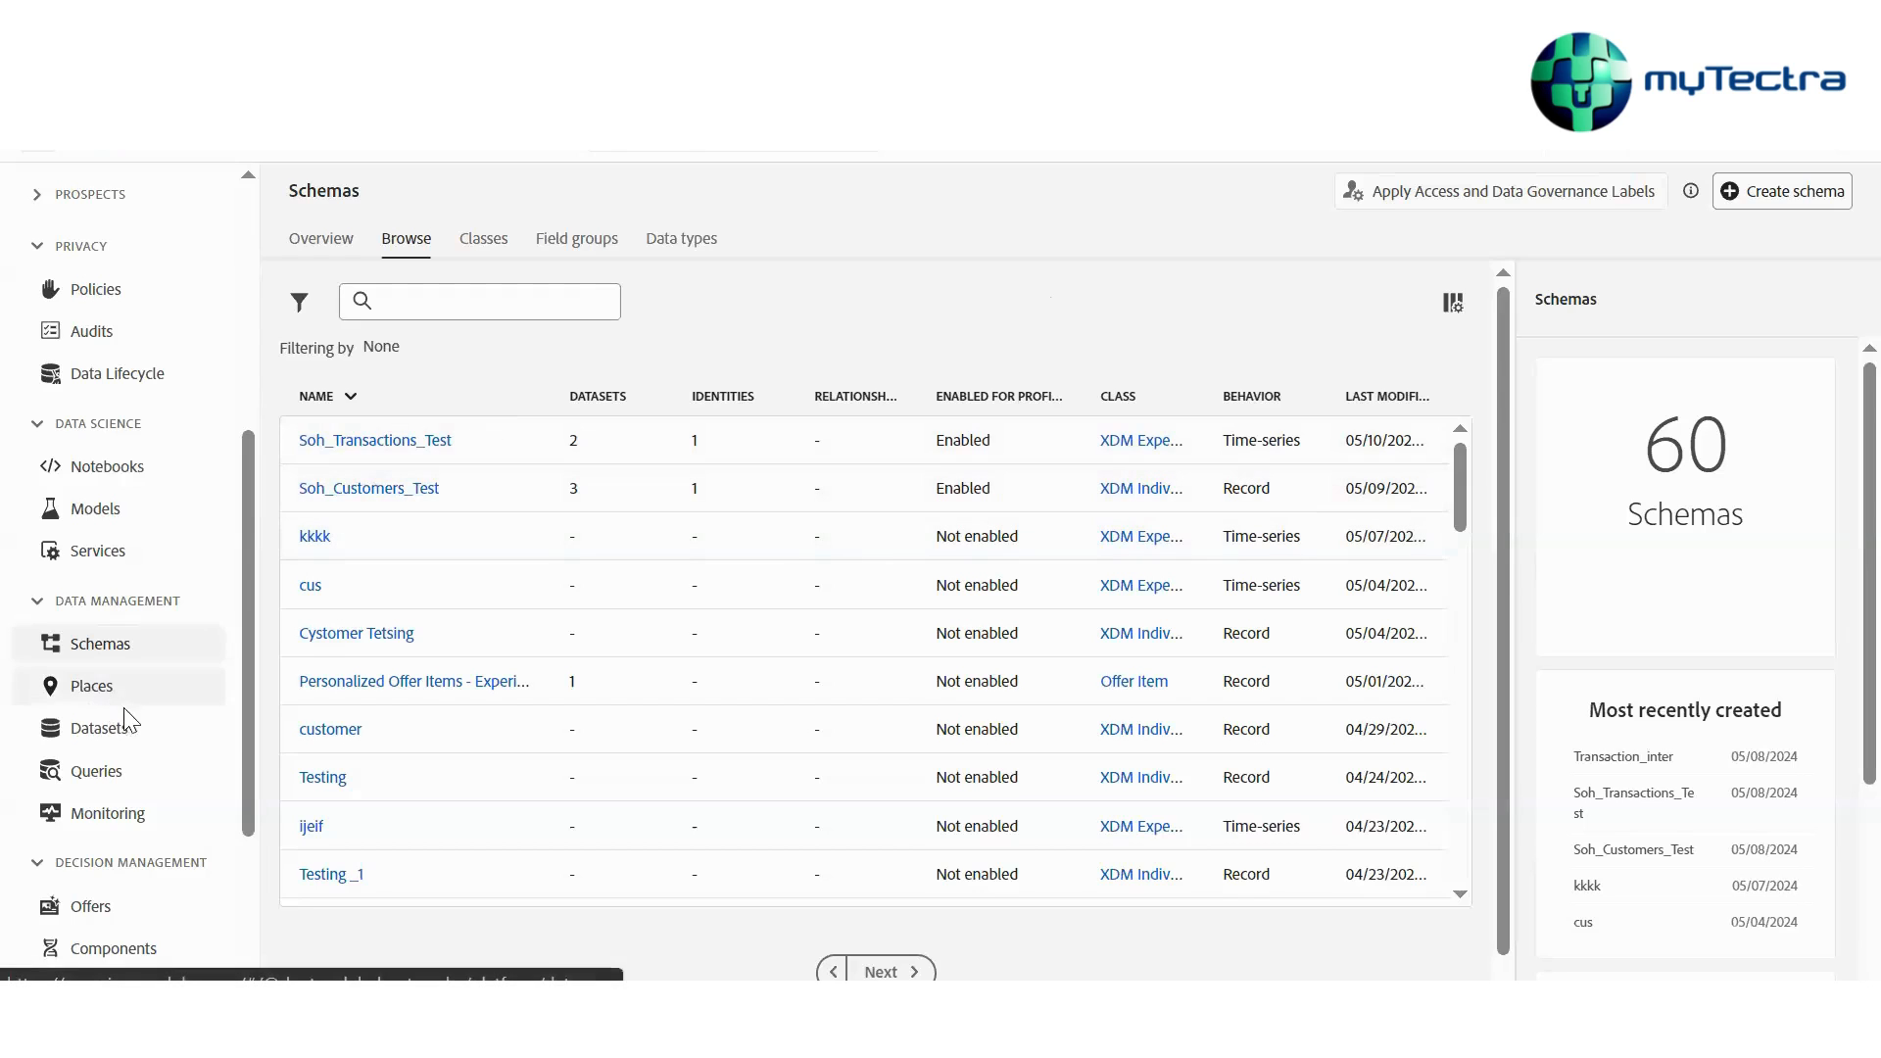
Open the Merge Policies list for customer Profiles
{"action": "scroll", "coordinate": [180, 744], "scroll_direction": "down", "scroll_amount": 2}
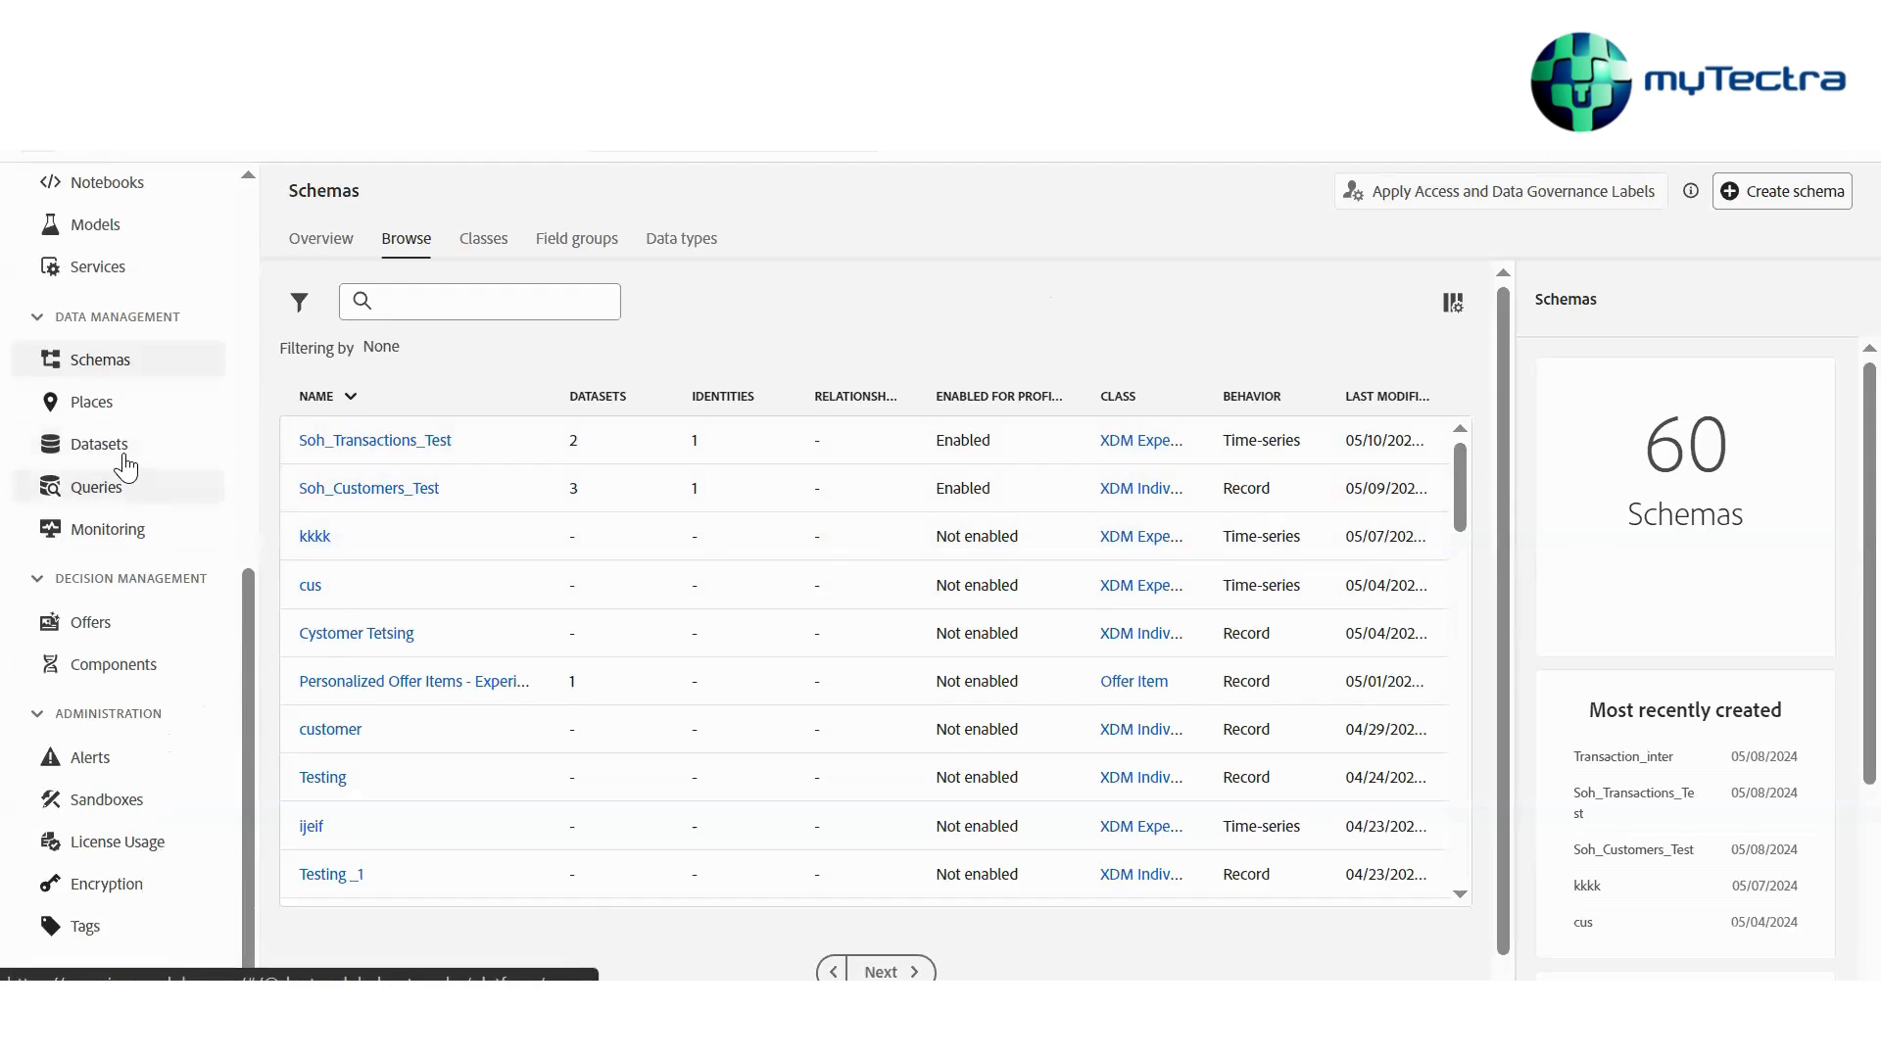
{"action": "scroll", "coordinate": [126, 468], "scroll_direction": "up", "scroll_amount": 2}
{"action": "scroll", "coordinate": [142, 431], "scroll_direction": "up", "scroll_amount": 4}
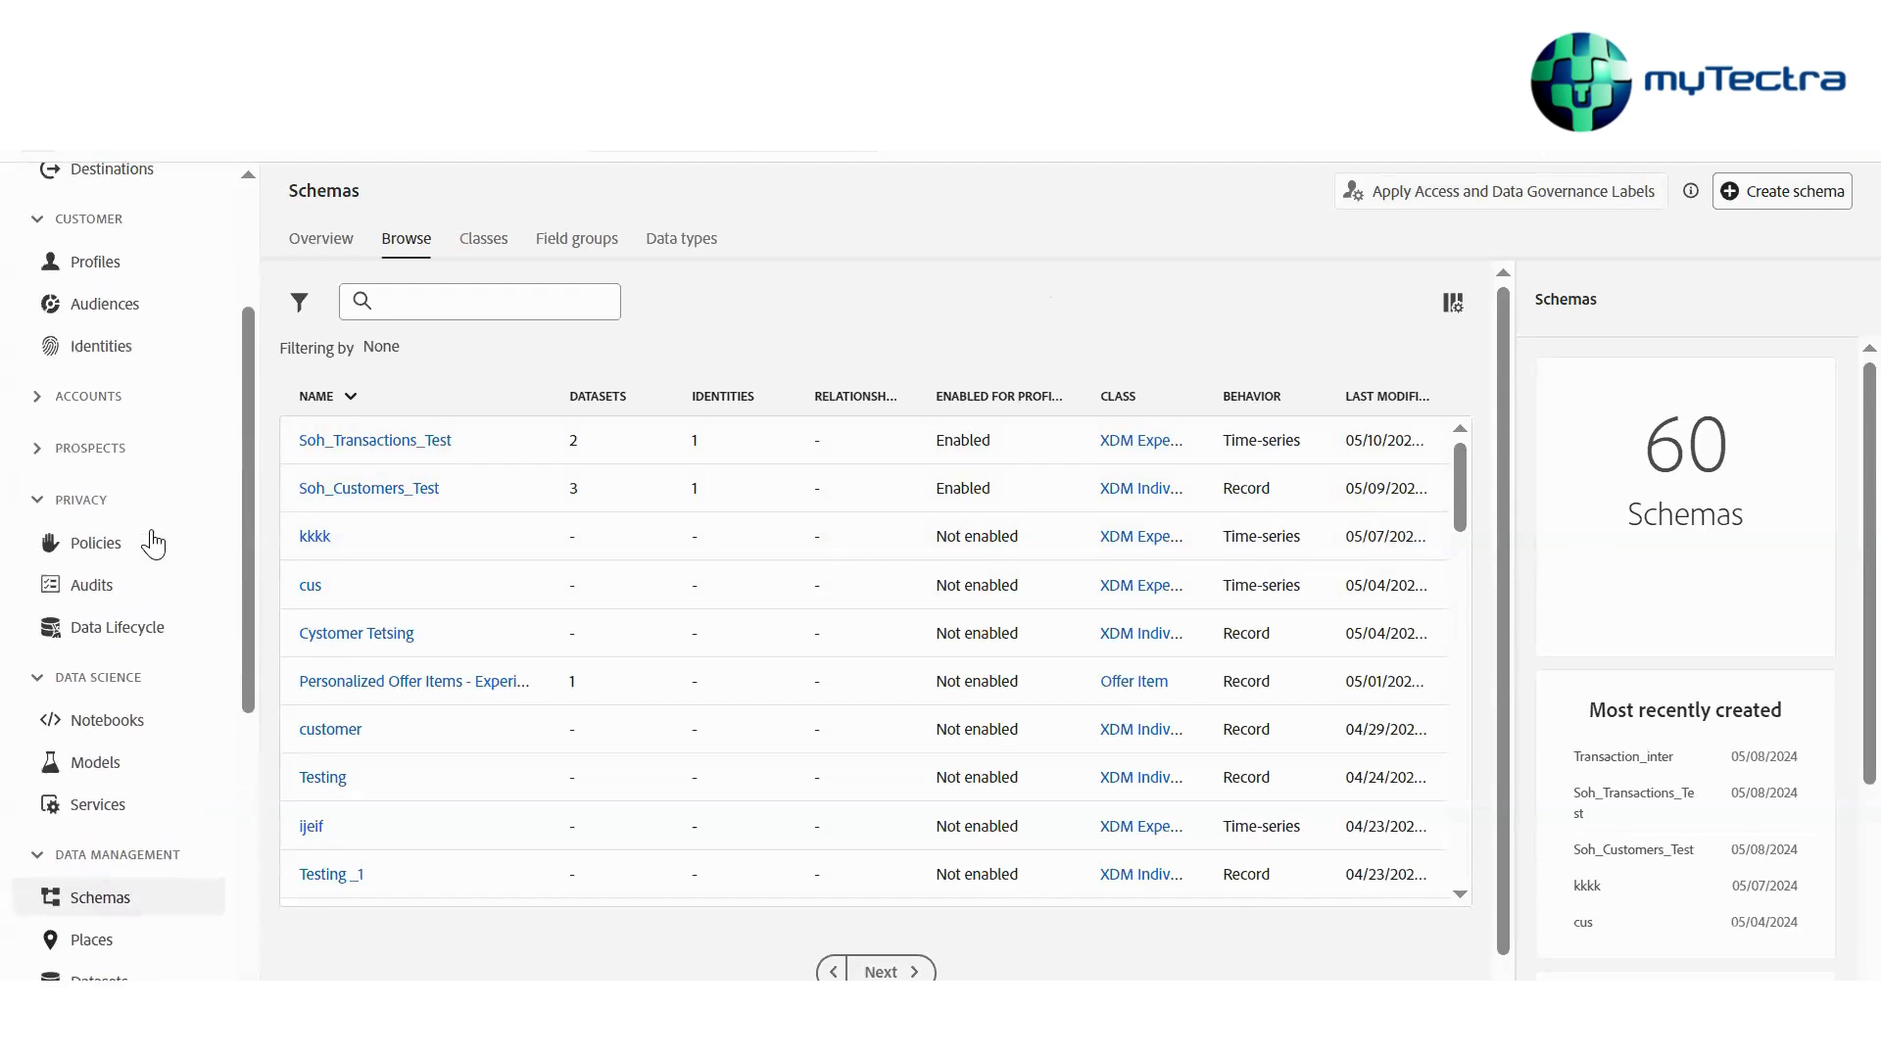
{"action": "scroll", "coordinate": [152, 490], "scroll_direction": "up", "scroll_amount": 2}
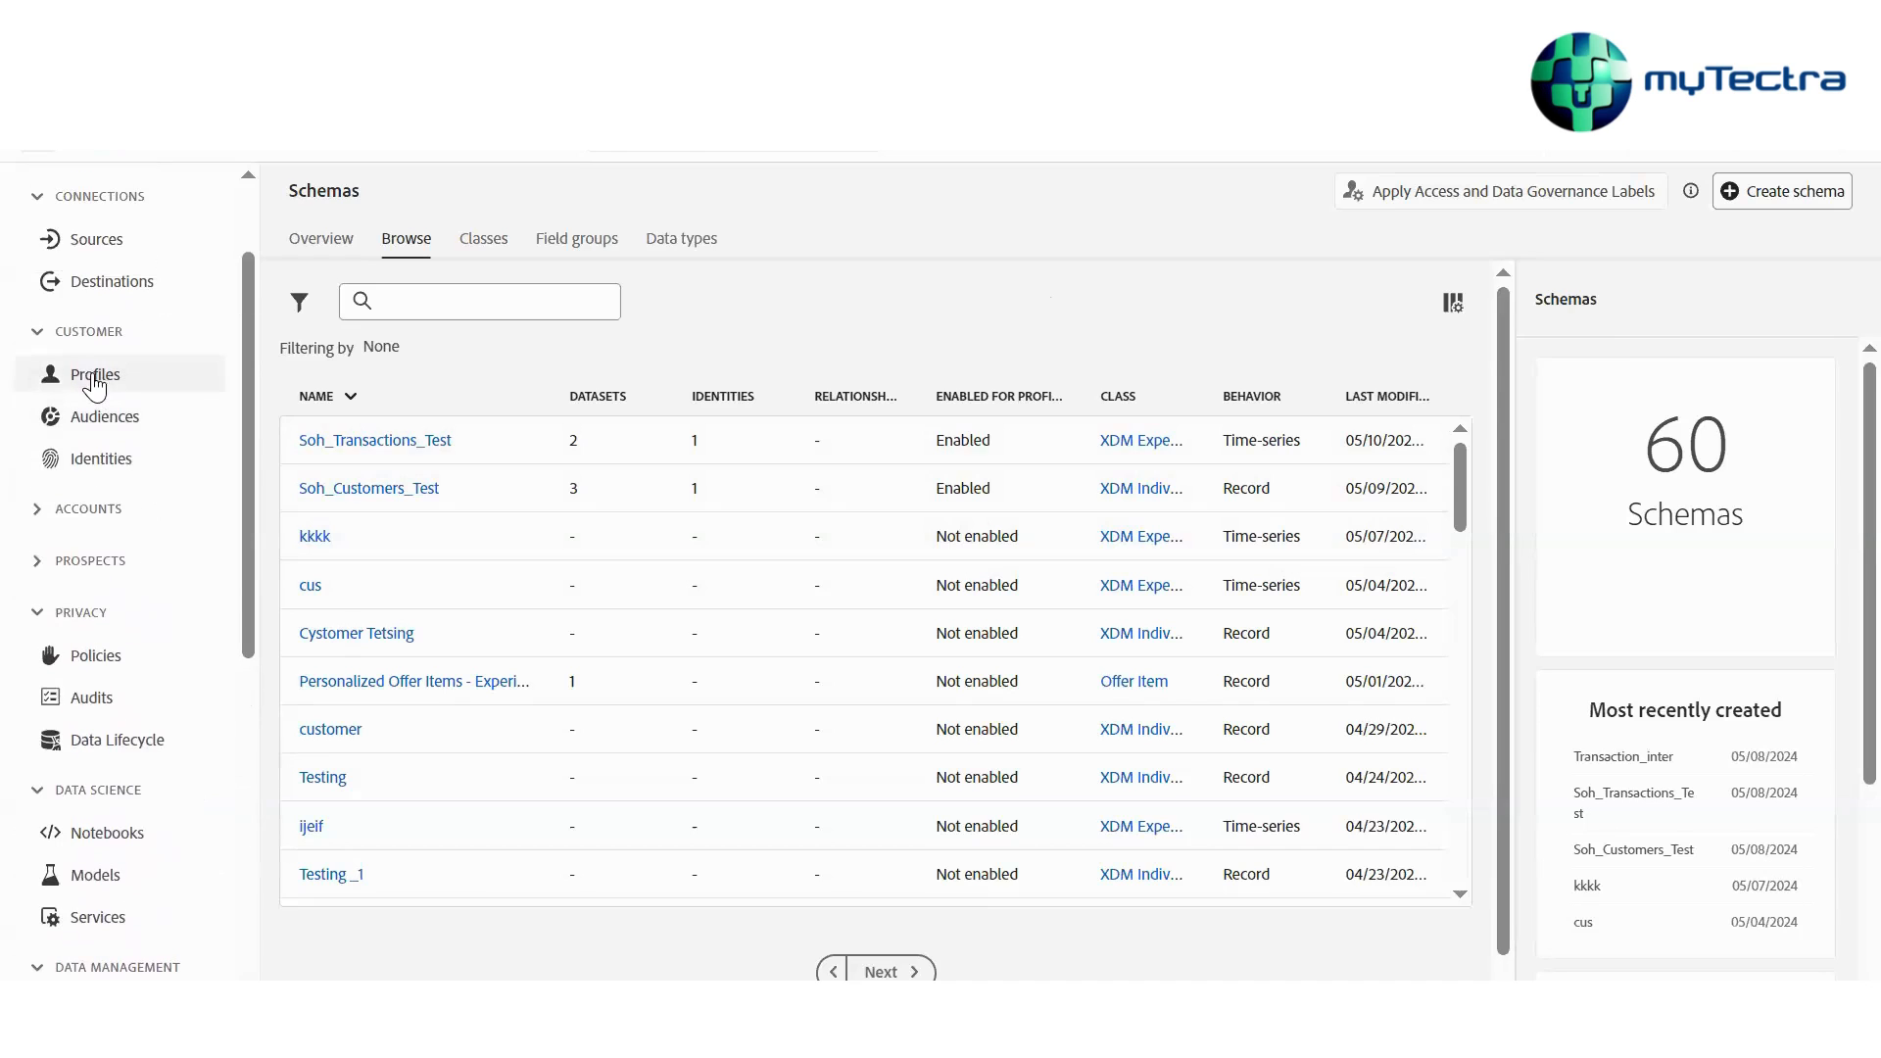
{"action": "left_click", "coordinate": [94, 387]}
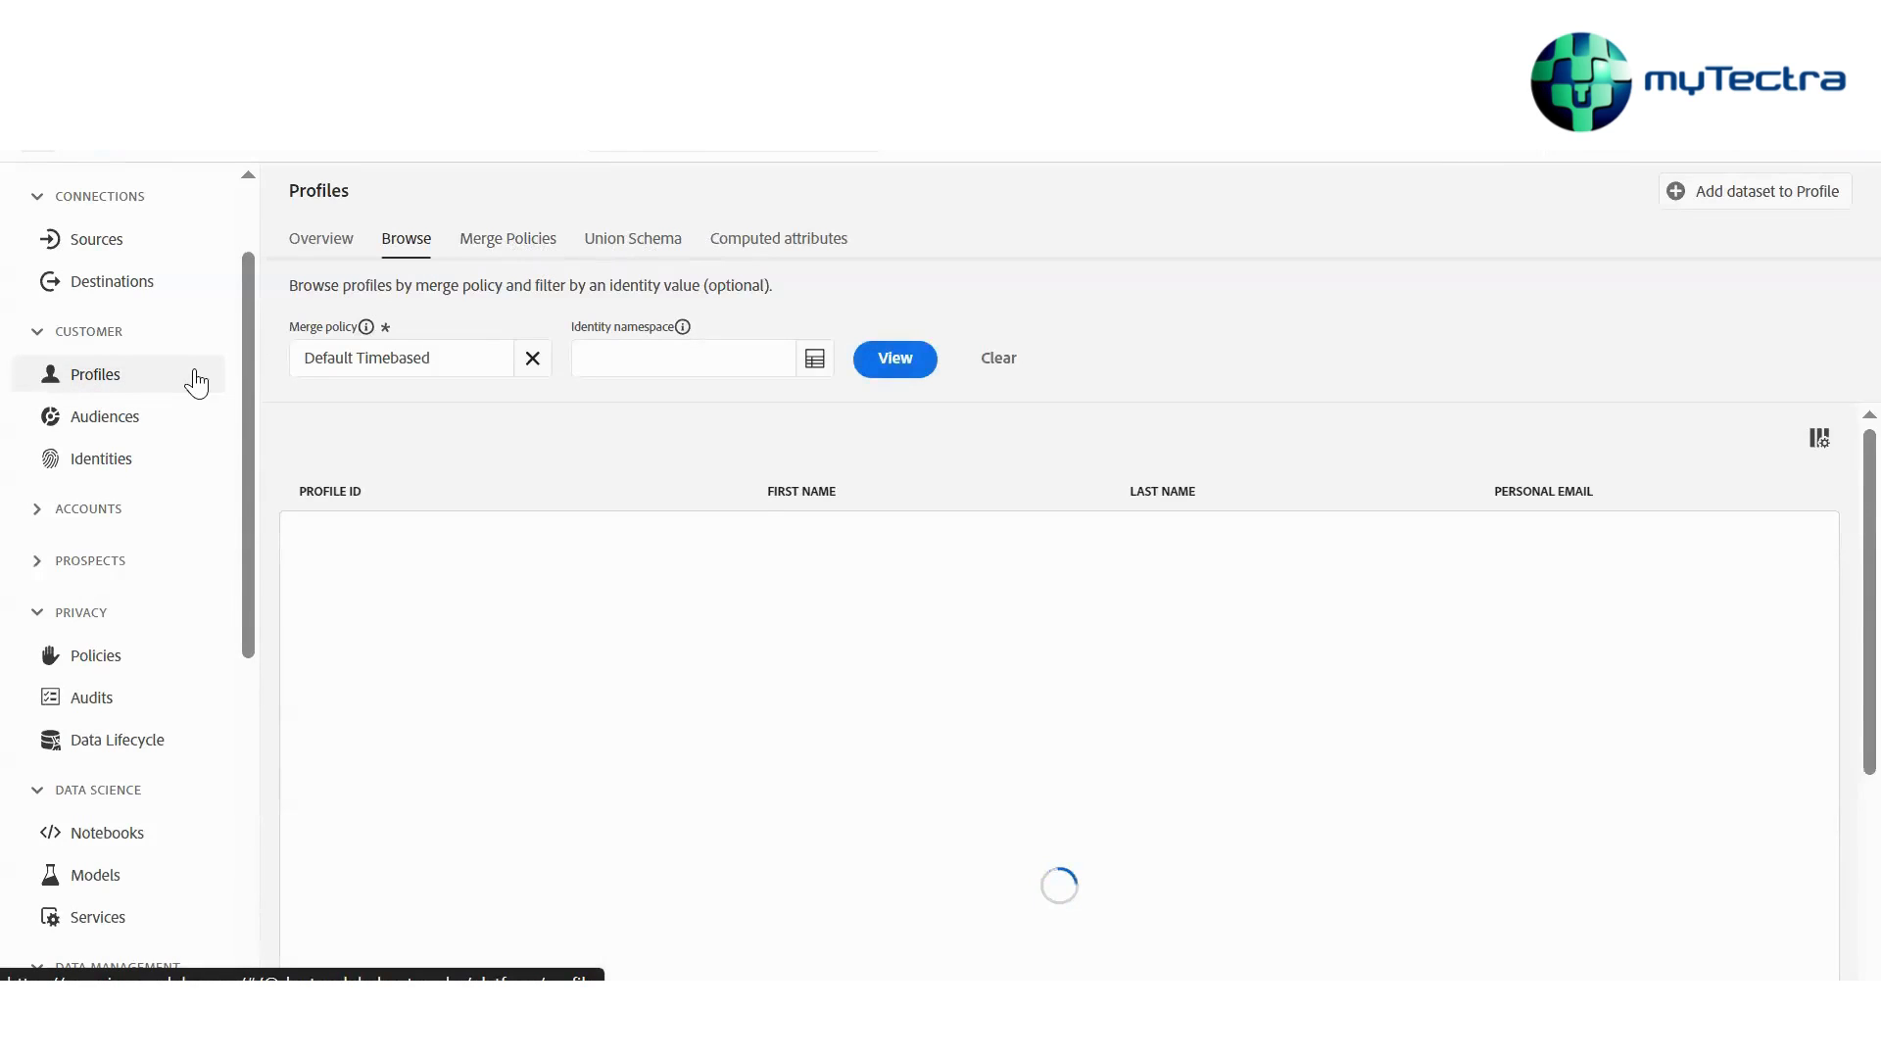
{"action": "left_click", "coordinate": [311, 249]}
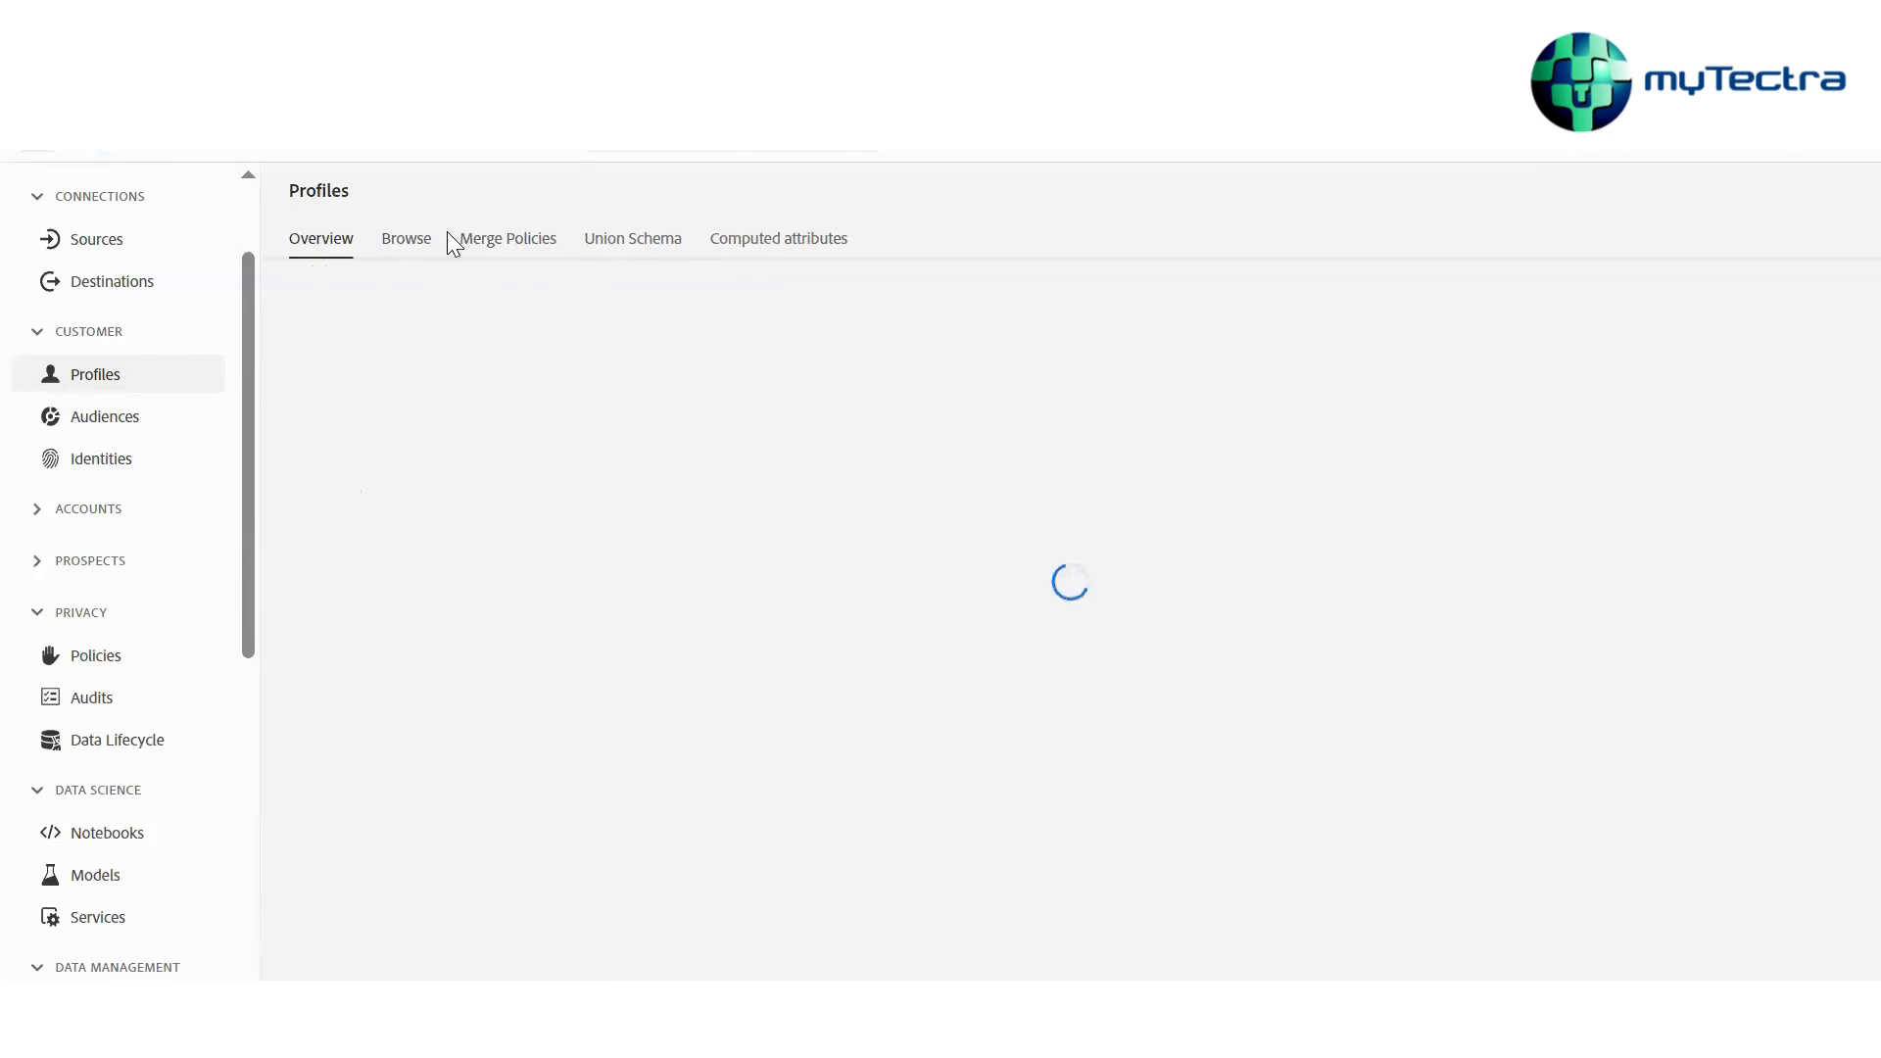
{"action": "left_click", "coordinate": [529, 253]}
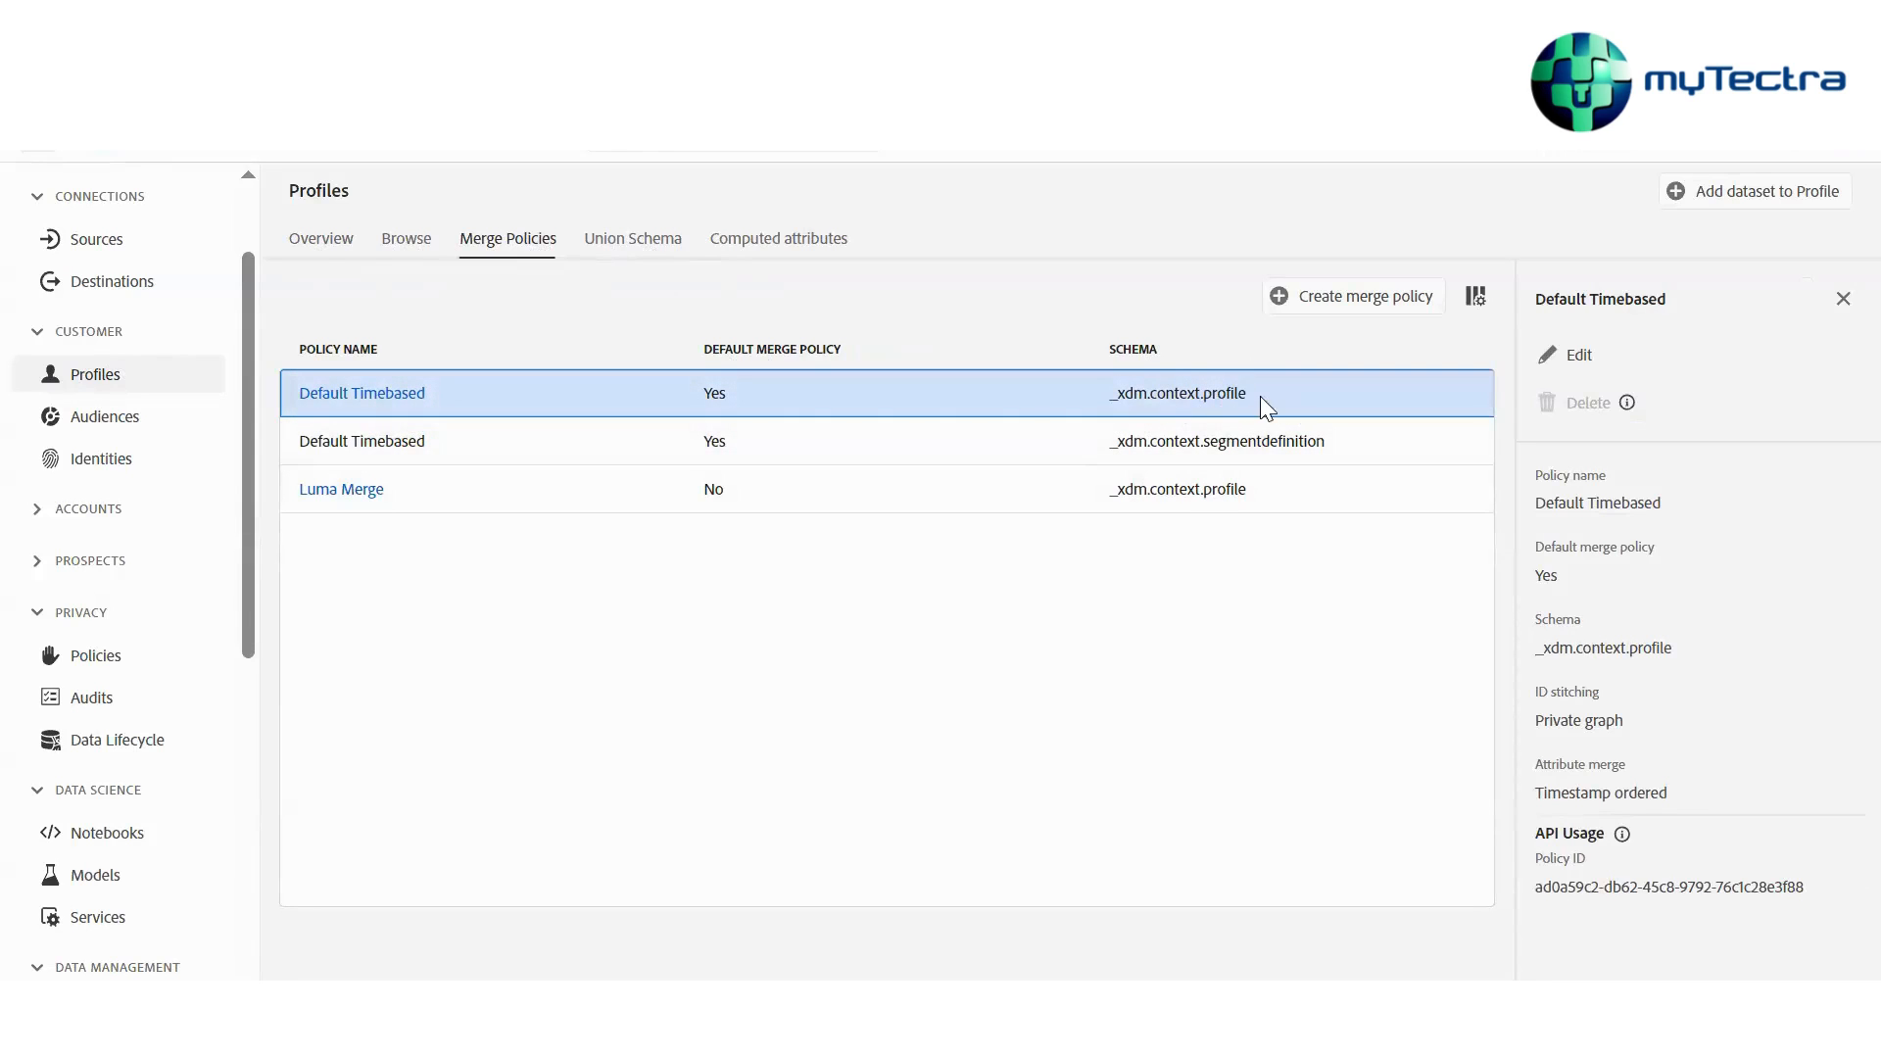
Examine the details of each existing merge policy
{"action": "left_click", "coordinate": [580, 423]}
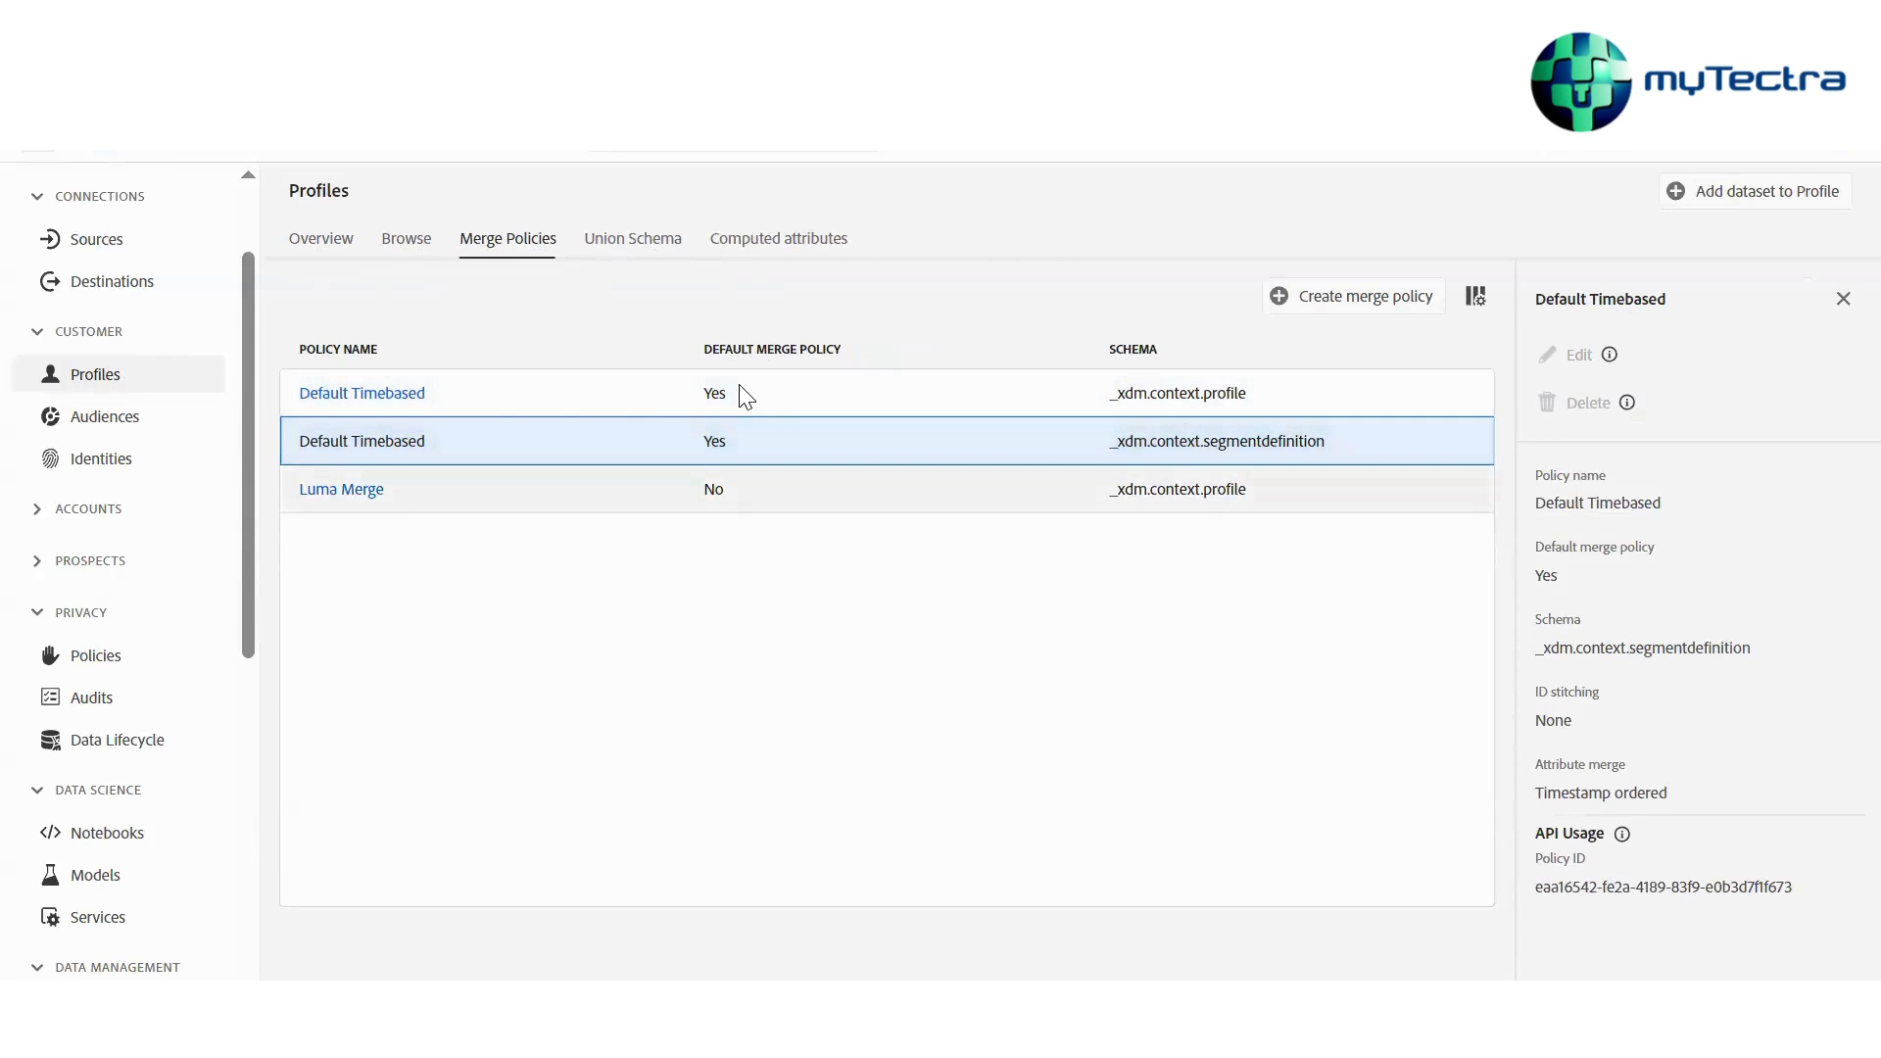
{"action": "left_click", "coordinate": [672, 392]}
{"action": "left_click", "coordinate": [678, 415]}
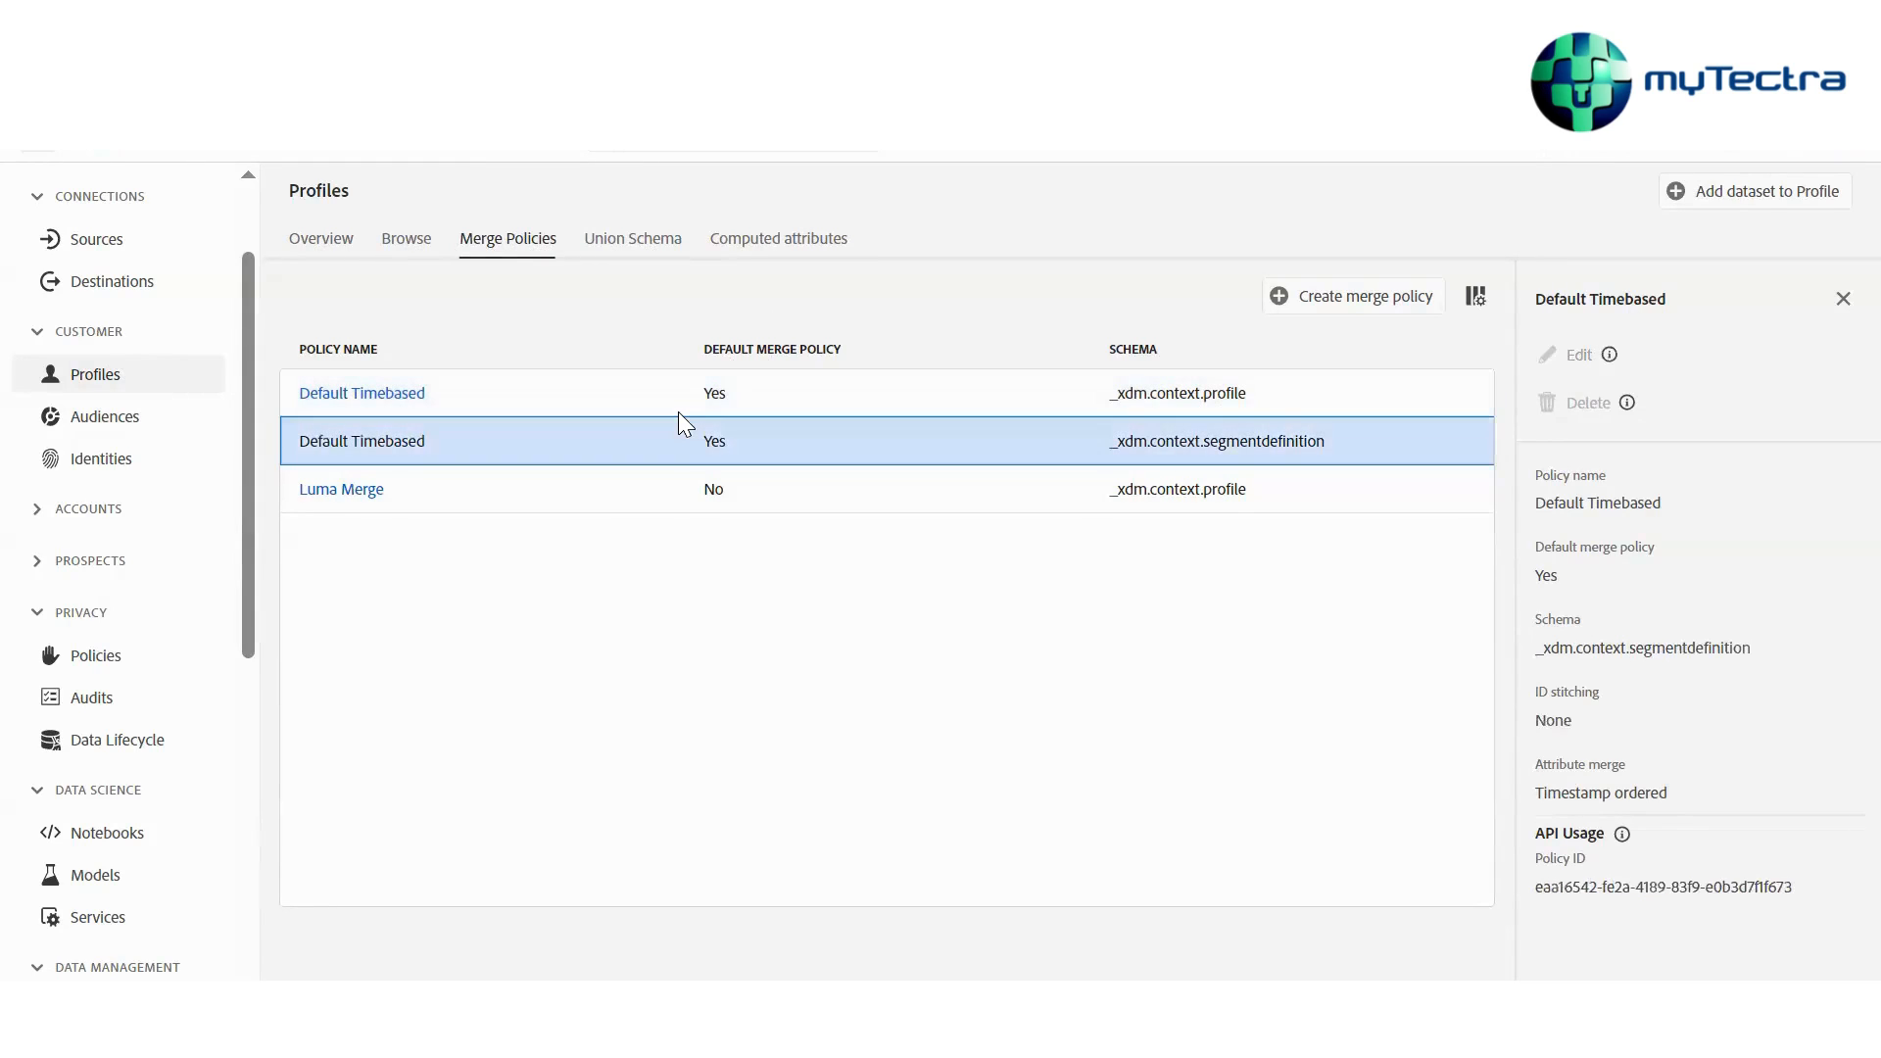
{"action": "left_click", "coordinate": [678, 486]}
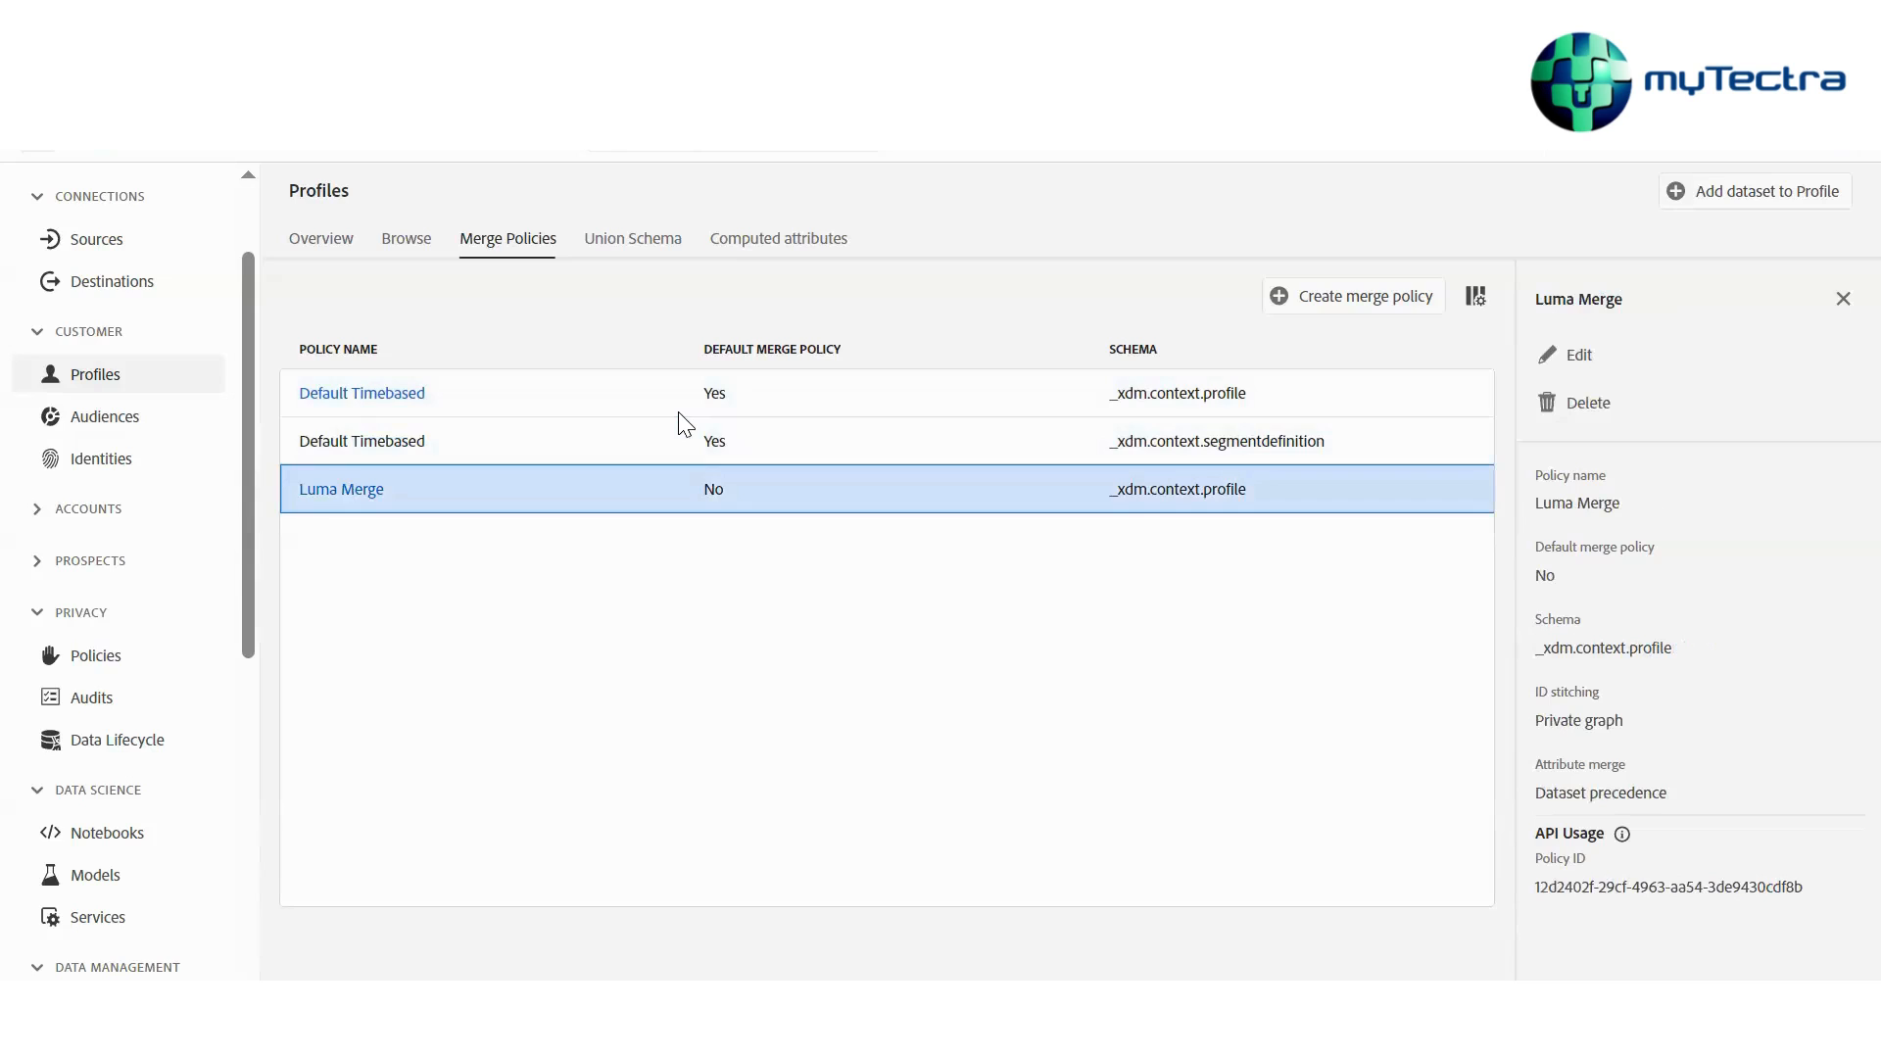
{"action": "left_click", "coordinate": [636, 399]}
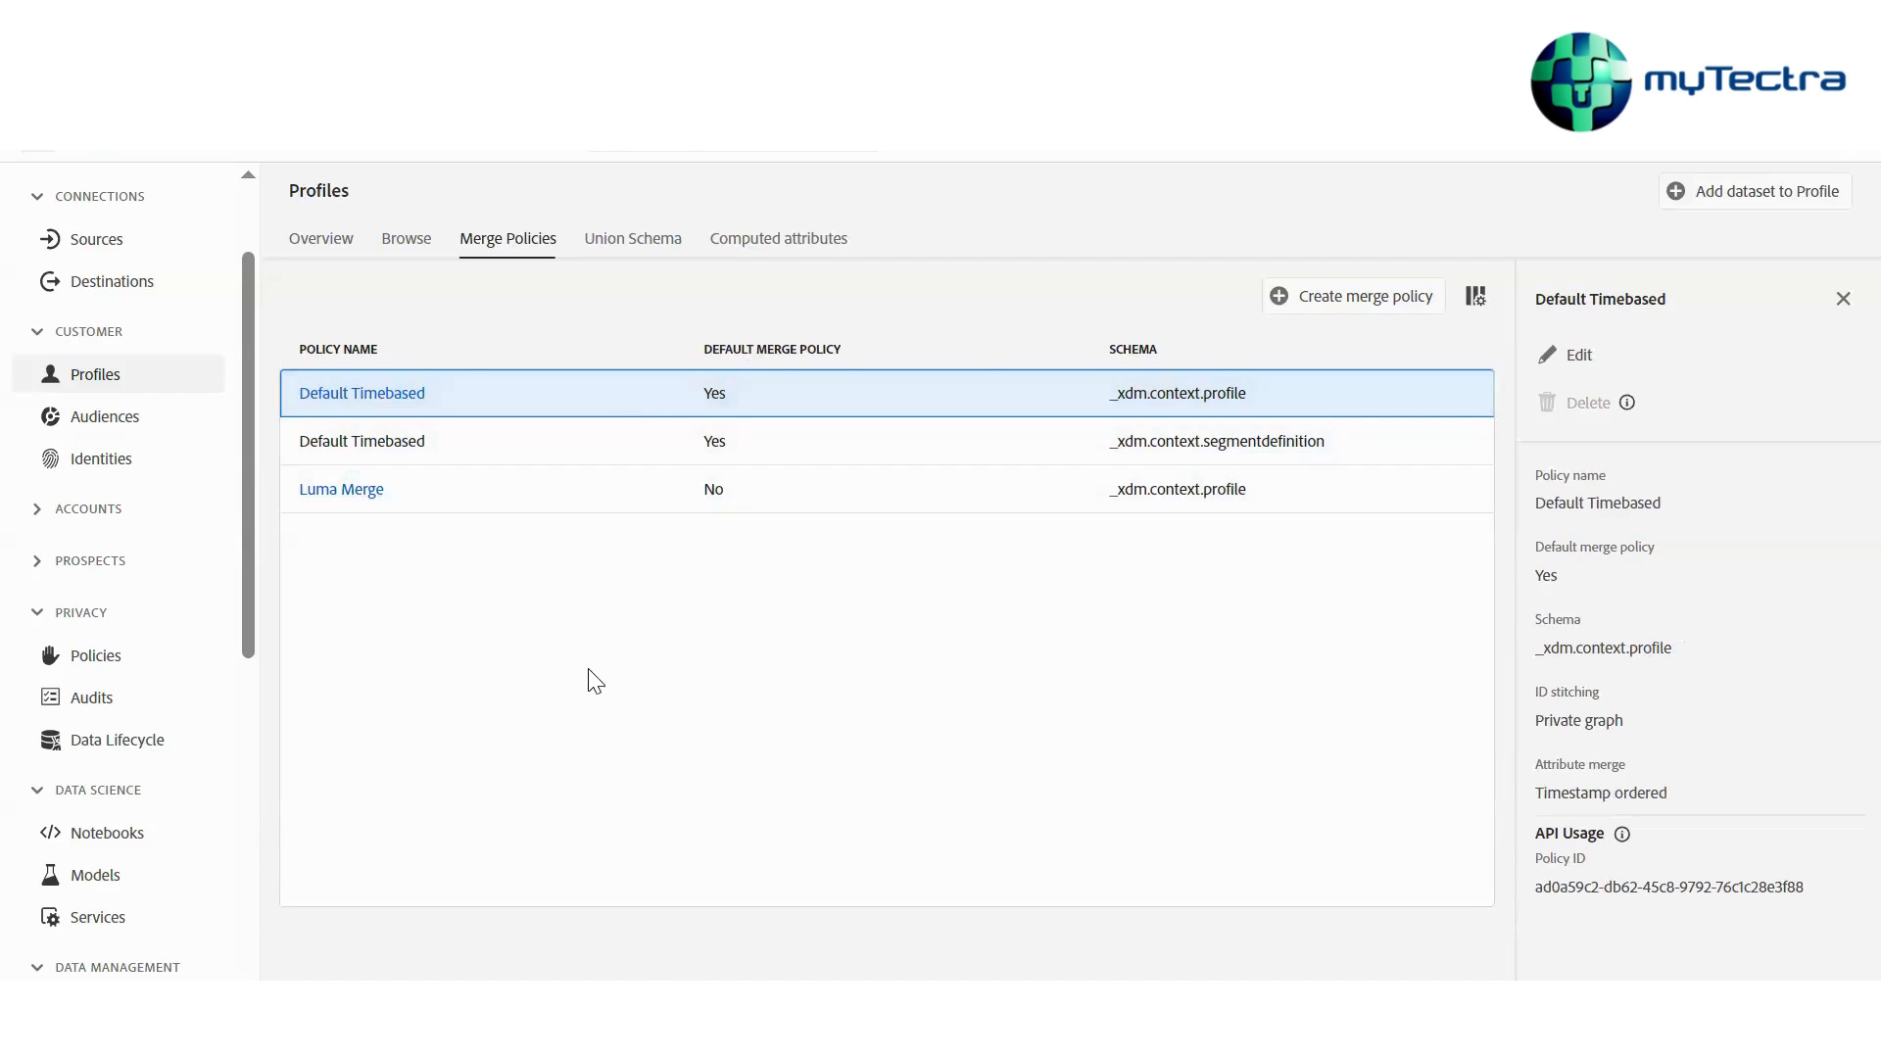
Start creating a new merge policy named TS
{"action": "left_click", "coordinate": [1347, 304]}
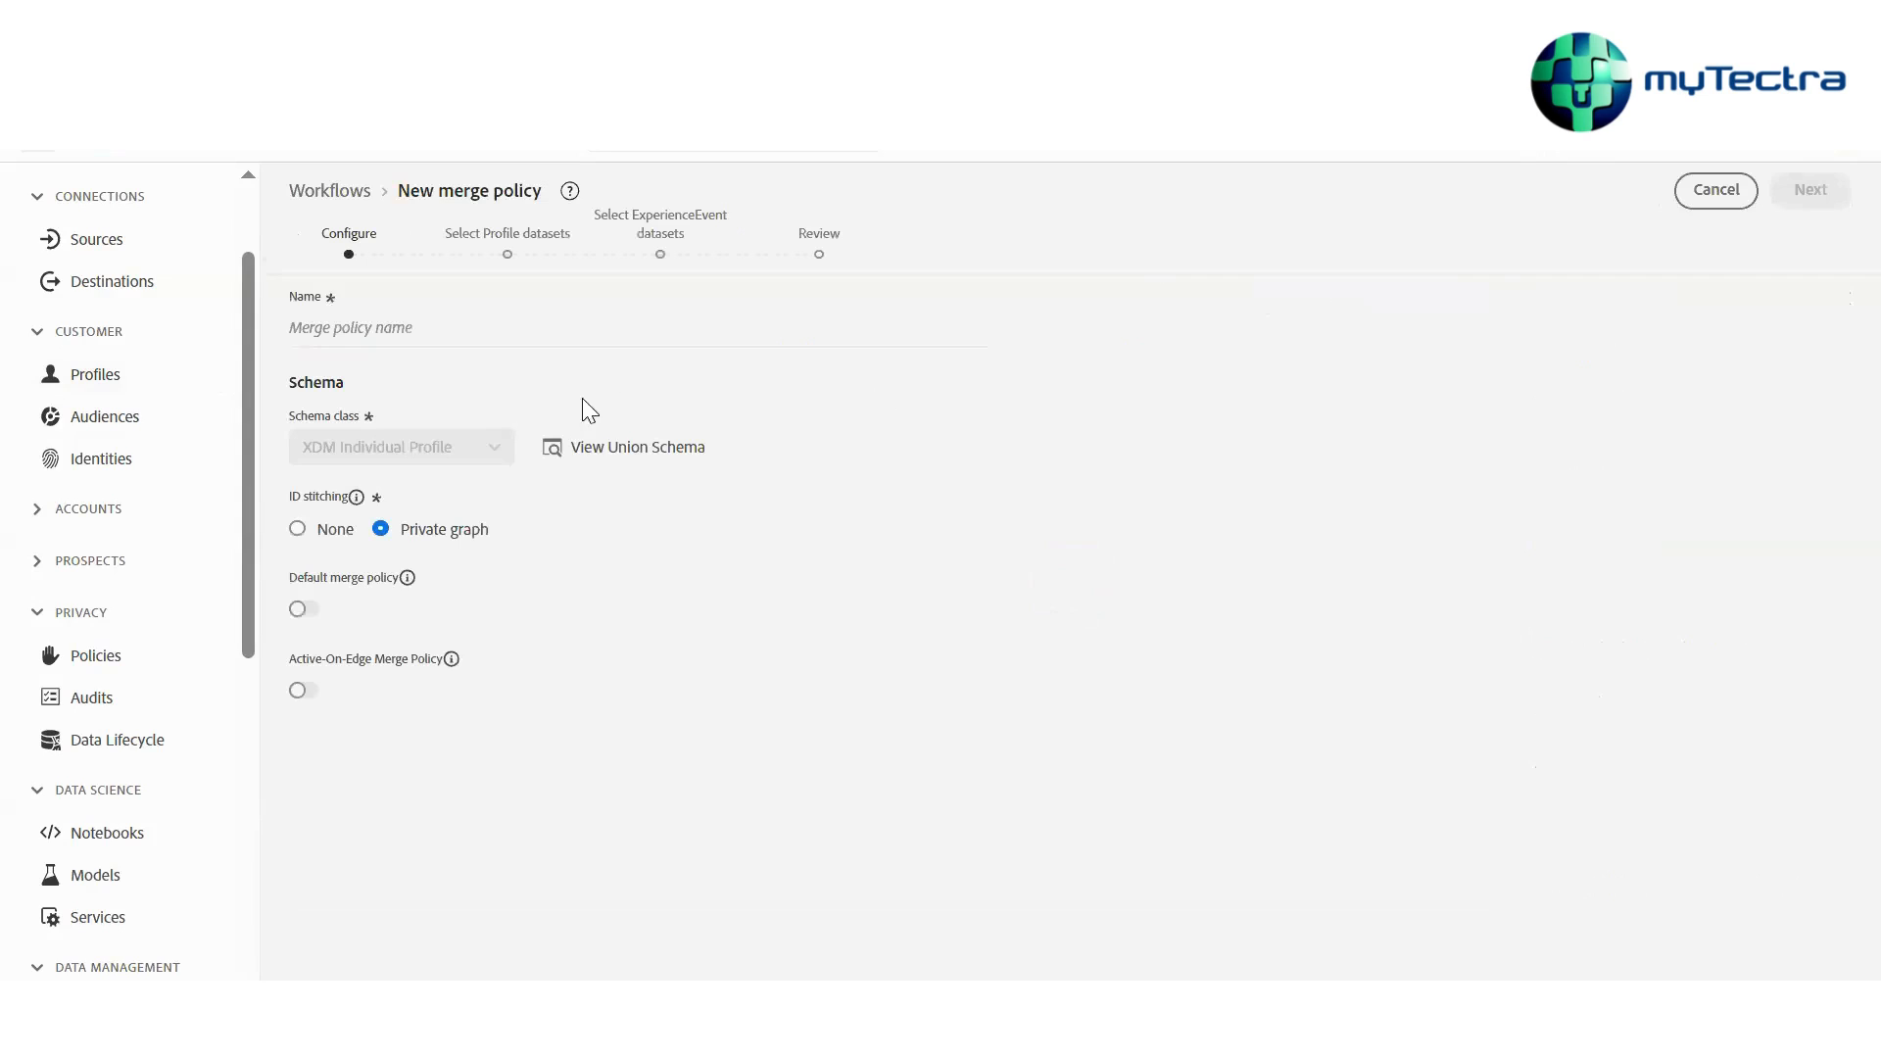
{"action": "left_click", "coordinate": [418, 333]}
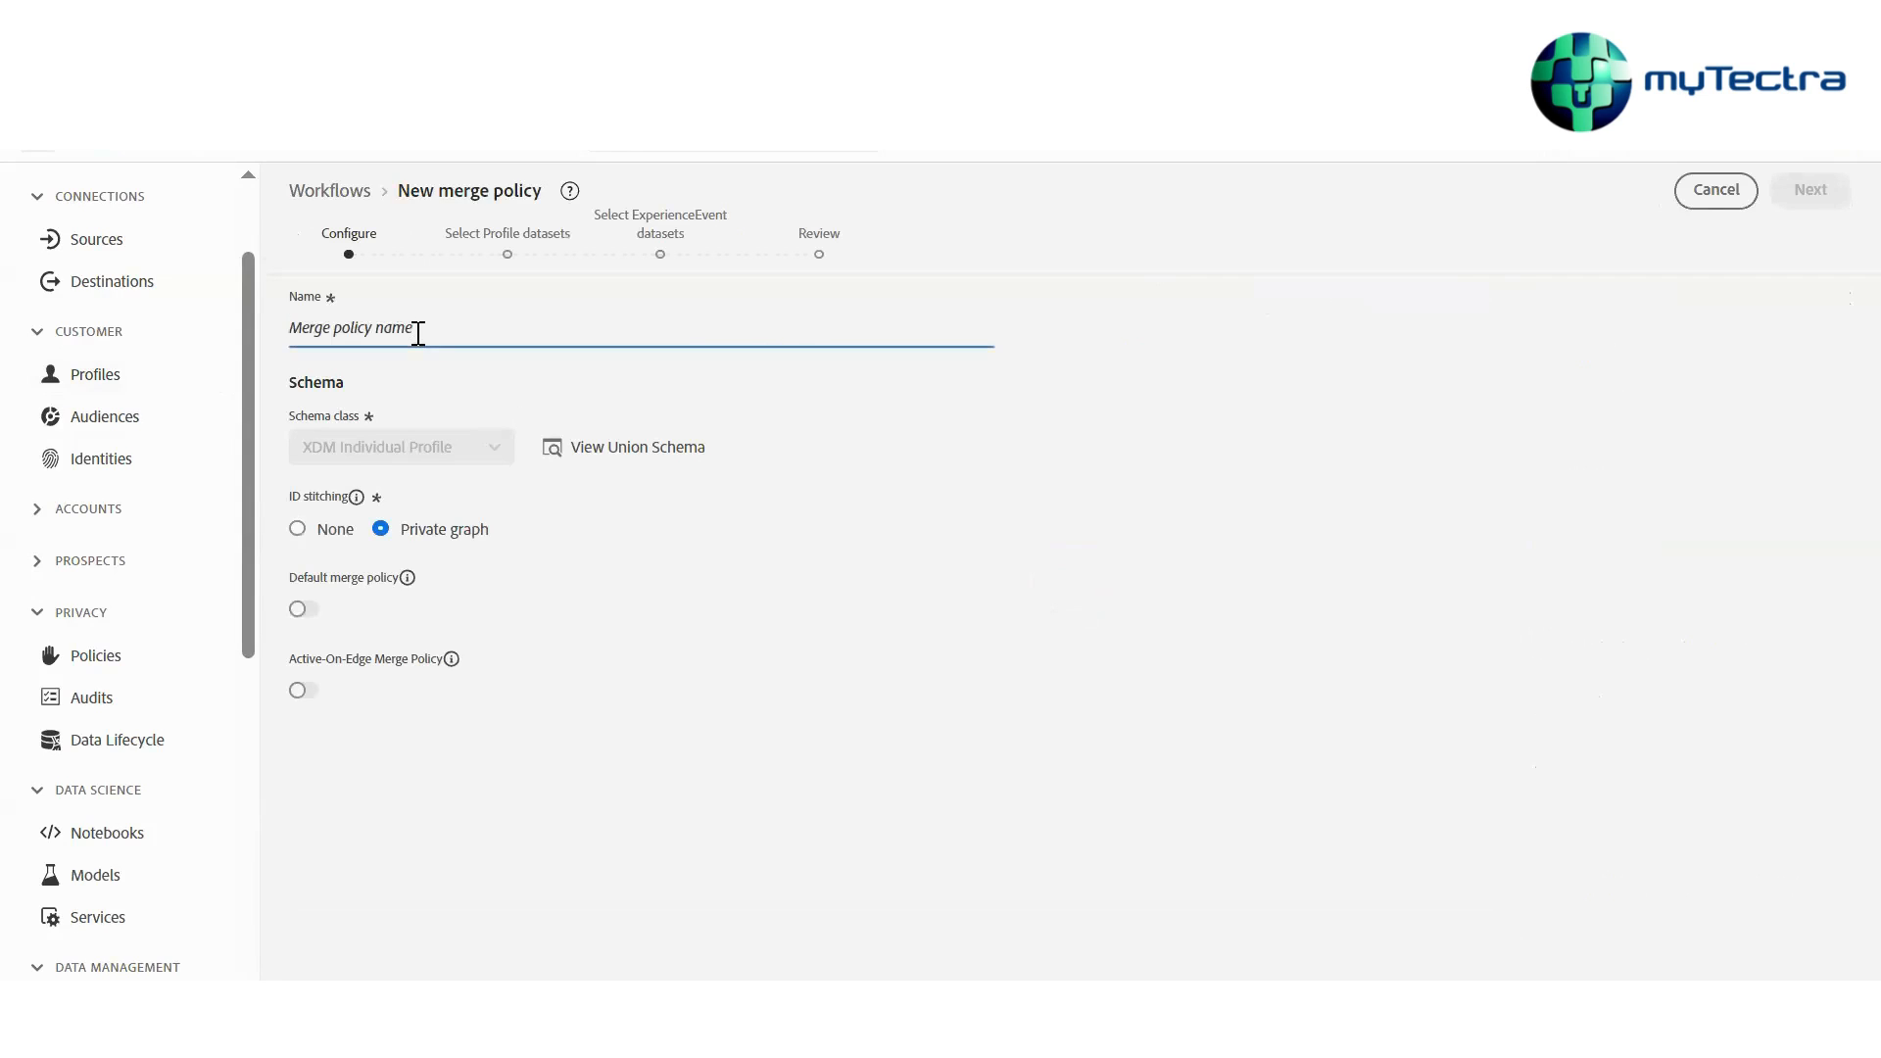
{"action": "type", "text": "TS"}
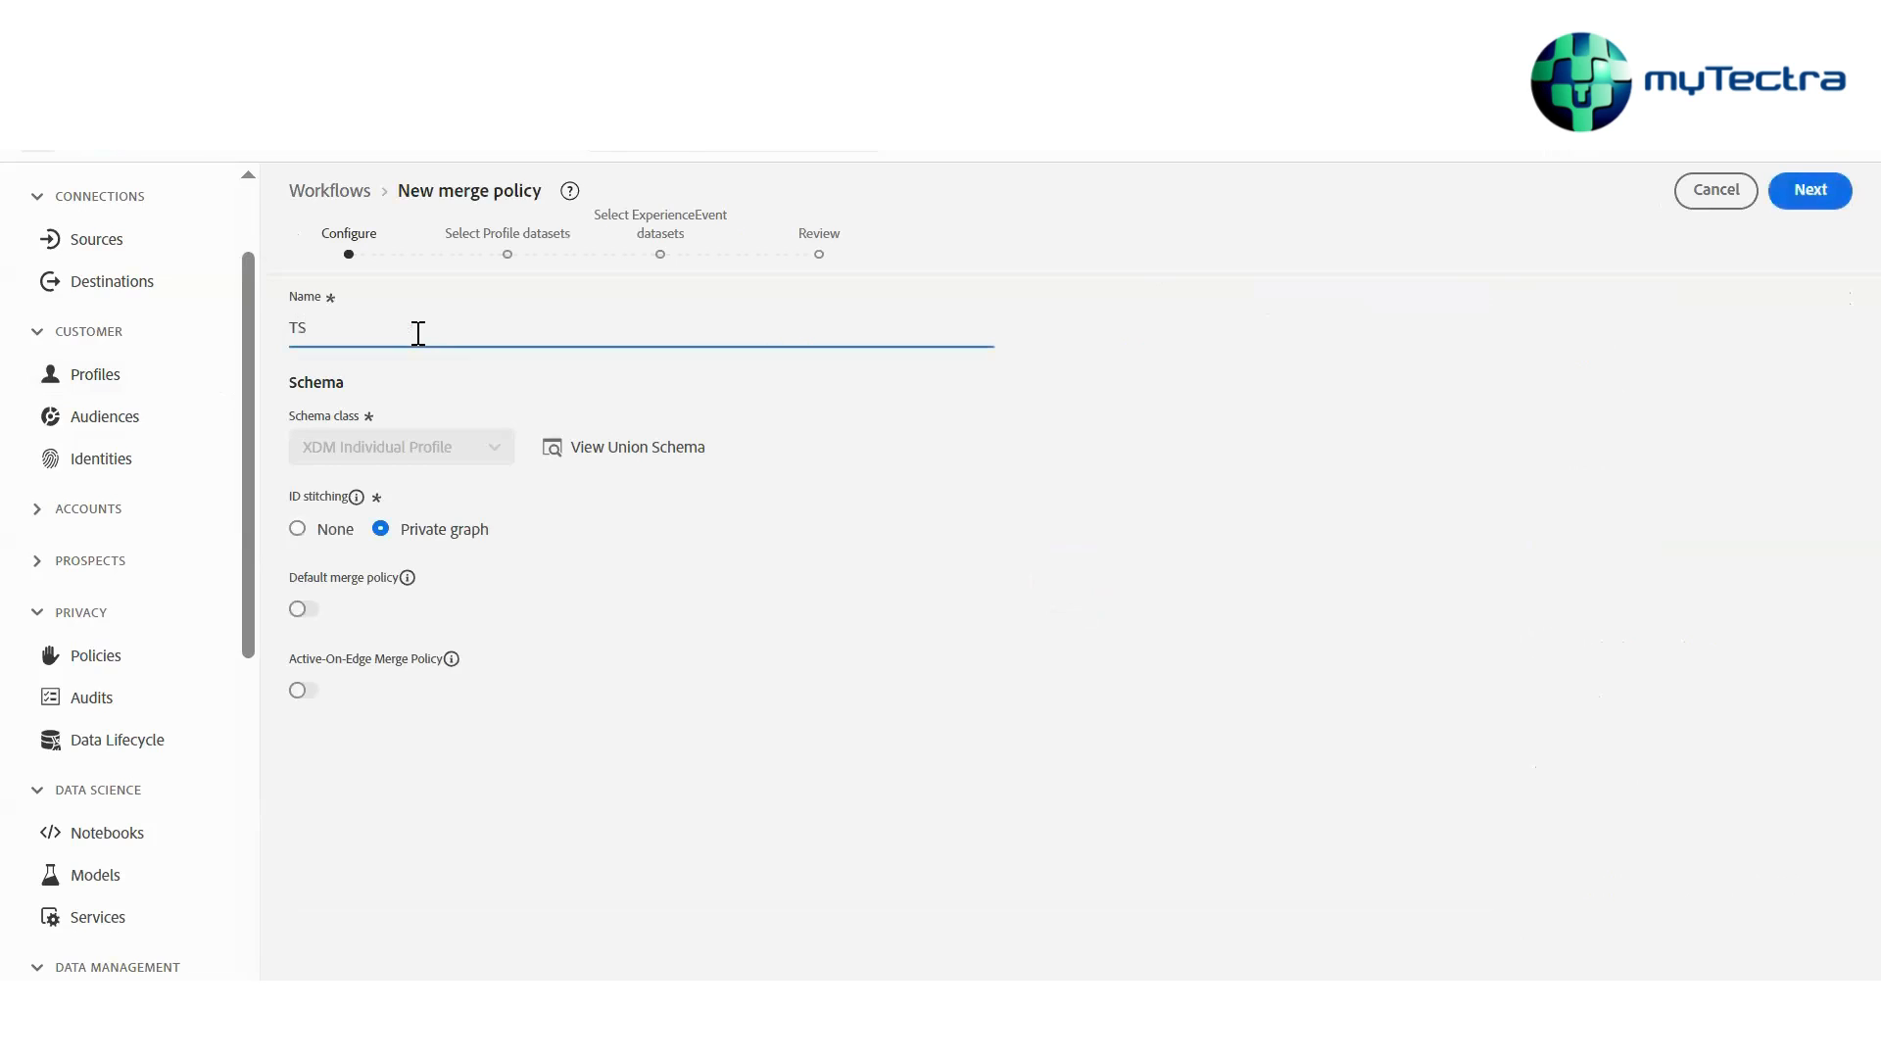
{"action": "left_click", "coordinate": [478, 414]}
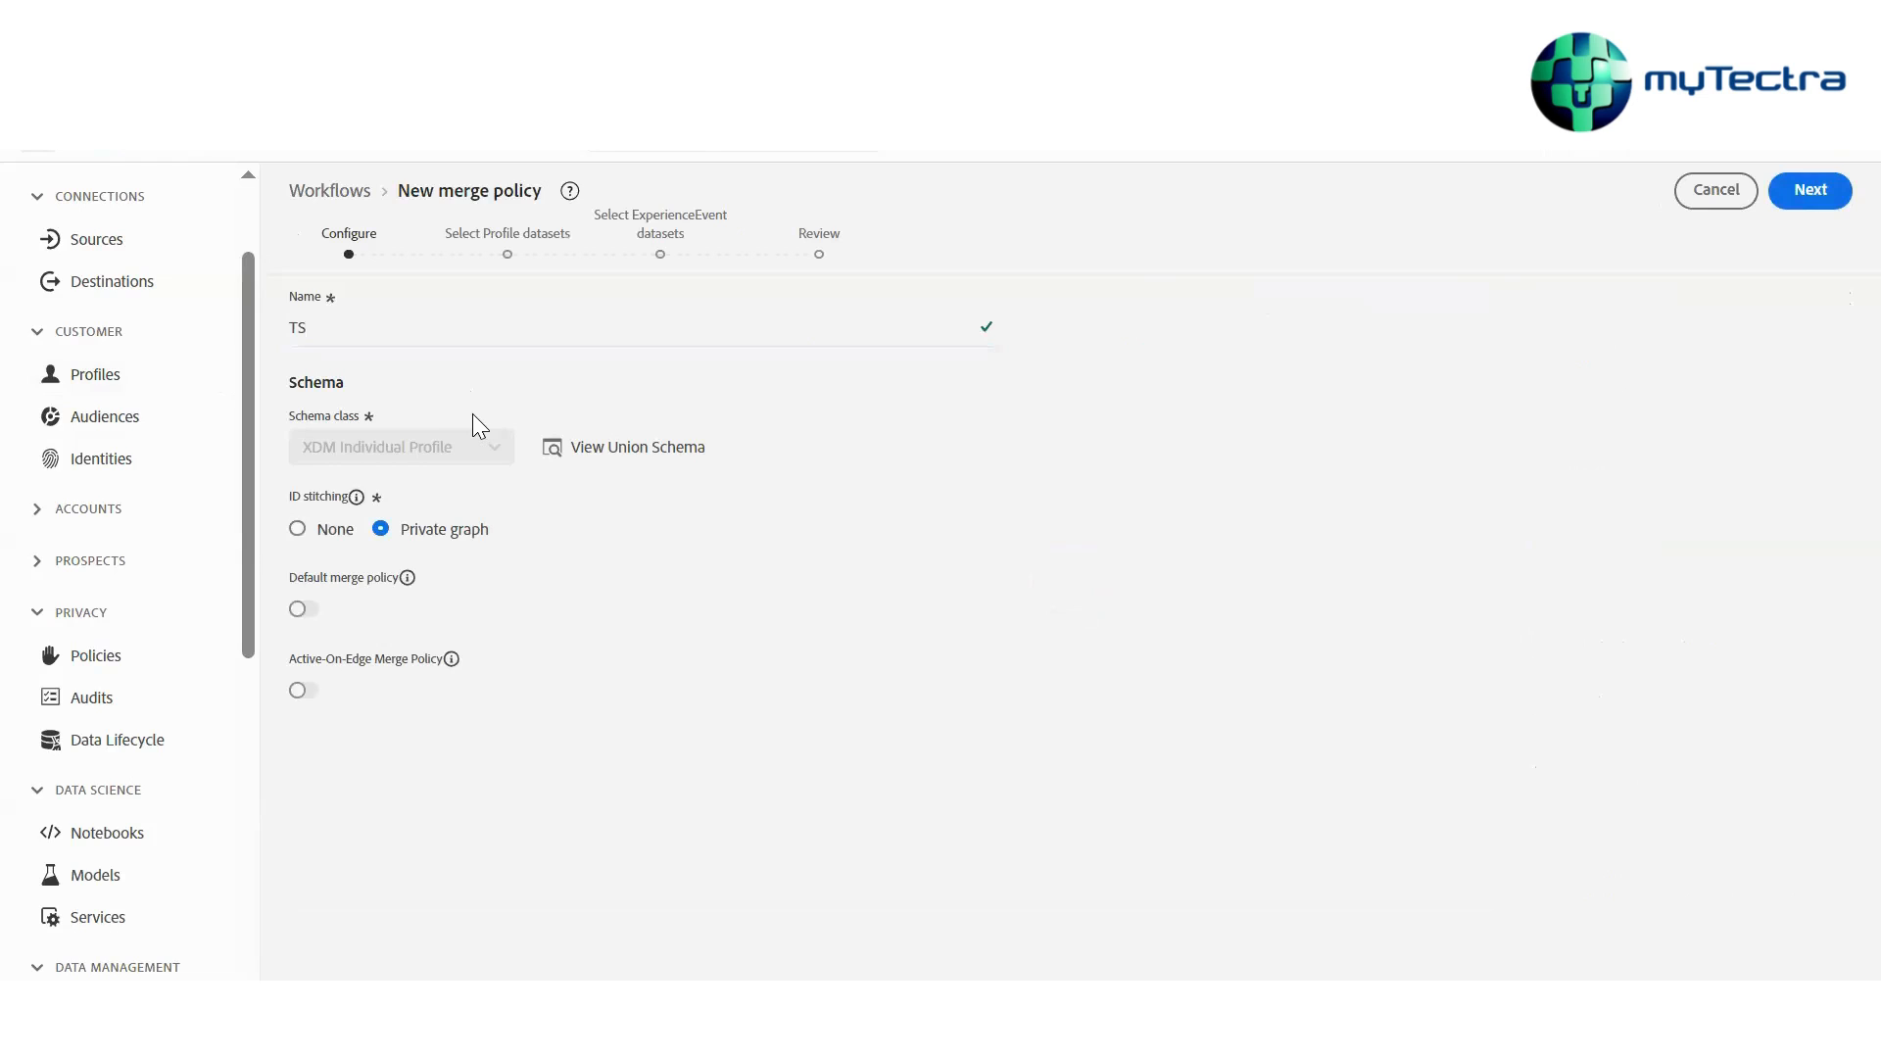
Set ID stitching to None and continue to the Profile datasets step
{"action": "left_click", "coordinate": [321, 554]}
{"action": "left_click_drag", "start_coordinate": [288, 658], "coordinate": [452, 678]}
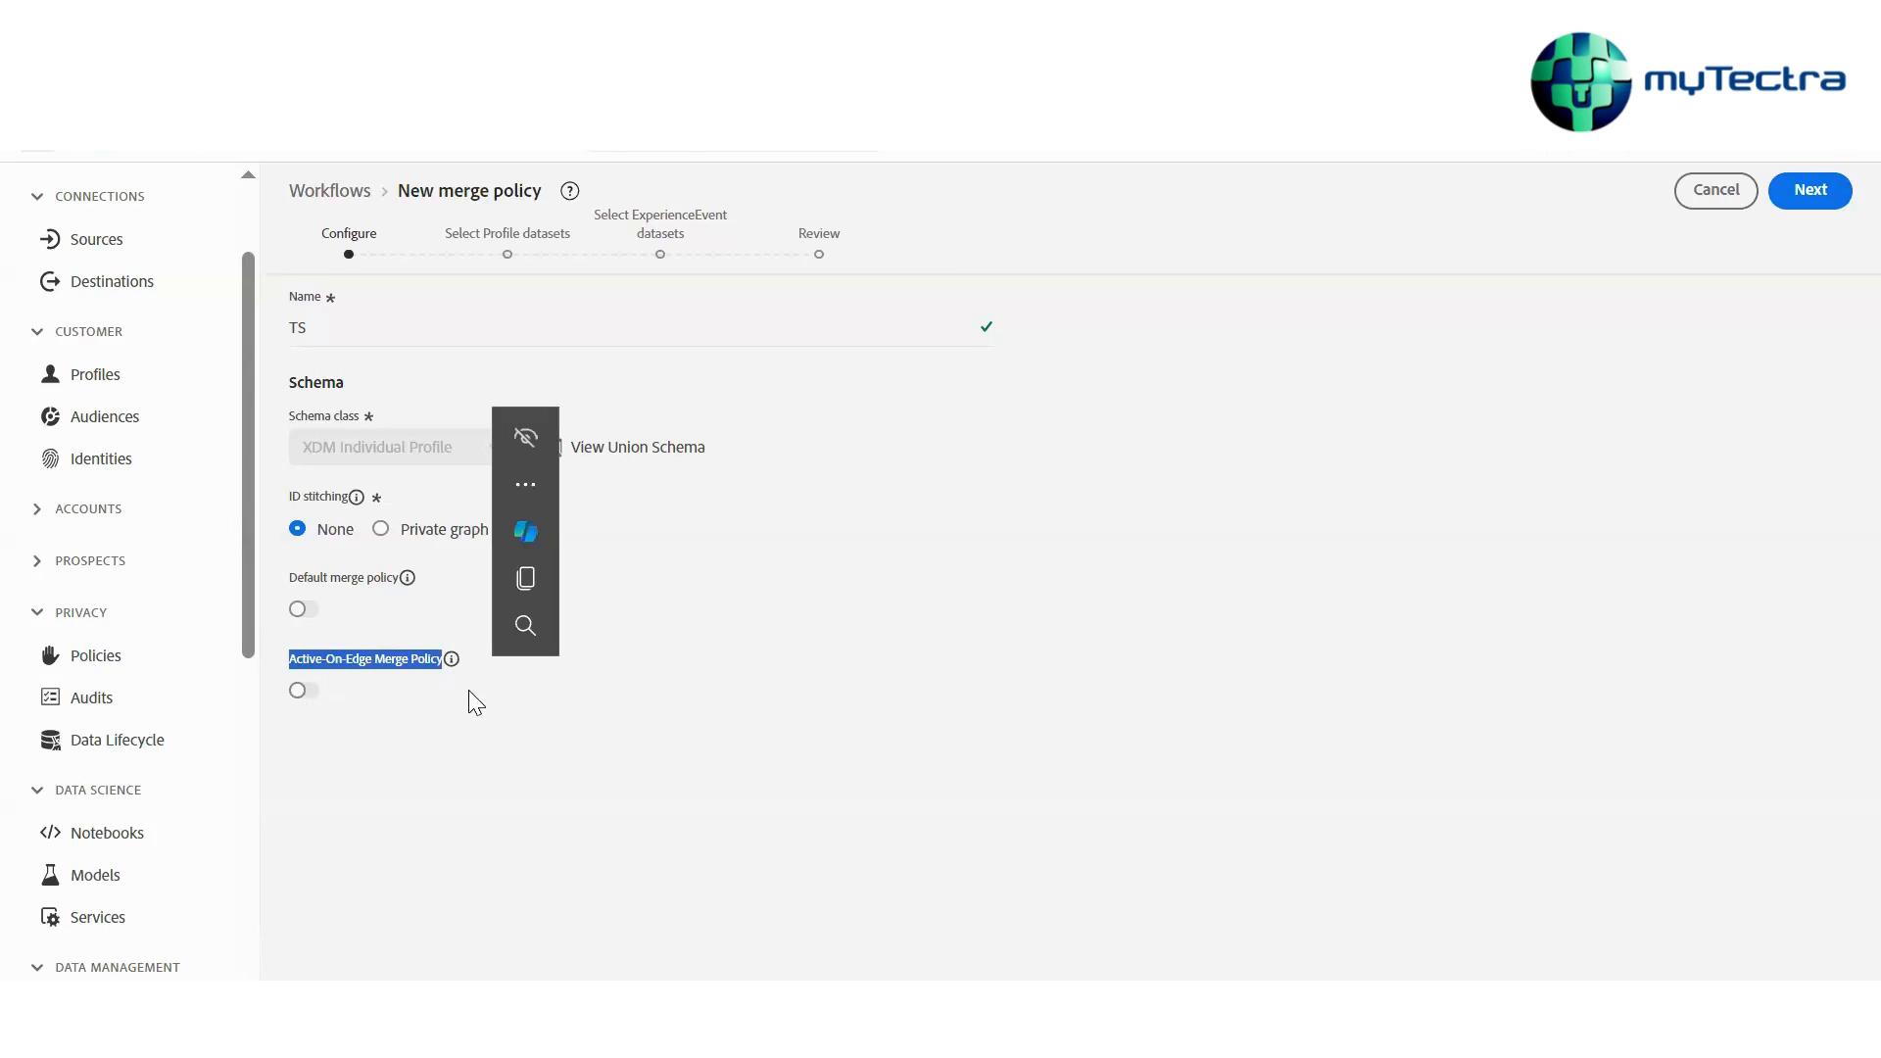
{"action": "left_click", "coordinate": [466, 682]}
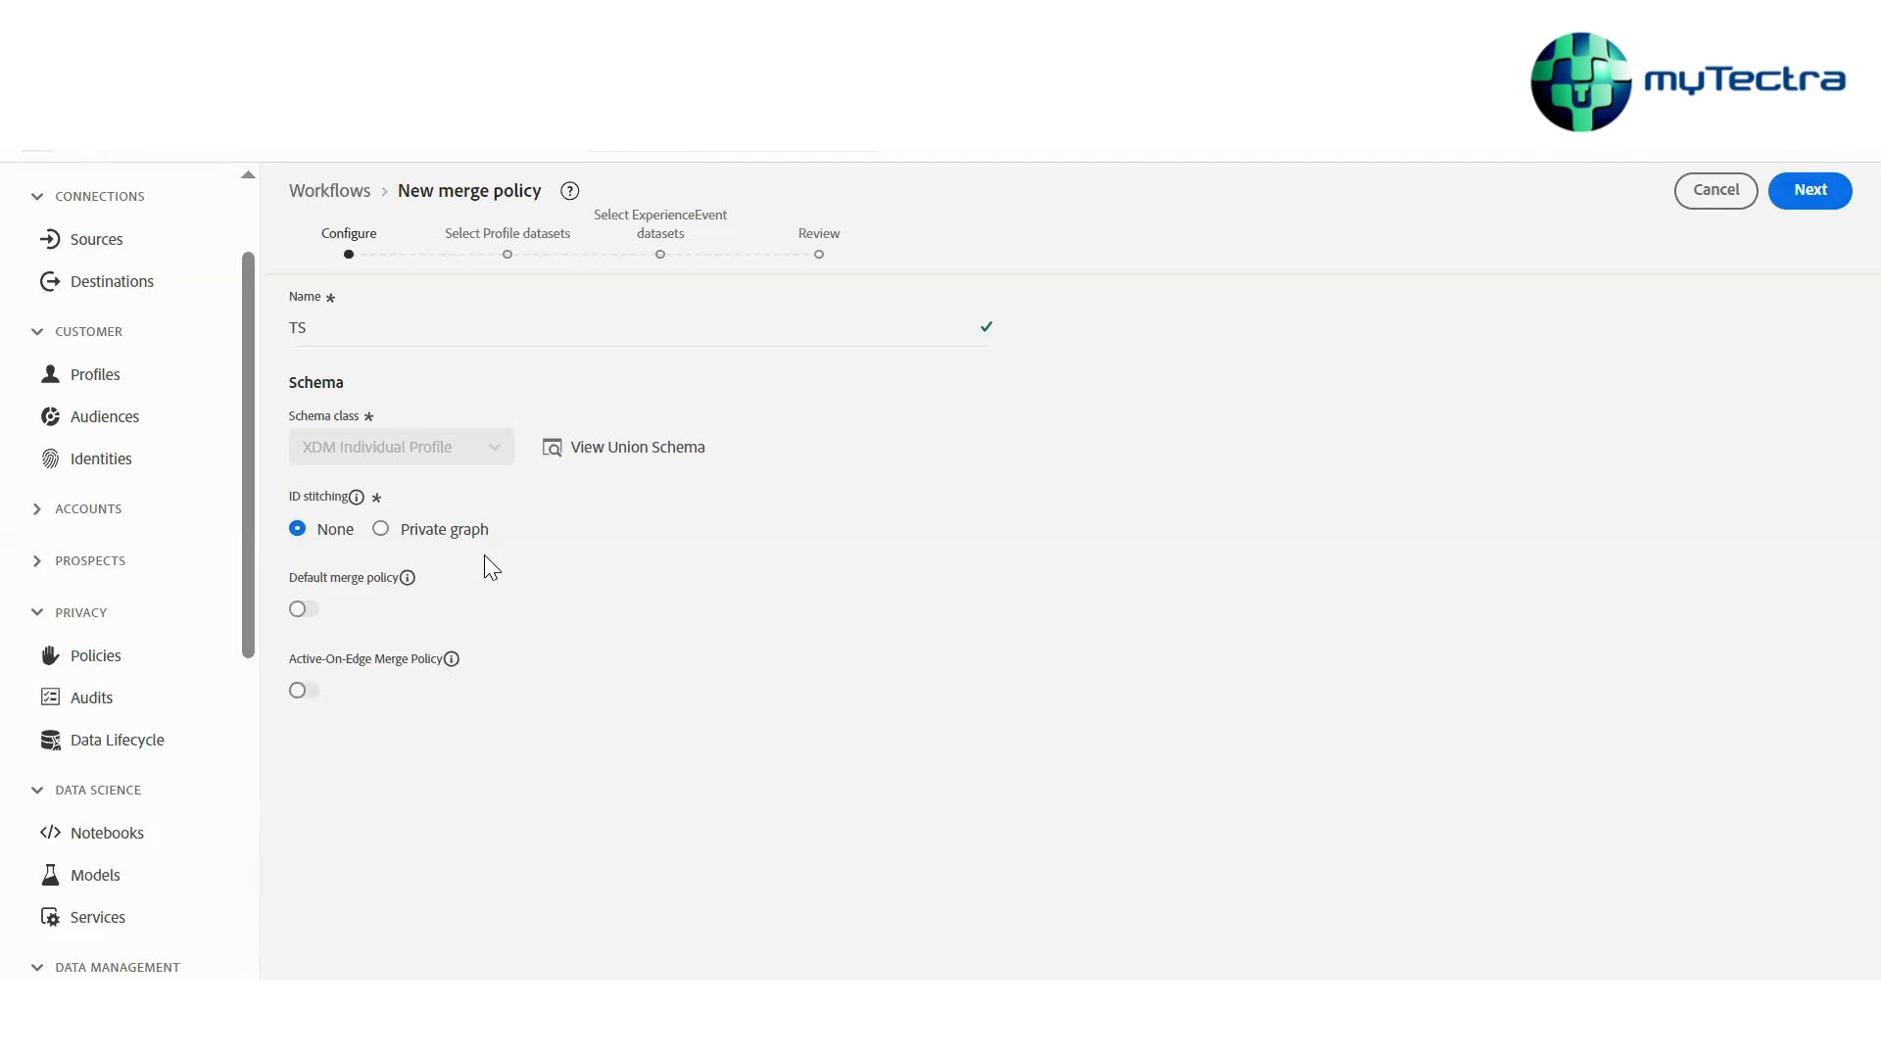
{"action": "left_click", "coordinate": [1828, 196]}
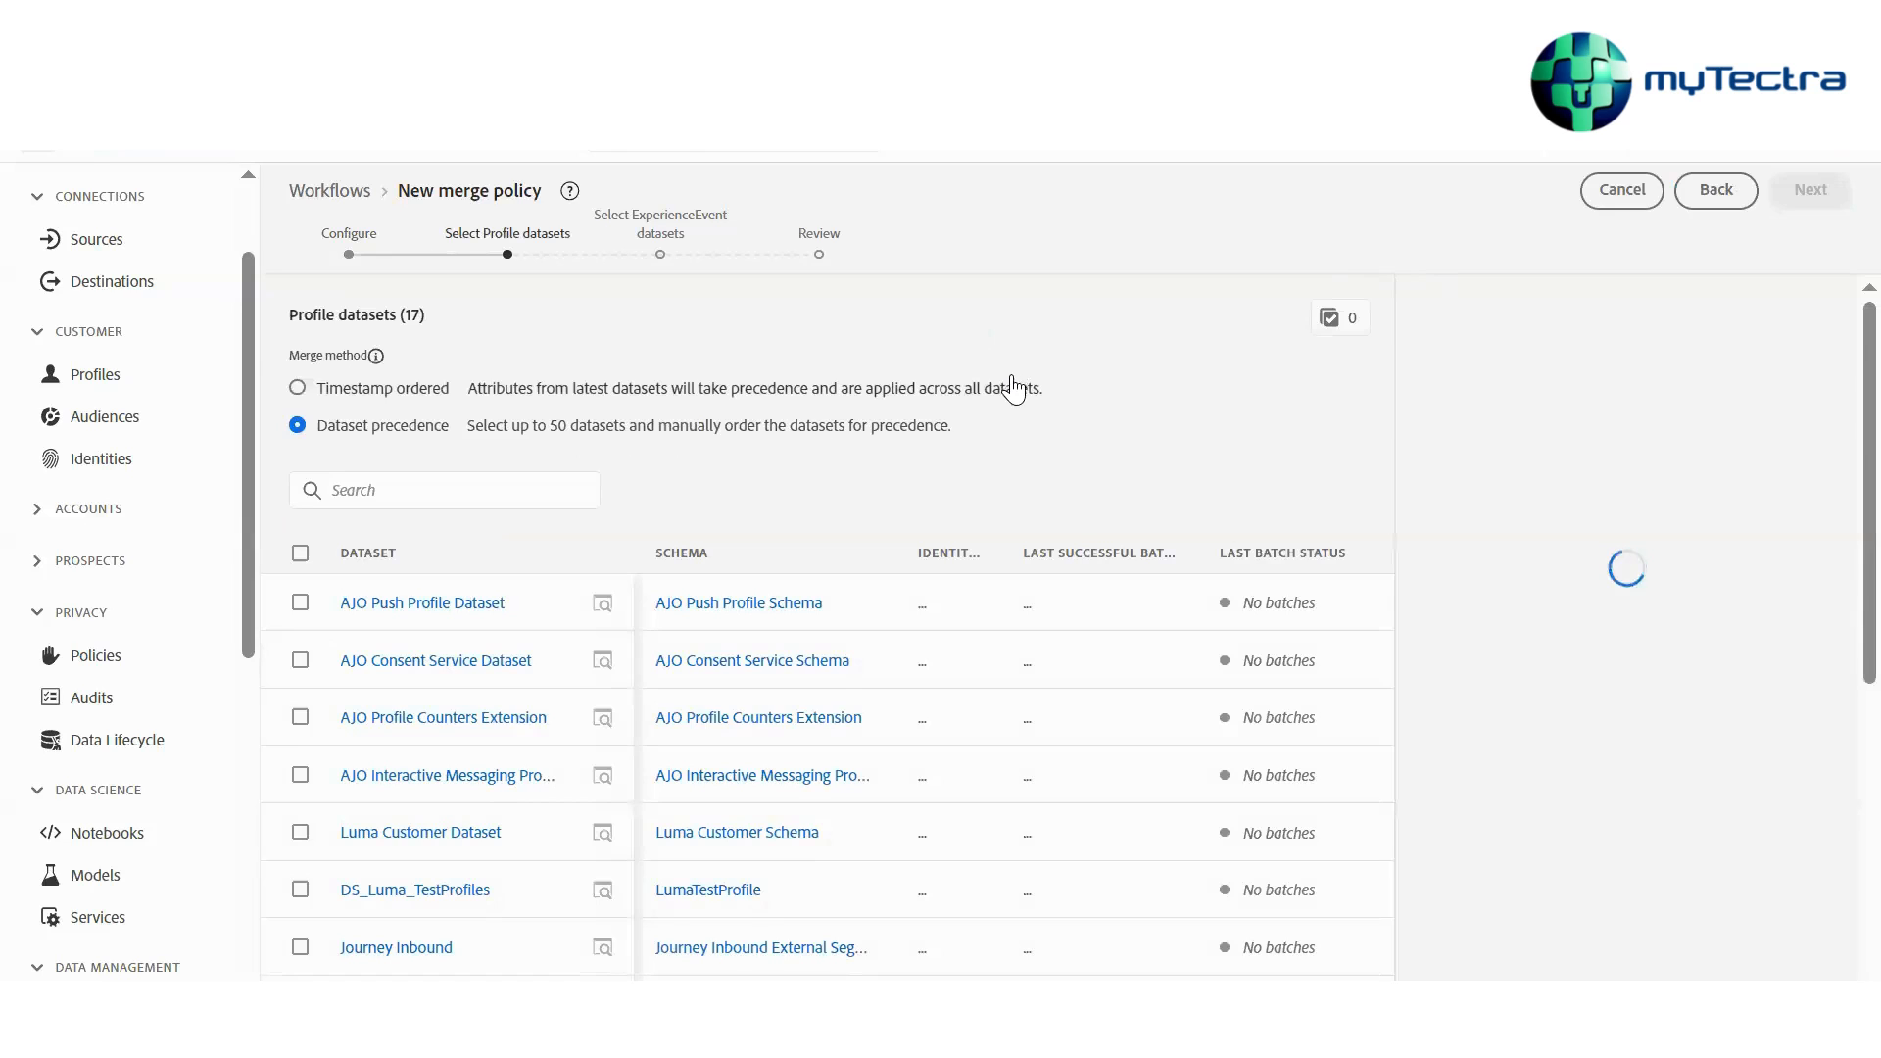
Keep Dataset precedence as the merge method and select Luma test profile dataset and Luma Loyalty Dataset PH
{"action": "left_click", "coordinate": [687, 393]}
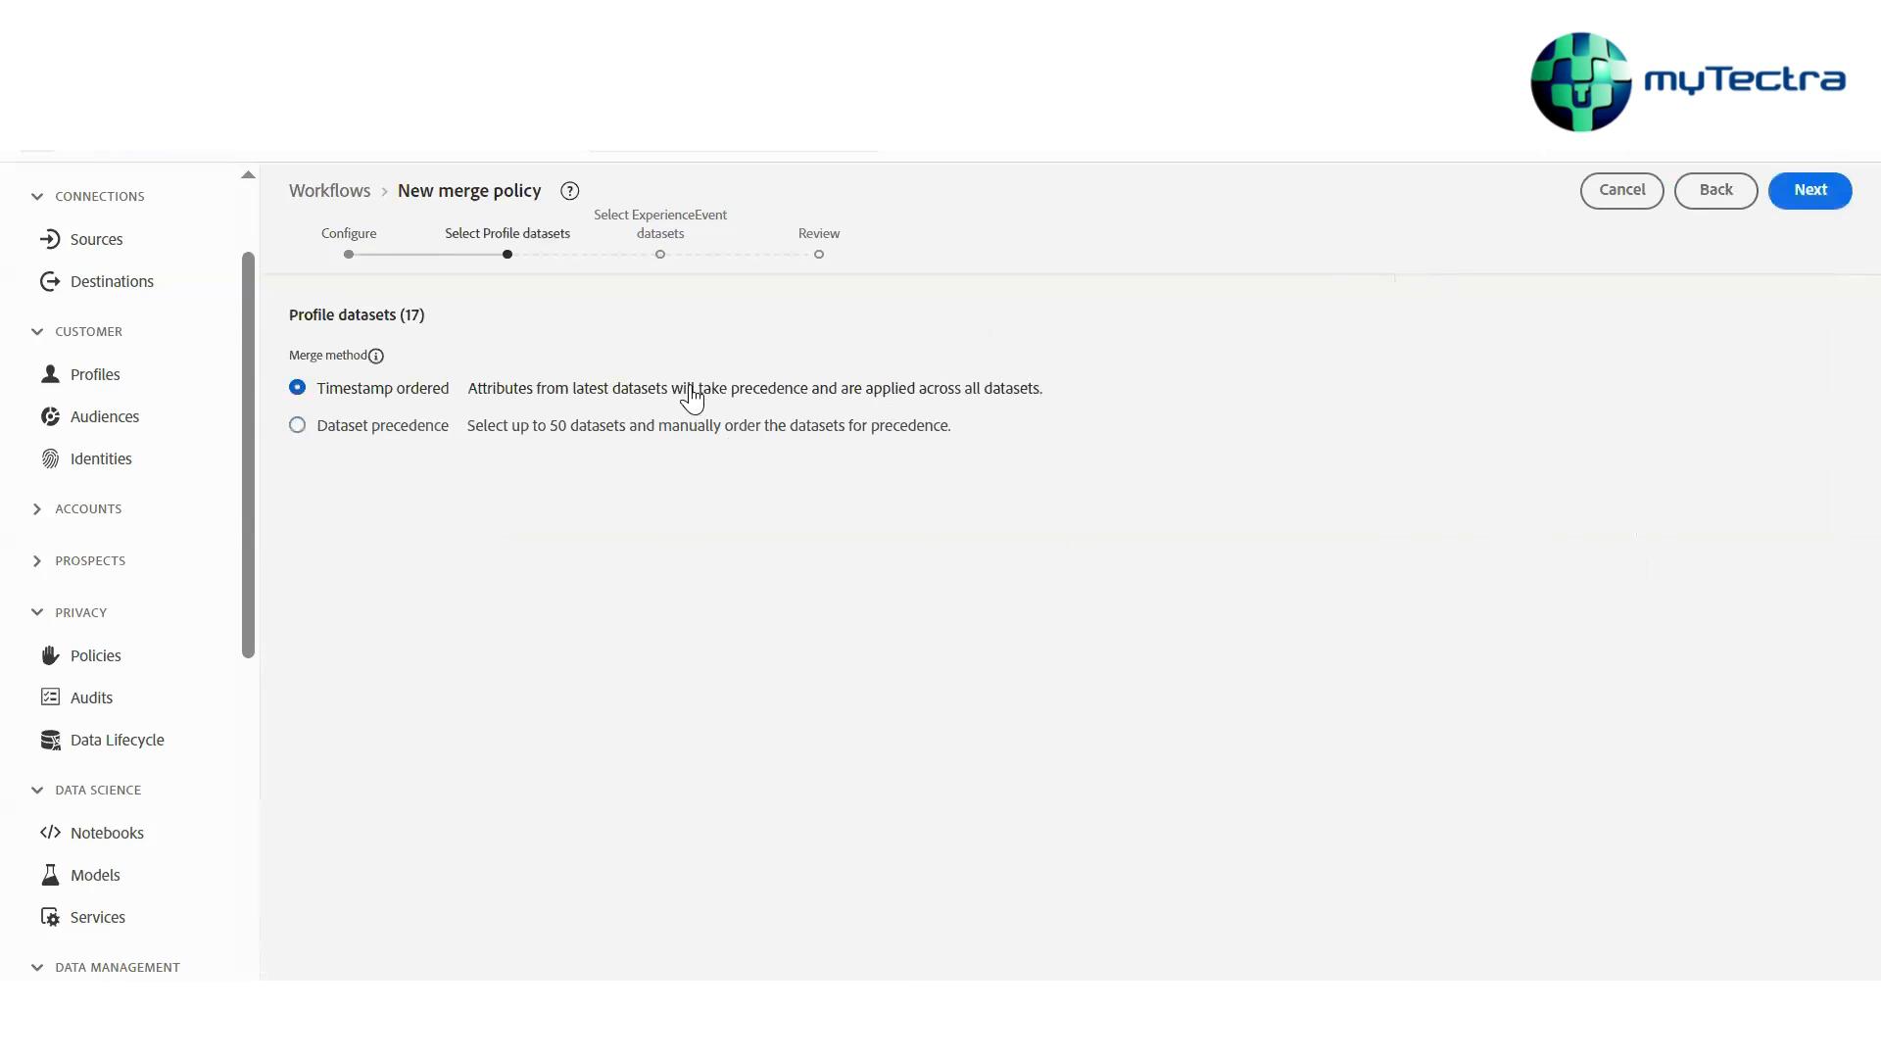
{"action": "left_click", "coordinate": [673, 425]}
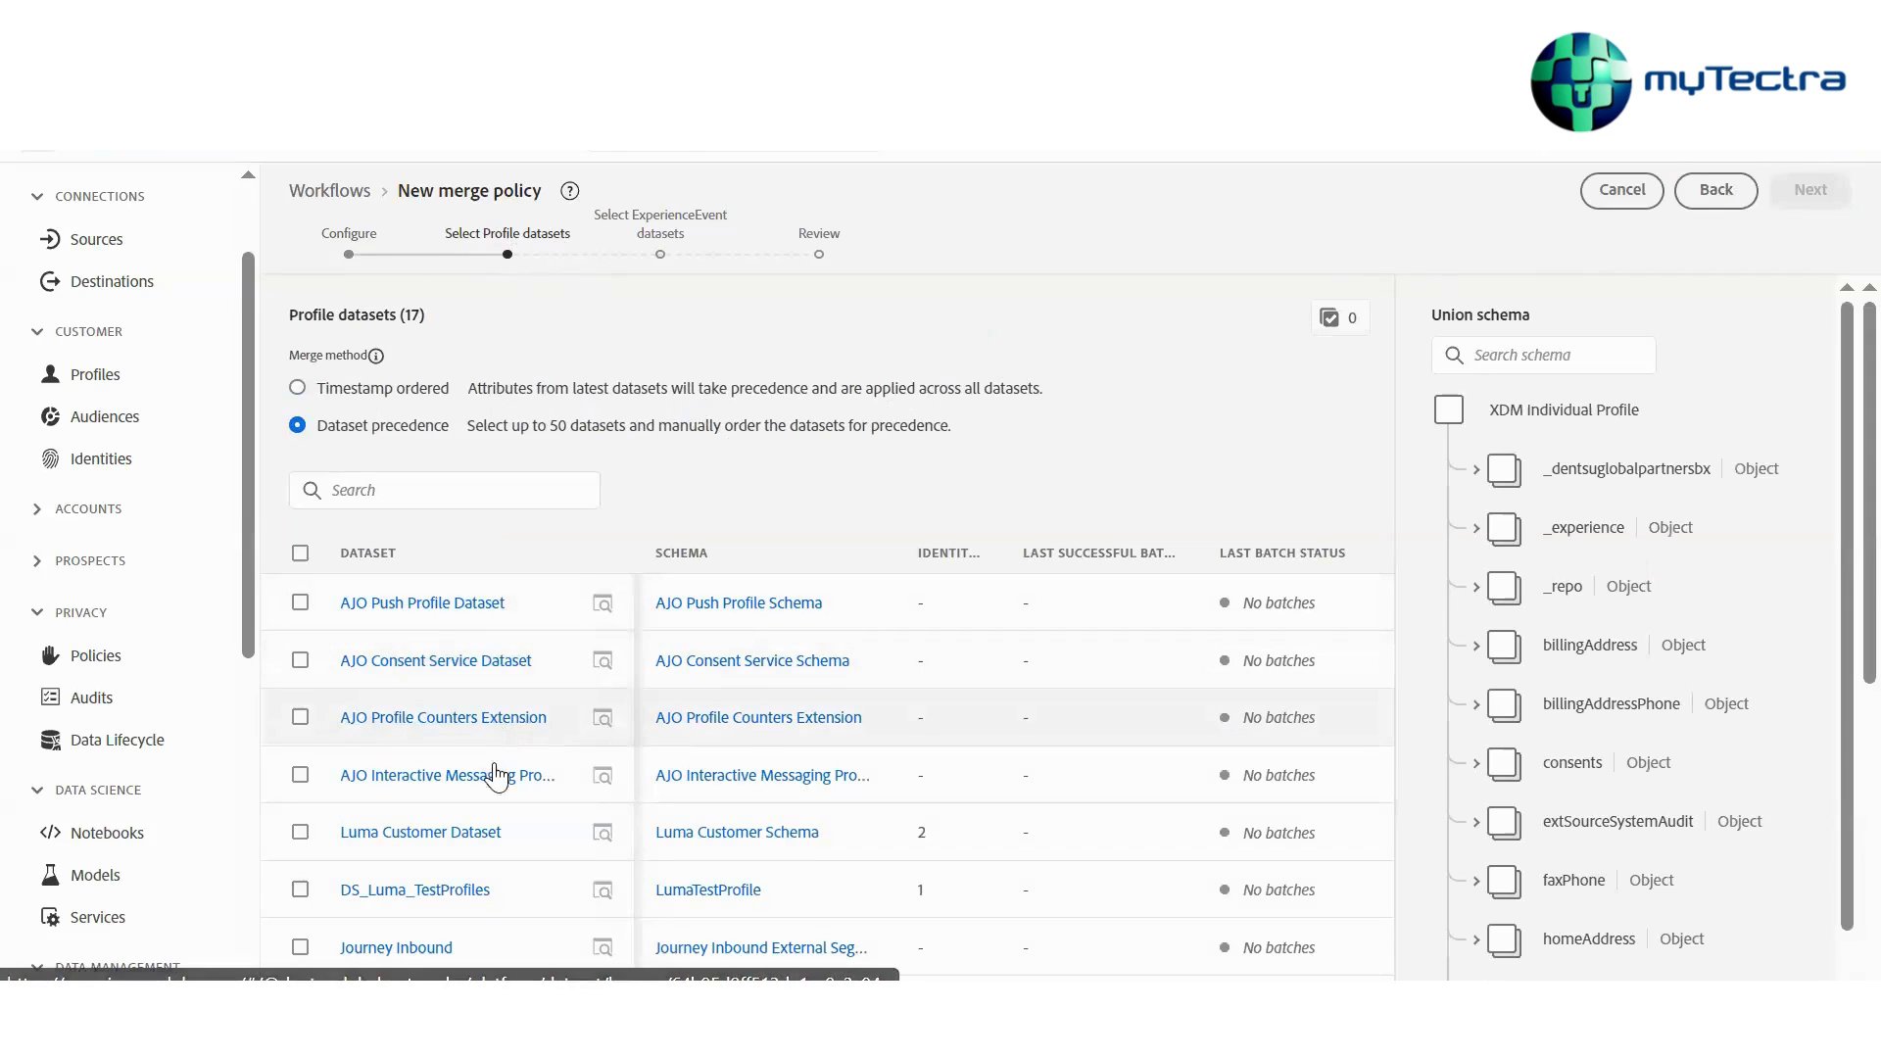
{"action": "scroll", "coordinate": [412, 764], "scroll_direction": "down", "scroll_amount": 5}
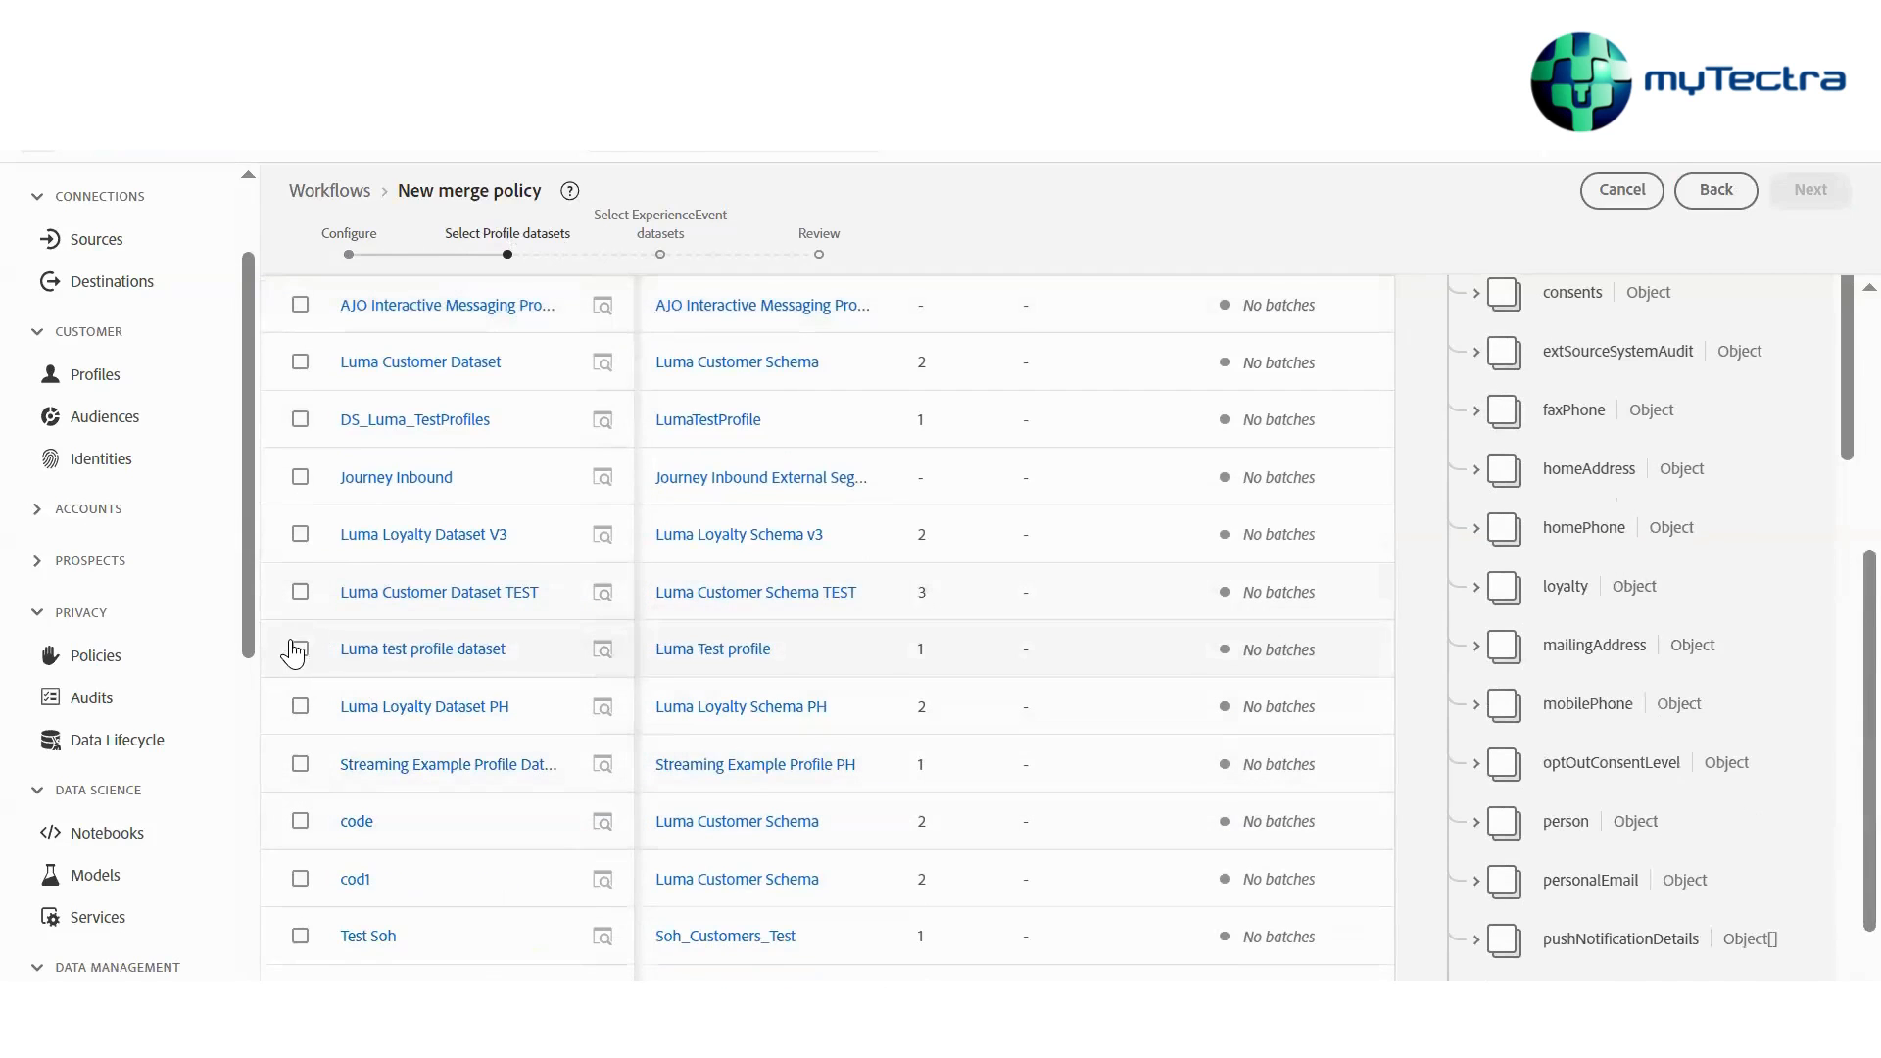
{"action": "left_click", "coordinate": [300, 648]}
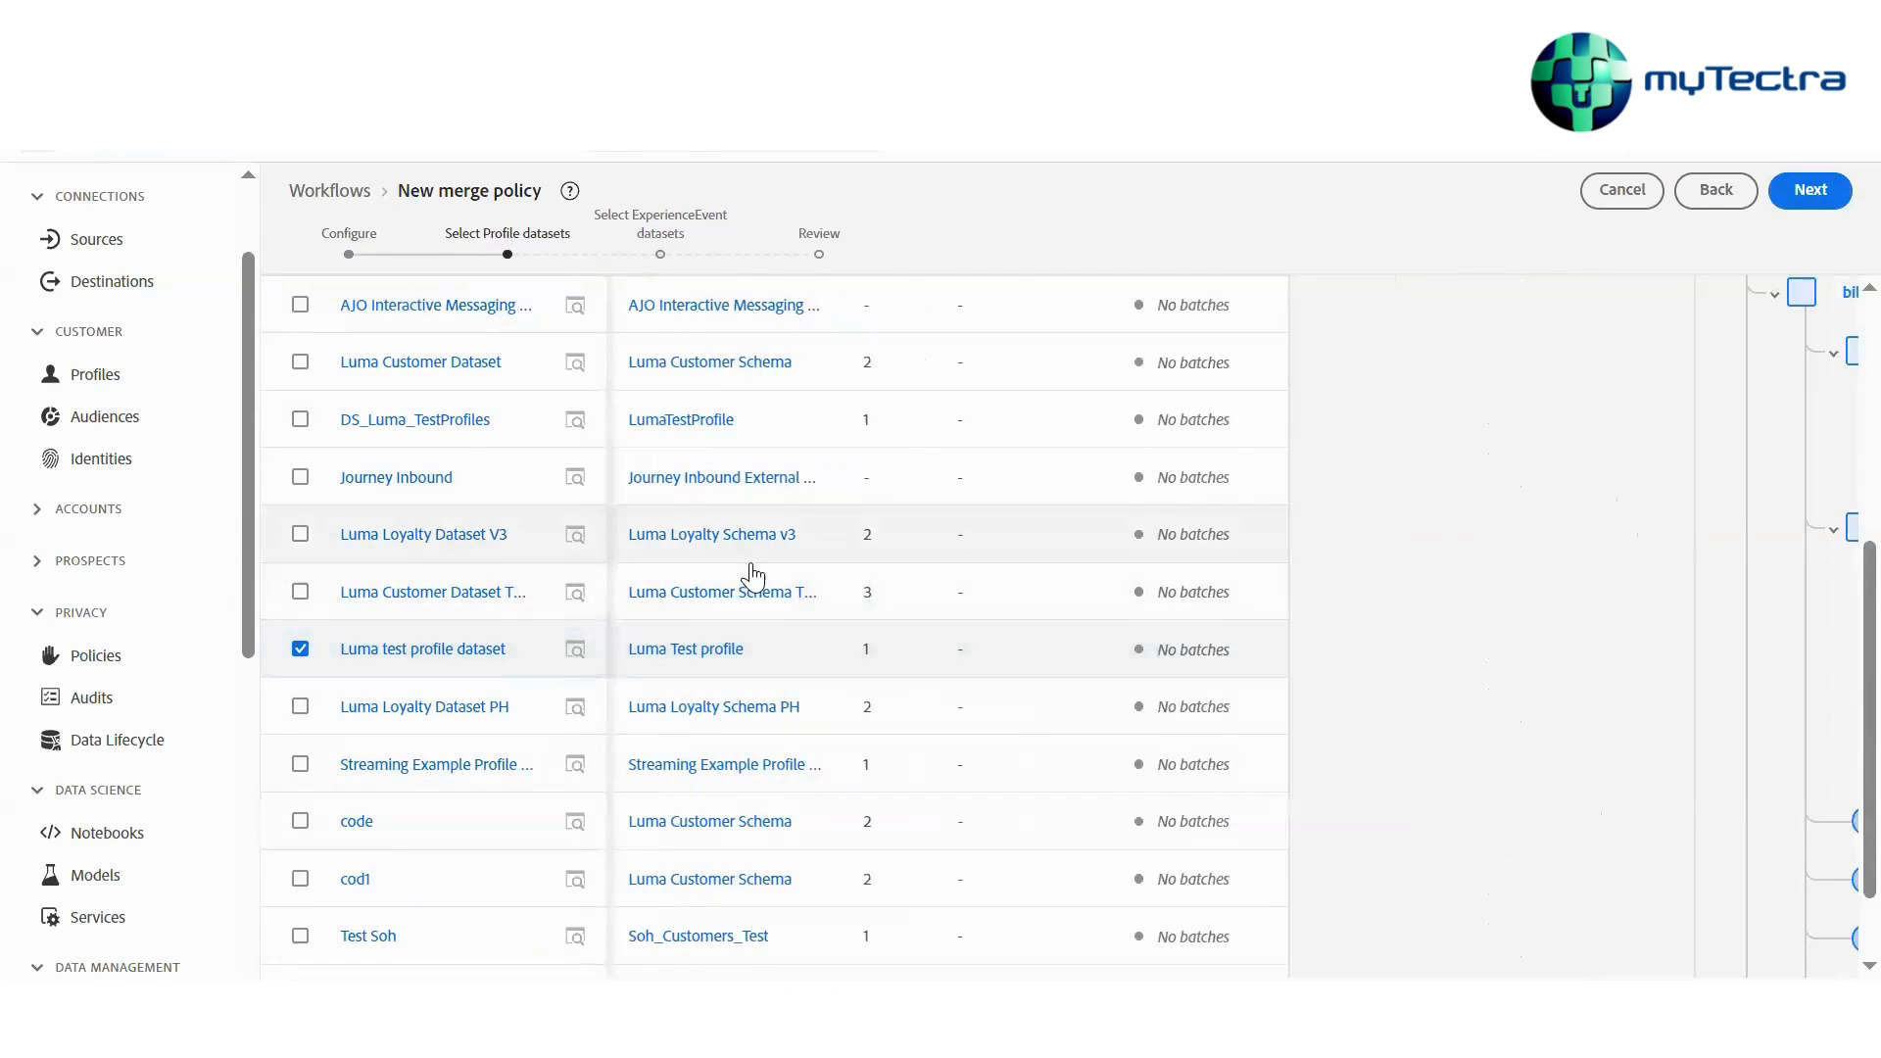
{"action": "left_click", "coordinate": [301, 708]}
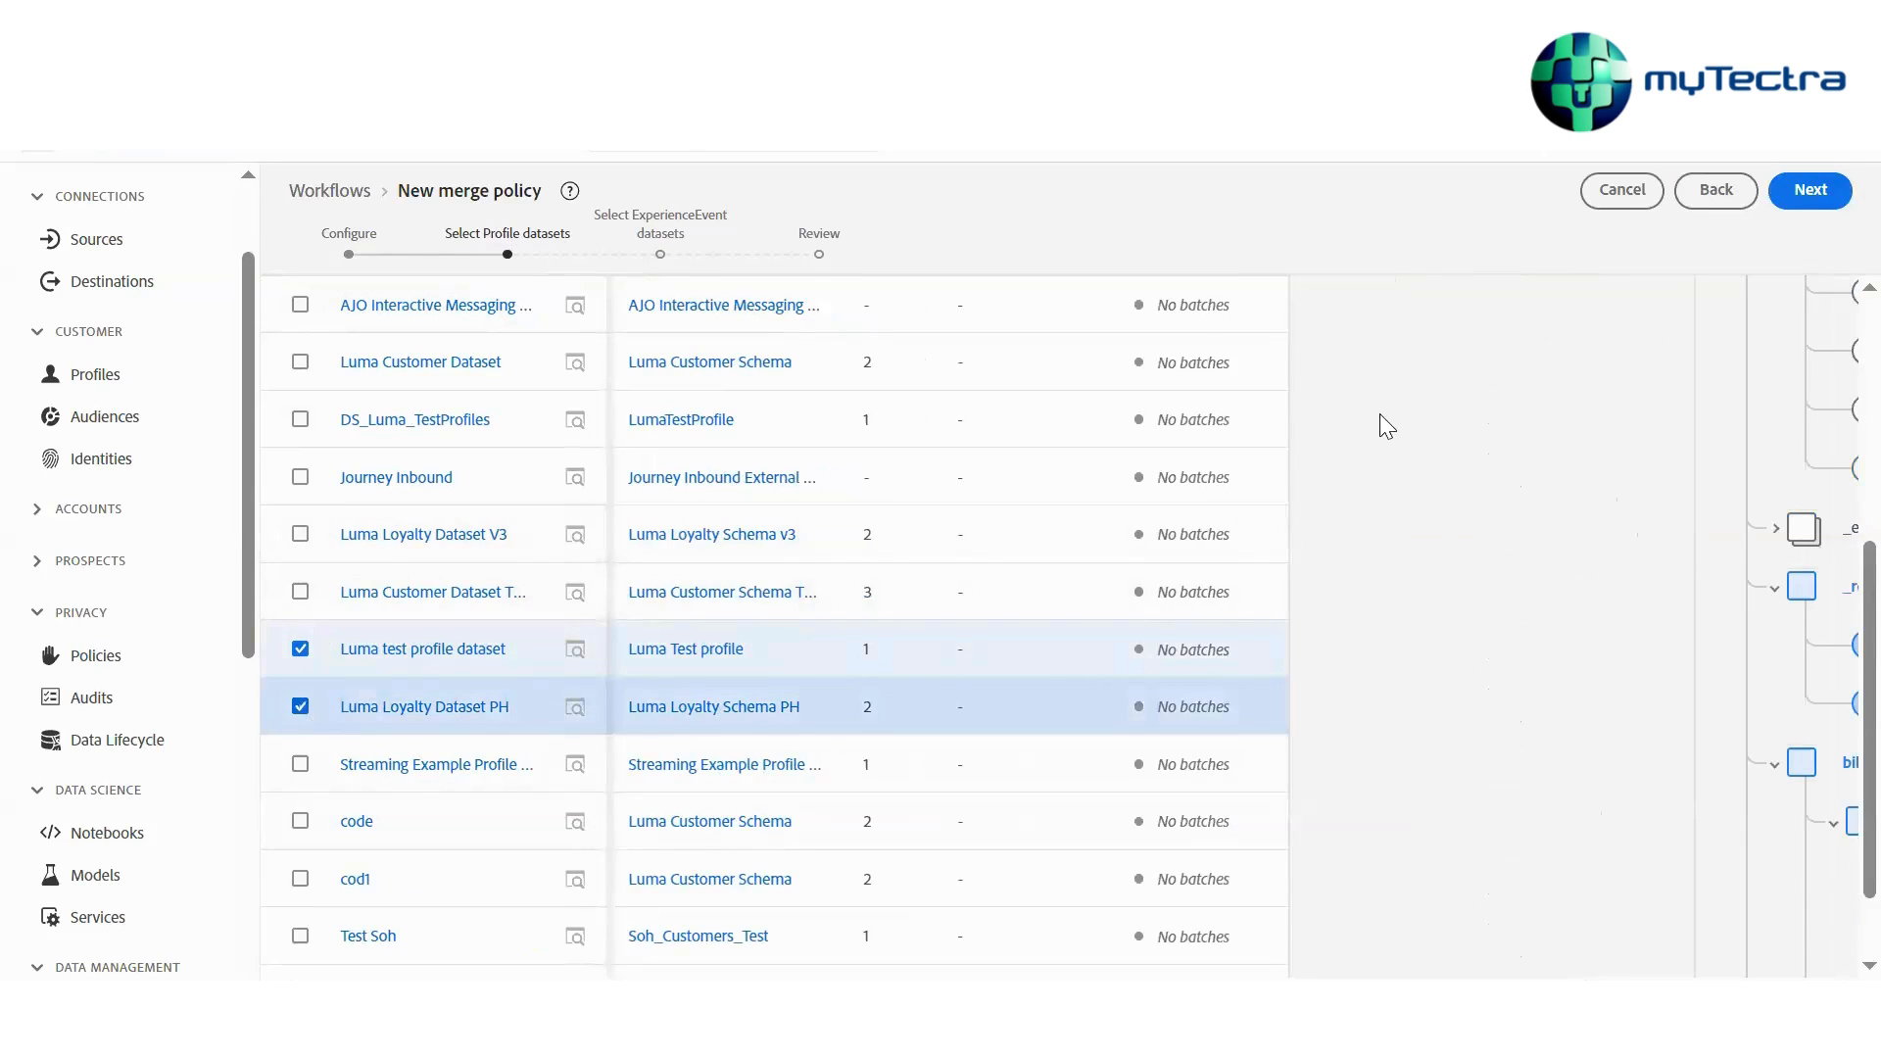
Move Luma Loyalty Dataset PH to the top of the precedence order
{"action": "scroll", "coordinate": [1534, 365], "scroll_direction": "up", "scroll_amount": 5}
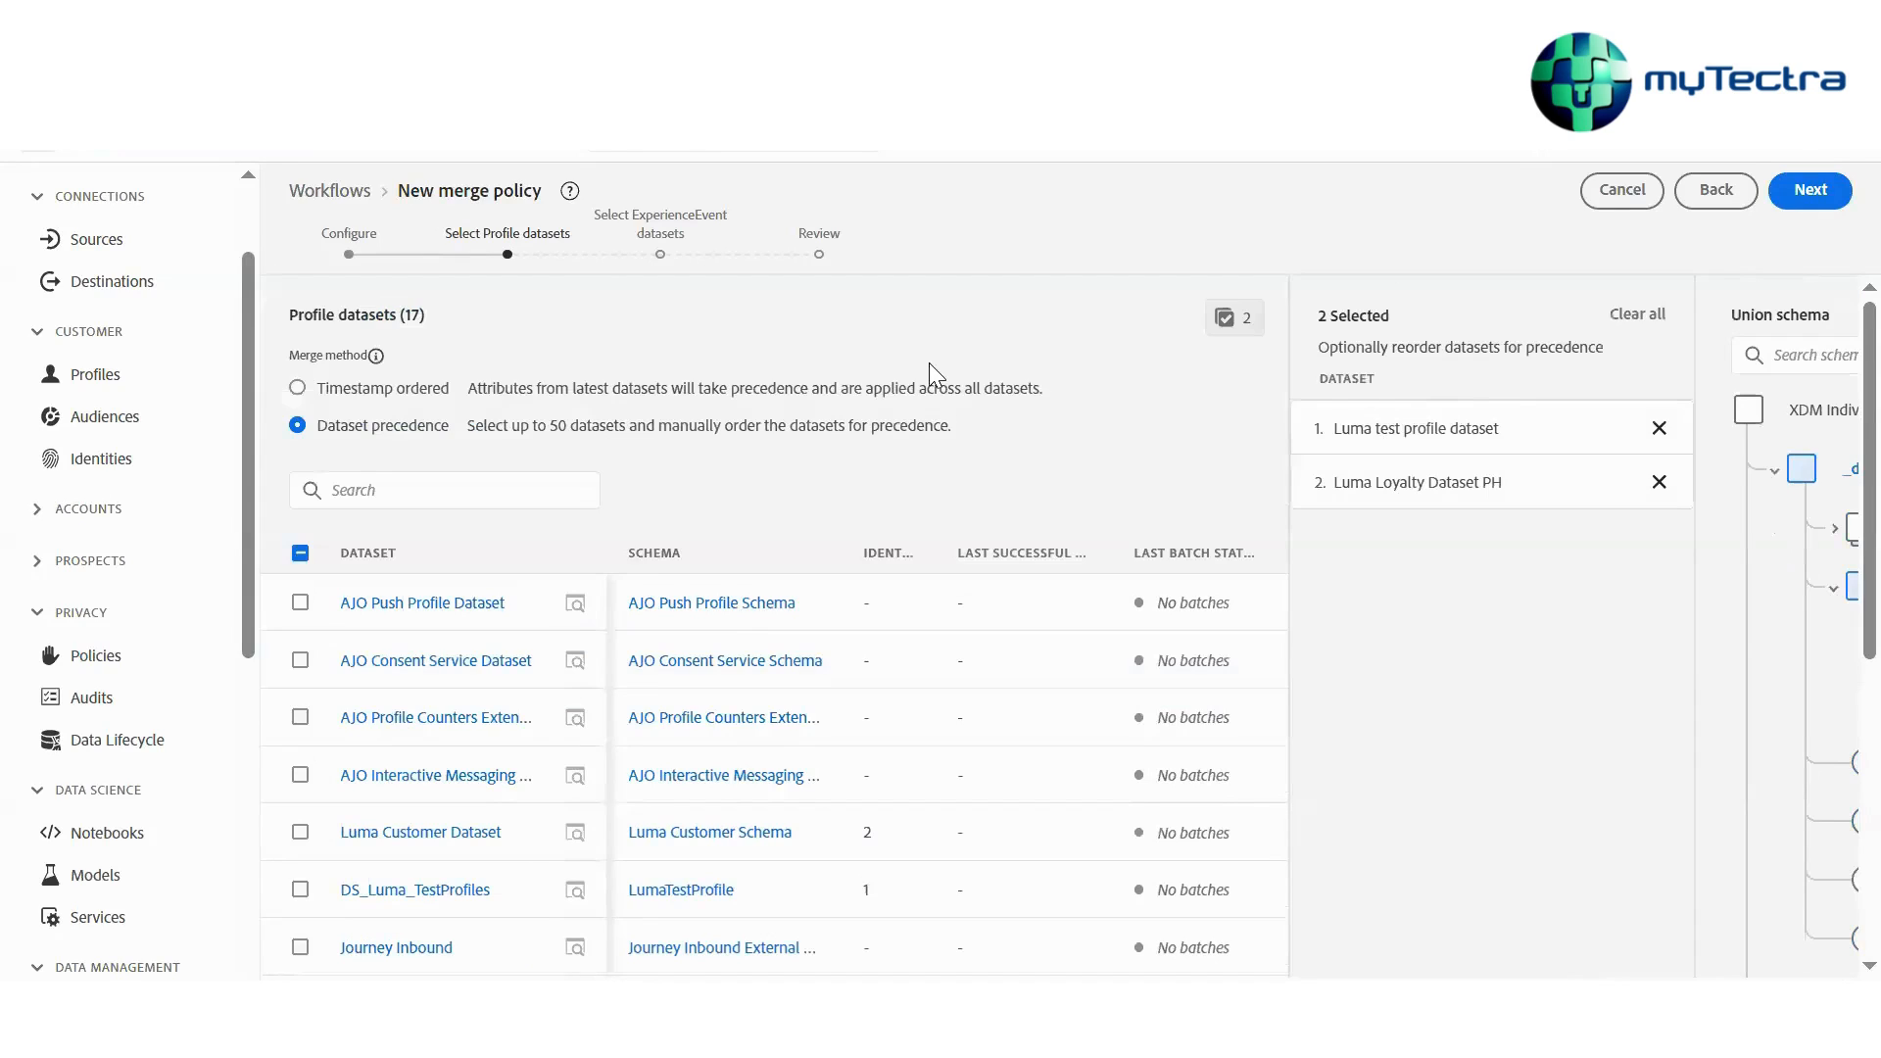
{"action": "left_click_drag", "start_coordinate": [1409, 493], "coordinate": [1381, 411]}
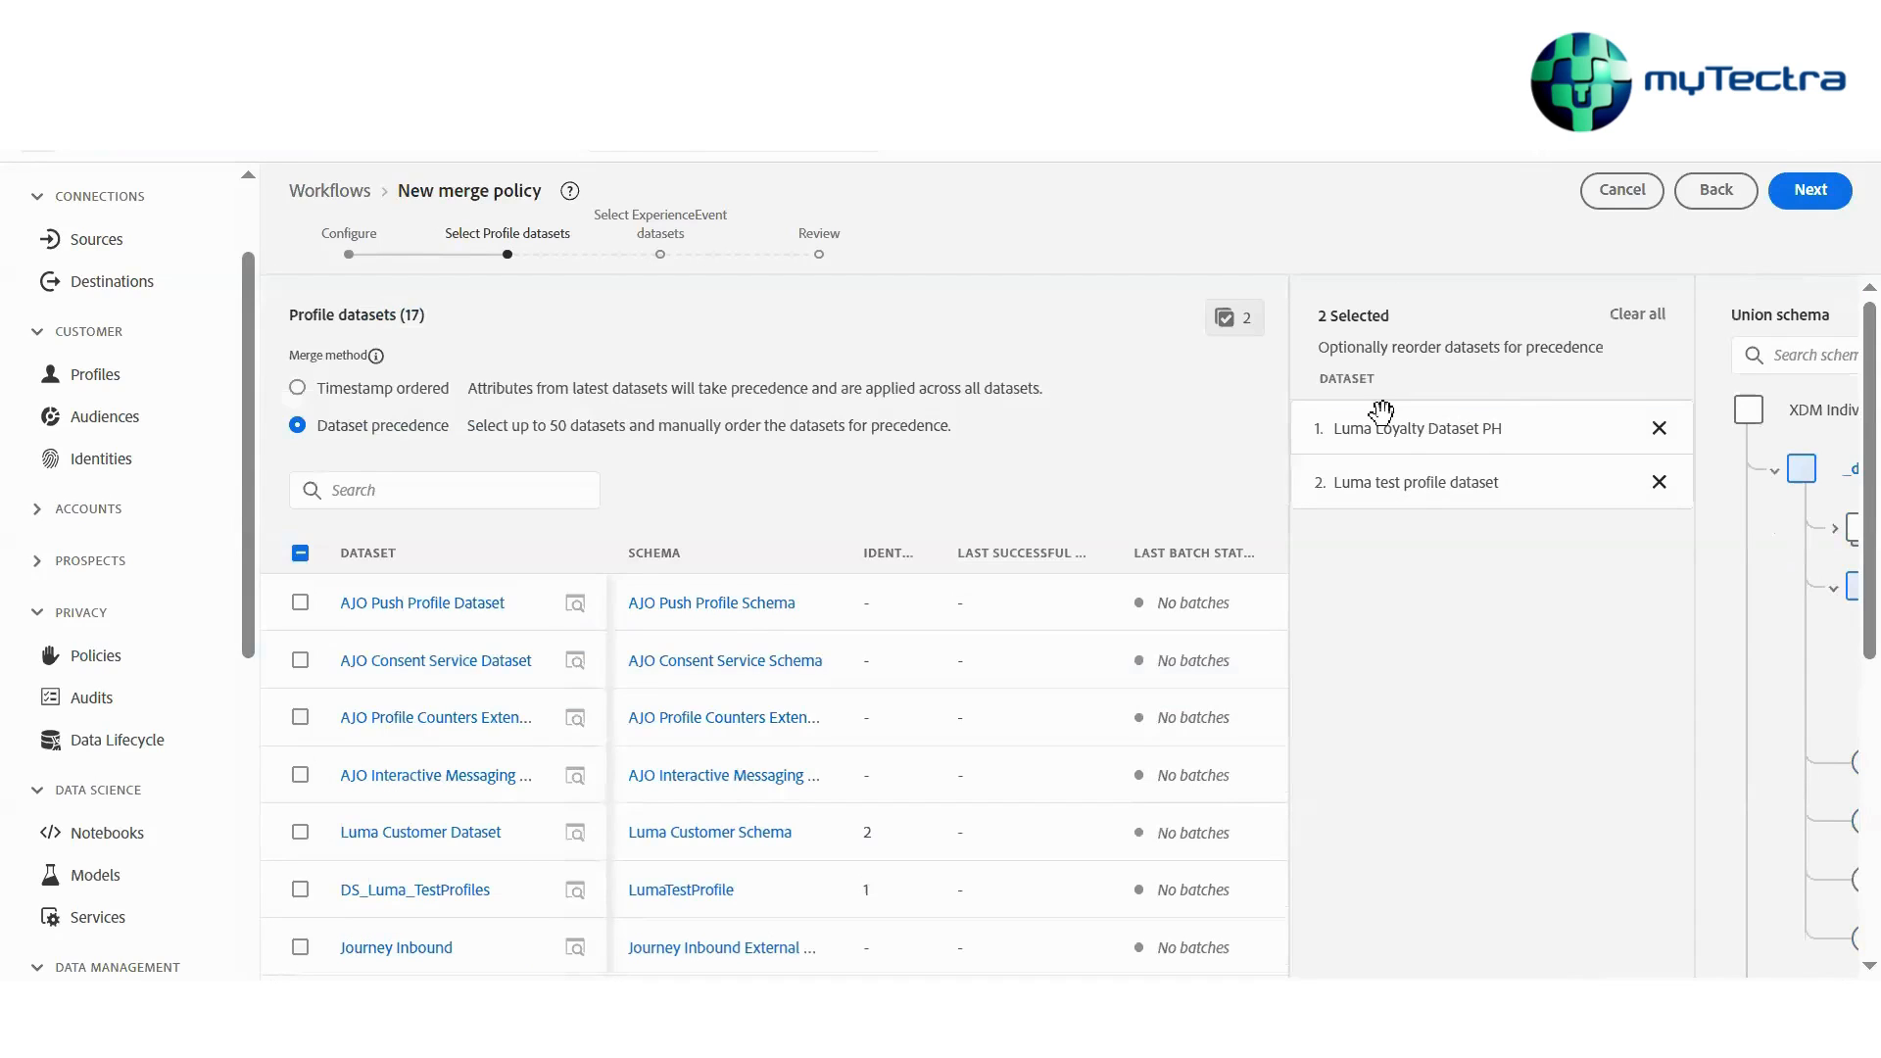
Add Luma Customer Dataset TEST, Luma Loyalty Dataset V3, Streaming Example Profile Dataset PH, code and cod1, moving cod1 to third place
{"action": "scroll", "coordinate": [304, 712], "scroll_direction": "down", "scroll_amount": 3}
{"action": "left_click", "coordinate": [300, 717]}
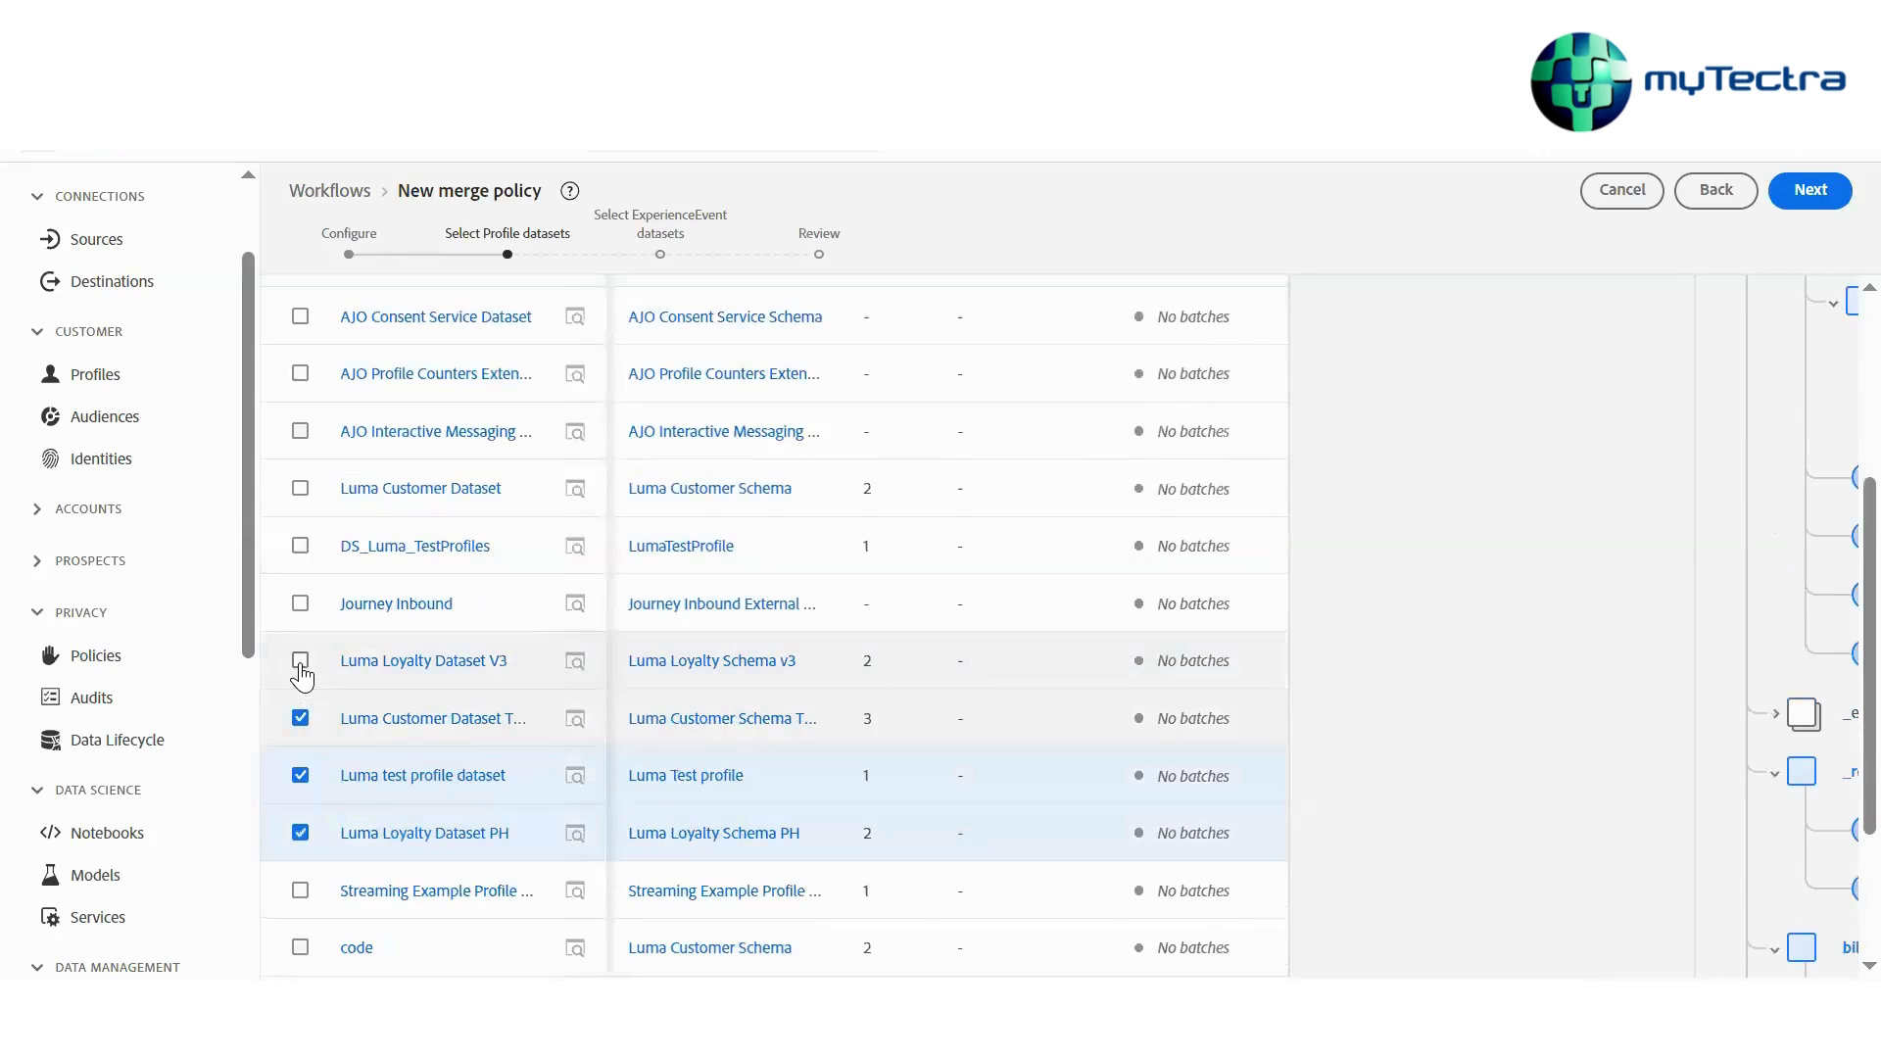
{"action": "left_click", "coordinate": [300, 659]}
{"action": "scroll", "coordinate": [323, 686], "scroll_direction": "down", "scroll_amount": 2}
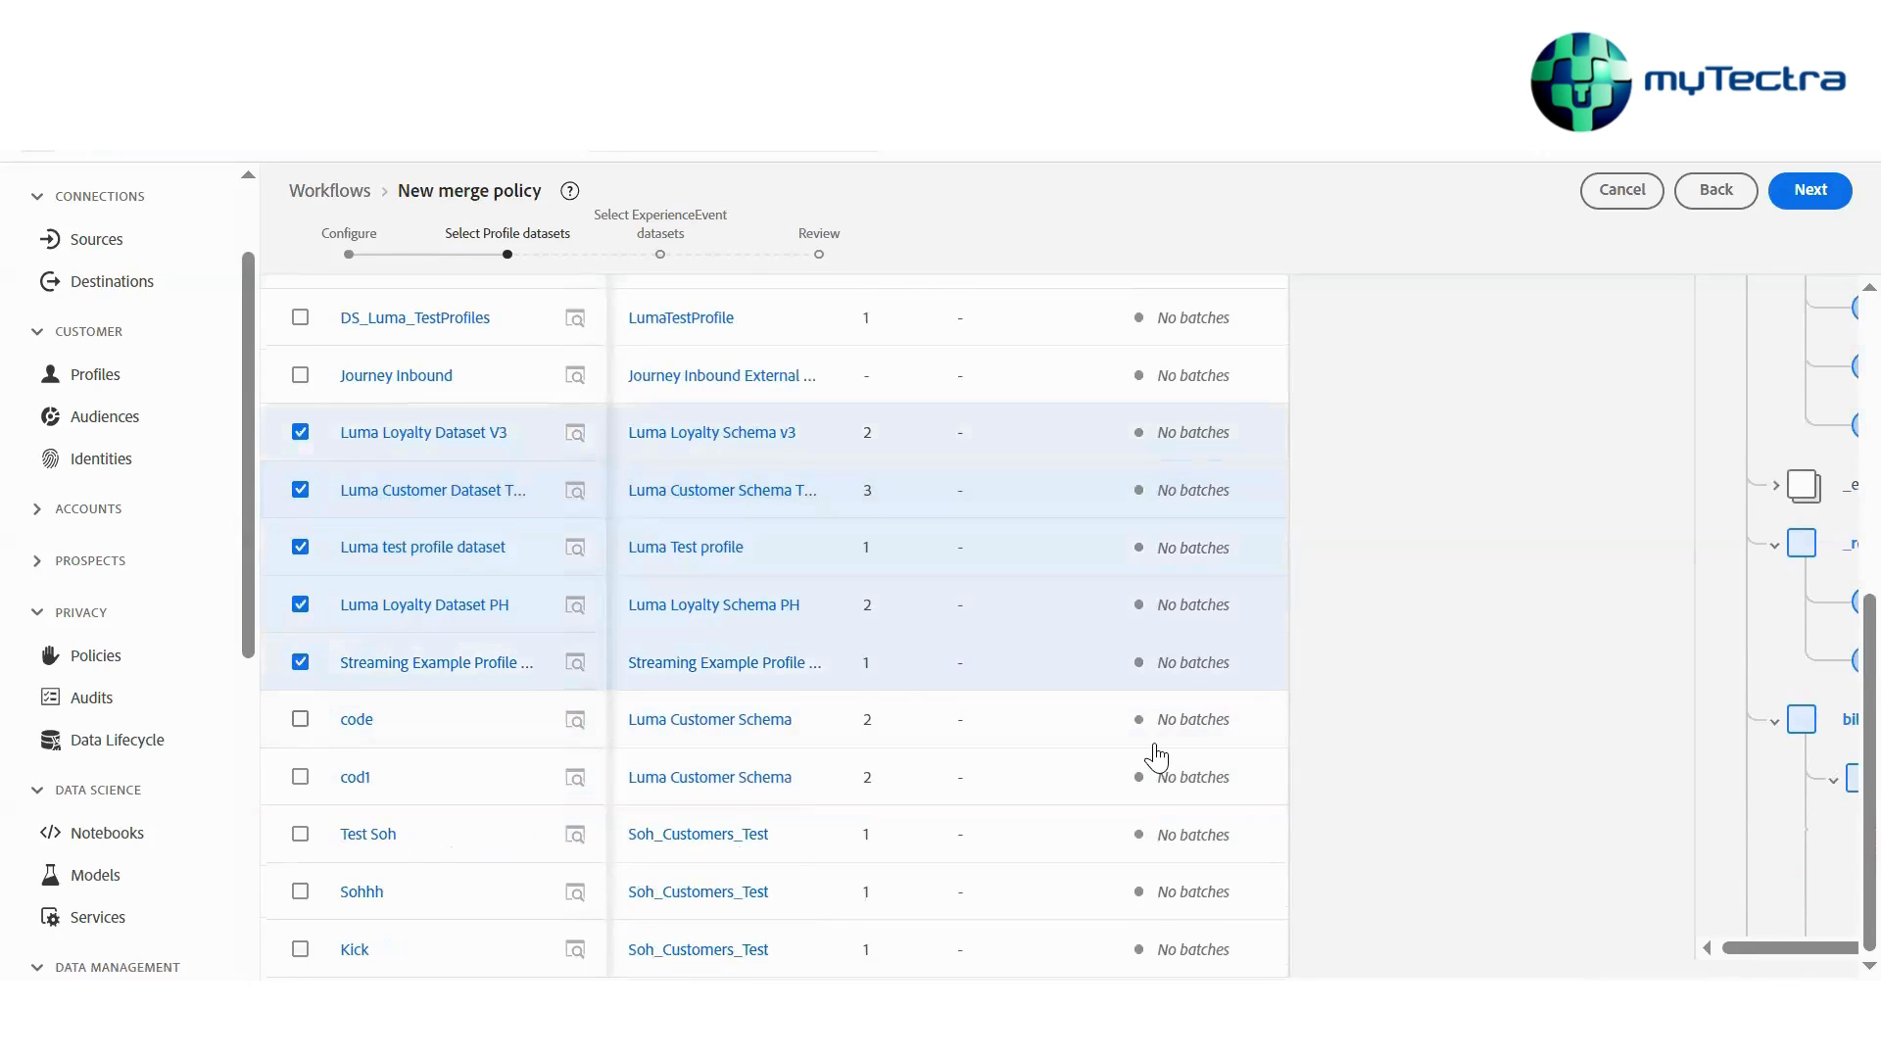
{"action": "scroll", "coordinate": [1483, 660], "scroll_direction": "up", "scroll_amount": 6}
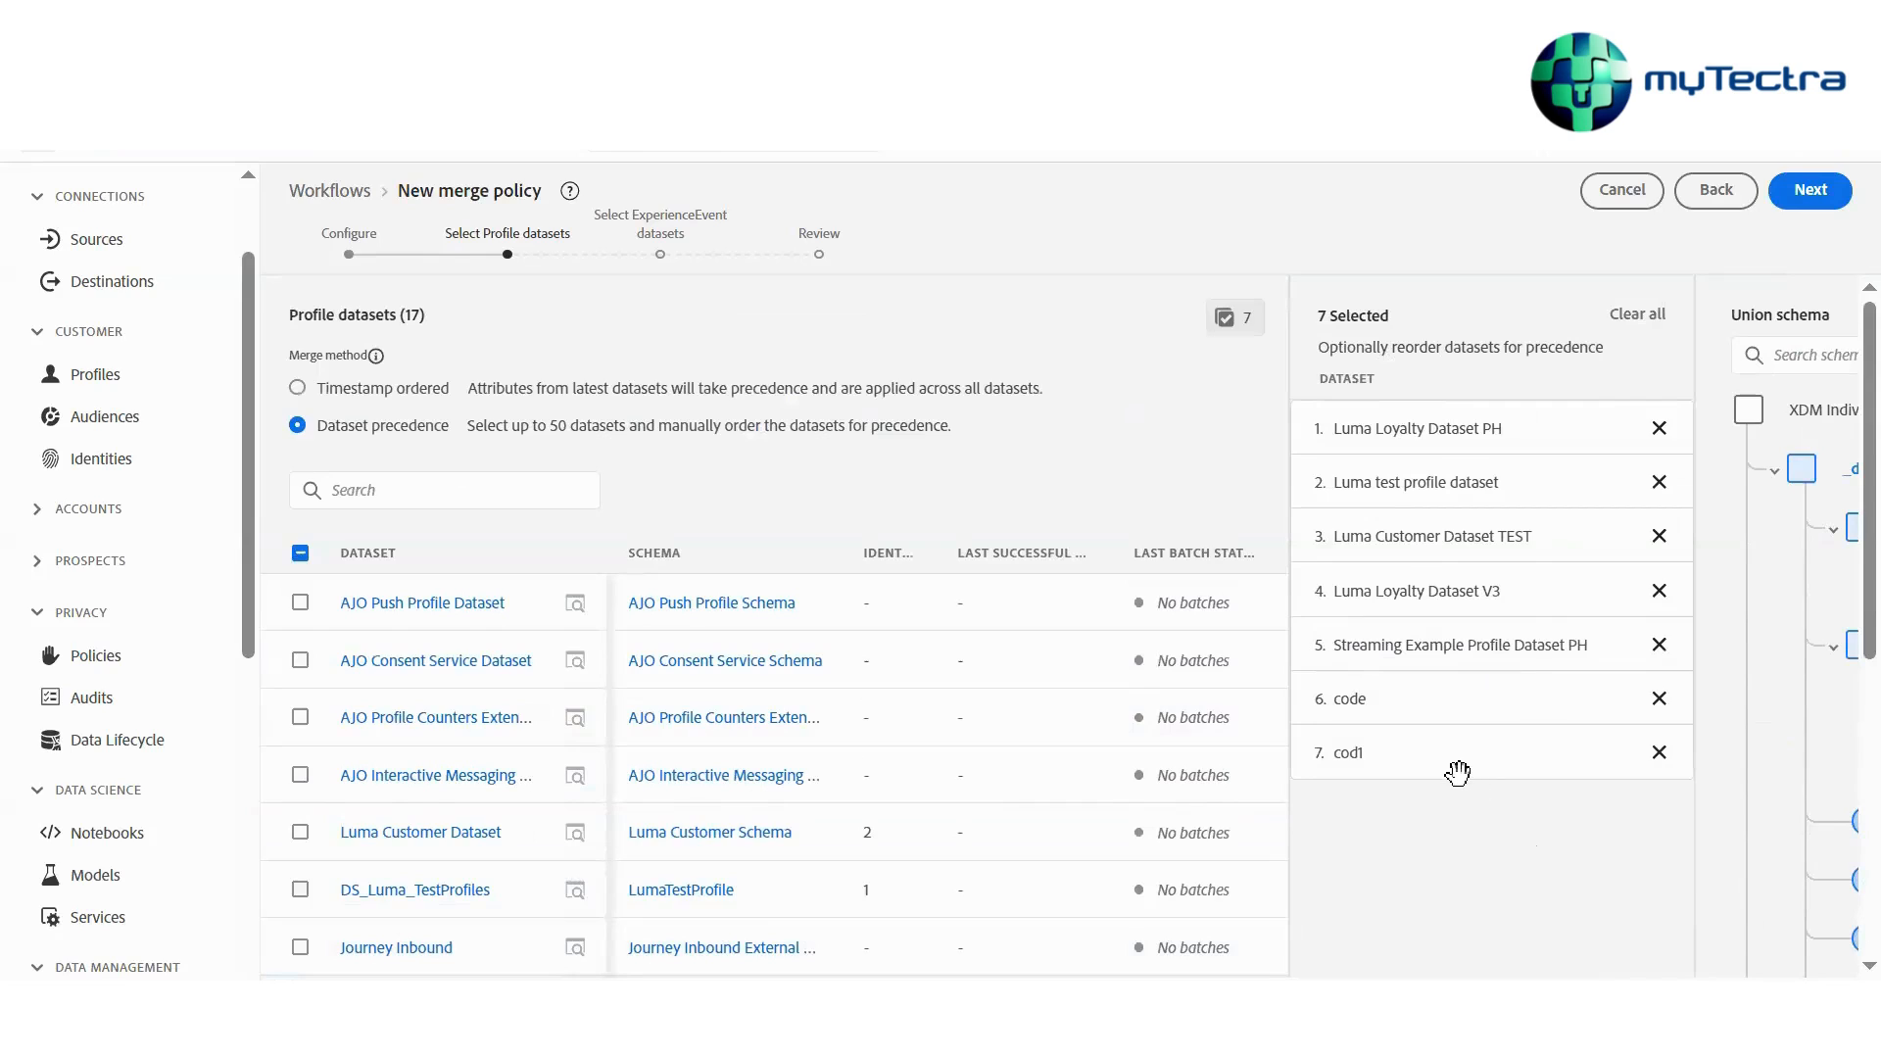
{"action": "left_click_drag", "start_coordinate": [1457, 763], "coordinate": [1445, 468]}
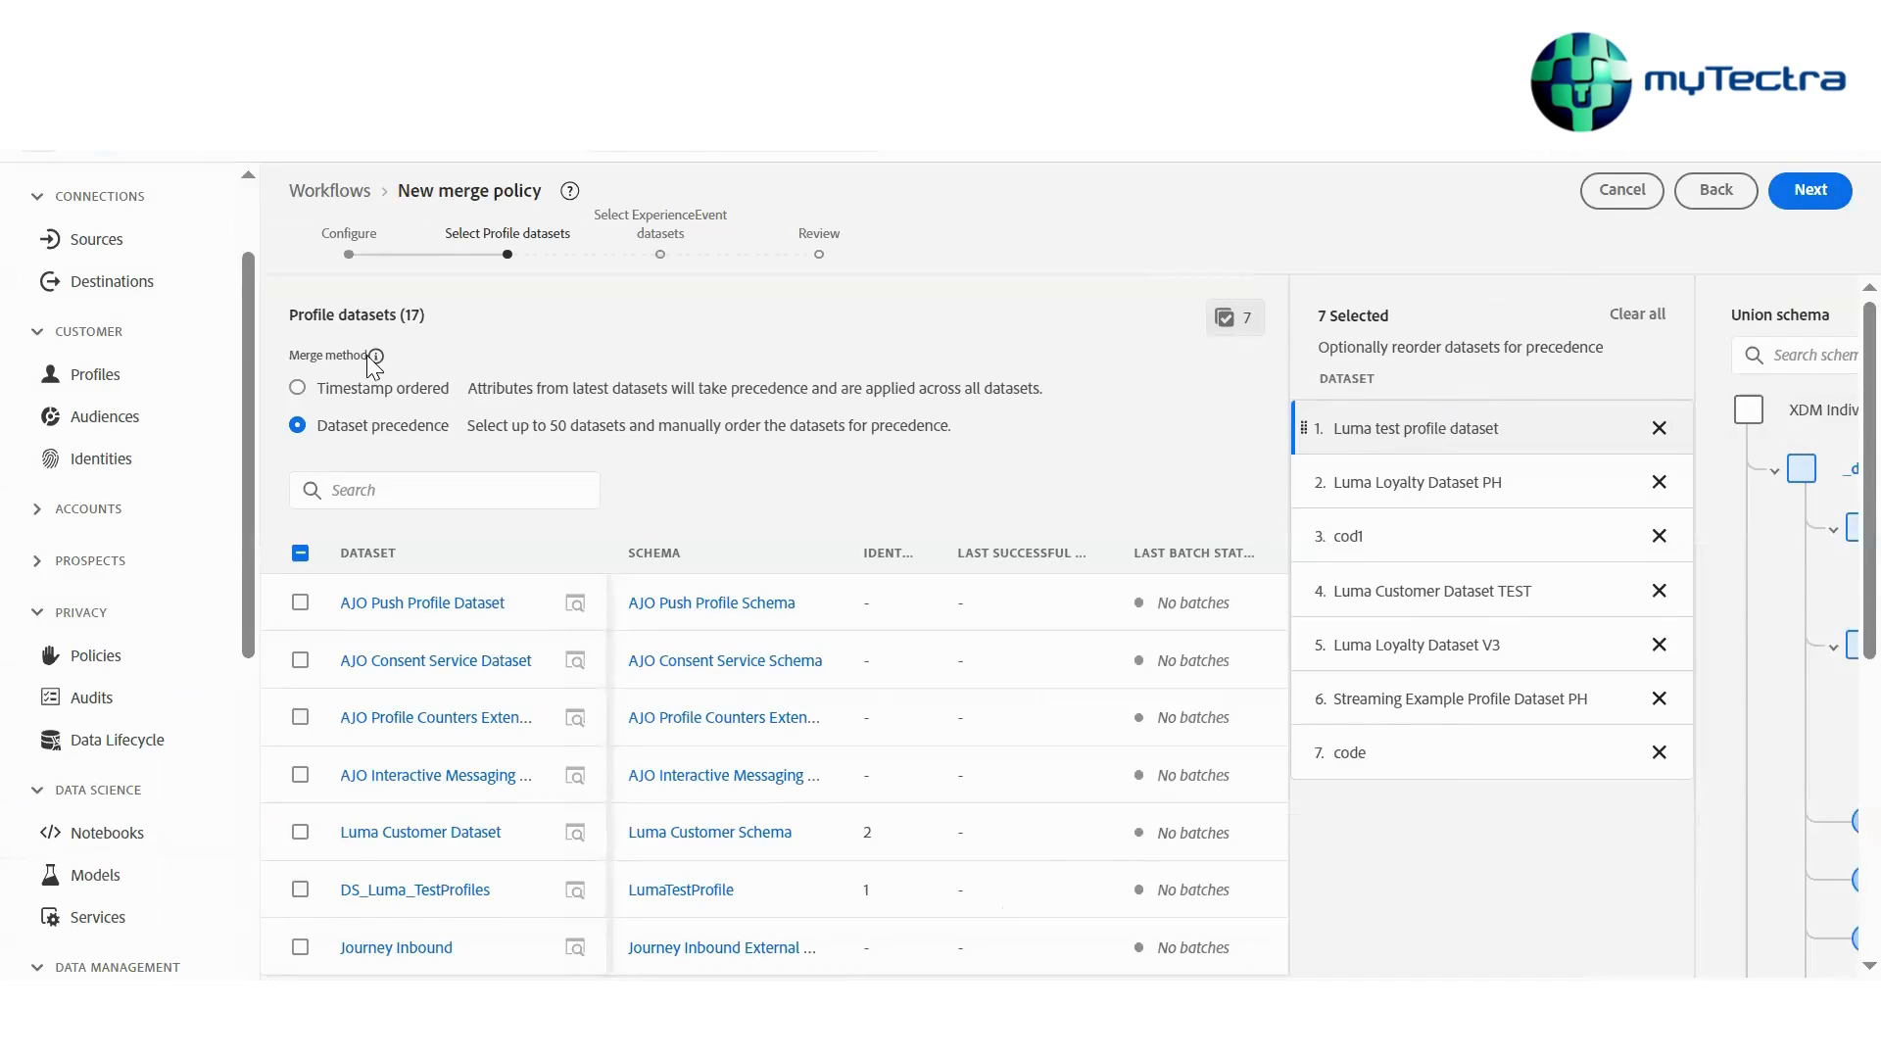
Switch the merge method to Timestamp ordered and abandon the workflow, returning to the Profiles merge policies
{"action": "left_click", "coordinate": [297, 388]}
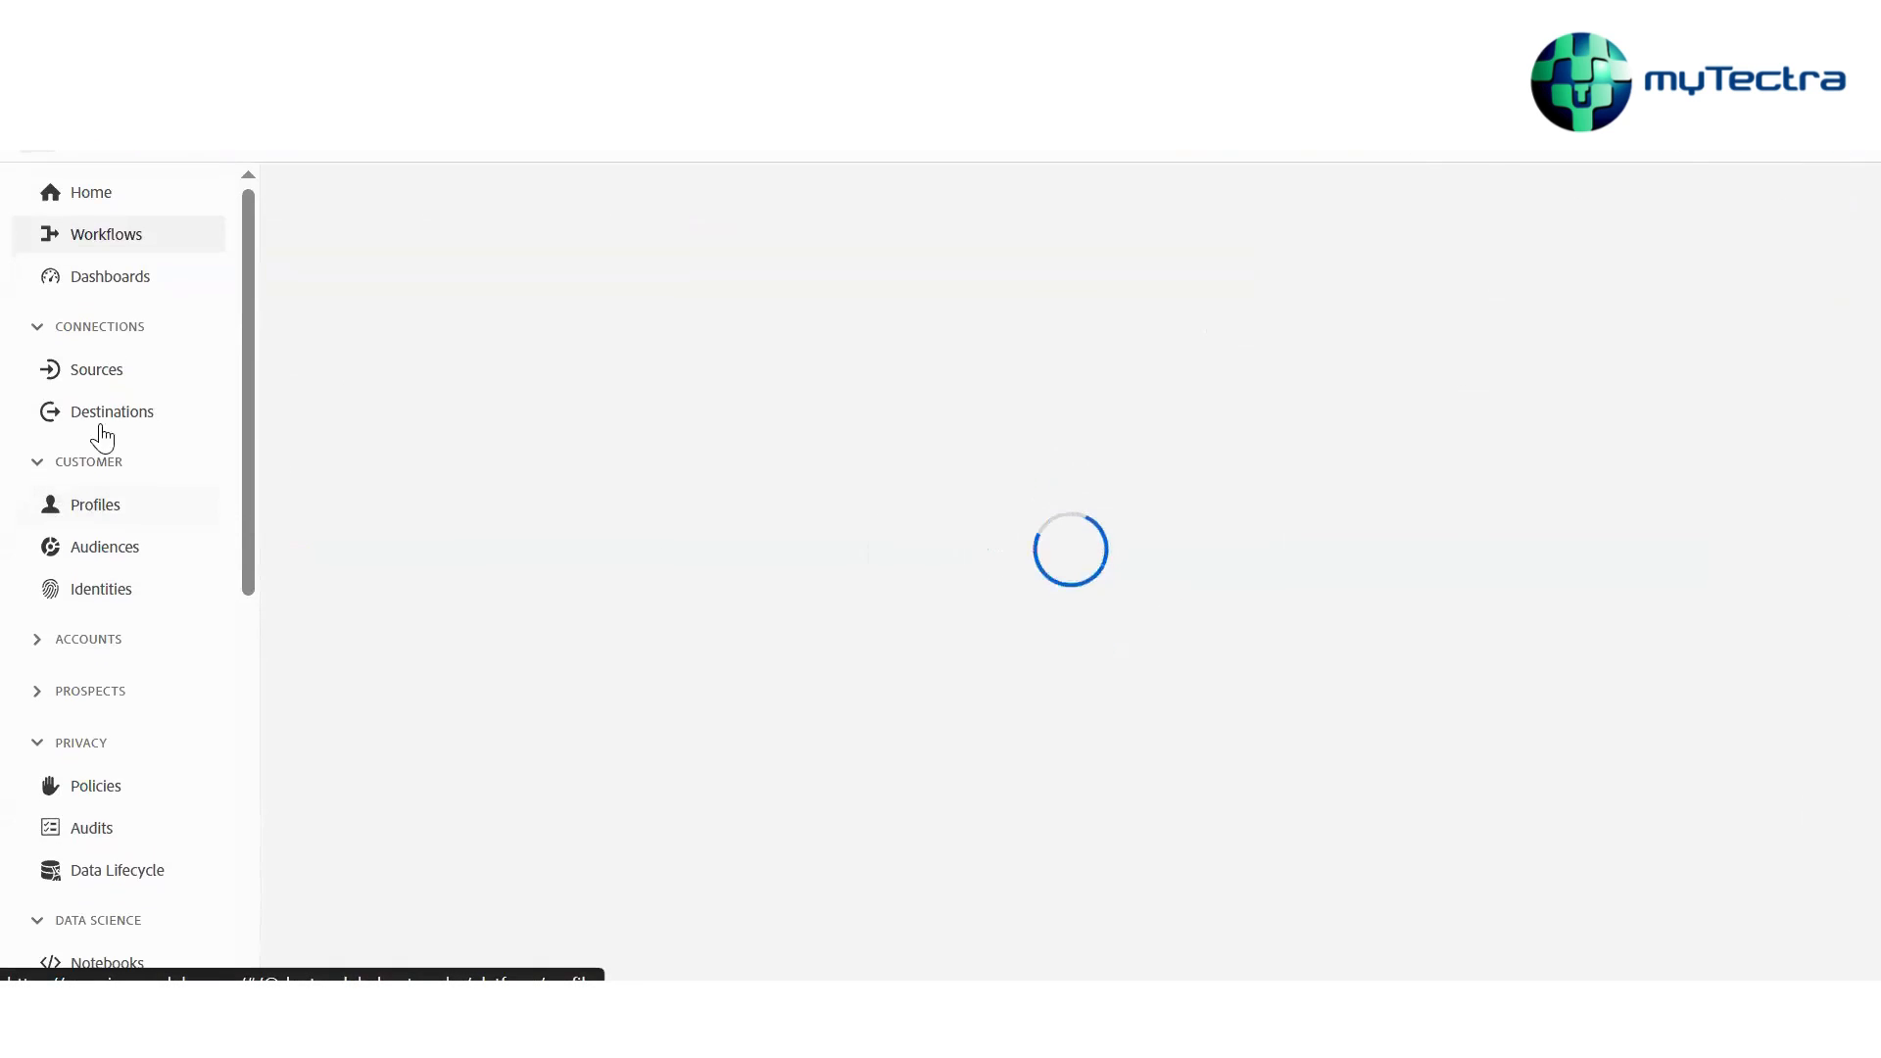
{"action": "left_click", "coordinate": [98, 519]}
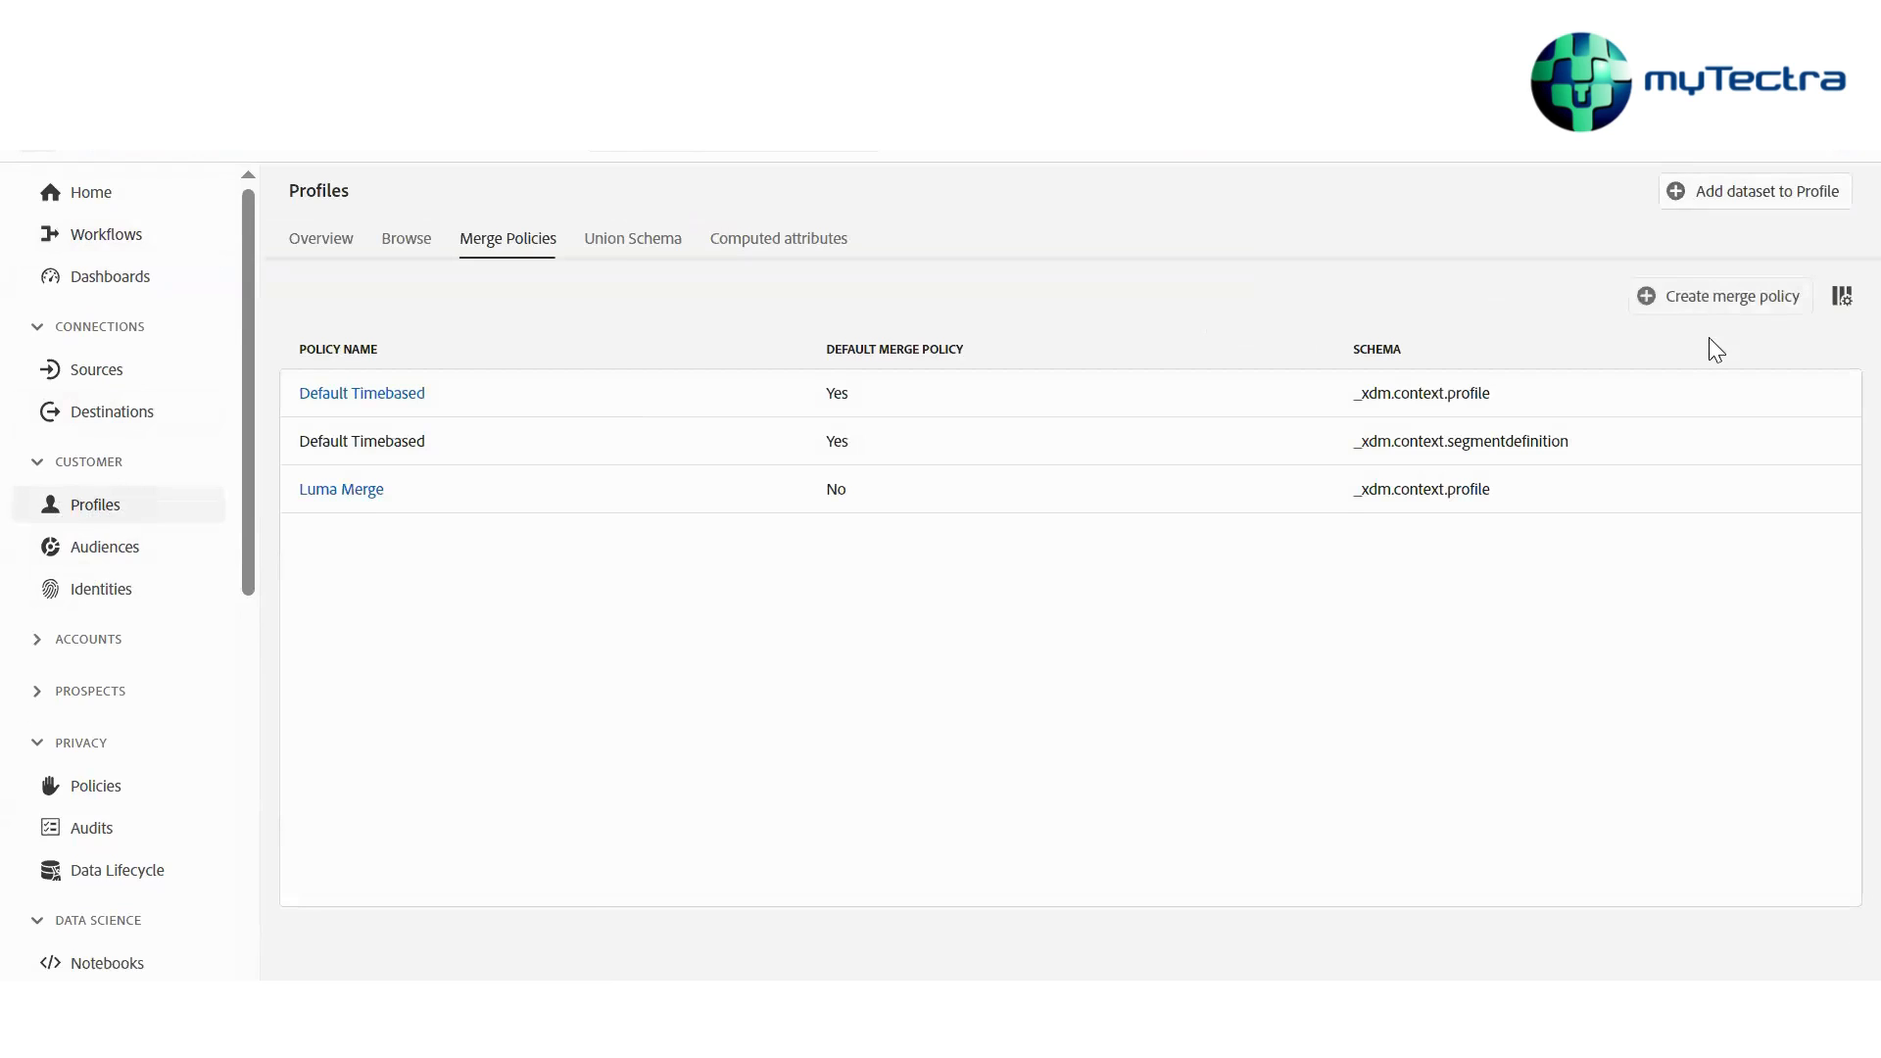
Create another merge policy named TT and continue to the Profile datasets step
{"action": "left_click", "coordinate": [1700, 302]}
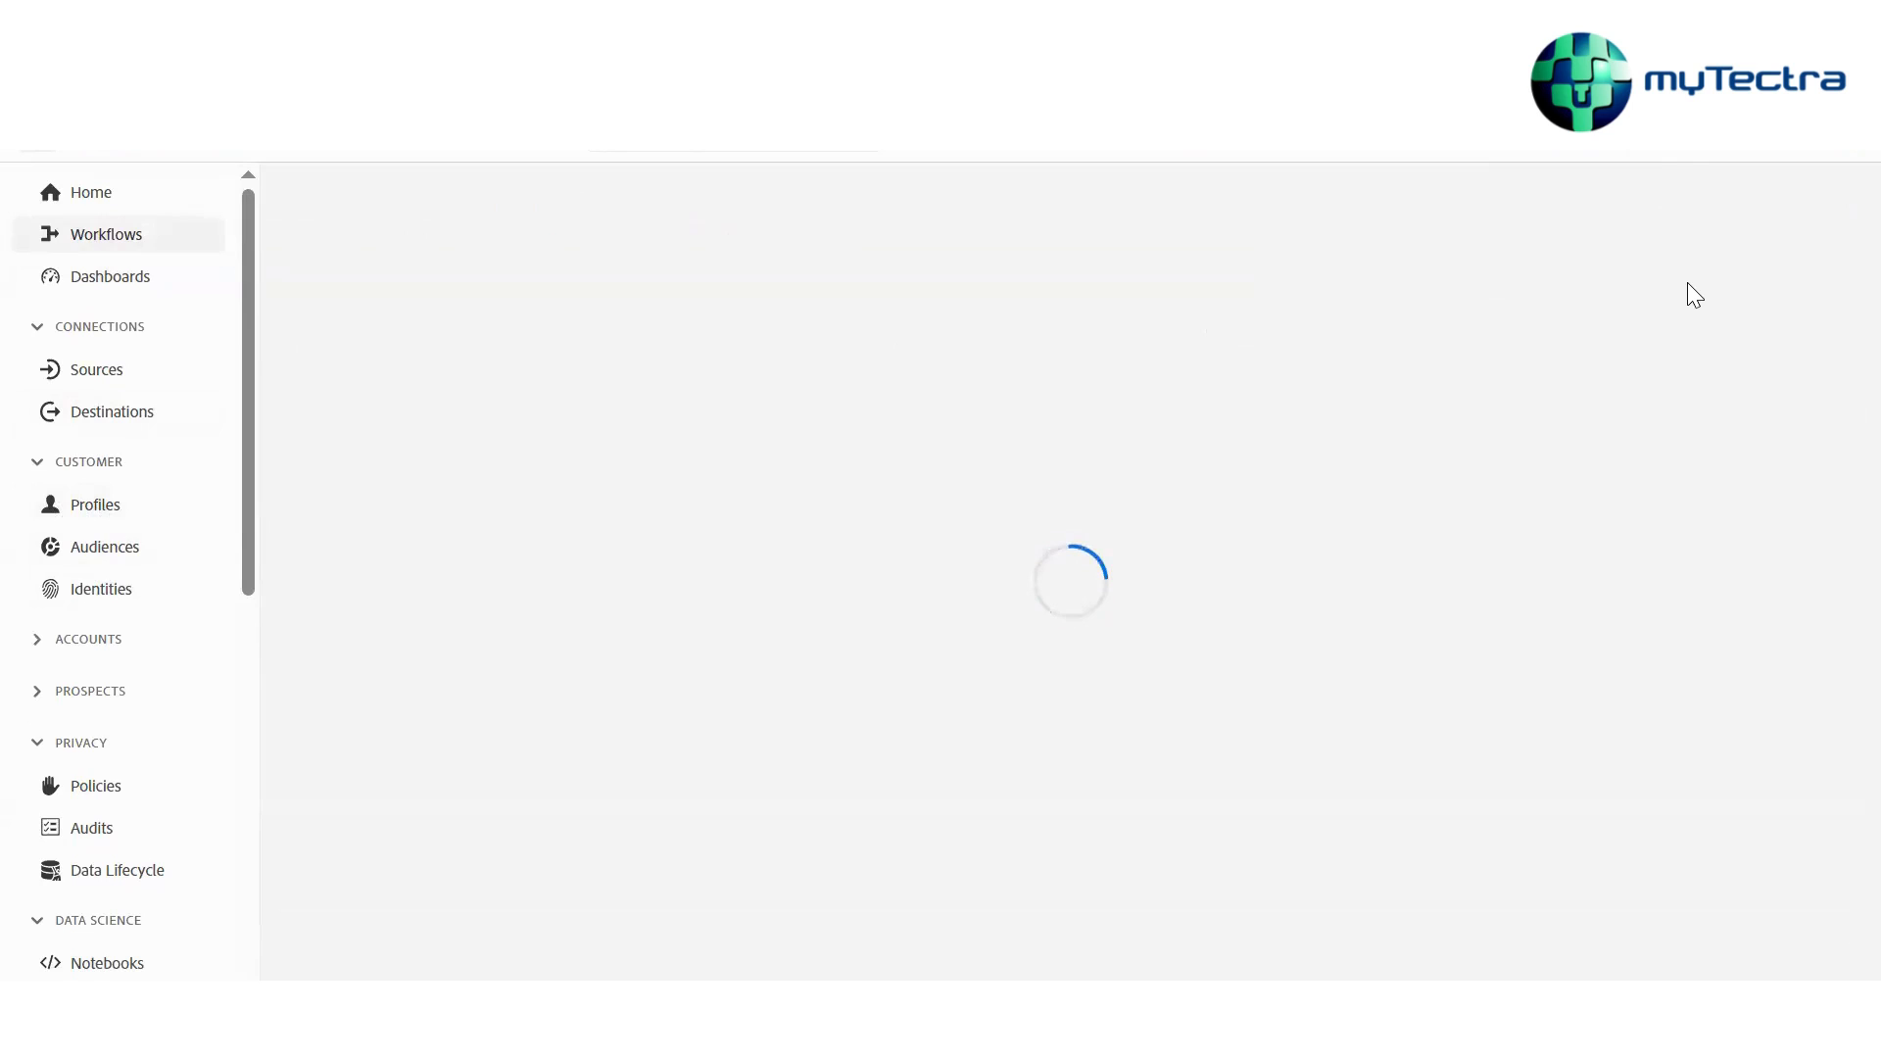
{"action": "left_click", "coordinate": [488, 323]}
{"action": "type", "text": "TT"}
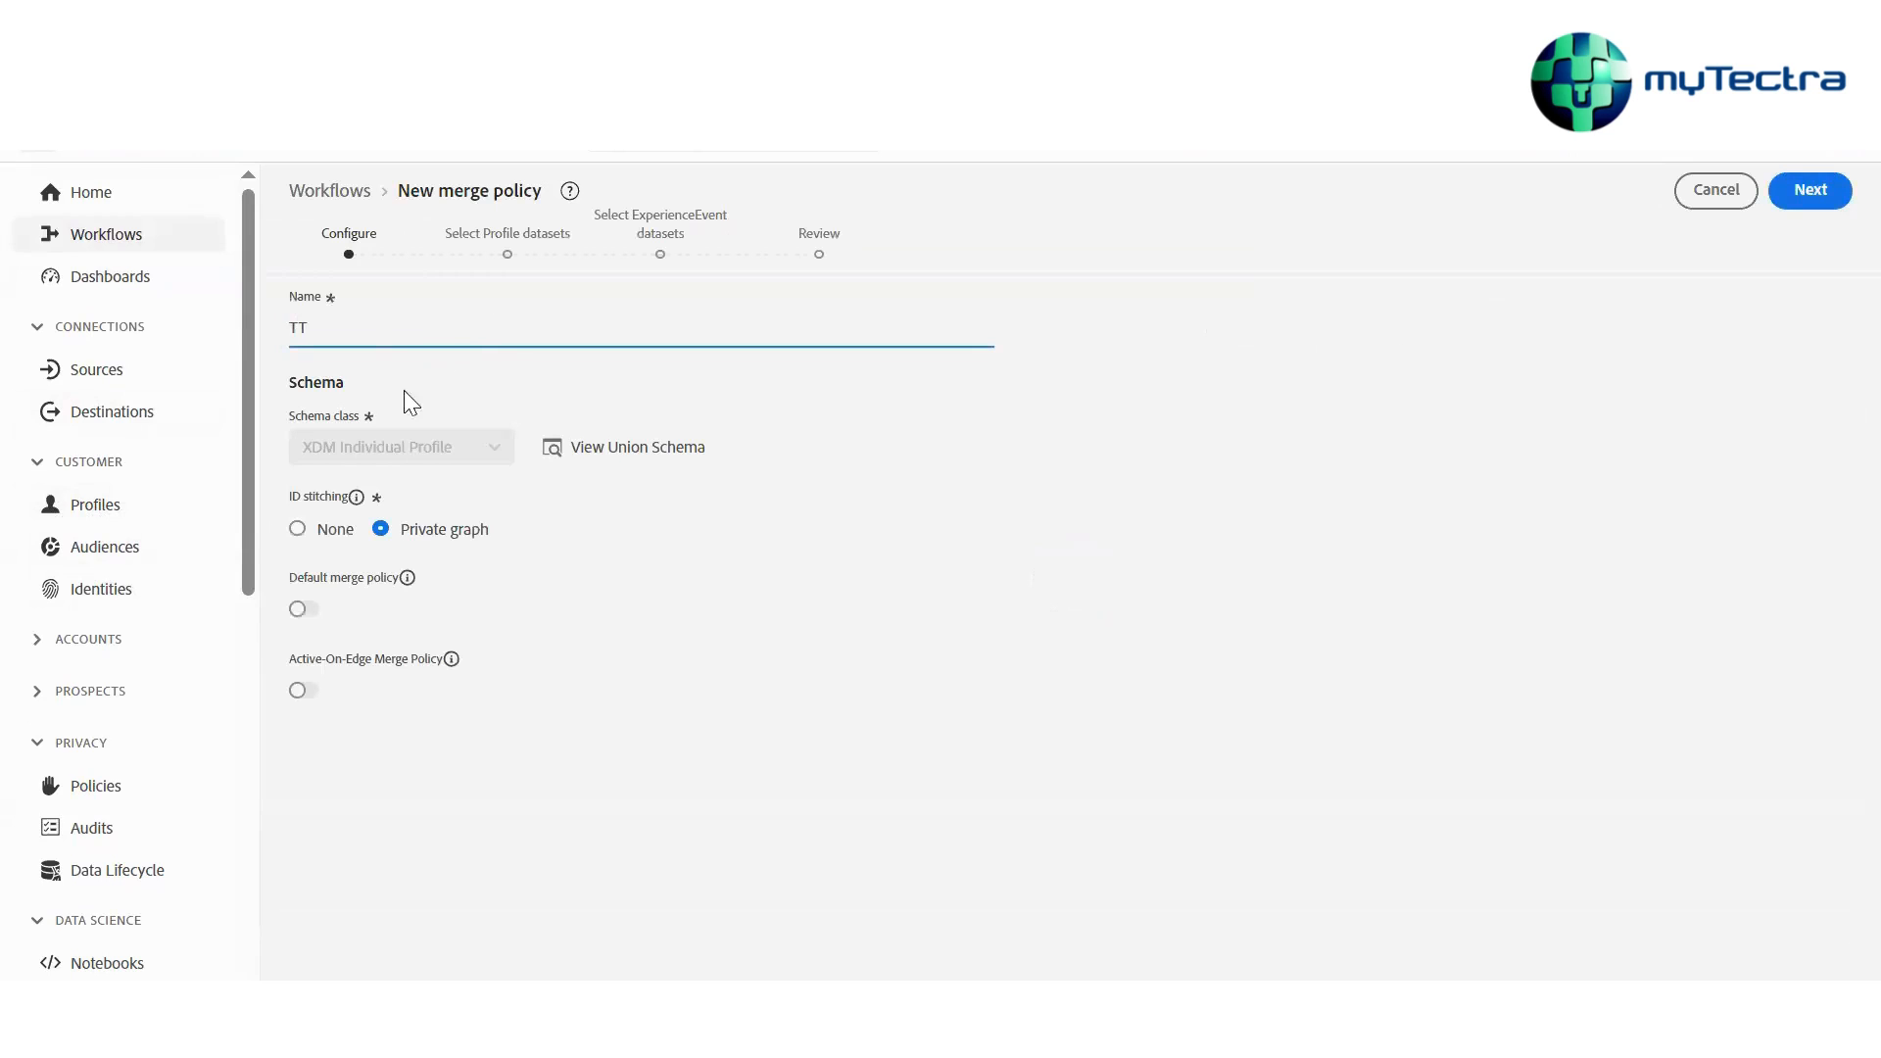
{"action": "left_click", "coordinate": [1774, 209]}
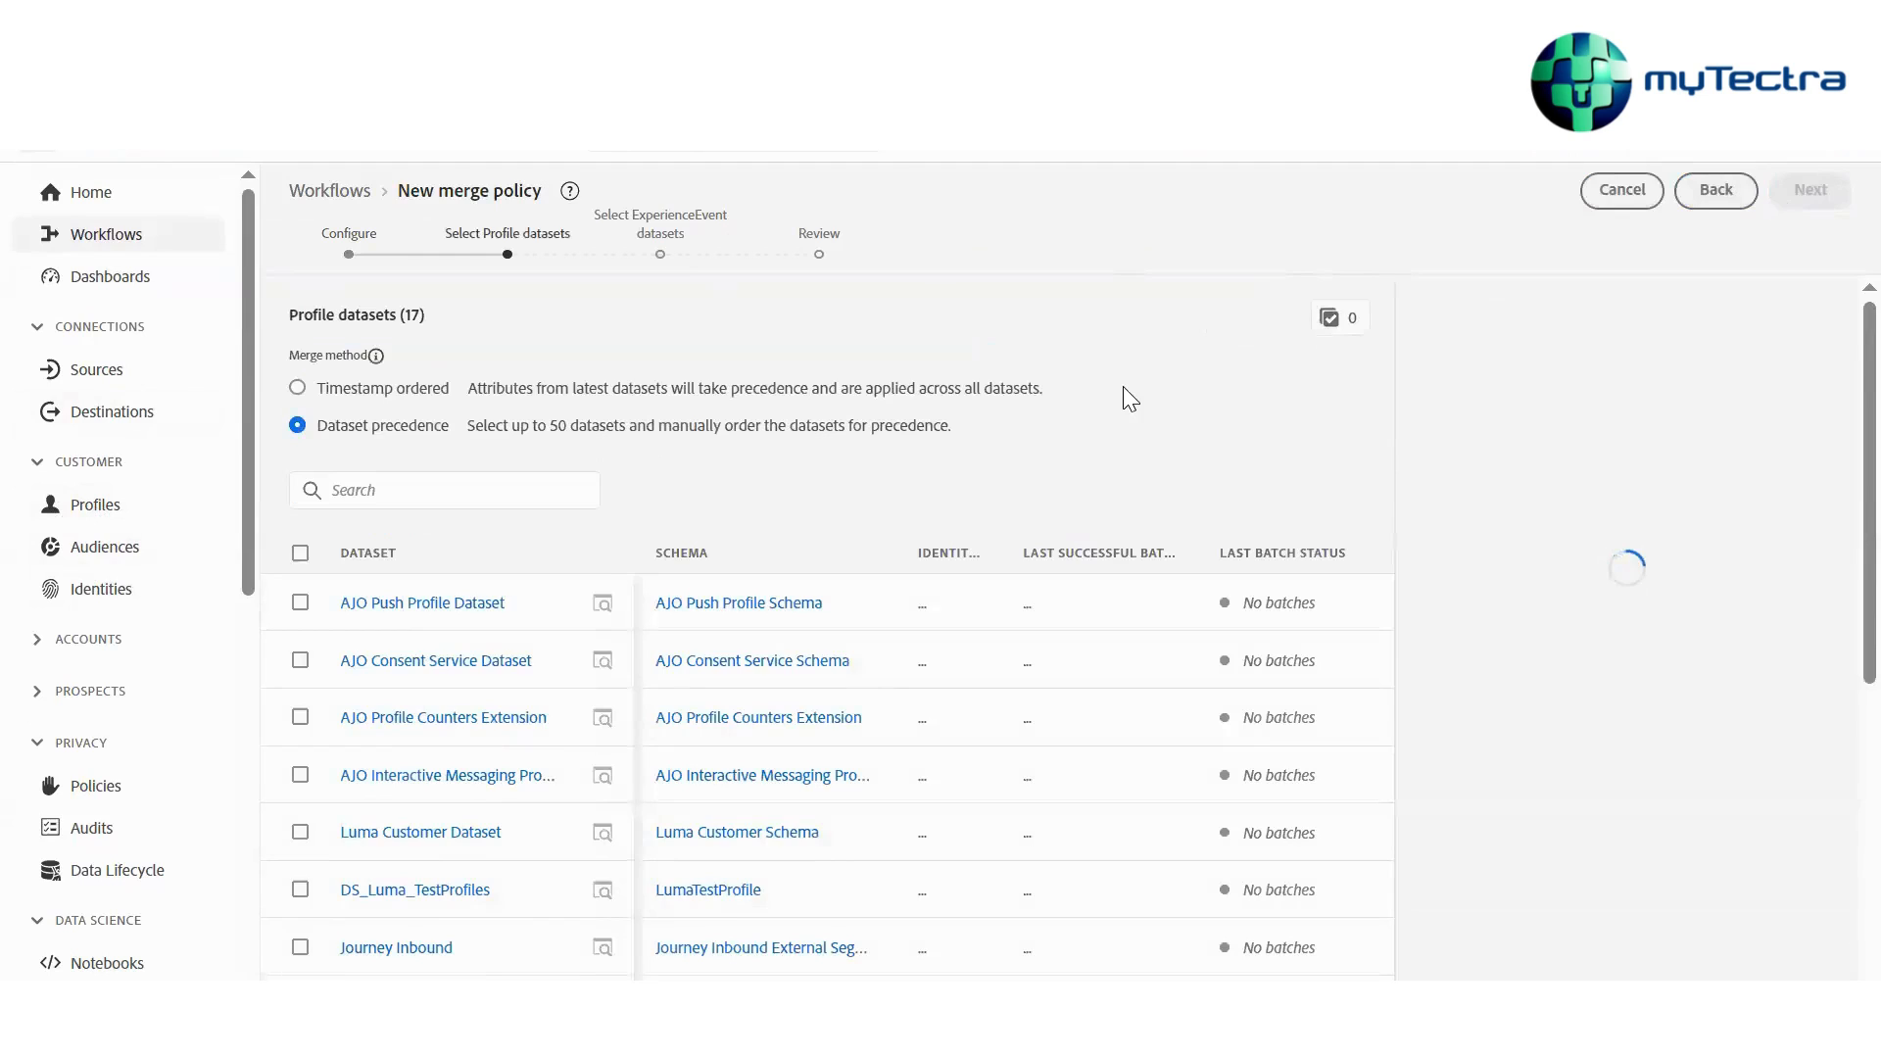
Select AJO Push Profile Dataset and continue to the ExperienceEvent datasets step
{"action": "left_click", "coordinate": [300, 603]}
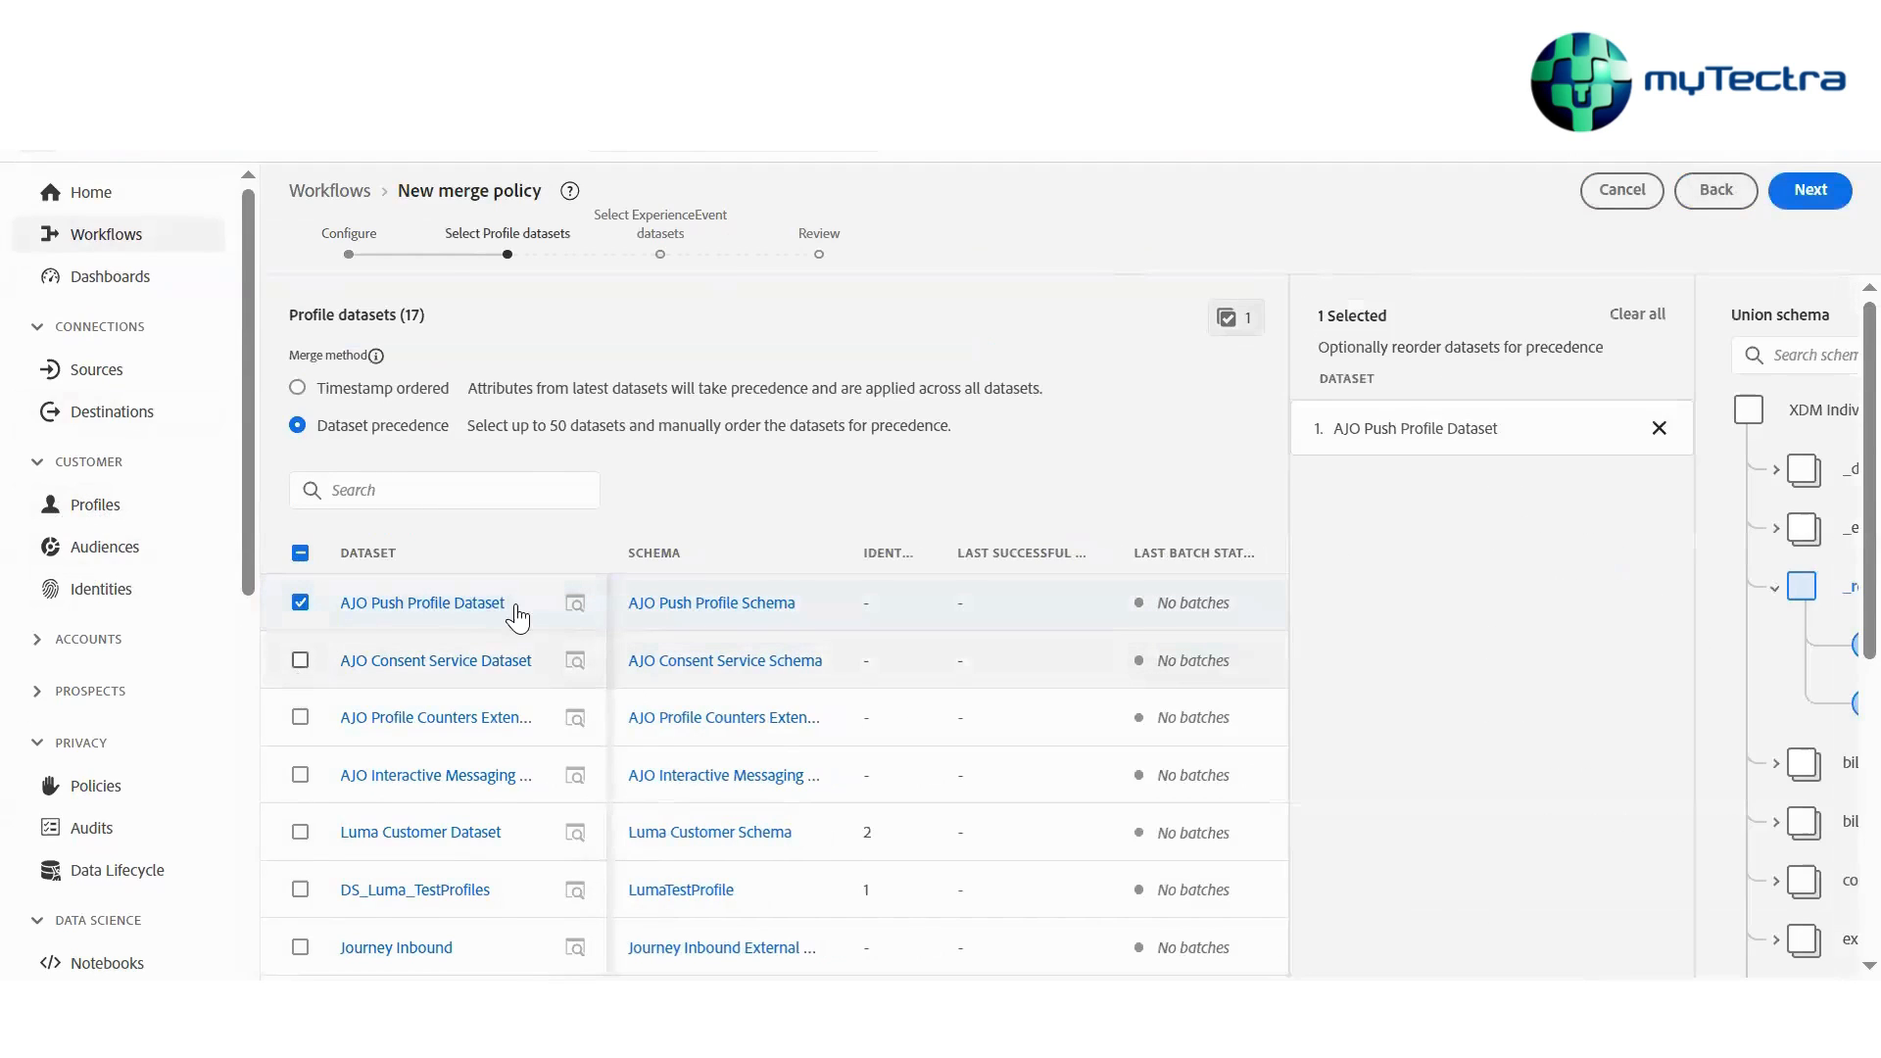
{"action": "left_click", "coordinate": [1809, 190]}
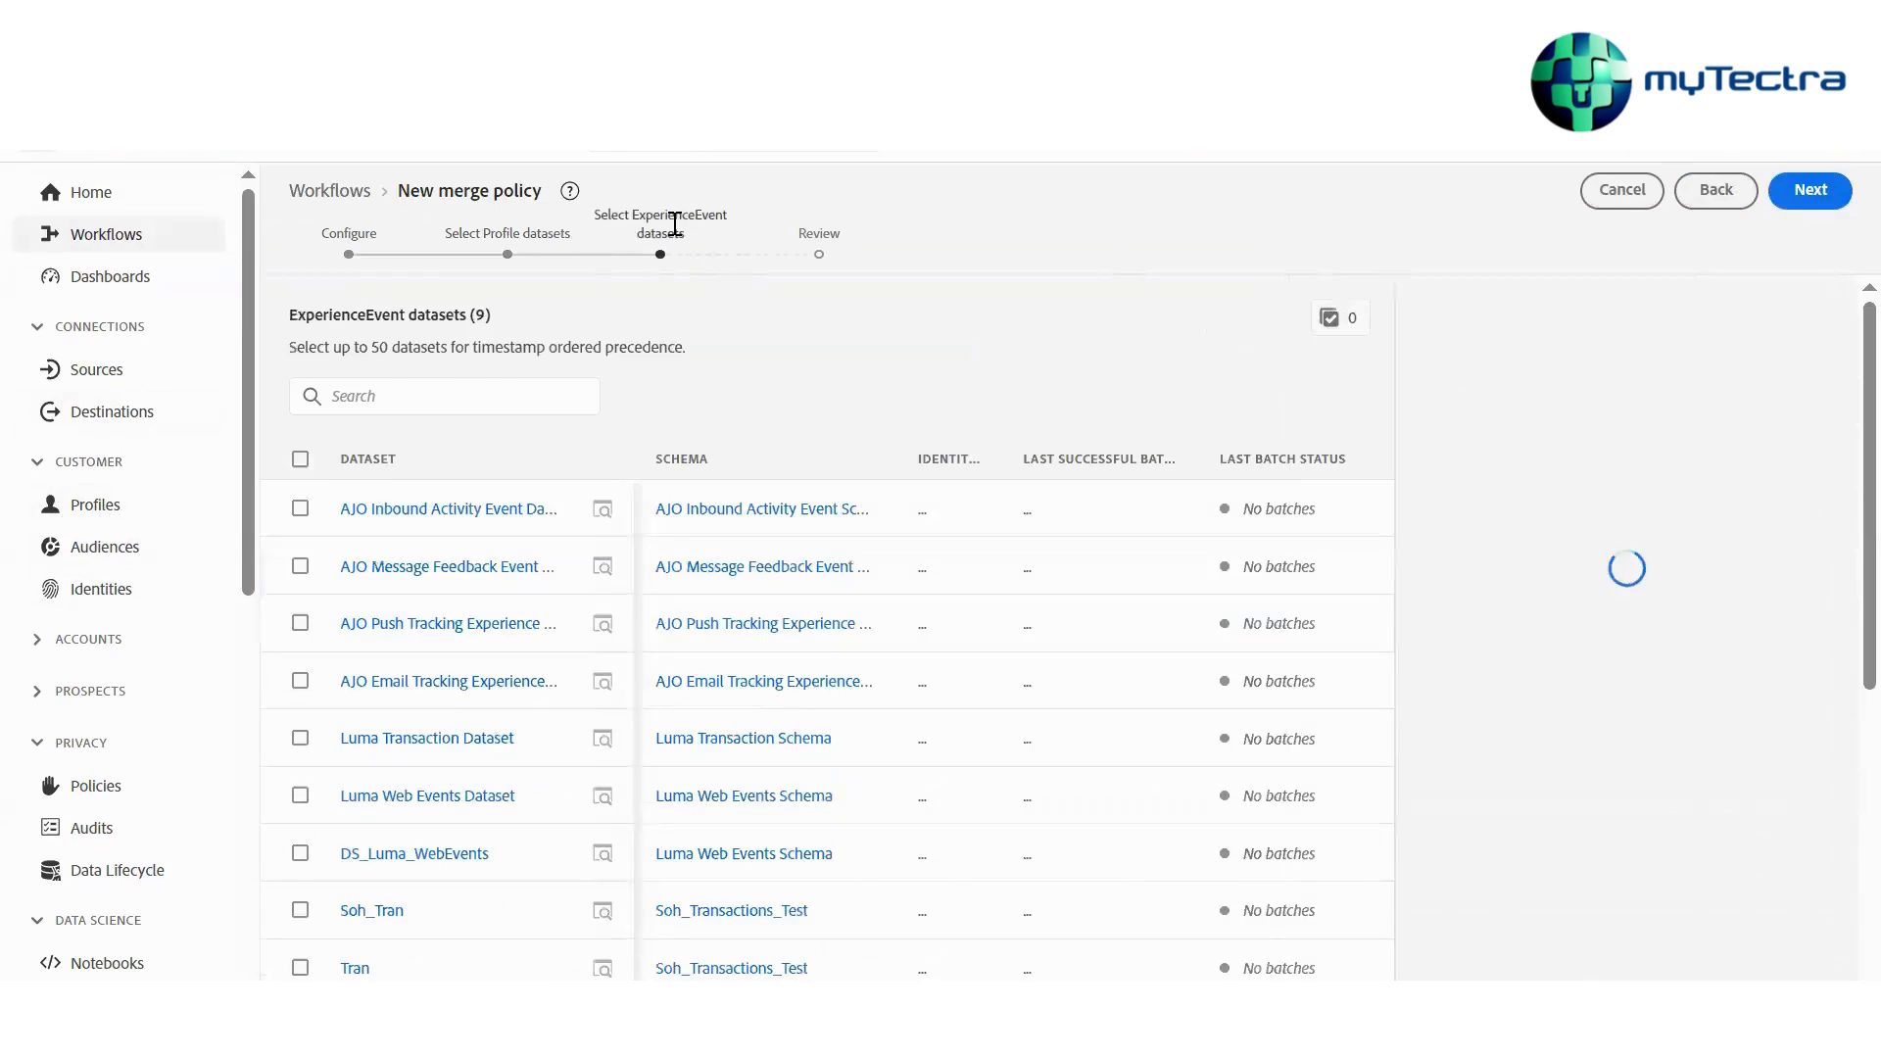
Select DS_Luma_WebEvents and Luma Transaction Dataset as ExperienceEvent datasets and continue to the Review step
{"action": "scroll", "coordinate": [538, 642], "scroll_direction": "down", "scroll_amount": 3}
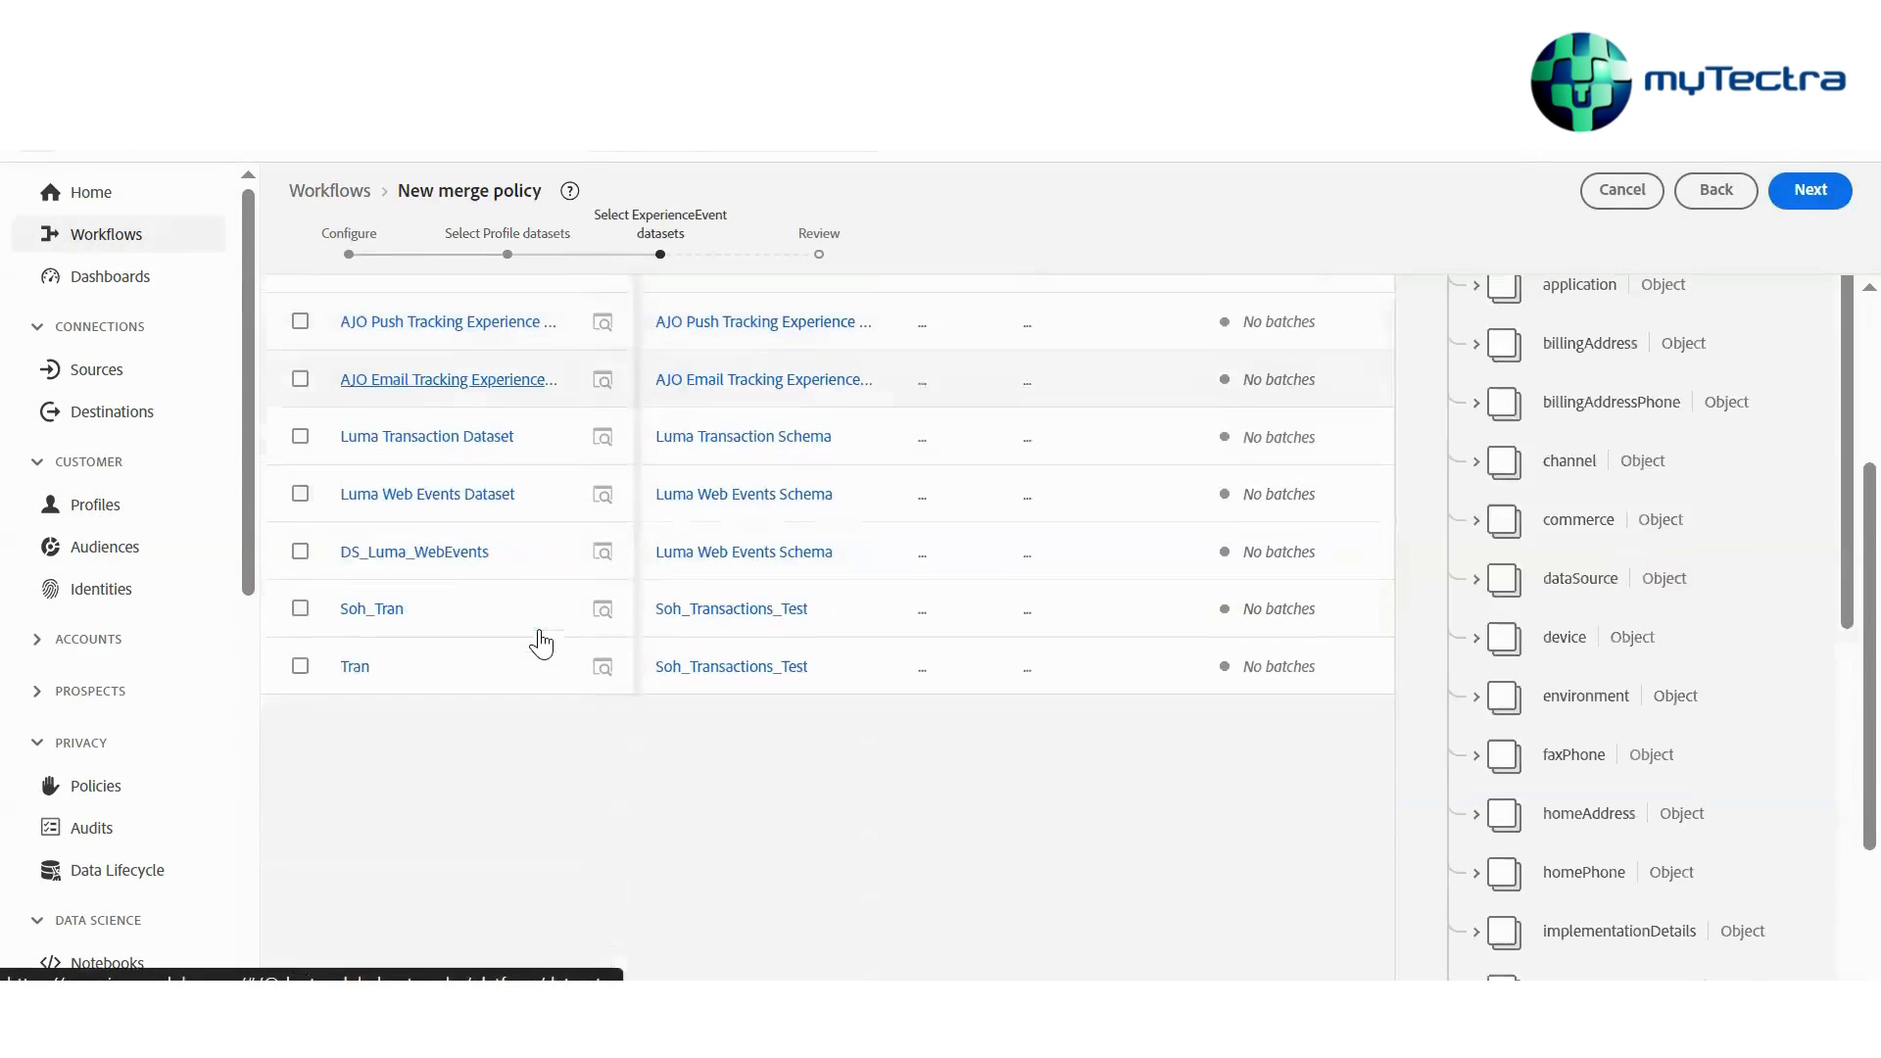
{"action": "left_click", "coordinate": [297, 567]}
{"action": "scroll", "coordinate": [840, 862], "scroll_direction": "up", "scroll_amount": 3}
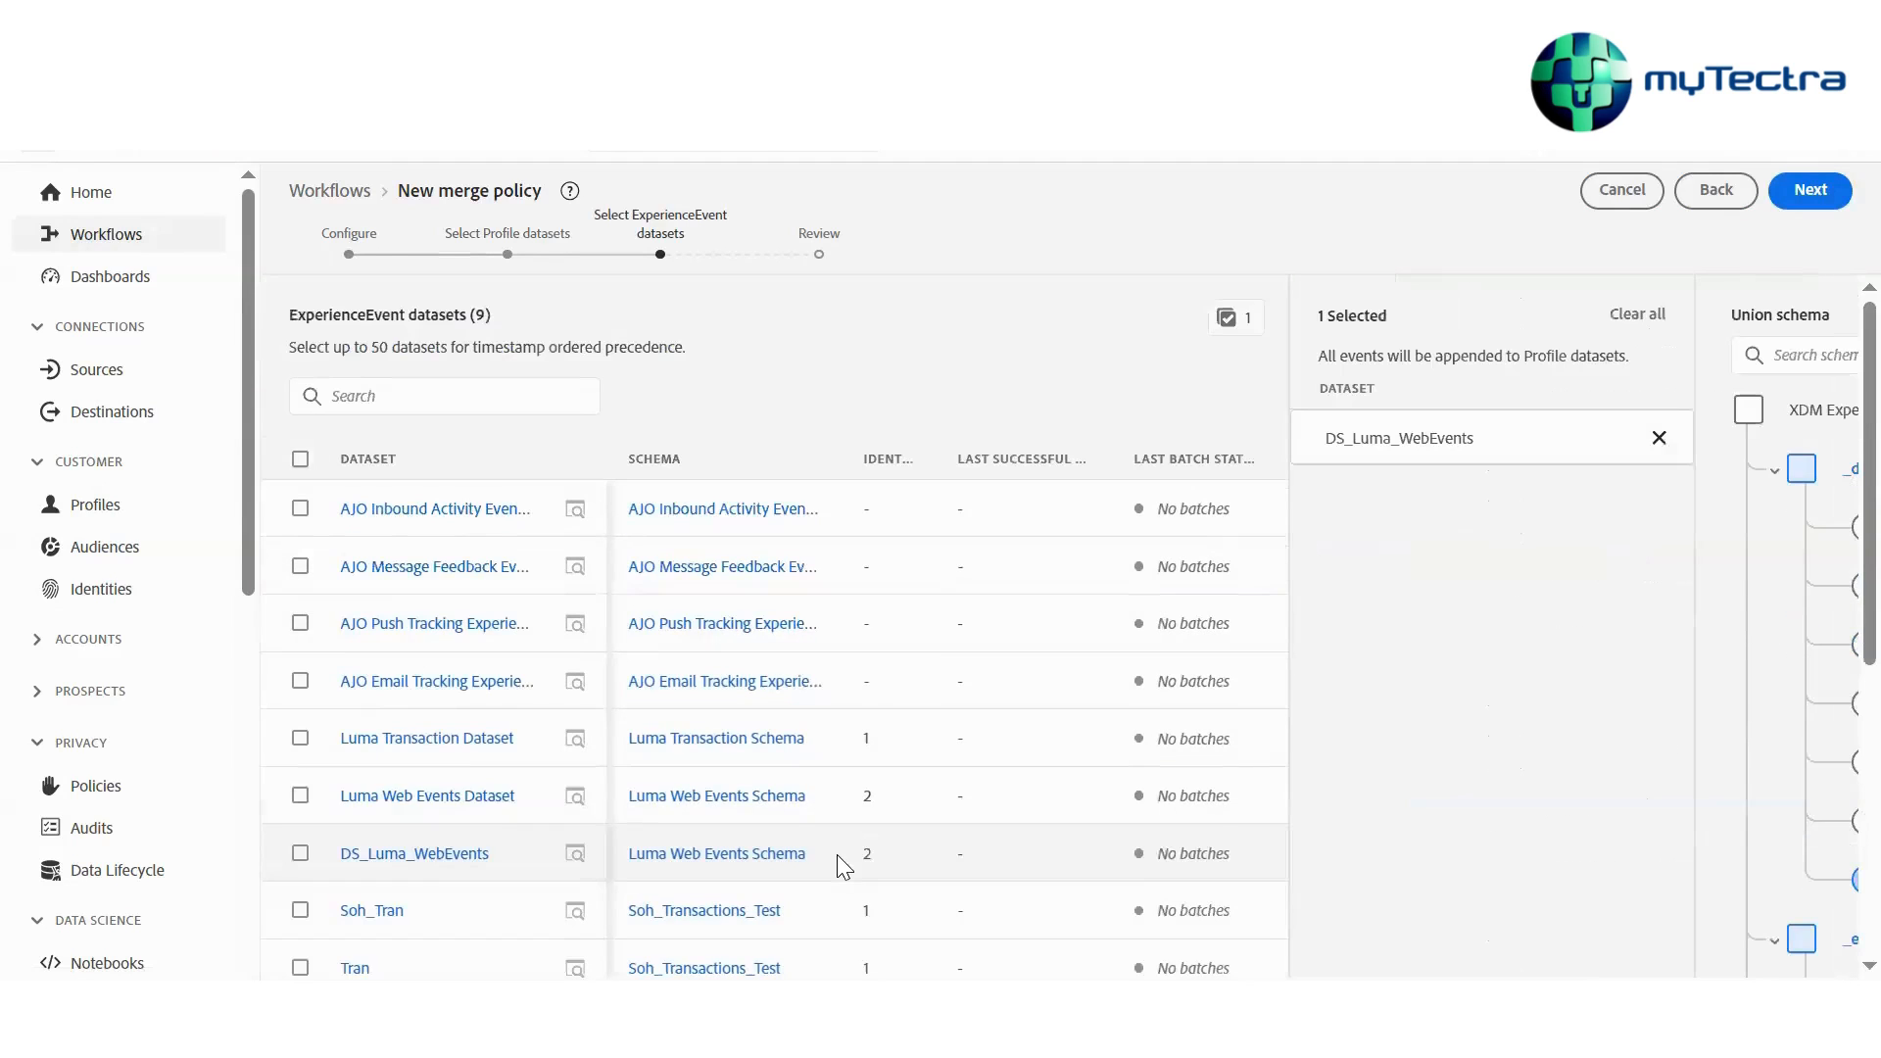
{"action": "left_click", "coordinate": [300, 740]}
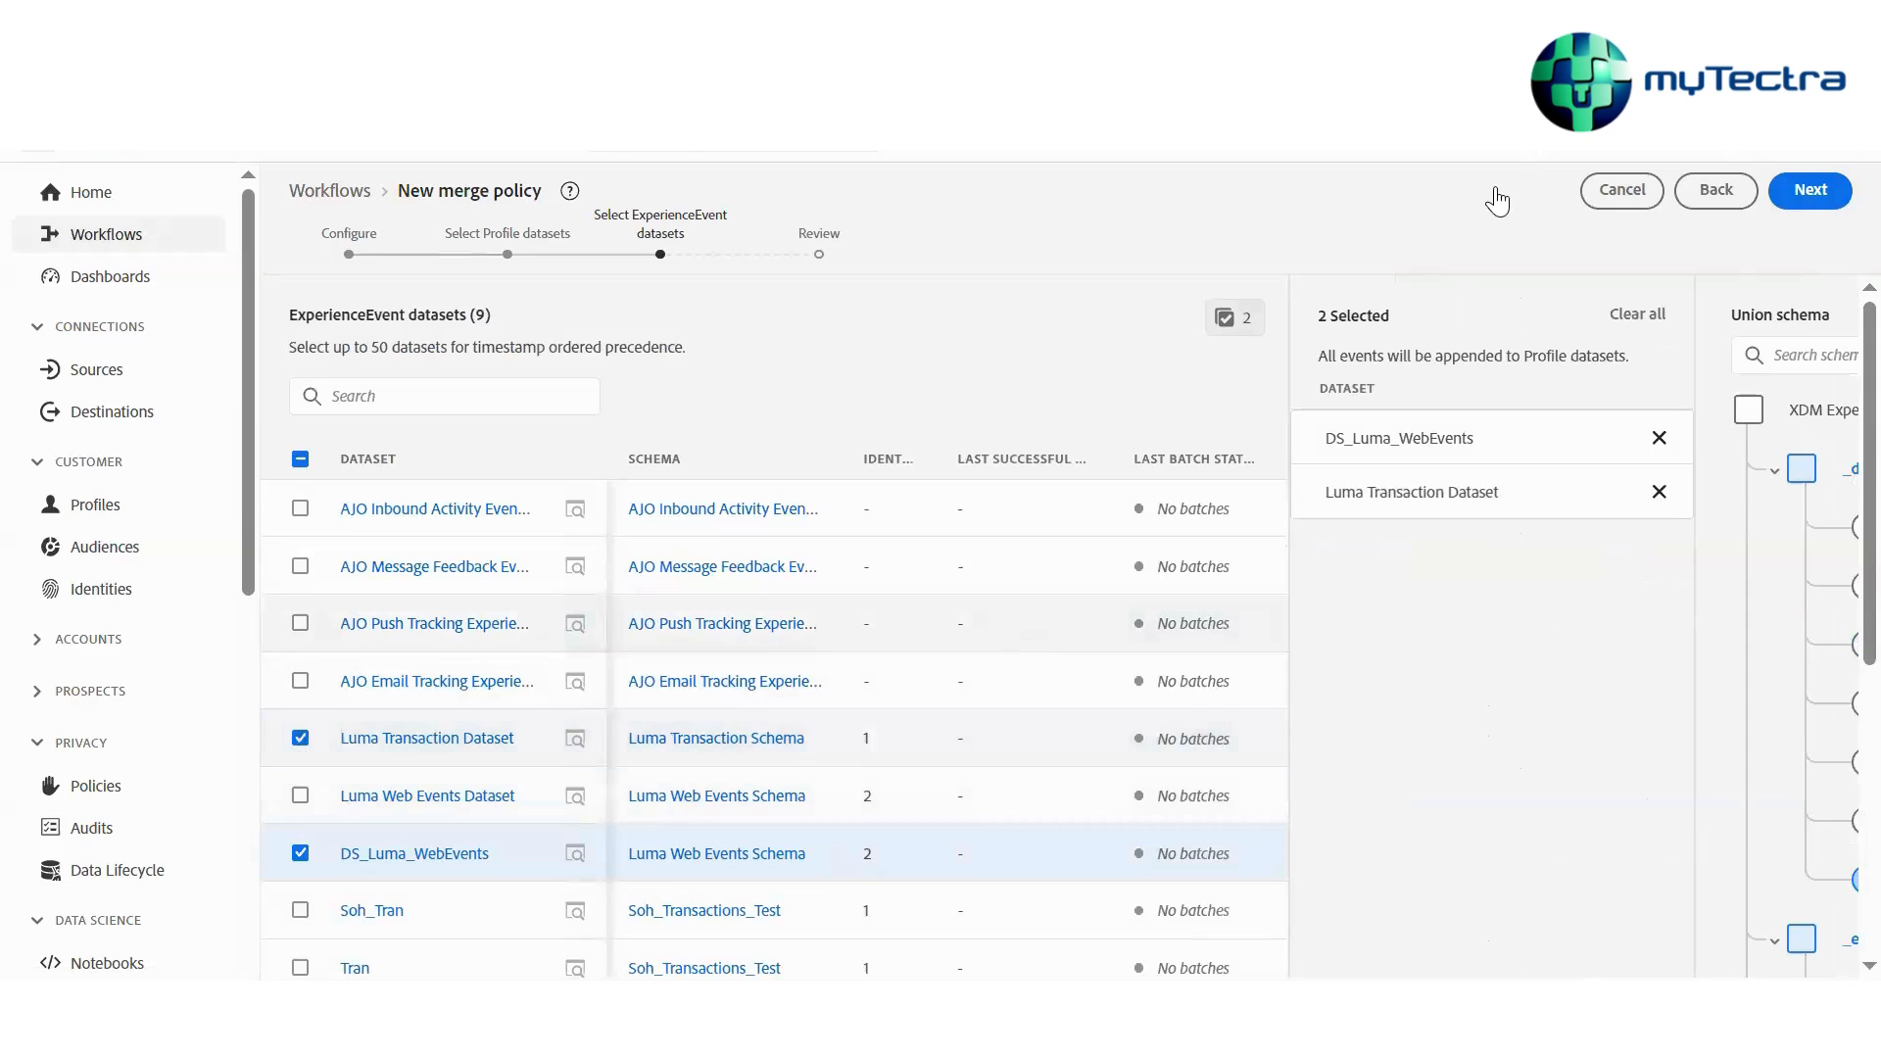
{"action": "scroll", "coordinate": [1117, 348], "scroll_direction": "up", "scroll_amount": 1}
{"action": "scroll", "coordinate": [1109, 337], "scroll_direction": "down", "scroll_amount": 1}
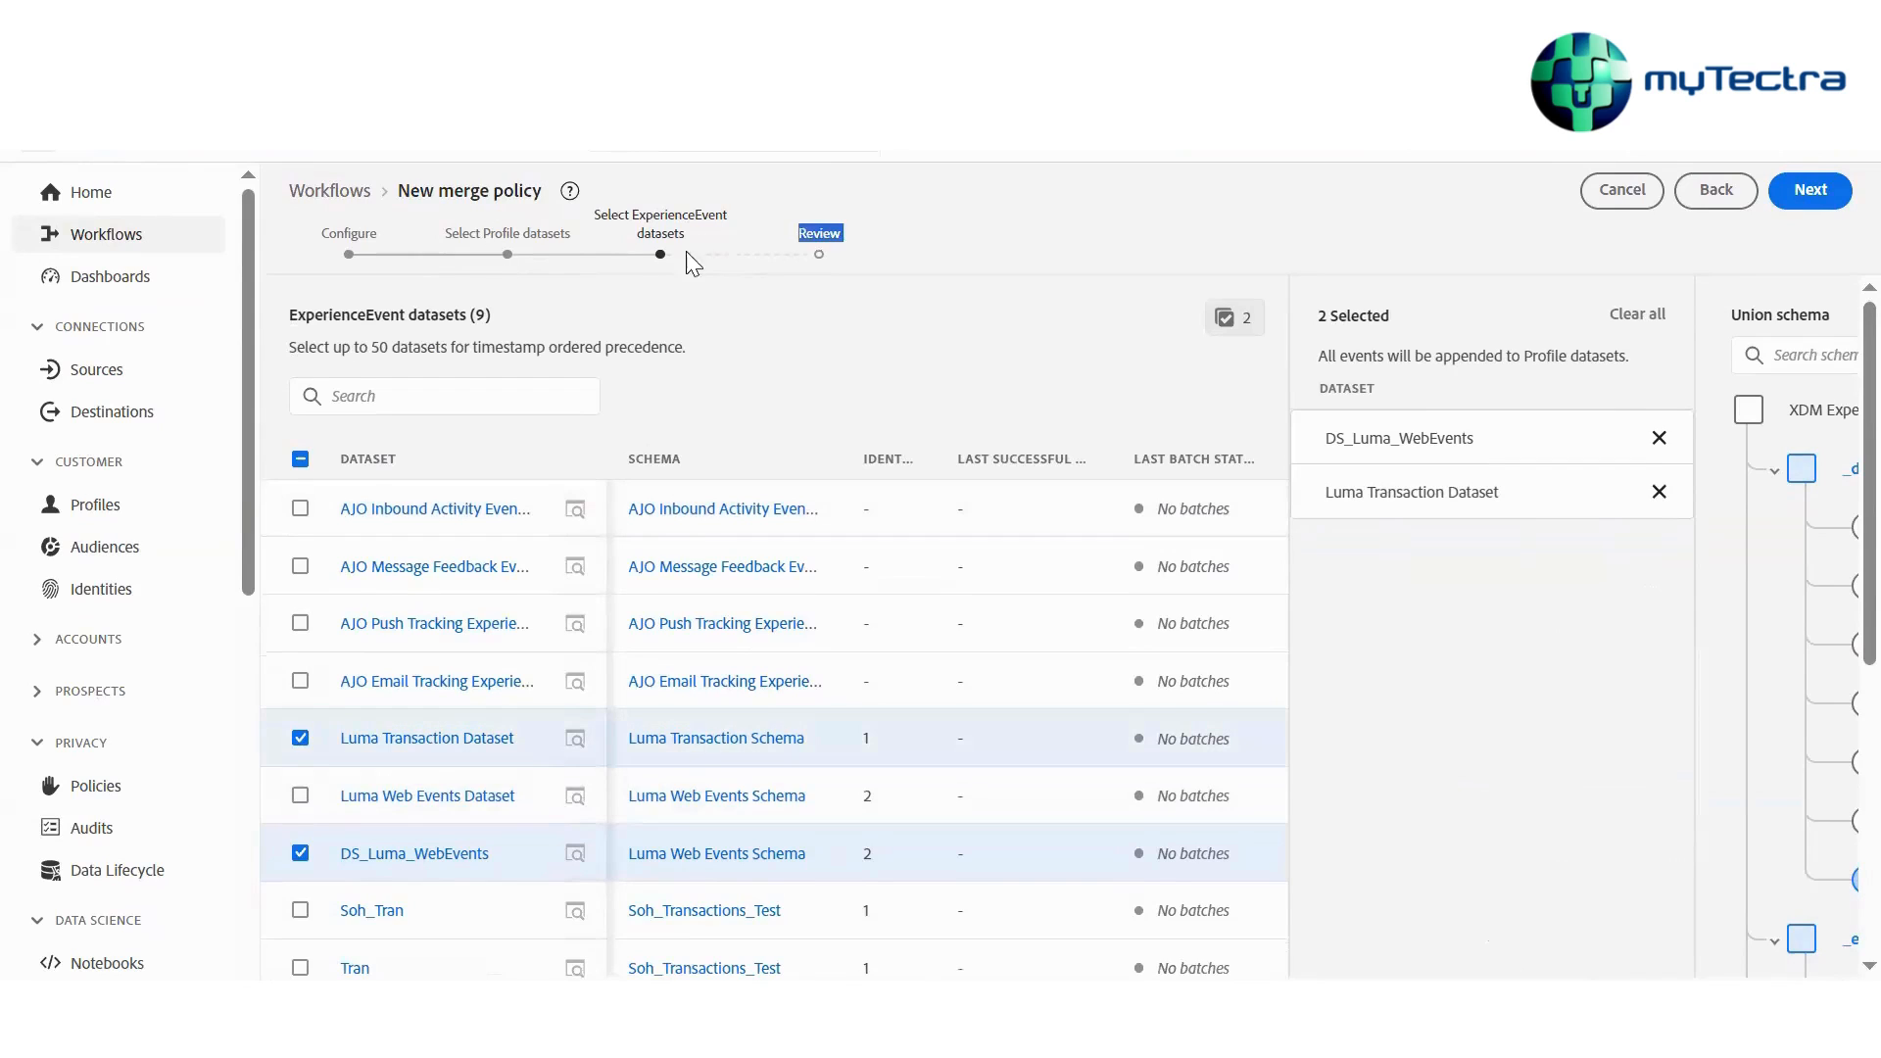
{"action": "triple_click", "coordinate": [625, 244]}
{"action": "left_click_drag", "start_coordinate": [449, 233], "coordinate": [700, 233]}
{"action": "left_click", "coordinate": [594, 224]}
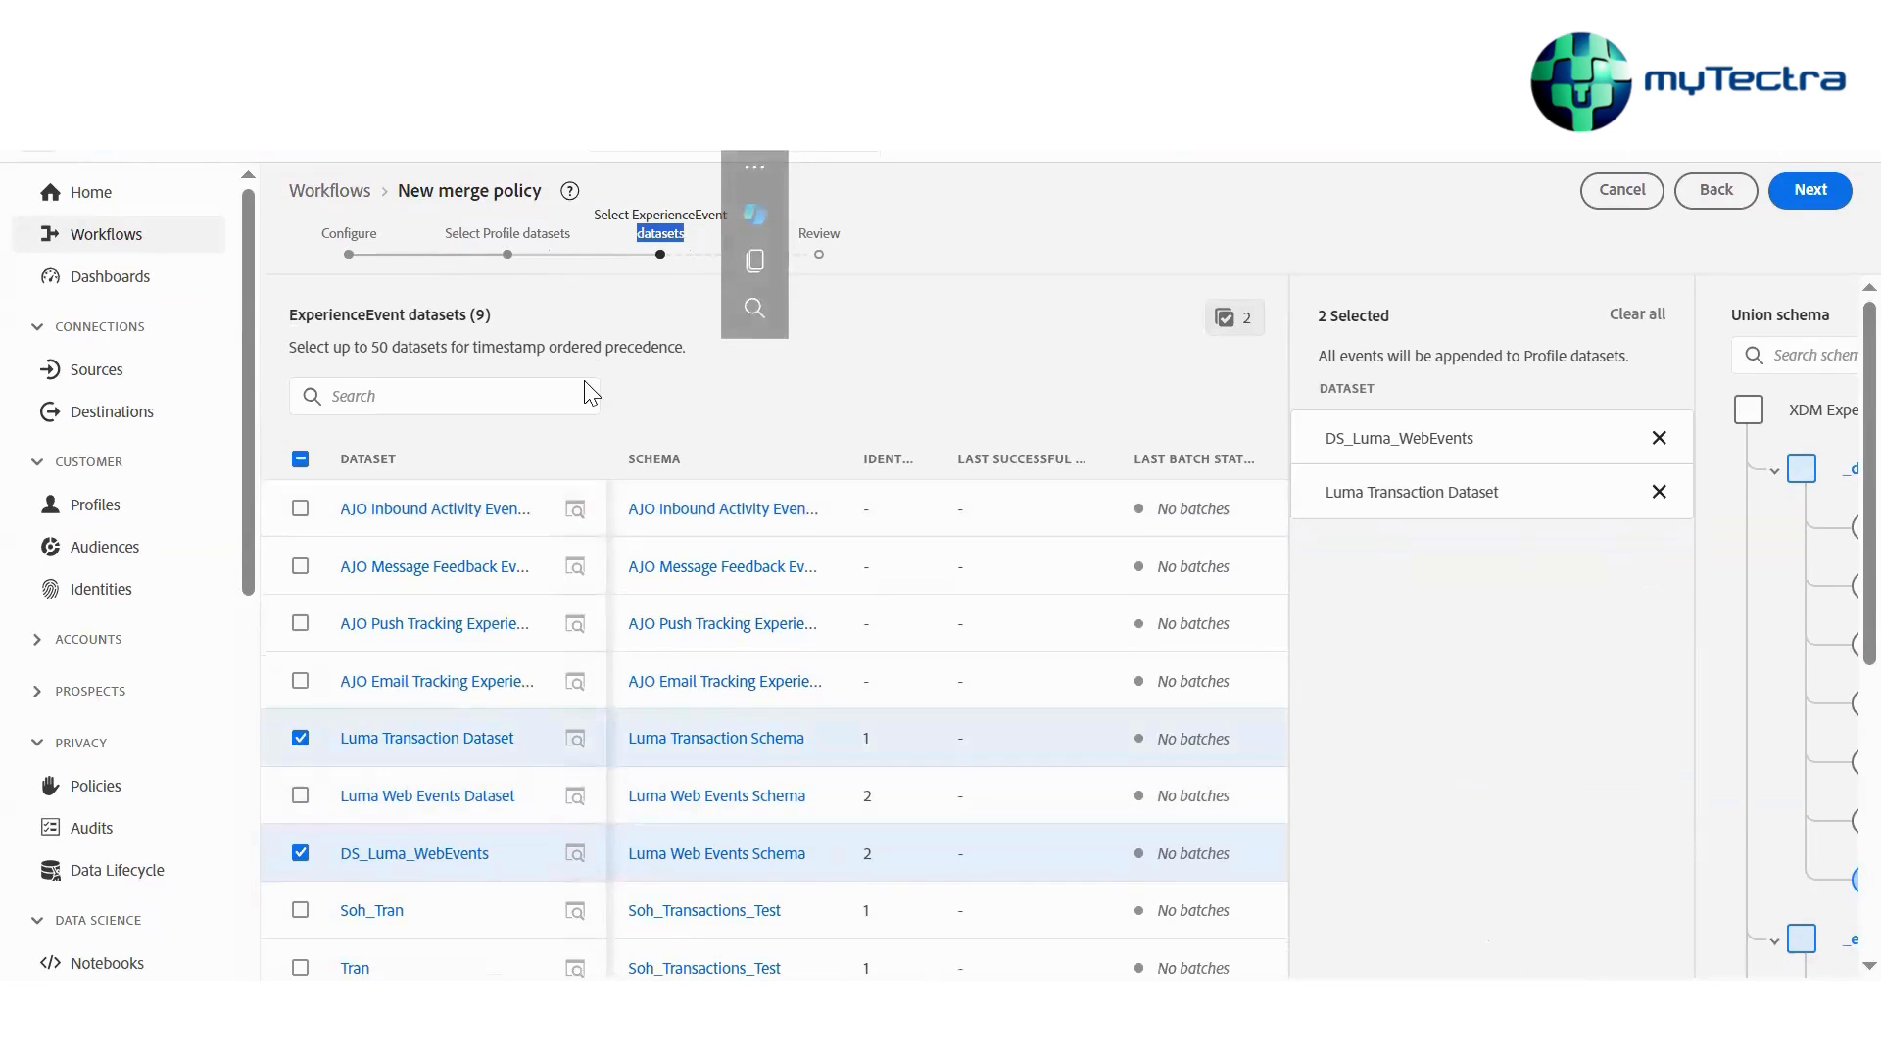
{"action": "left_click_drag", "start_coordinate": [447, 233], "coordinate": [574, 211]}
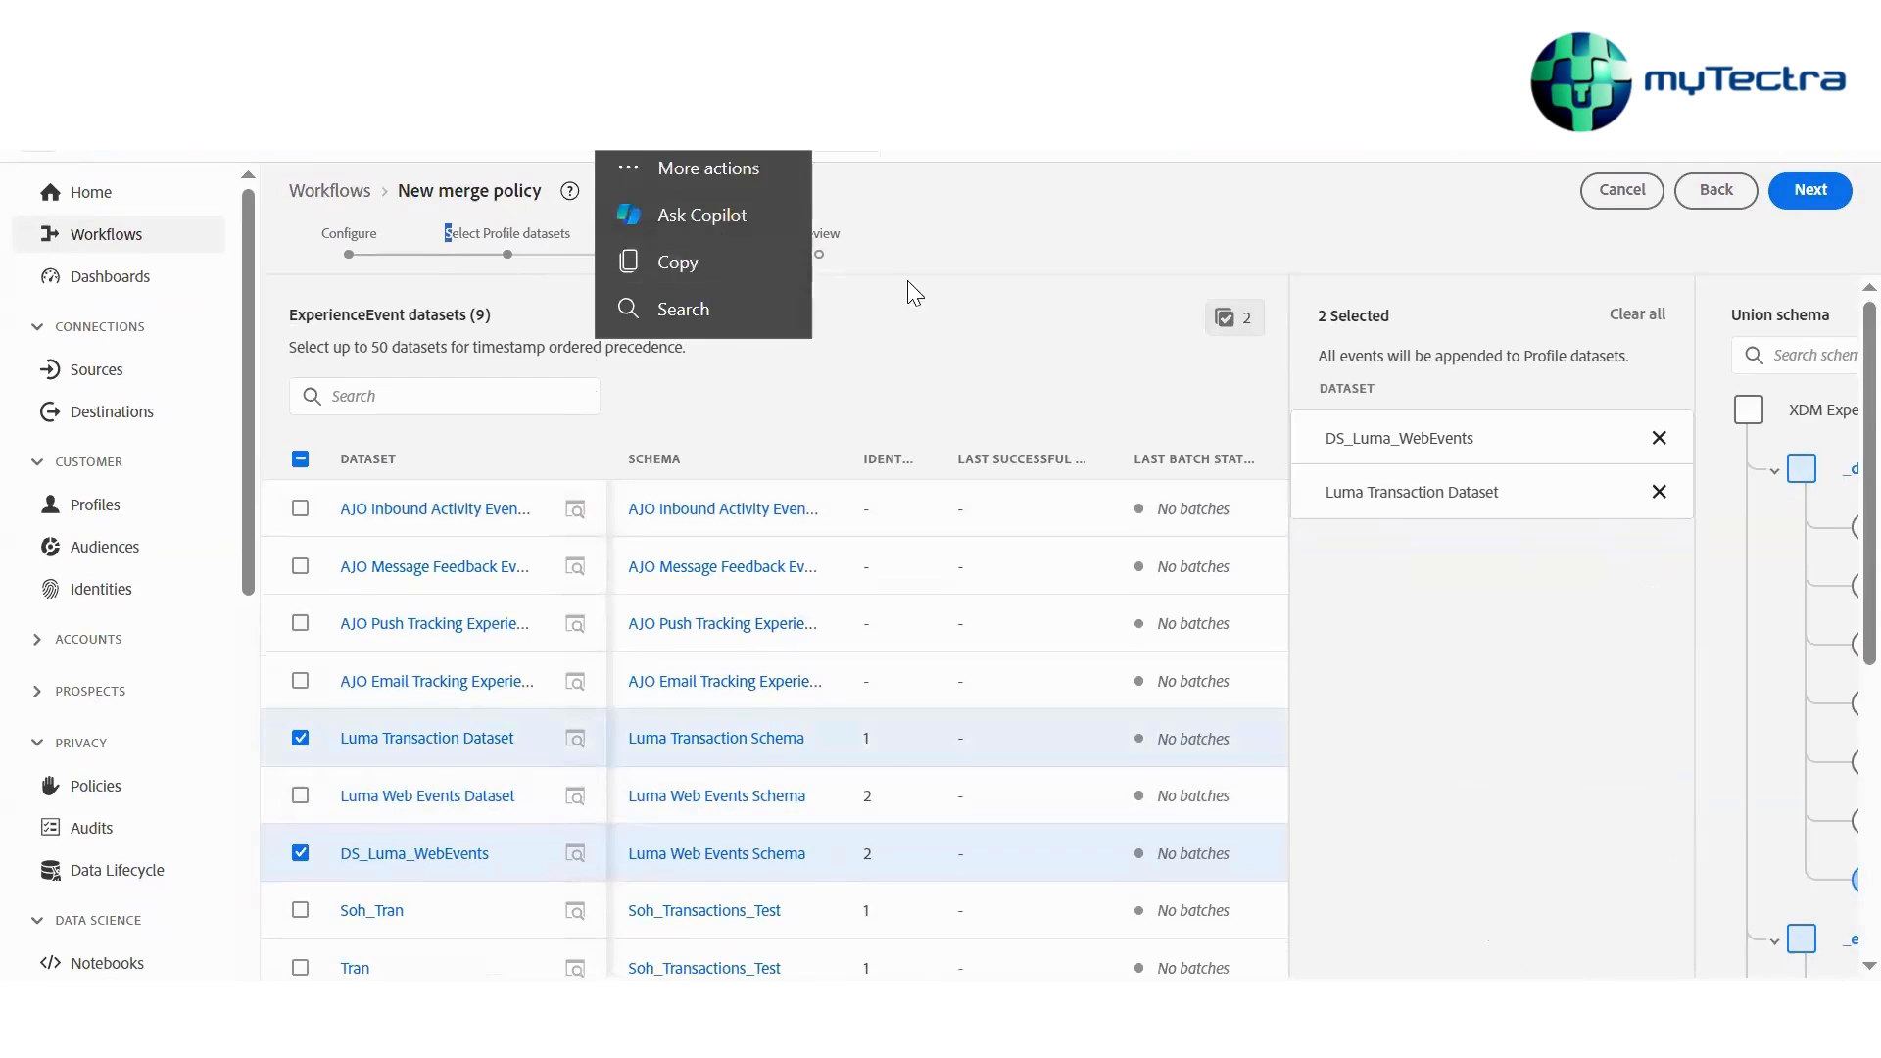
{"action": "left_click", "coordinate": [971, 300]}
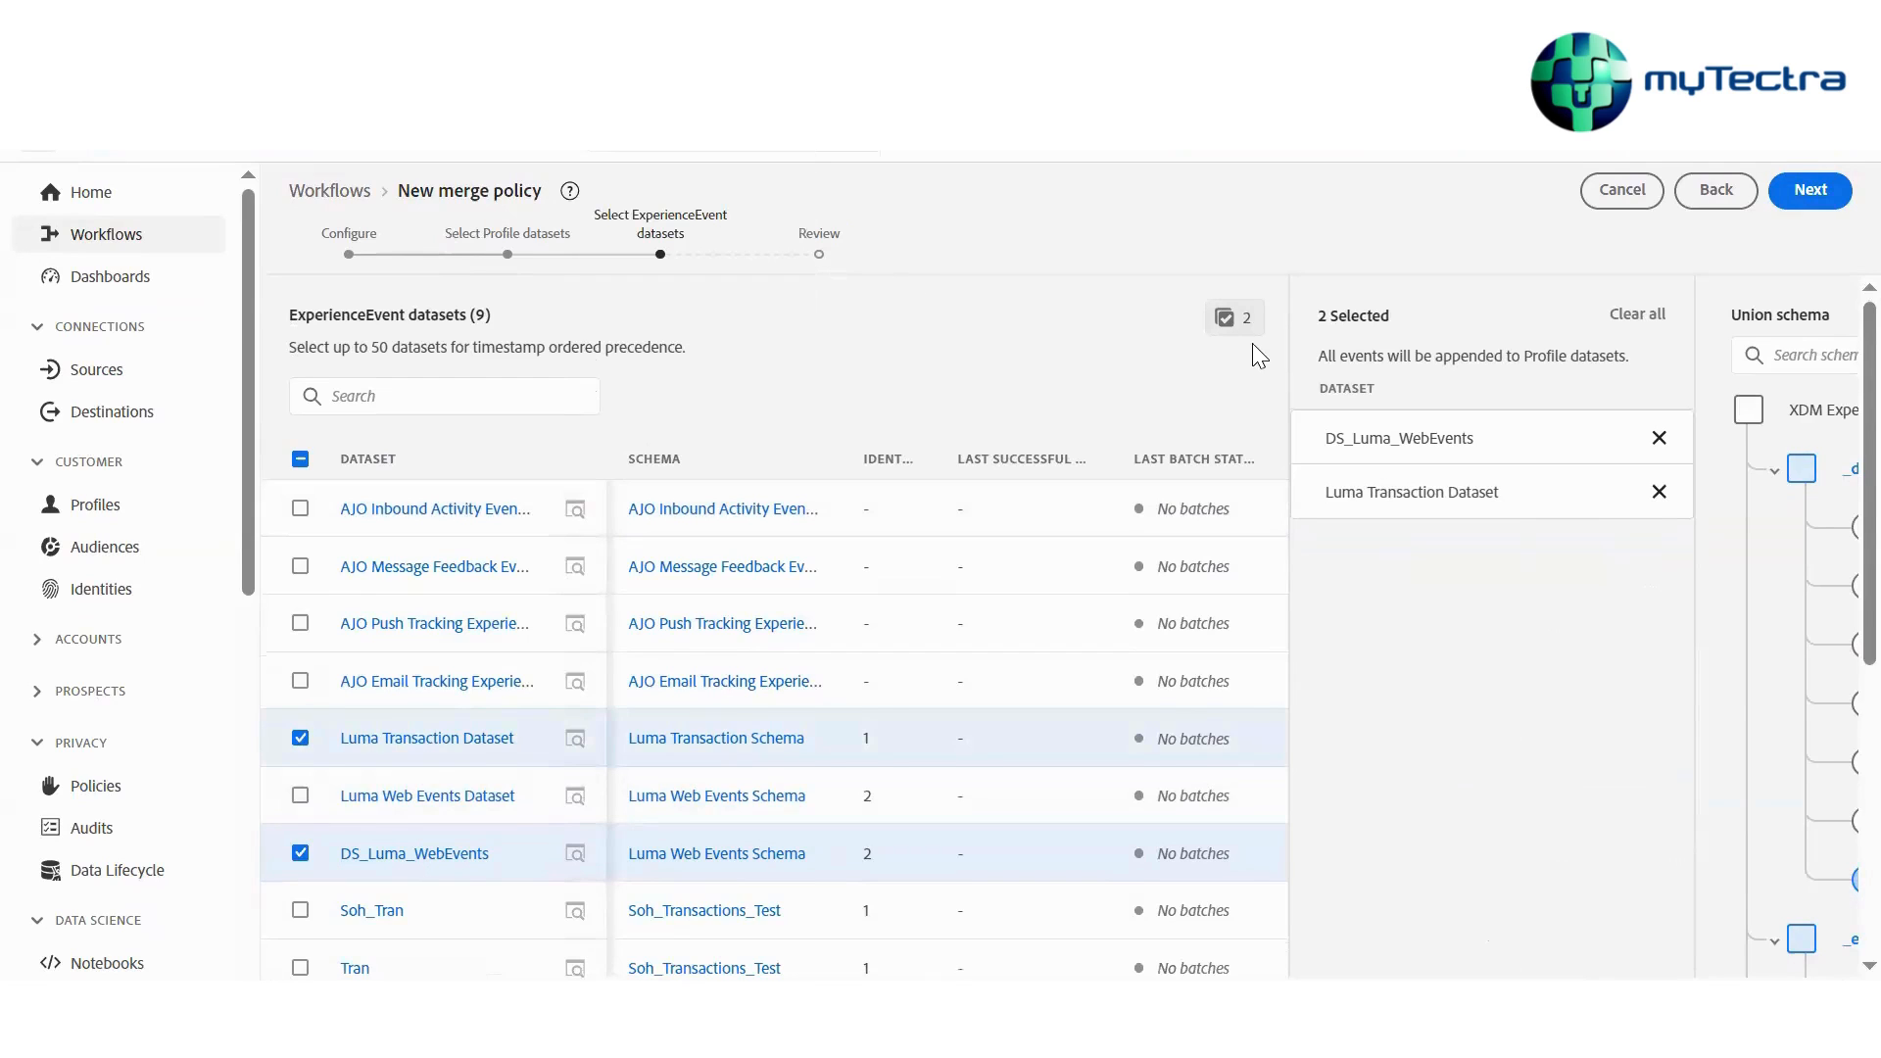
{"action": "left_click", "coordinate": [1807, 201]}
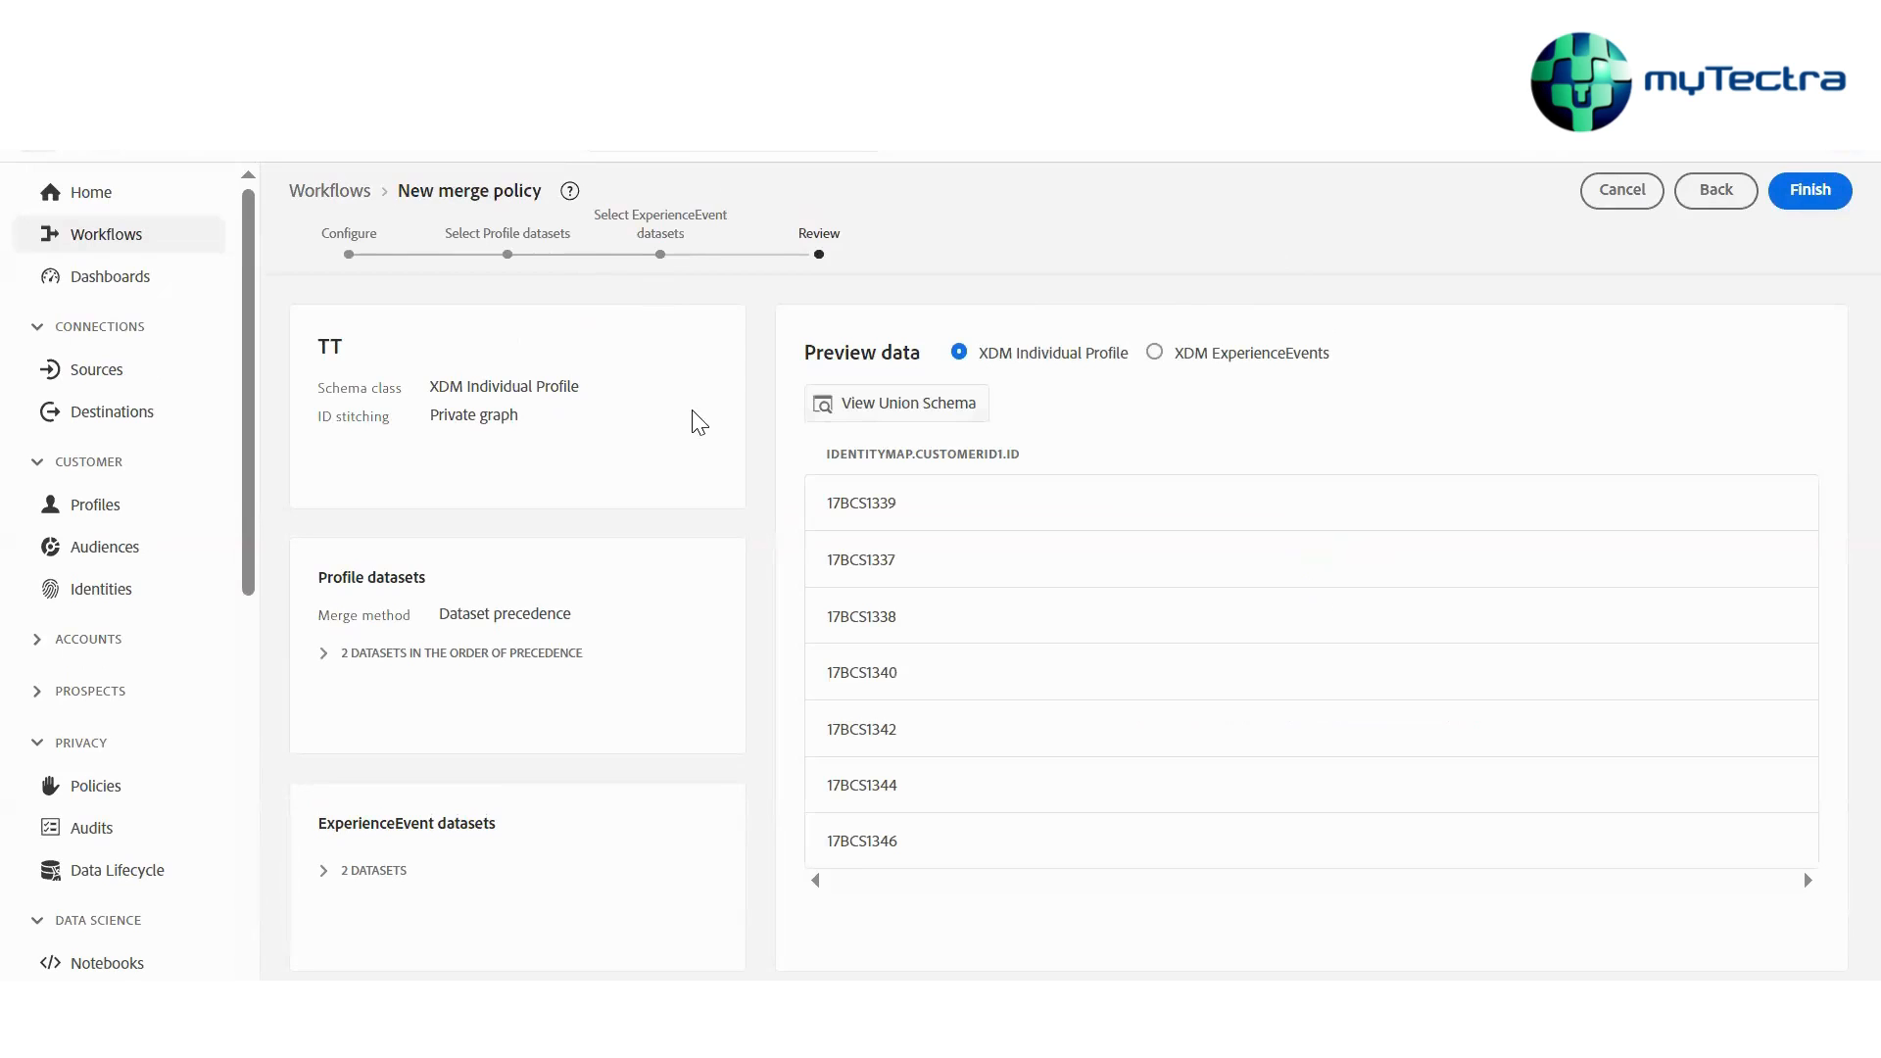
Switch to PowerPoint and write "Data – Datasets -→ P" in the notes of slide 2
{"action": "mouse_move", "coordinate": [896, 1019]}
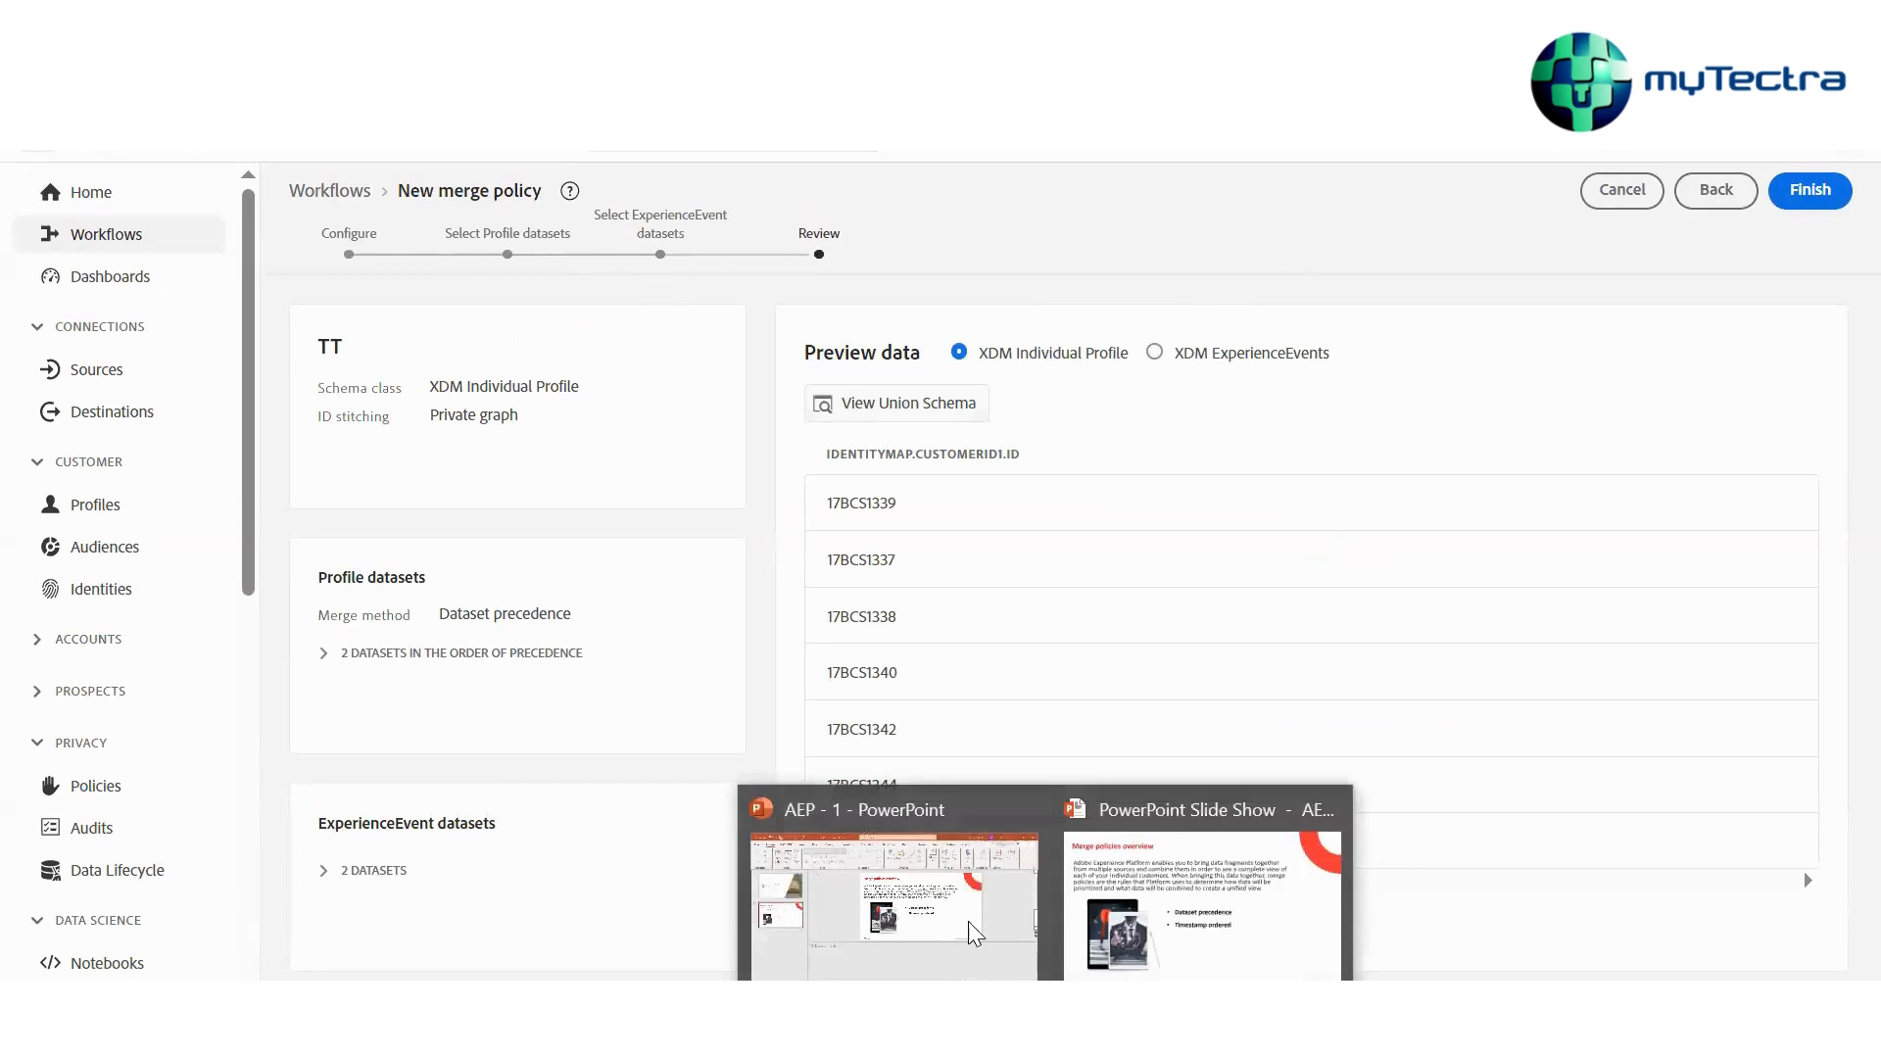
{"action": "left_click", "coordinate": [906, 867]}
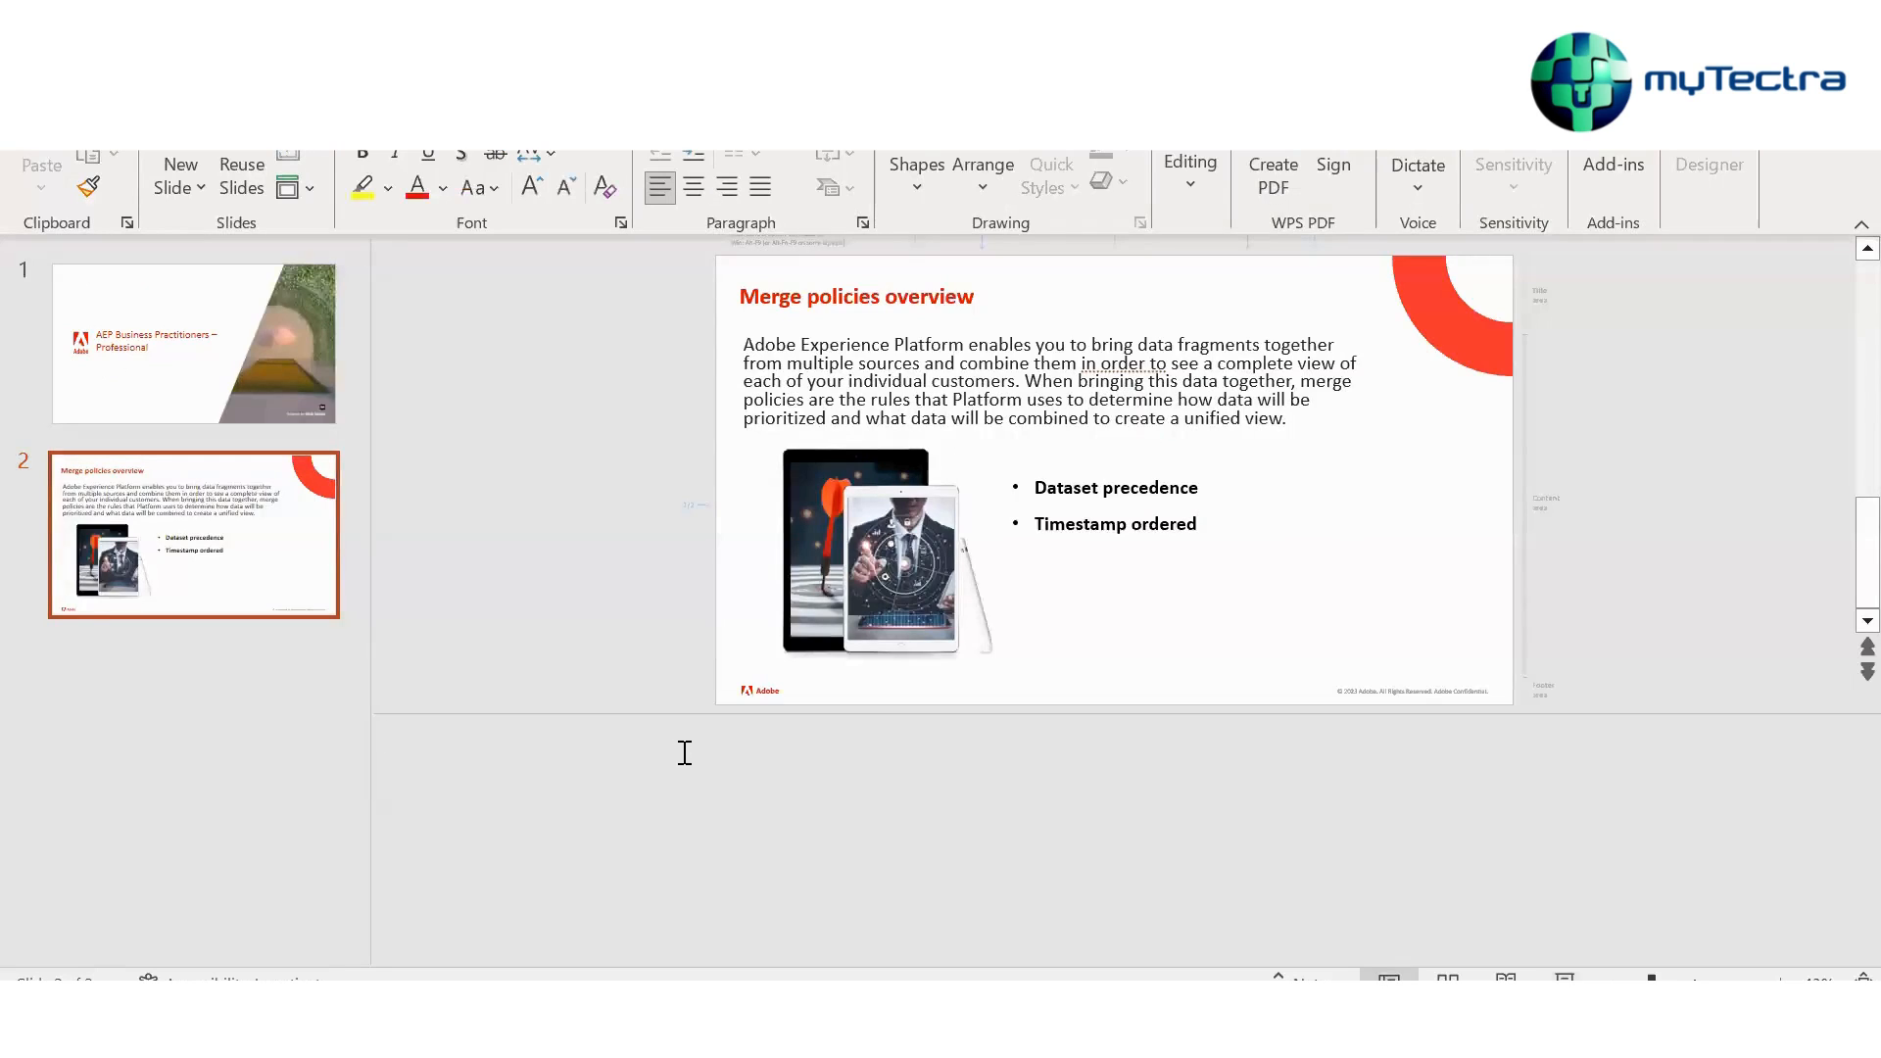
{"action": "type", "text": "Daa"}
{"action": "type", "text": " -- Data"}
{"action": "type", "text": "sets ---"}
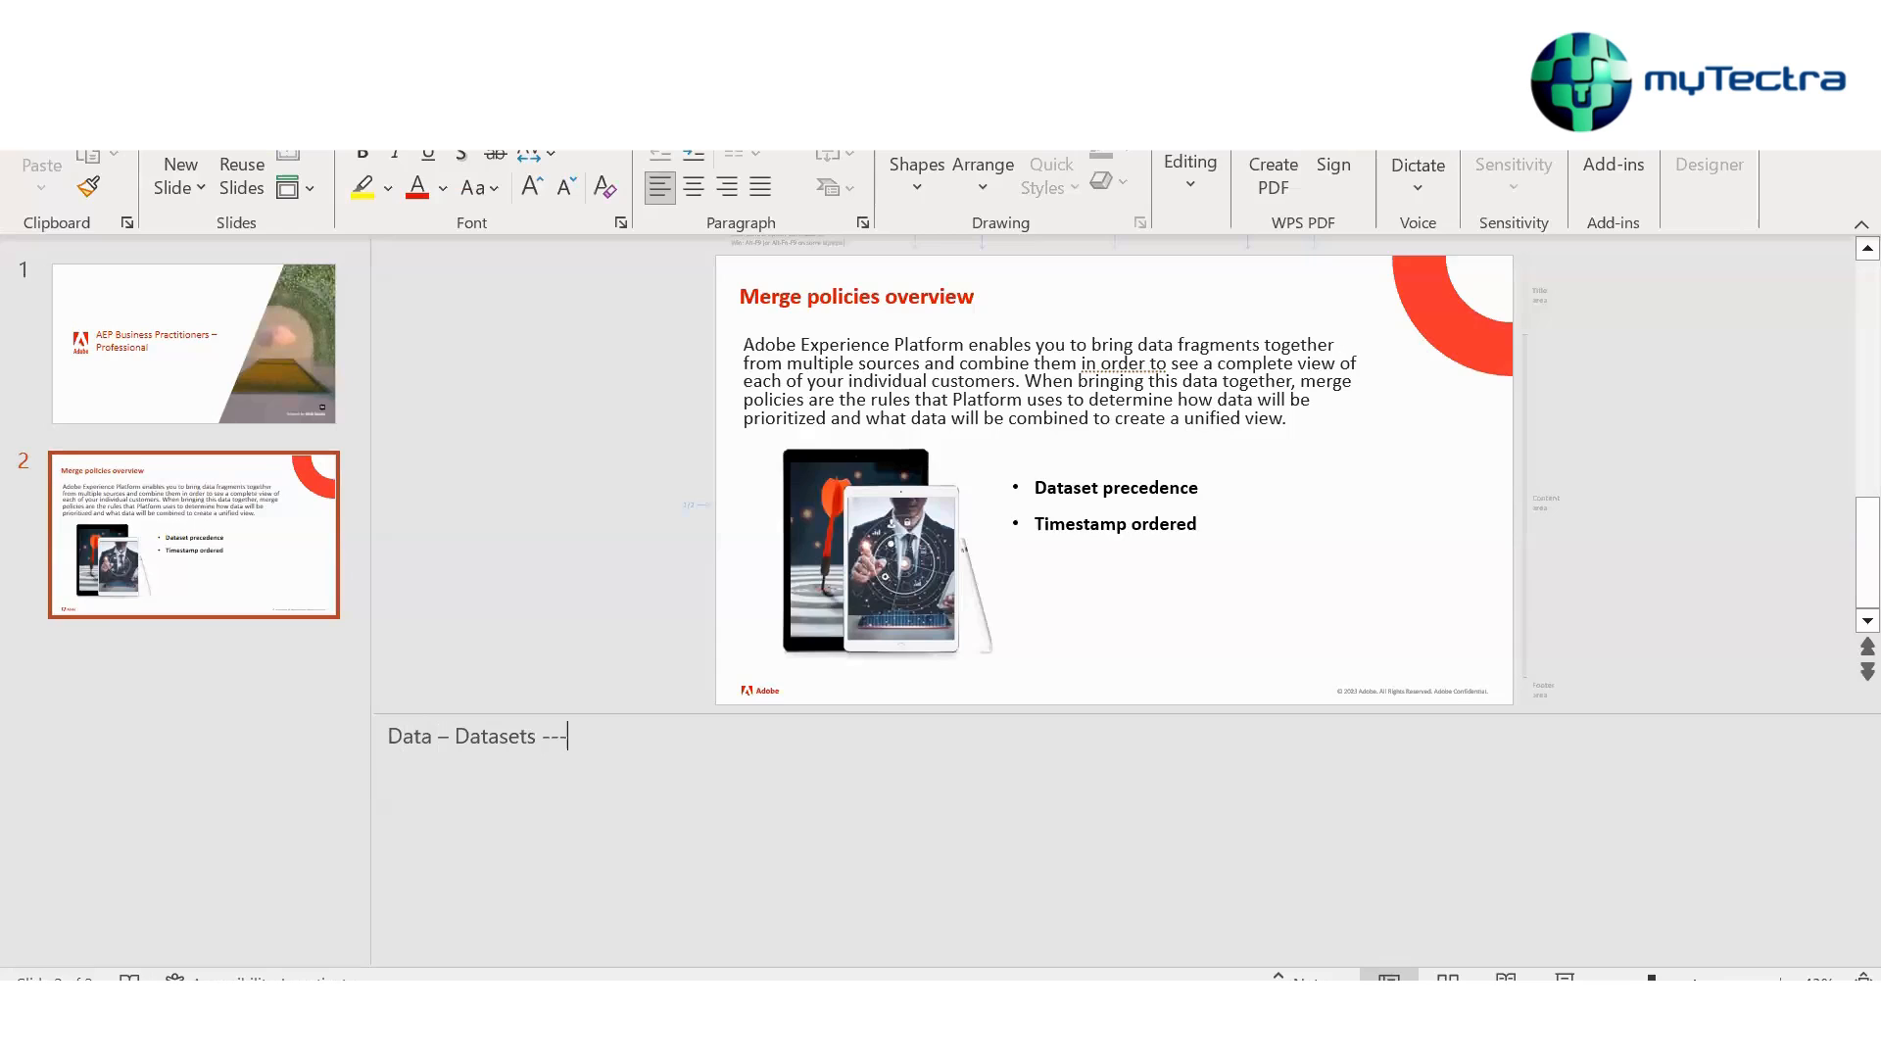
{"action": "type", "text": "> P"}
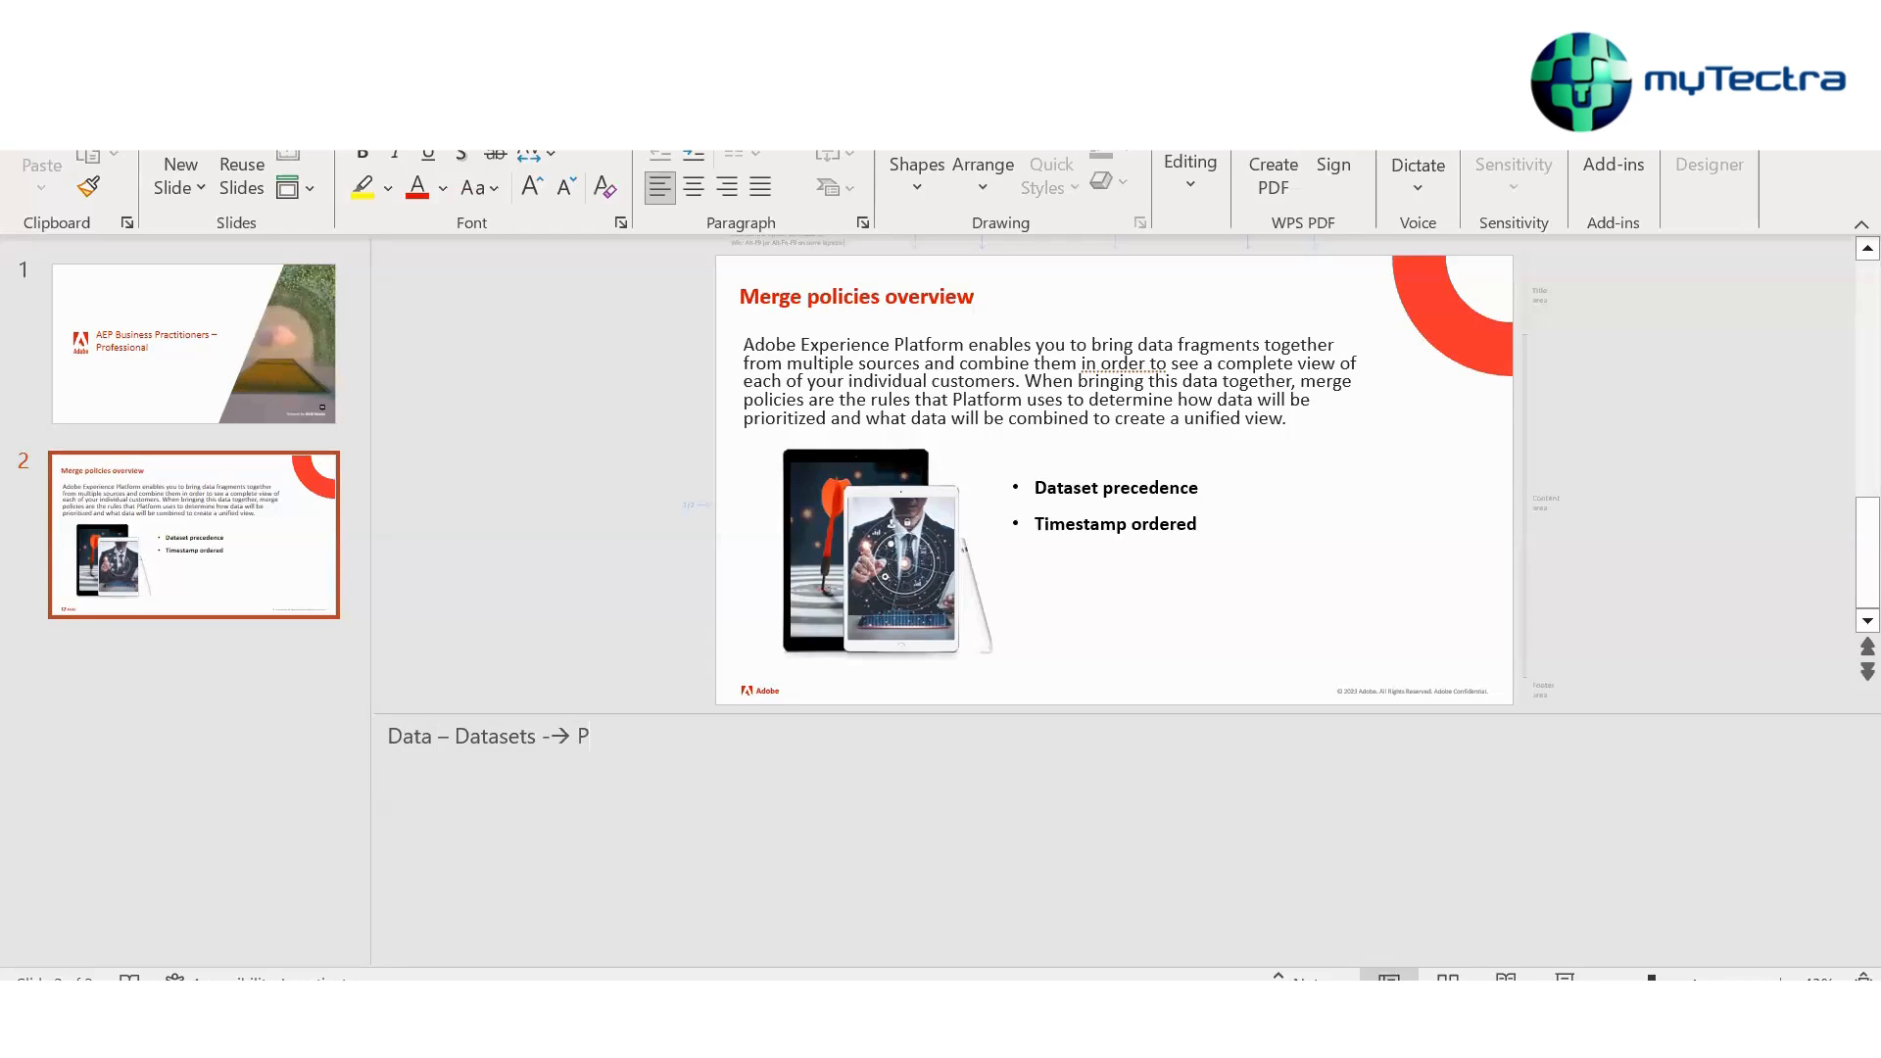
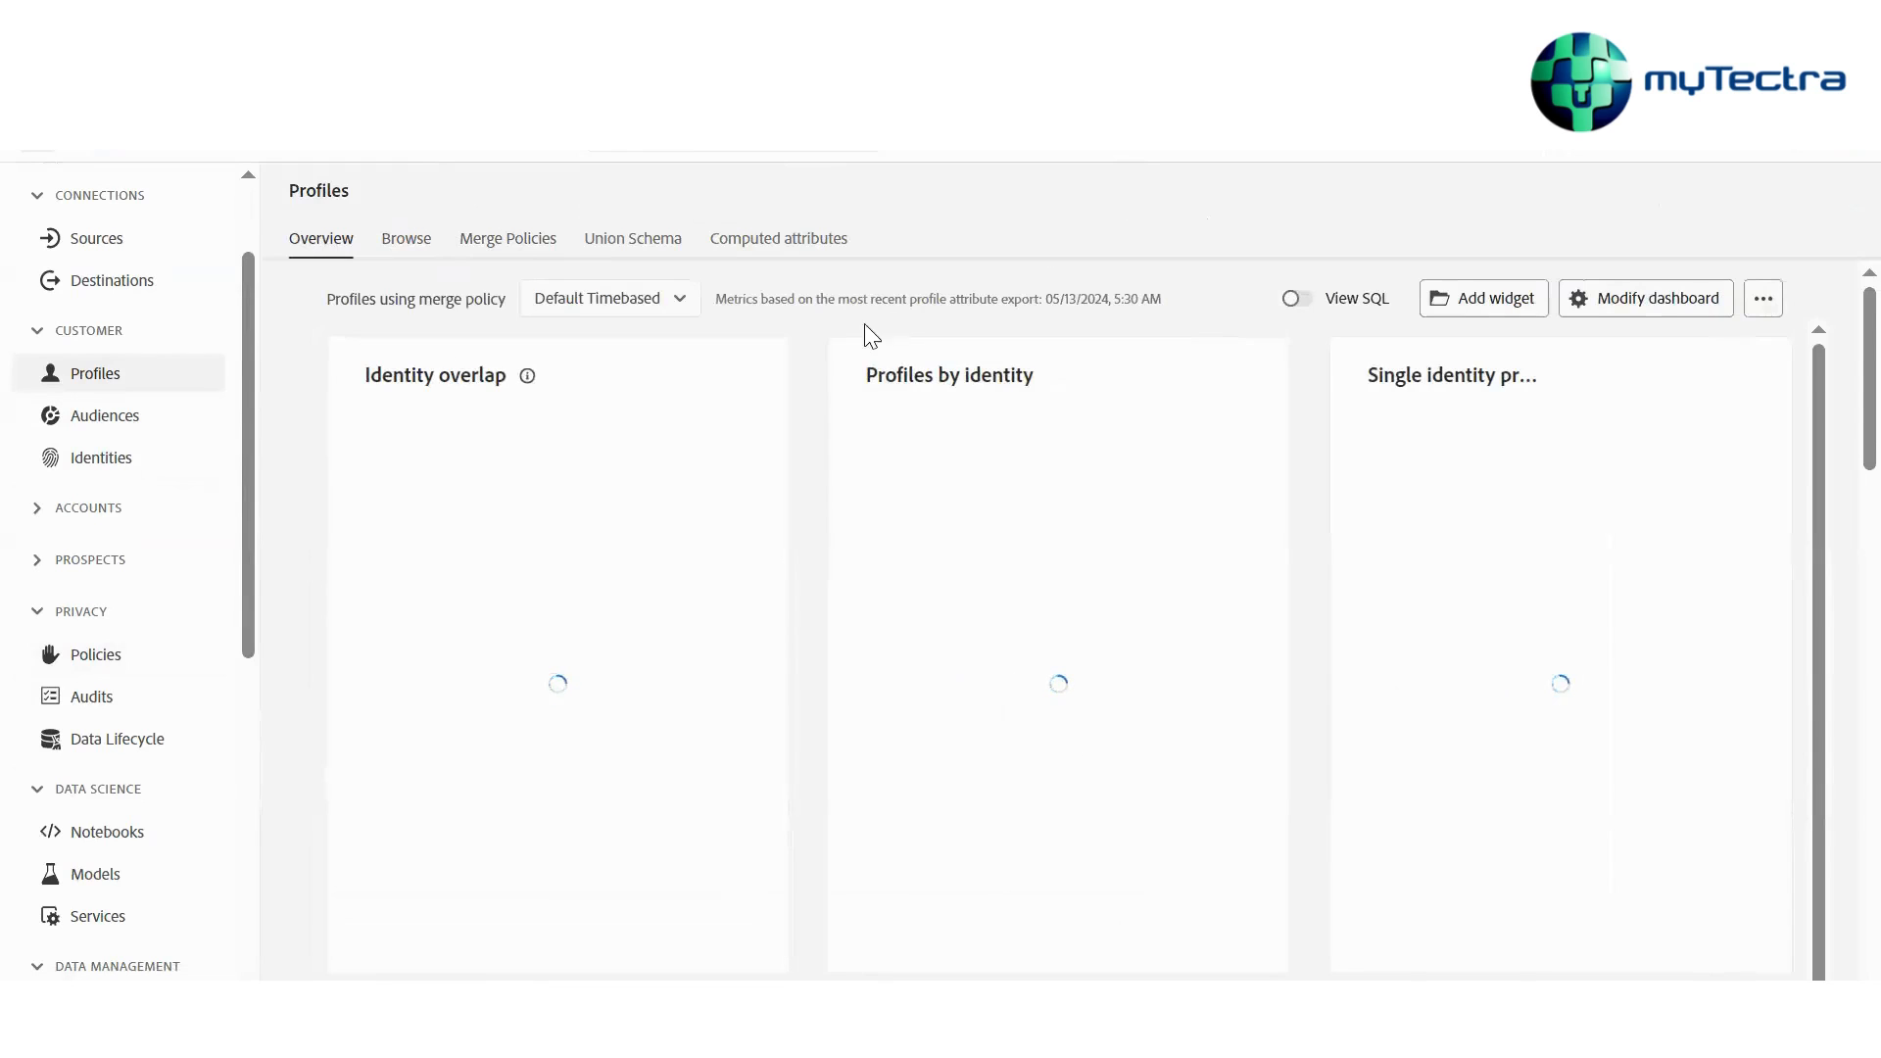
Examine the Profiles overview dashboard under the Luma Merge policy, then switch back to Default Timebased
{"action": "scroll", "coordinate": [608, 399], "scroll_direction": "down", "scroll_amount": 5}
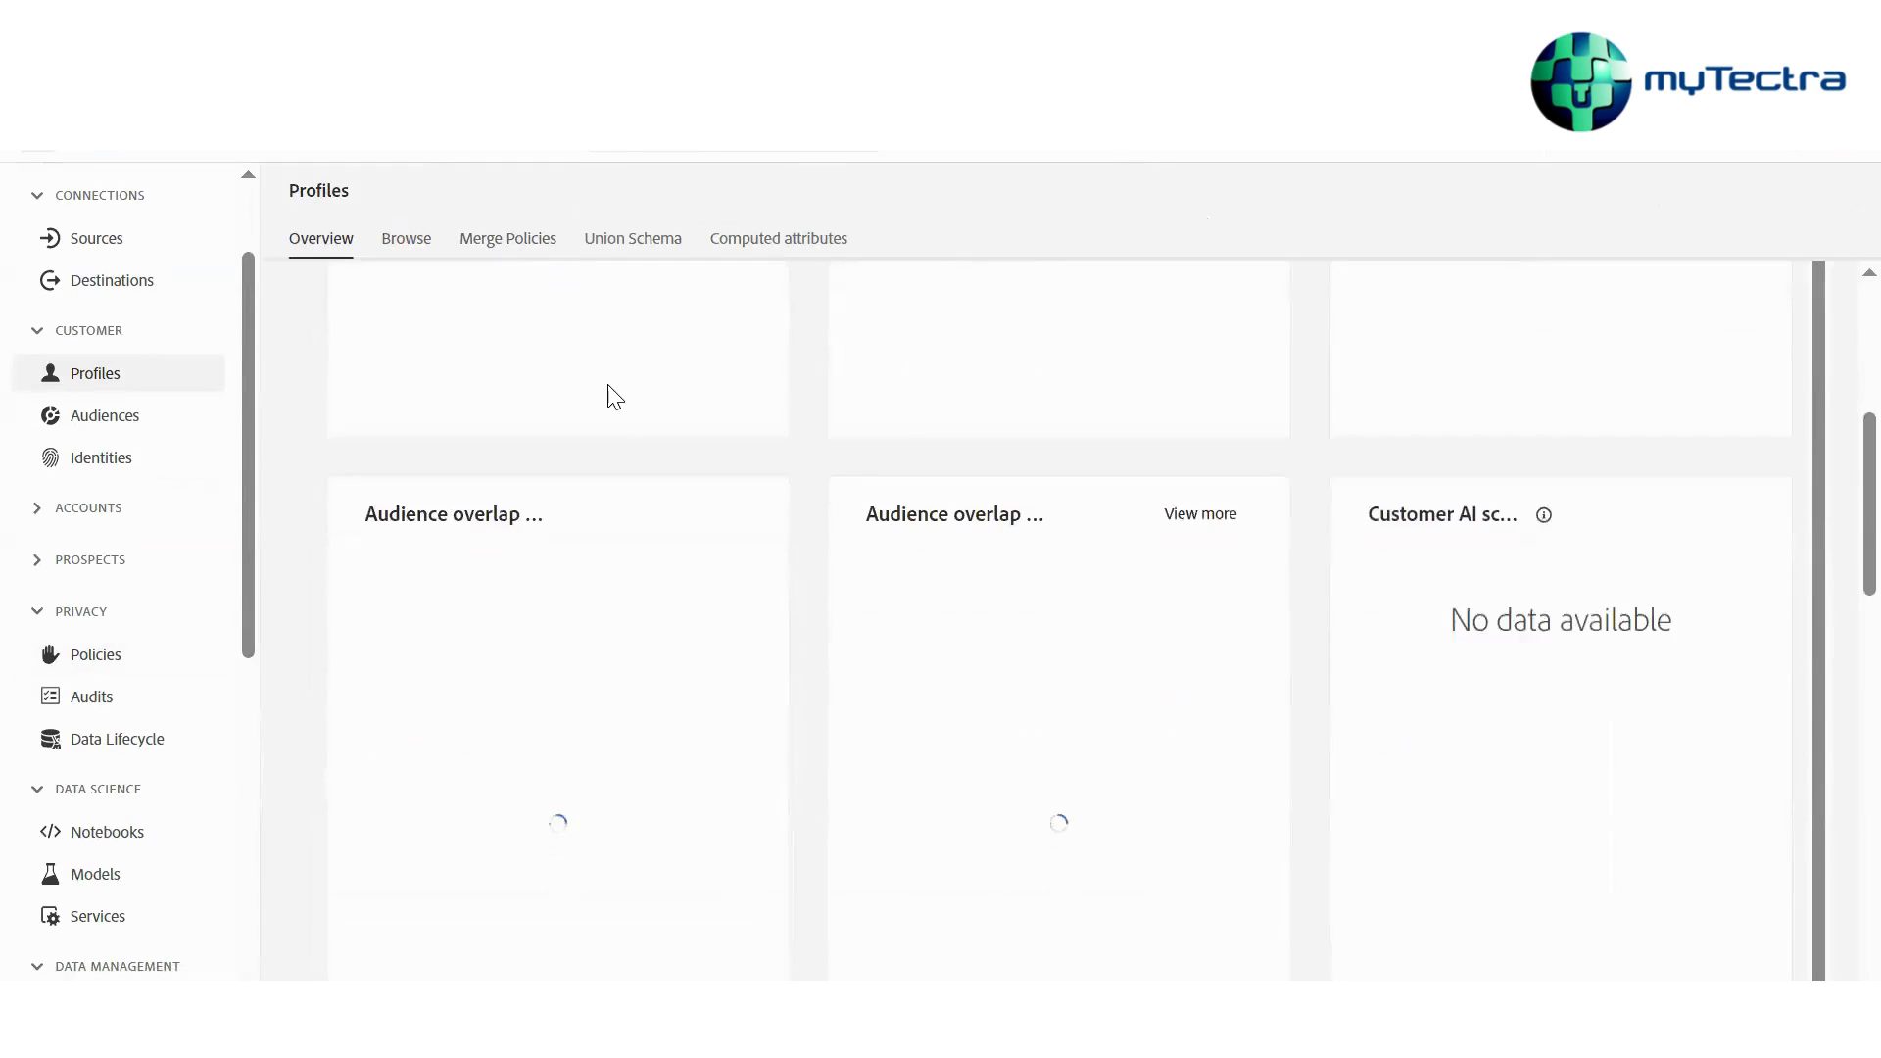
{"action": "scroll", "coordinate": [608, 399], "scroll_direction": "up", "scroll_amount": 3}
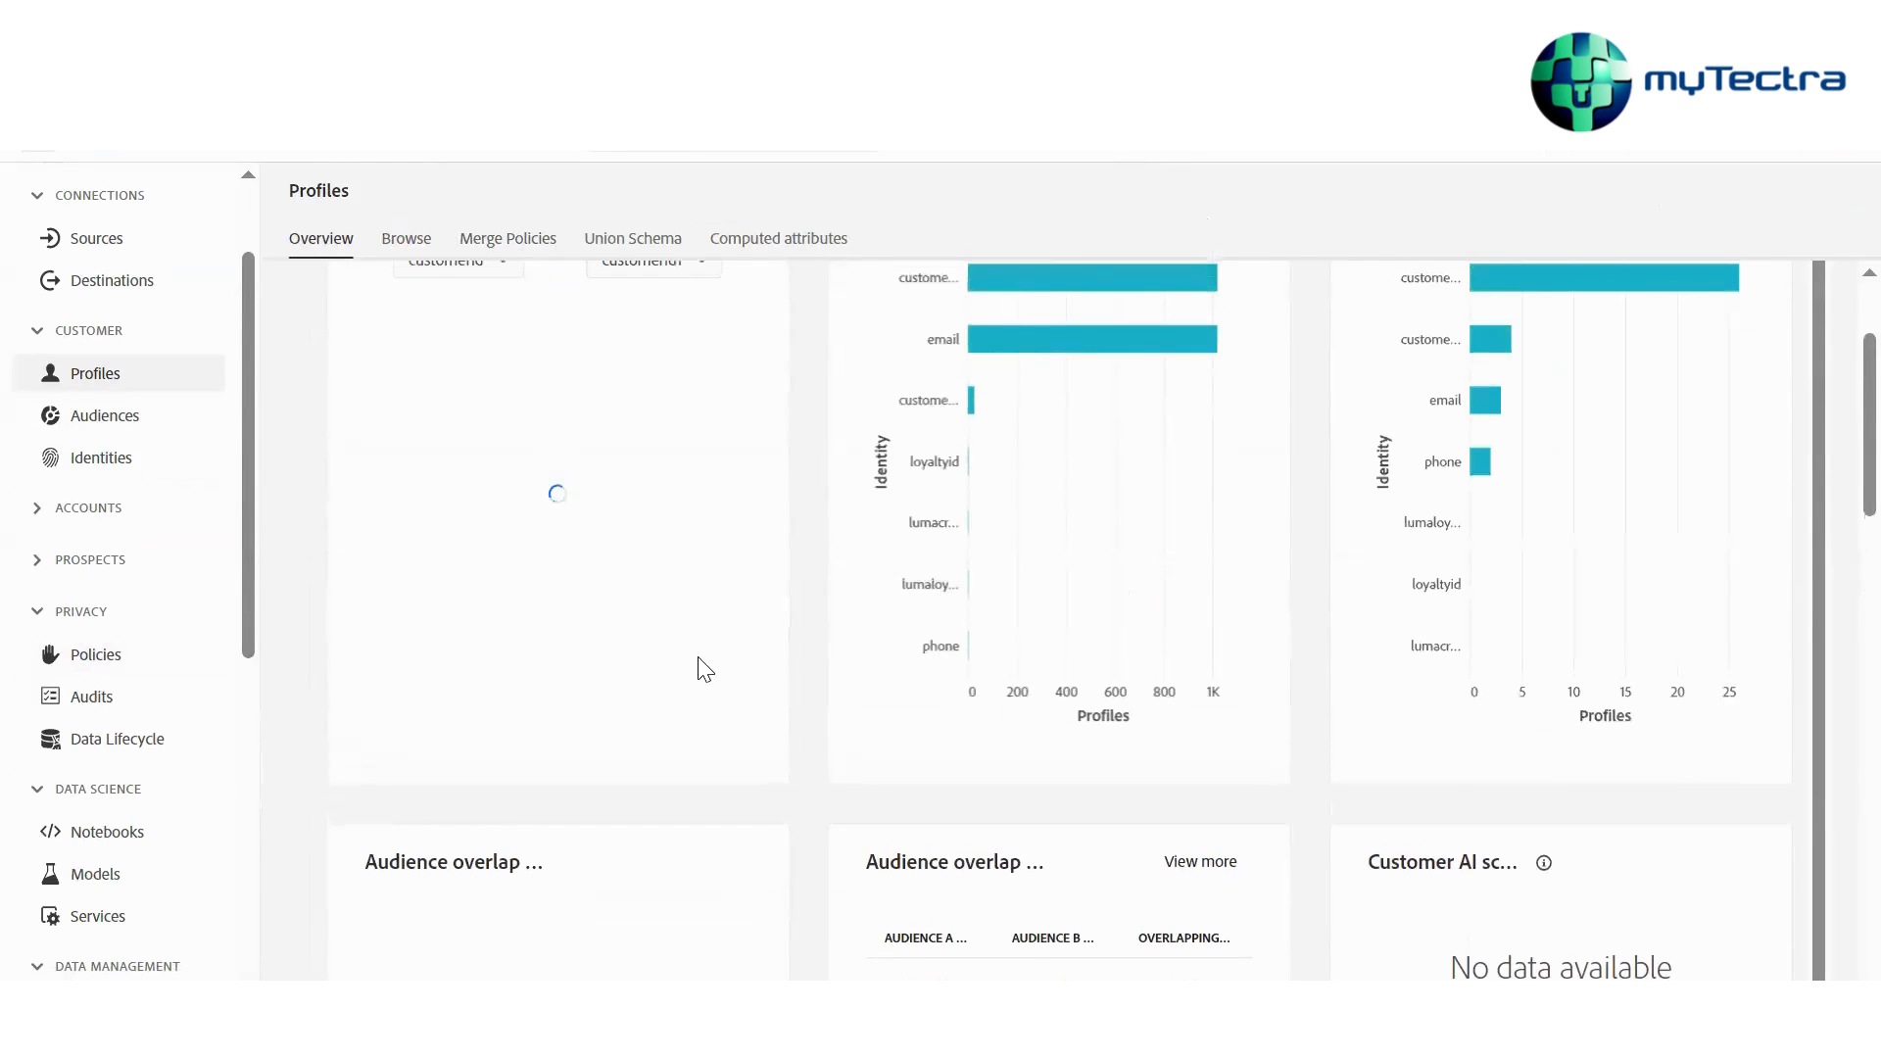
{"action": "scroll", "coordinate": [1019, 686], "scroll_direction": "up", "scroll_amount": 2}
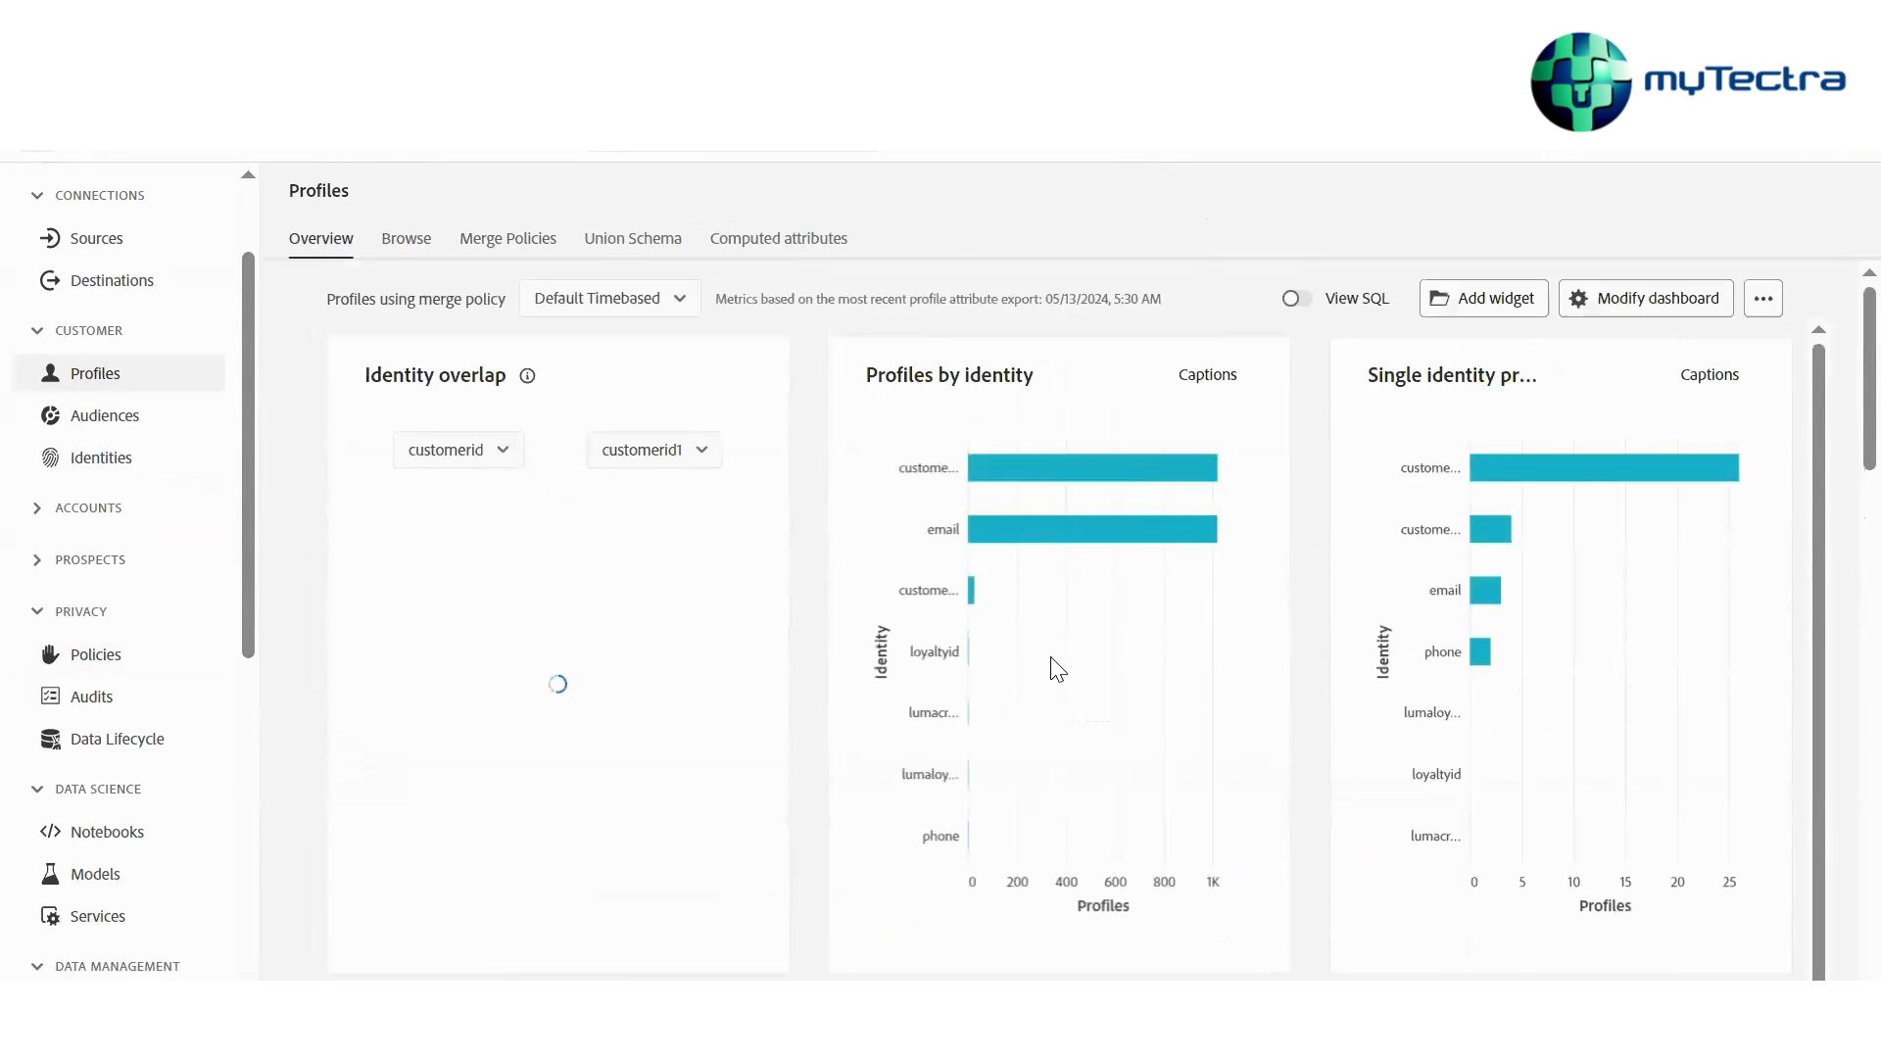
{"action": "scroll", "coordinate": [1057, 670], "scroll_direction": "down", "scroll_amount": 4}
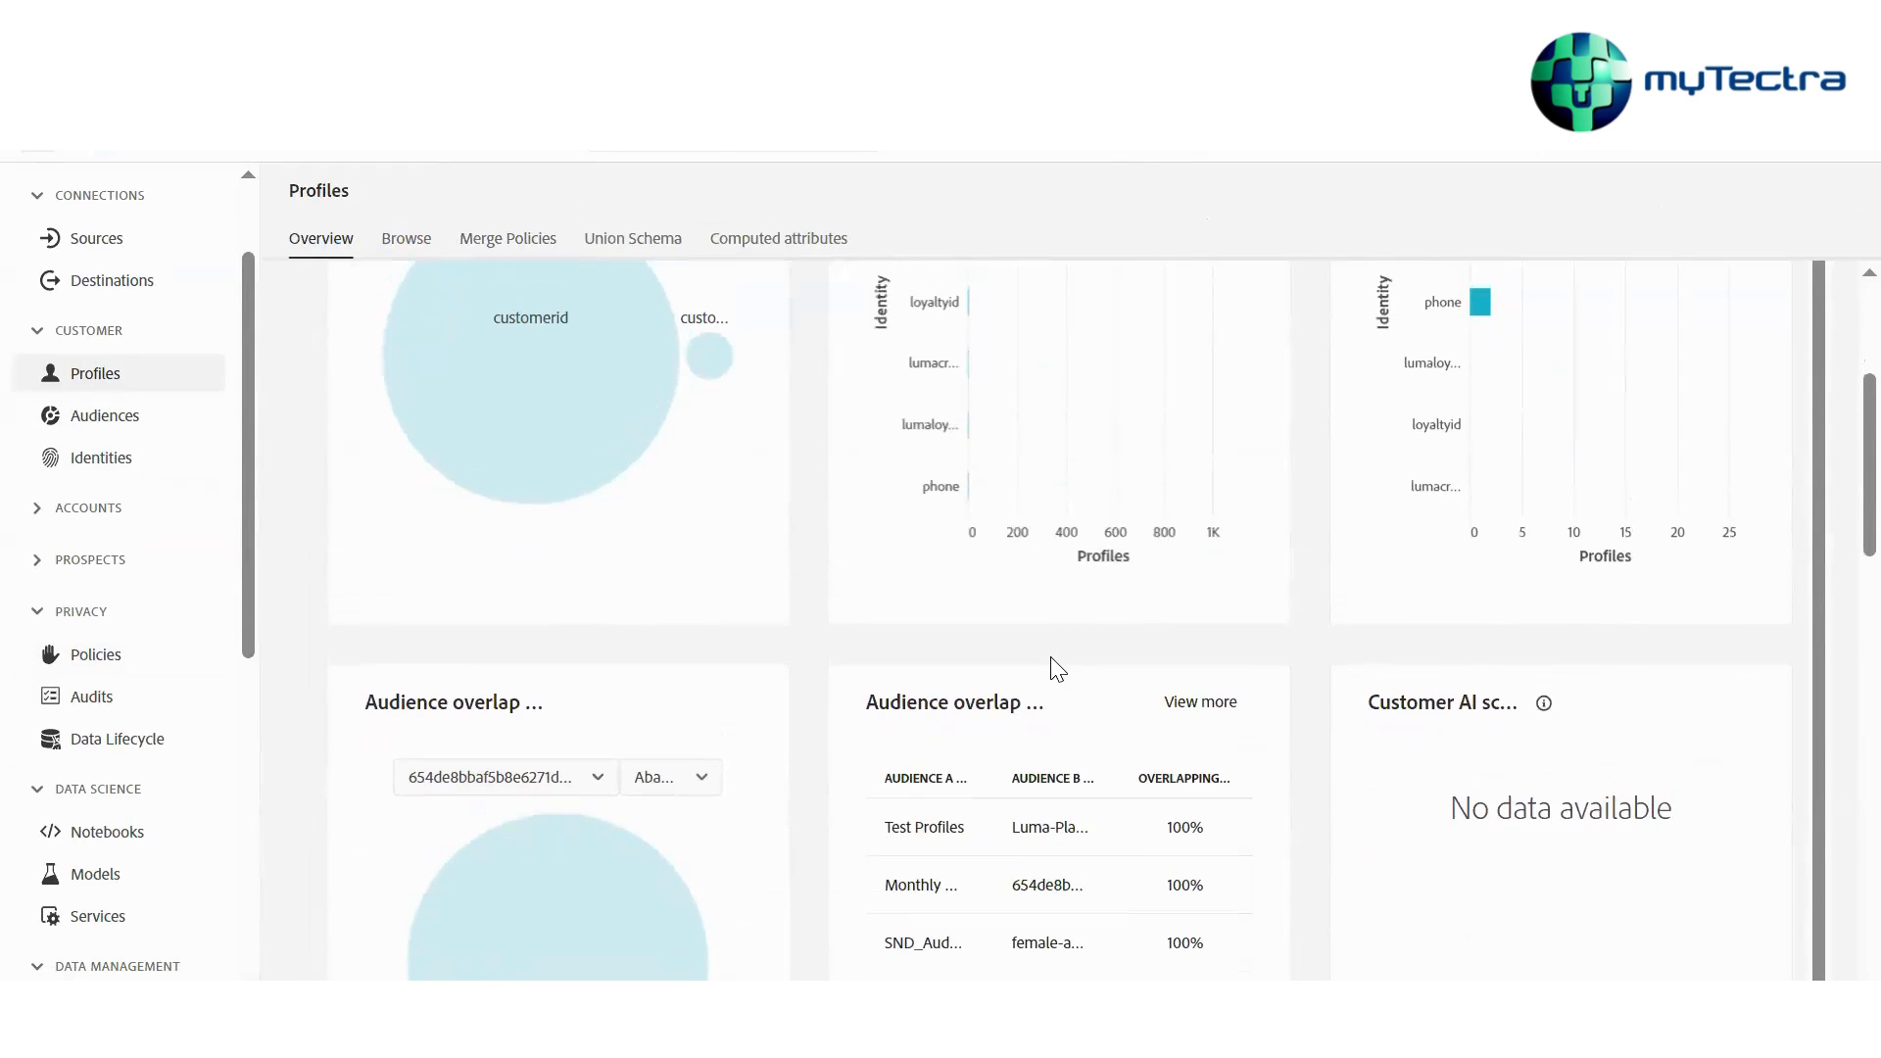
{"action": "scroll", "coordinate": [1057, 670], "scroll_direction": "up", "scroll_amount": 4}
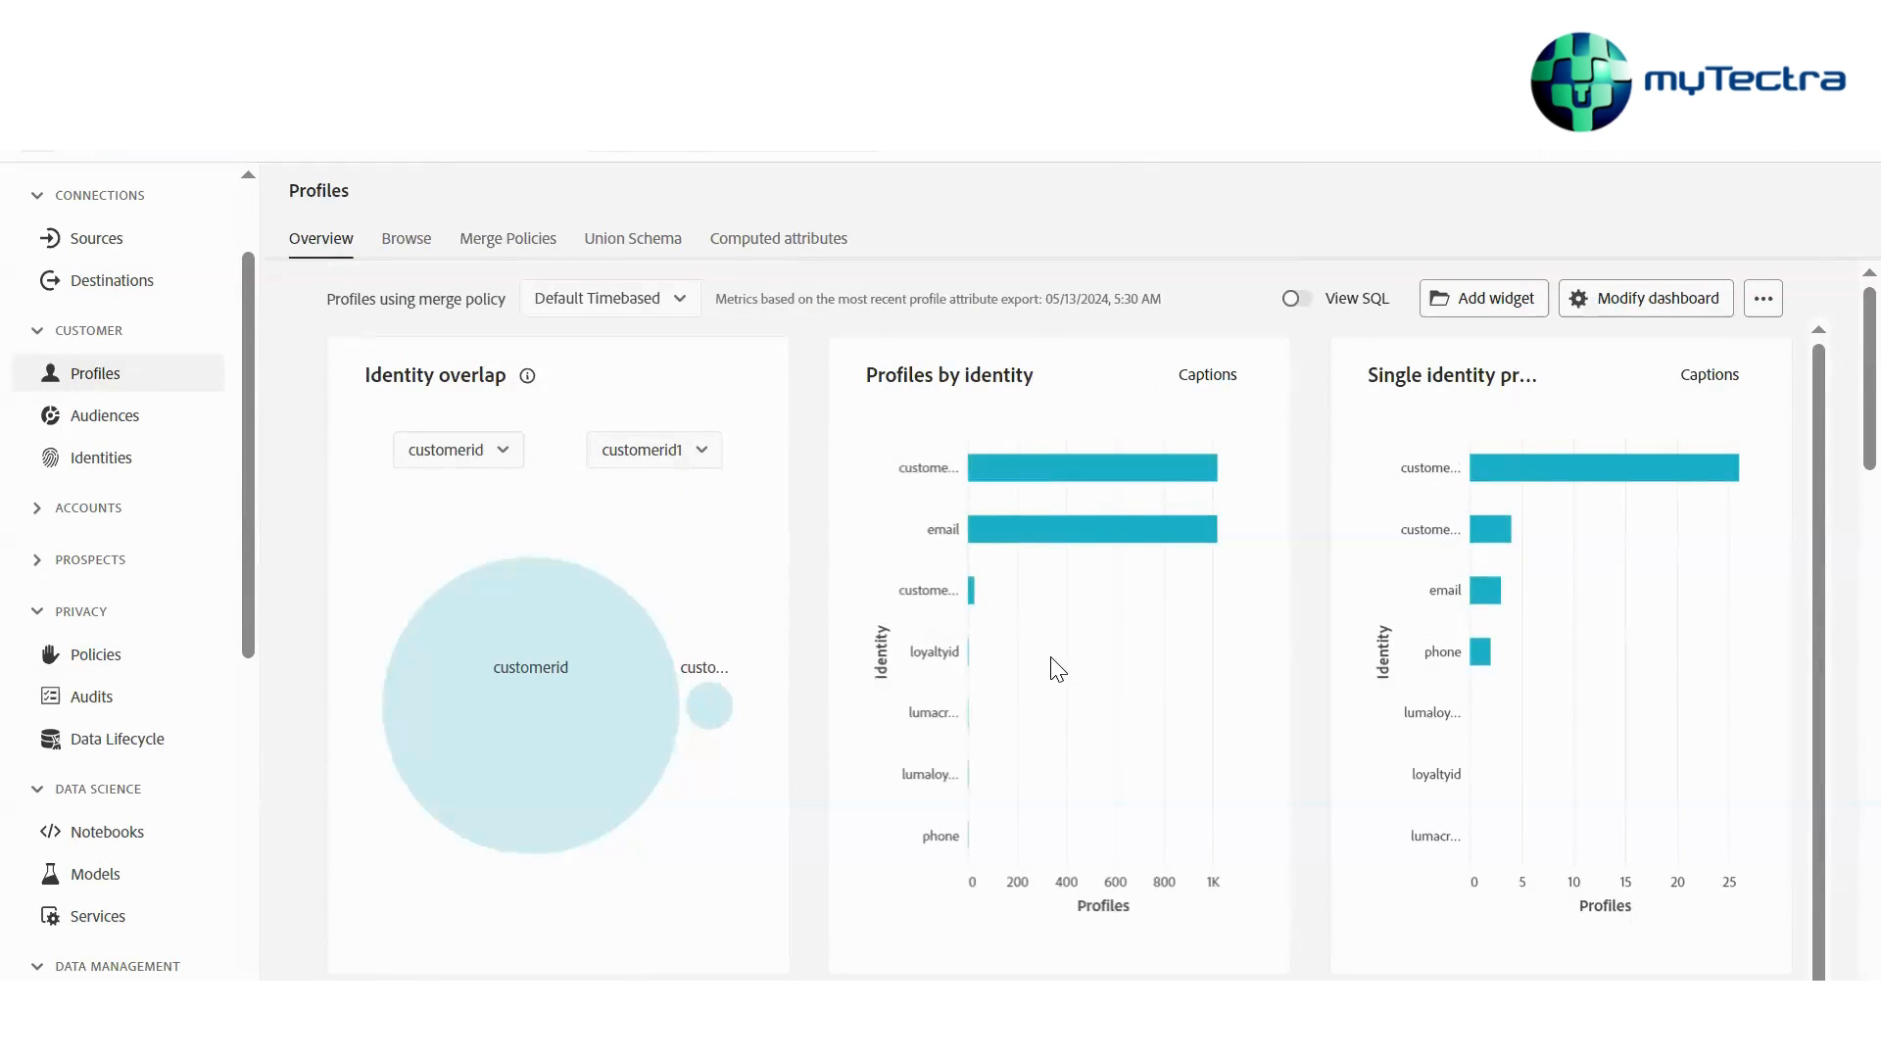
{"action": "left_click", "coordinate": [656, 305]}
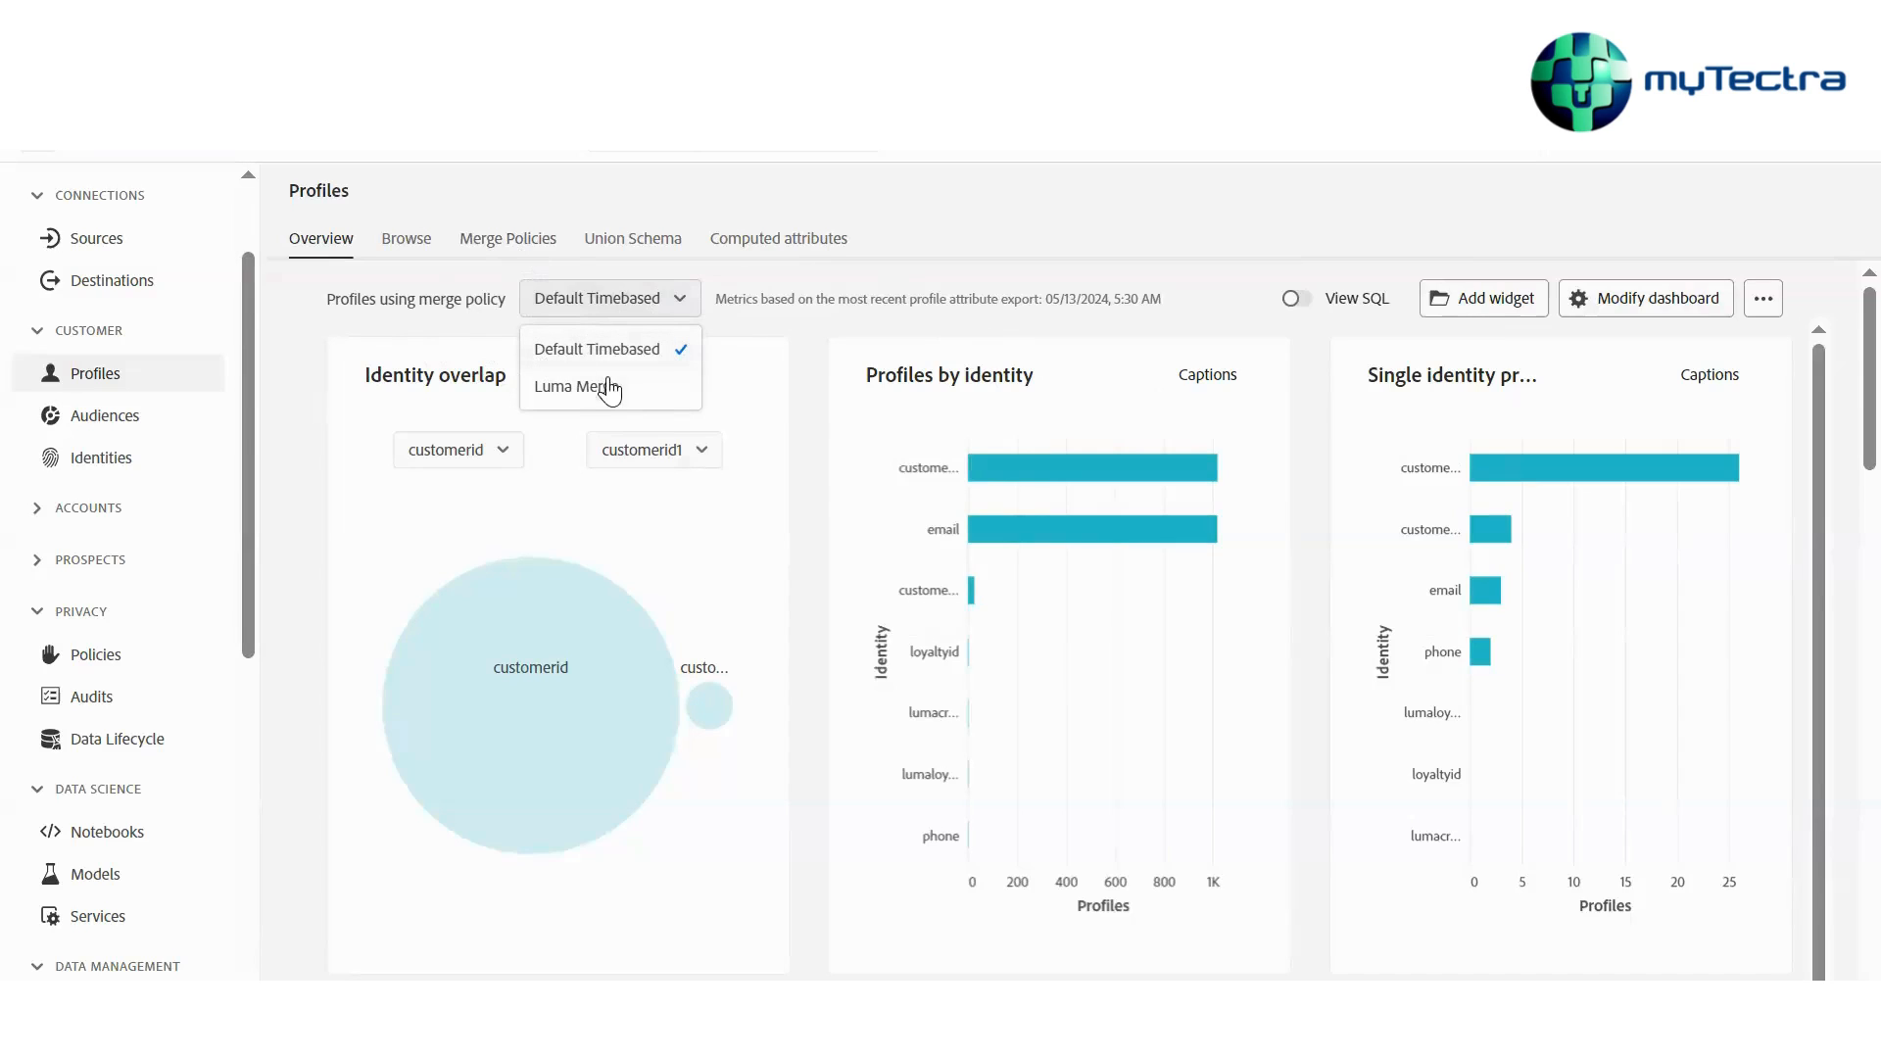
{"action": "left_click", "coordinate": [676, 384]}
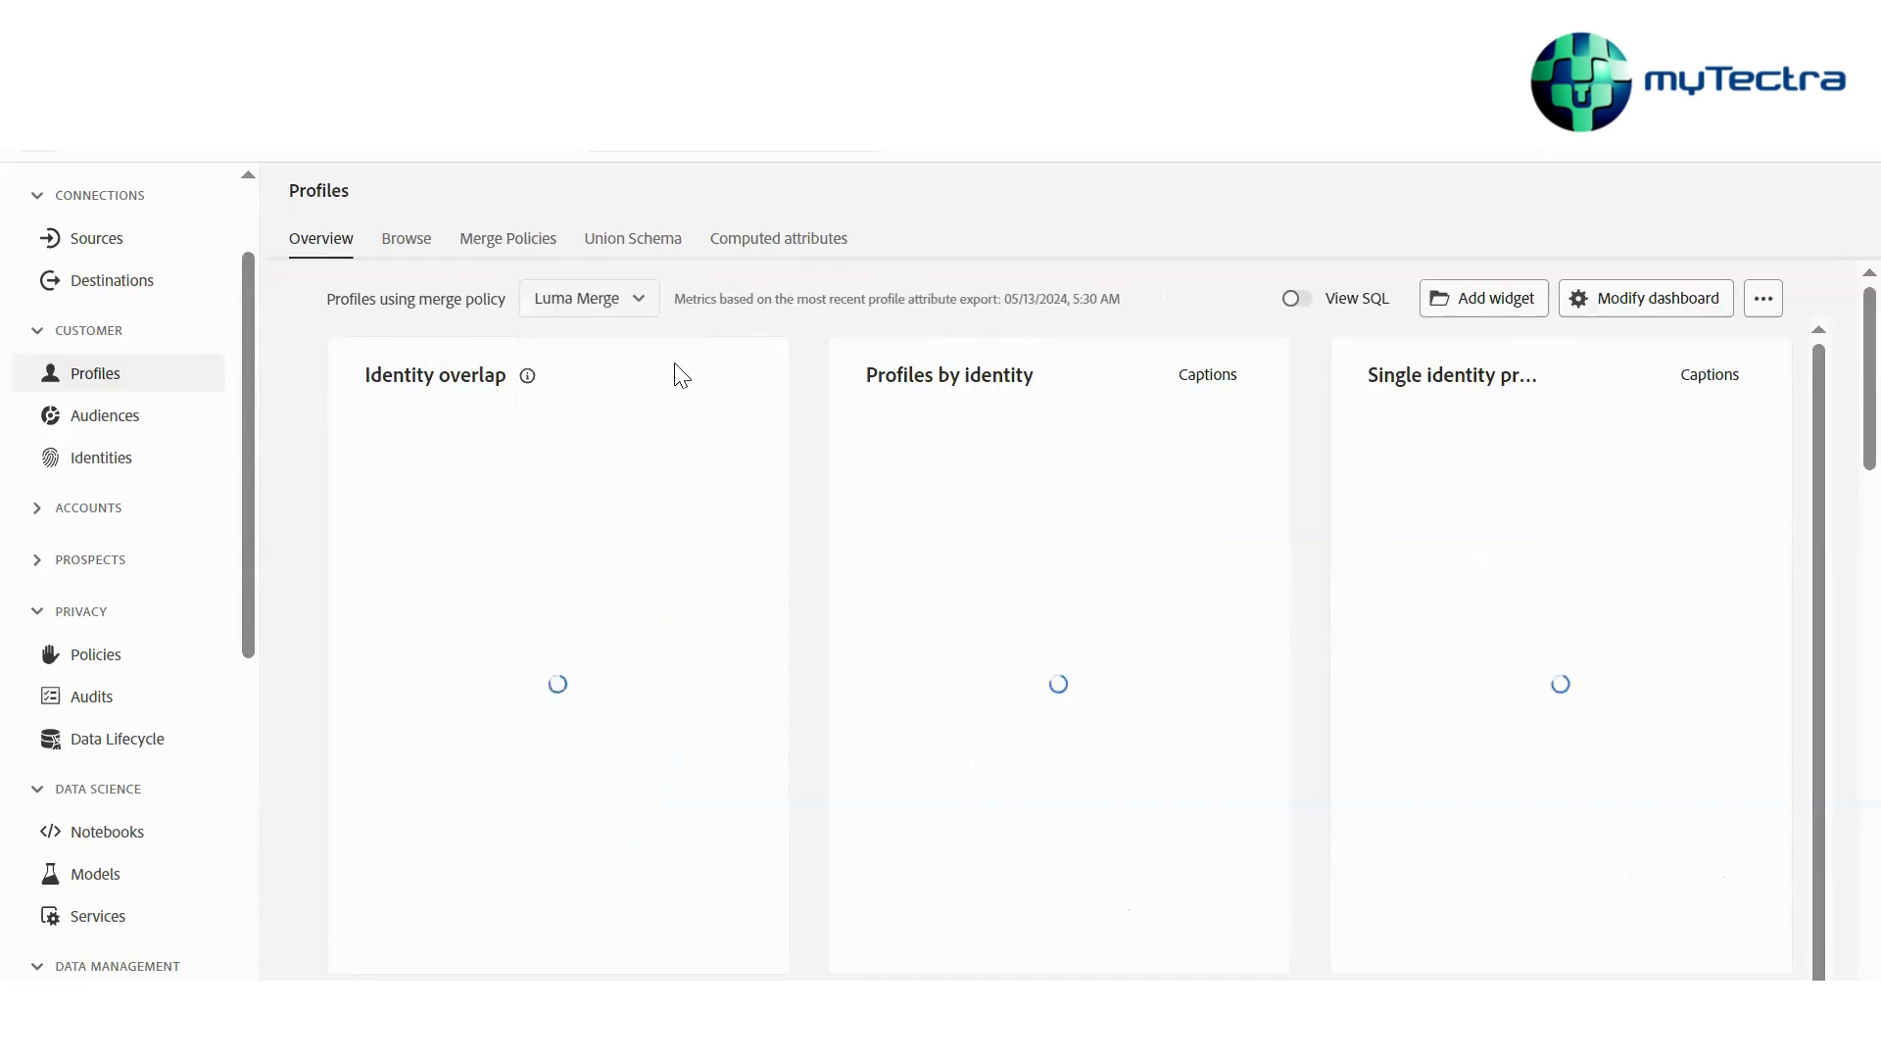
{"action": "left_click", "coordinate": [650, 311]}
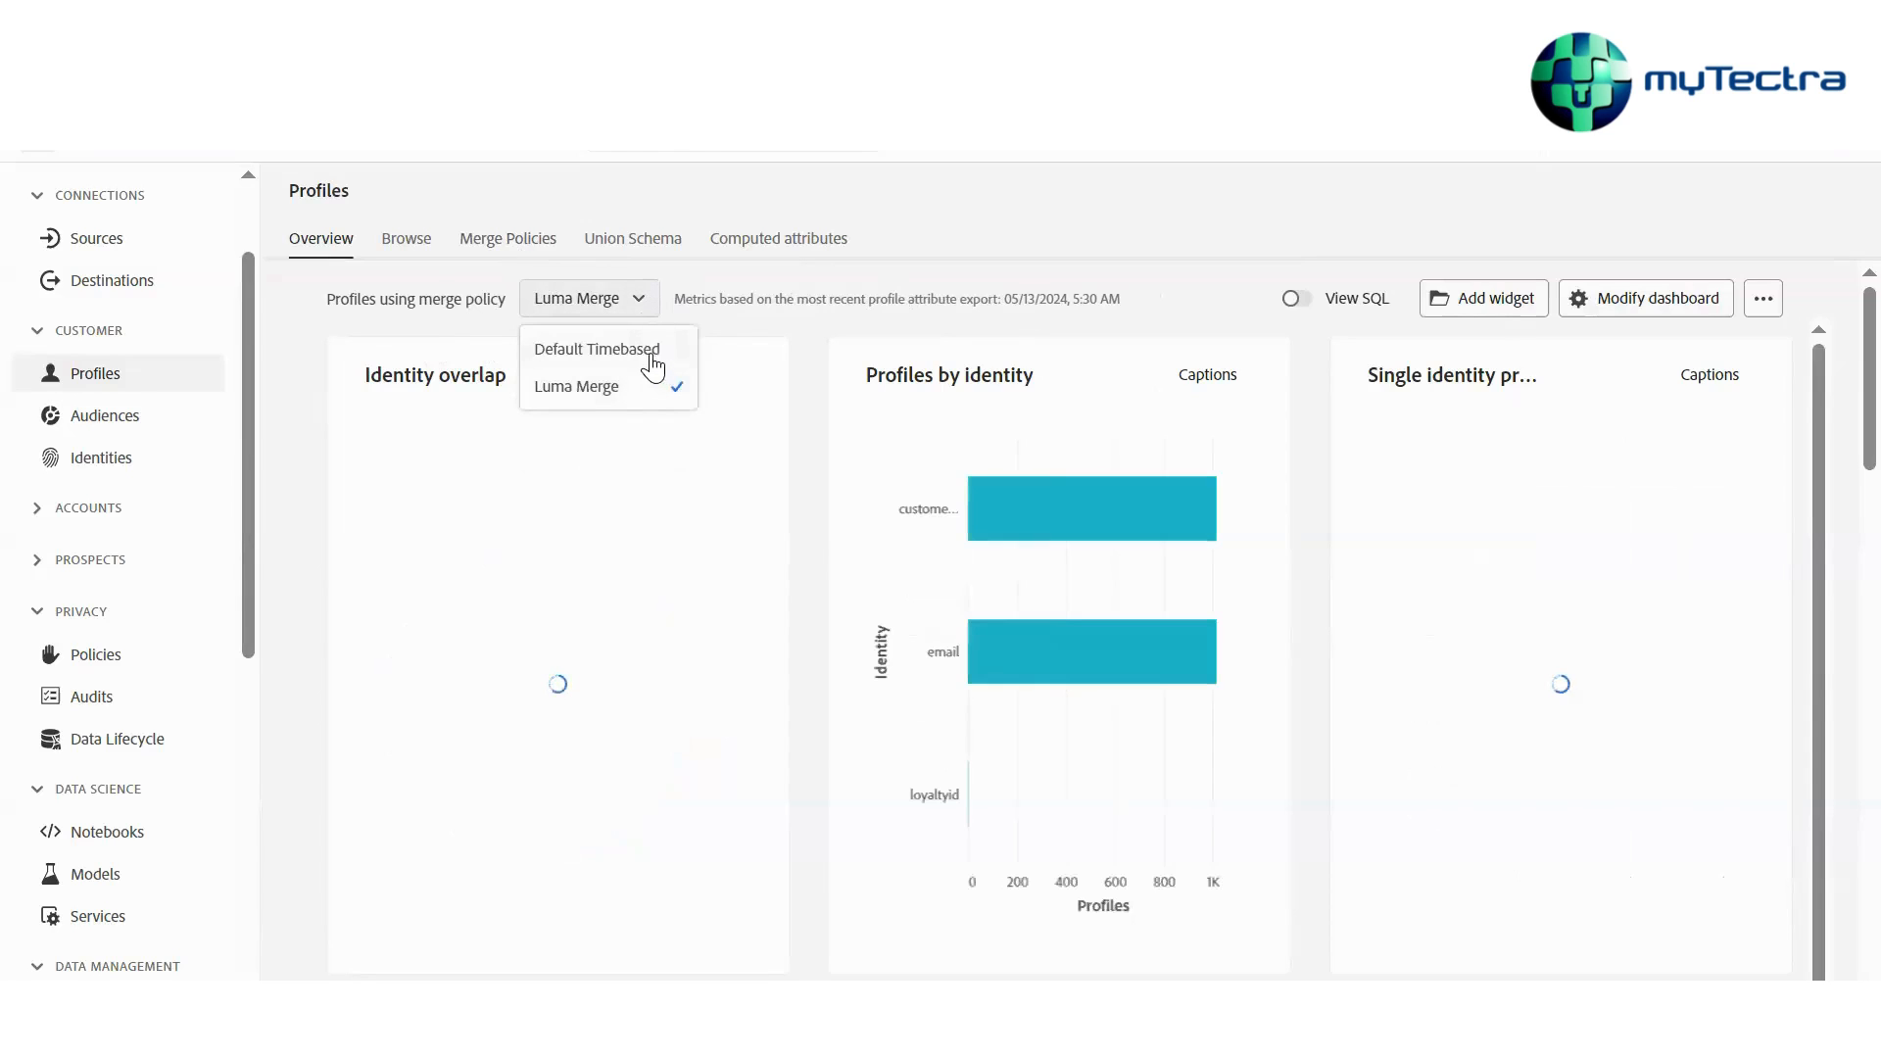
{"action": "scroll", "coordinate": [1153, 686], "scroll_direction": "down", "scroll_amount": 1}
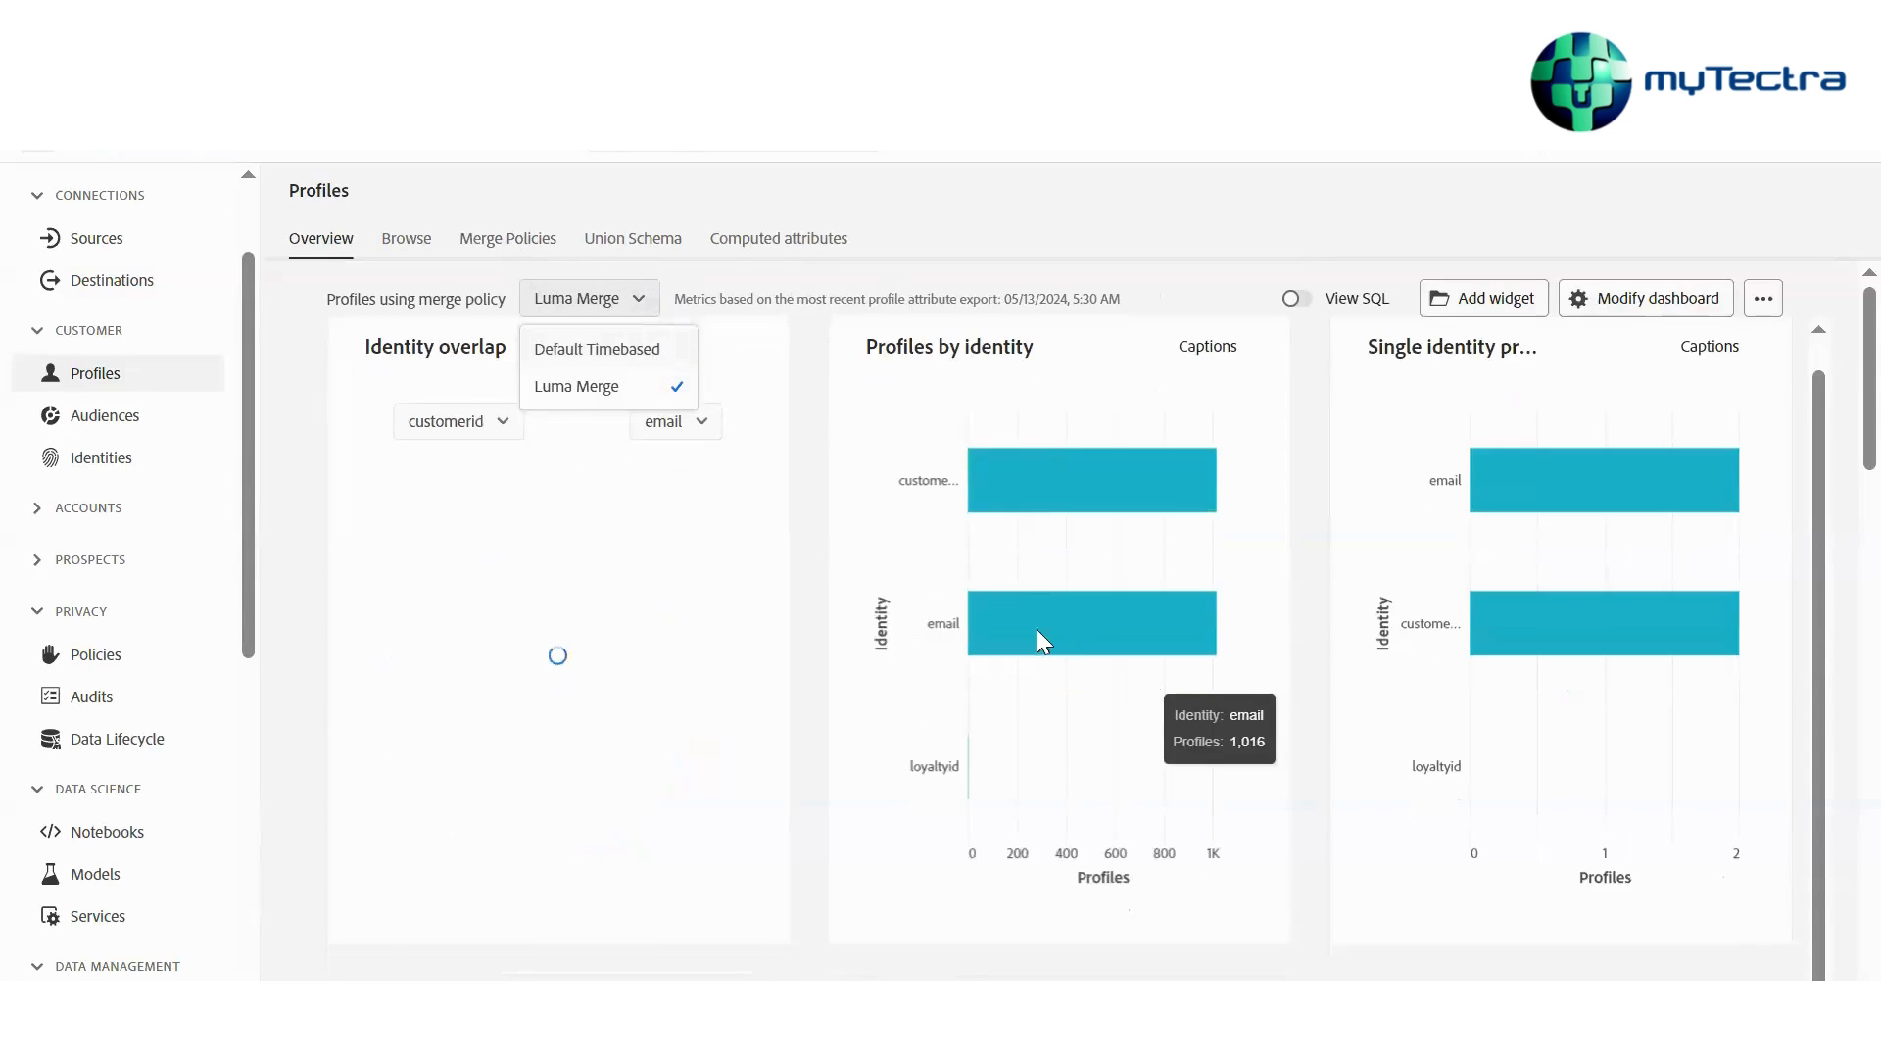
{"action": "scroll", "coordinate": [1128, 615], "scroll_direction": "up", "scroll_amount": 1}
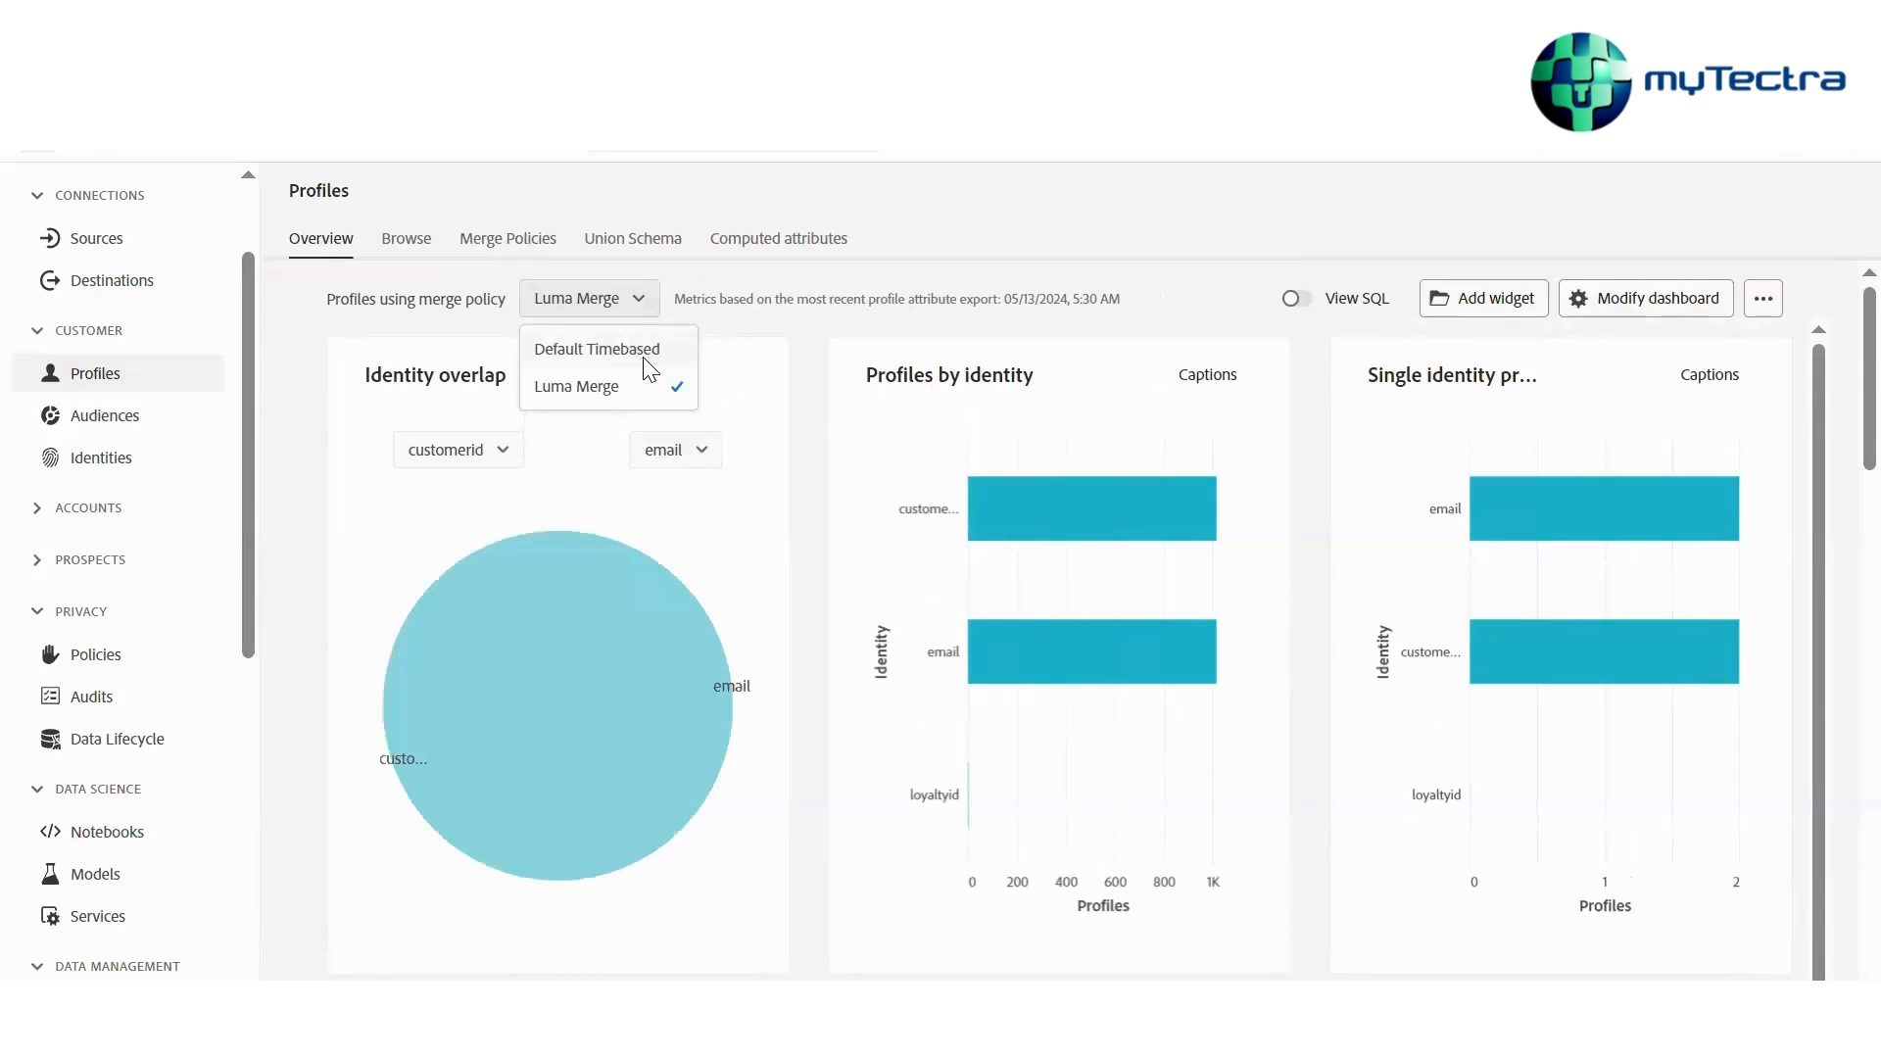
{"action": "left_click", "coordinate": [644, 357]}
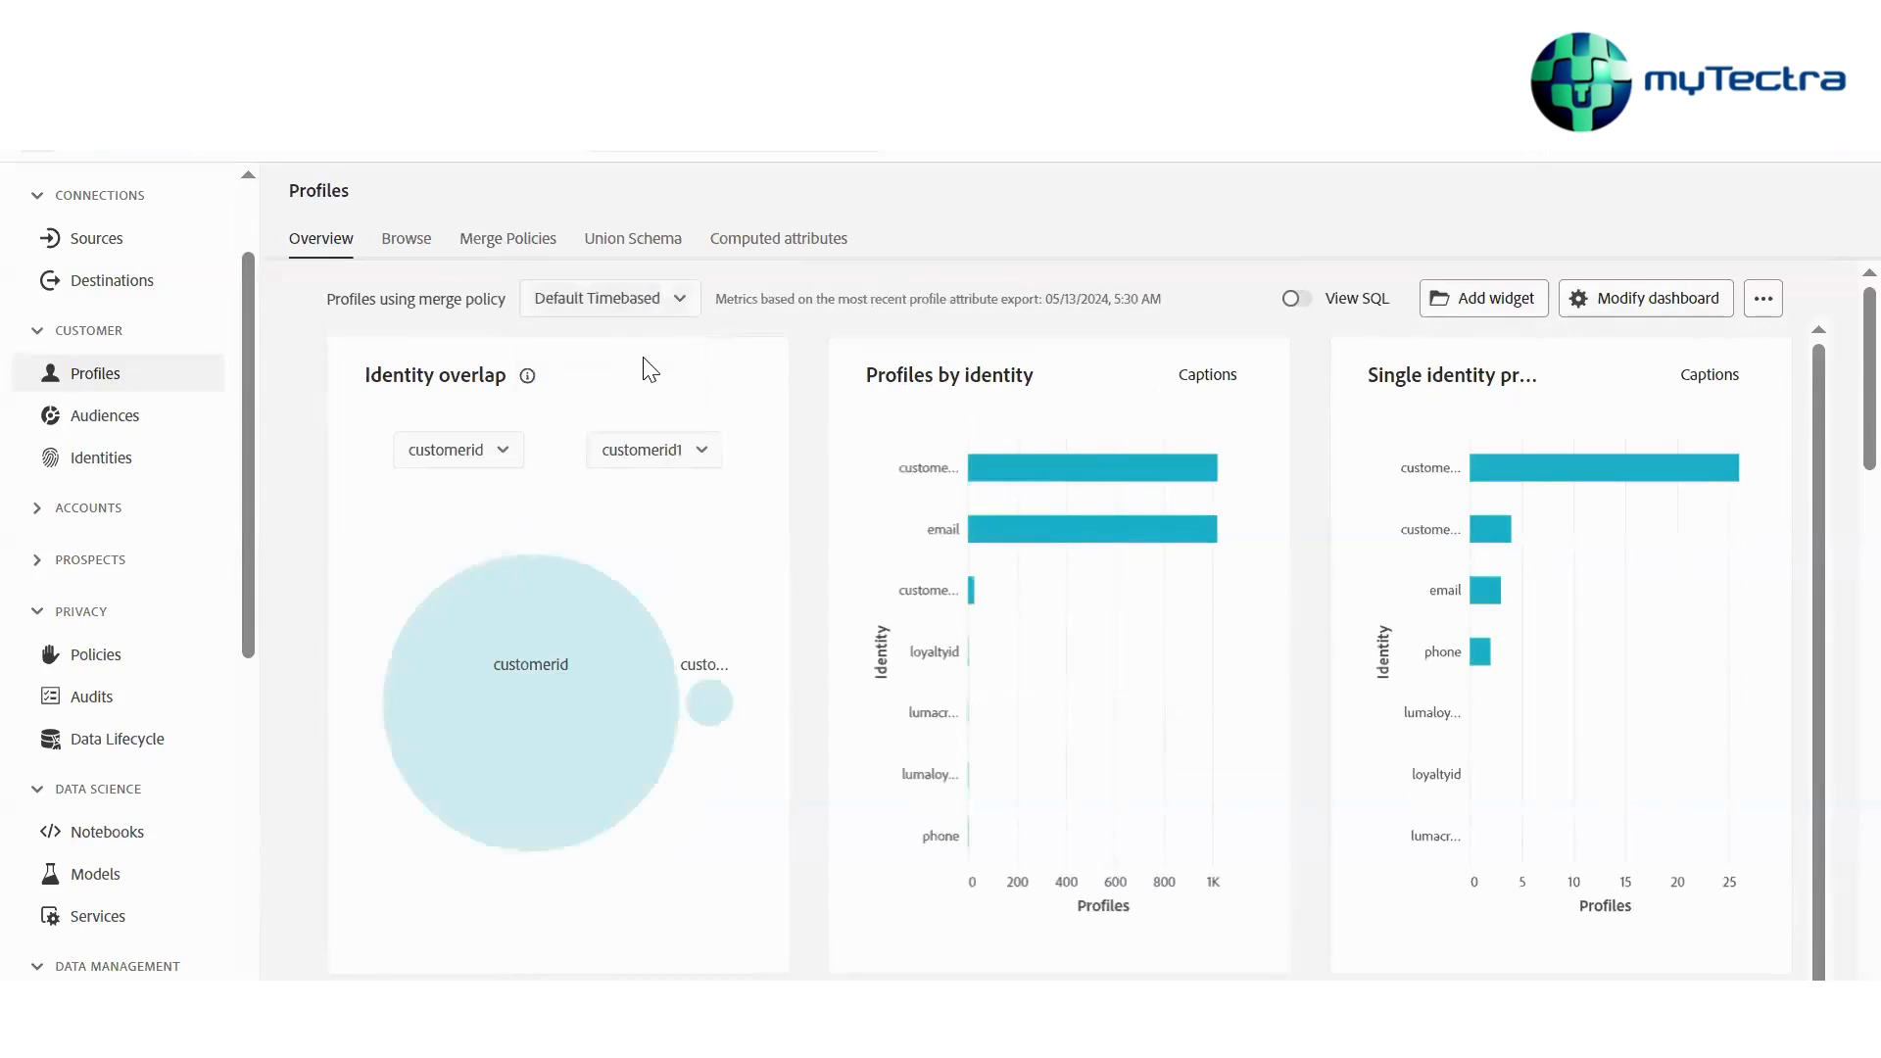
Open the profile browser and set the identity namespace to CustomerID1
{"action": "left_click", "coordinate": [419, 252]}
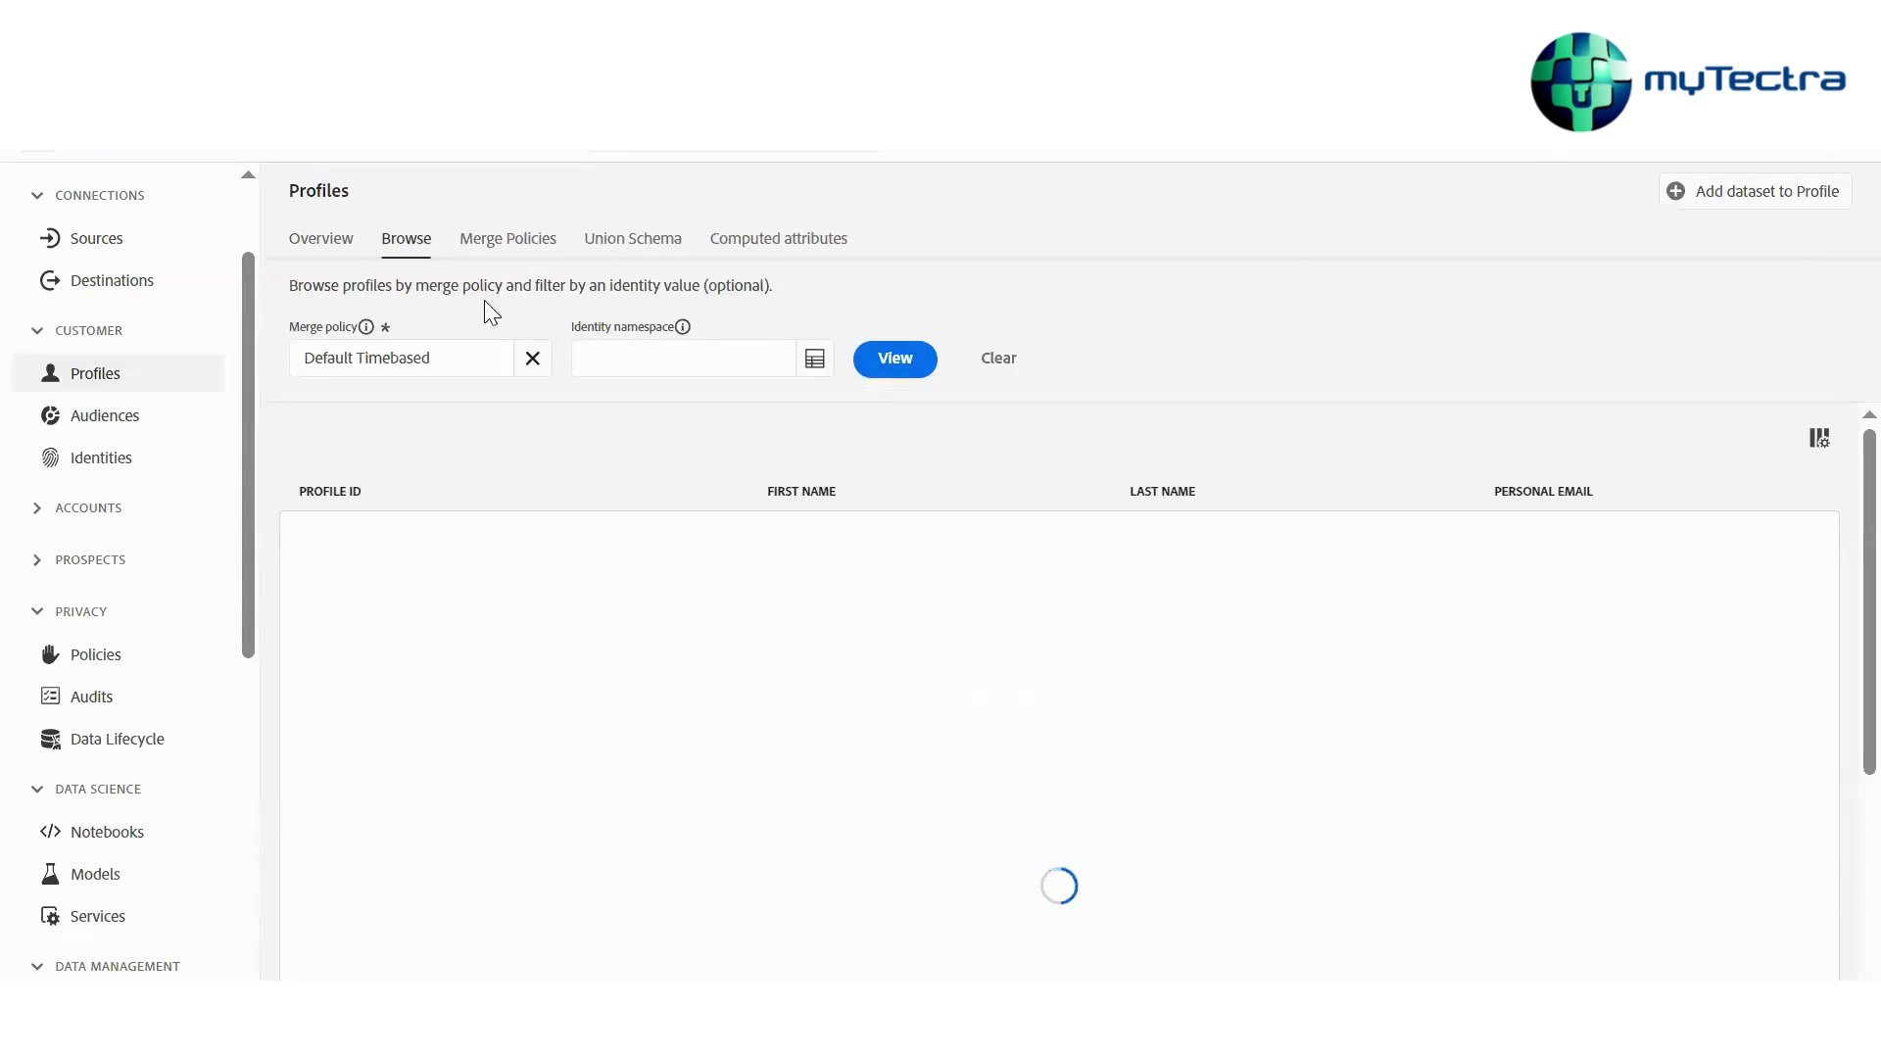
{"action": "left_click", "coordinate": [331, 245]}
{"action": "left_click", "coordinate": [403, 247]}
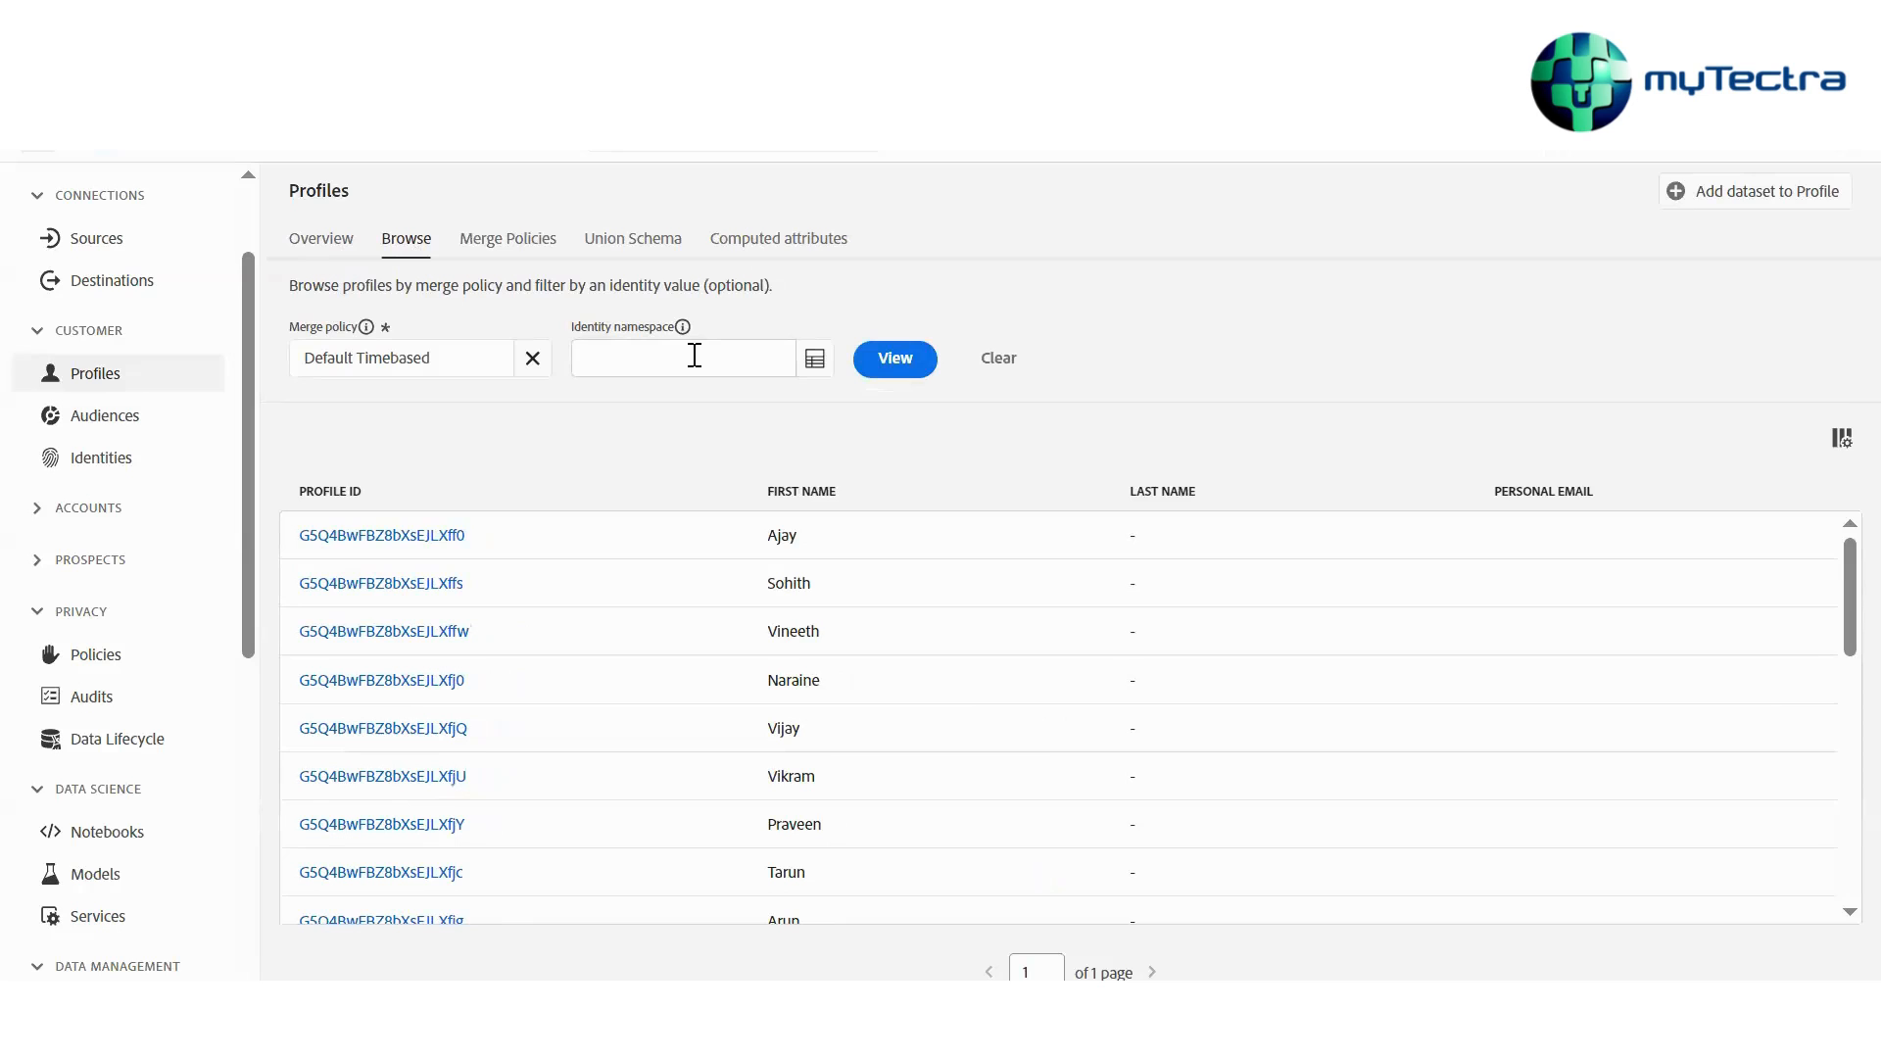
{"action": "left_click", "coordinate": [695, 355]}
{"action": "type", "text": "c"}
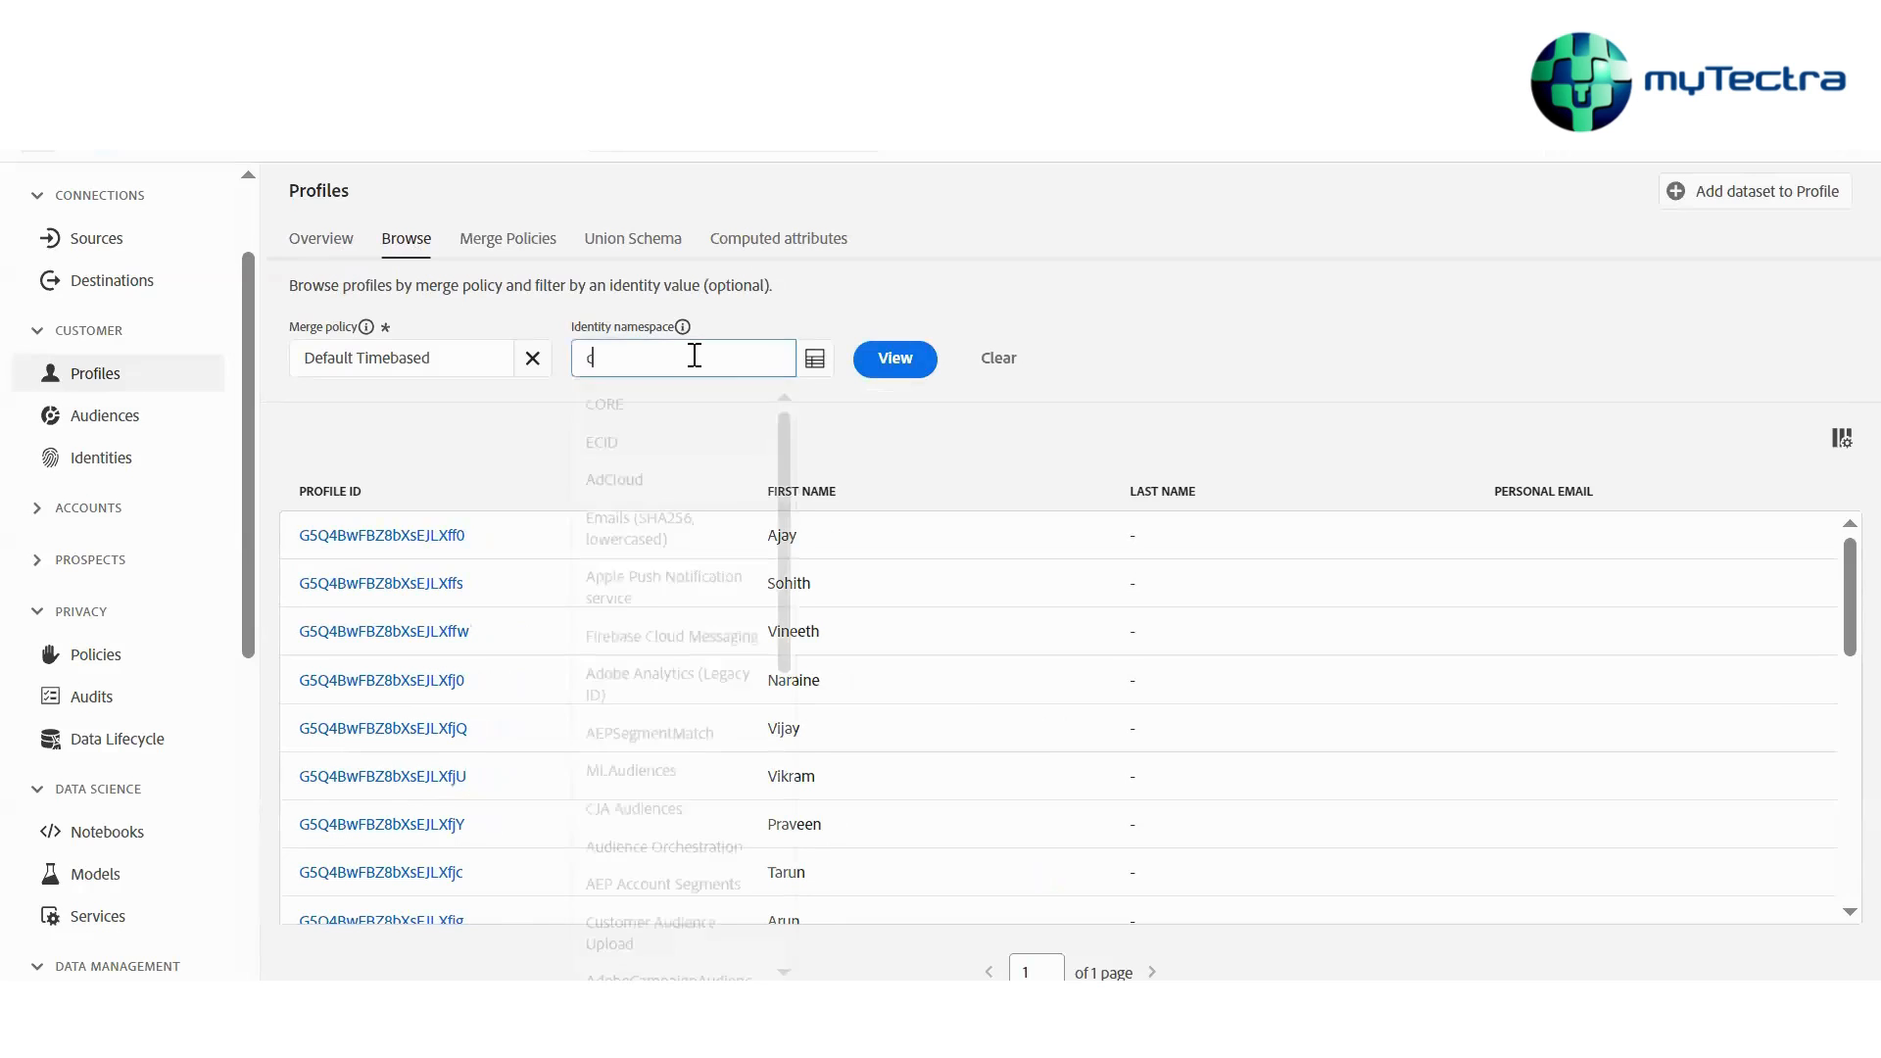
{"action": "type", "text": "us"}
{"action": "key", "text": "Down"}
{"action": "key", "text": "Down"}
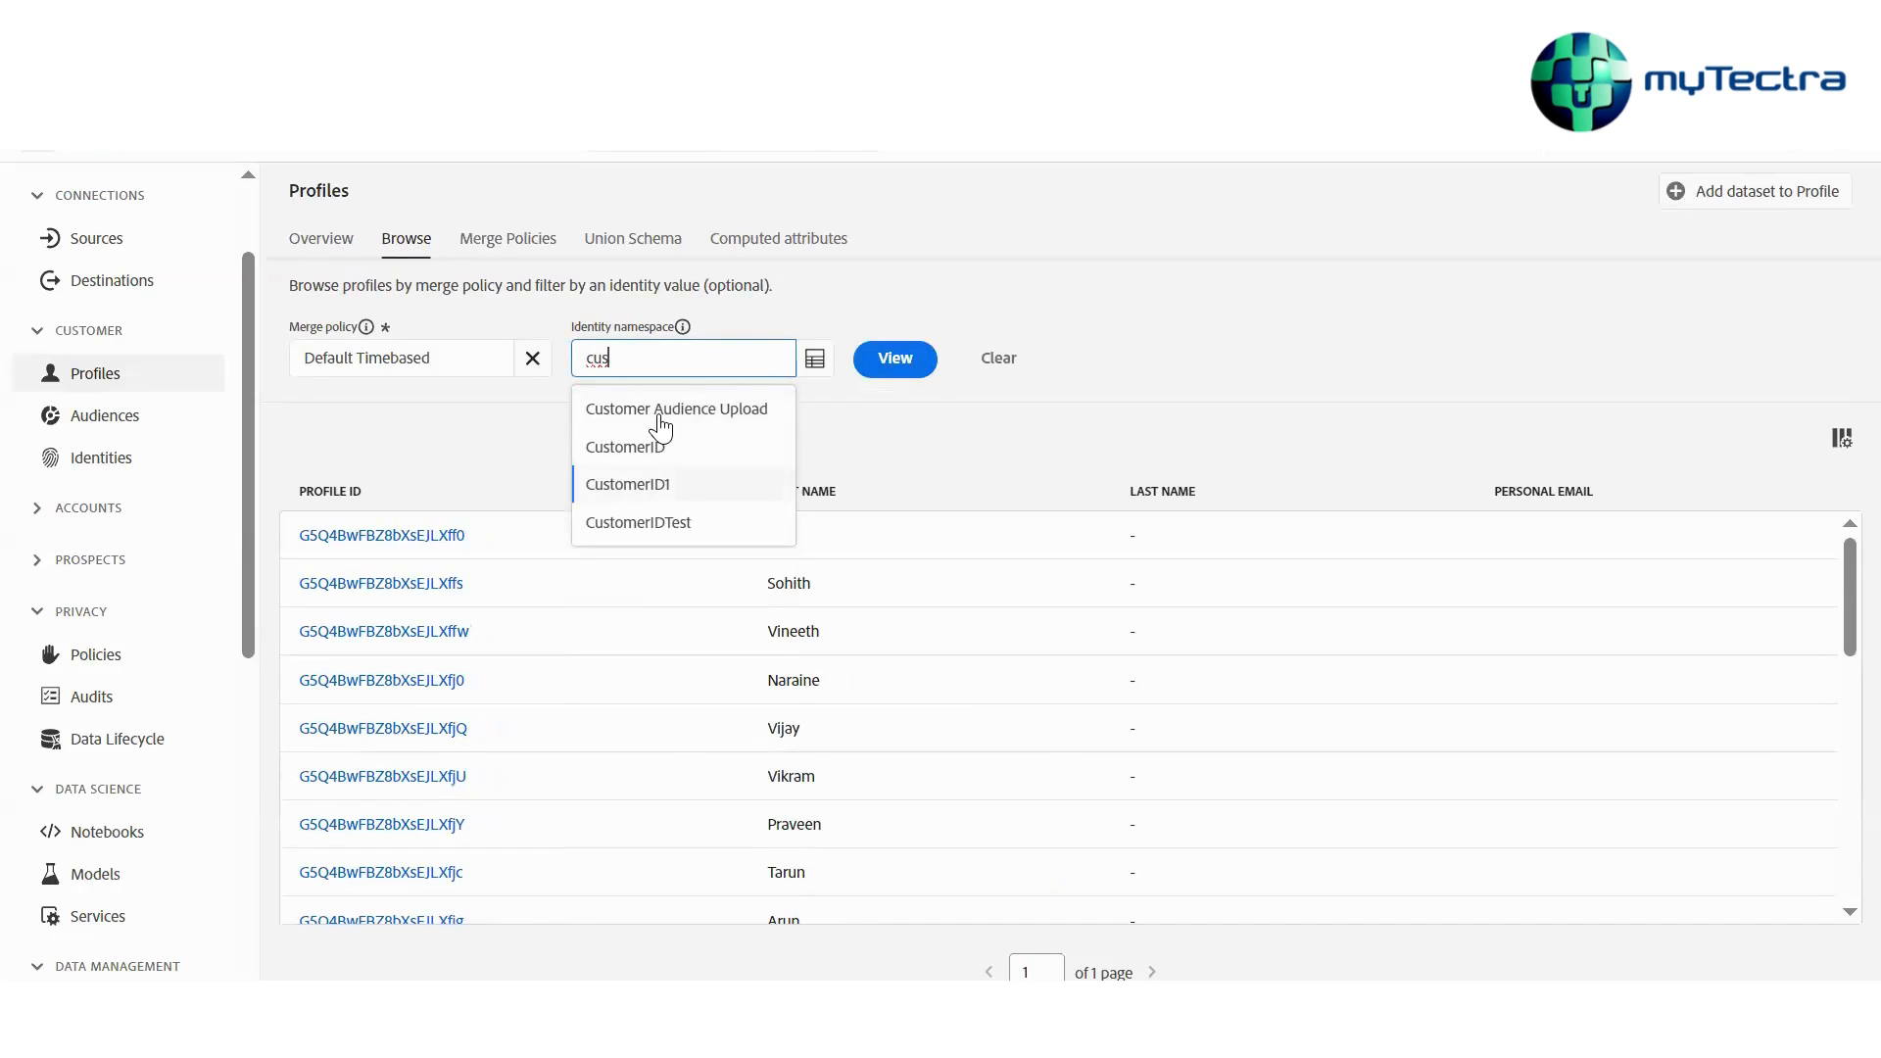
{"action": "key", "text": "Return"}
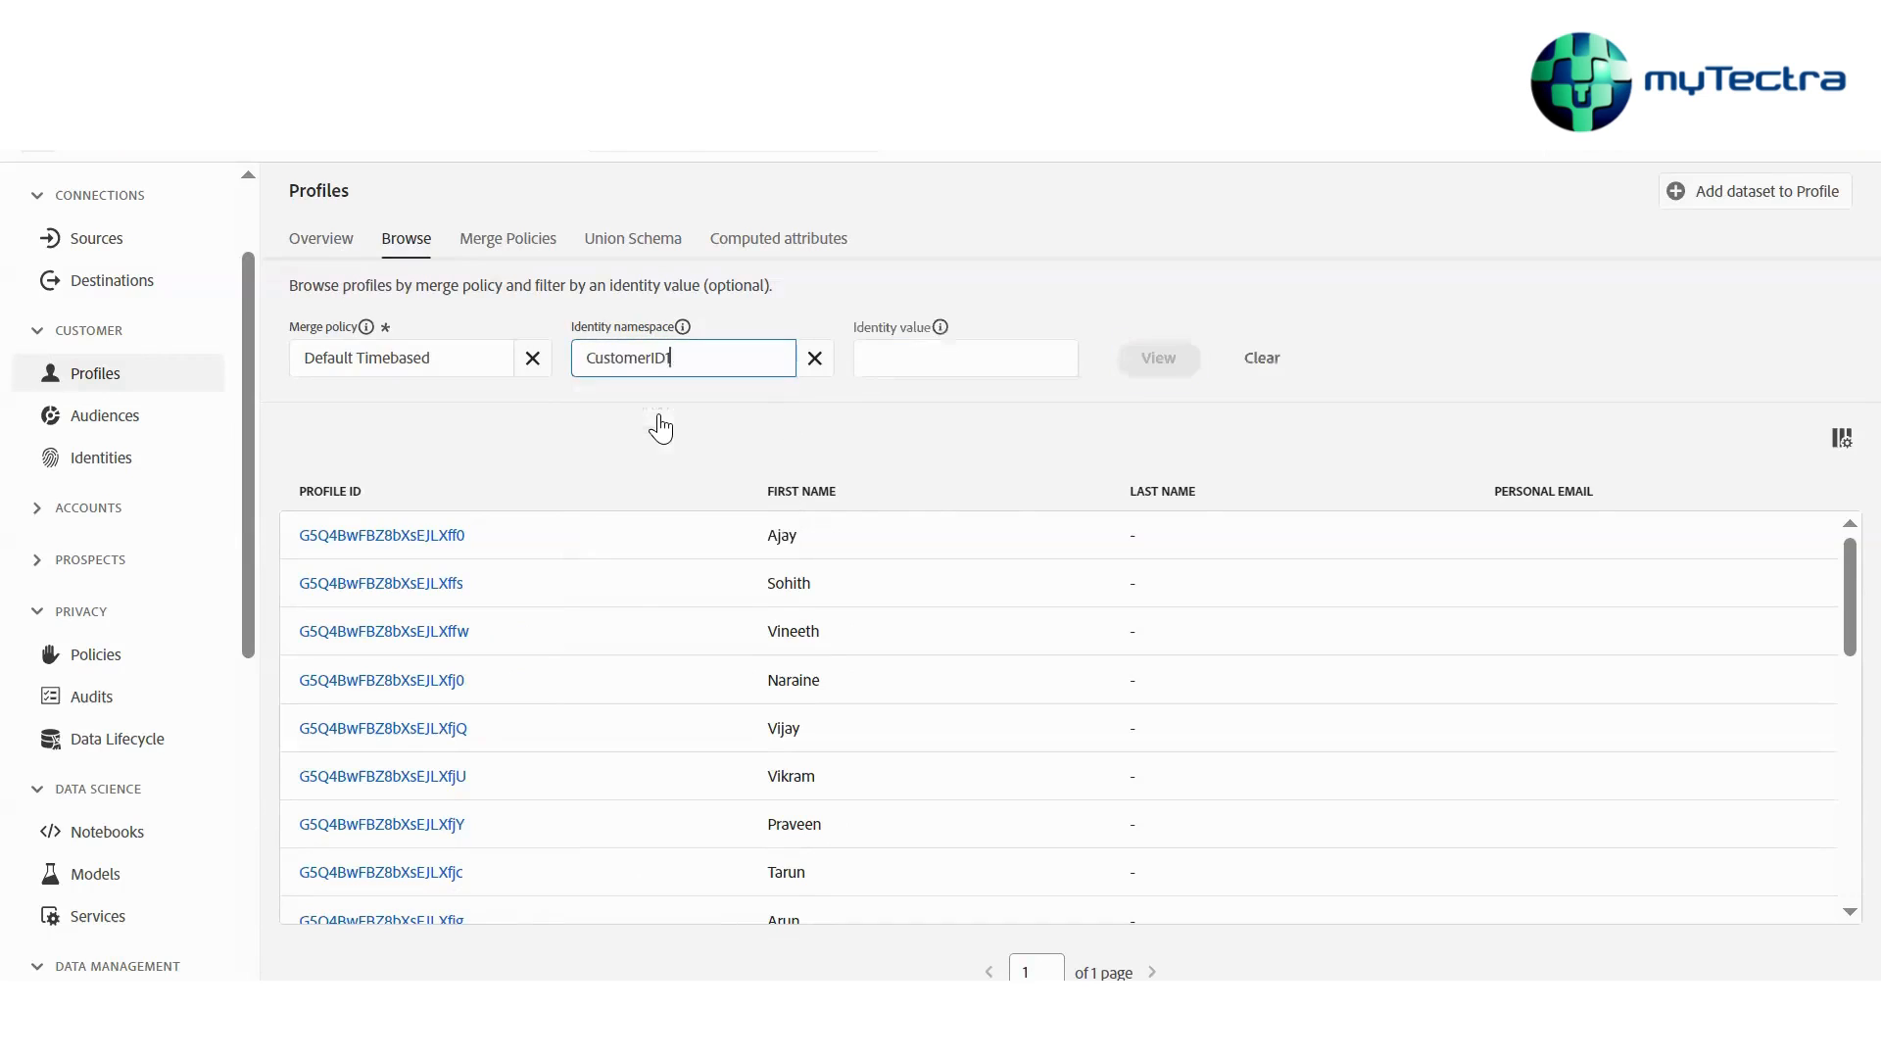
Enter the customer's ID as the identity value and view the matching profile
{"action": "left_click", "coordinate": [940, 358]}
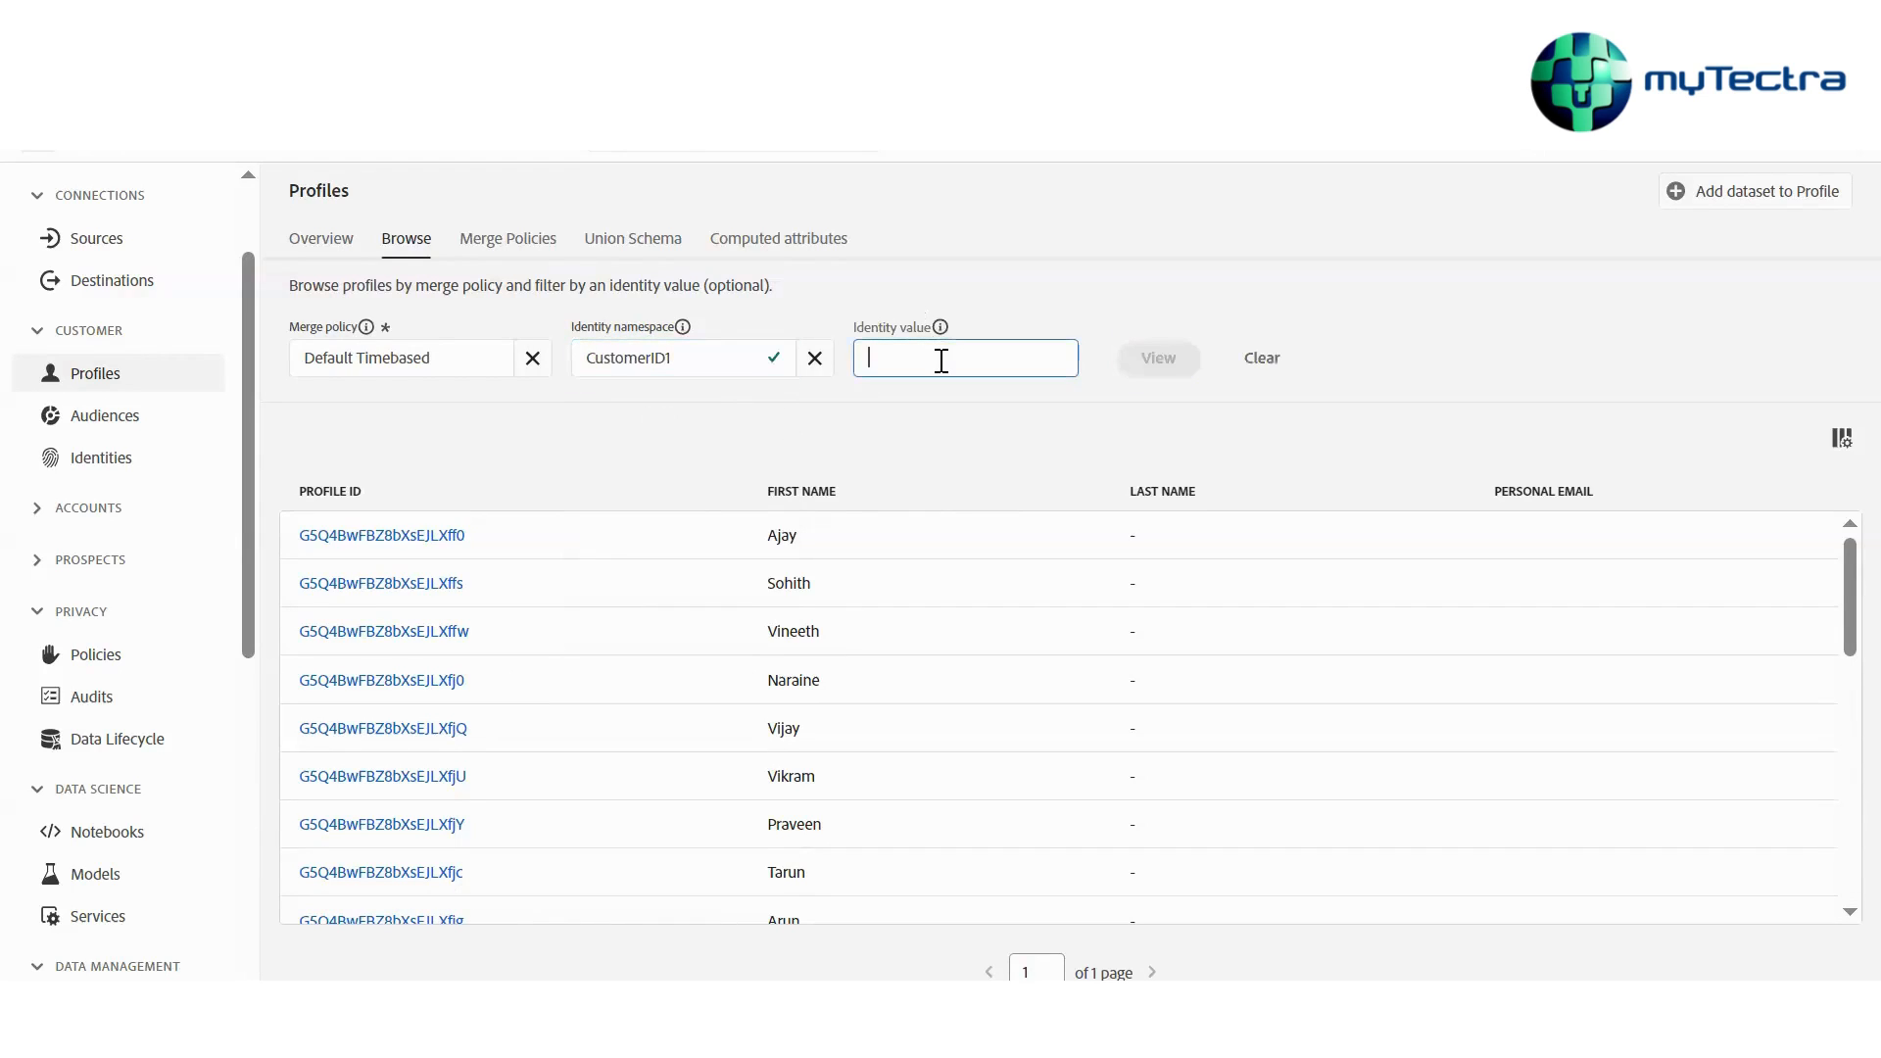
{"action": "type", "text": "17BCS"}
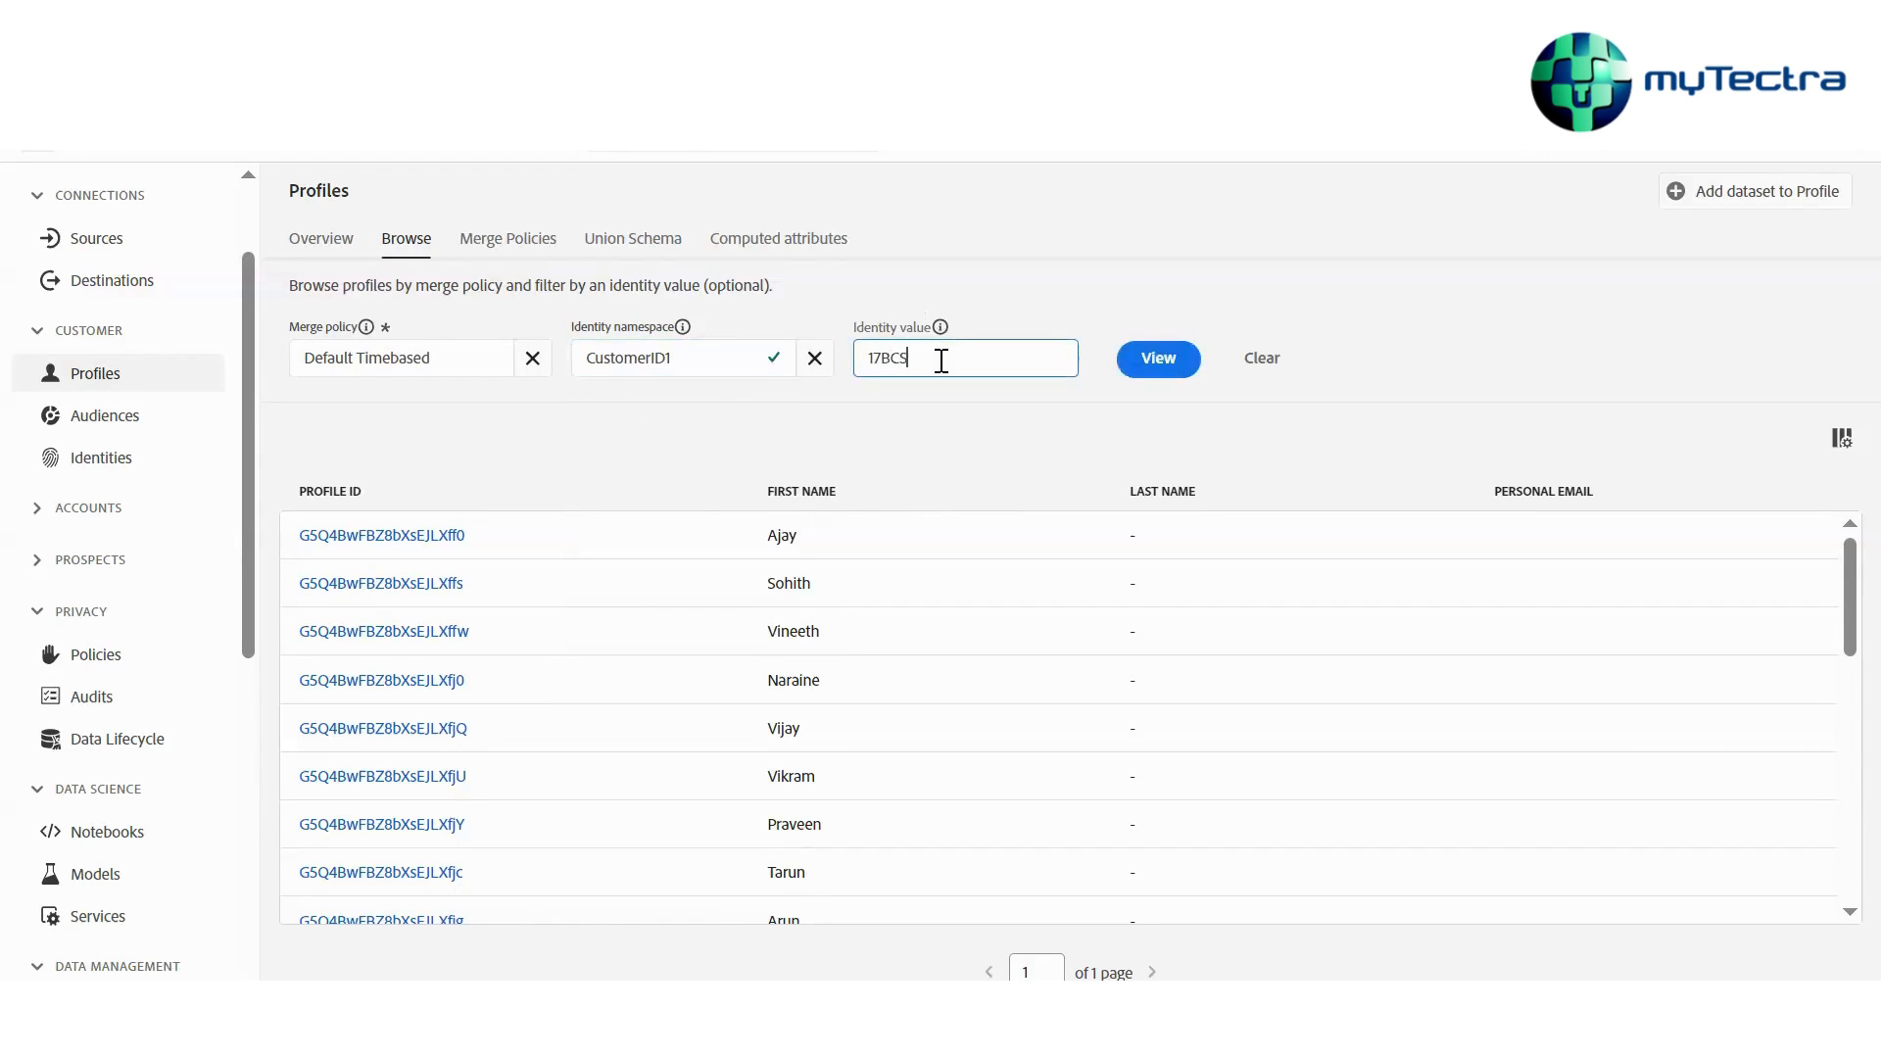
{"action": "type", "text": "1337"}
{"action": "left_click", "coordinate": [937, 423]}
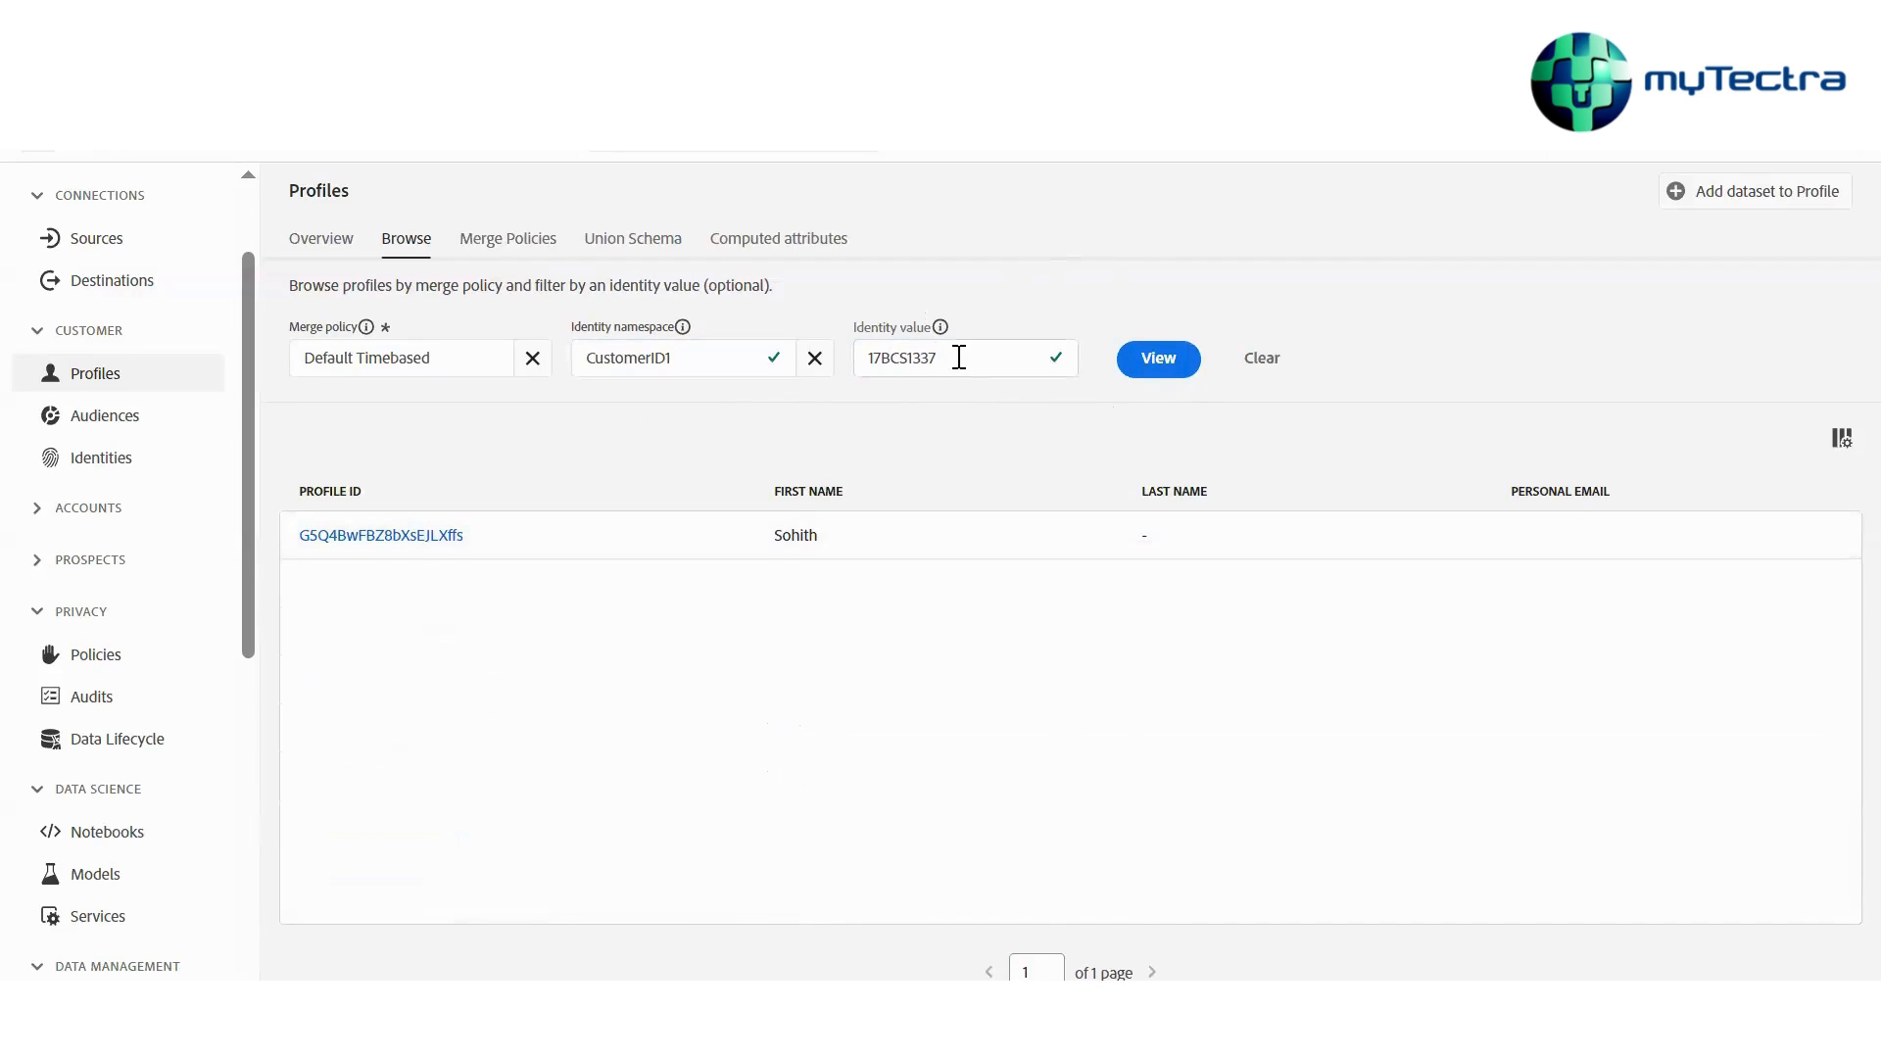
Open the found profile and examine its linked identities
{"action": "left_click", "coordinate": [381, 536]}
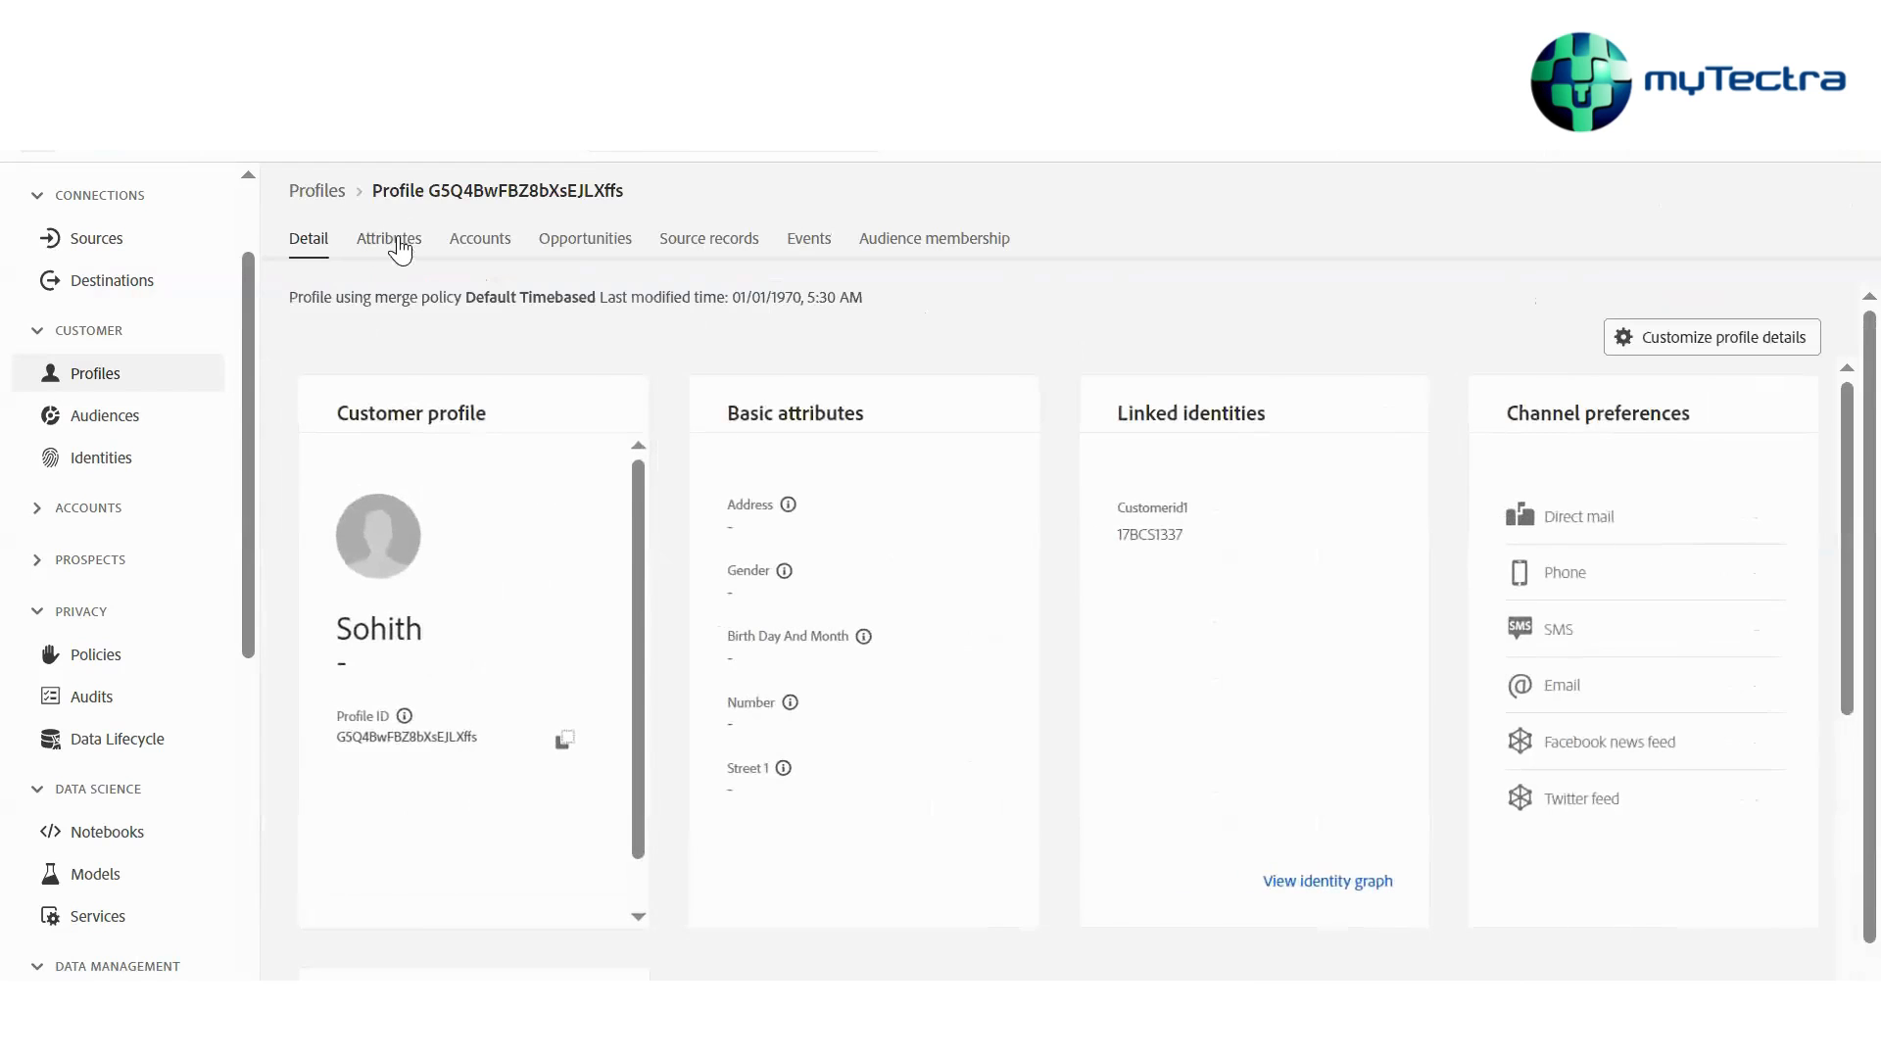
{"action": "scroll", "coordinate": [356, 607], "scroll_direction": "down", "scroll_amount": 1}
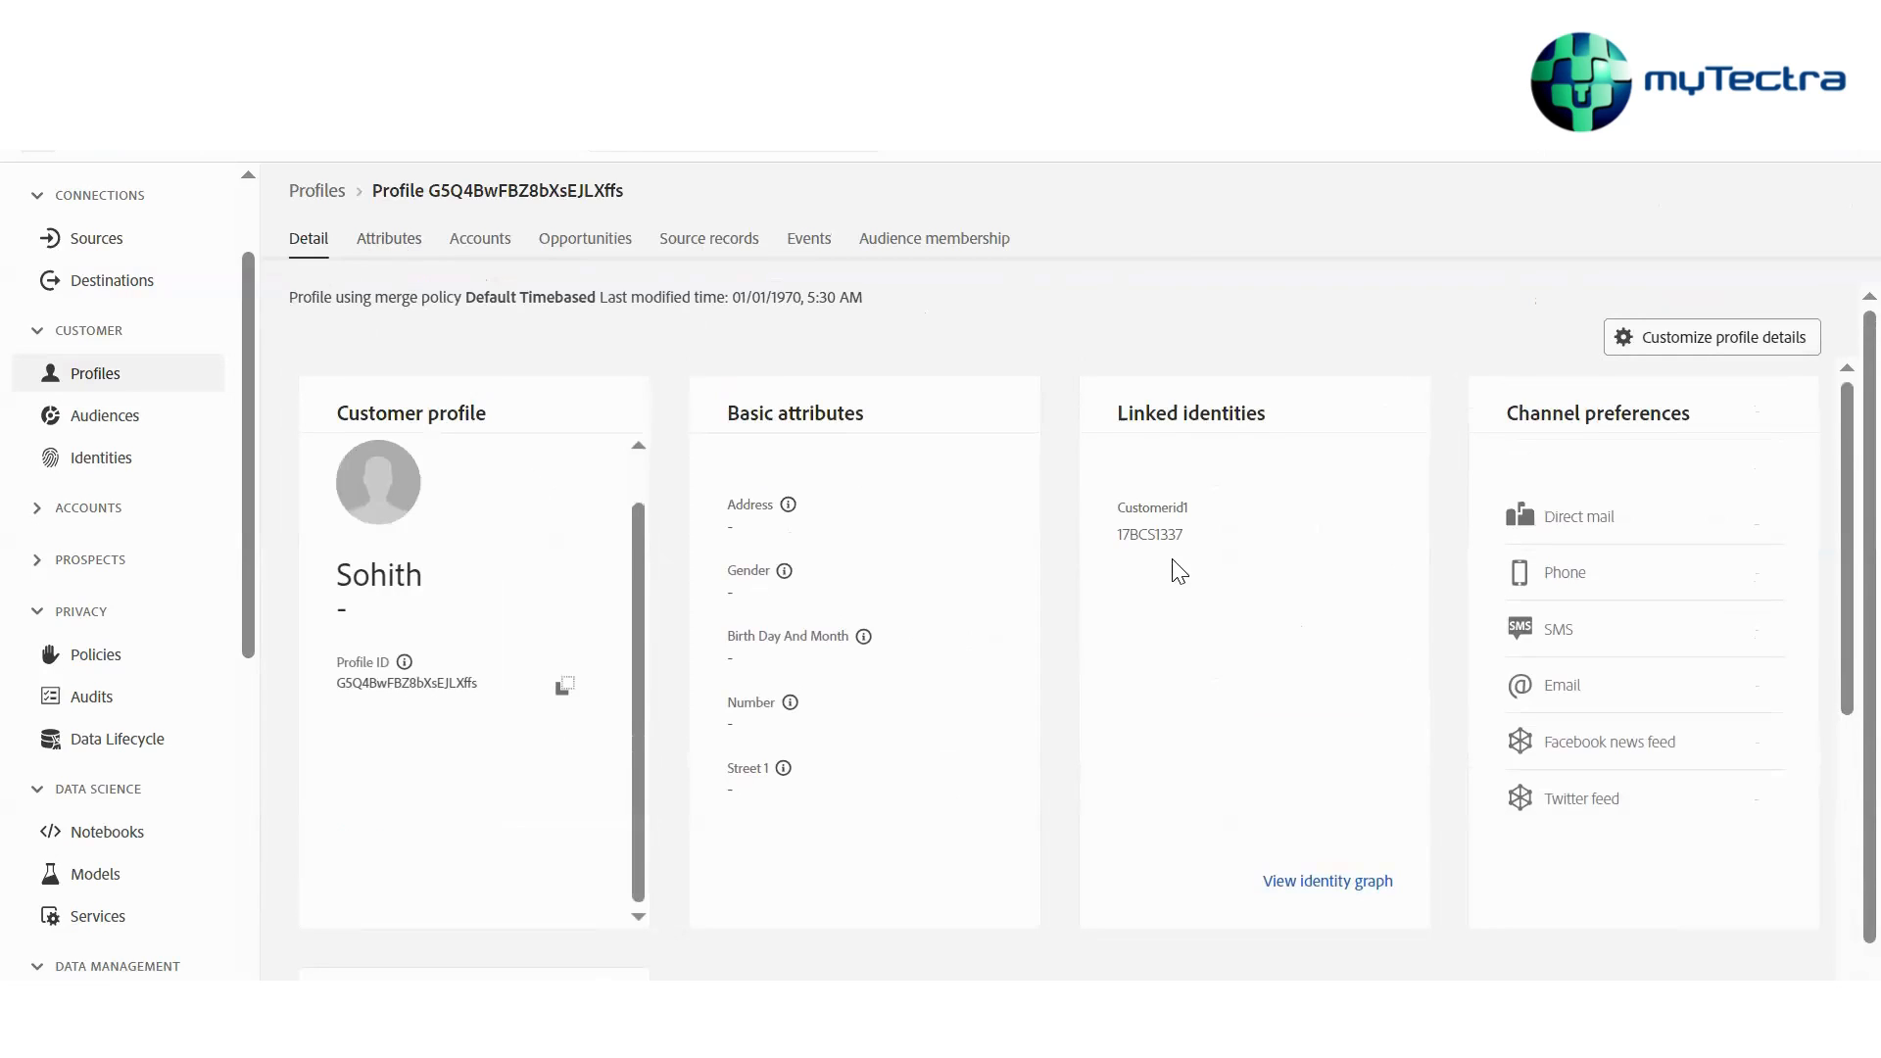
{"action": "left_click_drag", "start_coordinate": [1117, 508], "coordinate": [1183, 536]}
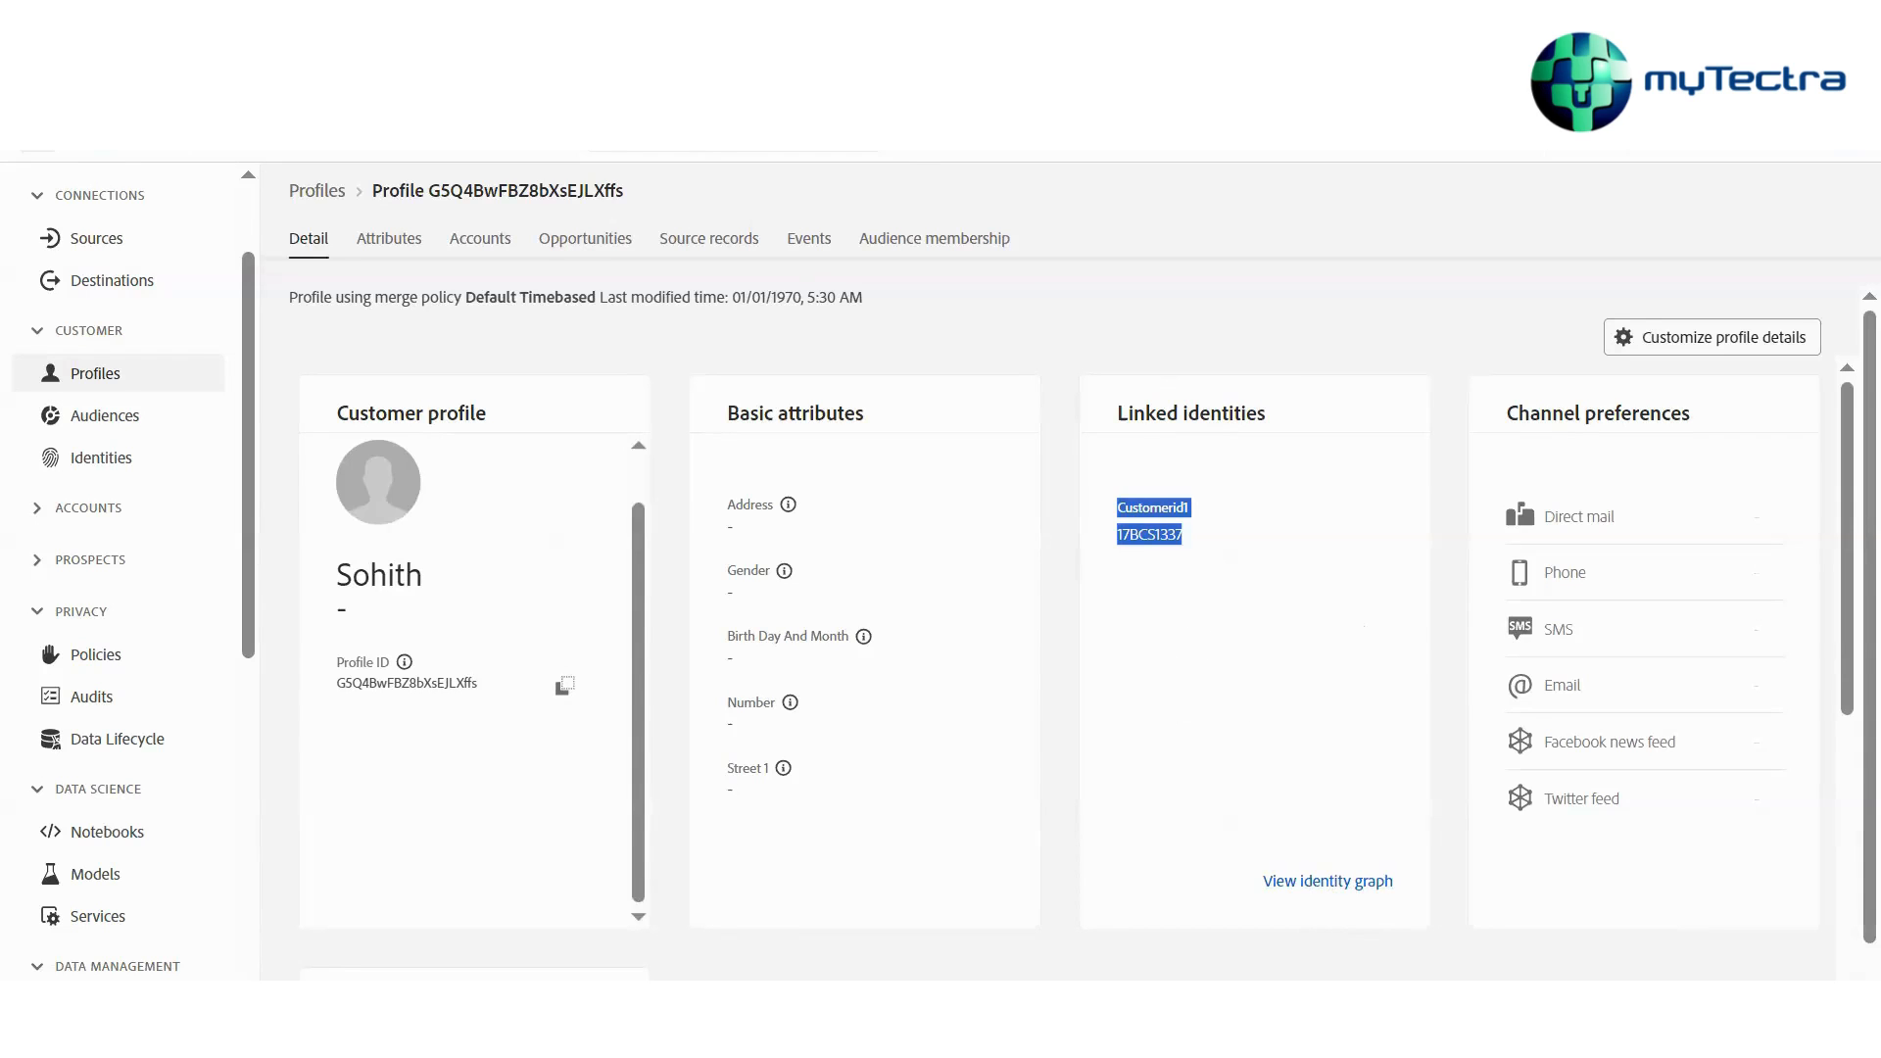
{"action": "key", "text": "ctrl+Tab"}
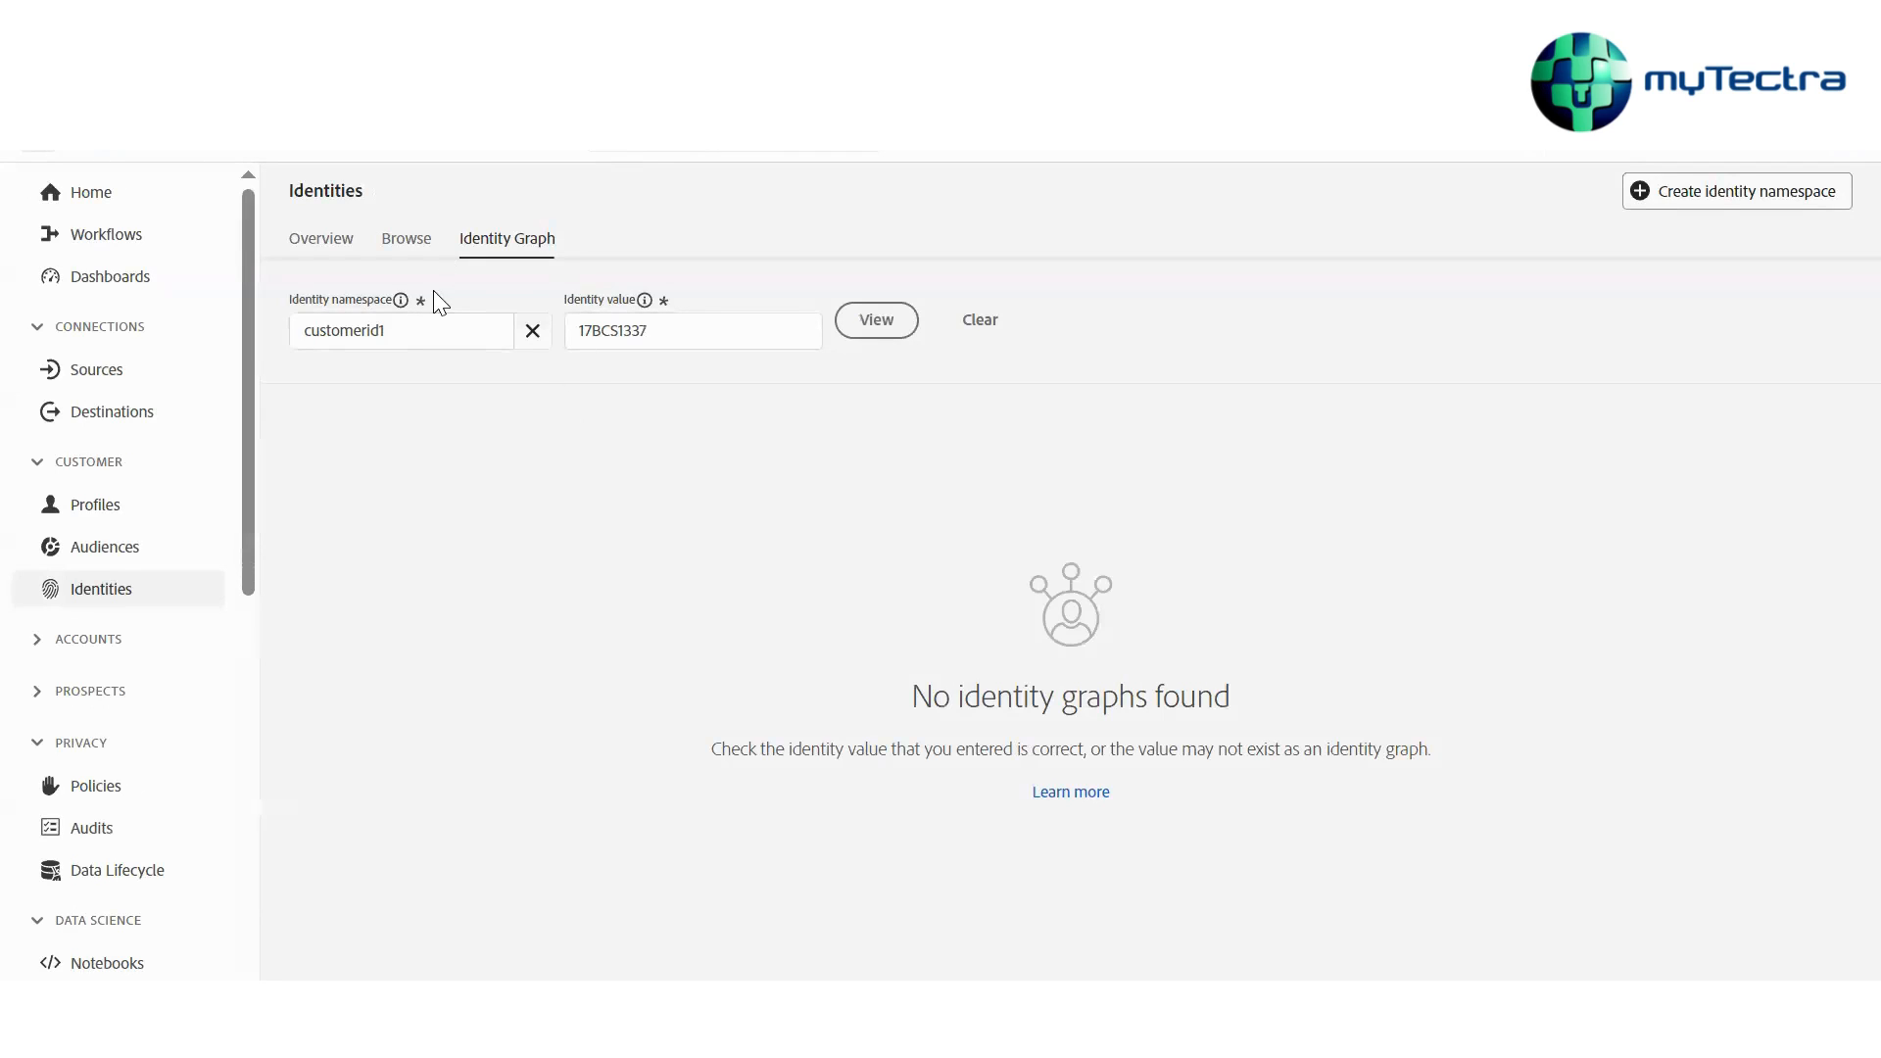
{"action": "key", "text": "ctrl+shift+Tab"}
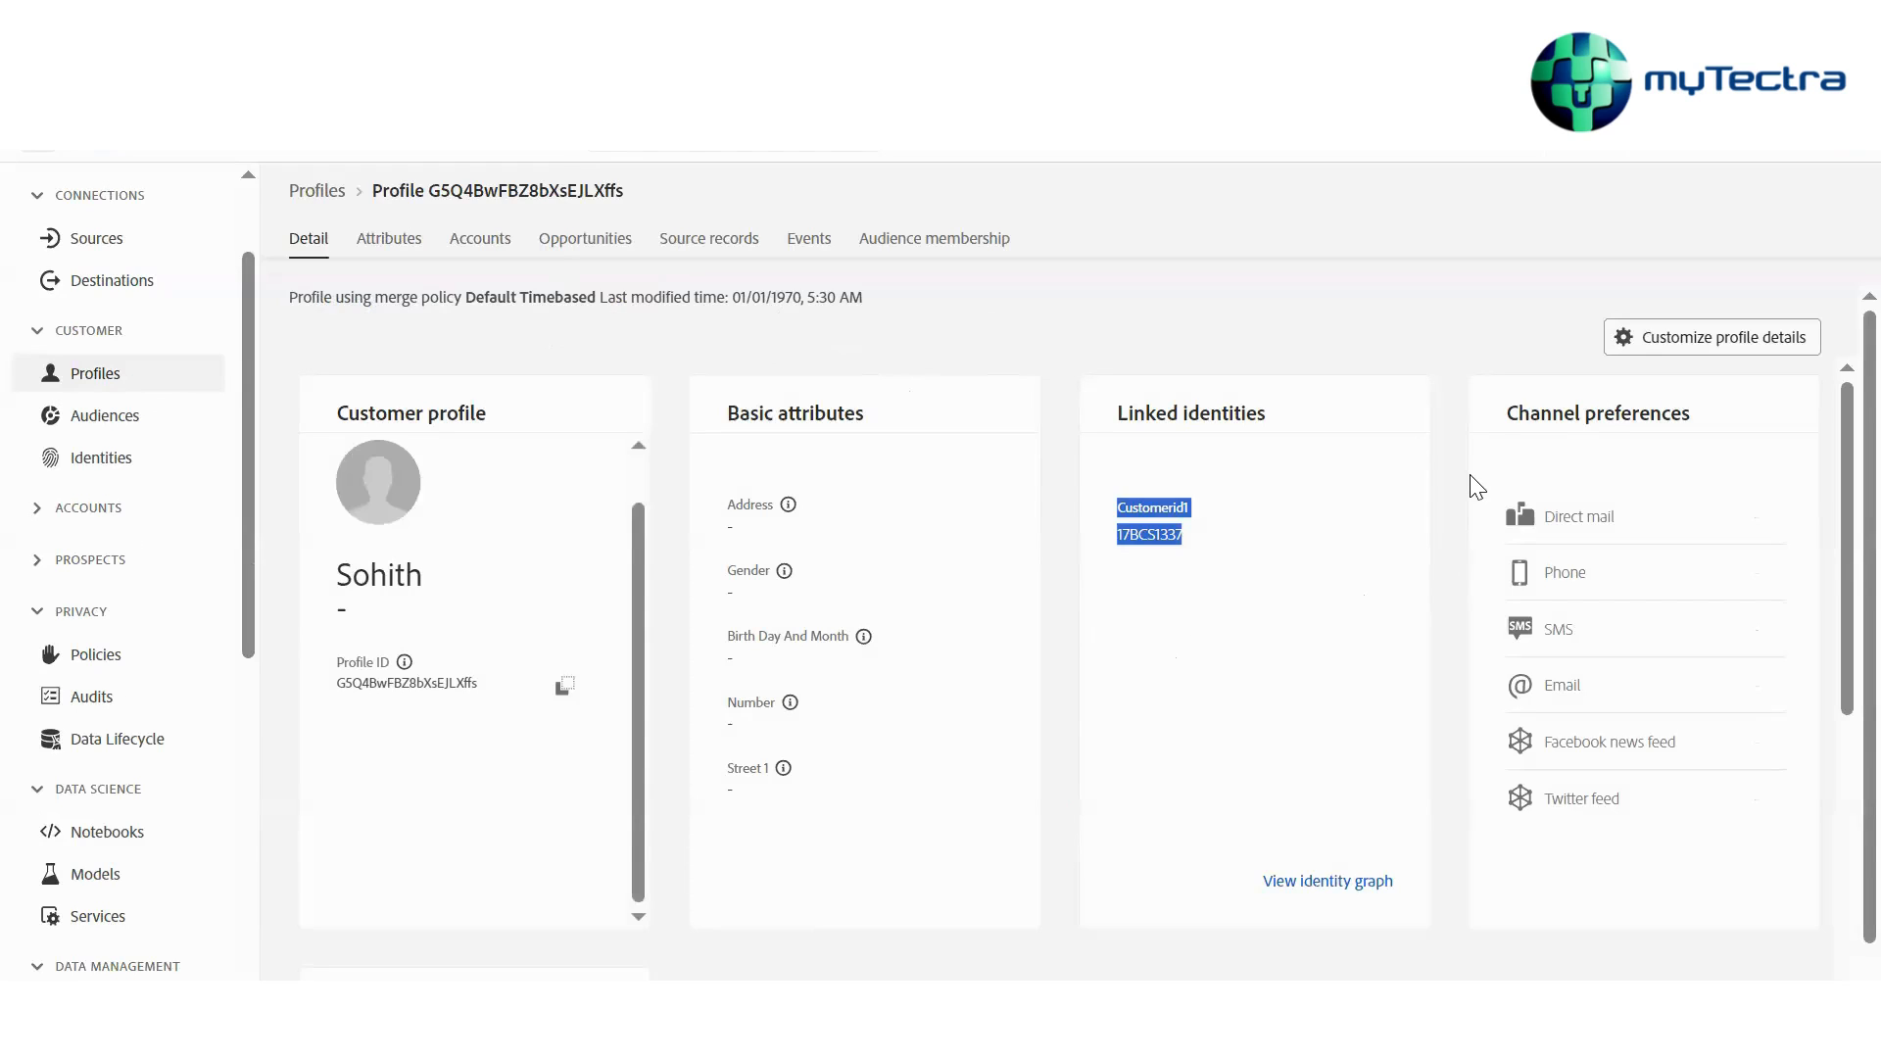
Review the profile's attributes such as tier and first name
{"action": "left_click", "coordinate": [412, 250]}
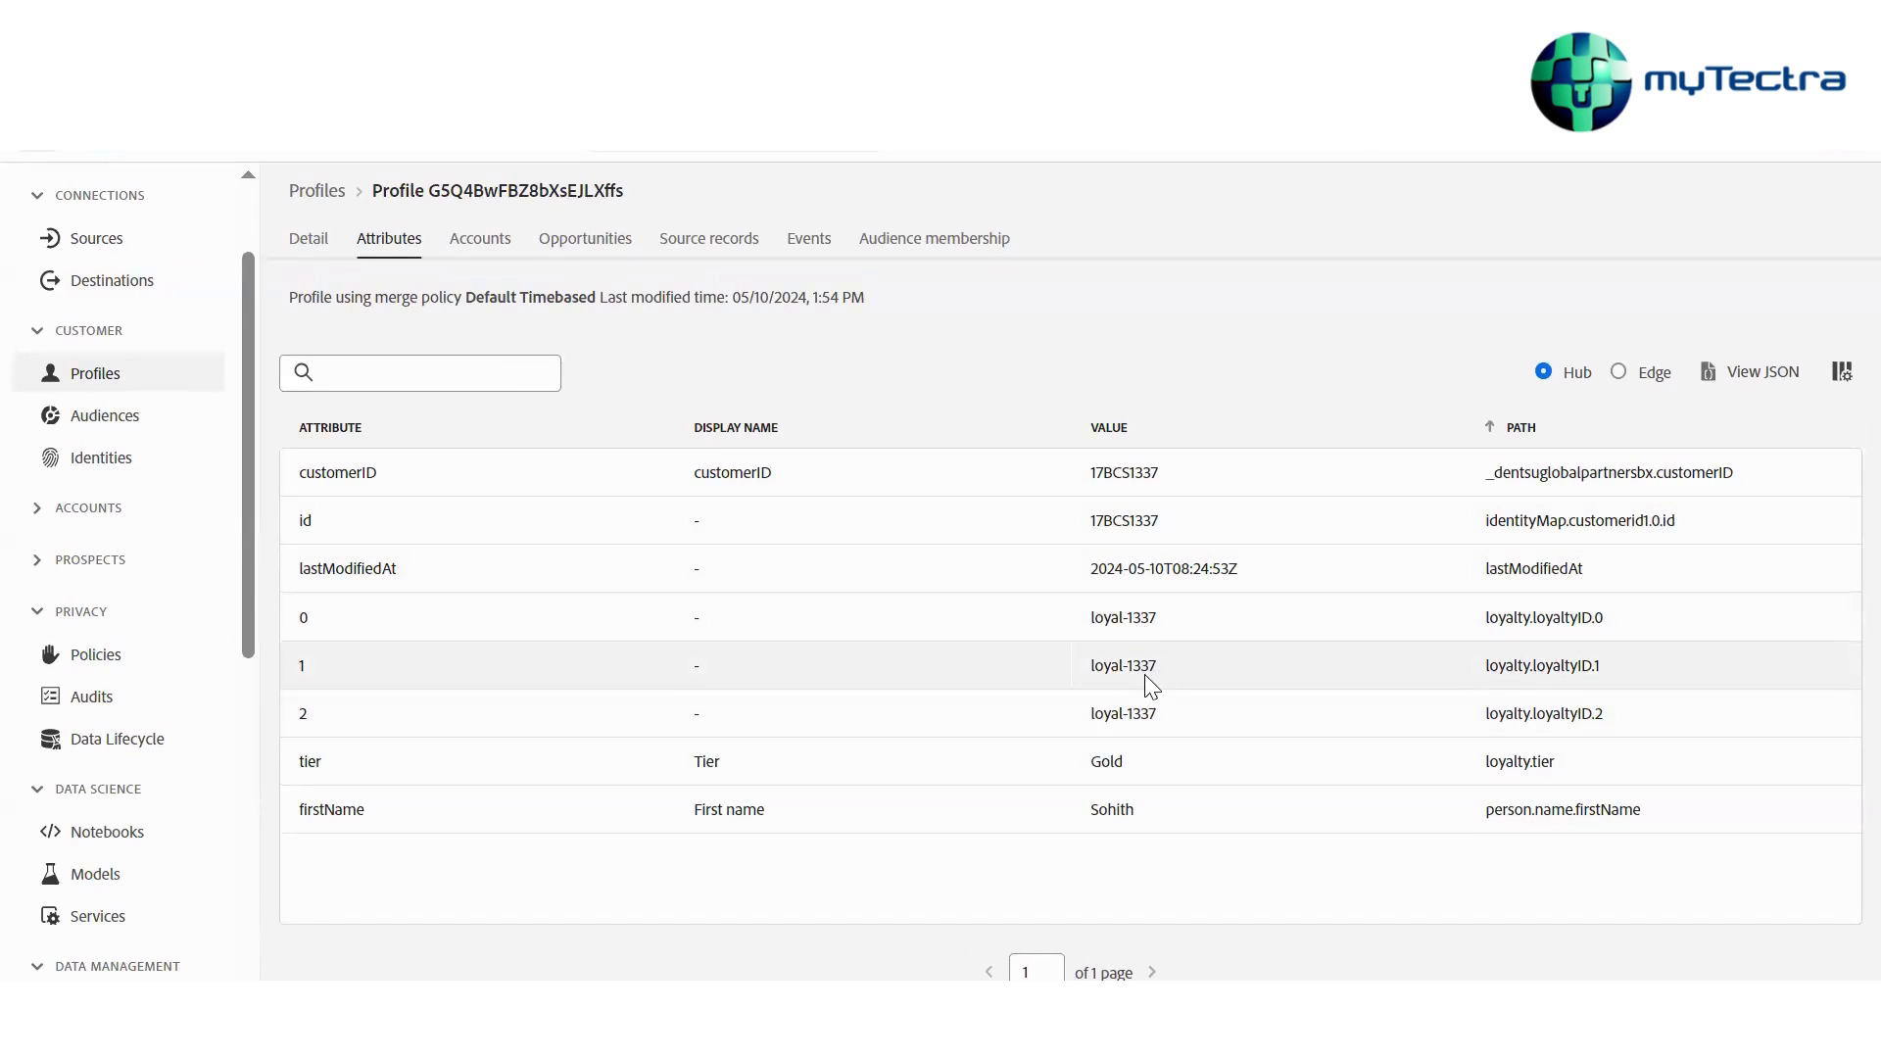
{"action": "left_click", "coordinate": [1140, 760]}
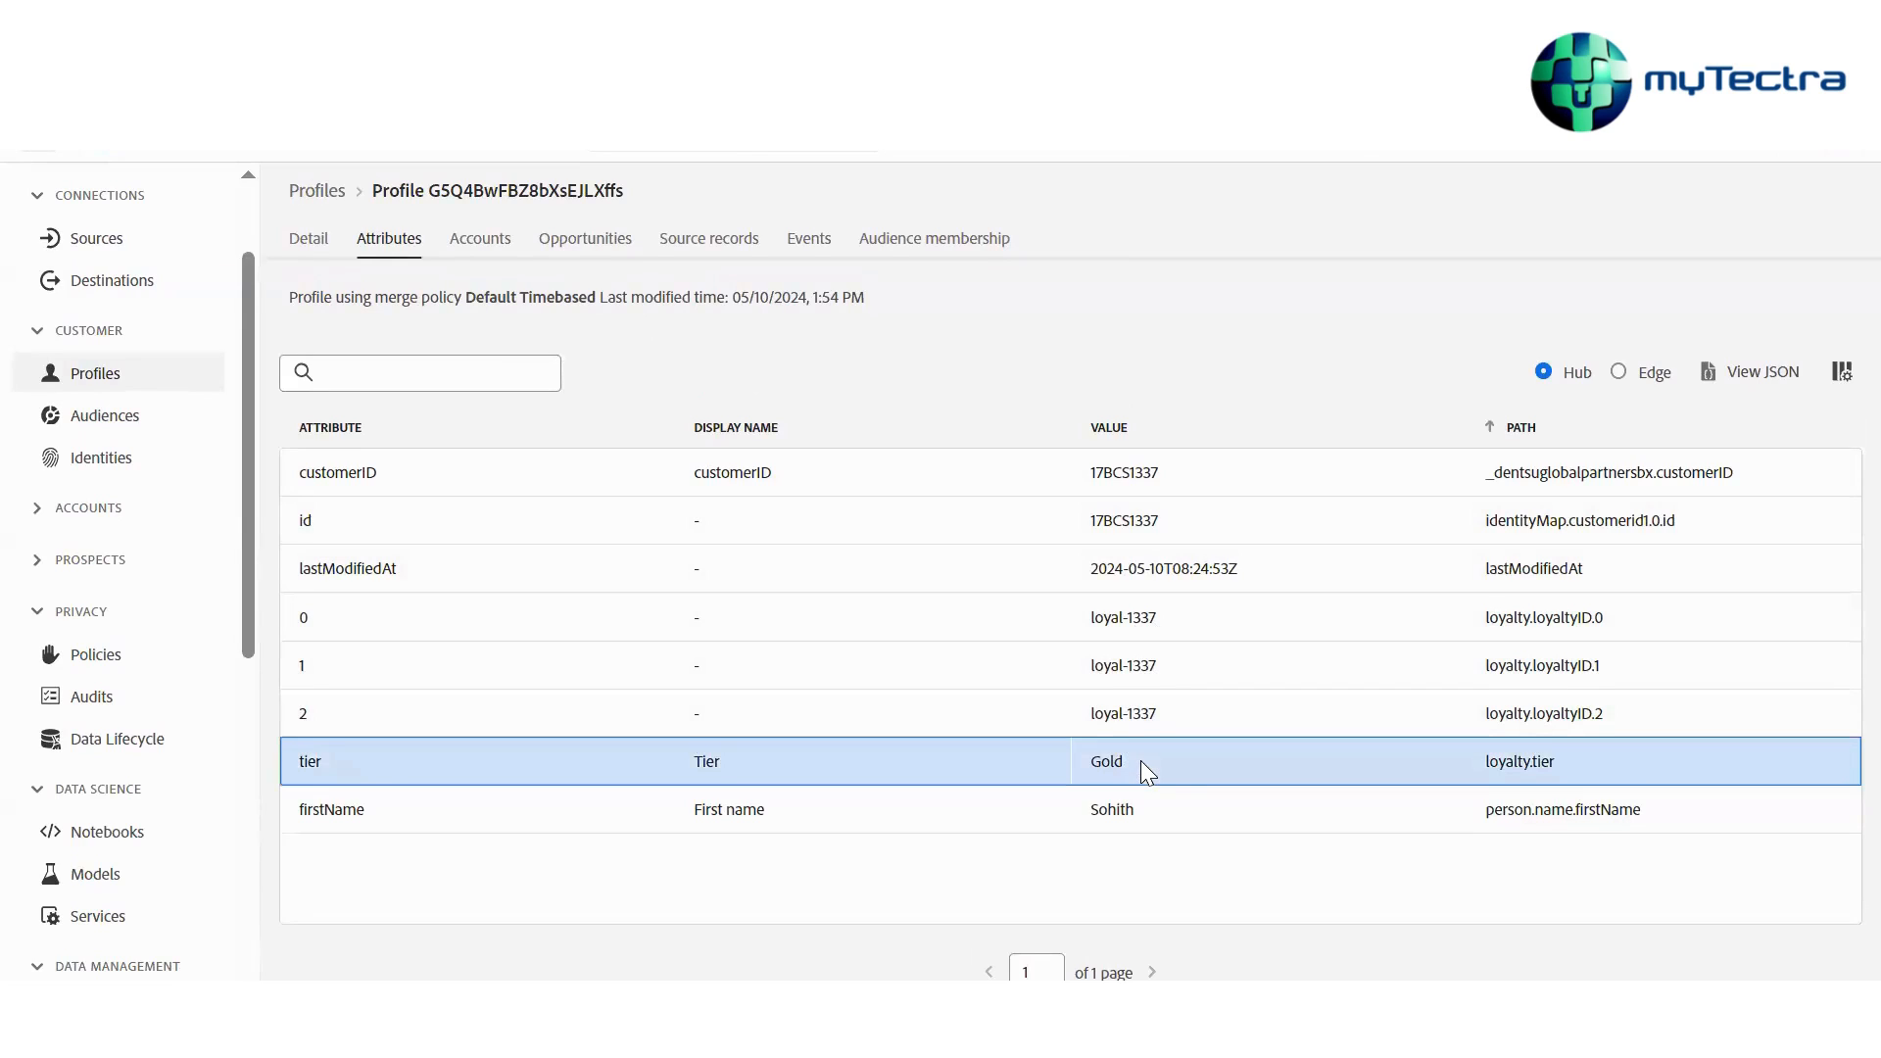
{"action": "left_click", "coordinate": [1166, 809]}
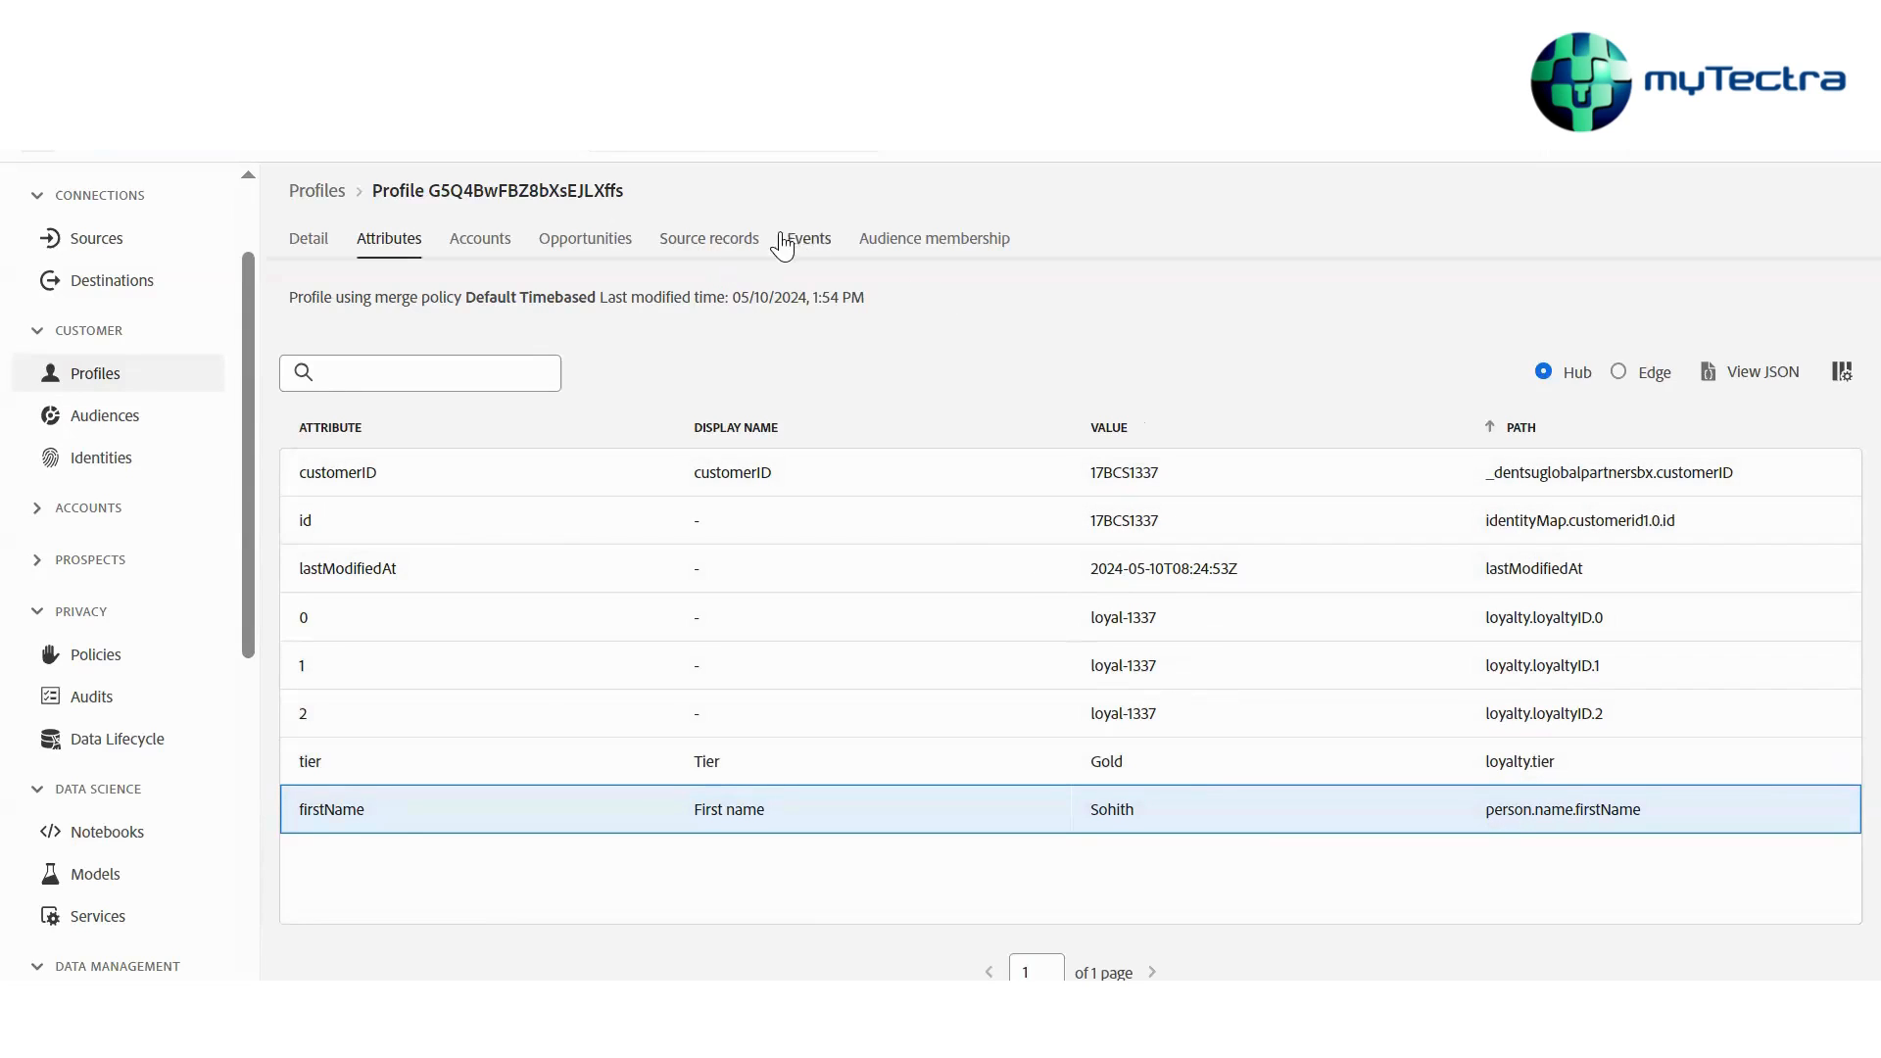
Review the profile's experience events and their attribute values
{"action": "left_click", "coordinate": [817, 259]}
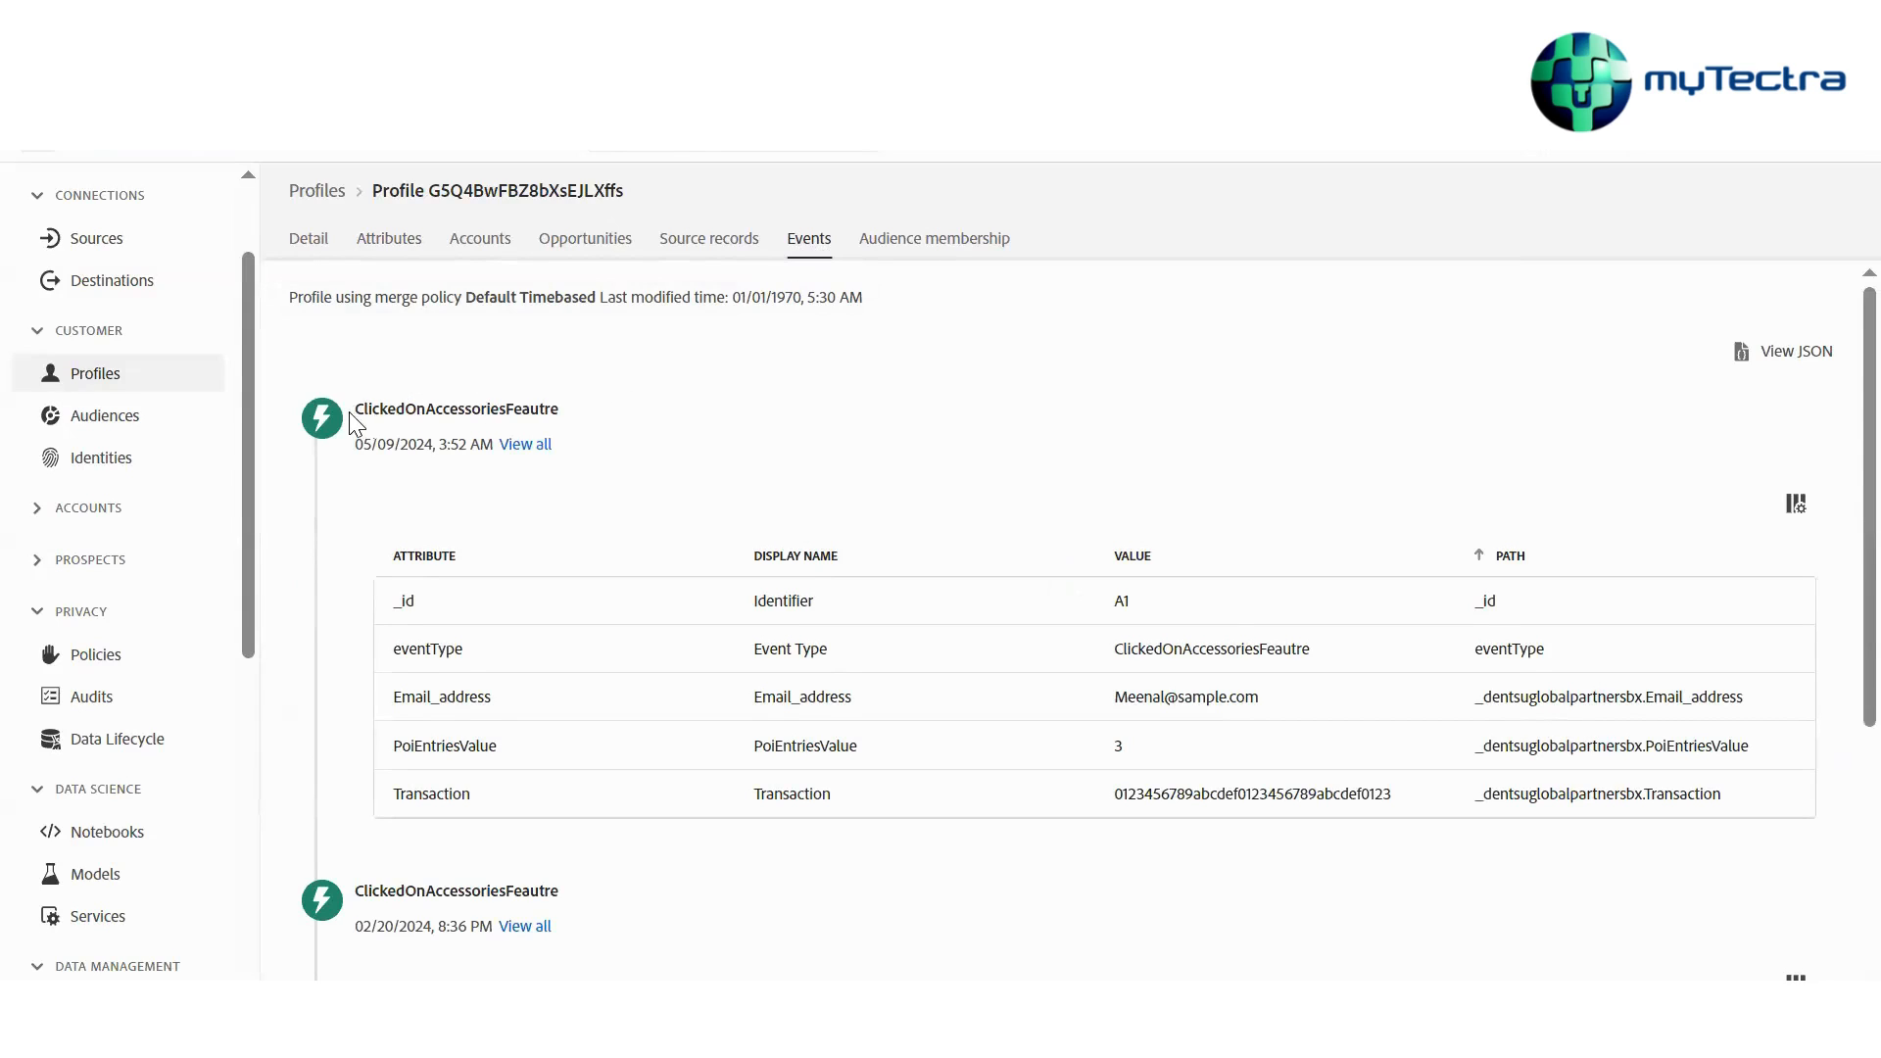
{"action": "left_click_drag", "start_coordinate": [351, 412], "coordinate": [599, 419]}
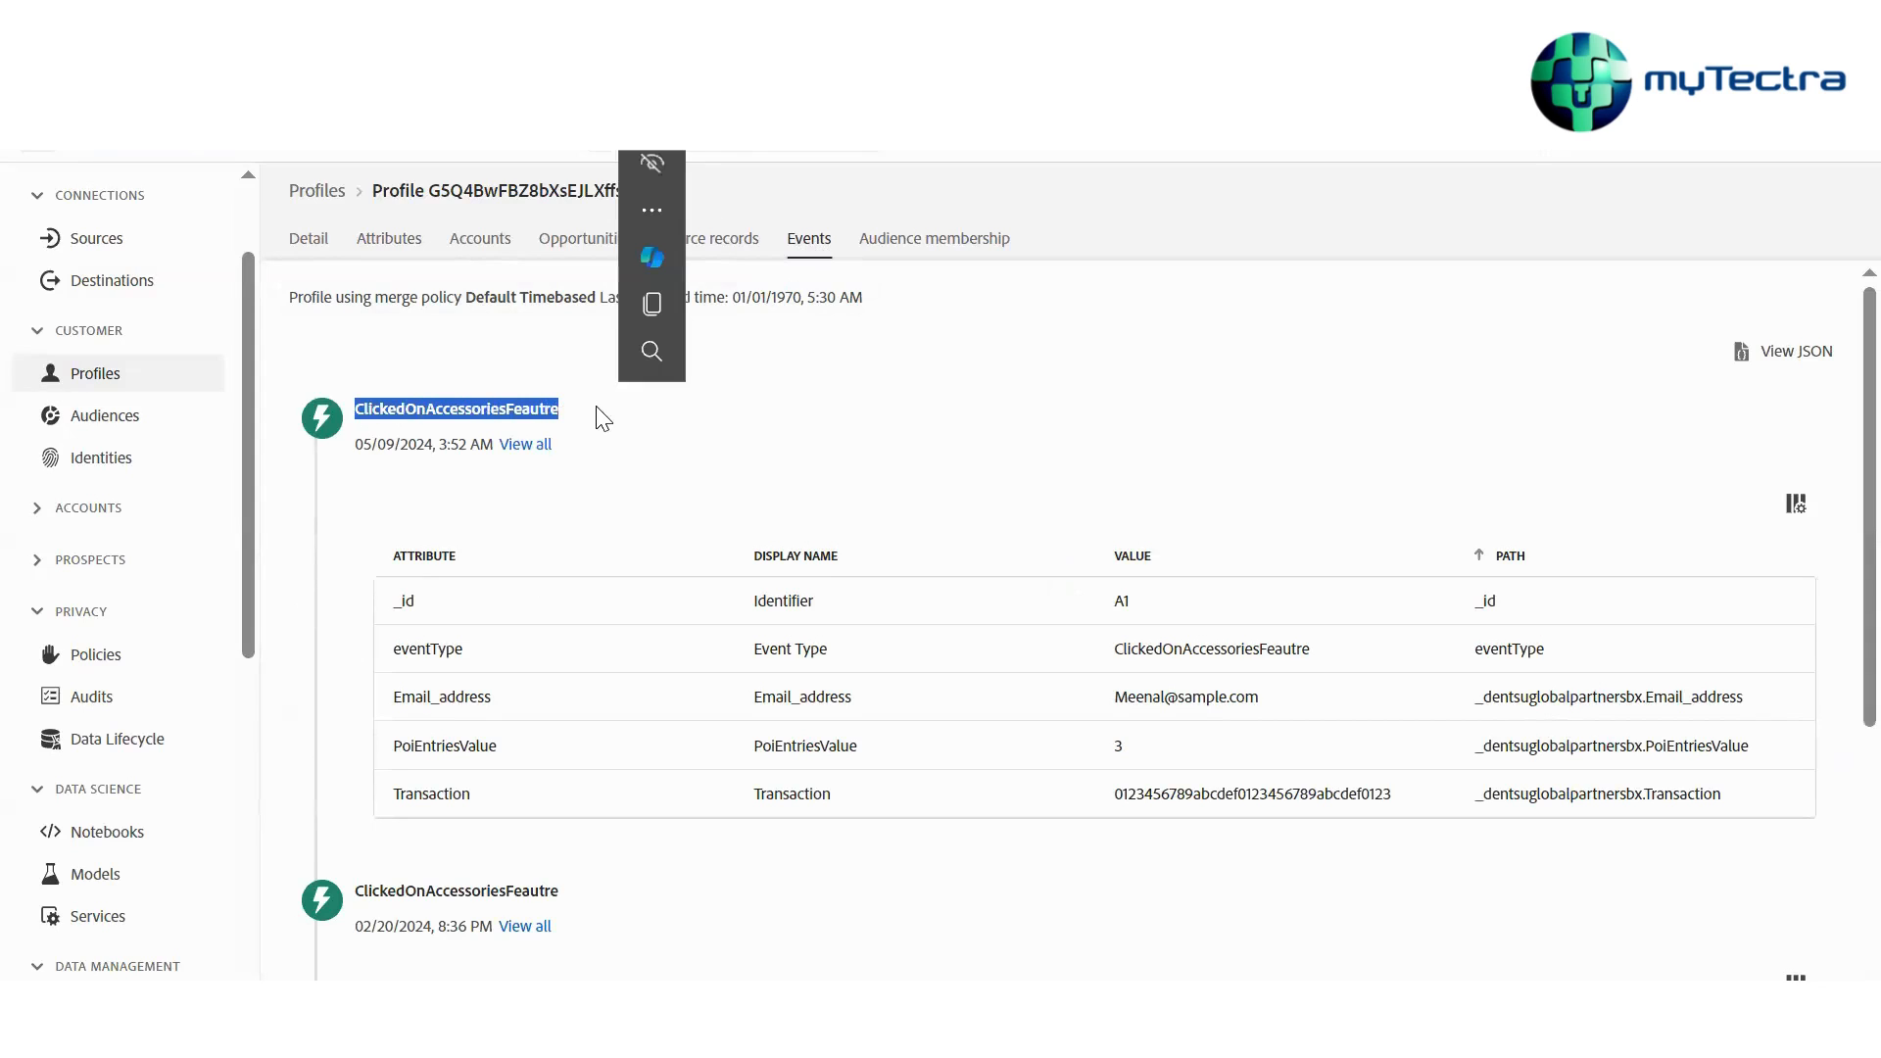
{"action": "left_click", "coordinate": [583, 424]}
{"action": "double_click", "coordinate": [577, 413]}
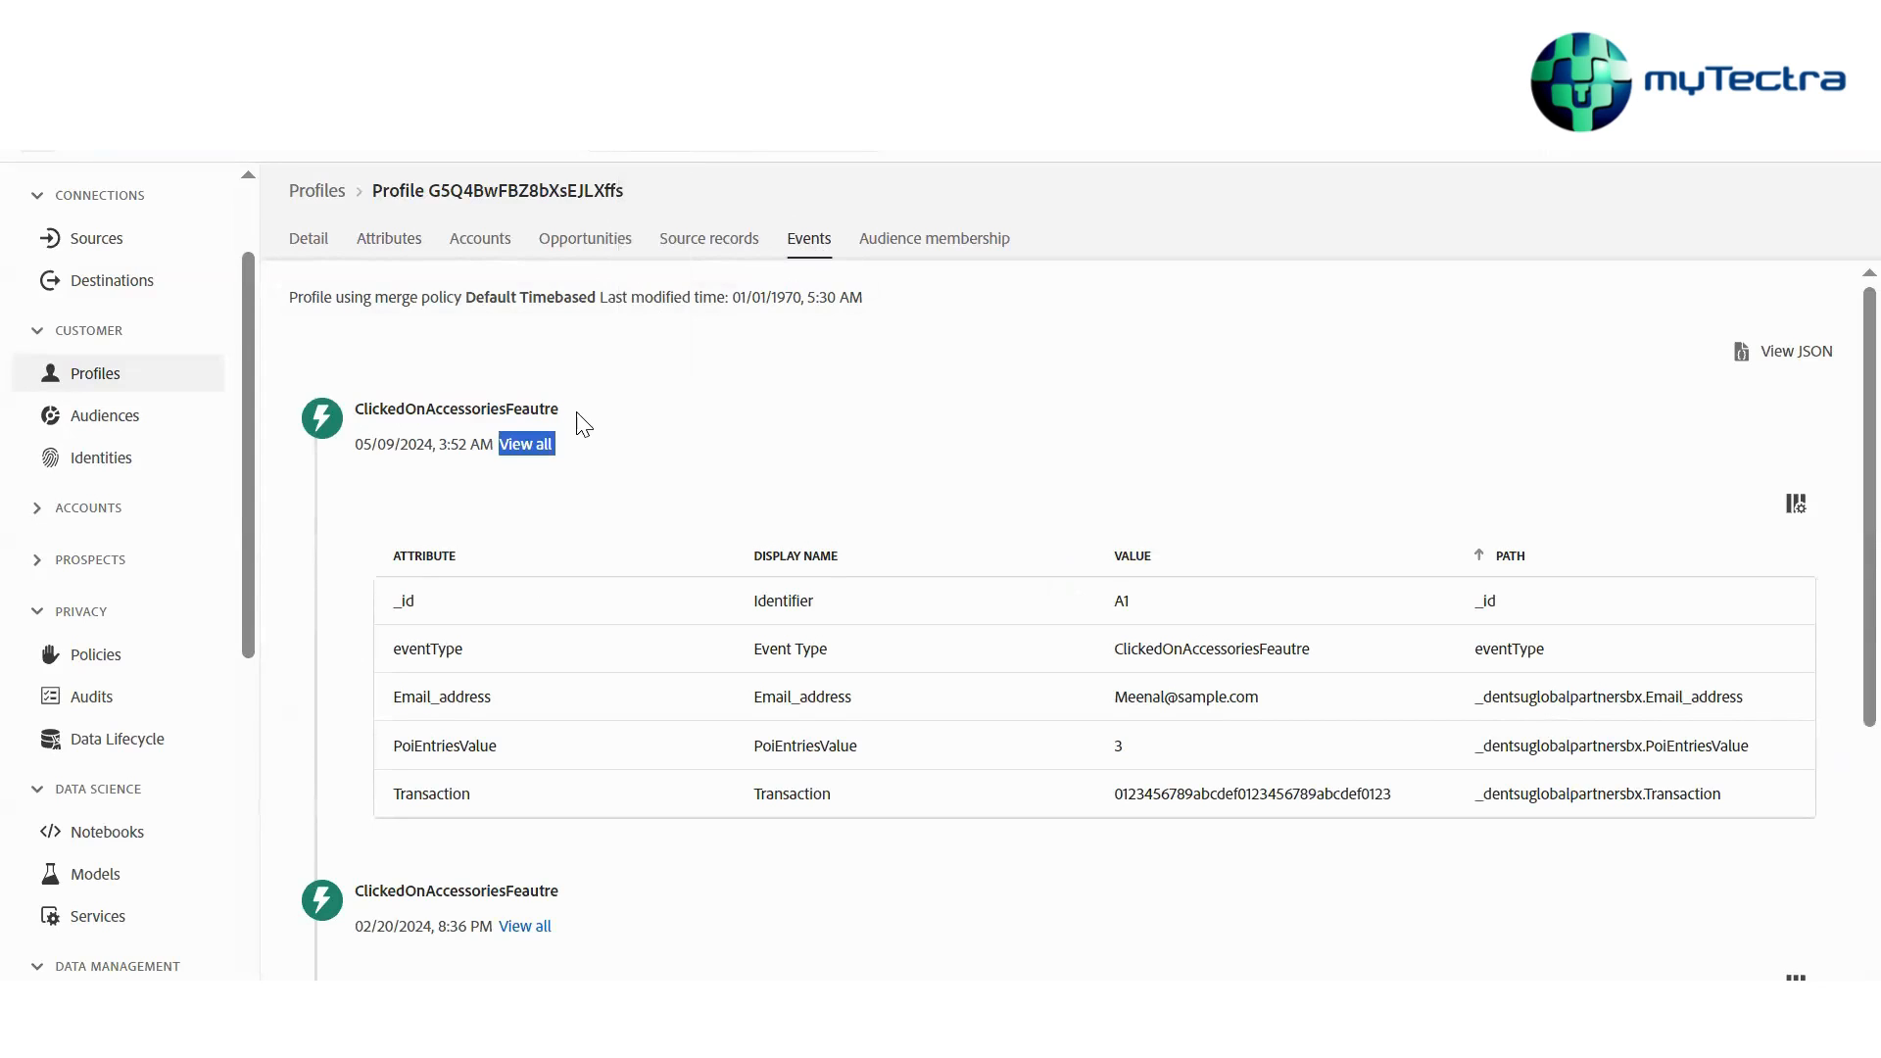
{"action": "left_click", "coordinate": [1156, 604]}
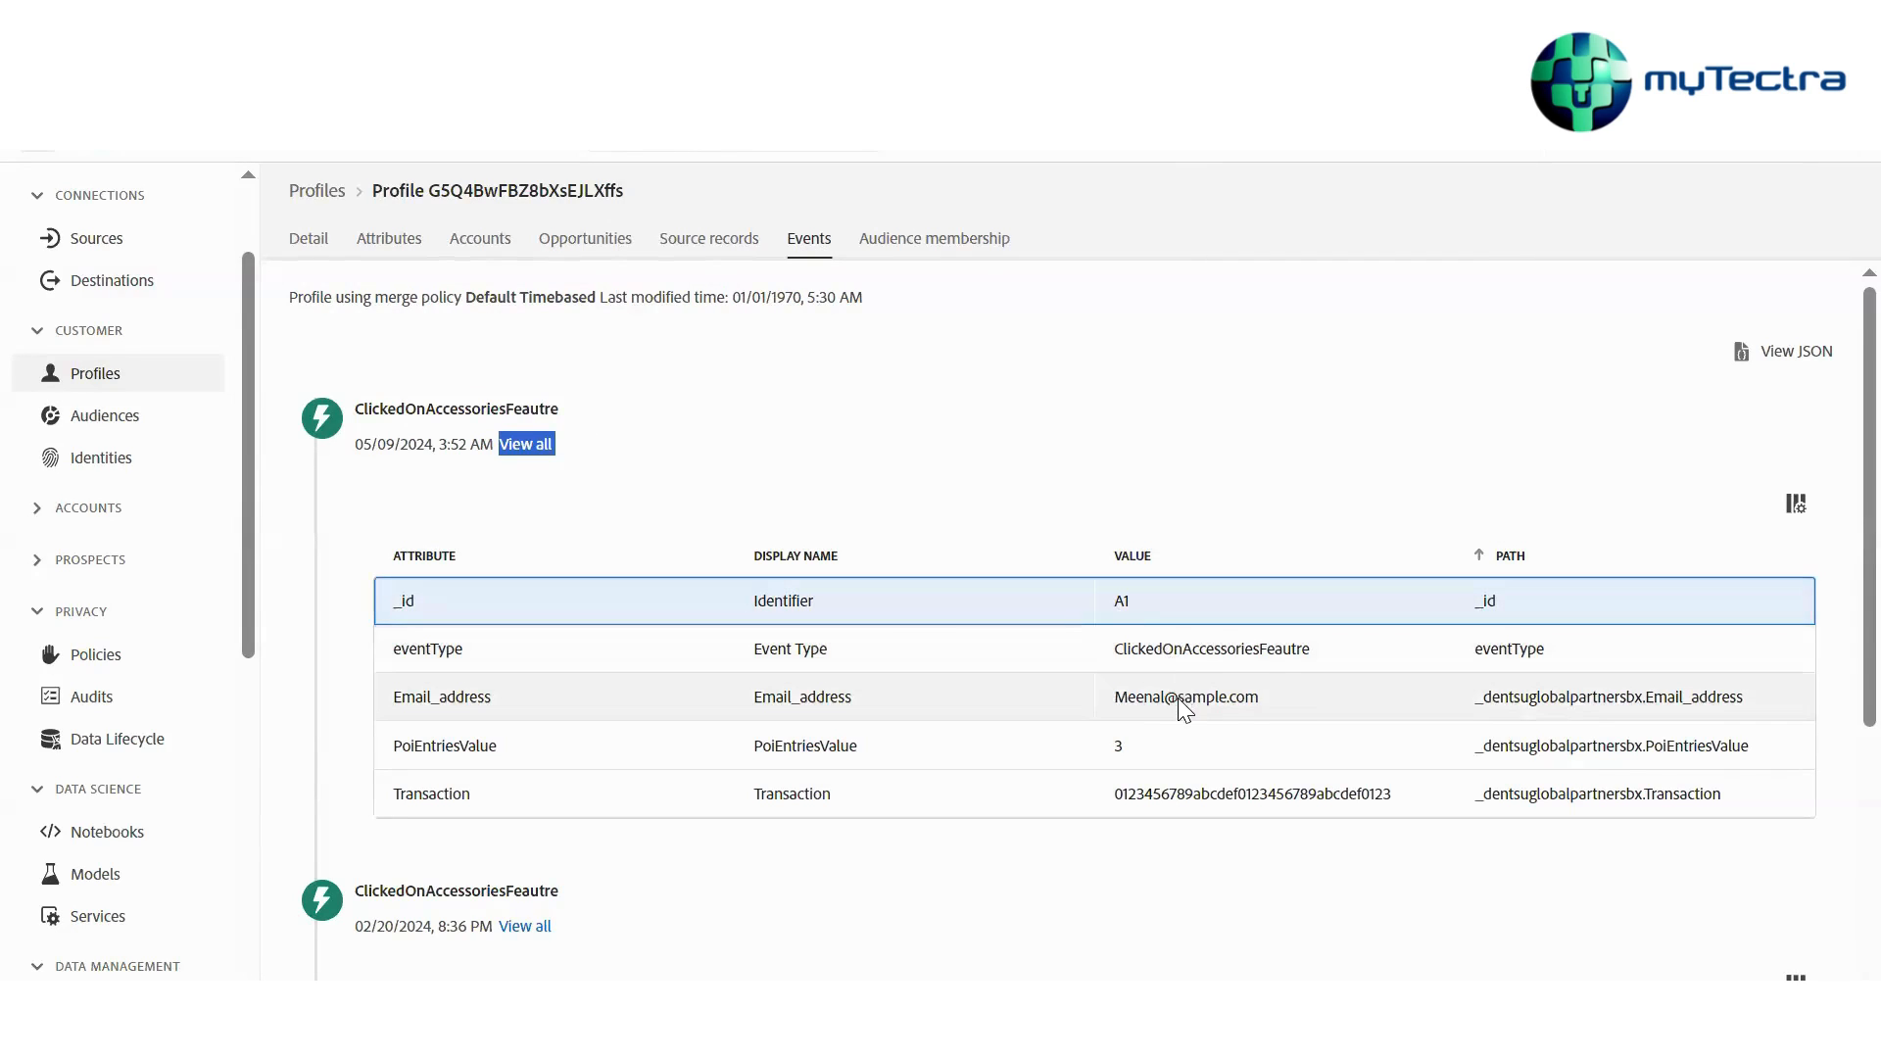
{"action": "left_click", "coordinate": [1158, 605]}
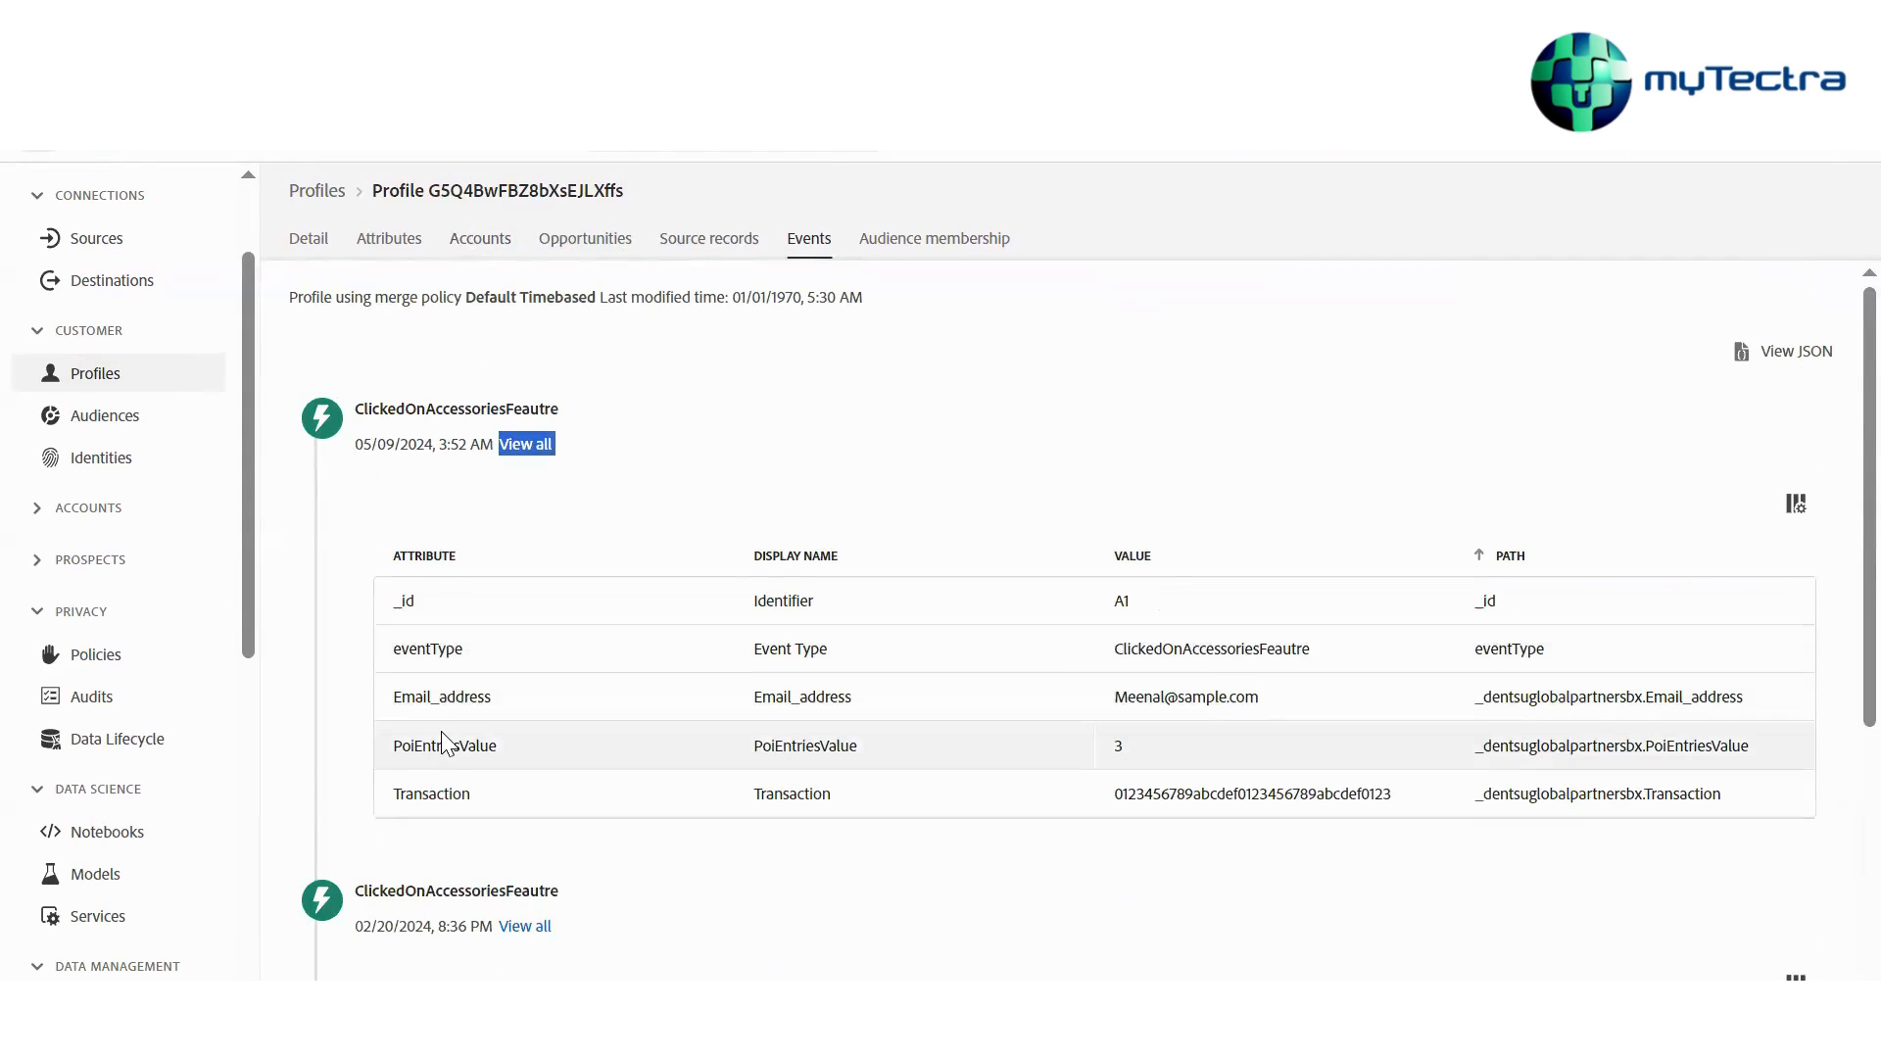
{"action": "scroll", "coordinate": [441, 731], "scroll_direction": "down", "scroll_amount": 3}
{"action": "scroll", "coordinate": [410, 622], "scroll_direction": "down", "scroll_amount": 1}
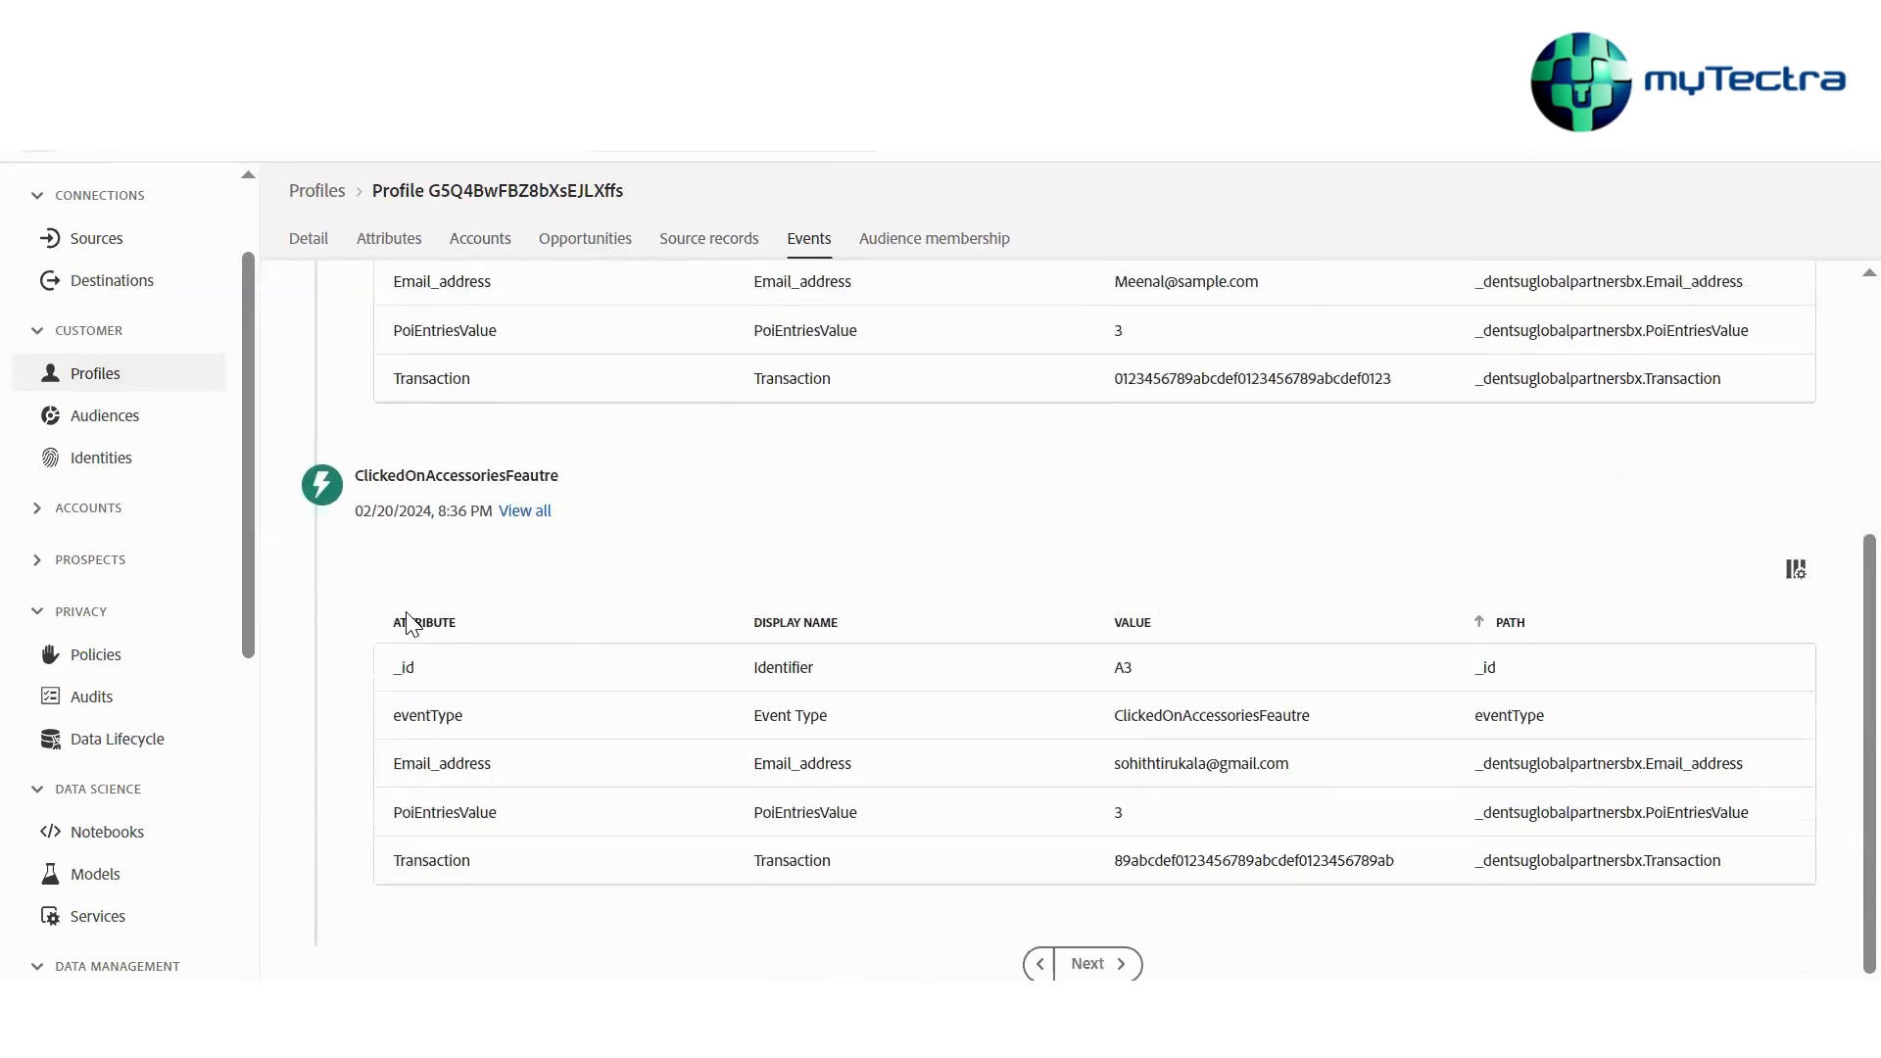
{"action": "scroll", "coordinate": [409, 622], "scroll_direction": "up", "scroll_amount": 3}
{"action": "scroll", "coordinate": [408, 627], "scroll_direction": "down", "scroll_amount": 2}
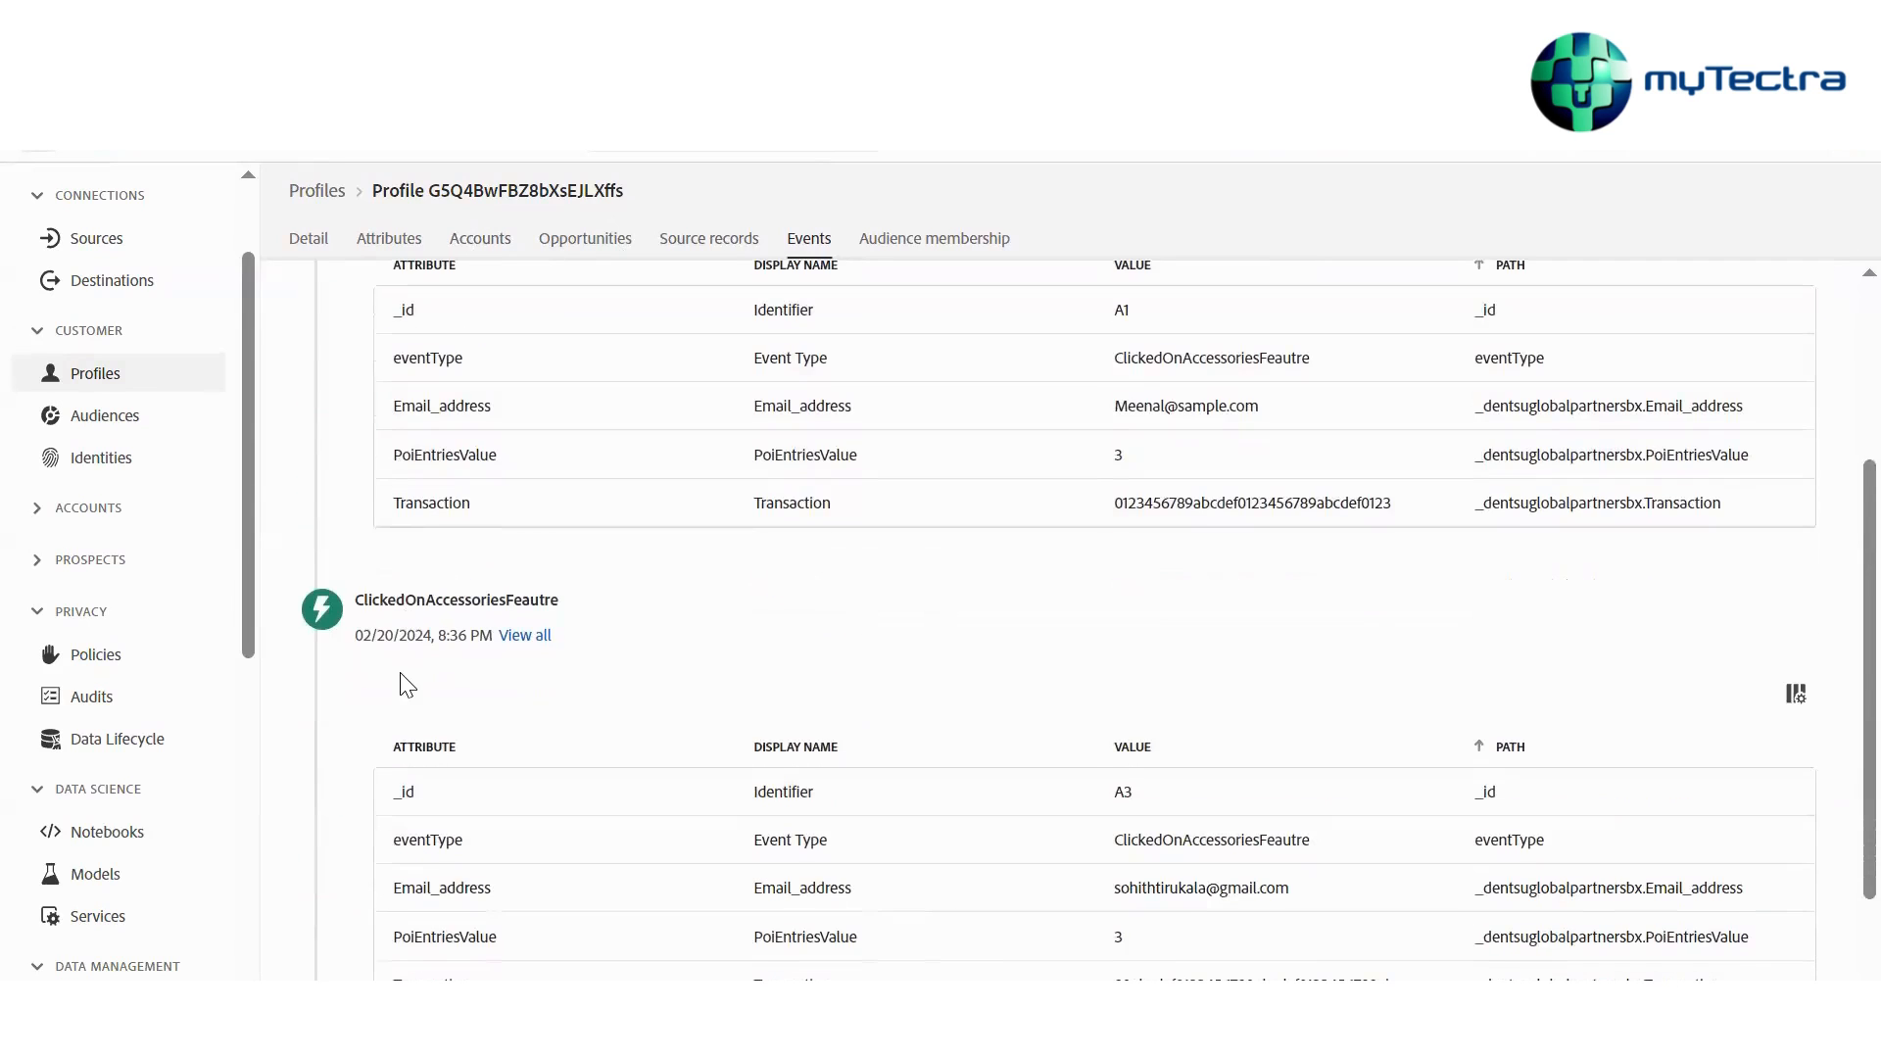
{"action": "scroll", "coordinate": [400, 672], "scroll_direction": "up", "scroll_amount": 3}
{"action": "scroll", "coordinate": [399, 672], "scroll_direction": "down", "scroll_amount": 2}
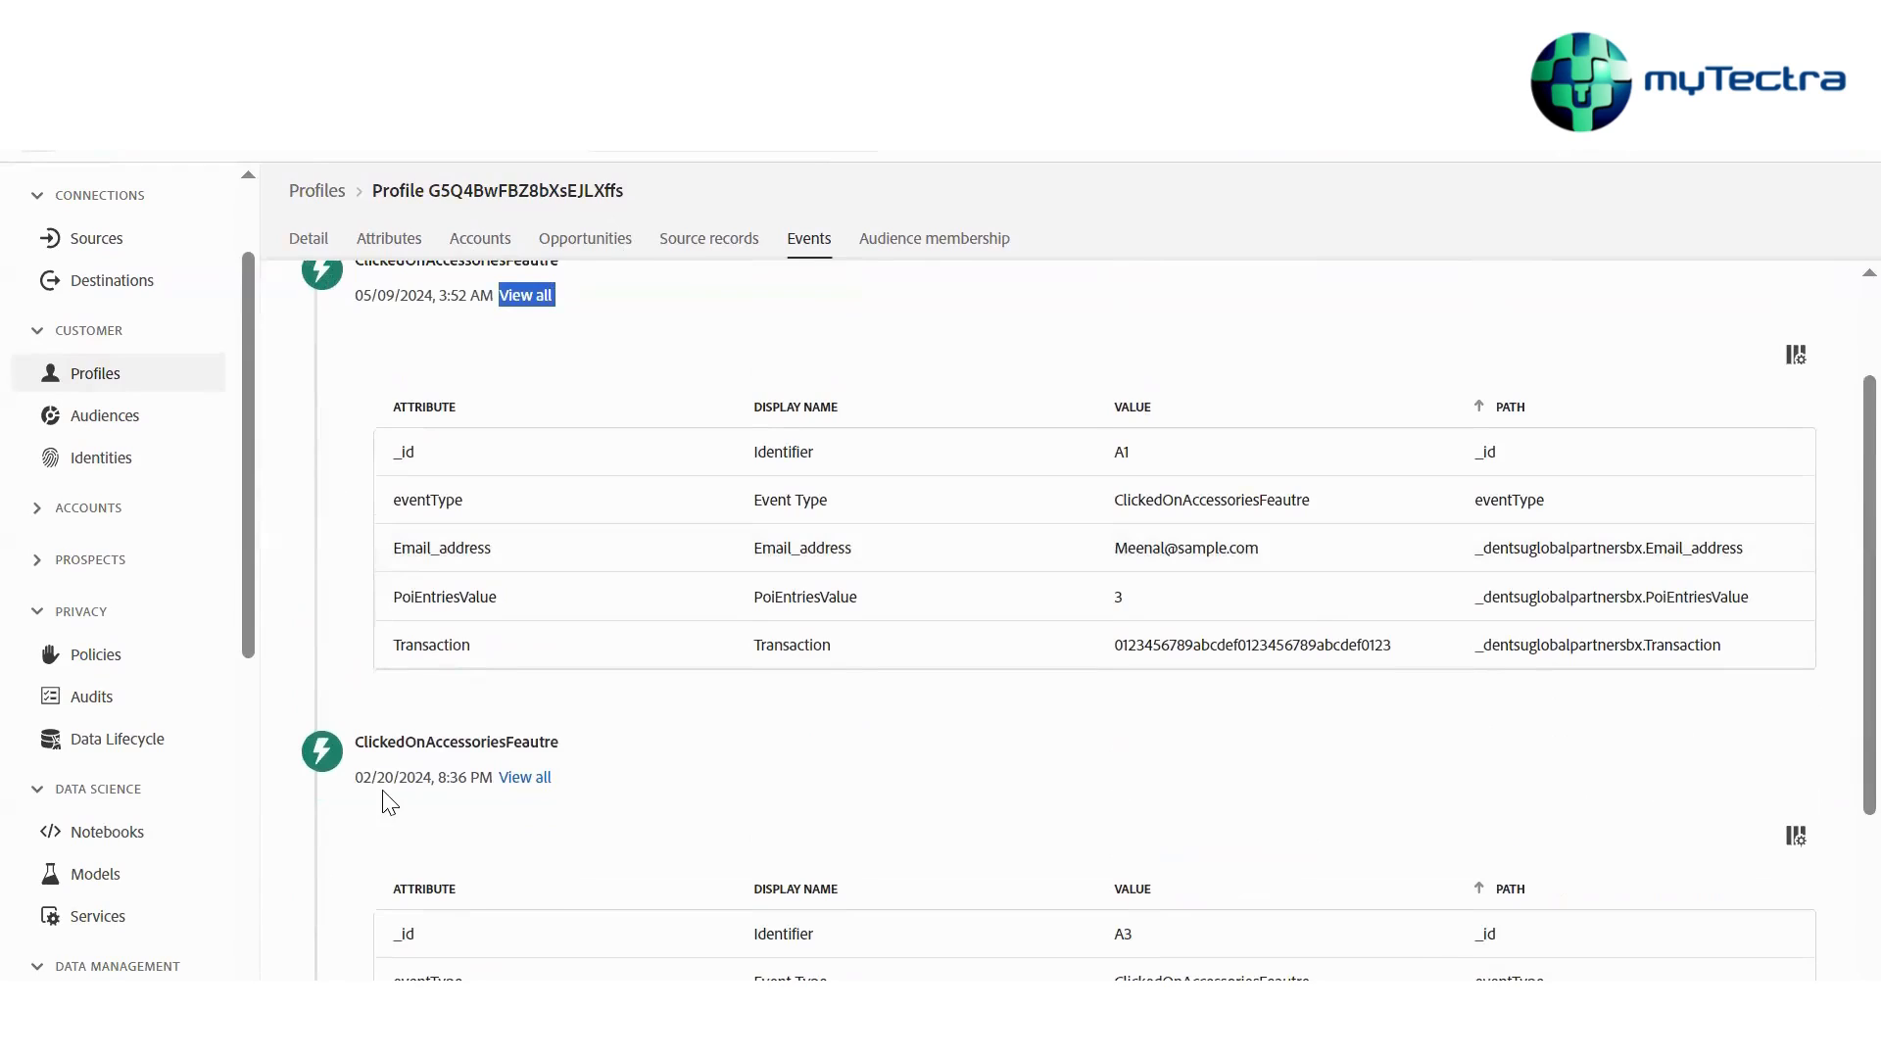
Open the full attribute list of the most recent experience event and review its values
{"action": "mouse_move", "coordinate": [397, 780]}
{"action": "left_mouse_down"}
{"action": "mouse_move", "coordinate": [353, 781]}
{"action": "mouse_move", "coordinate": [406, 791]}
{"action": "left_mouse_up"}
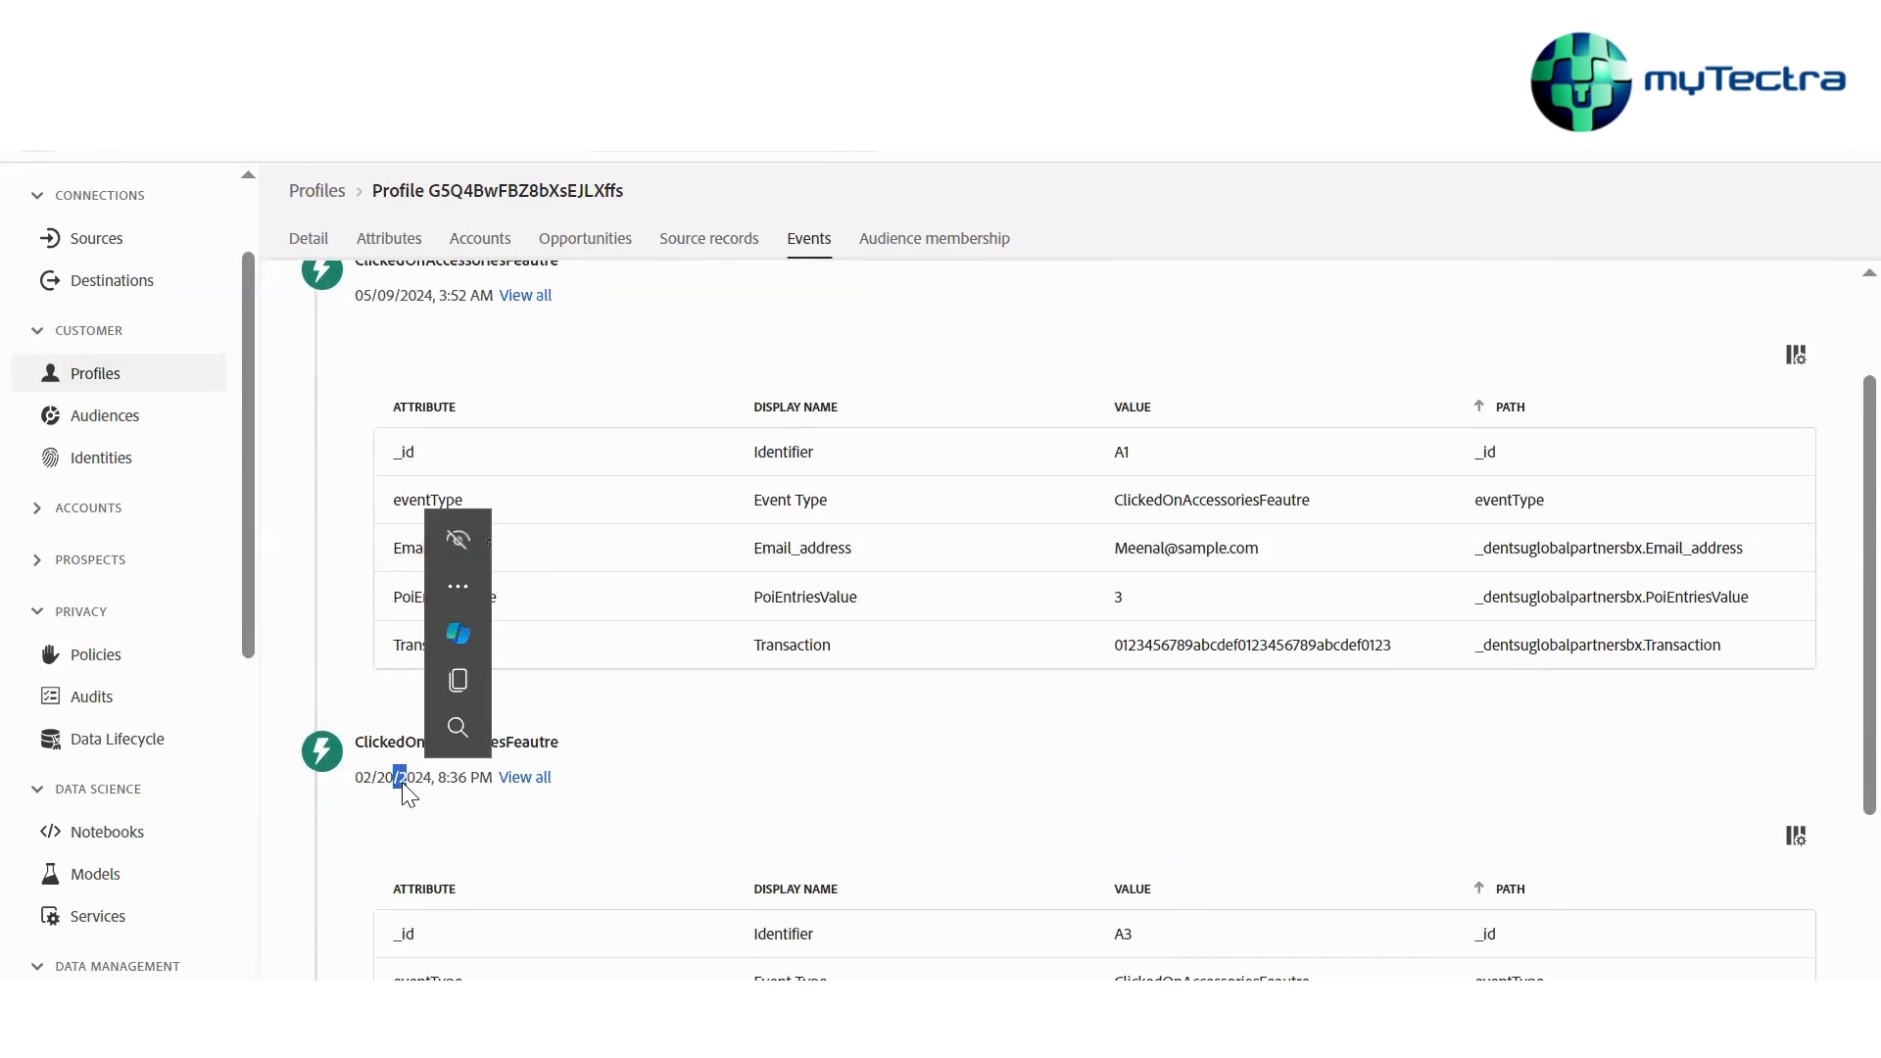
{"action": "scroll", "coordinate": [388, 363], "scroll_direction": "up", "scroll_amount": 1}
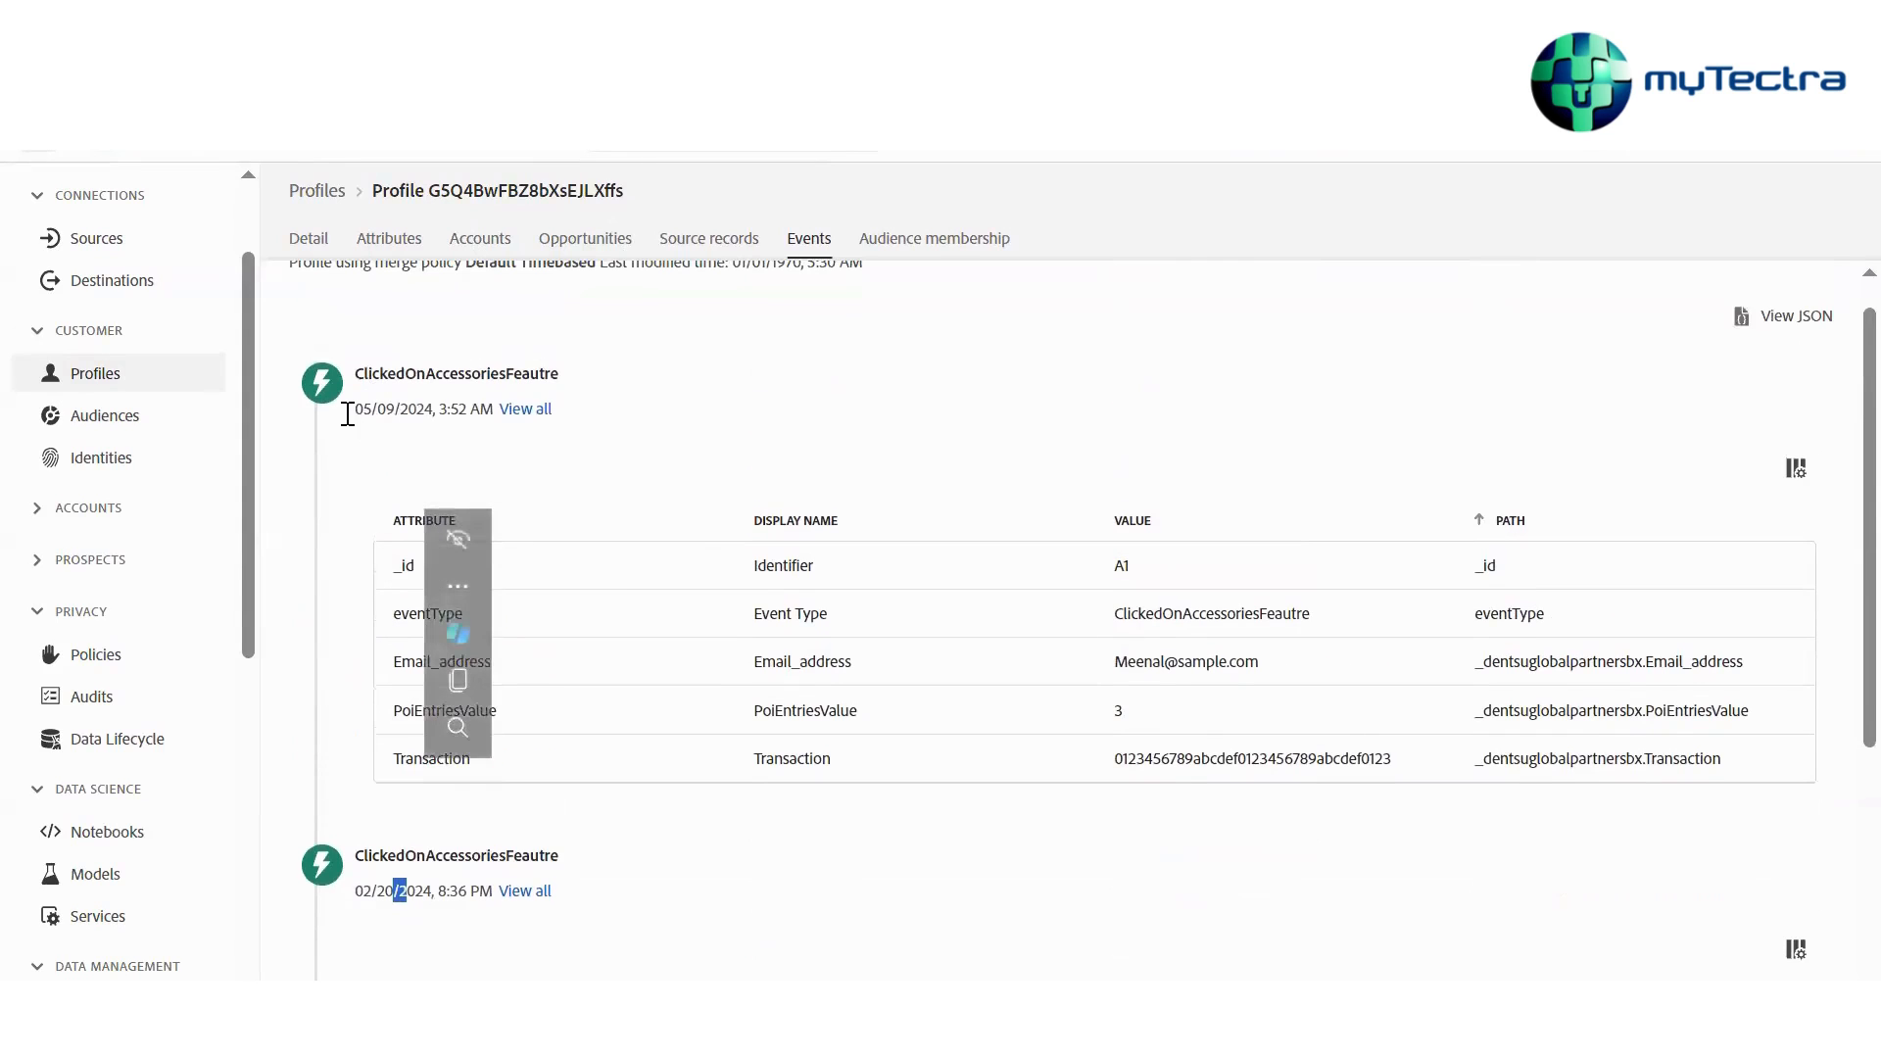
{"action": "left_click_drag", "start_coordinate": [348, 412], "coordinate": [420, 414]}
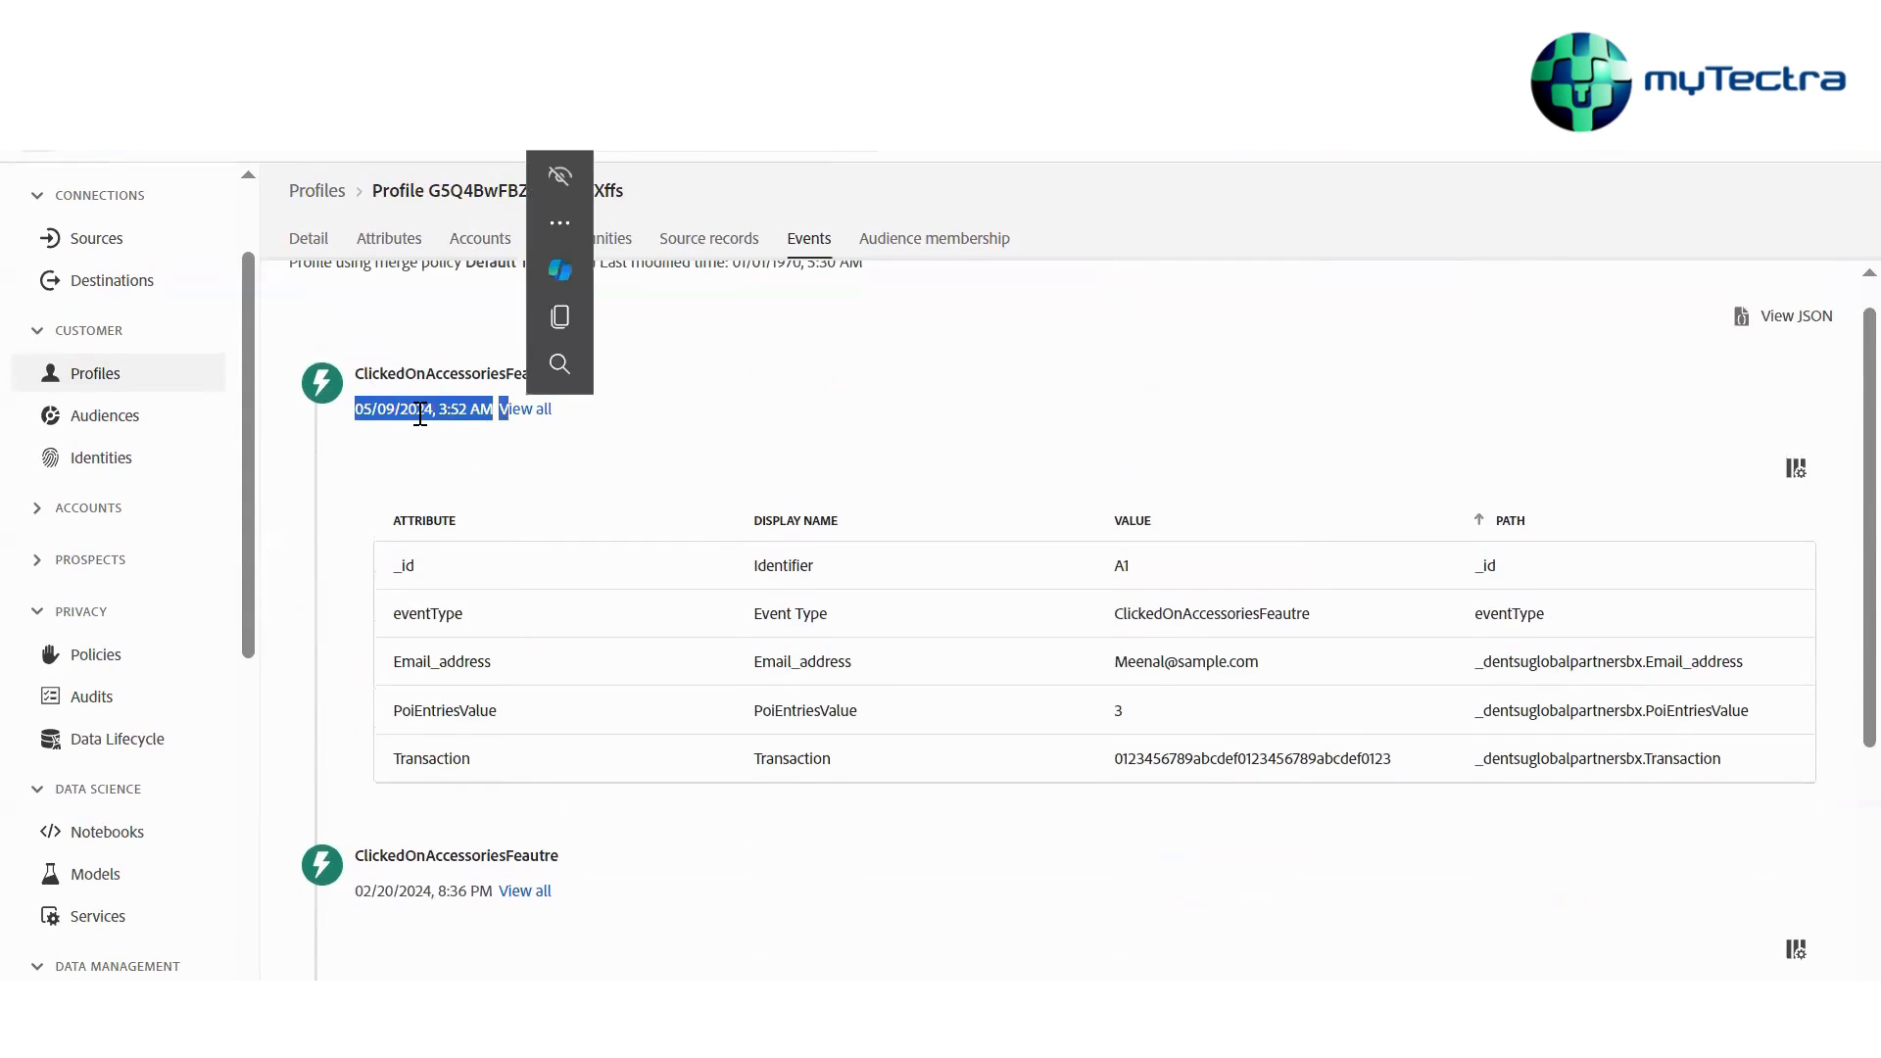
{"action": "scroll", "coordinate": [492, 373], "scroll_direction": "down", "scroll_amount": 1}
{"action": "left_click", "coordinate": [510, 331]}
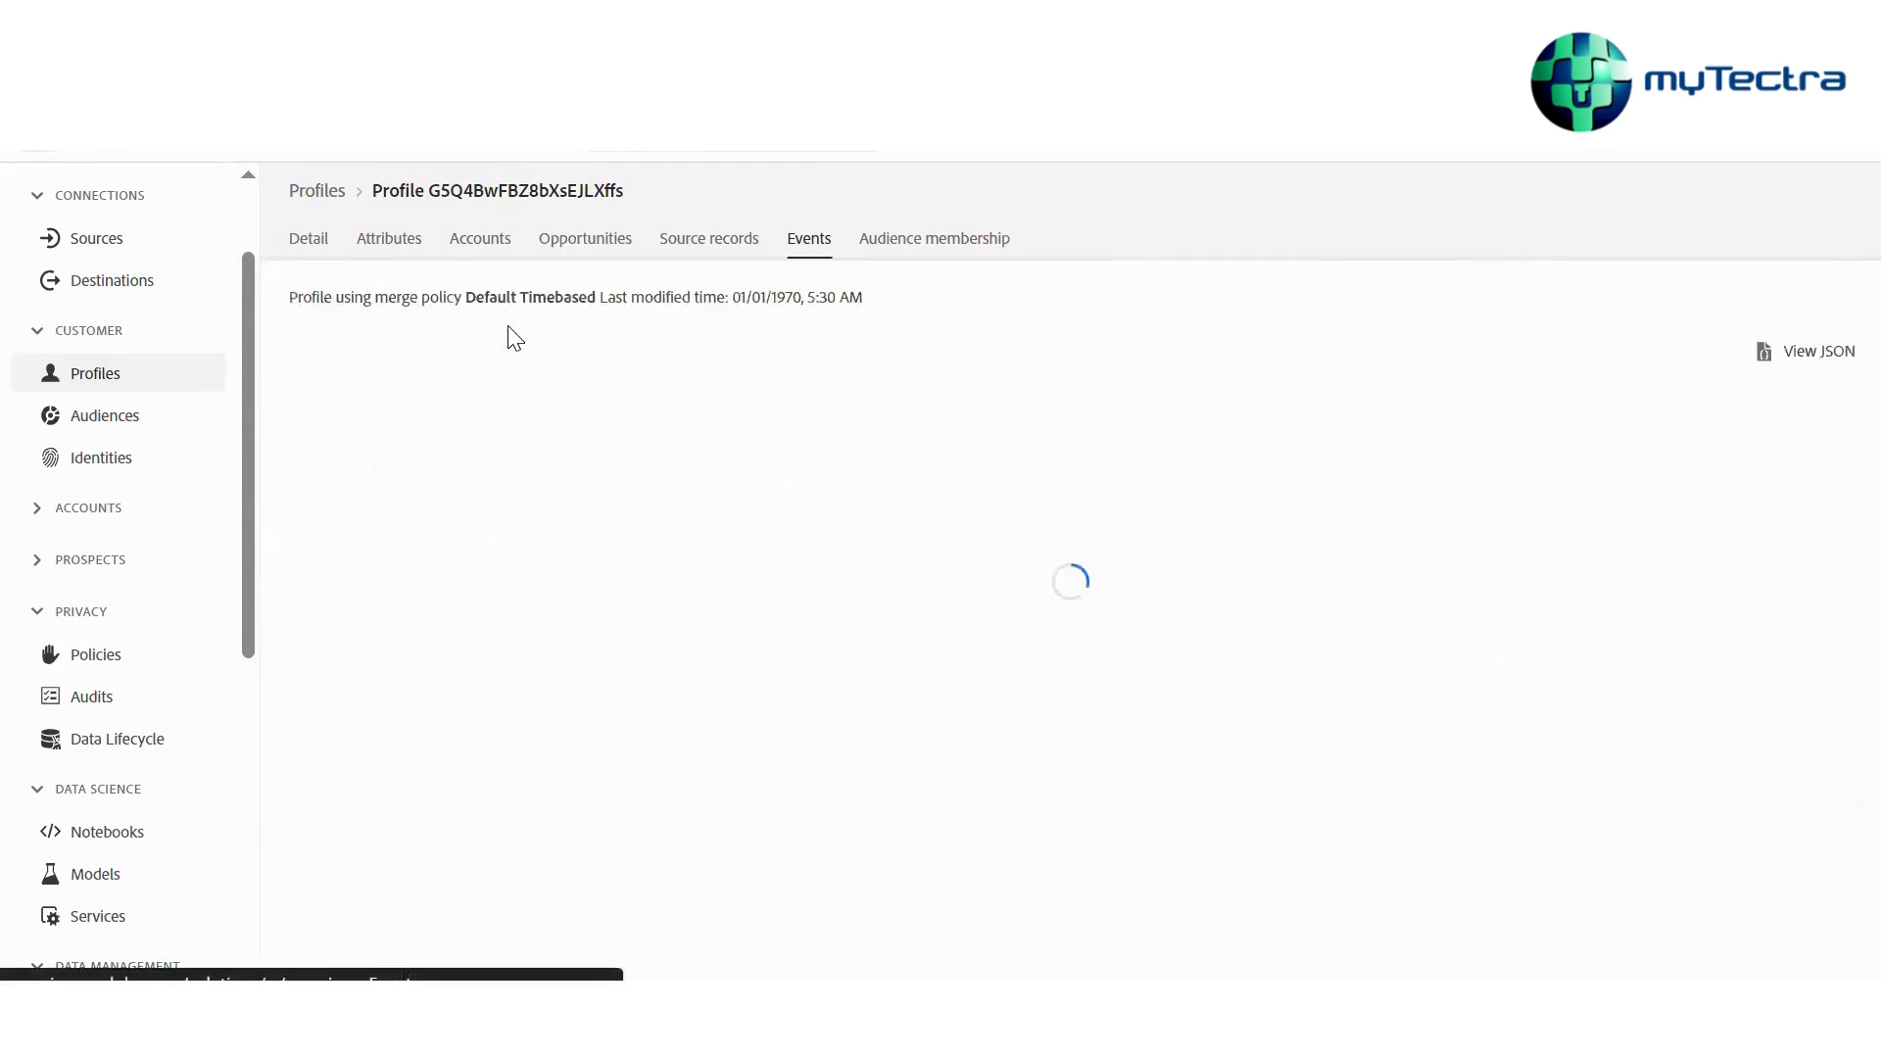
{"action": "scroll", "coordinate": [522, 351], "scroll_direction": "down", "scroll_amount": 1}
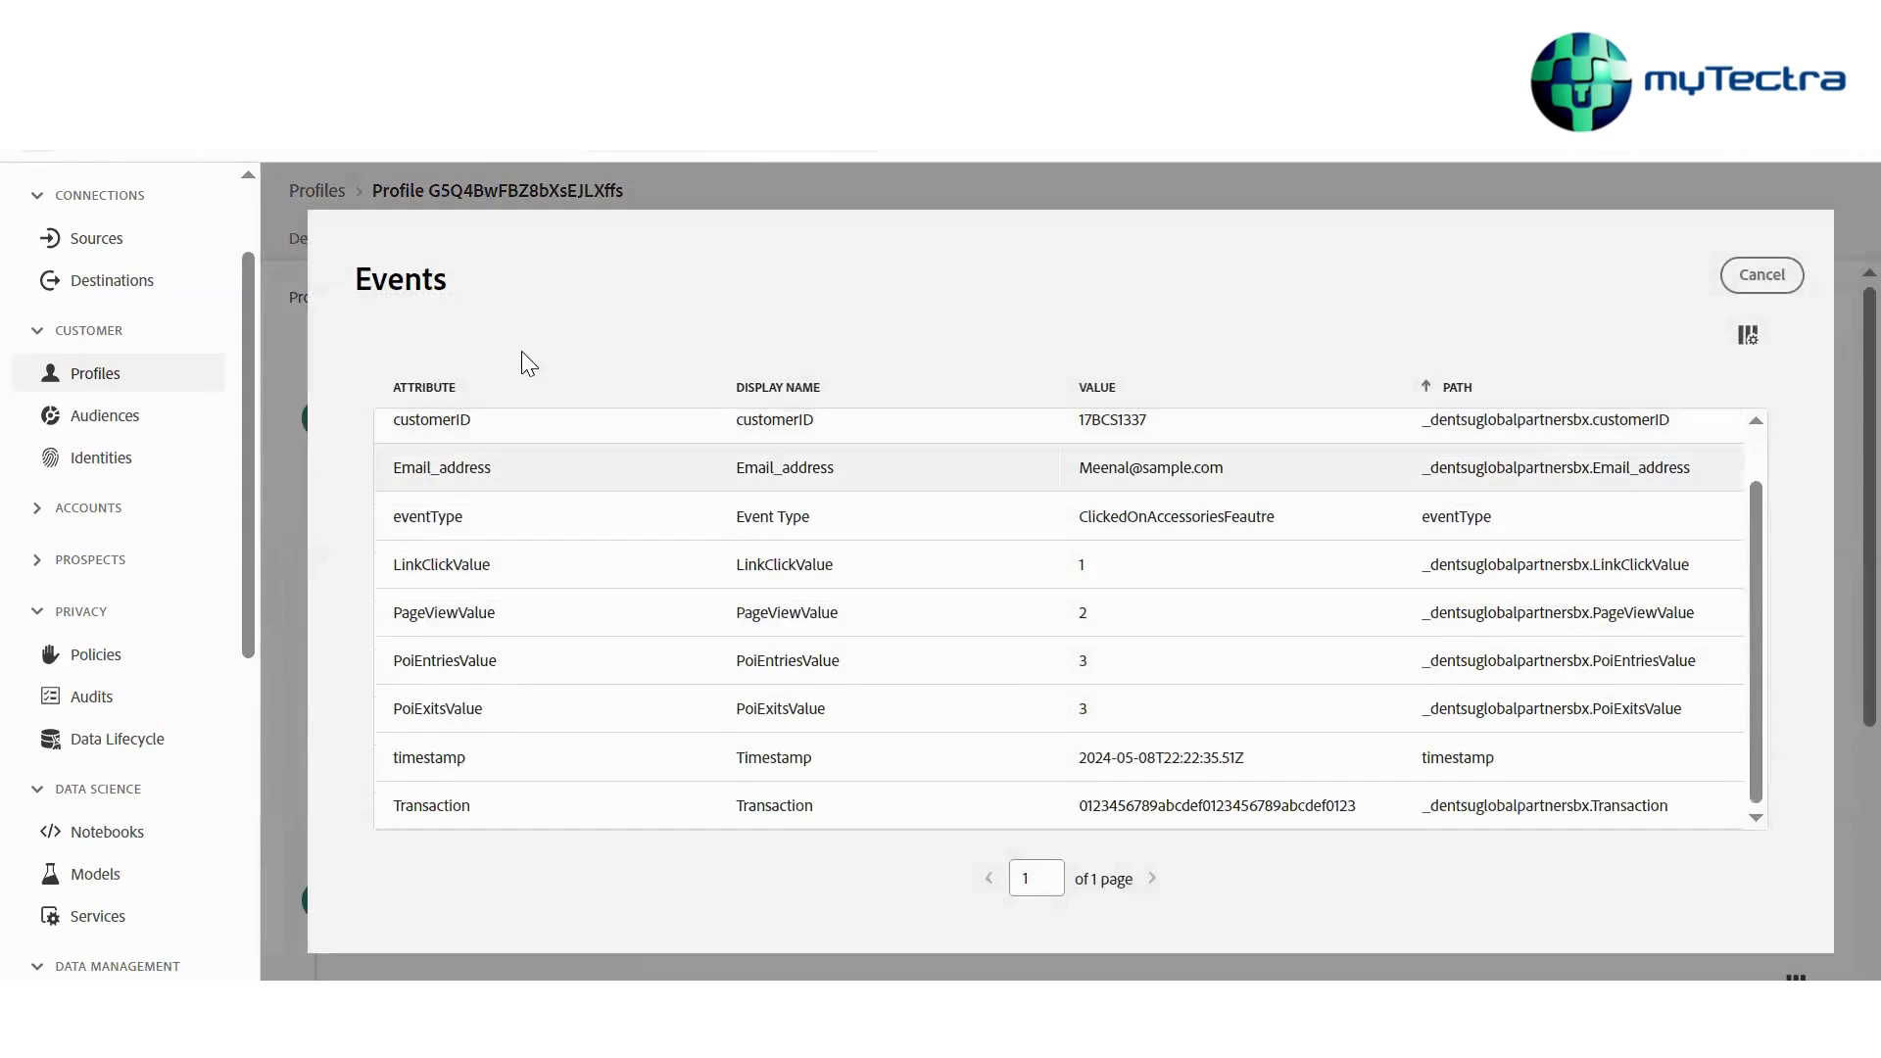
{"action": "scroll", "coordinate": [521, 351], "scroll_direction": "up", "scroll_amount": 1}
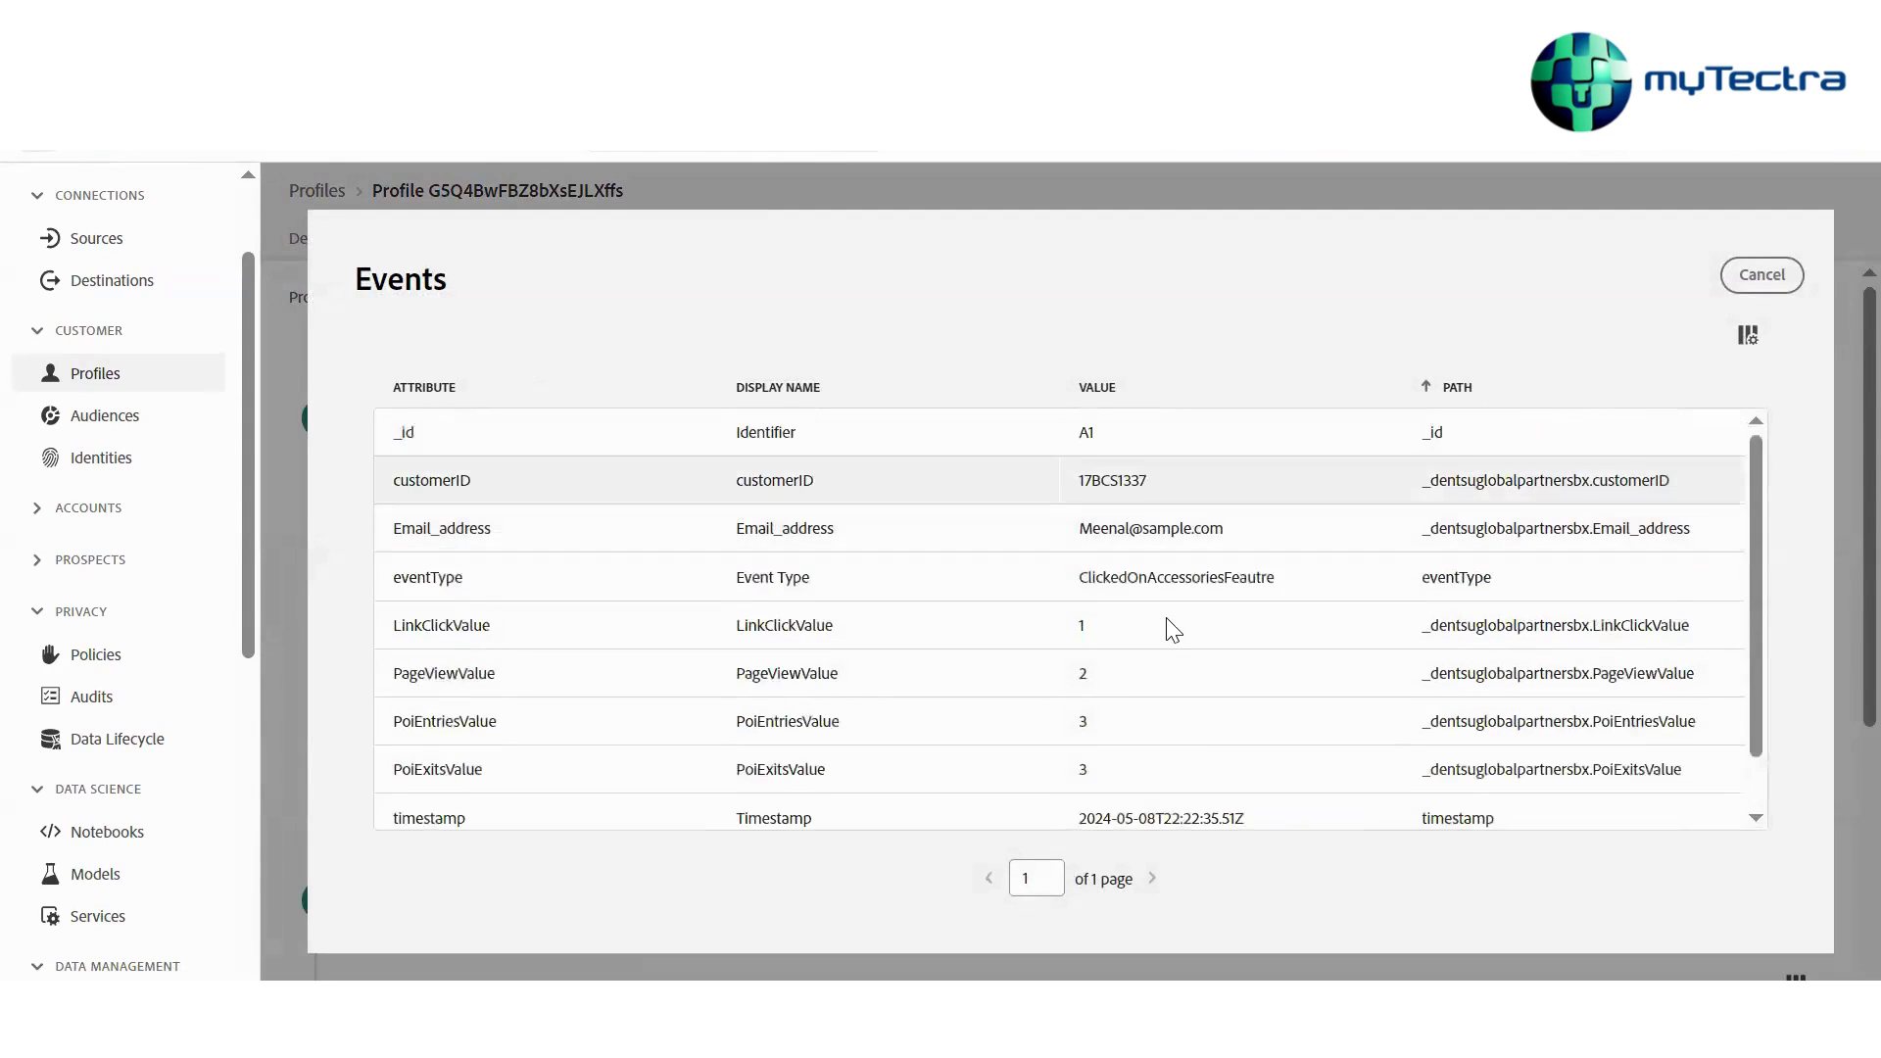
{"action": "scroll", "coordinate": [1173, 630], "scroll_direction": "down", "scroll_amount": 1}
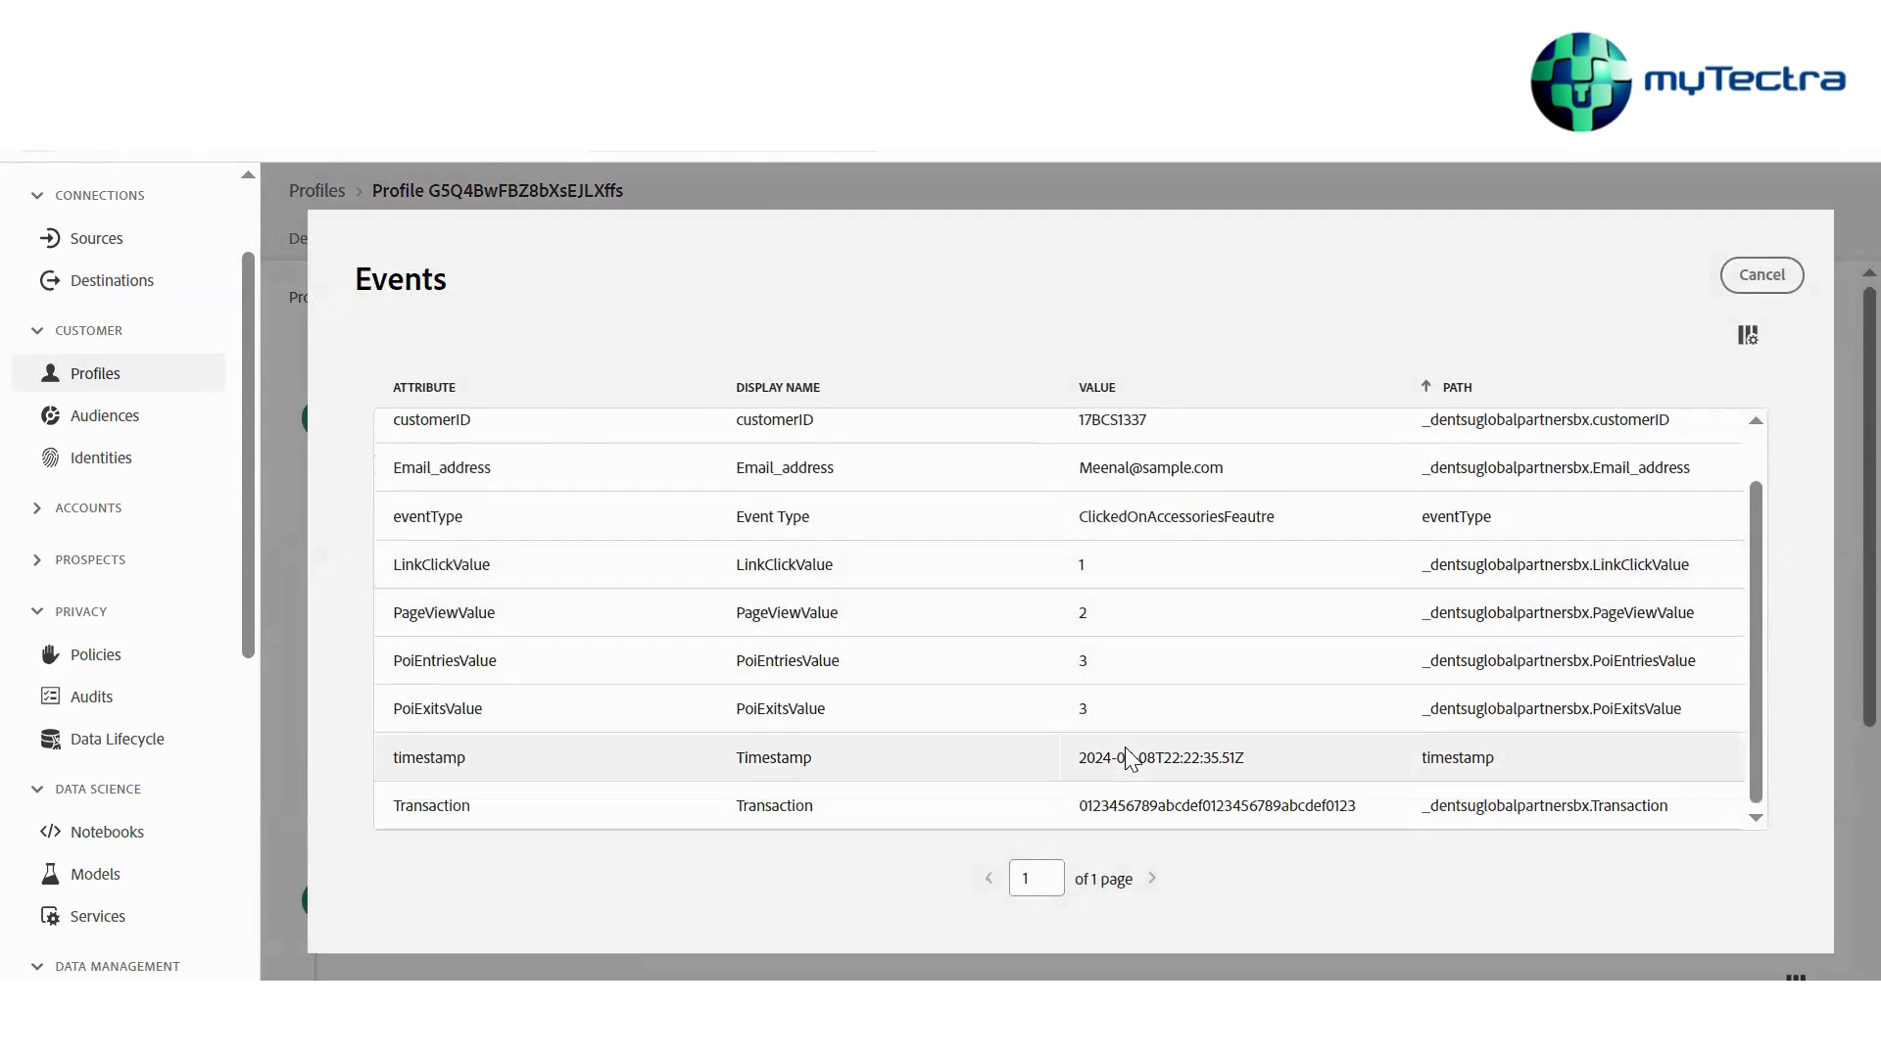
{"action": "scroll", "coordinate": [1107, 584], "scroll_direction": "up", "scroll_amount": 1}
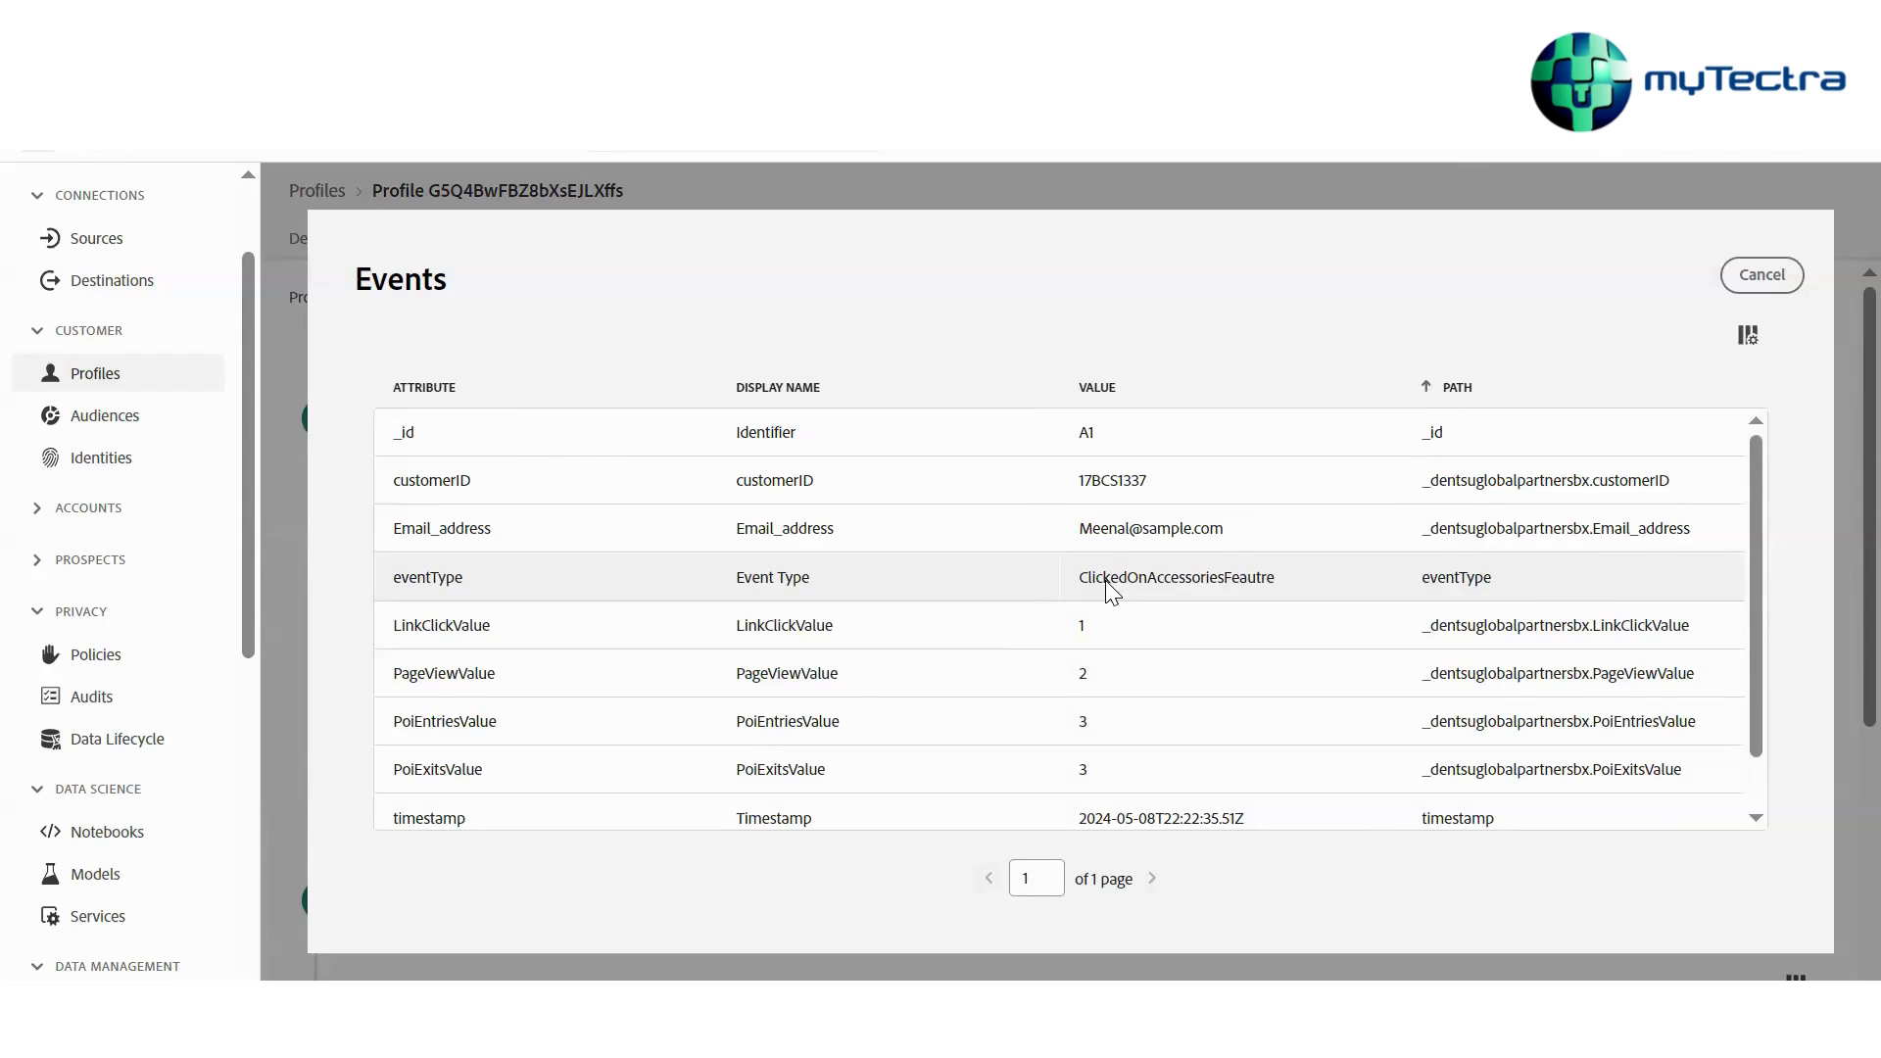
{"action": "left_click", "coordinate": [1744, 272]}
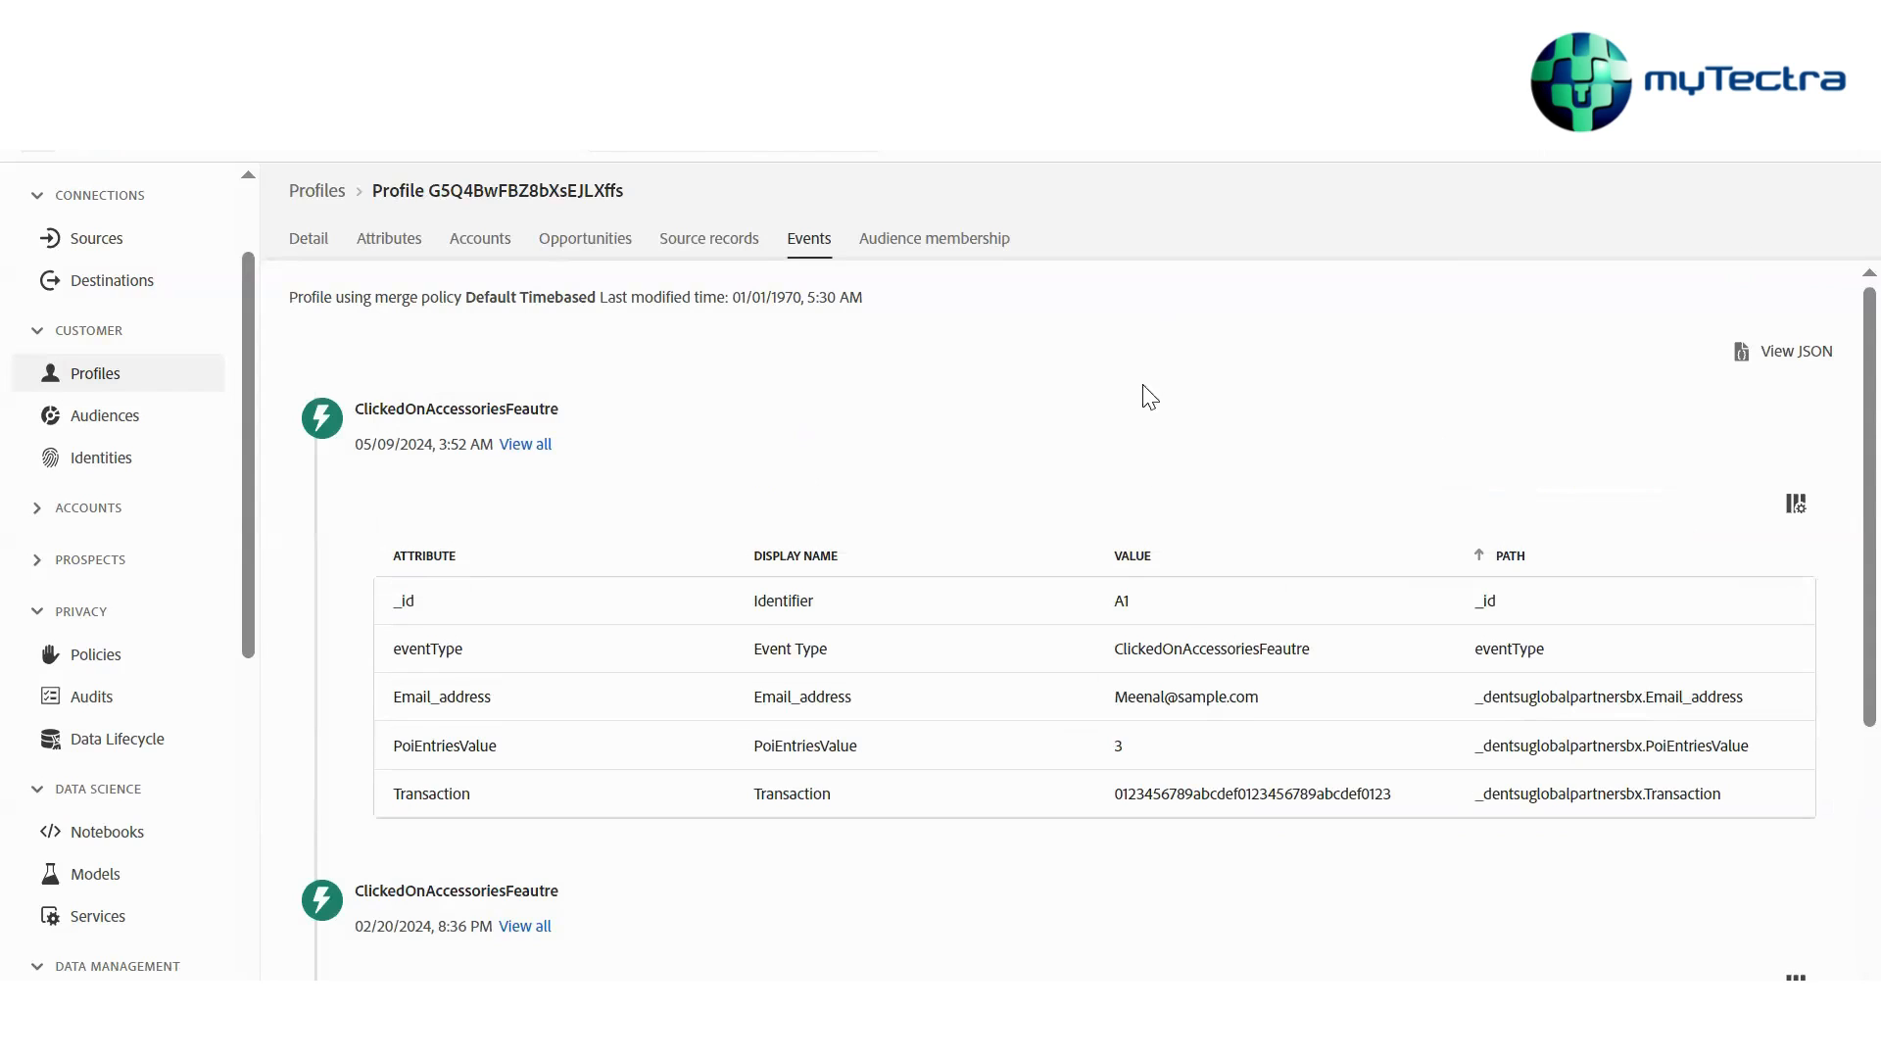
{"action": "scroll", "coordinate": [1175, 736], "scroll_direction": "down", "scroll_amount": 1}
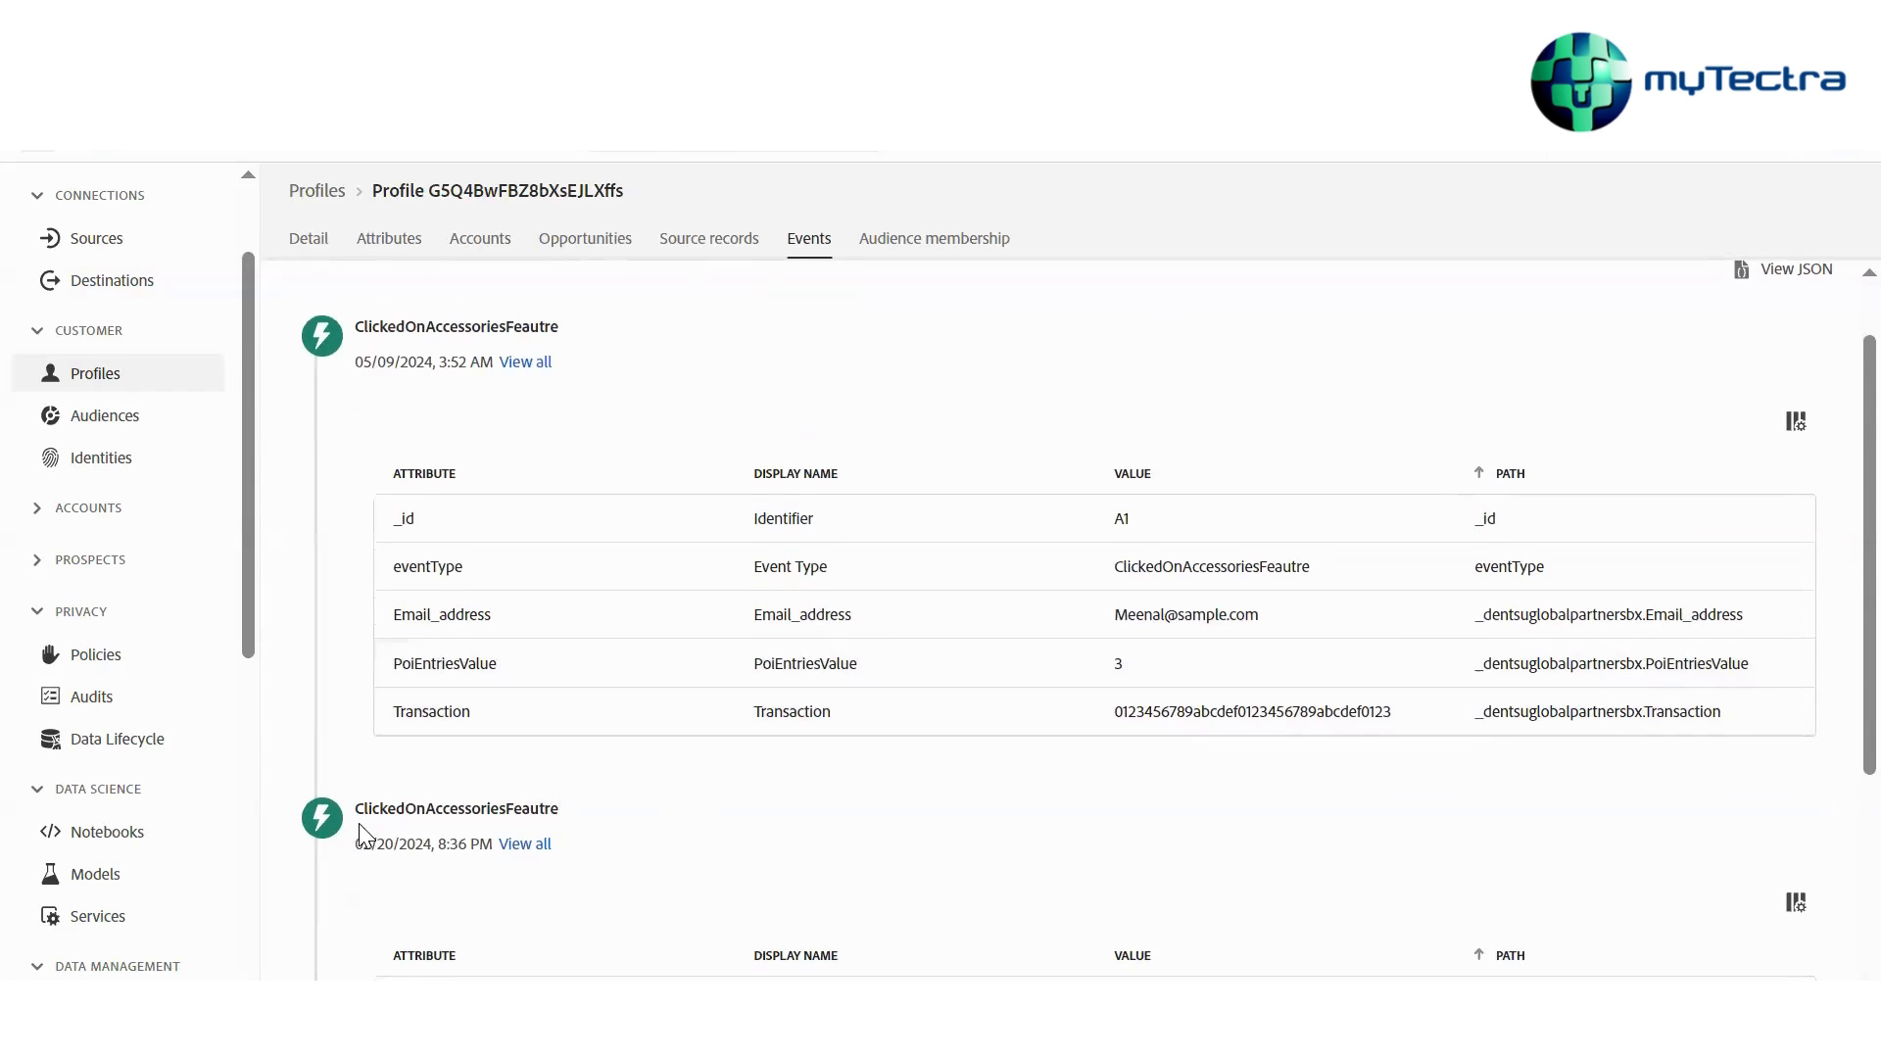
{"action": "left_click", "coordinate": [511, 364]}
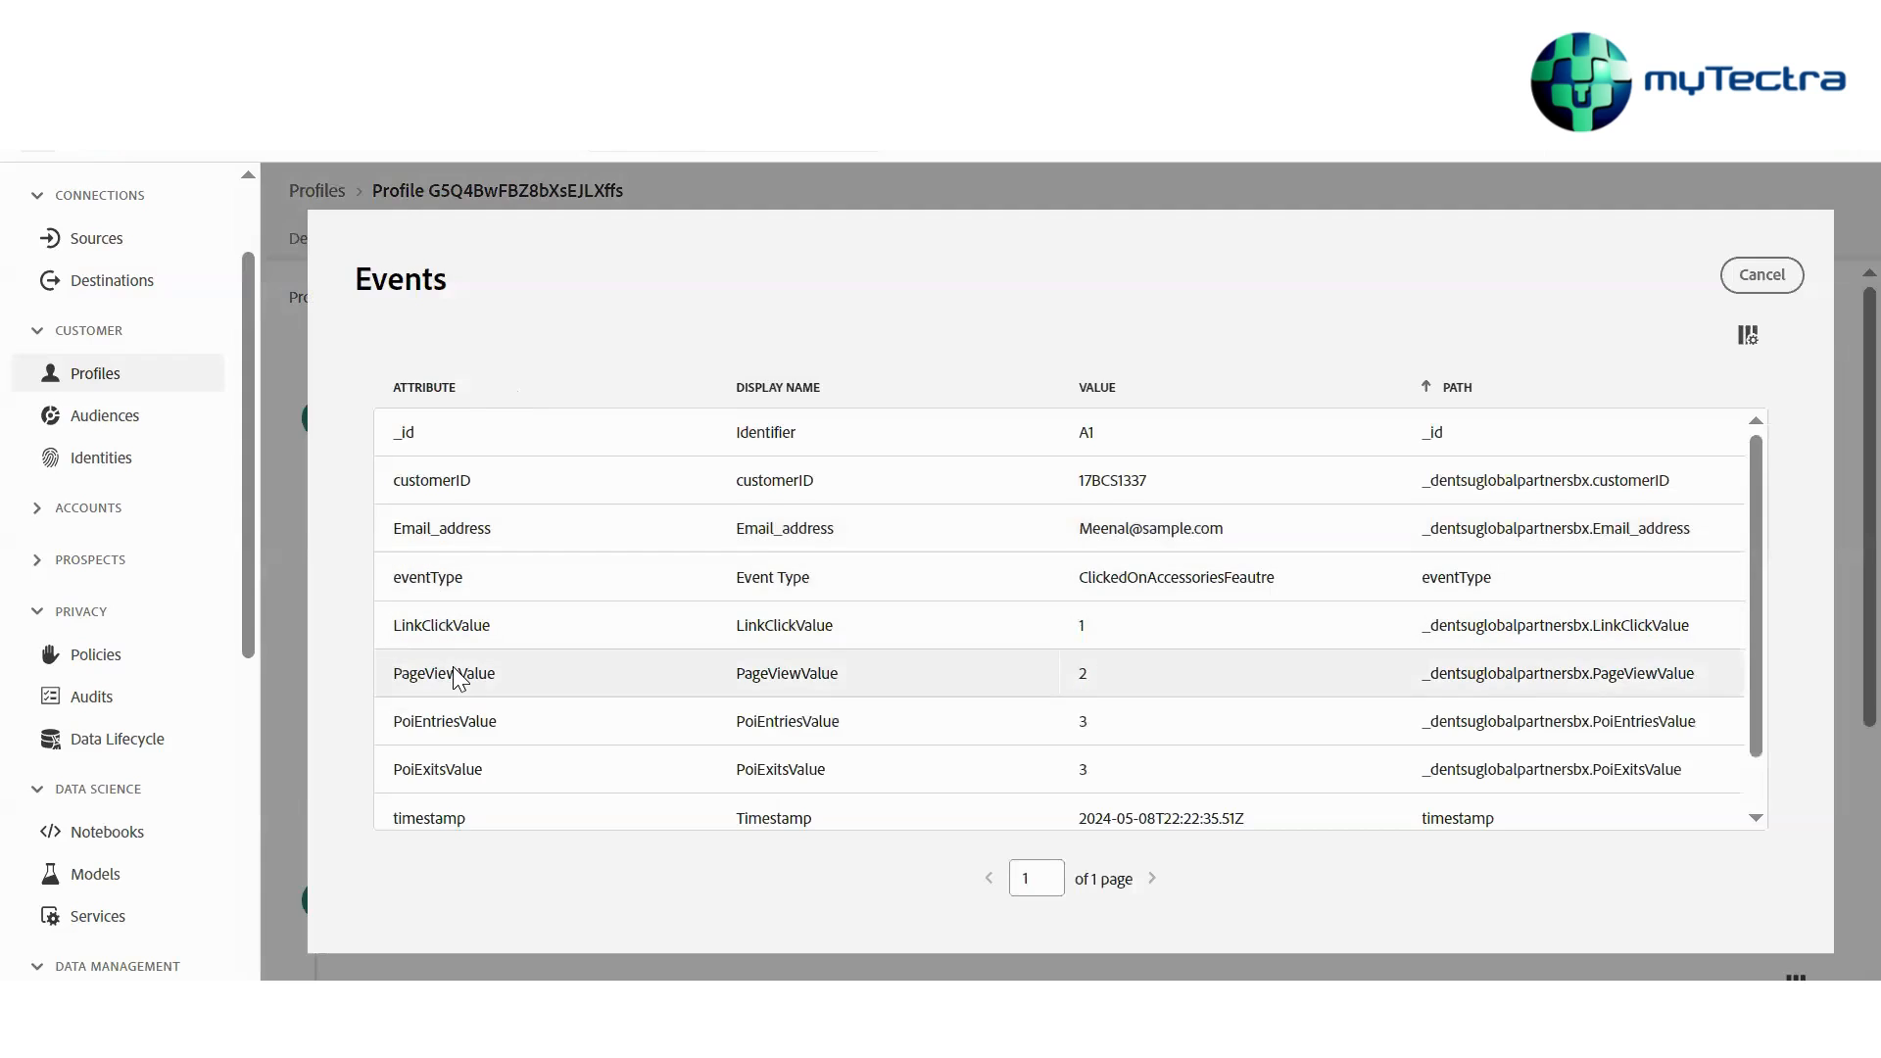
{"action": "scroll", "coordinate": [459, 678], "scroll_direction": "down", "scroll_amount": 1}
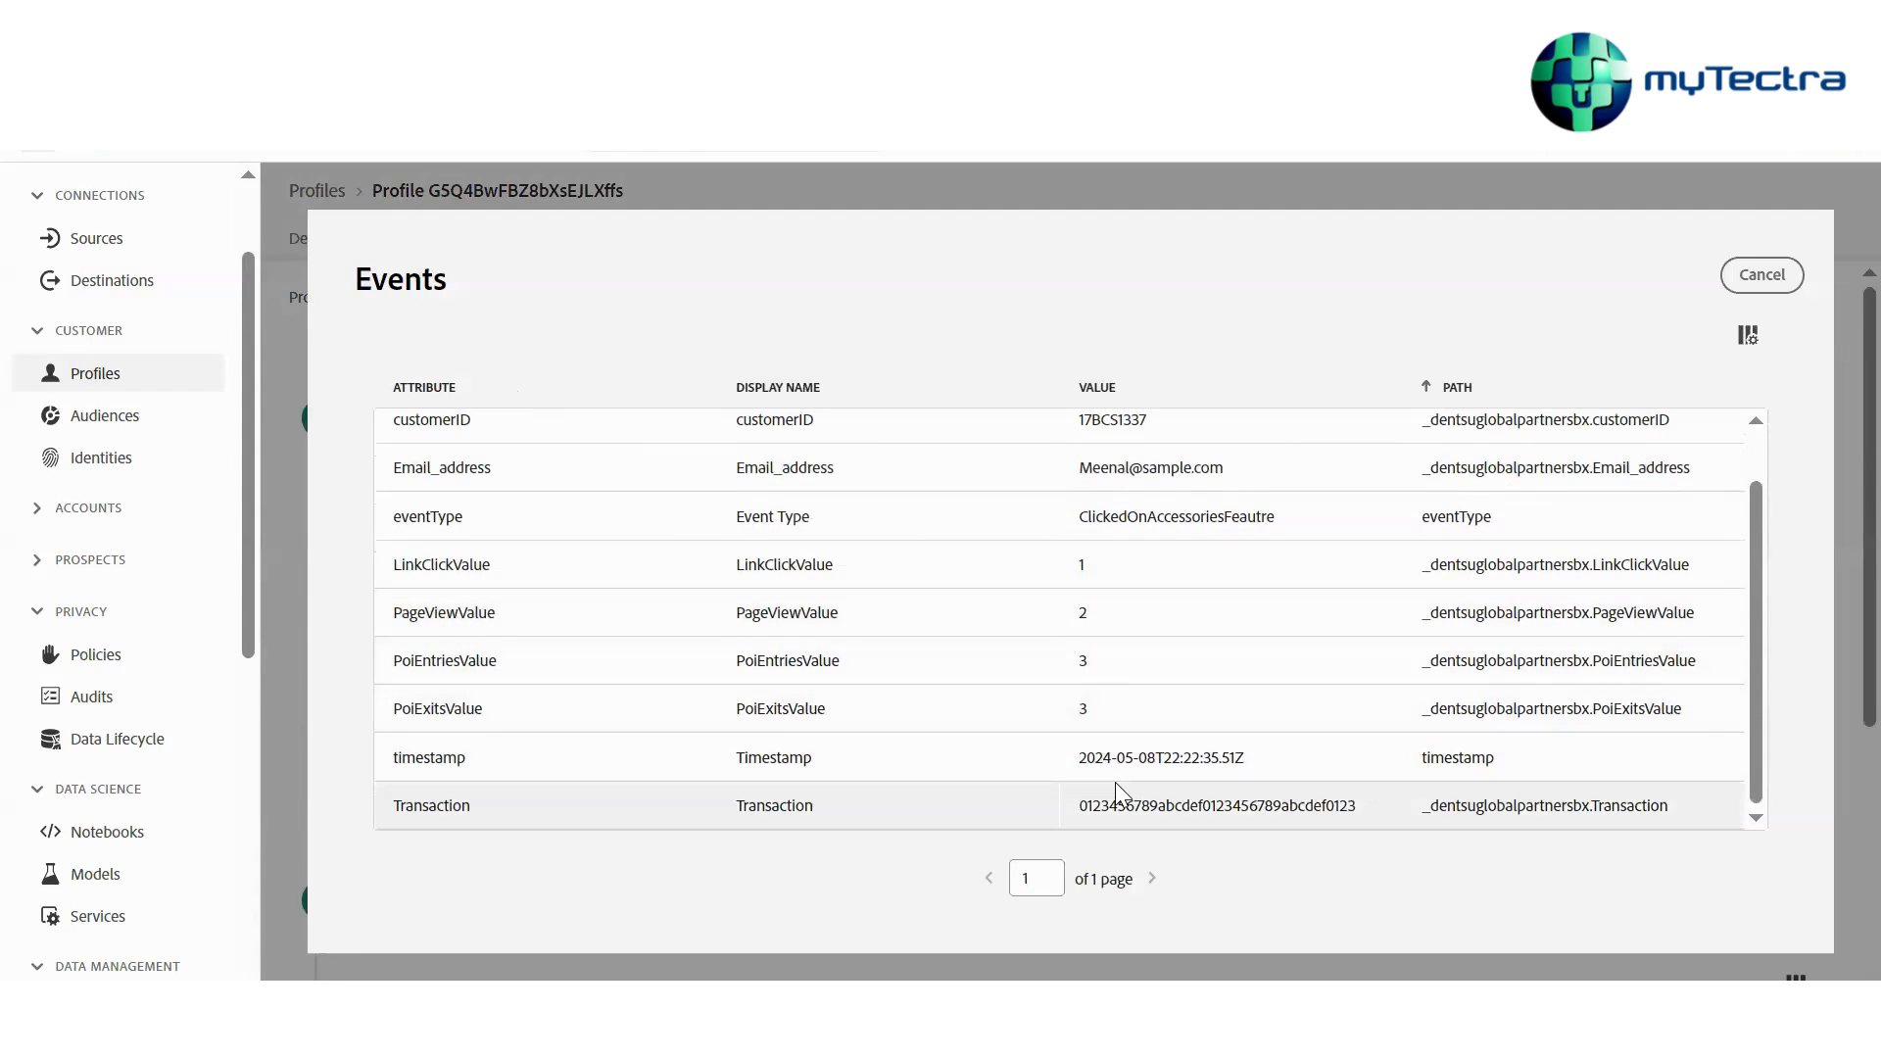
{"action": "scroll", "coordinate": [1107, 637], "scroll_direction": "up", "scroll_amount": 1}
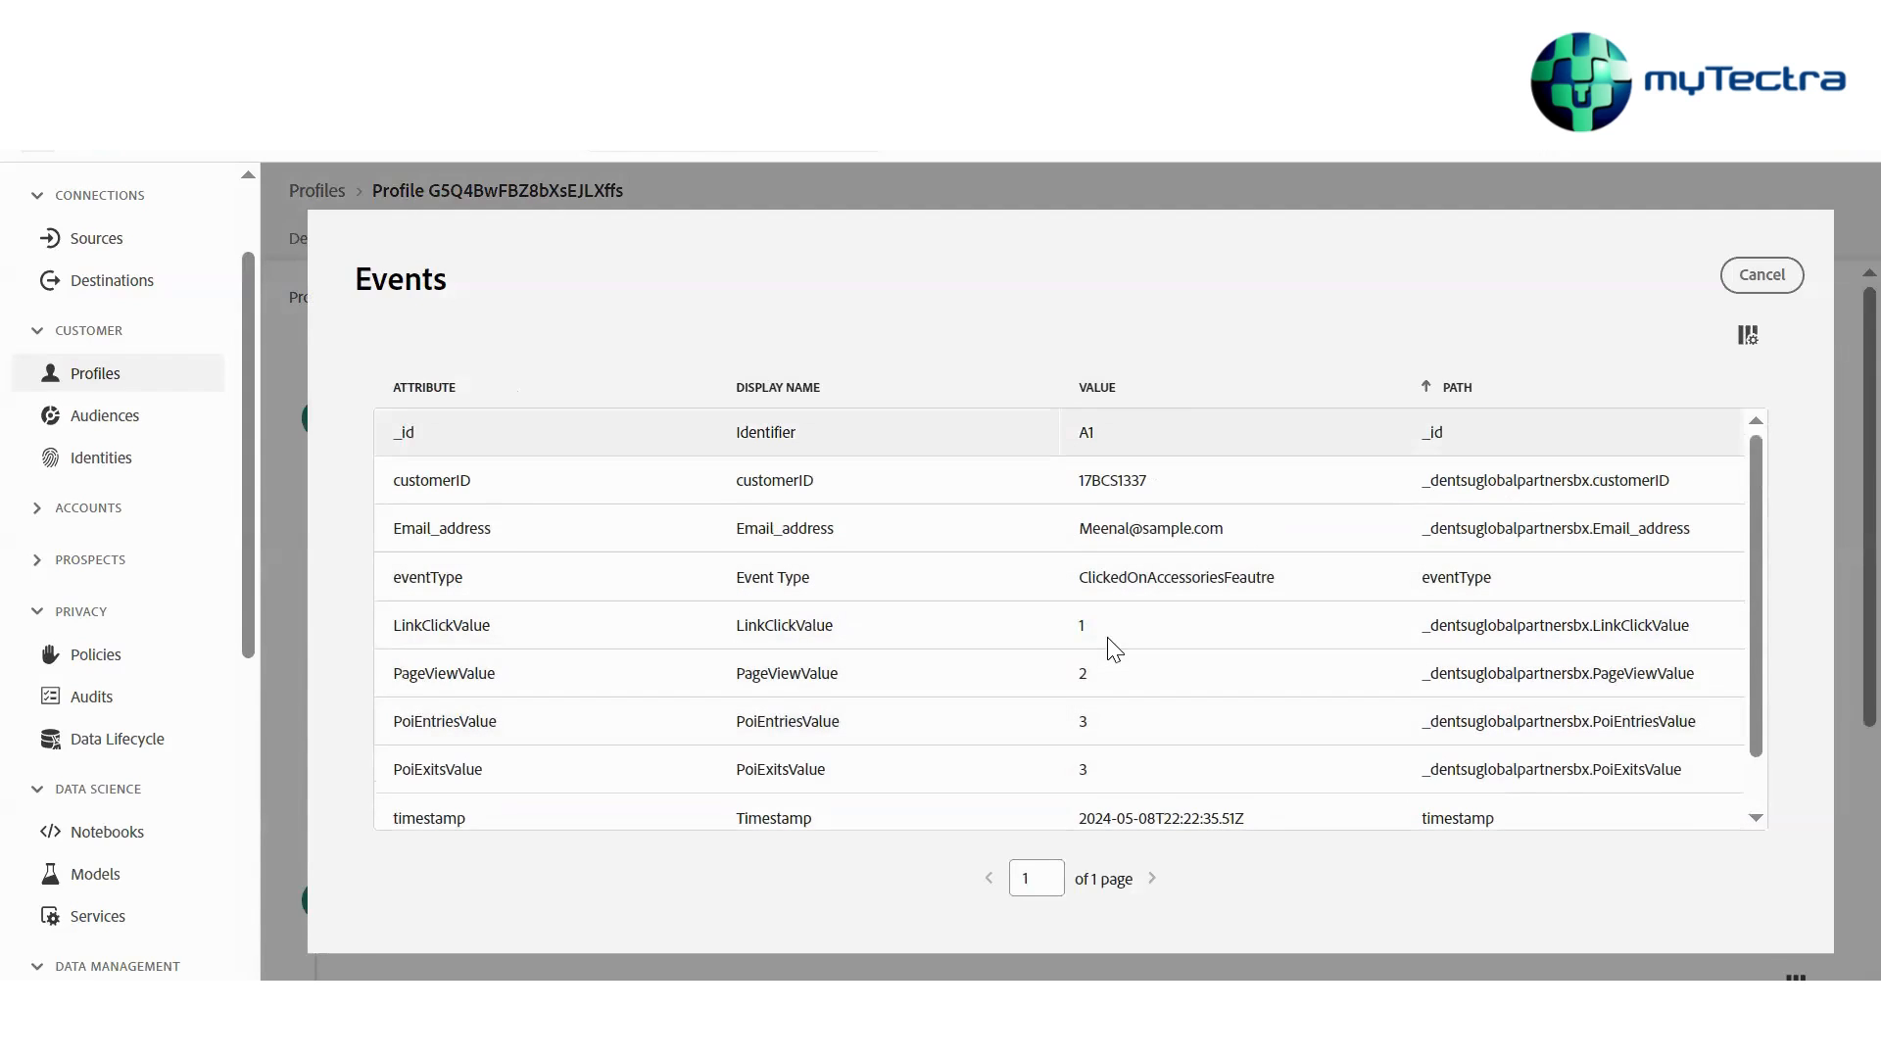
{"action": "left_click", "coordinate": [1181, 413]}
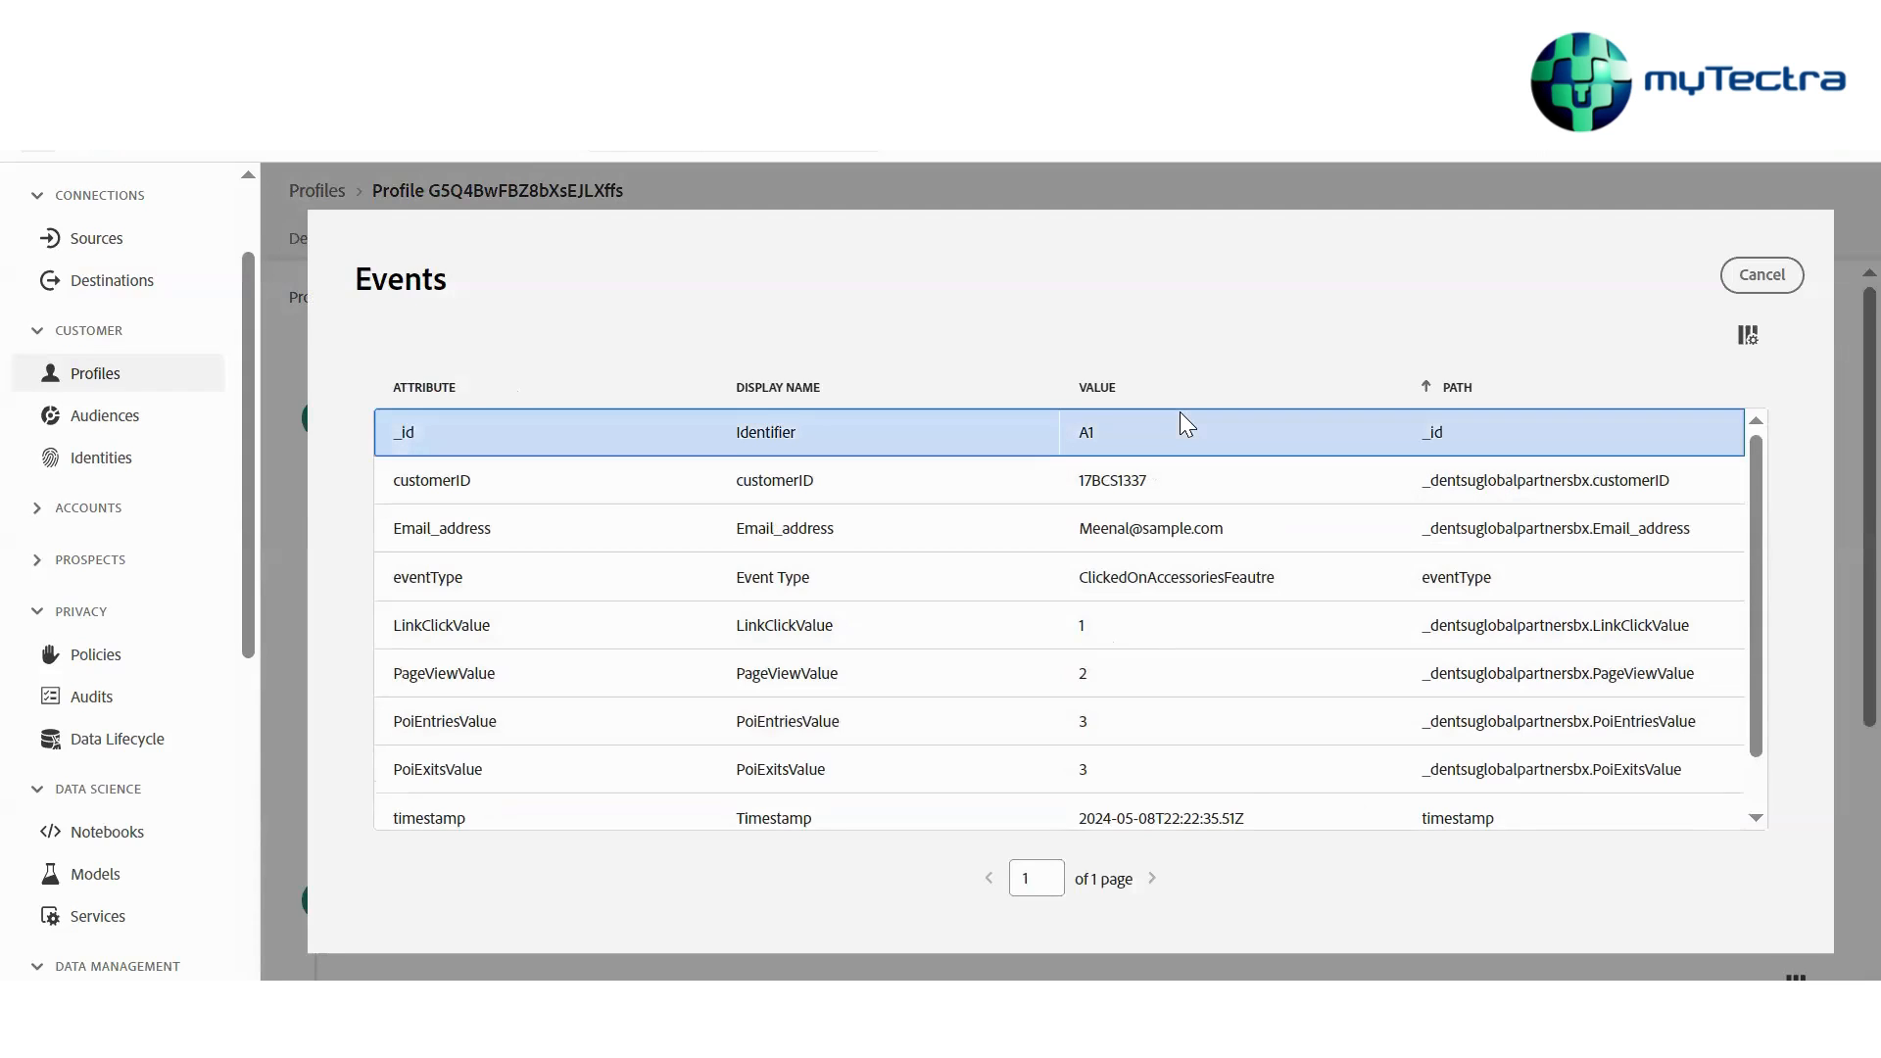
{"action": "left_click", "coordinate": [1763, 275]}
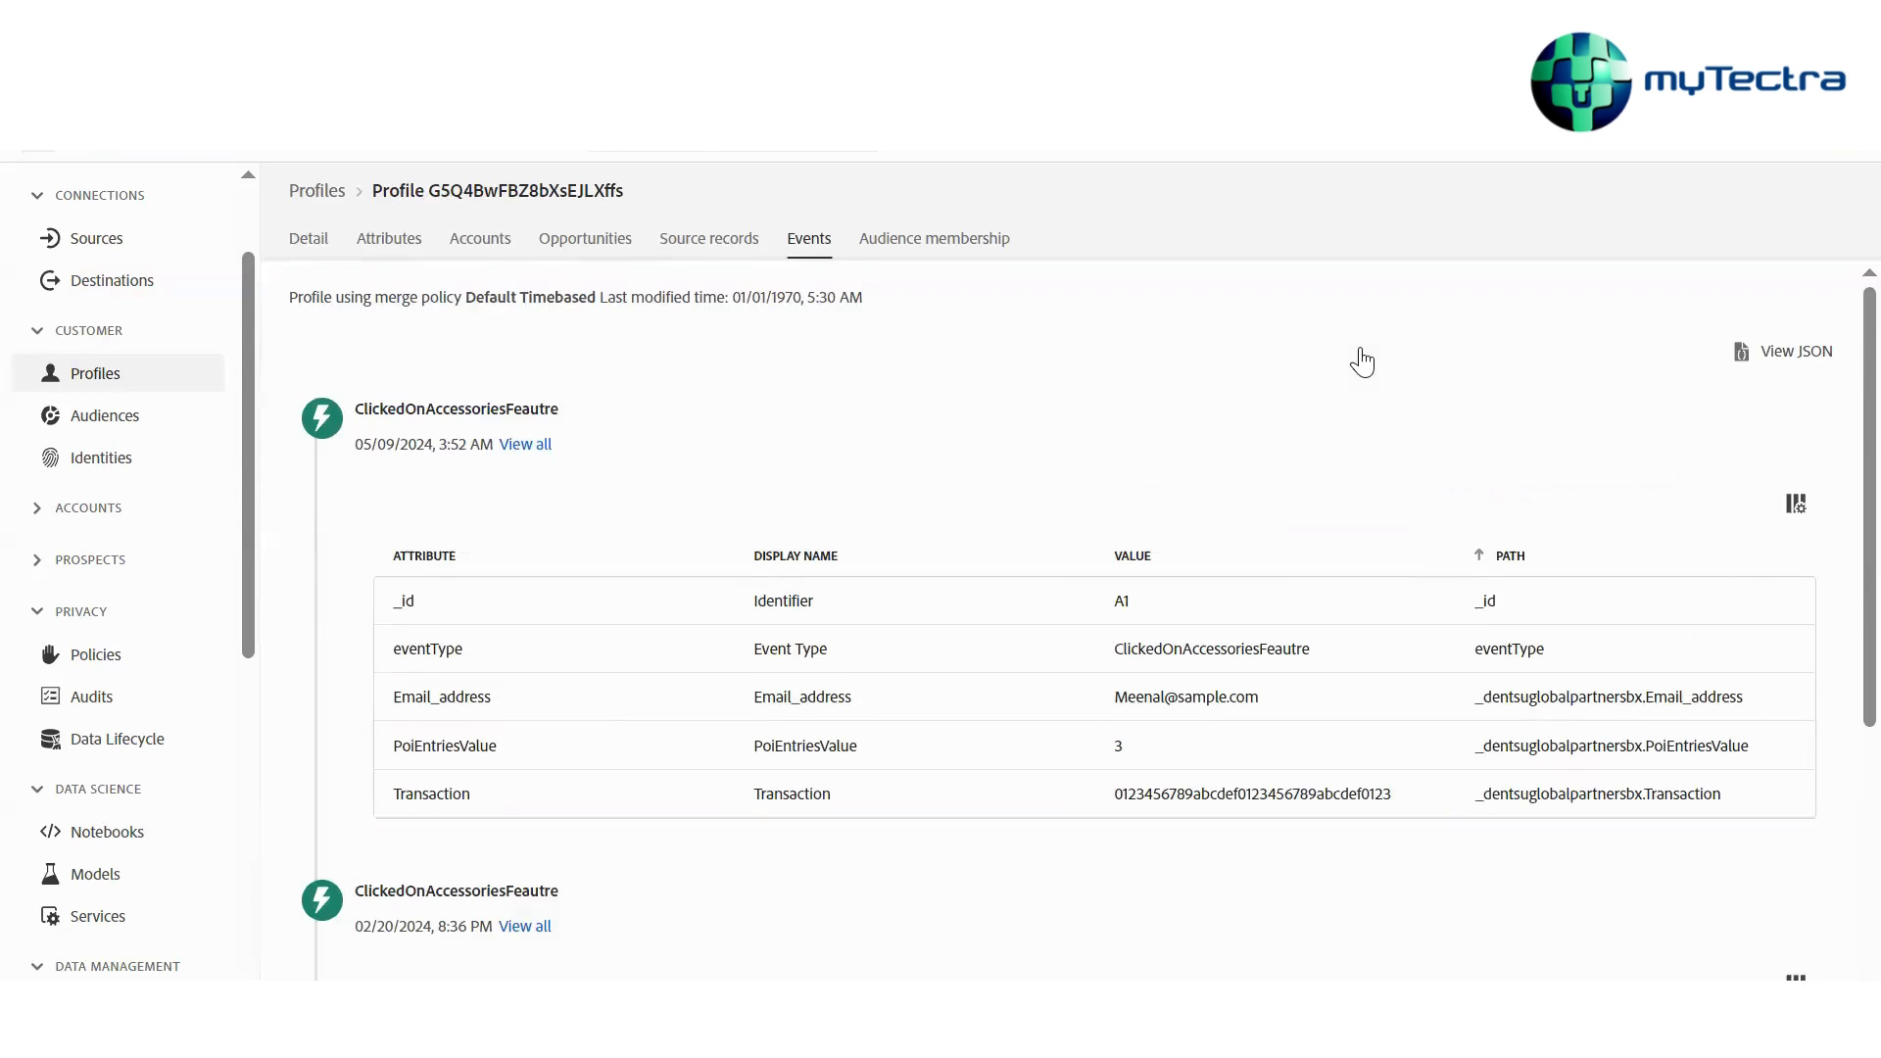
Open the full attribute list of the older experience event and compare its values
{"action": "scroll", "coordinate": [532, 663], "scroll_direction": "down", "scroll_amount": 3}
{"action": "left_click", "coordinate": [529, 662]}
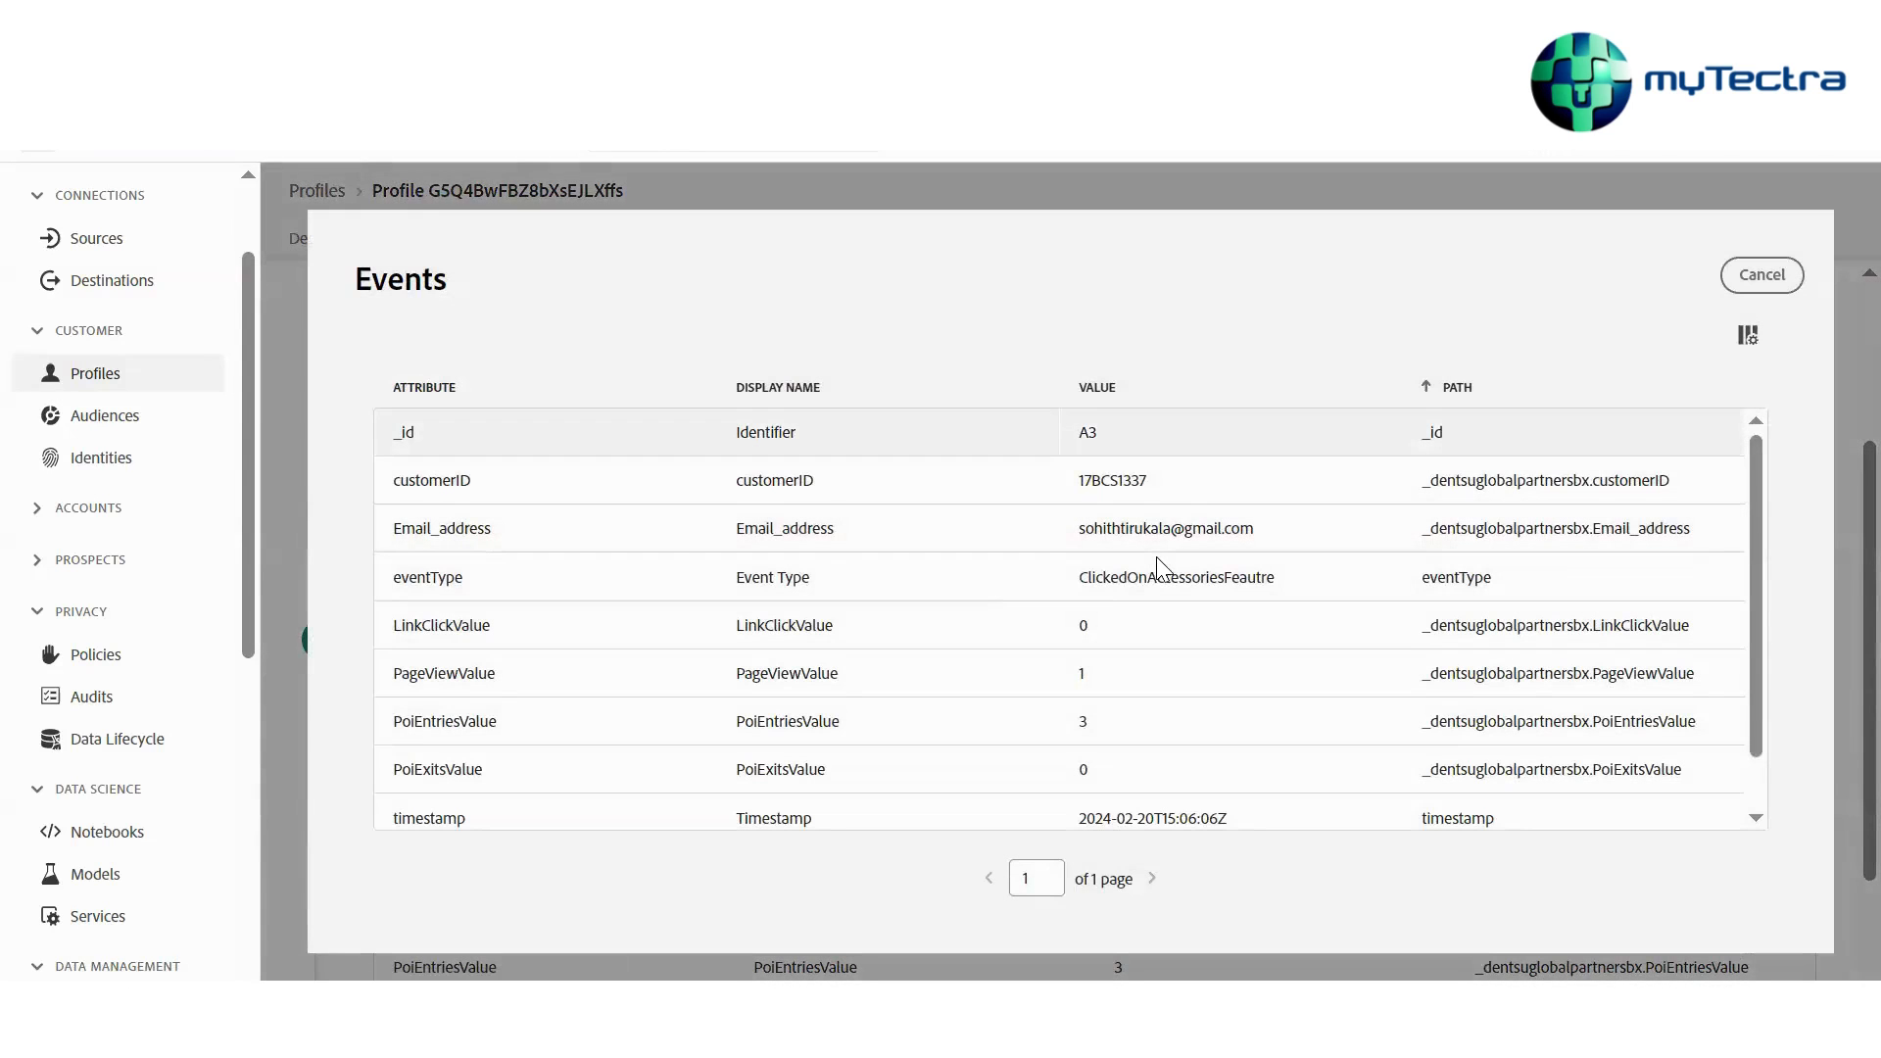
{"action": "left_click", "coordinate": [1136, 434]}
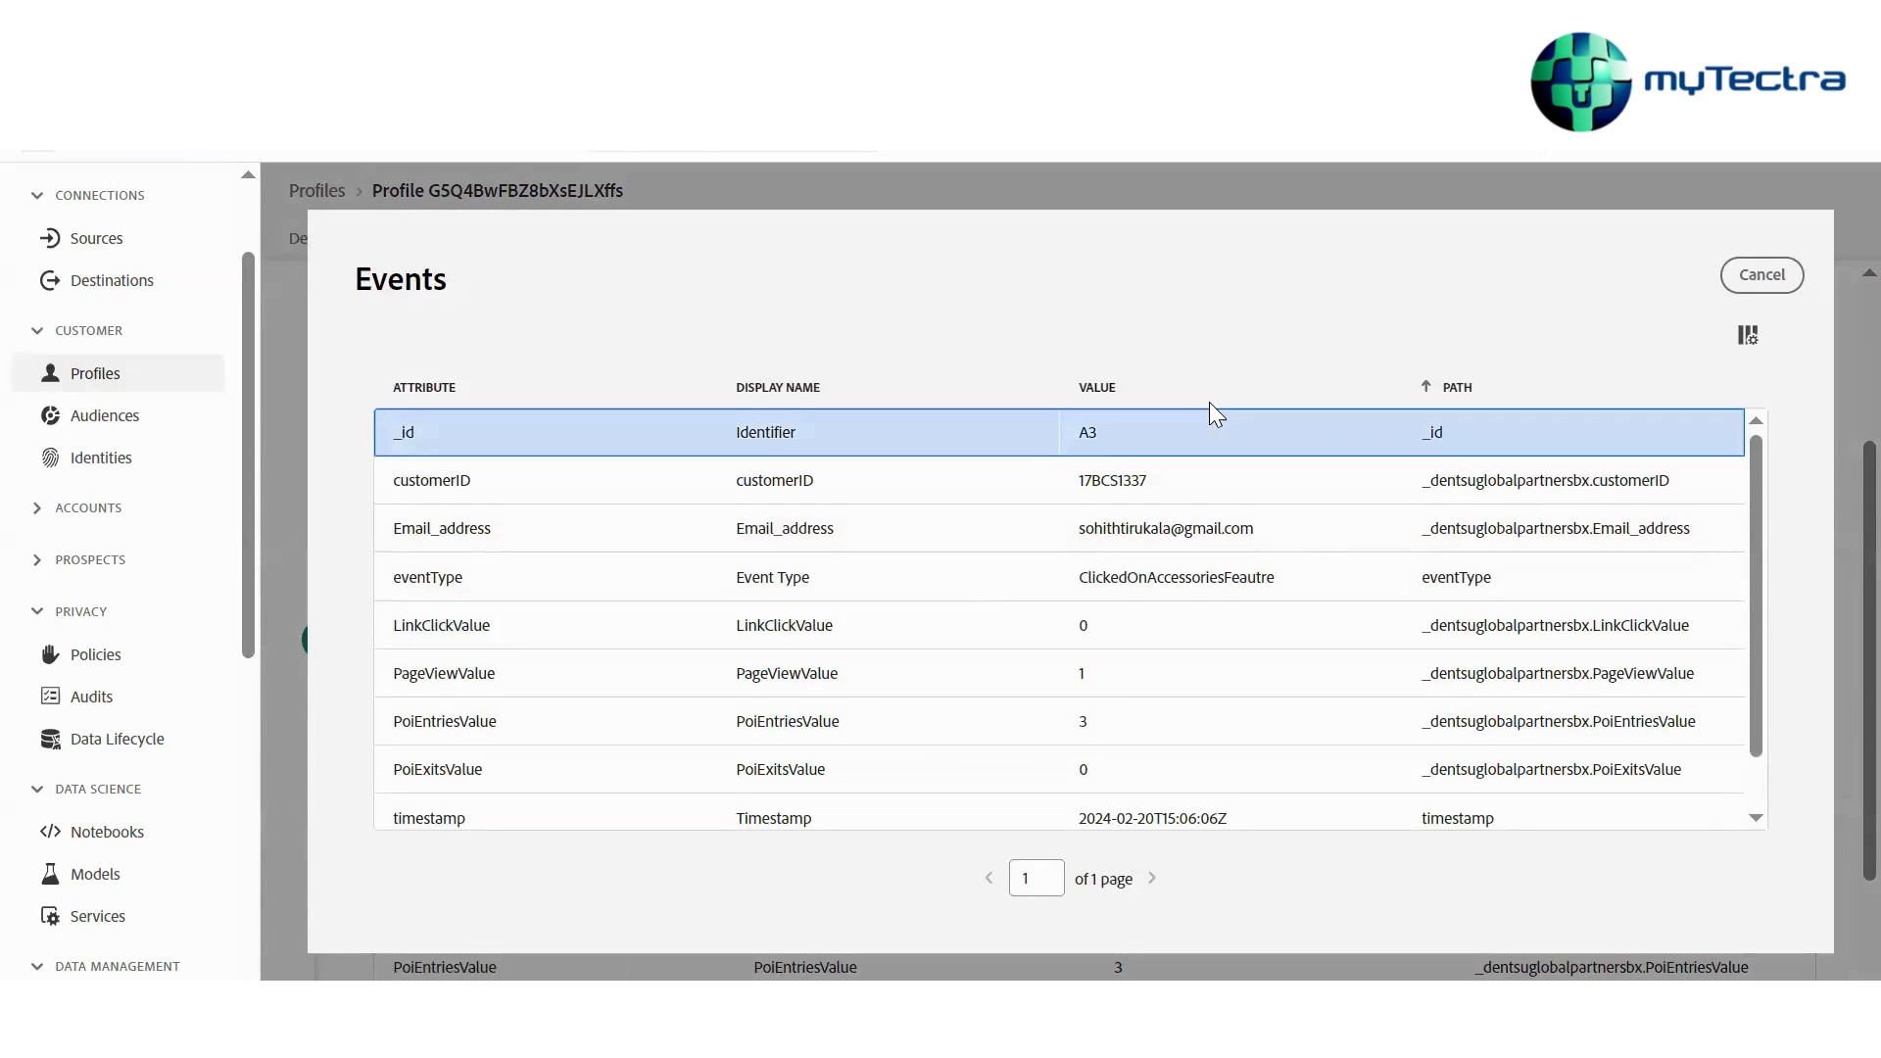
{"action": "left_click", "coordinate": [1753, 276]}
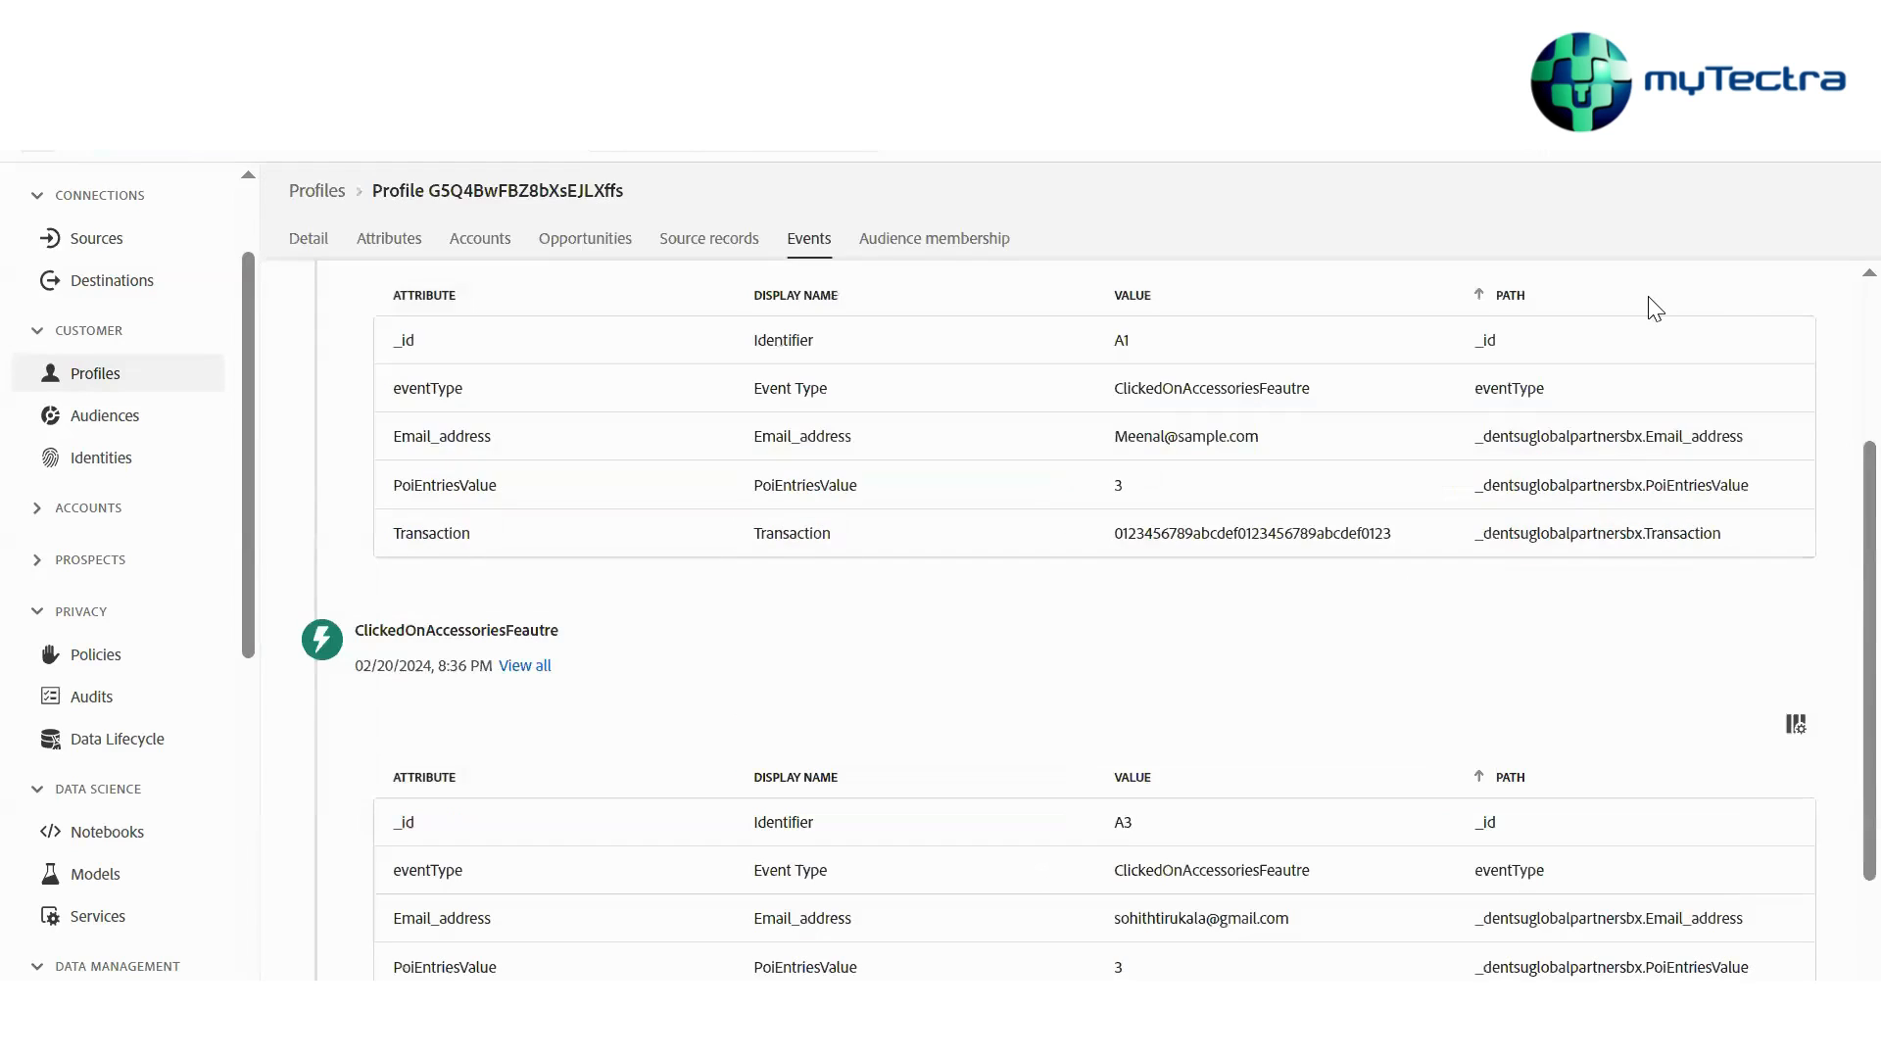
{"action": "scroll", "coordinate": [1655, 310], "scroll_direction": "up", "scroll_amount": 3}
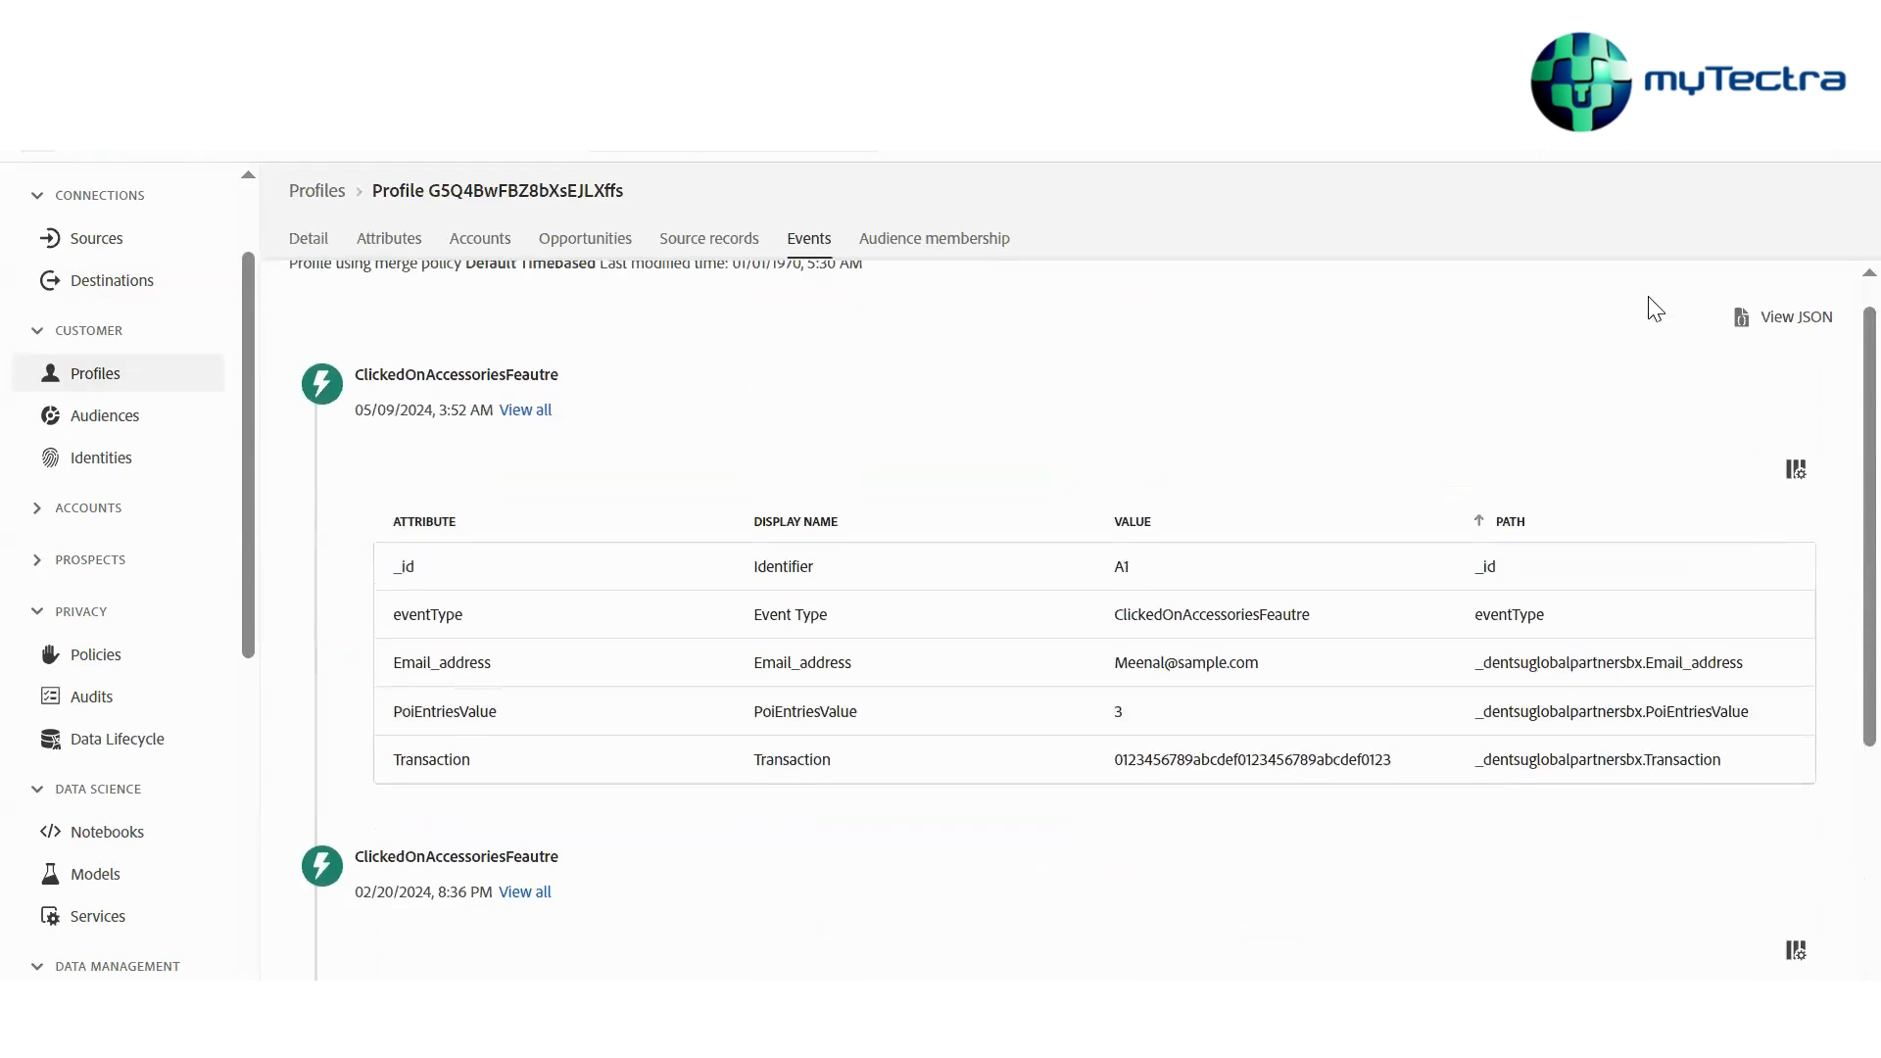
{"action": "scroll", "coordinate": [1655, 310], "scroll_direction": "down", "scroll_amount": 3}
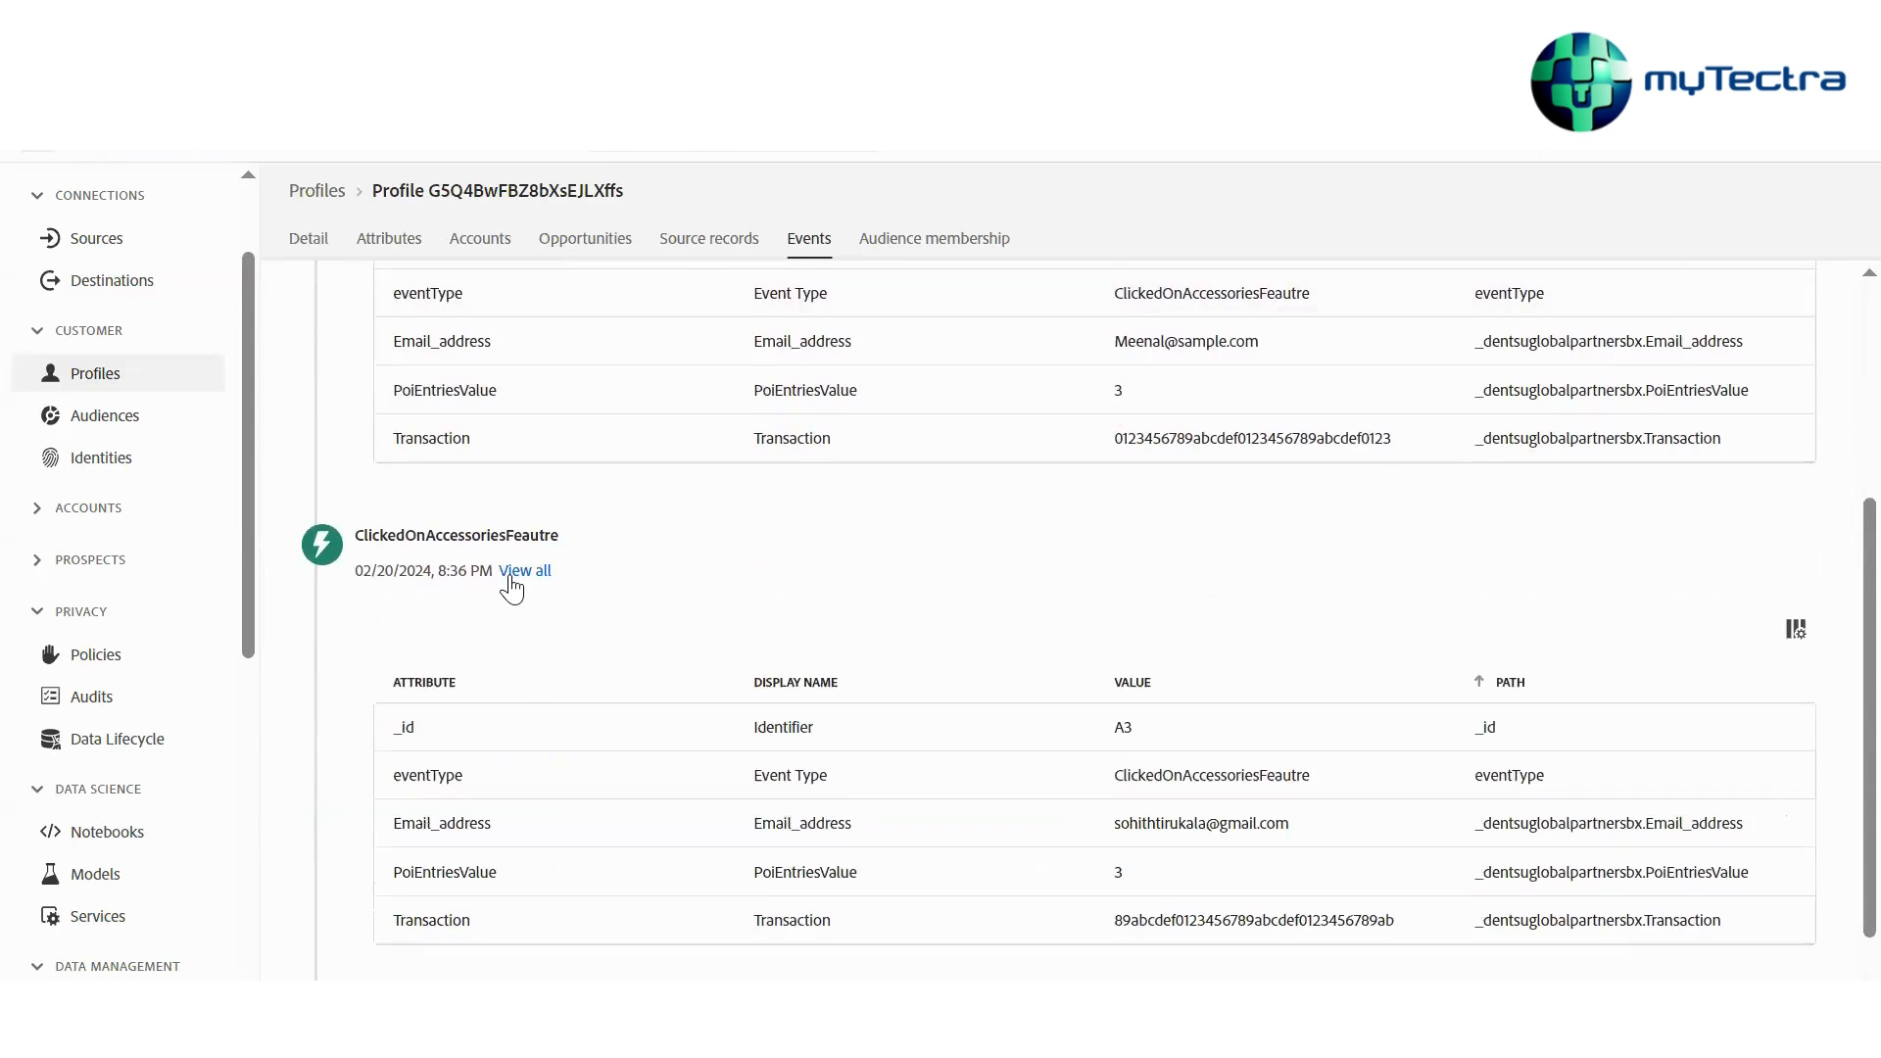
{"action": "scroll", "coordinate": [553, 566], "scroll_direction": "up", "scroll_amount": 3}
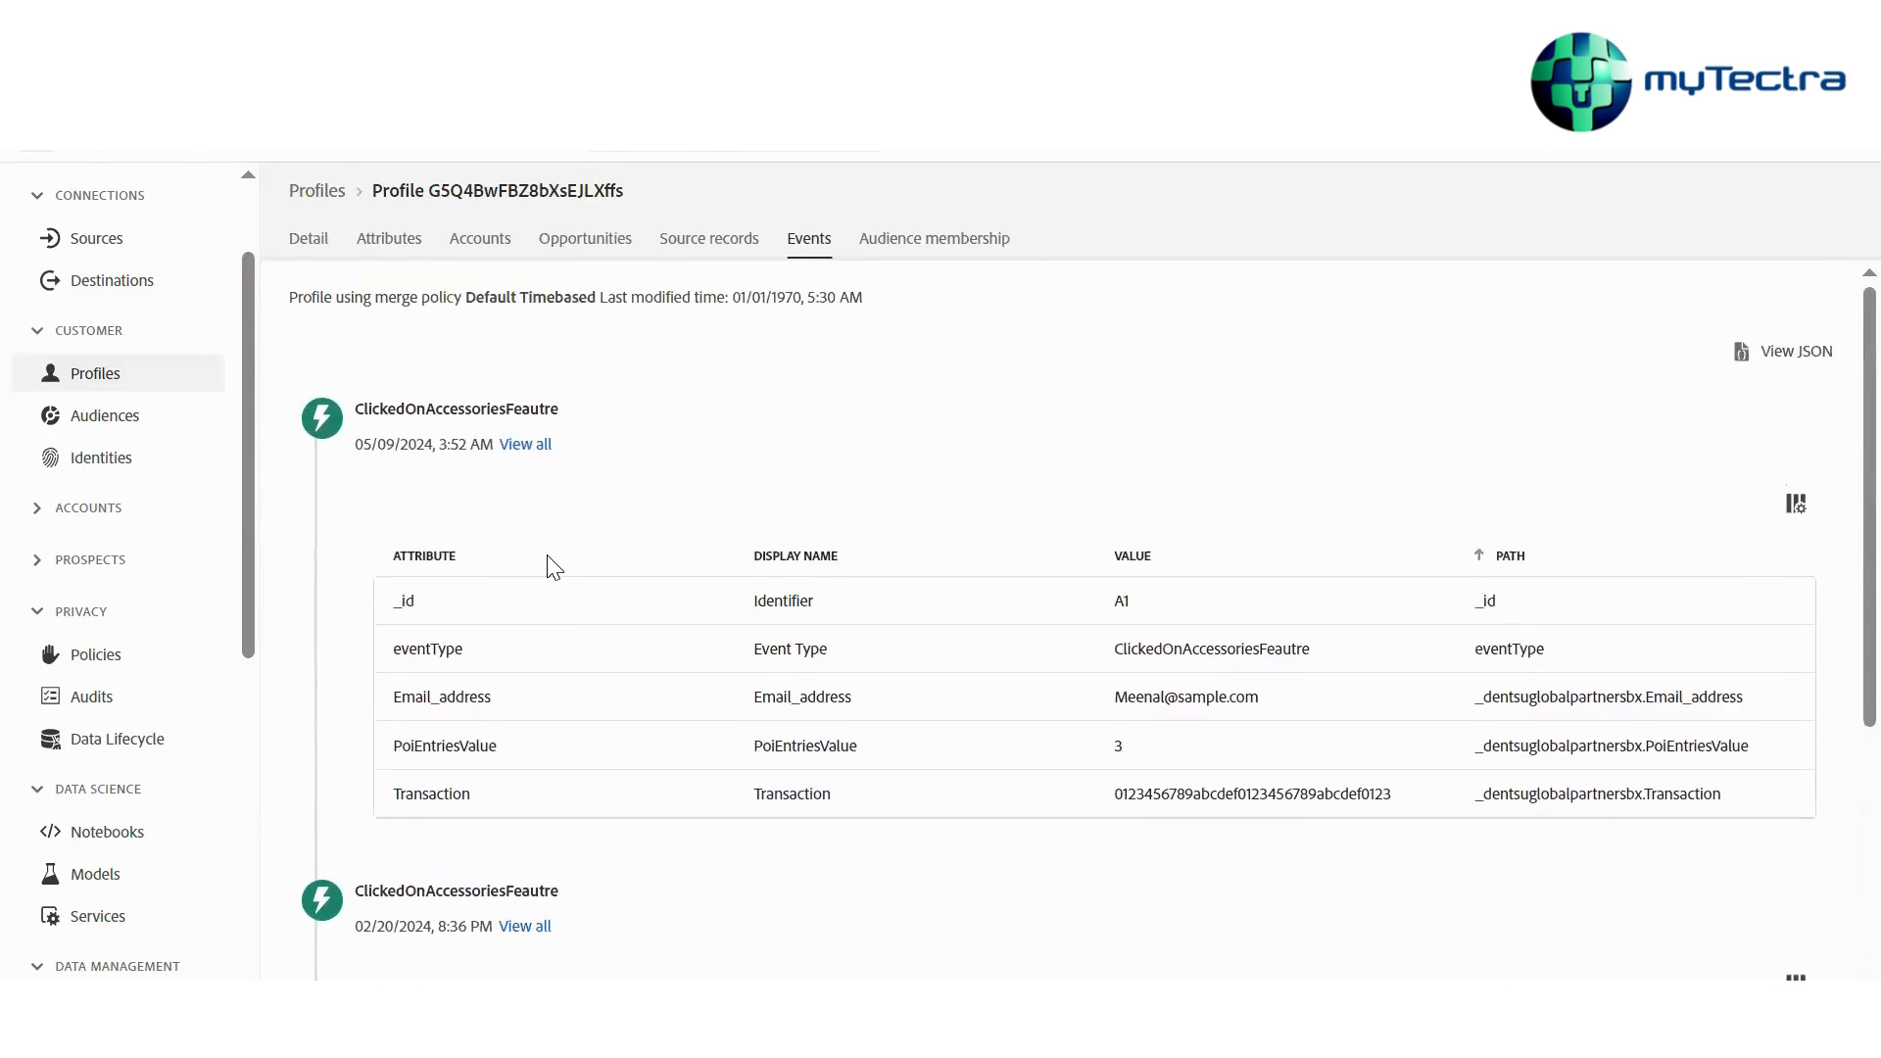
{"action": "scroll", "coordinate": [414, 617], "scroll_direction": "down", "scroll_amount": 1}
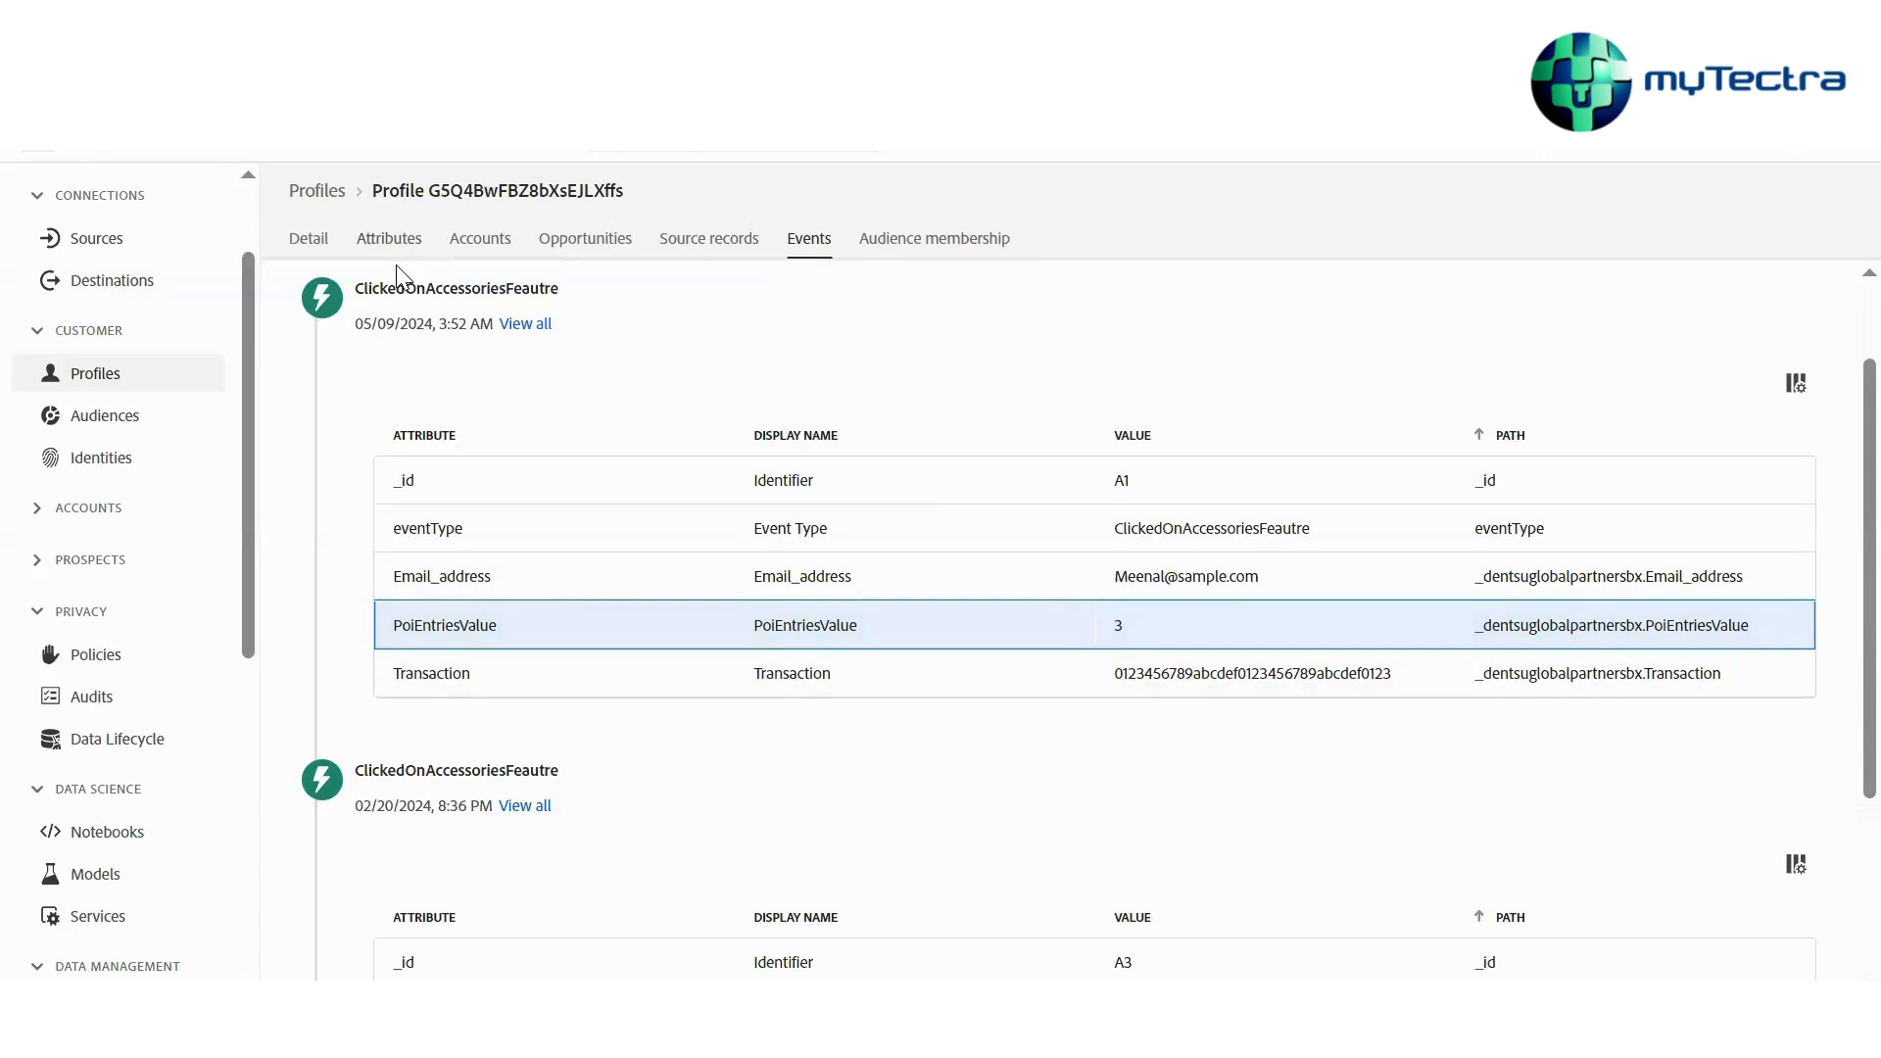
Return to profile browsing and search the CustomerID namespace with an altered customer ID value
{"action": "left_click", "coordinate": [316, 193]}
{"action": "left_click", "coordinate": [730, 354]}
{"action": "key", "text": "BackSpace"}
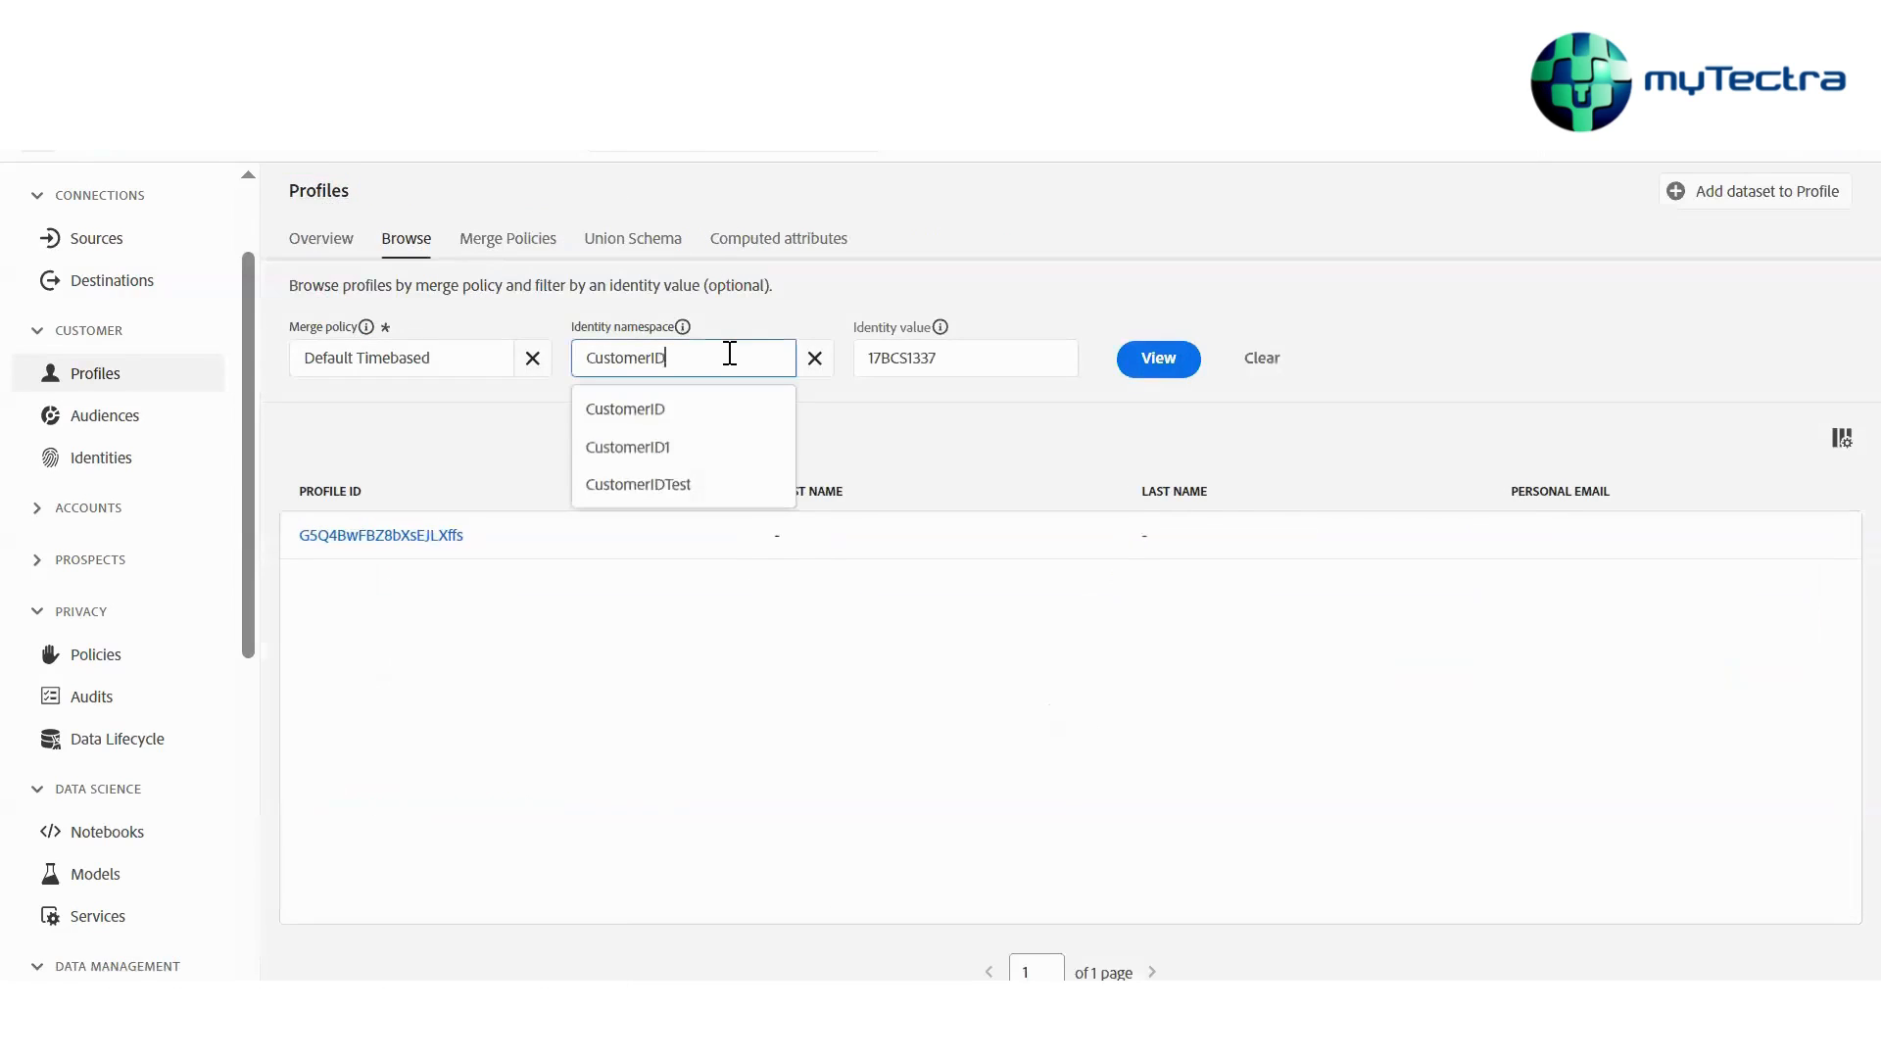
{"action": "left_click", "coordinate": [887, 359]}
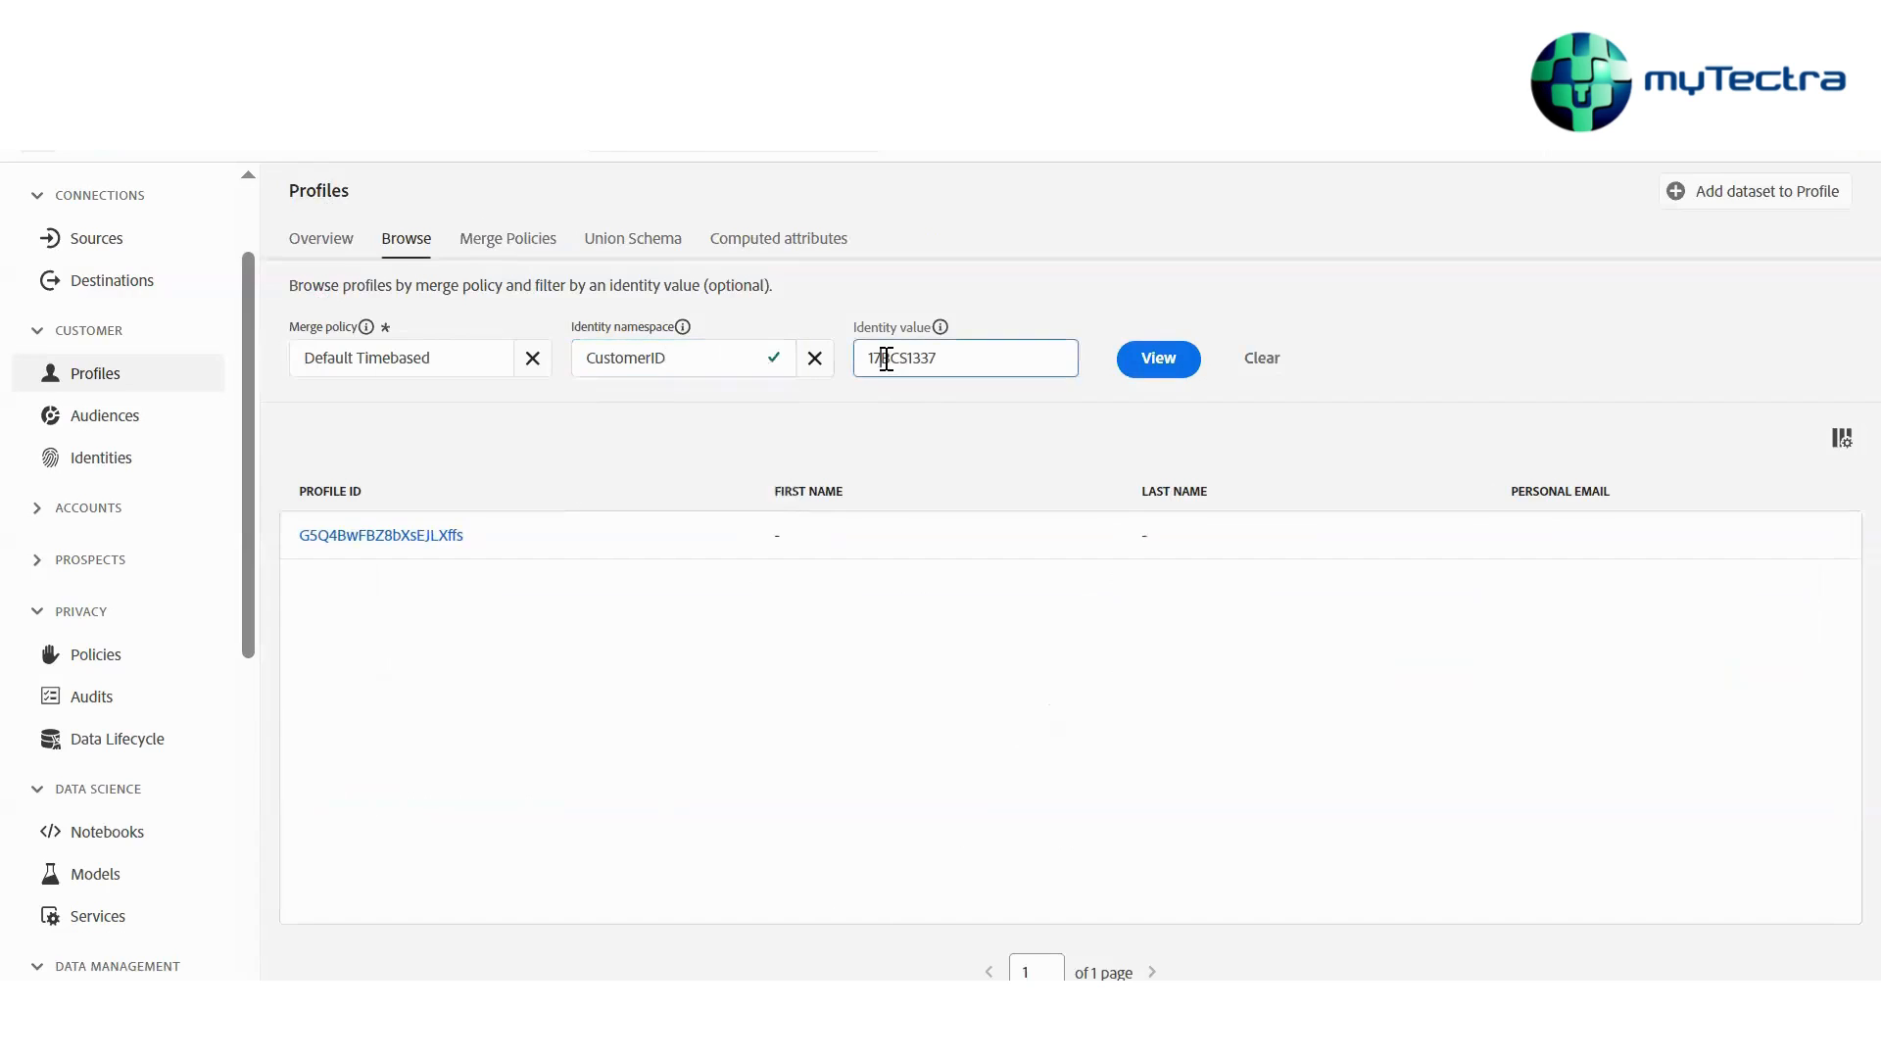
{"action": "key", "text": "BackSpace"}
{"action": "type", "text": "5"}
{"action": "left_click", "coordinate": [1134, 368]}
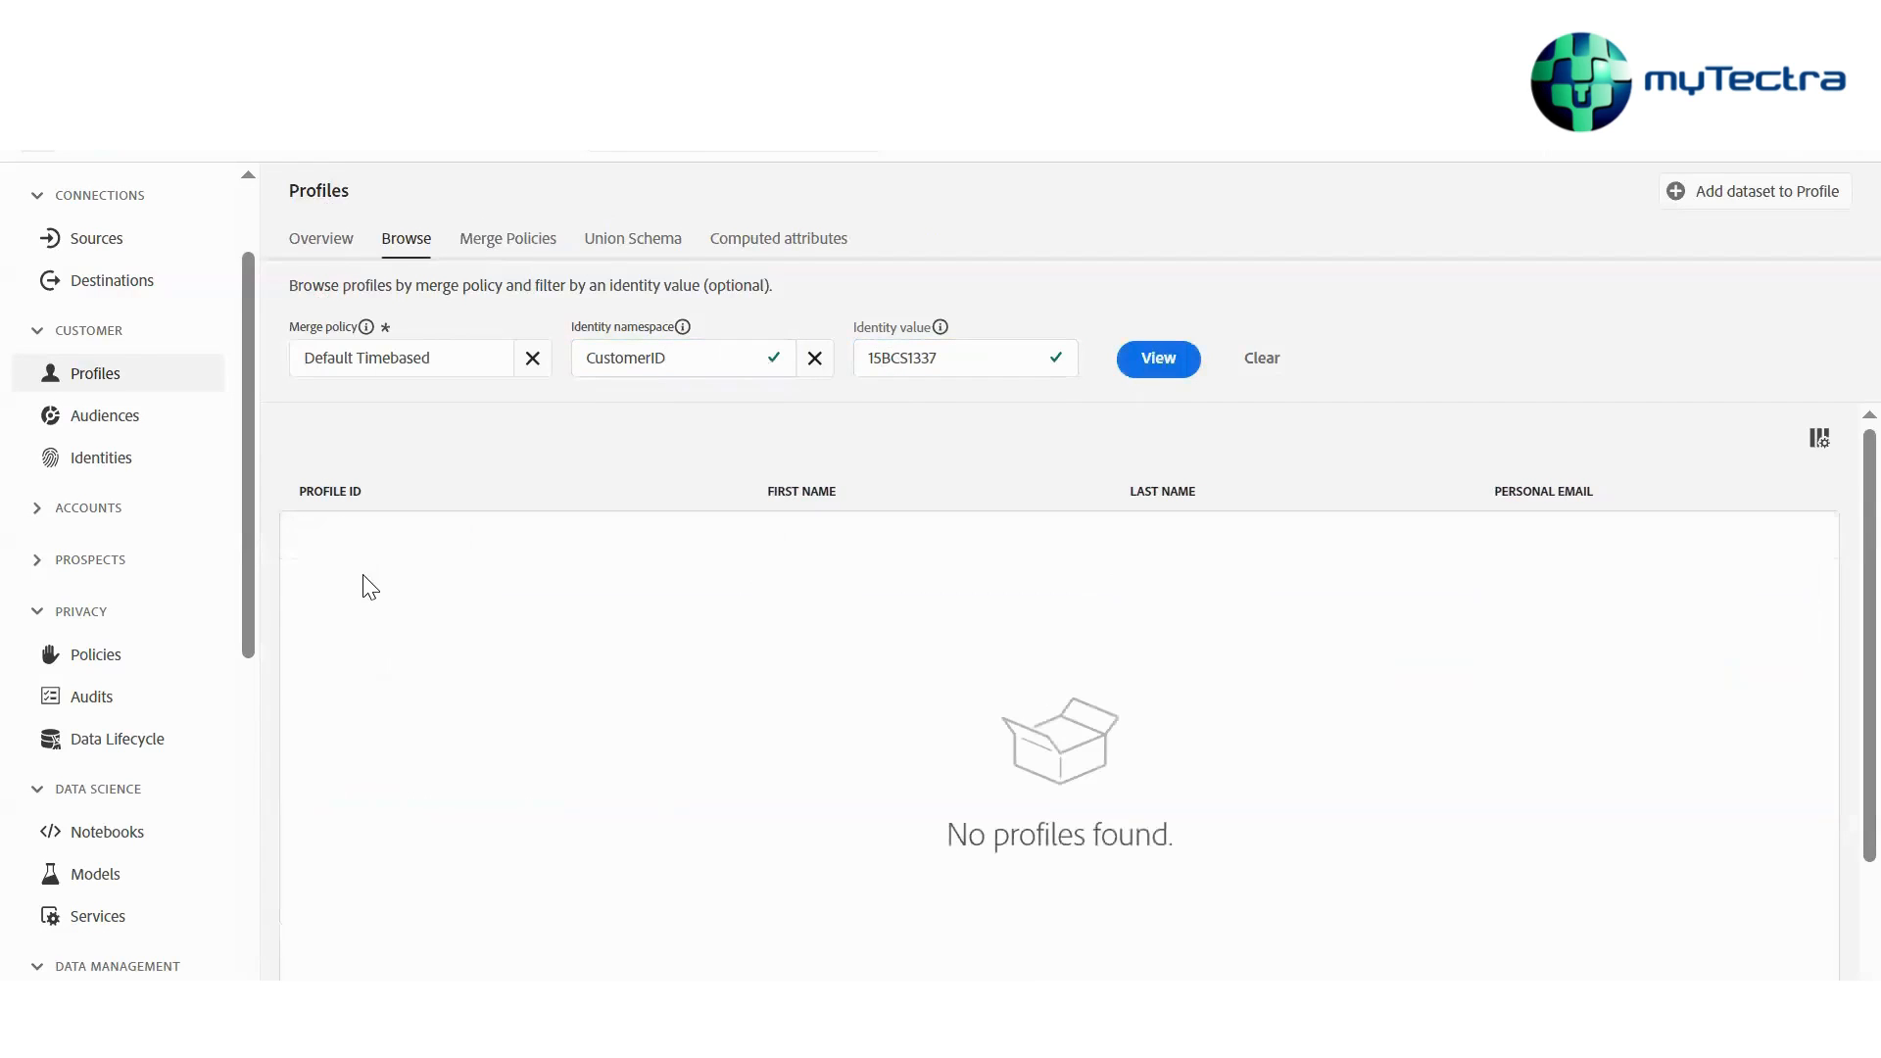
Replace the identity value with another customer ID and view matching profiles
{"action": "left_click_drag", "start_coordinate": [676, 355], "coordinate": [450, 343]}
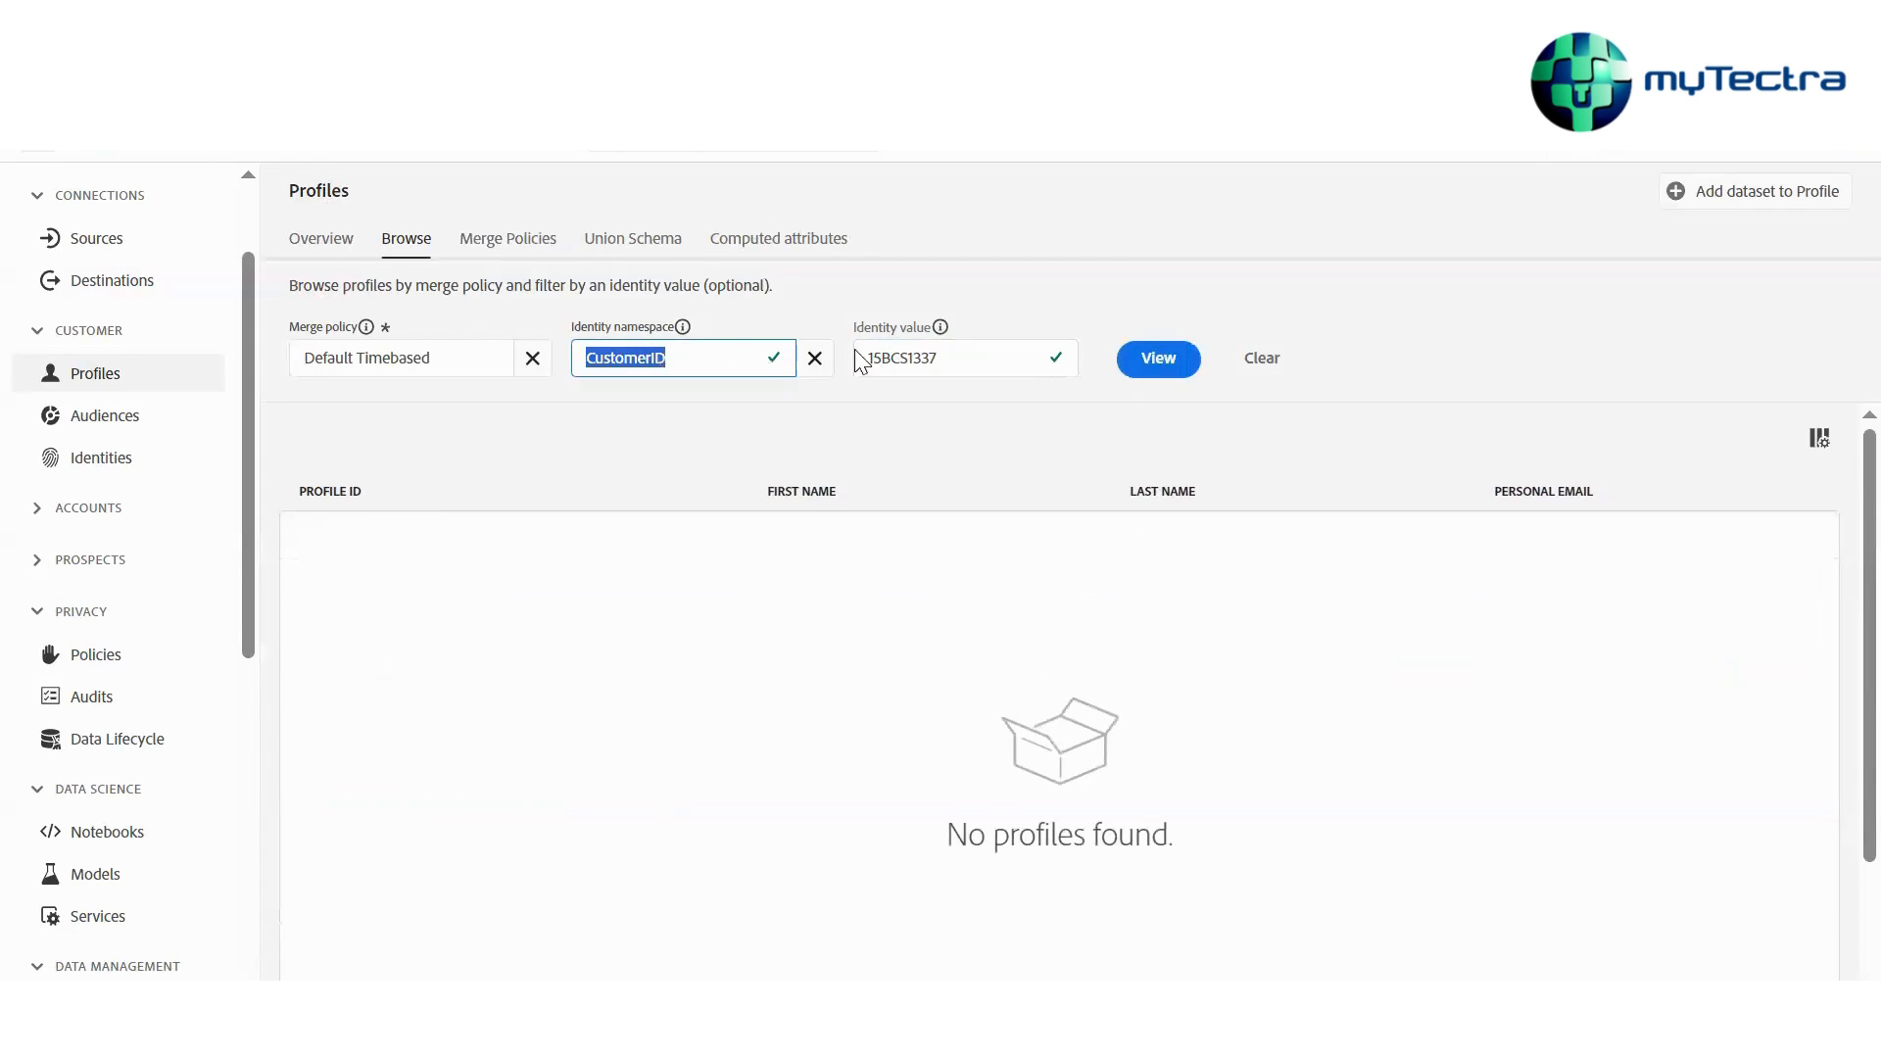
{"action": "left_click_drag", "start_coordinate": [987, 364], "coordinate": [812, 357]}
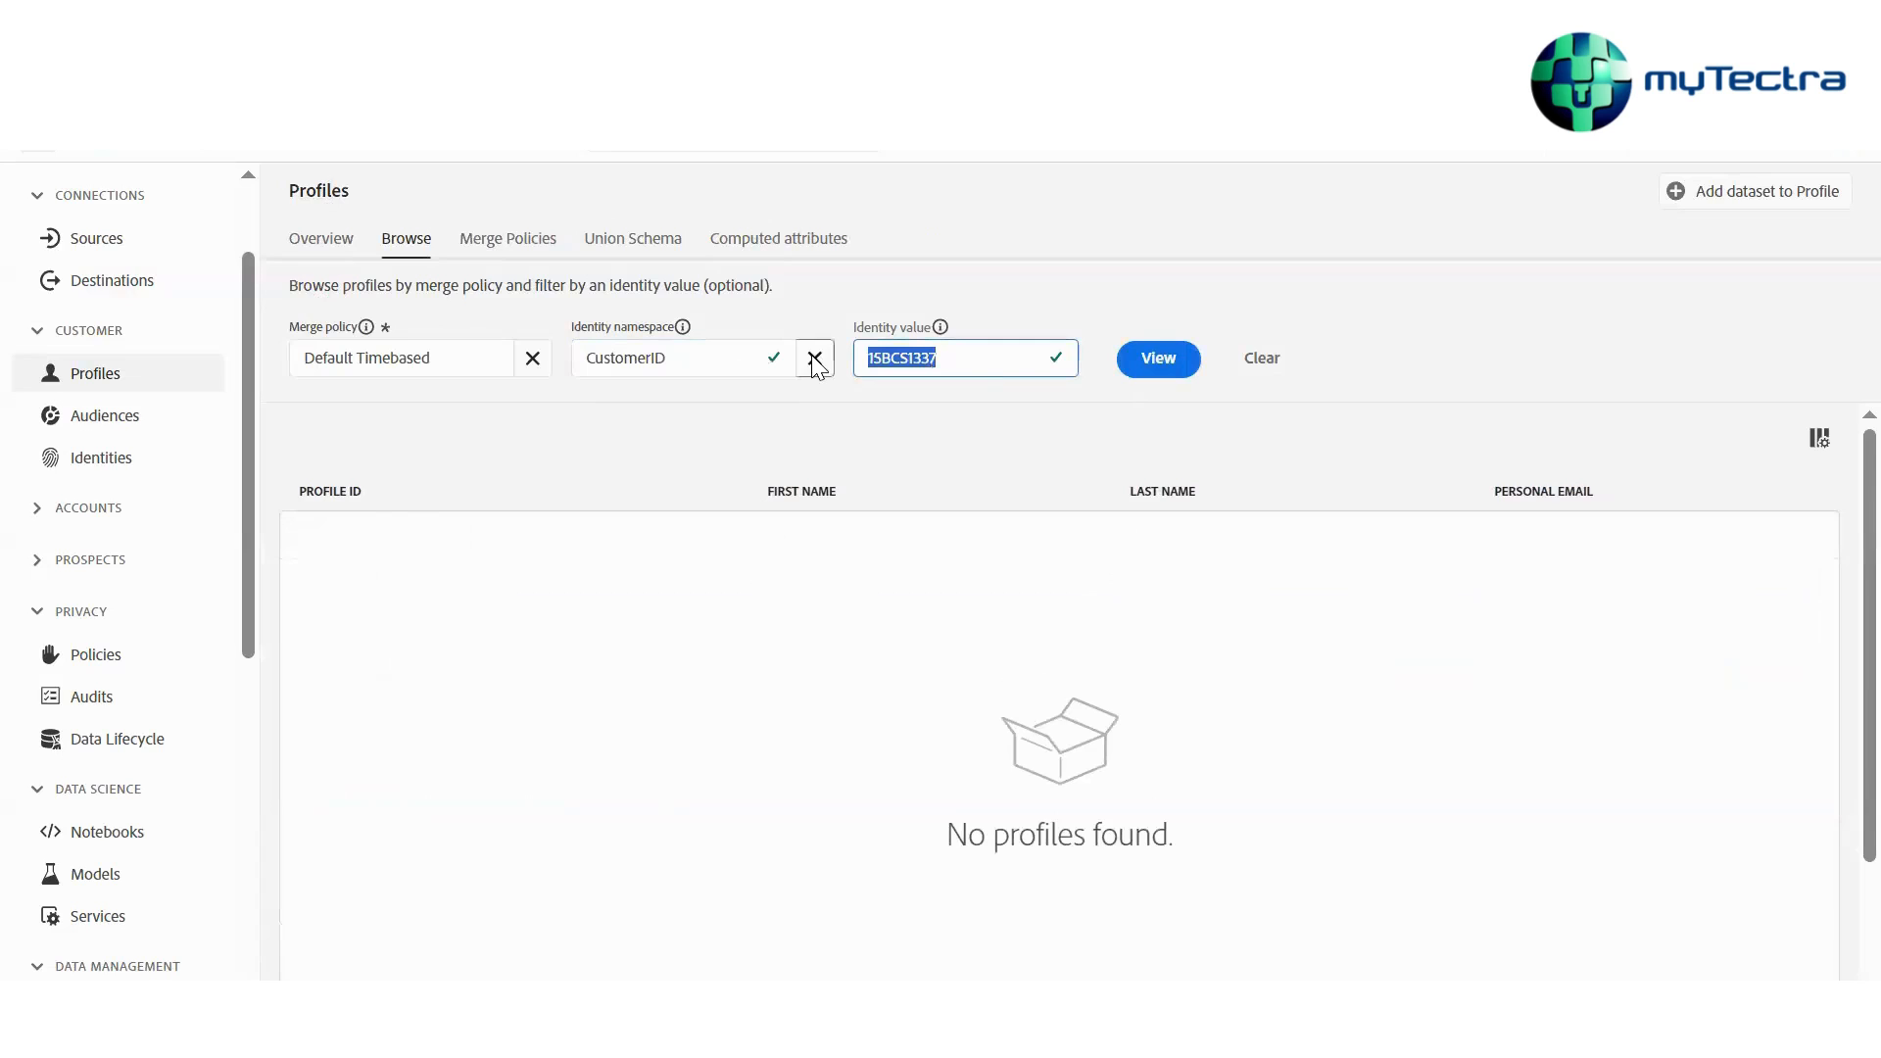
{"action": "type", "text": "ABC123"}
{"action": "left_click", "coordinate": [1159, 362]}
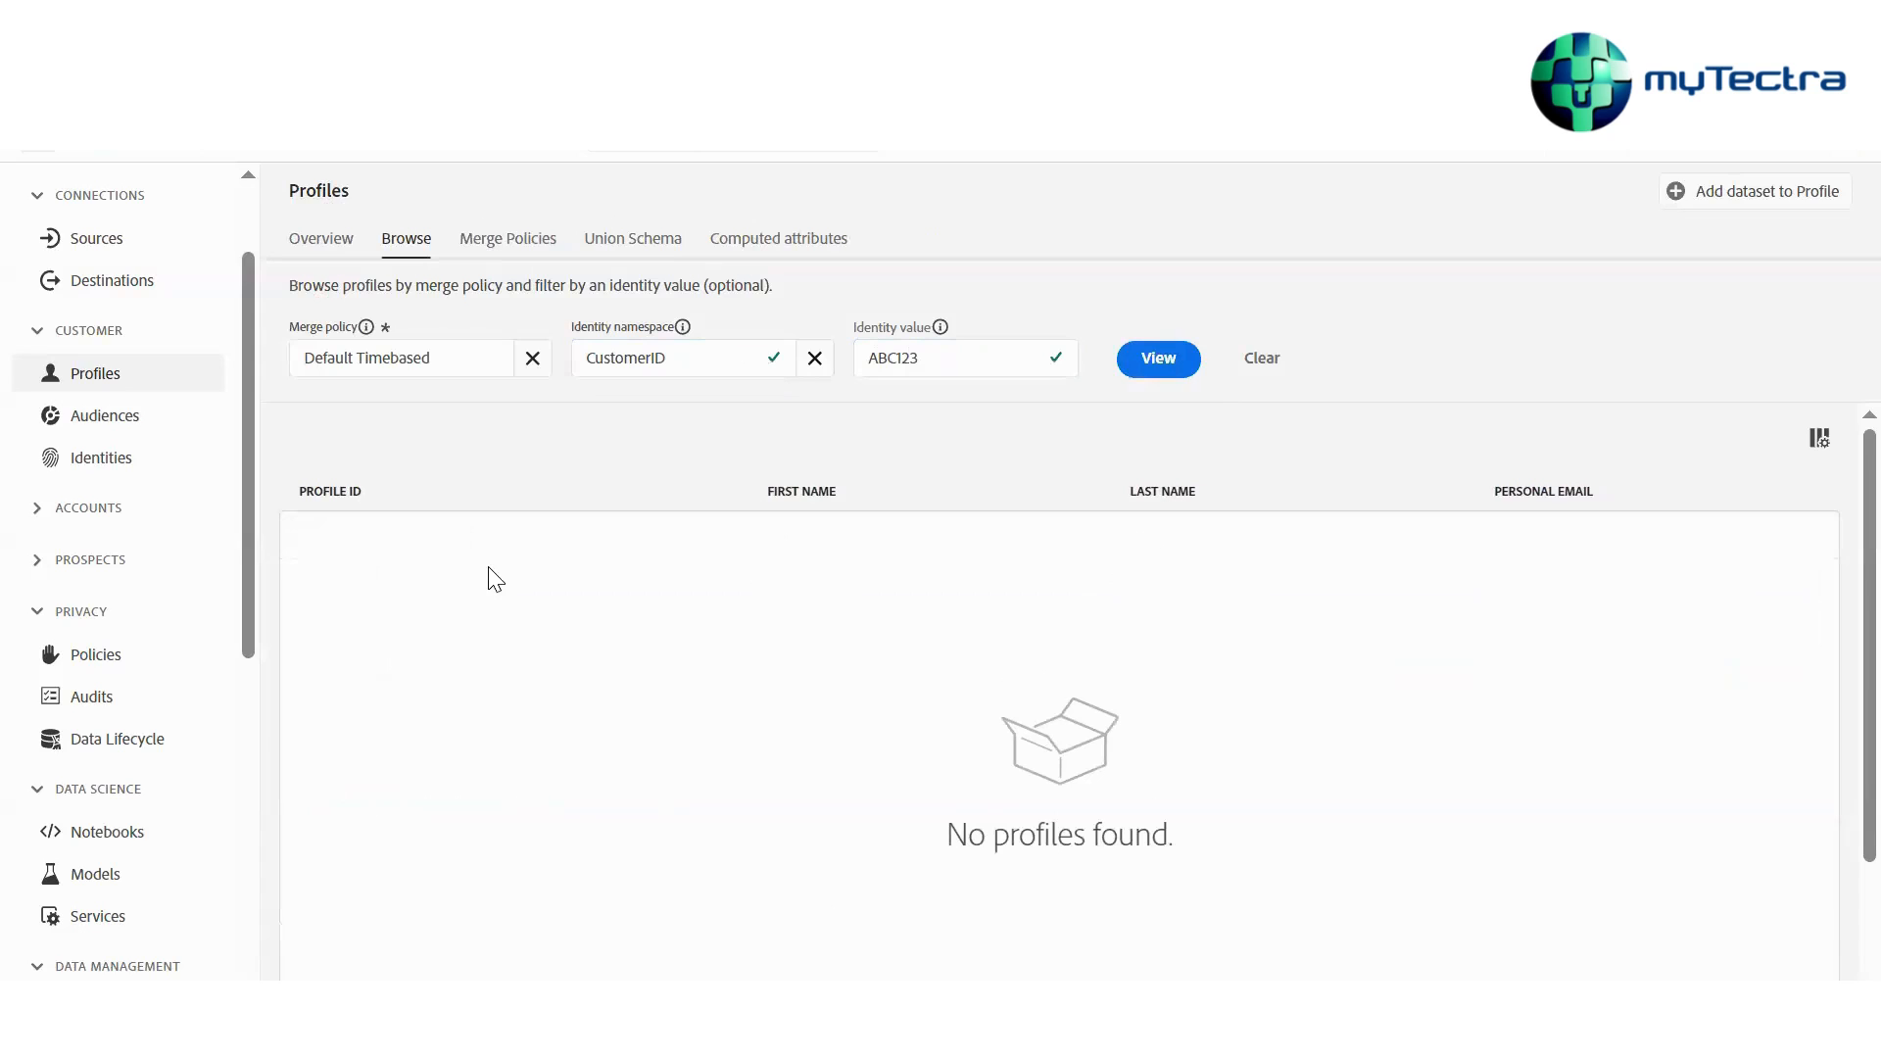
Reselect the CustomerID namespace, enter a different customer ID, and view the matching profile
{"action": "left_click_drag", "start_coordinate": [901, 361], "coordinate": [459, 348]}
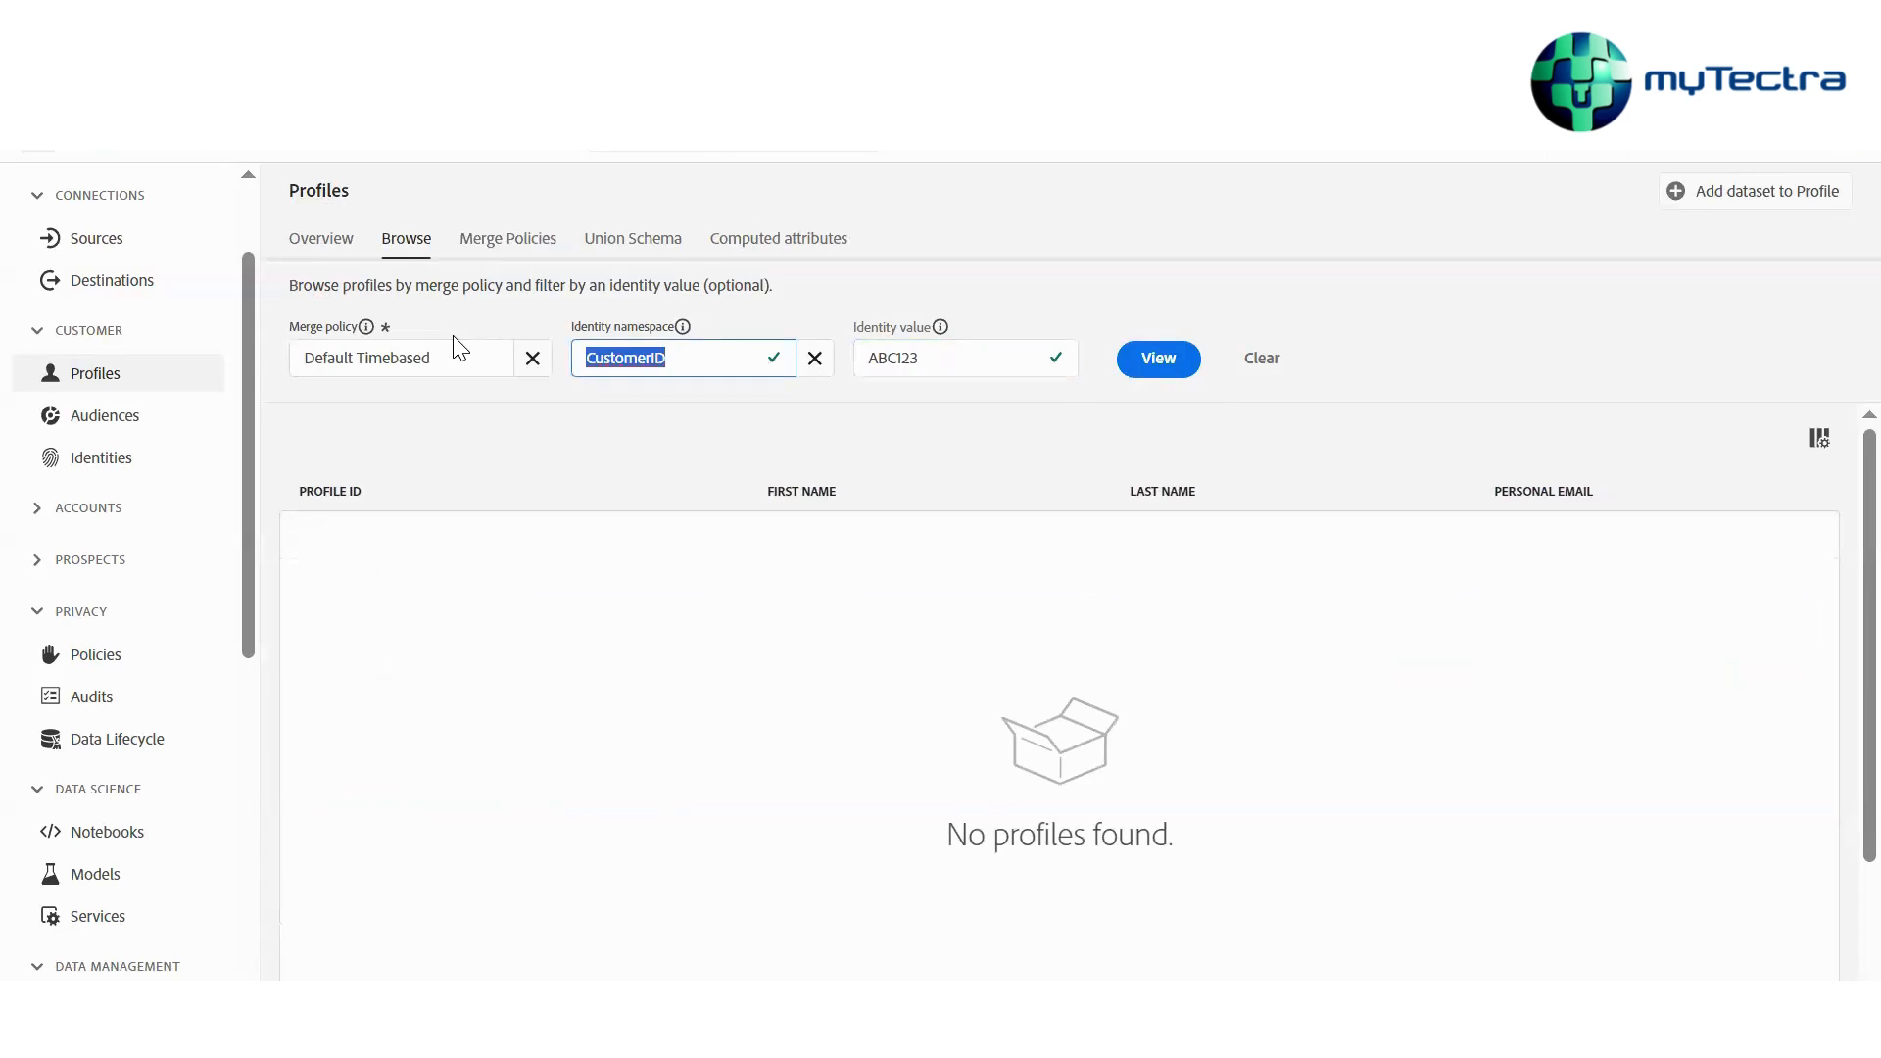
{"action": "type", "text": "cus"}
{"action": "left_click", "coordinate": [665, 440]}
{"action": "double_click", "coordinate": [950, 357]}
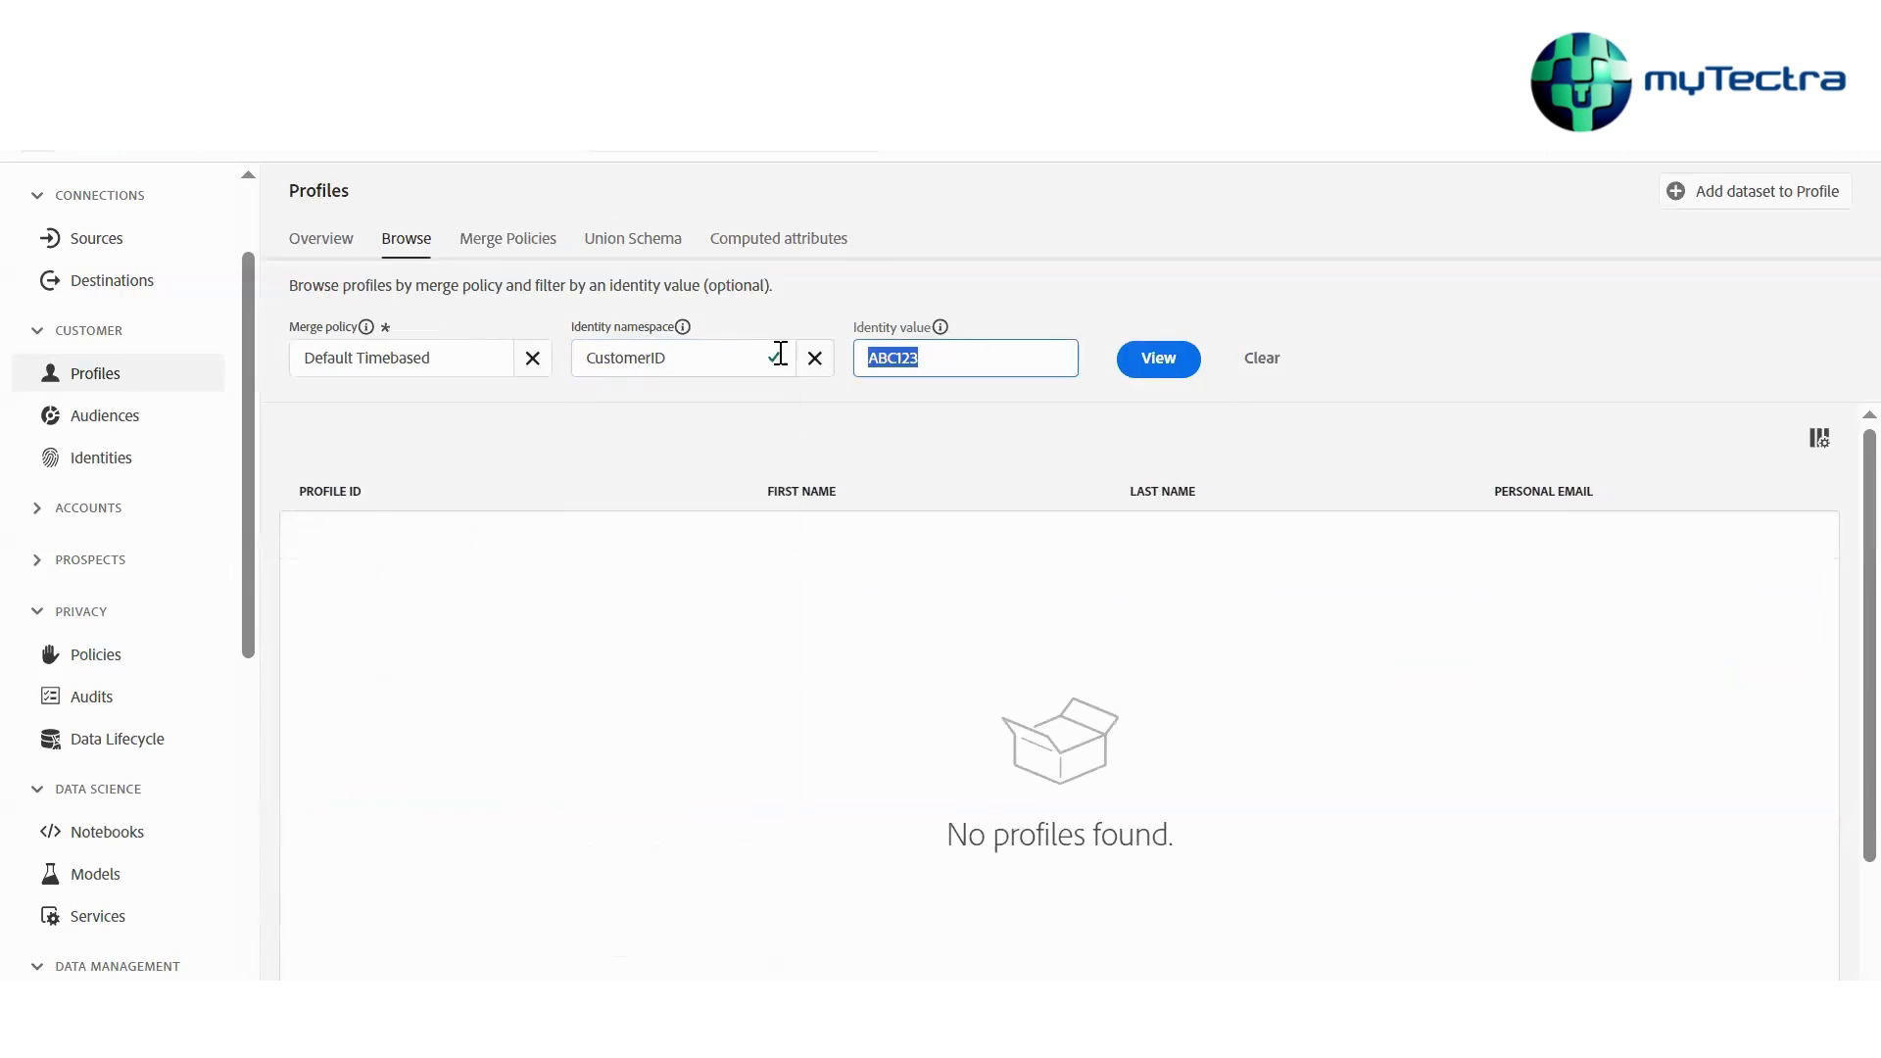
{"action": "type", "text": "ABC456"}
{"action": "left_click", "coordinate": [1176, 376]}
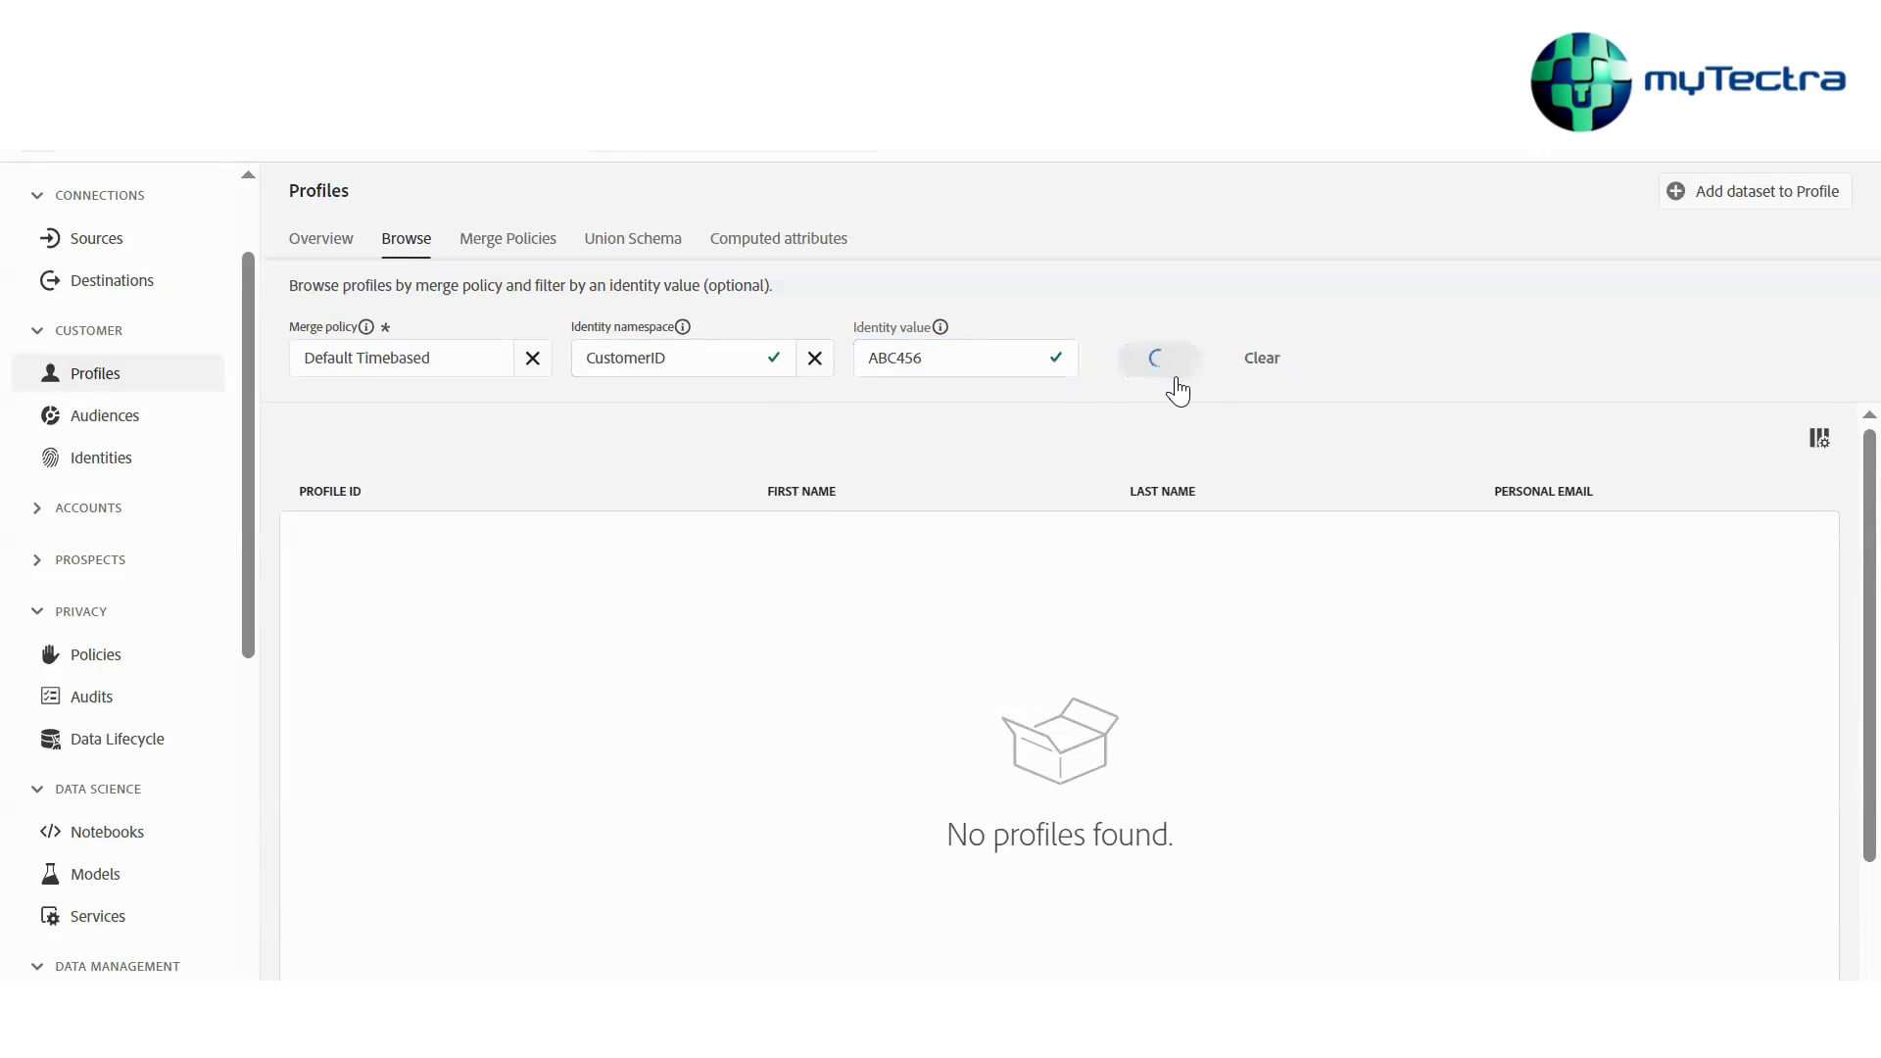
Open the found profile and review its name, customer ID and email identities
{"action": "left_click", "coordinate": [354, 535]}
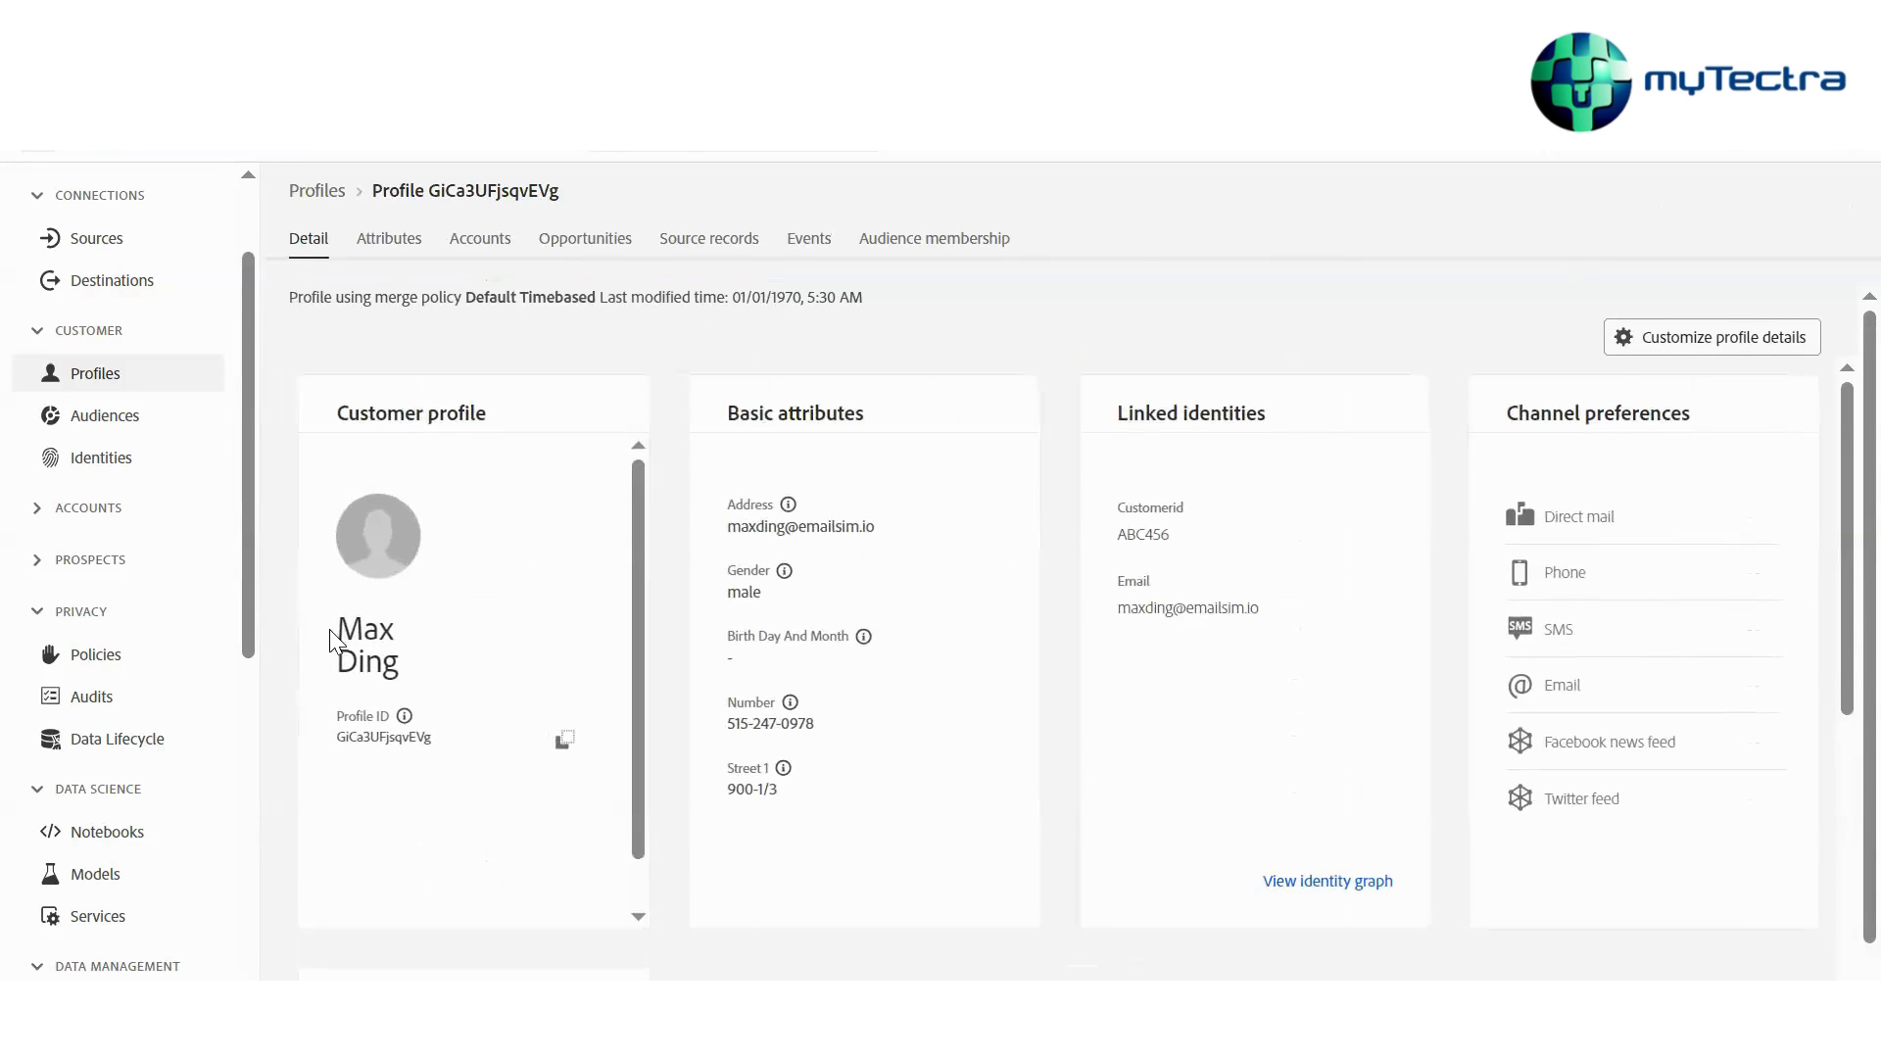
{"action": "left_click_drag", "start_coordinate": [336, 631], "coordinate": [387, 637]}
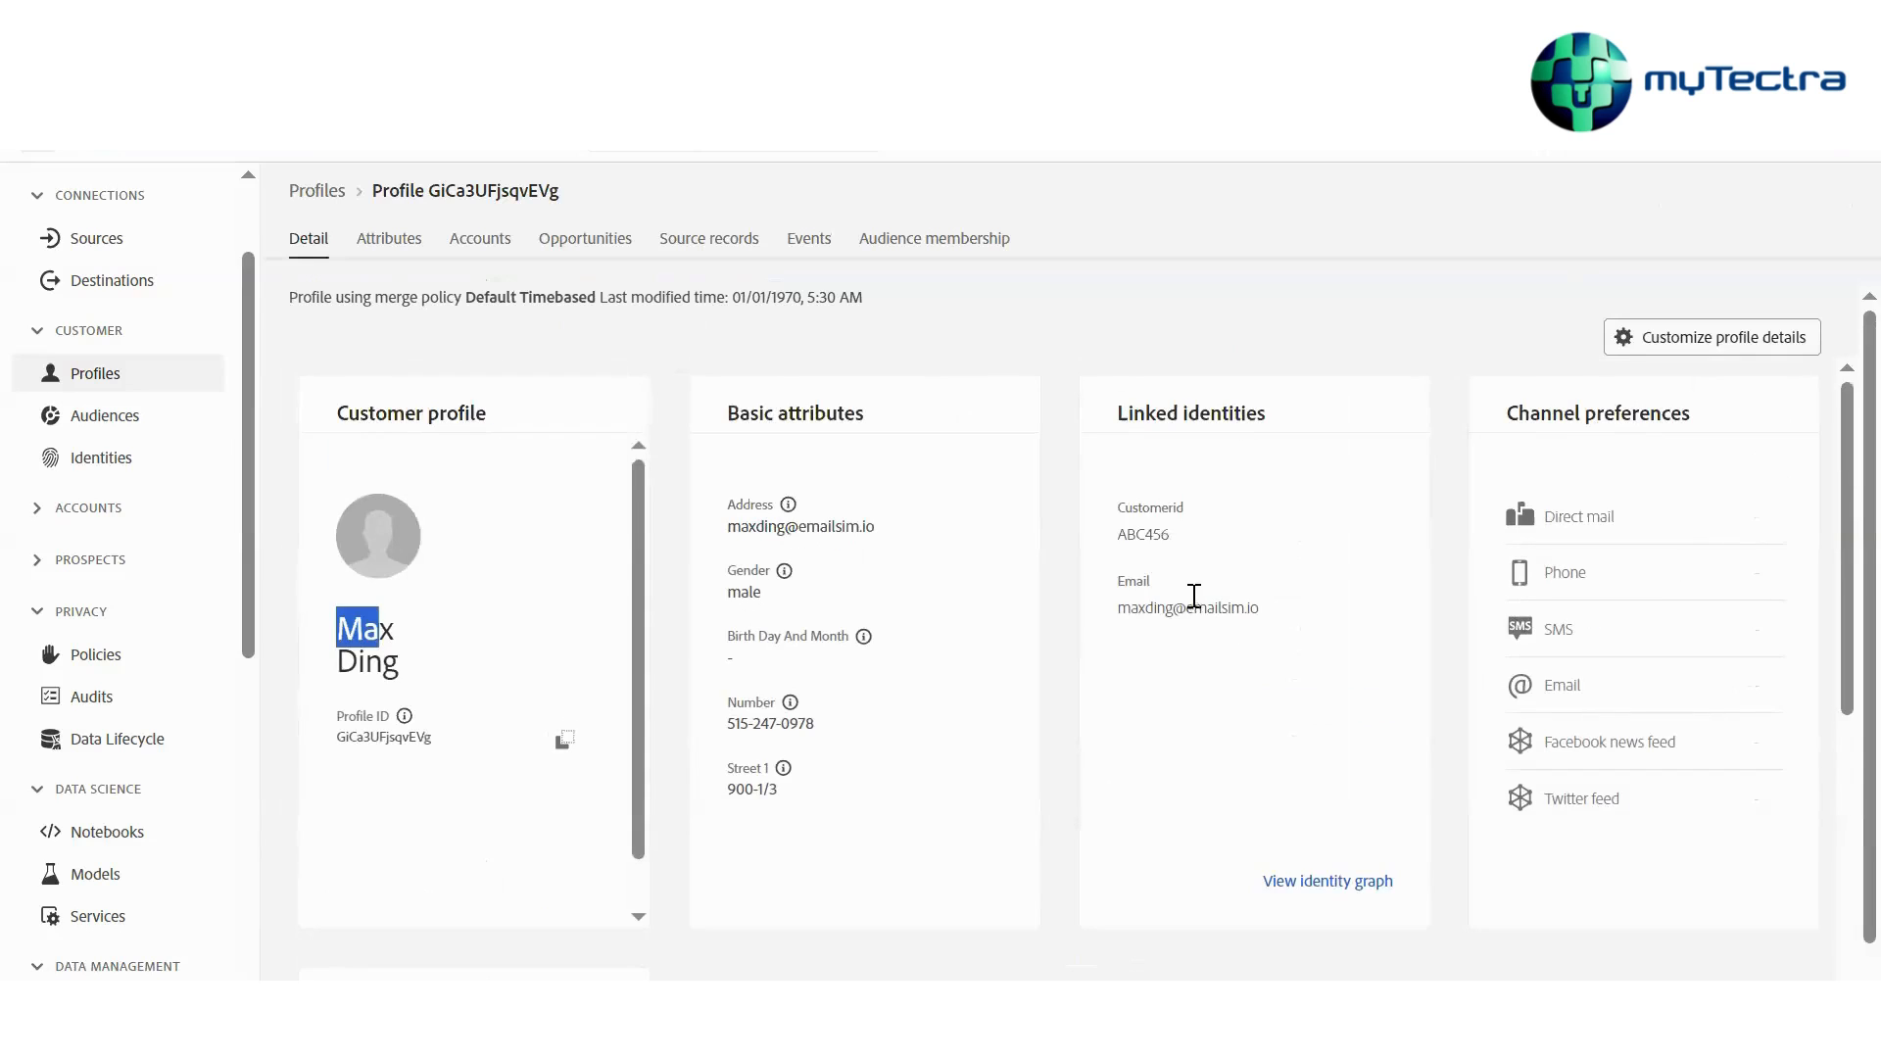
{"action": "double_click", "coordinate": [1182, 563]}
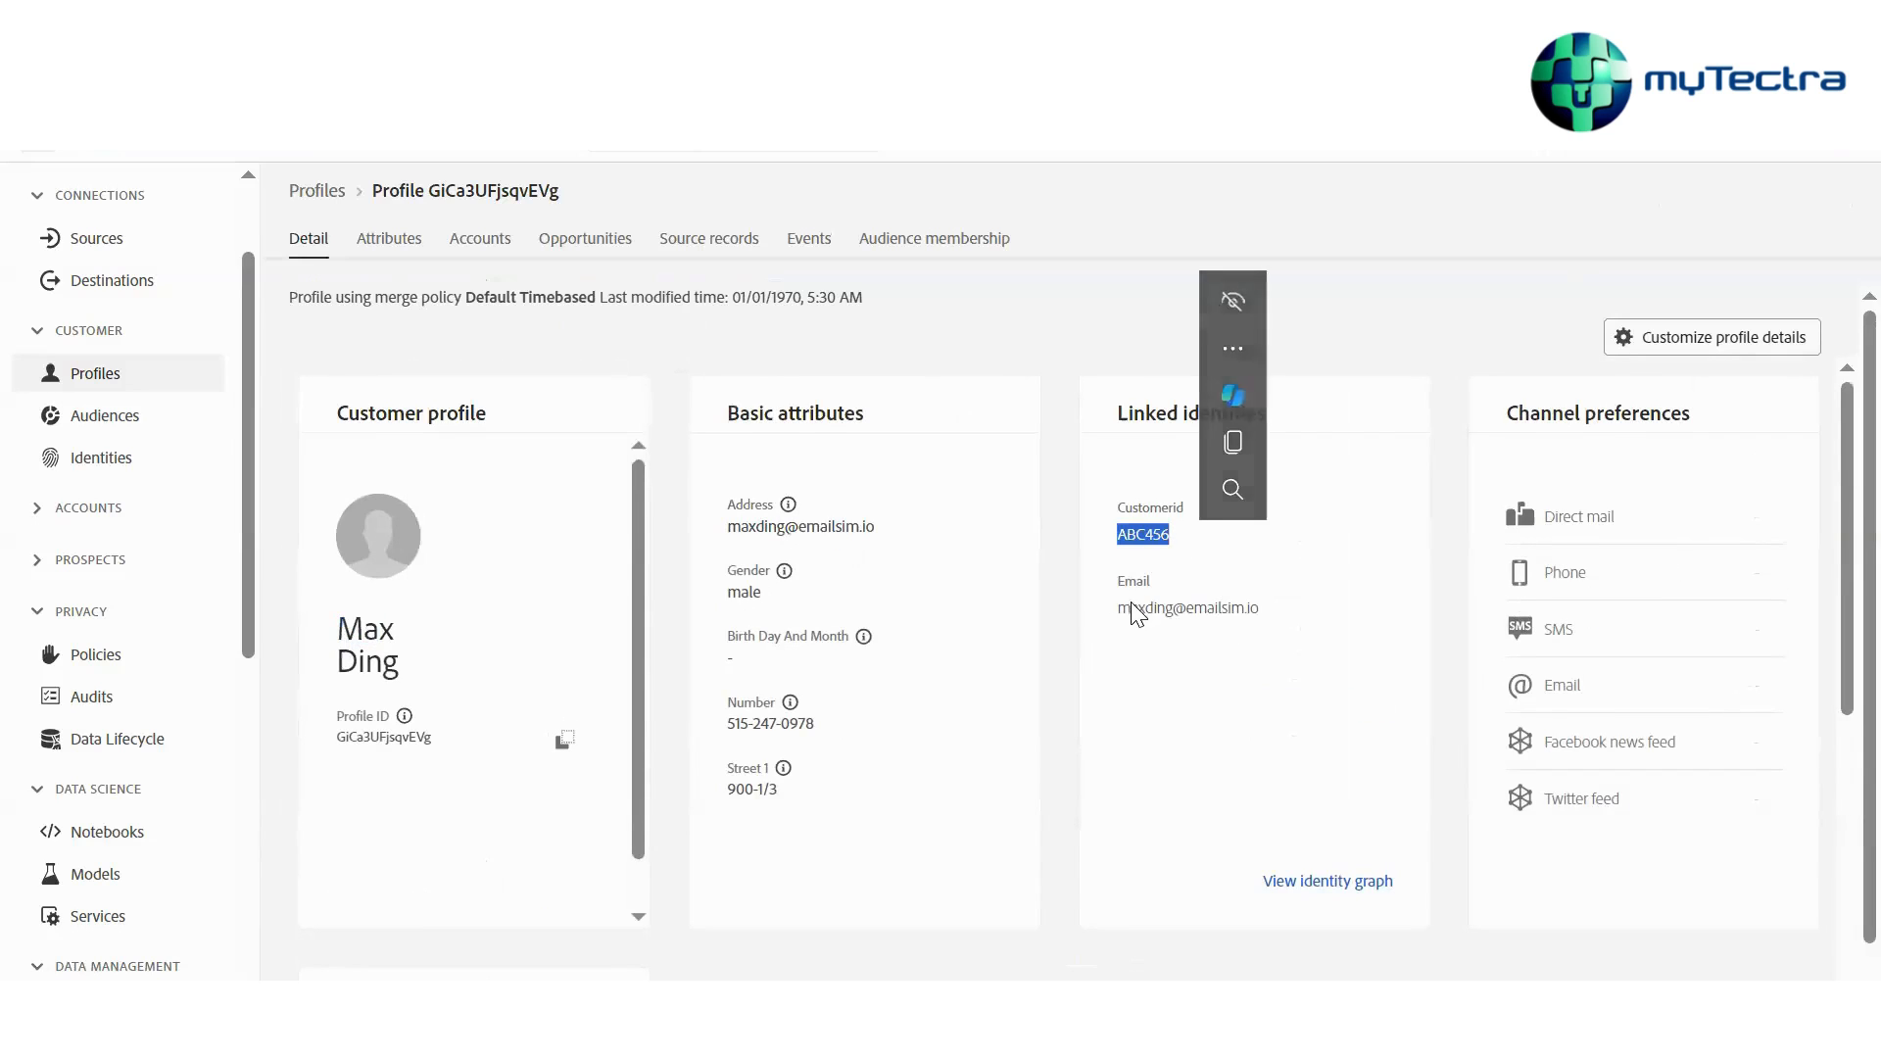
{"action": "left_click_drag", "start_coordinate": [1127, 609], "coordinate": [1271, 623]}
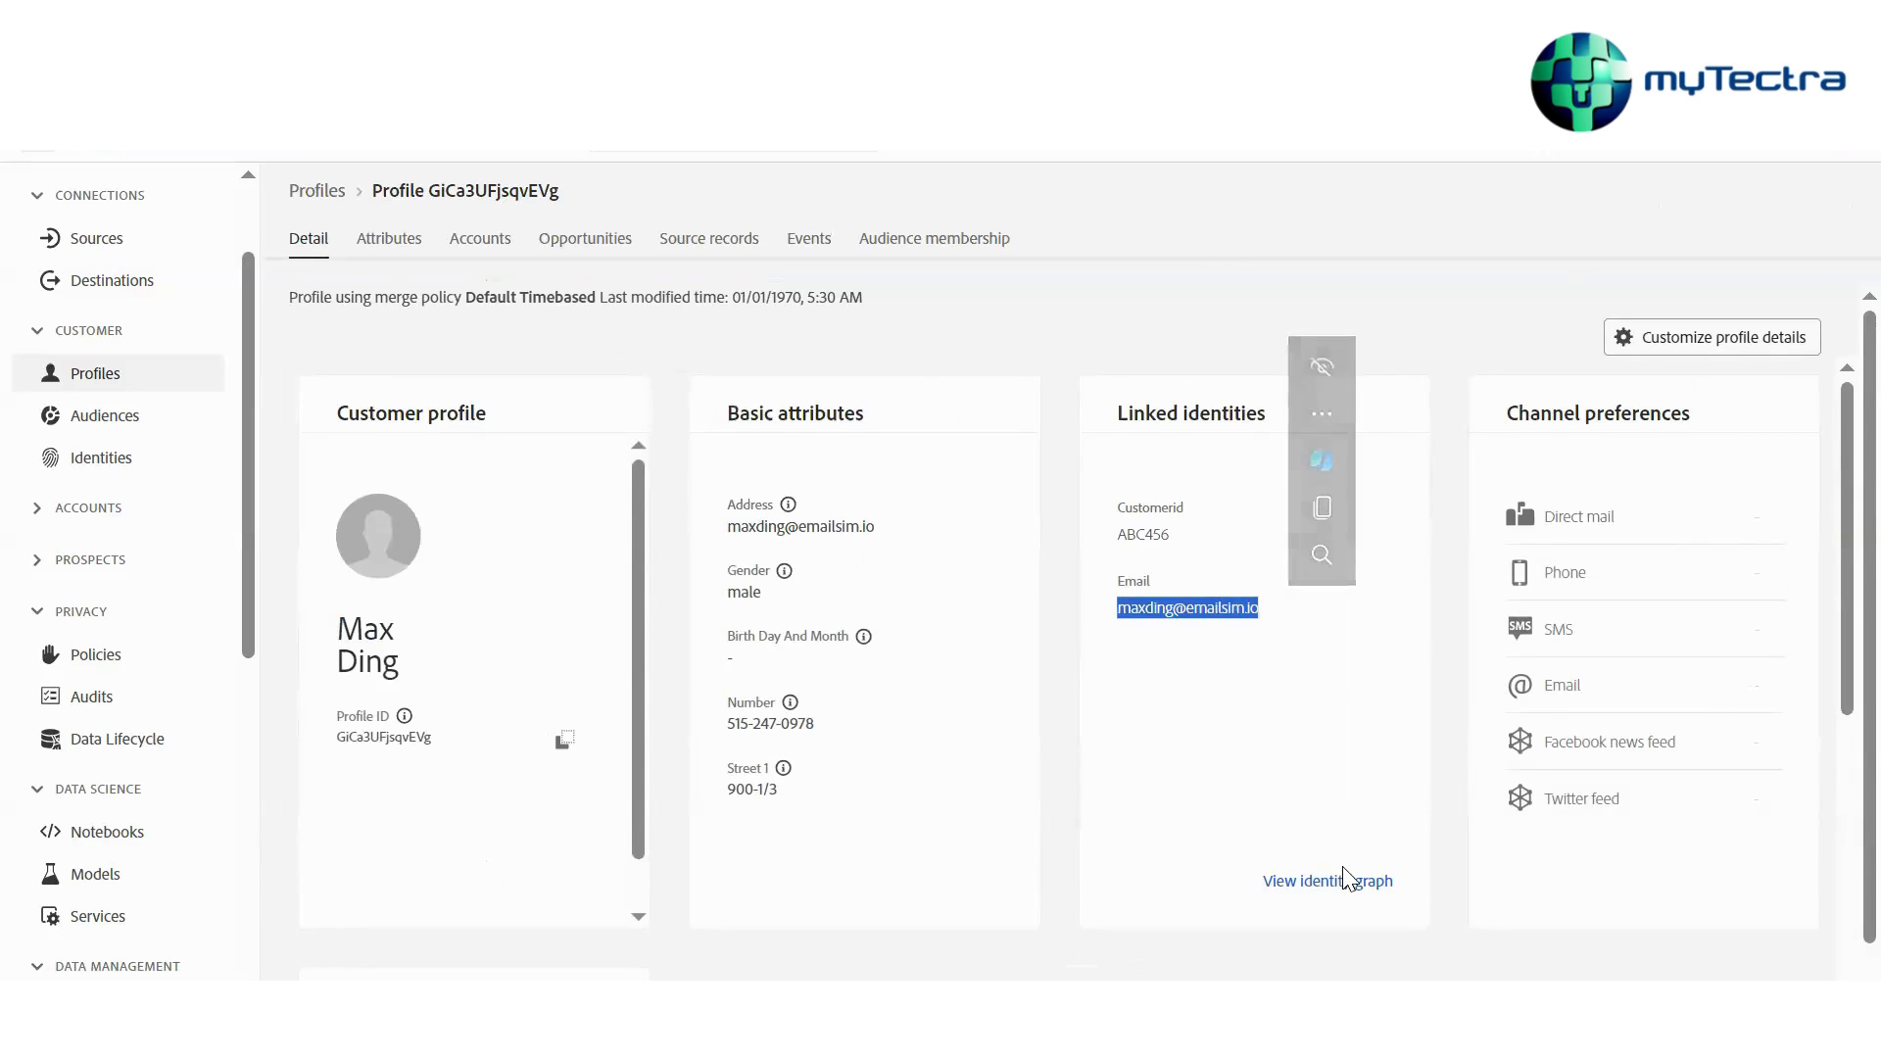
Open the identity graph for the profile's email identity, switch on the graph view, and inspect the customerID identity's details
{"action": "left_click_drag", "start_coordinate": [1320, 883], "coordinate": [1322, 882]}
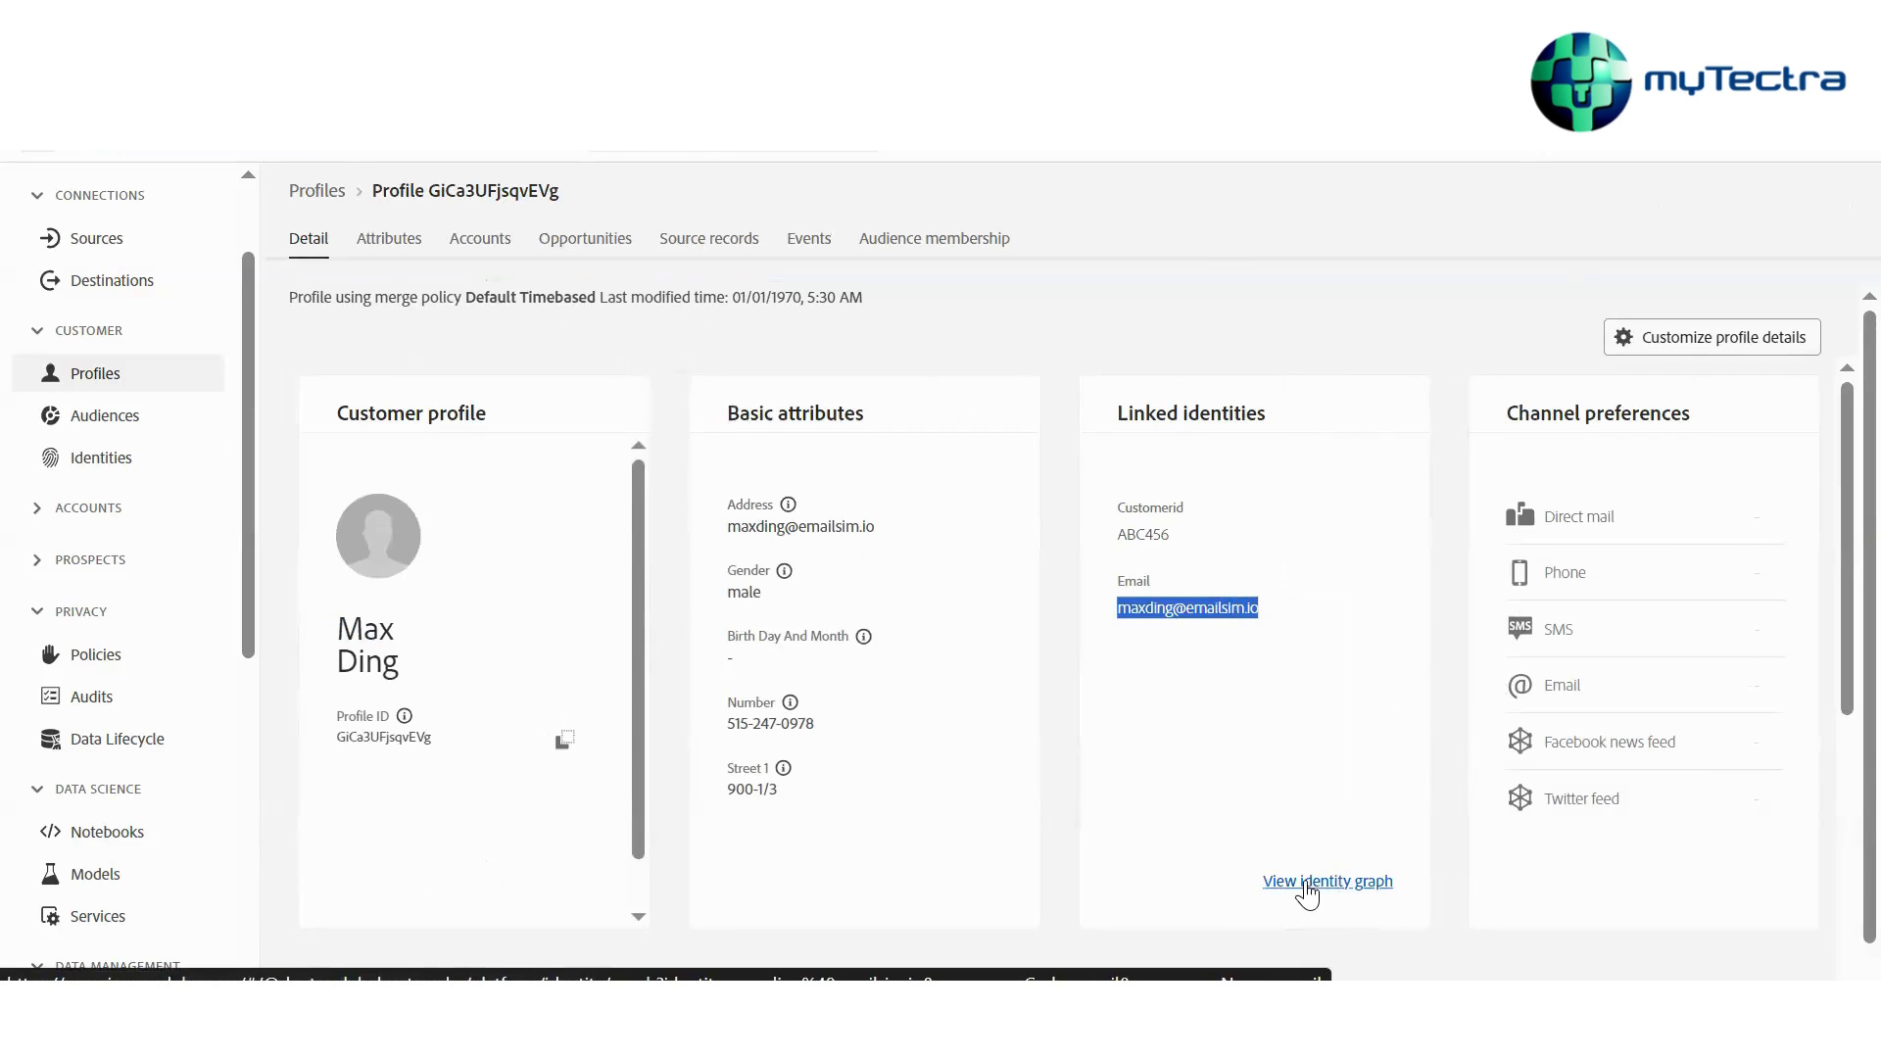
{"action": "left_click", "coordinate": [1322, 884]}
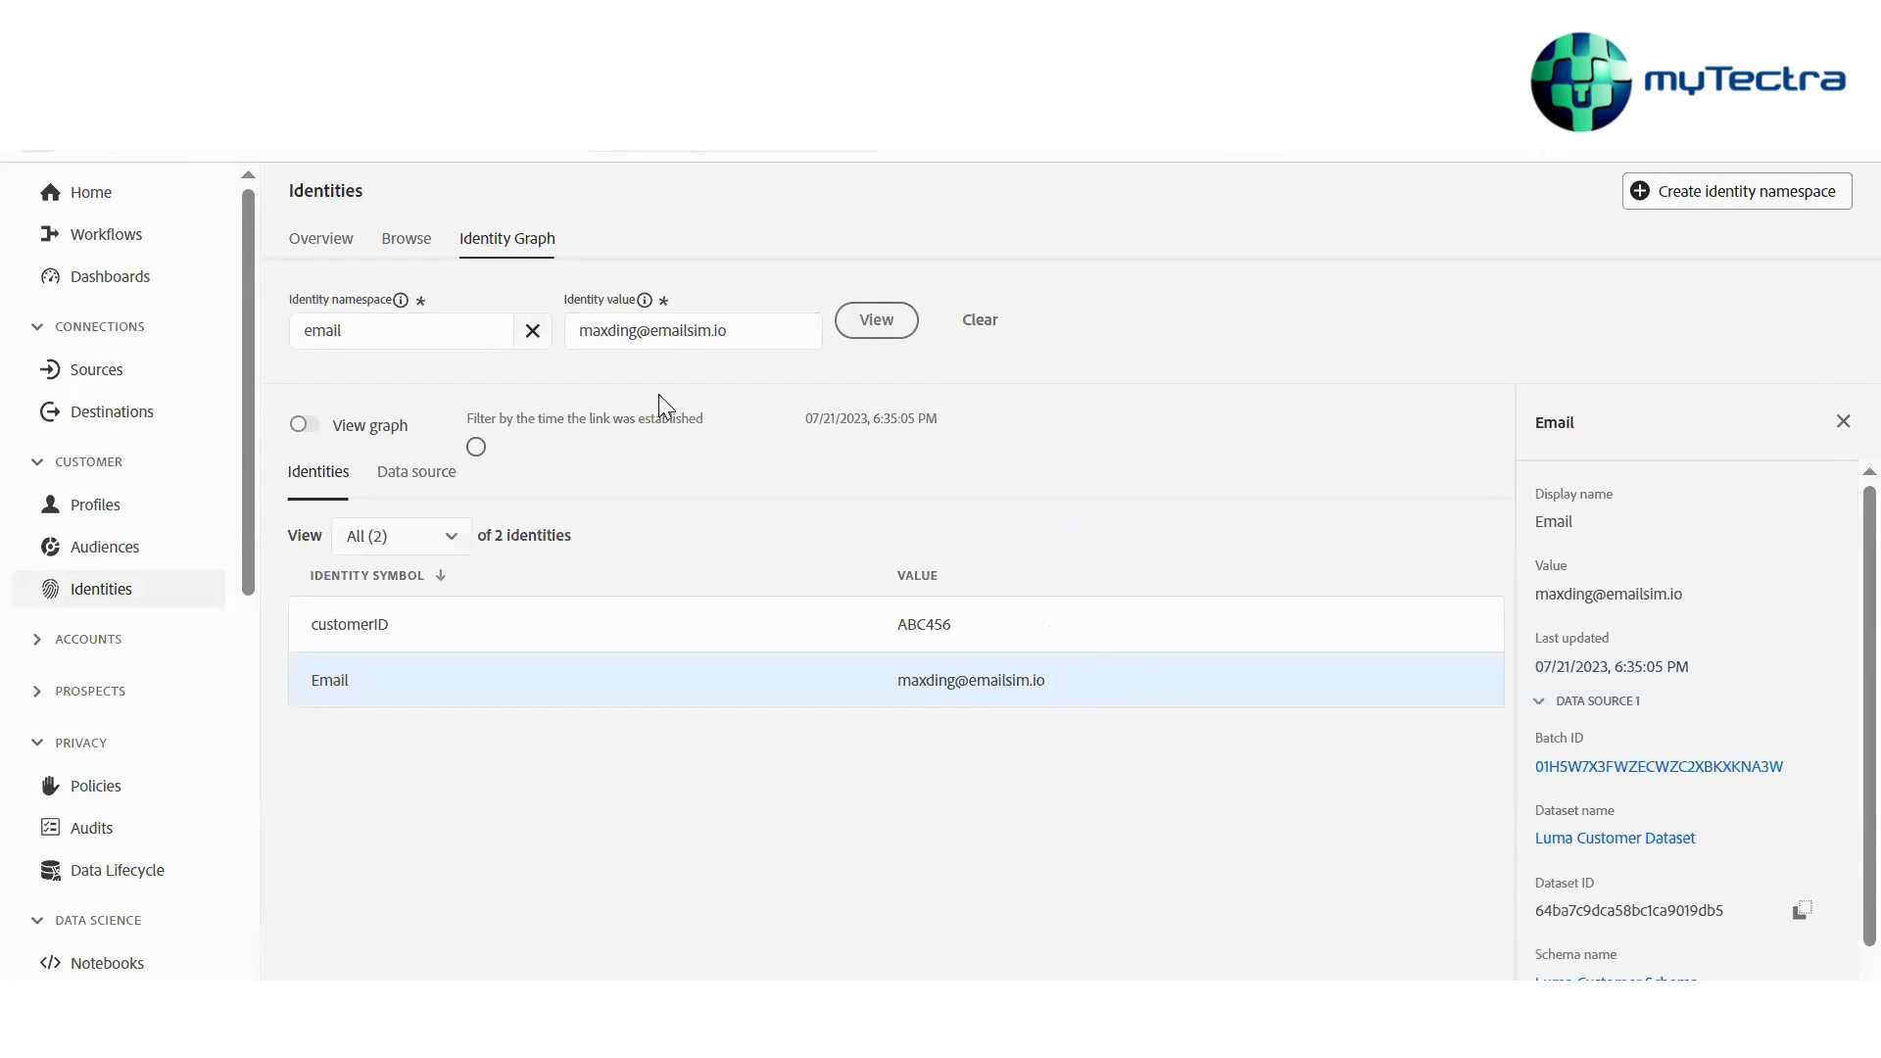
{"action": "left_click_drag", "start_coordinate": [524, 735], "coordinate": [446, 599]}
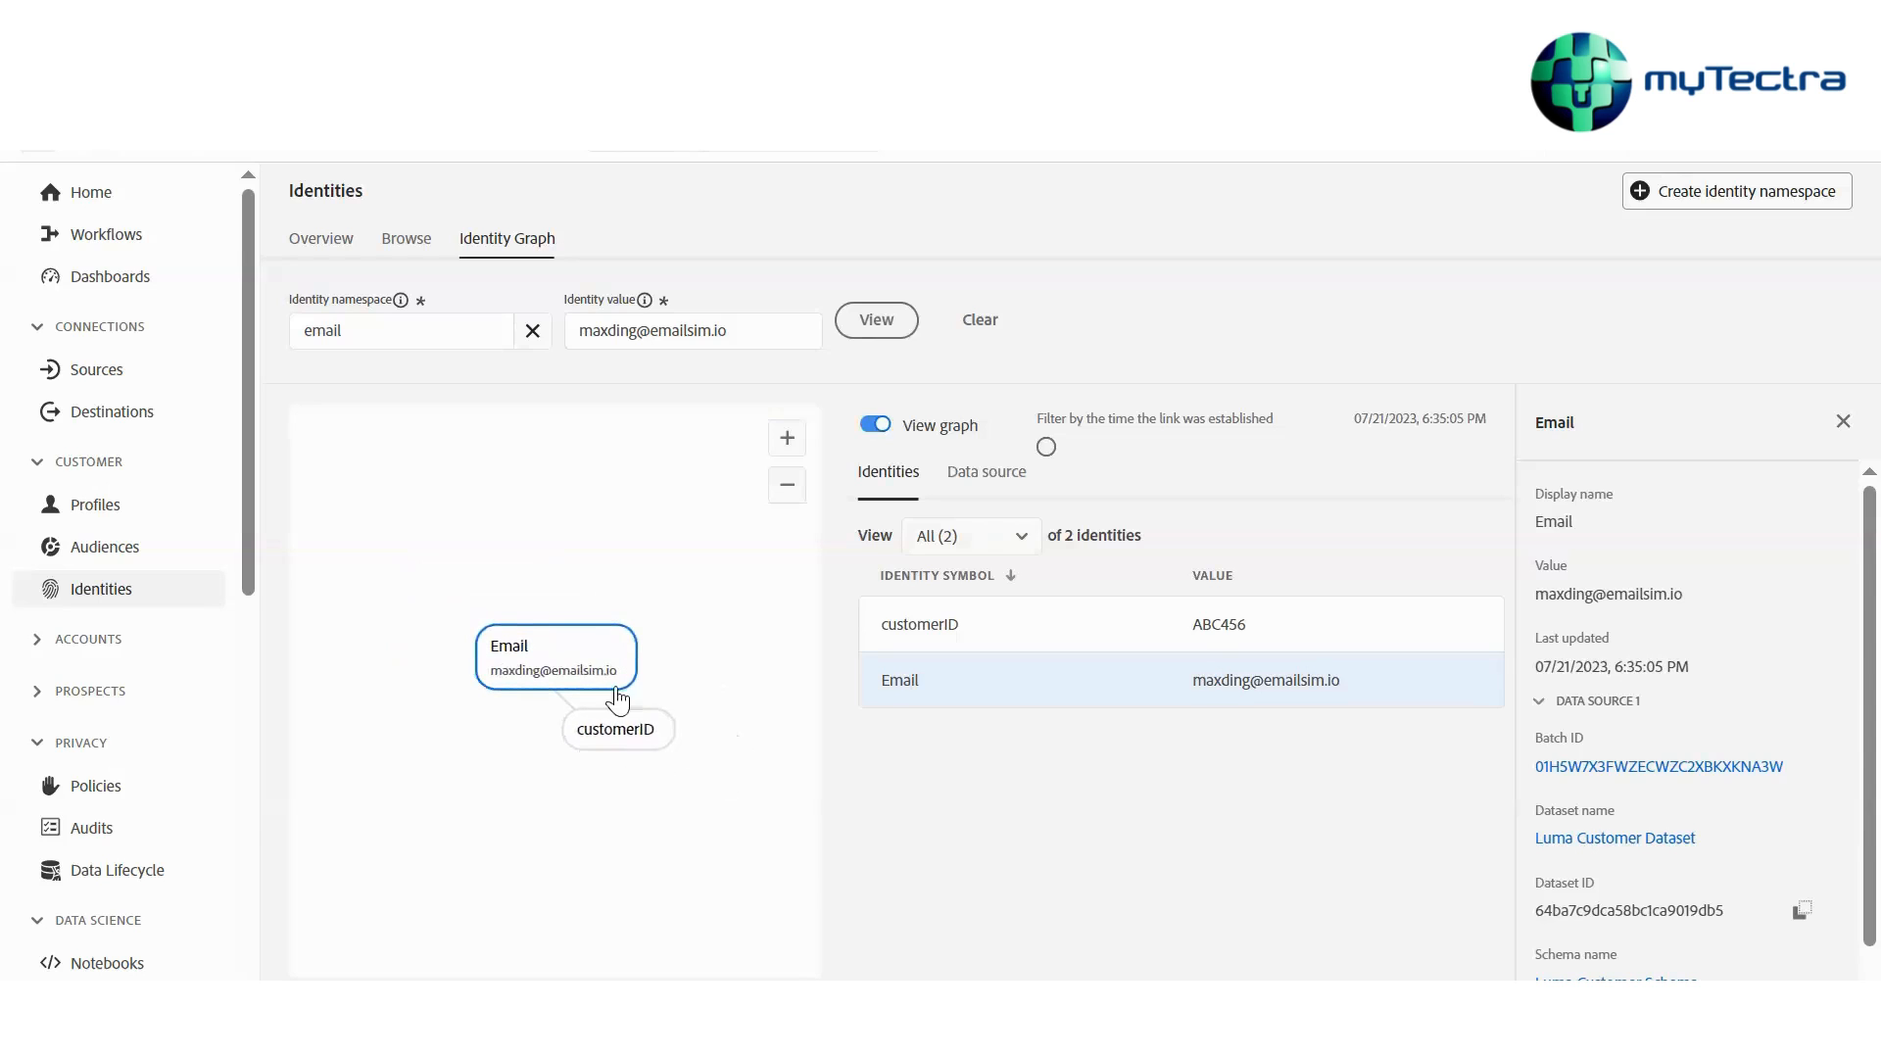
{"action": "left_click_drag", "start_coordinate": [575, 674], "coordinate": [496, 591]}
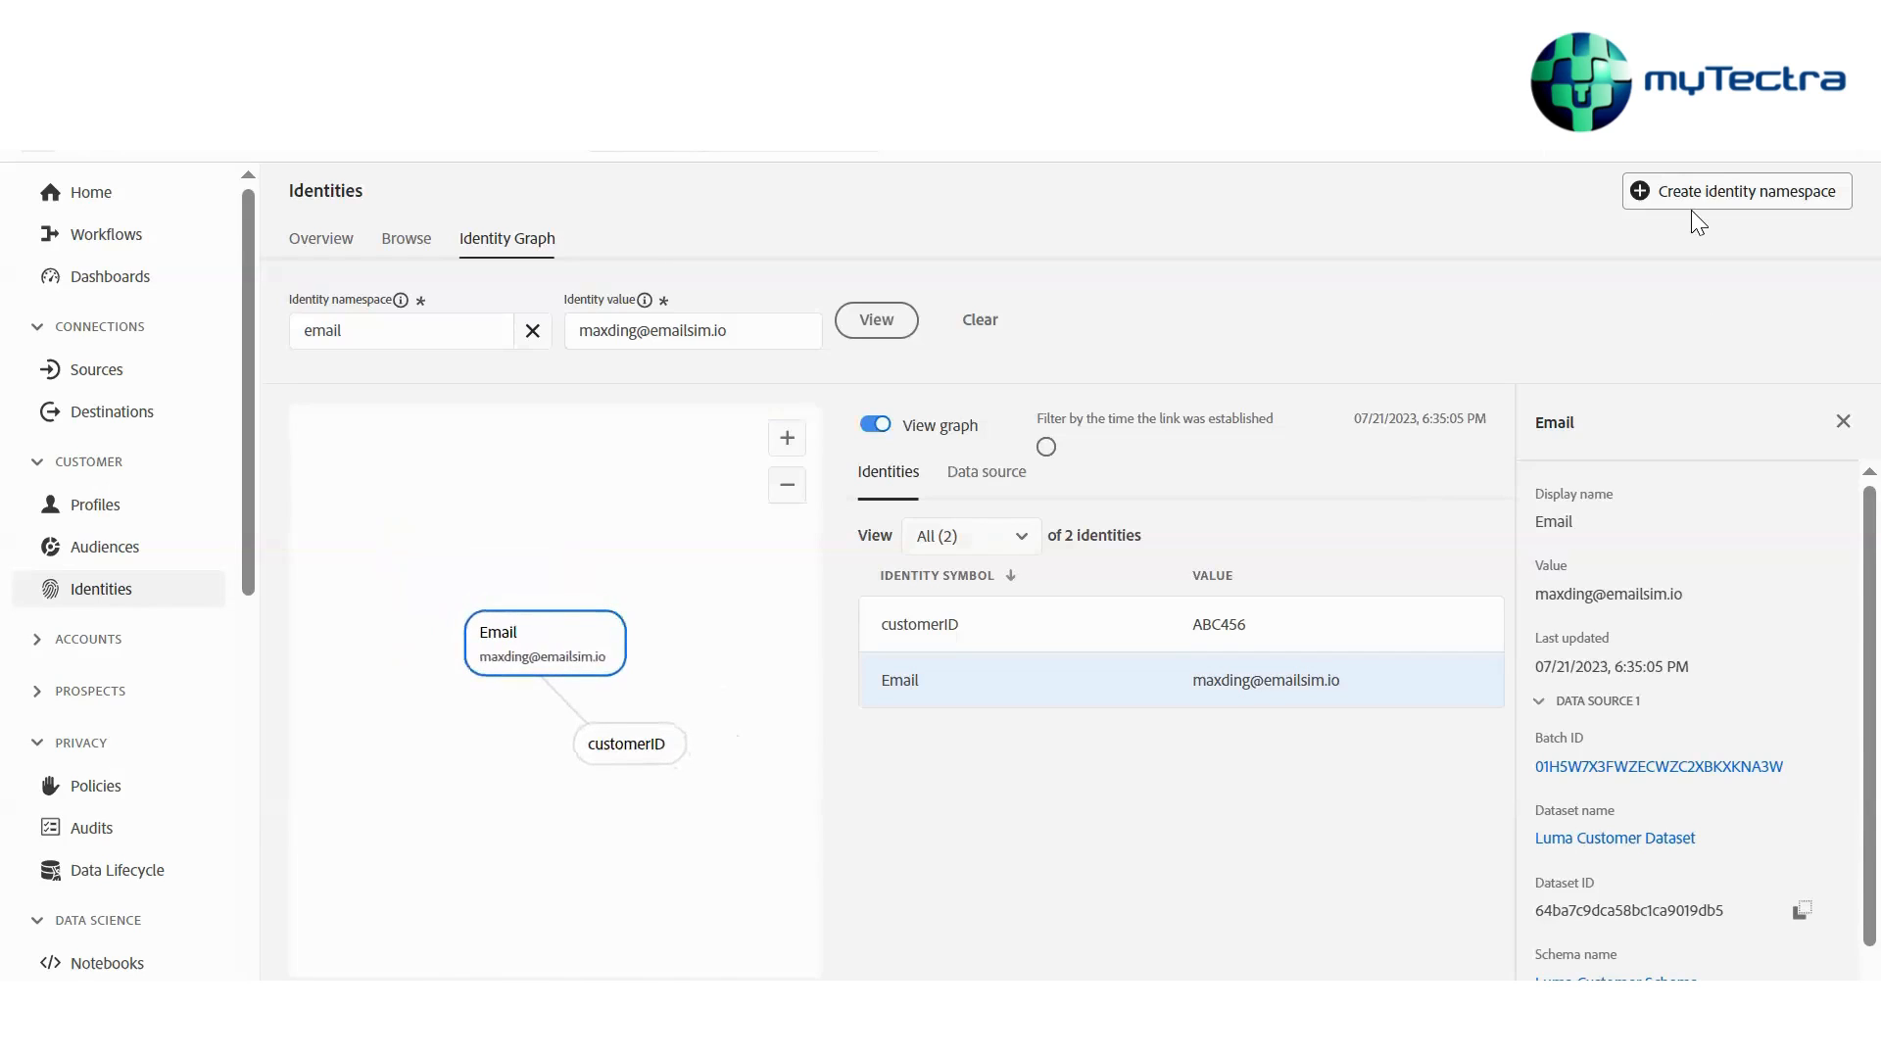
{"action": "scroll", "coordinate": [1834, 880], "scroll_direction": "down", "scroll_amount": 1}
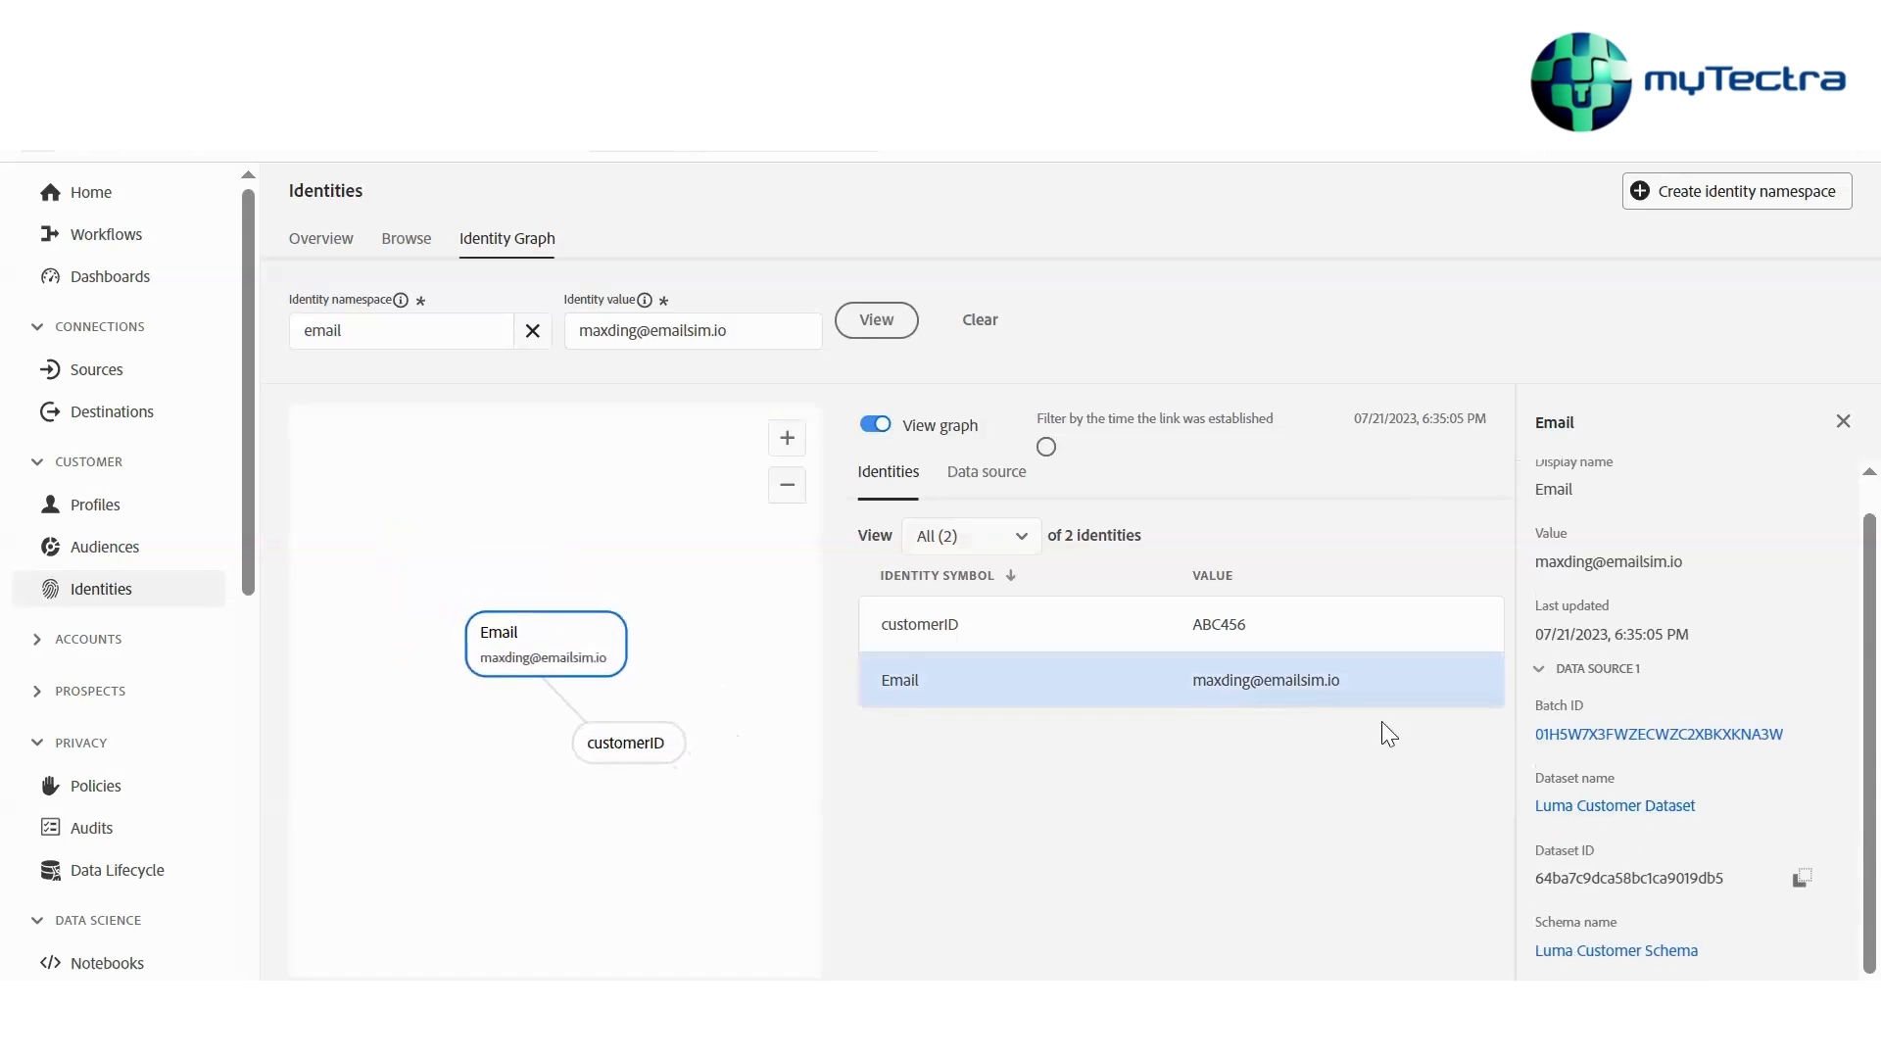
{"action": "left_click", "coordinate": [1420, 647]}
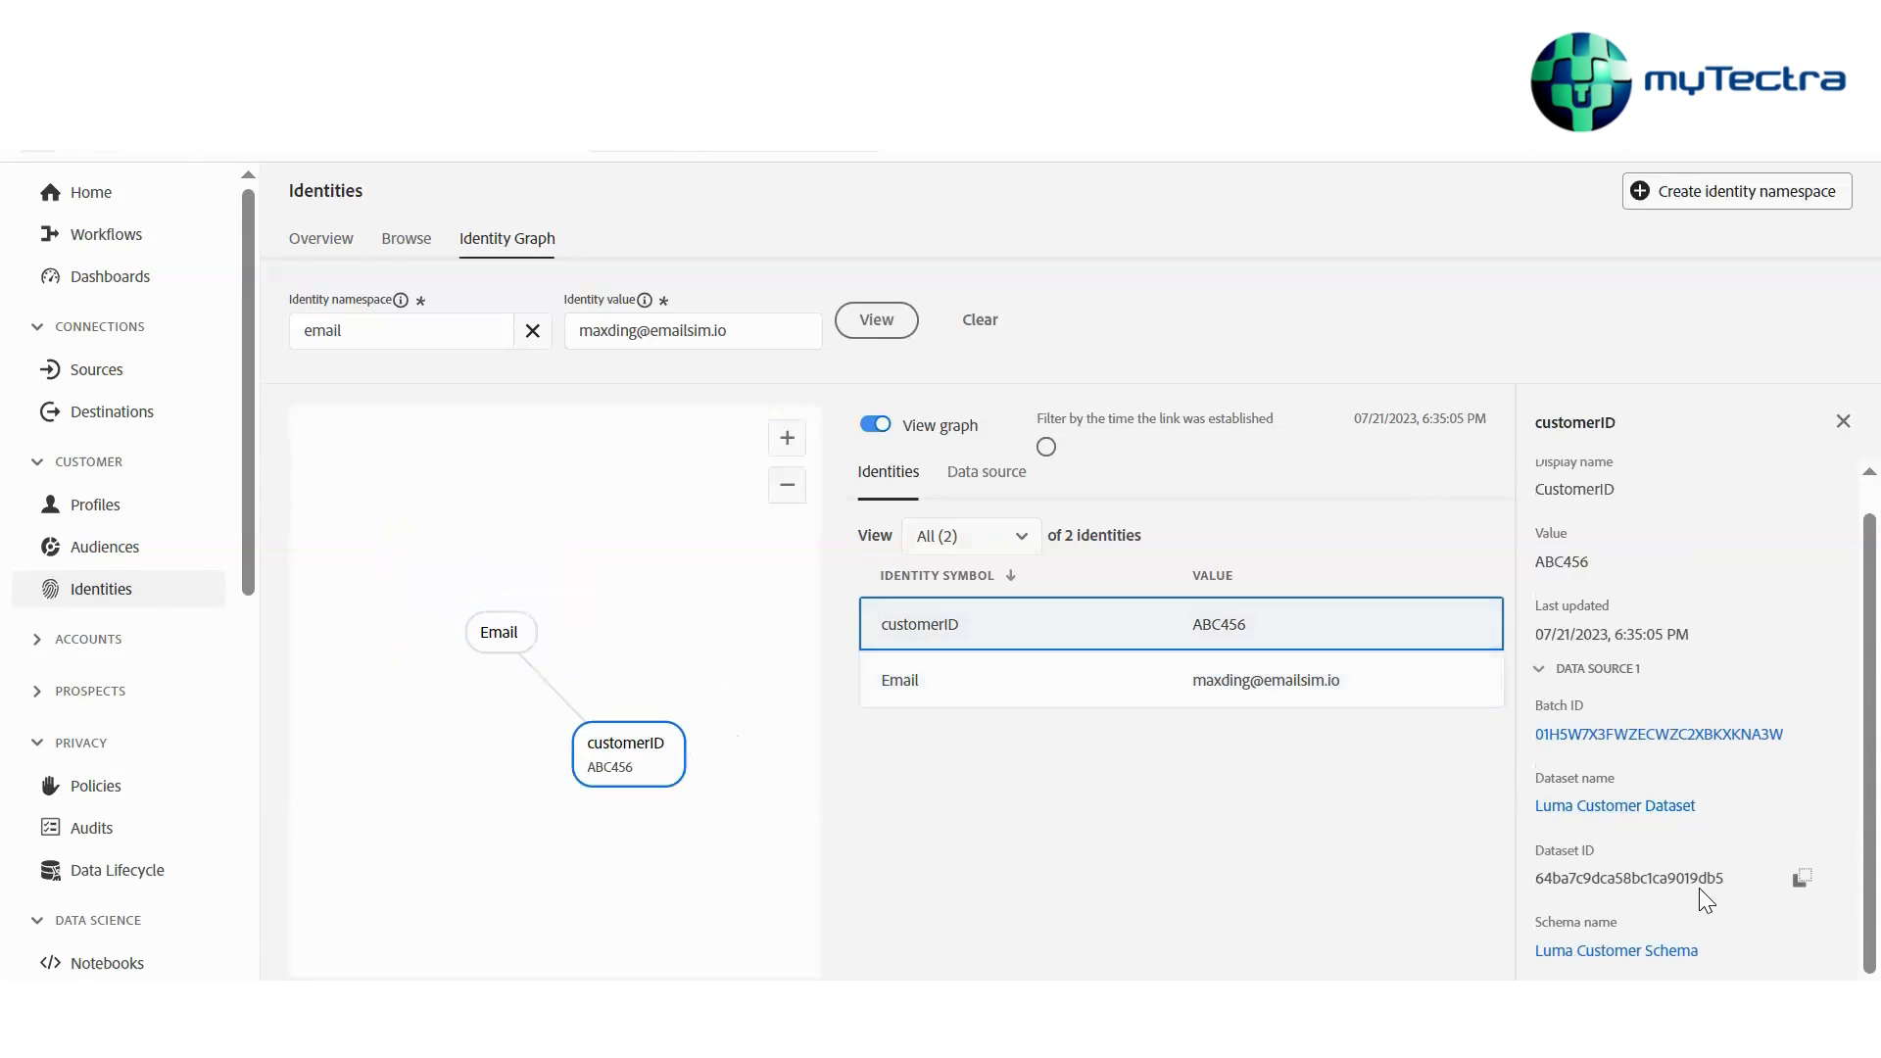
{"action": "scroll", "coordinate": [1699, 887], "scroll_direction": "up", "scroll_amount": 1}
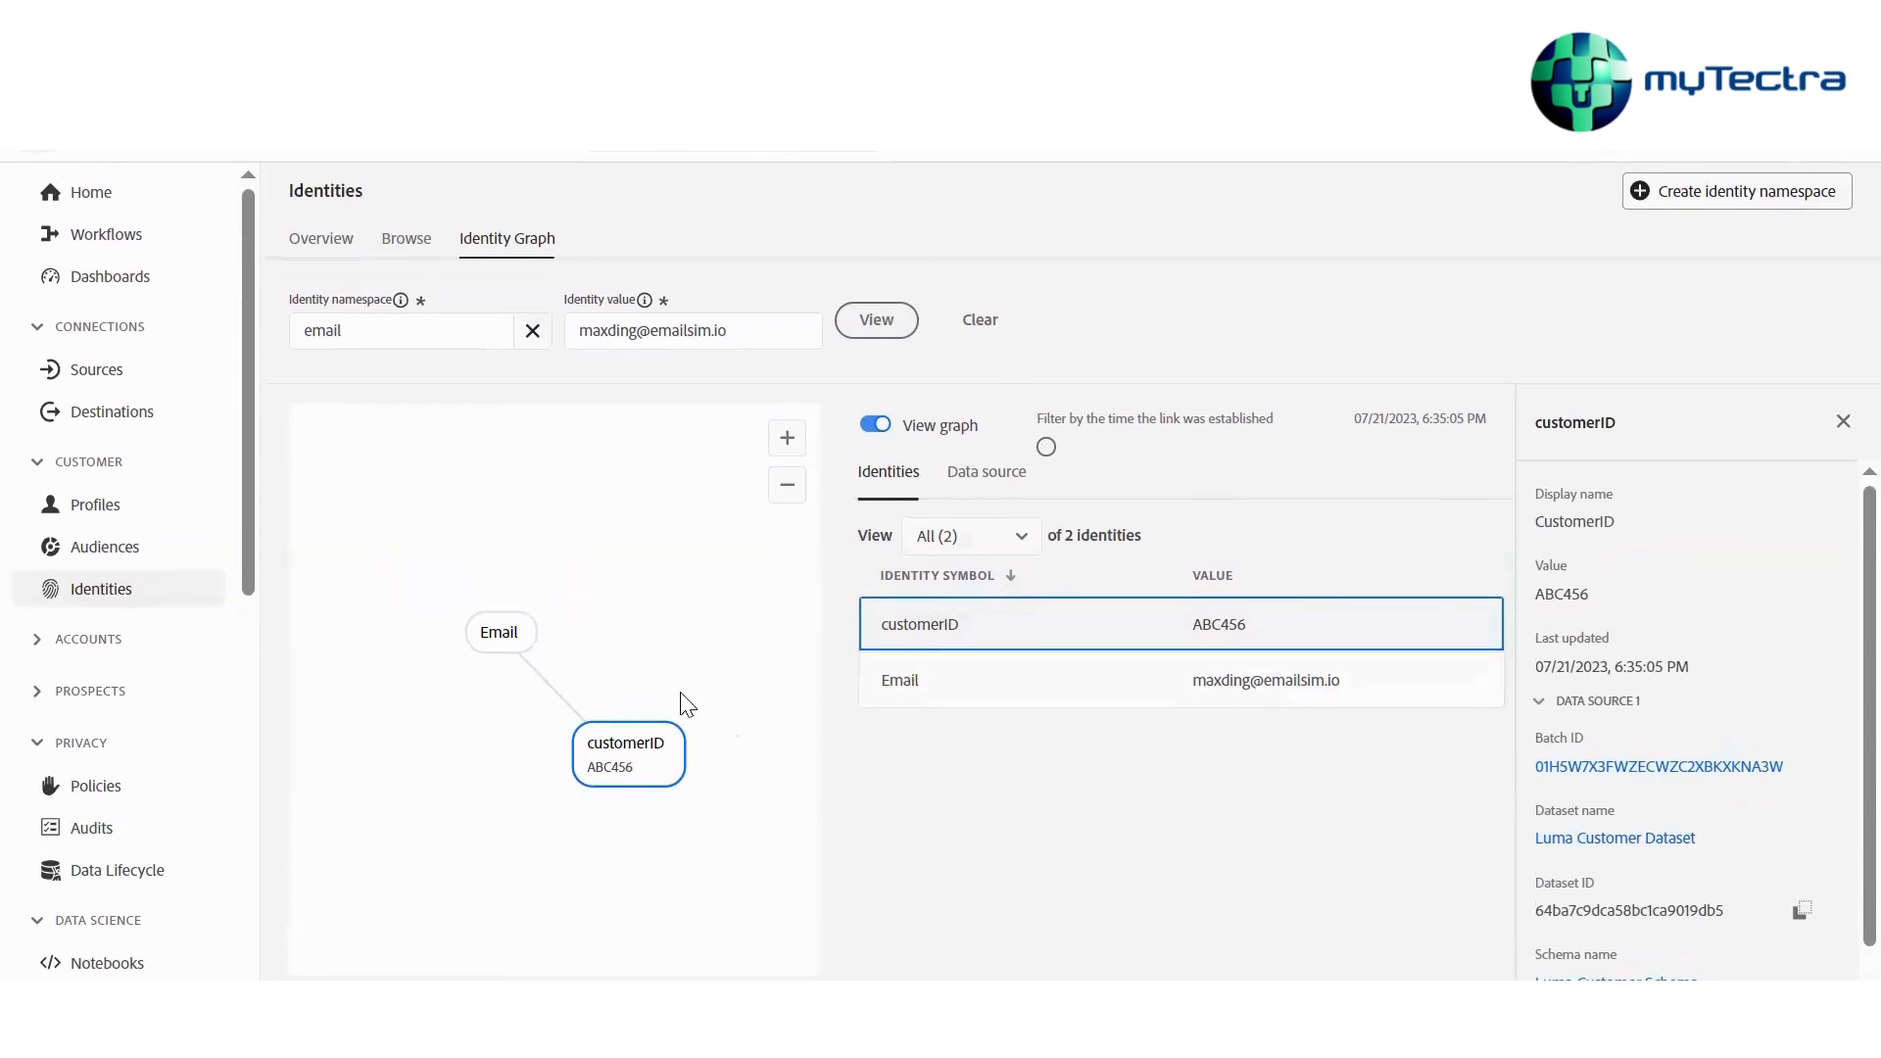
Rearrange the Email and customerID nodes in the identity graph and select the Email node to inspect its details
{"action": "left_click_drag", "start_coordinate": [633, 763], "coordinate": [663, 571]}
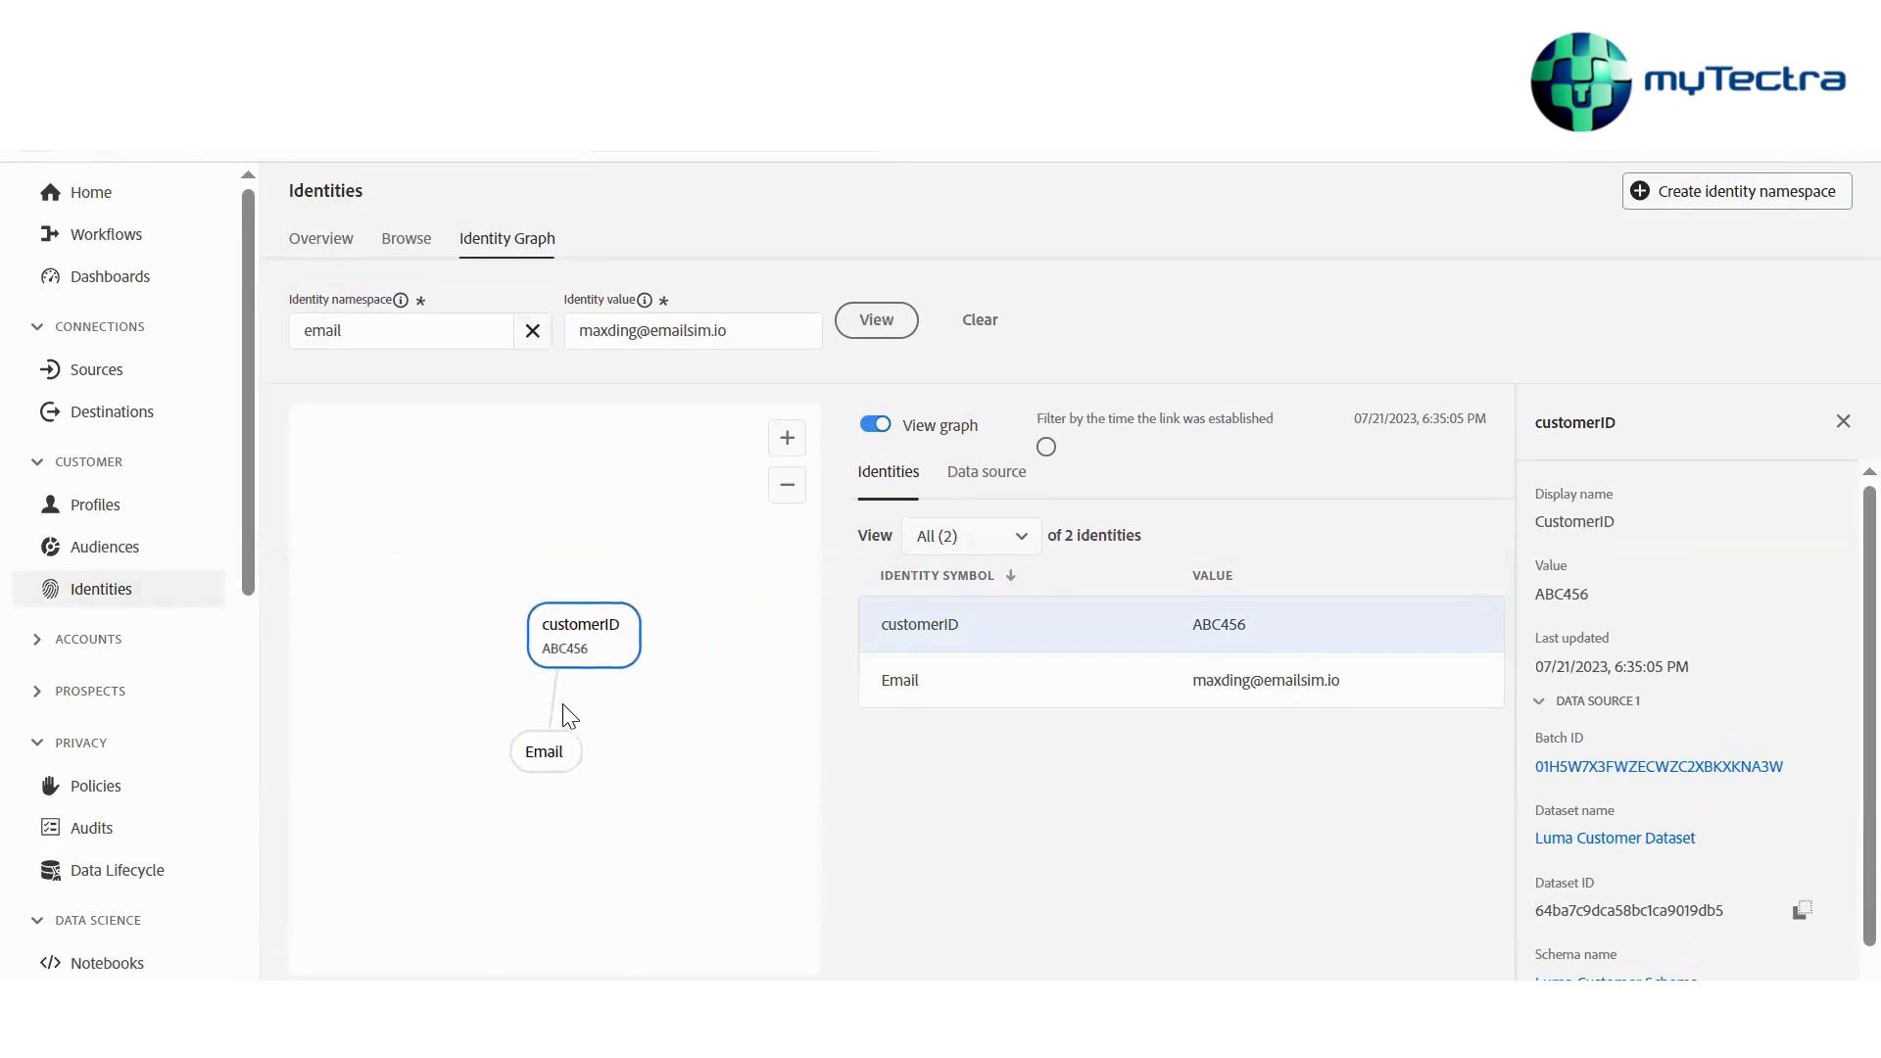
{"action": "left_click_drag", "start_coordinate": [540, 754], "coordinate": [424, 763]}
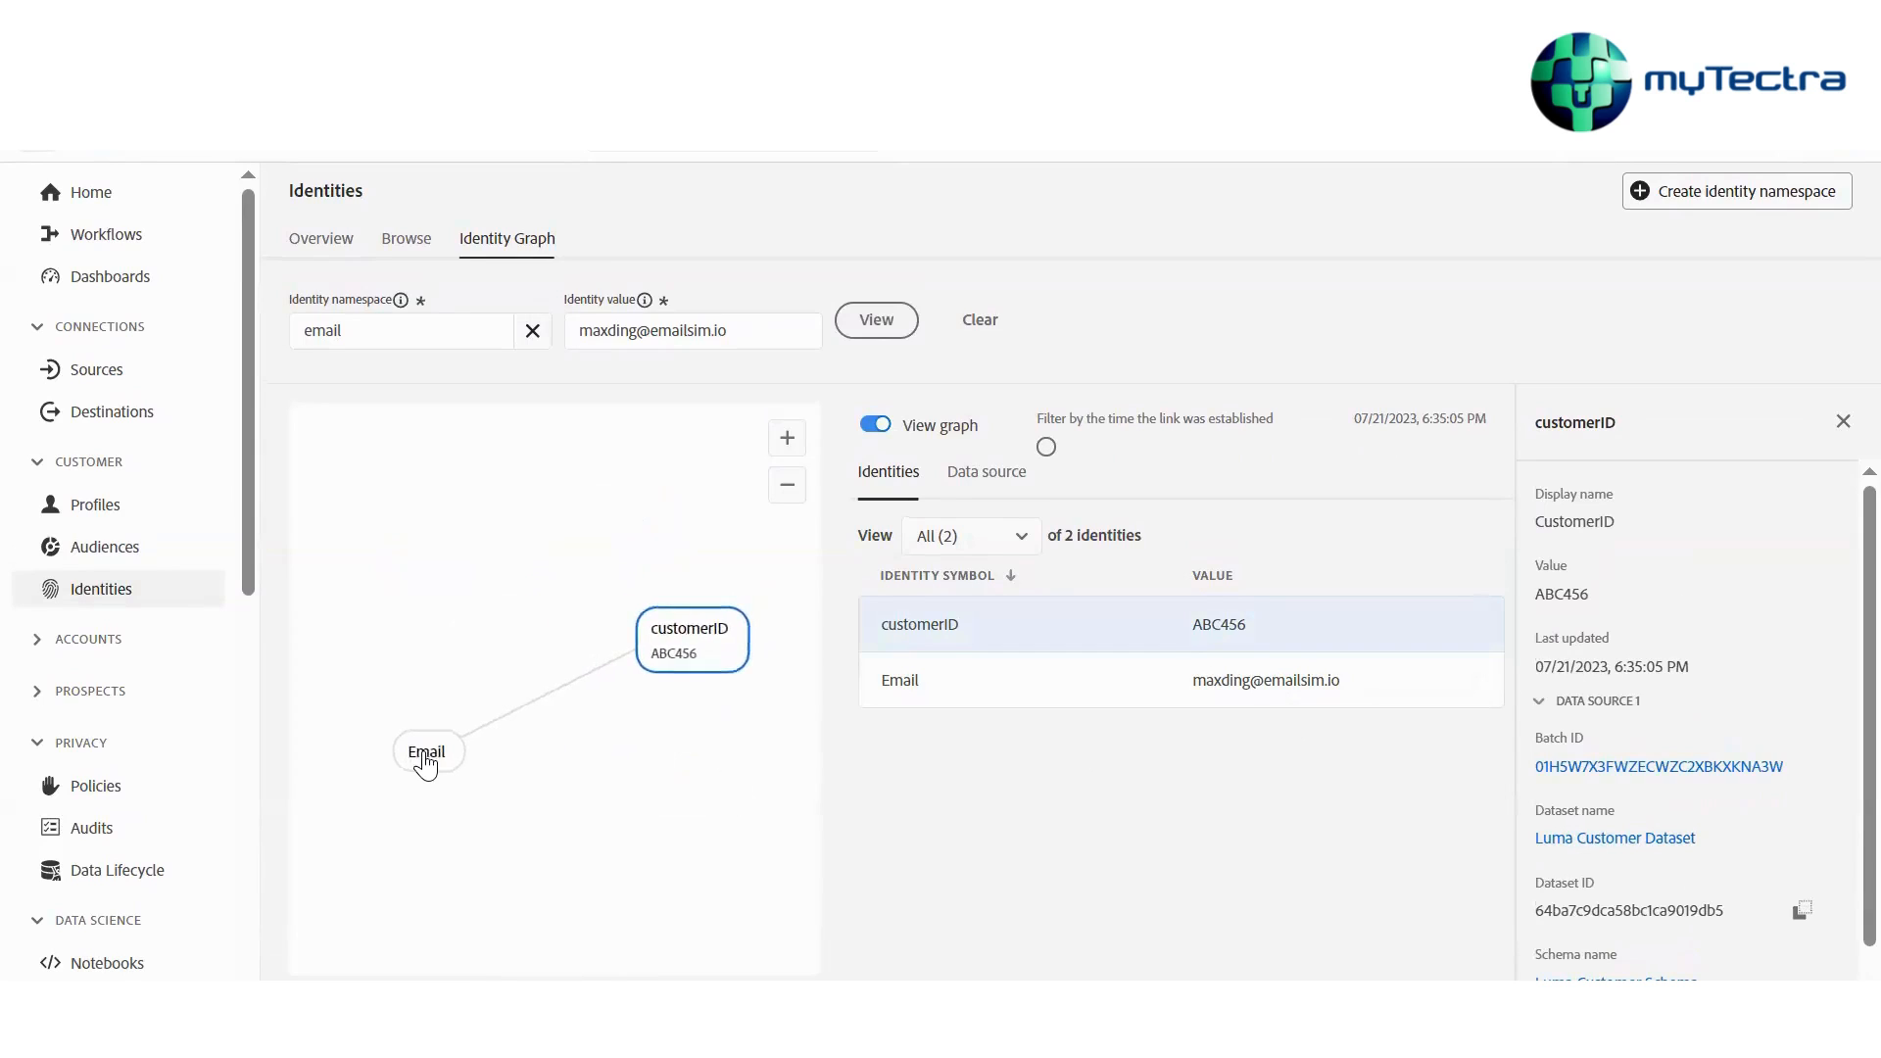
{"action": "left_click", "coordinate": [530, 727]}
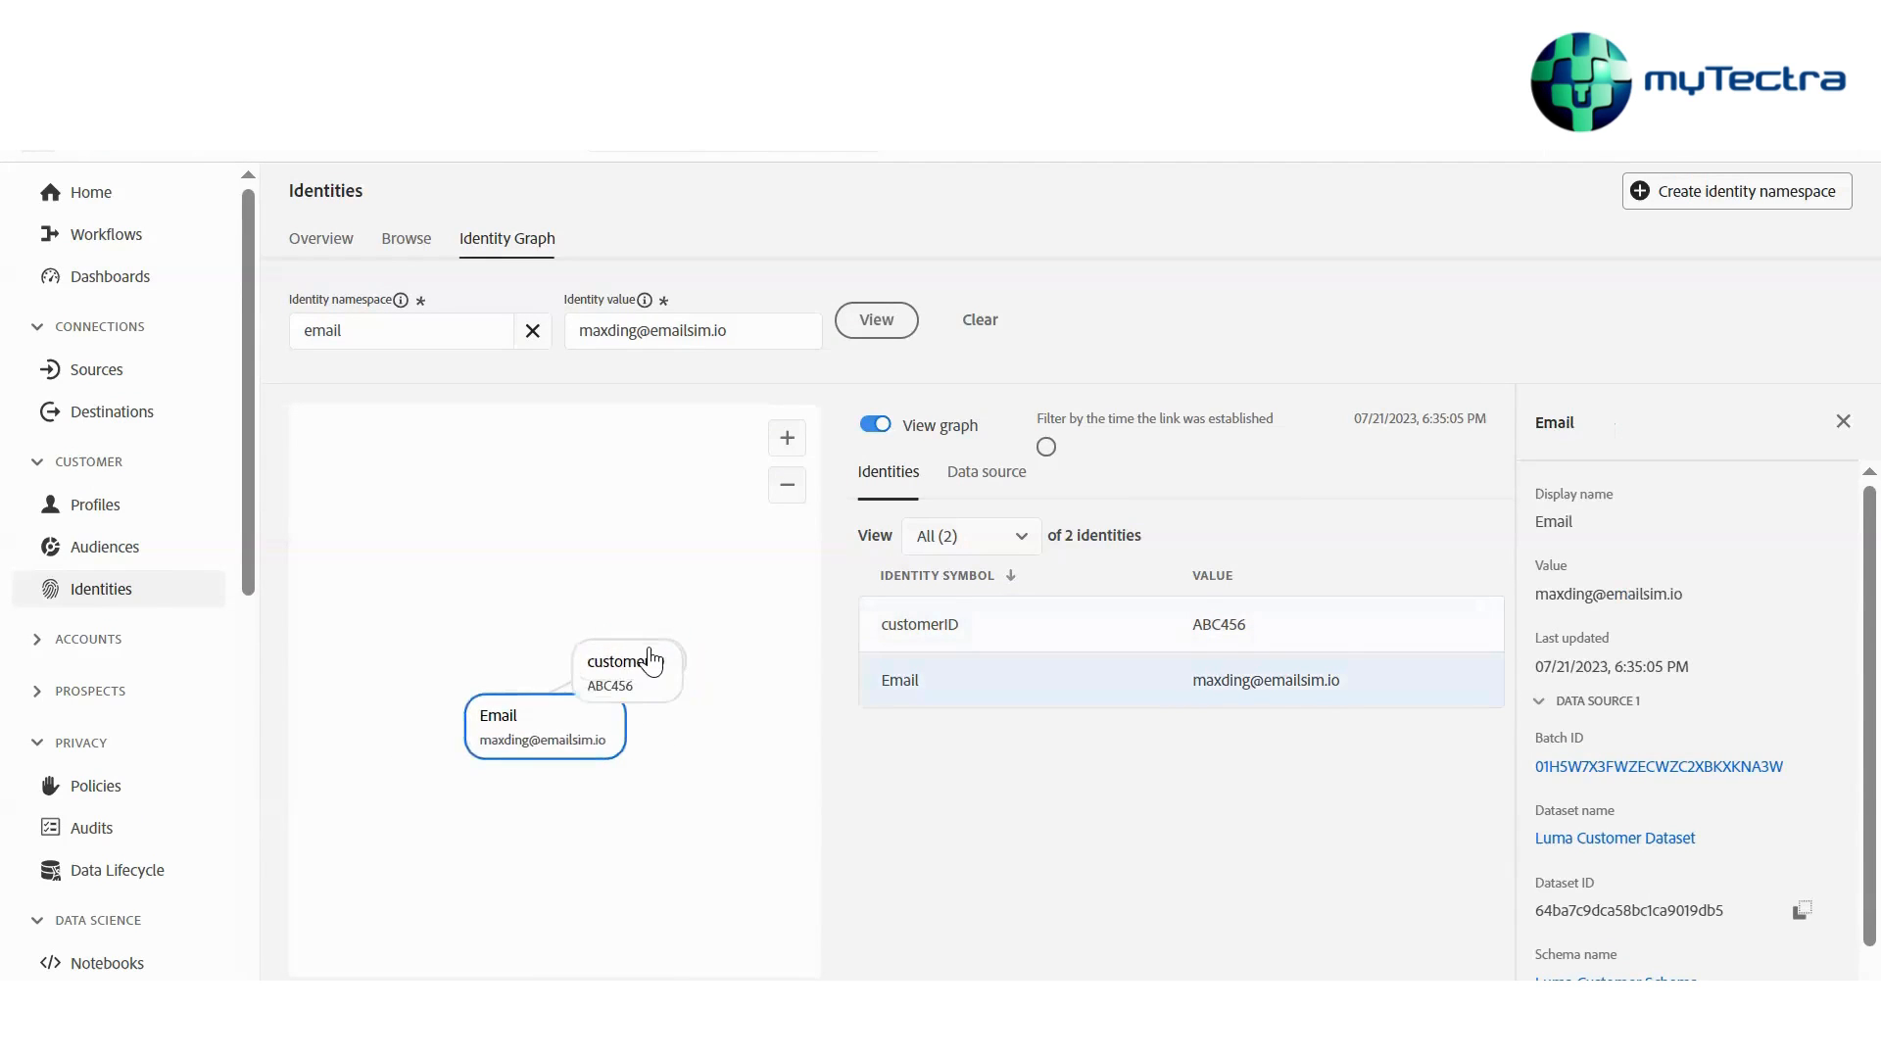
{"action": "left_click_drag", "start_coordinate": [651, 663], "coordinate": [697, 612]}
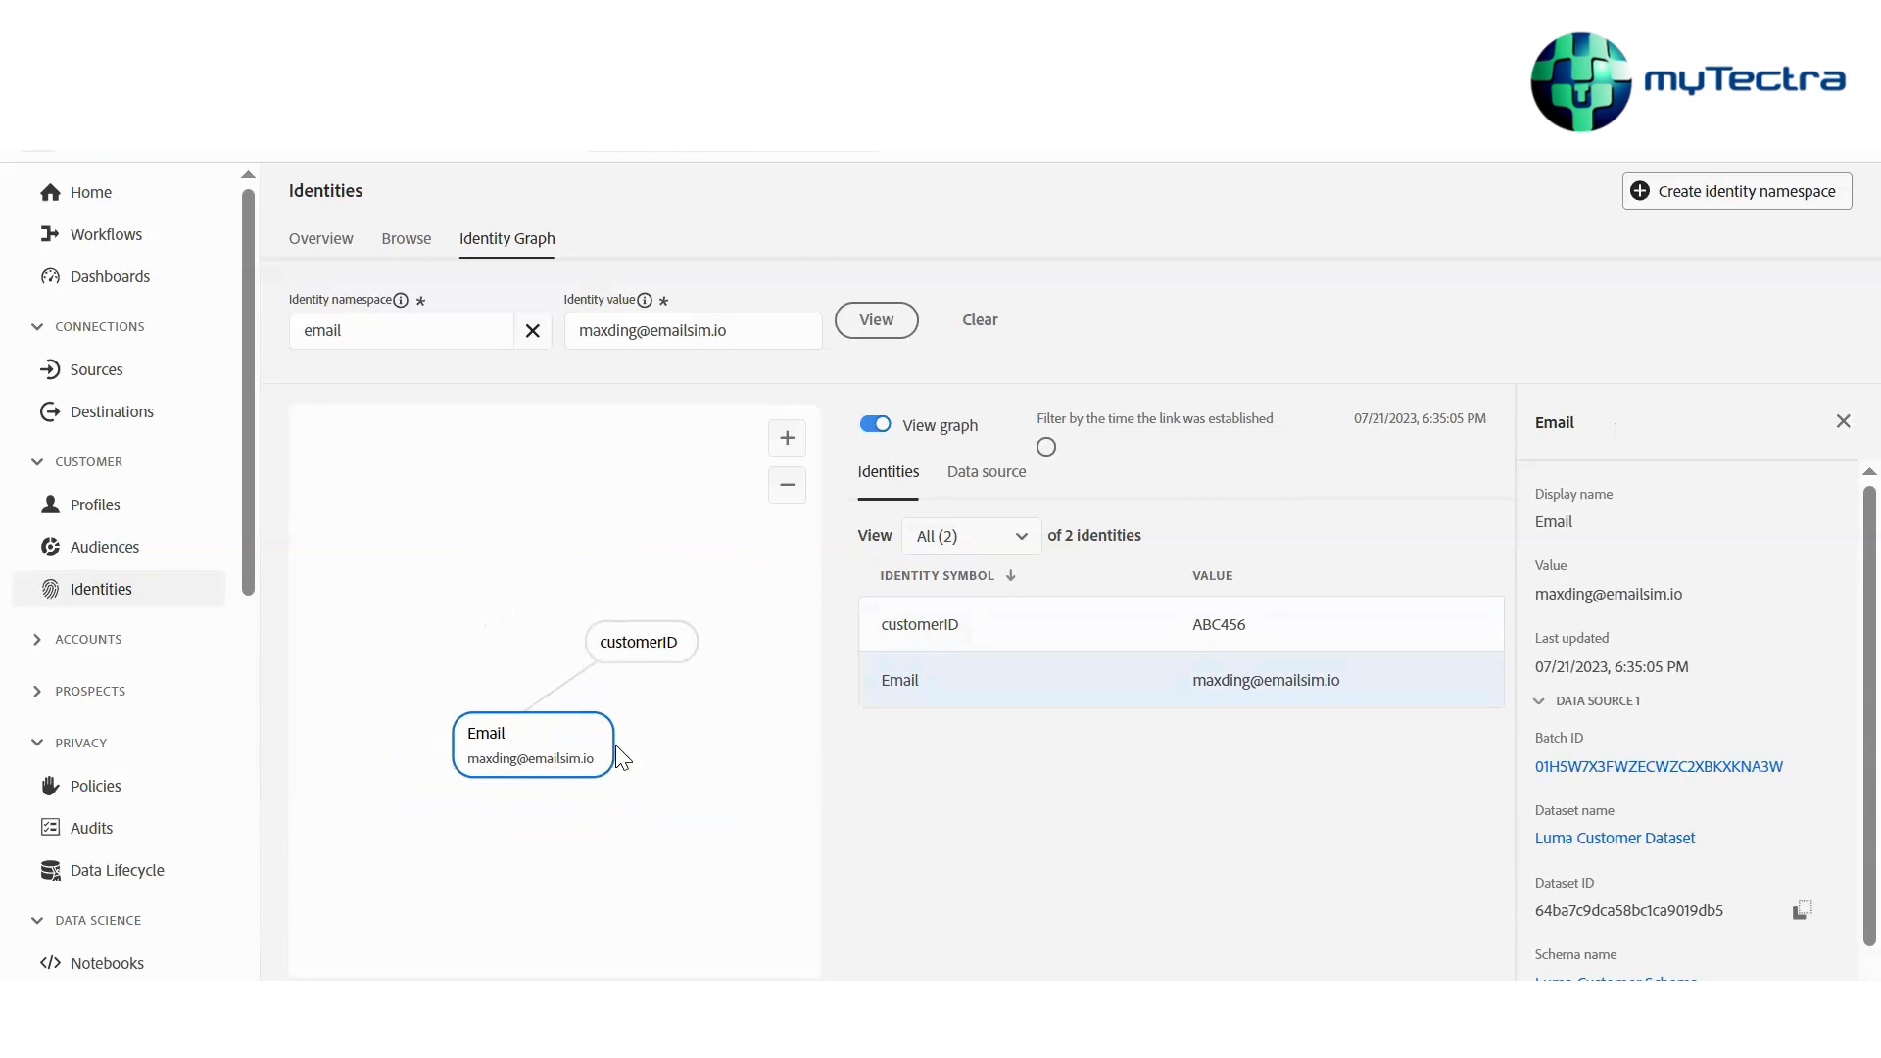
{"action": "left_click_drag", "start_coordinate": [615, 744], "coordinate": [541, 751]}
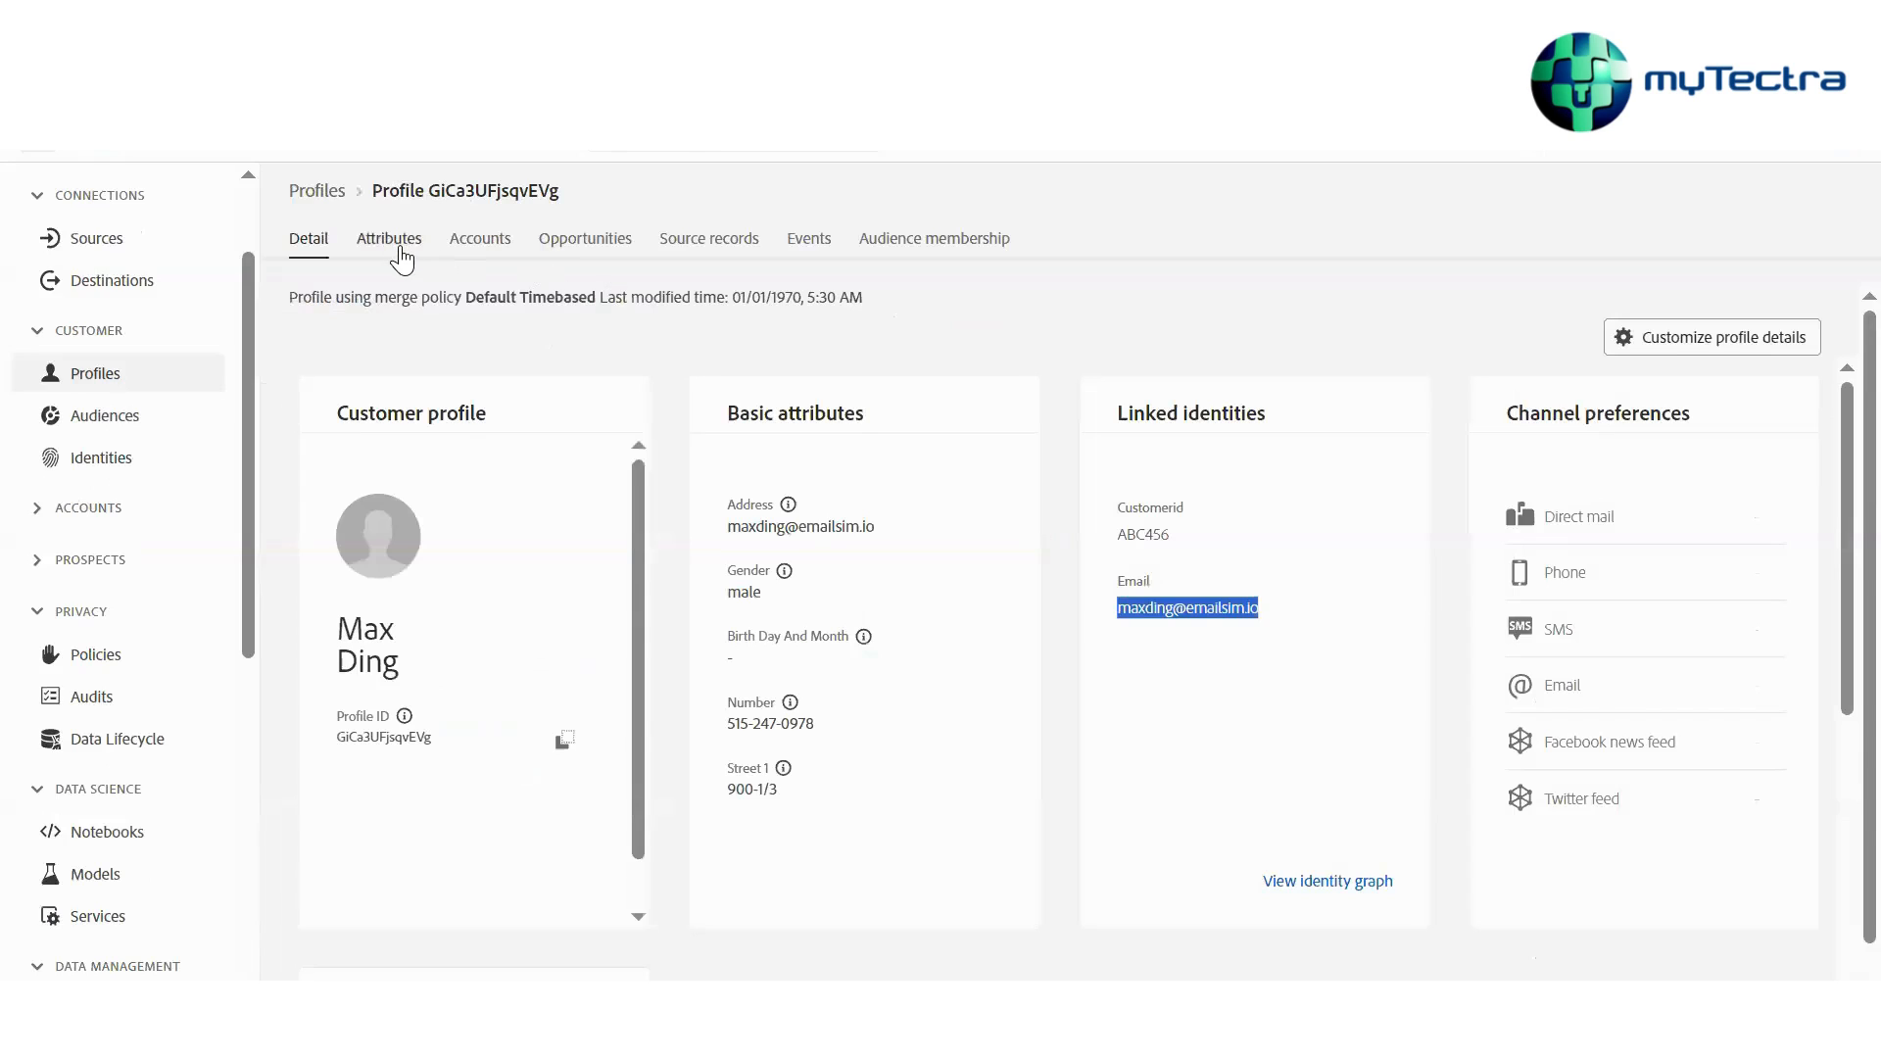
Open the profile's Attributes tab and scroll through its attributes, values and paths
{"action": "left_click", "coordinate": [400, 253]}
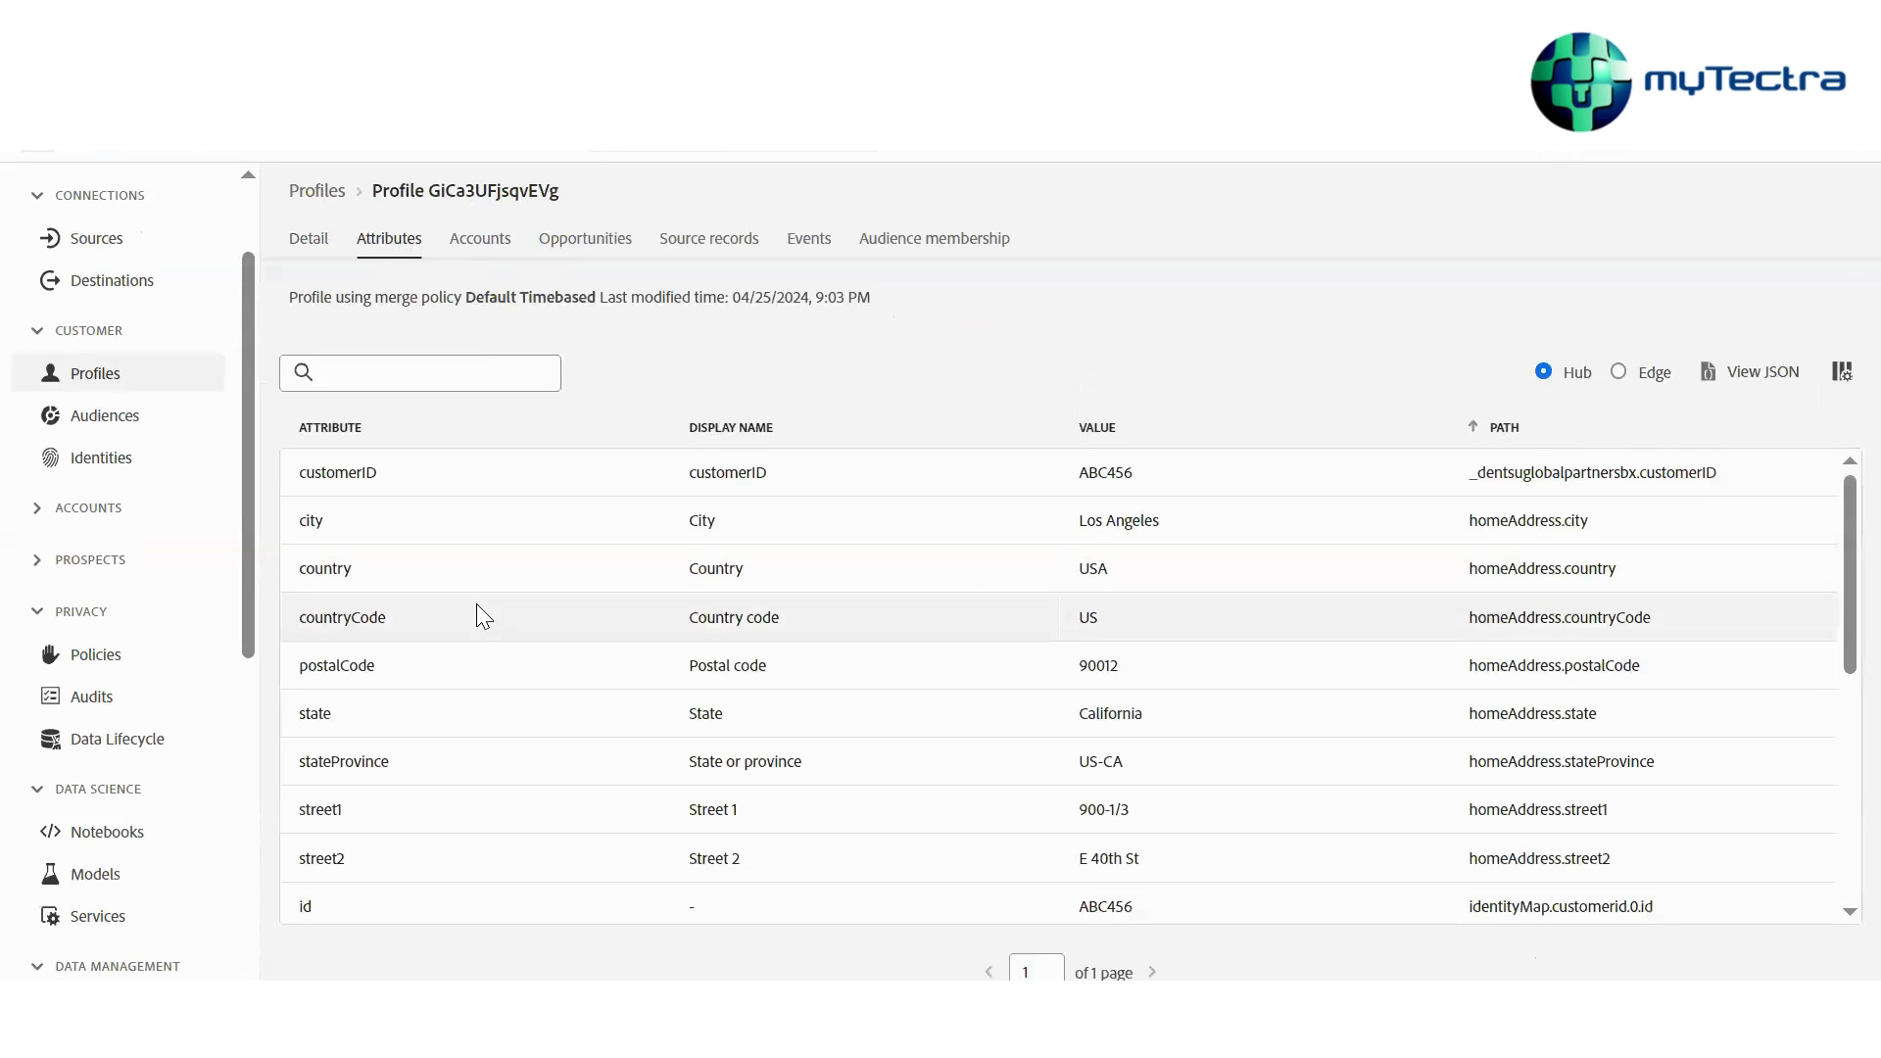
{"action": "scroll", "coordinate": [476, 603], "scroll_direction": "down", "scroll_amount": 5}
{"action": "scroll", "coordinate": [481, 616], "scroll_direction": "down", "scroll_amount": 2}
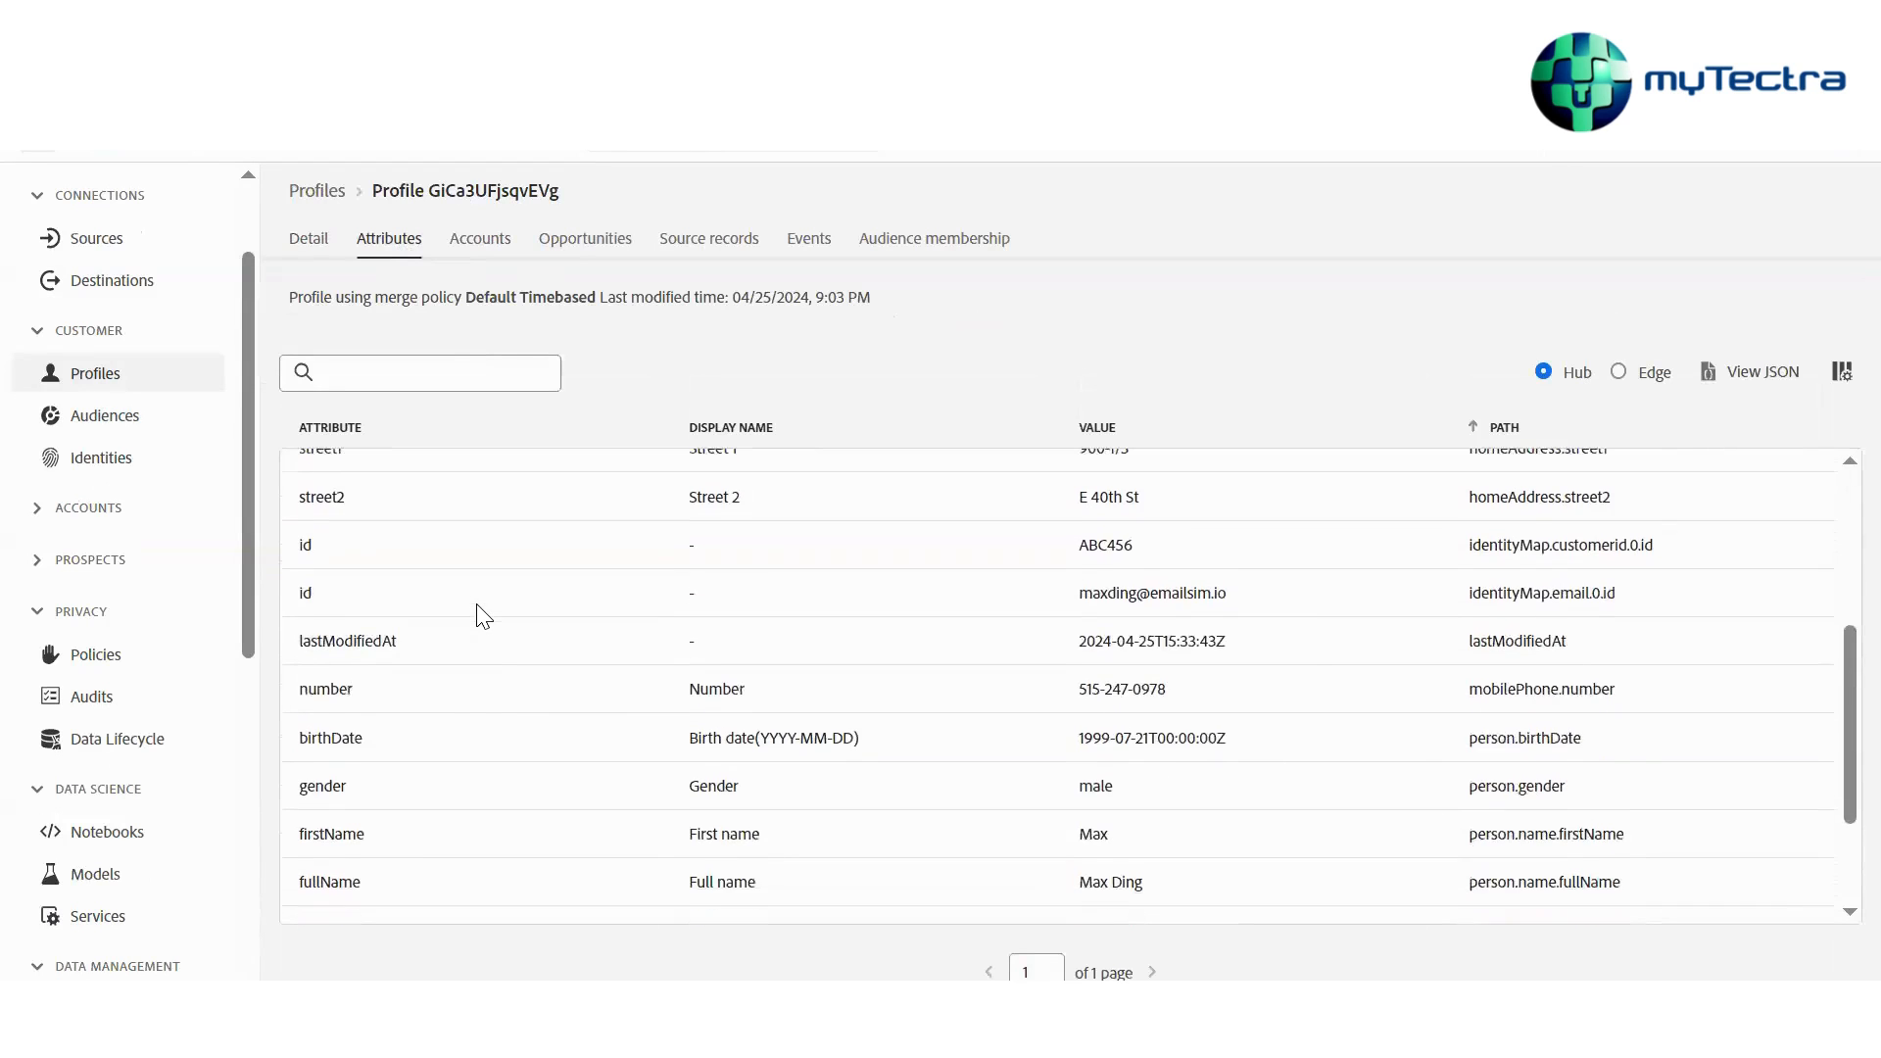
{"action": "scroll", "coordinate": [477, 604], "scroll_direction": "down", "scroll_amount": 2}
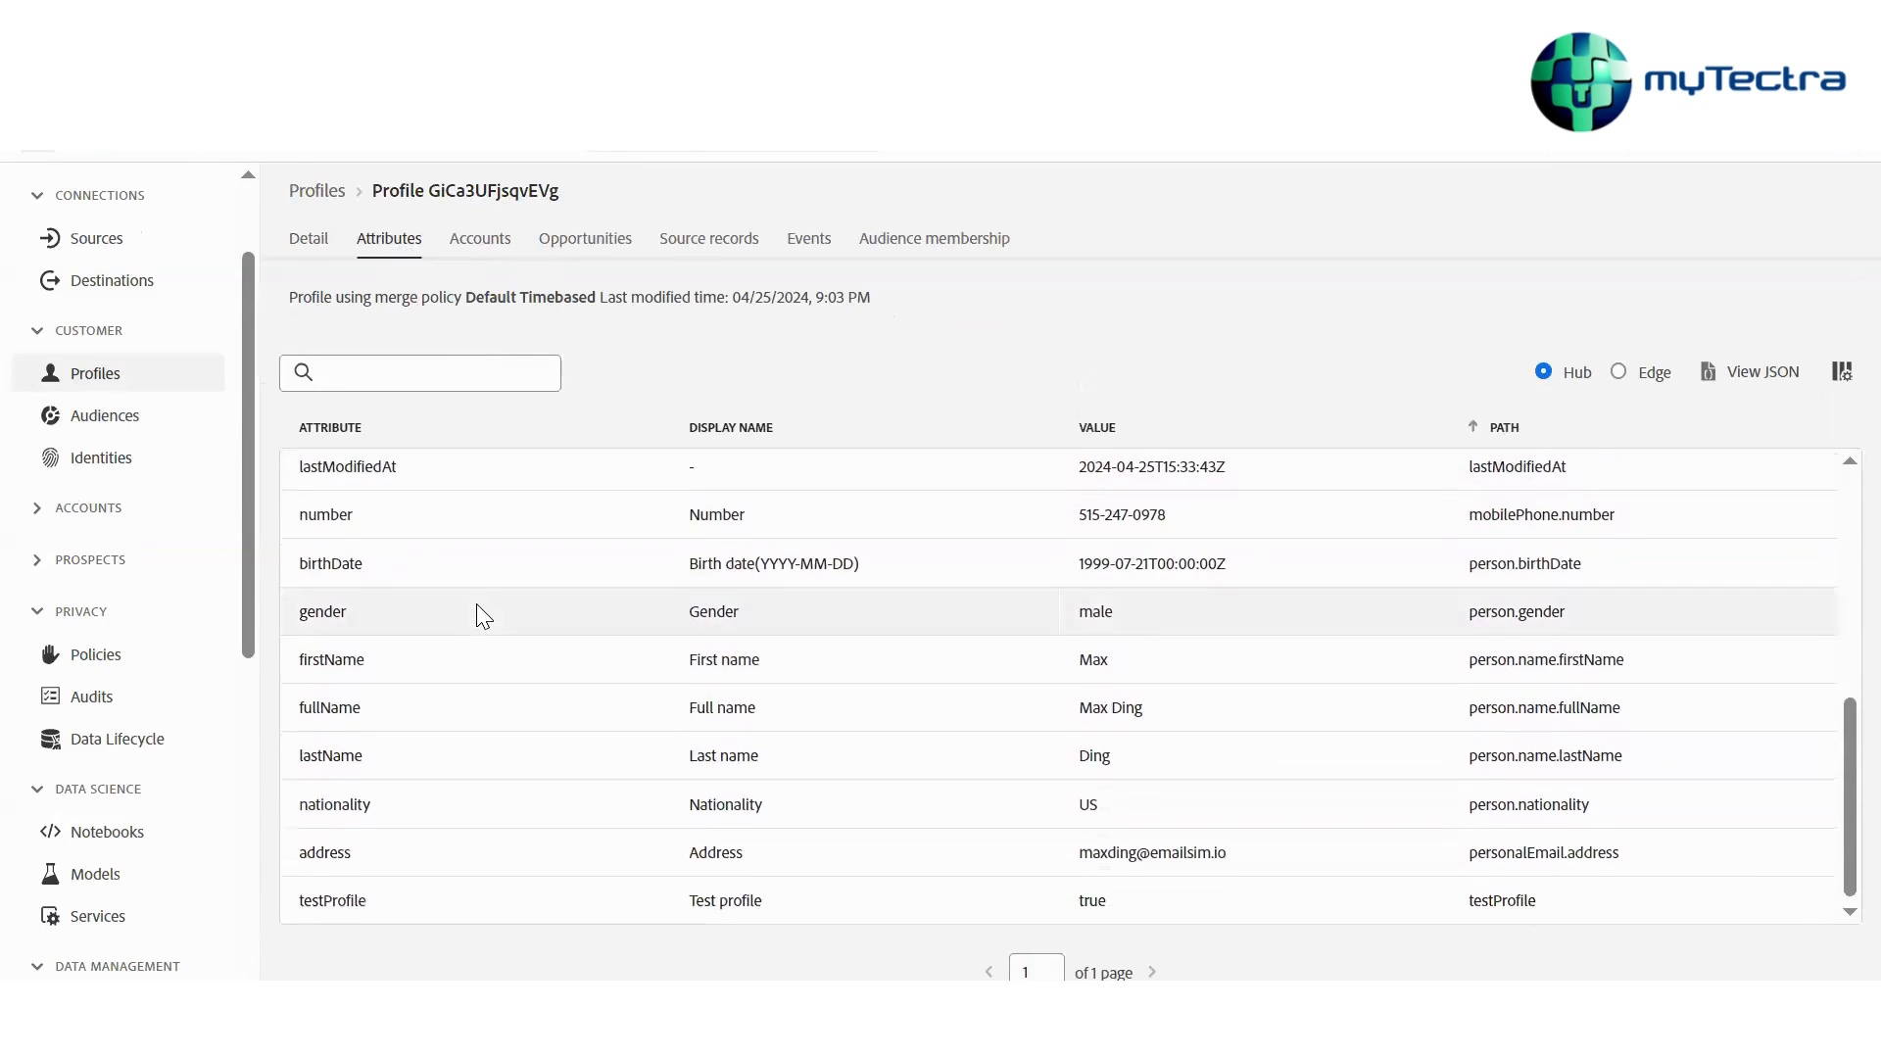
{"action": "scroll", "coordinate": [477, 604], "scroll_direction": "up", "scroll_amount": 5}
{"action": "scroll", "coordinate": [476, 607], "scroll_direction": "down", "scroll_amount": 5}
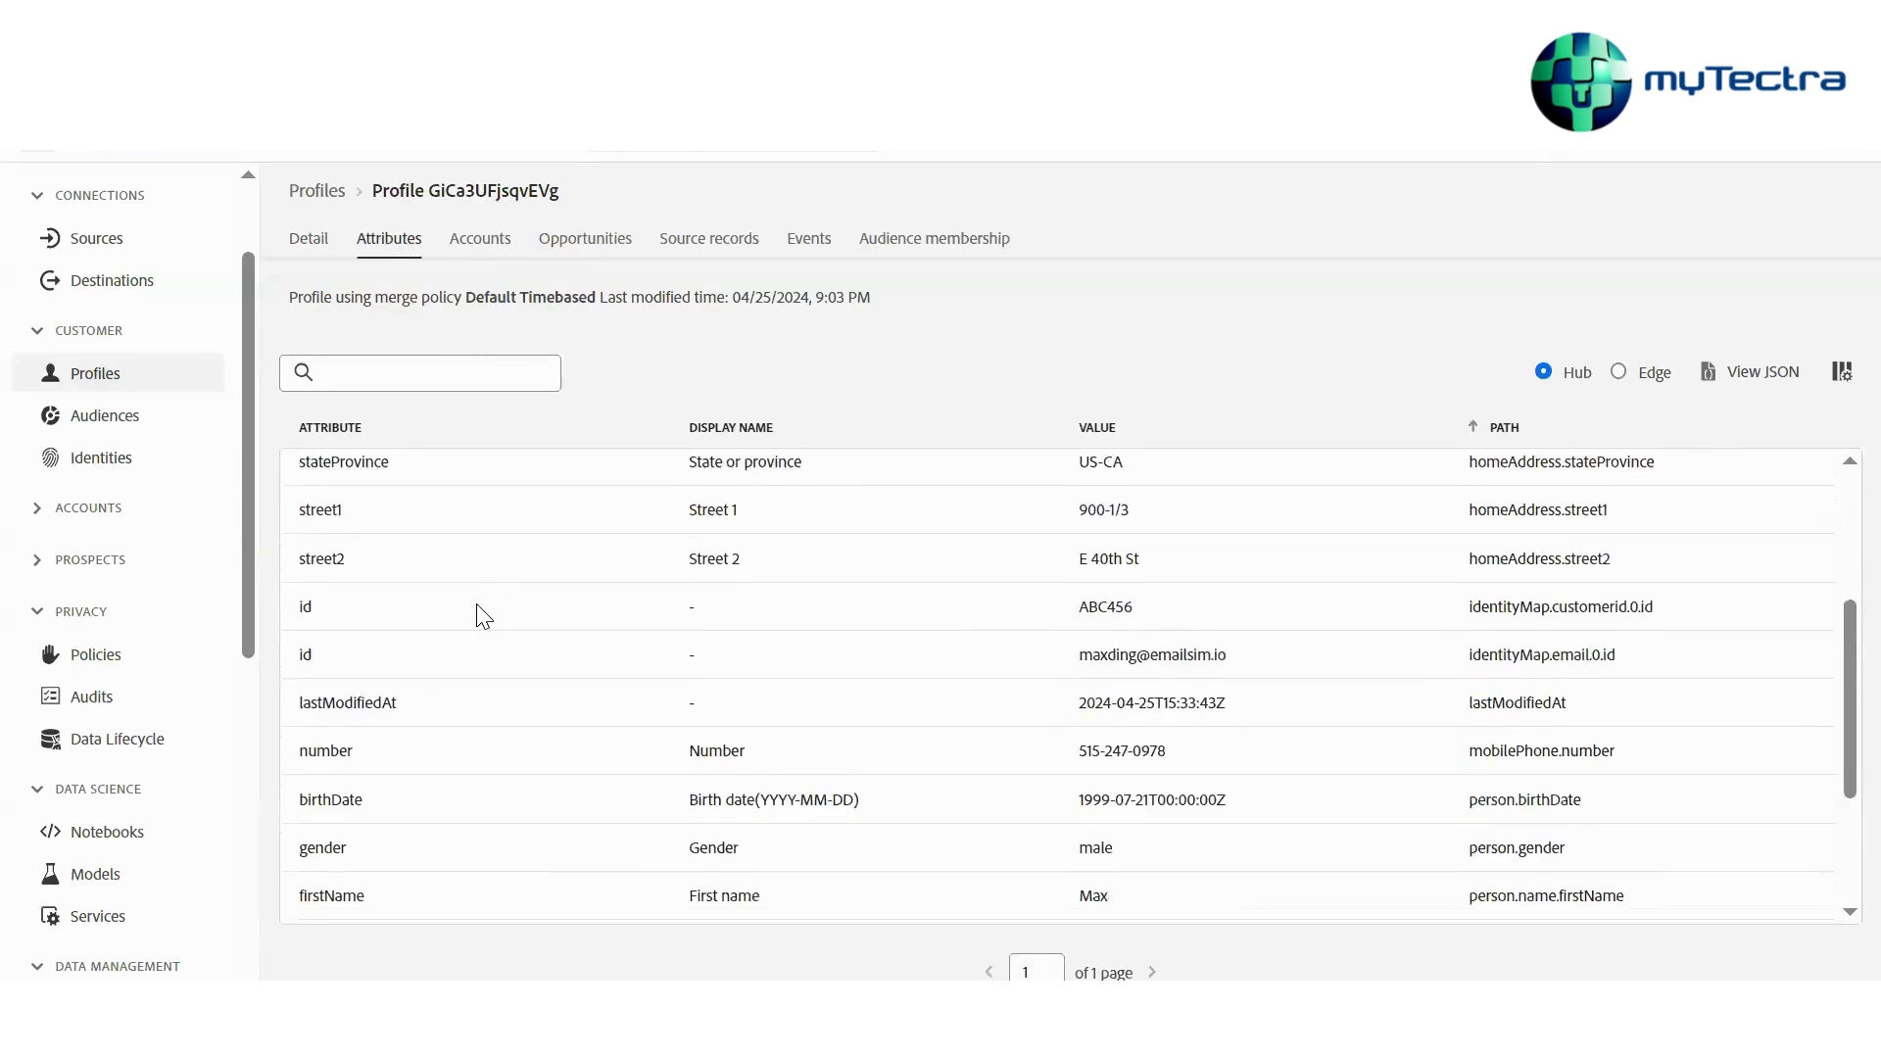
Open the profile's Events tab and browse through its message tracking, feedback and commerce events
{"action": "left_click", "coordinate": [809, 243]}
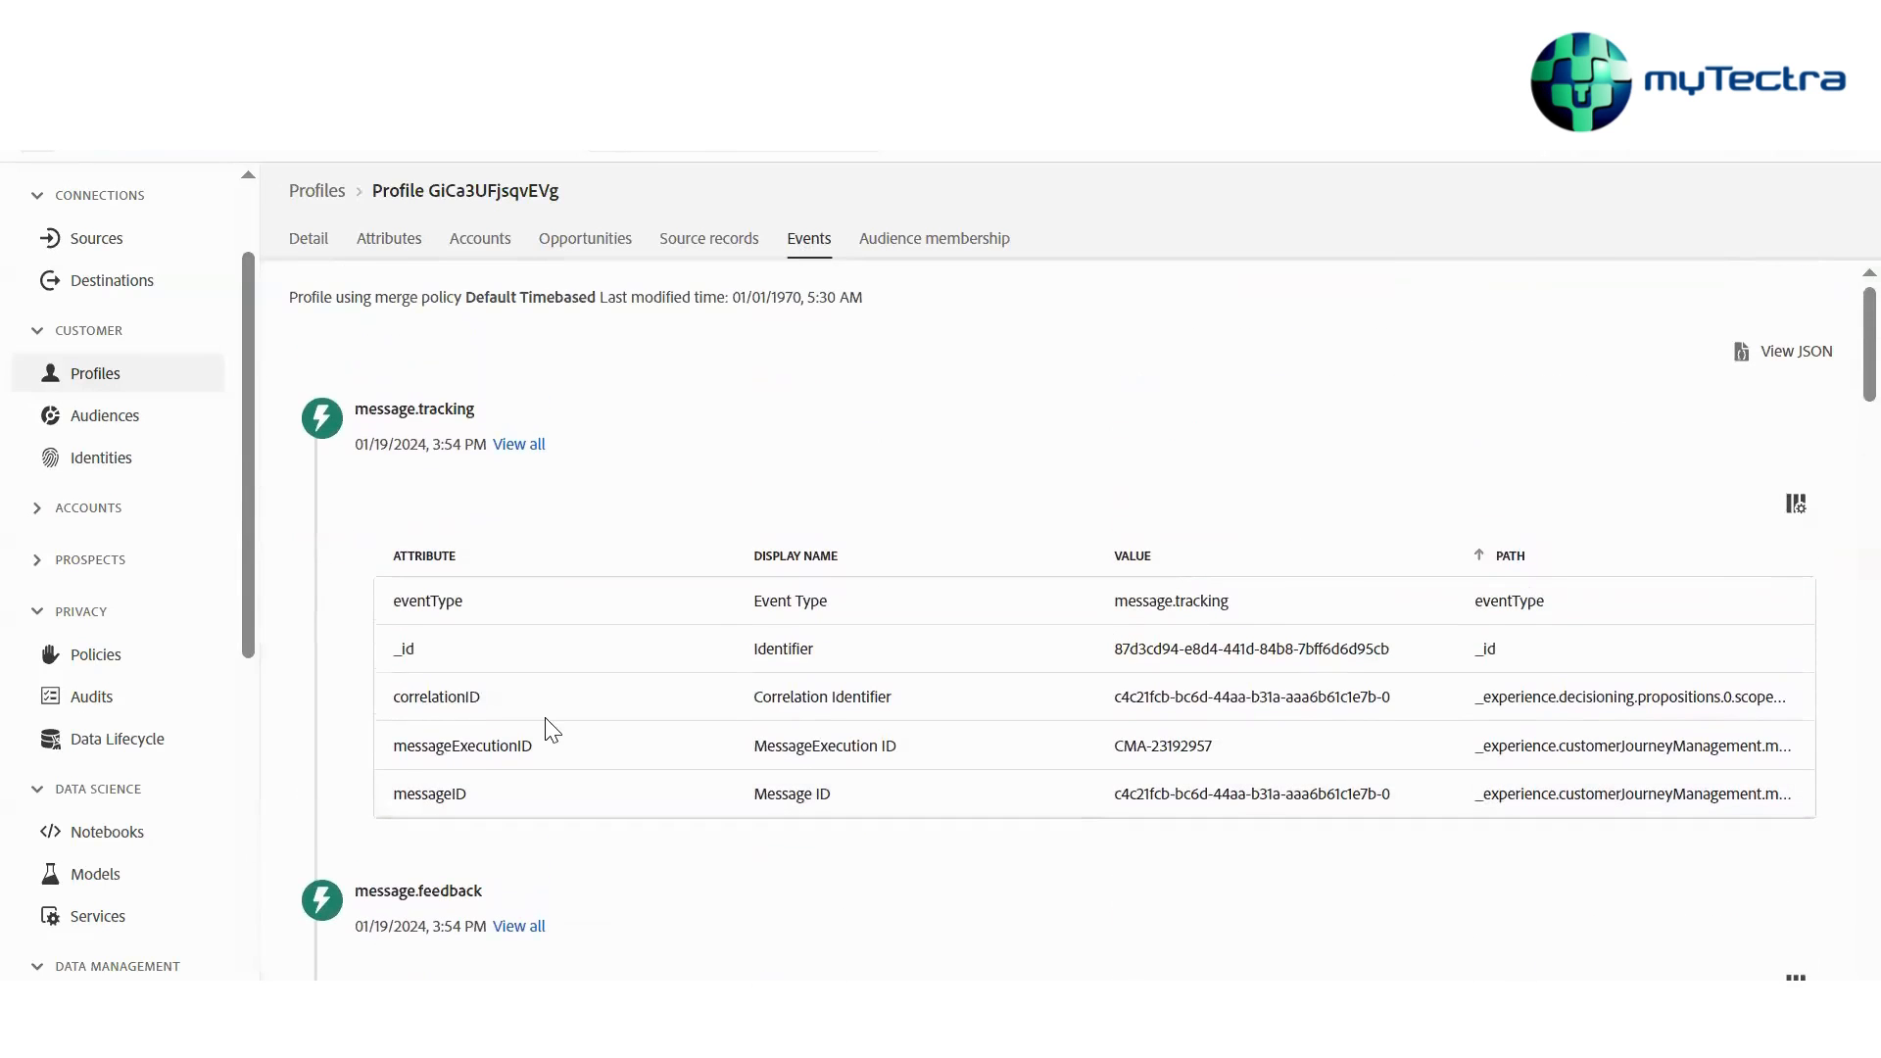
{"action": "scroll", "coordinate": [400, 414], "scroll_direction": "down", "scroll_amount": 8}
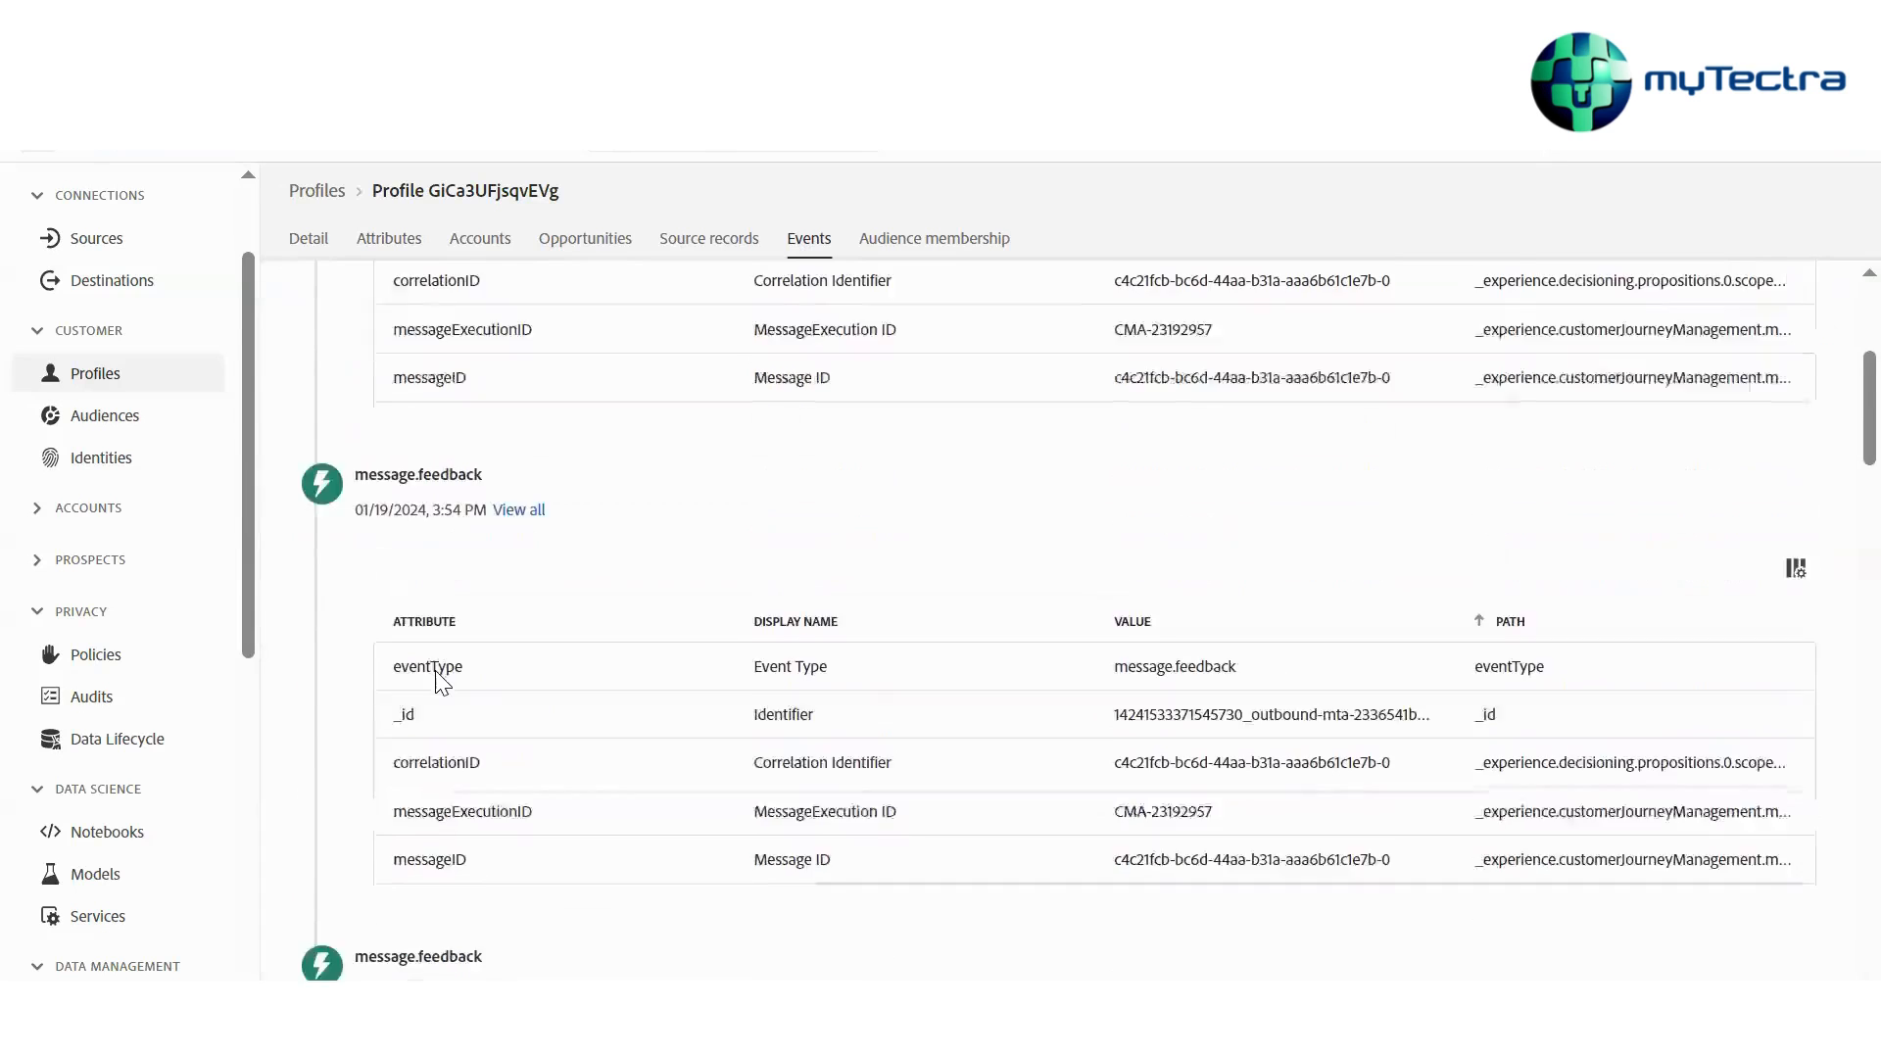
{"action": "scroll", "coordinate": [539, 729], "scroll_direction": "down", "scroll_amount": 7}
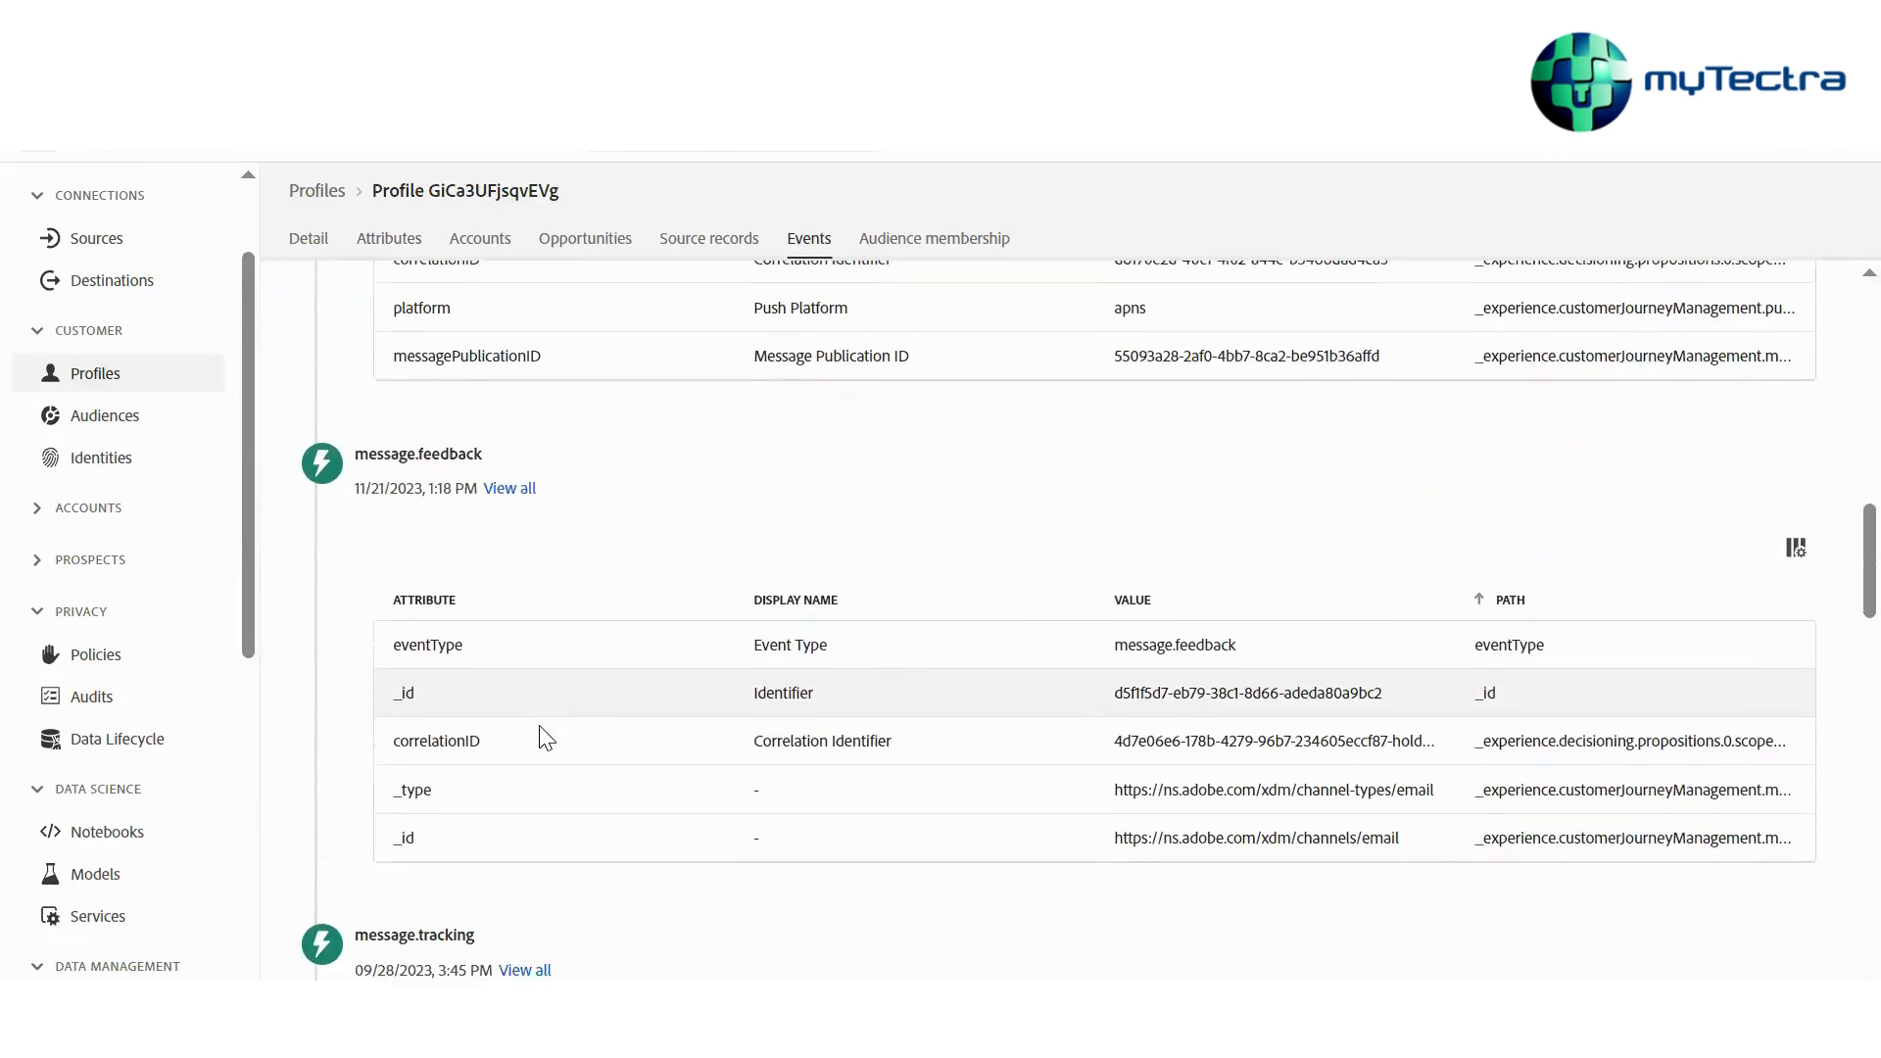
{"action": "scroll", "coordinate": [519, 720], "scroll_direction": "up", "scroll_amount": 6}
{"action": "scroll", "coordinate": [372, 685], "scroll_direction": "down", "scroll_amount": 1}
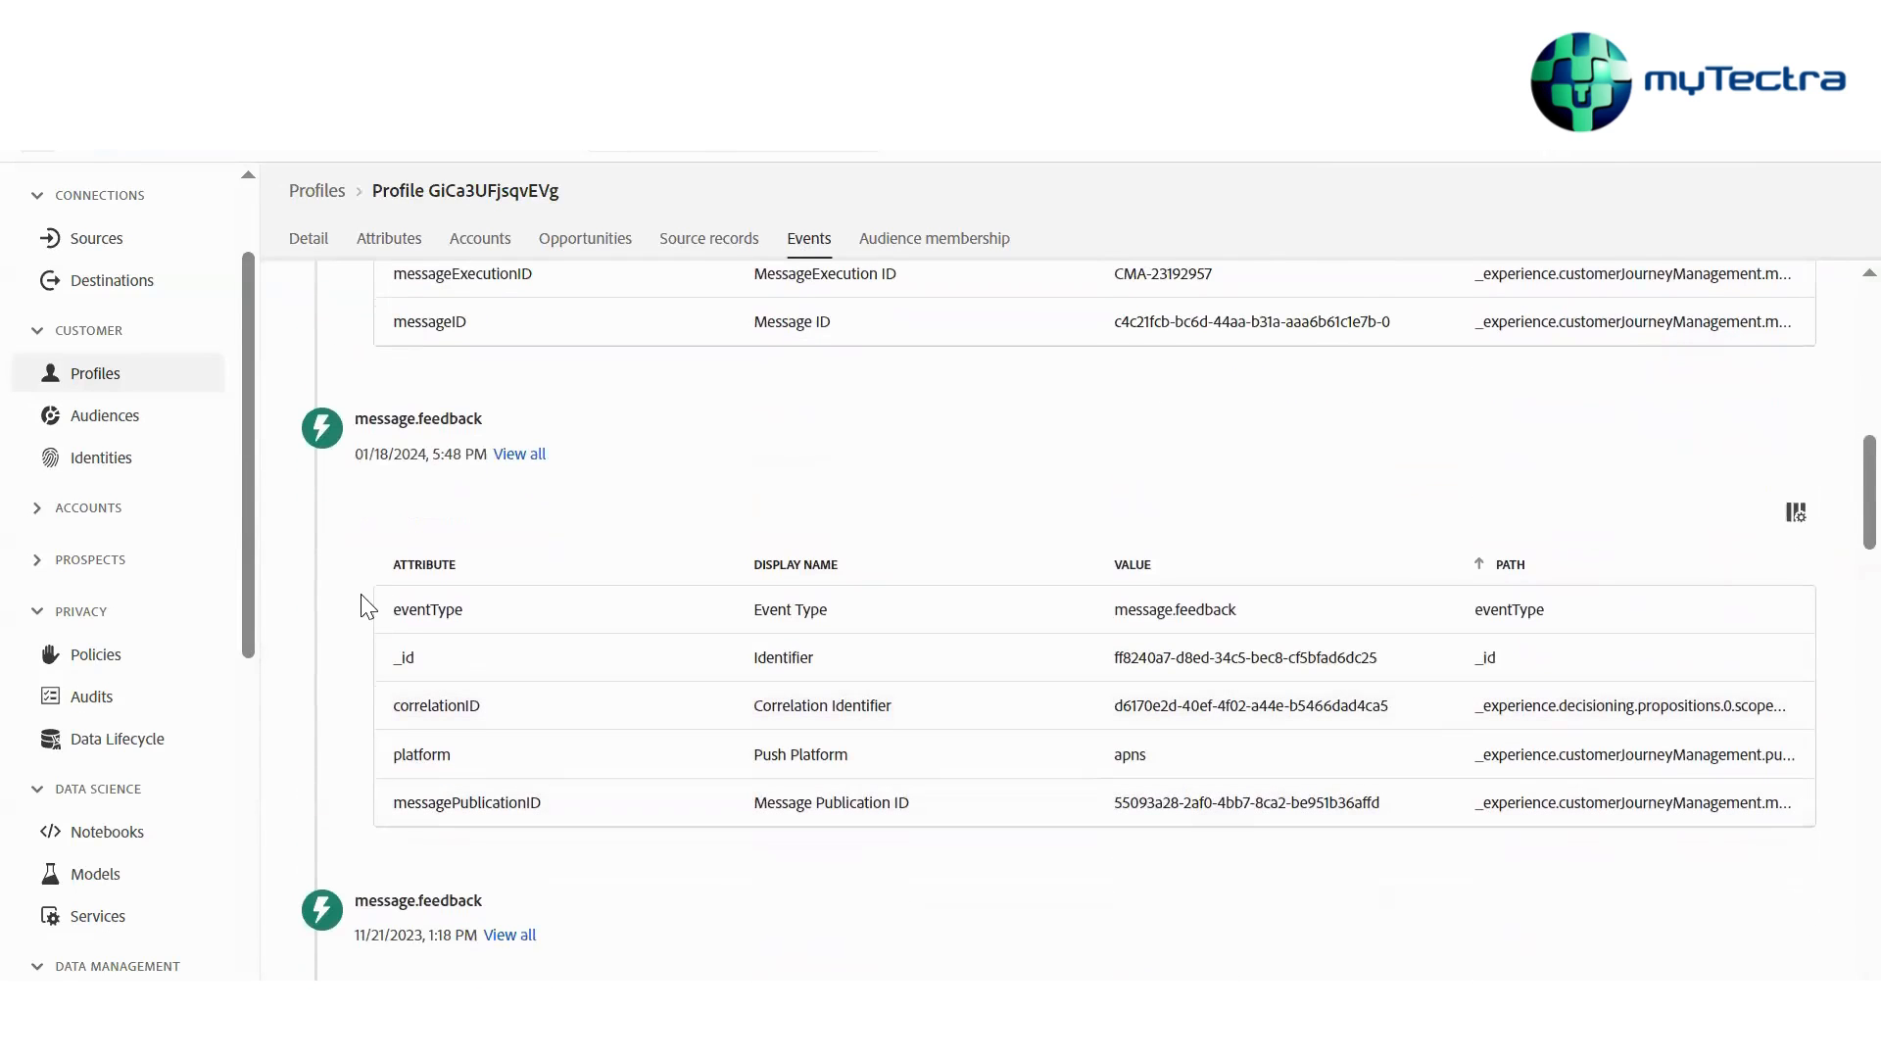
{"action": "left_click_drag", "start_coordinate": [355, 453], "coordinate": [432, 453]}
{"action": "scroll", "coordinate": [361, 594], "scroll_direction": "down", "scroll_amount": 1}
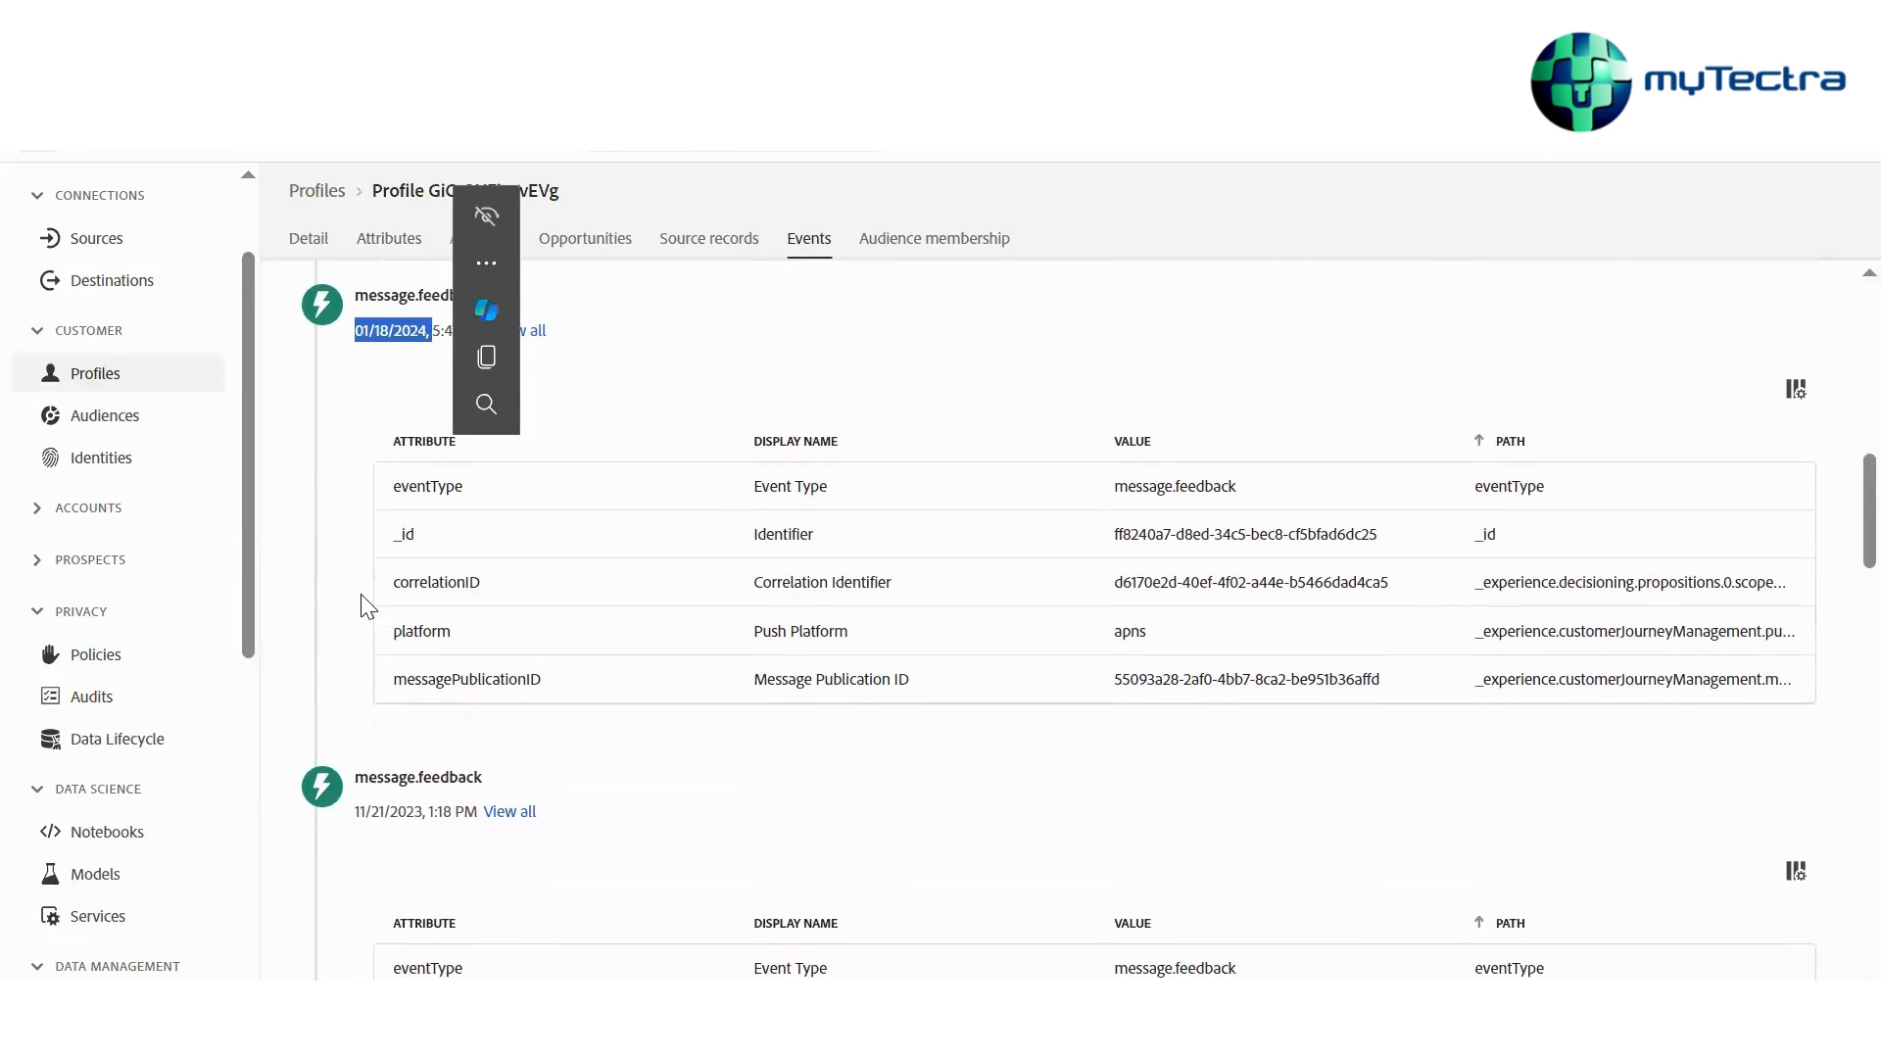
{"action": "scroll", "coordinate": [701, 699], "scroll_direction": "up", "scroll_amount": 2}
{"action": "left_click", "coordinate": [1291, 696]}
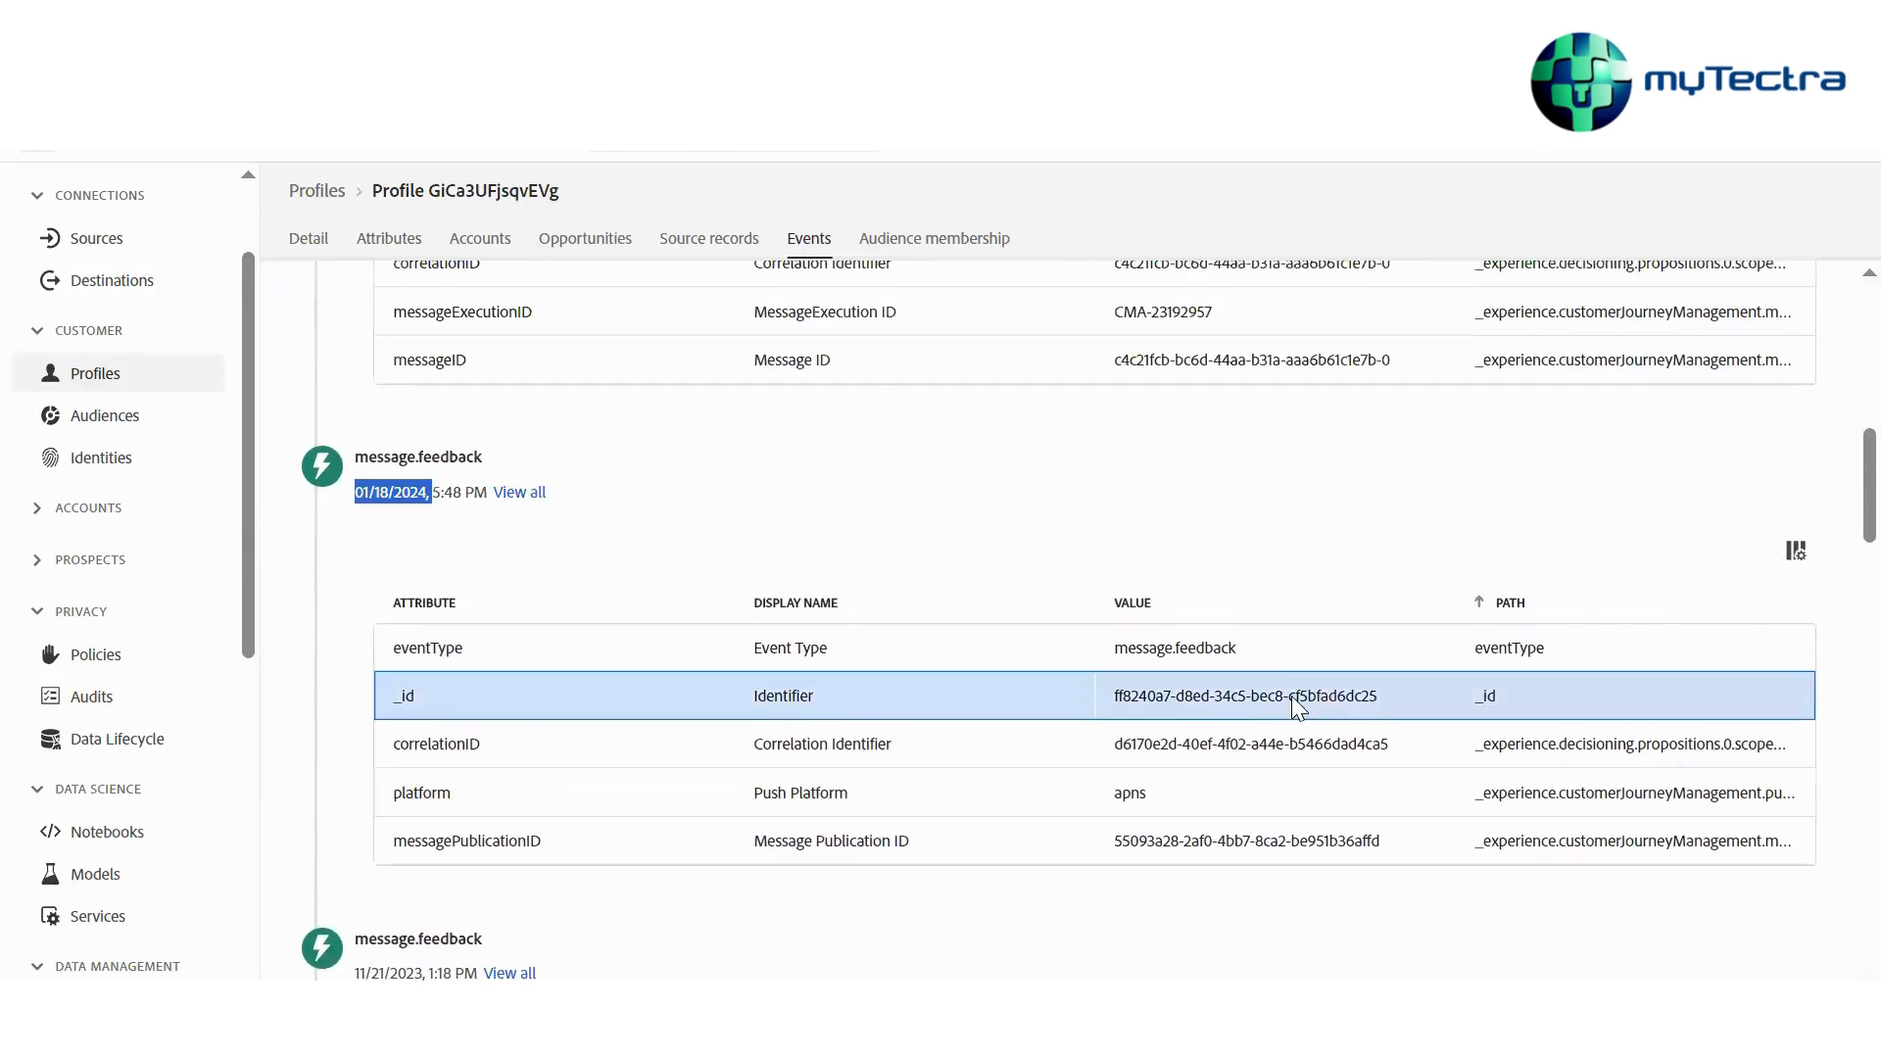
{"action": "scroll", "coordinate": [1382, 694], "scroll_direction": "down", "scroll_amount": 2}
{"action": "scroll", "coordinate": [1381, 693], "scroll_direction": "down", "scroll_amount": 2}
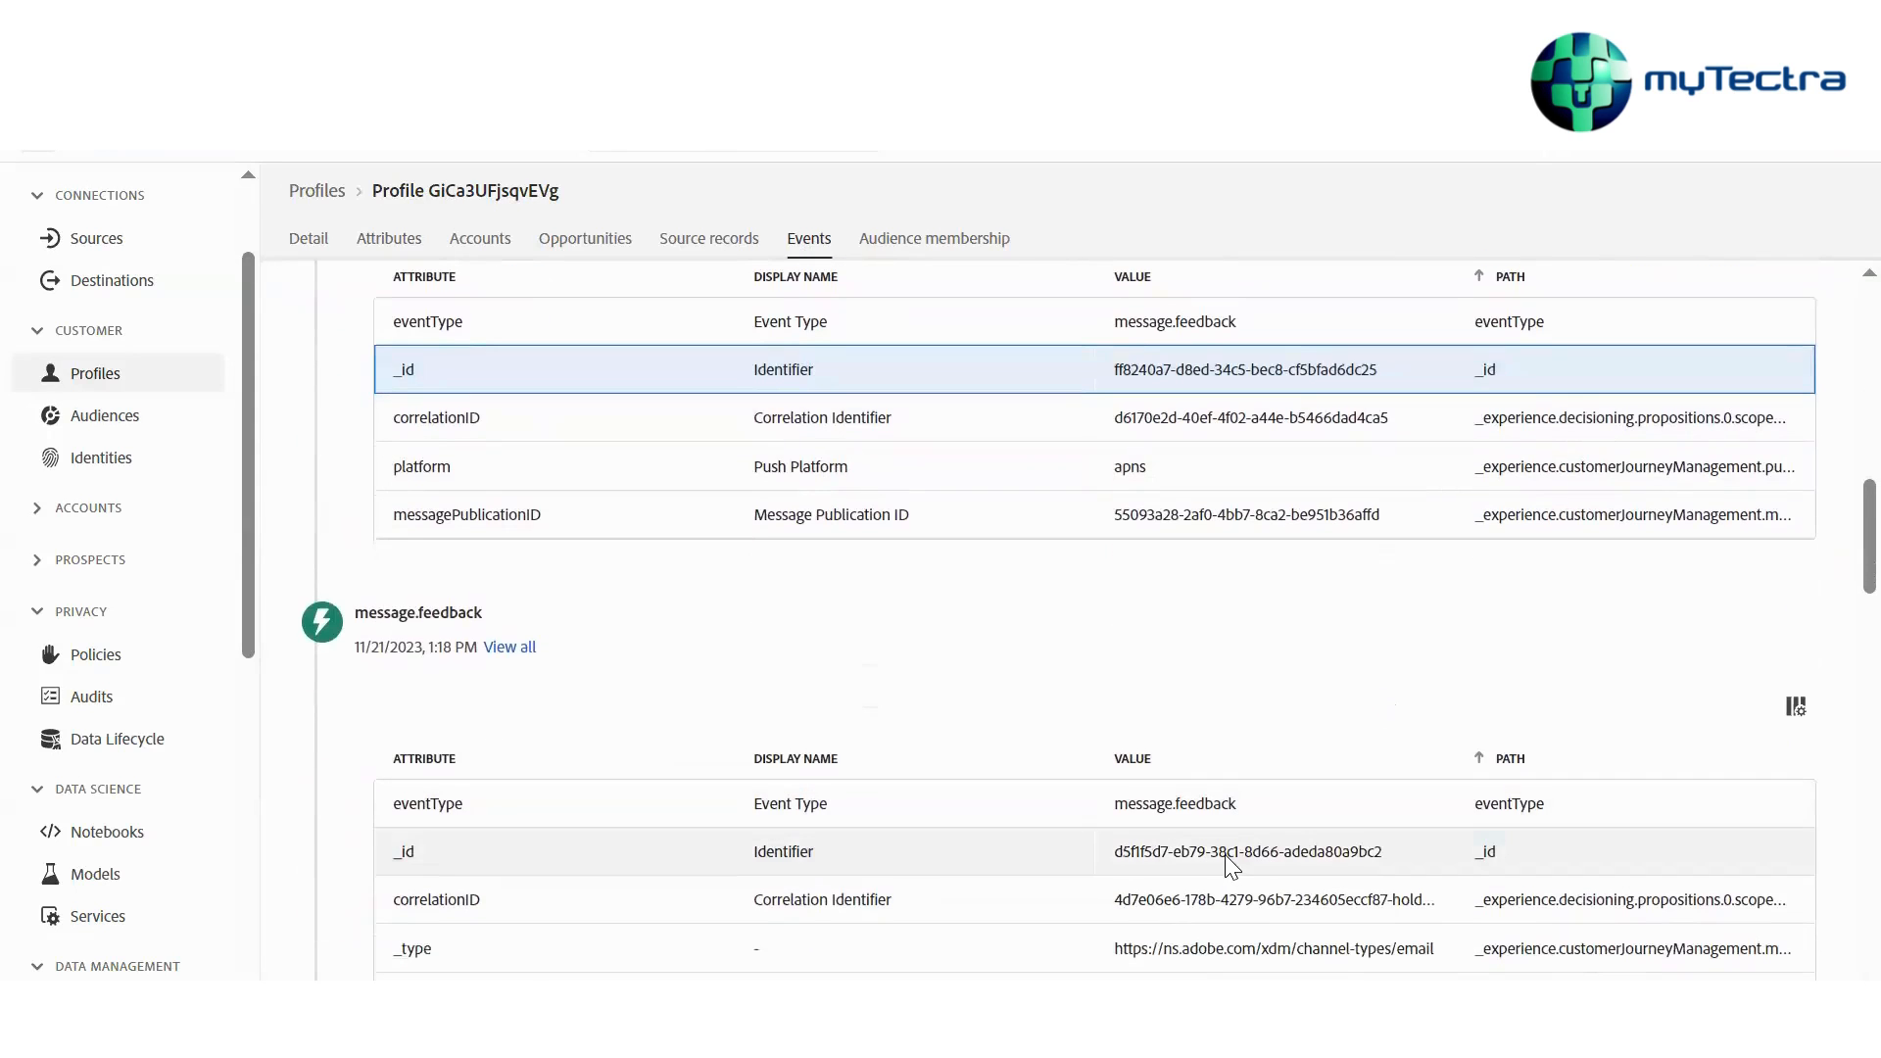
{"action": "left_click", "coordinate": [1225, 852]}
{"action": "scroll", "coordinate": [1226, 859], "scroll_direction": "down", "scroll_amount": 4}
{"action": "scroll", "coordinate": [1228, 864], "scroll_direction": "down", "scroll_amount": 3}
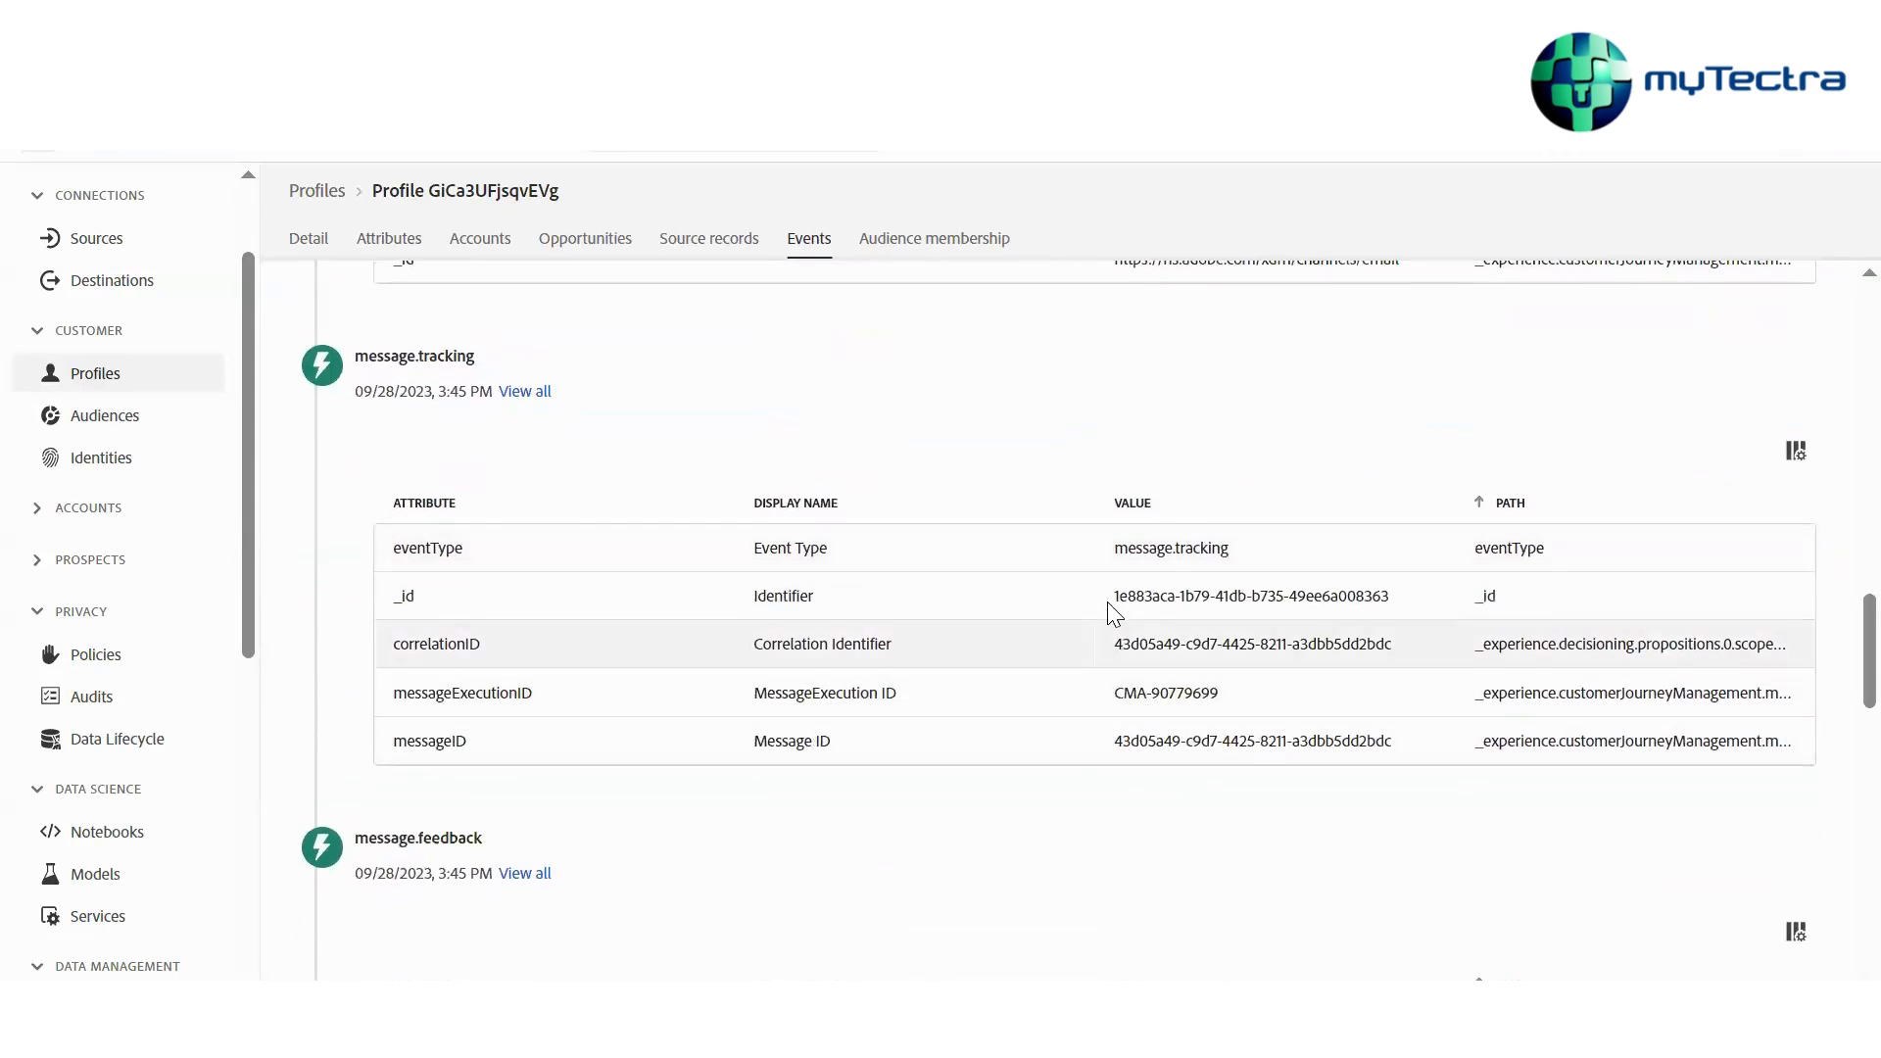
{"action": "left_click", "coordinate": [1107, 603]}
{"action": "scroll", "coordinate": [1155, 901], "scroll_direction": "down", "scroll_amount": 6}
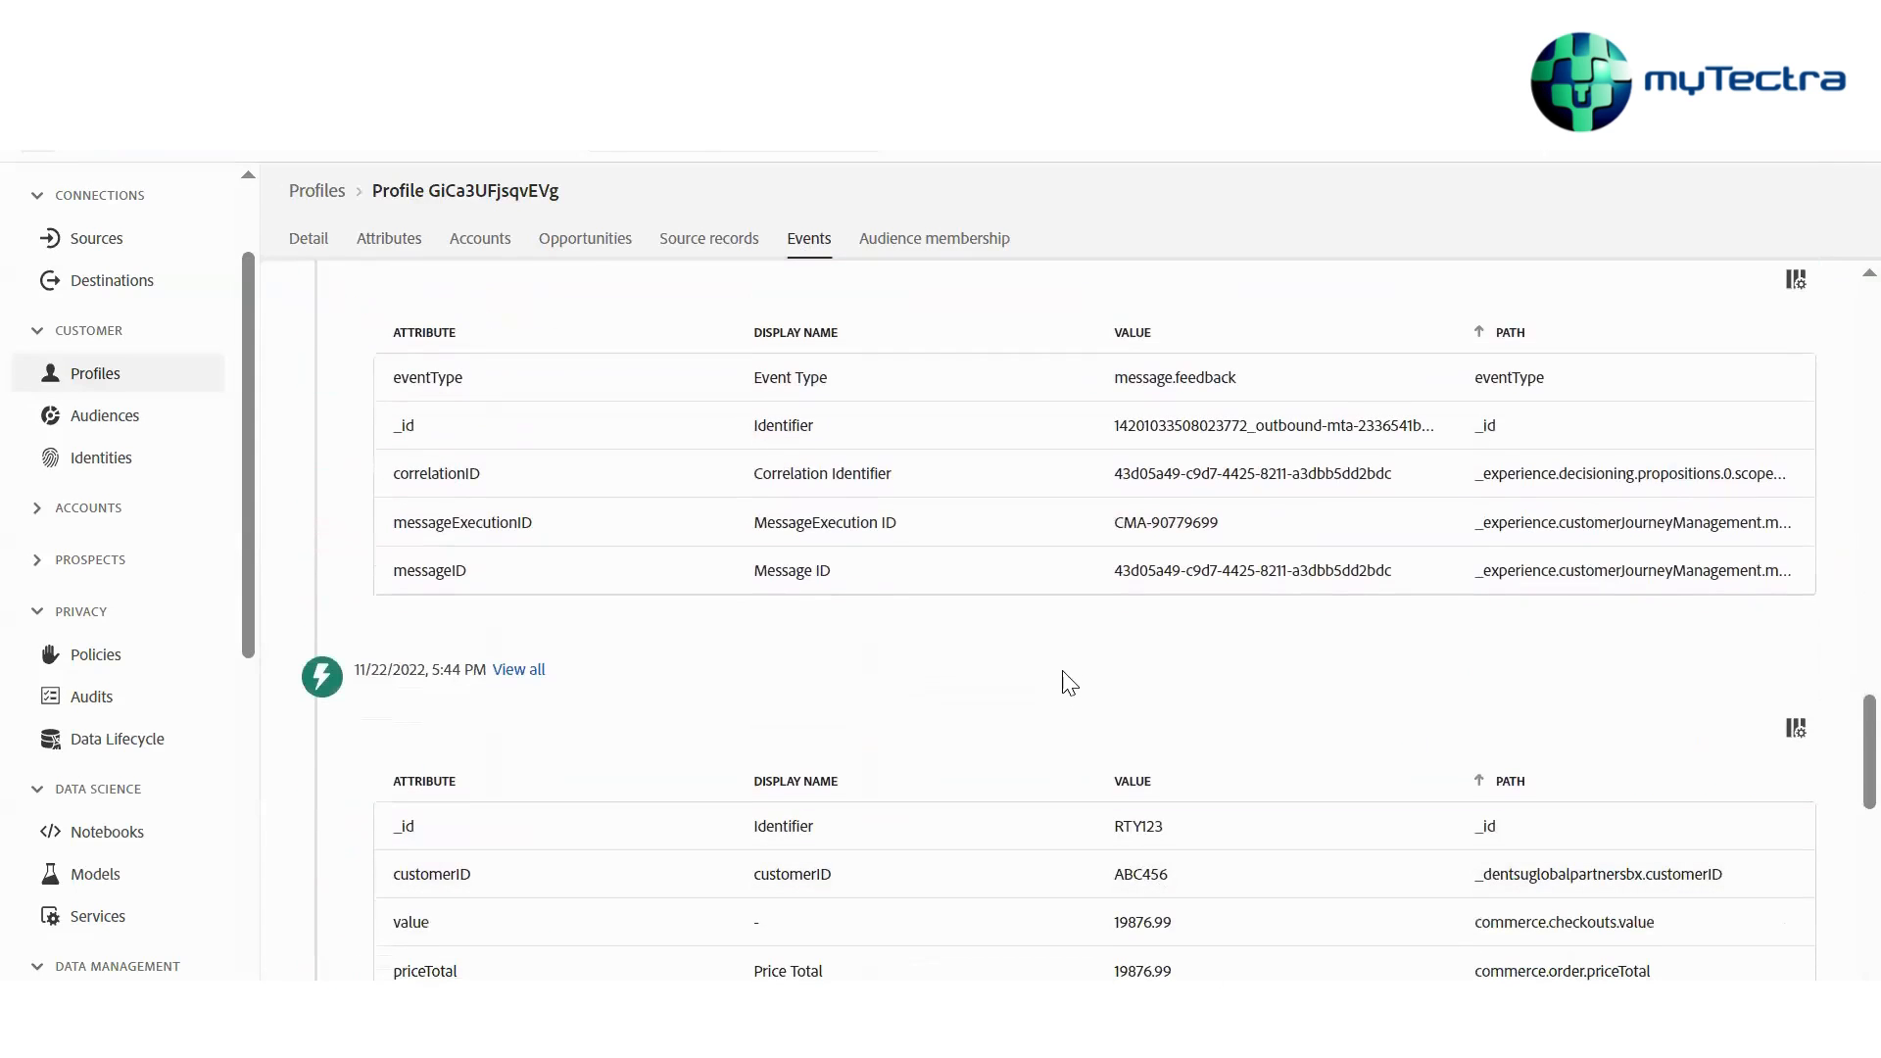
Go to Datasets and open the Sohhh dataset
{"action": "scroll", "coordinate": [147, 529], "scroll_direction": "down", "scroll_amount": 6}
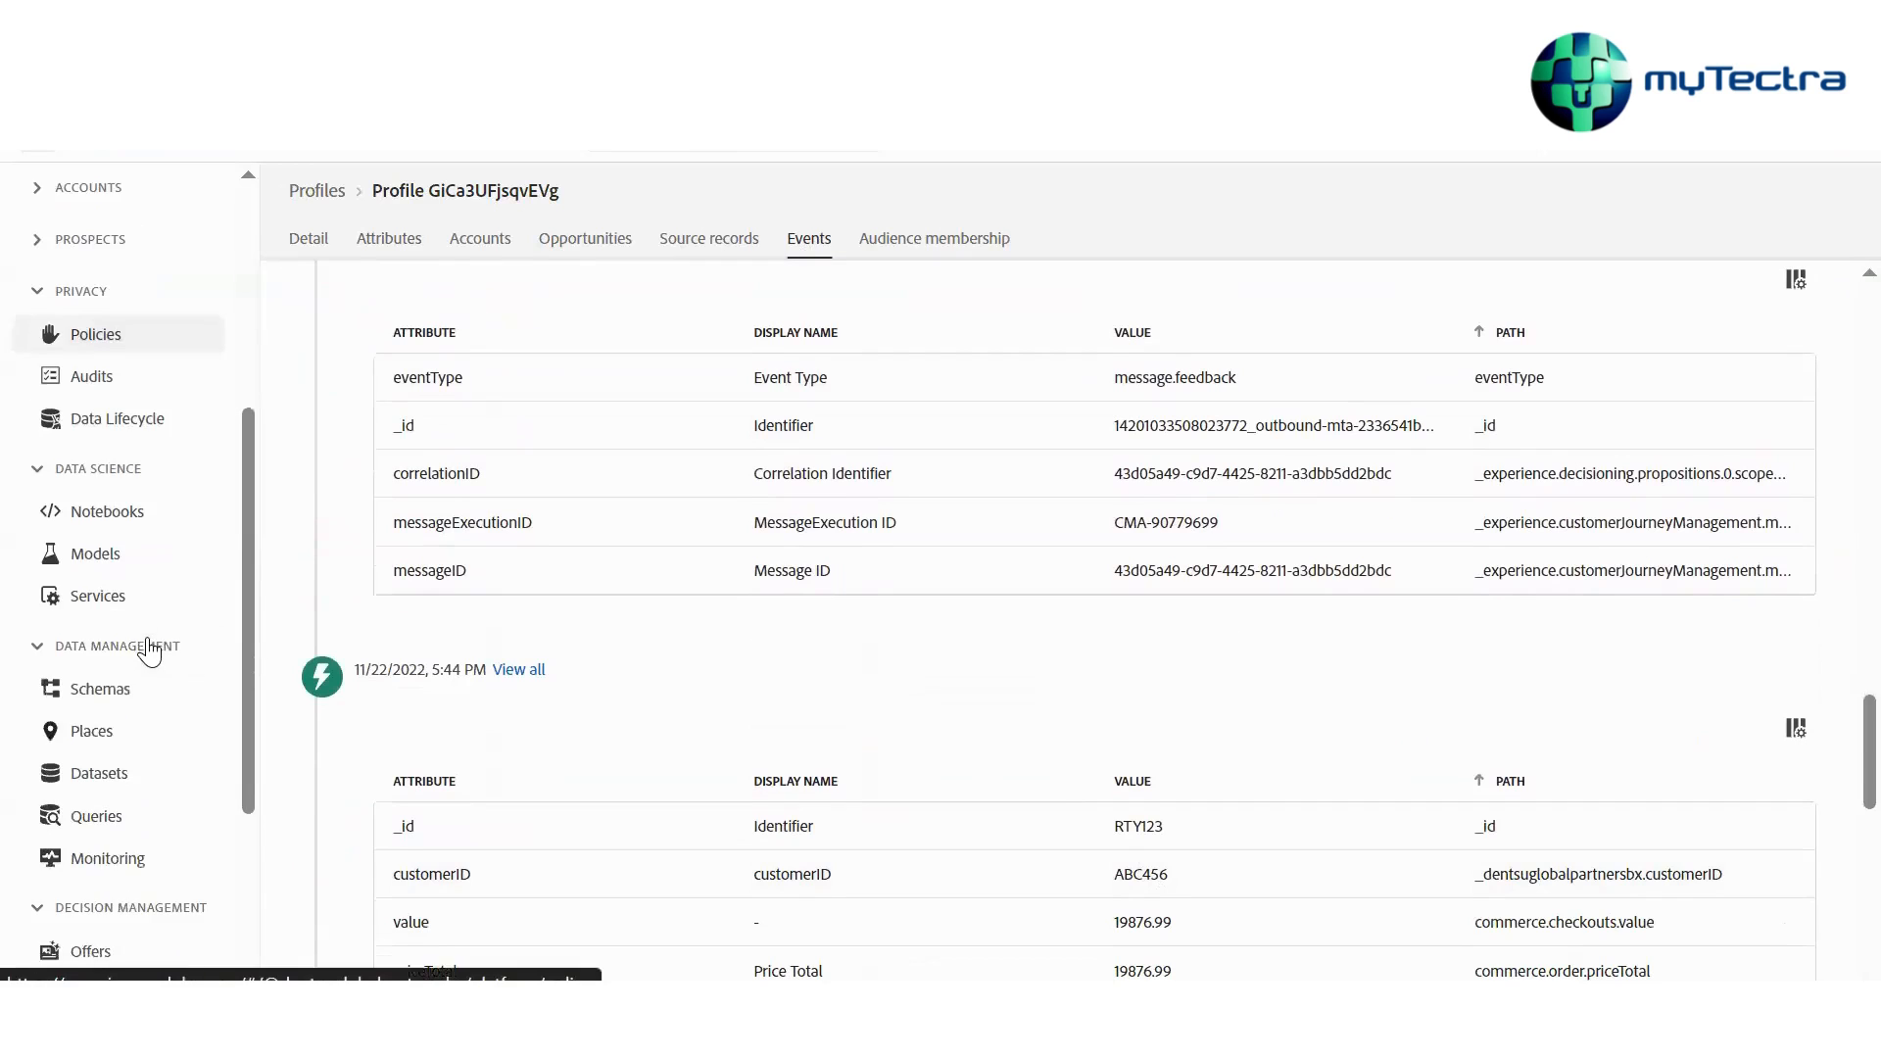
{"action": "scroll", "coordinate": [104, 537], "scroll_direction": "up", "scroll_amount": 8}
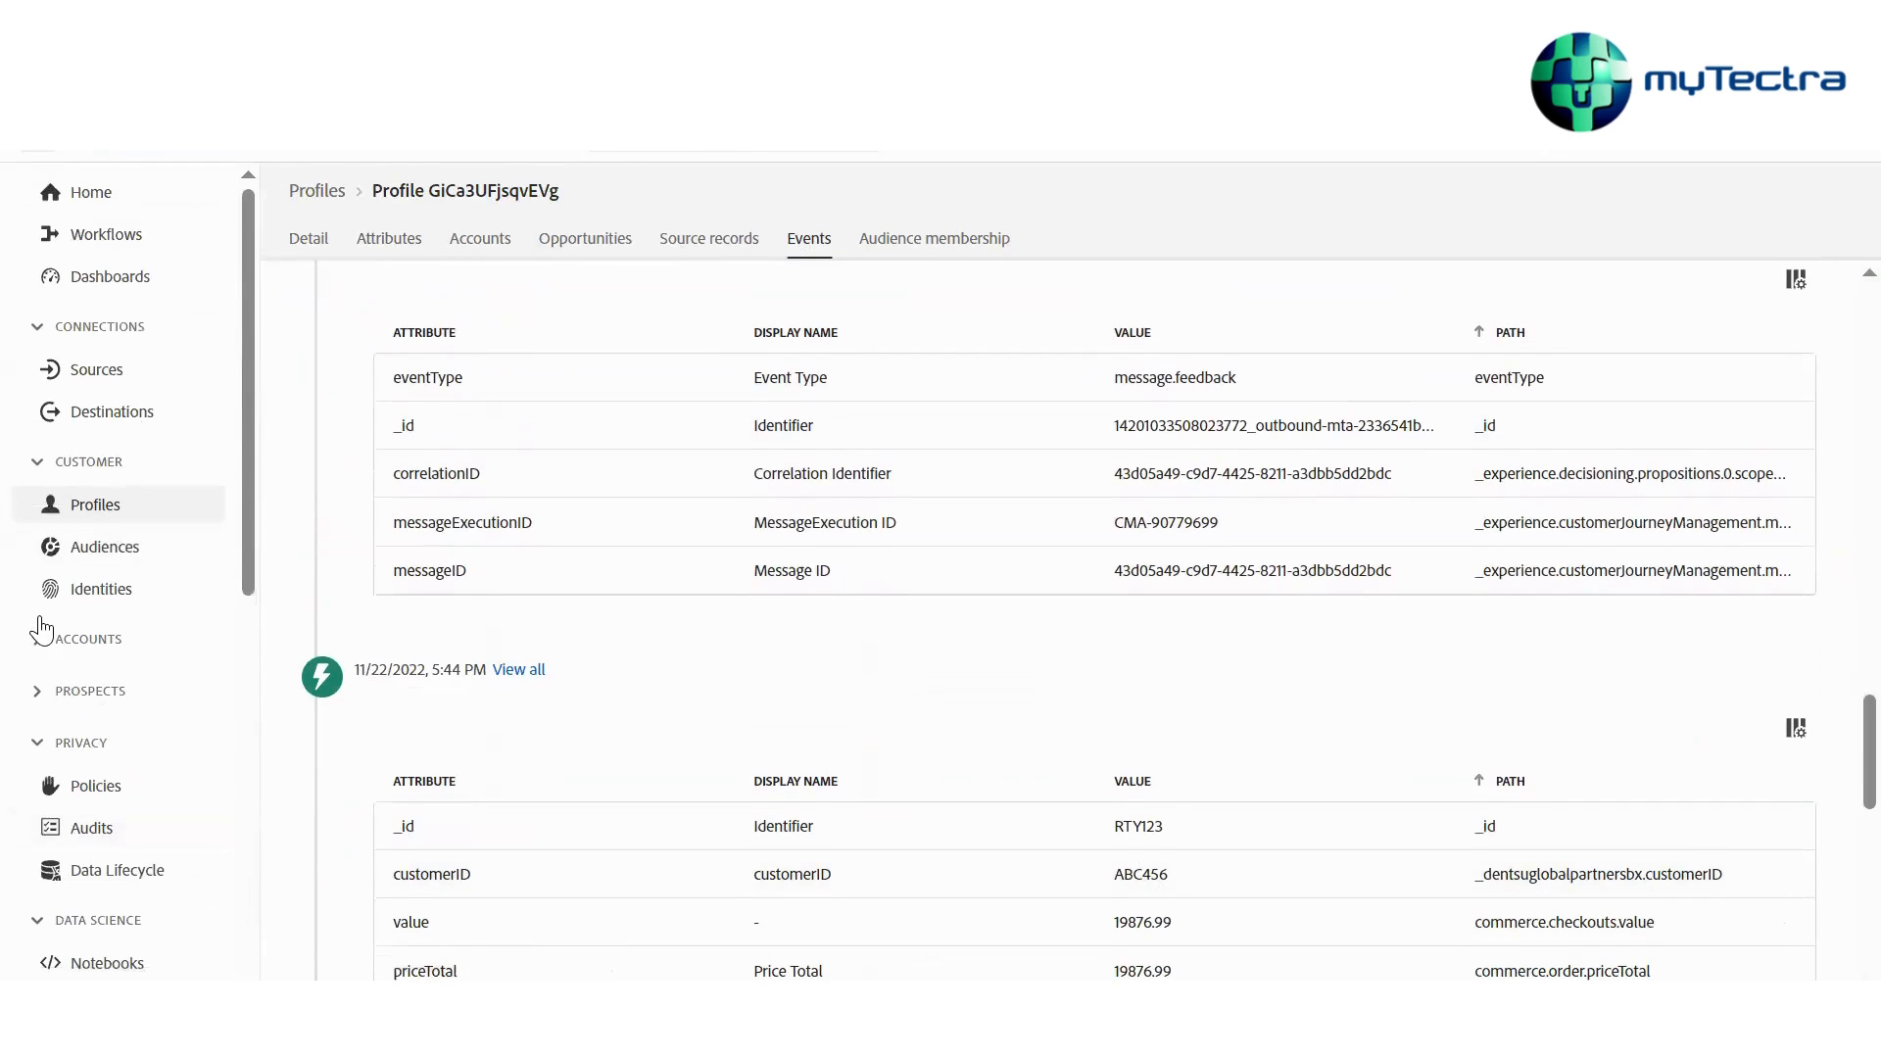
{"action": "scroll", "coordinate": [44, 627], "scroll_direction": "down", "scroll_amount": 2}
{"action": "scroll", "coordinate": [43, 627], "scroll_direction": "down", "scroll_amount": 2}
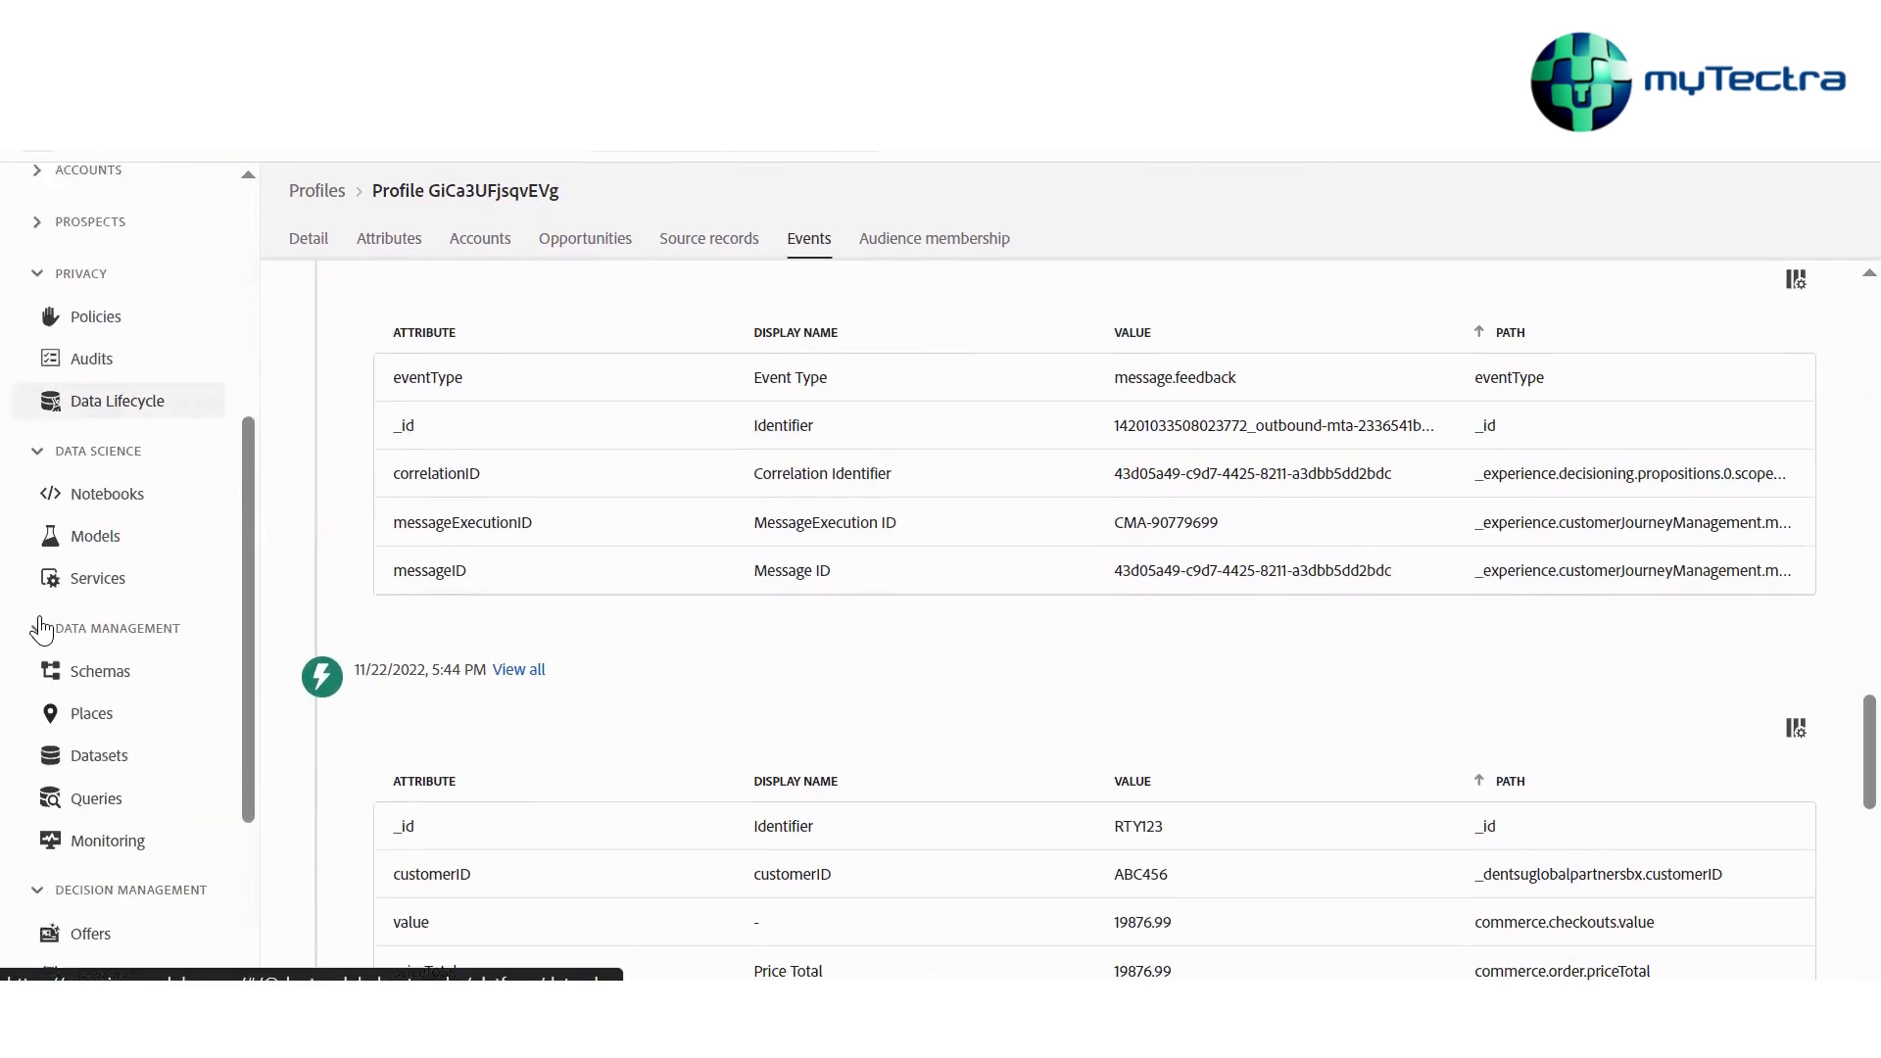
{"action": "left_click", "coordinate": [102, 747]}
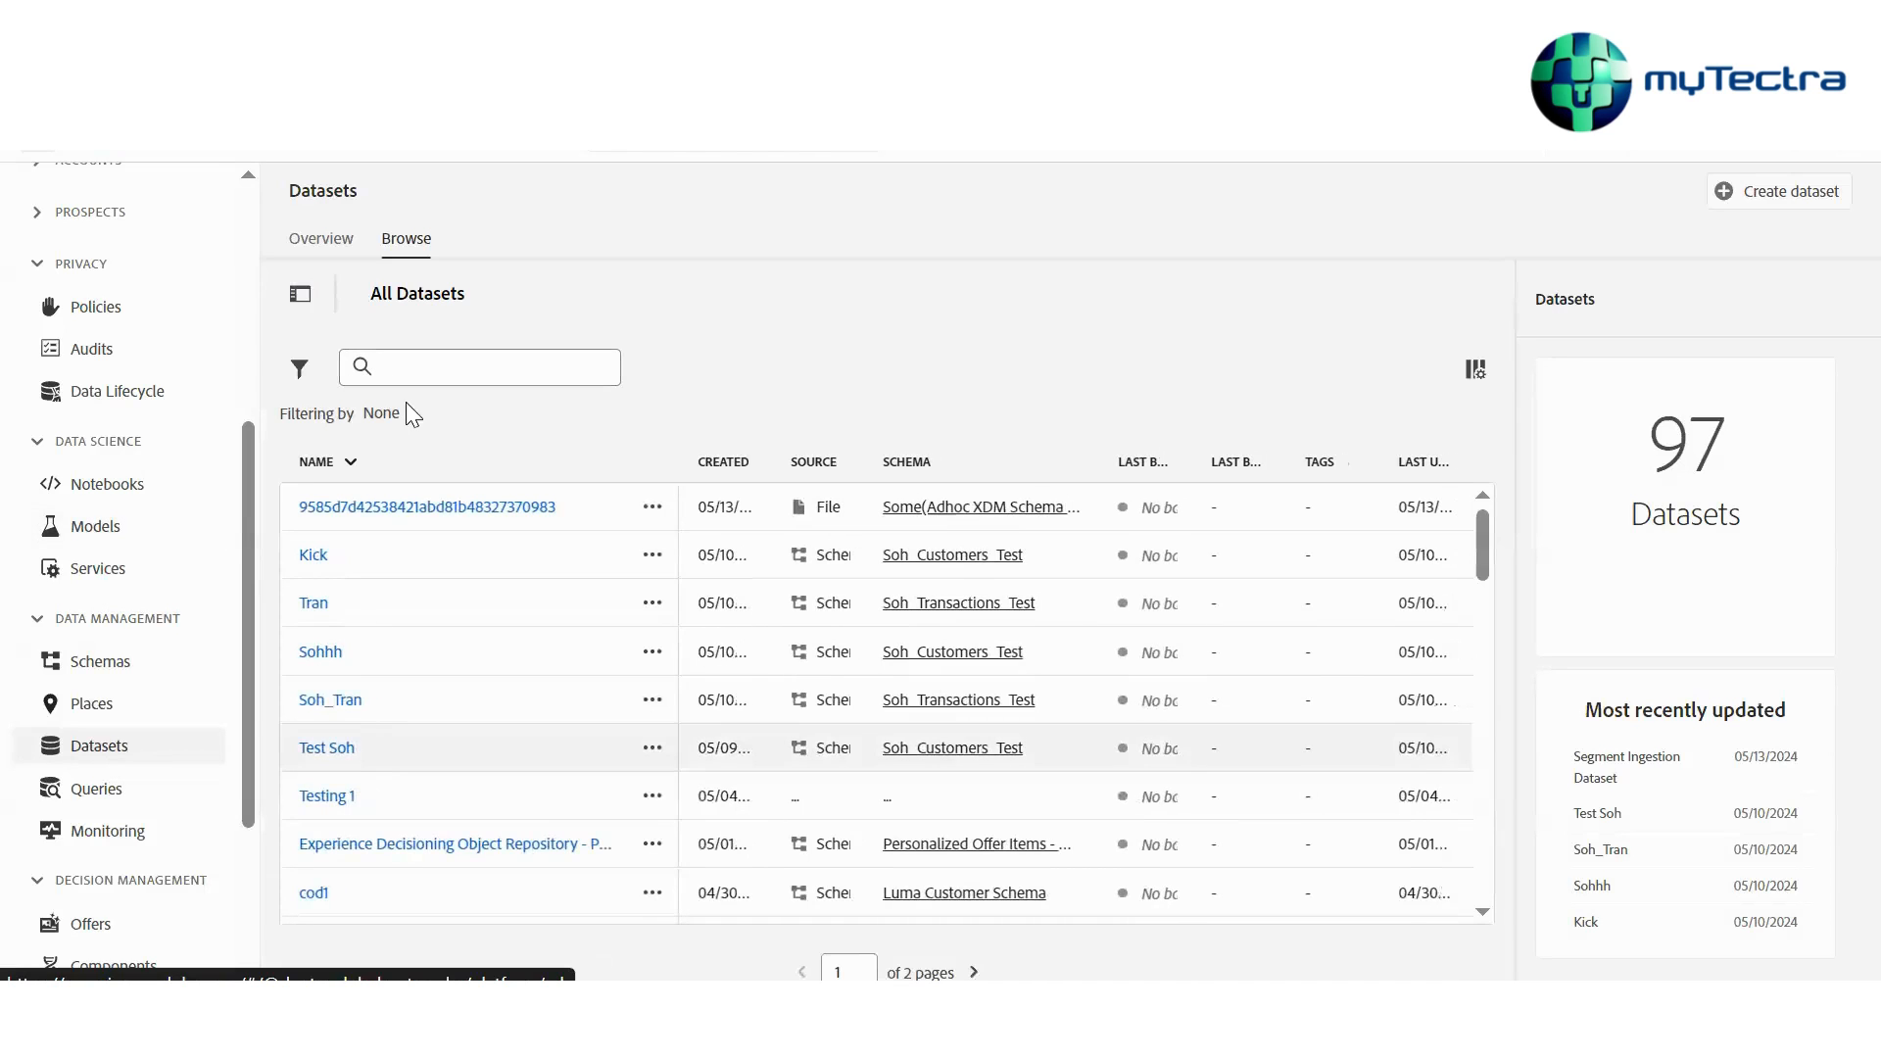
{"action": "left_click", "coordinate": [320, 652]}
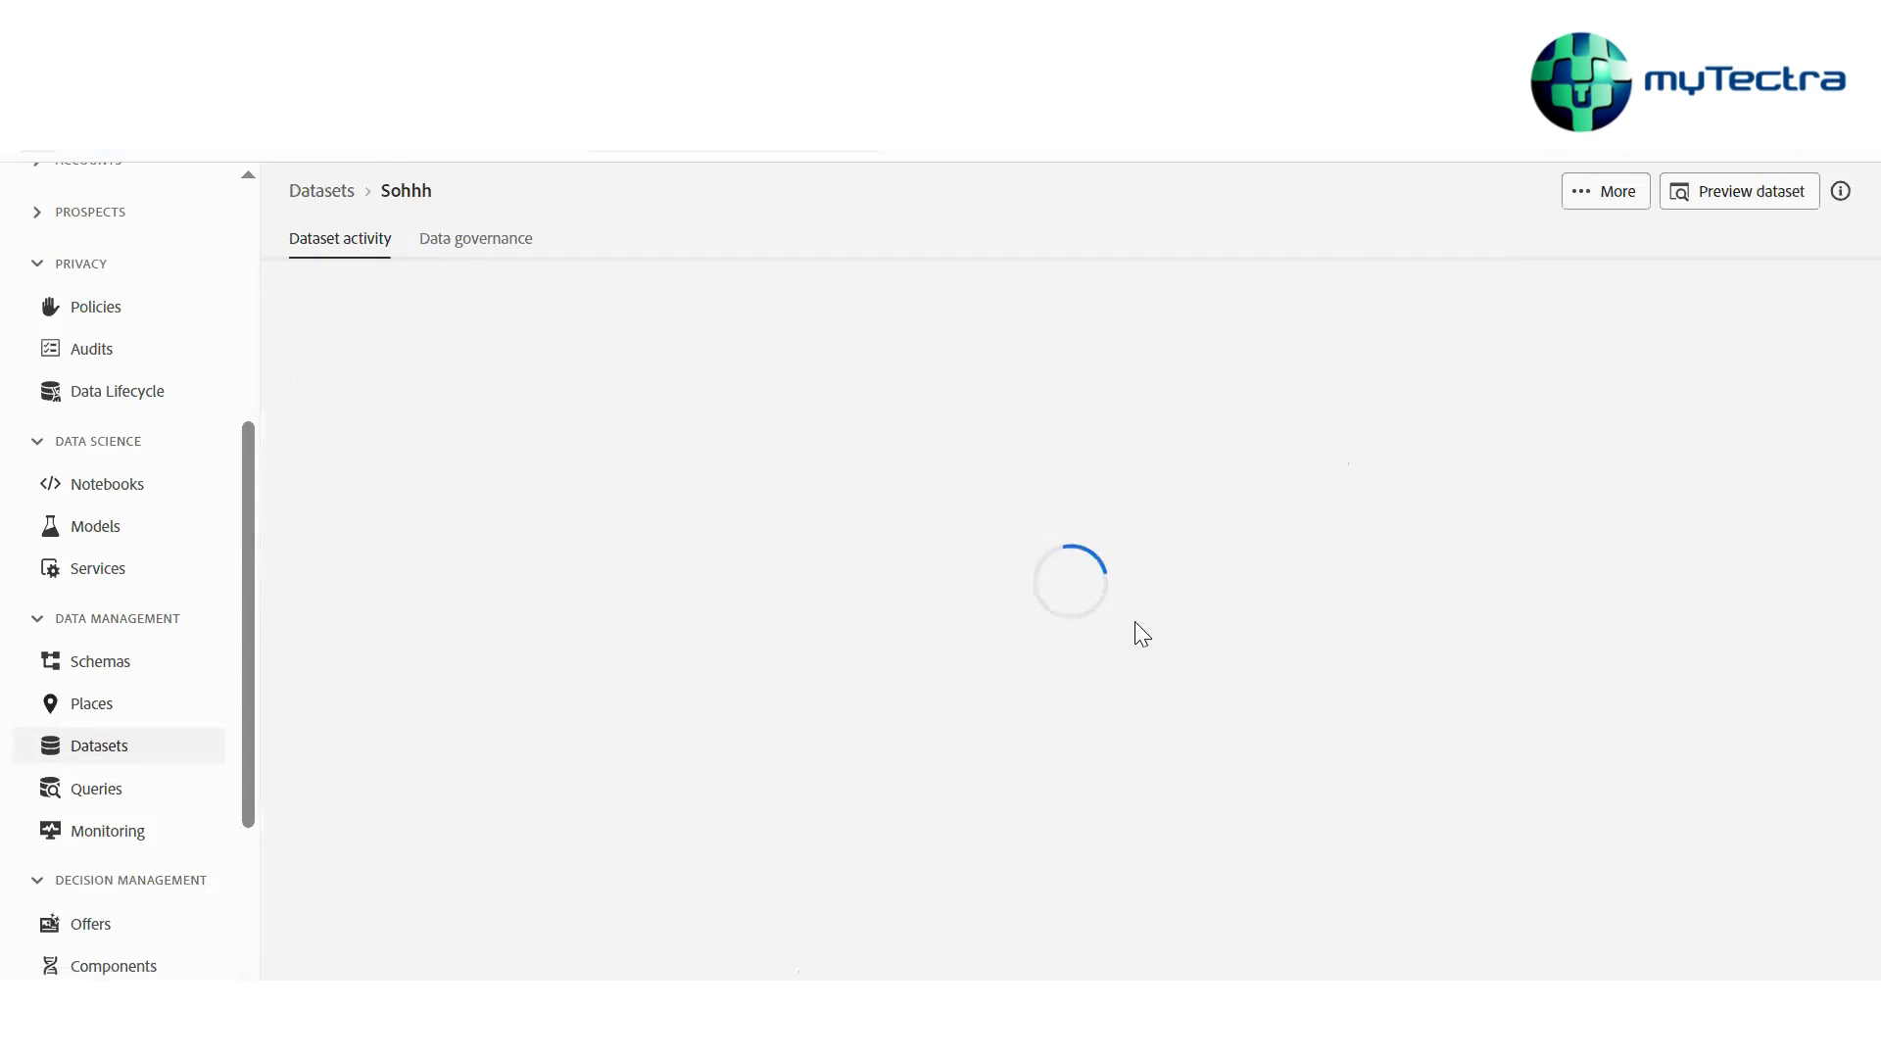
Review the Sohhh dataset's activity metrics and select its second ingested batch to view the batch details
{"action": "scroll", "coordinate": [1191, 790], "scroll_direction": "down", "scroll_amount": 5}
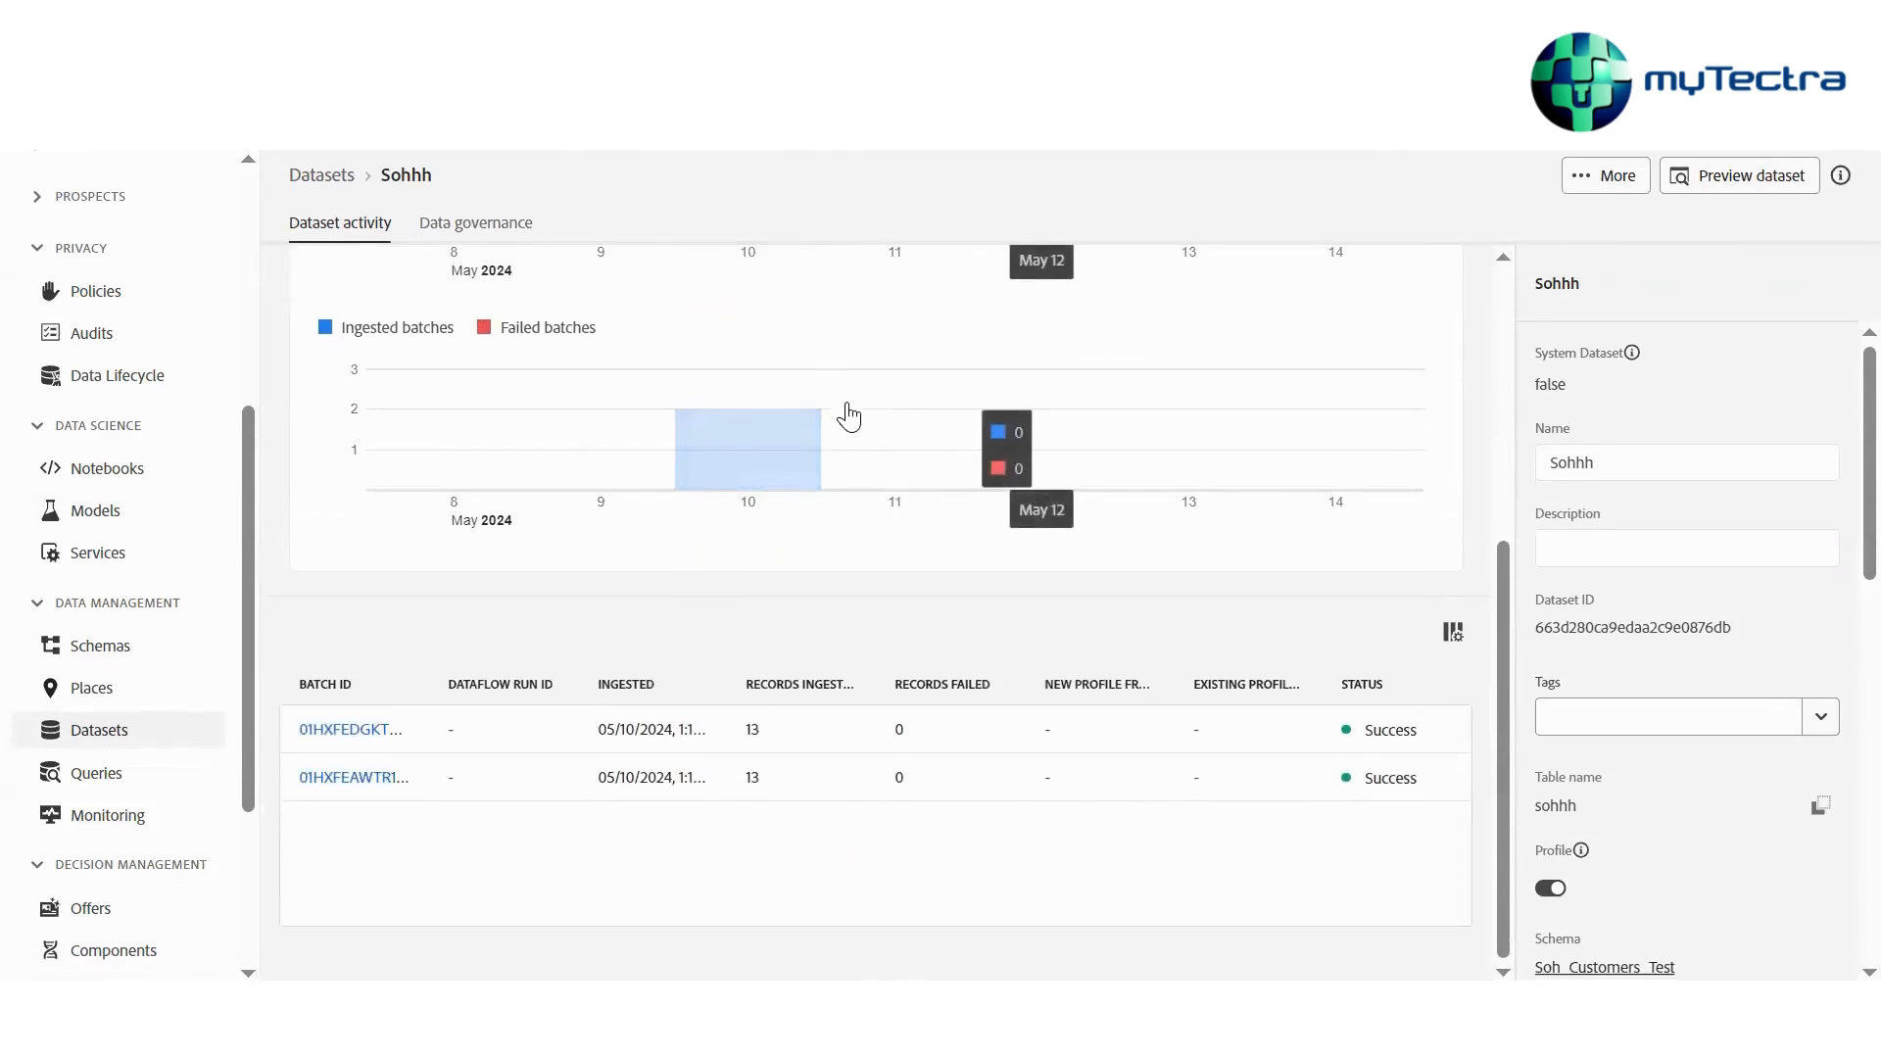
{"action": "scroll", "coordinate": [848, 416], "scroll_direction": "up", "scroll_amount": 2}
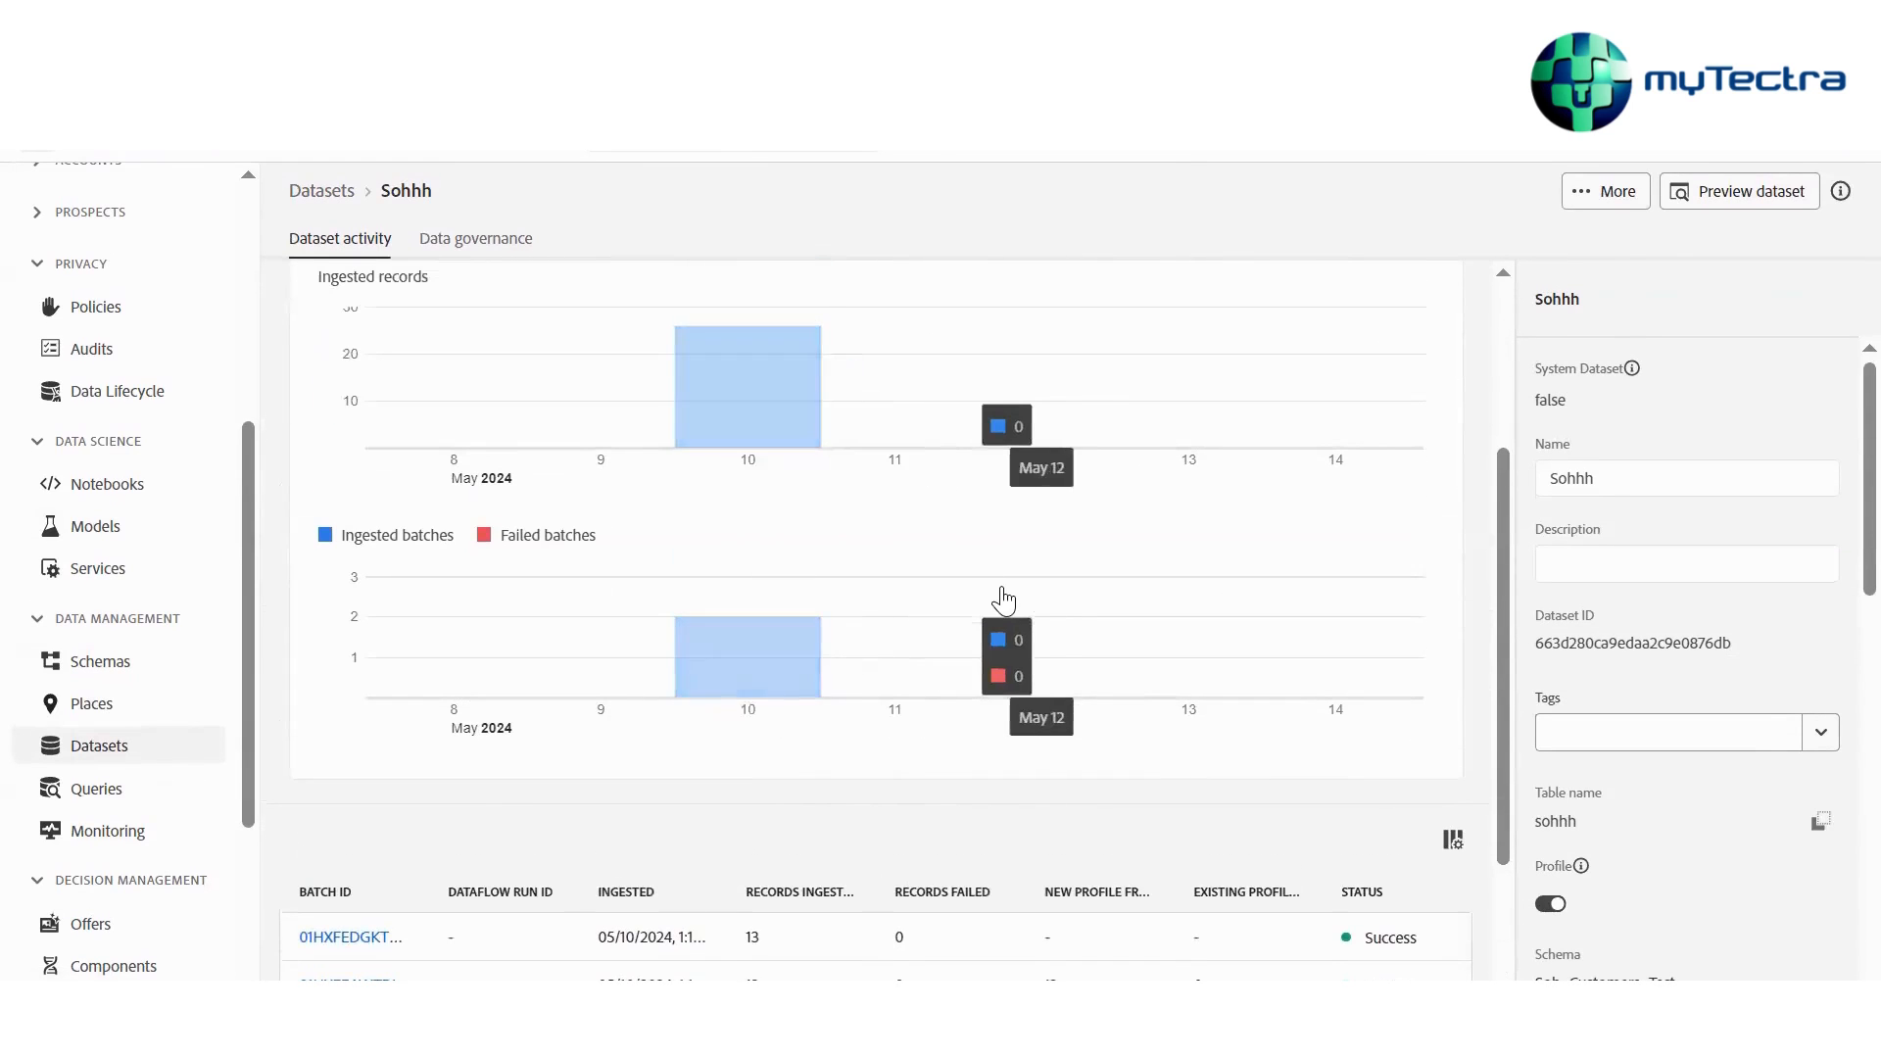
{"action": "scroll", "coordinate": [999, 578], "scroll_direction": "up", "scroll_amount": 3}
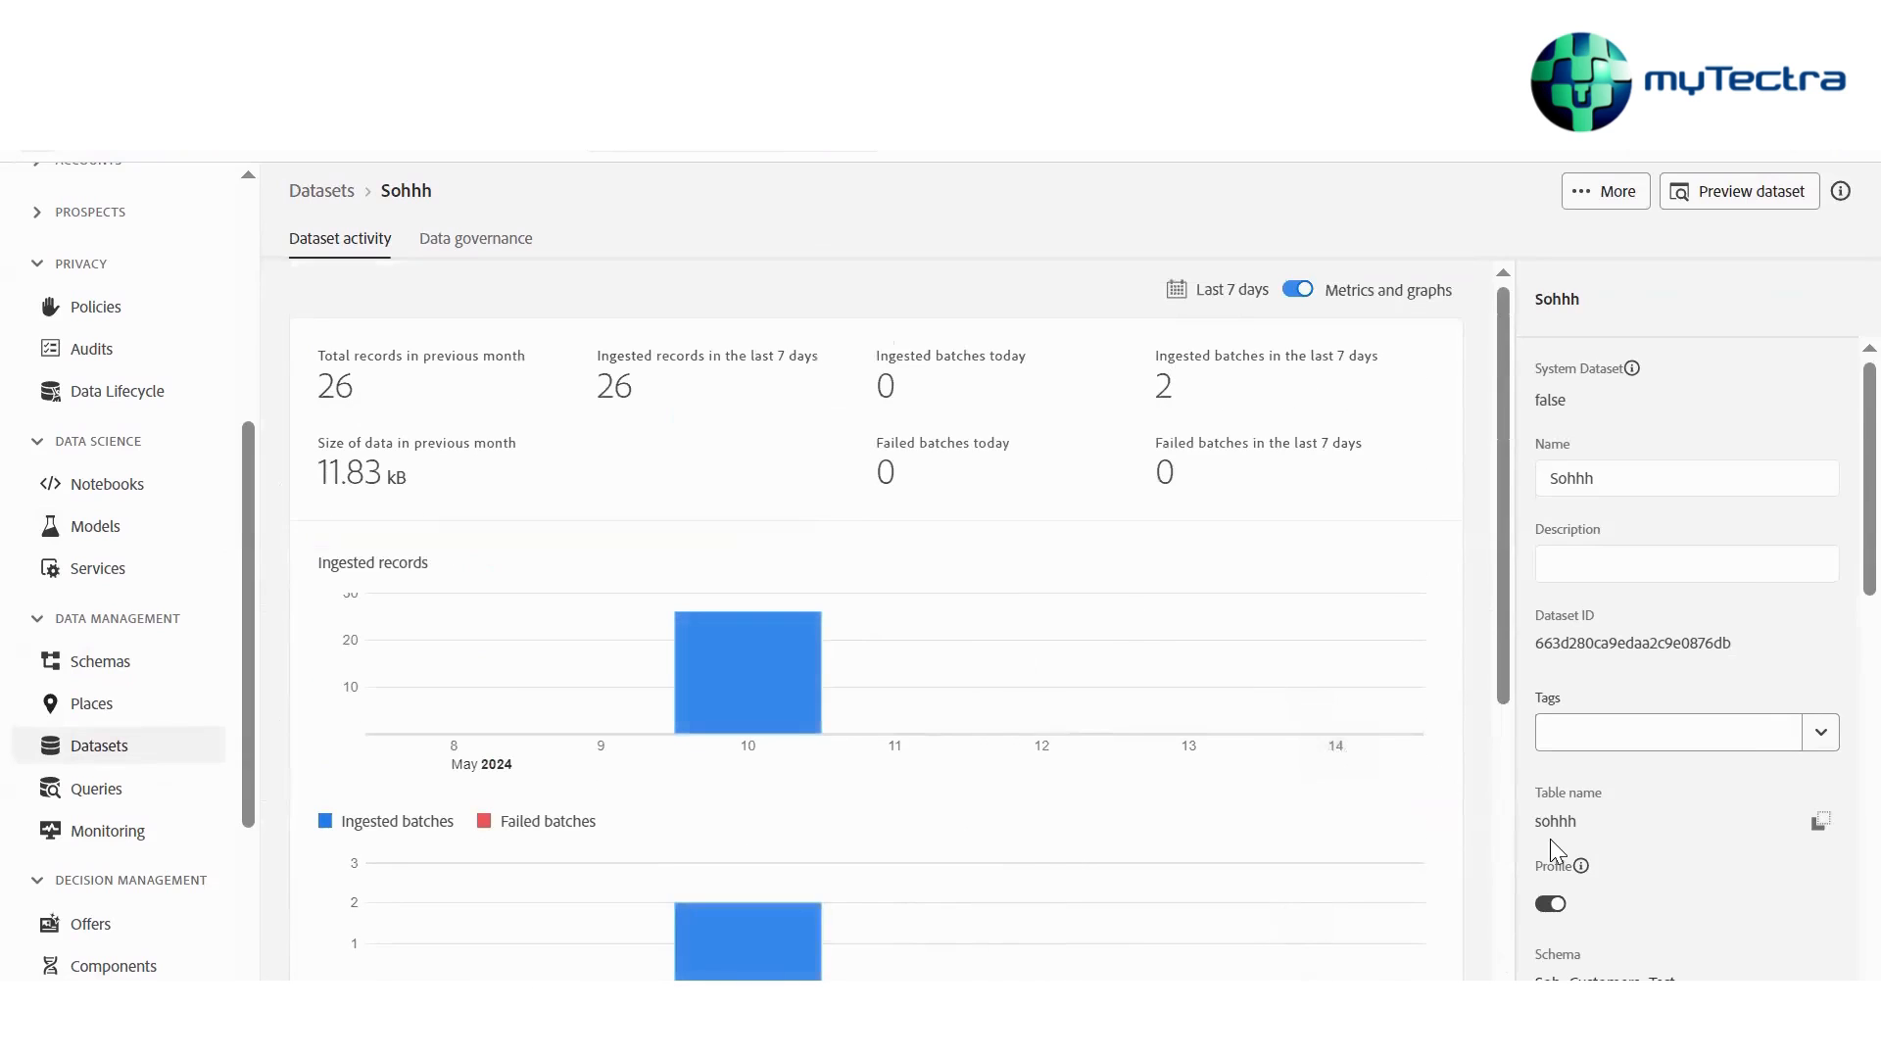
{"action": "scroll", "coordinate": [1550, 839], "scroll_direction": "down", "scroll_amount": 2}
{"action": "scroll", "coordinate": [1155, 656], "scroll_direction": "down", "scroll_amount": 5}
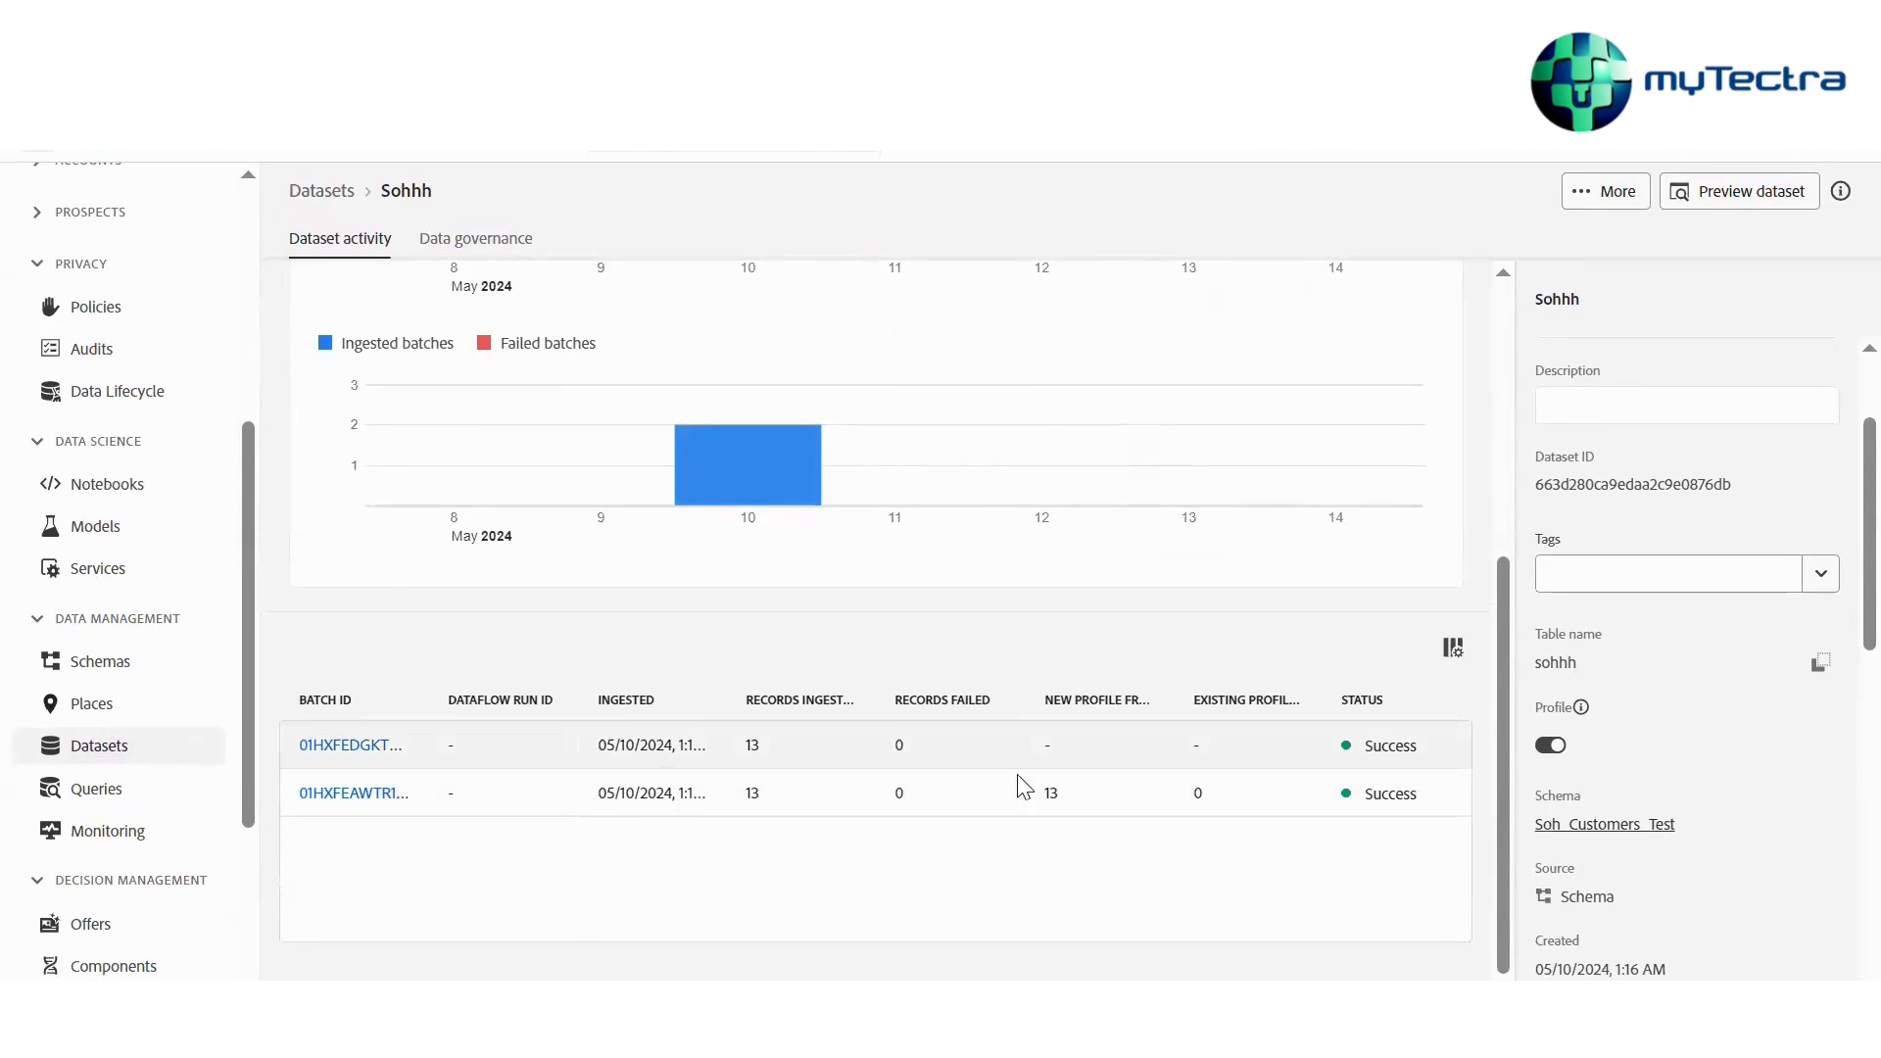
{"action": "left_click", "coordinate": [803, 803]}
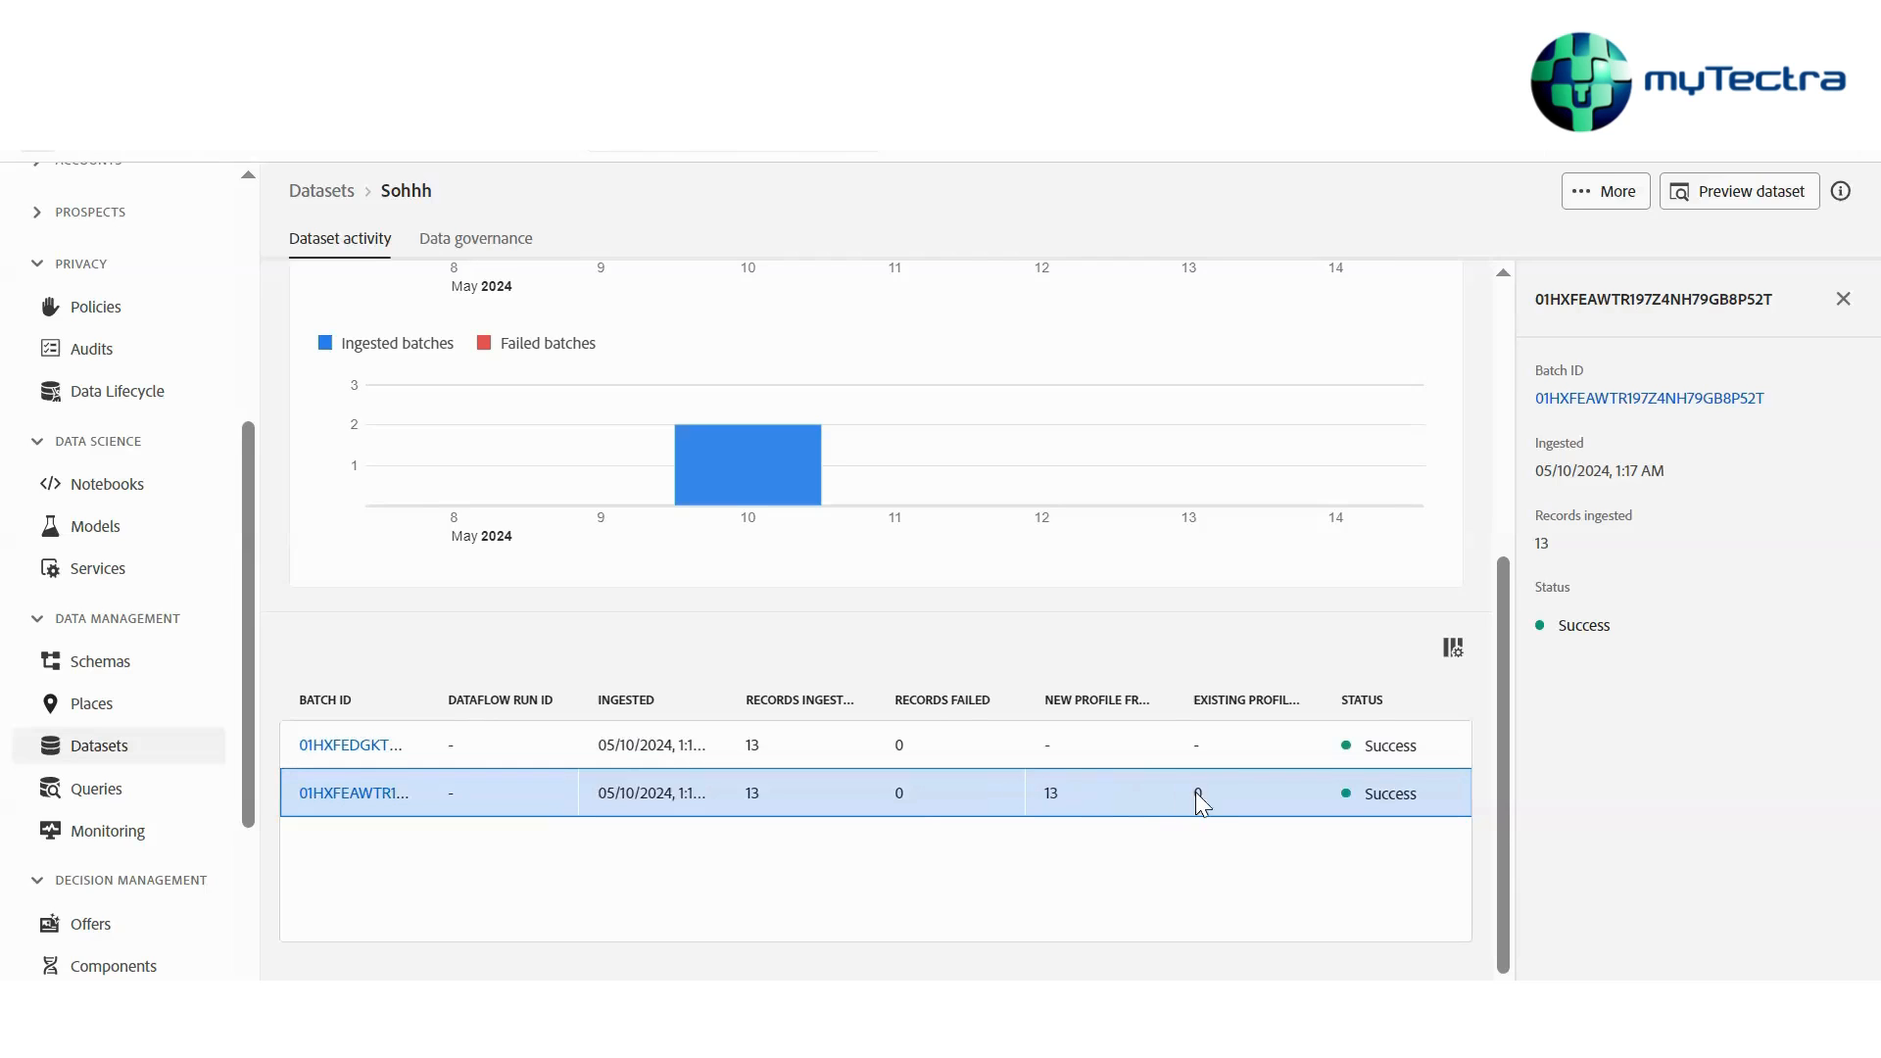
Scroll through the Sohhh dataset's activity metrics, ingestion charts and batch list
{"action": "scroll", "coordinate": [923, 797], "scroll_direction": "up", "scroll_amount": 2}
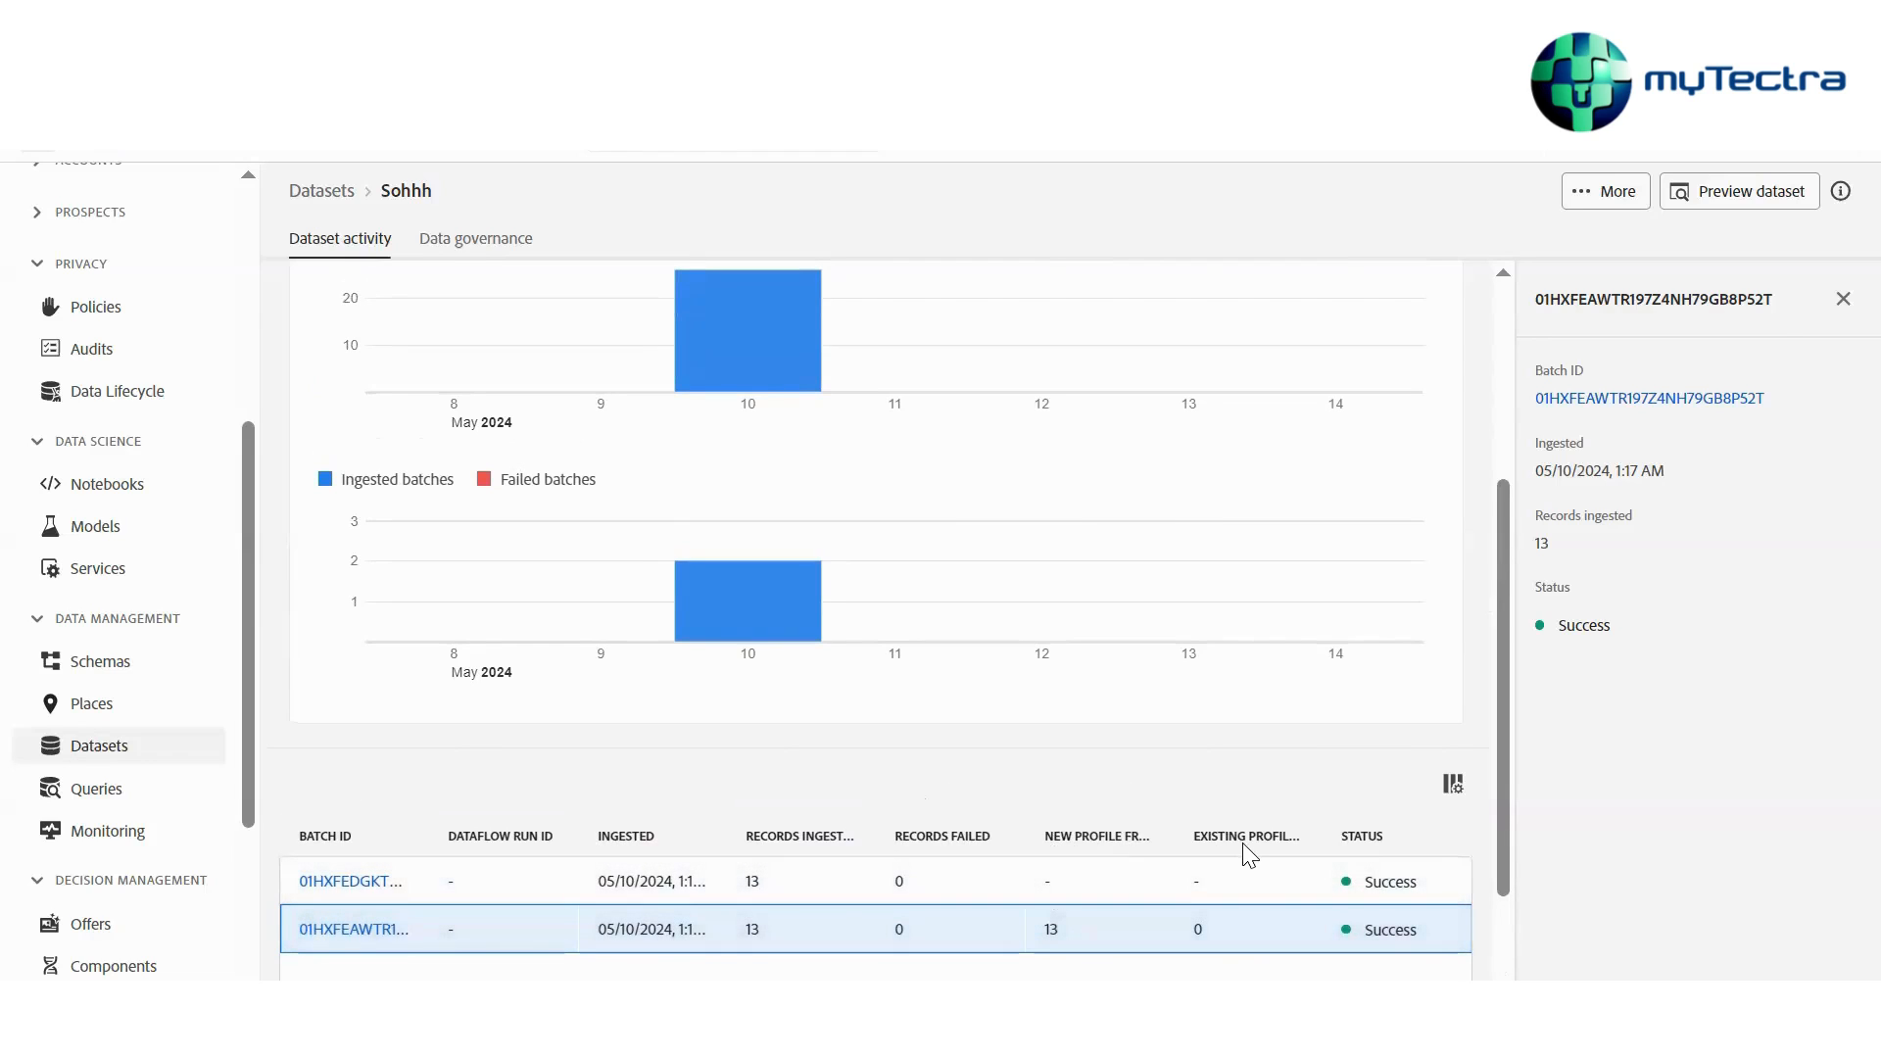
{"action": "scroll", "coordinate": [1249, 855], "scroll_direction": "up", "scroll_amount": 1}
{"action": "scroll", "coordinate": [1242, 850], "scroll_direction": "down", "scroll_amount": 2}
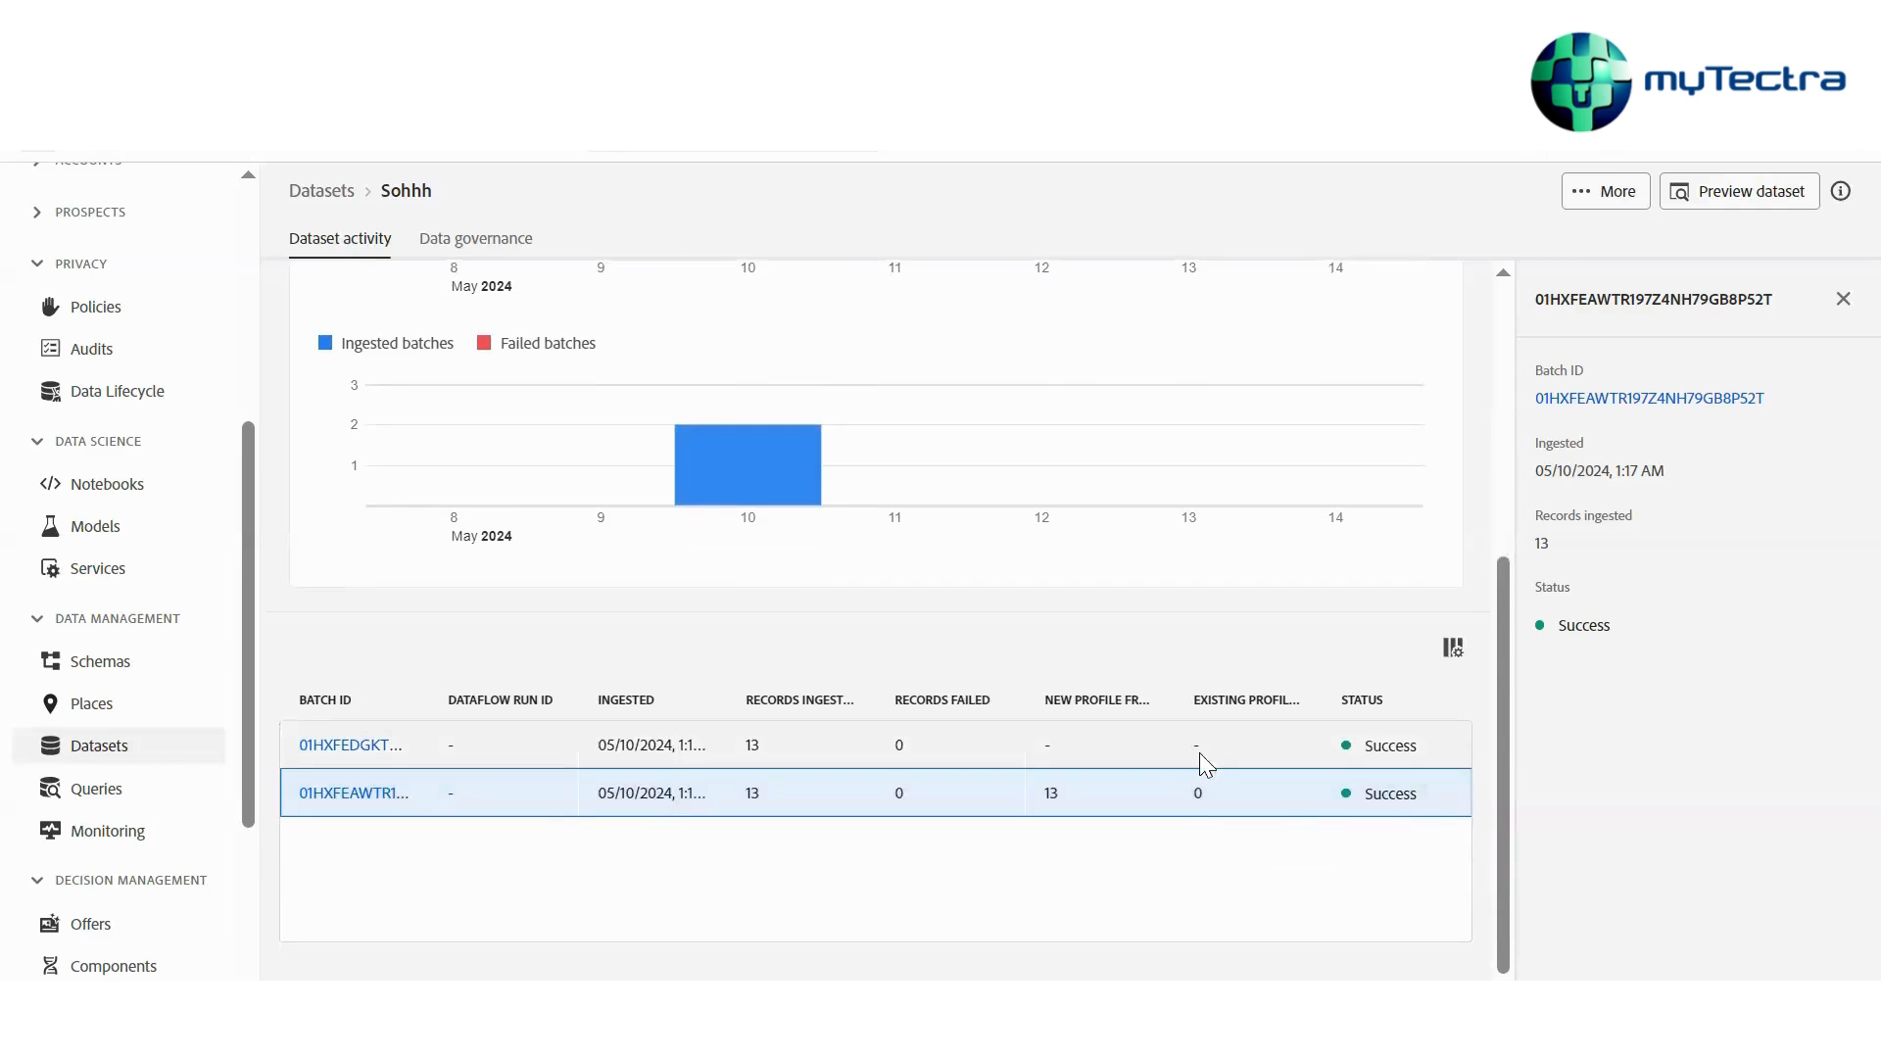
{"action": "scroll", "coordinate": [1209, 703], "scroll_direction": "up", "scroll_amount": 4}
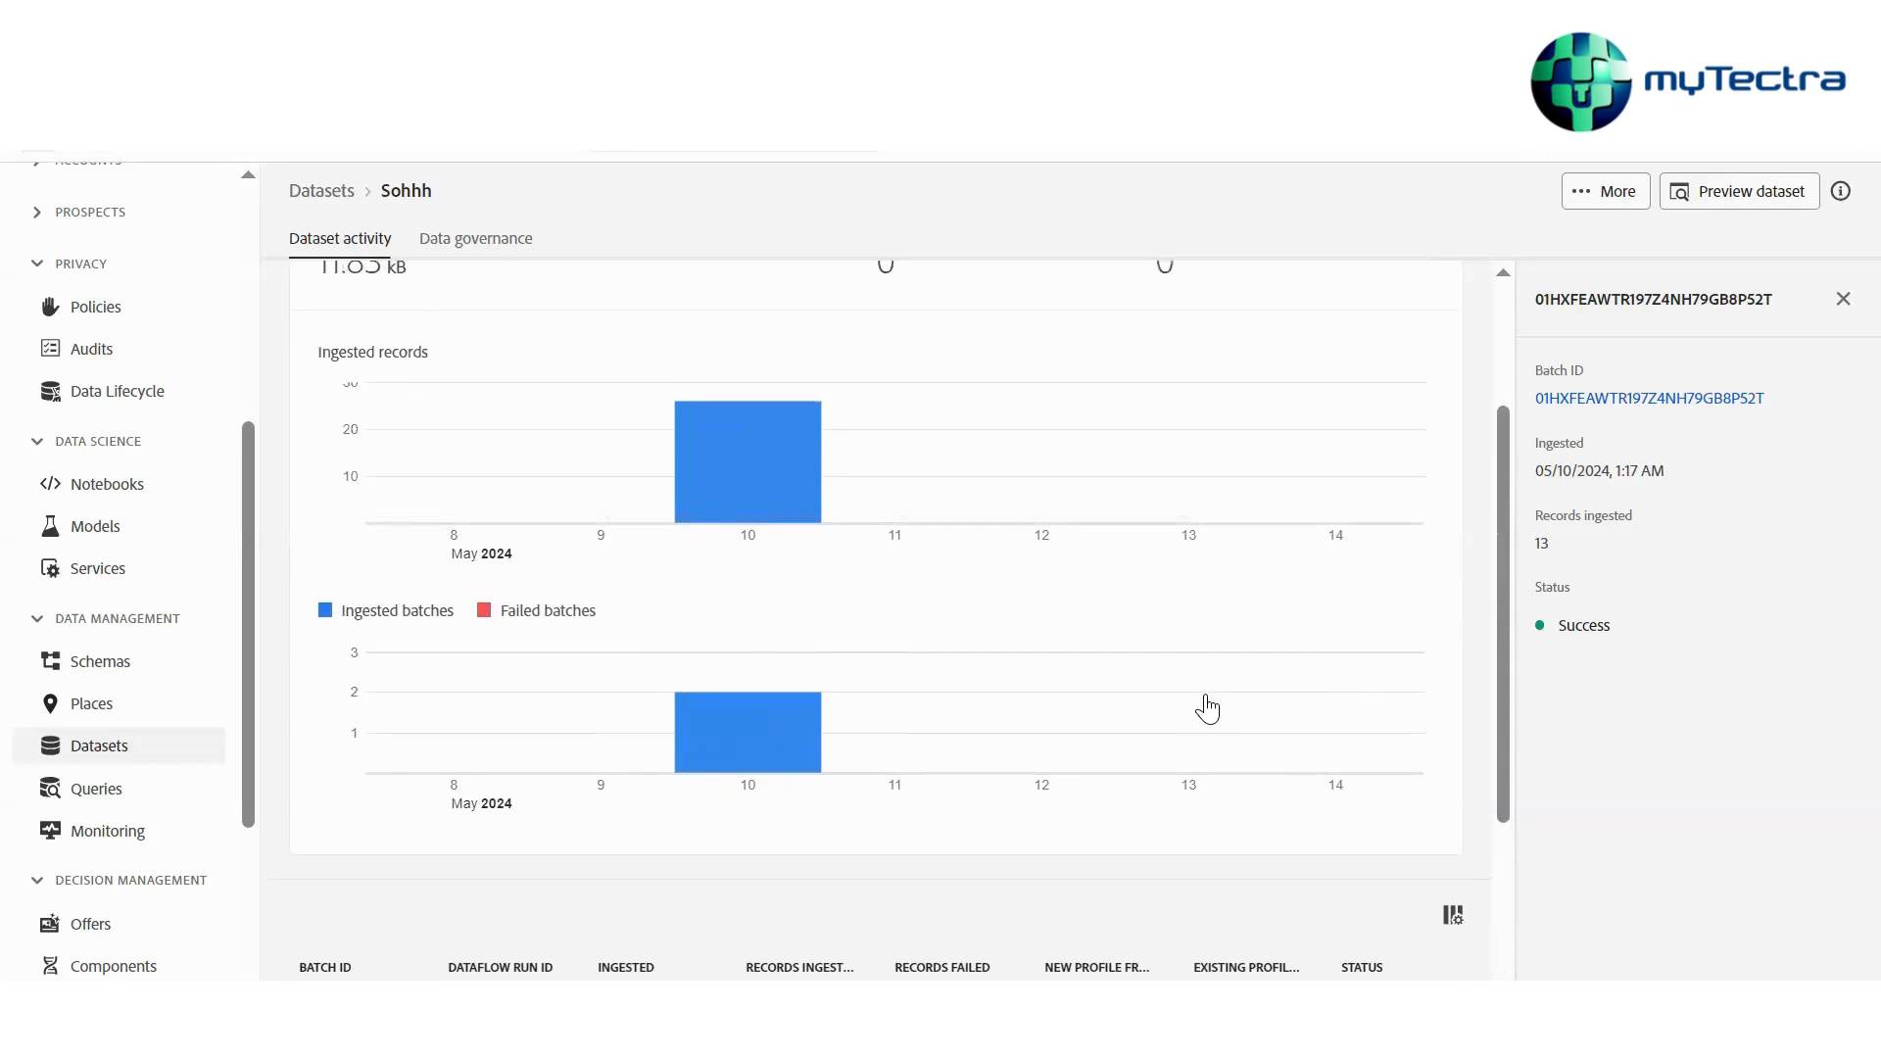
{"action": "scroll", "coordinate": [1208, 701], "scroll_direction": "down", "scroll_amount": 3}
{"action": "scroll", "coordinate": [1079, 780], "scroll_direction": "up", "scroll_amount": 4}
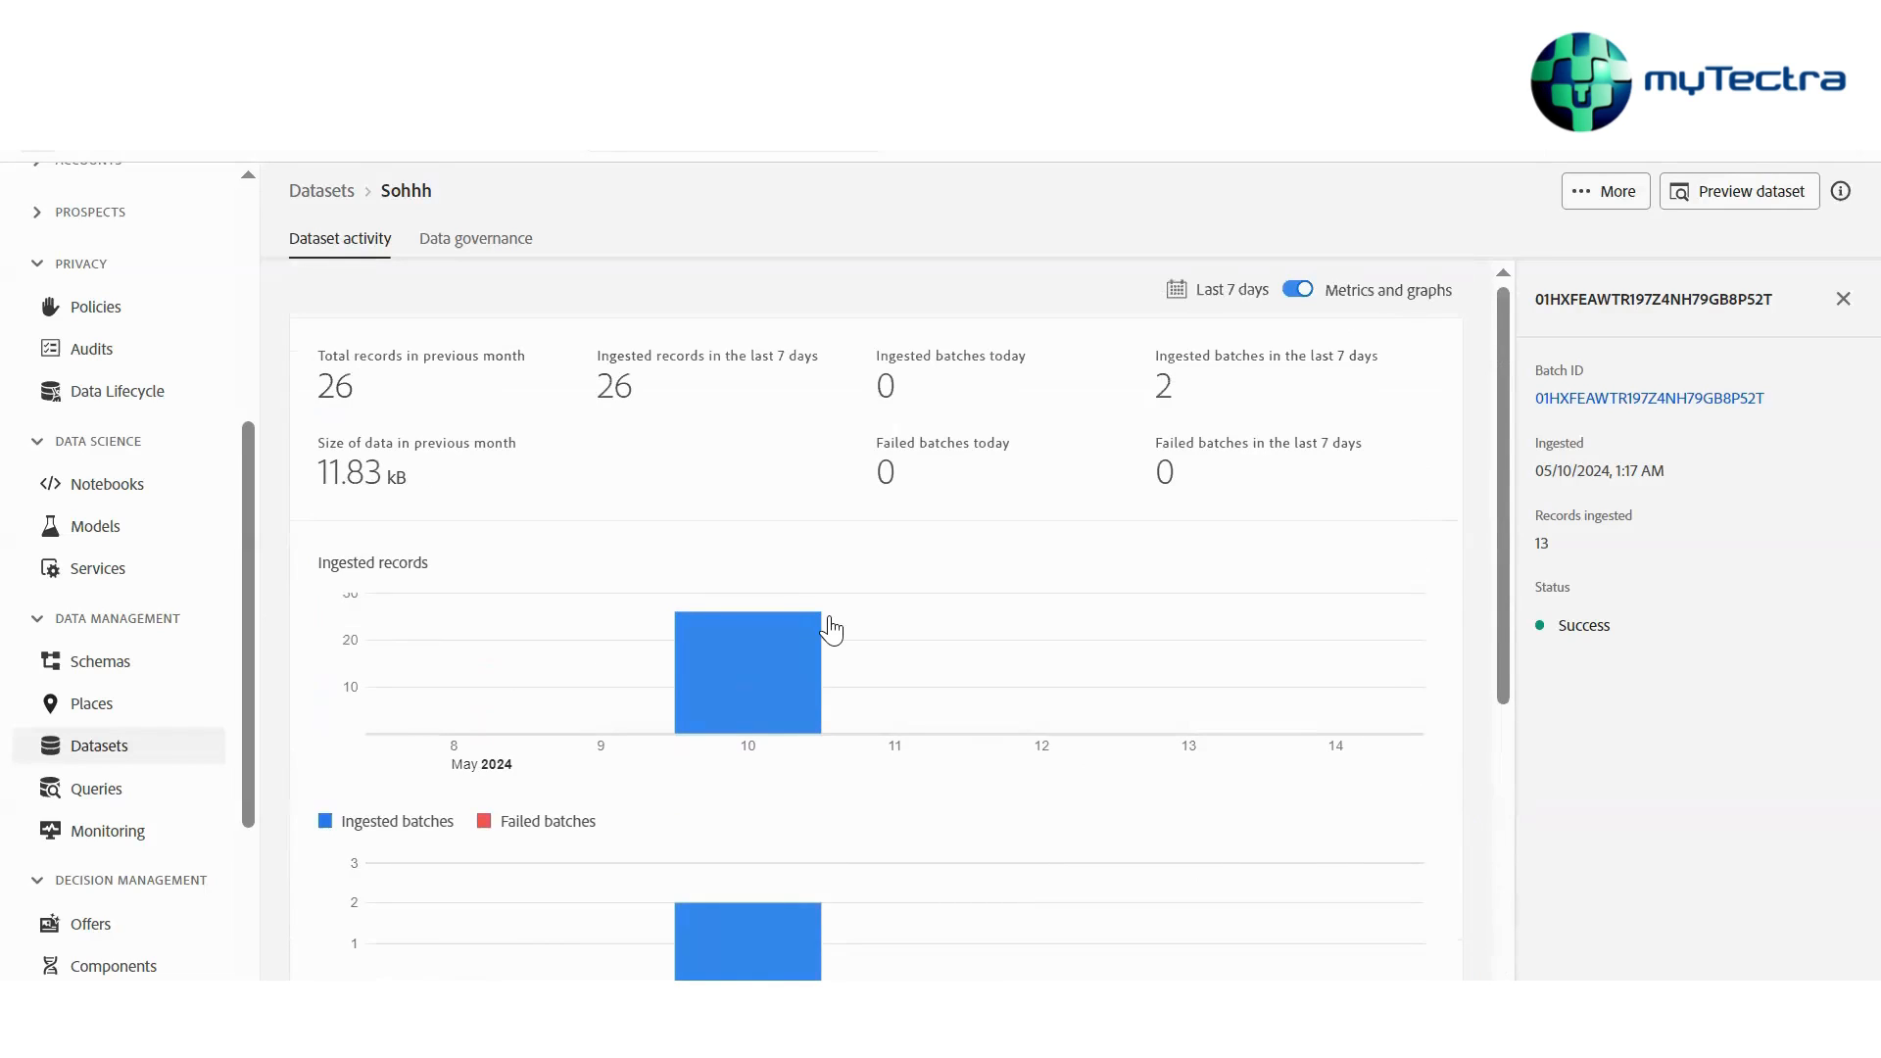
{"action": "left_click", "coordinate": [1214, 294]}
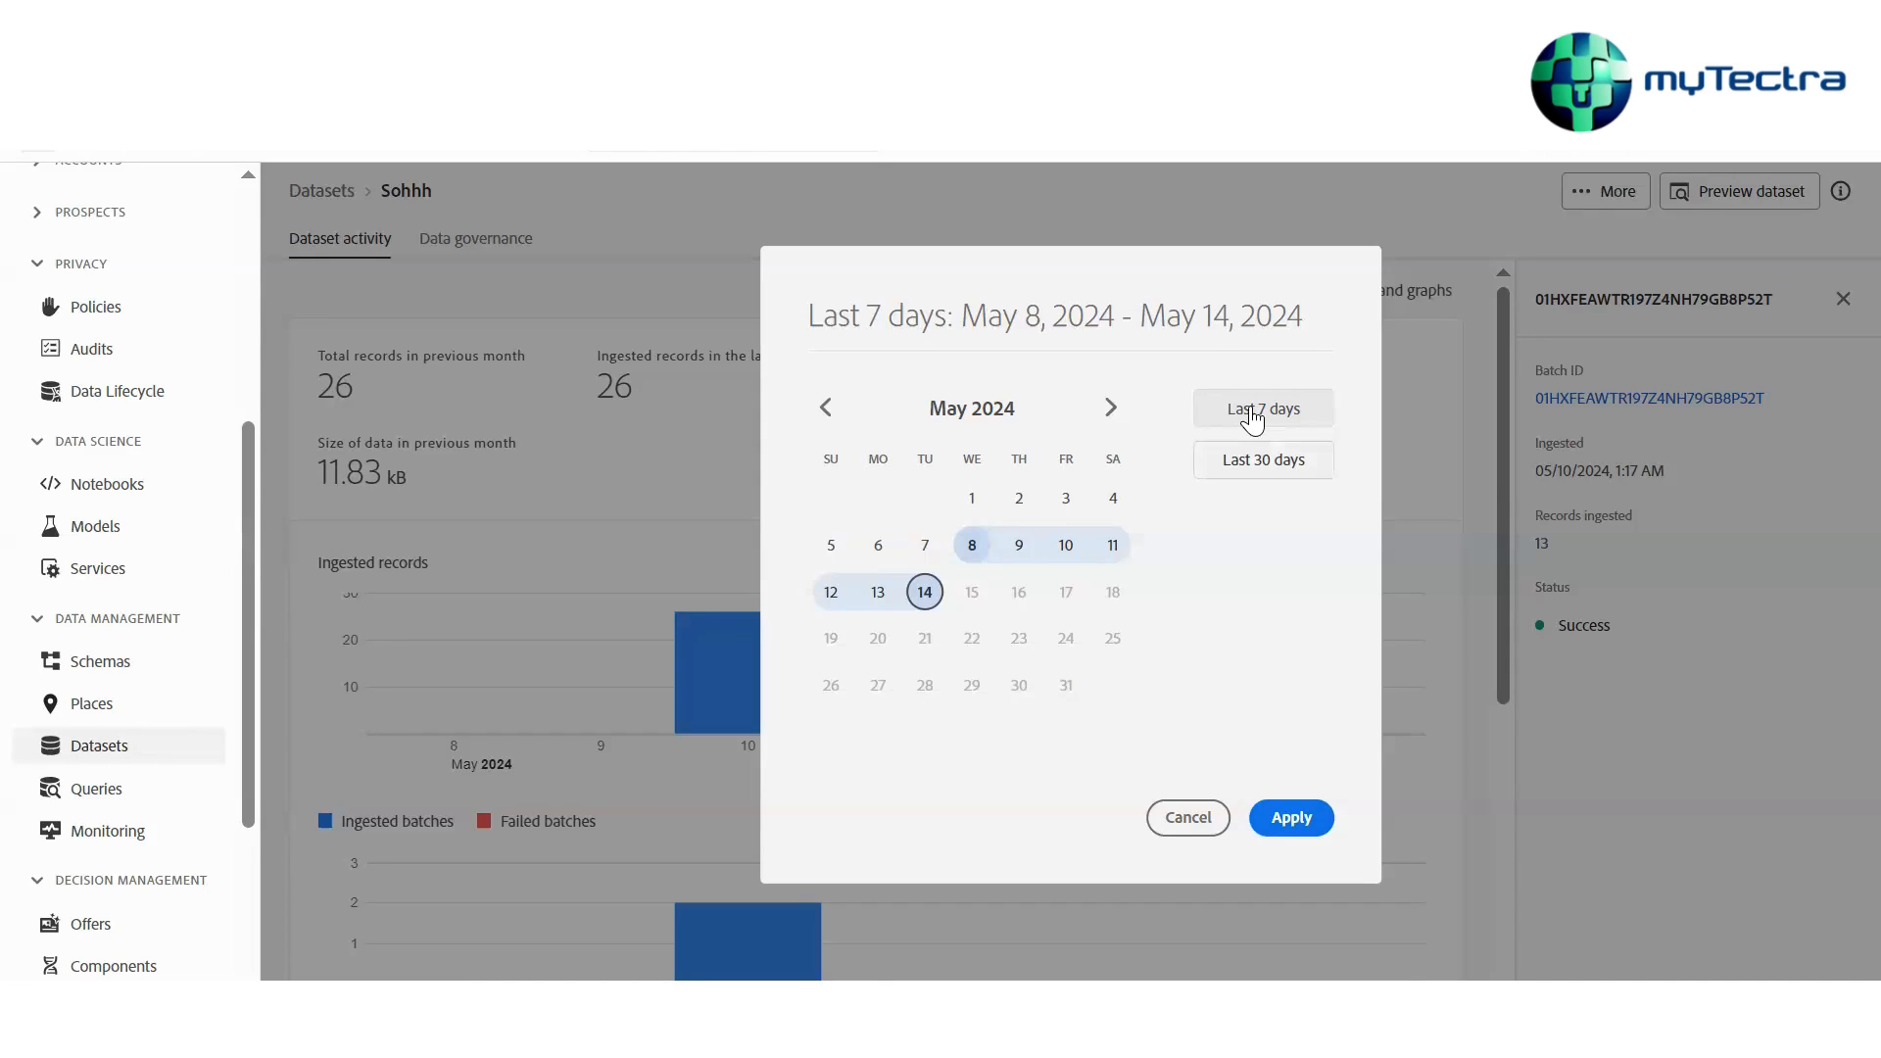
{"action": "left_click", "coordinate": [1256, 460]}
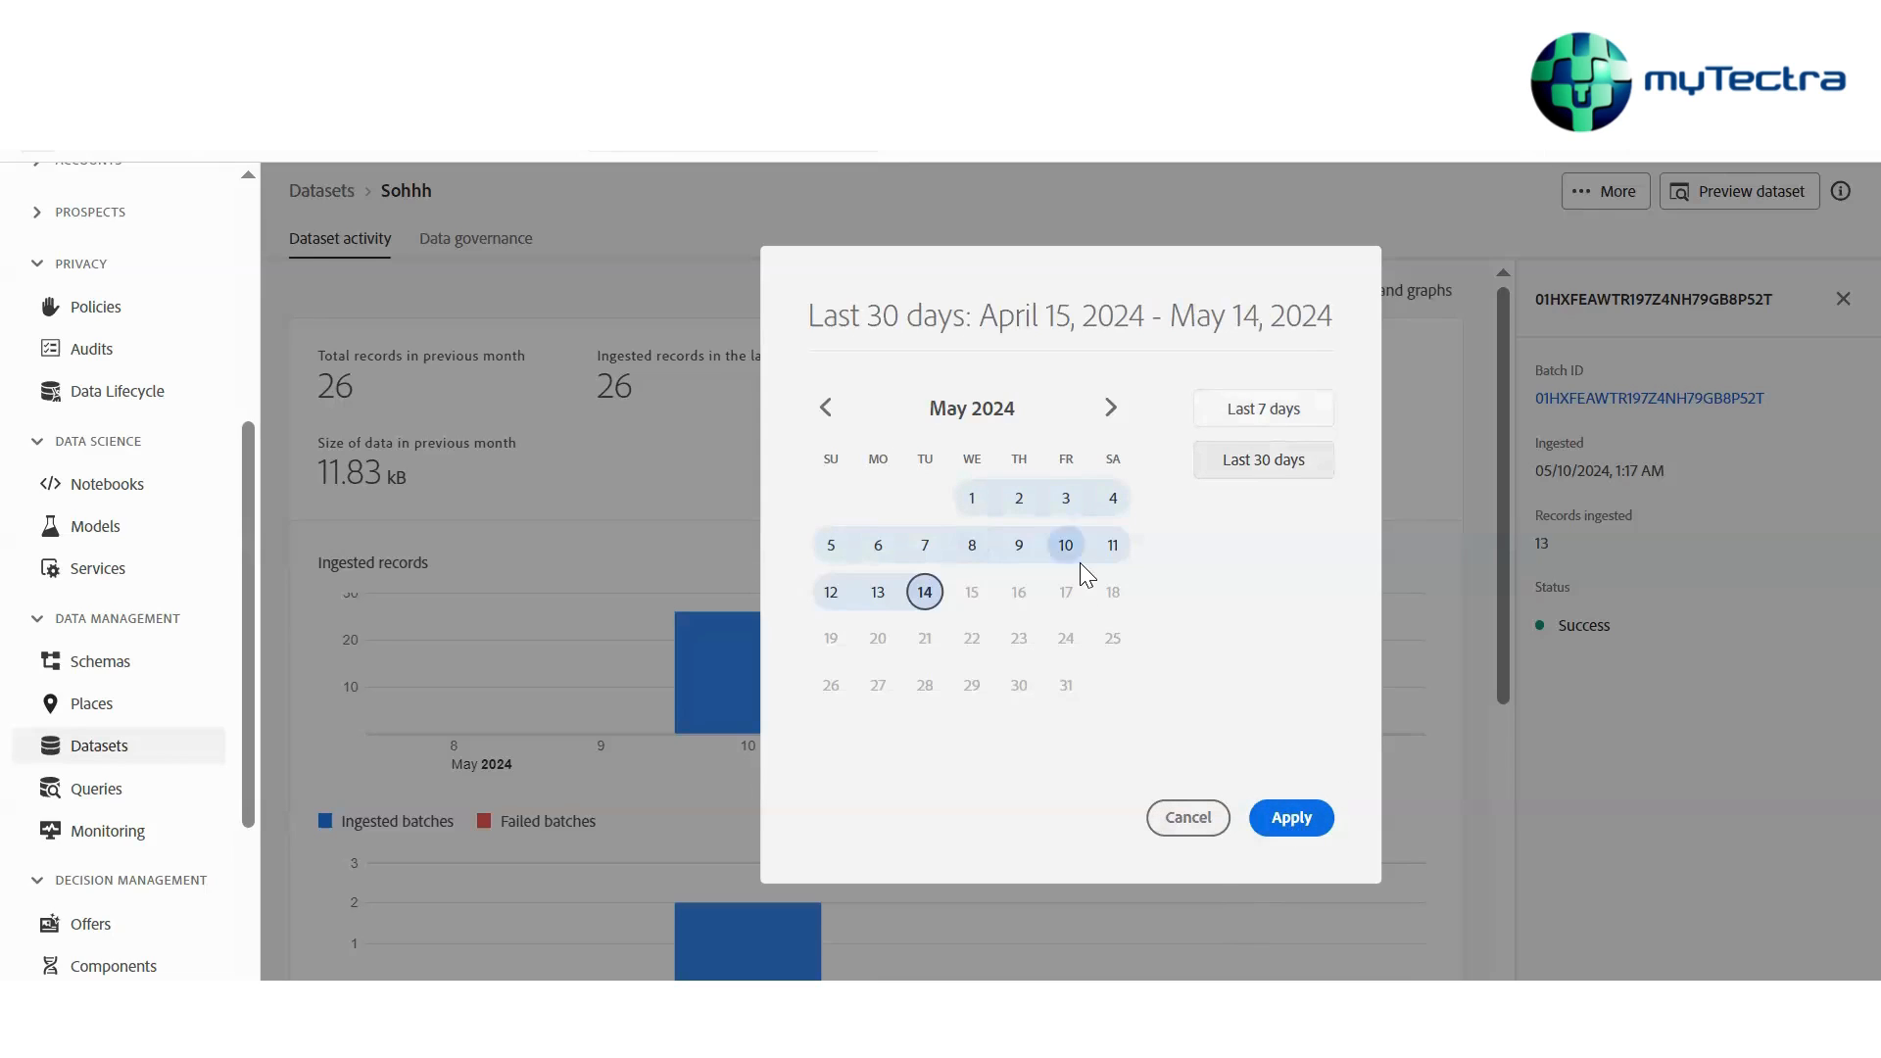
{"action": "left_click", "coordinate": [826, 408]}
{"action": "left_click", "coordinate": [825, 408]}
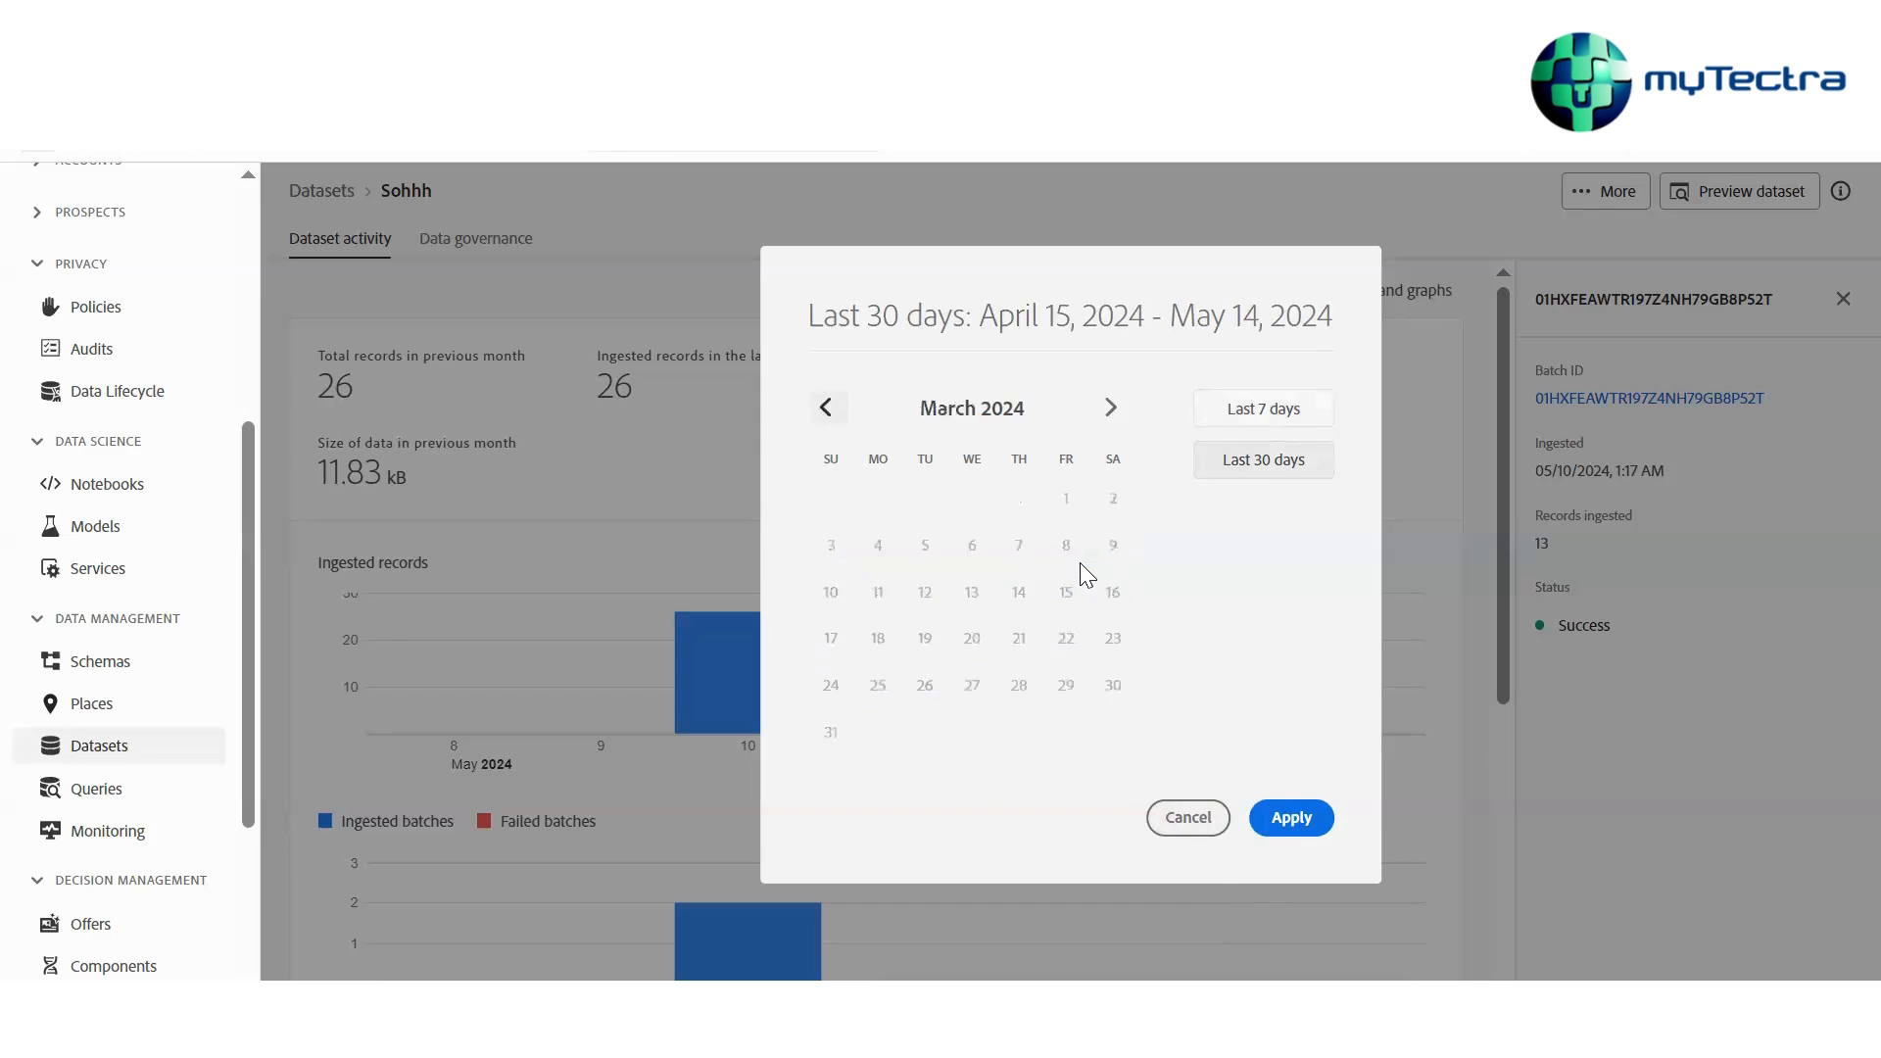
{"action": "left_click", "coordinate": [826, 407]}
{"action": "left_click", "coordinate": [825, 407]}
{"action": "left_click", "coordinate": [826, 408]}
{"action": "left_click", "coordinate": [826, 407]}
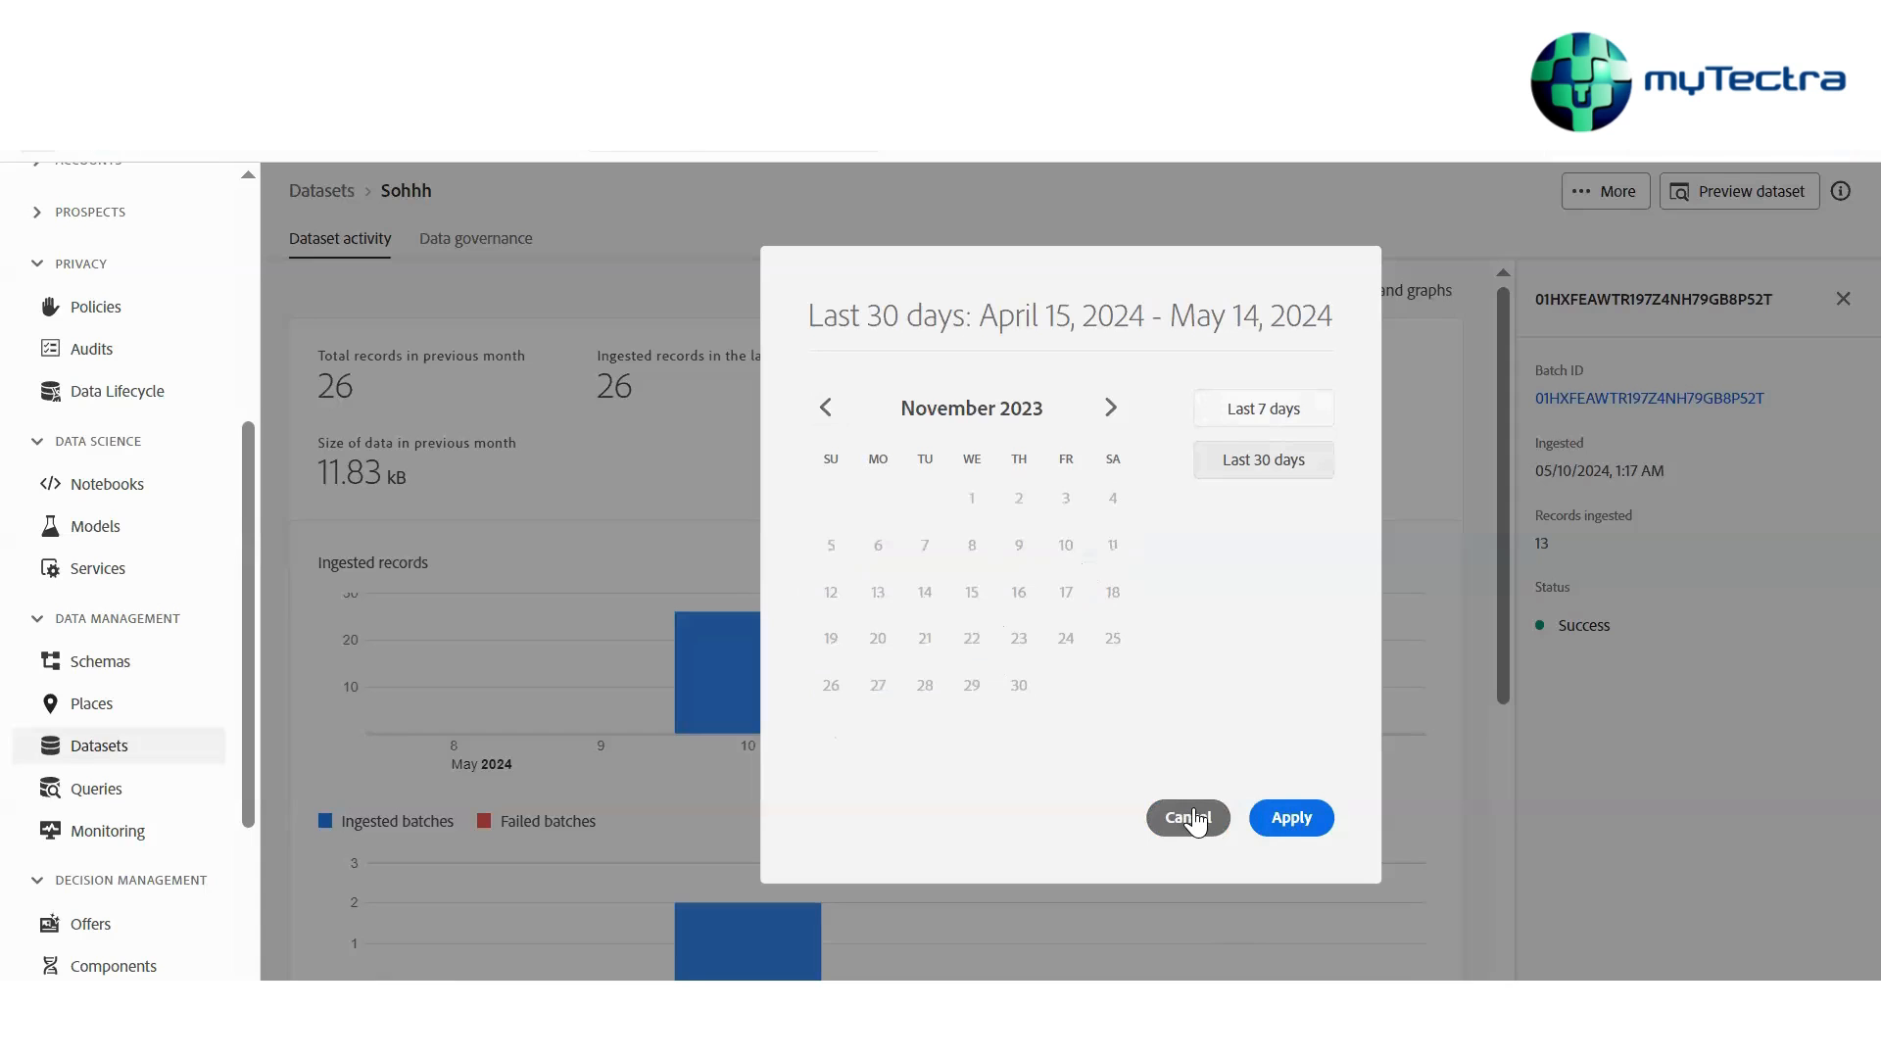
{"action": "left_click", "coordinate": [1195, 818]}
Open the Sohhh dataset preview and scroll through its sample records
{"action": "scroll", "coordinate": [1107, 588], "scroll_direction": "down", "scroll_amount": 3}
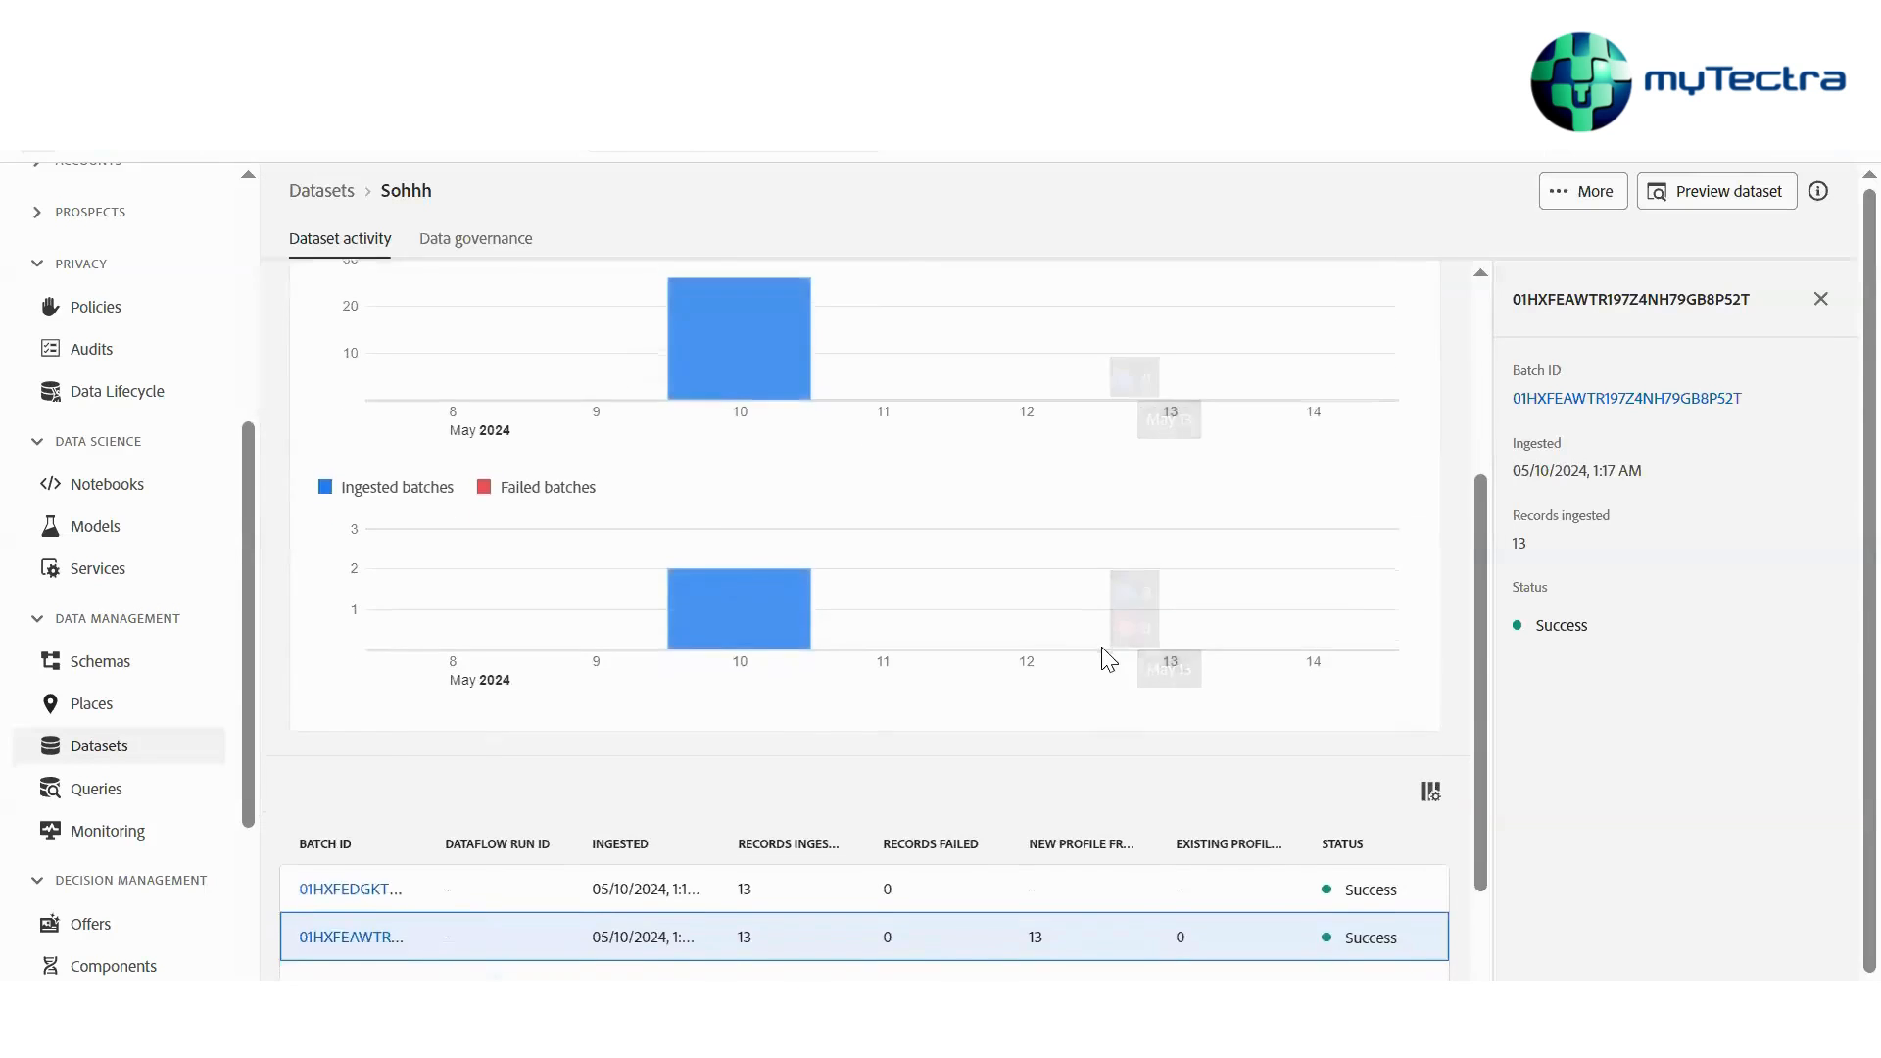
{"action": "scroll", "coordinate": [1107, 658], "scroll_direction": "up", "scroll_amount": 3}
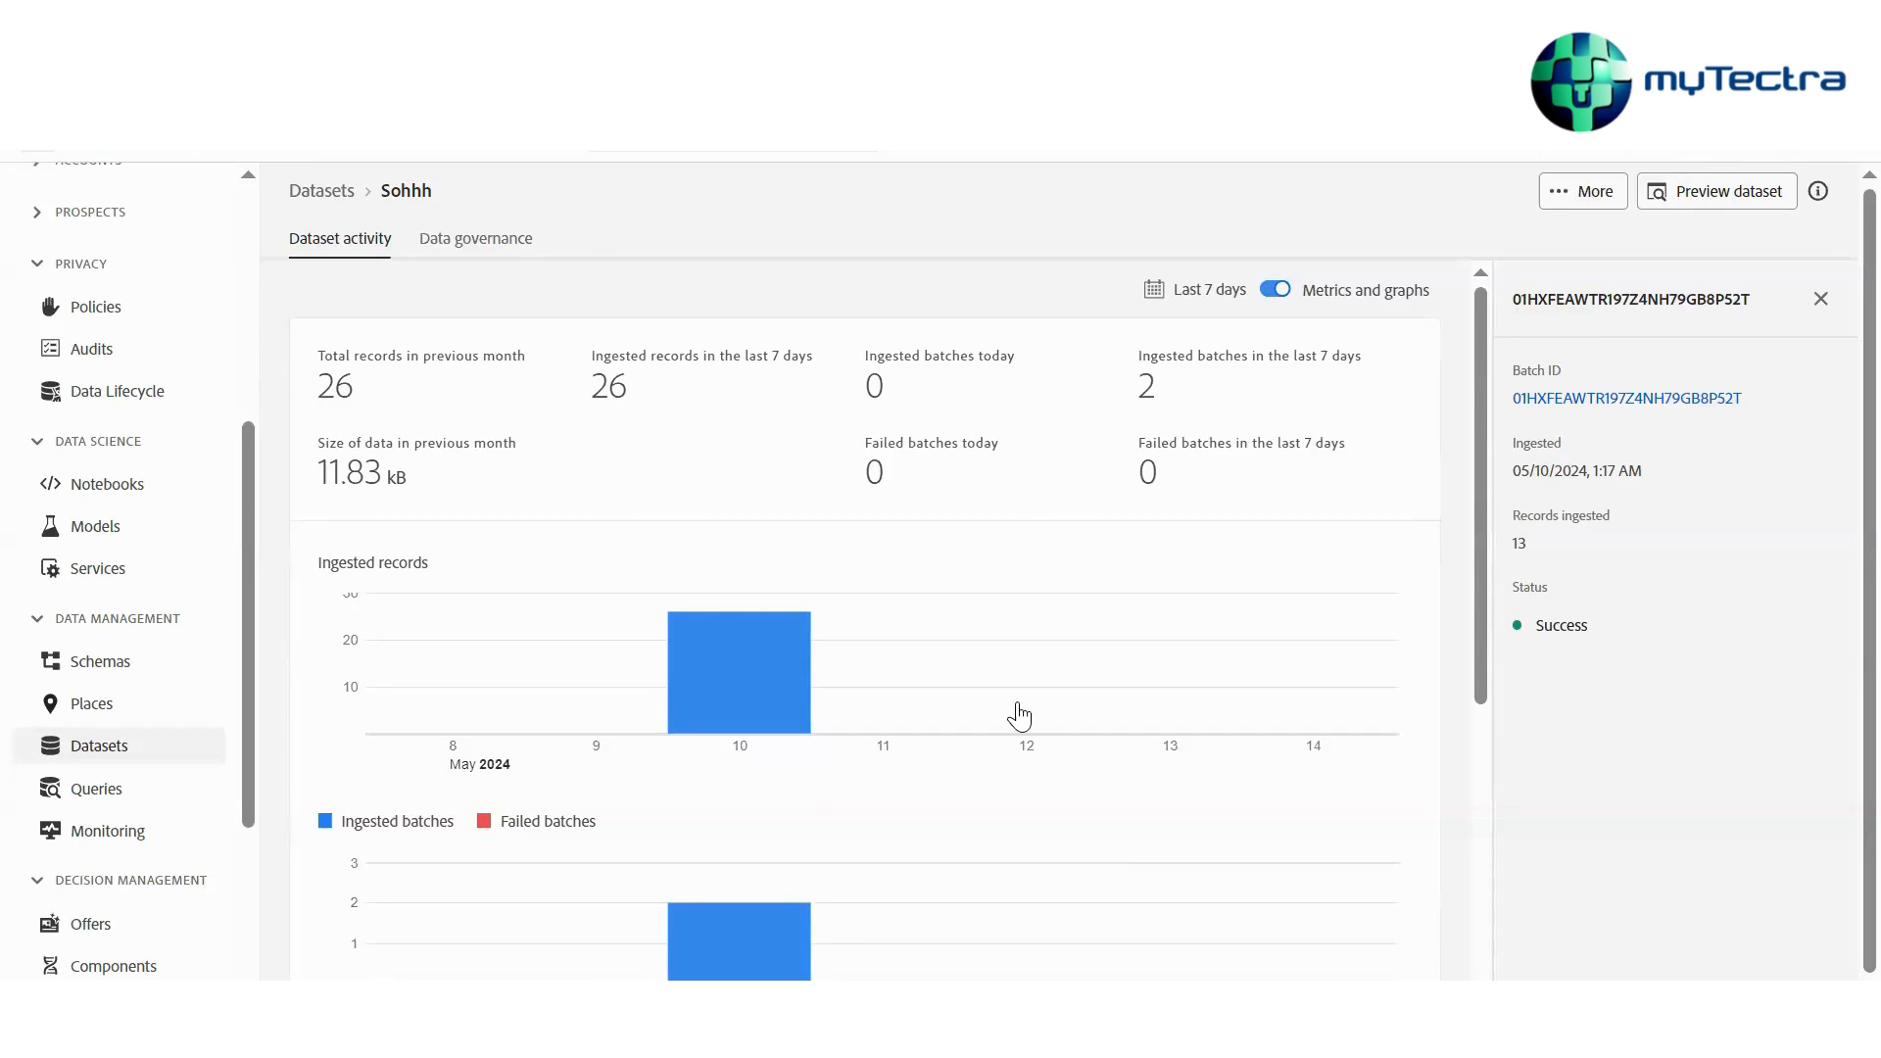
{"action": "scroll", "coordinate": [1019, 717], "scroll_direction": "down", "scroll_amount": 5}
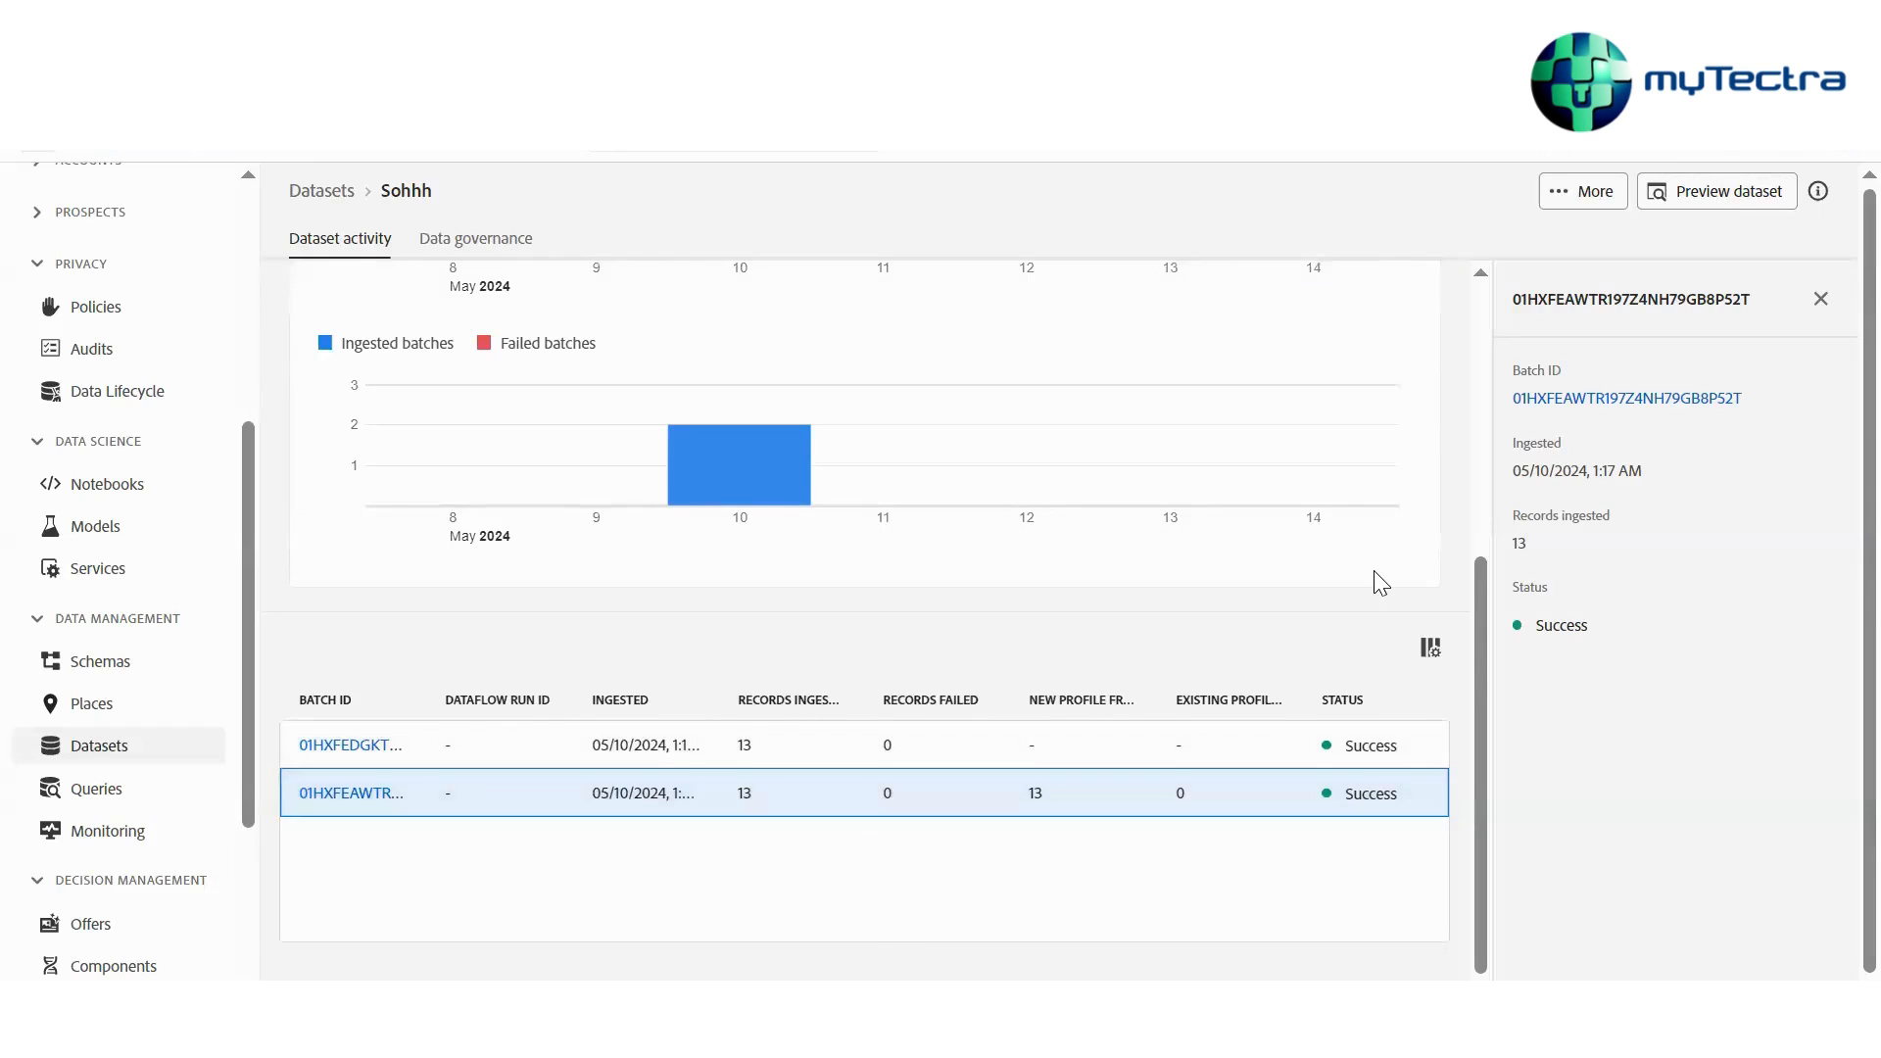
{"action": "left_click", "coordinate": [1712, 191]}
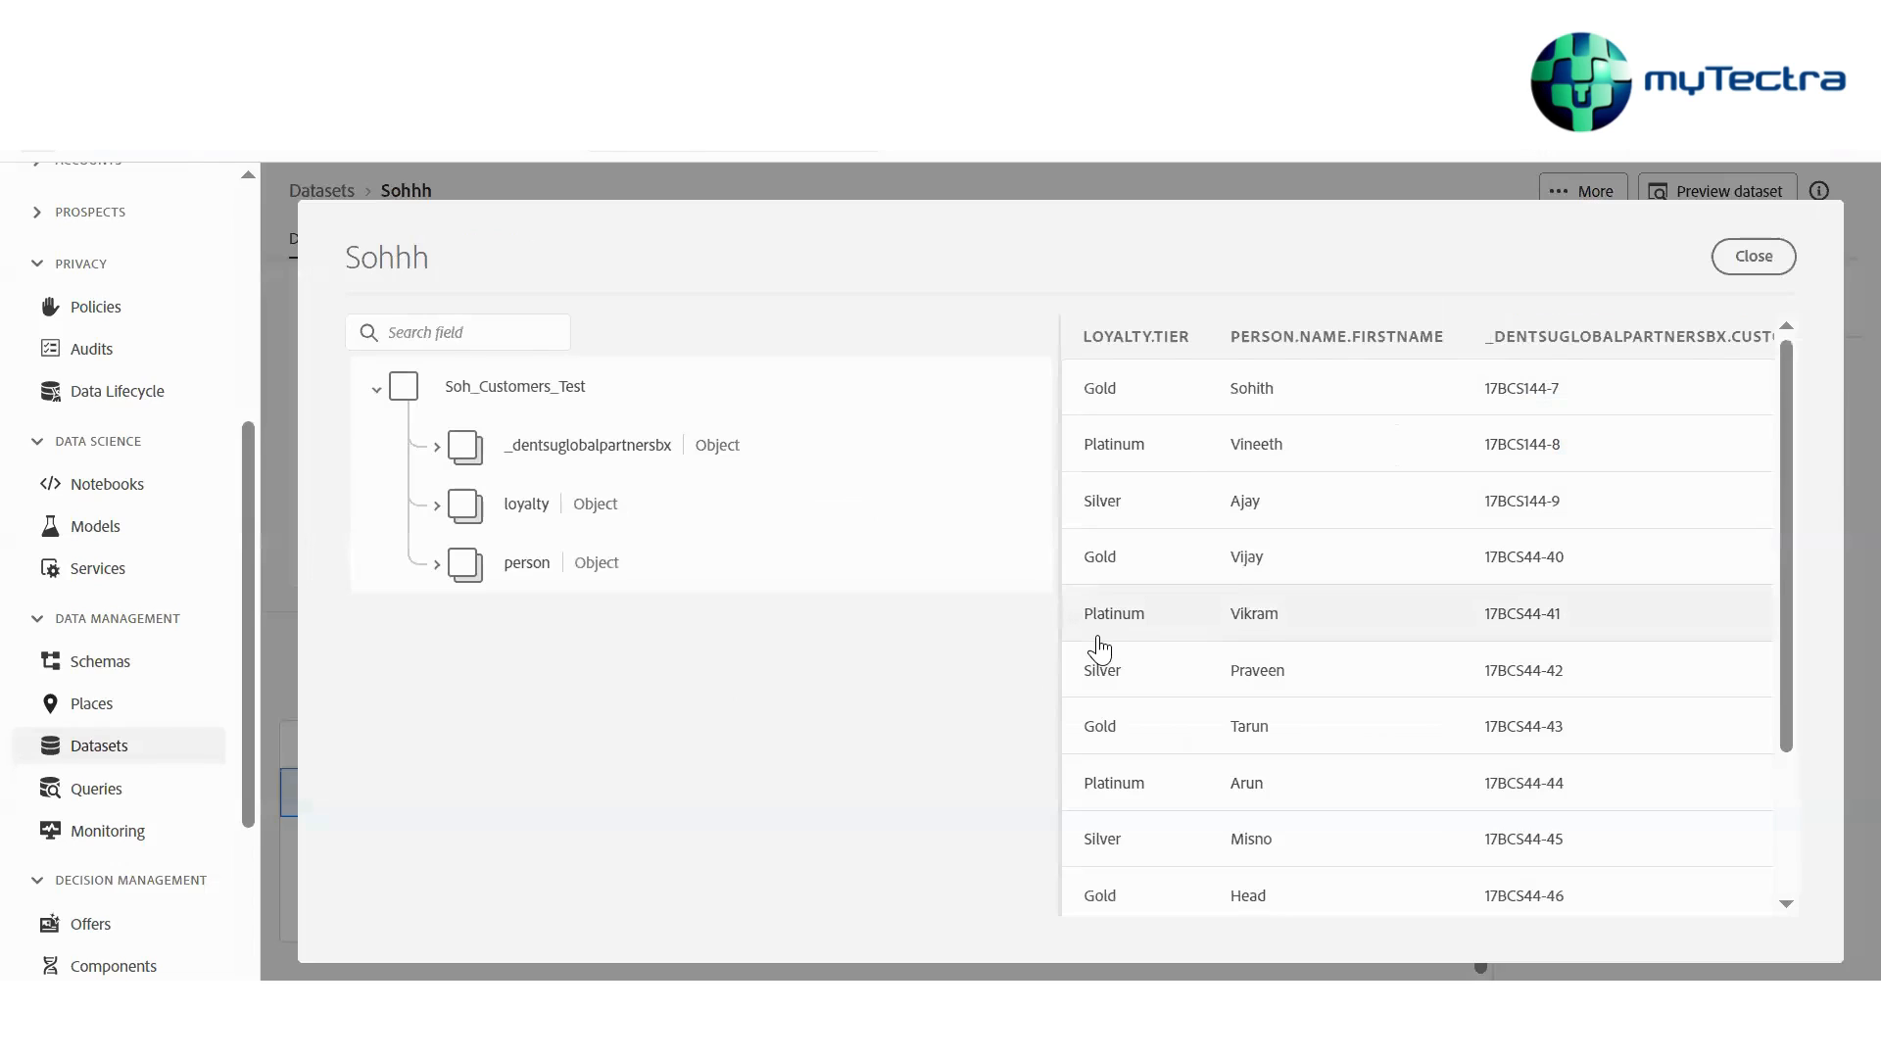
{"action": "scroll", "coordinate": [1166, 671], "scroll_direction": "down", "scroll_amount": 3}
{"action": "scroll", "coordinate": [1166, 671], "scroll_direction": "up", "scroll_amount": 3}
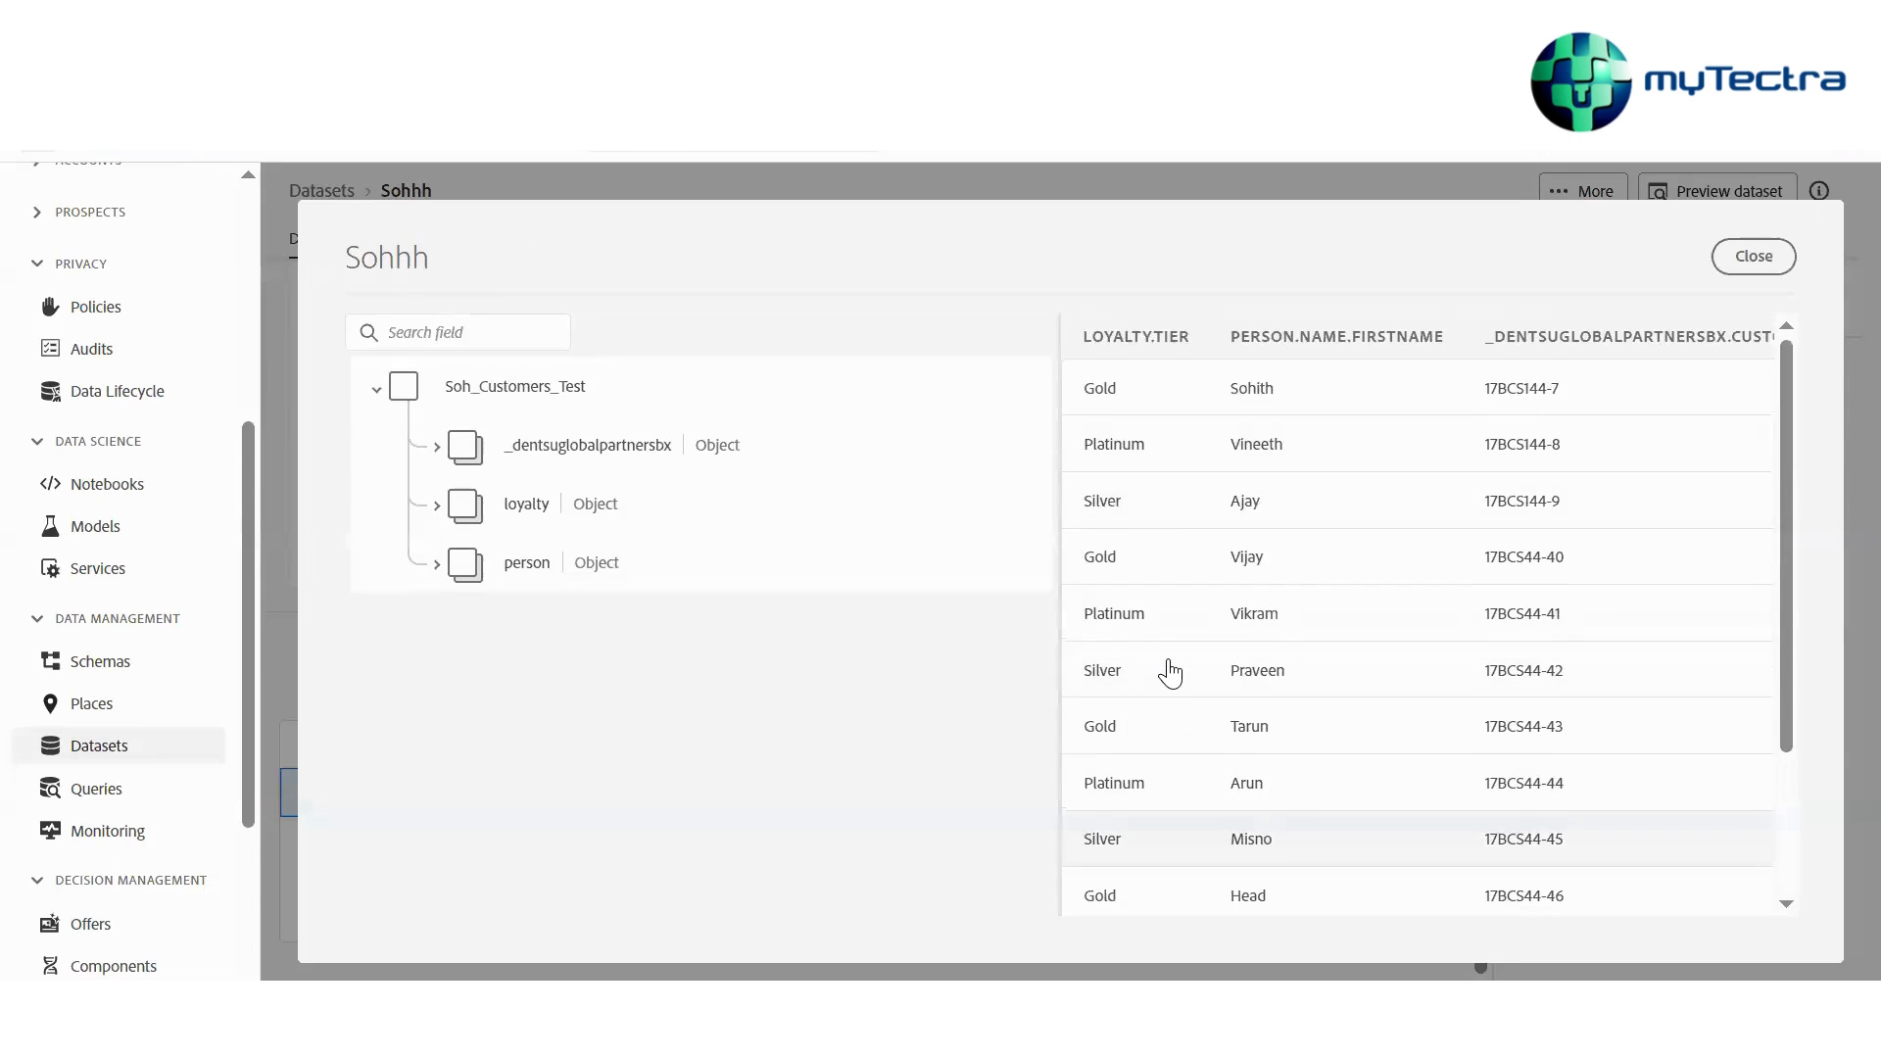
{"action": "scroll", "coordinate": [1171, 673], "scroll_direction": "right", "scroll_amount": 2}
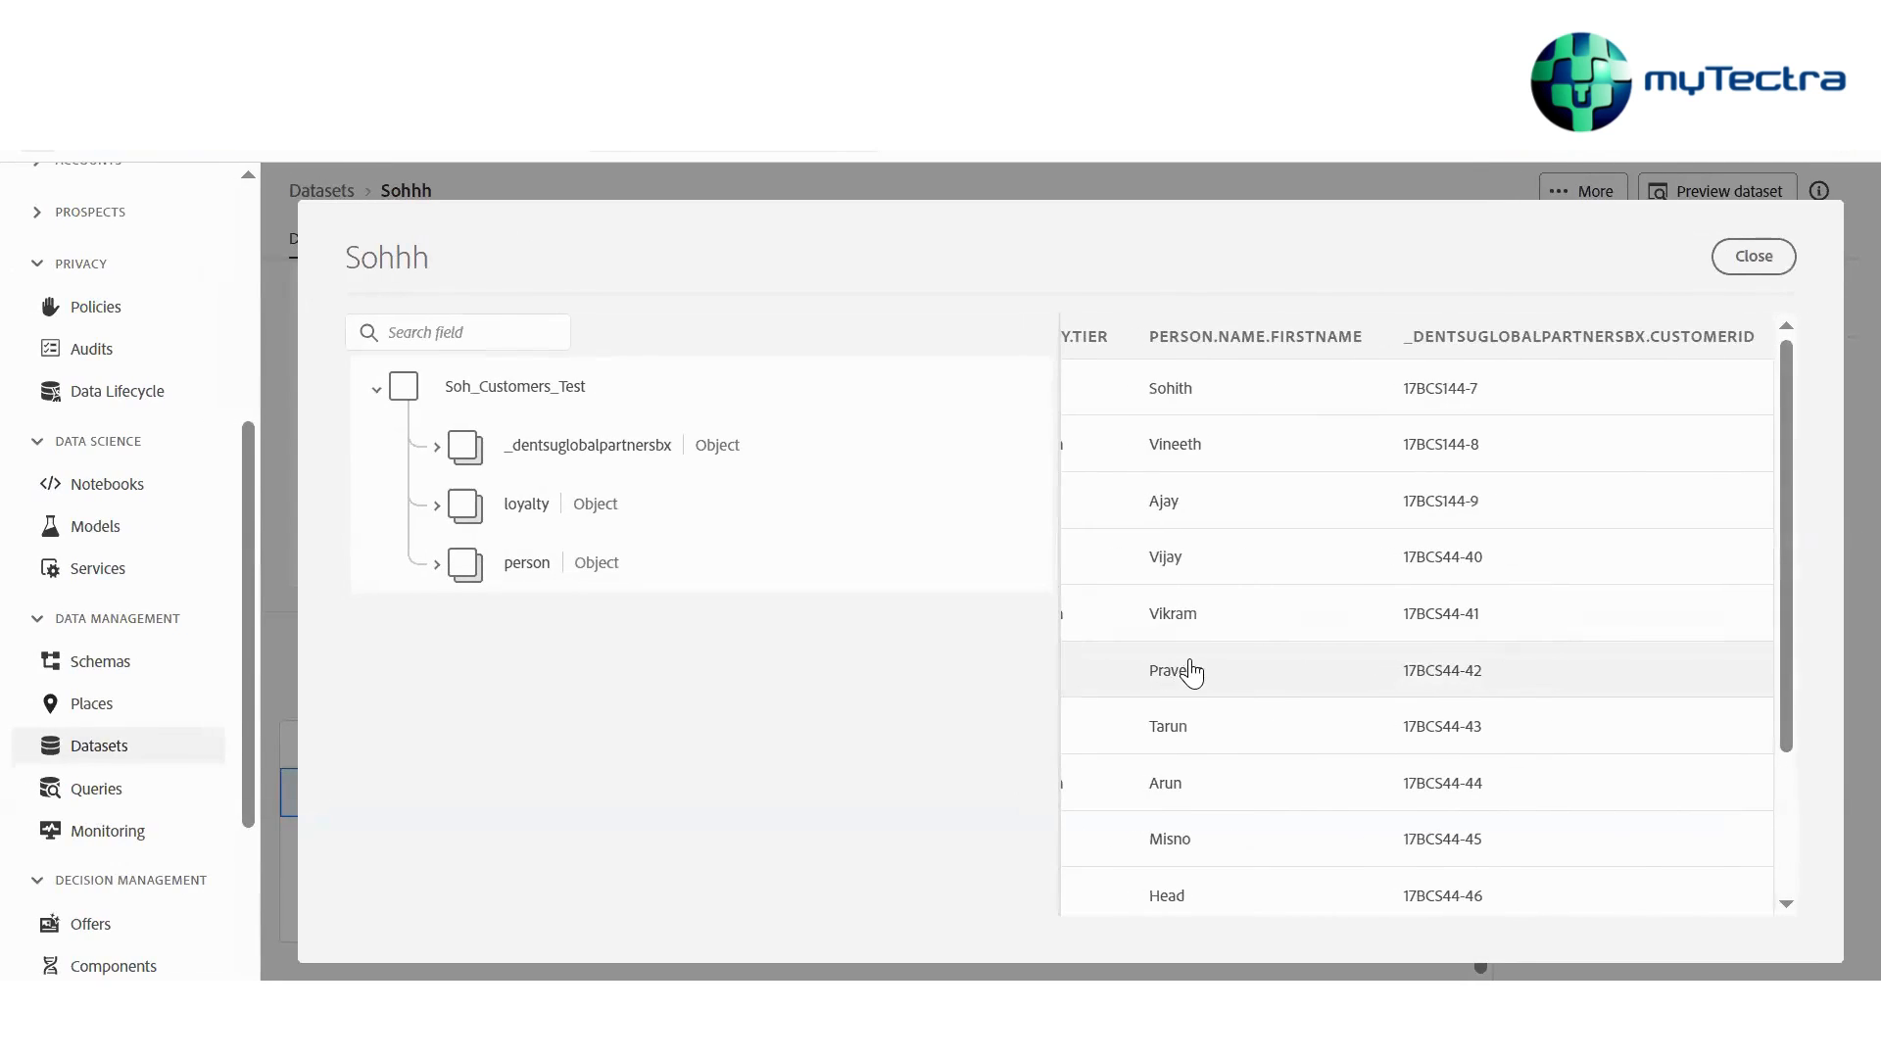
{"action": "scroll", "coordinate": [1191, 672], "scroll_direction": "left", "scroll_amount": 2}
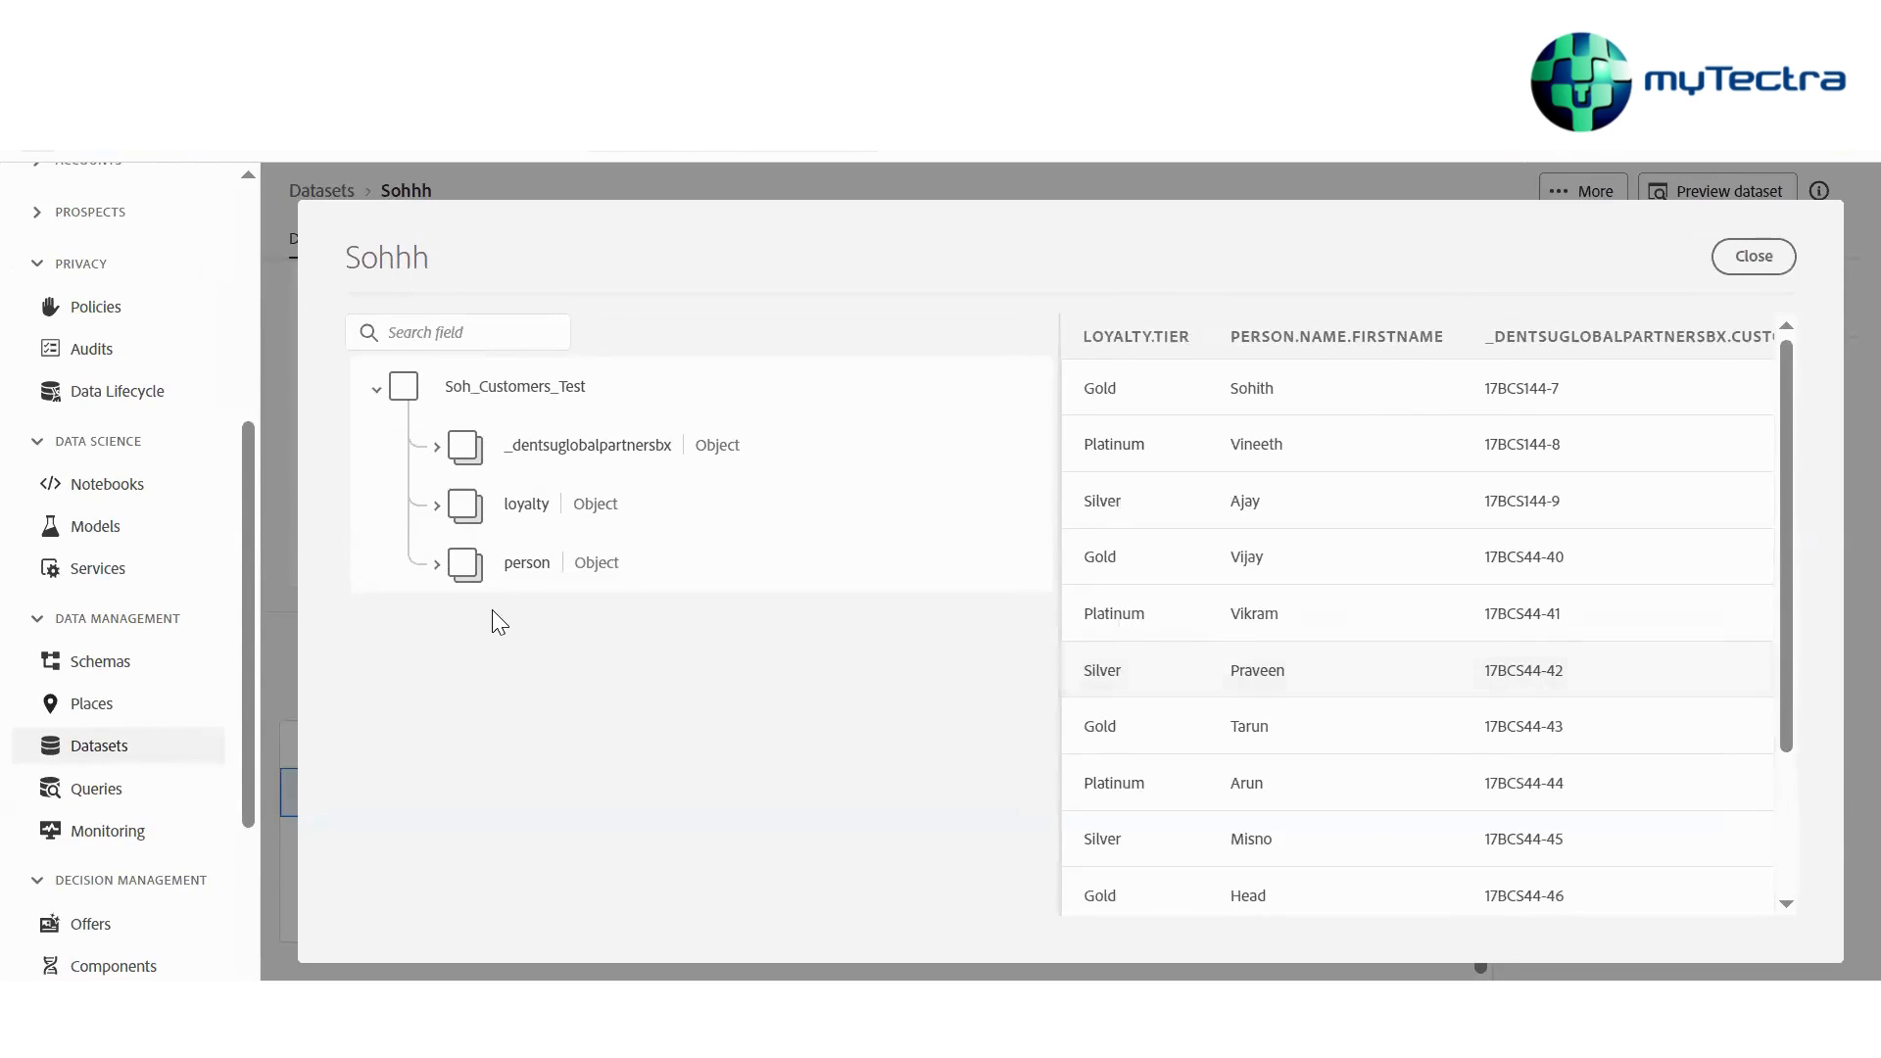
Expand the loyalty and person objects in the preview's schema tree, select loyaltyID, tier and firstName fields, then close the preview
{"action": "left_click", "coordinate": [437, 504]}
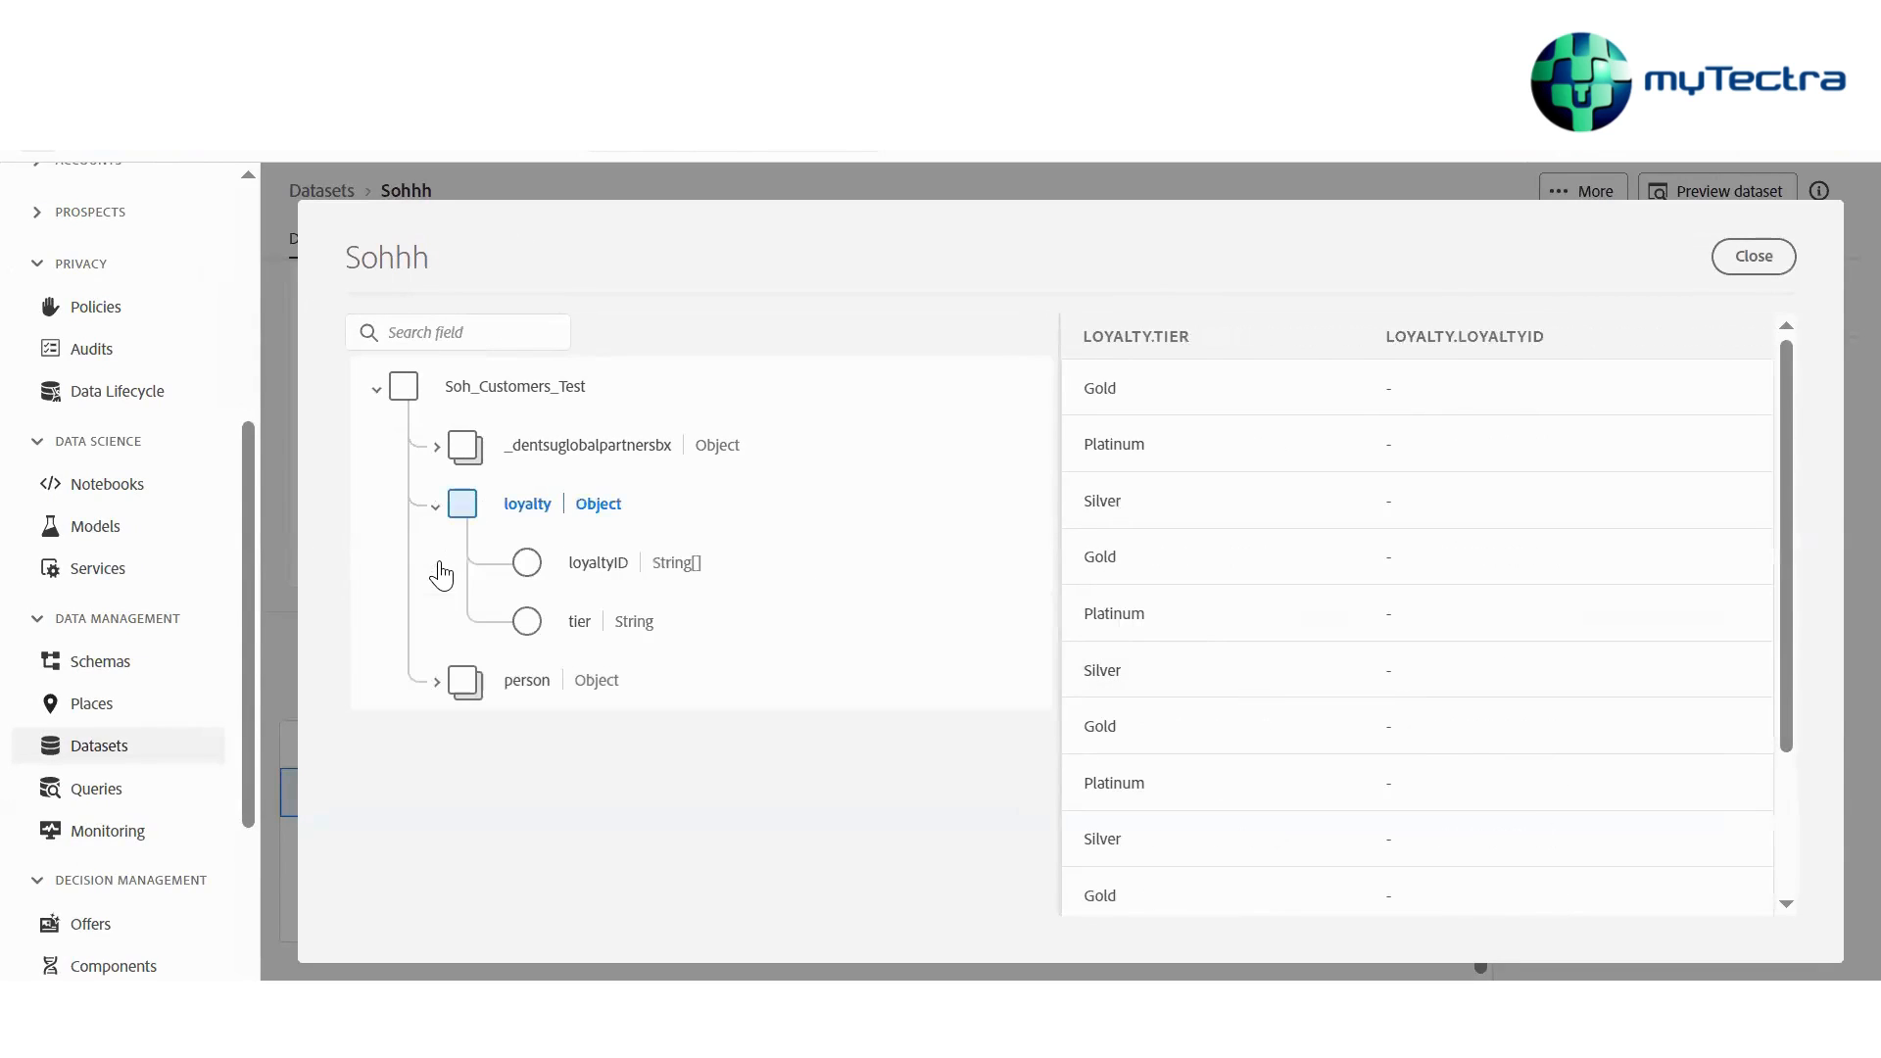
{"action": "left_click", "coordinate": [527, 614]}
{"action": "left_click", "coordinate": [527, 557]}
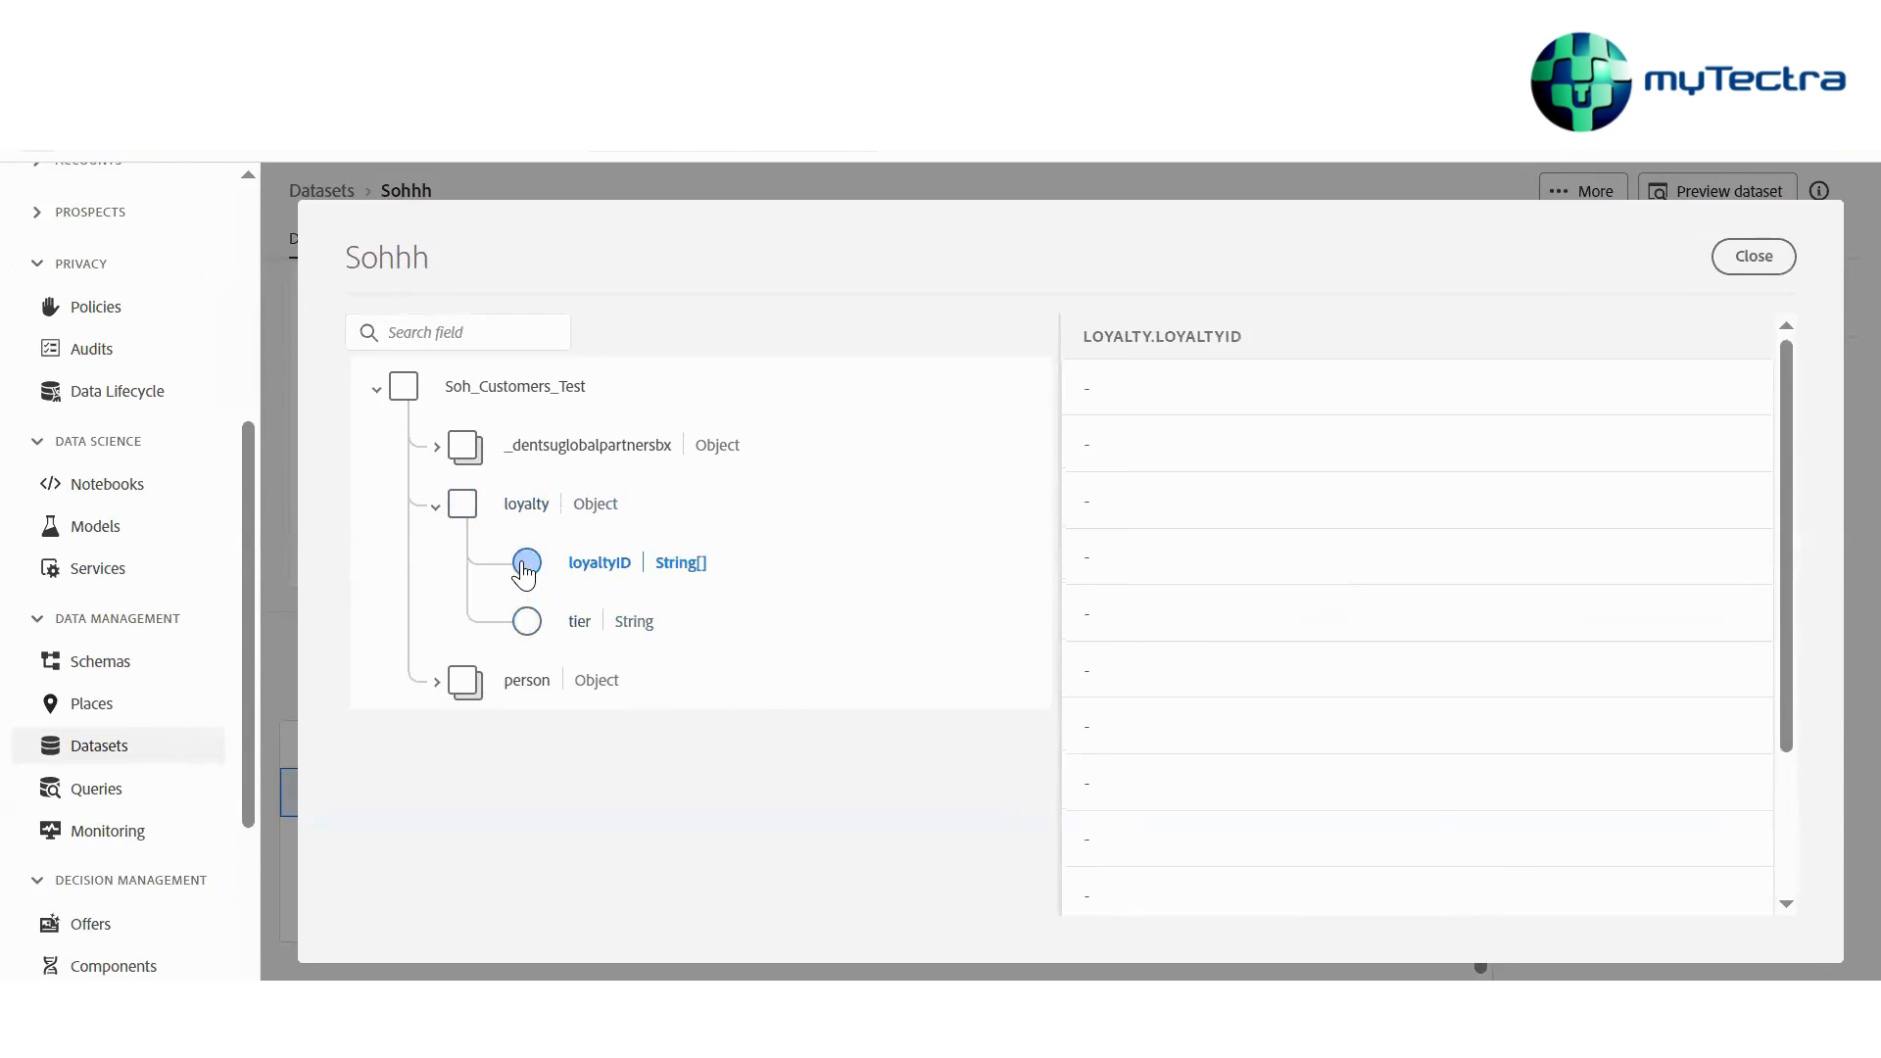
{"action": "left_click", "coordinate": [527, 614]}
{"action": "left_click", "coordinate": [466, 674]}
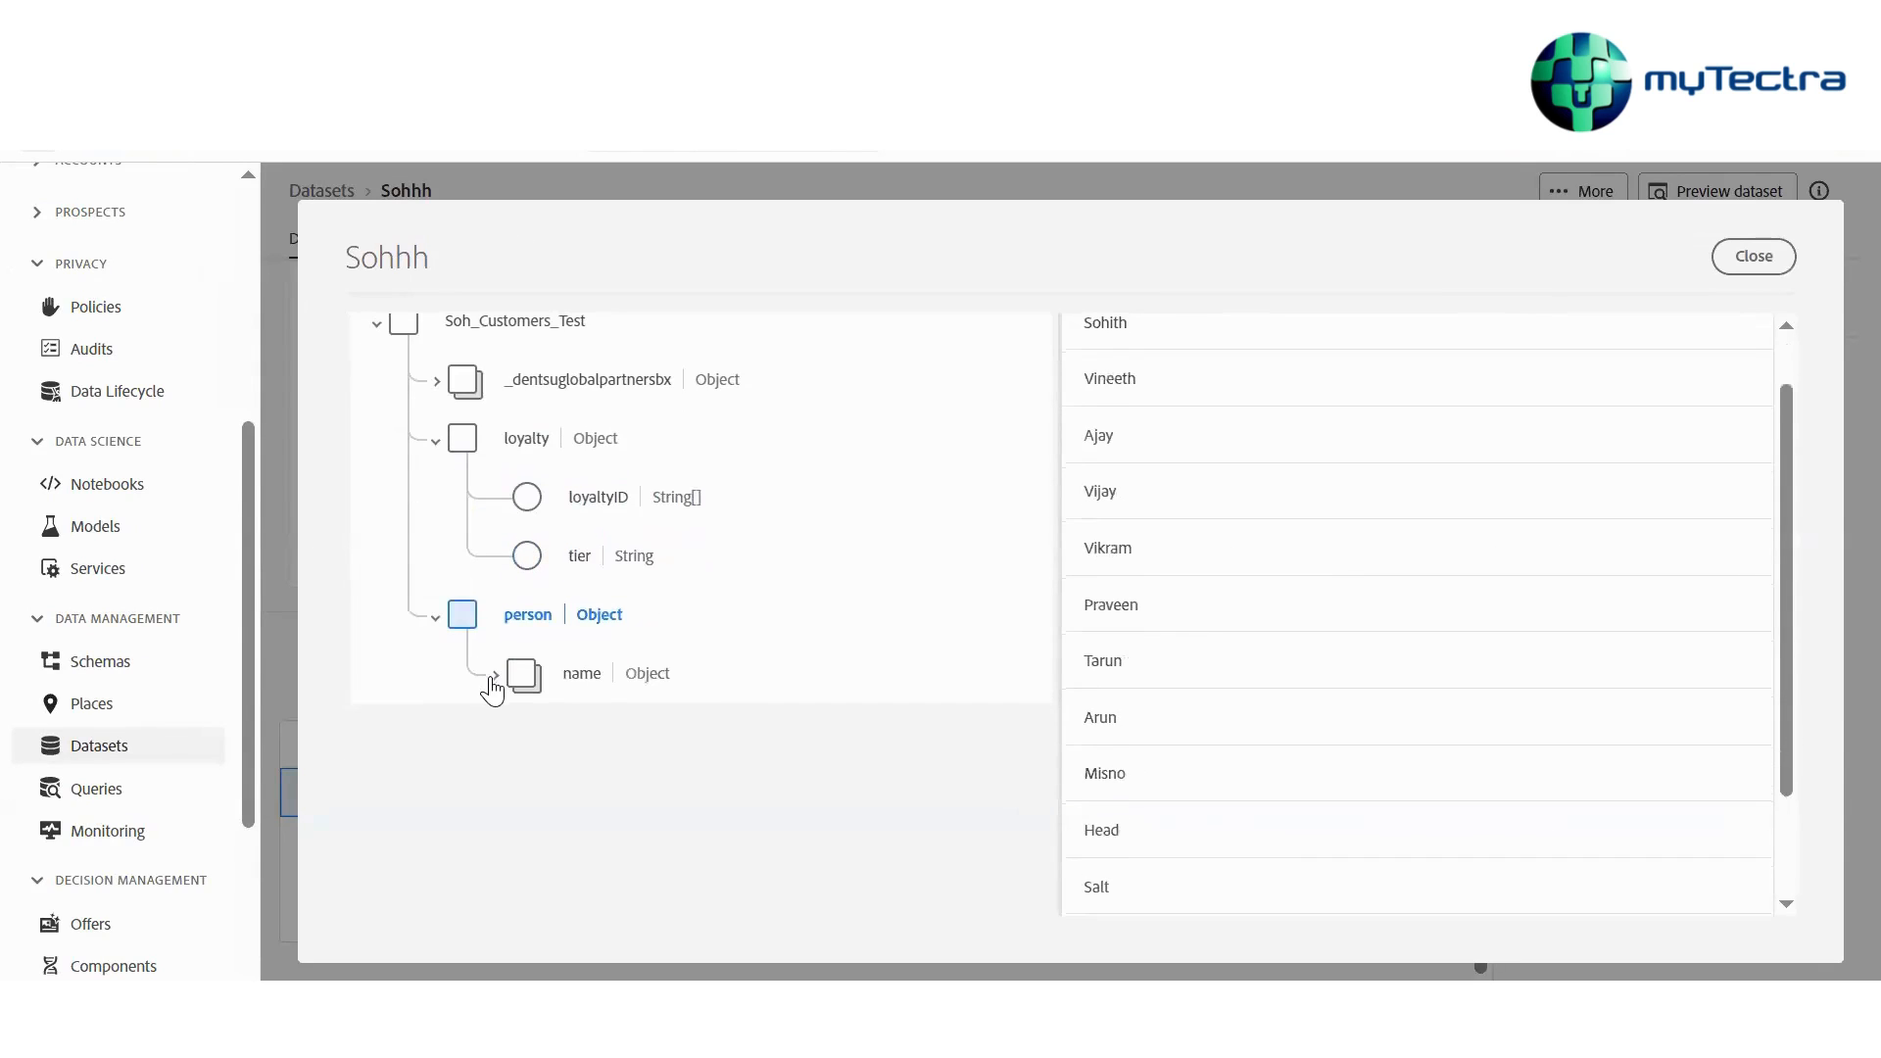
{"action": "left_click", "coordinate": [496, 677]}
{"action": "left_click", "coordinate": [586, 669]}
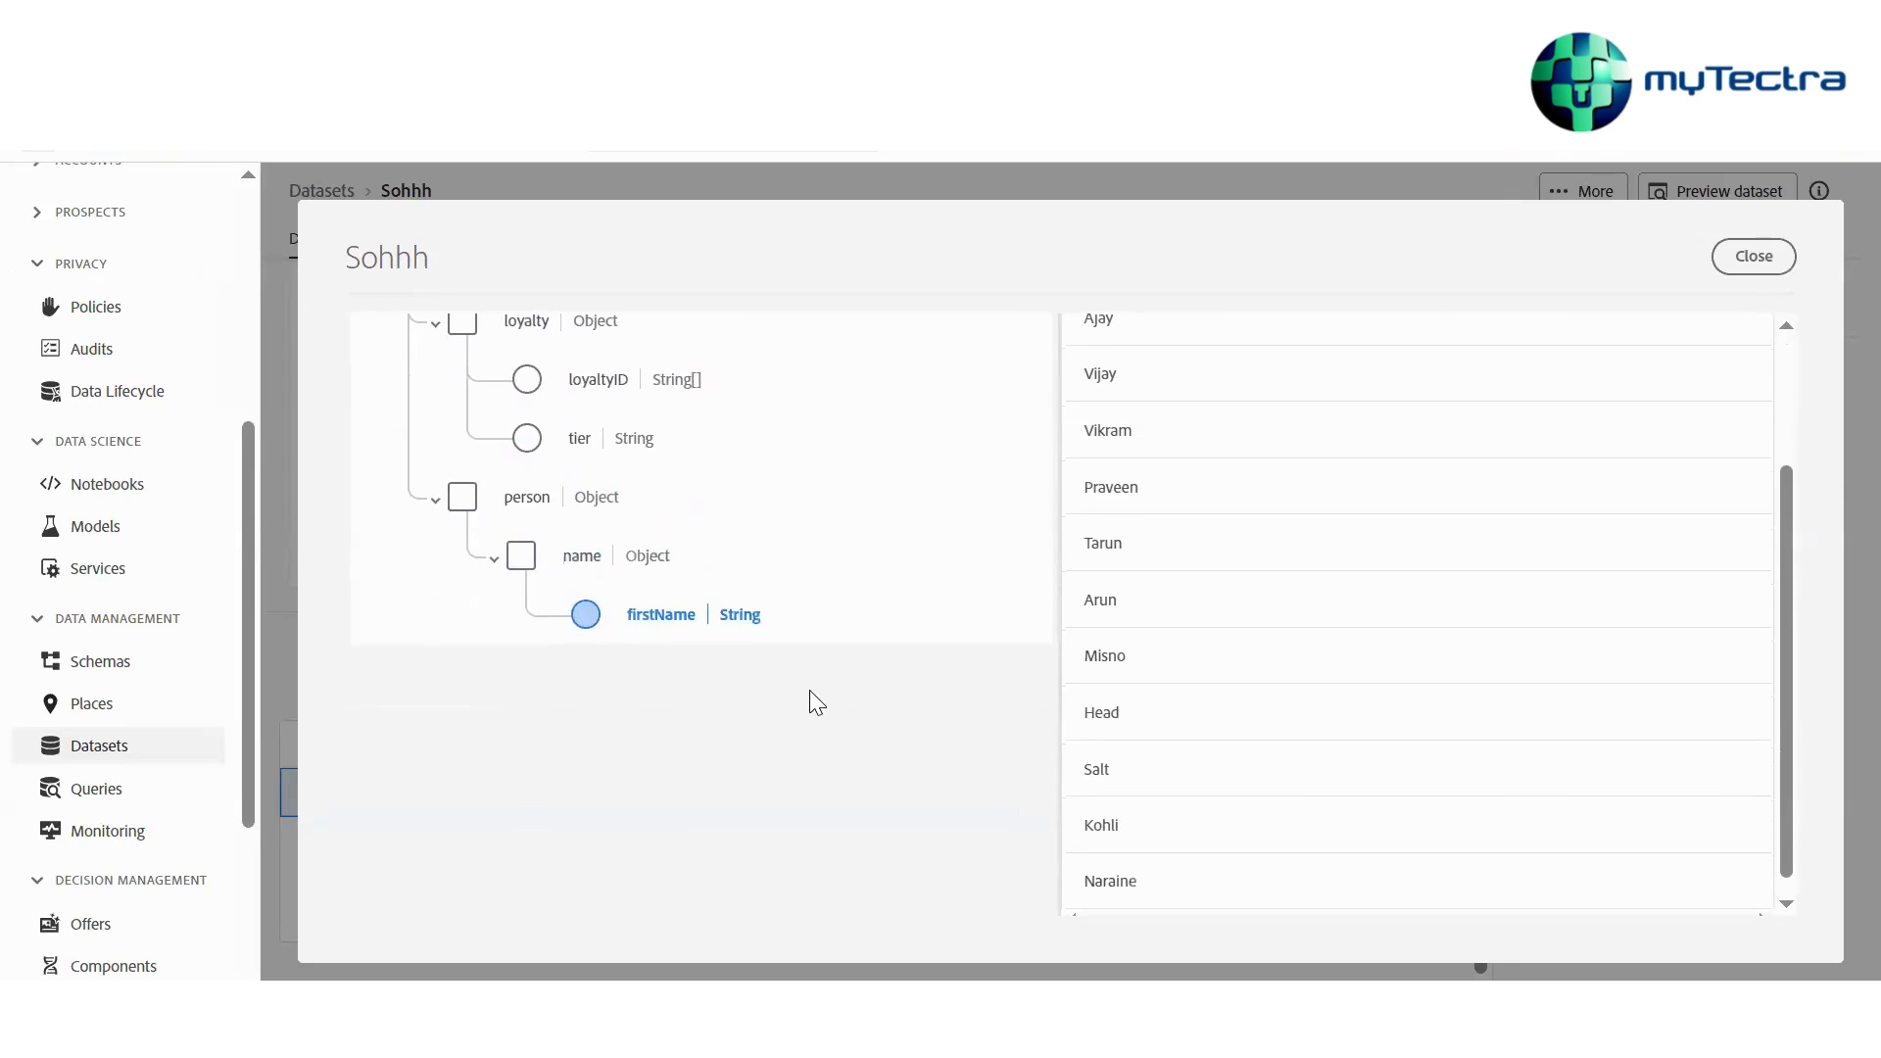
{"action": "scroll", "coordinate": [1148, 722], "scroll_direction": "down", "scroll_amount": 3}
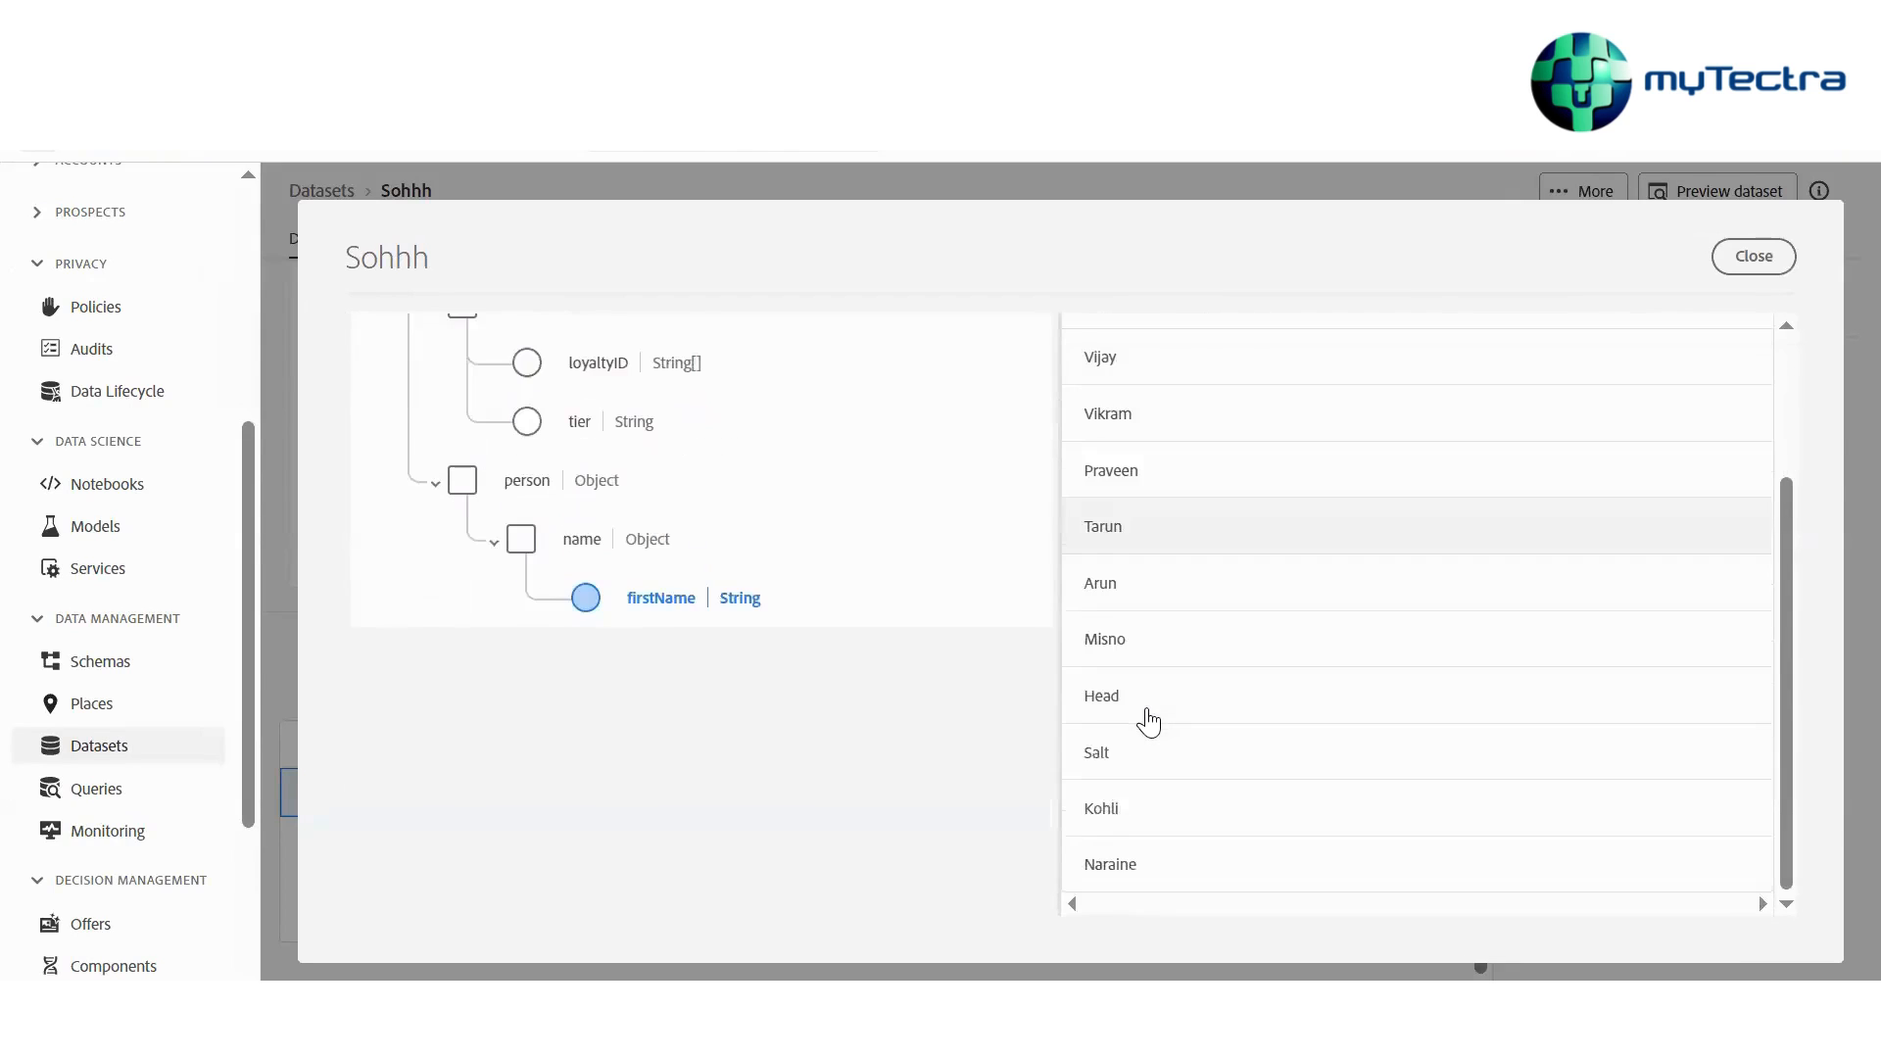
{"action": "scroll", "coordinate": [1148, 722], "scroll_direction": "up", "scroll_amount": 3}
{"action": "left_click", "coordinate": [536, 397]}
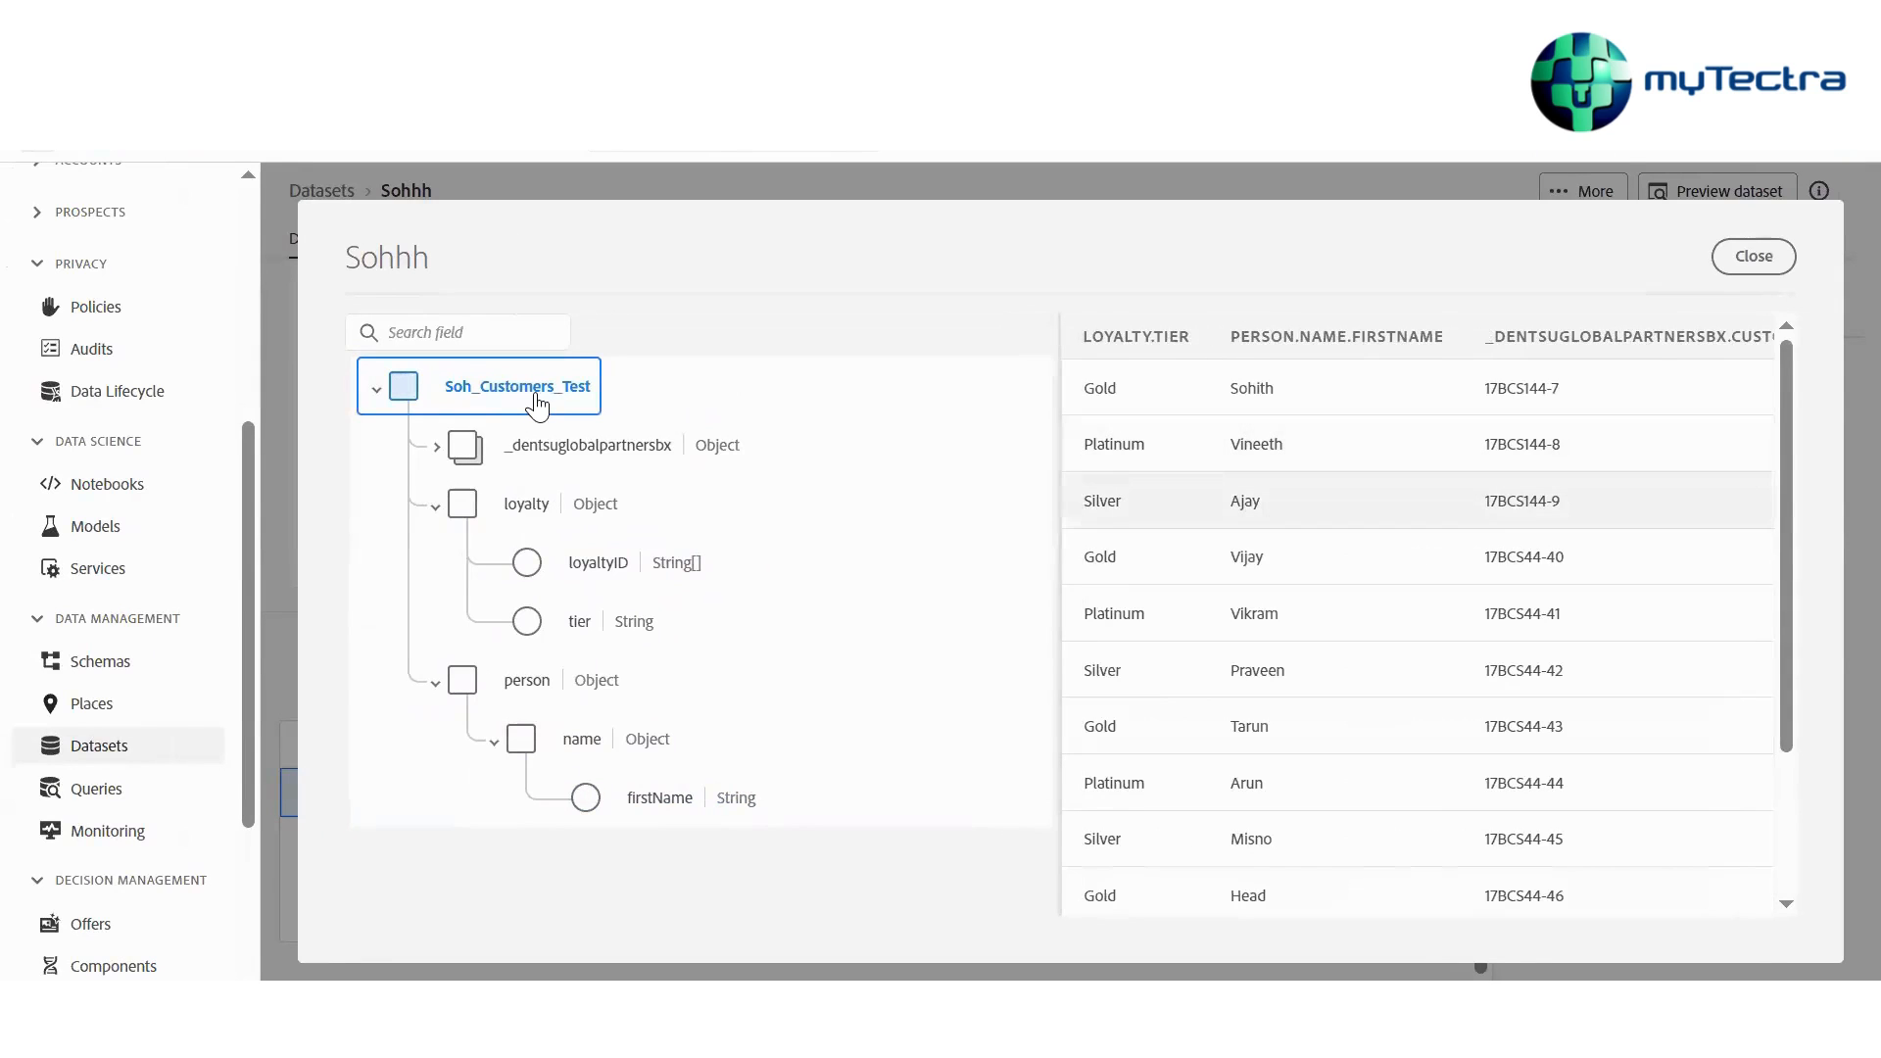
{"action": "scroll", "coordinate": [536, 402], "scroll_direction": "down", "scroll_amount": 1}
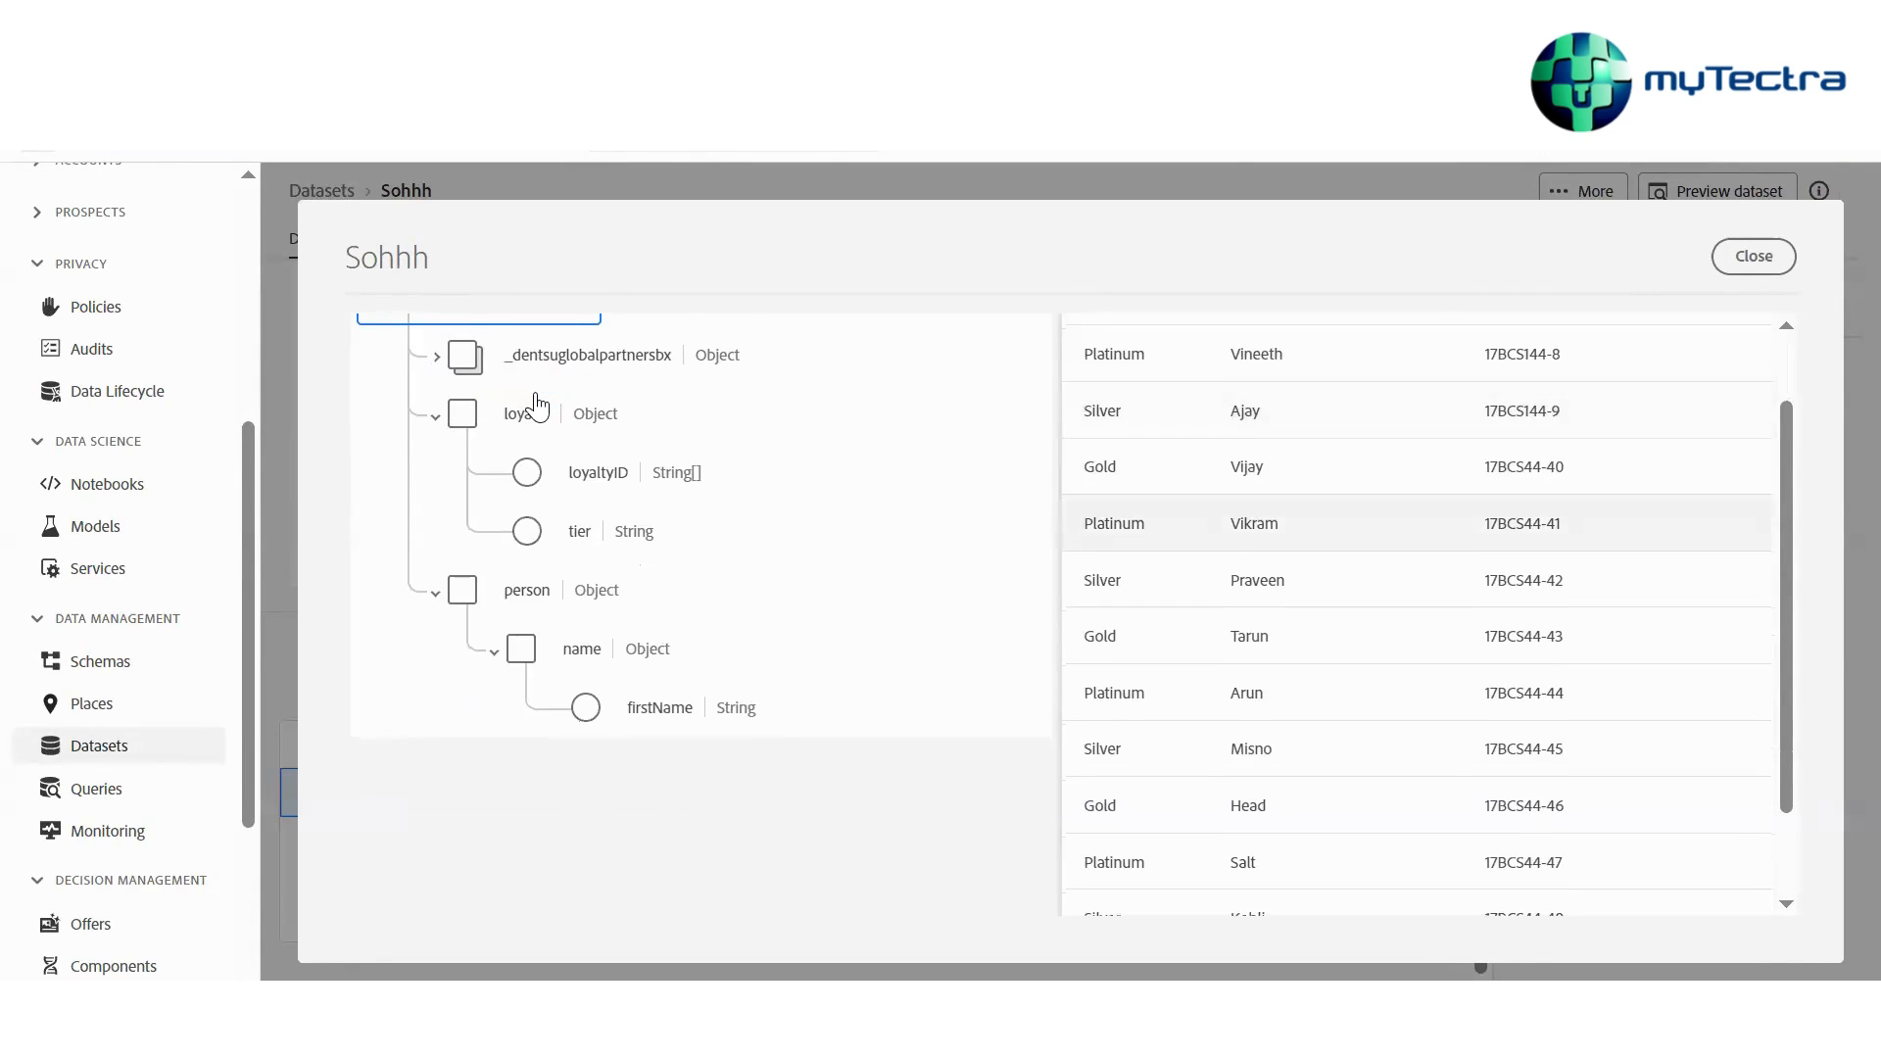
{"action": "scroll", "coordinate": [536, 402], "scroll_direction": "down", "scroll_amount": 1}
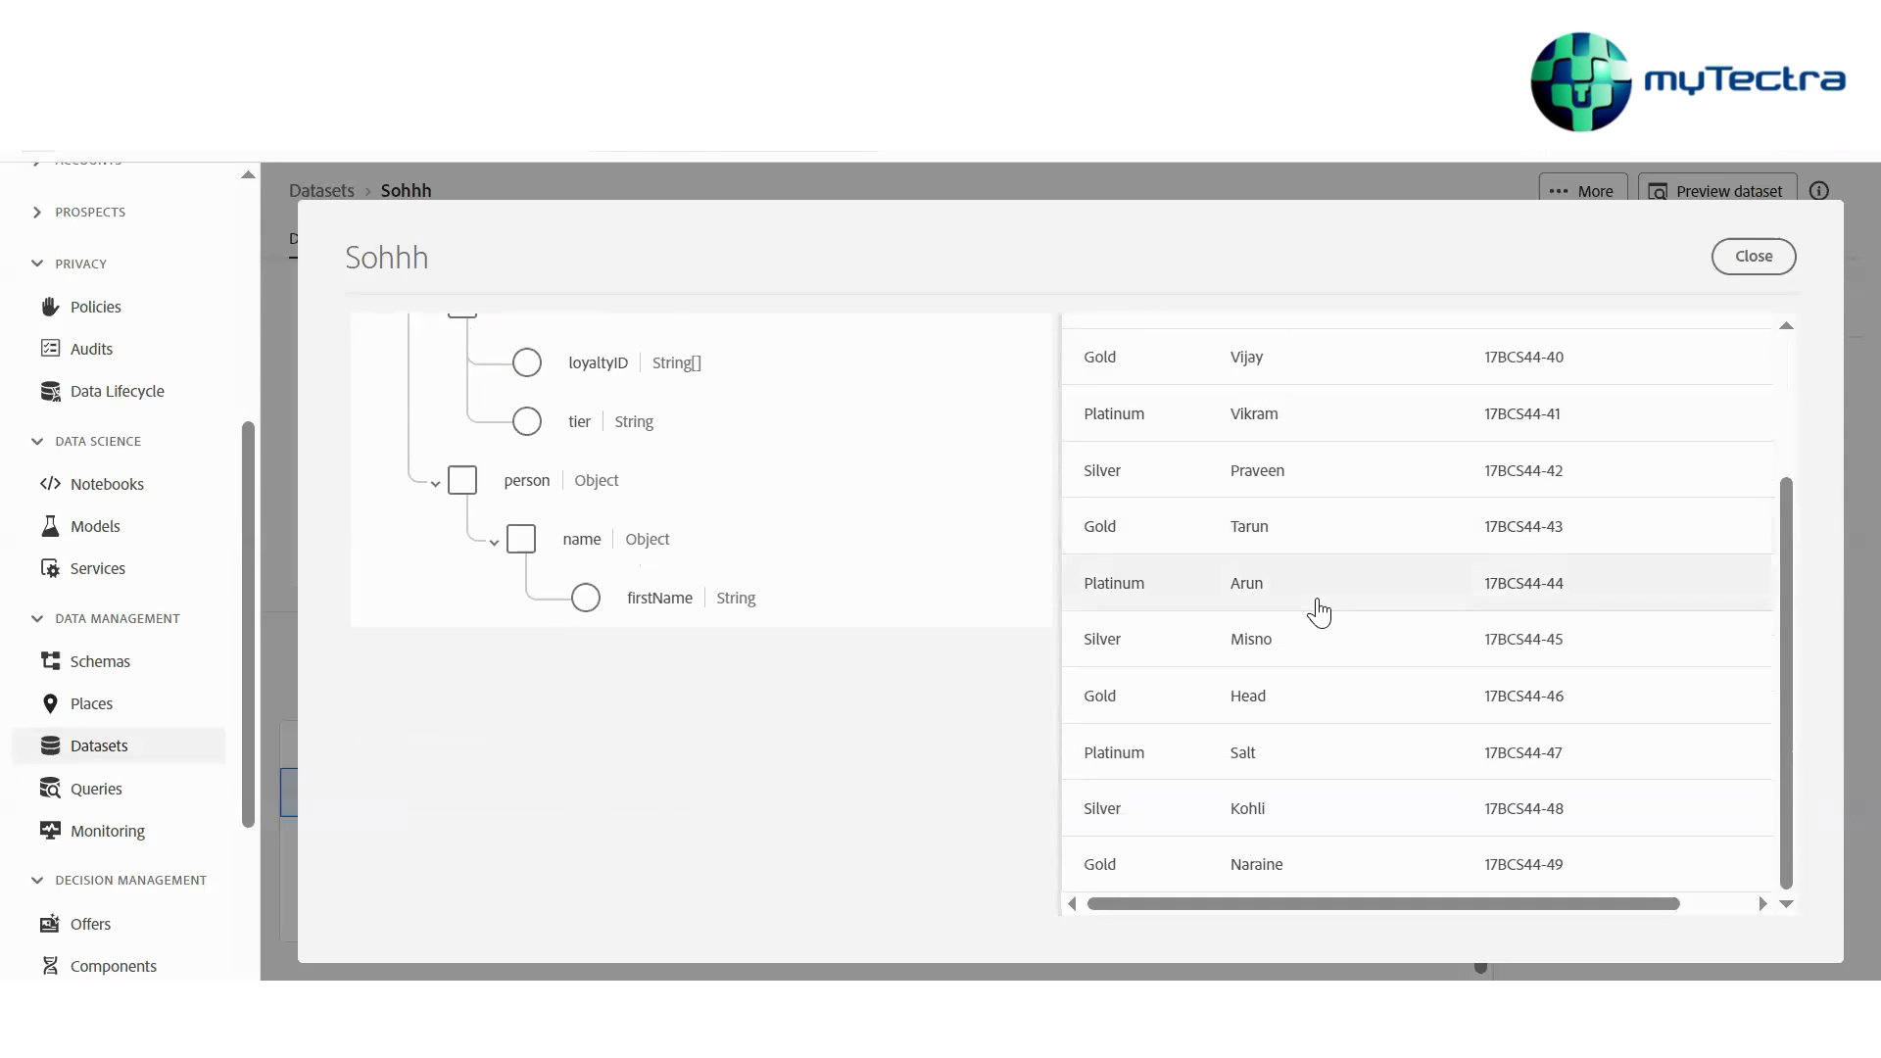
{"action": "left_click", "coordinate": [1753, 258]}
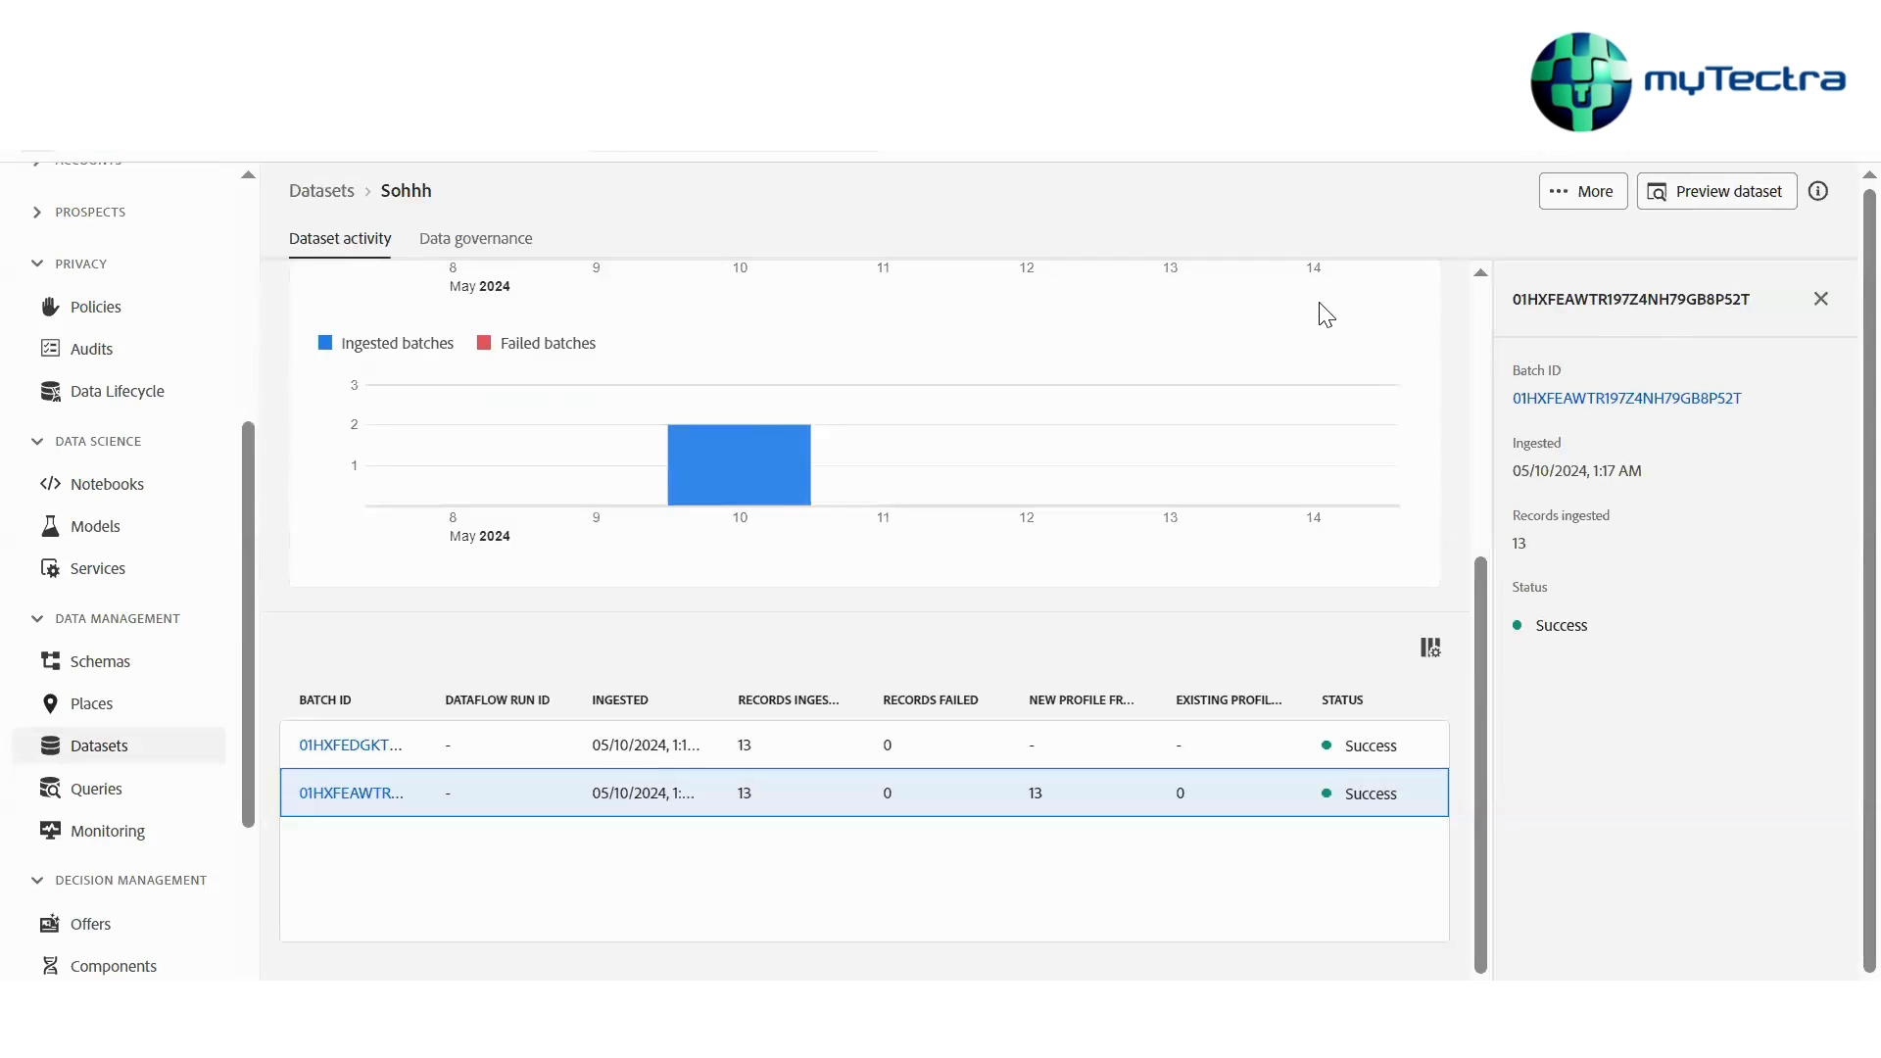
Go to Profiles and open the Union Schema tab
{"action": "scroll", "coordinate": [133, 744], "scroll_direction": "up", "scroll_amount": 5}
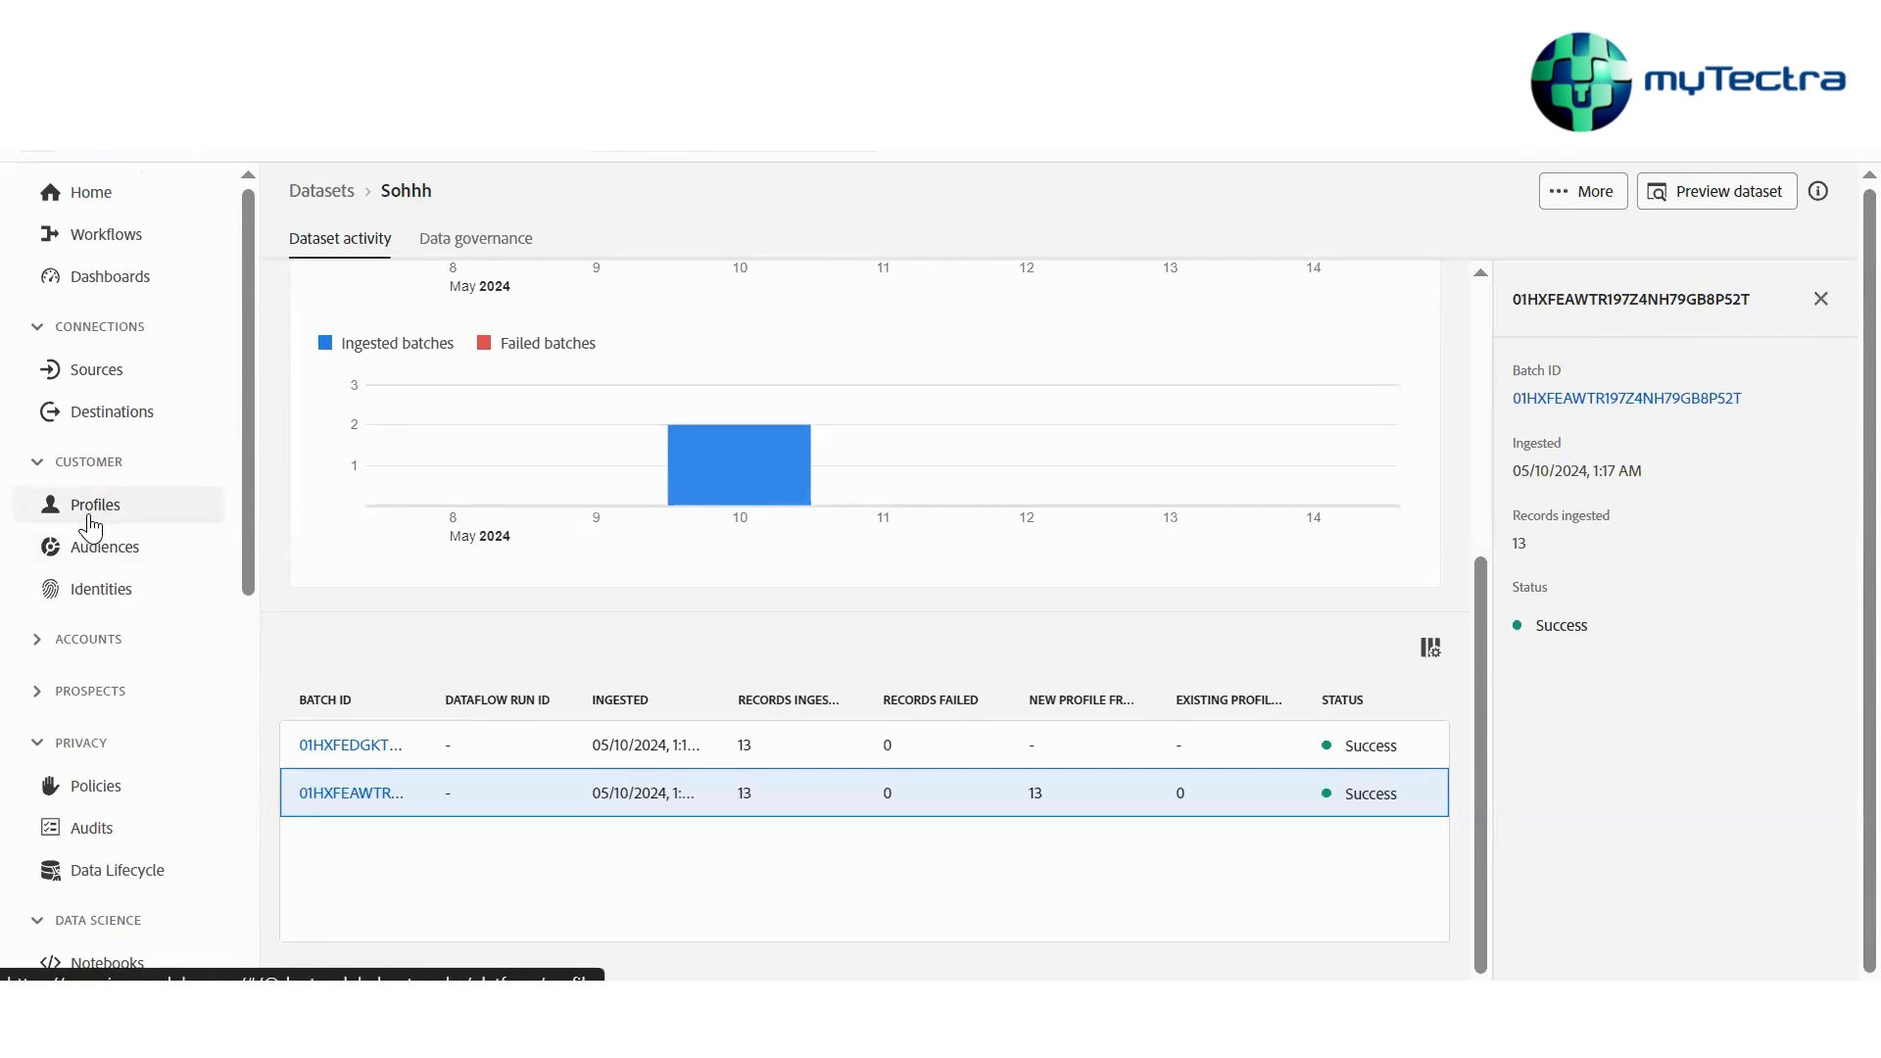
{"action": "left_click", "coordinate": [91, 525]}
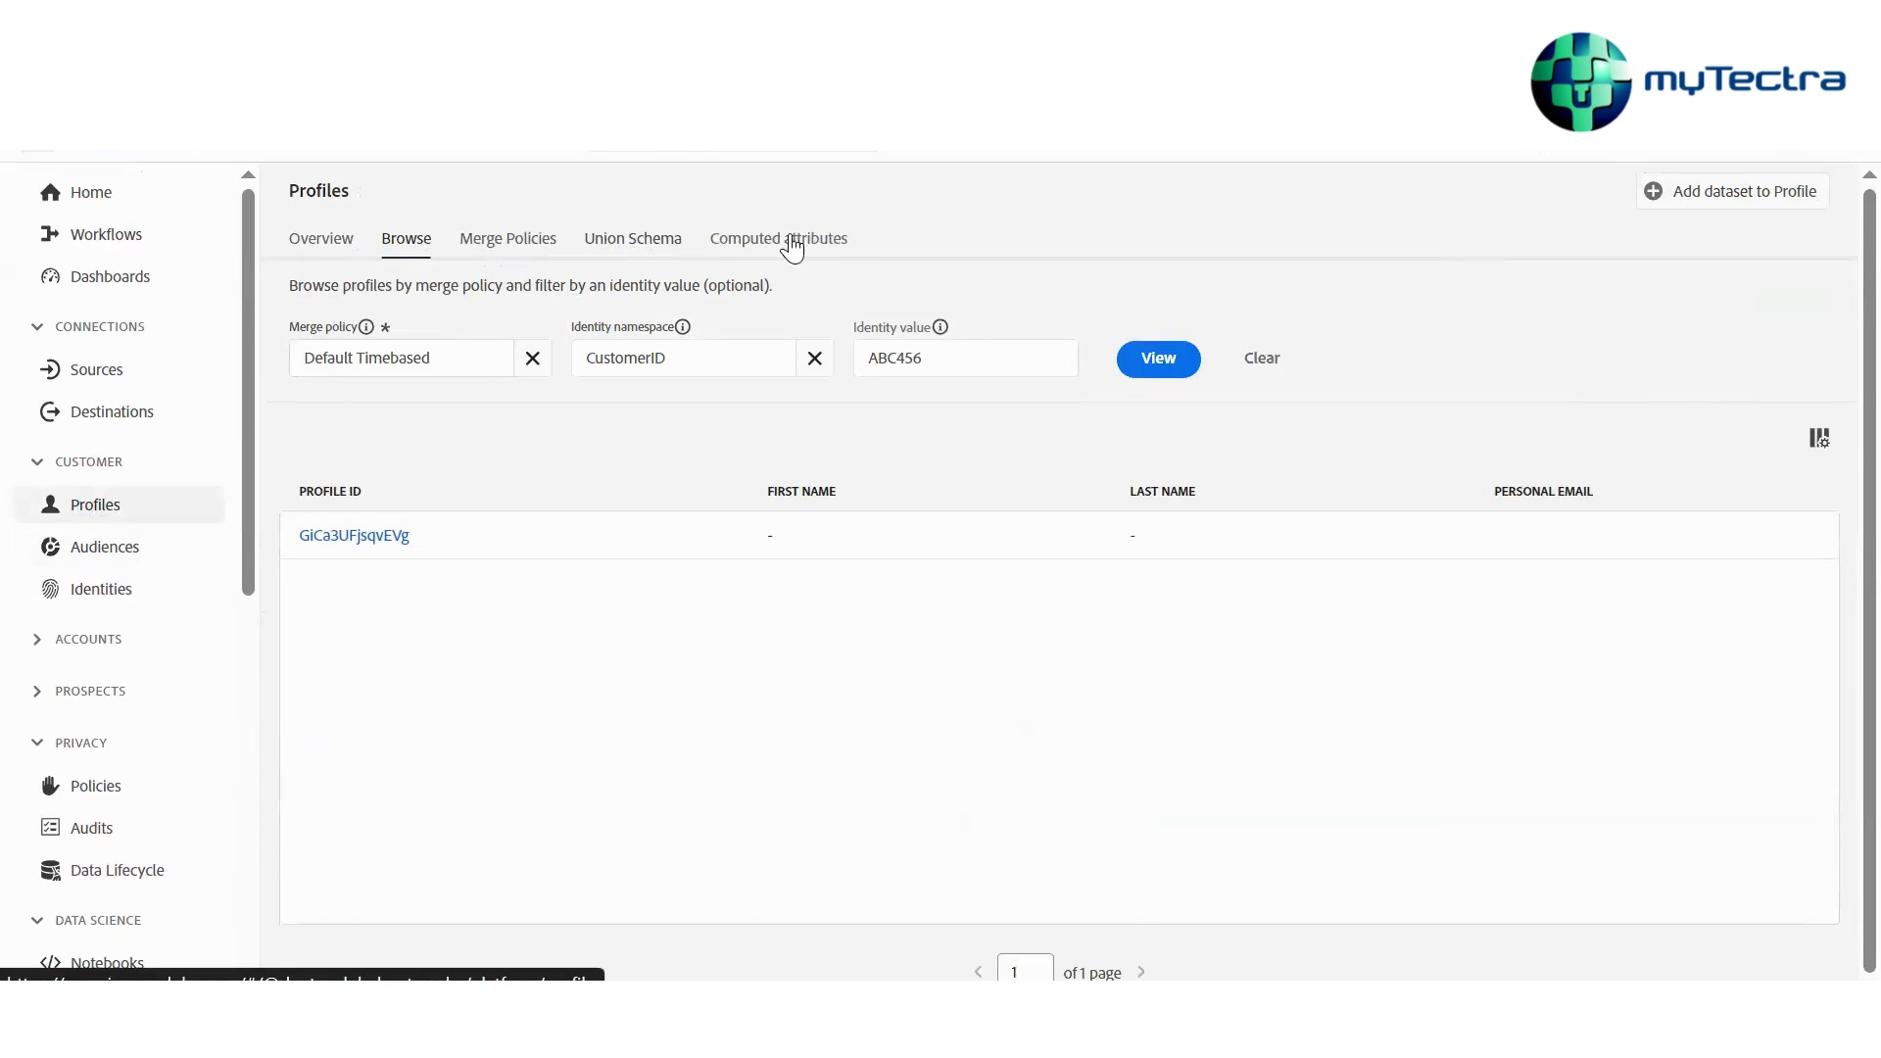
{"action": "left_click", "coordinate": [644, 265]}
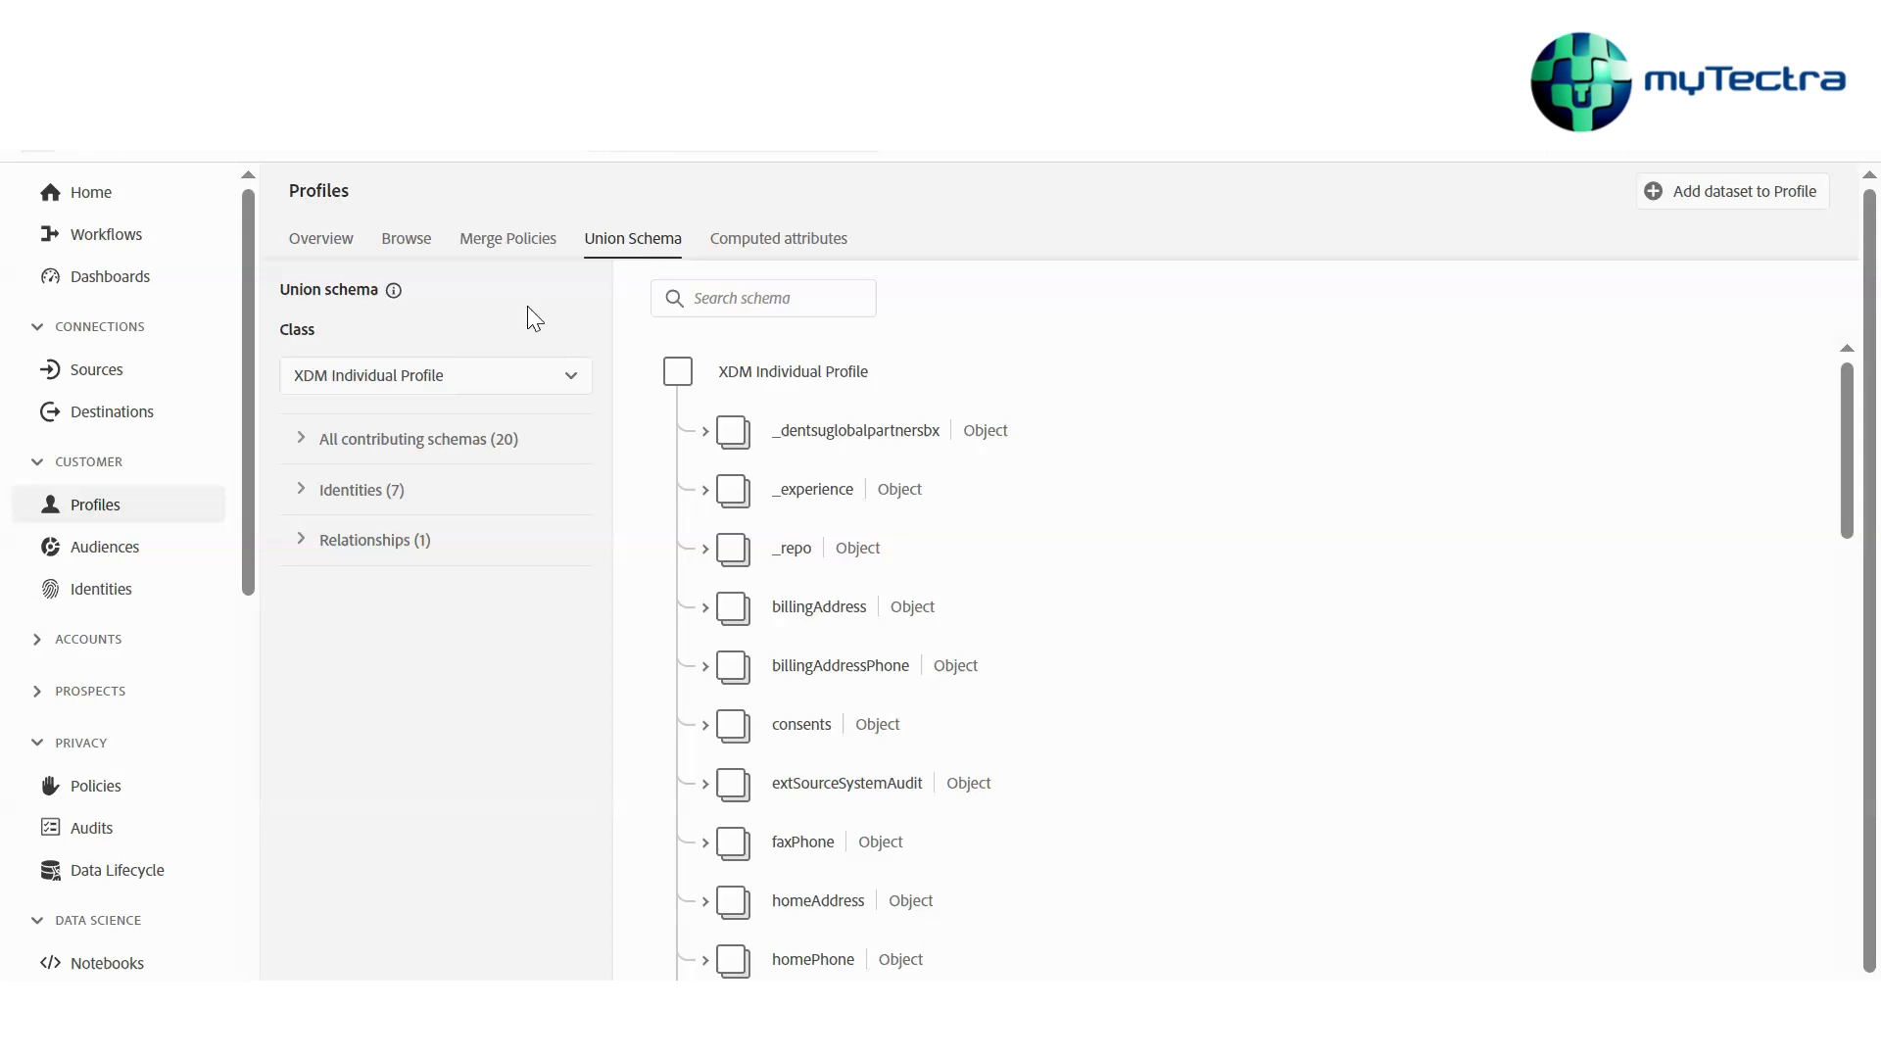
{"action": "scroll", "coordinate": [245, 691], "scroll_direction": "down", "scroll_amount": 5}
{"action": "left_click_drag", "start_coordinate": [243, 683], "coordinate": [243, 714]}
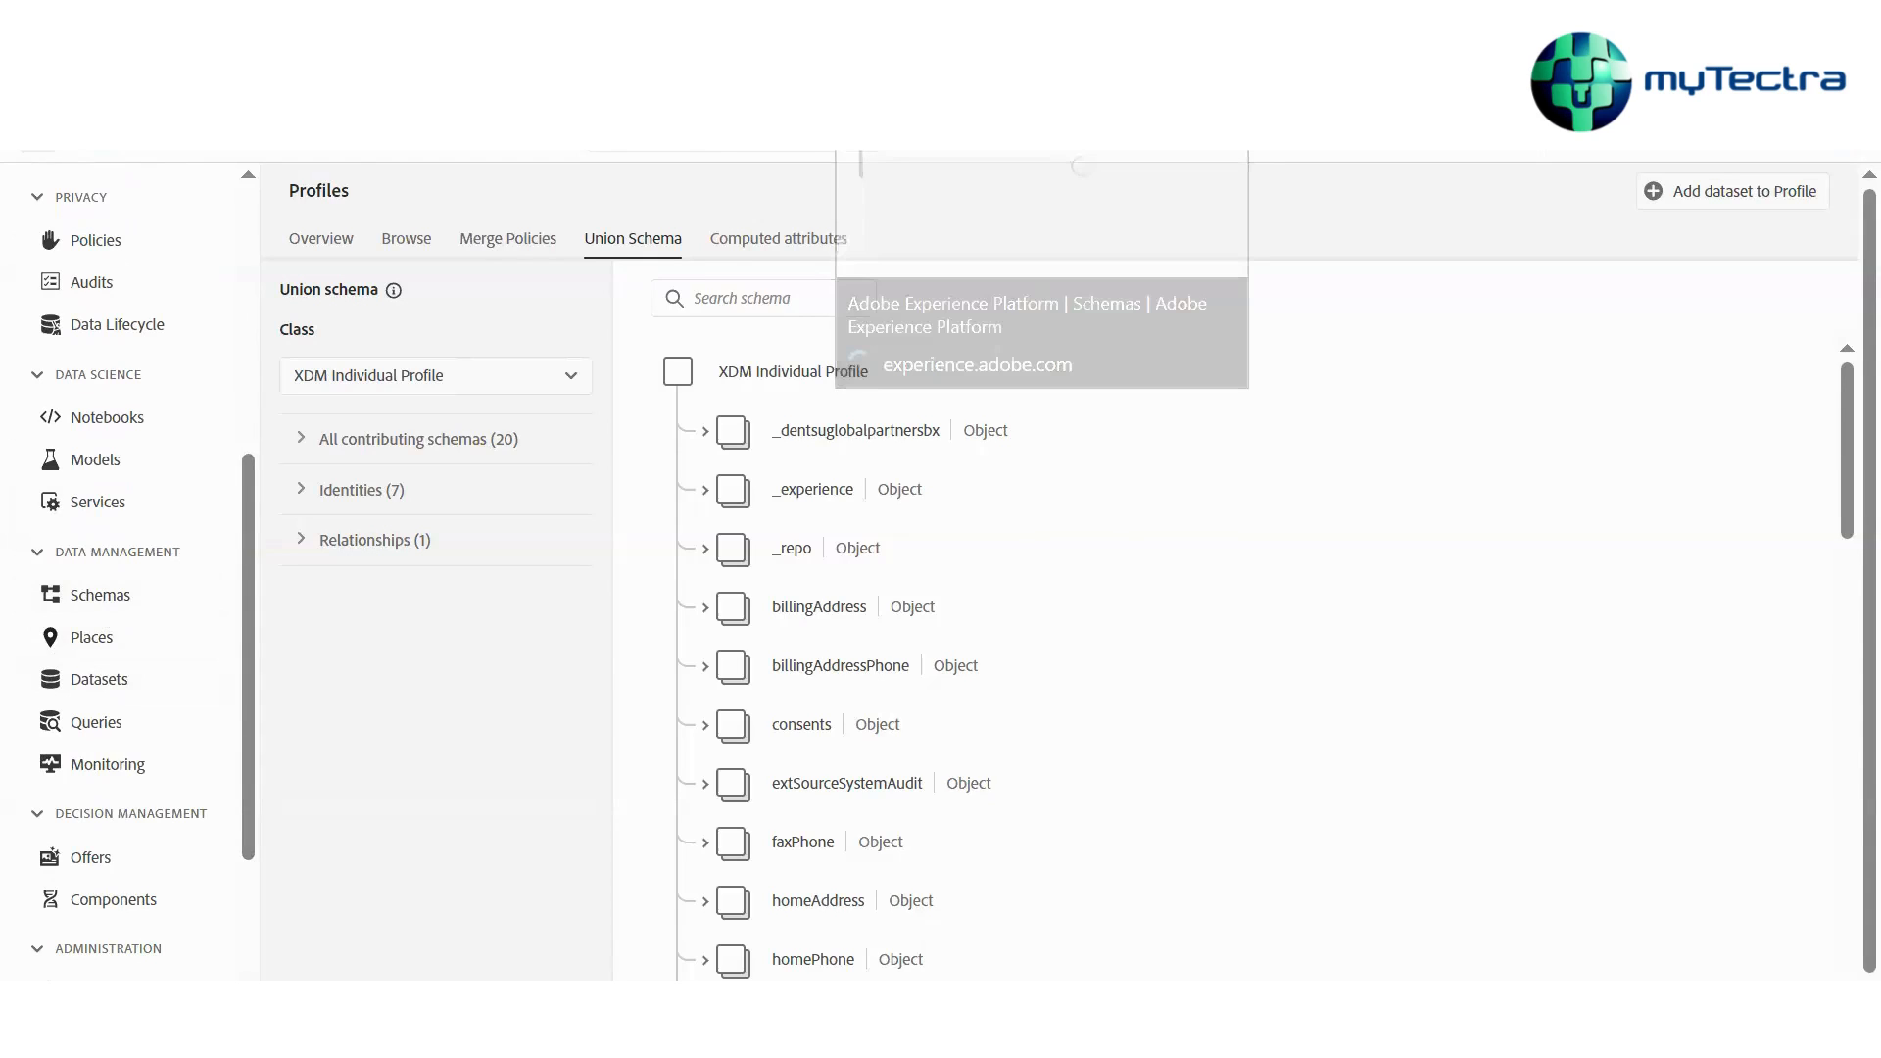
Switch to Excel and create a blank workbook
{"action": "key", "text": "super+s"}
{"action": "left_click", "coordinate": [313, 393]}
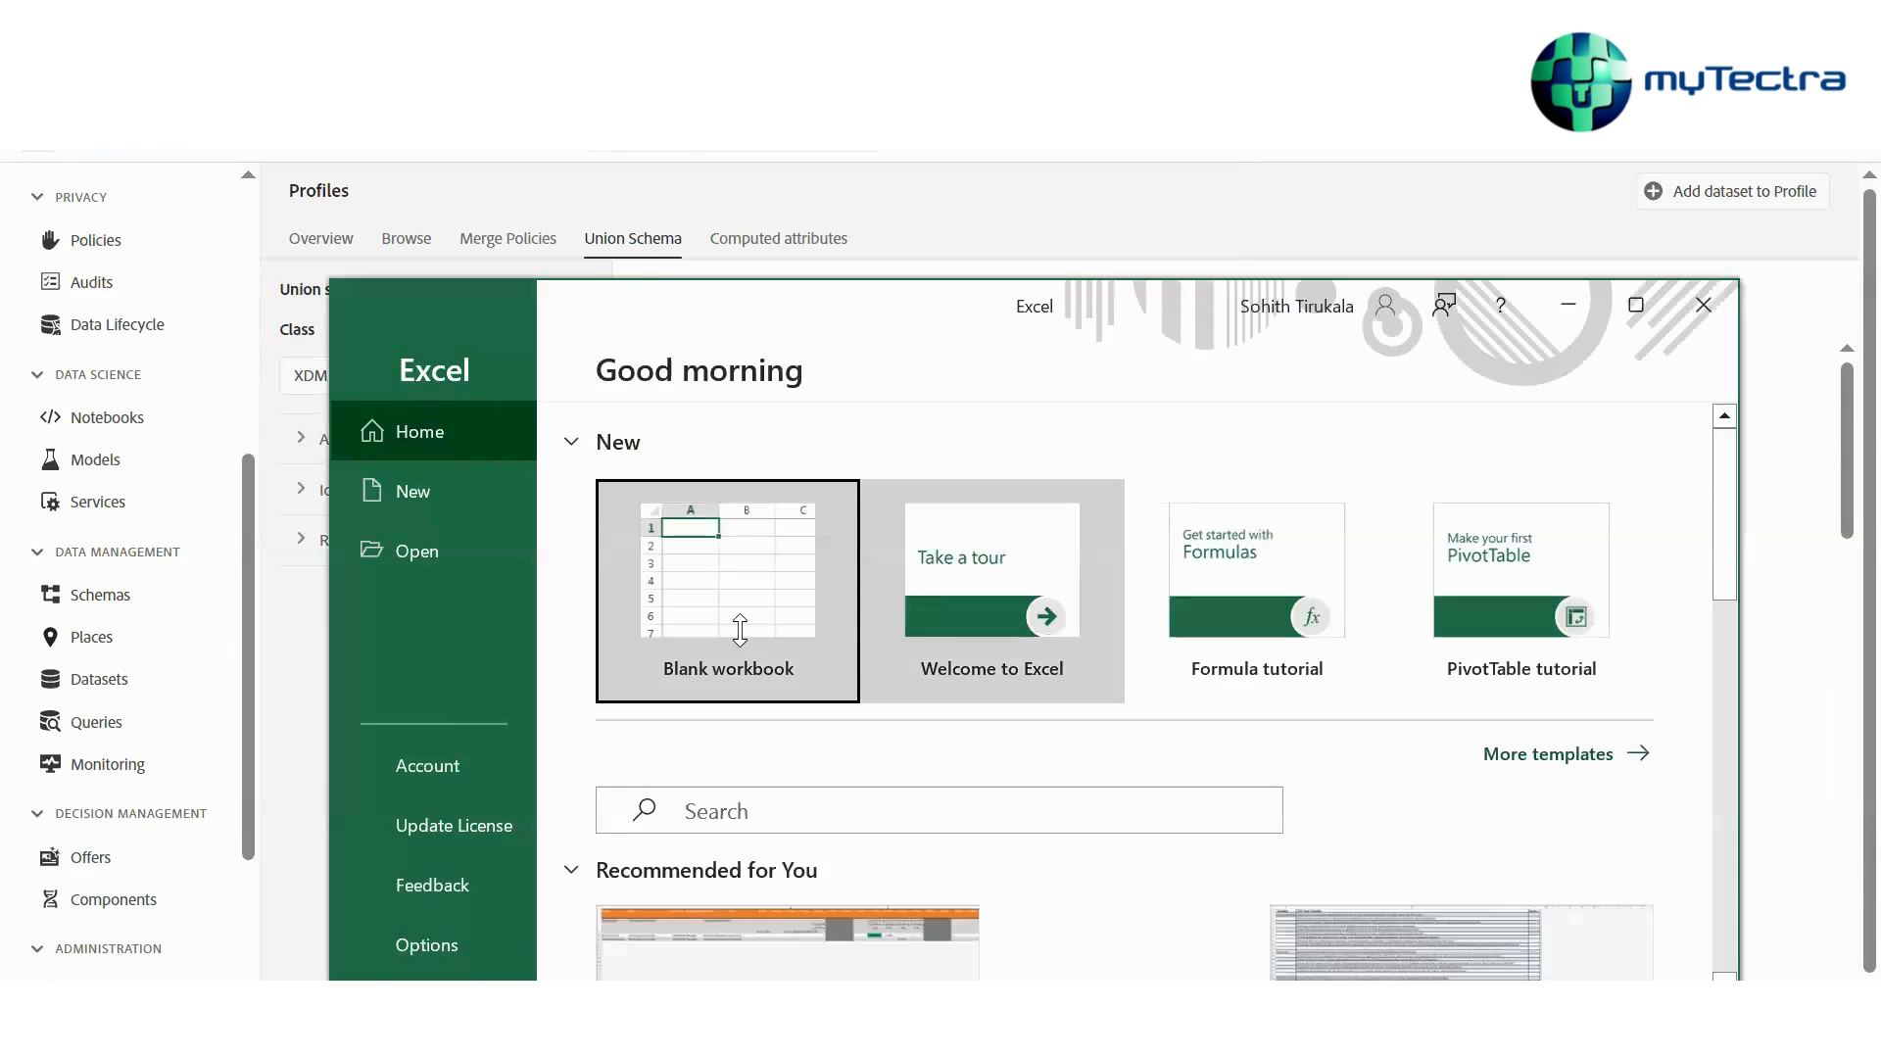
{"action": "left_click", "coordinate": [754, 634]}
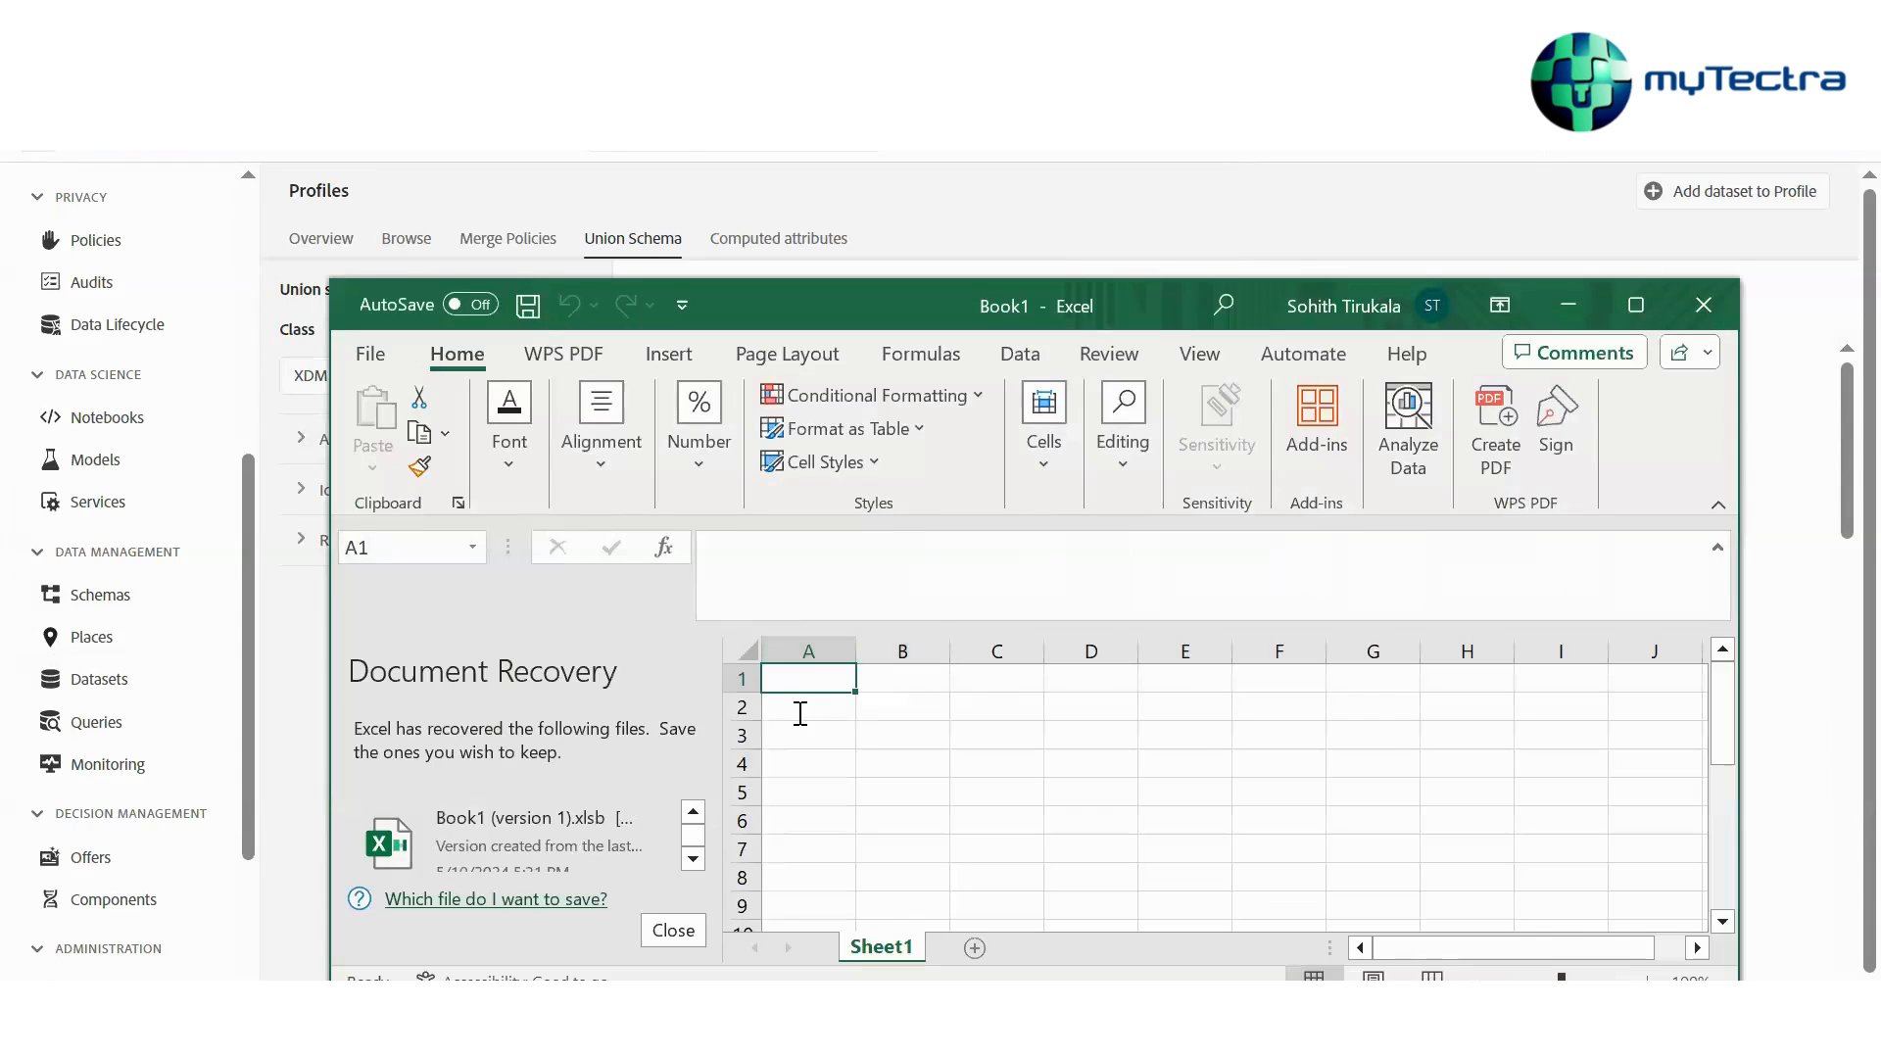
Enter Transaction in cell A2 and Product in cell C2
{"action": "double_click", "coordinate": [800, 713]}
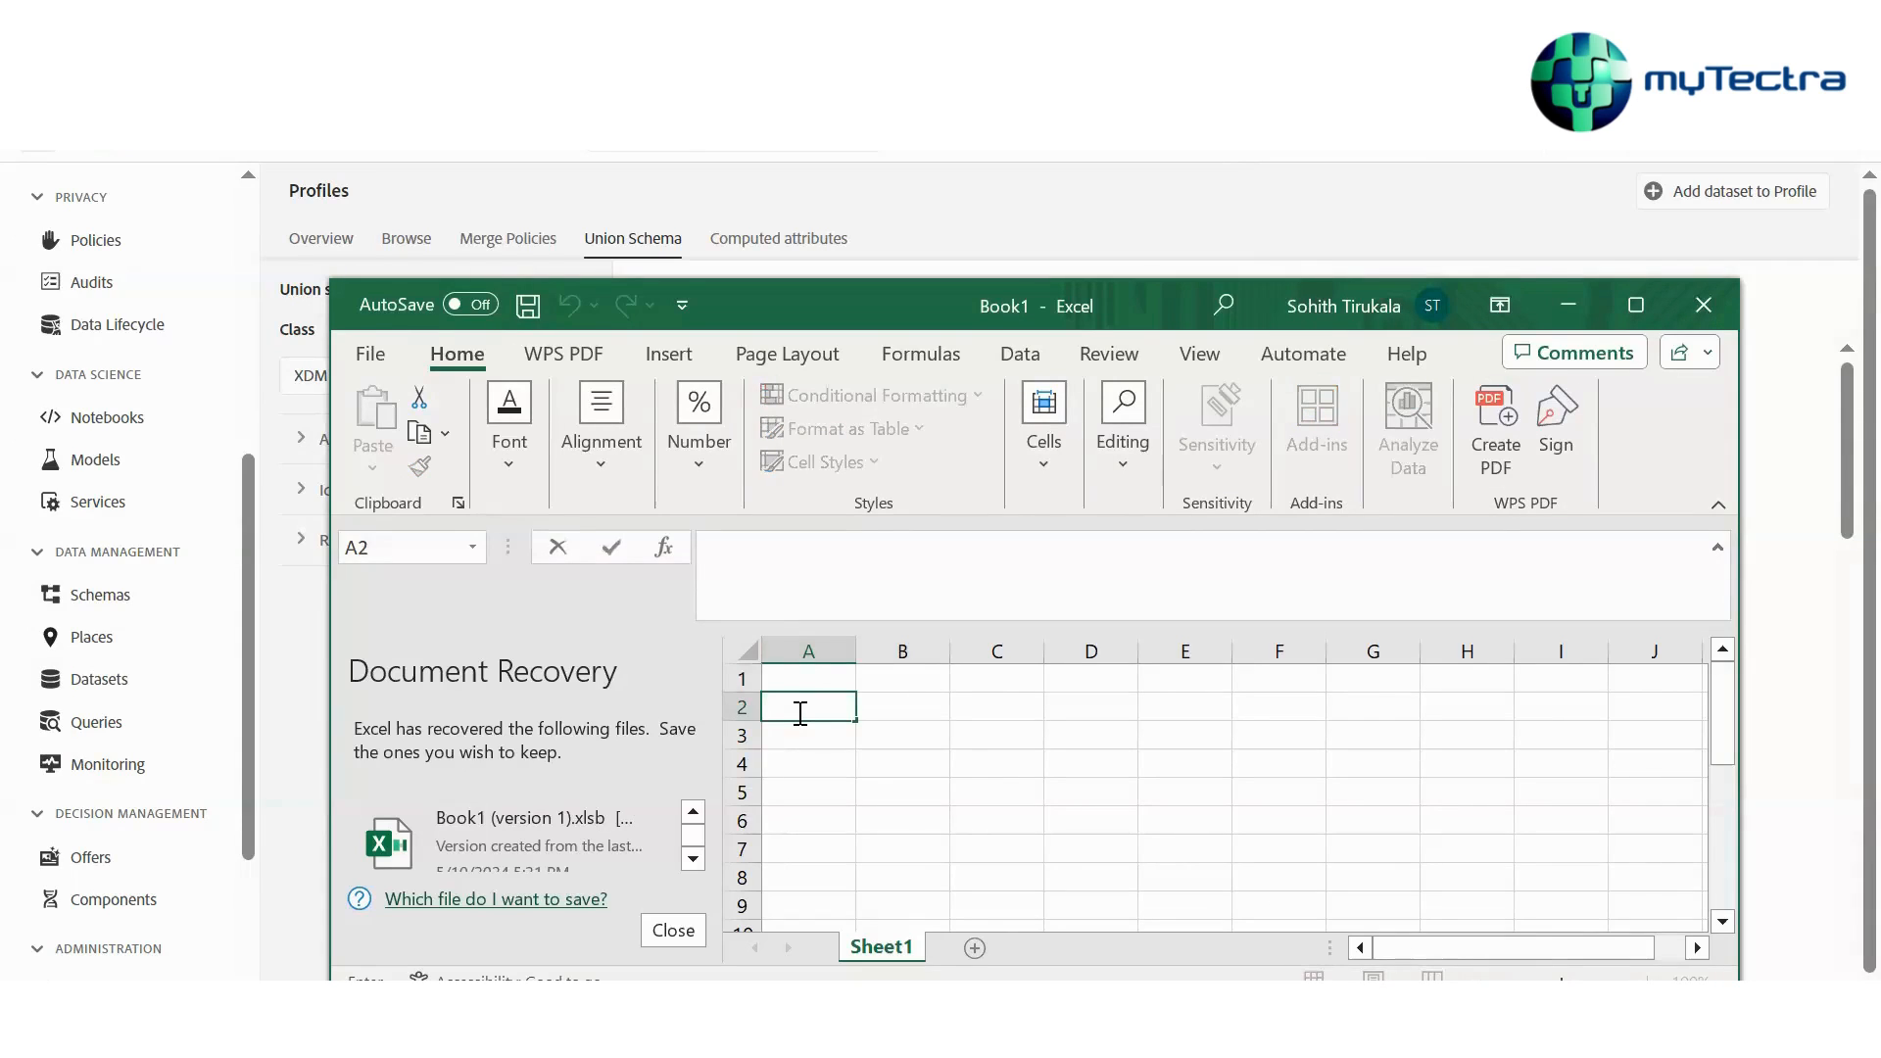
{"action": "type", "text": "Transaction"}
{"action": "left_click", "coordinate": [1015, 710]}
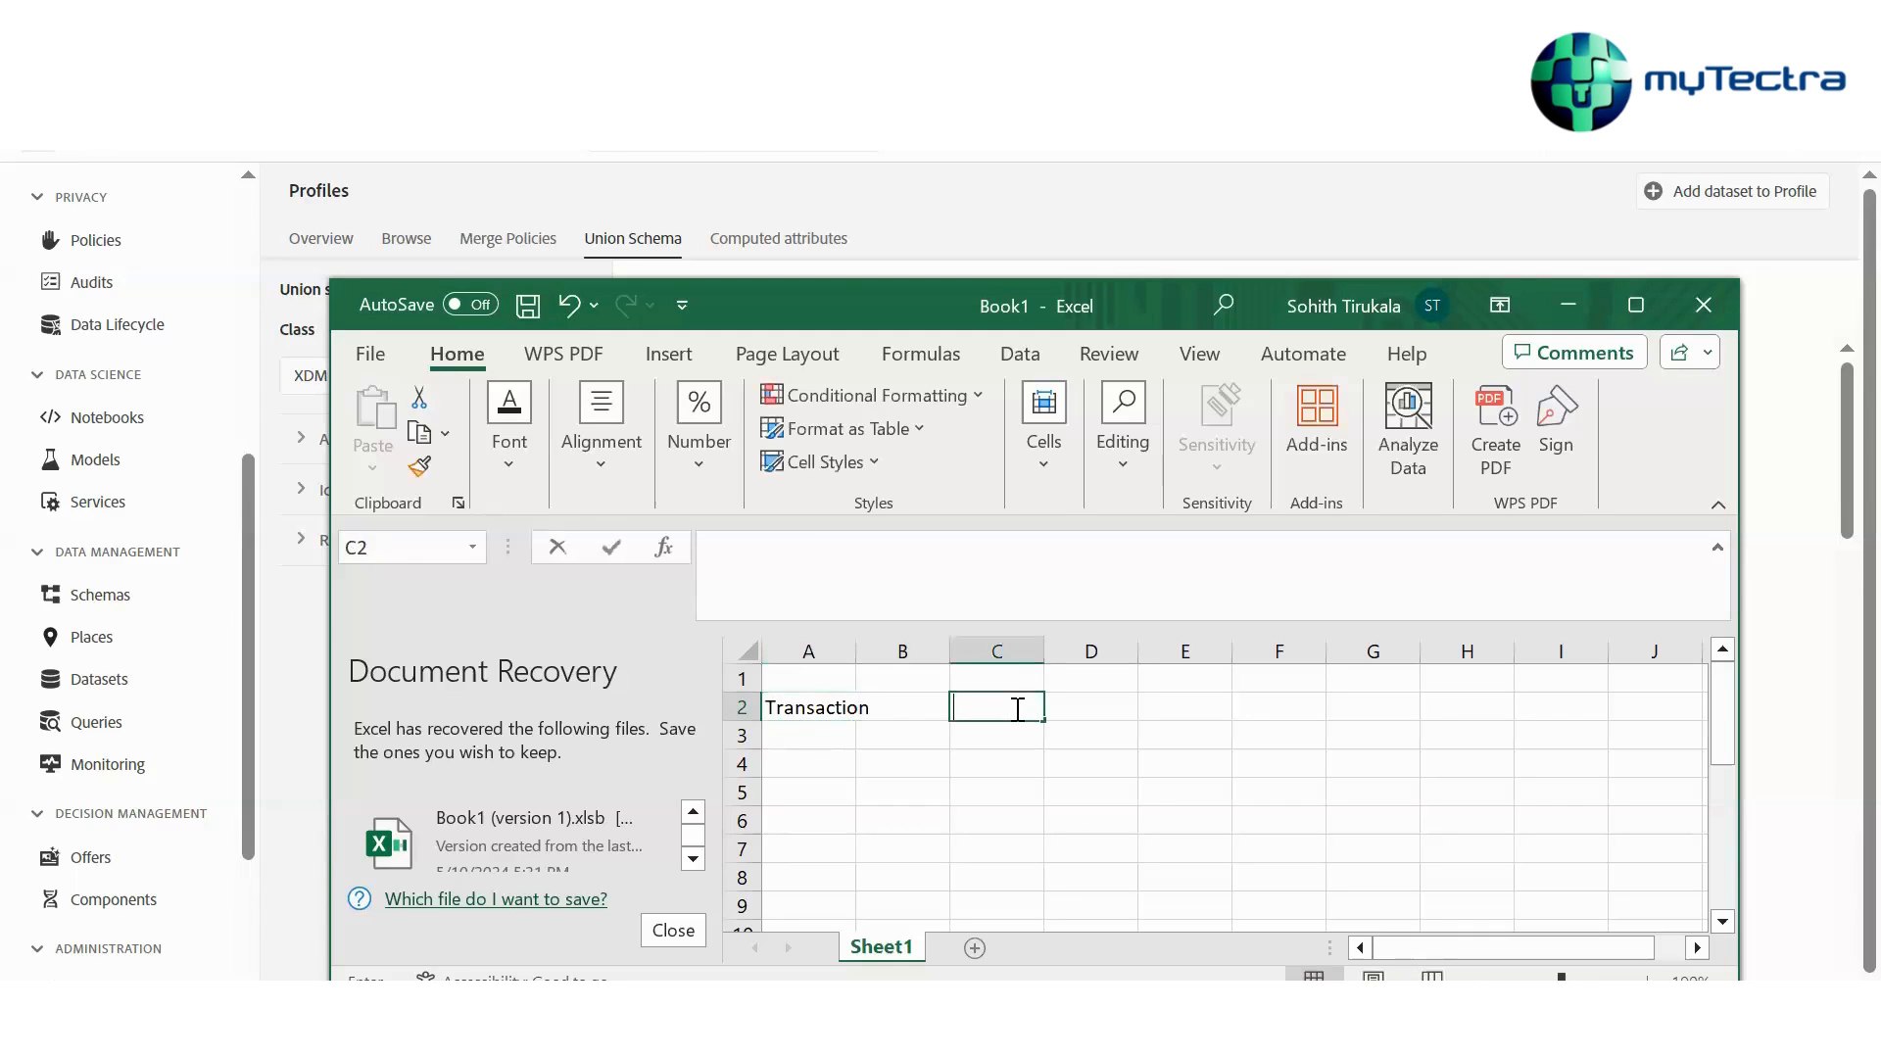
{"action": "type", "text": "Product"}
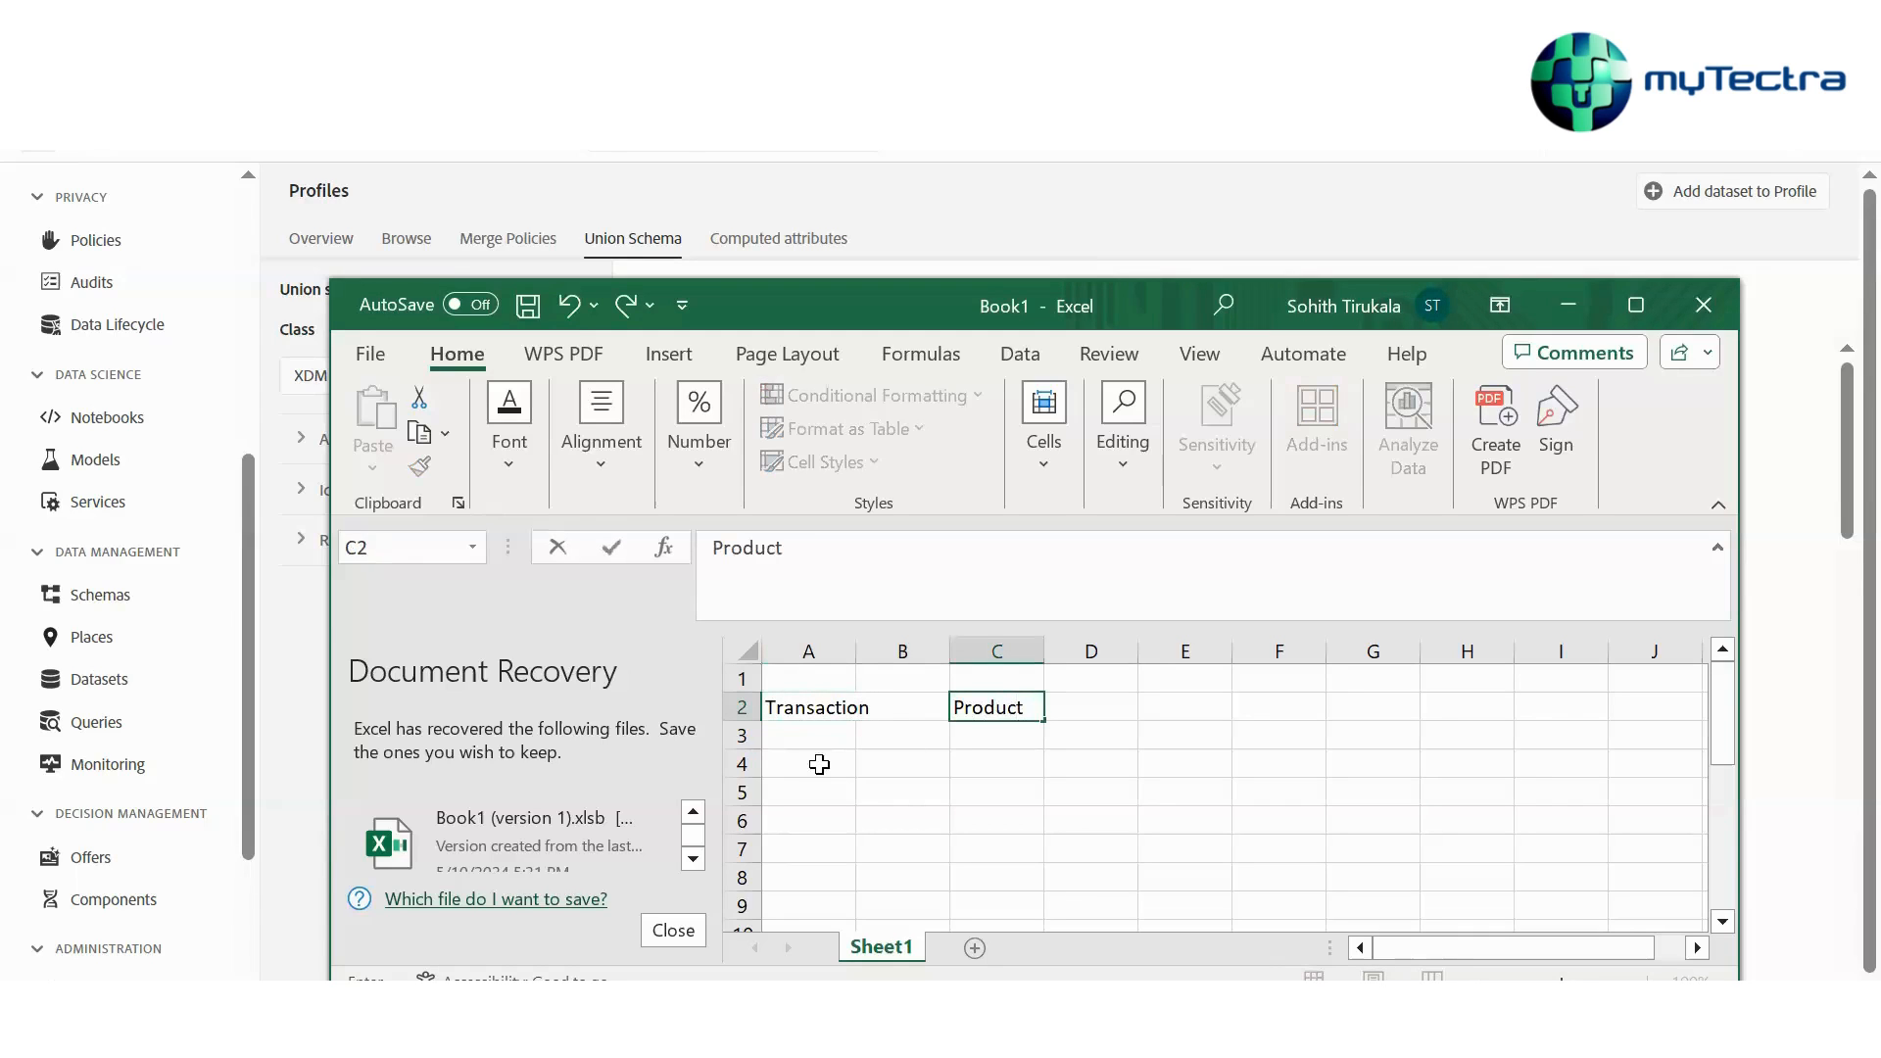
Enter Exo in cell A1 and Custom in cell C1
{"action": "left_click", "coordinate": [786, 679]}
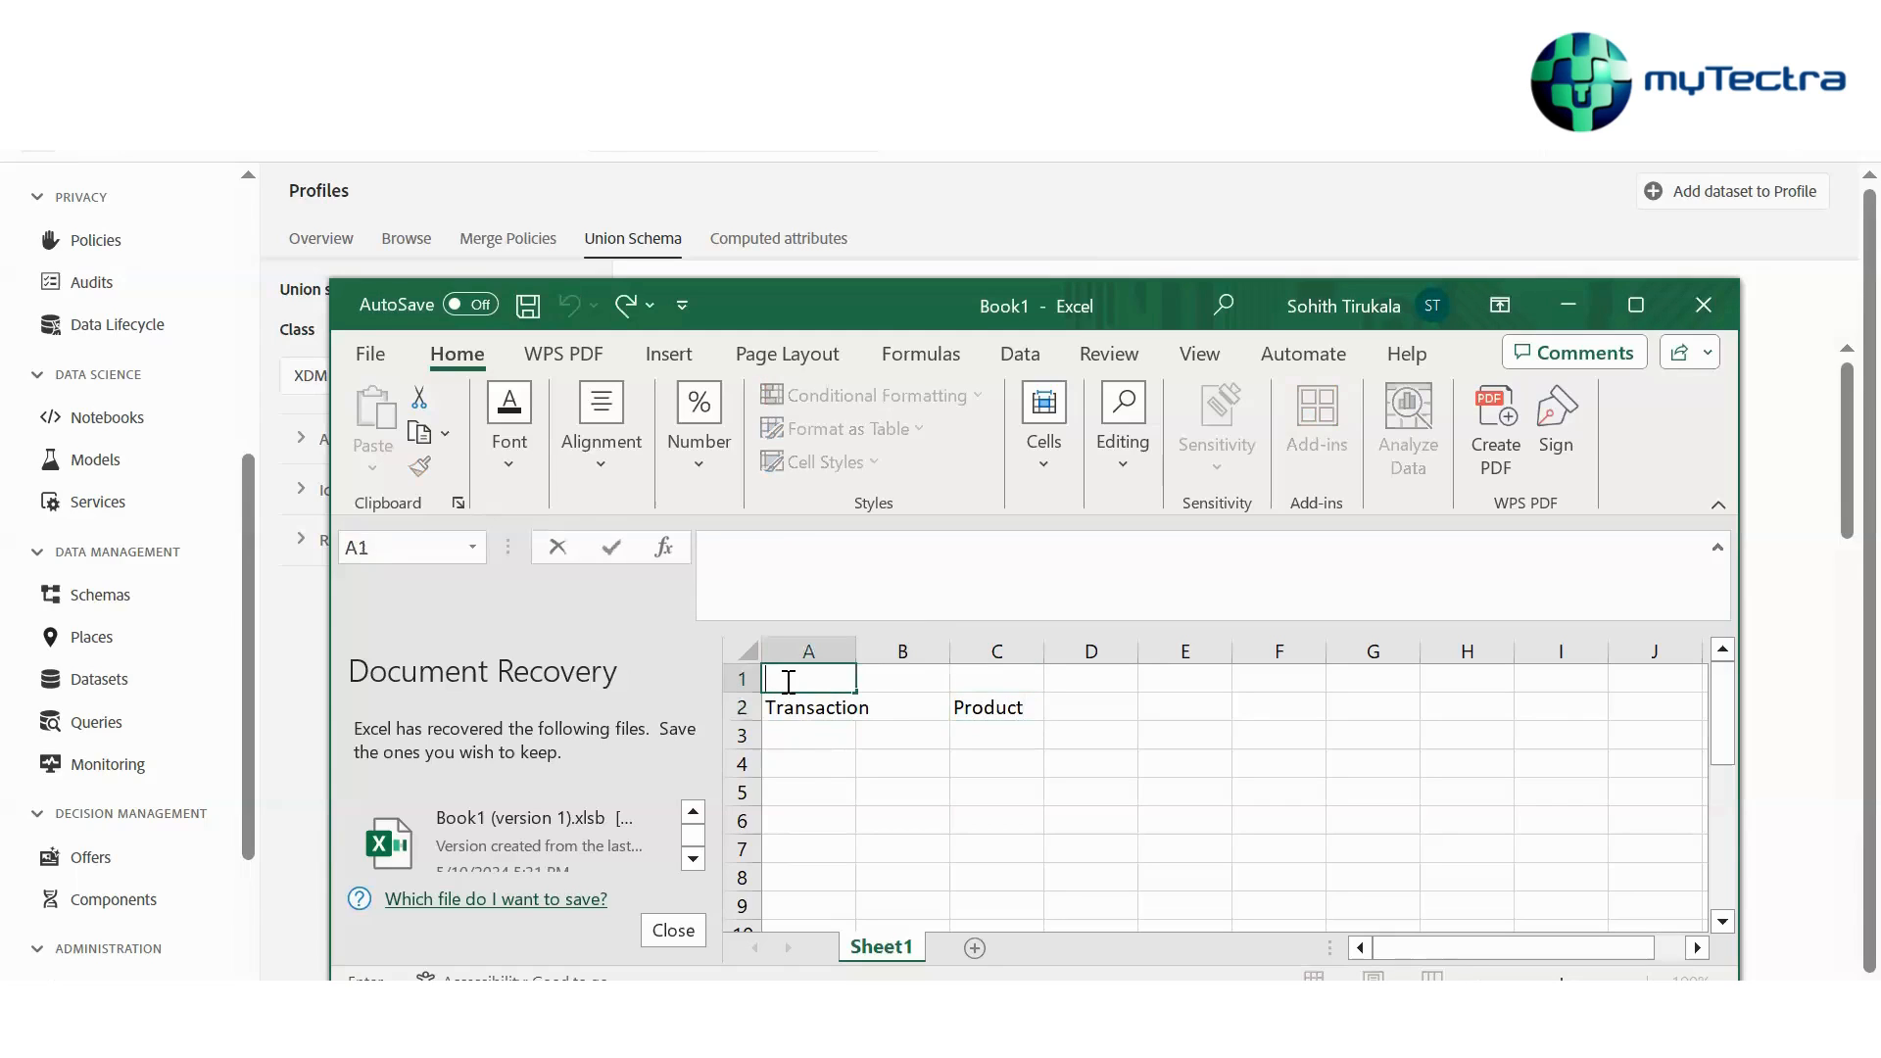
{"action": "type", "text": "Exo"}
{"action": "left_click", "coordinate": [979, 678]}
{"action": "type", "text": "Cus"}
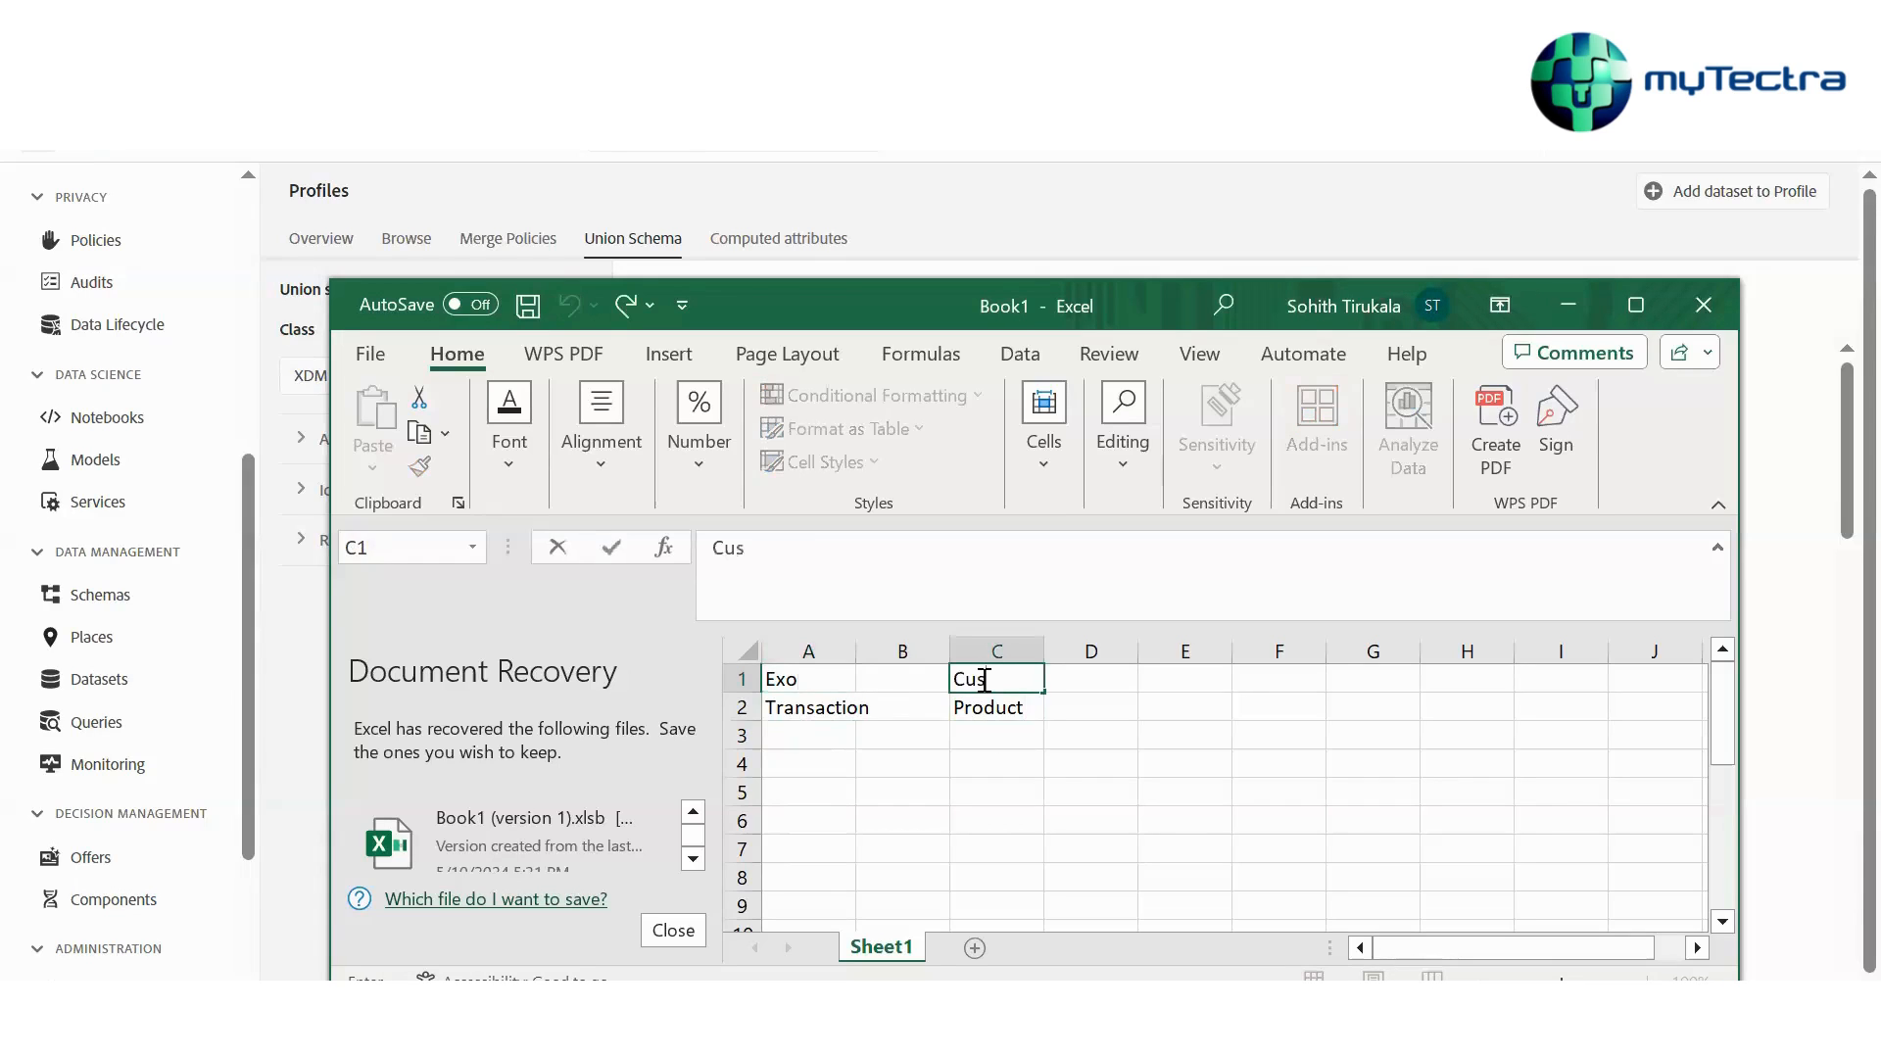
{"action": "type", "text": "tomm"}
{"action": "key", "text": "BackSpace"}
Widen column A and enter Customer ID in cell A3 and Product ID in cell C3
{"action": "left_click", "coordinate": [852, 651]}
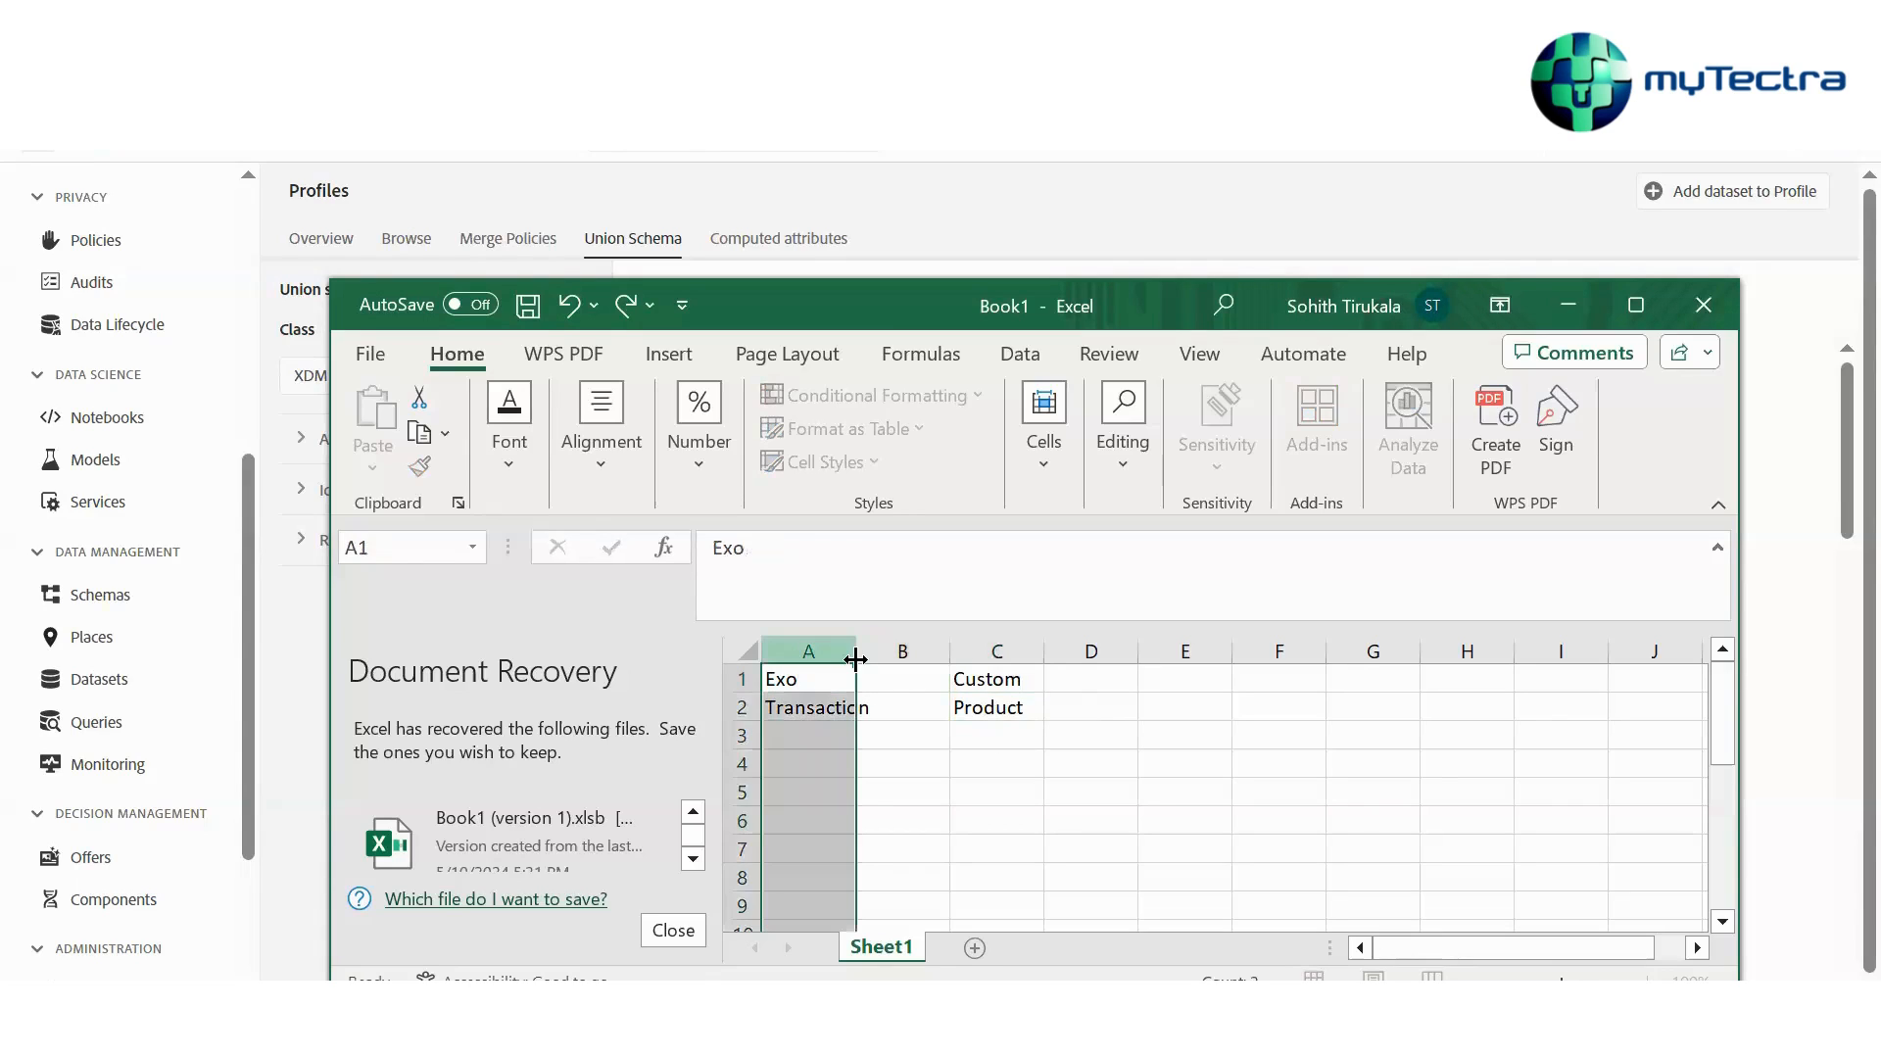
{"action": "left_click_drag", "start_coordinate": [855, 651], "coordinate": [928, 654]}
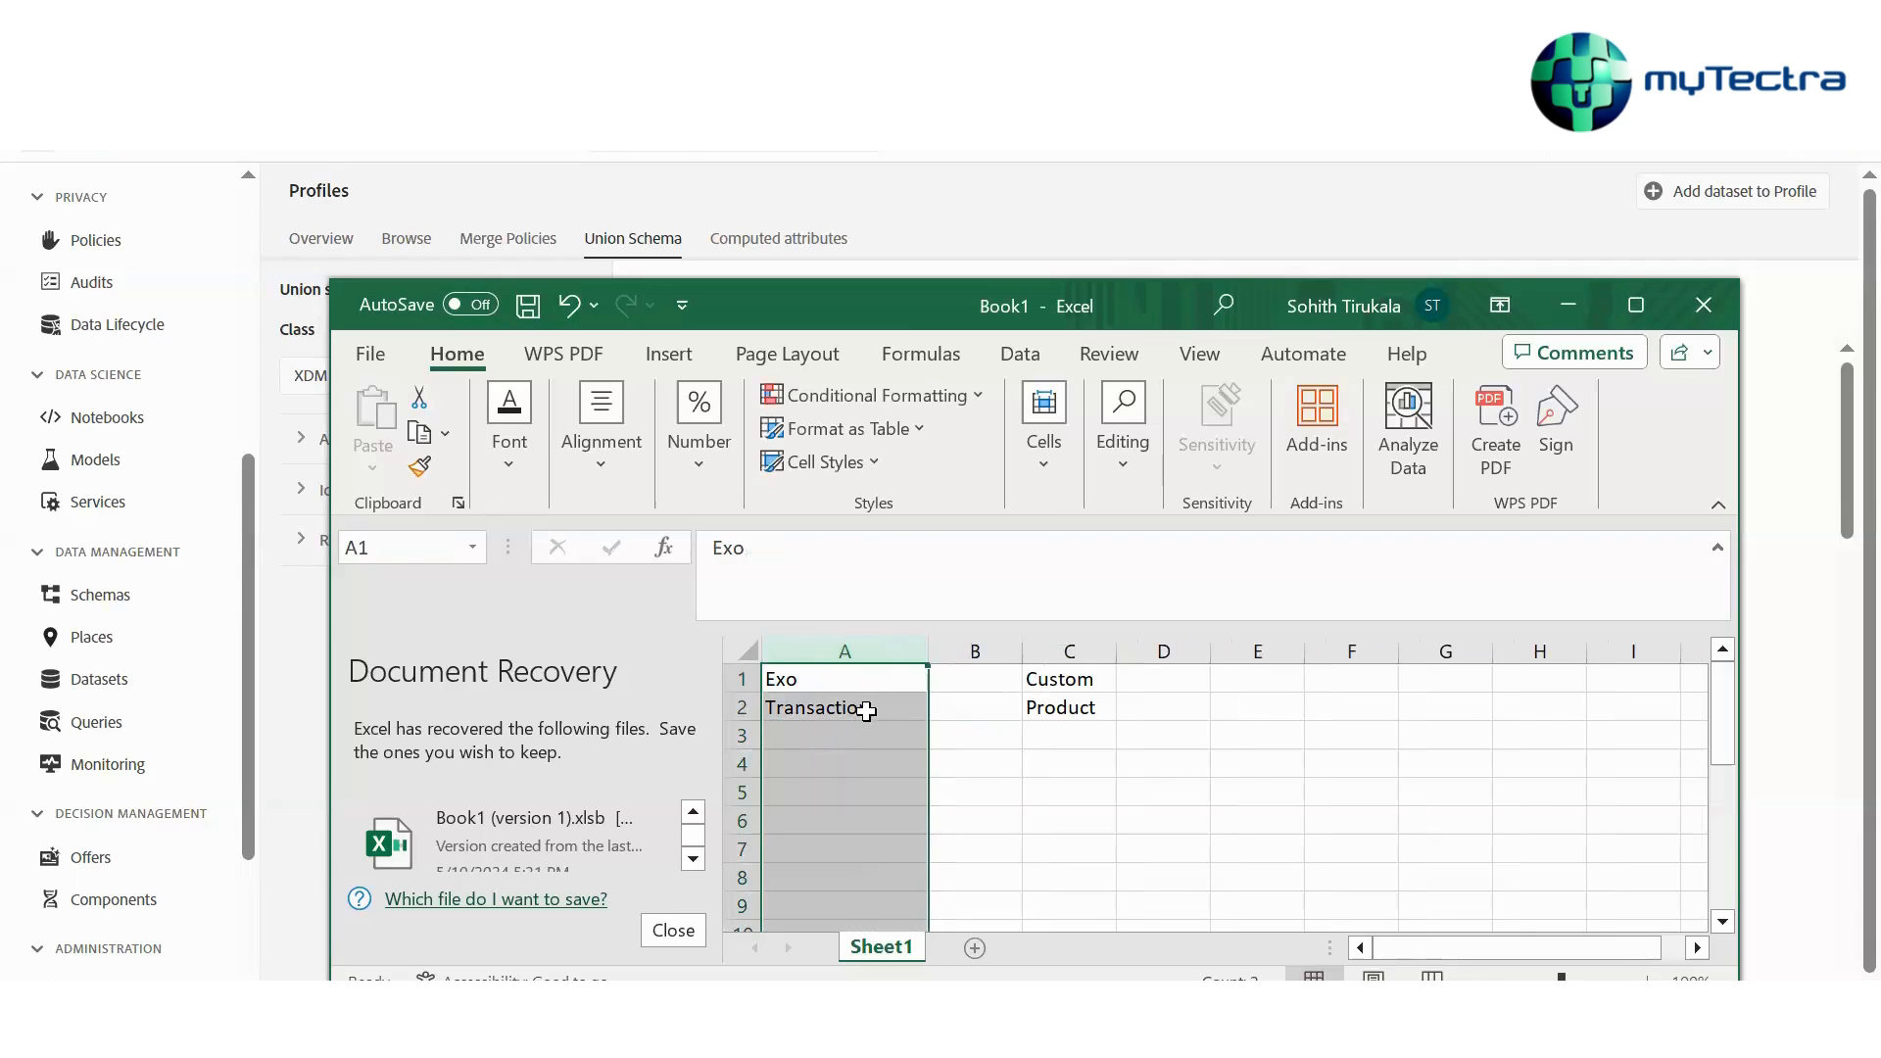
{"action": "left_click", "coordinate": [862, 736]}
{"action": "type", "text": "Cus"}
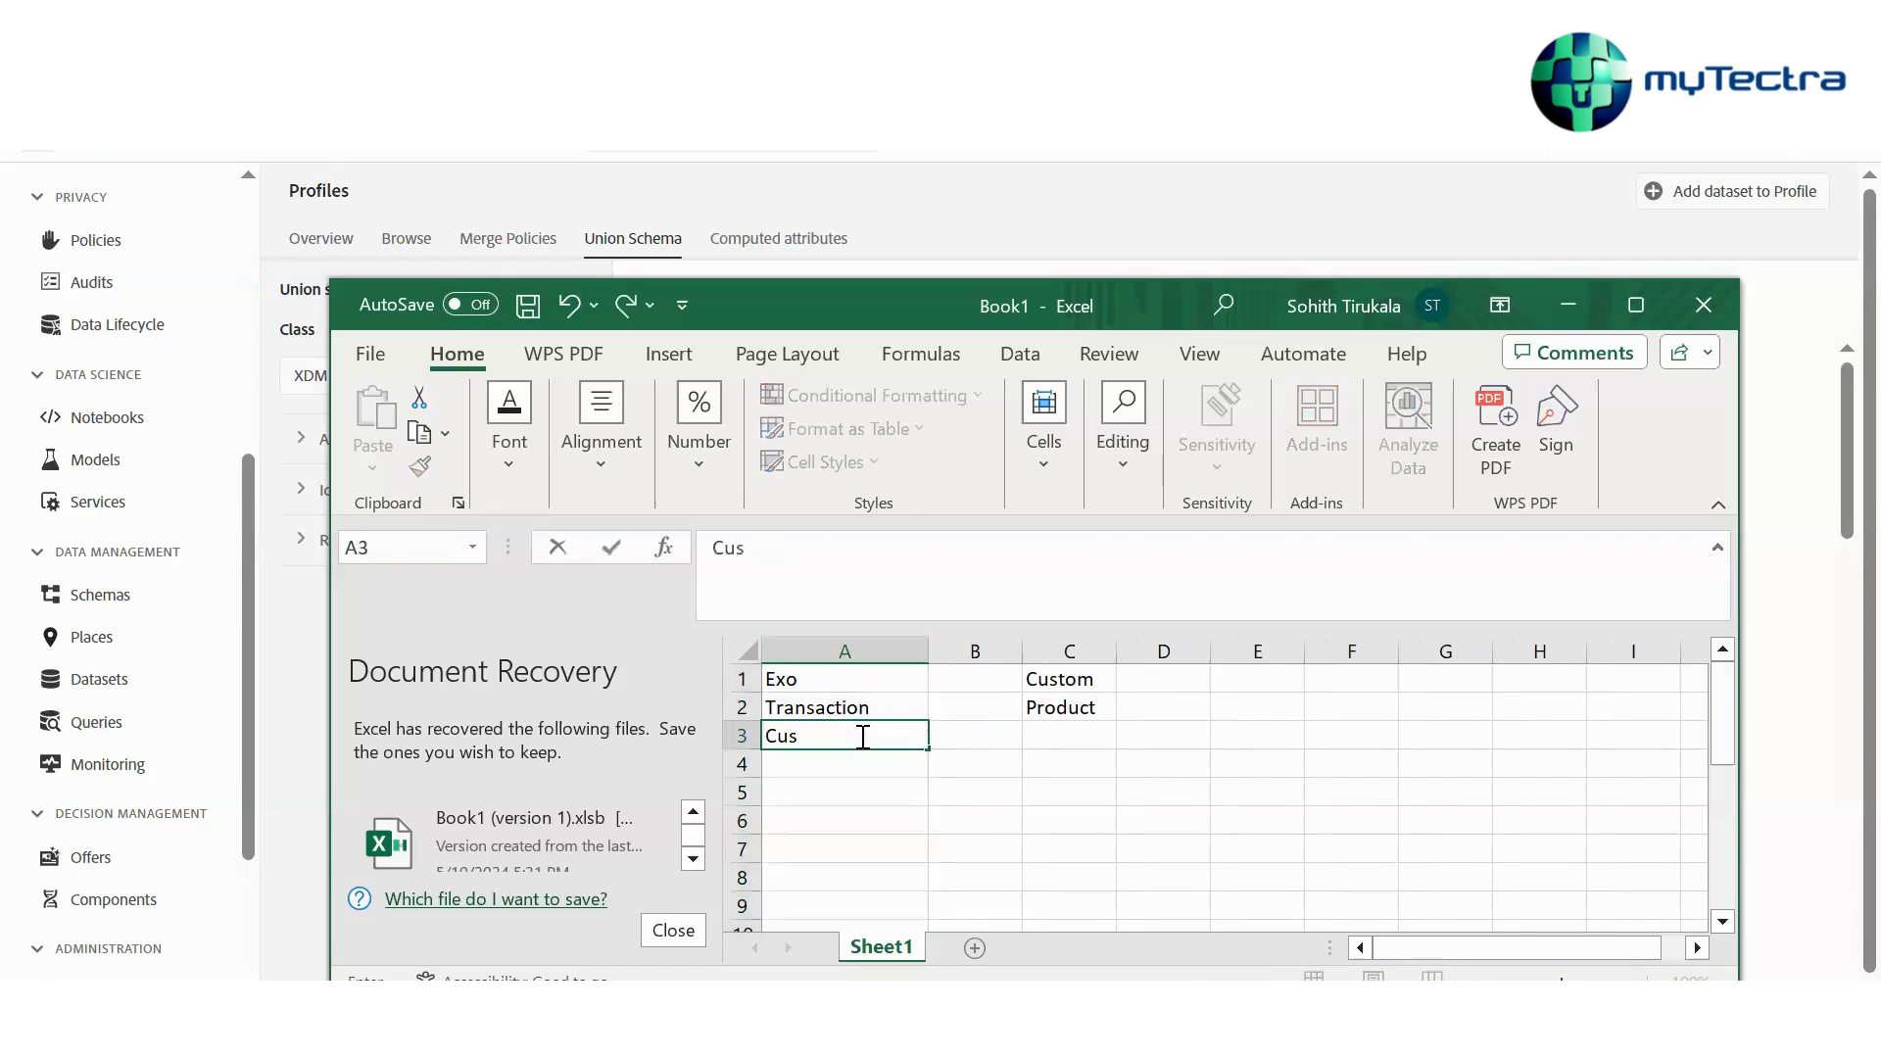
{"action": "type", "text": "tomer ID"}
{"action": "left_click", "coordinate": [1062, 735]}
{"action": "type", "text": "Product"}
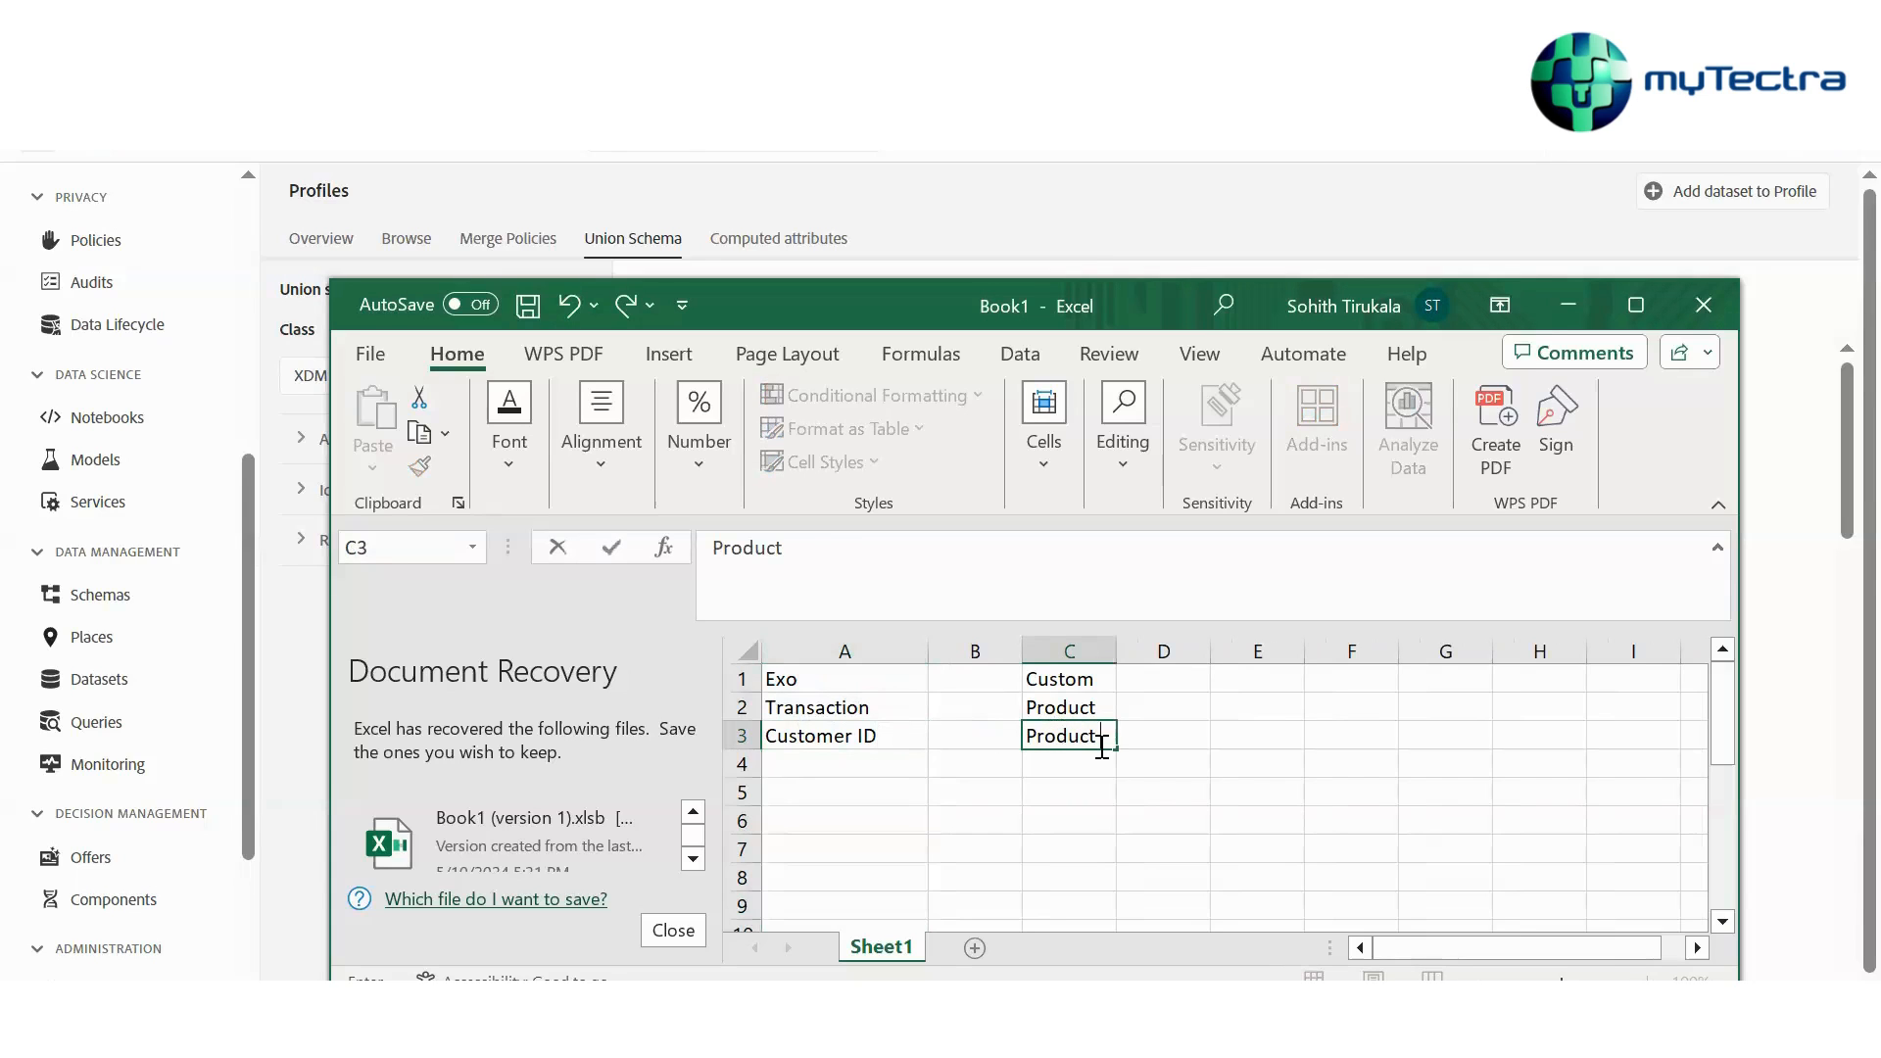
{"action": "type", "text": " ID"}
Enter Producid in cell A4
{"action": "left_click", "coordinate": [828, 767]}
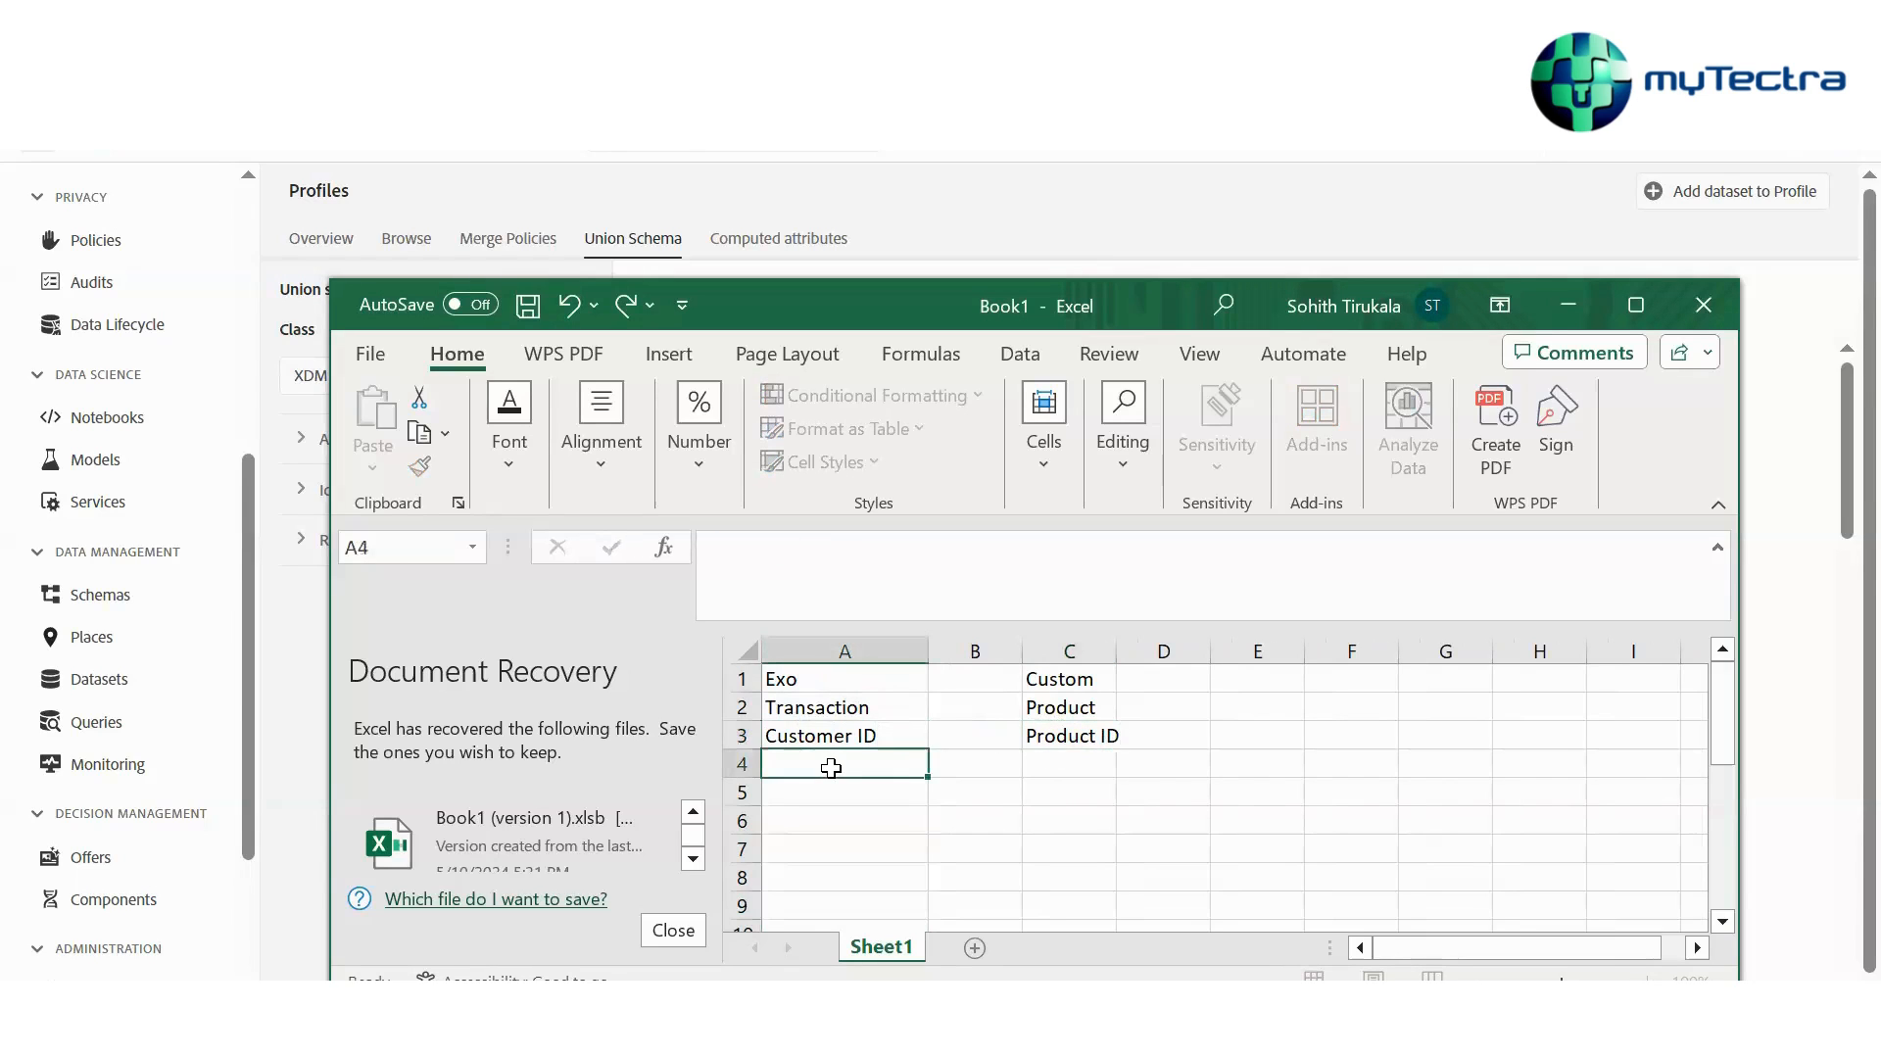
{"action": "type", "text": "Product"}
{"action": "key", "text": "BackSpace"}
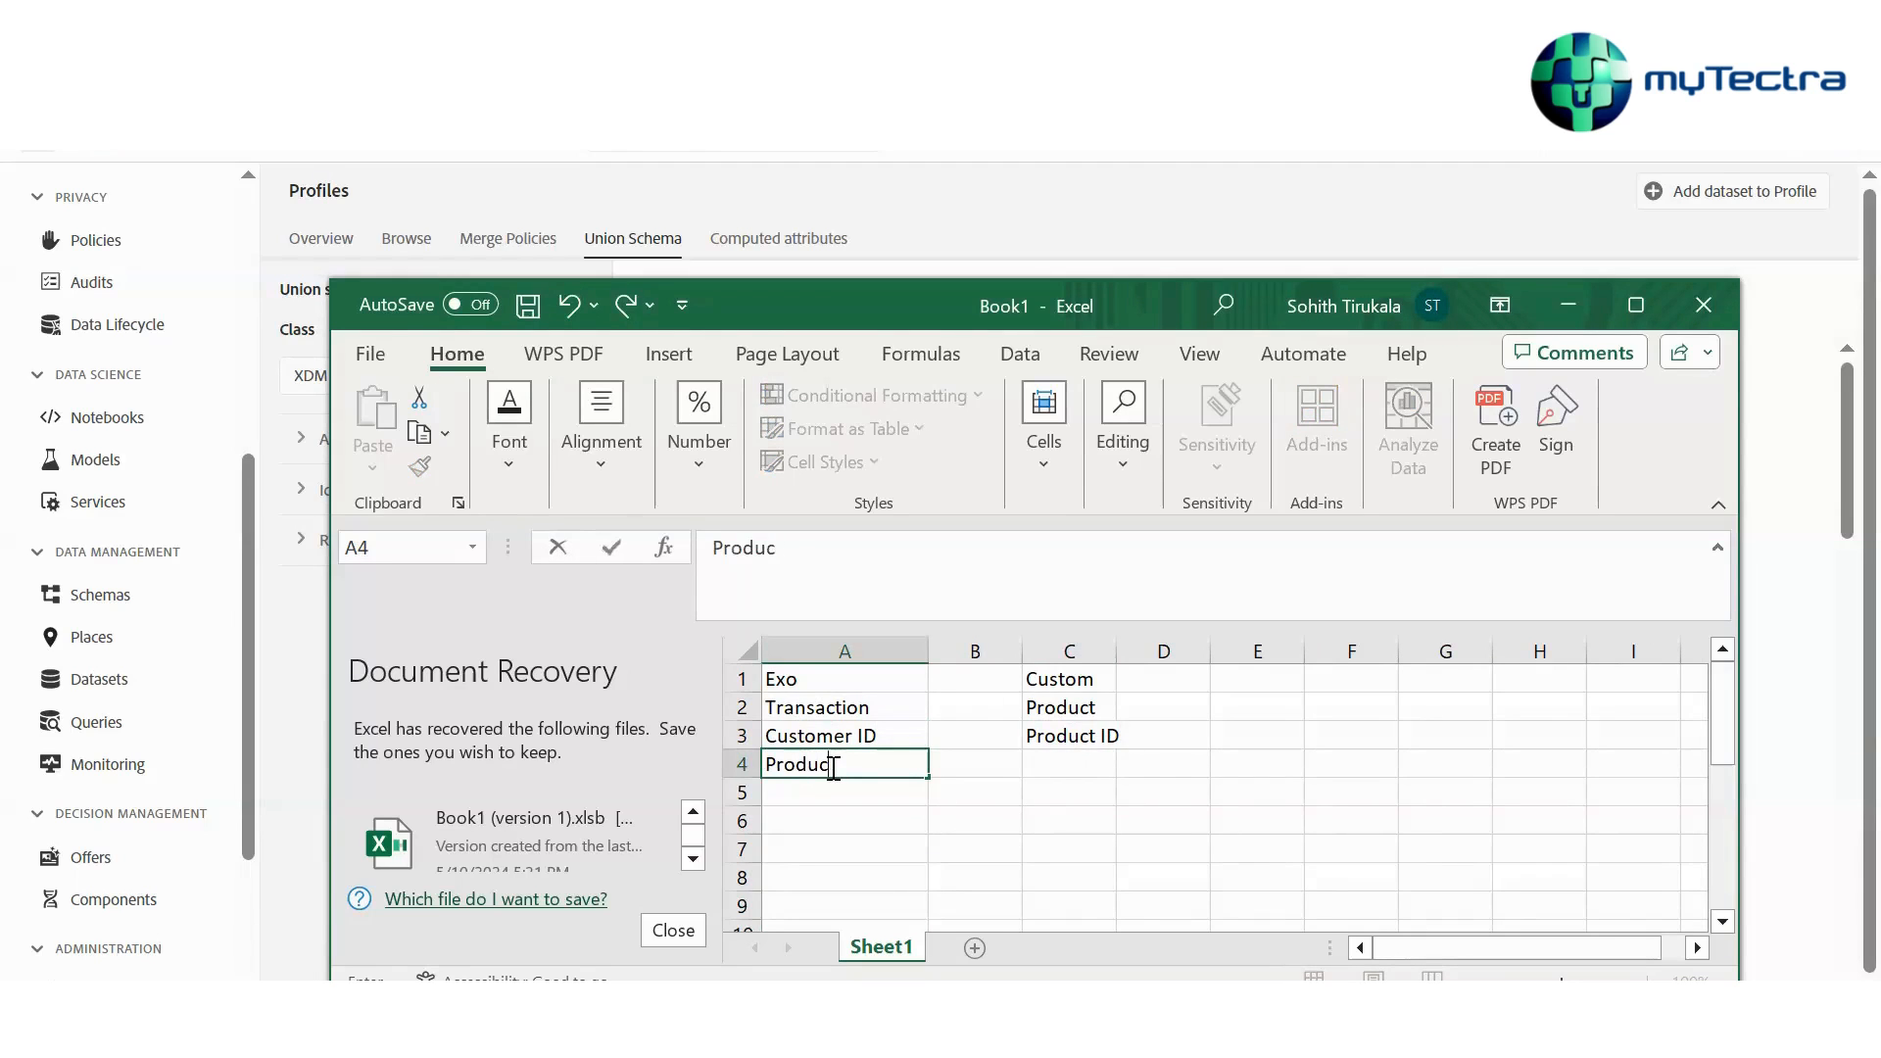
{"action": "type", "text": "id"}
{"action": "left_click_drag", "start_coordinate": [1075, 764], "coordinate": [1068, 903]}
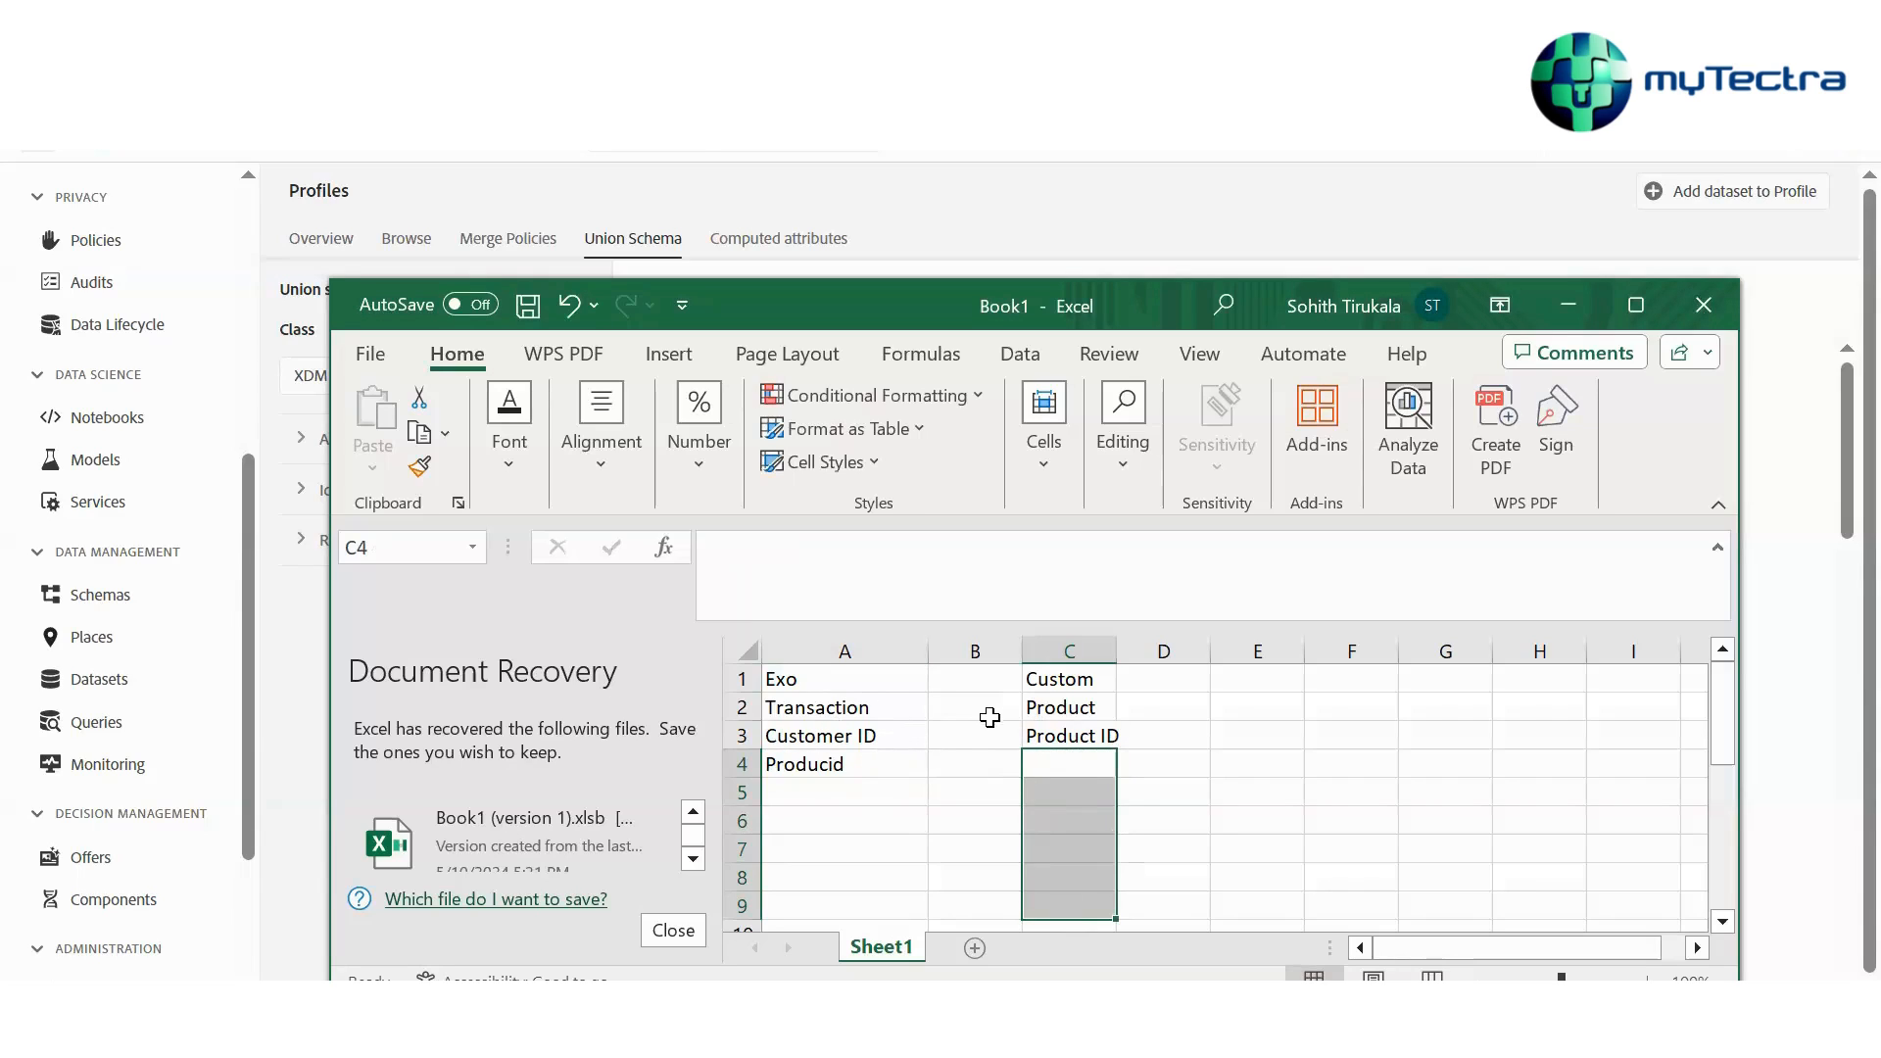
{"action": "left_click", "coordinate": [1099, 741]}
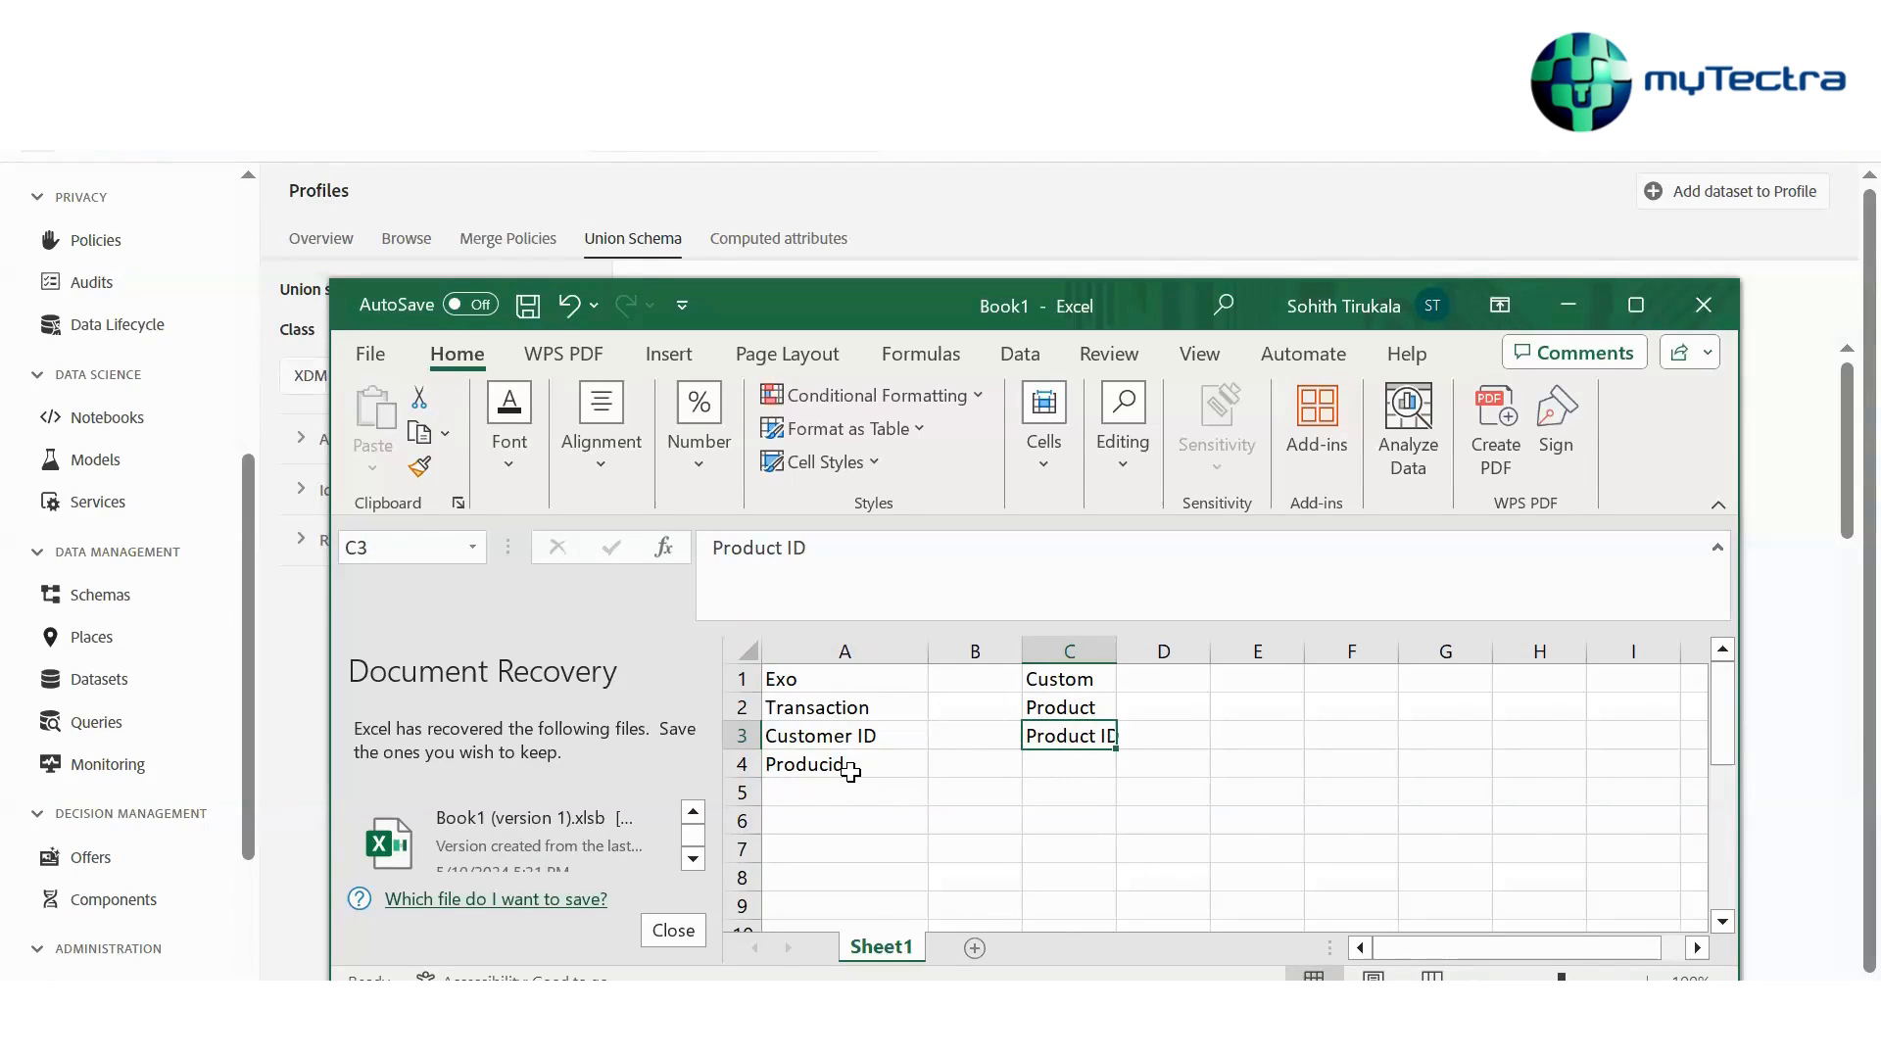
Enter Xzy1 in cell A5 and XZy1 in cell C4
{"action": "left_click_drag", "start_coordinate": [850, 771], "coordinate": [1068, 737]}
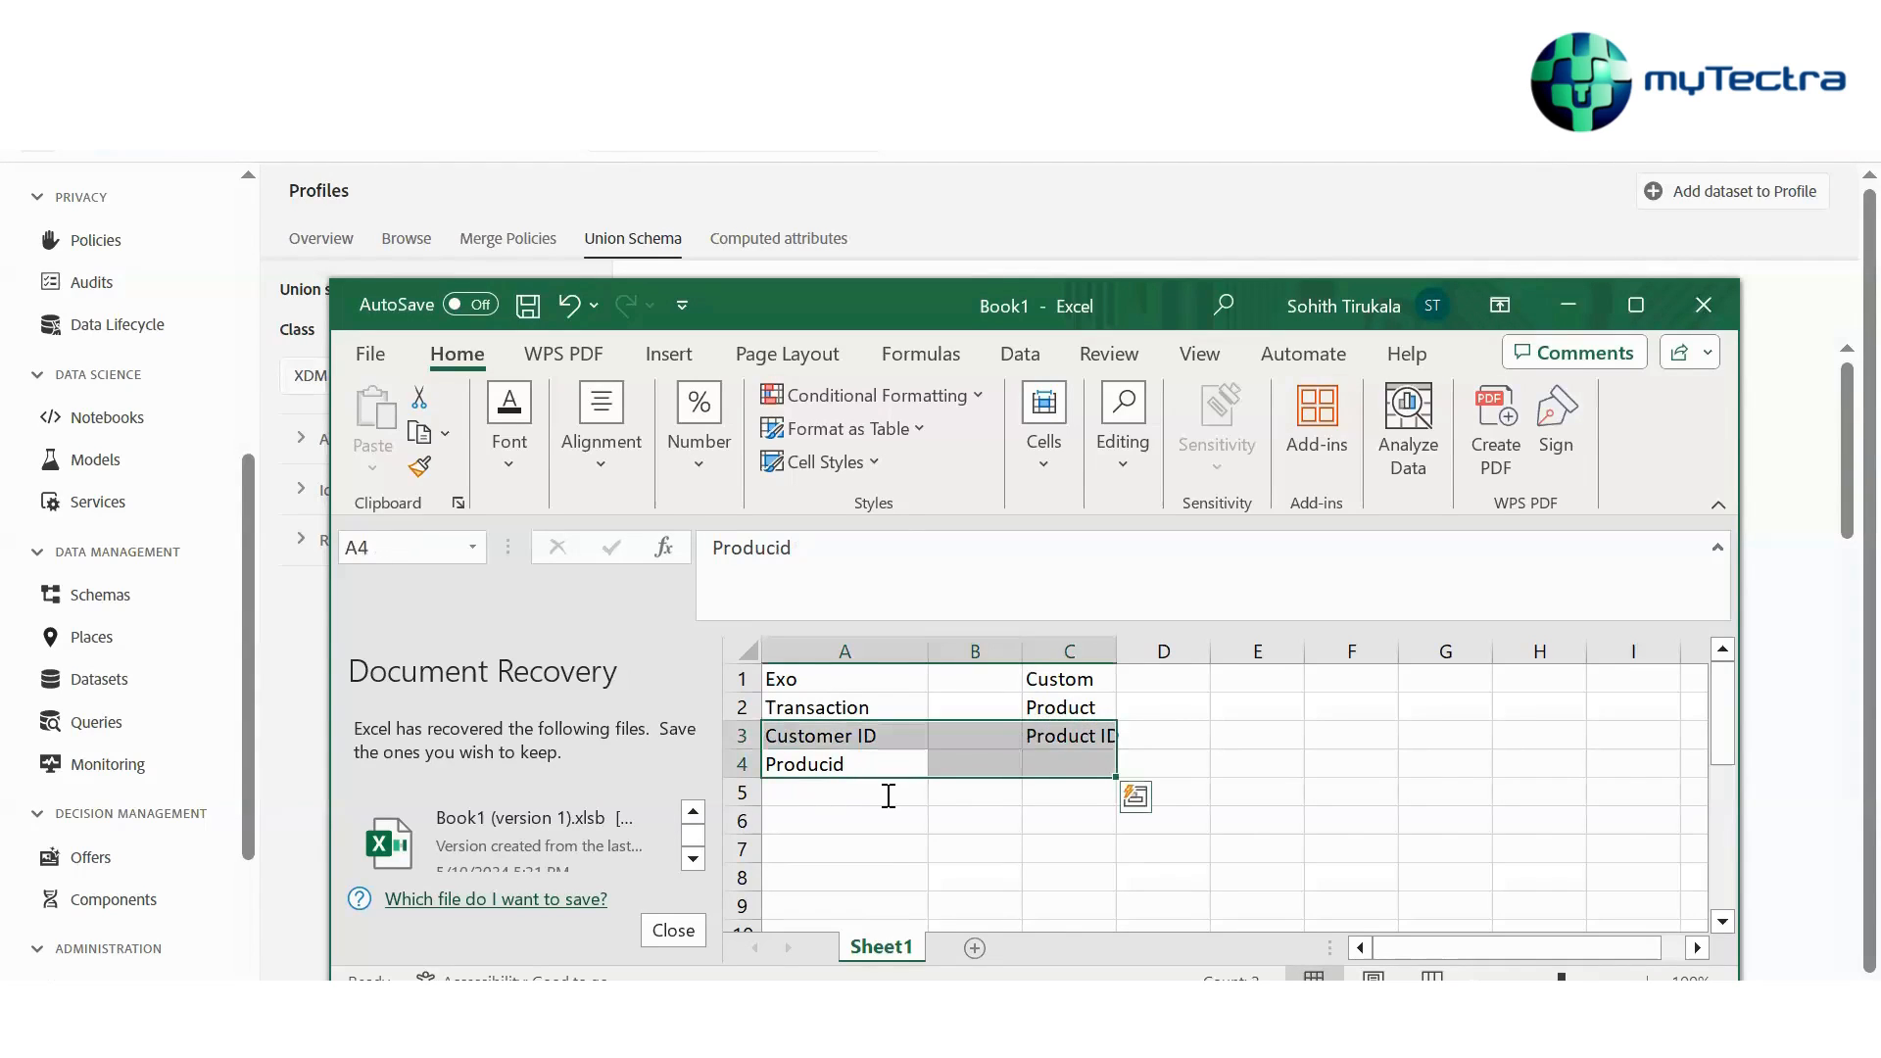
{"action": "left_click", "coordinate": [888, 795]}
{"action": "type", "text": "Xzy"}
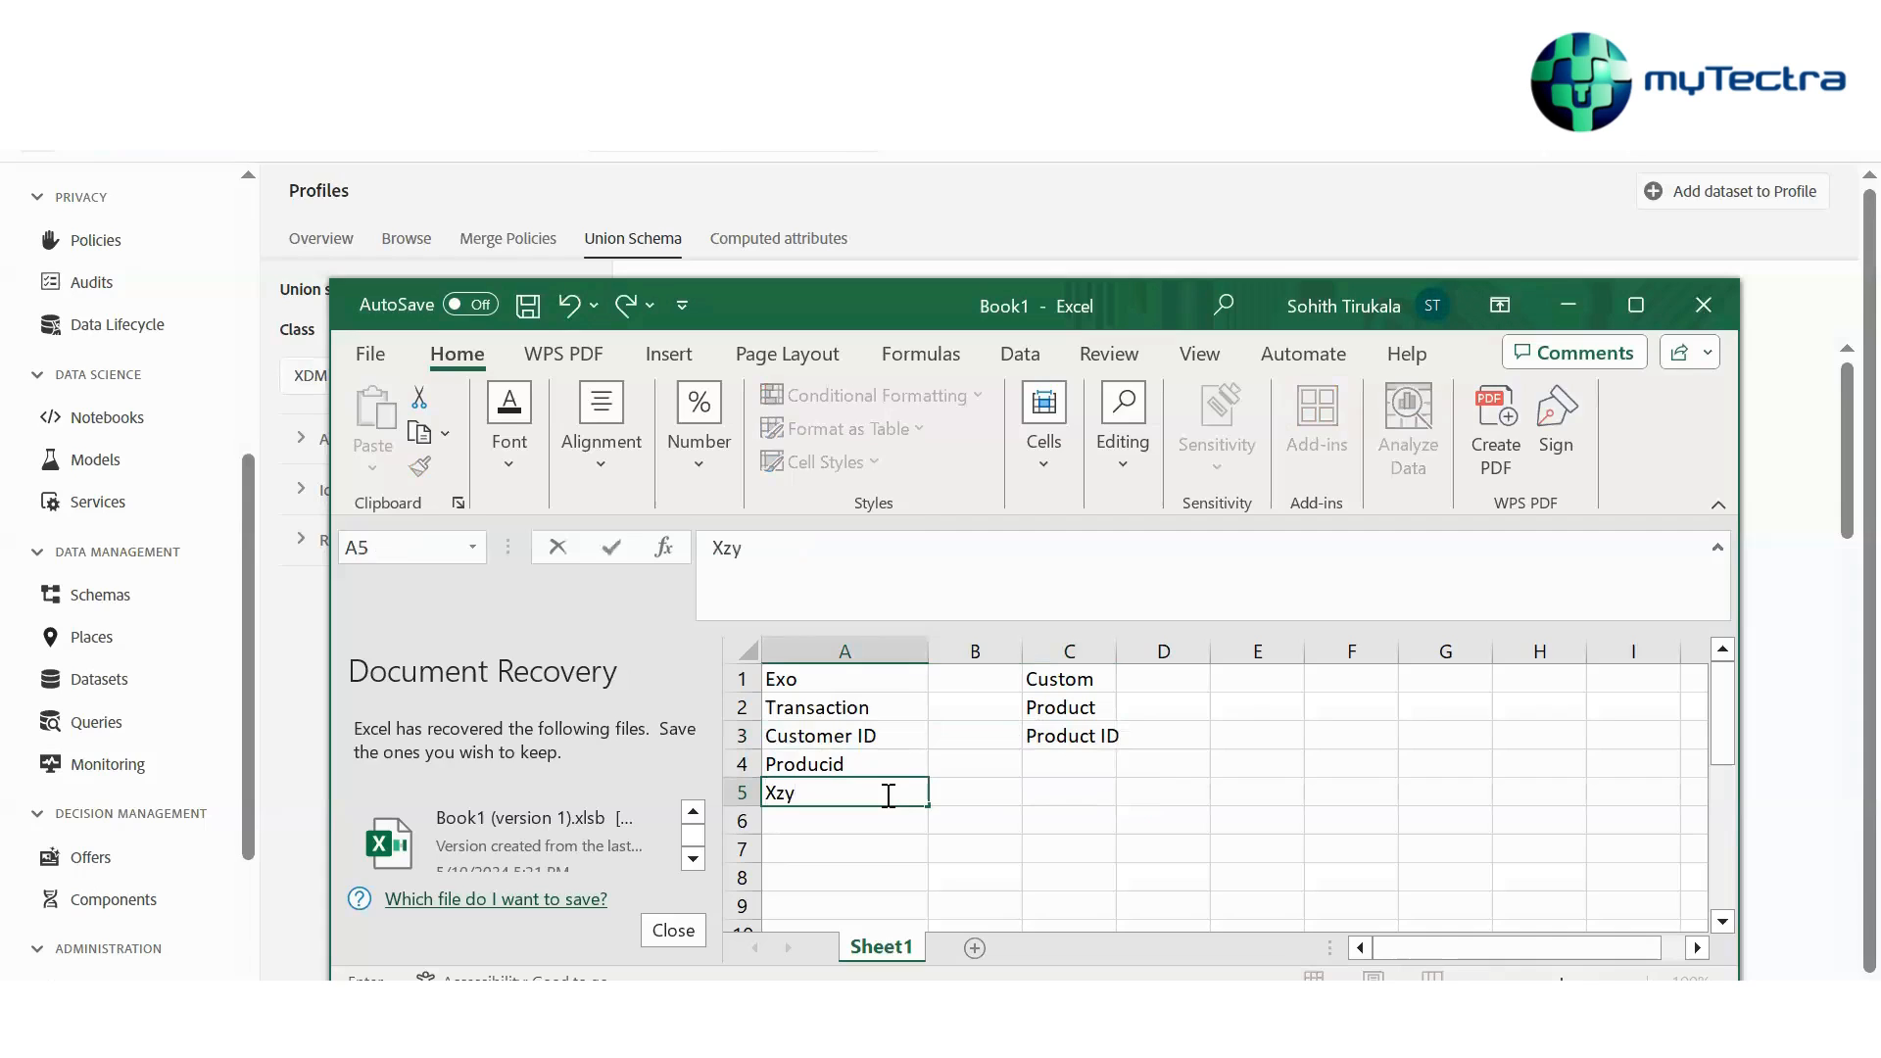
{"action": "type", "text": "1"}
{"action": "left_click", "coordinate": [1057, 764]}
{"action": "type", "text": "XZ"}
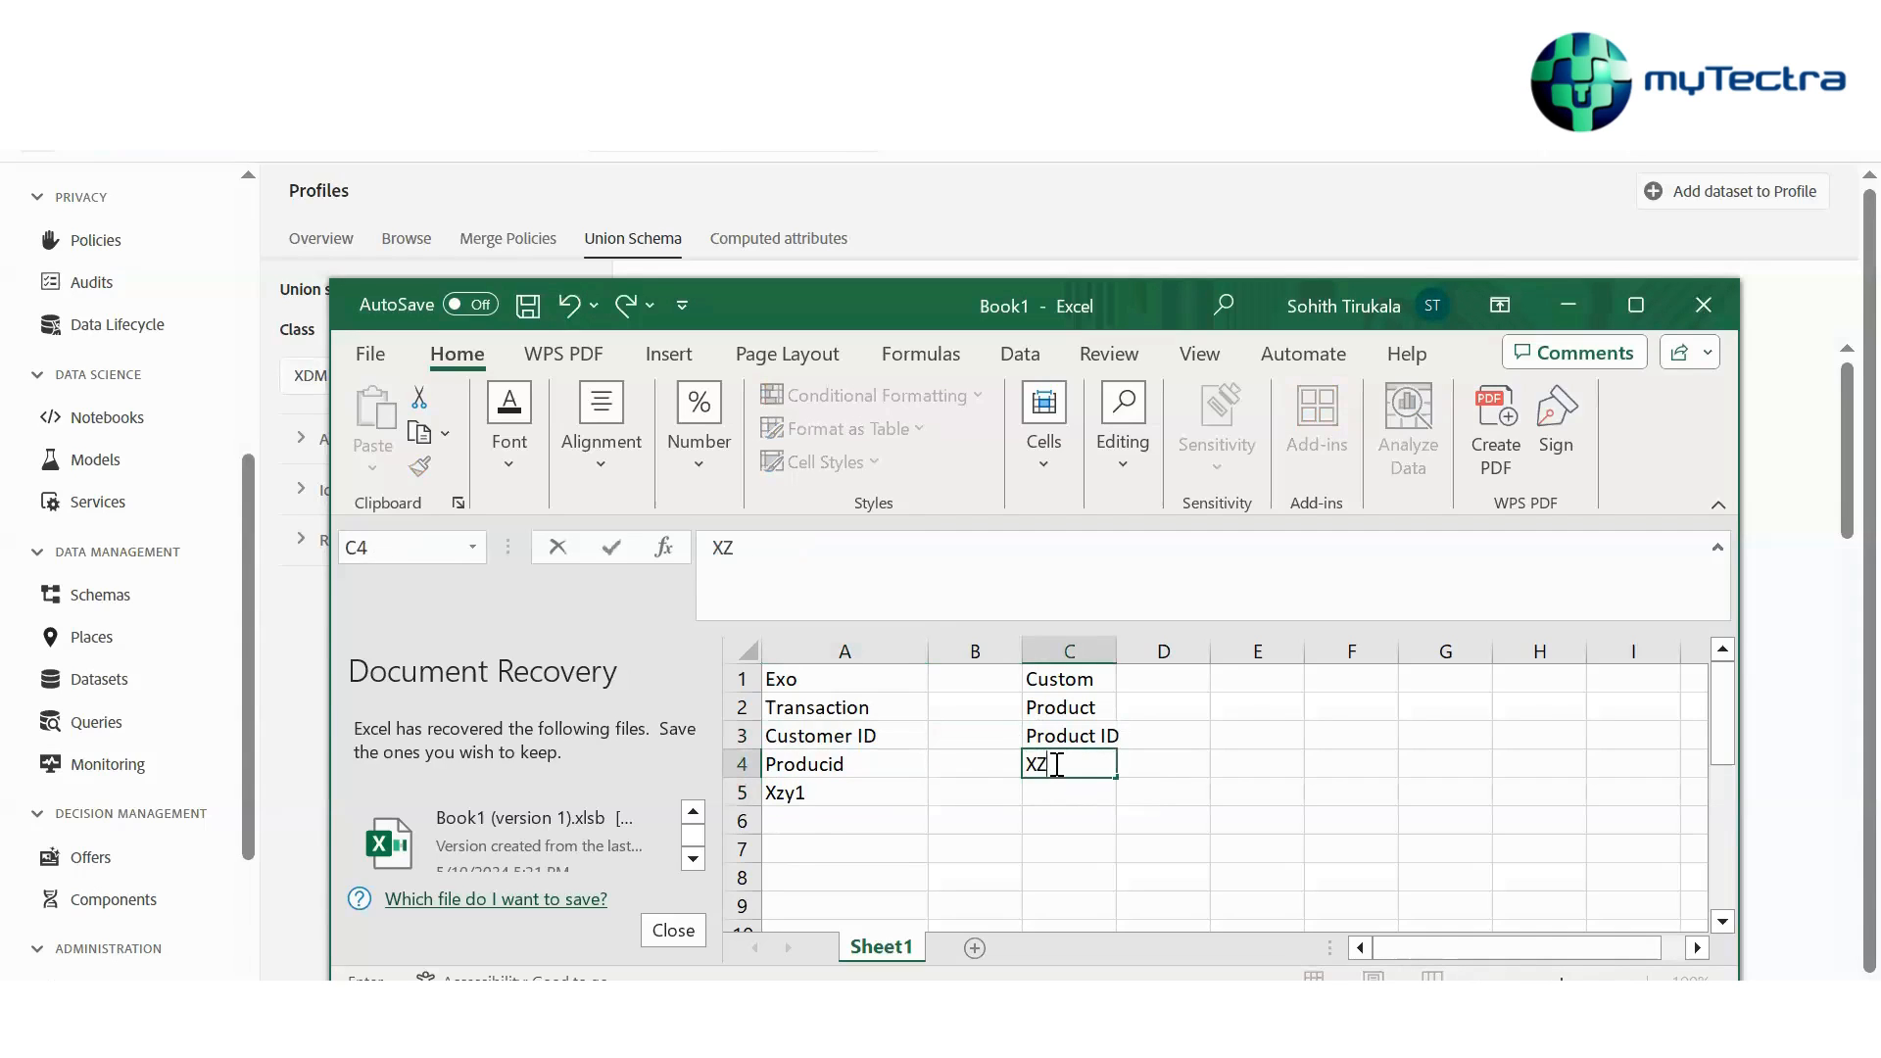
{"action": "type", "text": "y1"}
{"action": "left_click_drag", "start_coordinate": [857, 764], "coordinate": [1082, 740]}
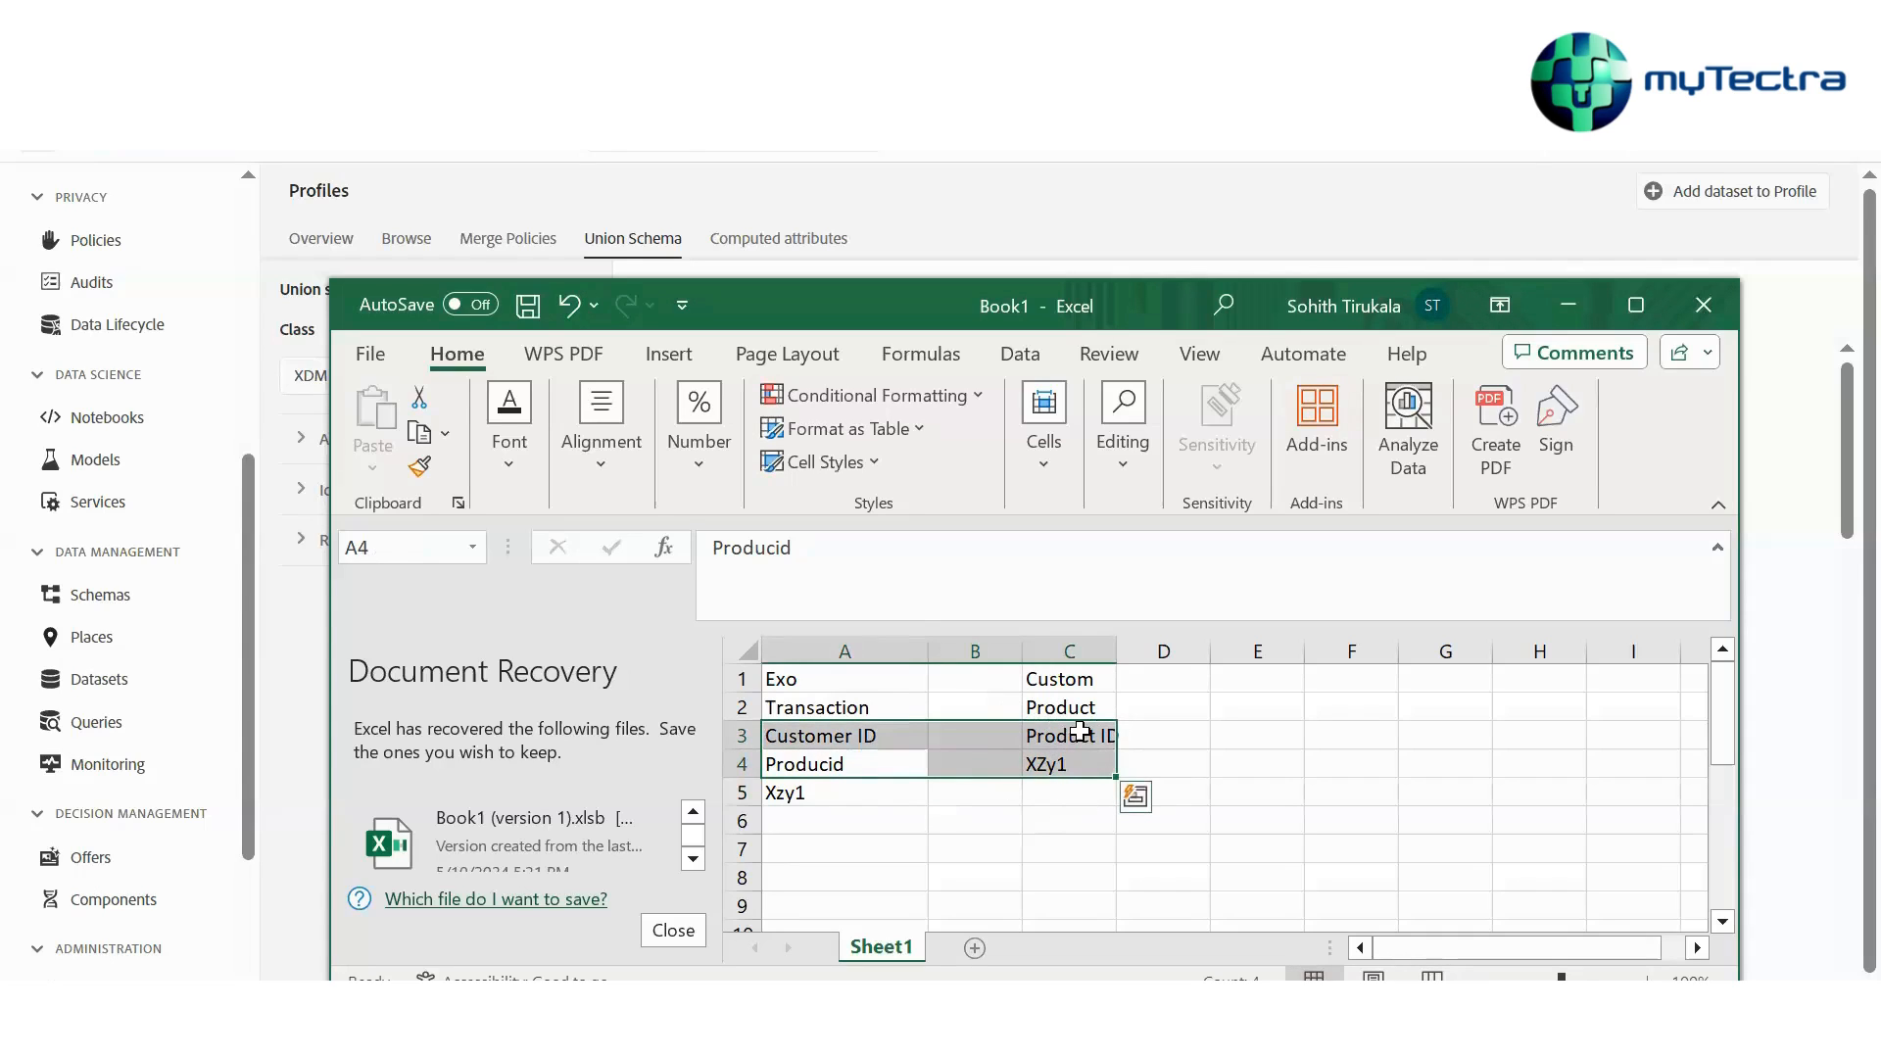
{"action": "left_click_drag", "start_coordinate": [1075, 793], "coordinate": [1075, 876]}
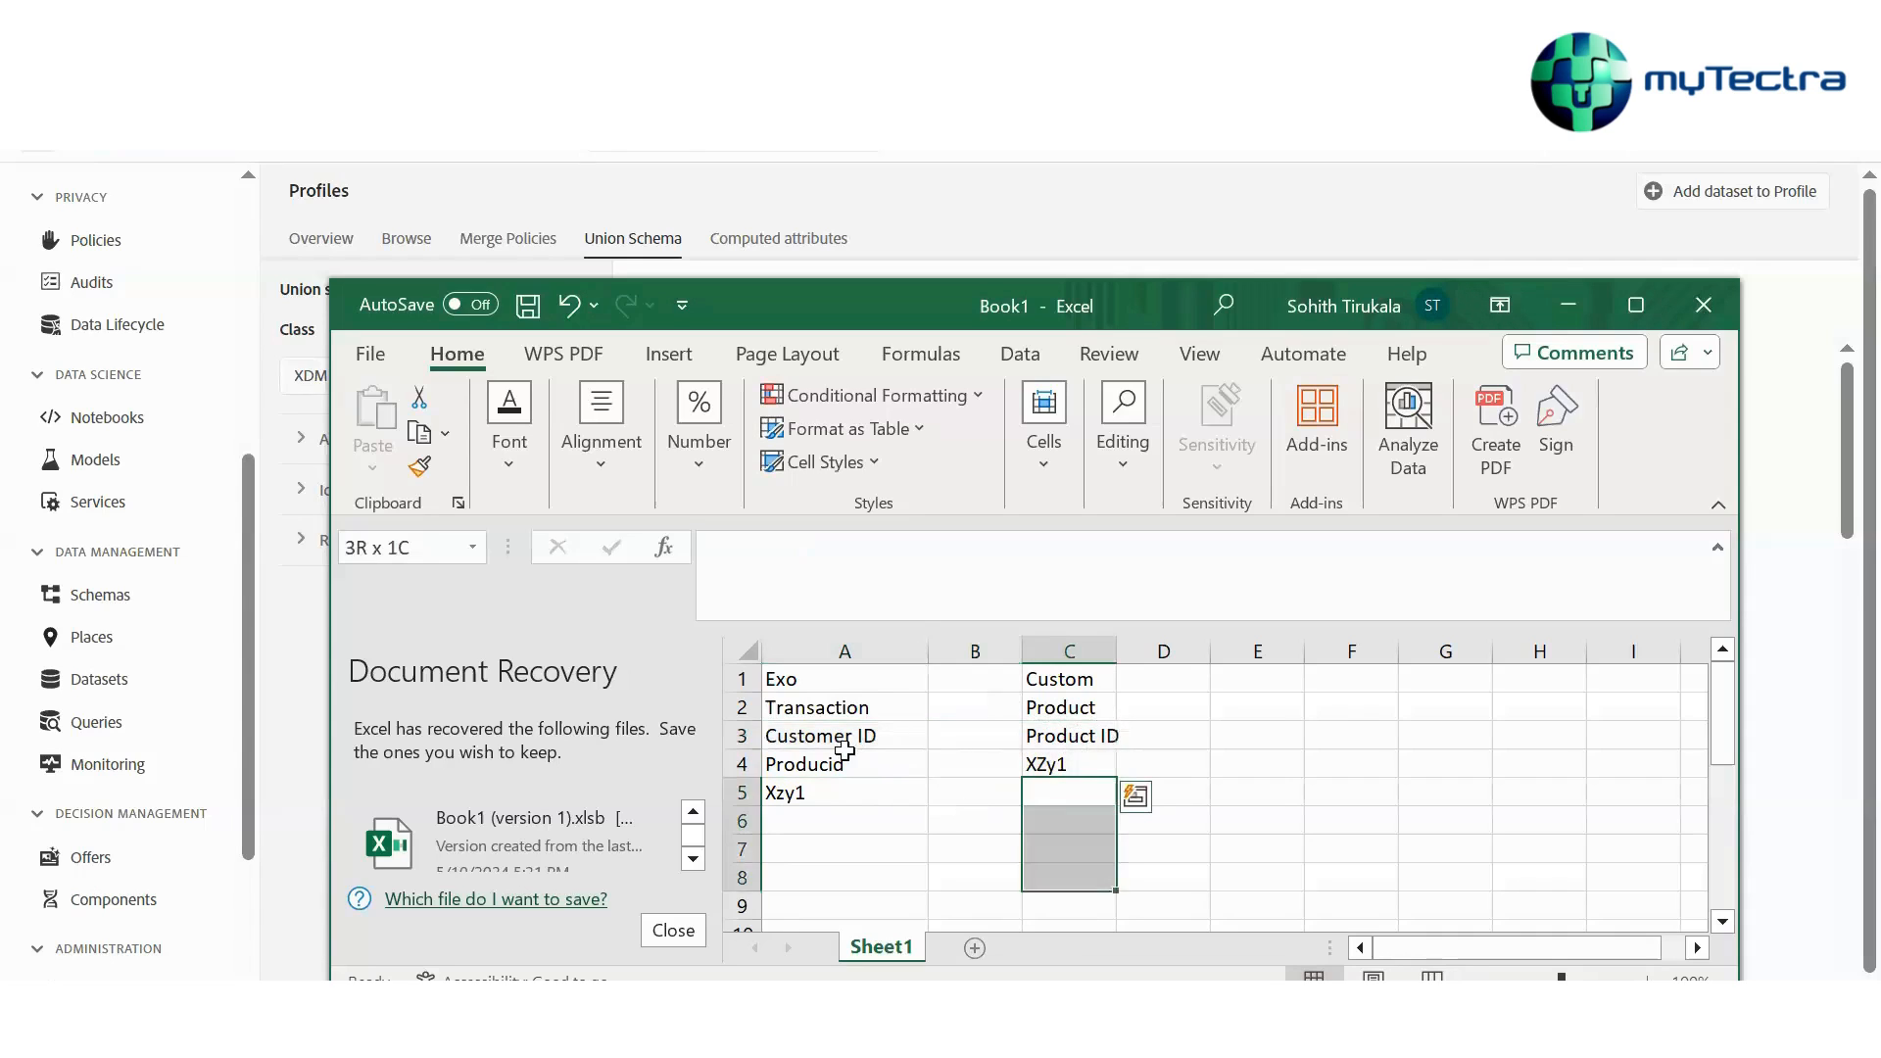
{"action": "key", "text": "shift+Down"}
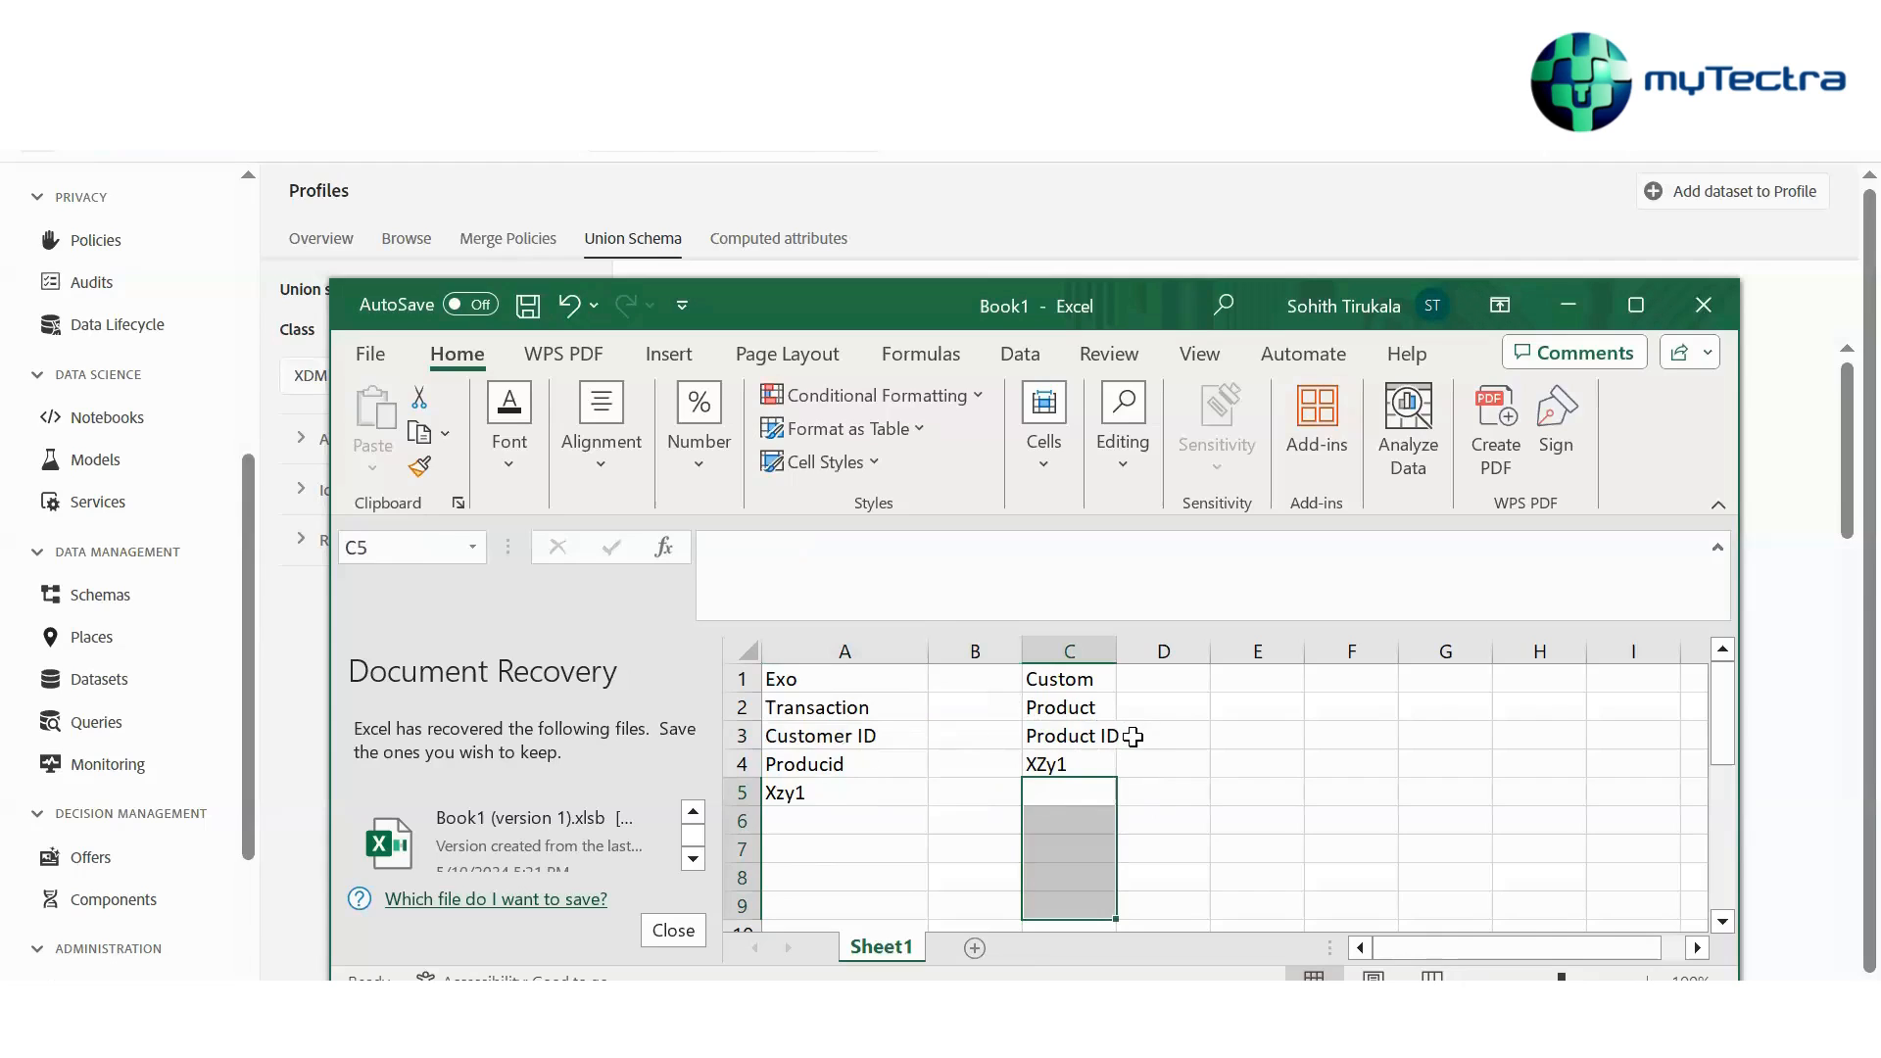
{"action": "left_click_drag", "start_coordinate": [955, 734], "coordinate": [955, 764]}
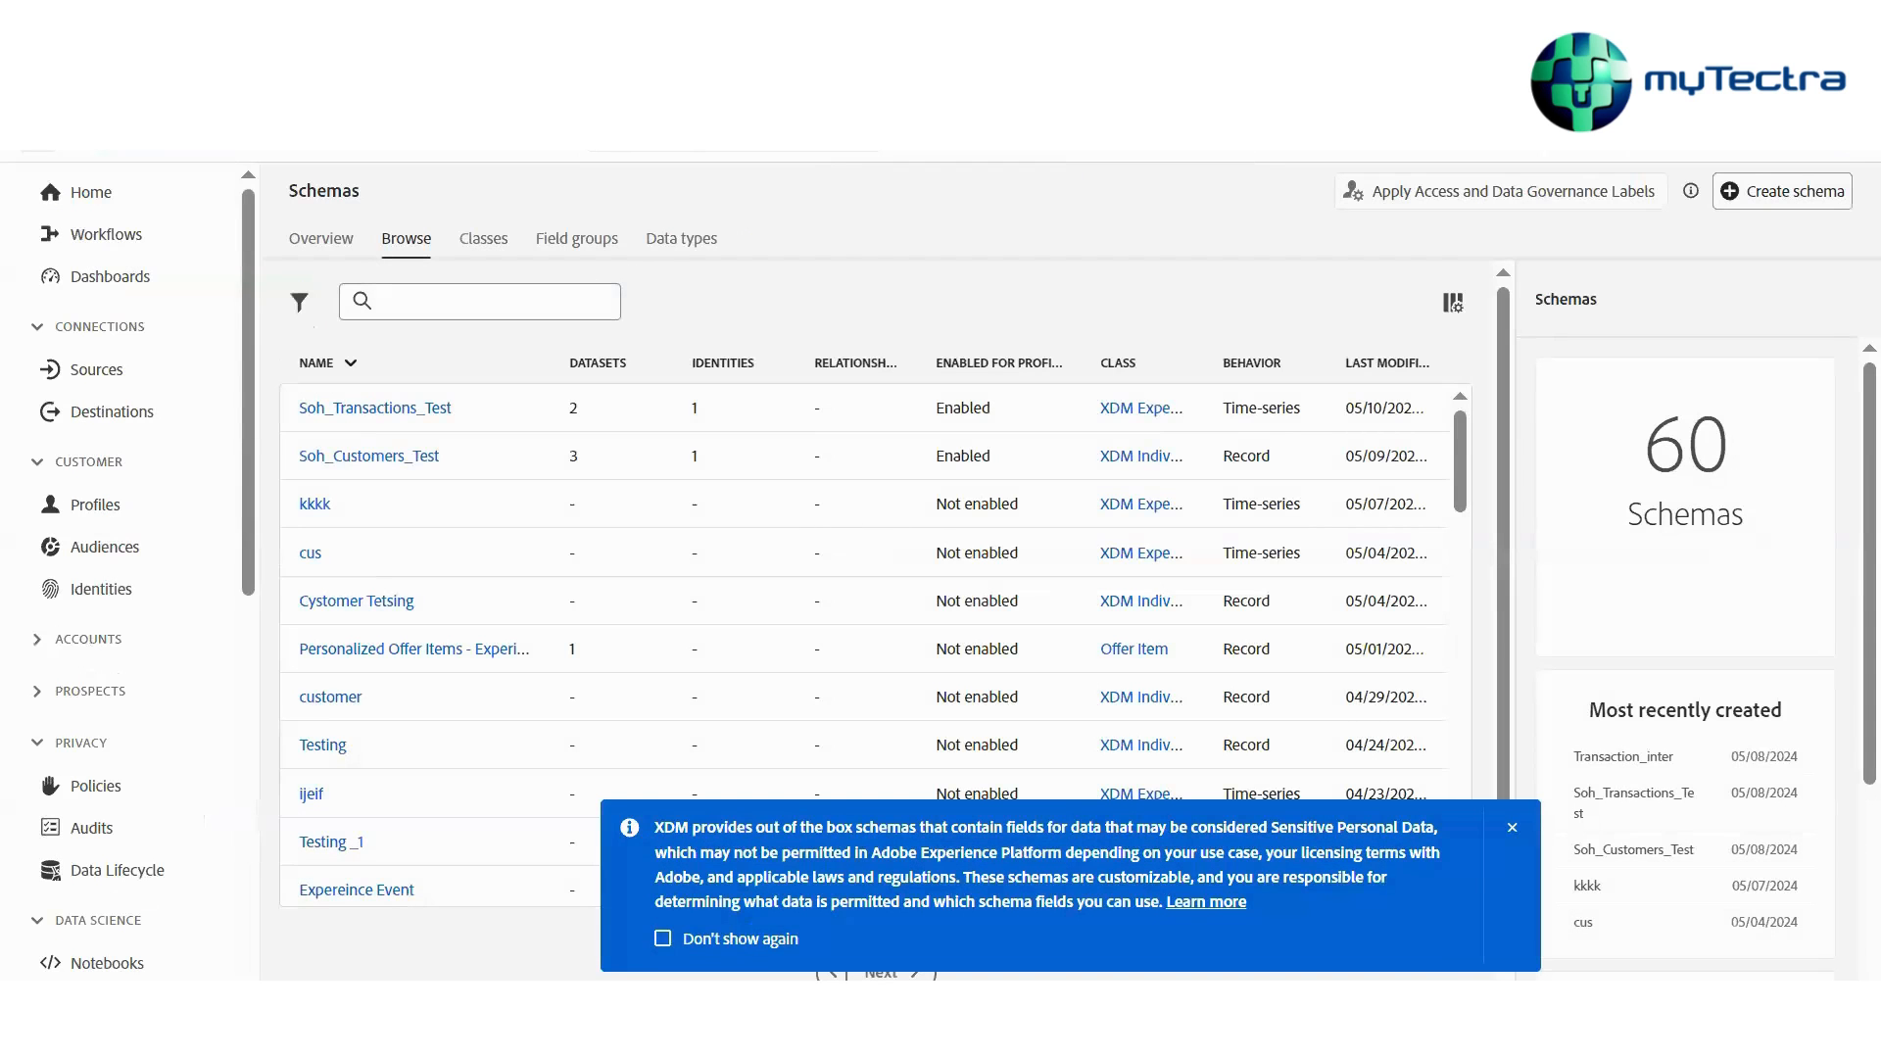
Return to the workbook and widen columns C and A
{"action": "key", "text": "alt+Tab"}
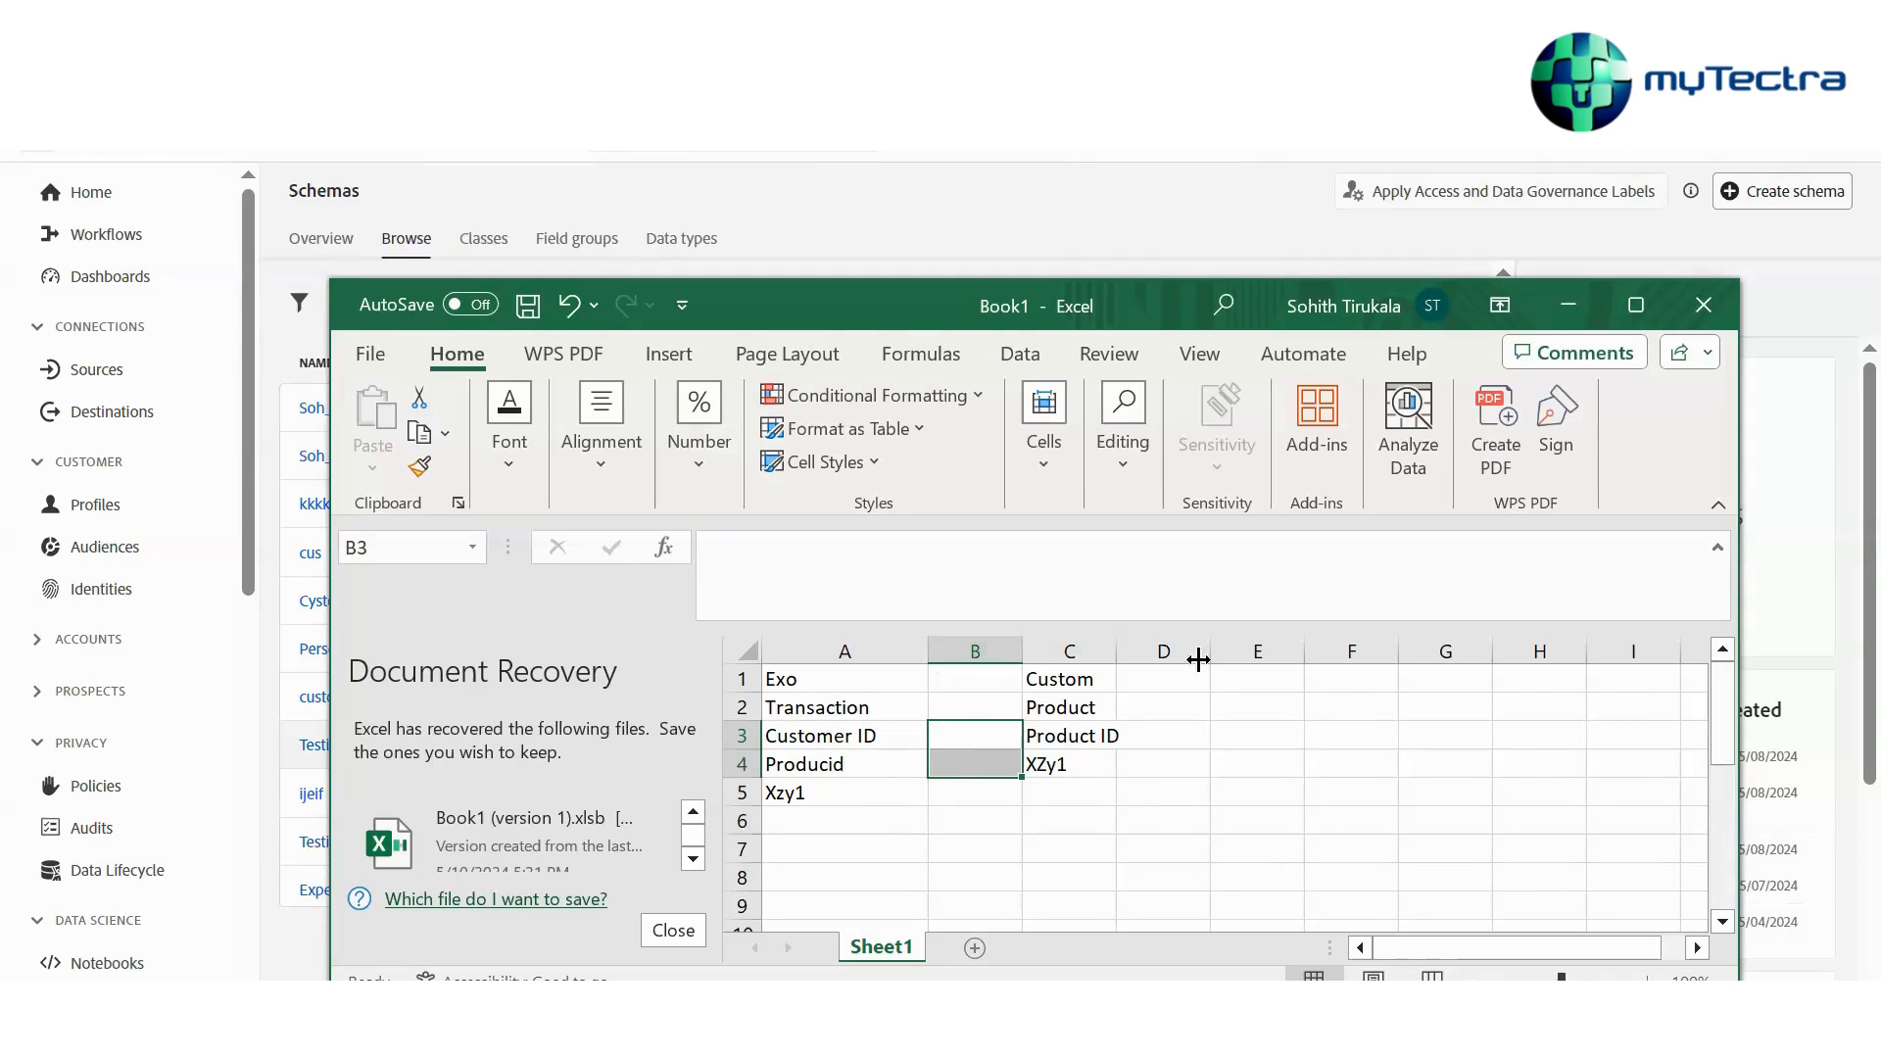
{"action": "left_click_drag", "start_coordinate": [1115, 661], "coordinate": [1291, 654]}
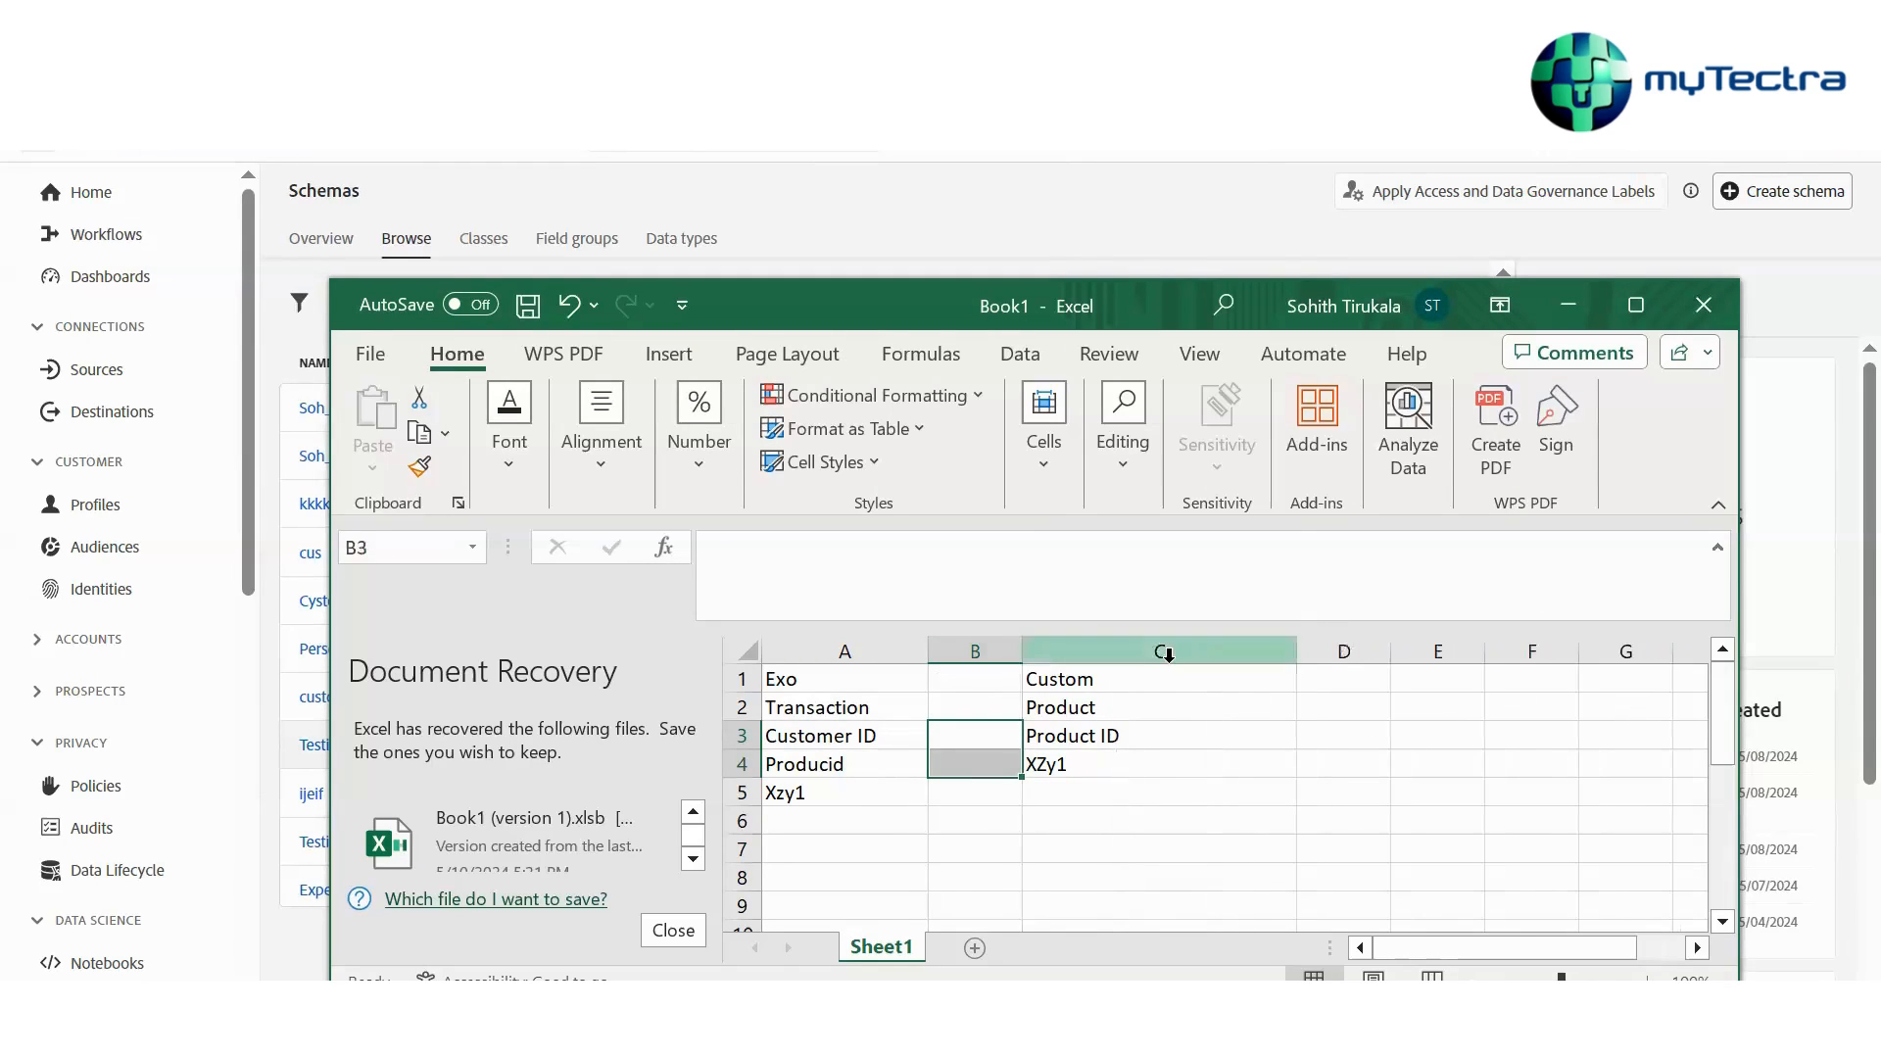
{"action": "left_click_drag", "start_coordinate": [1163, 676], "coordinate": [1154, 774]}
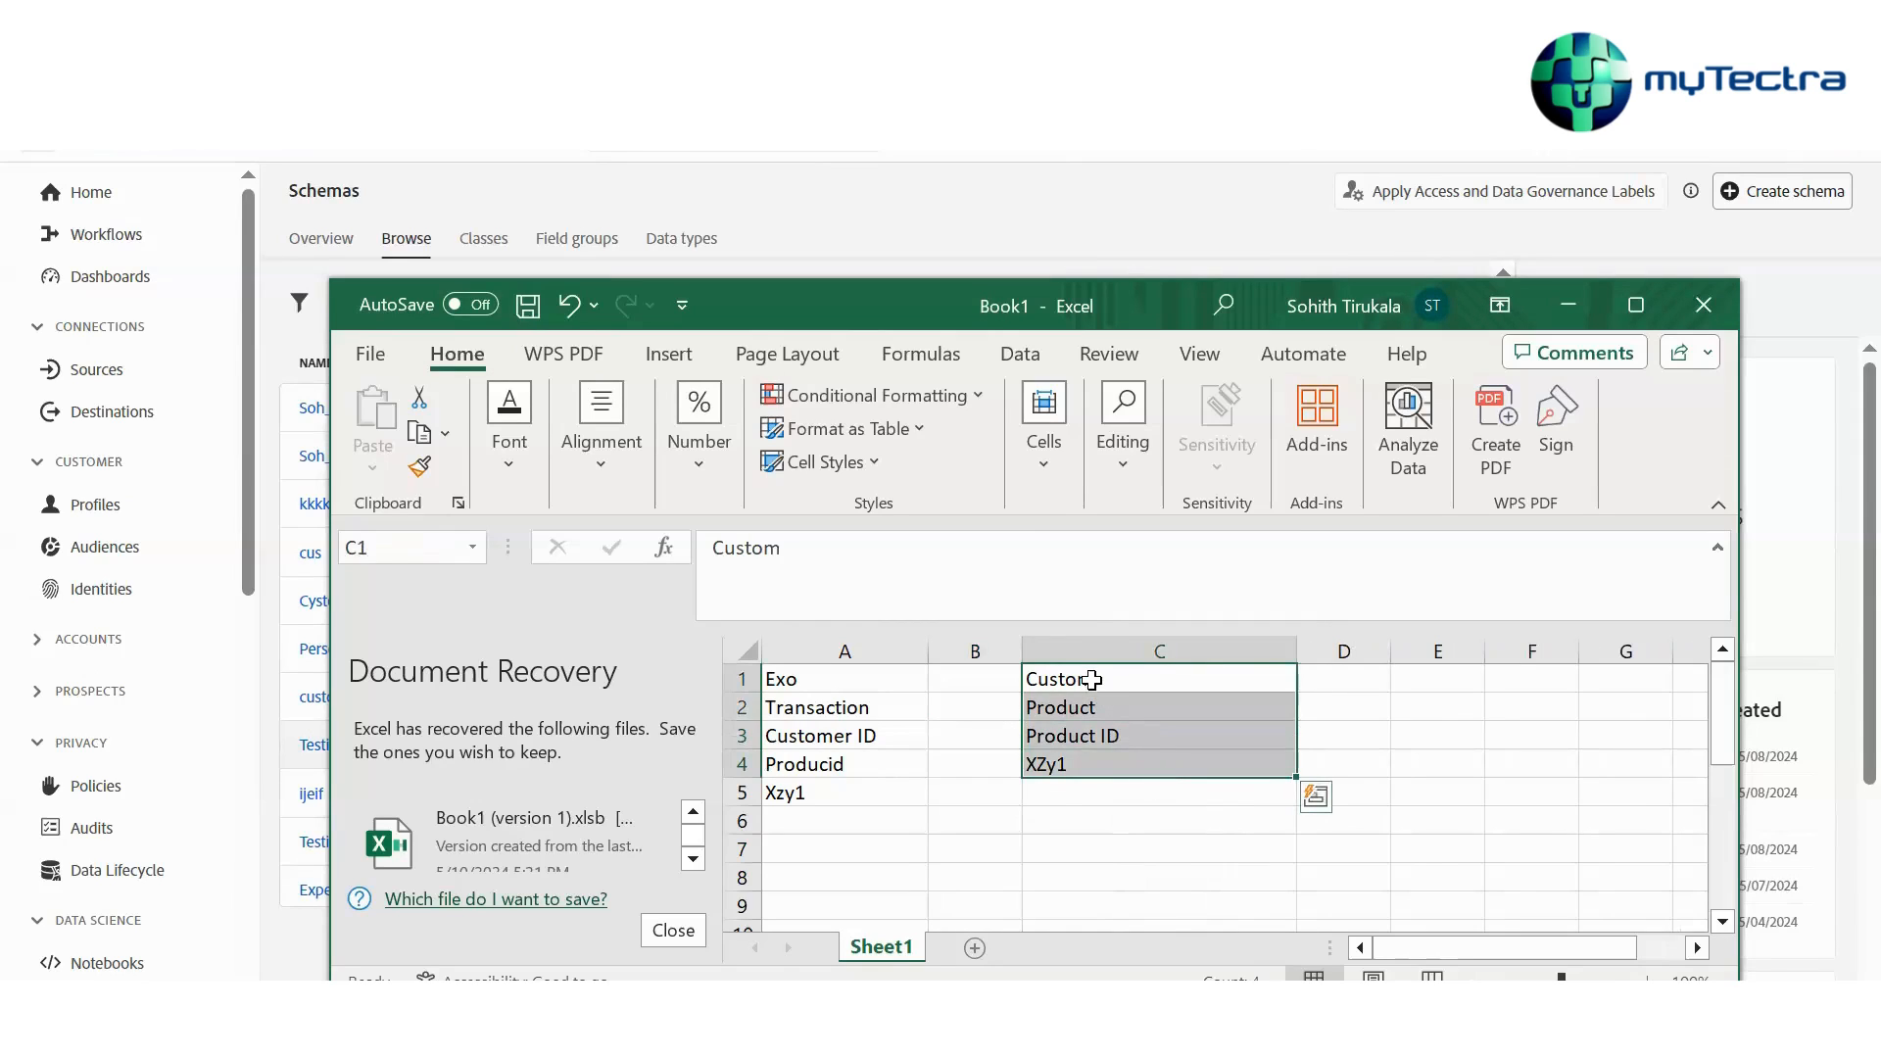
{"action": "left_click_drag", "start_coordinate": [1093, 678], "coordinate": [1083, 765]}
{"action": "left_click_drag", "start_coordinate": [827, 681], "coordinate": [818, 807]}
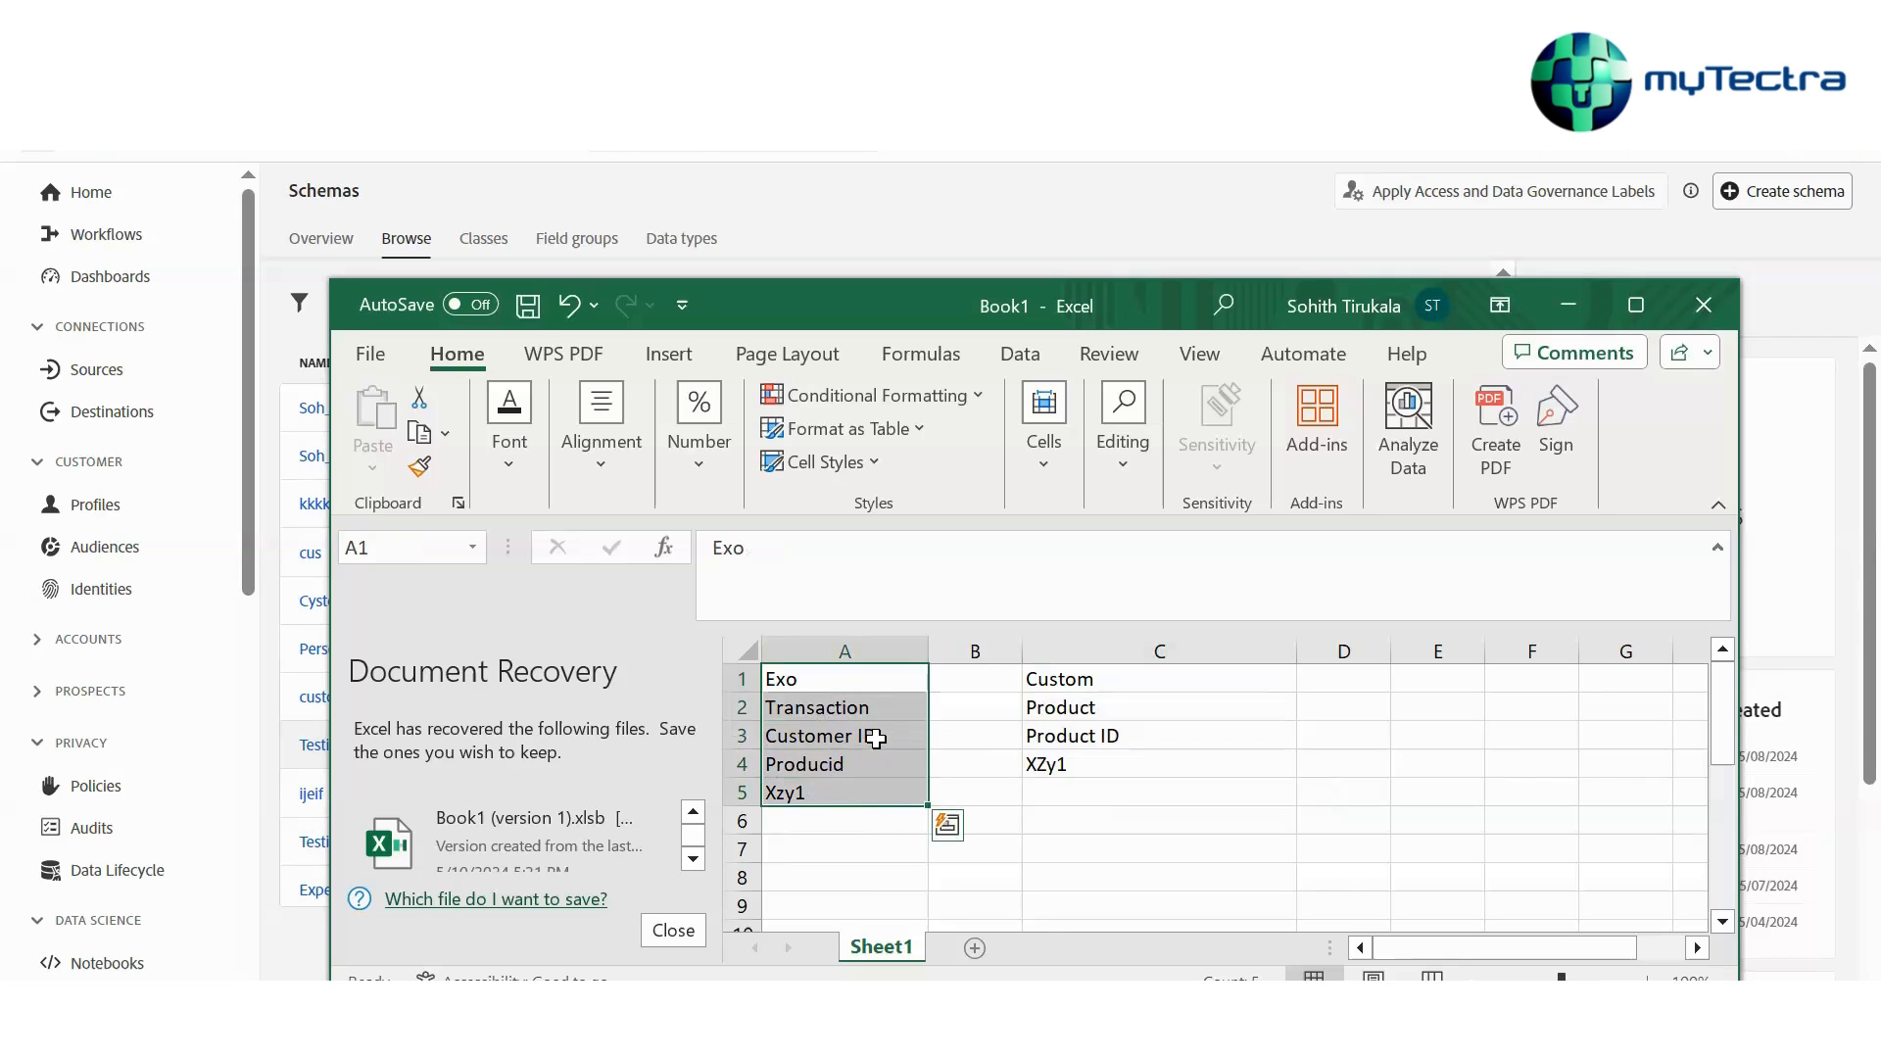
{"action": "left_click_drag", "start_coordinate": [1078, 680], "coordinate": [1070, 811]}
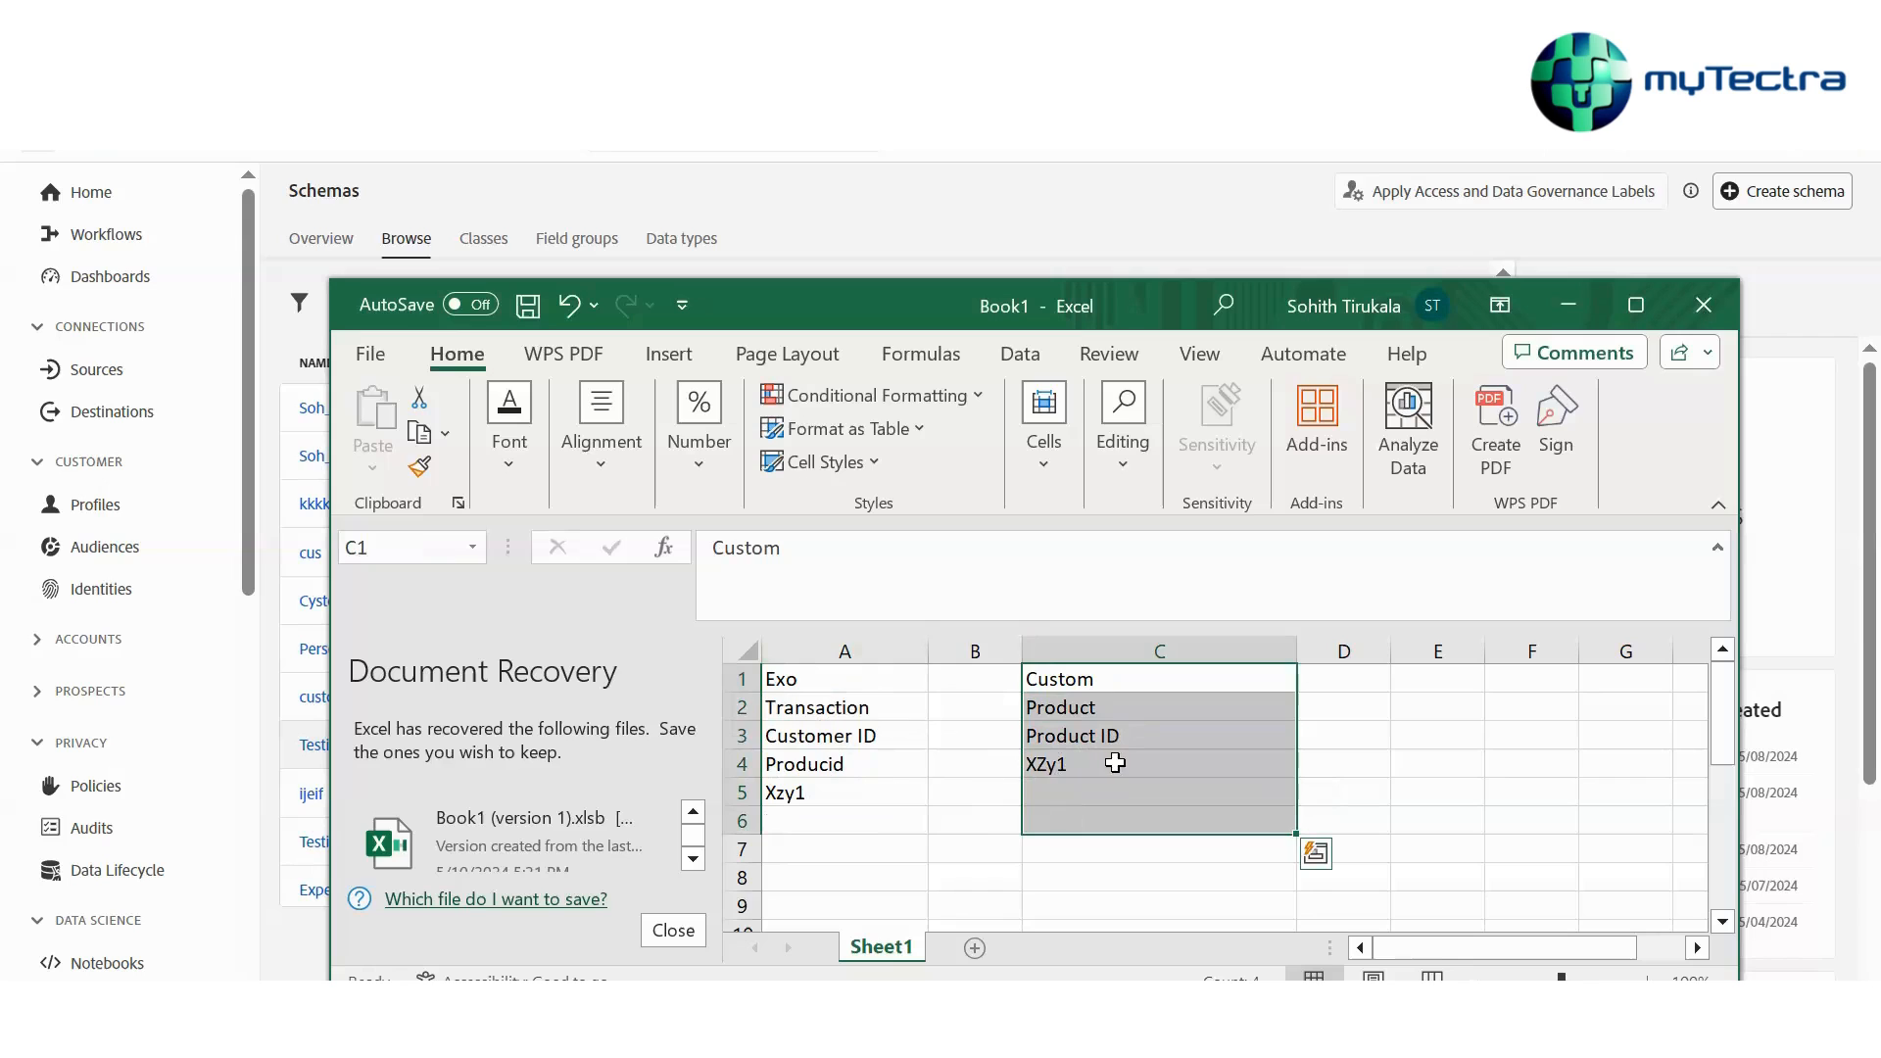
{"action": "left_click", "coordinate": [860, 794]}
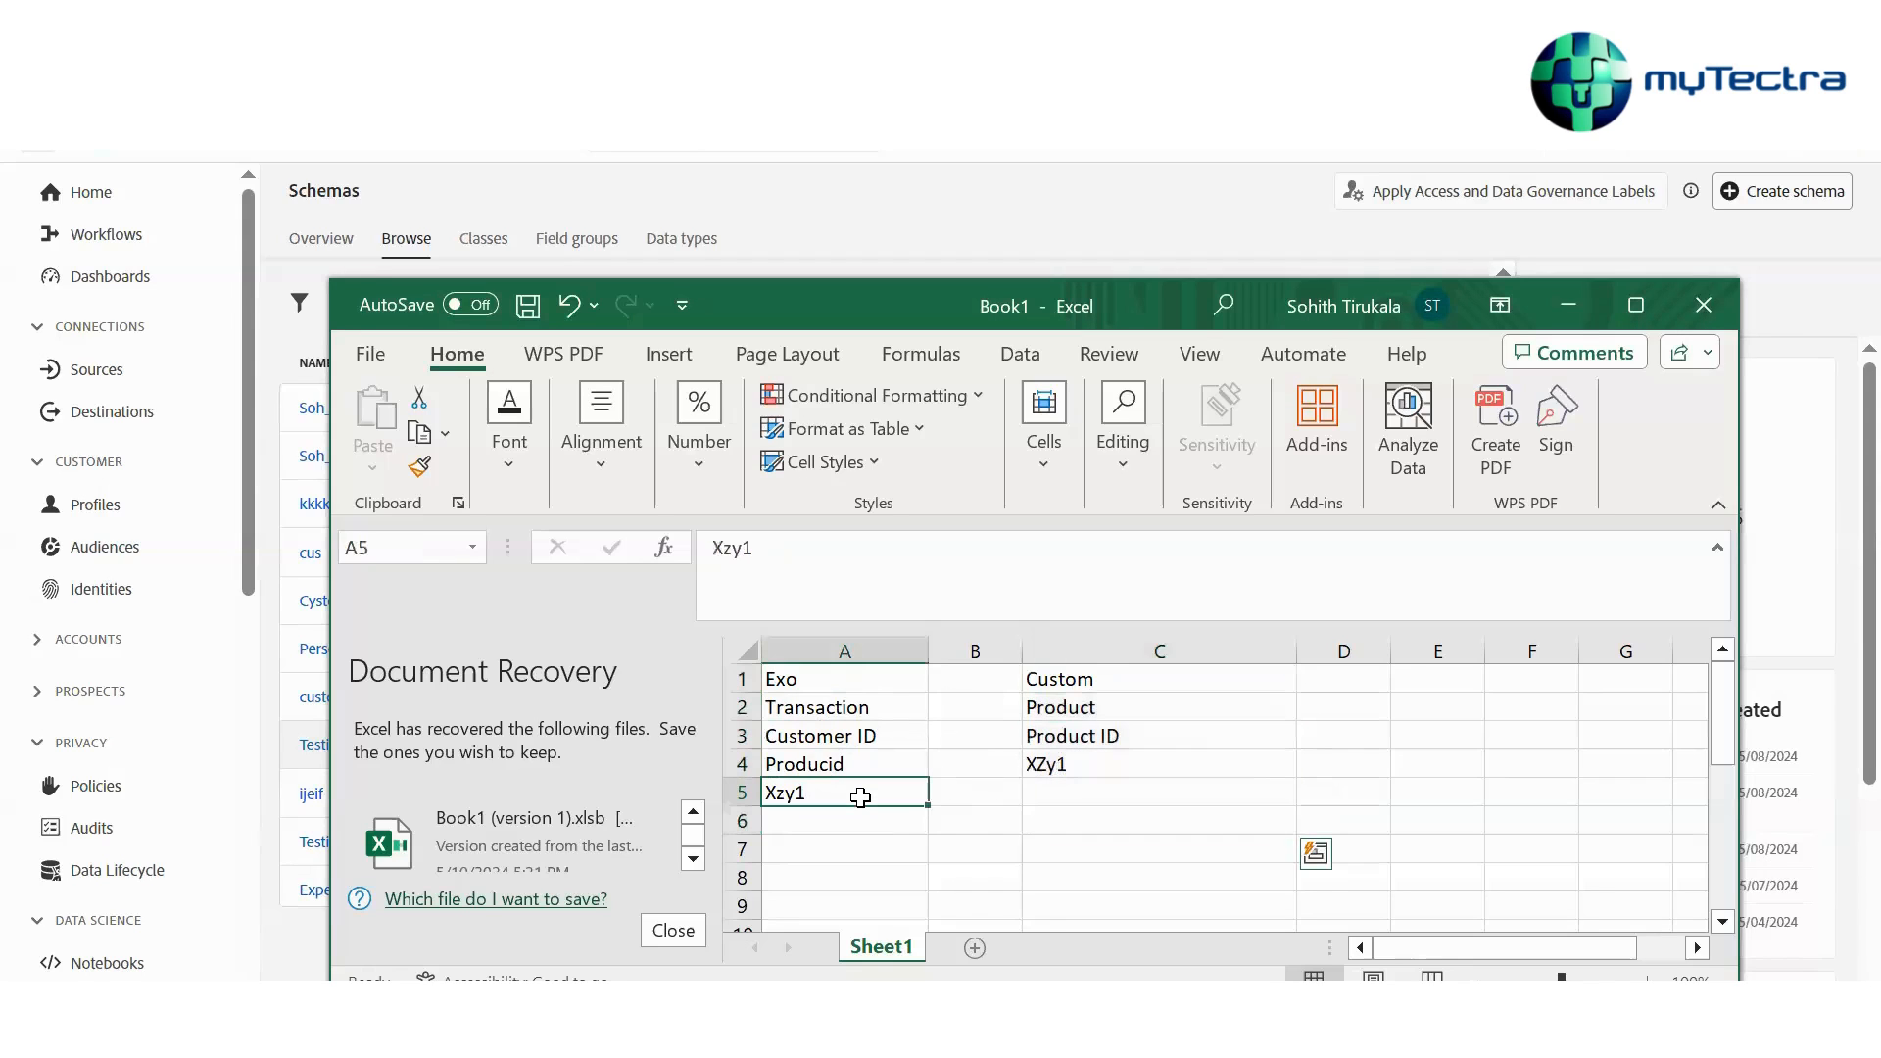
{"action": "left_click", "coordinate": [1064, 762]}
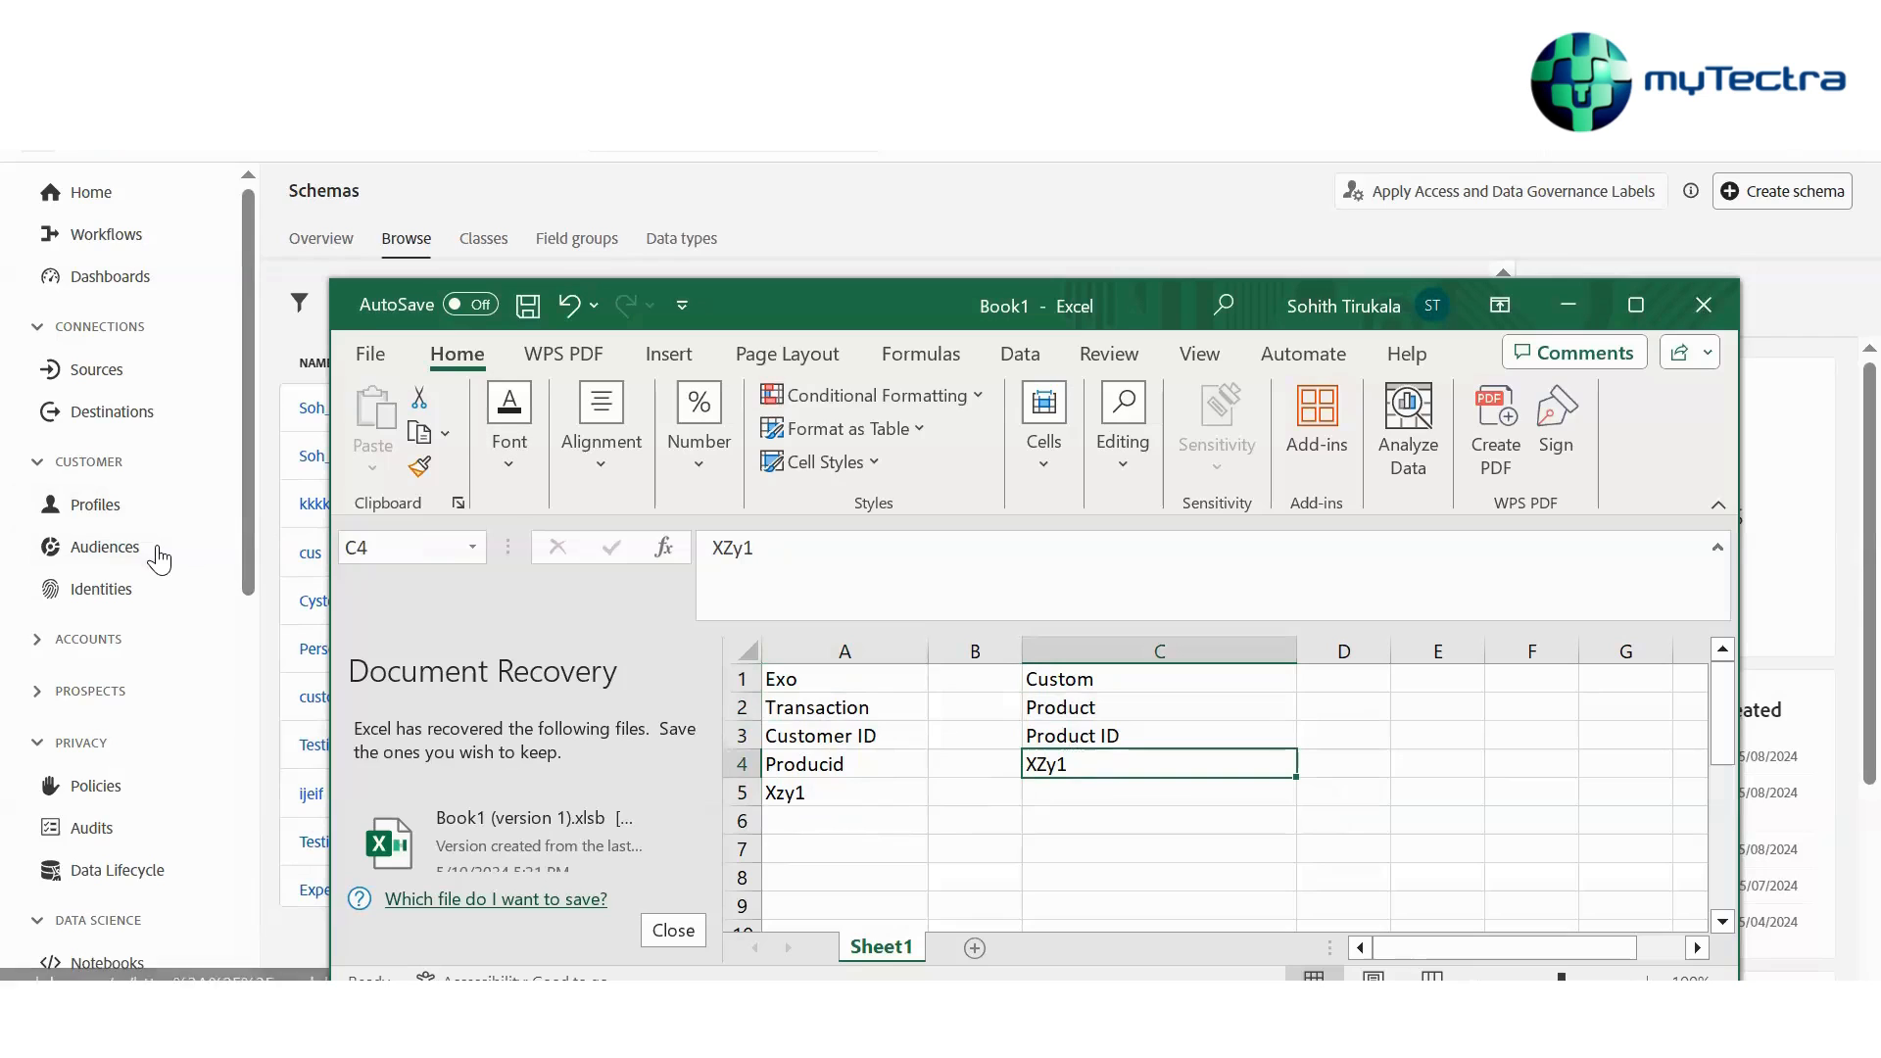
{"action": "left_click_drag", "start_coordinate": [927, 651], "coordinate": [980, 651]}
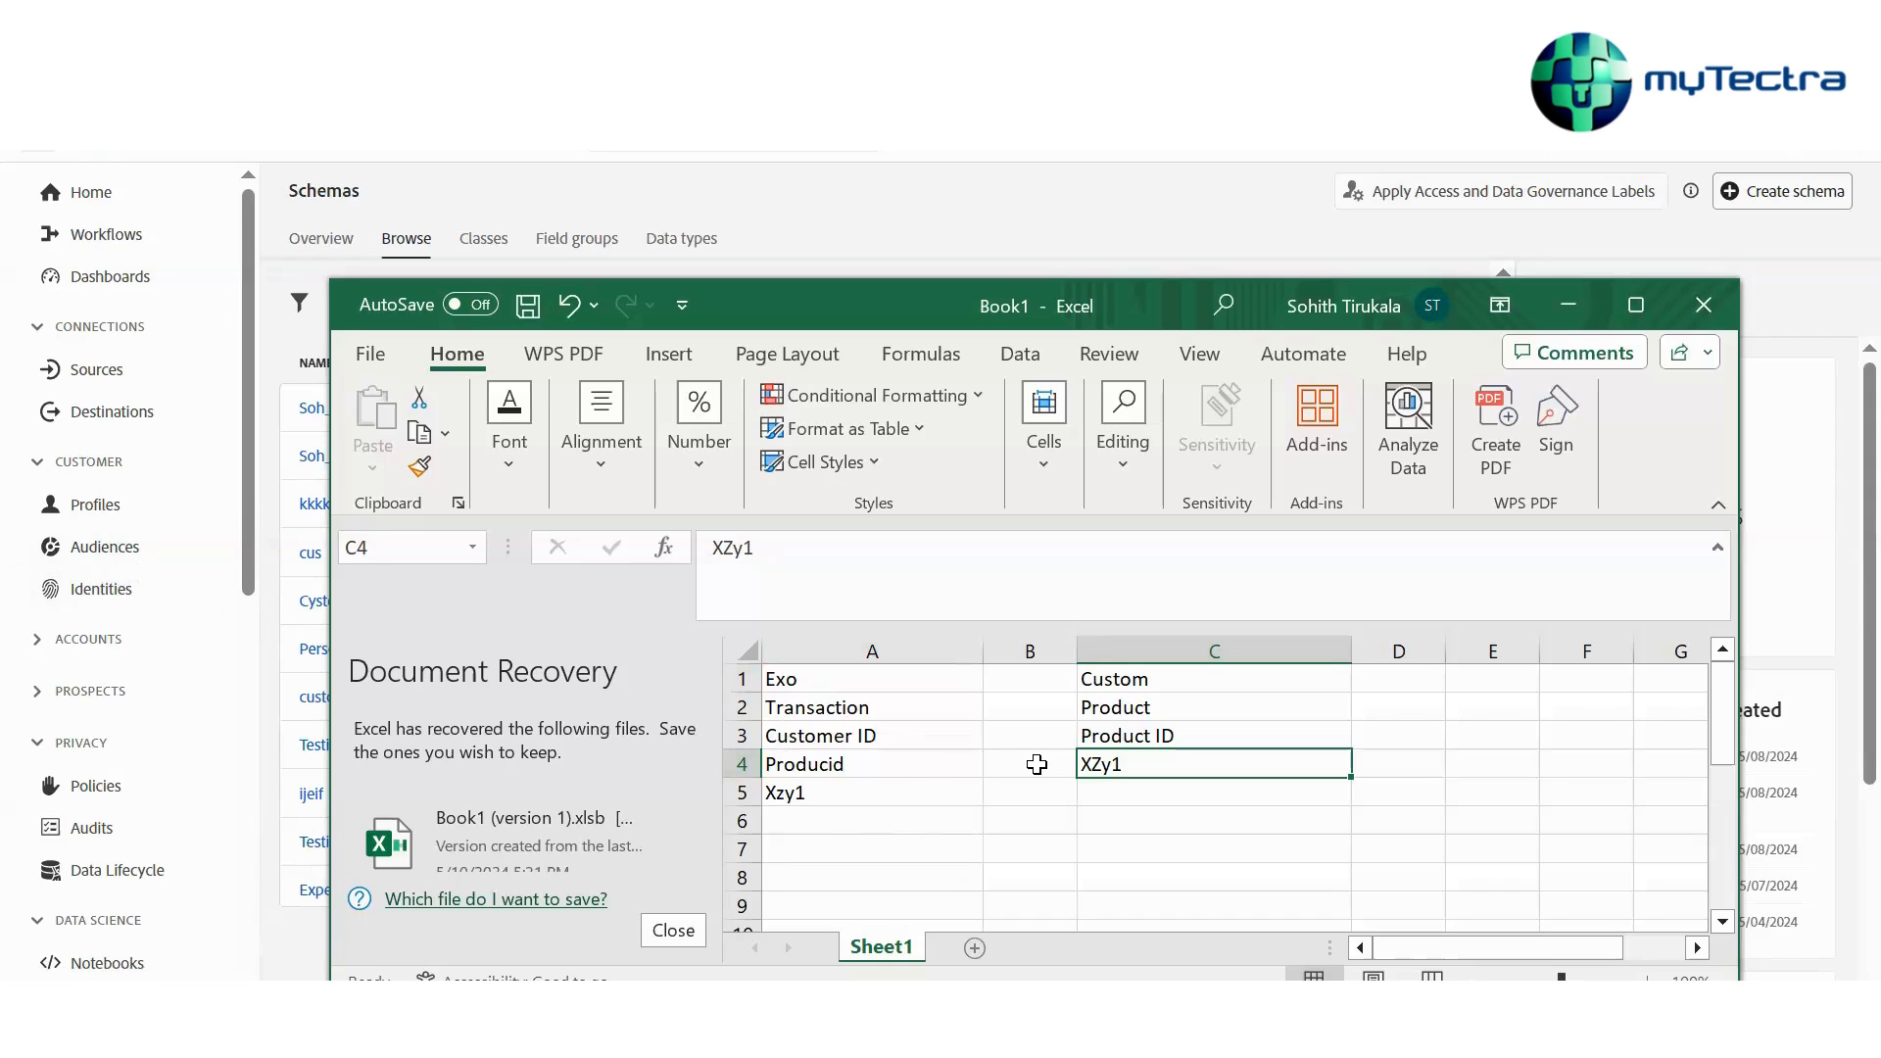
Enter the note Customer gender femage < 30 is rpdcutro 30 in cell A7
{"action": "left_click", "coordinate": [871, 848]}
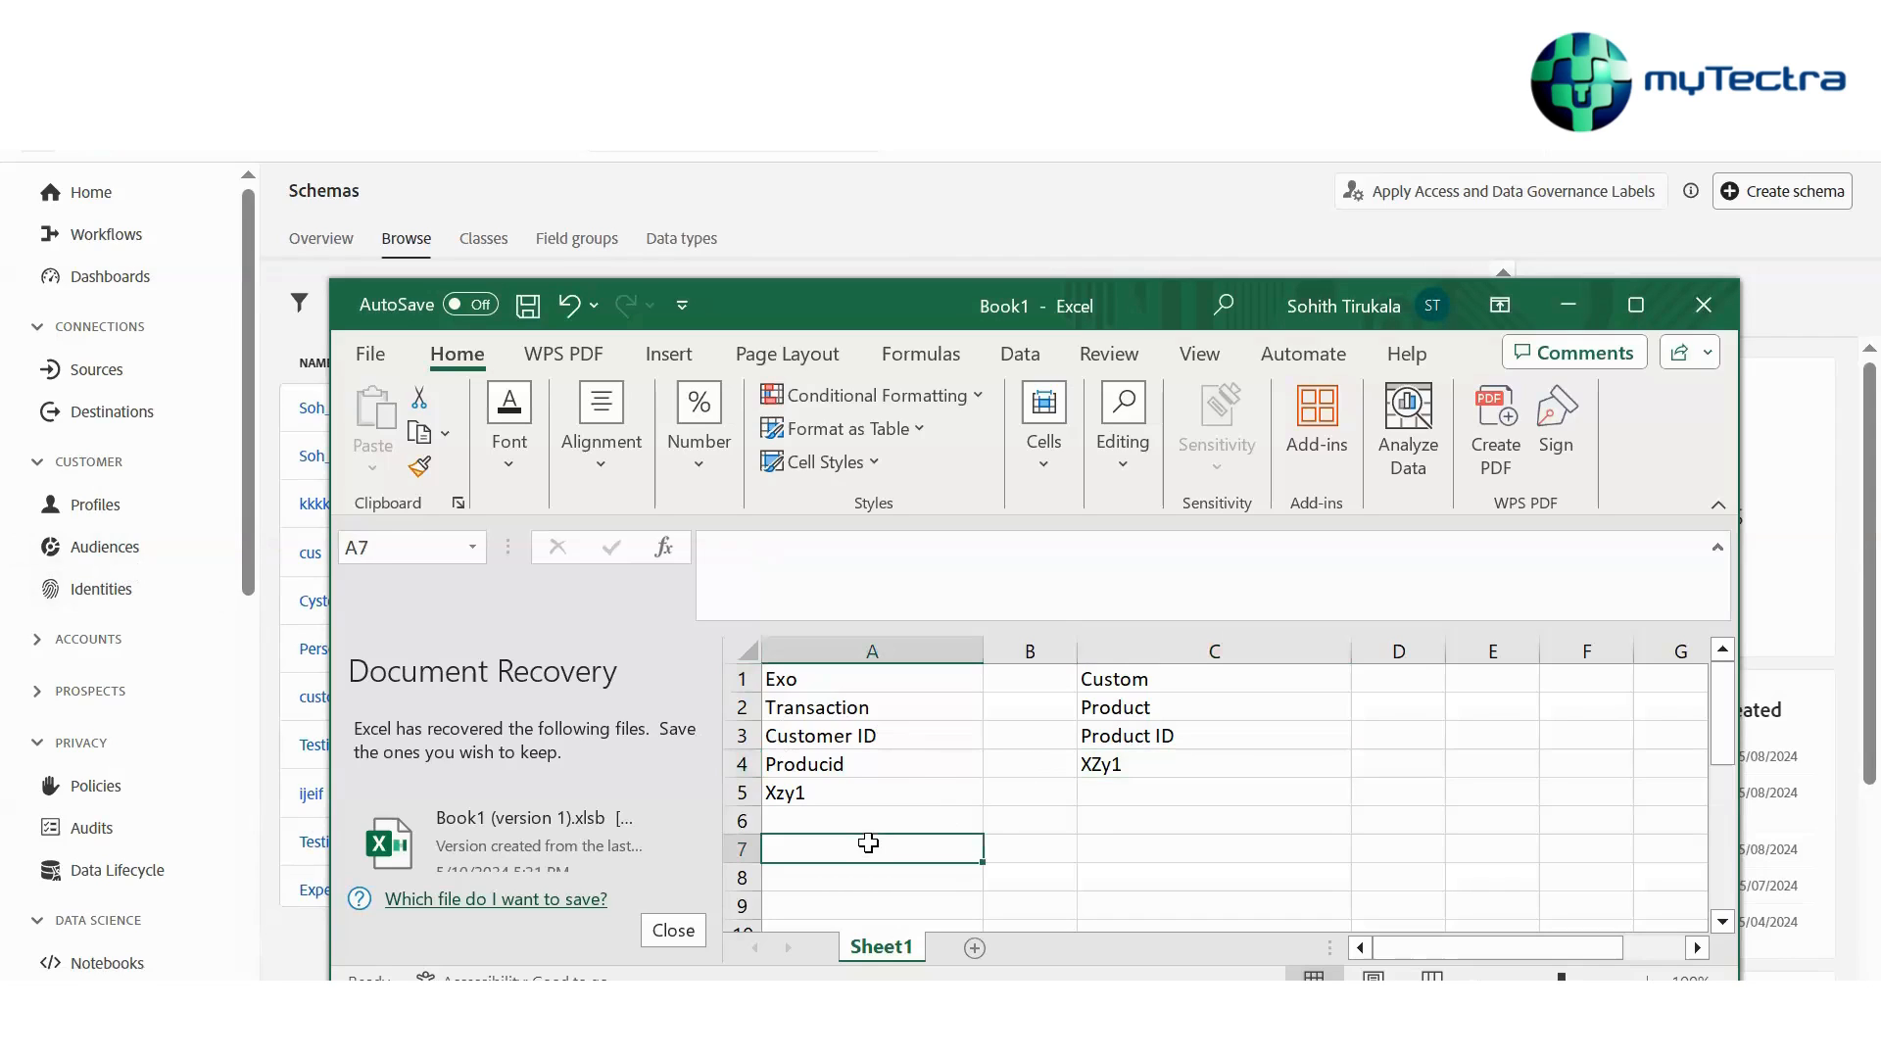
{"action": "type", "text": "Cus"}
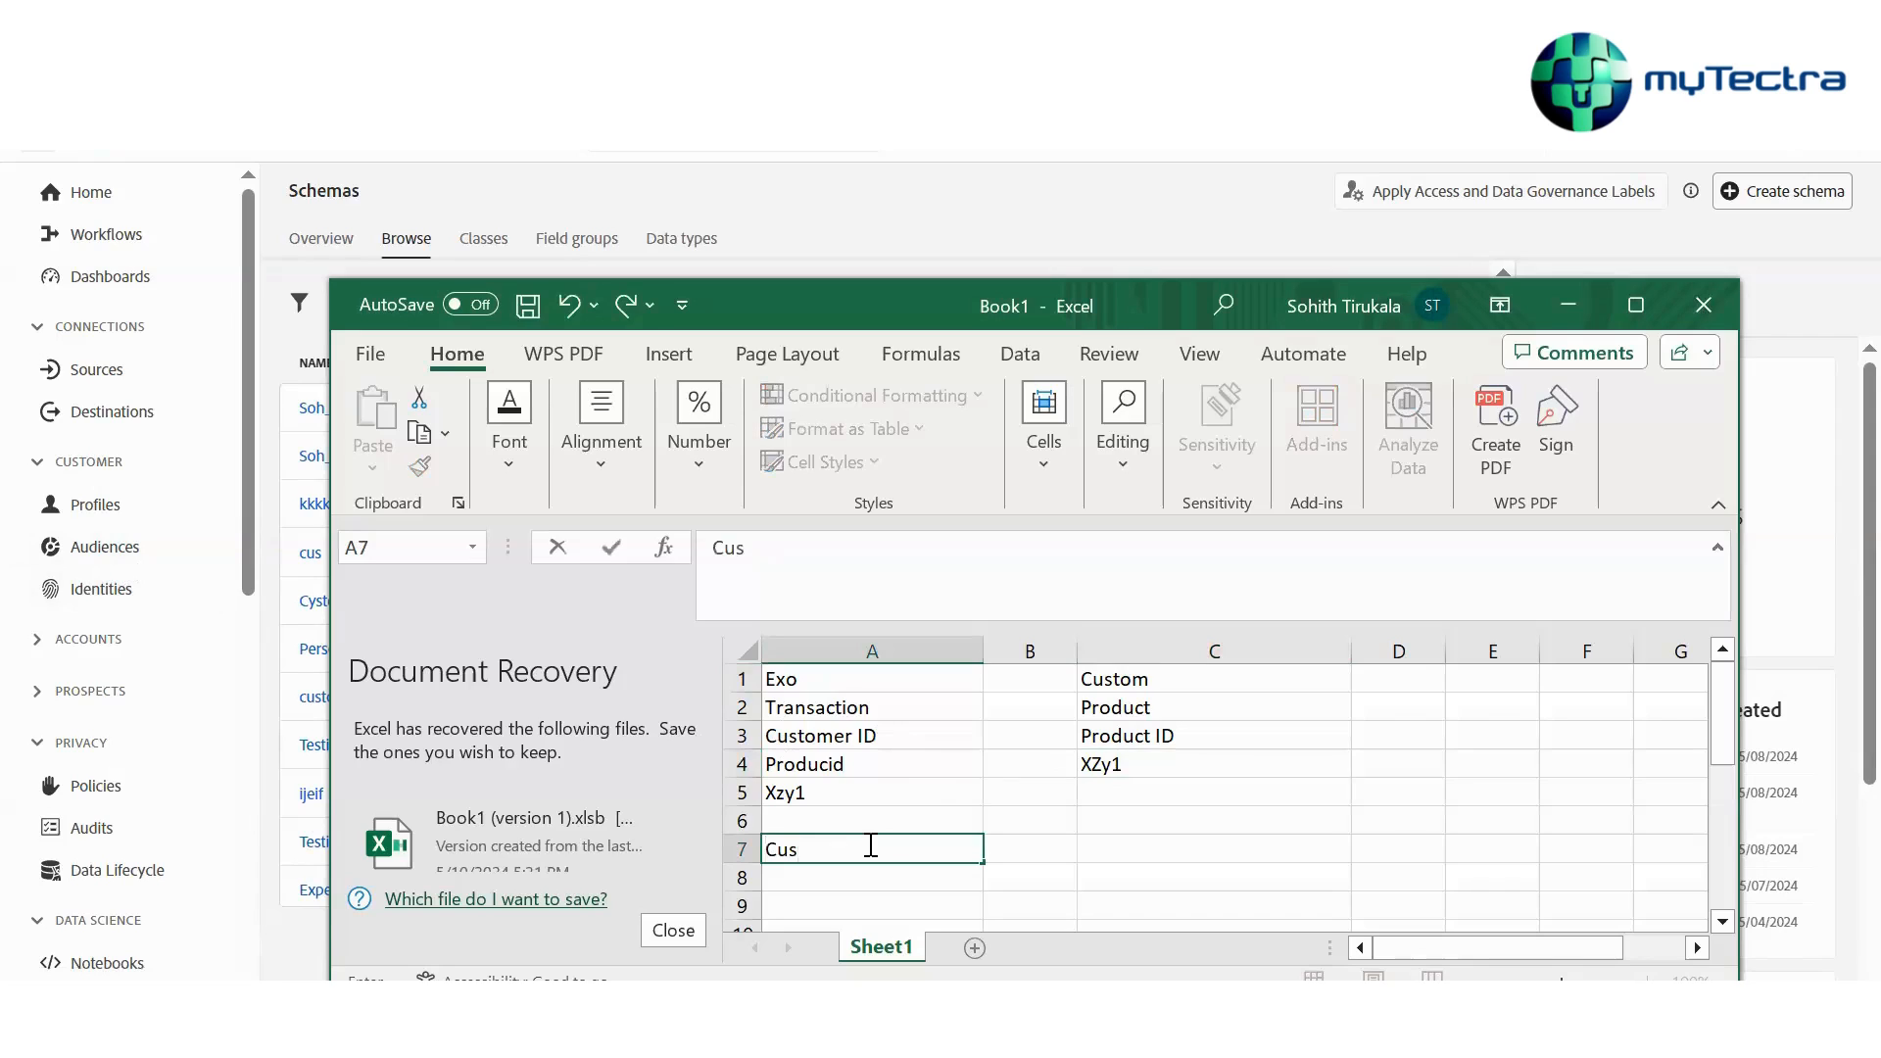
{"action": "type", "text": "tomer gender fema"}
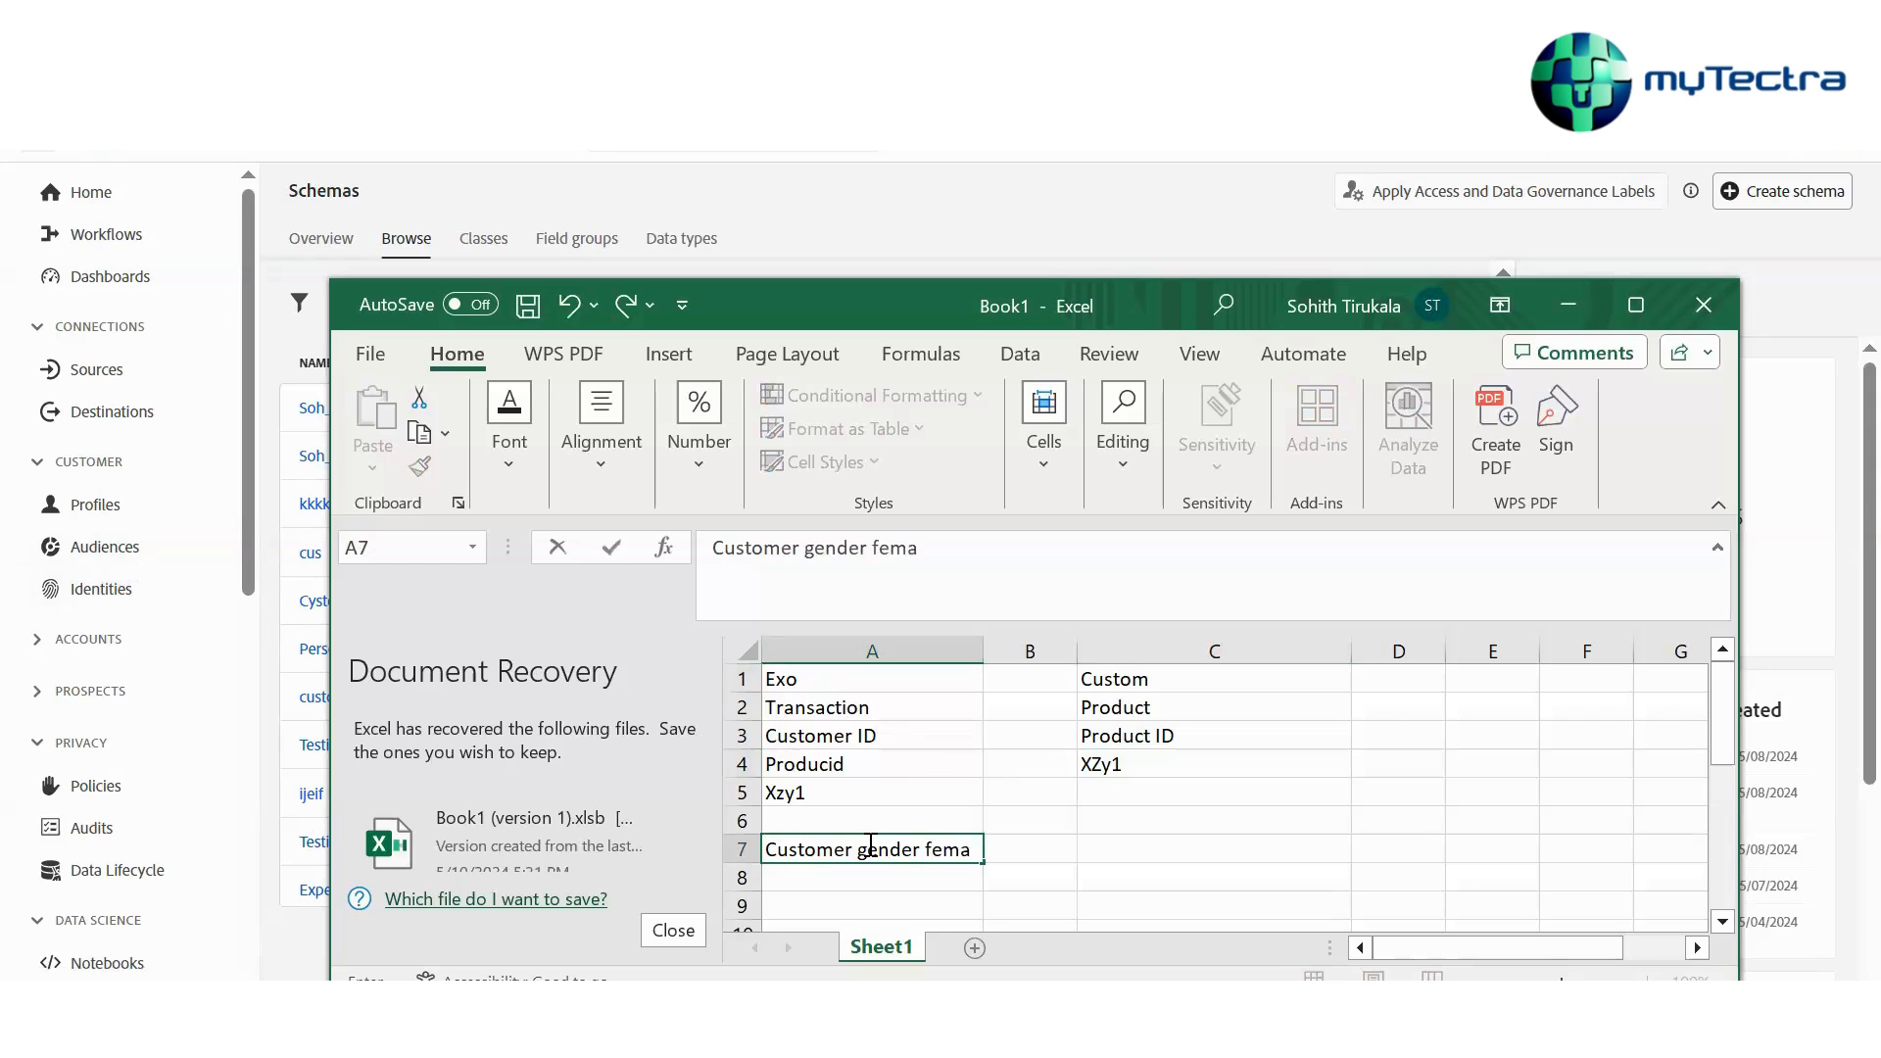
{"action": "type", "text": "ge < 30 is rpdcutro 30"}
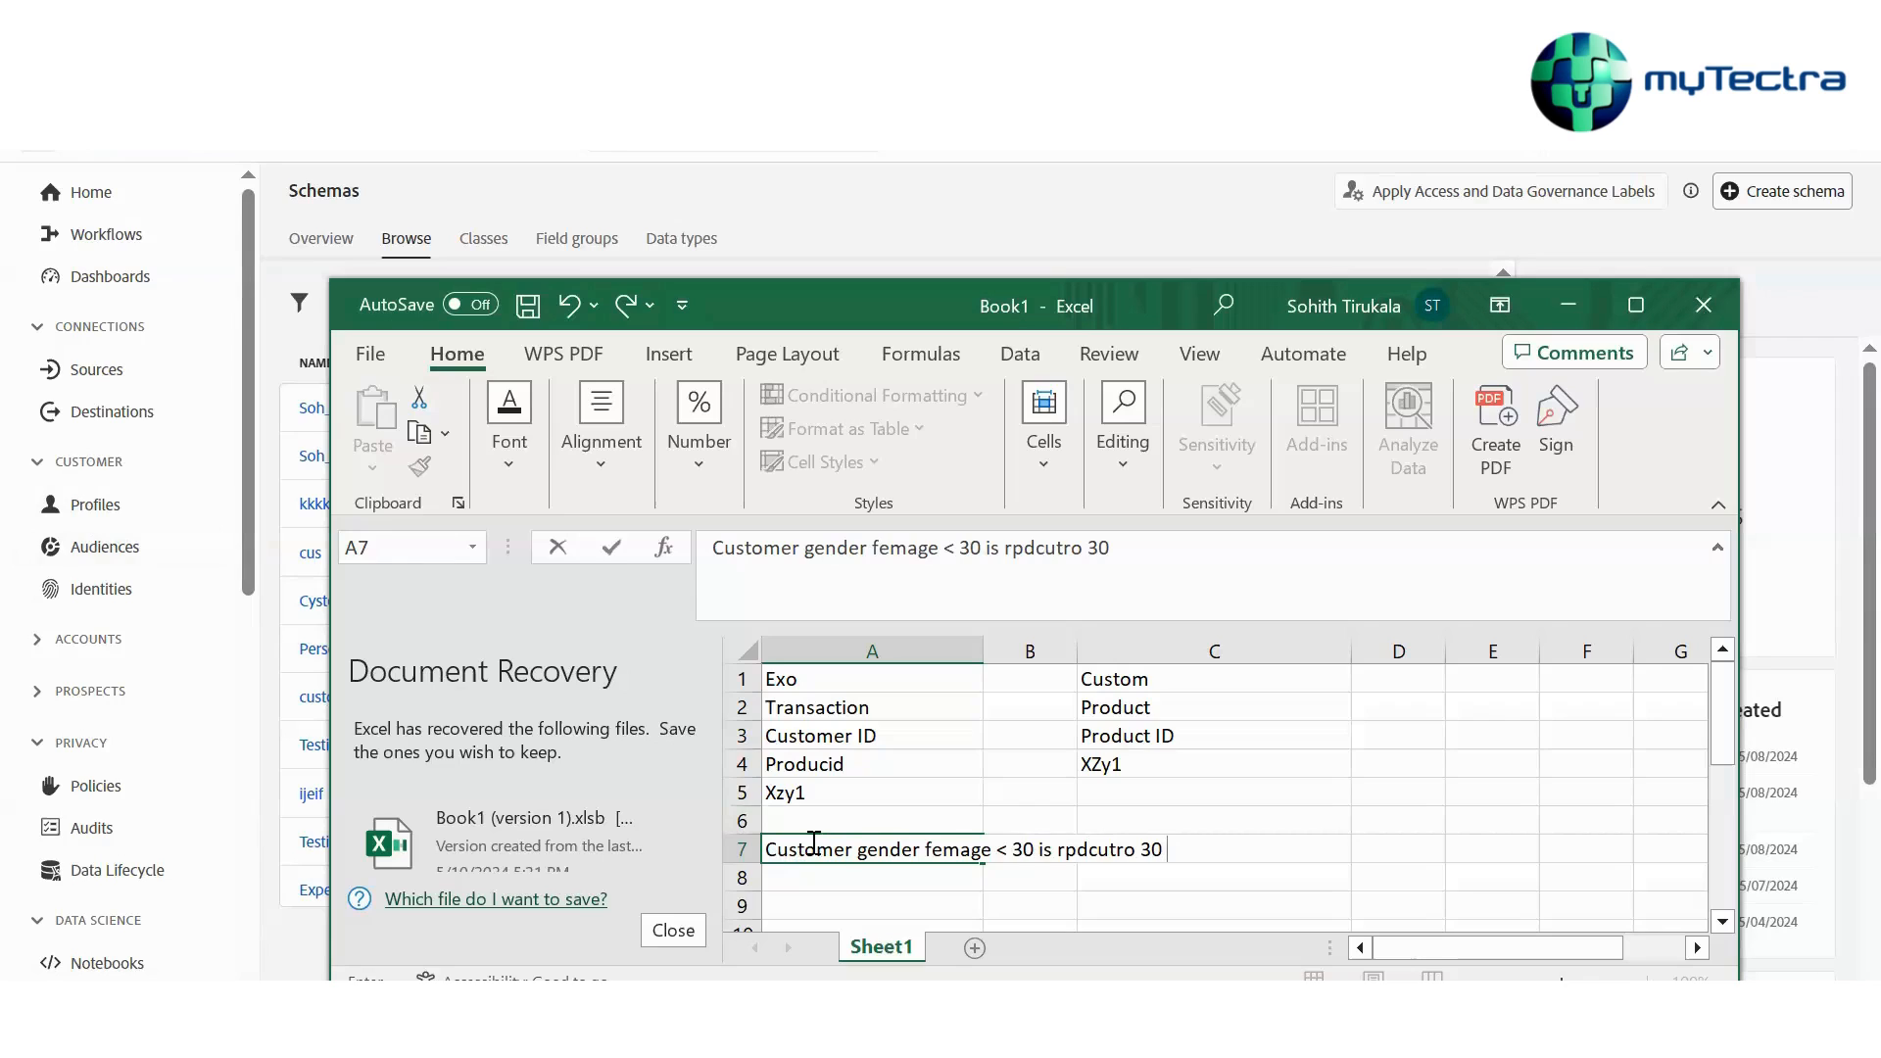
{"action": "left_click_drag", "start_coordinate": [1188, 861], "coordinate": [826, 862]}
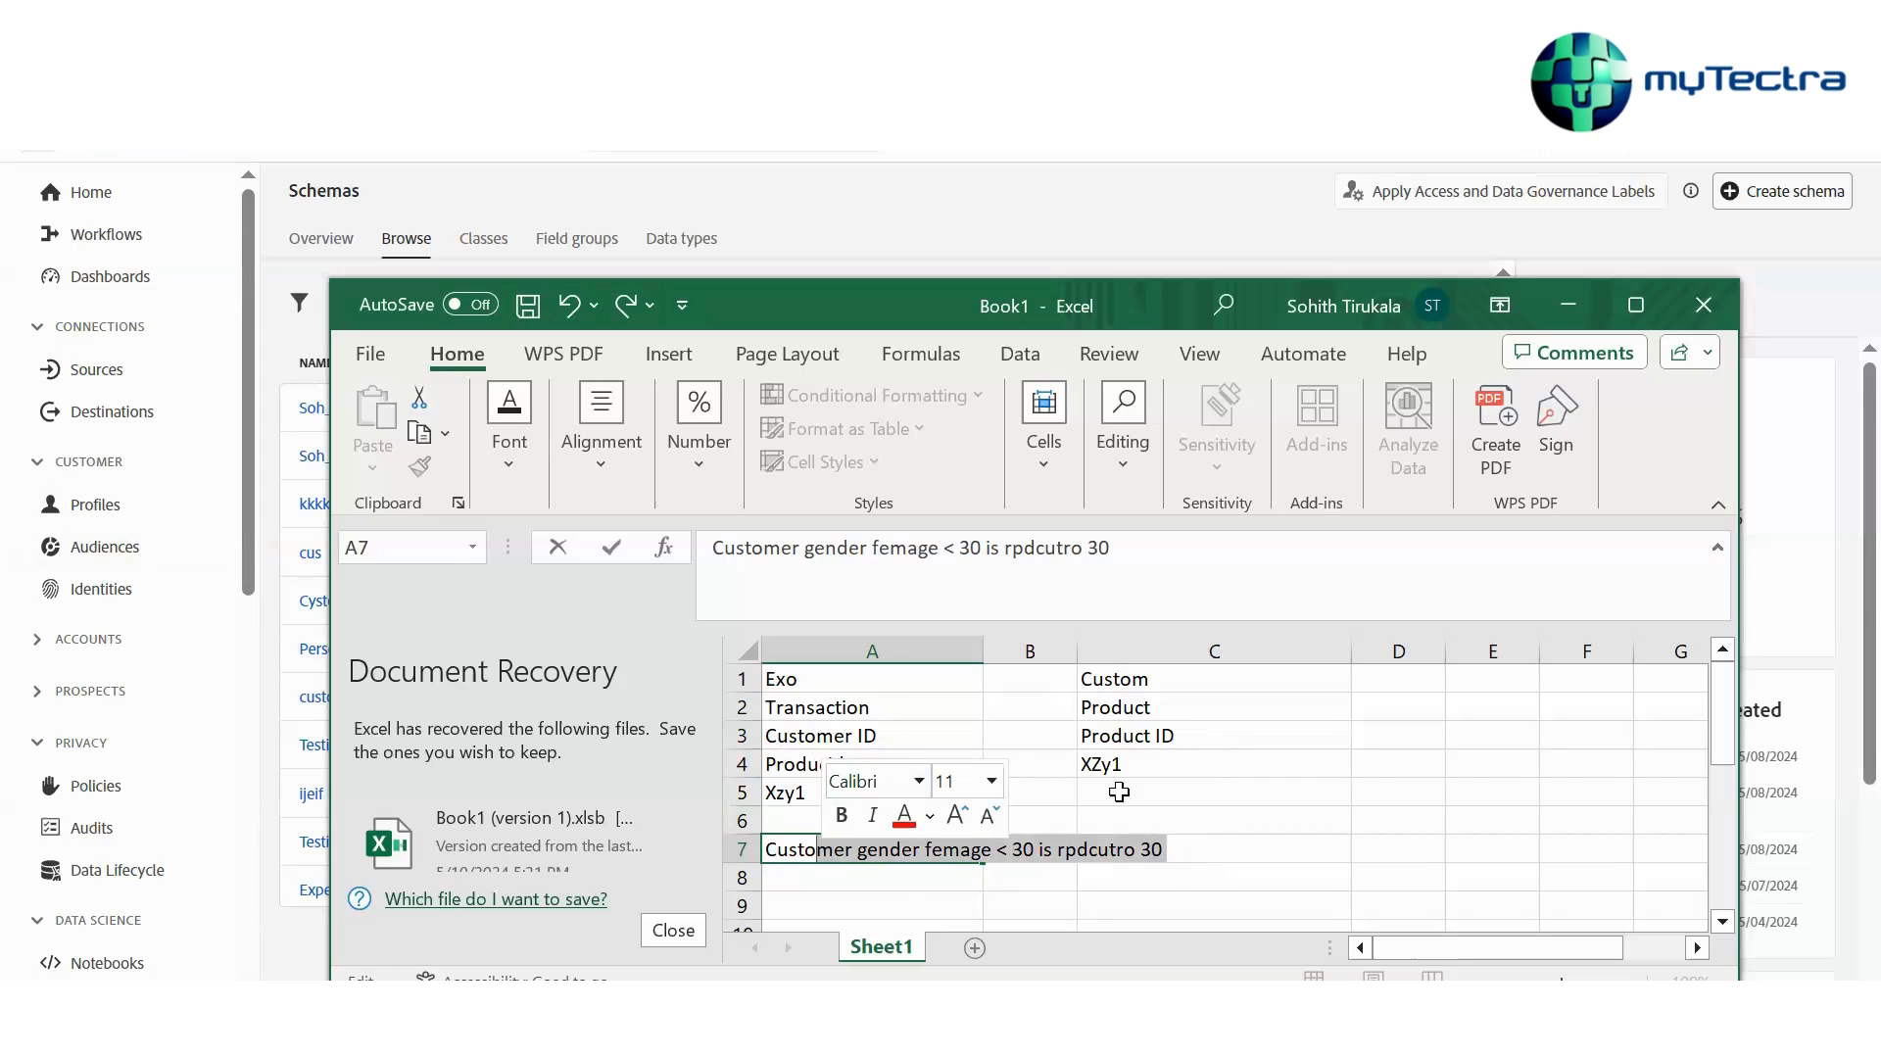
{"action": "left_click_drag", "start_coordinate": [774, 769], "coordinate": [1112, 749]}
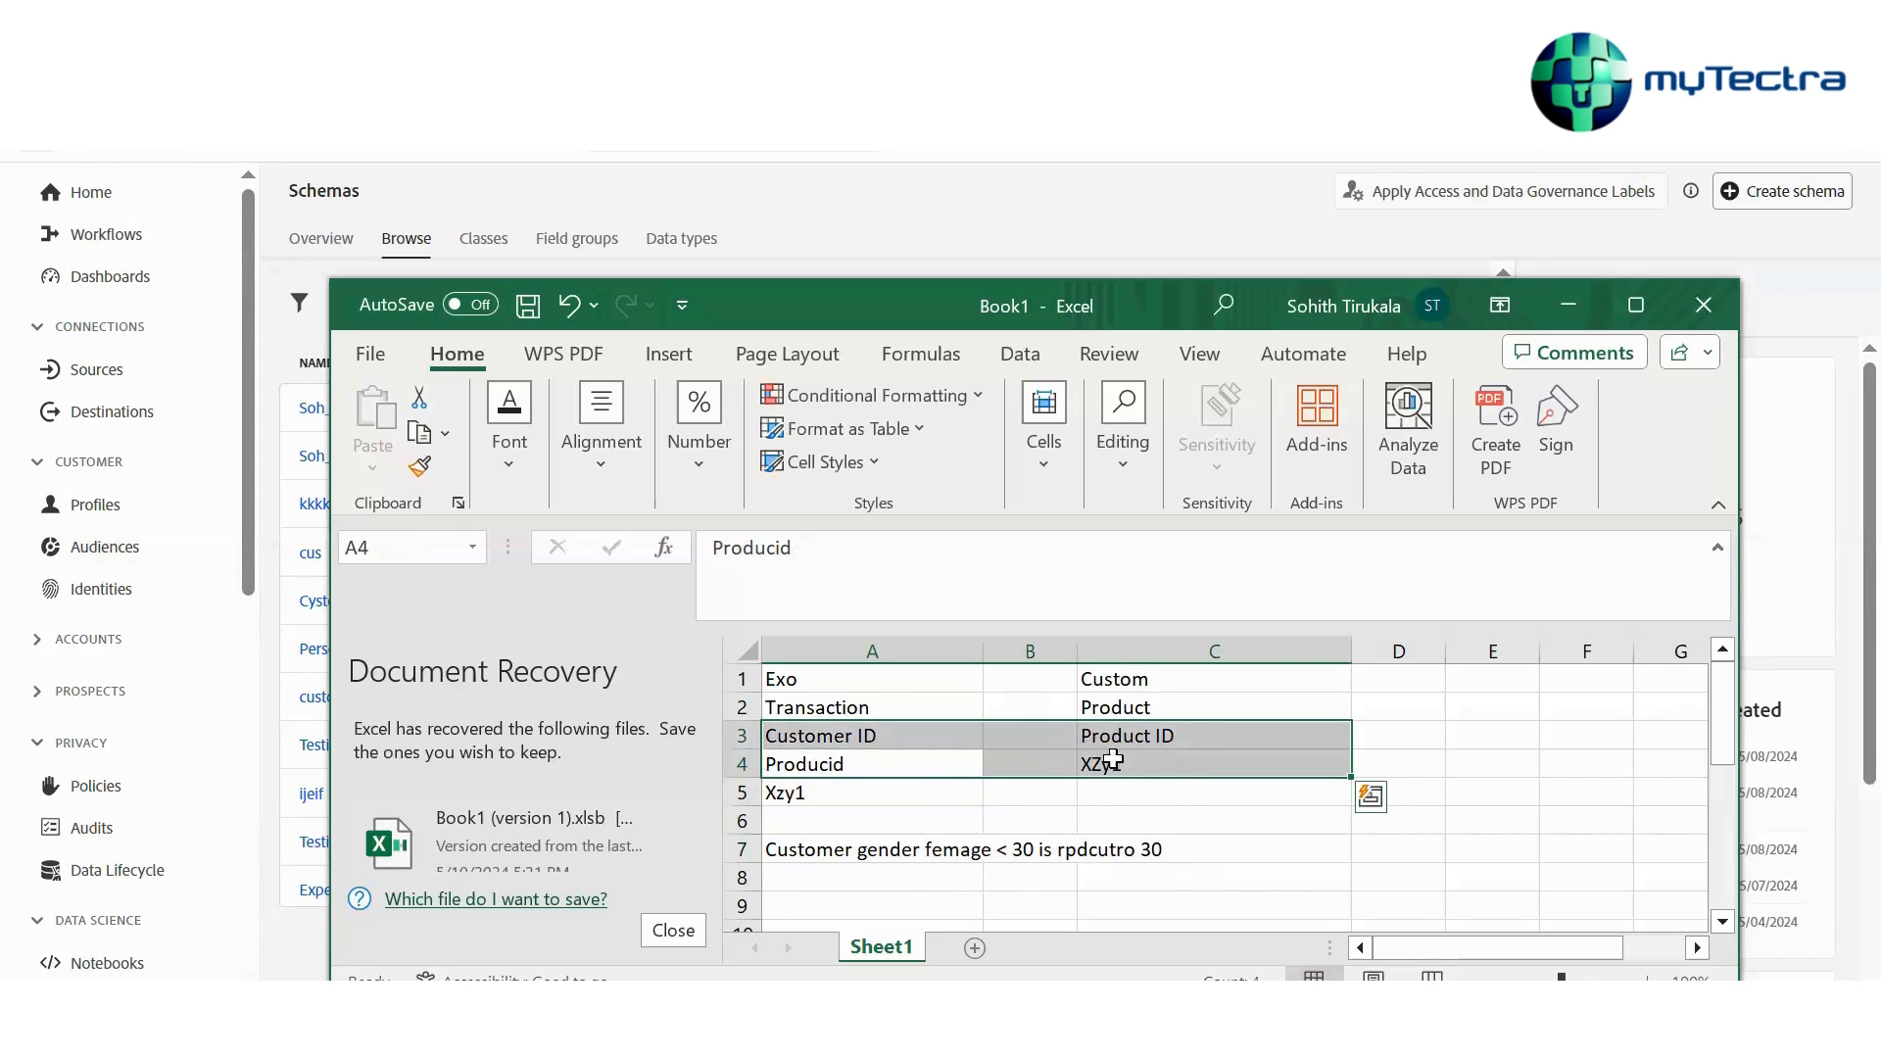
{"action": "mouse_move", "coordinate": [1175, 777]}
{"action": "left_mouse_down"}
{"action": "mouse_move", "coordinate": [1180, 805]}
{"action": "mouse_move", "coordinate": [1181, 788]}
{"action": "left_mouse_up"}
{"action": "left_click", "coordinate": [1033, 598]}
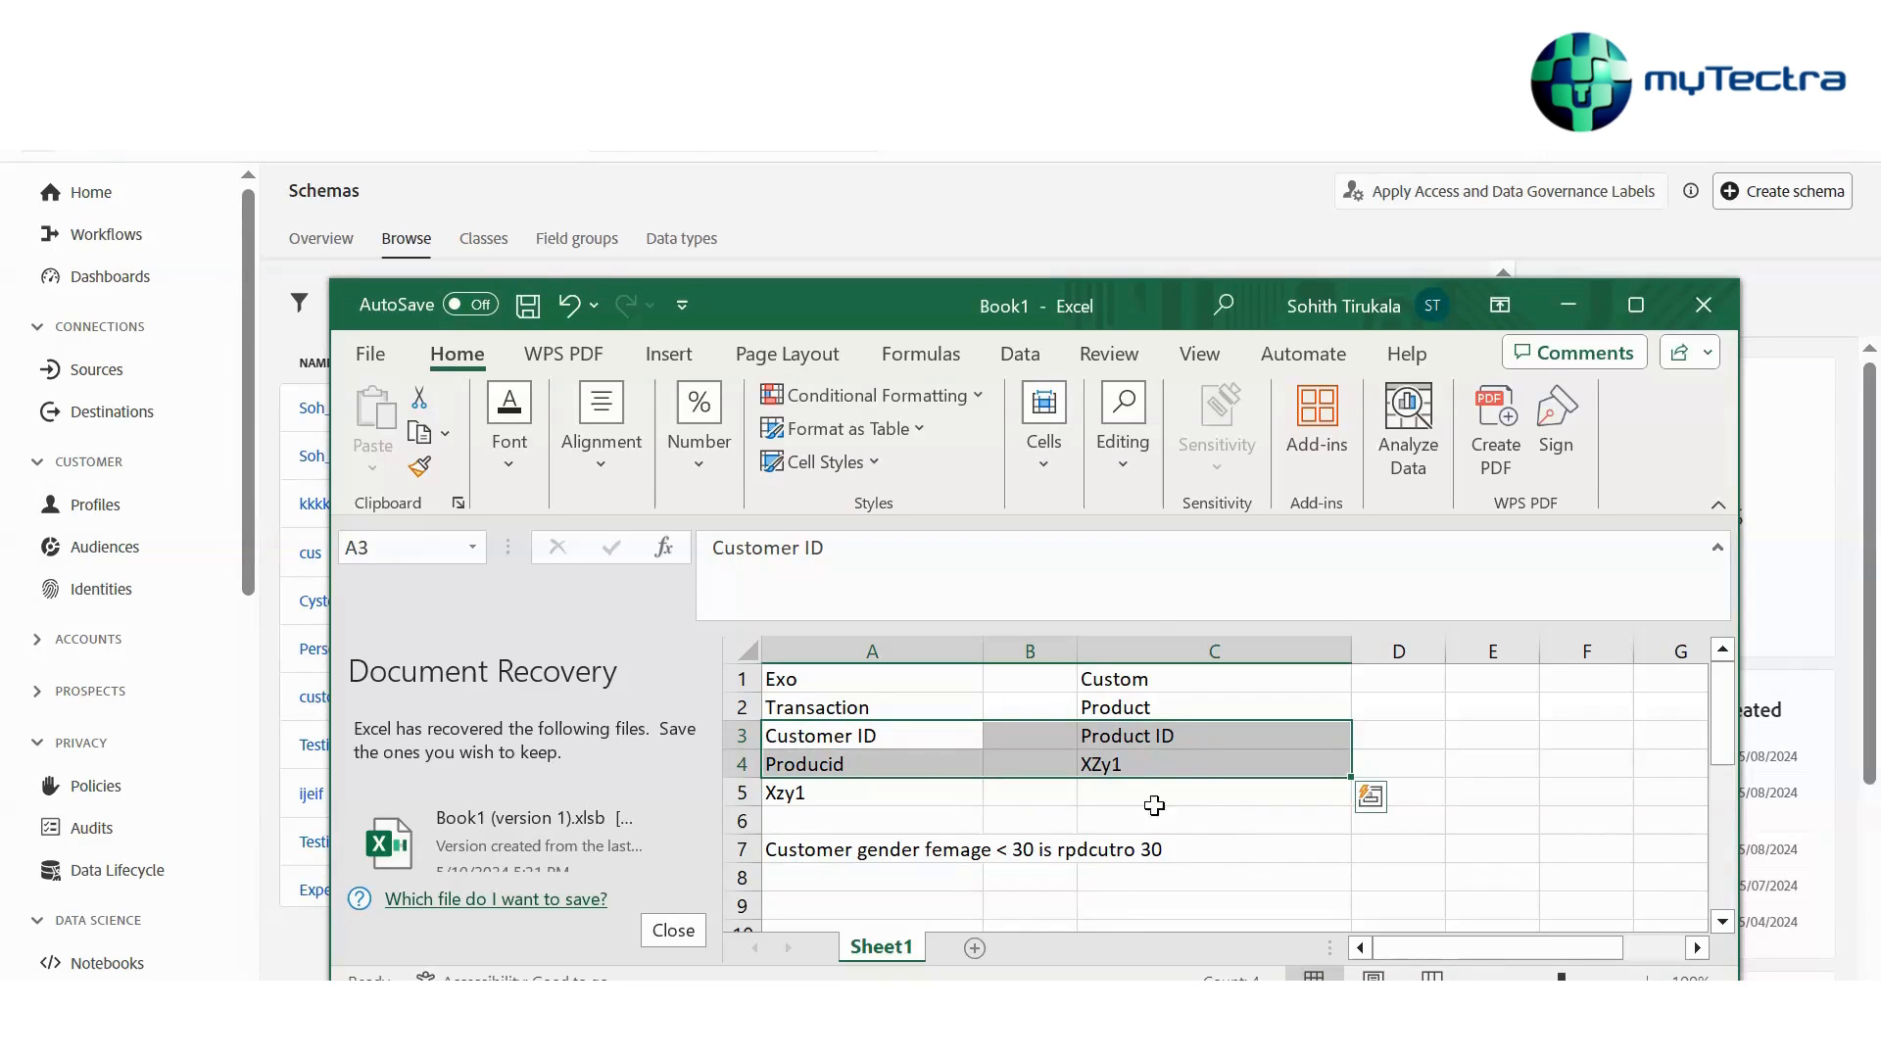
{"action": "left_click", "coordinate": [1091, 850]}
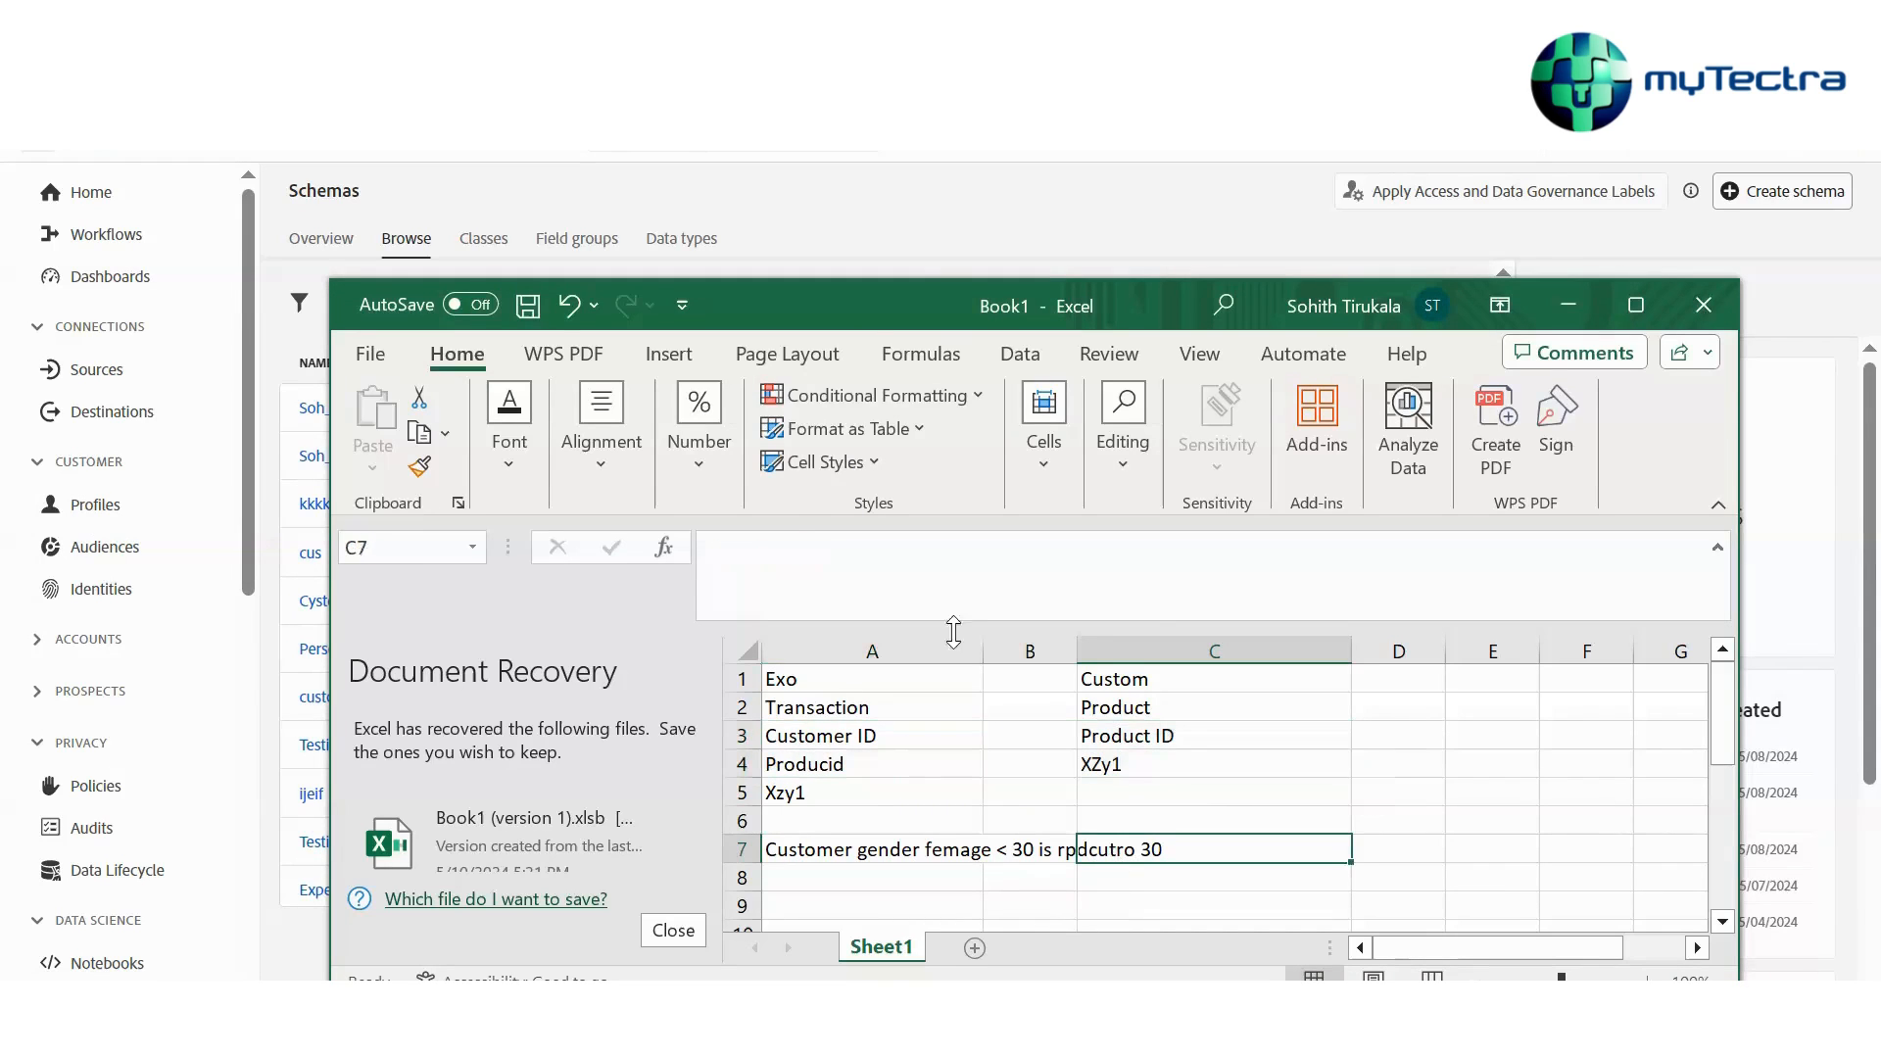
Switch to the Schemas browse list and search for luma schemas
{"action": "left_click", "coordinate": [968, 243]}
{"action": "left_click", "coordinate": [495, 312]}
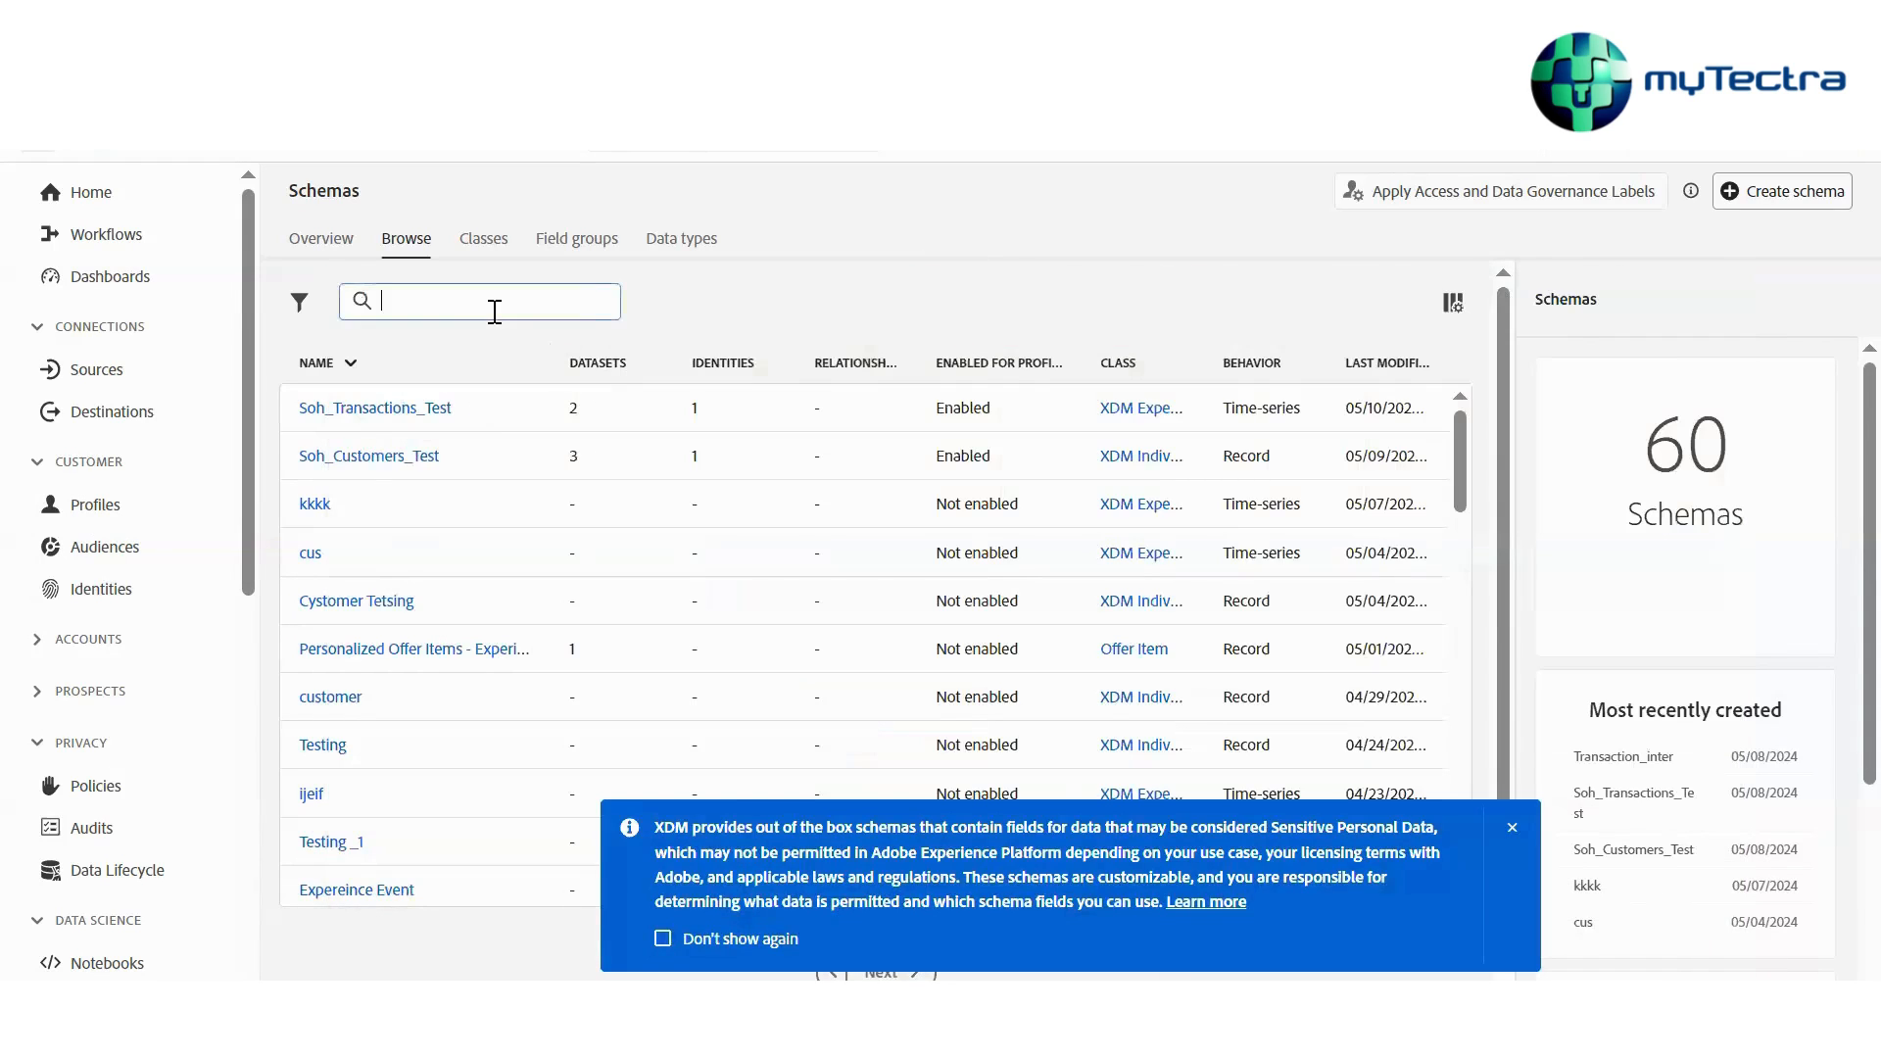
{"action": "type", "text": "kuma"}
{"action": "key", "text": "BackSpace"}
{"action": "key", "text": "BackSpace"}
{"action": "key", "text": "BackSpace"}
{"action": "key", "text": "BackSpace"}
{"action": "type", "text": "luman"}
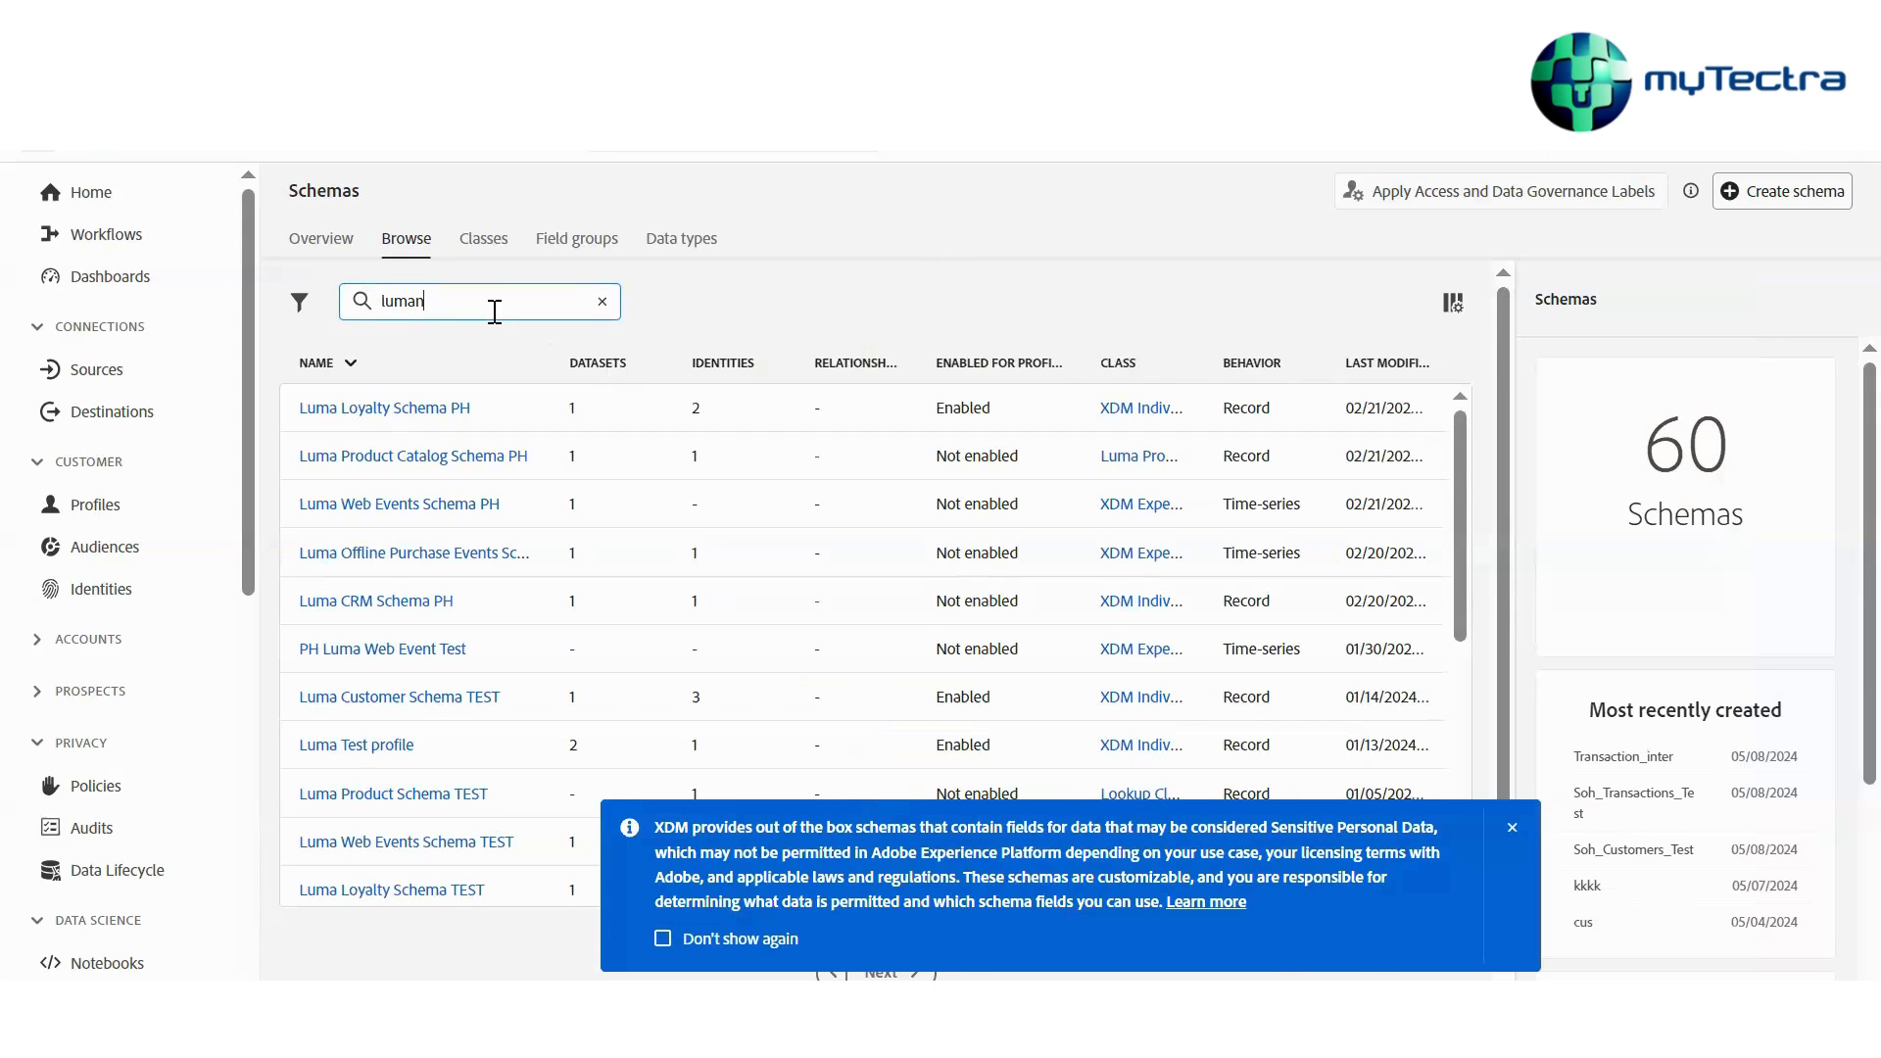
Narrow the schema search to luma tran and open the Luma Transaction Schema
{"action": "key", "text": "BackSpace"}
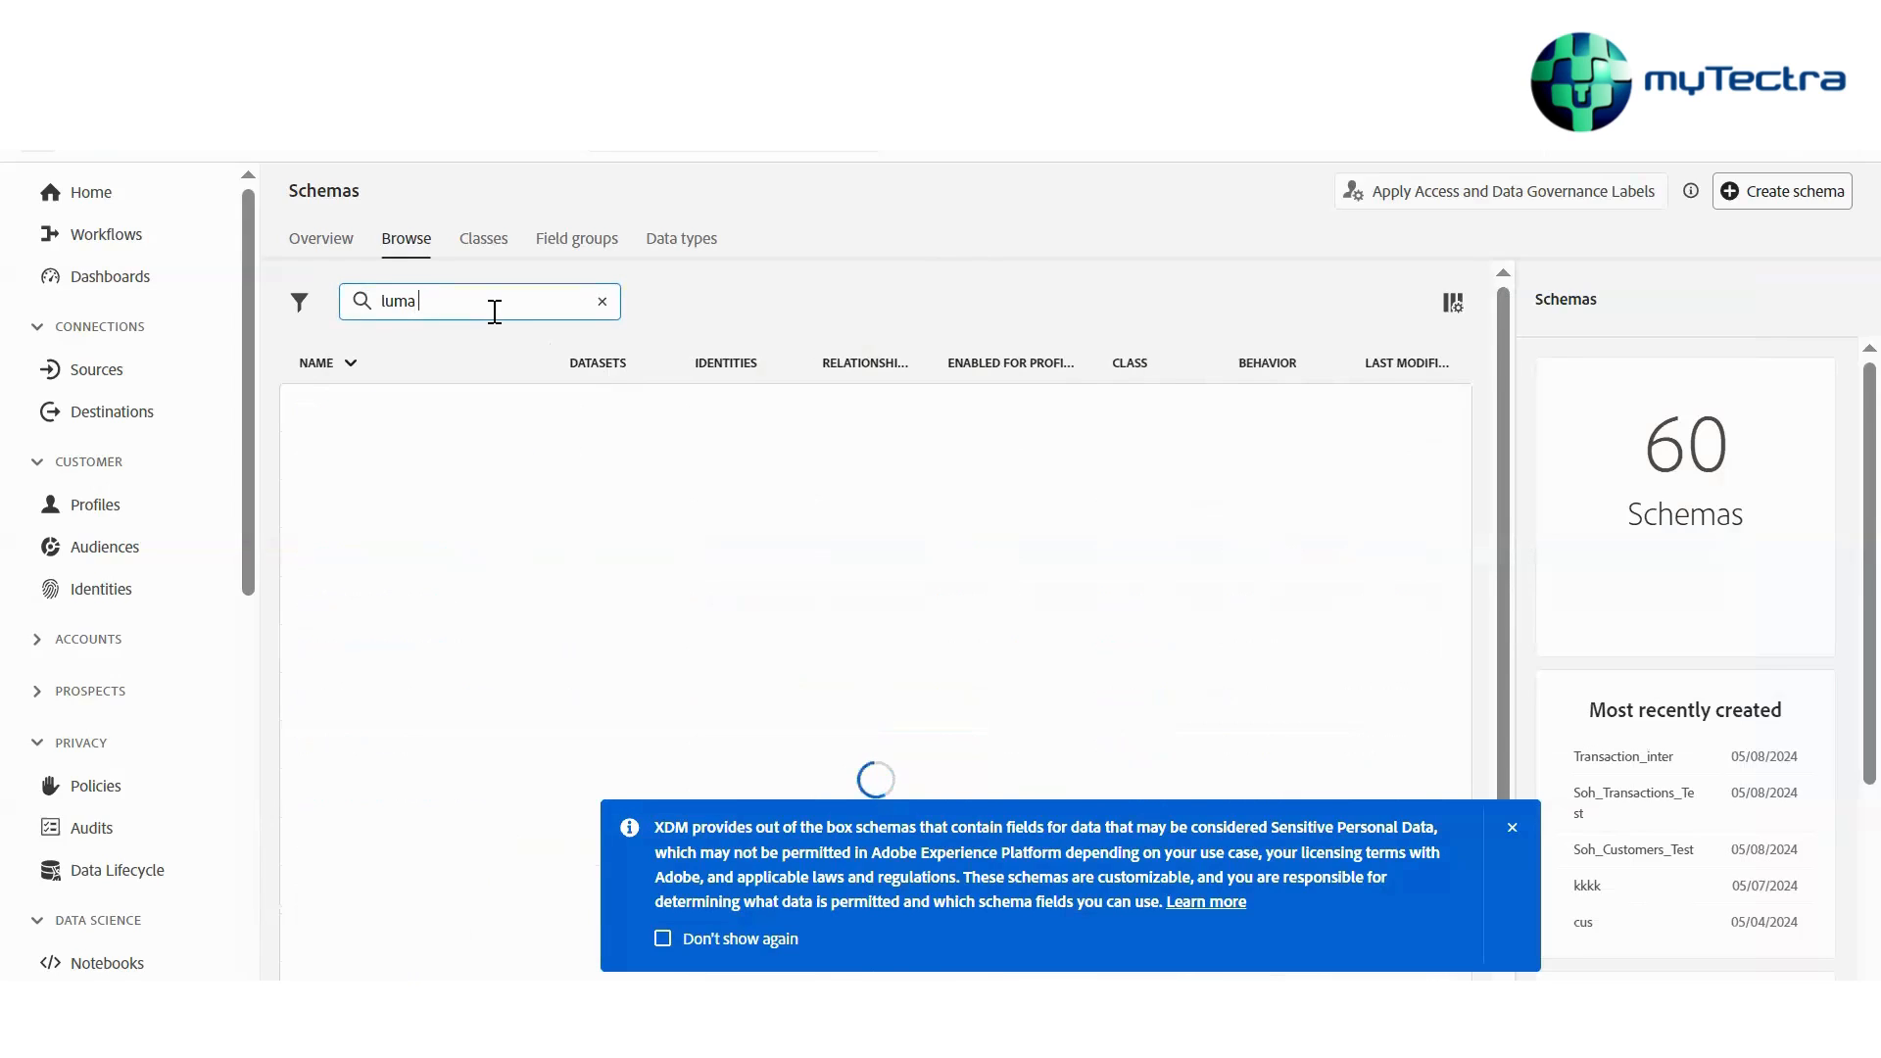
{"action": "type", "text": "tran"}
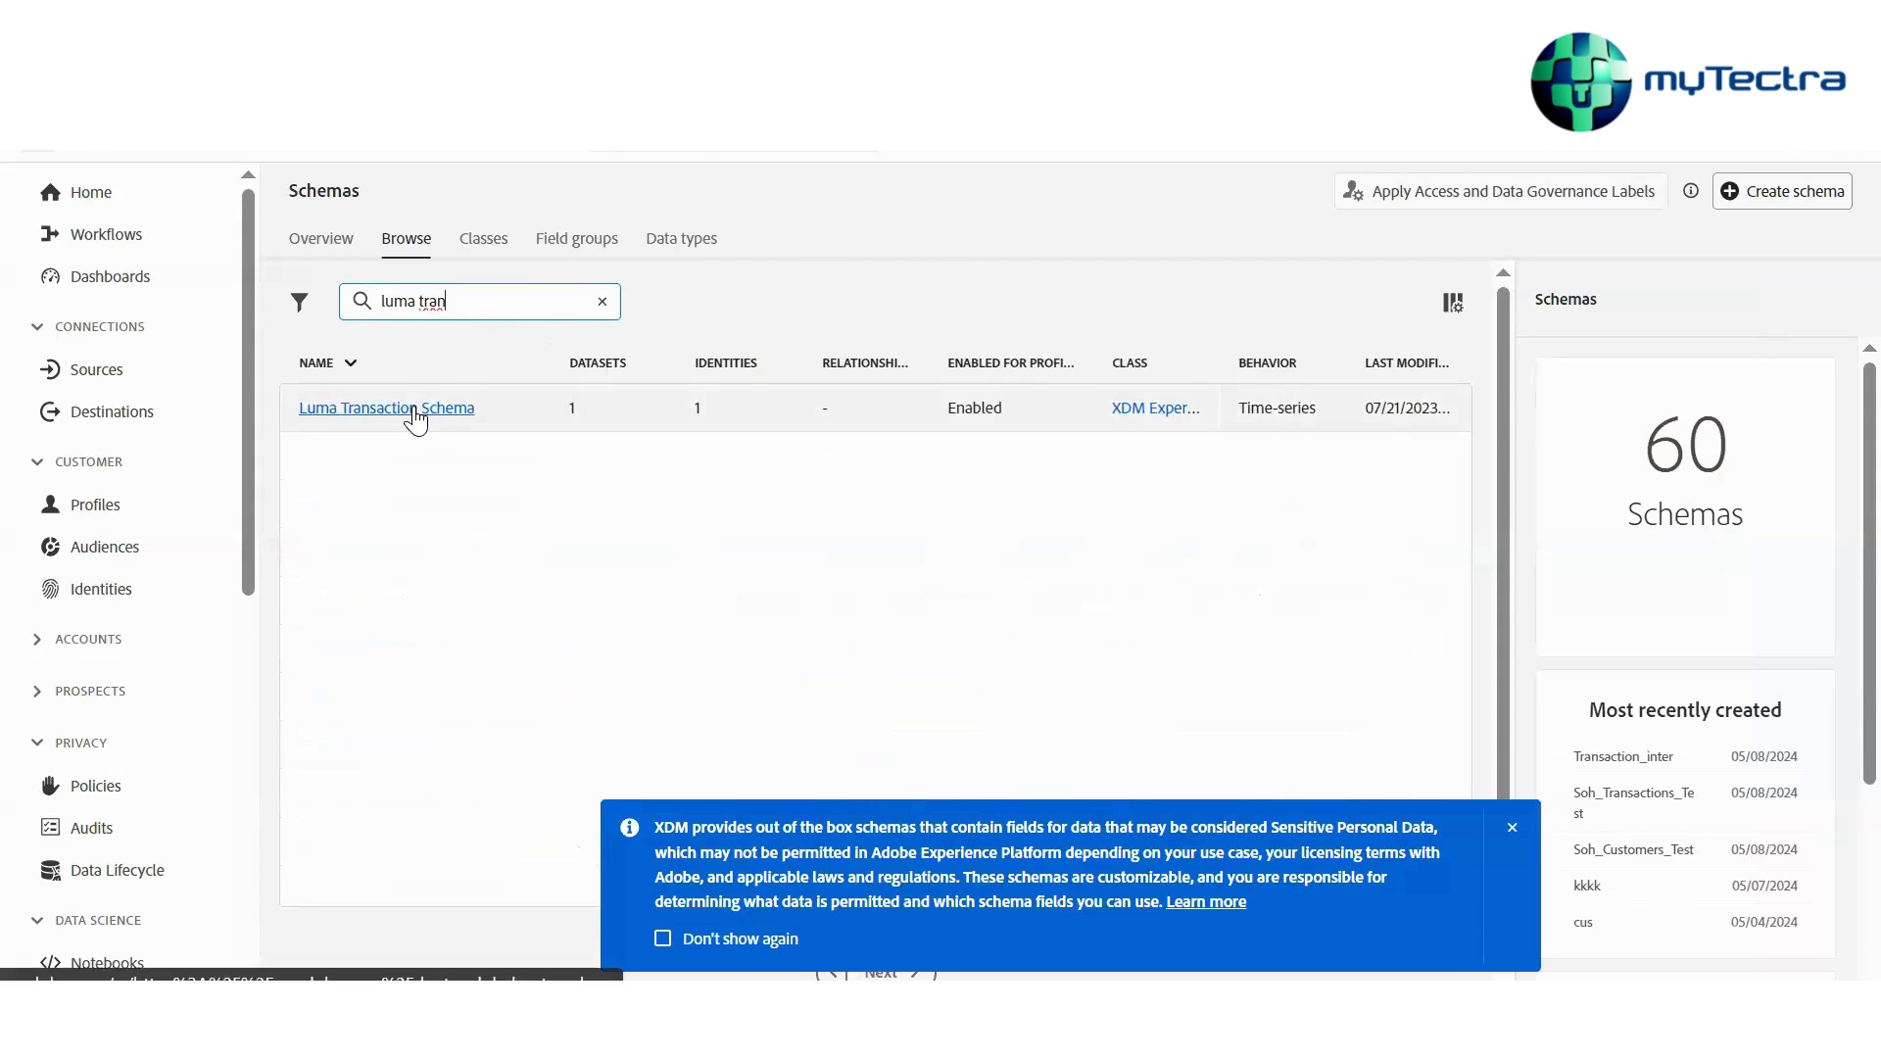
{"action": "double_click", "coordinate": [420, 295]}
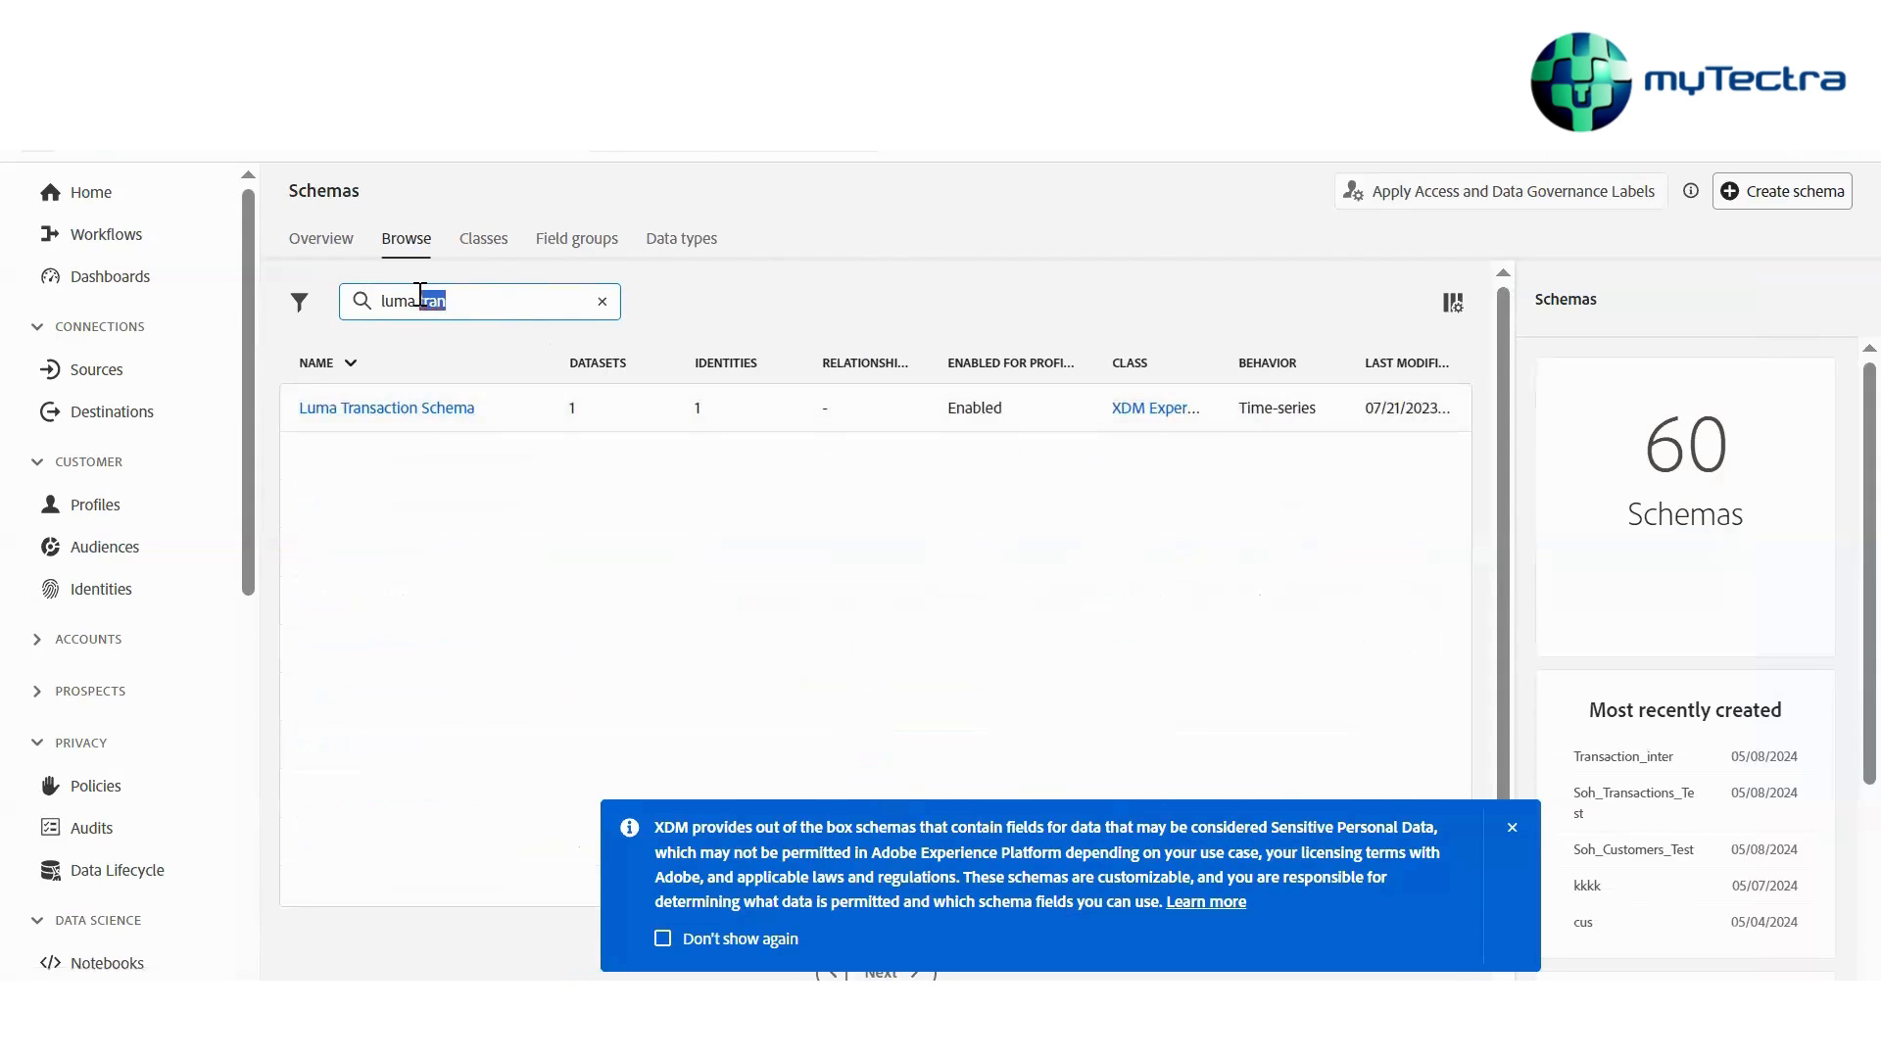
{"action": "left_click", "coordinate": [420, 410]}
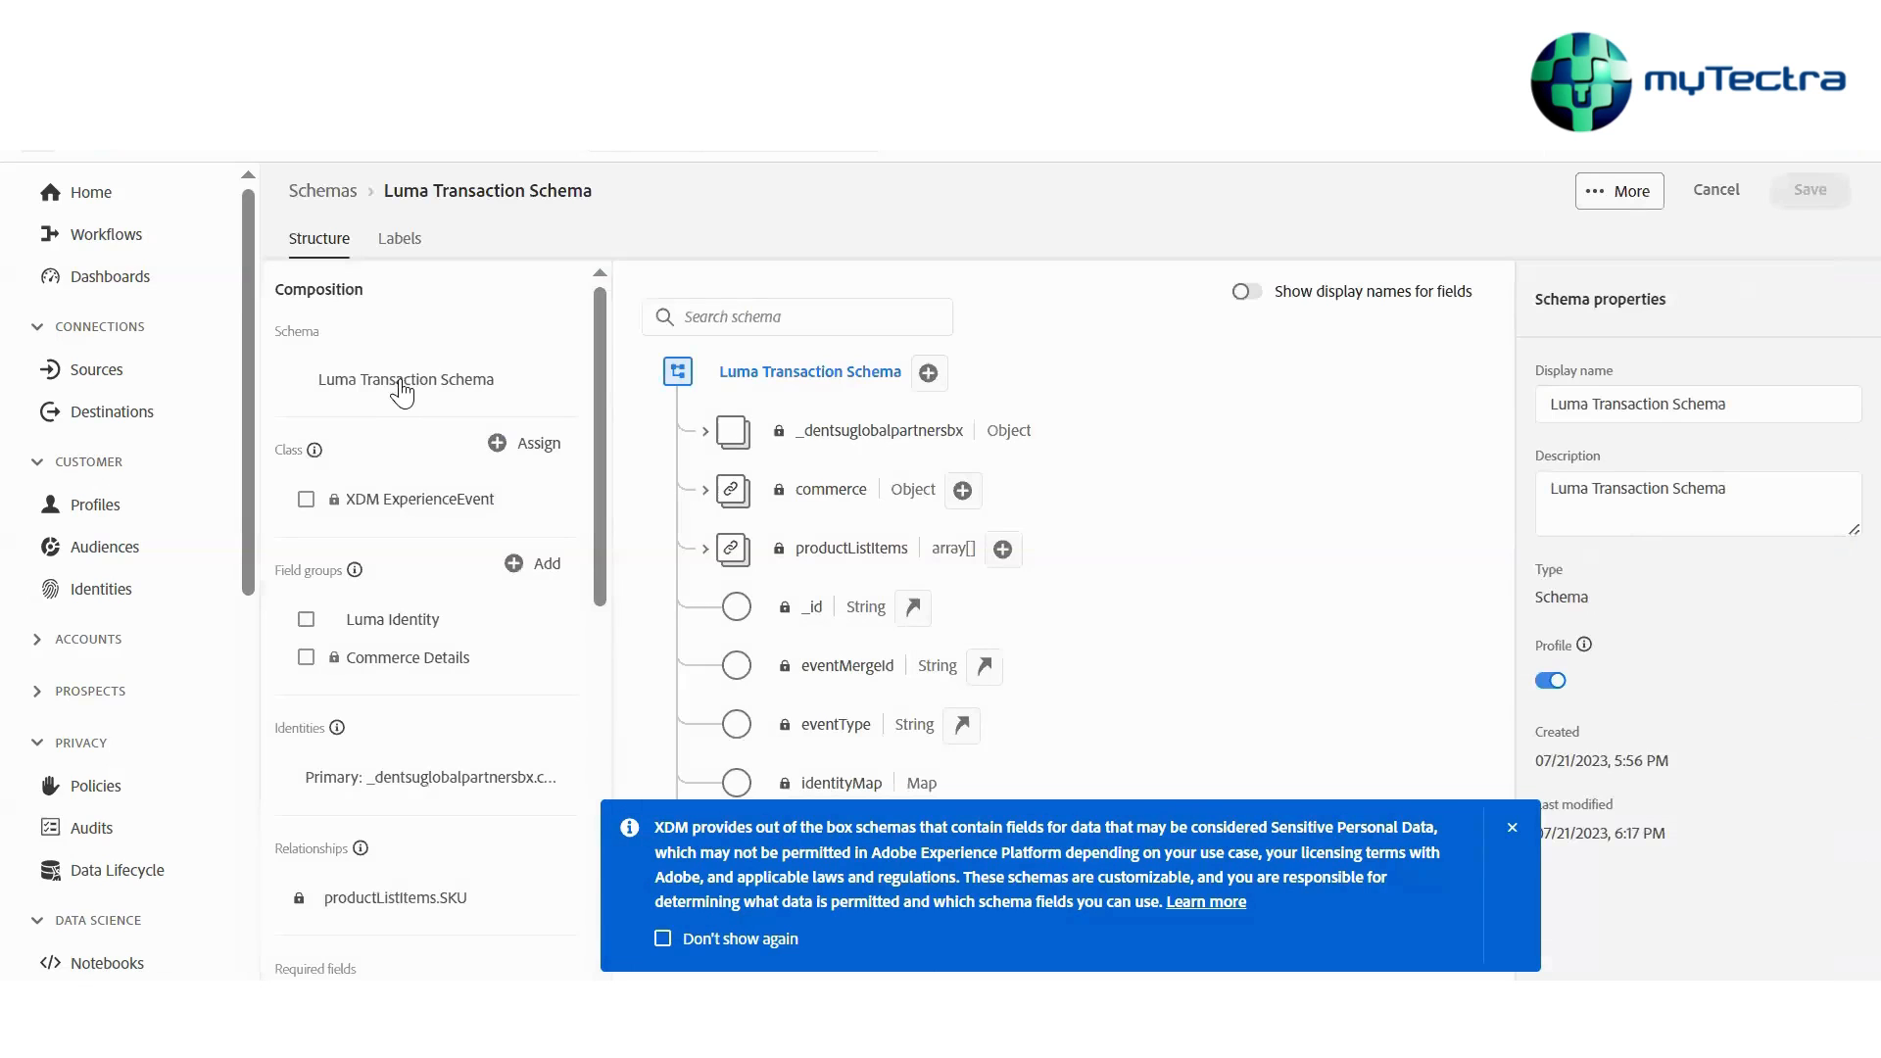
Inspect the productListItems.SKU relationship settings in the Edit relationship dialog, then cancel it
{"action": "scroll", "coordinate": [345, 716], "scroll_direction": "down", "scroll_amount": 1}
{"action": "scroll", "coordinate": [345, 725], "scroll_direction": "down", "scroll_amount": 3}
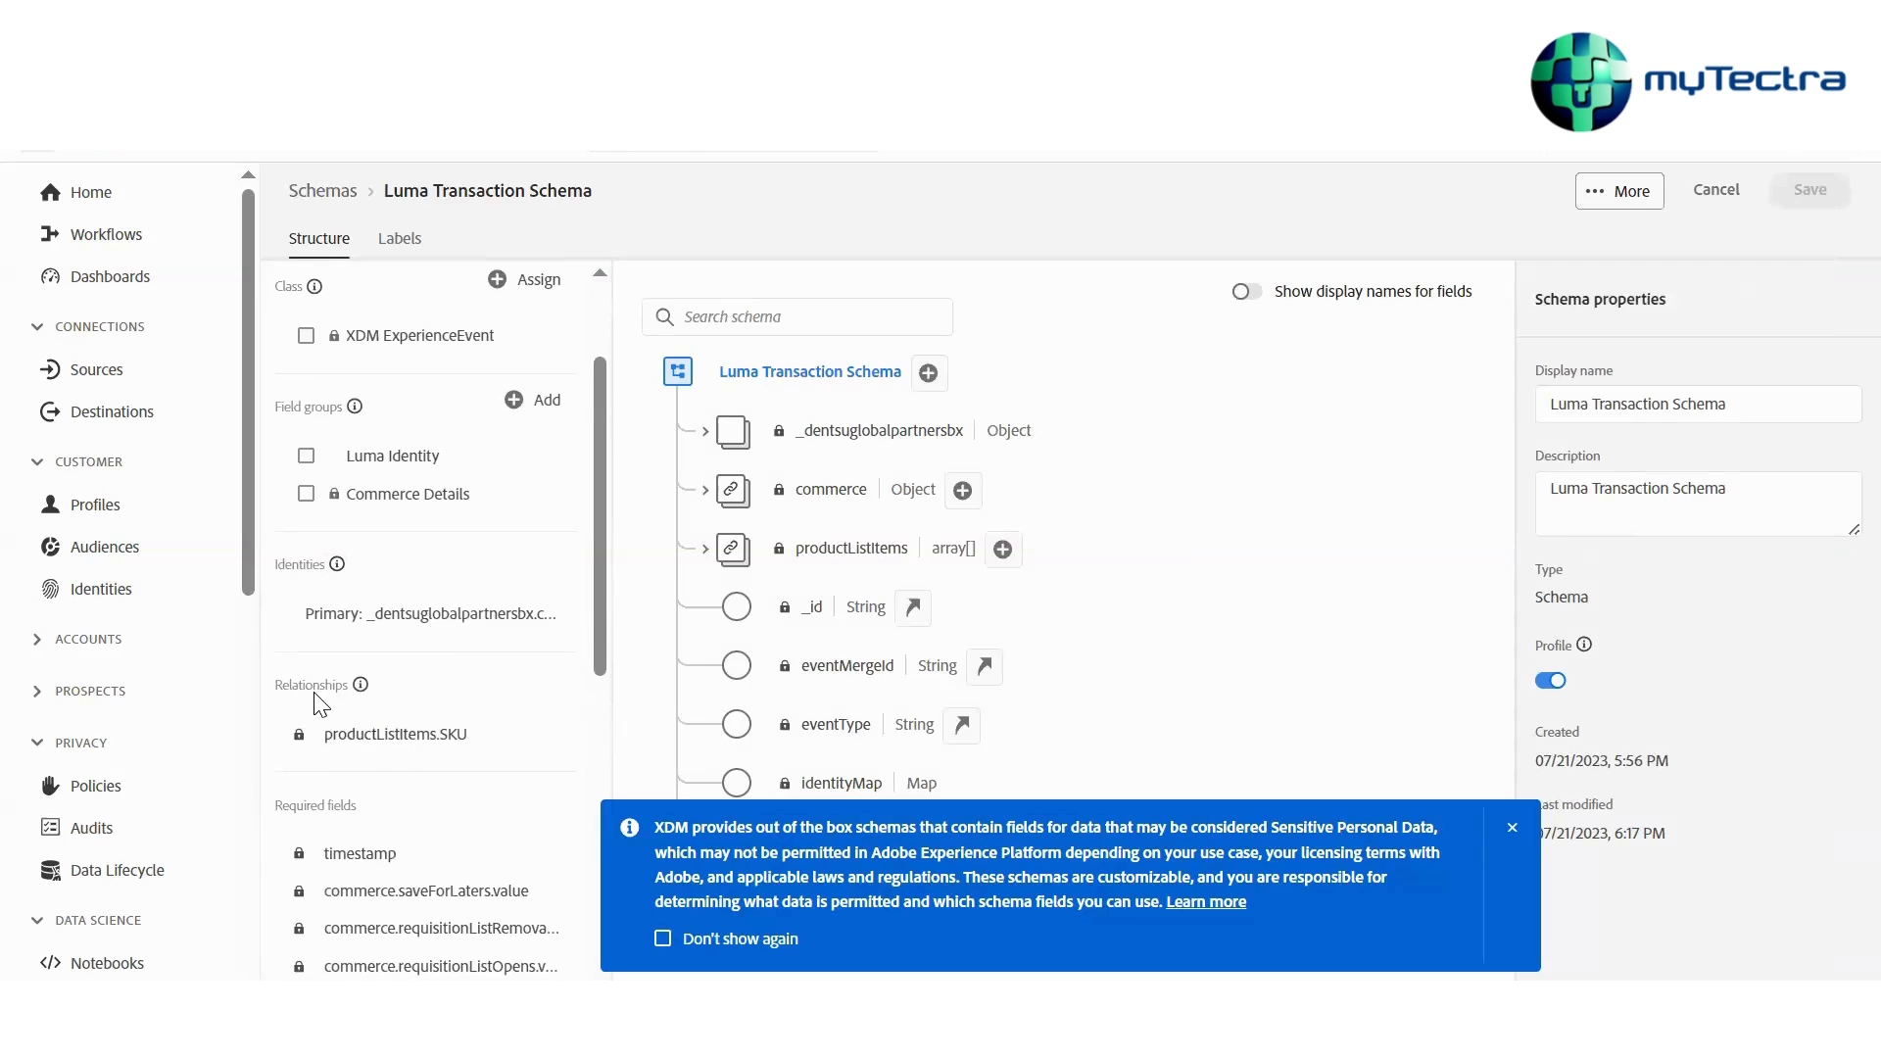
{"action": "scroll", "coordinate": [323, 703], "scroll_direction": "down", "scroll_amount": 3}
{"action": "left_click", "coordinate": [385, 641]}
{"action": "scroll", "coordinate": [810, 714], "scroll_direction": "down", "scroll_amount": 3}
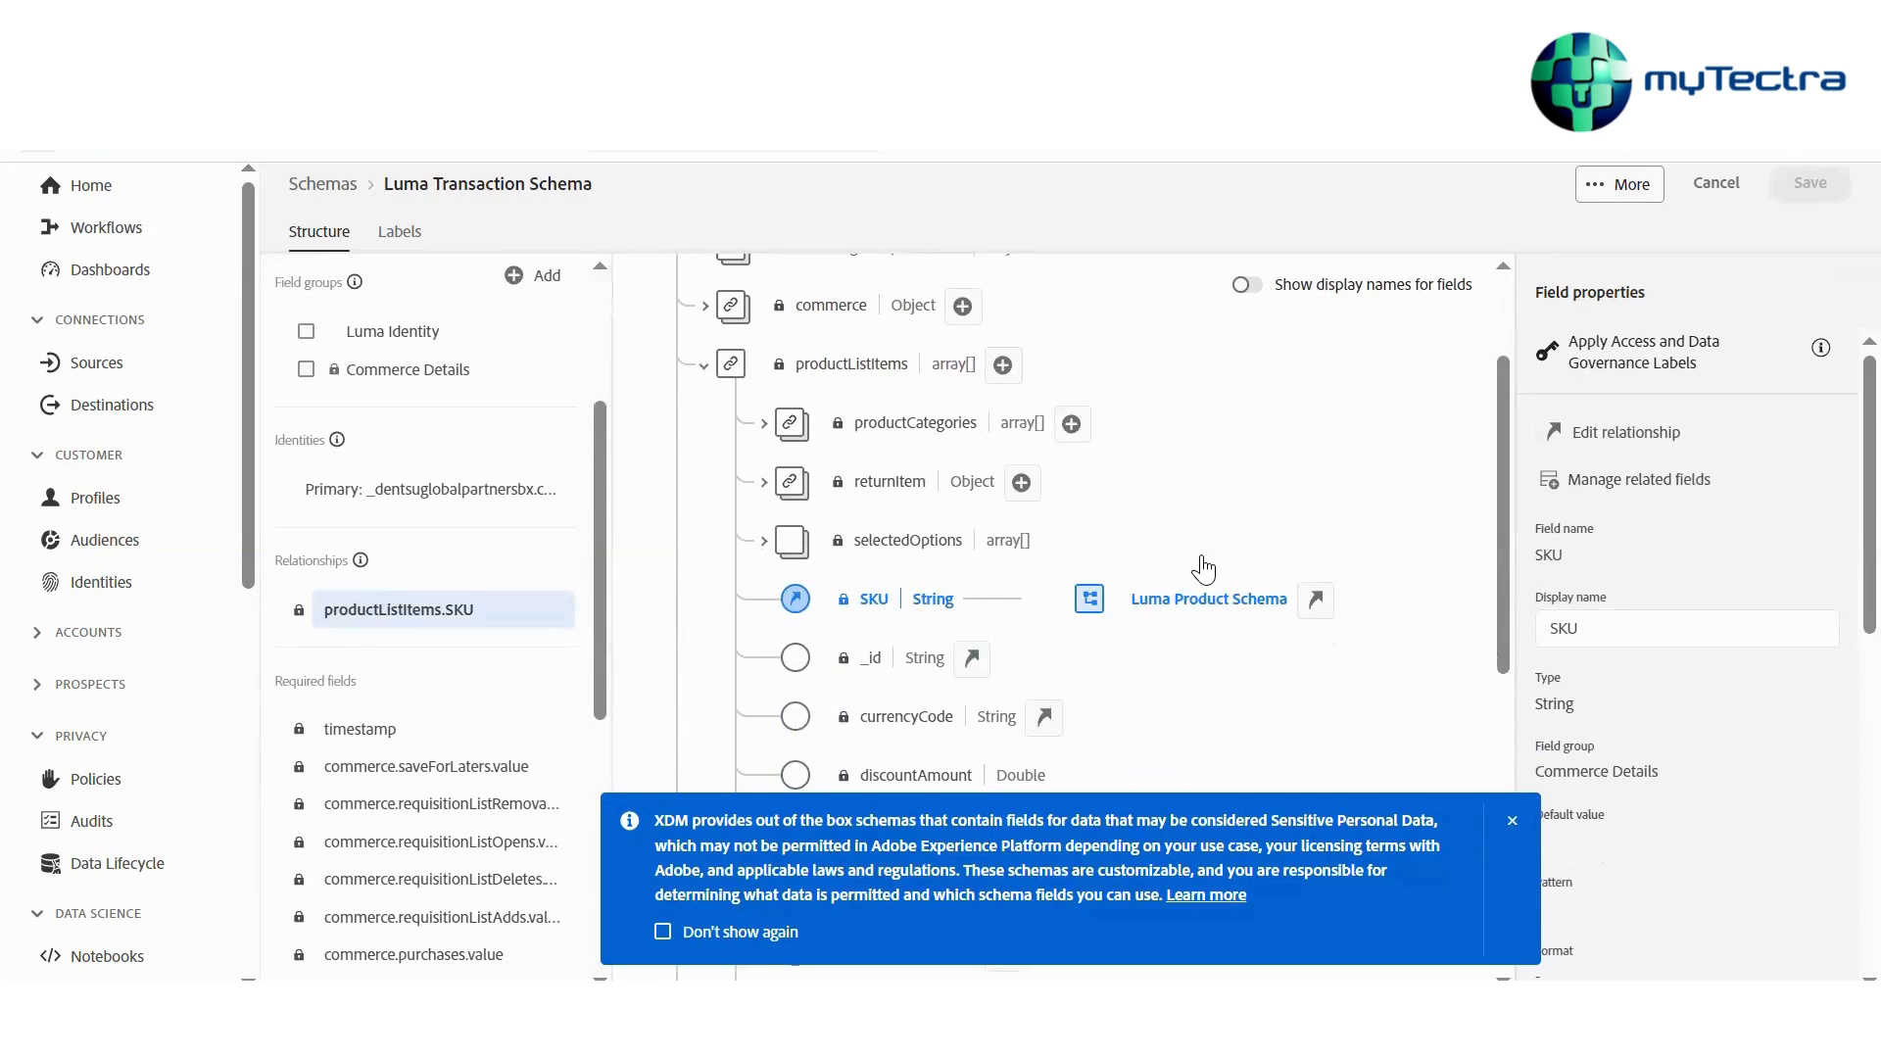
{"action": "left_click", "coordinate": [1579, 432]}
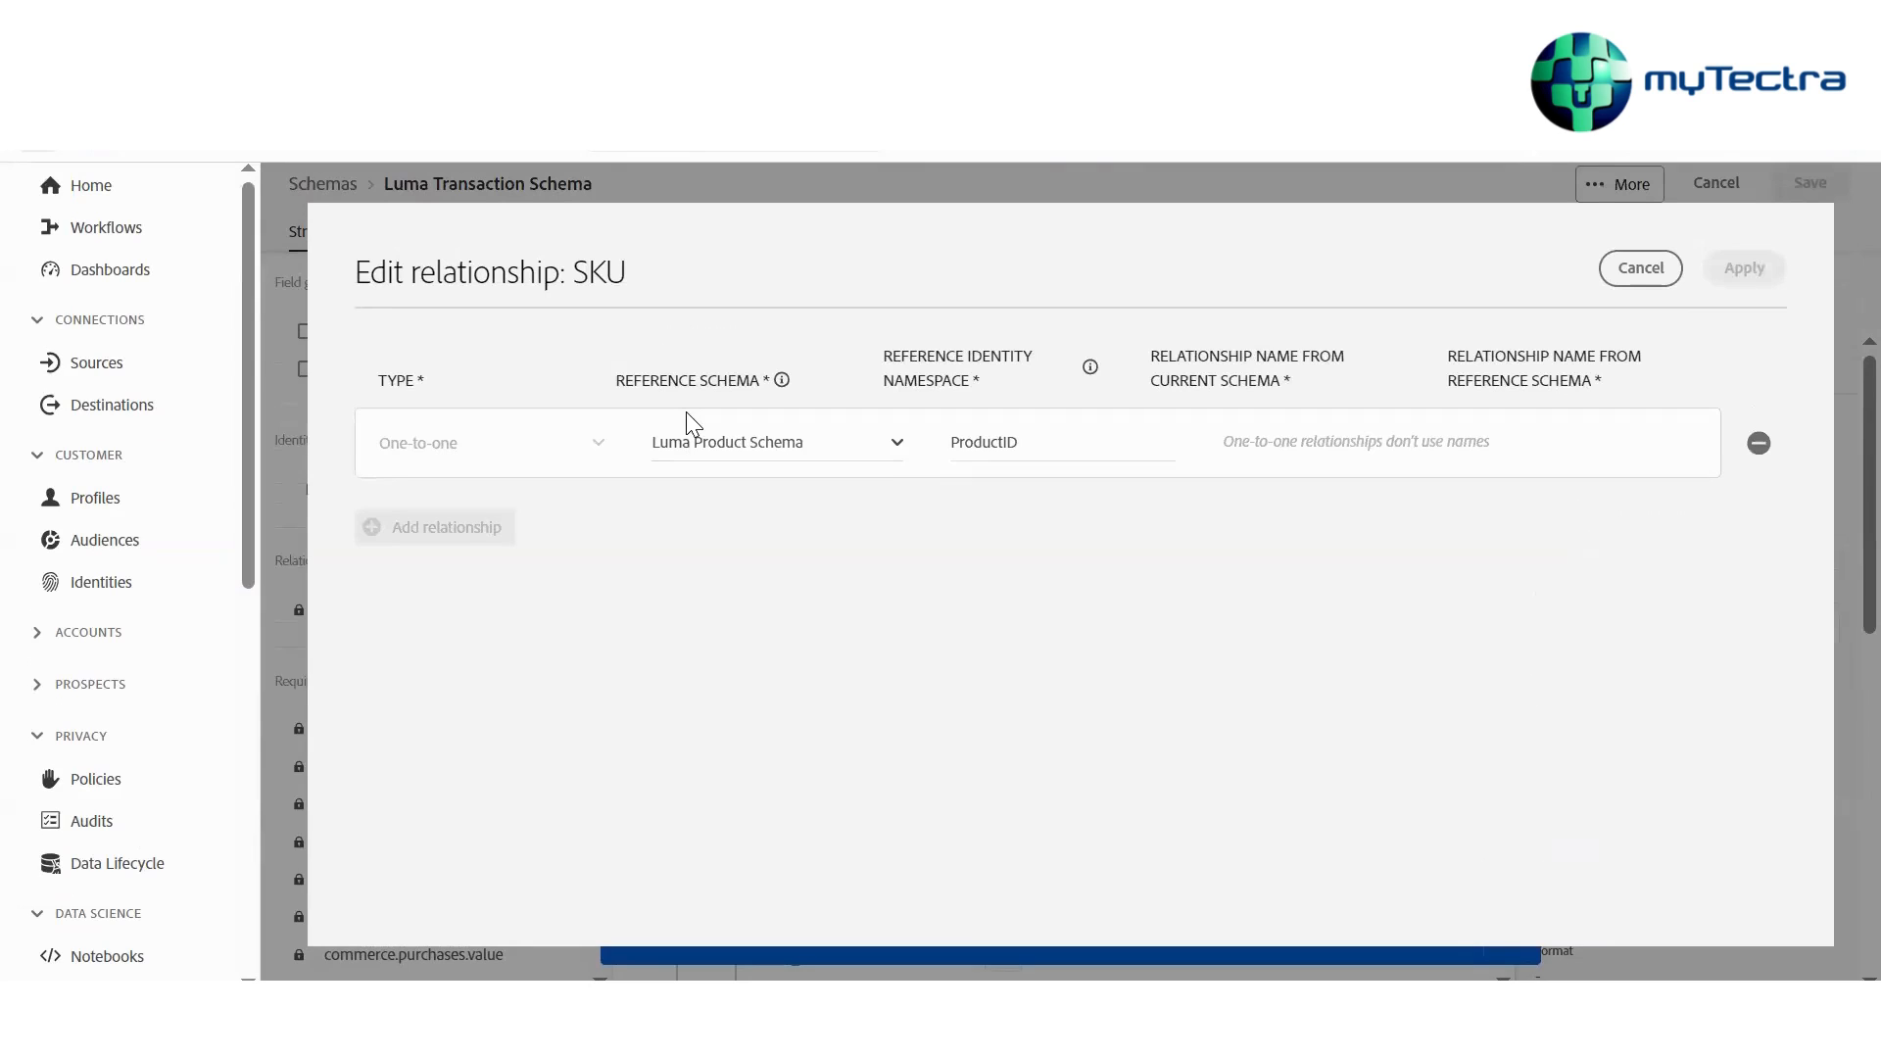
{"action": "left_click_drag", "start_coordinate": [1023, 443], "coordinate": [933, 447]}
{"action": "left_click", "coordinate": [1022, 444]}
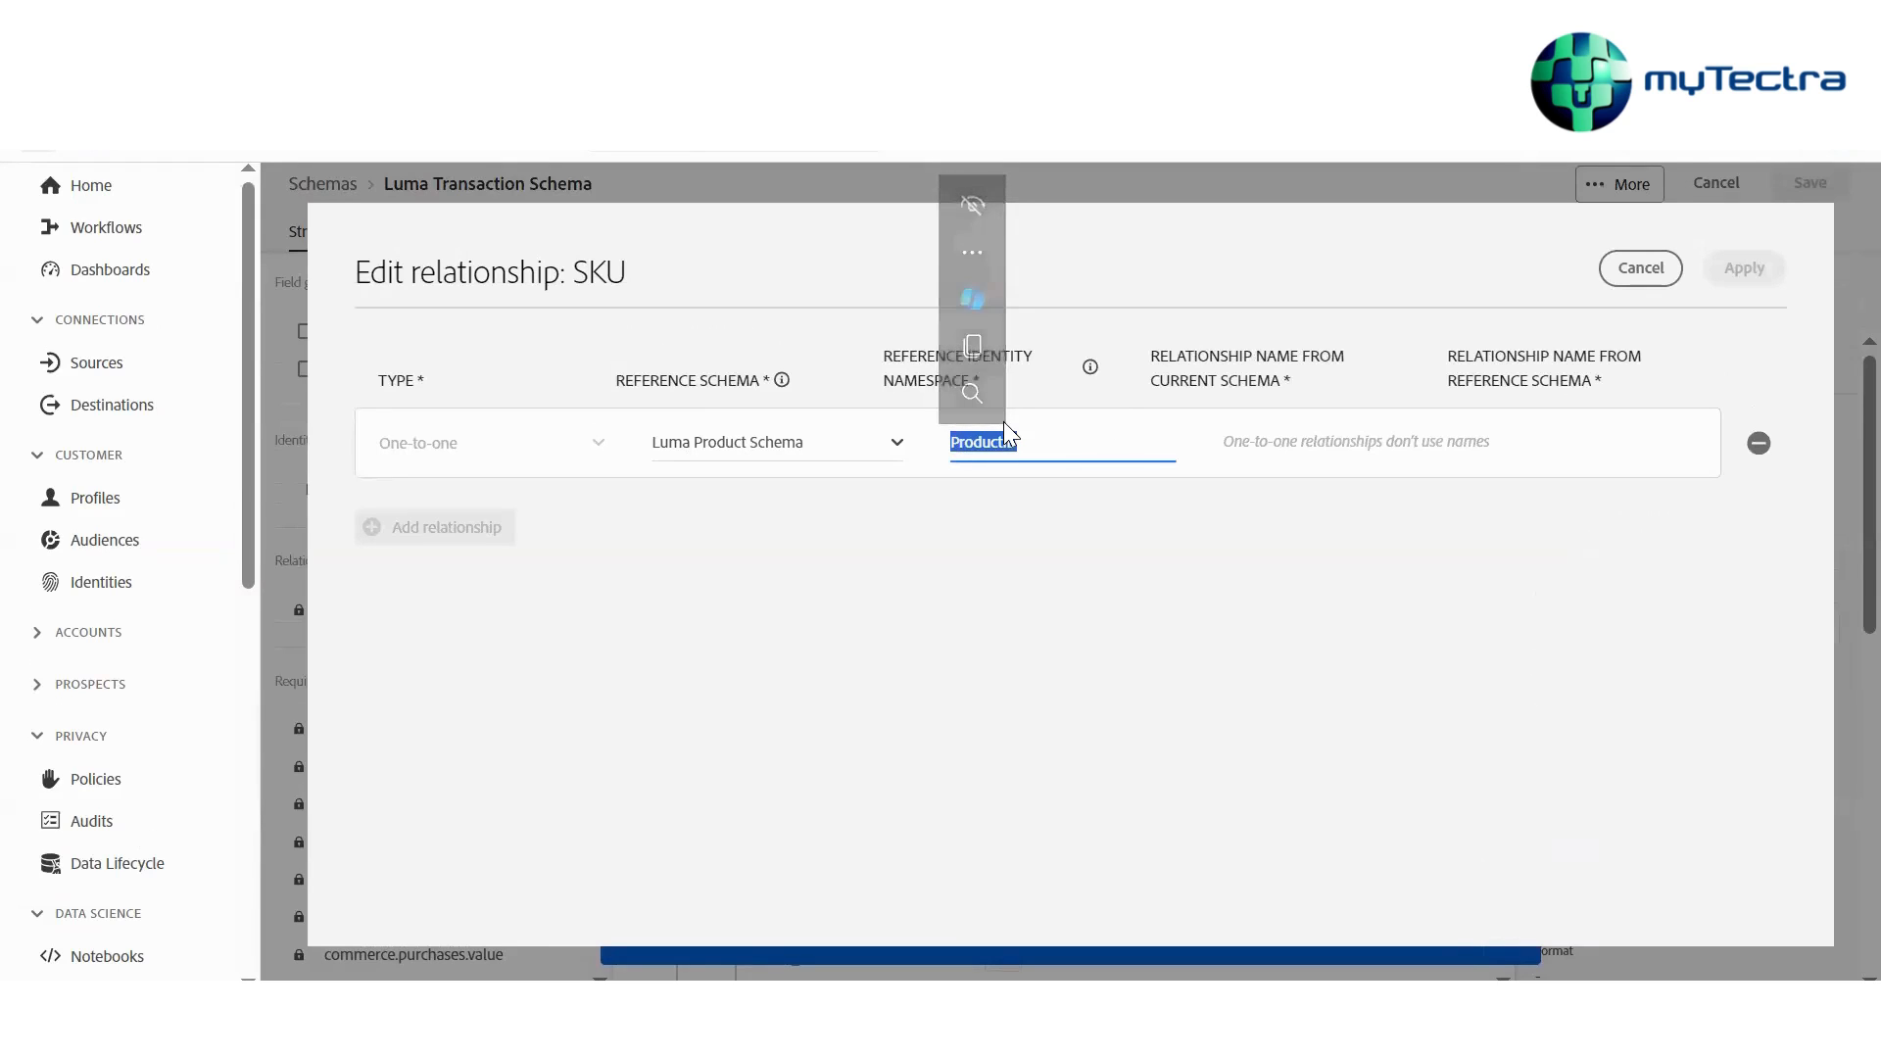
{"action": "left_click", "coordinate": [1657, 276]}
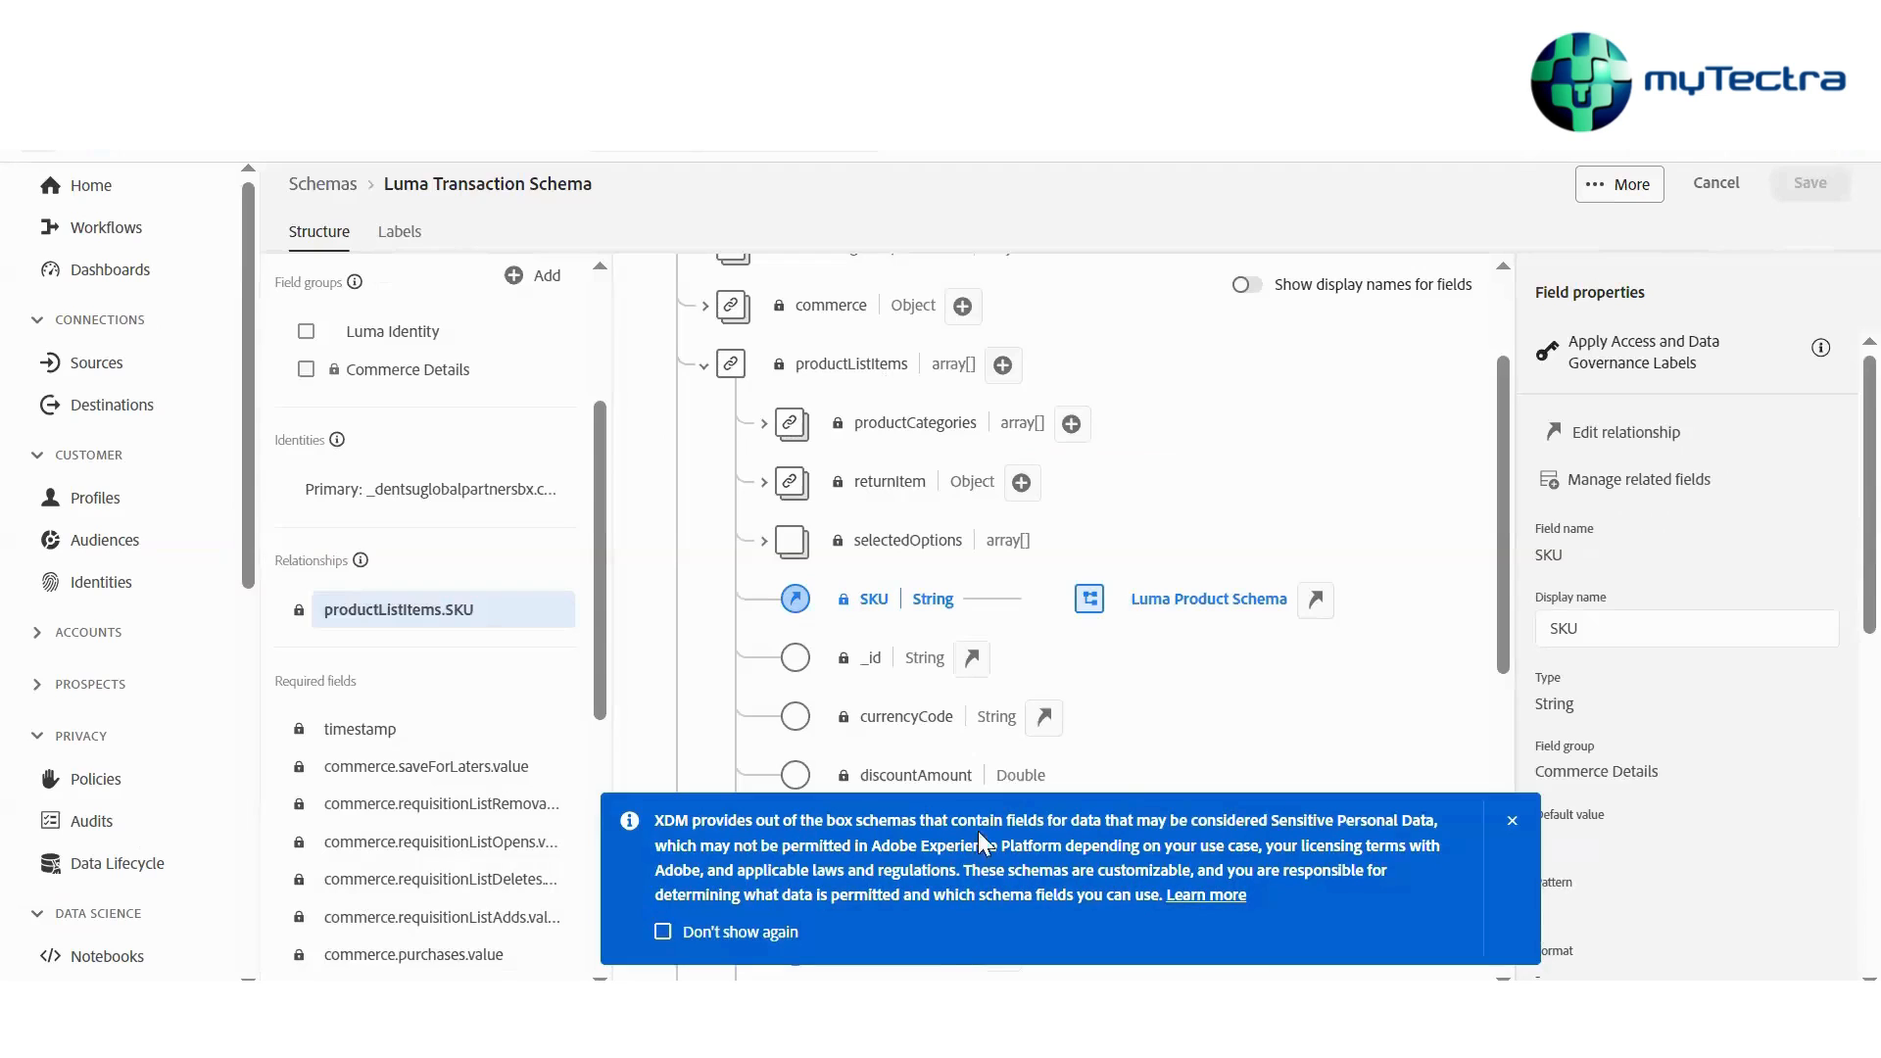
Try adding a one-to-one relationship from the _id field to Luma Product Catalog Schema PH, then cancel it
{"action": "left_click", "coordinate": [868, 658]}
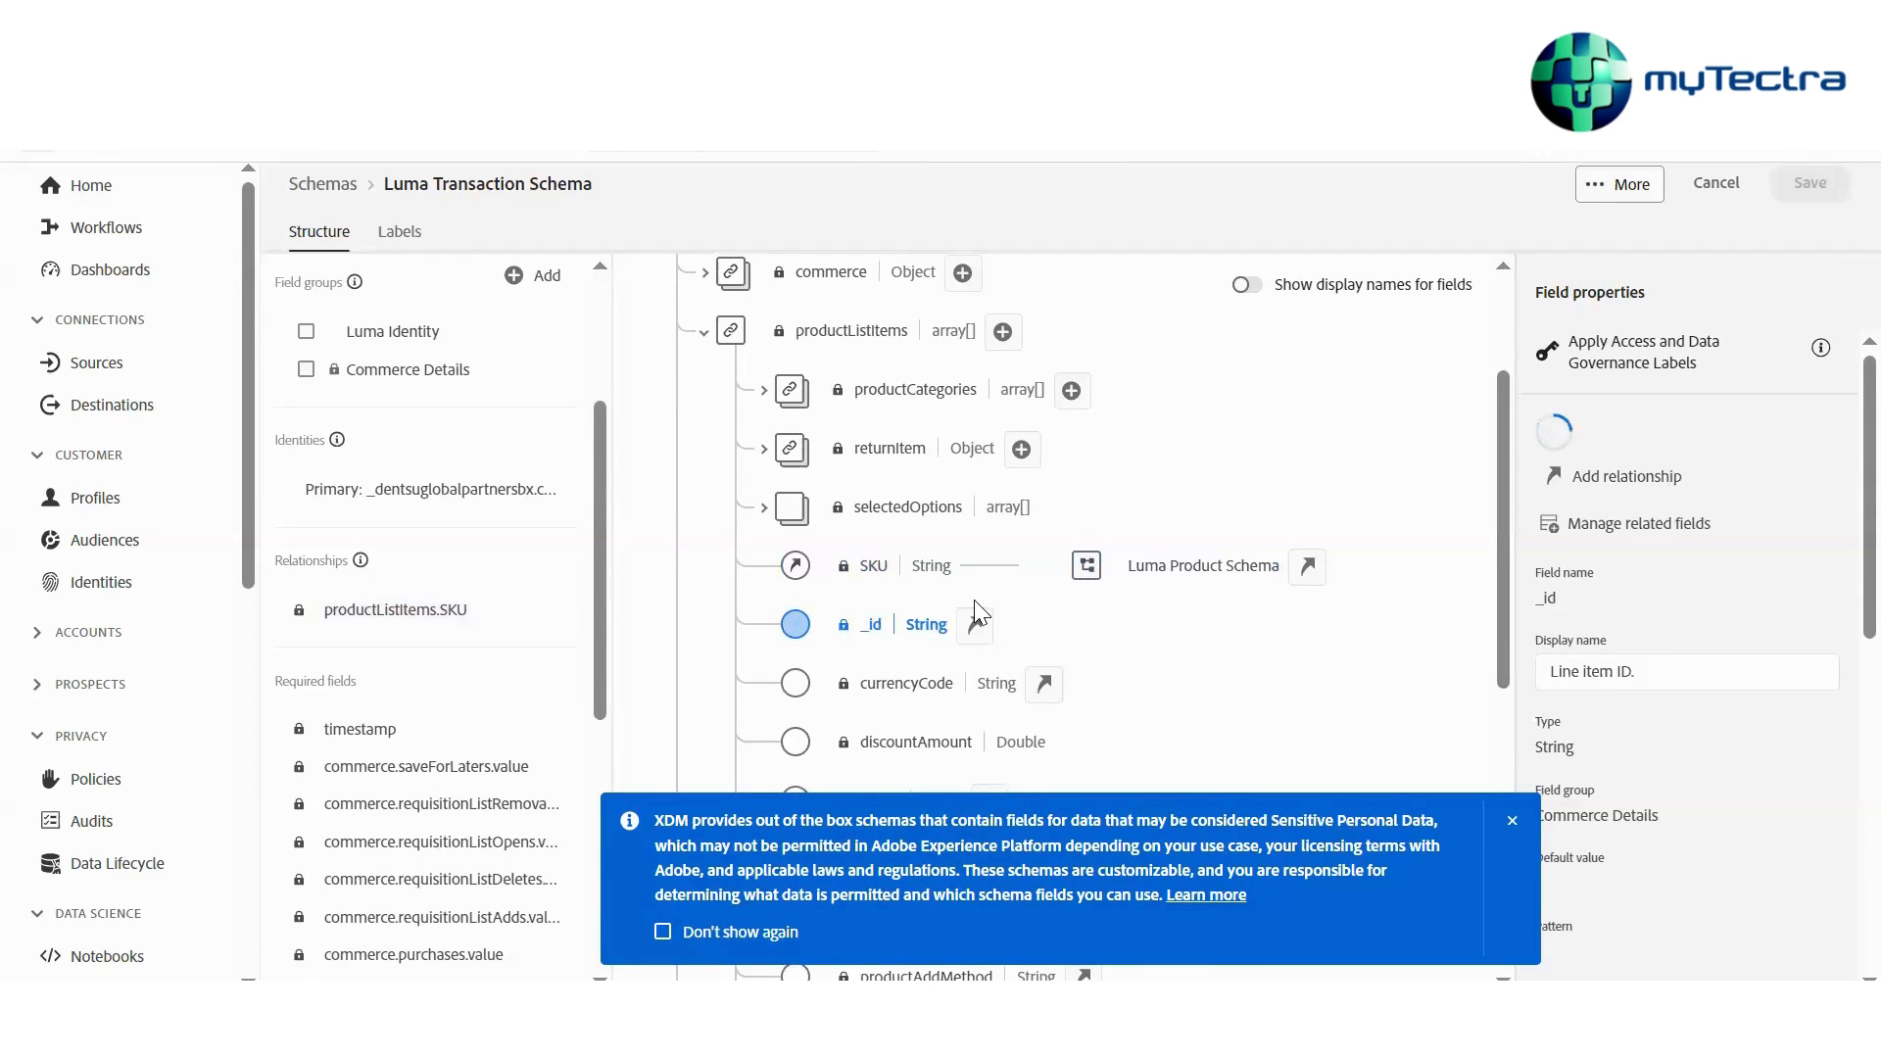
{"action": "left_click", "coordinate": [1643, 474]}
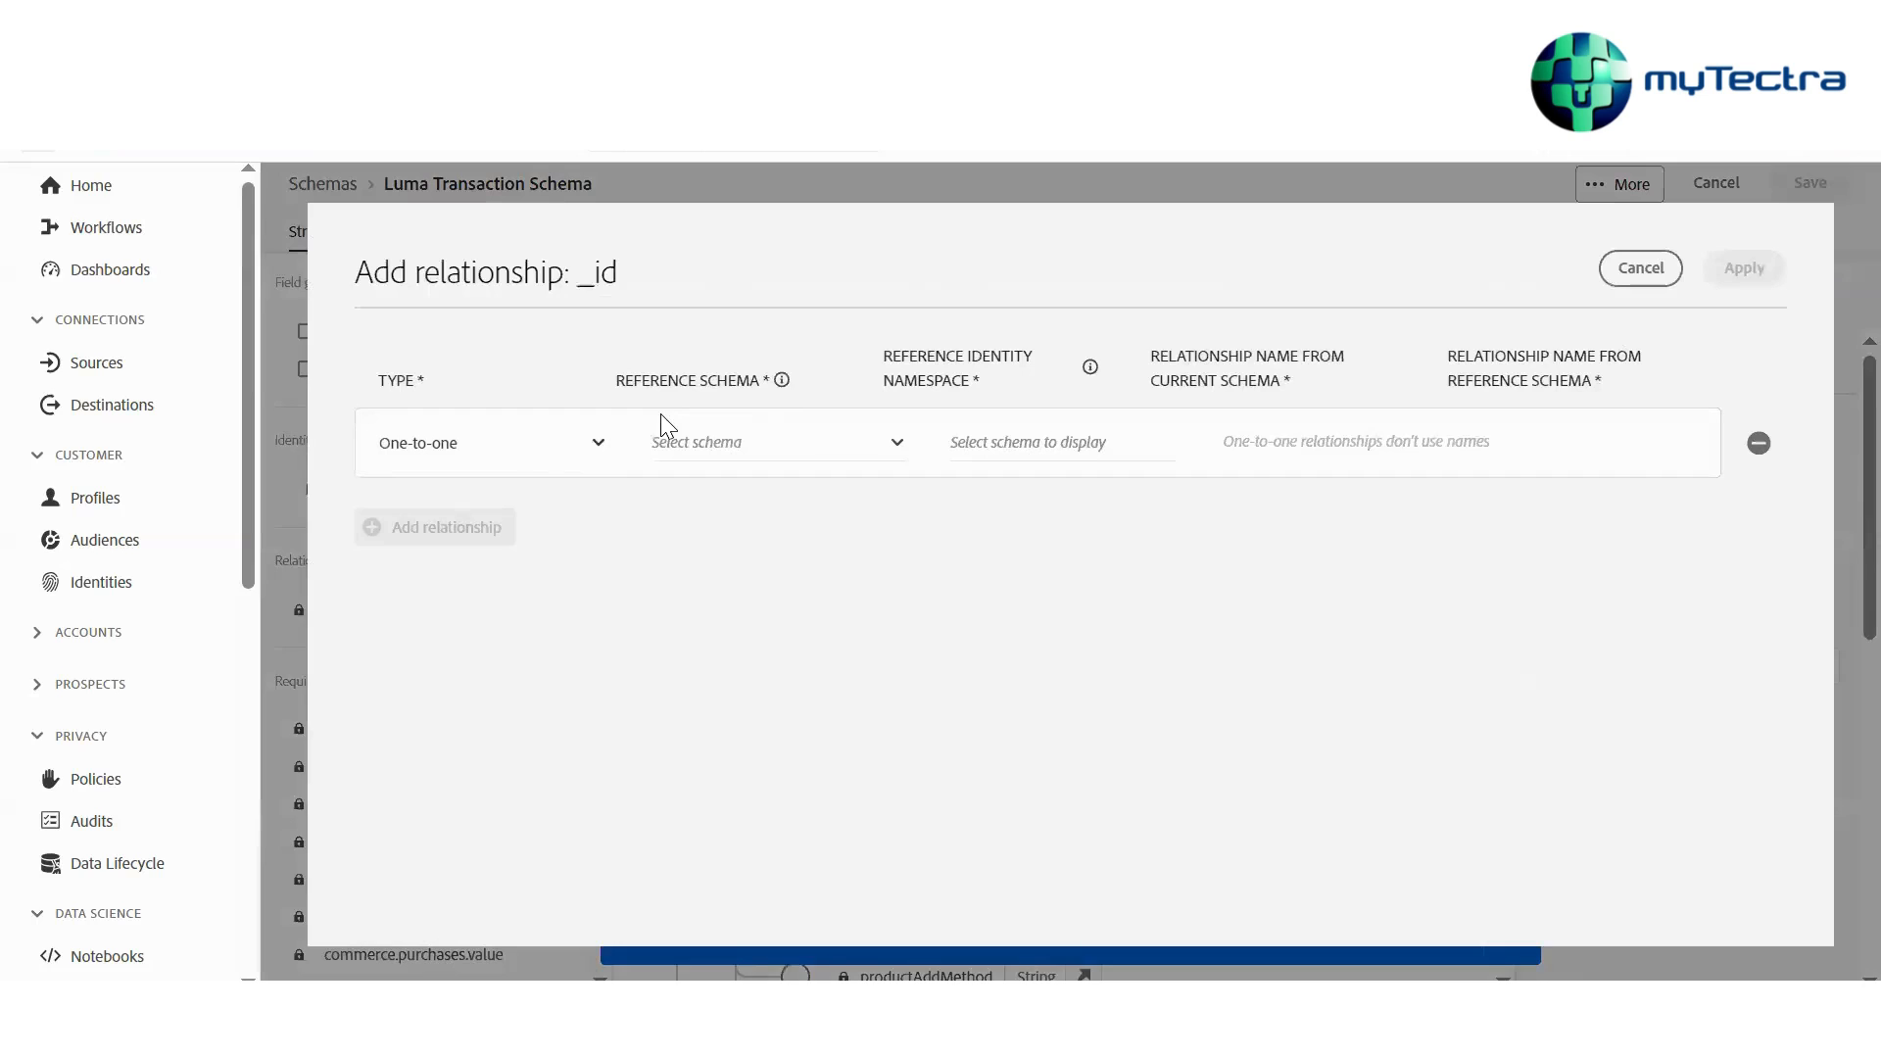
{"action": "left_click", "coordinate": [598, 443]}
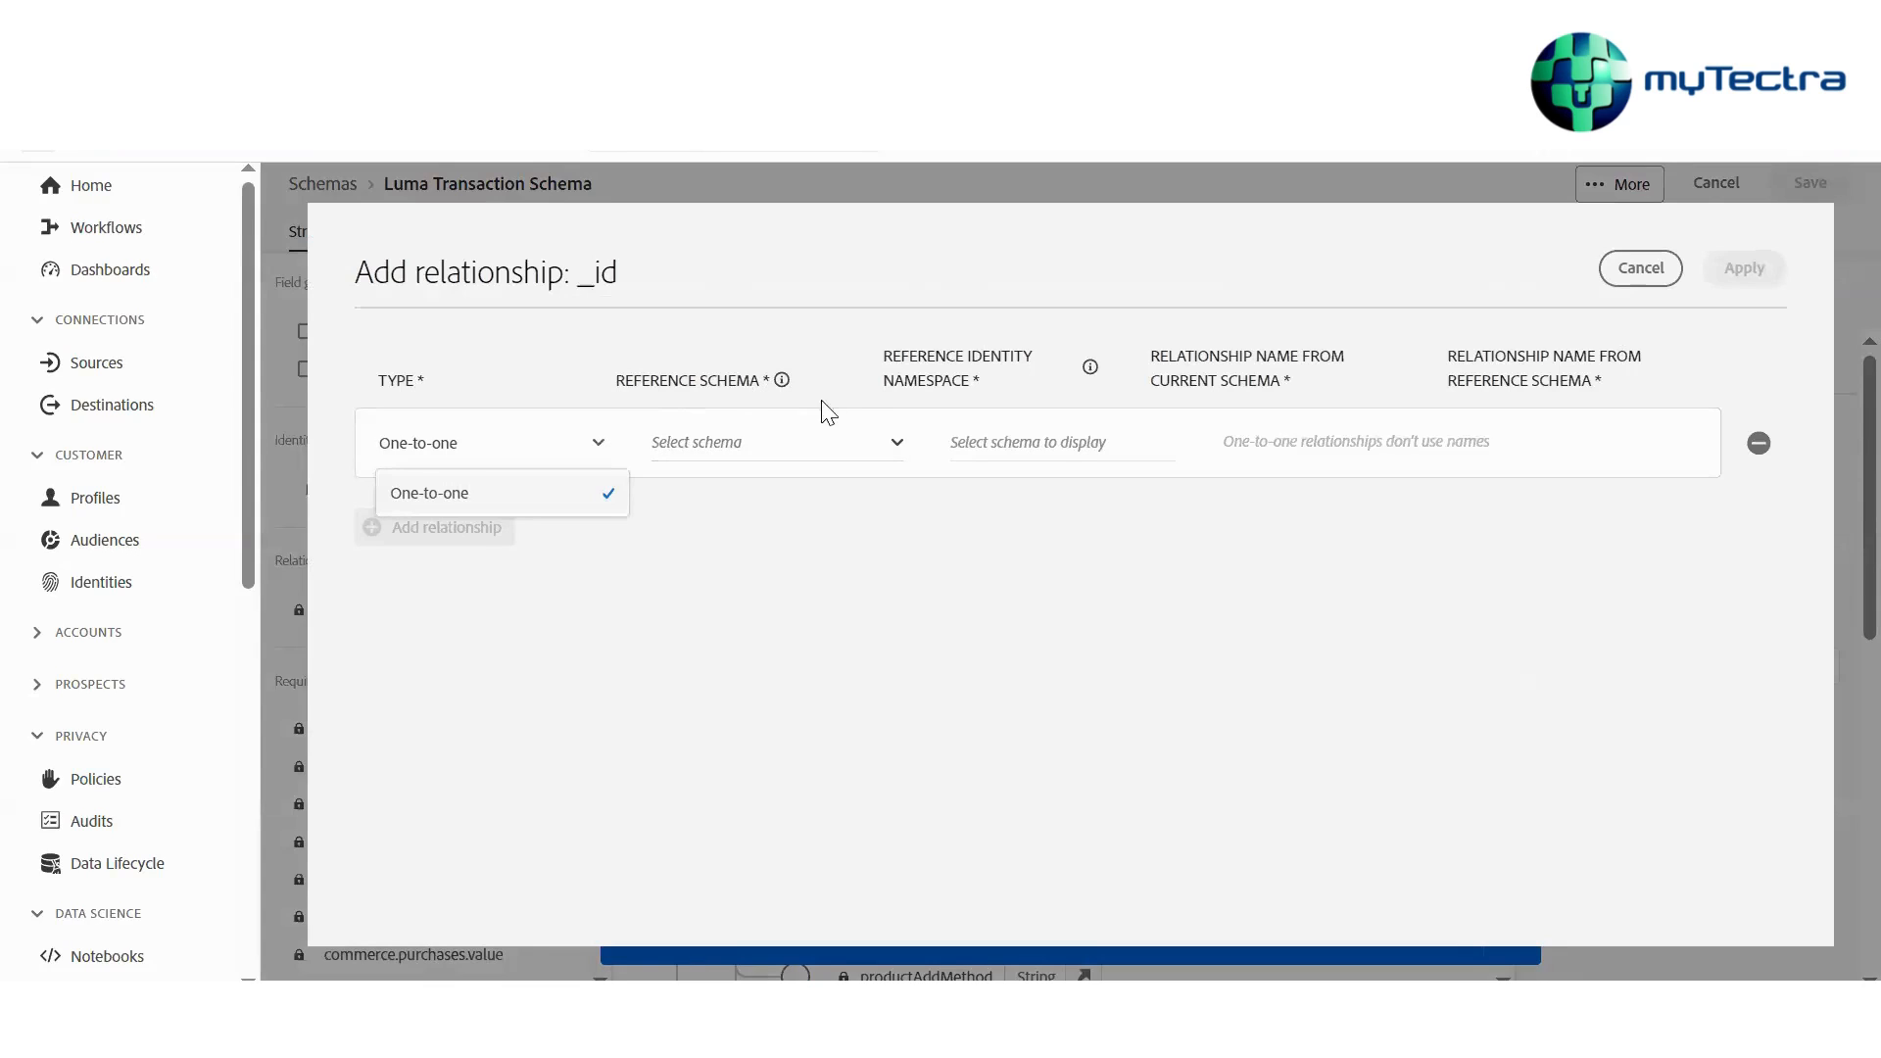
{"action": "left_click", "coordinate": [887, 427]}
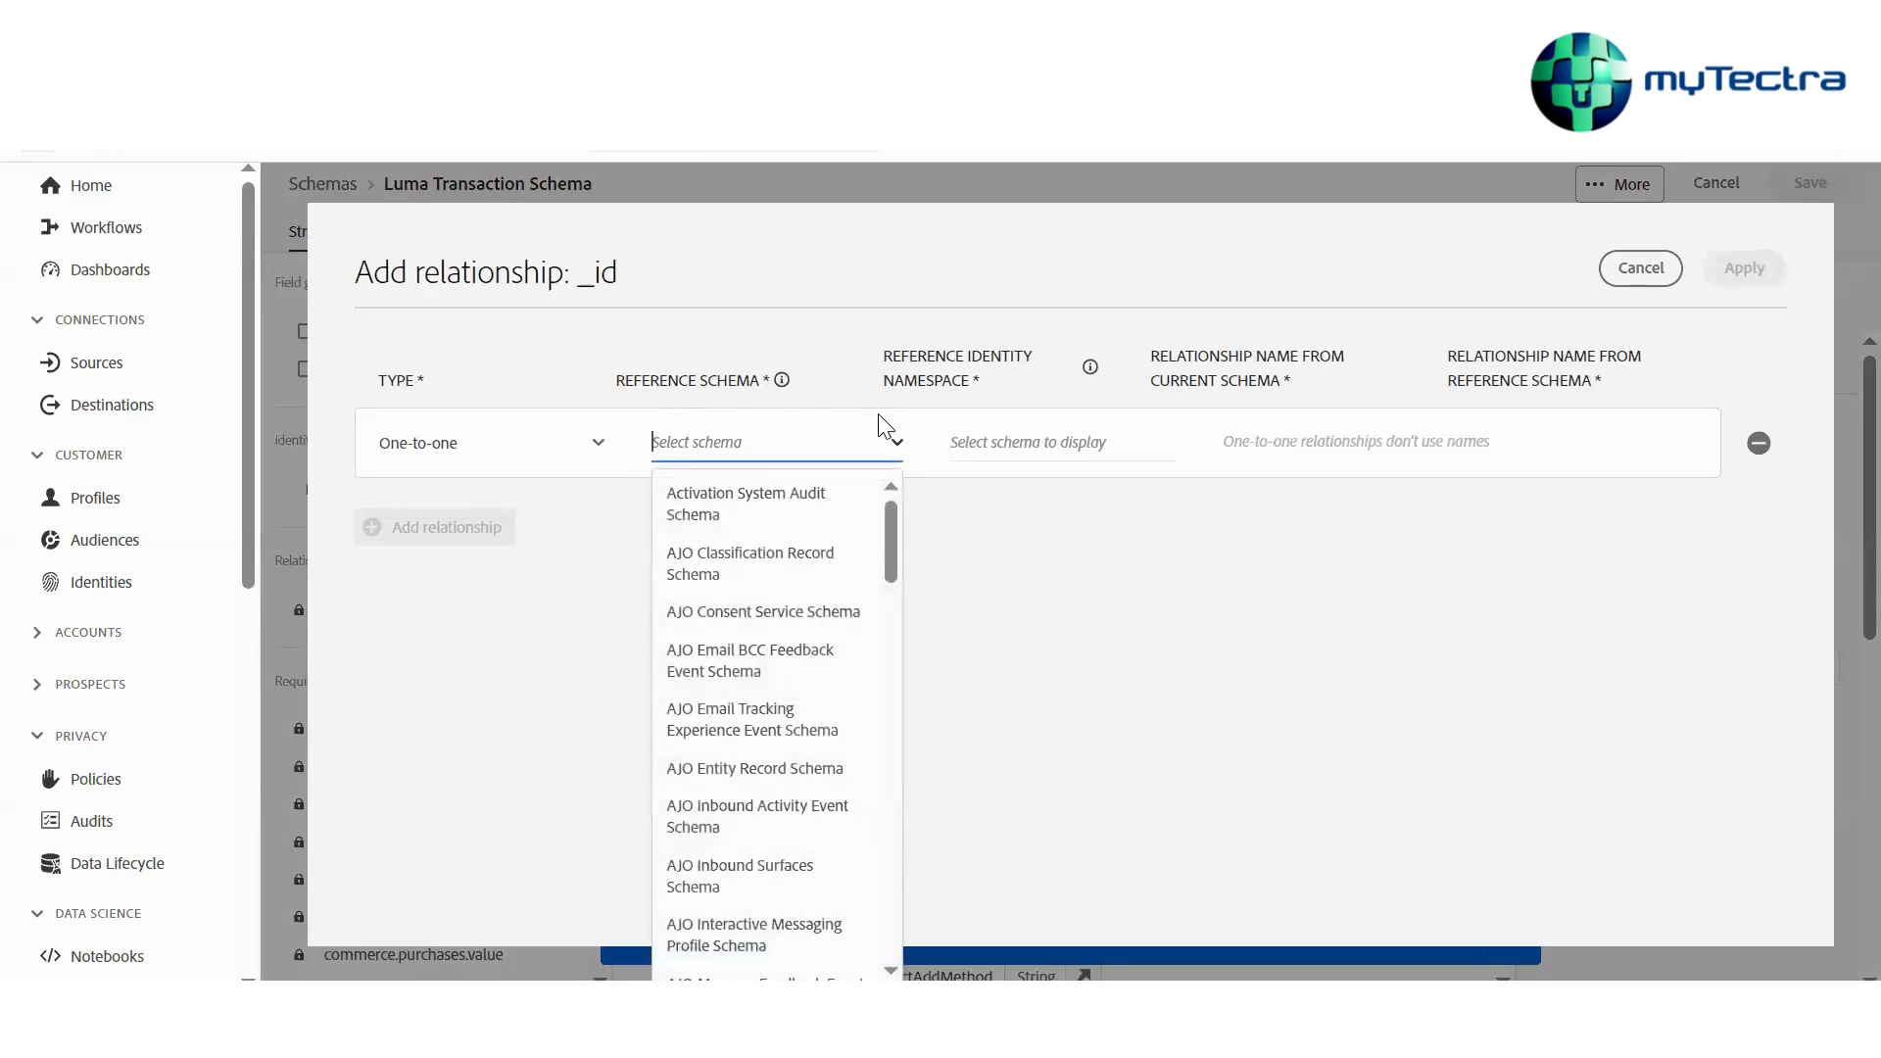
{"action": "scroll", "coordinate": [782, 798], "scroll_direction": "down", "scroll_amount": 15}
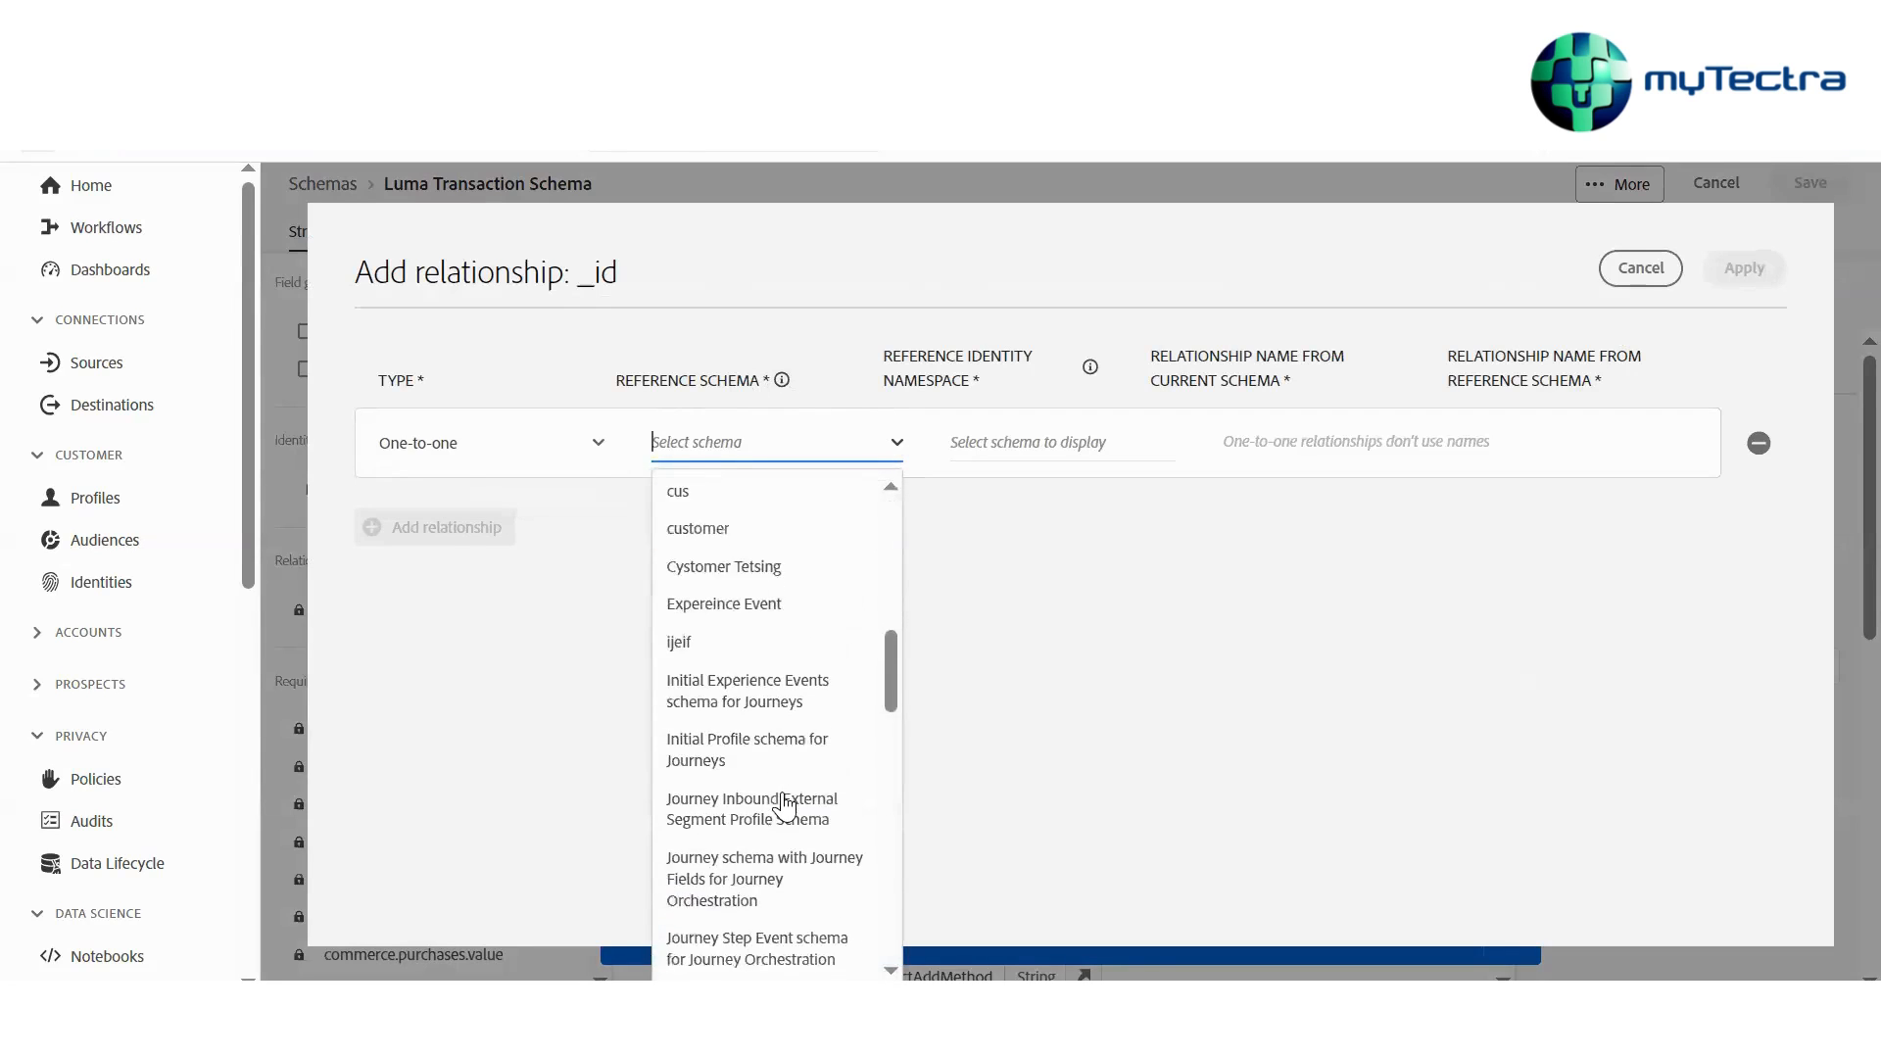
{"action": "scroll", "coordinate": [783, 805], "scroll_direction": "down", "scroll_amount": 8}
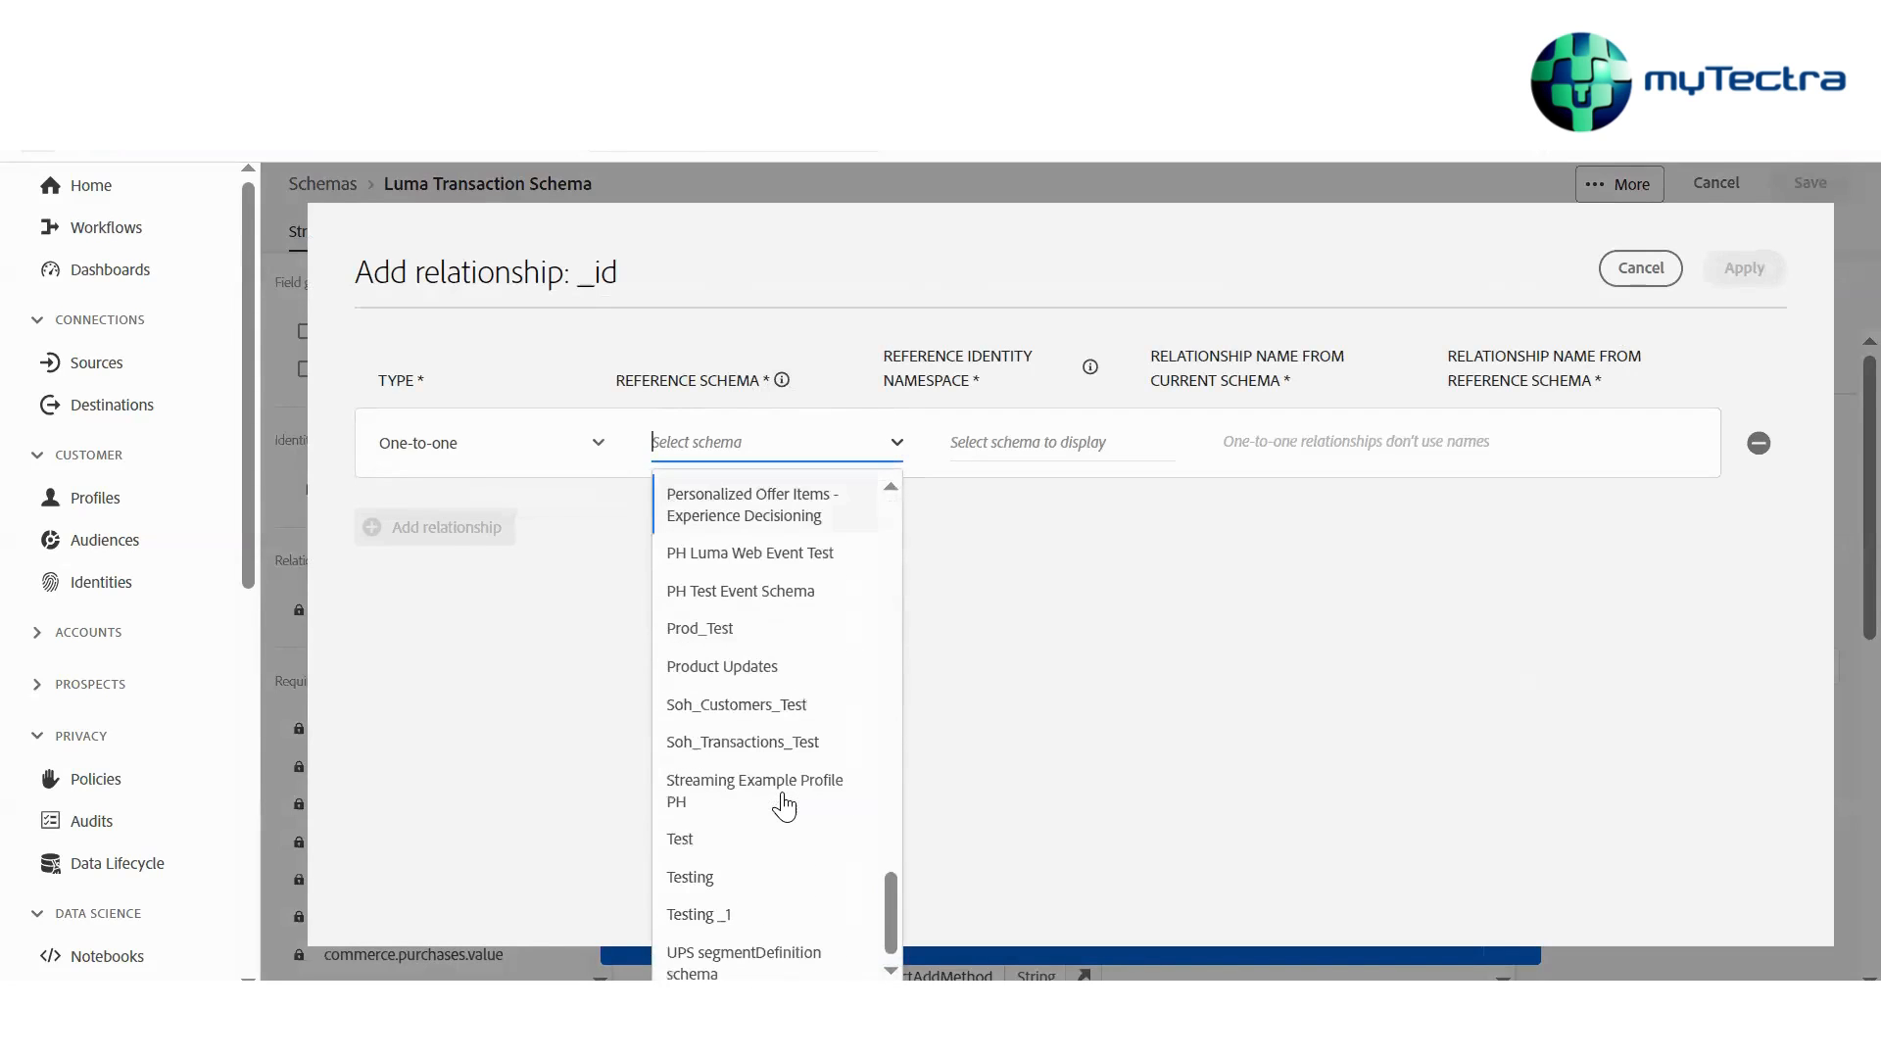
{"action": "scroll", "coordinate": [783, 805], "scroll_direction": "up", "scroll_amount": 4}
{"action": "scroll", "coordinate": [783, 805], "scroll_direction": "up", "scroll_amount": 10}
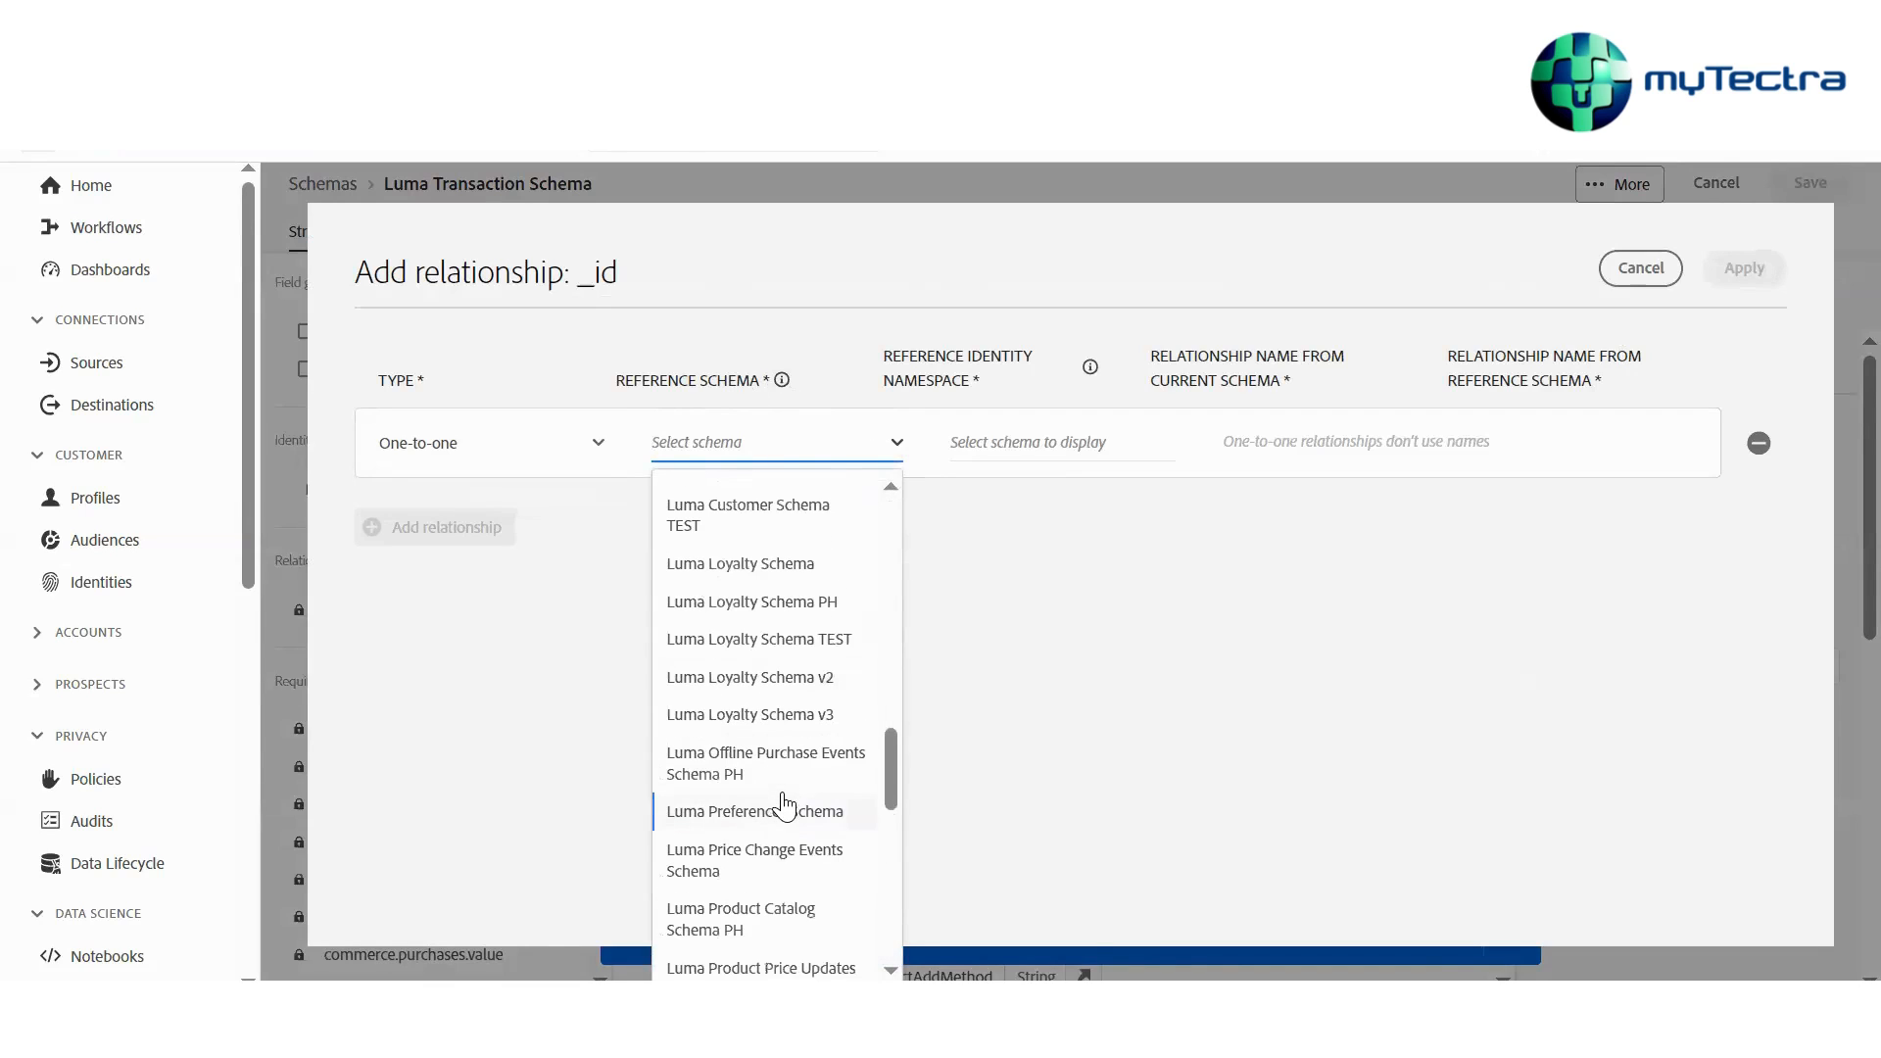
{"action": "left_click", "coordinate": [754, 918]}
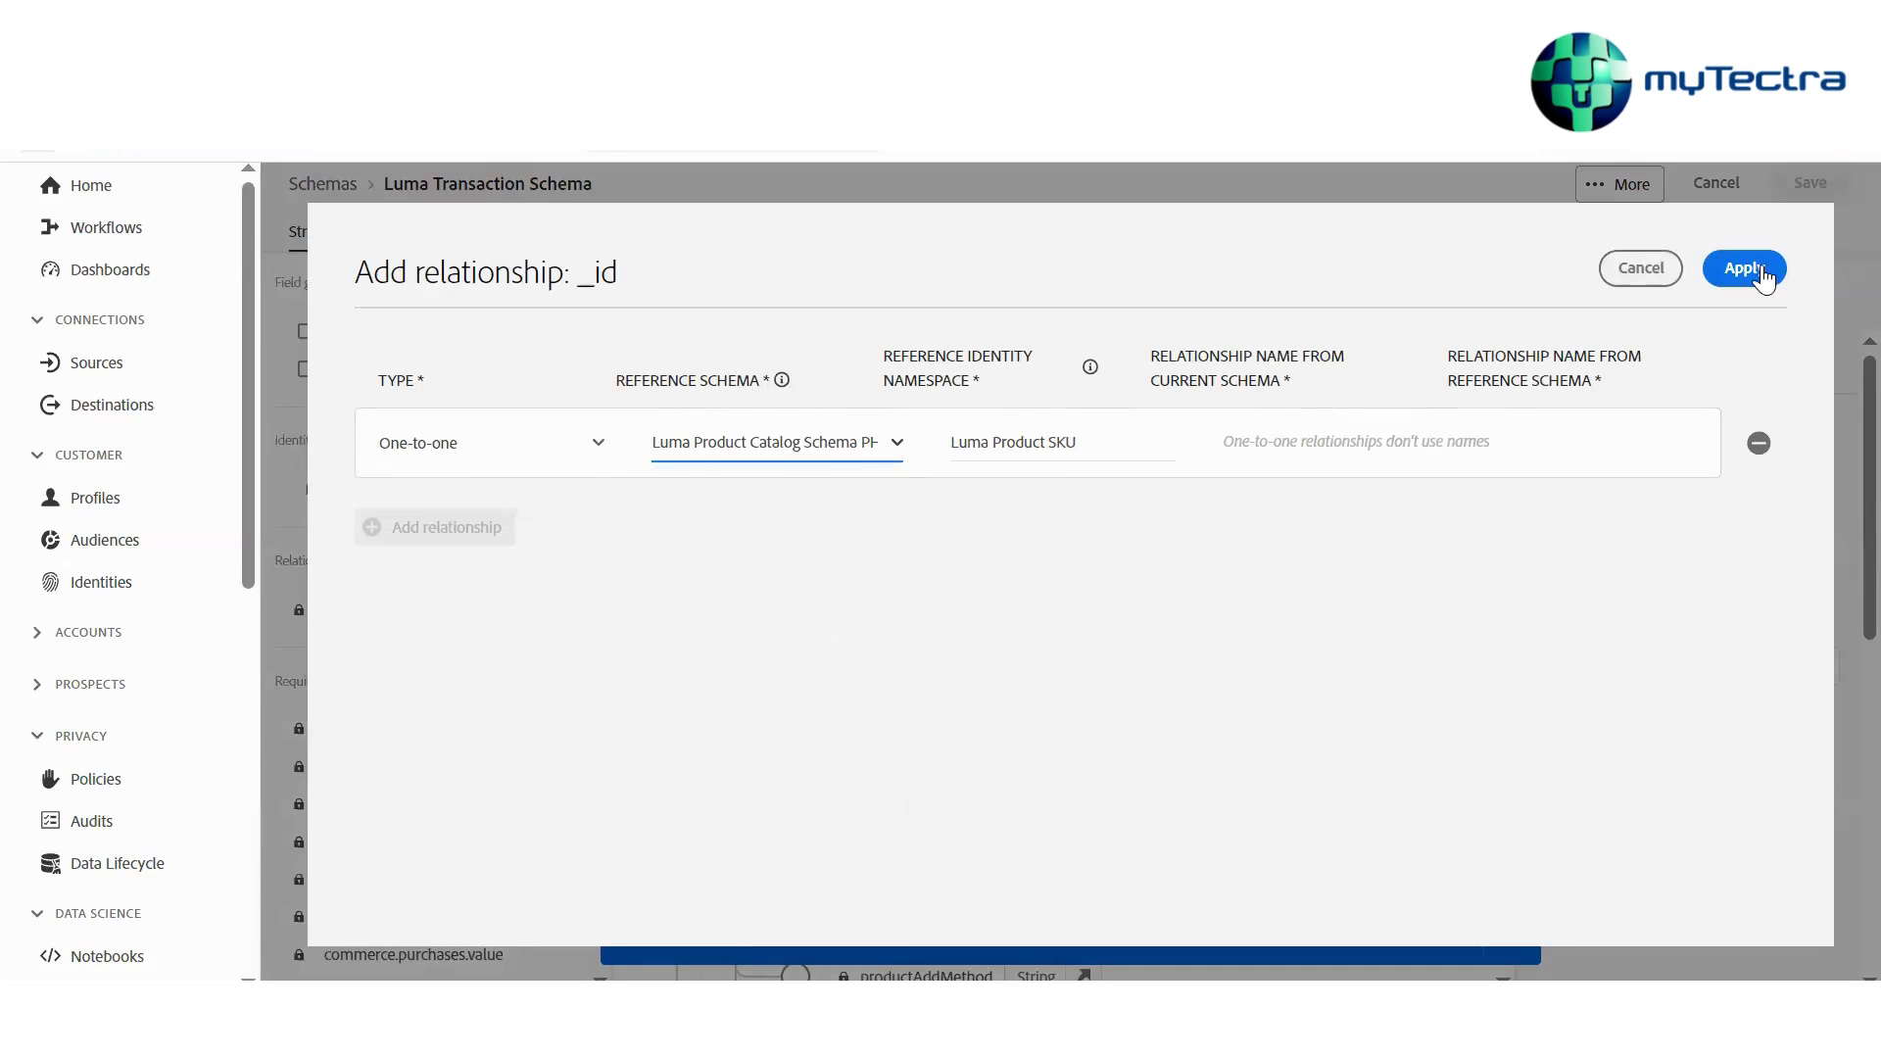
{"action": "left_click", "coordinate": [1632, 267]}
{"action": "left_click", "coordinate": [1642, 277]}
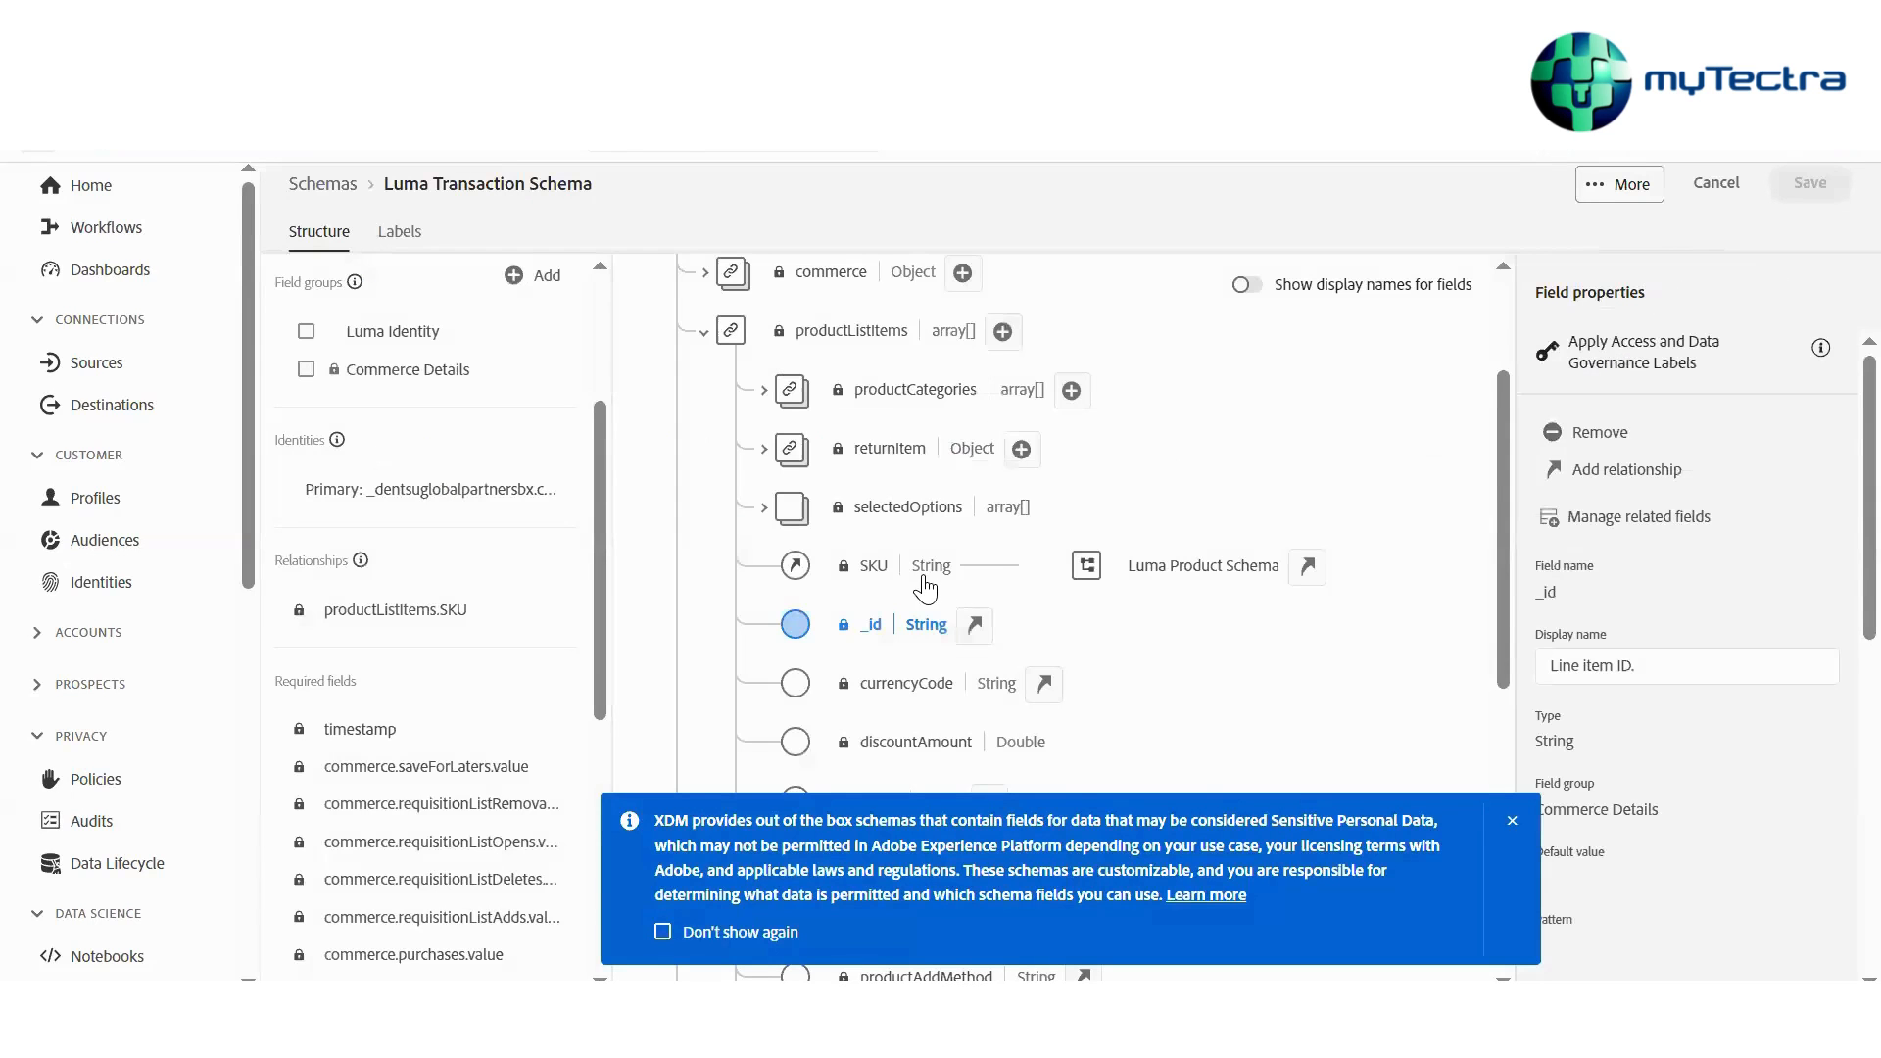
Browse the productListItems fields of the Luma Transaction Schema
{"action": "left_click", "coordinate": [921, 578]}
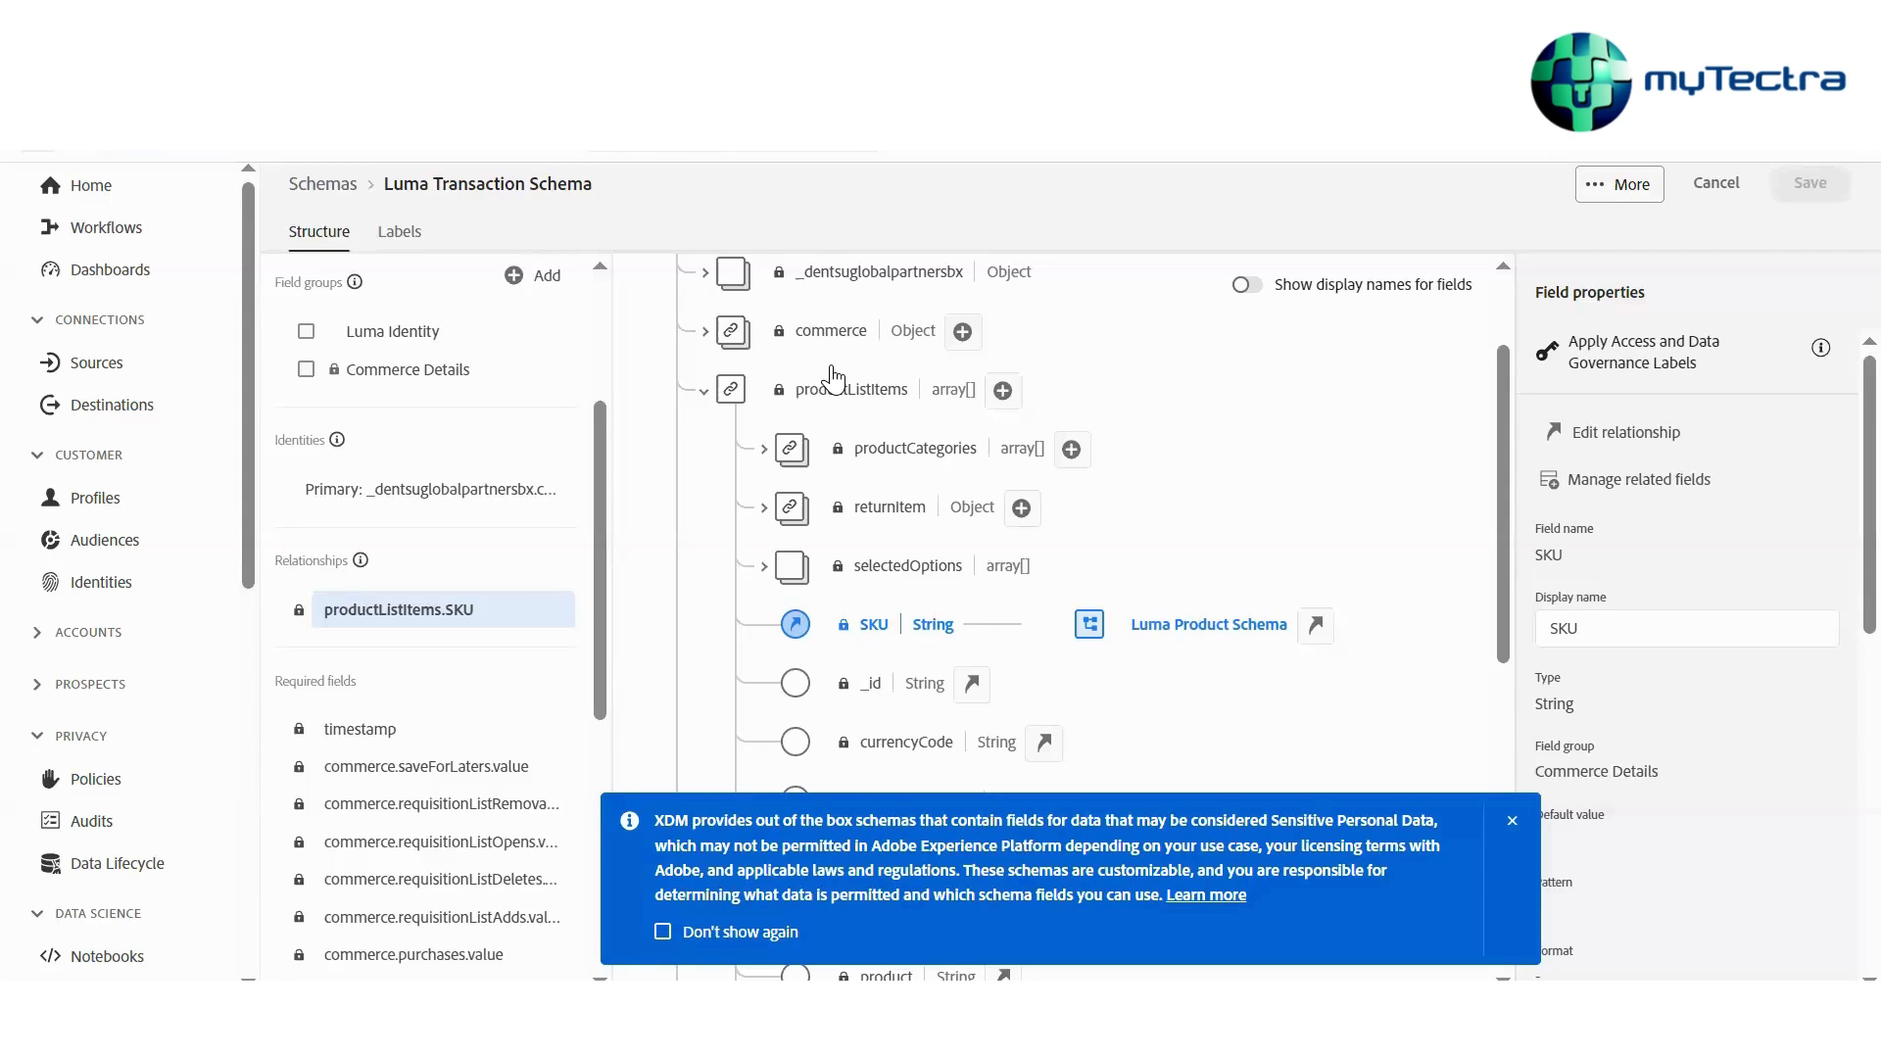
{"action": "scroll", "coordinate": [831, 377], "scroll_direction": "up", "scroll_amount": 3}
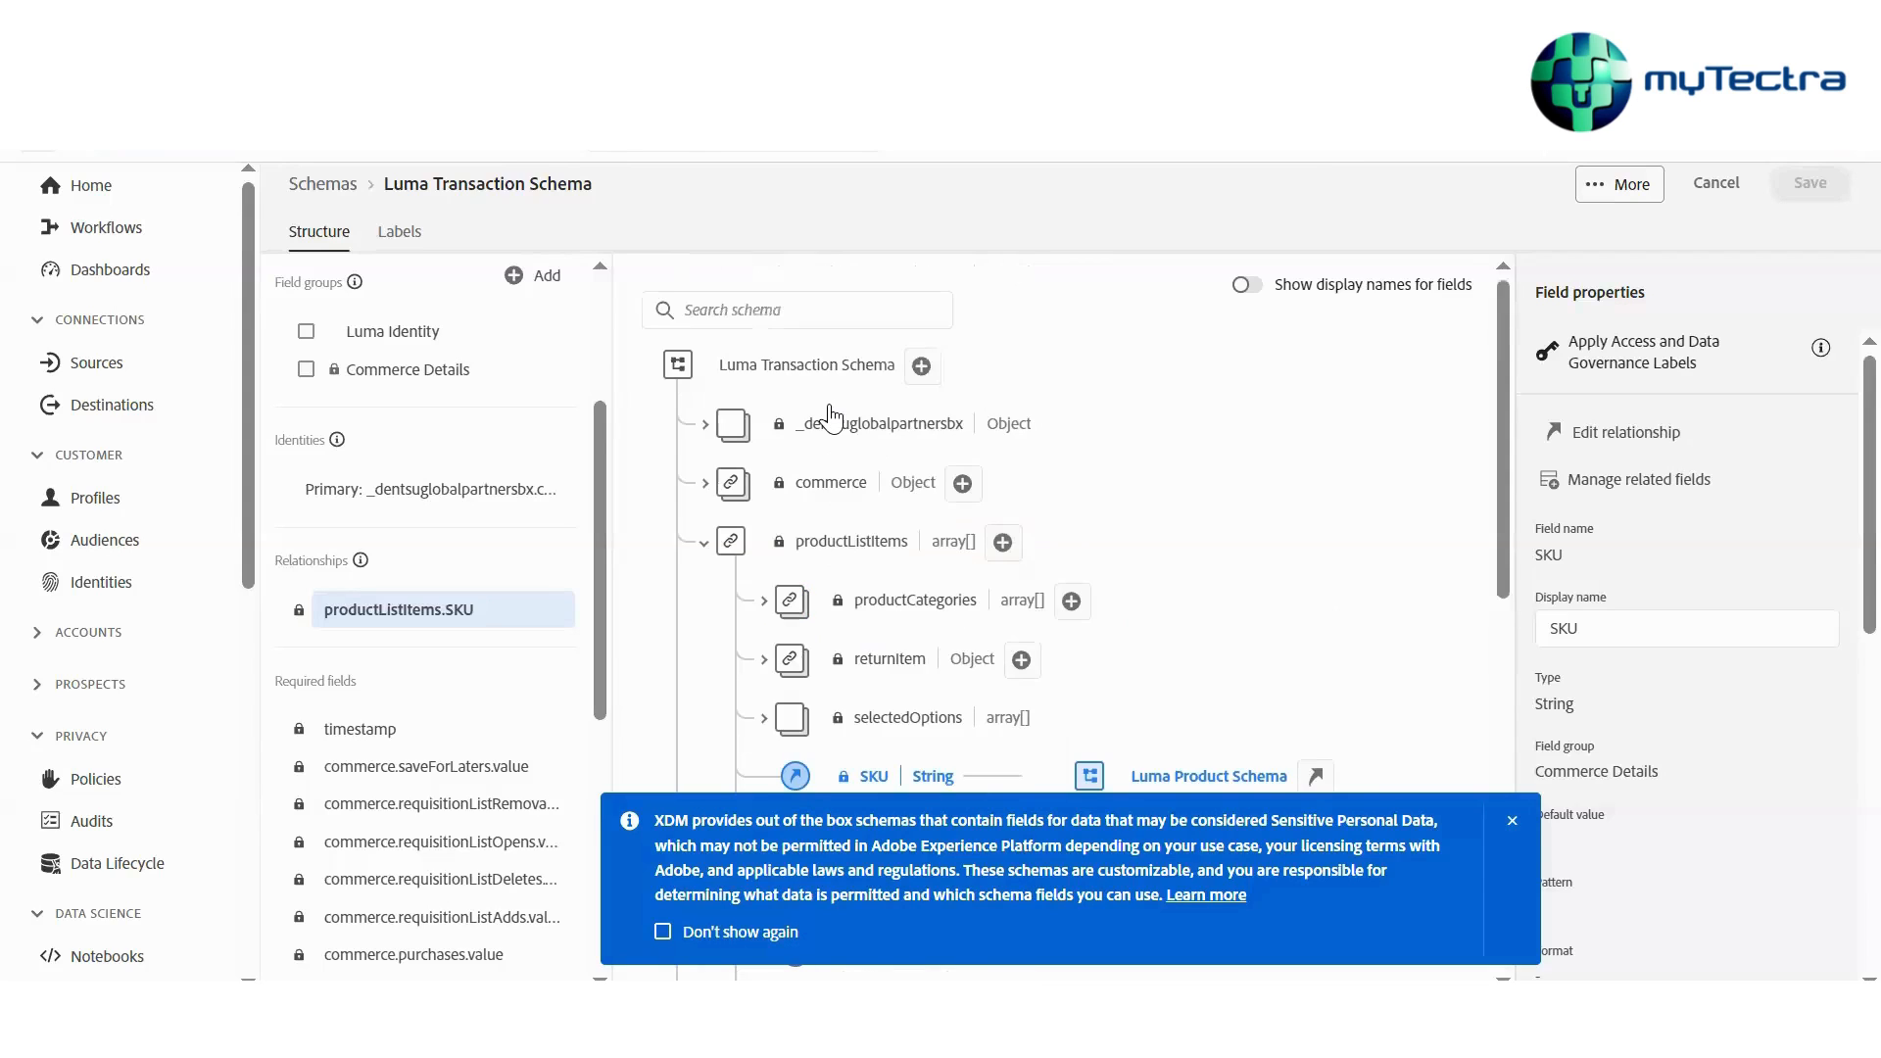
{"action": "scroll", "coordinate": [831, 417], "scroll_direction": "down", "scroll_amount": 5}
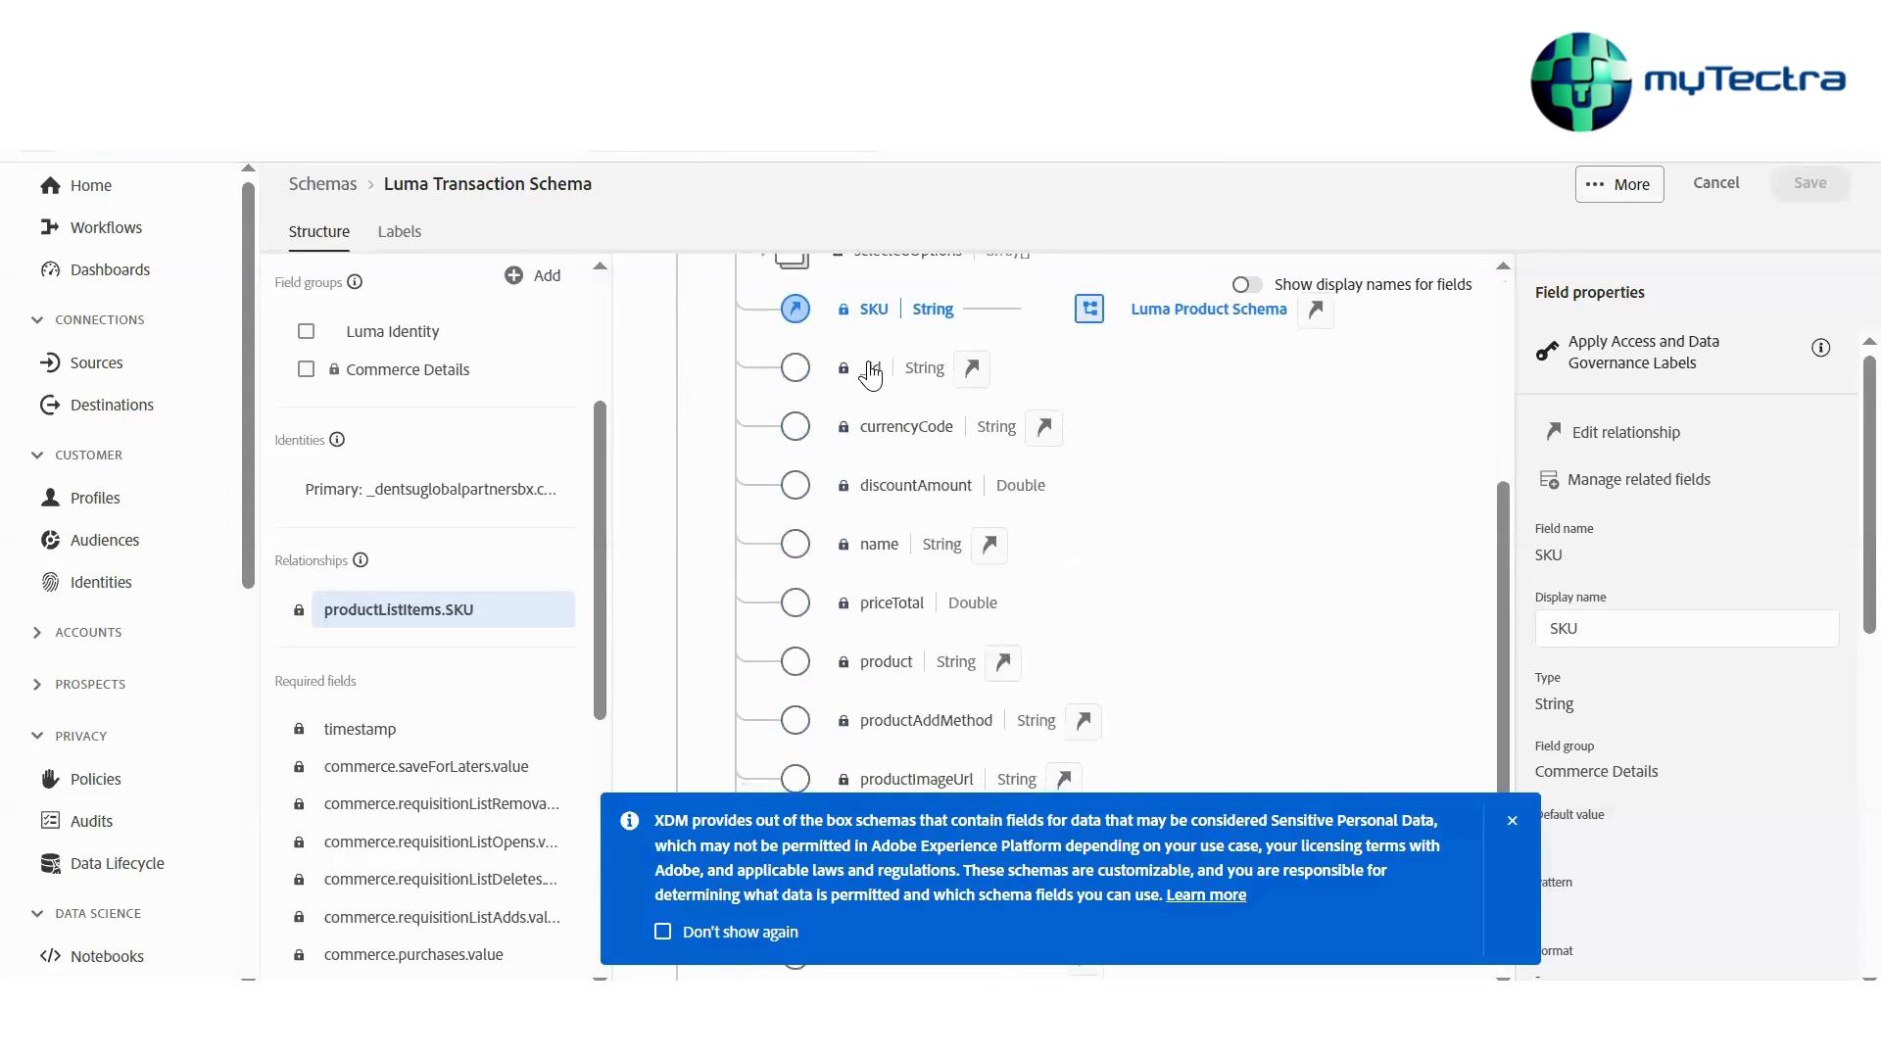
{"action": "scroll", "coordinate": [883, 382], "scroll_direction": "up", "scroll_amount": 2}
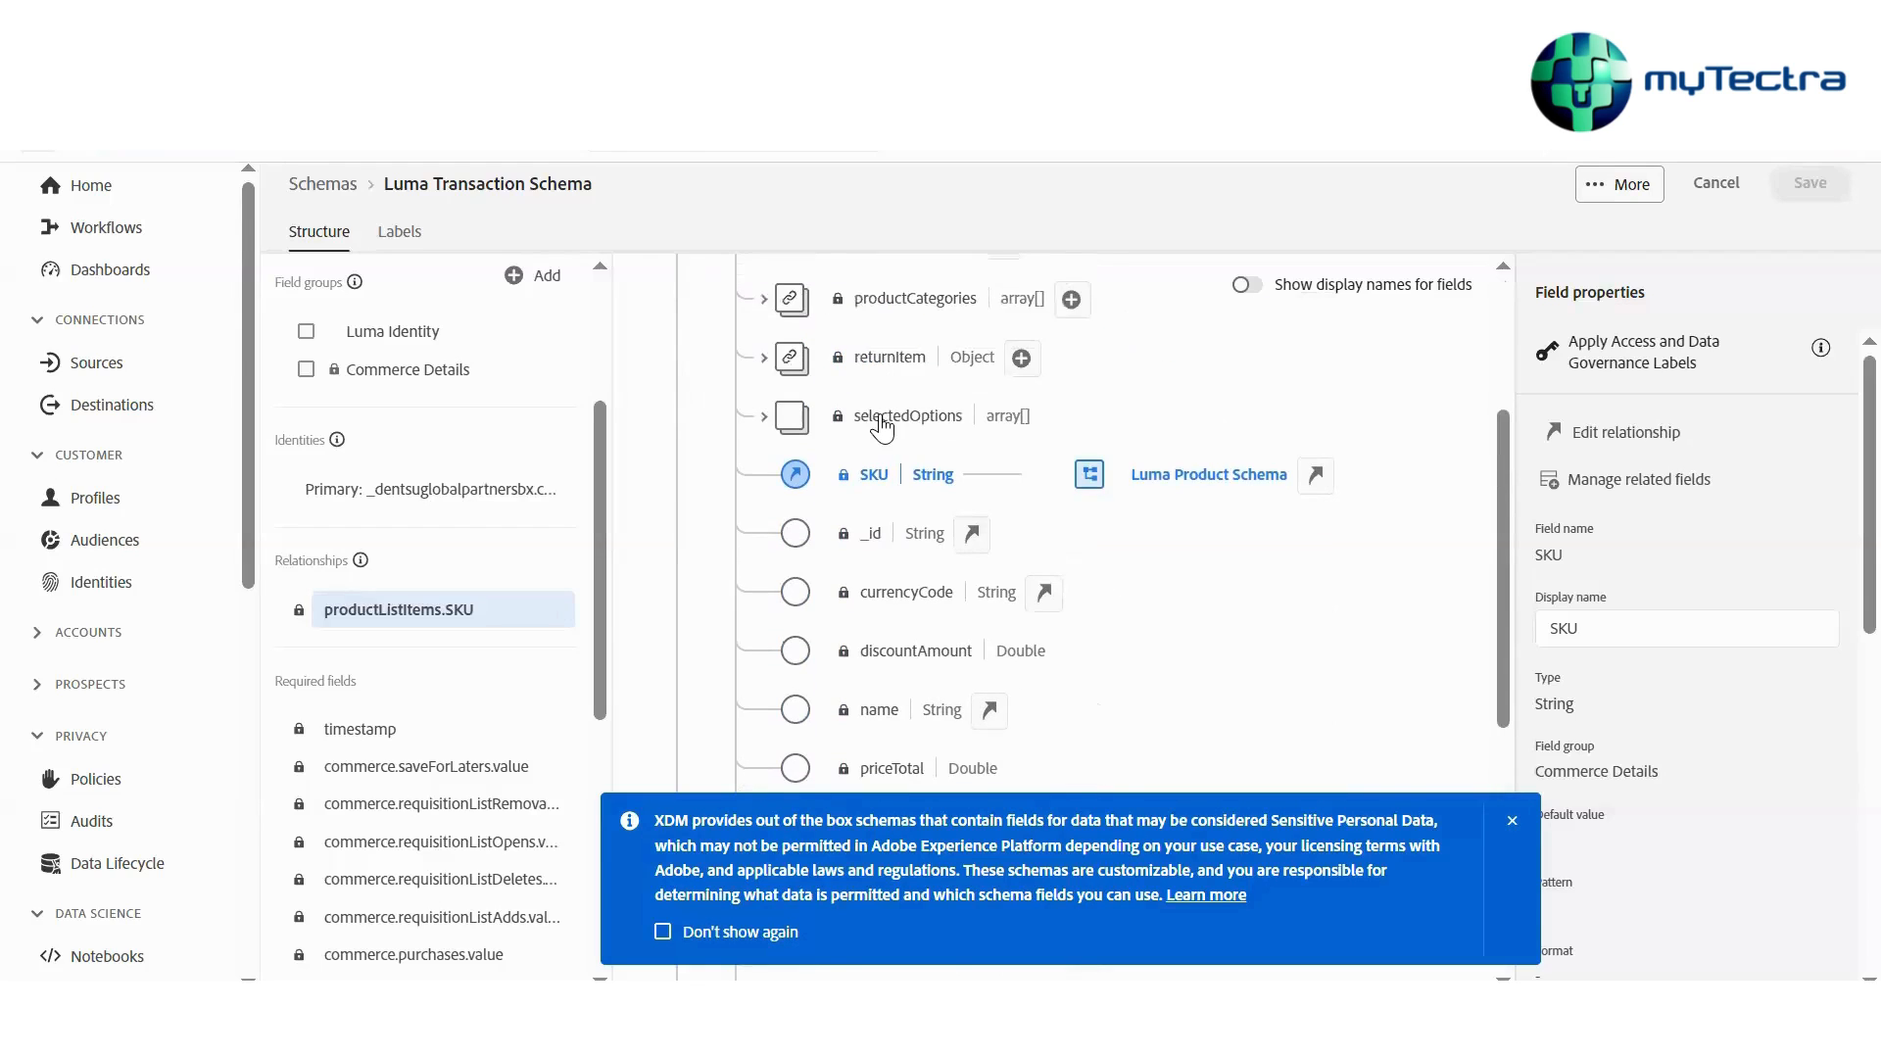
{"action": "scroll", "coordinate": [944, 416], "scroll_direction": "up", "scroll_amount": 5}
{"action": "scroll", "coordinate": [948, 416], "scroll_direction": "down", "scroll_amount": 10}
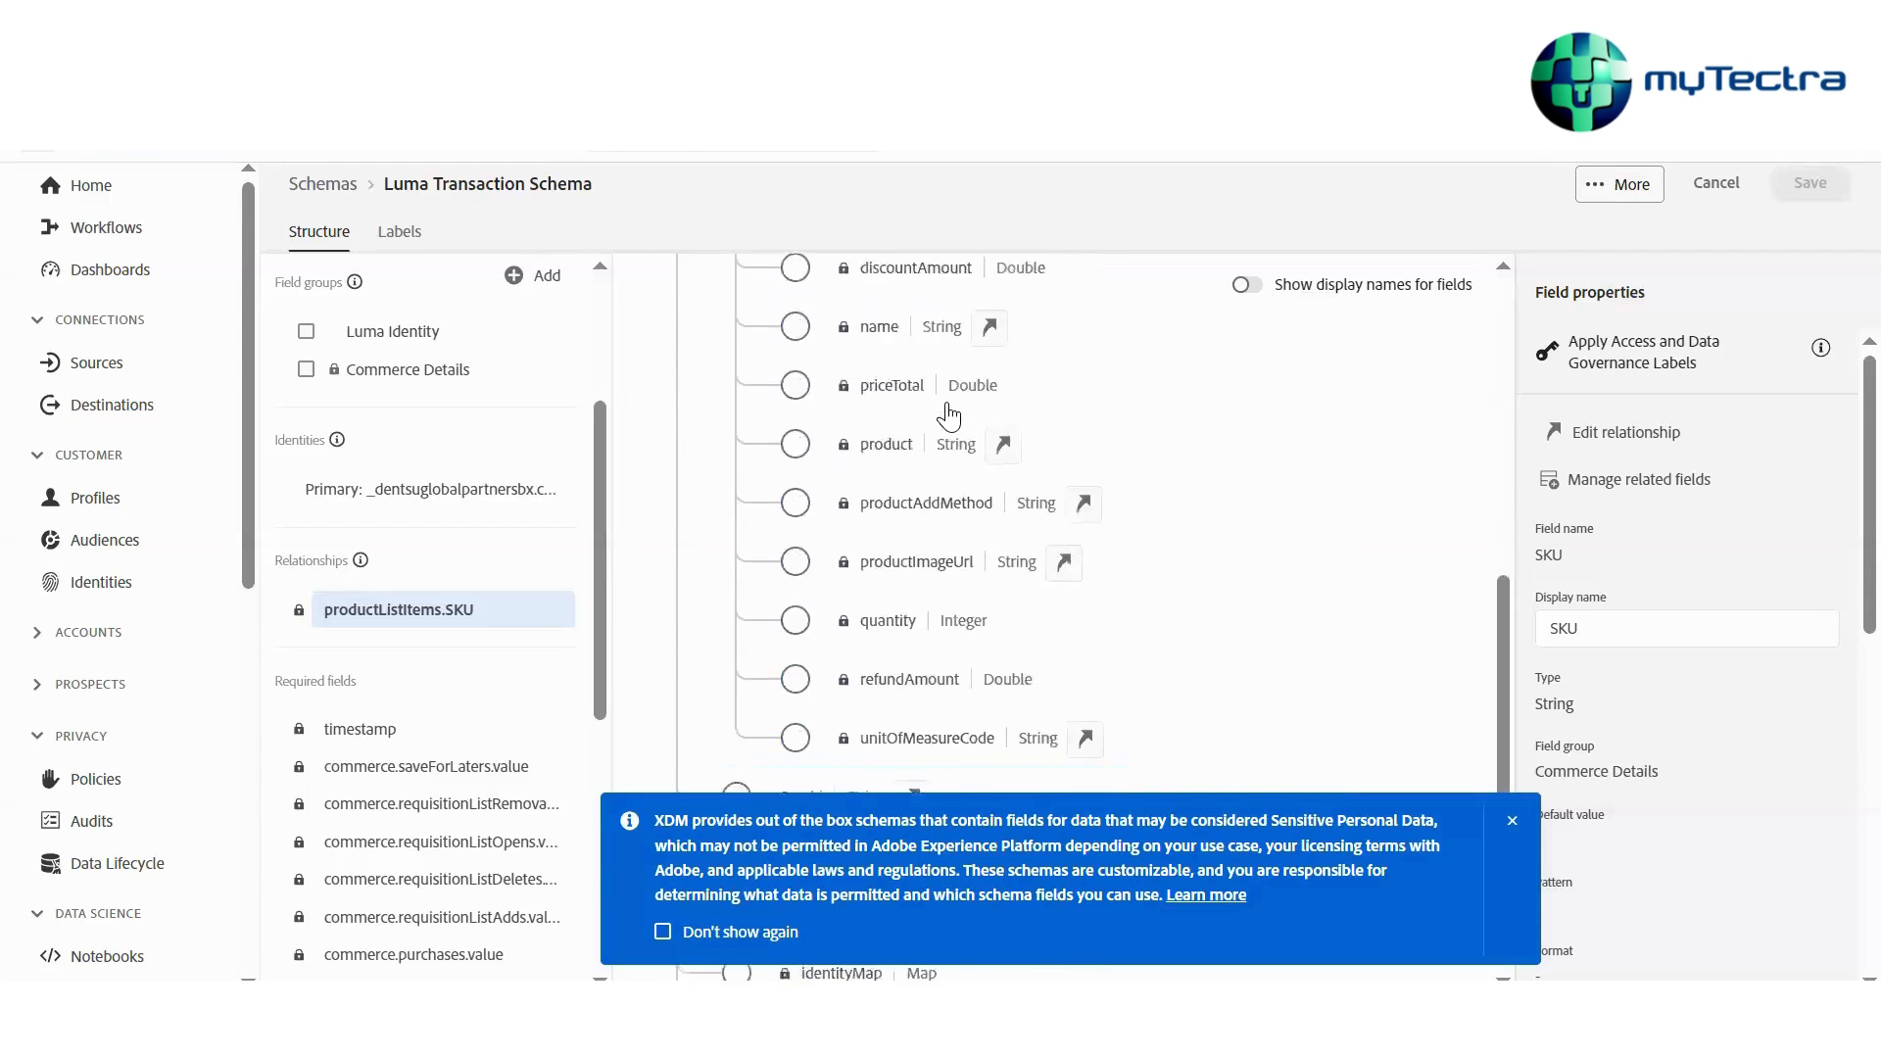
{"action": "scroll", "coordinate": [948, 416], "scroll_direction": "down", "scroll_amount": 2}
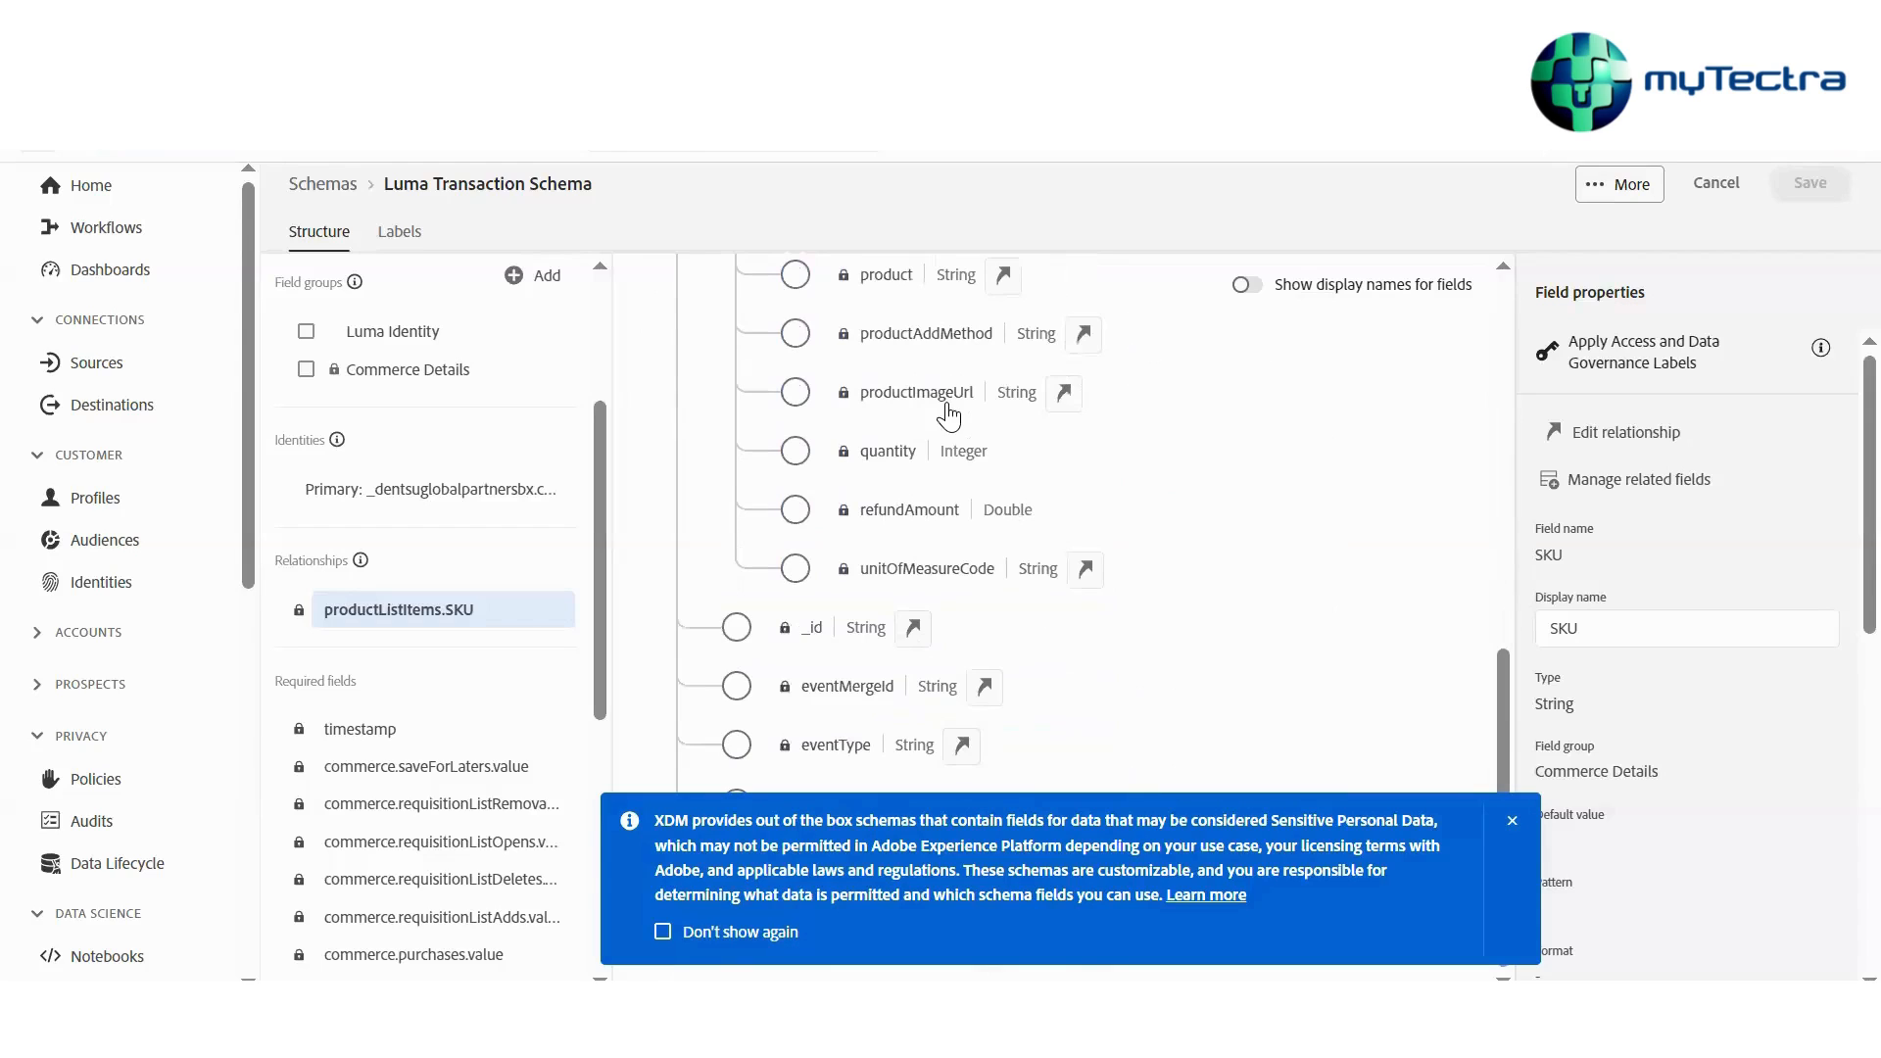
{"action": "scroll", "coordinate": [948, 416], "scroll_direction": "up", "scroll_amount": 4}
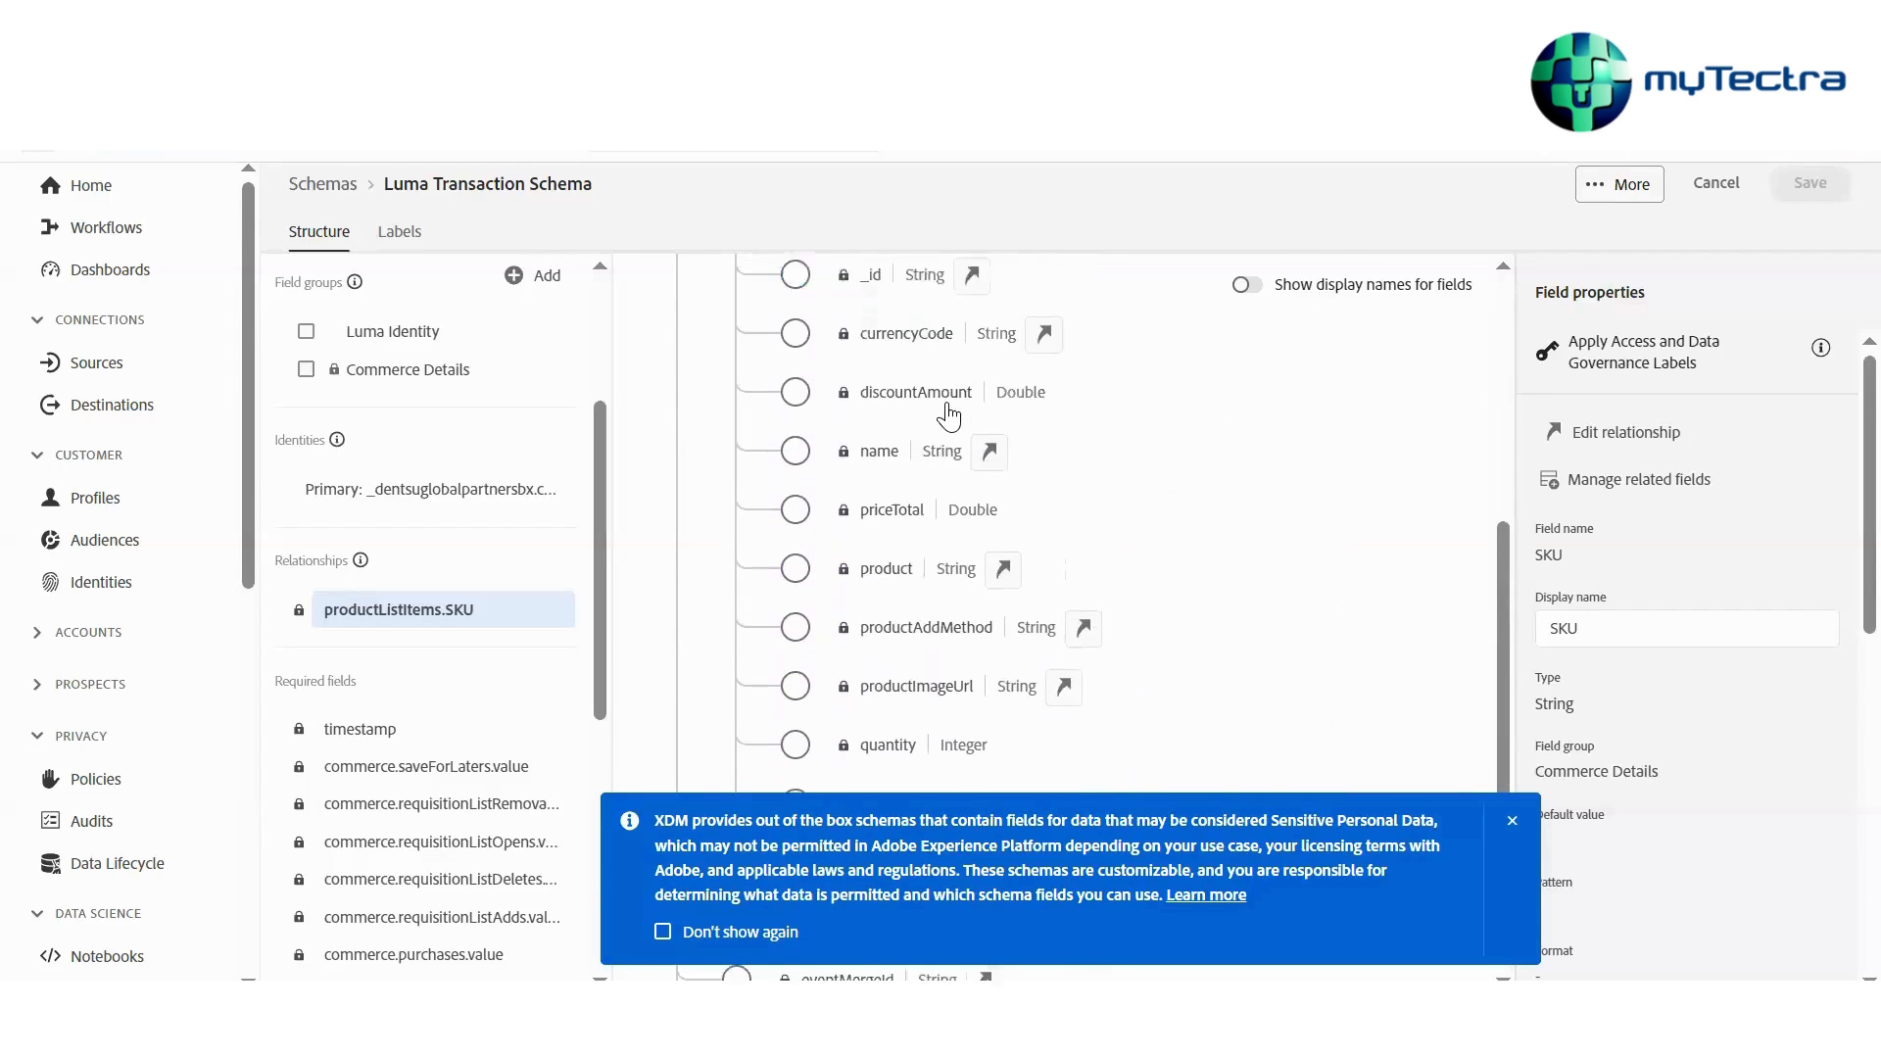
{"action": "scroll", "coordinate": [947, 416], "scroll_direction": "up", "scroll_amount": 1}
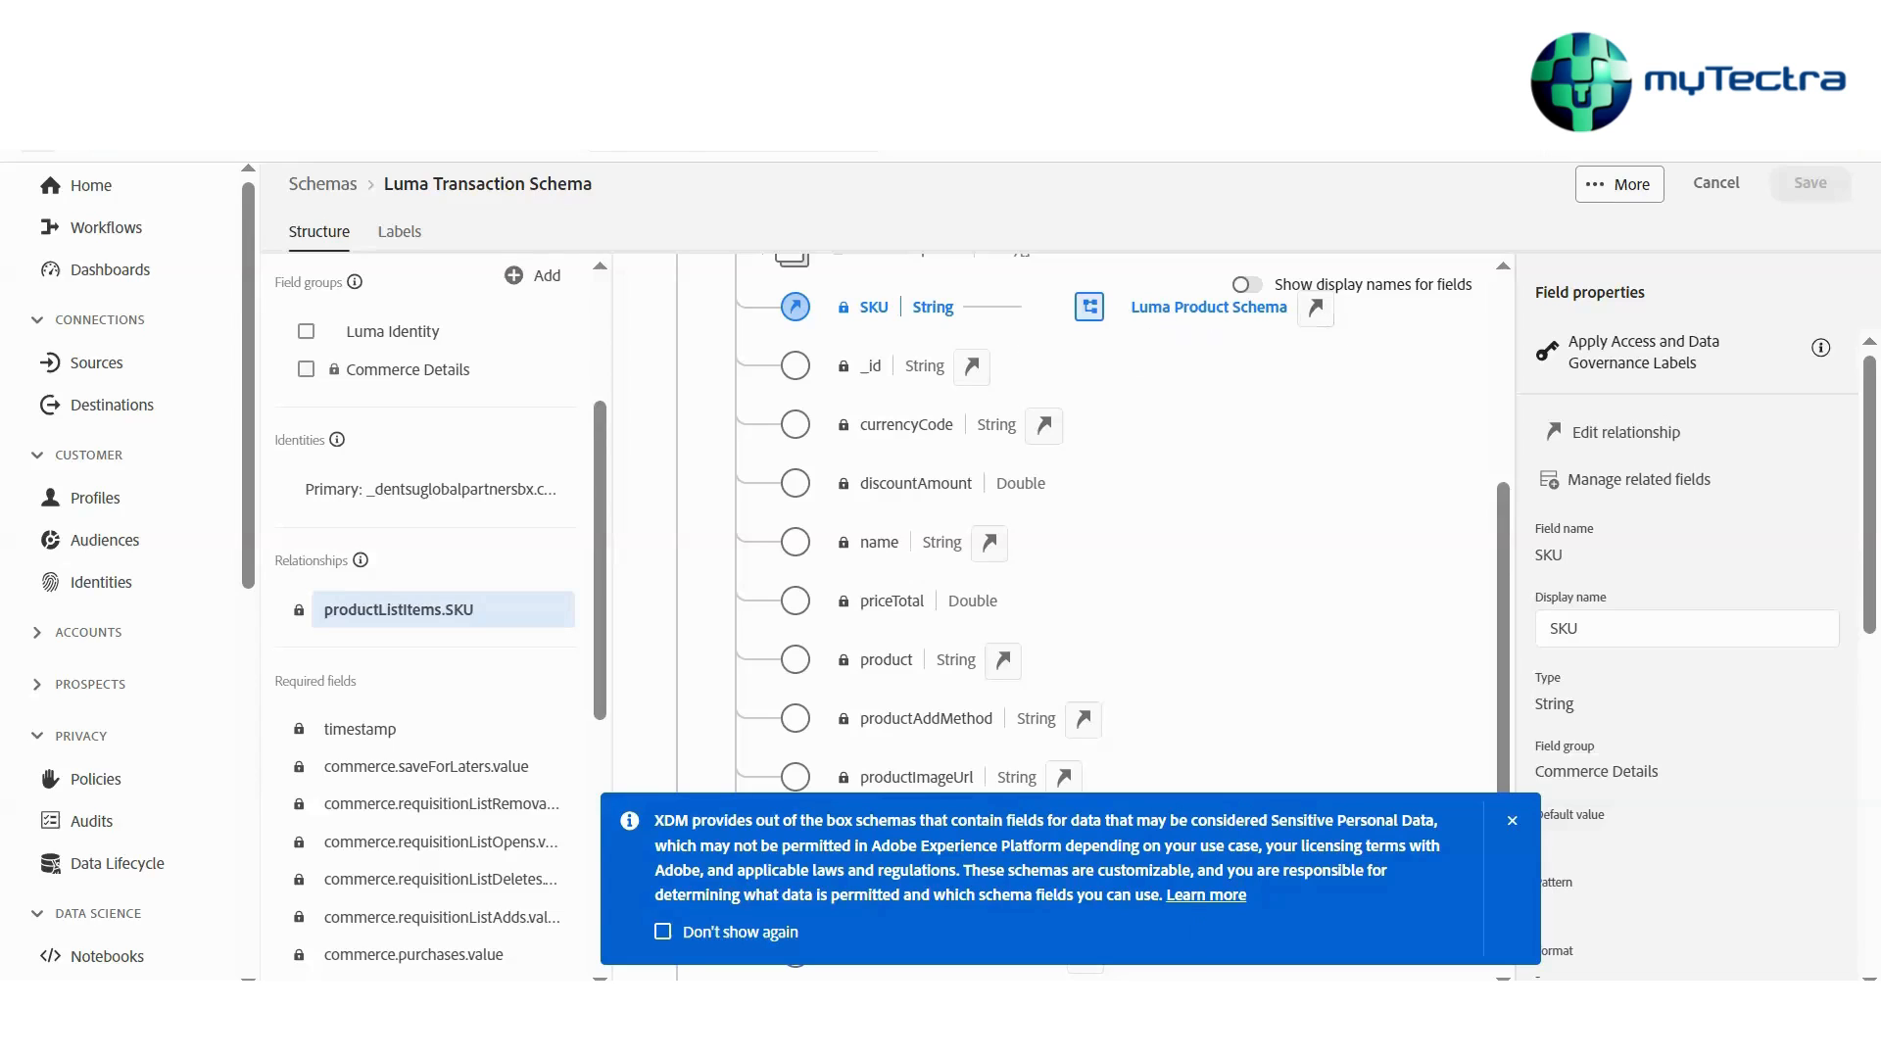
Switch to the Excel workbook and widen column A to fit the note in cell A7
{"action": "mouse_move", "coordinate": [1188, 978]}
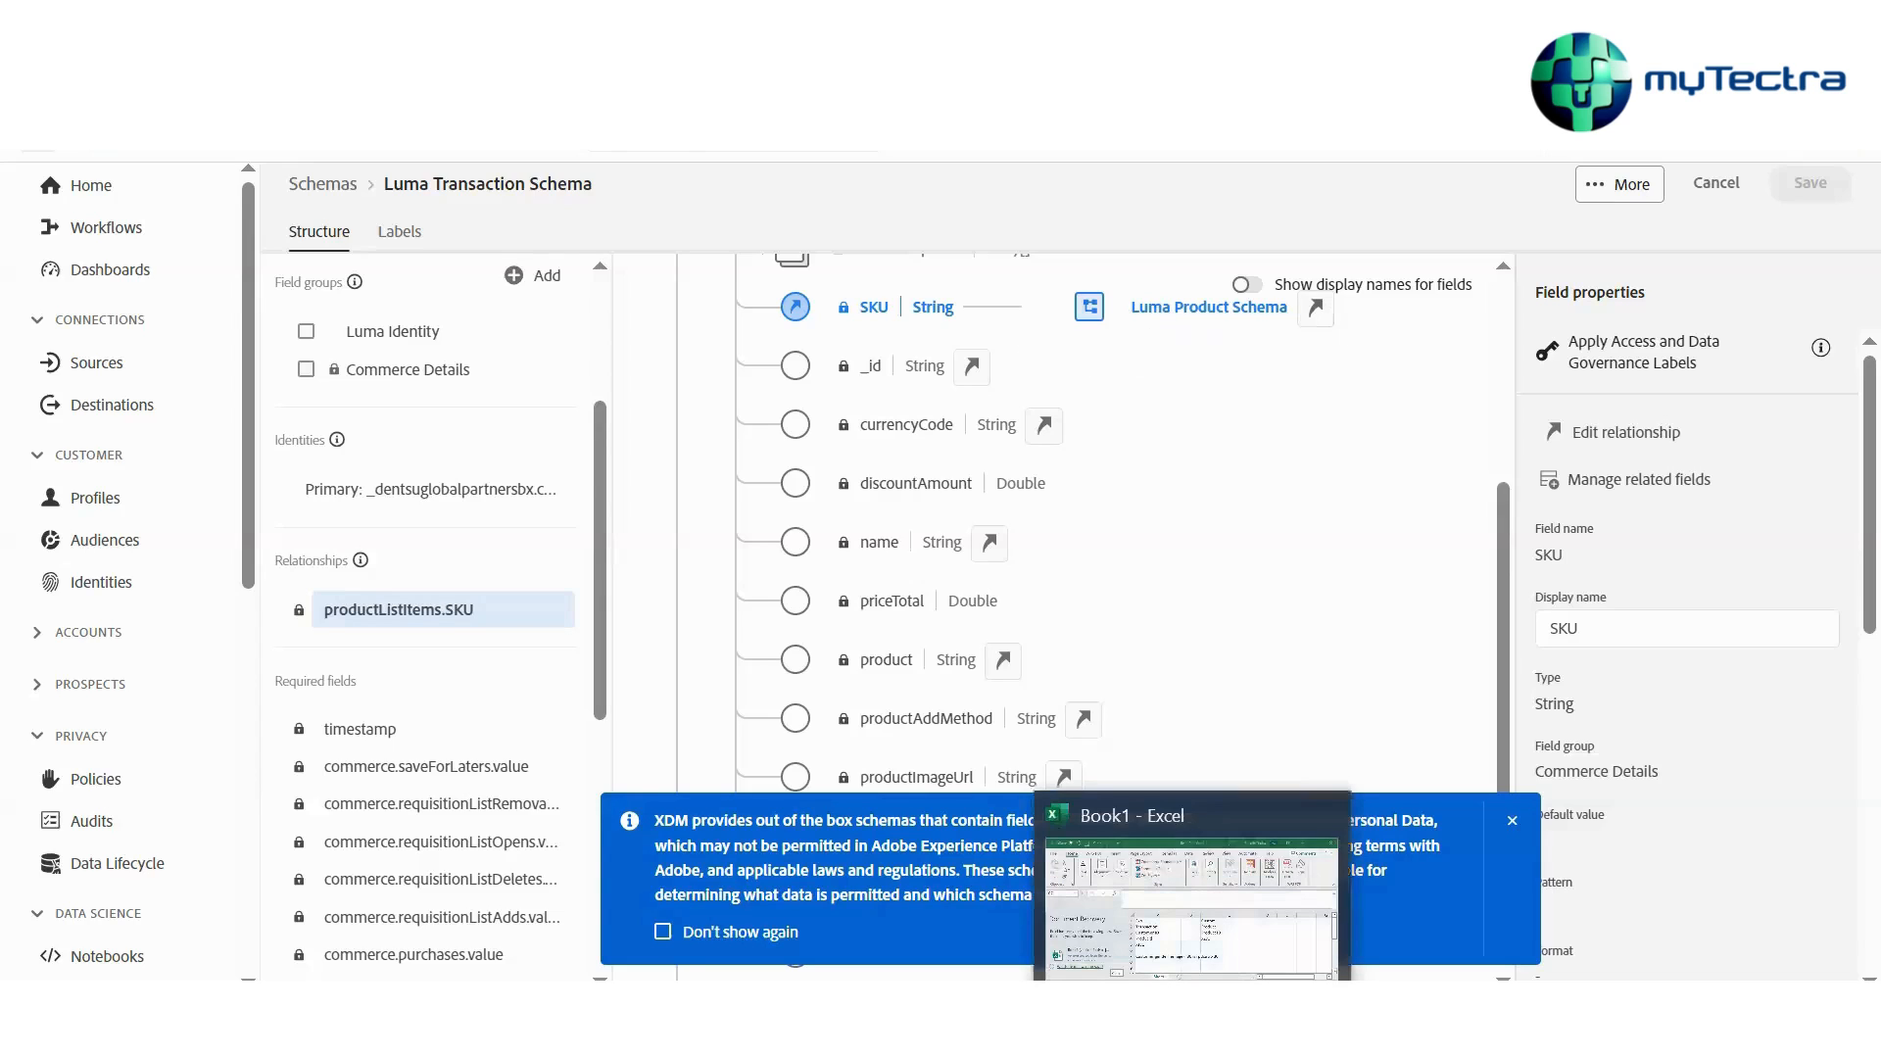
{"action": "left_click", "coordinate": [1193, 965]}
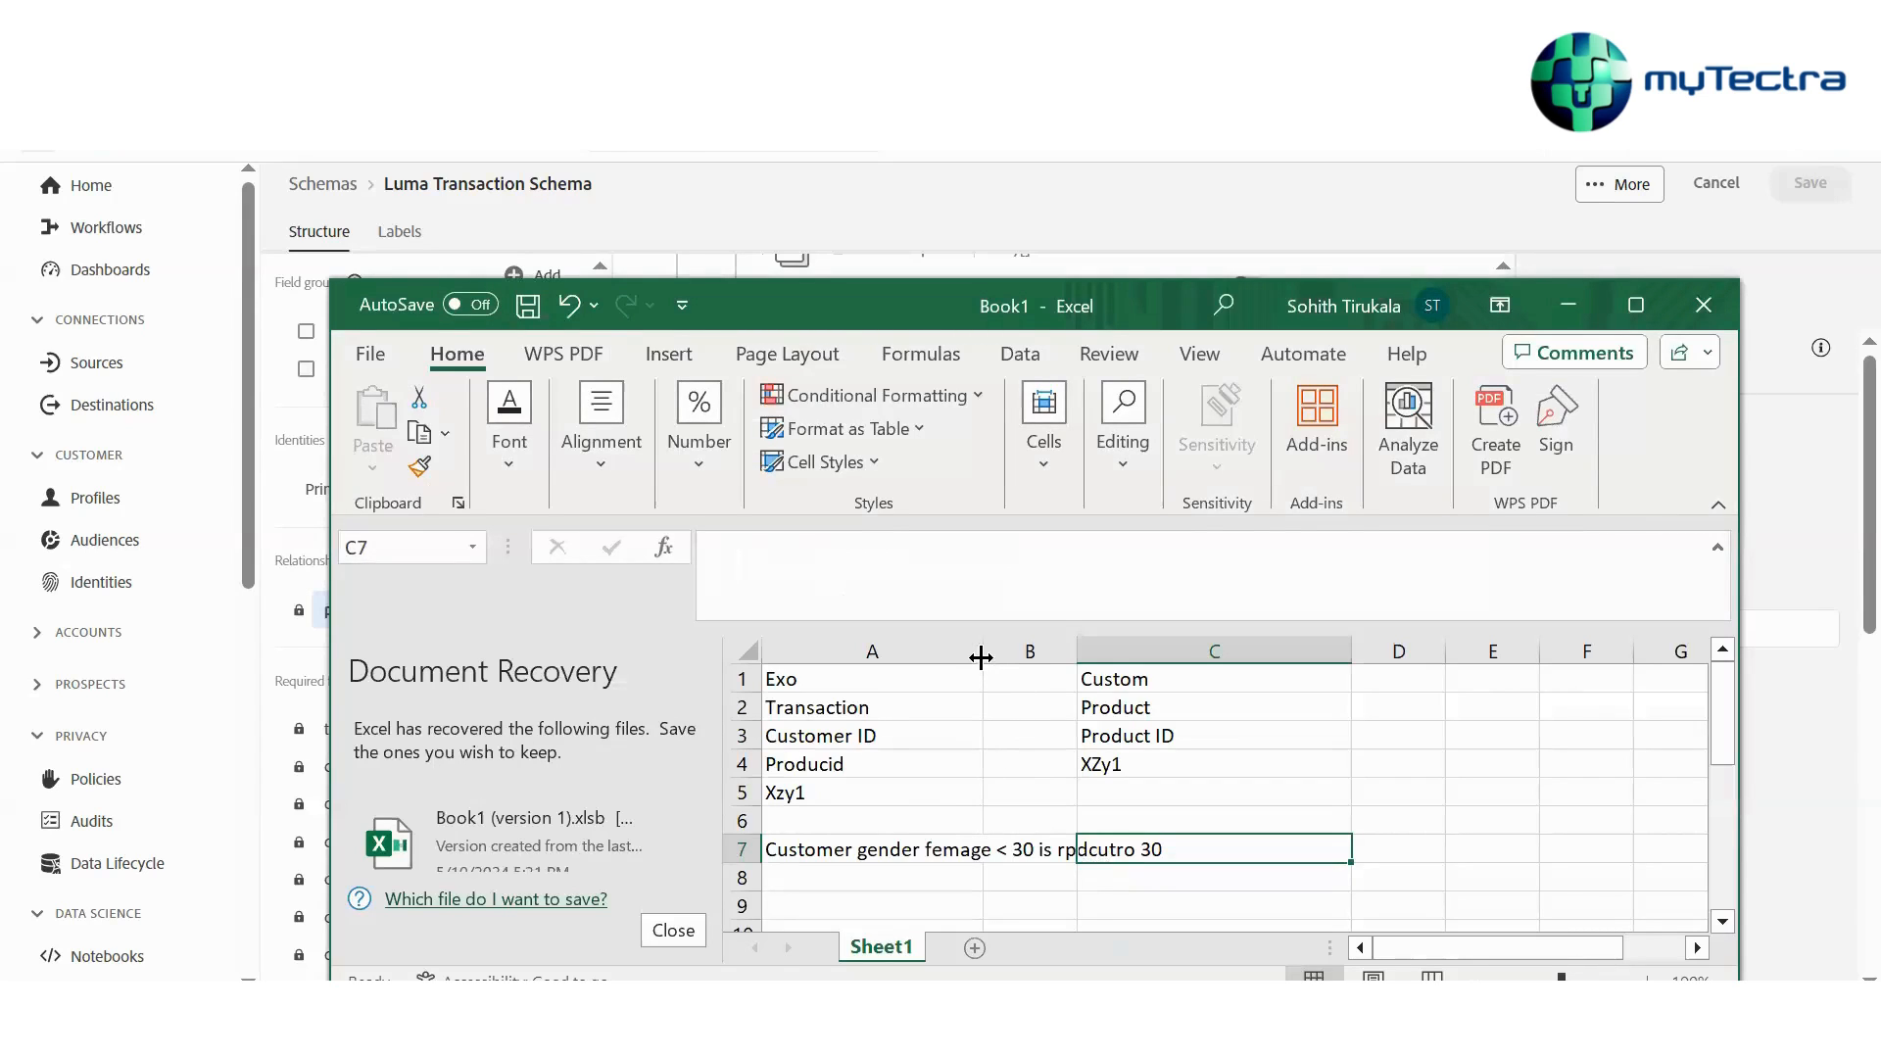
{"action": "left_click_drag", "start_coordinate": [981, 661], "coordinate": [1067, 674]}
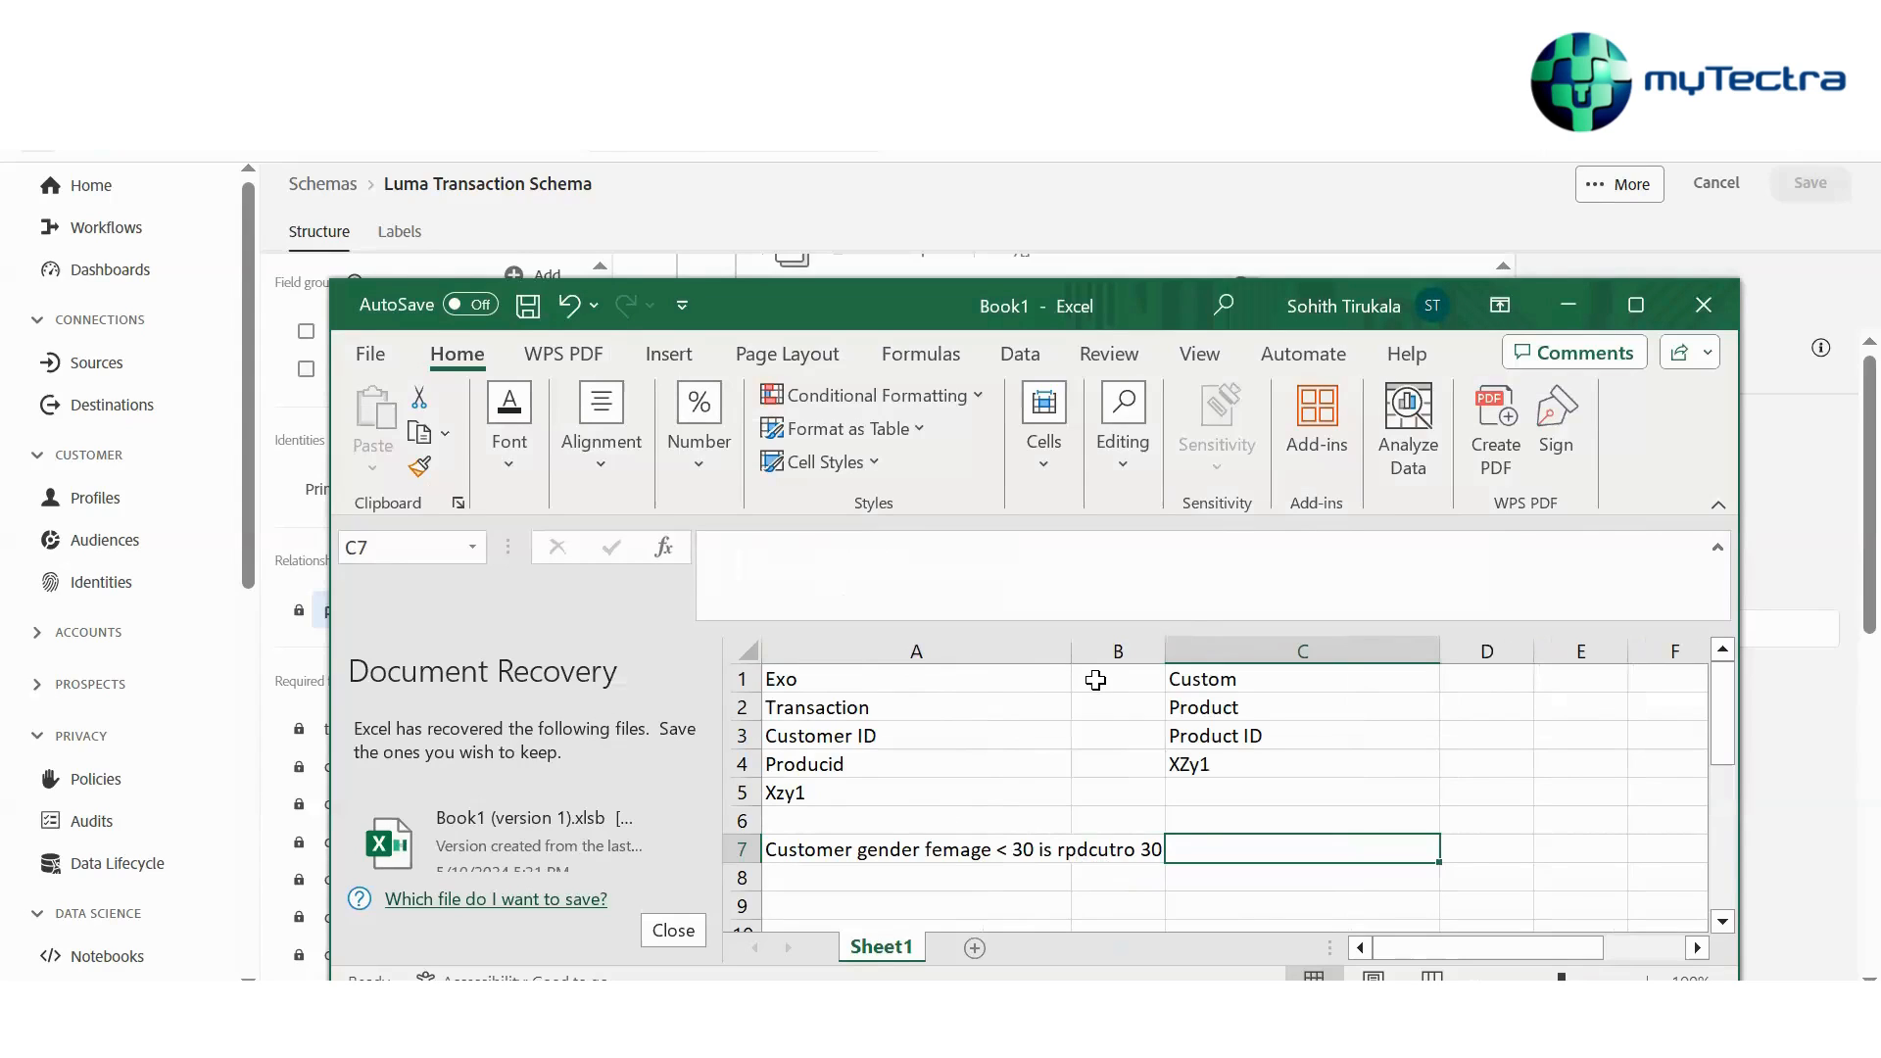
{"action": "left_click_drag", "start_coordinate": [1071, 656], "coordinate": [1208, 666]}
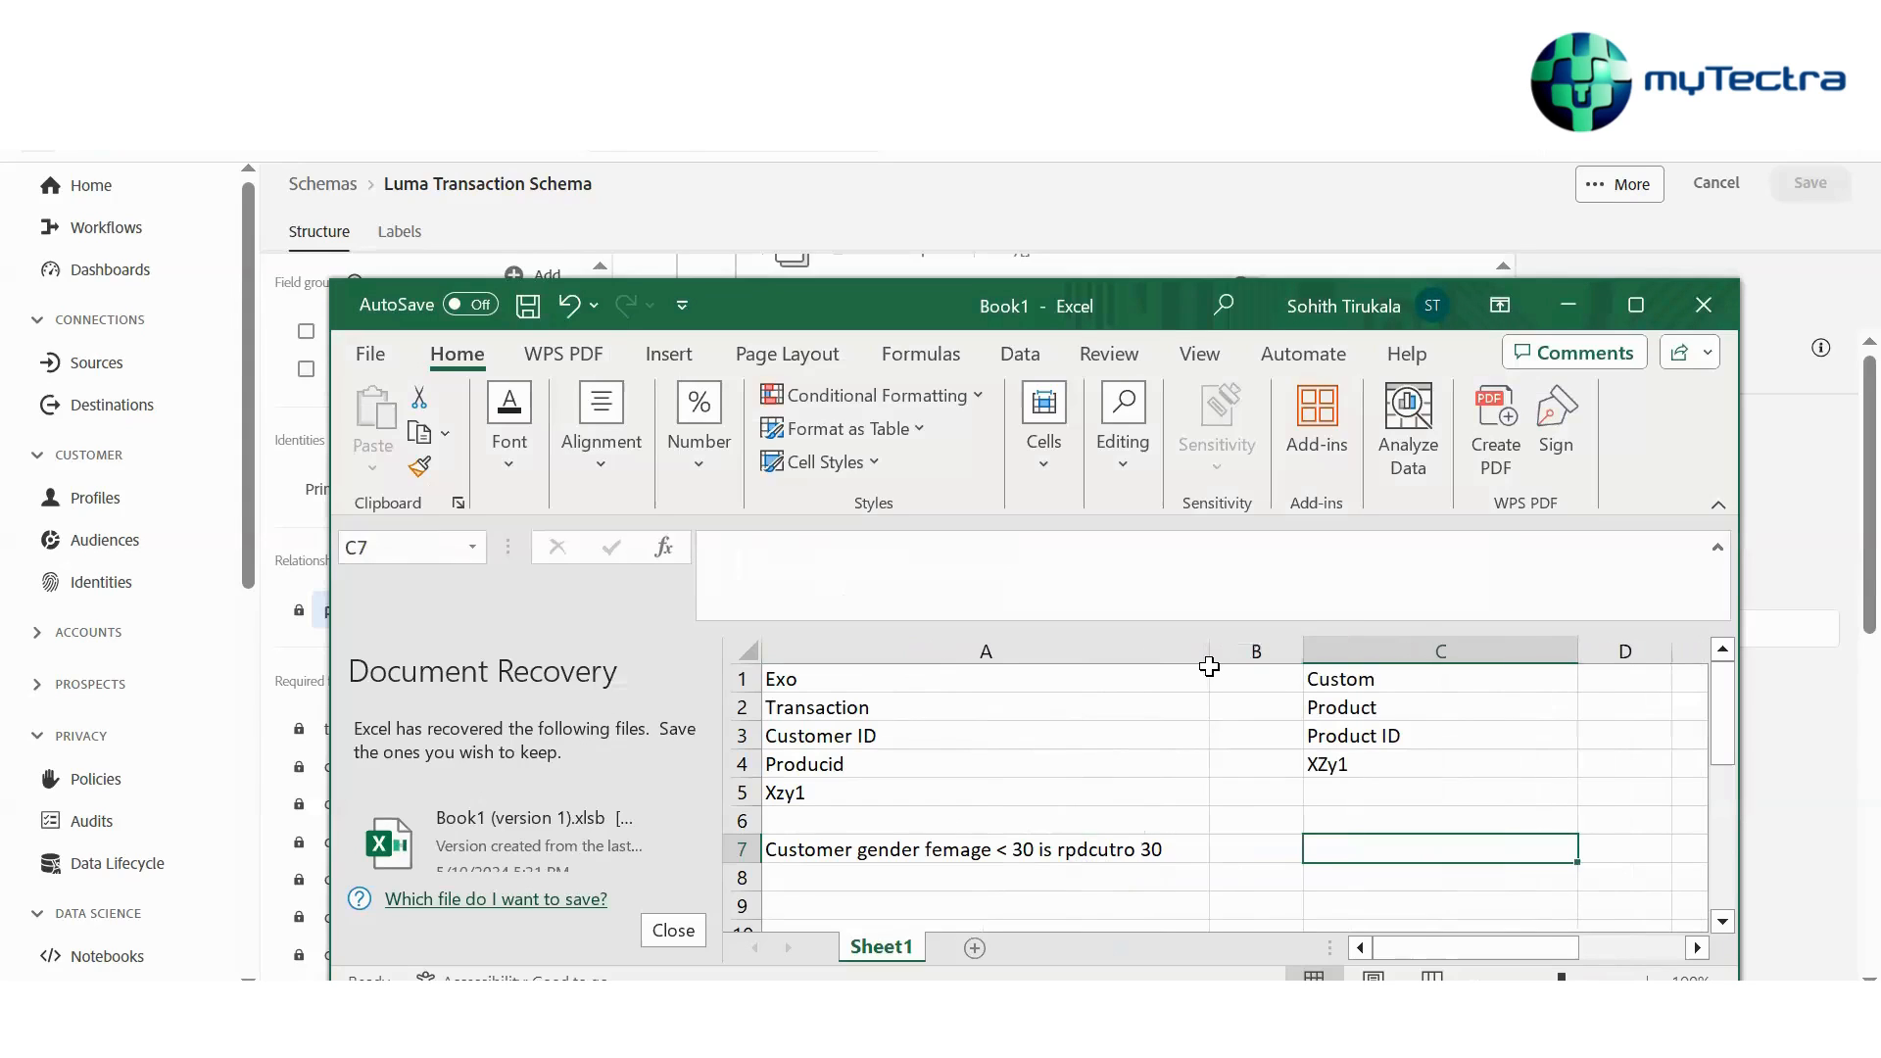
{"action": "left_click", "coordinate": [1160, 847]}
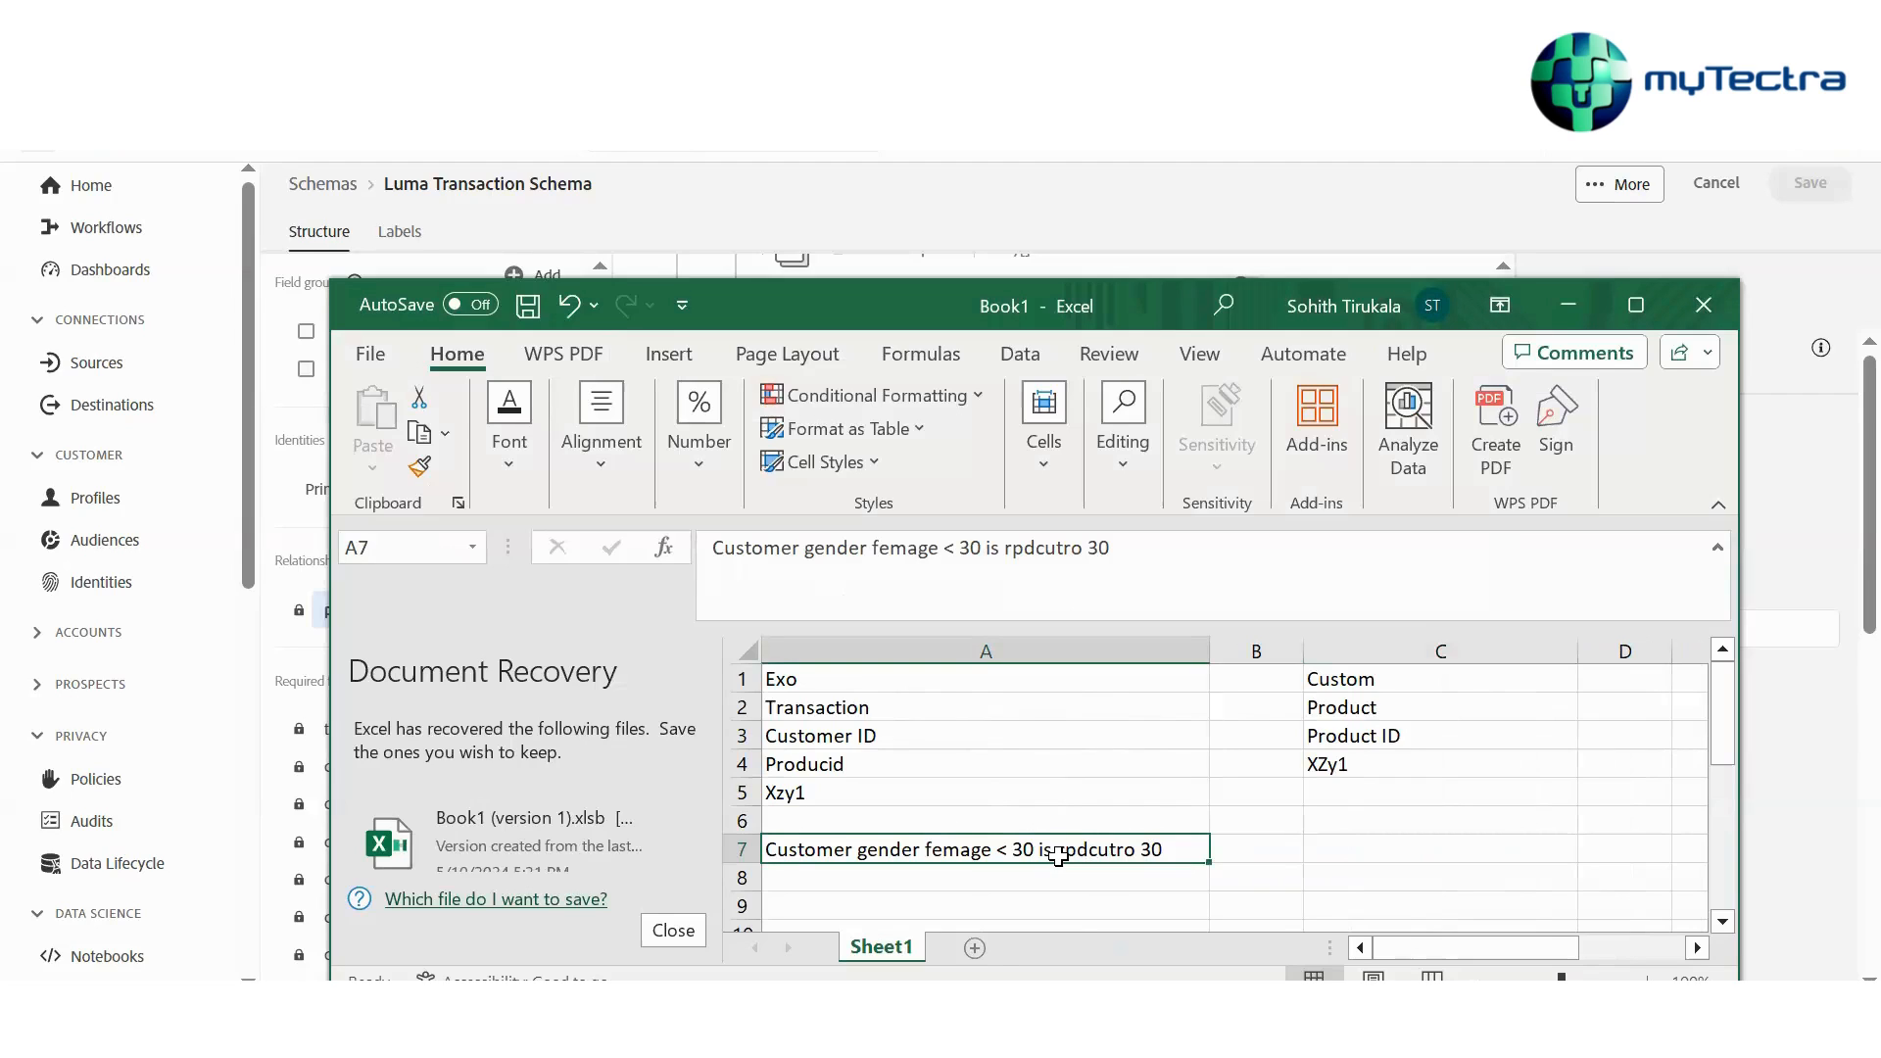
Return to the browser and scroll through the XDM Individual Profile union schema fields
{"action": "left_click", "coordinate": [1568, 306]}
{"action": "scroll", "coordinate": [876, 696], "scroll_direction": "down", "scroll_amount": 3}
{"action": "scroll", "coordinate": [877, 695], "scroll_direction": "up", "scroll_amount": 5}
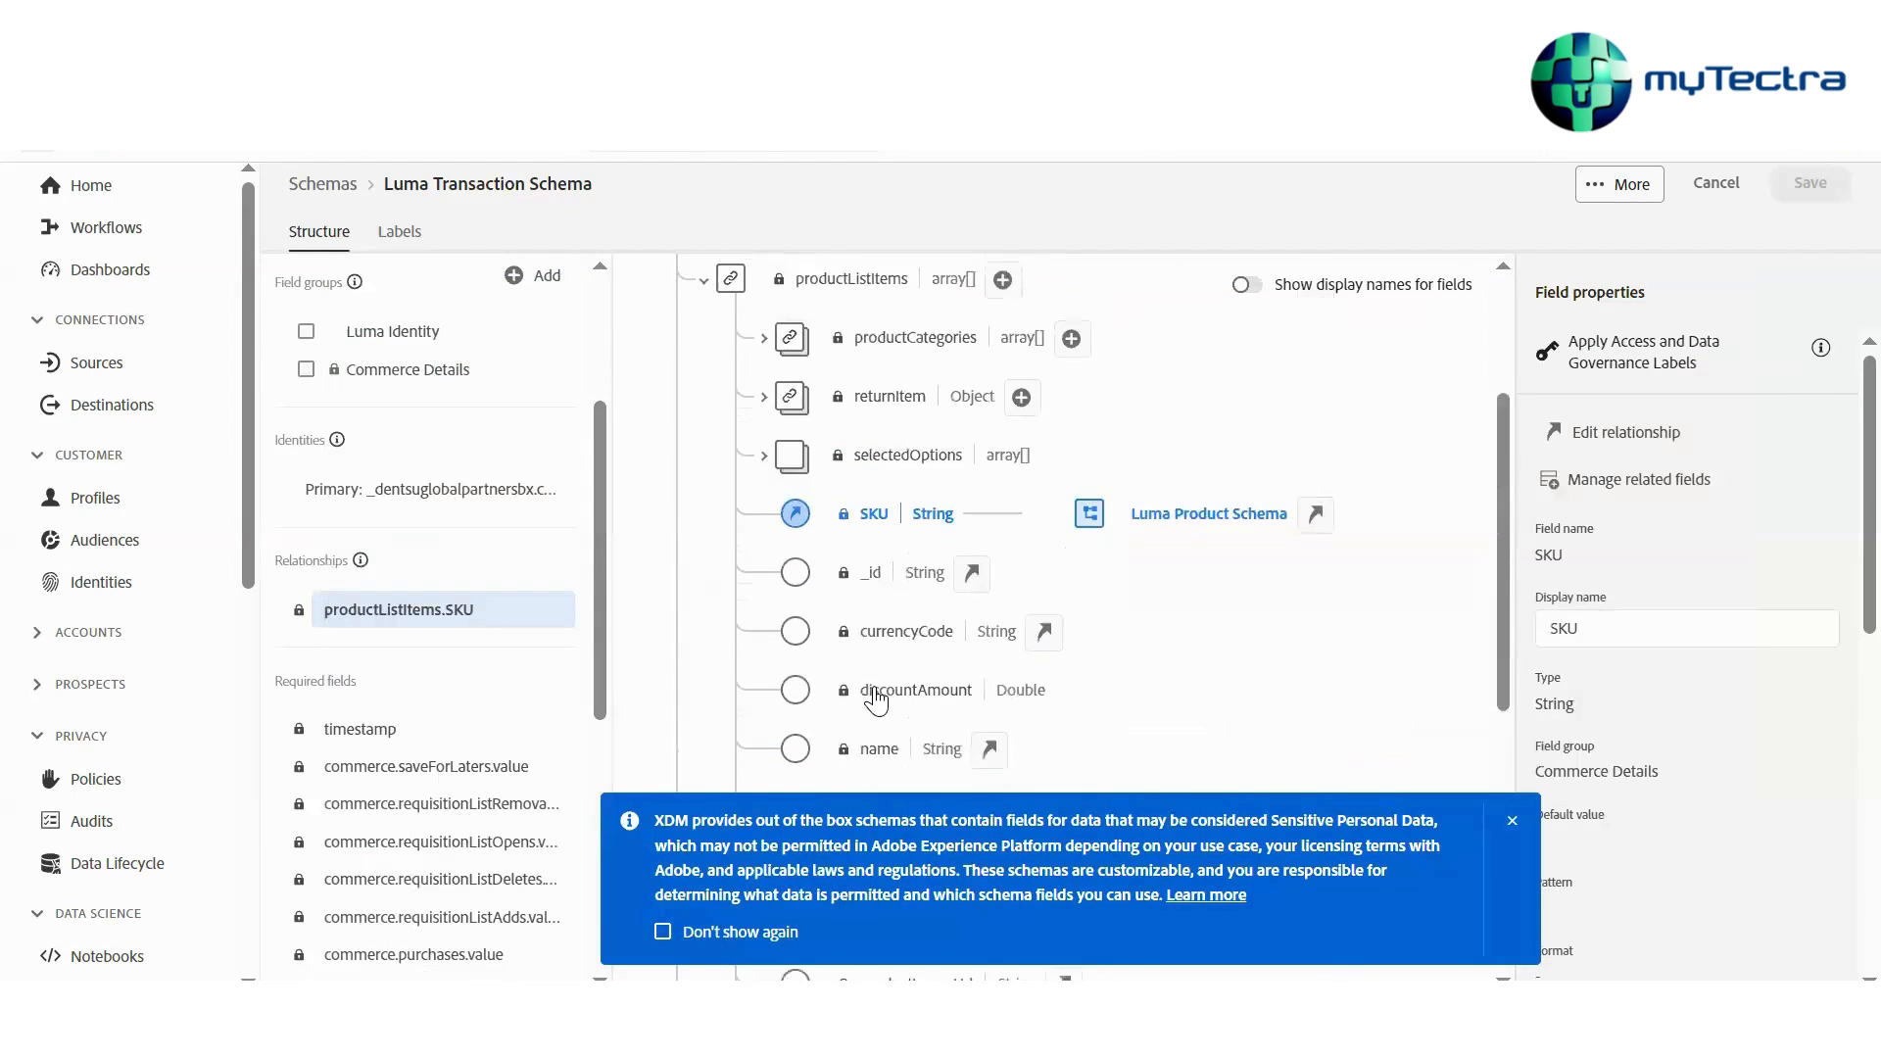
{"action": "scroll", "coordinate": [877, 700], "scroll_direction": "up", "scroll_amount": 3}
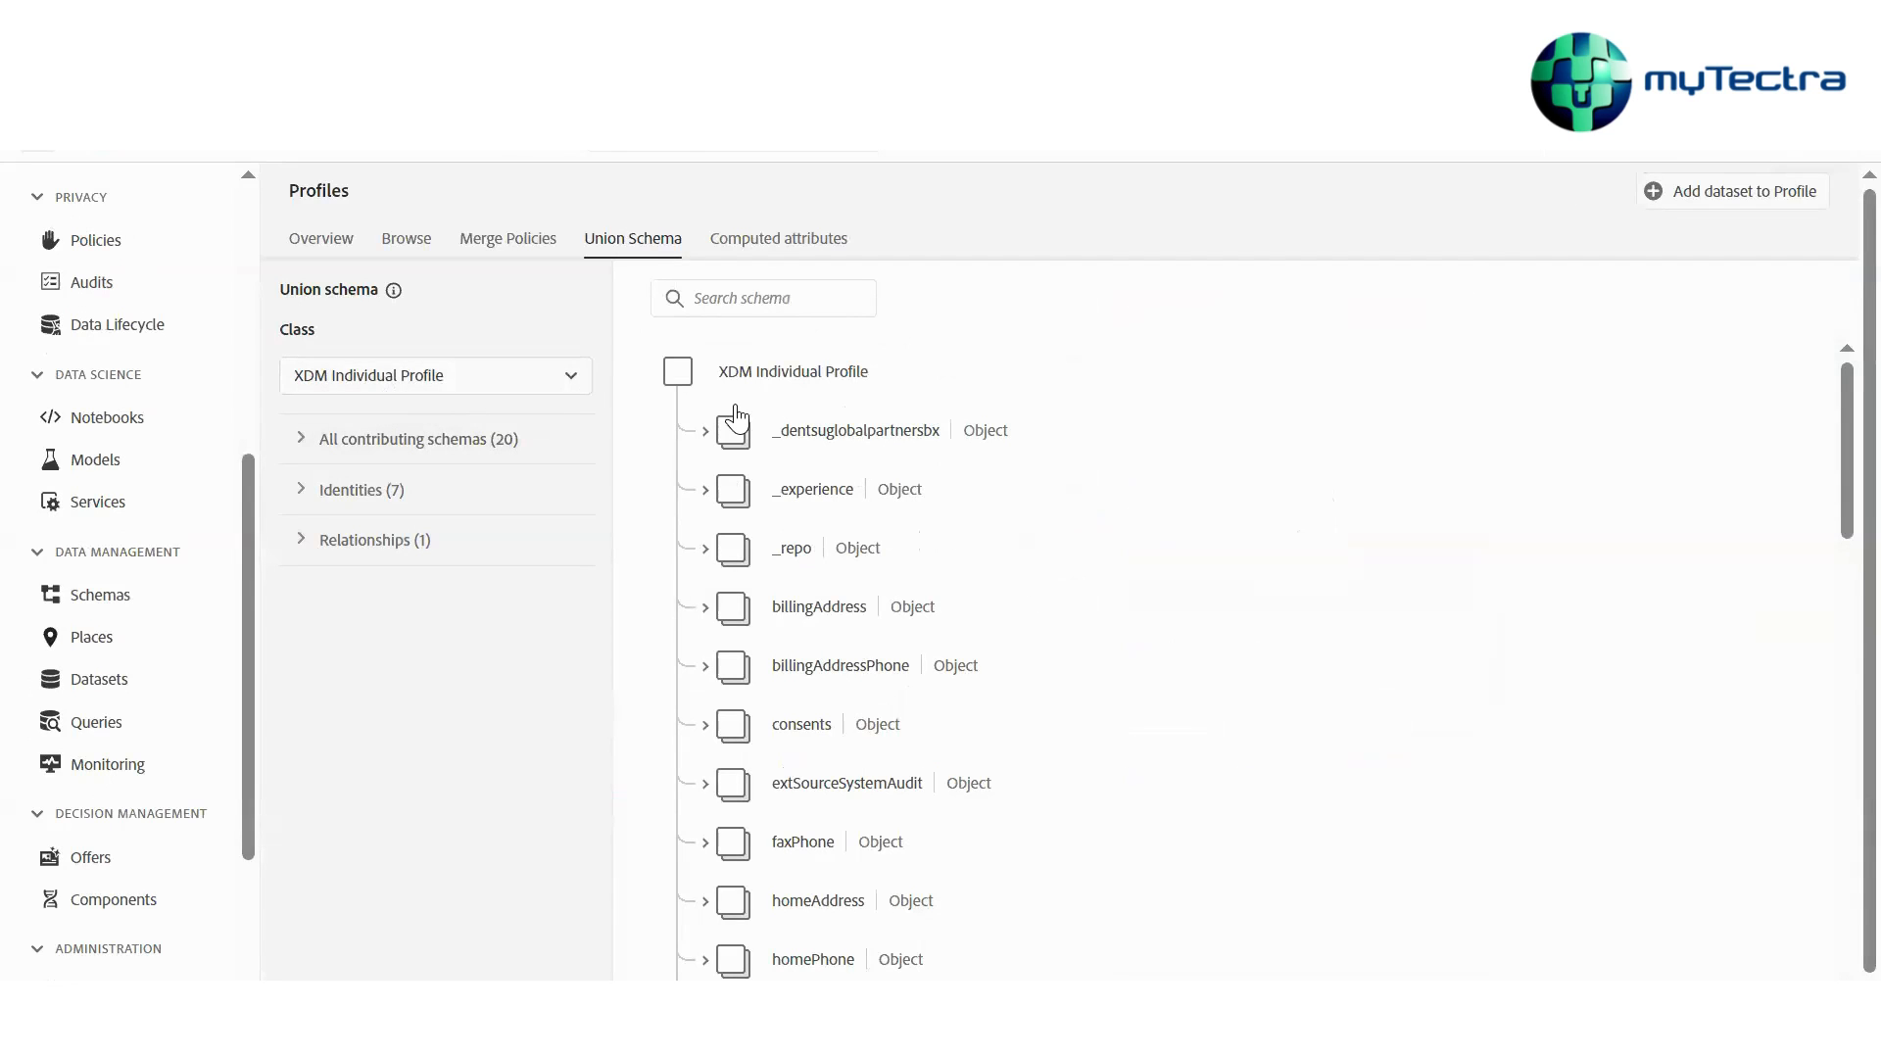
{"action": "scroll", "coordinate": [734, 487], "scroll_direction": "down", "scroll_amount": 6}
{"action": "scroll", "coordinate": [736, 416], "scroll_direction": "down", "scroll_amount": 8}
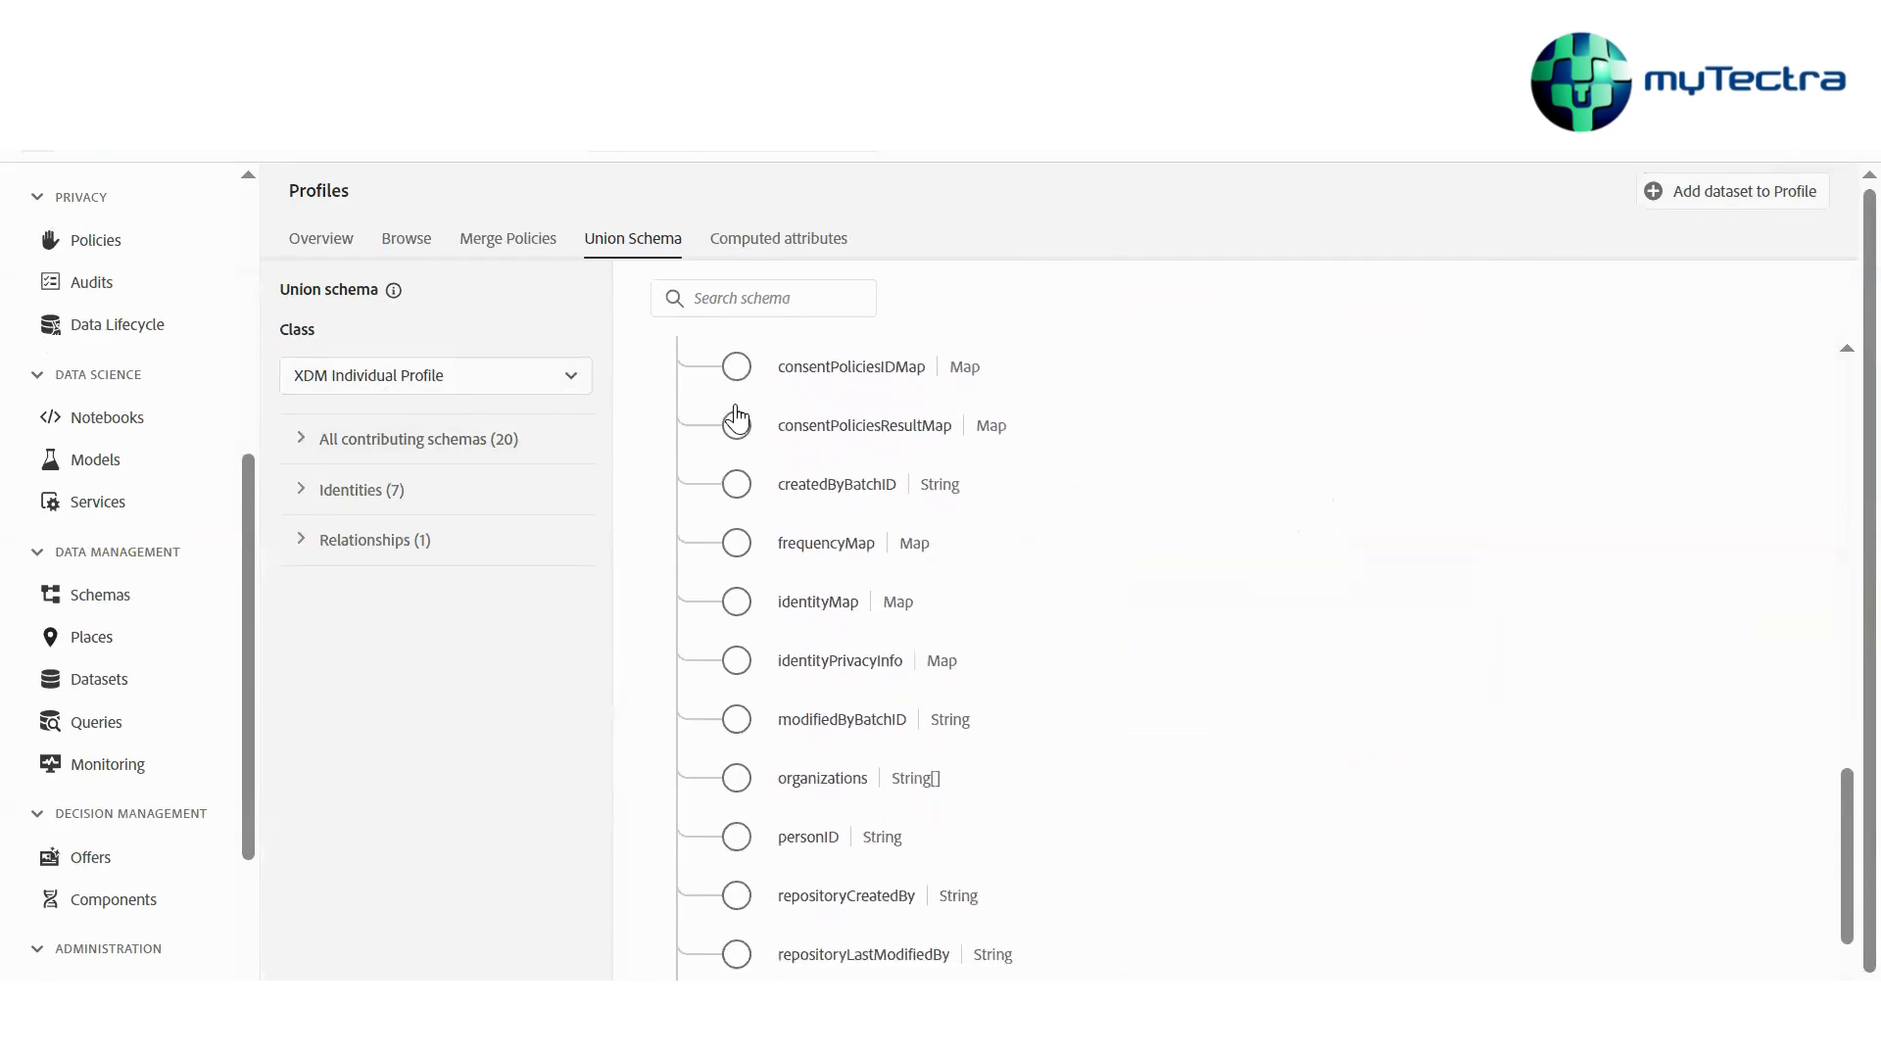
{"action": "scroll", "coordinate": [736, 418], "scroll_direction": "up", "scroll_amount": 10}
{"action": "scroll", "coordinate": [736, 418], "scroll_direction": "up", "scroll_amount": 2}
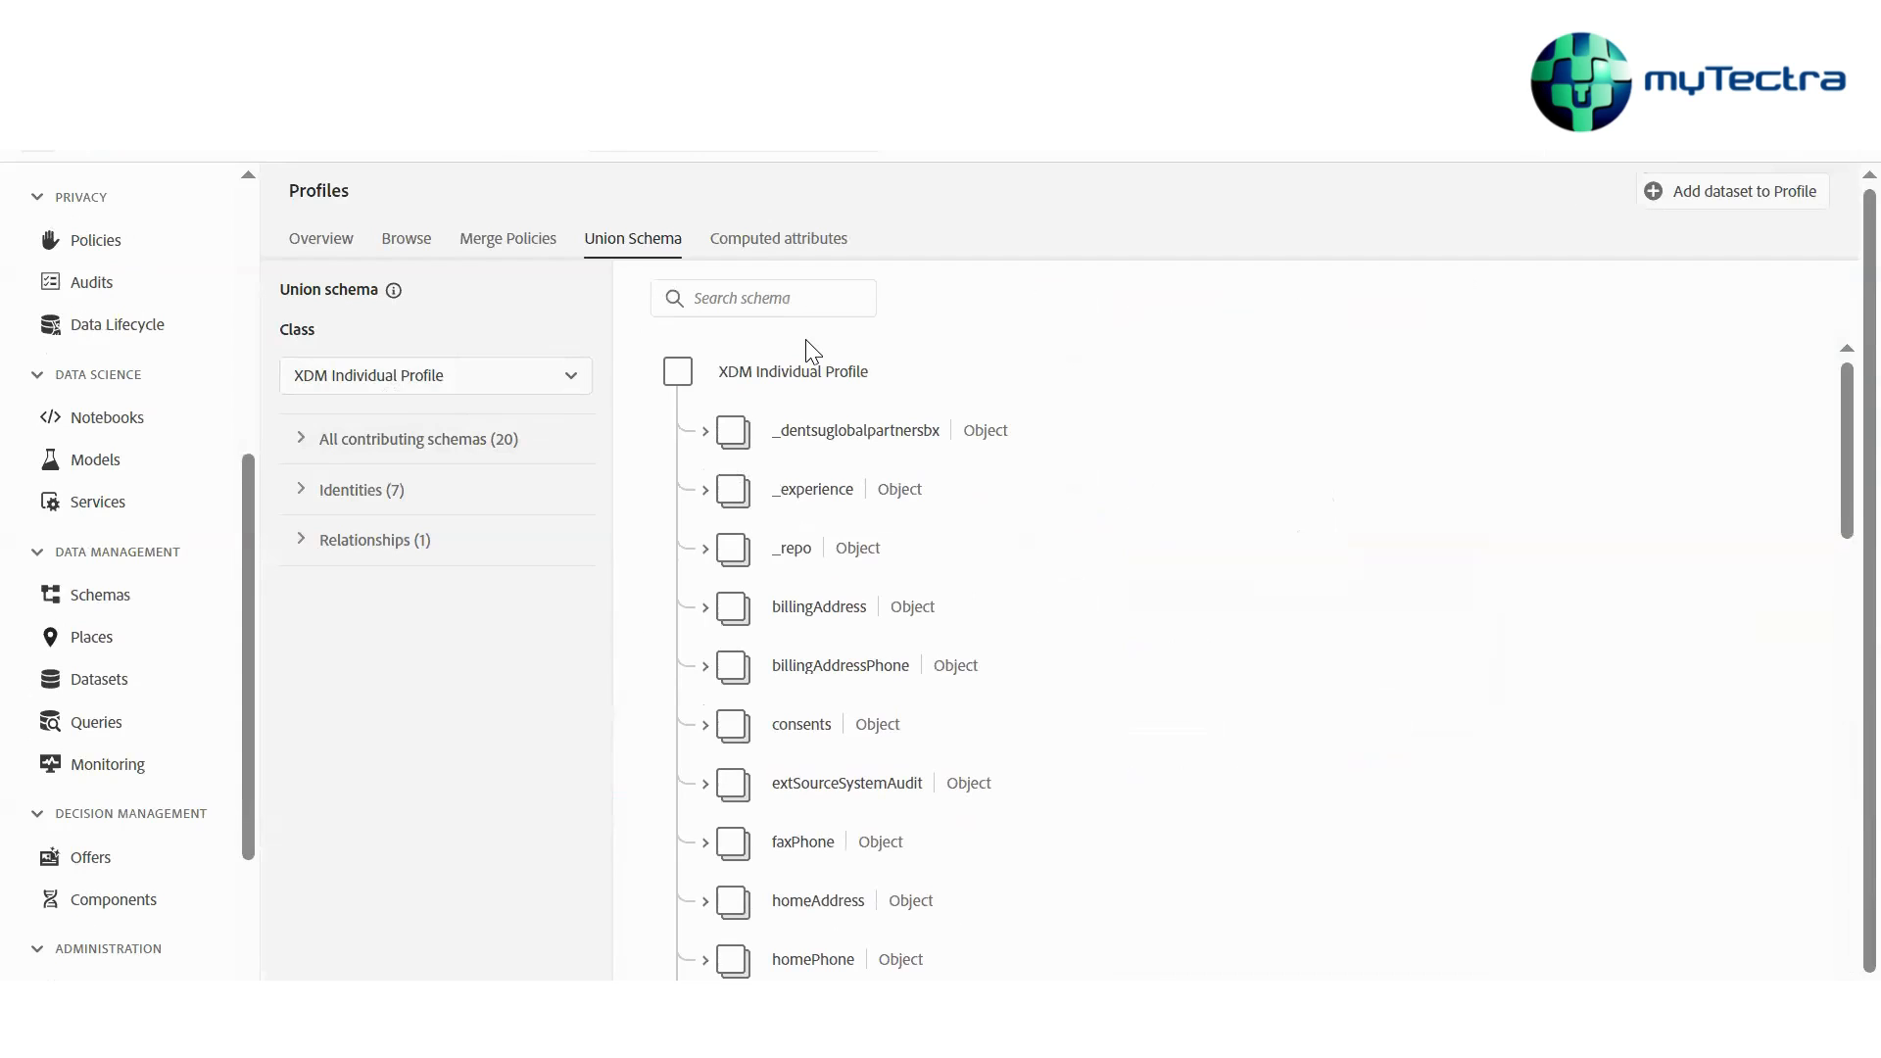
Expand and browse the list of schemas contributing to the XDM Individual Profile union schema
{"action": "scroll", "coordinate": [660, 615], "scroll_direction": "down", "scroll_amount": 3}
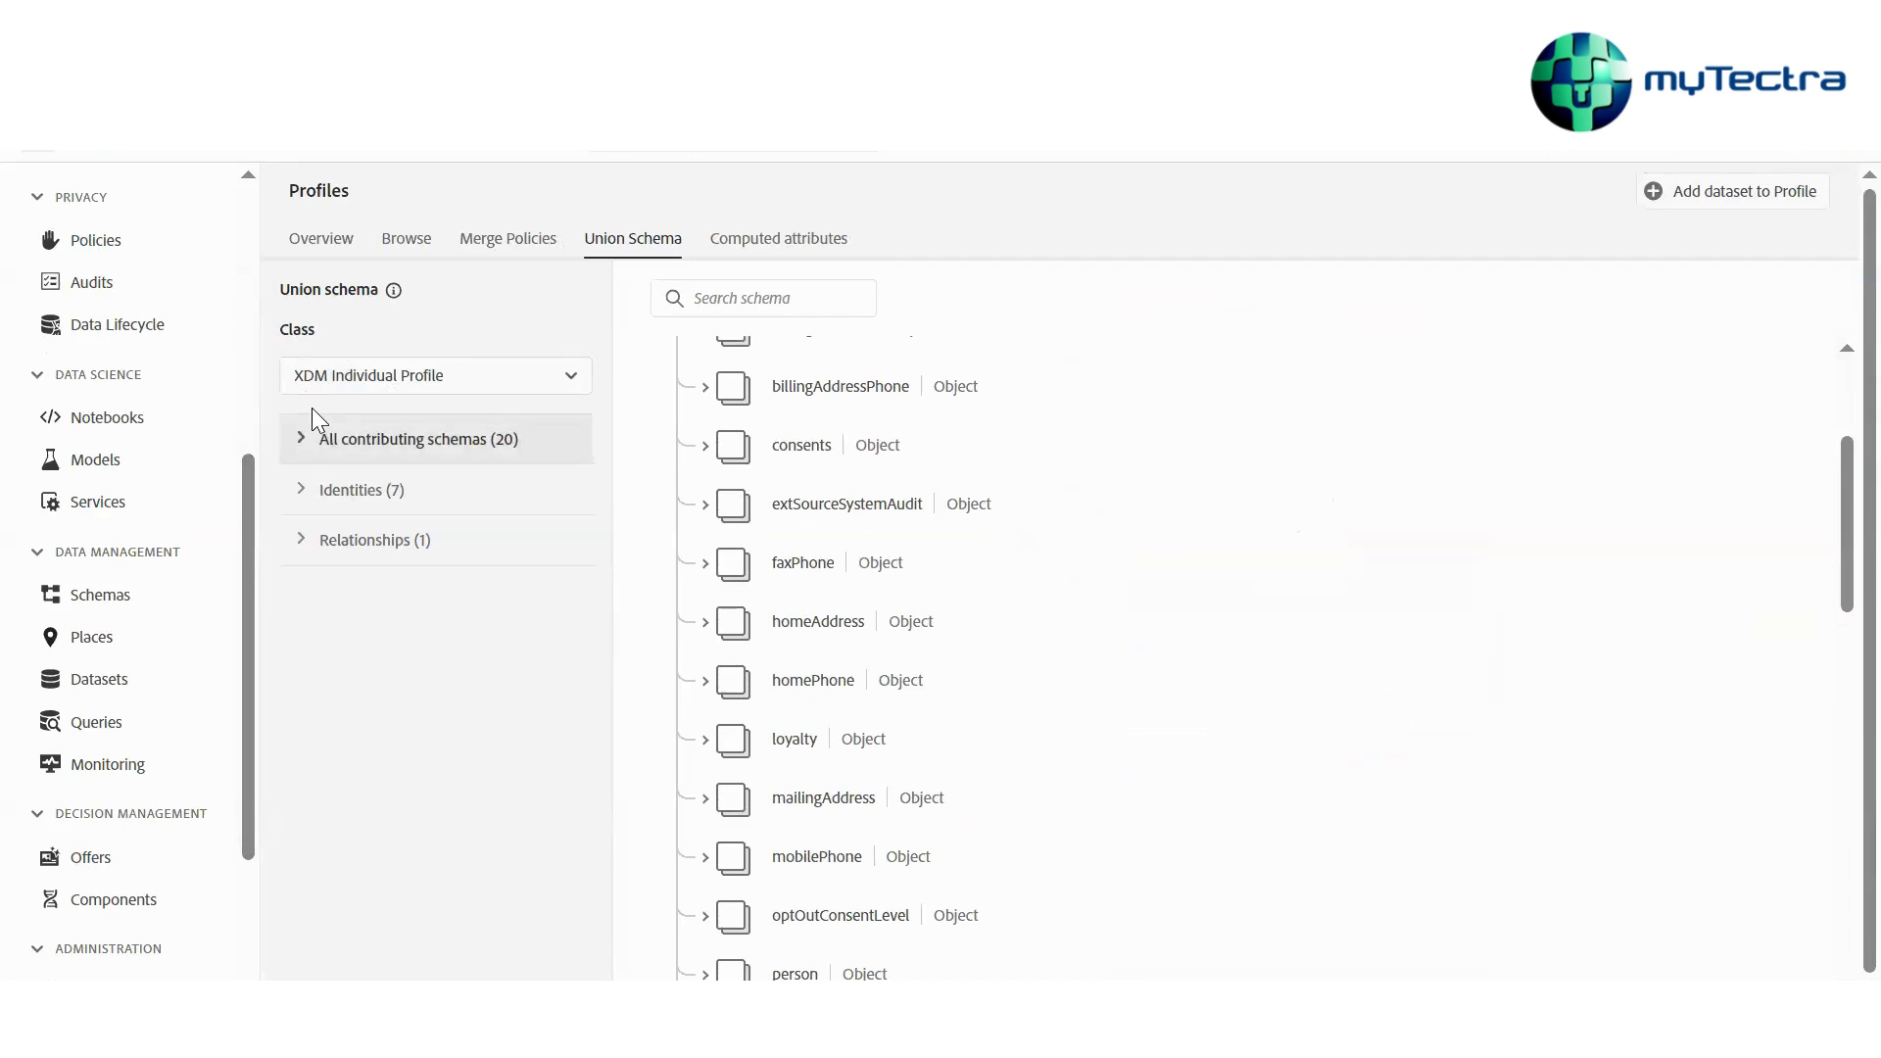
{"action": "left_click", "coordinate": [315, 436]}
{"action": "scroll", "coordinate": [373, 550], "scroll_direction": "down", "scroll_amount": 4}
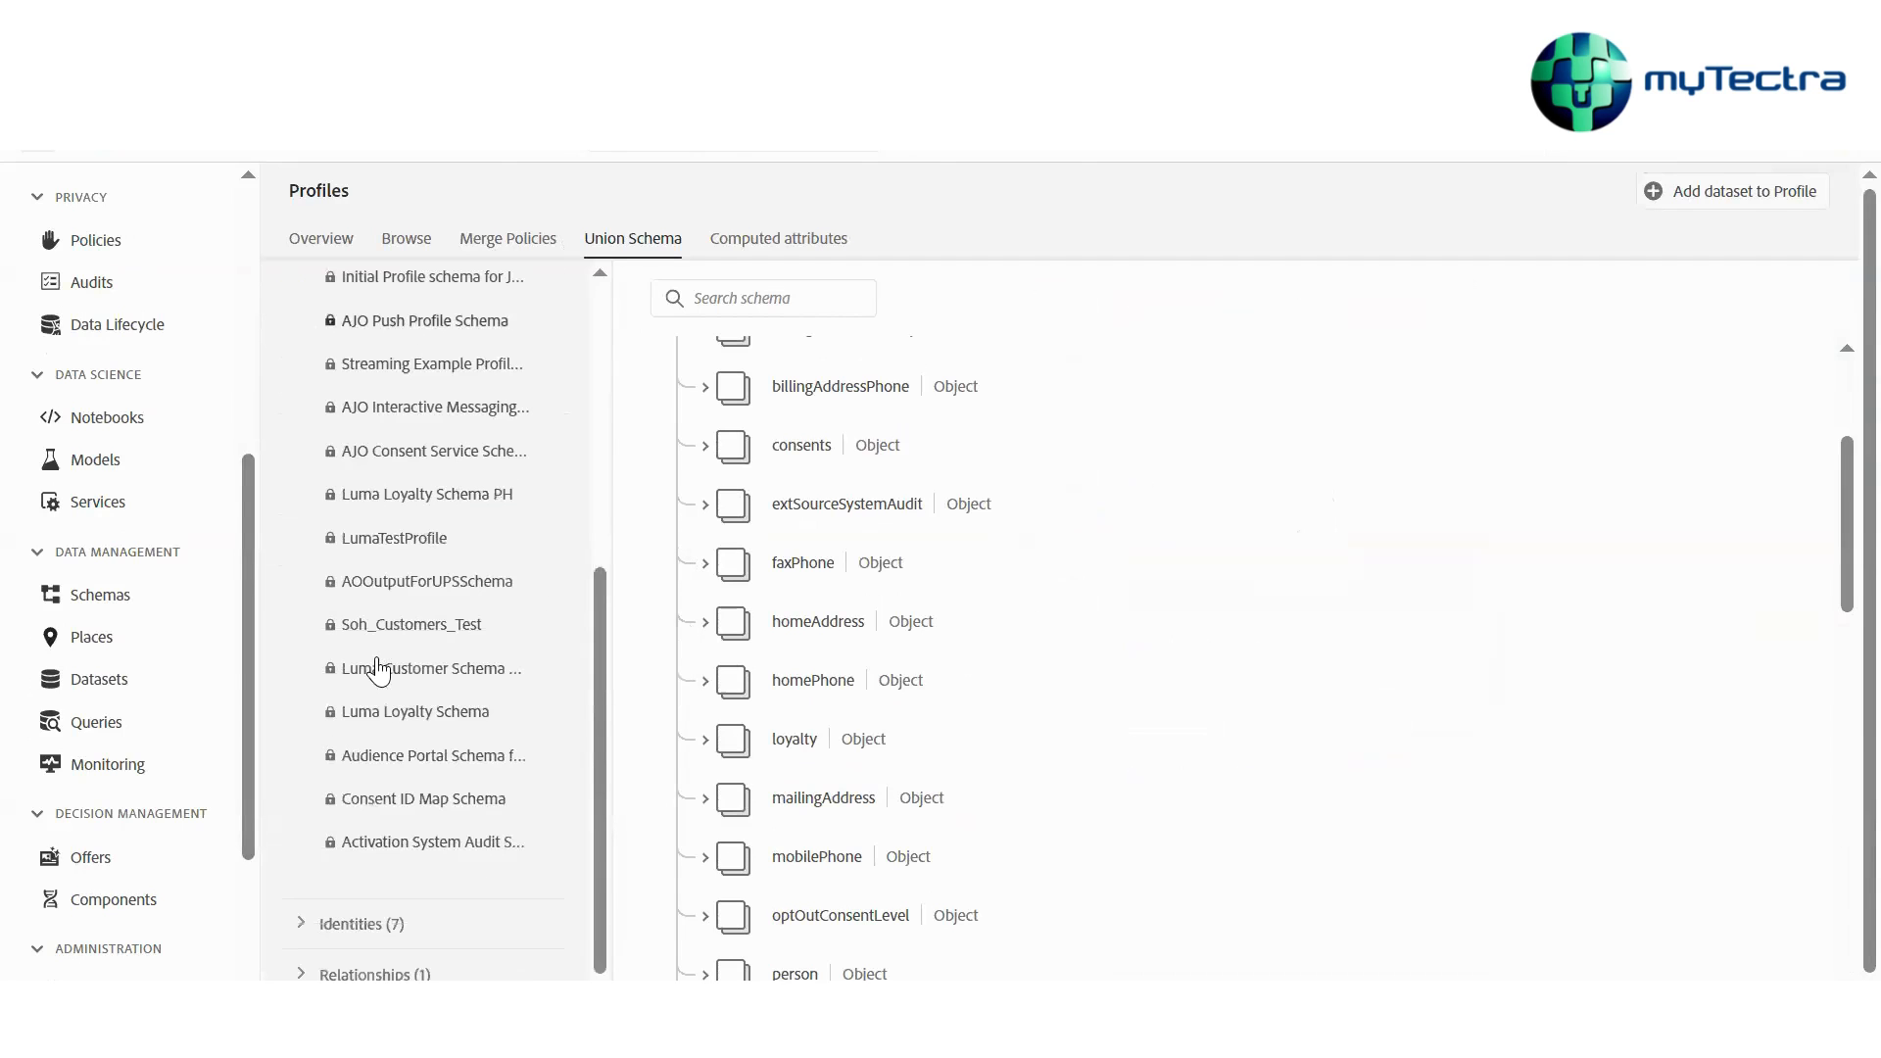
{"action": "scroll", "coordinate": [434, 582], "scroll_direction": "up", "scroll_amount": 4}
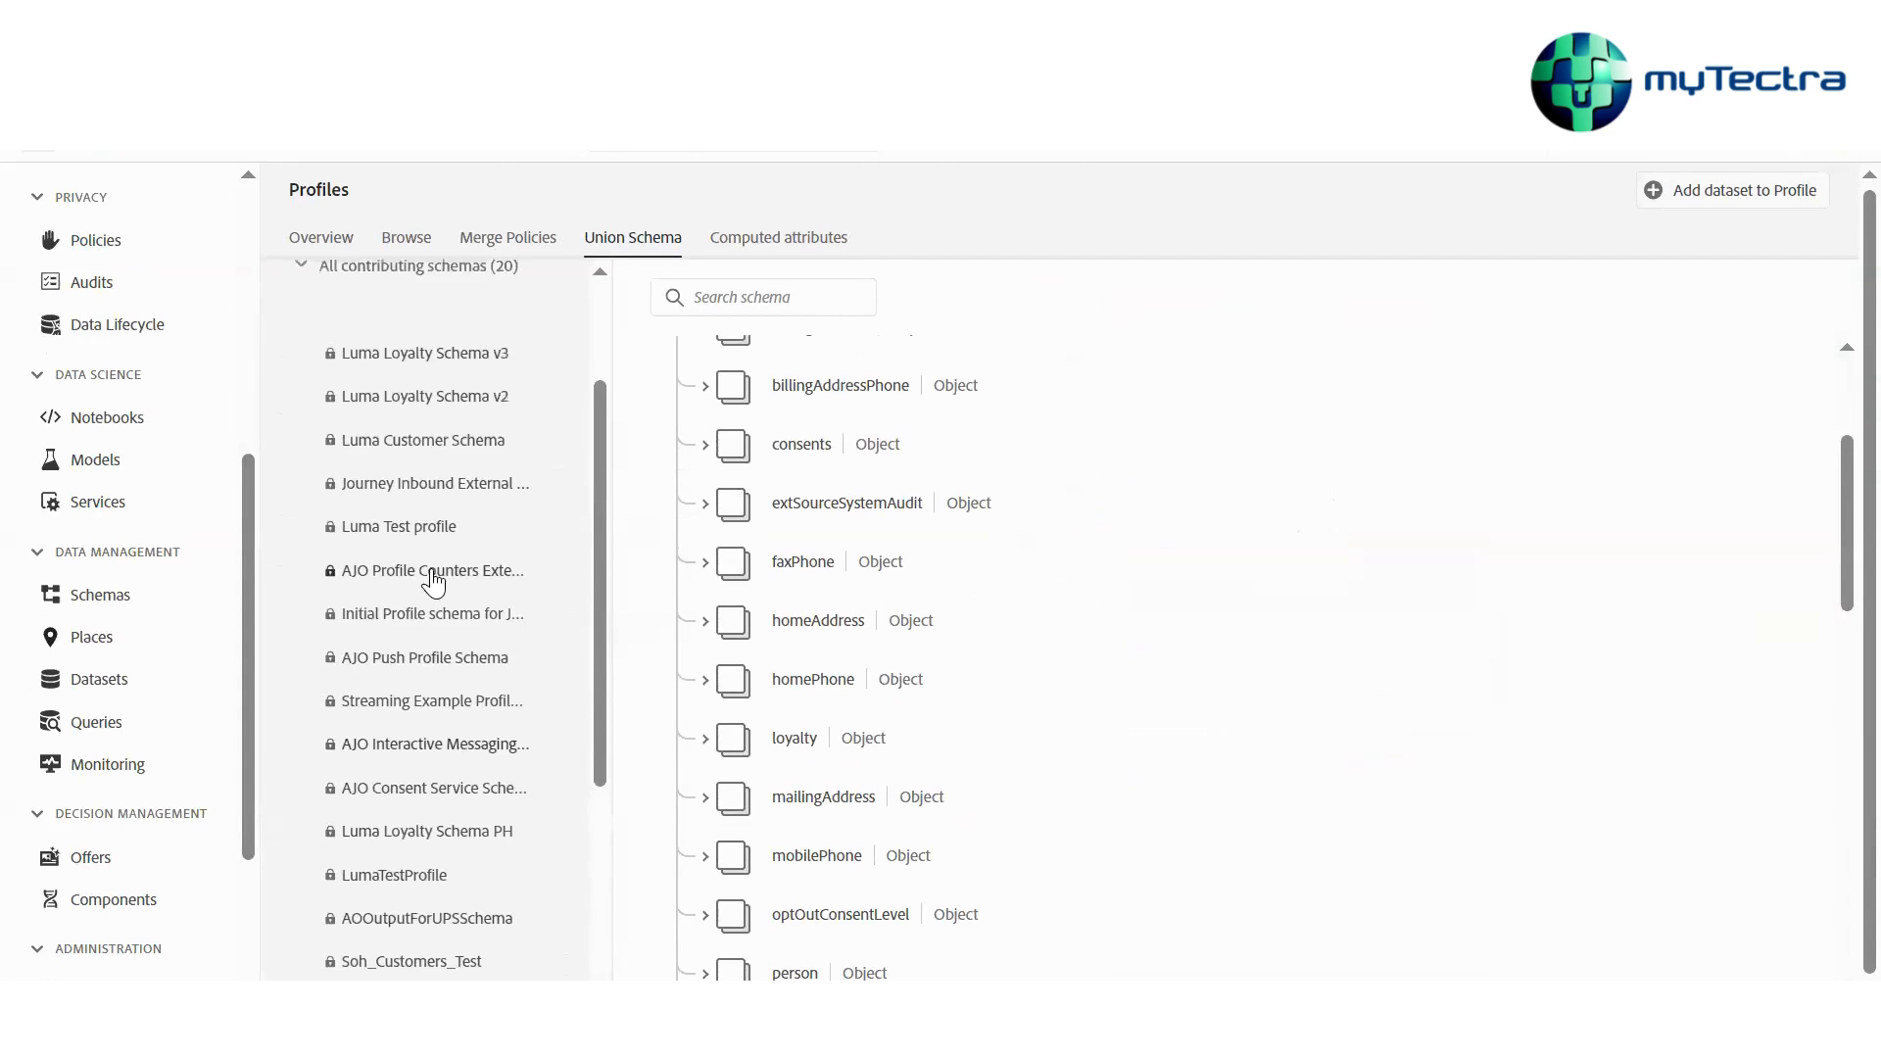
{"action": "scroll", "coordinate": [436, 455], "scroll_direction": "up", "scroll_amount": 2}
{"action": "scroll", "coordinate": [437, 462], "scroll_direction": "down", "scroll_amount": 4}
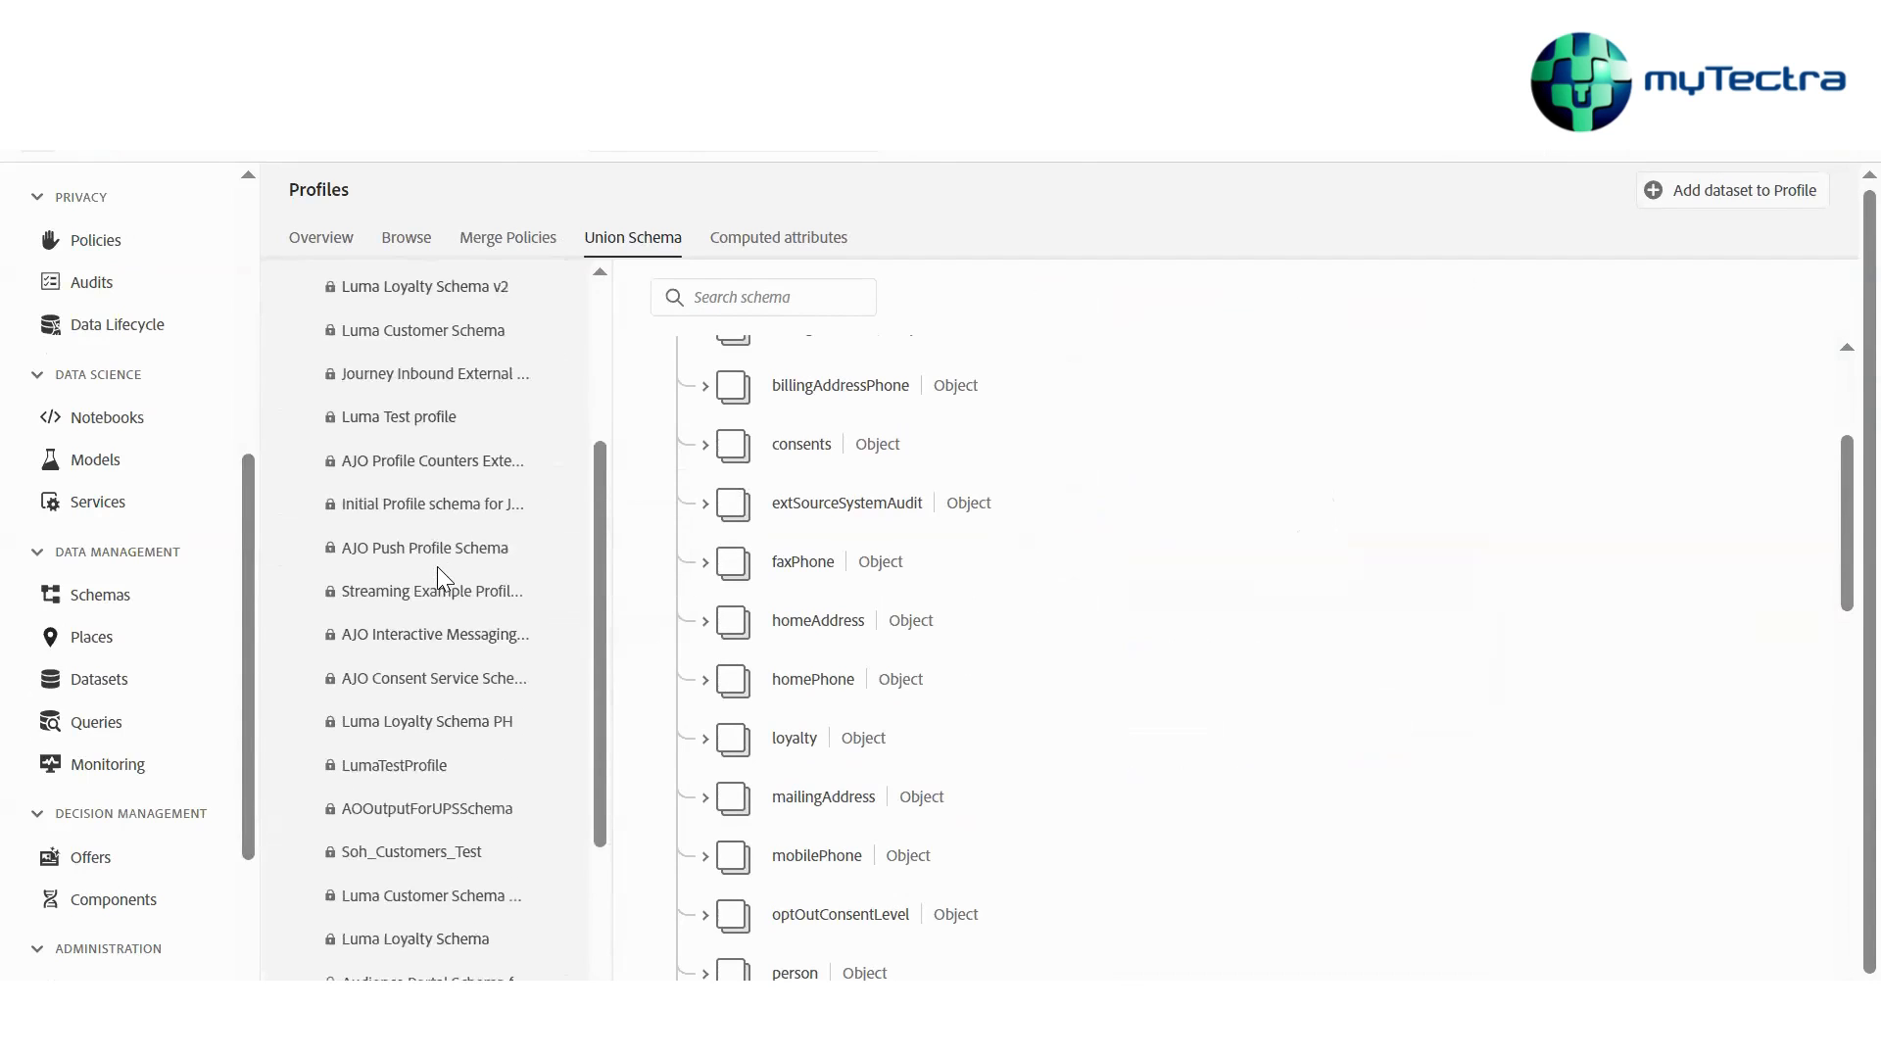
{"action": "scroll", "coordinate": [437, 566], "scroll_direction": "down", "scroll_amount": 3}
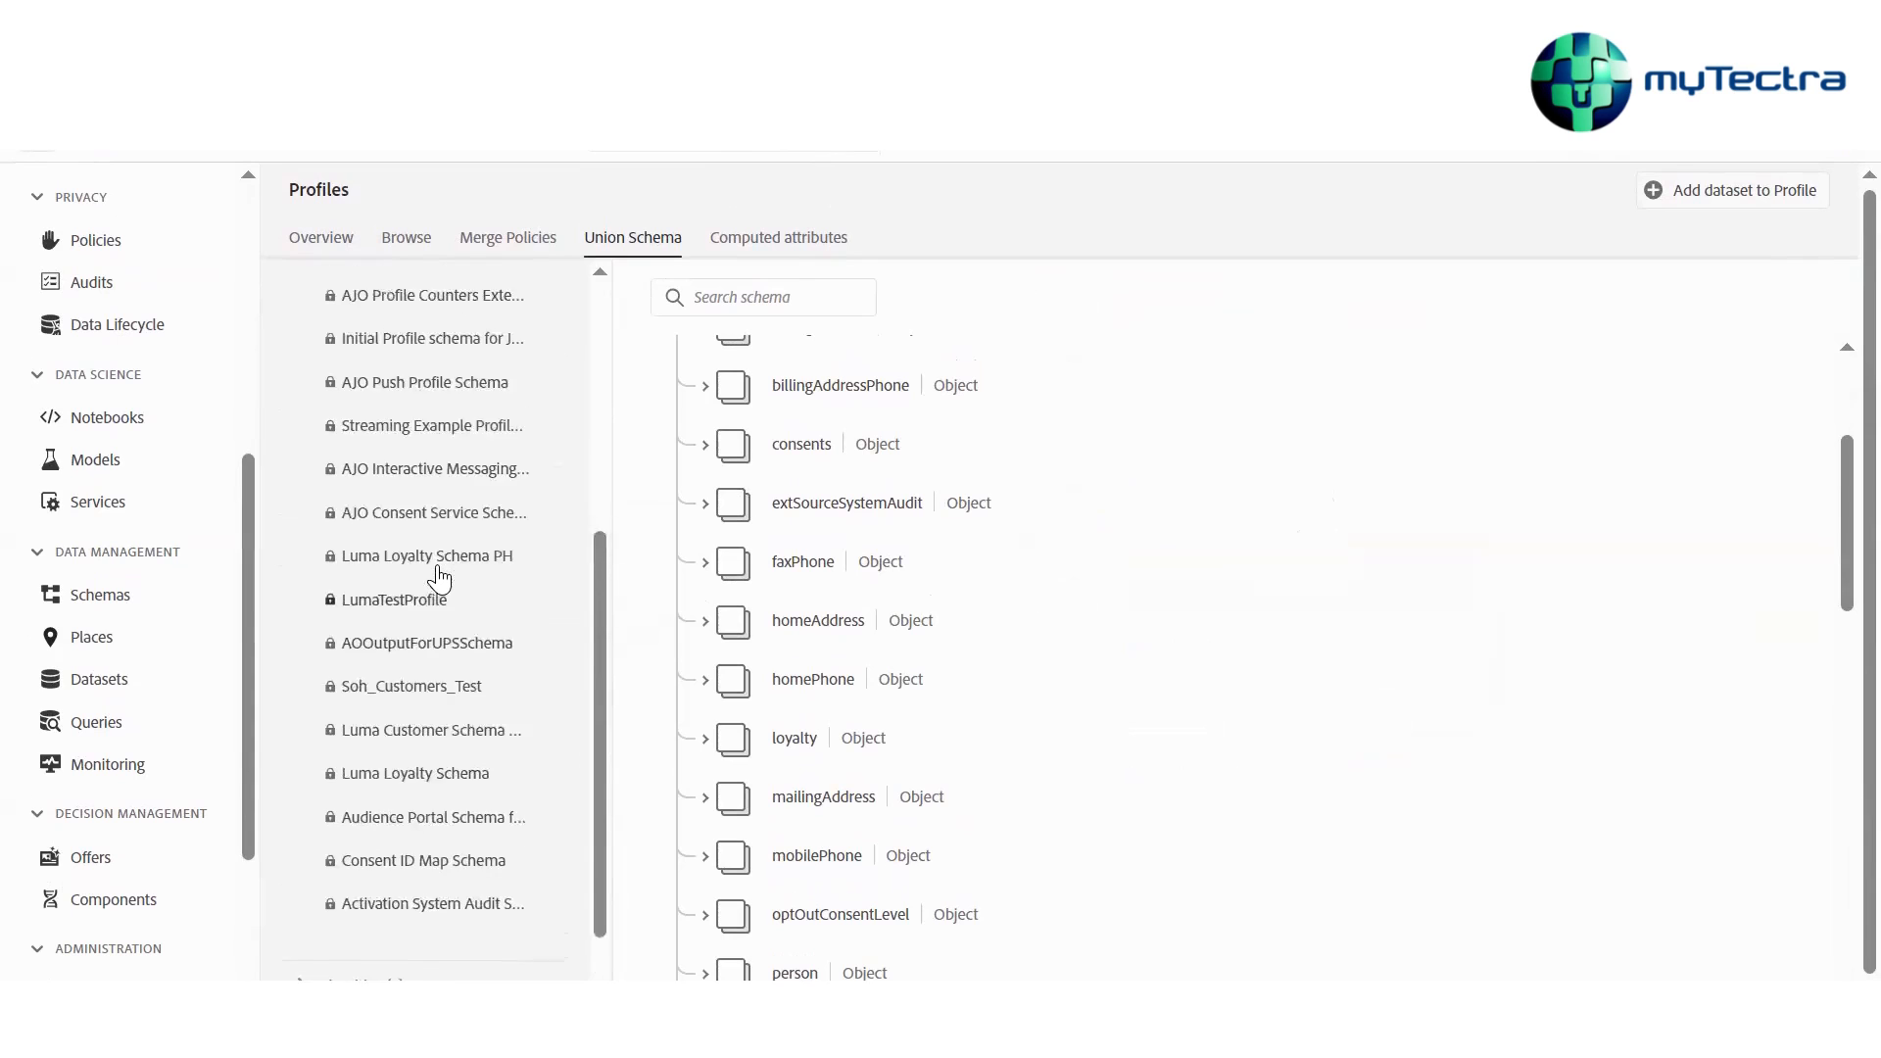
{"action": "scroll", "coordinate": [437, 578], "scroll_direction": "down", "scroll_amount": 1}
Expand the union schema's identities and inspect the customerID and email address identity fields
{"action": "left_click", "coordinate": [315, 931]}
{"action": "scroll", "coordinate": [318, 932], "scroll_direction": "down", "scroll_amount": 4}
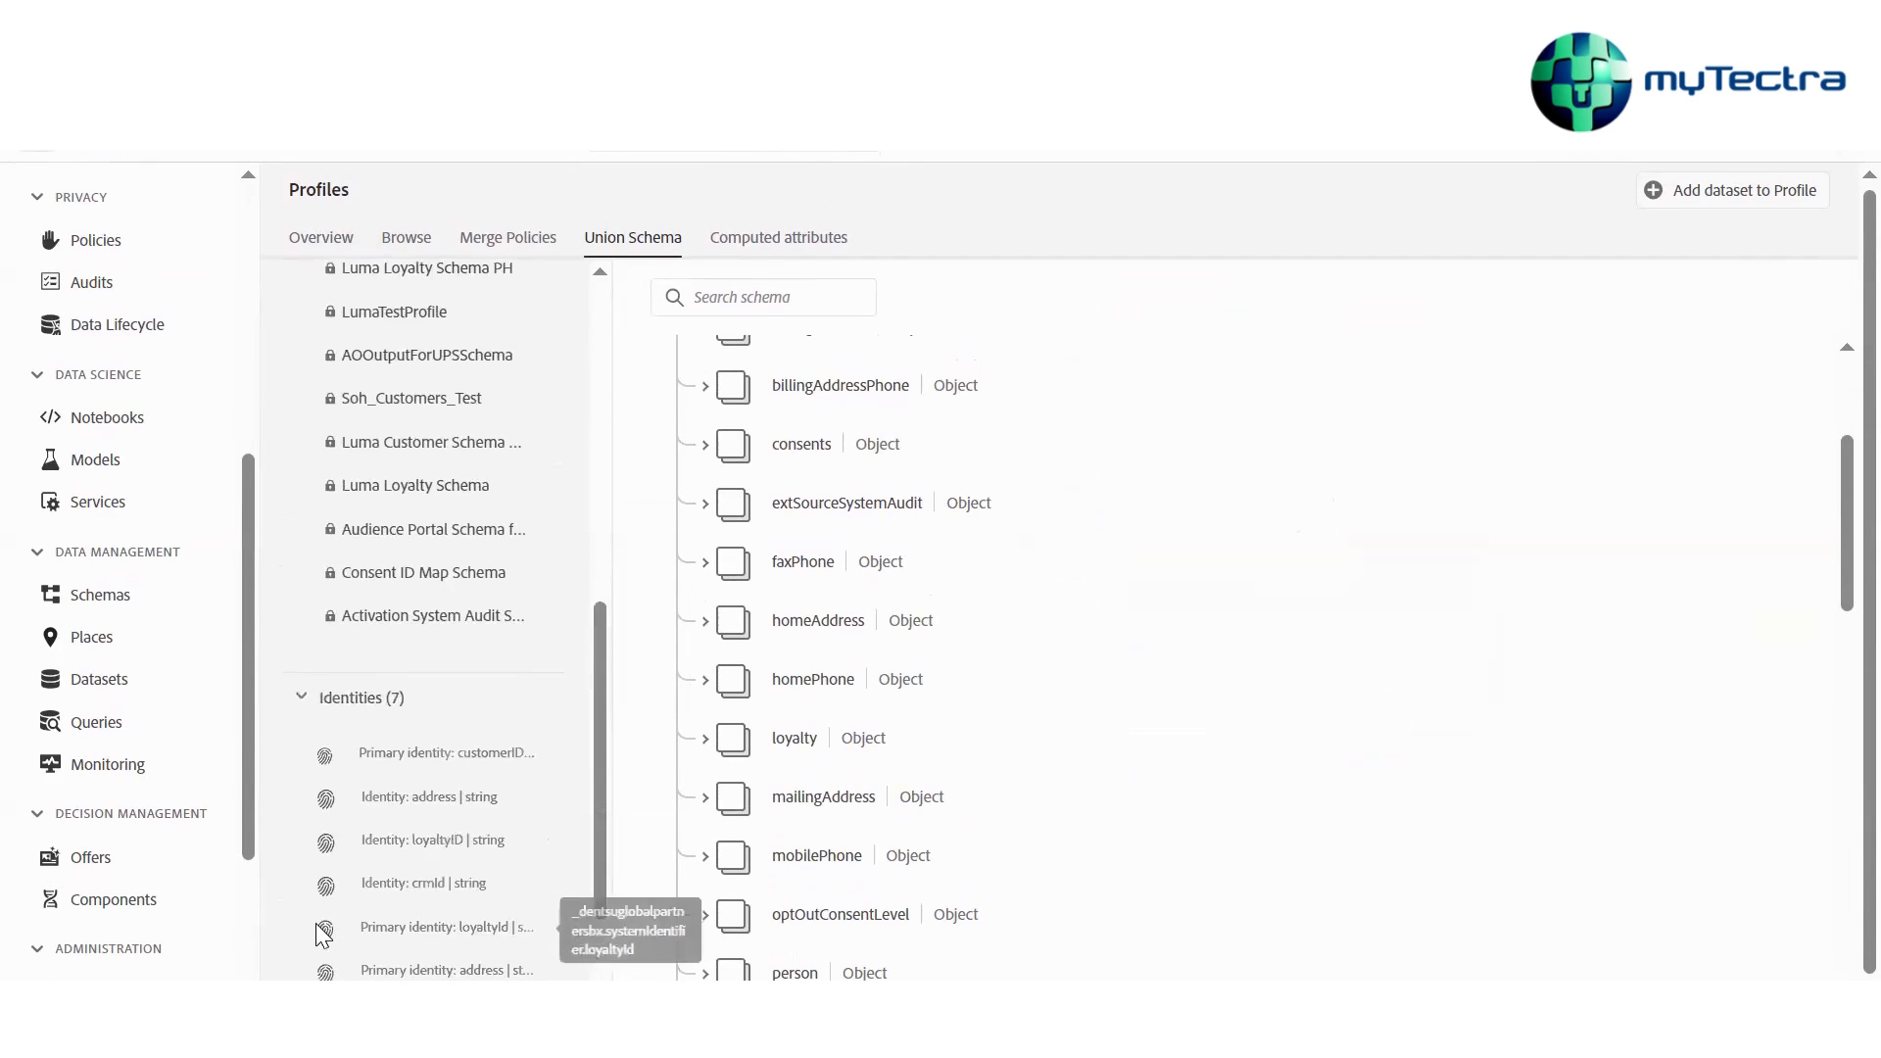
{"action": "scroll", "coordinate": [316, 925], "scroll_direction": "down", "scroll_amount": 3}
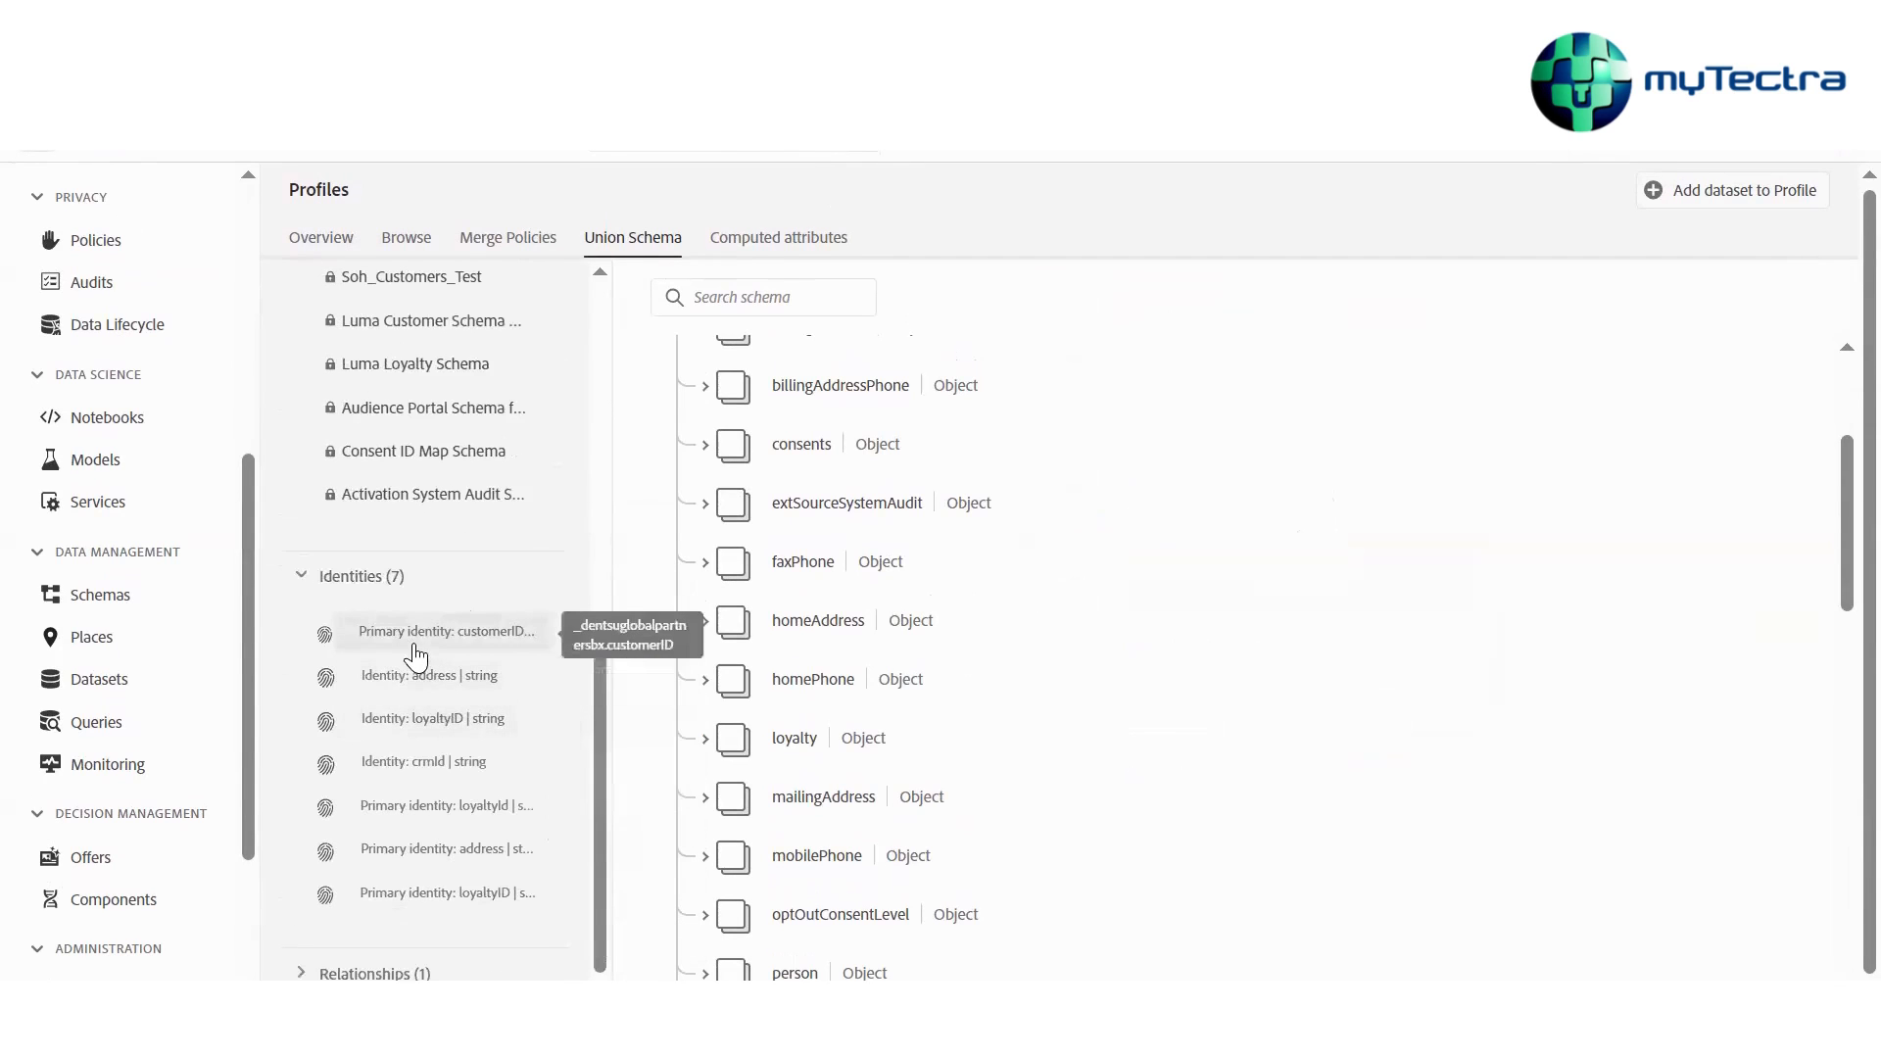
{"action": "left_click", "coordinate": [417, 650]}
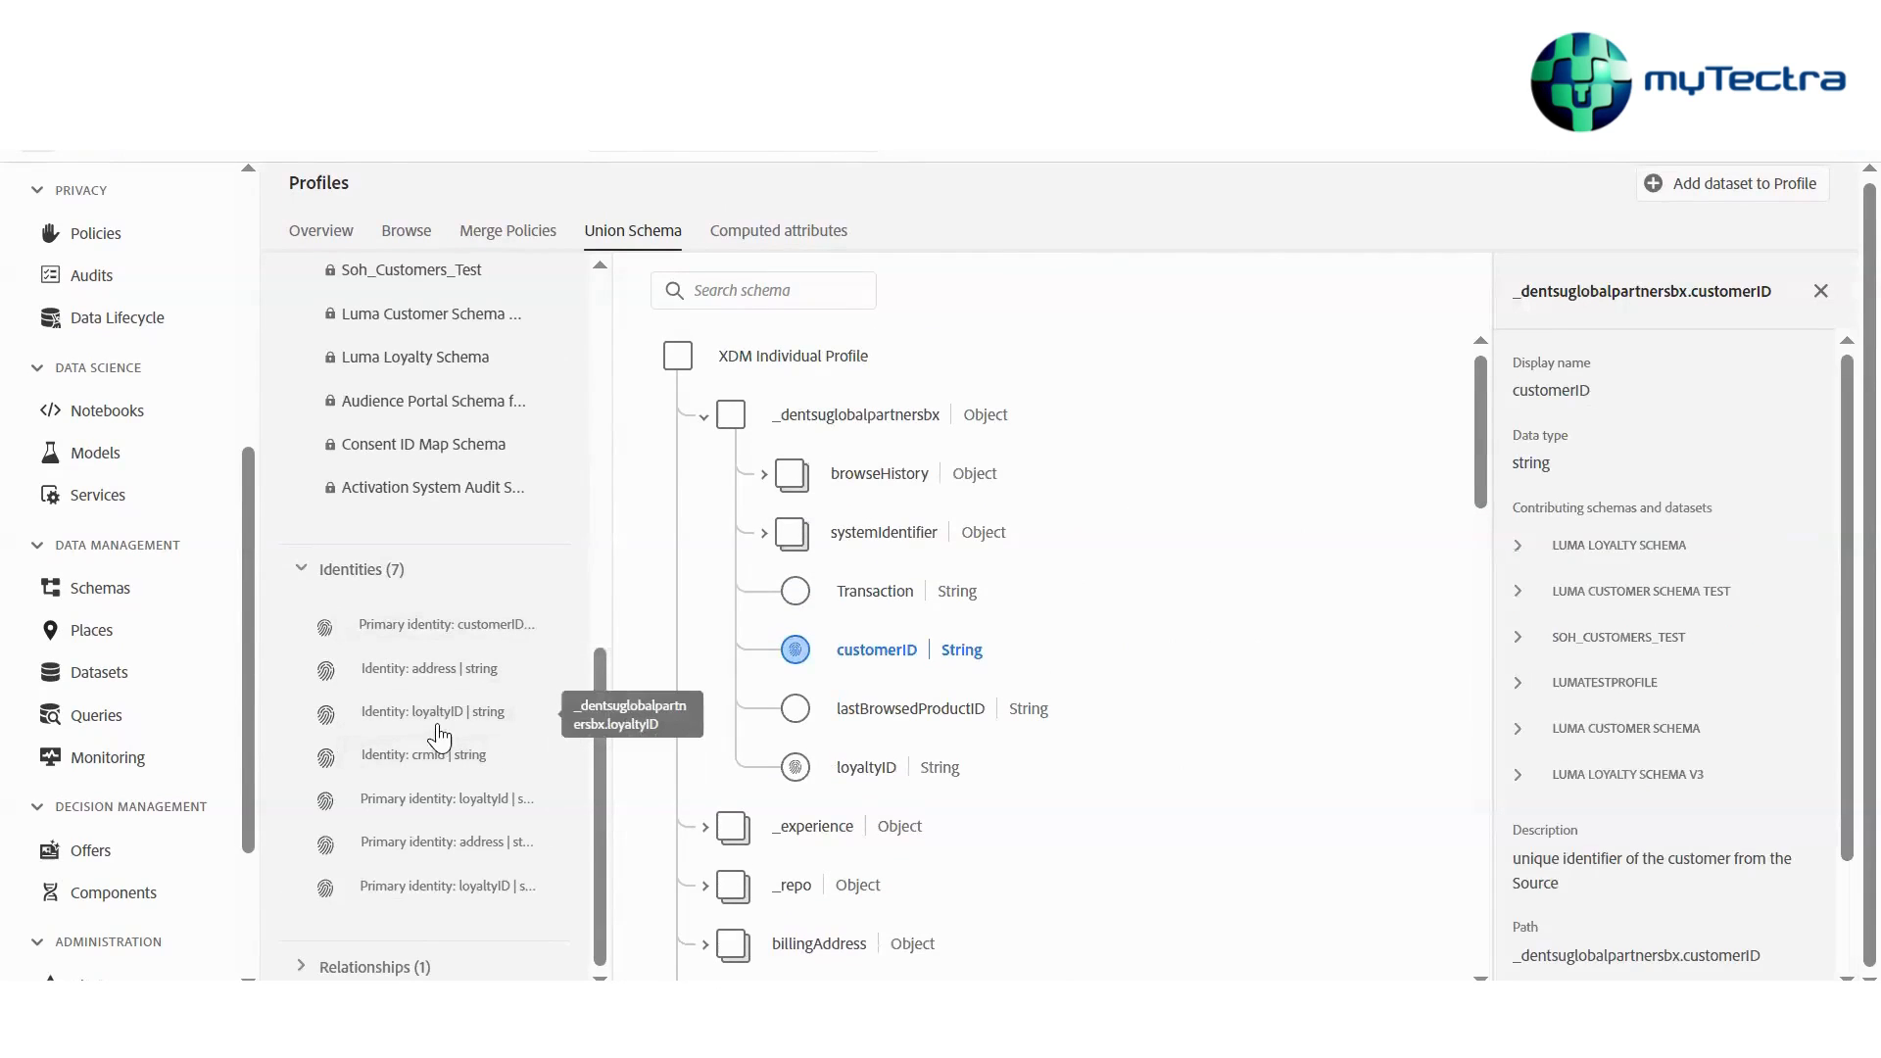
{"action": "left_click", "coordinate": [426, 668]}
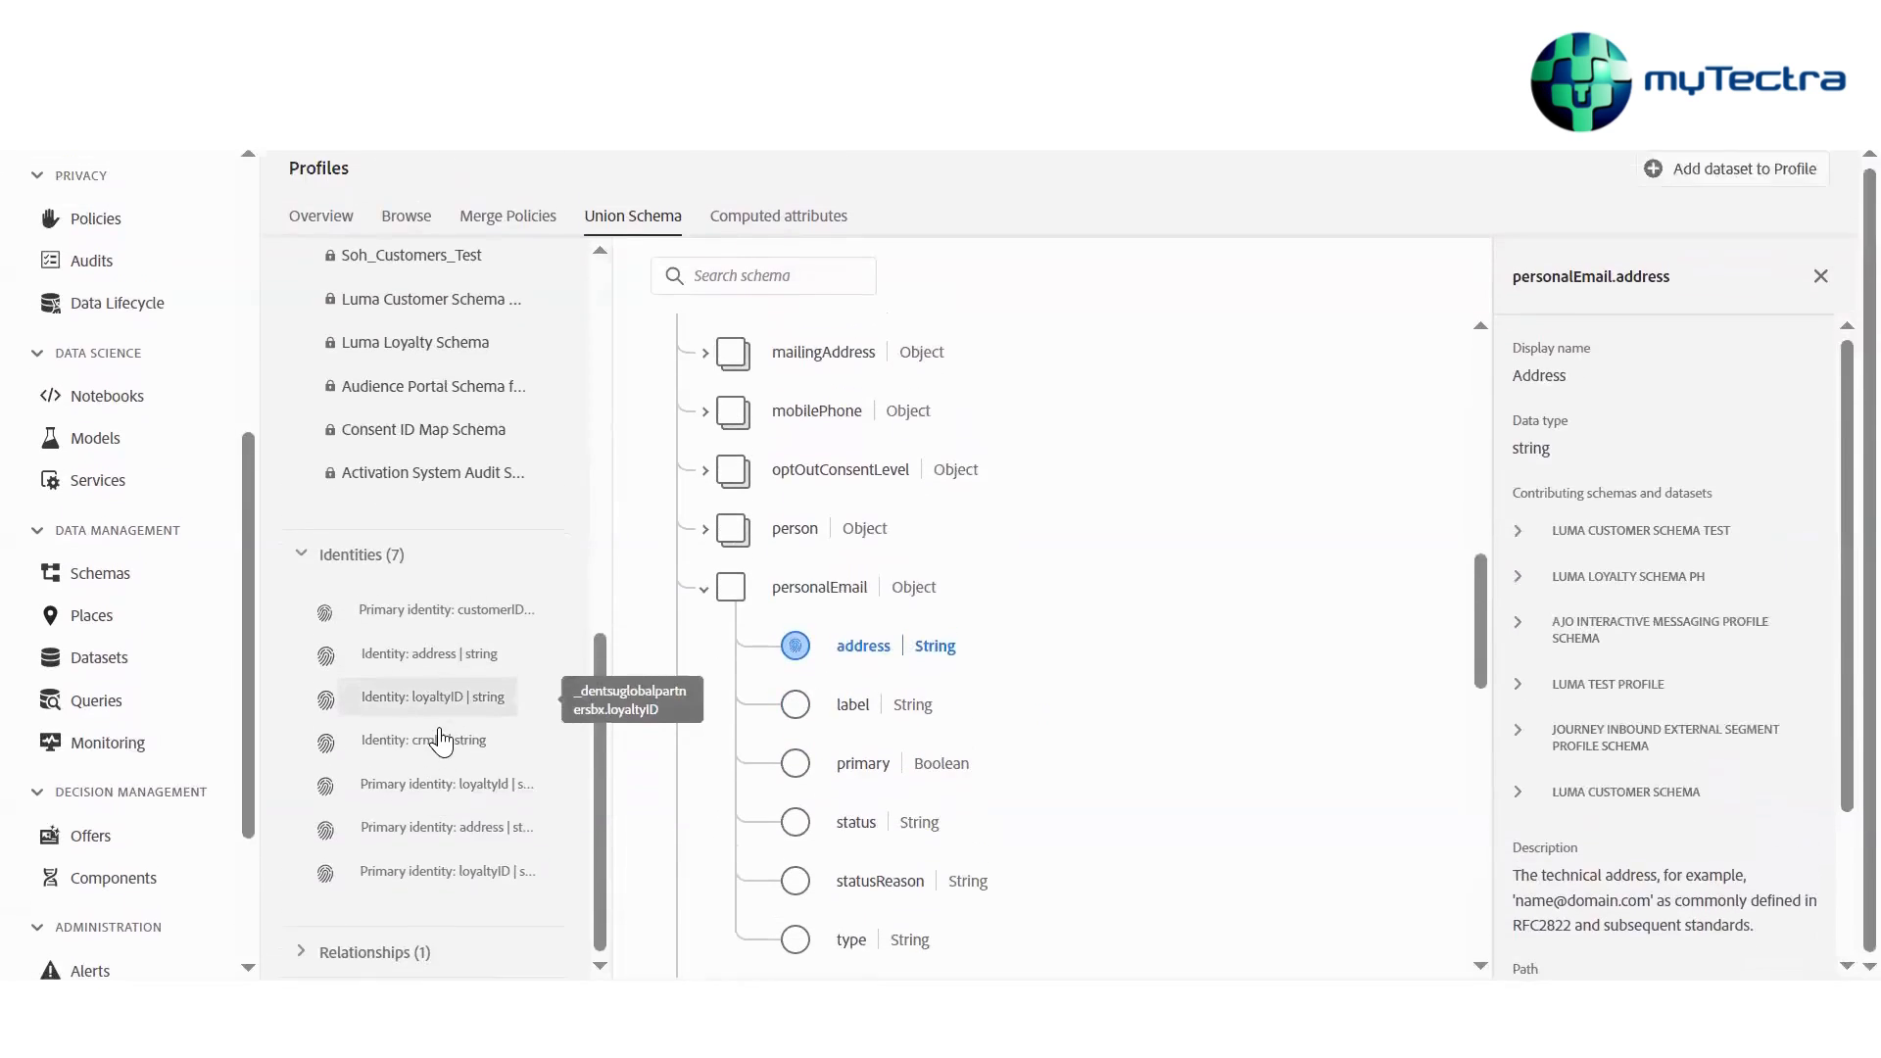
{"action": "left_click", "coordinate": [368, 972]}
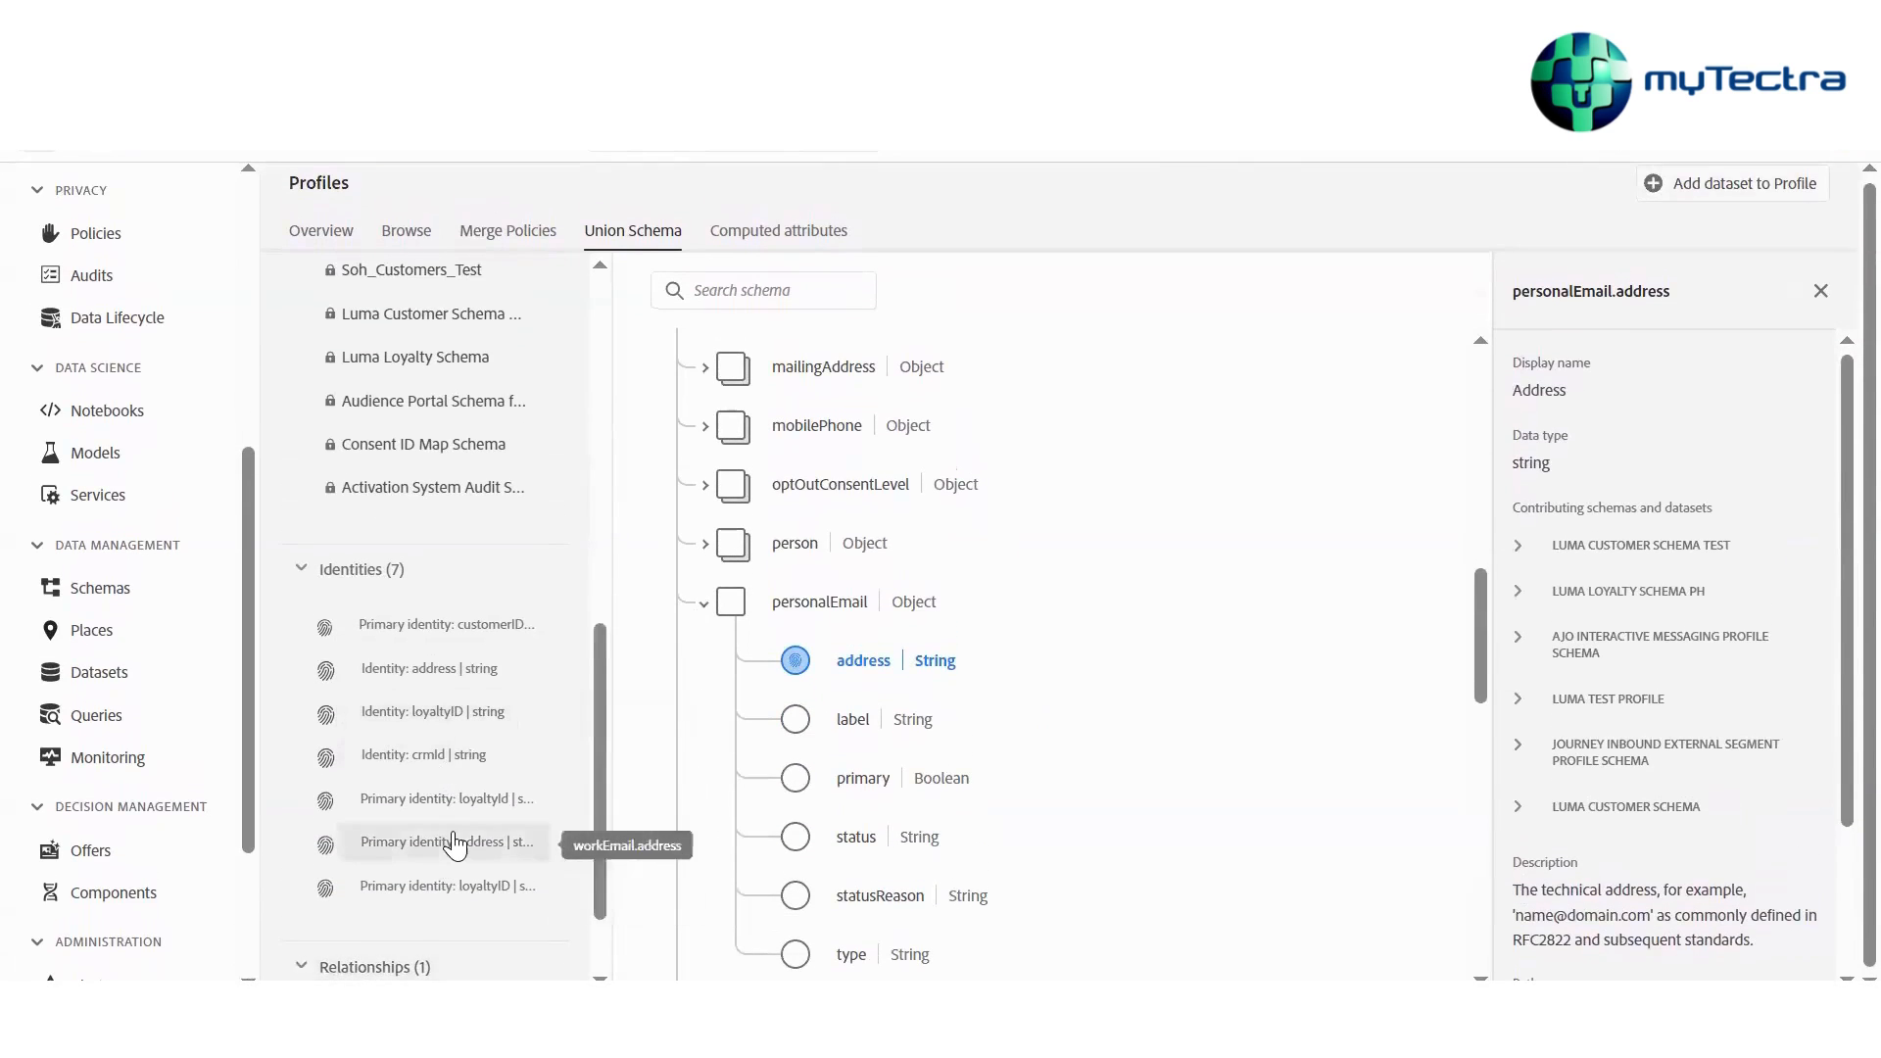
{"action": "scroll", "coordinate": [567, 955], "scroll_direction": "up", "scroll_amount": 10}
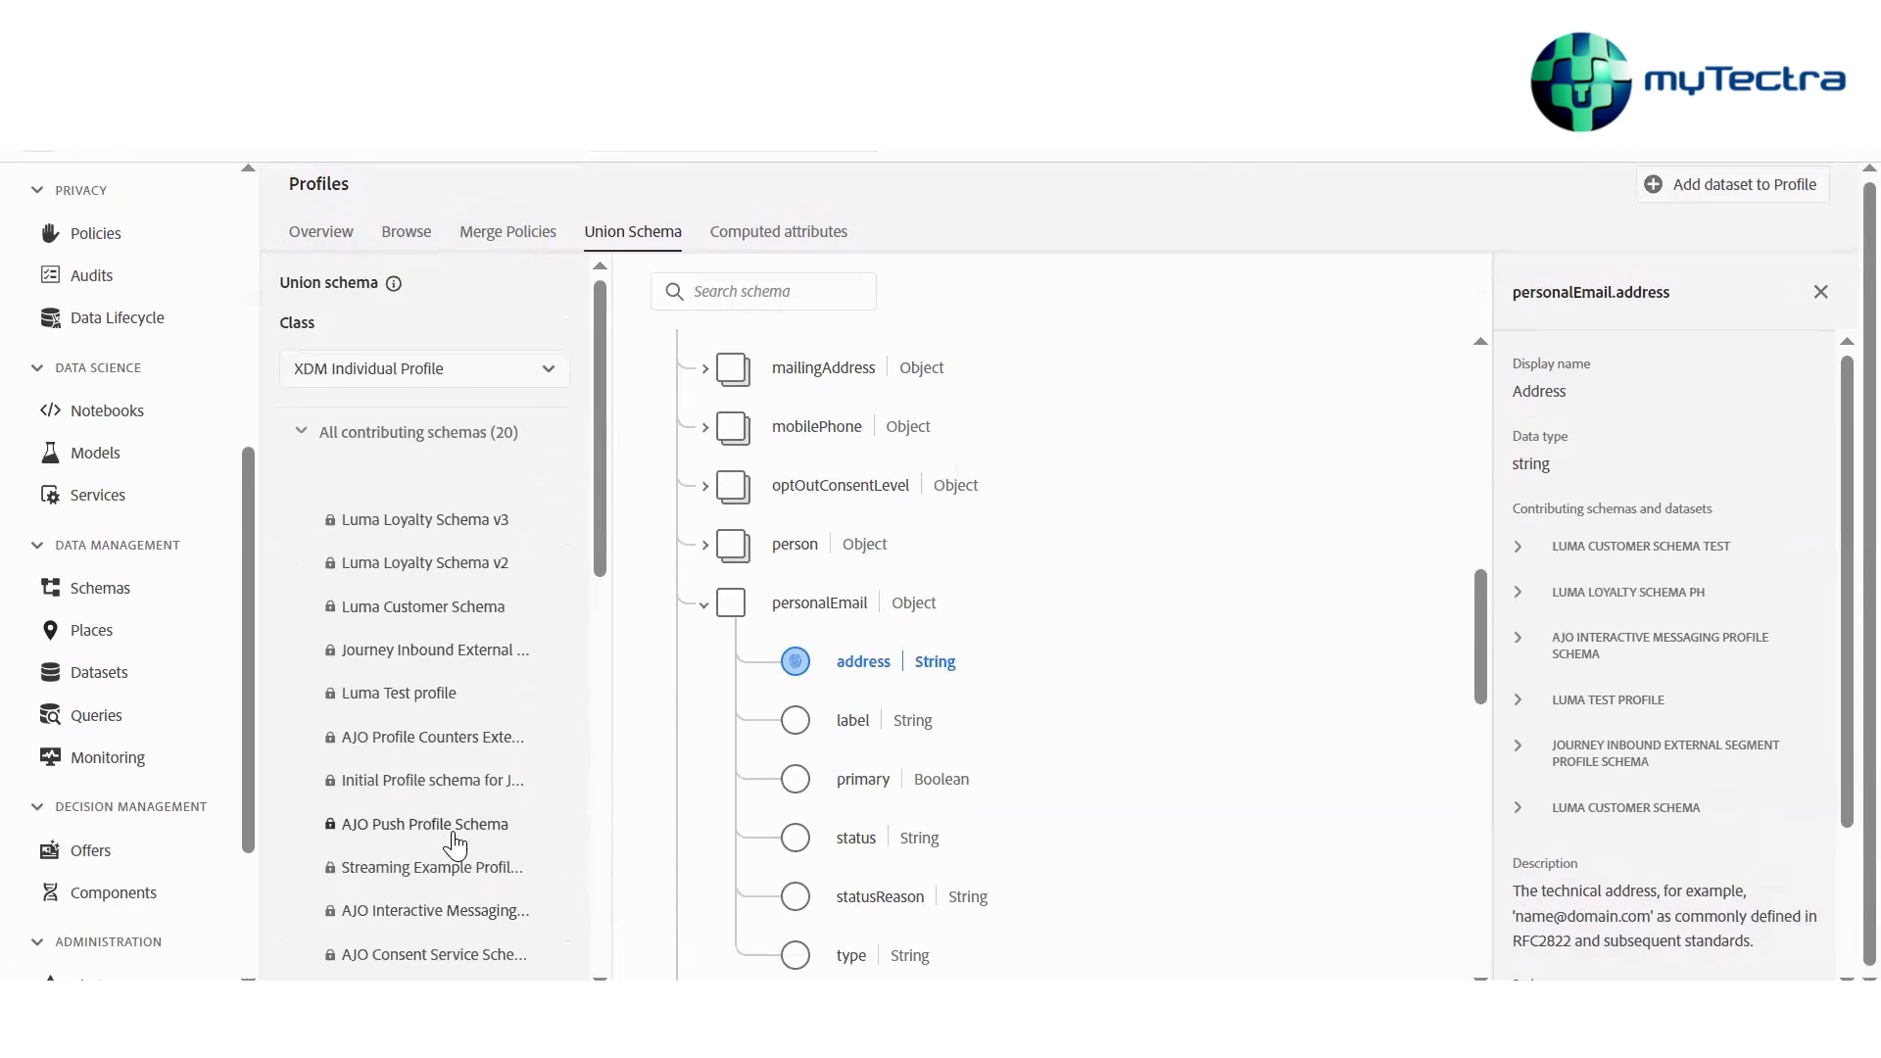
Switch the union schema class to Lookup Class and highlight the fields of its contributing Luma Product Schema
{"action": "left_click", "coordinate": [548, 380]}
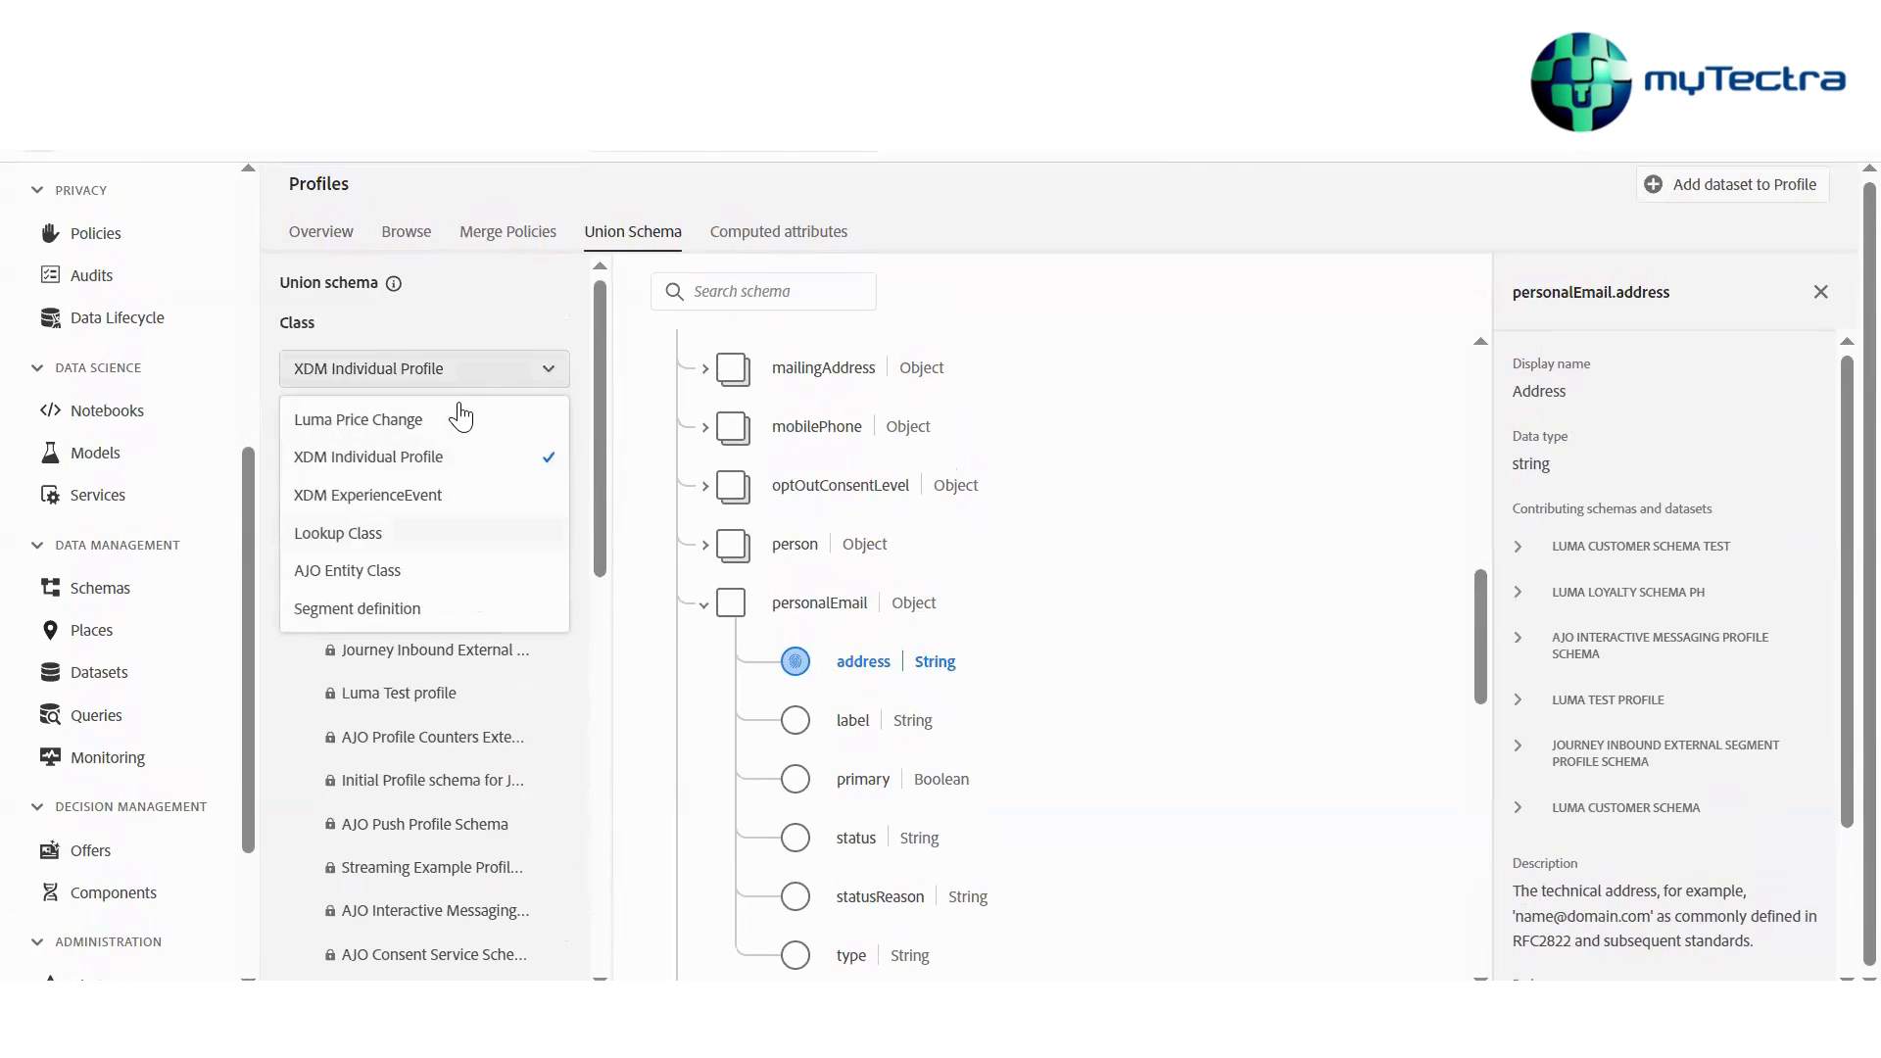
{"action": "key", "text": "Return"}
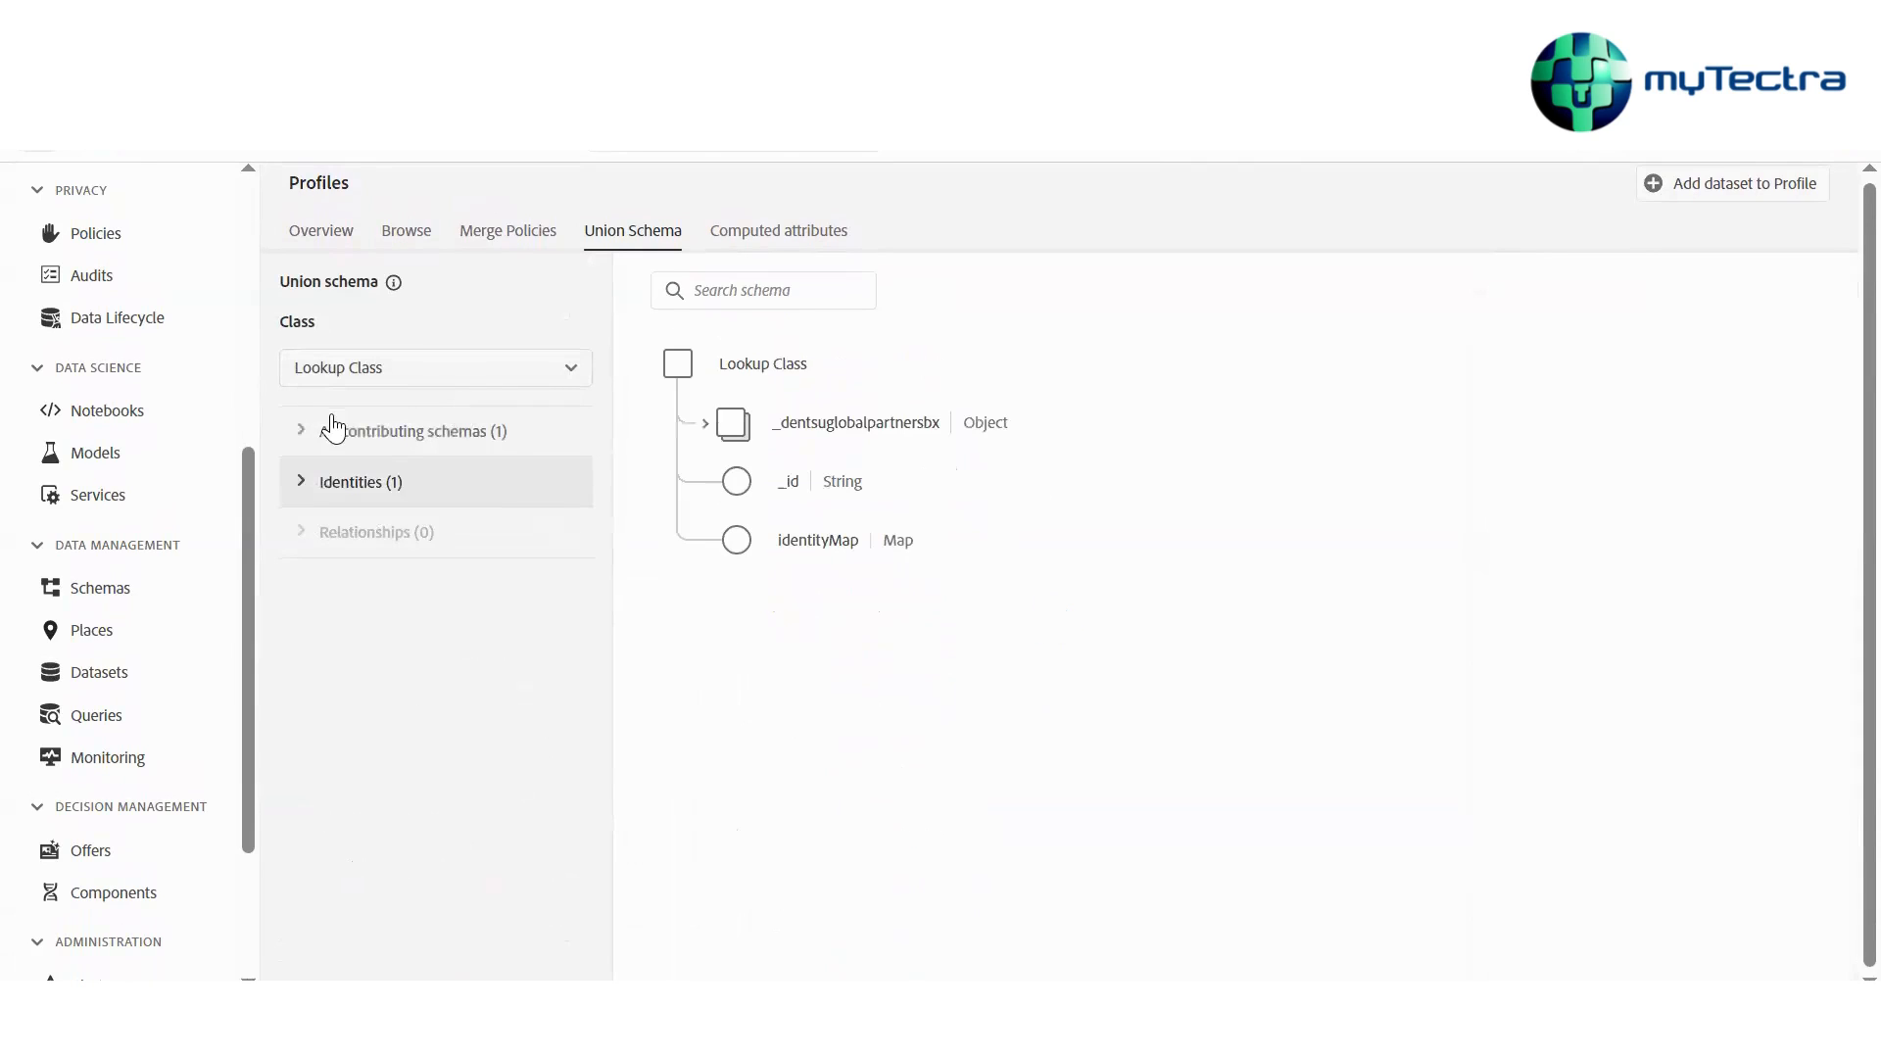
{"action": "left_click", "coordinate": [333, 428]}
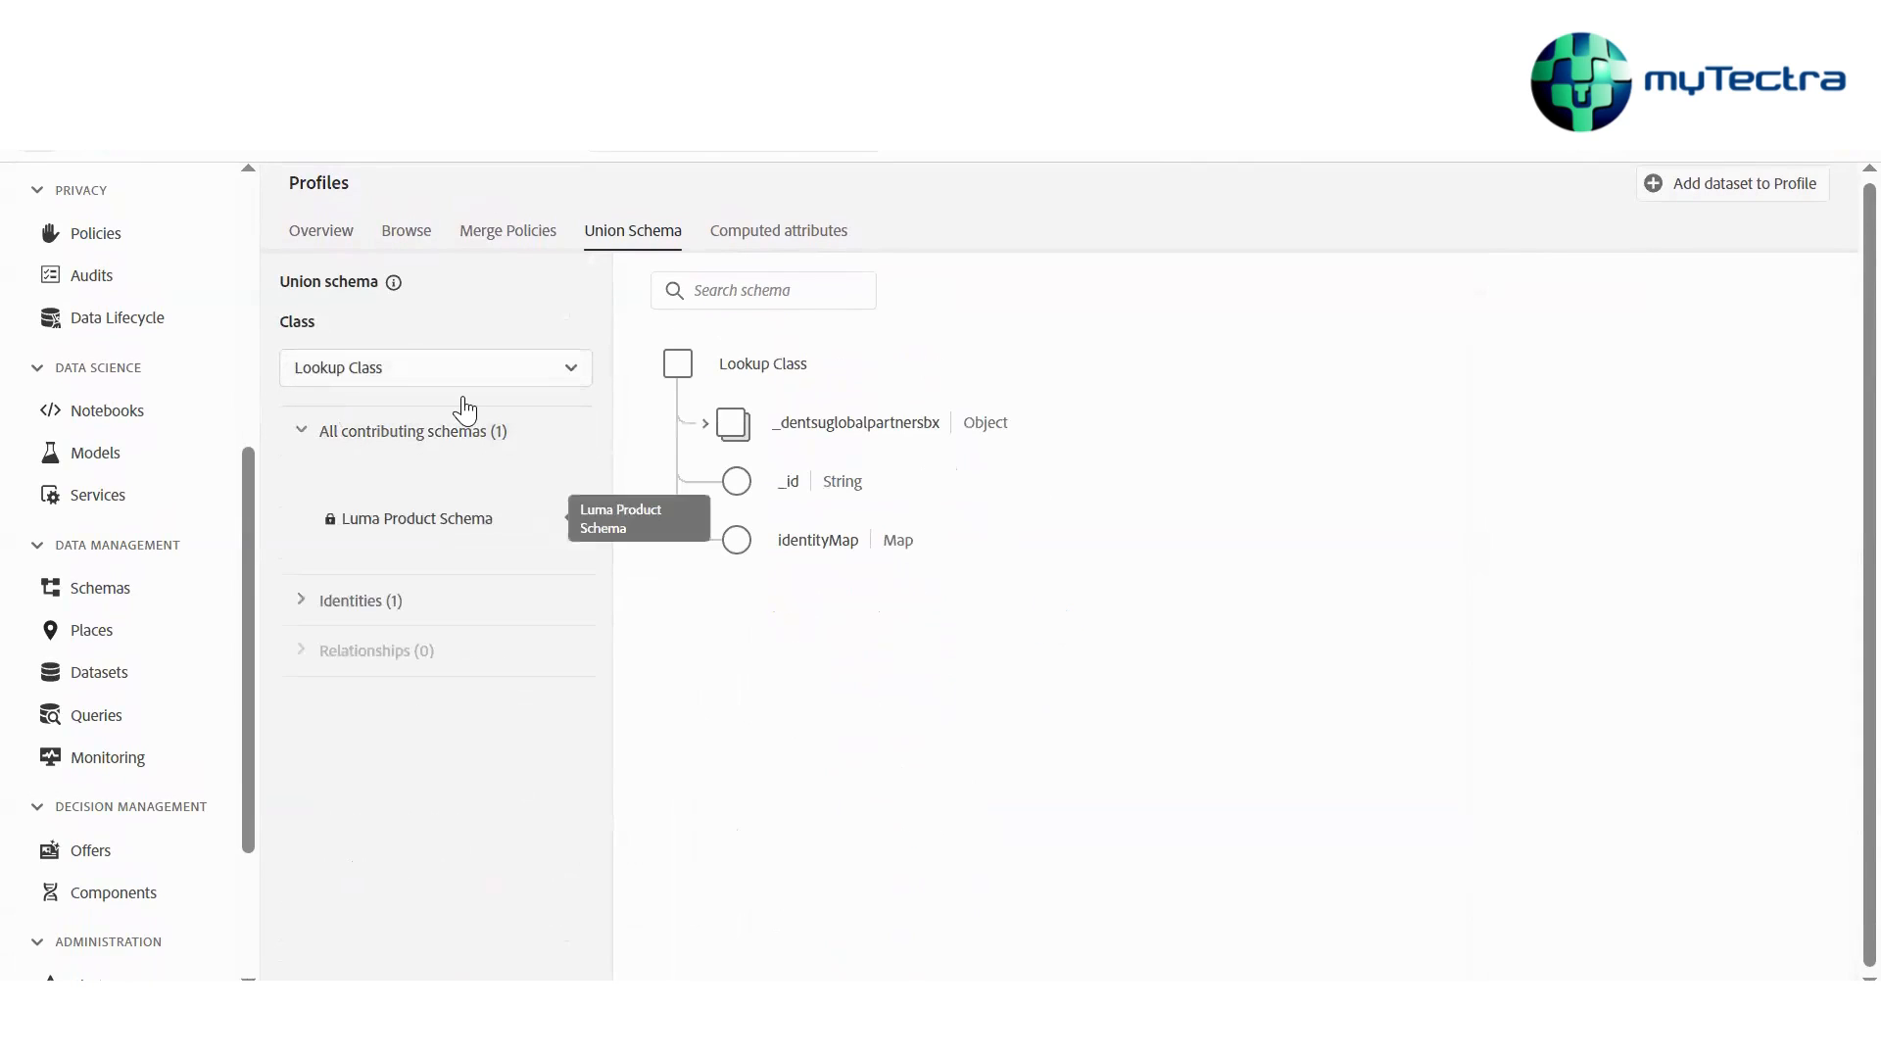
{"action": "left_click", "coordinate": [419, 520]}
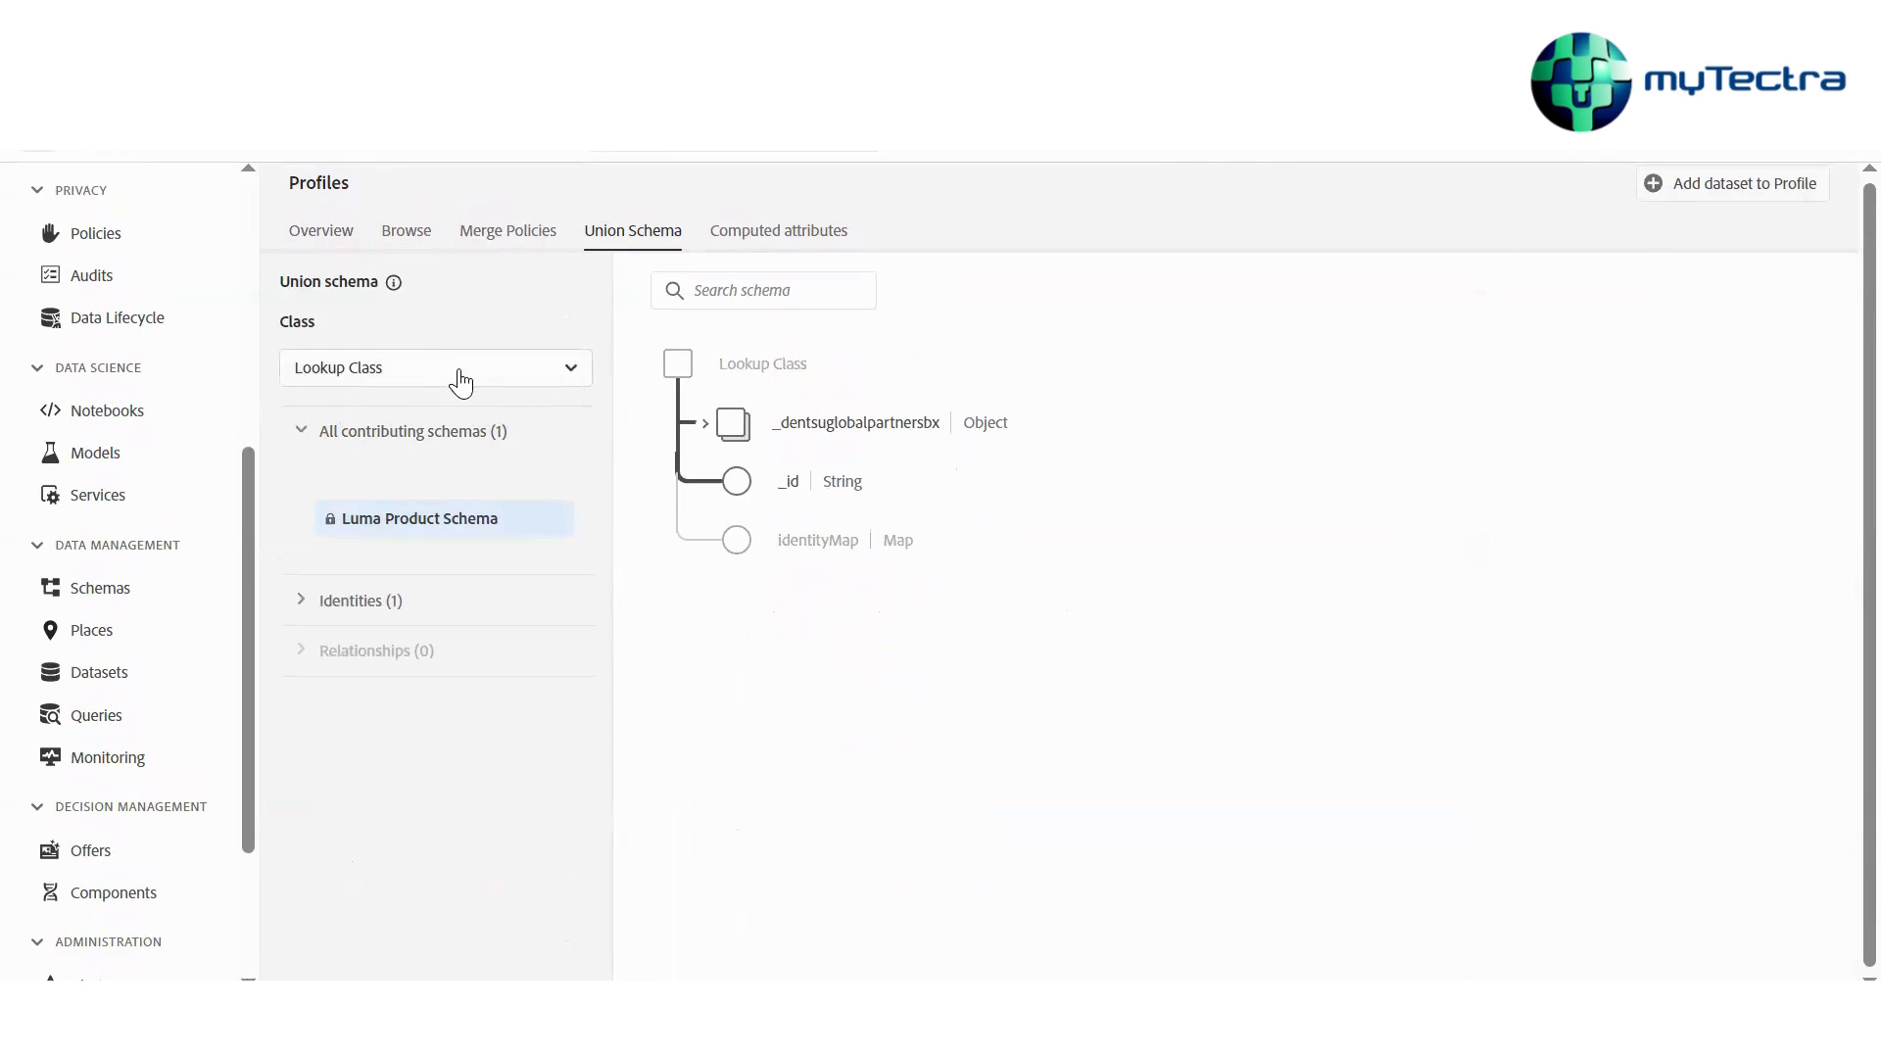
Switch the union schema class to XDM ExperienceEvent
{"action": "left_click", "coordinate": [455, 372]}
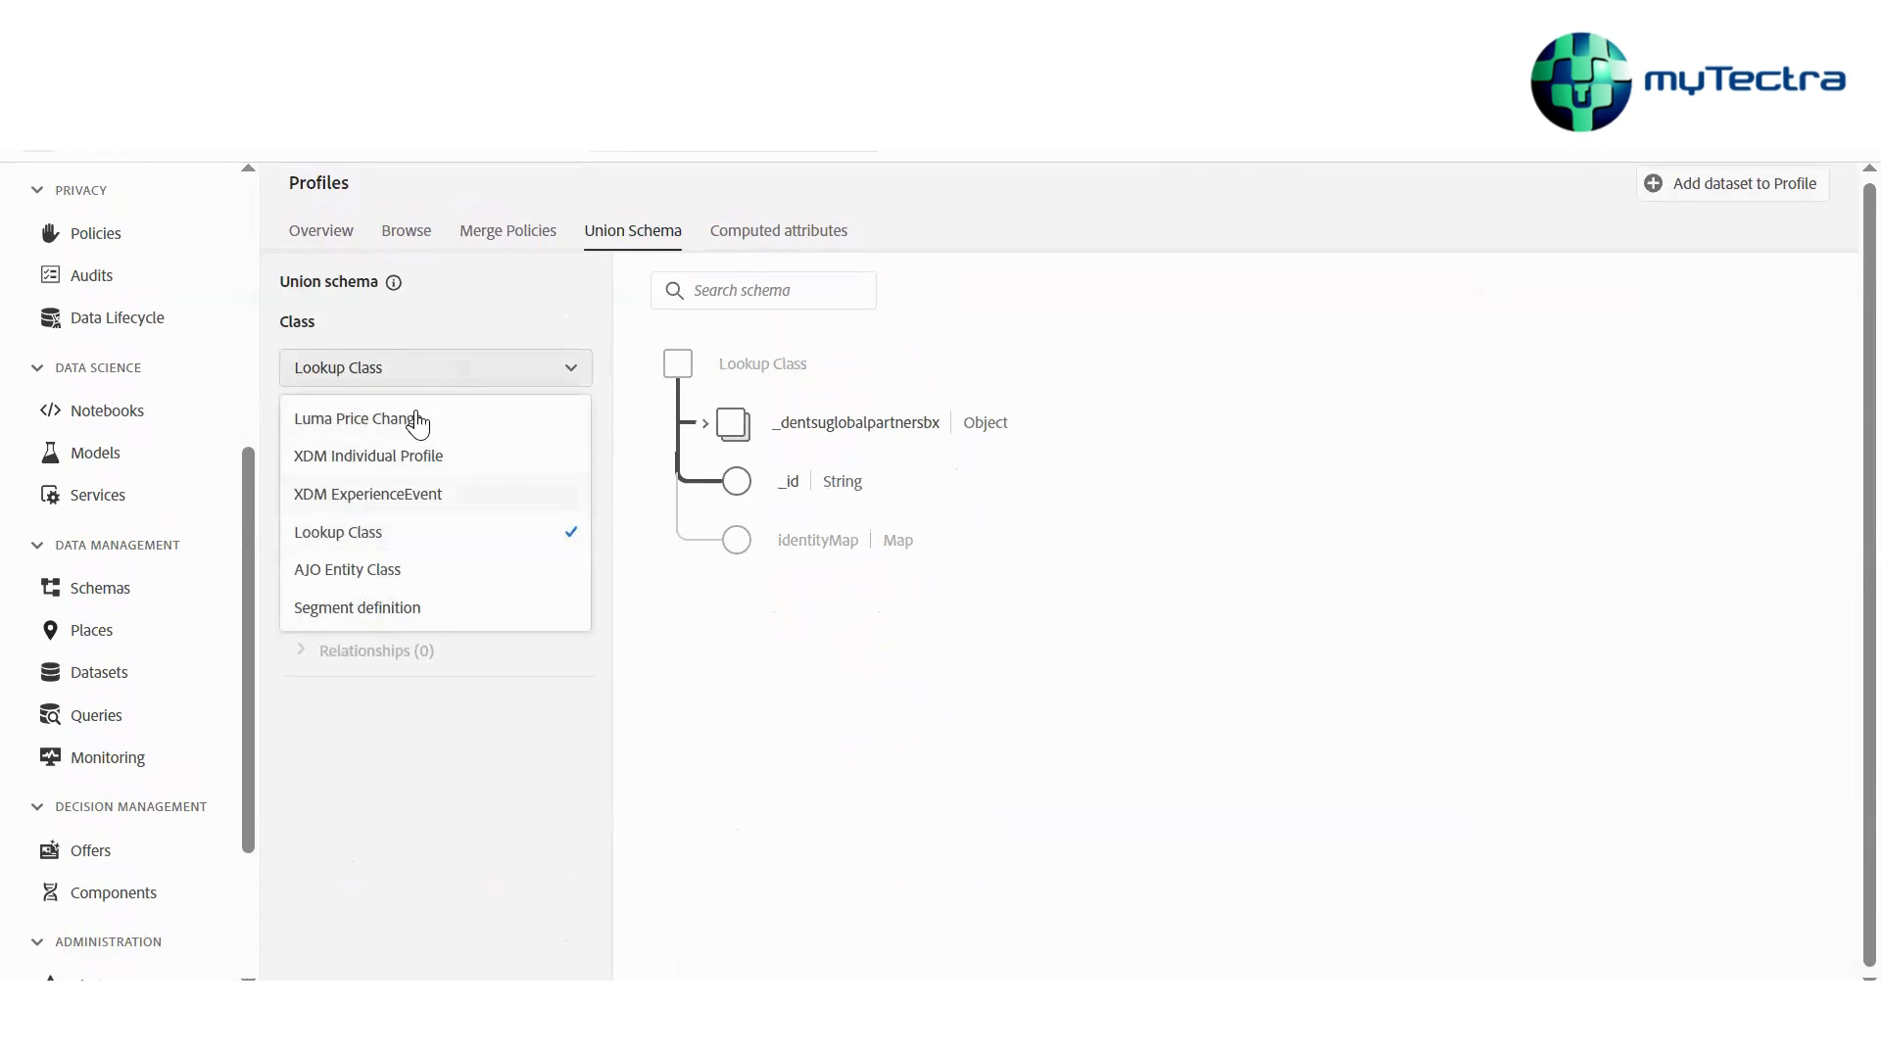
{"action": "left_click", "coordinate": [417, 493]}
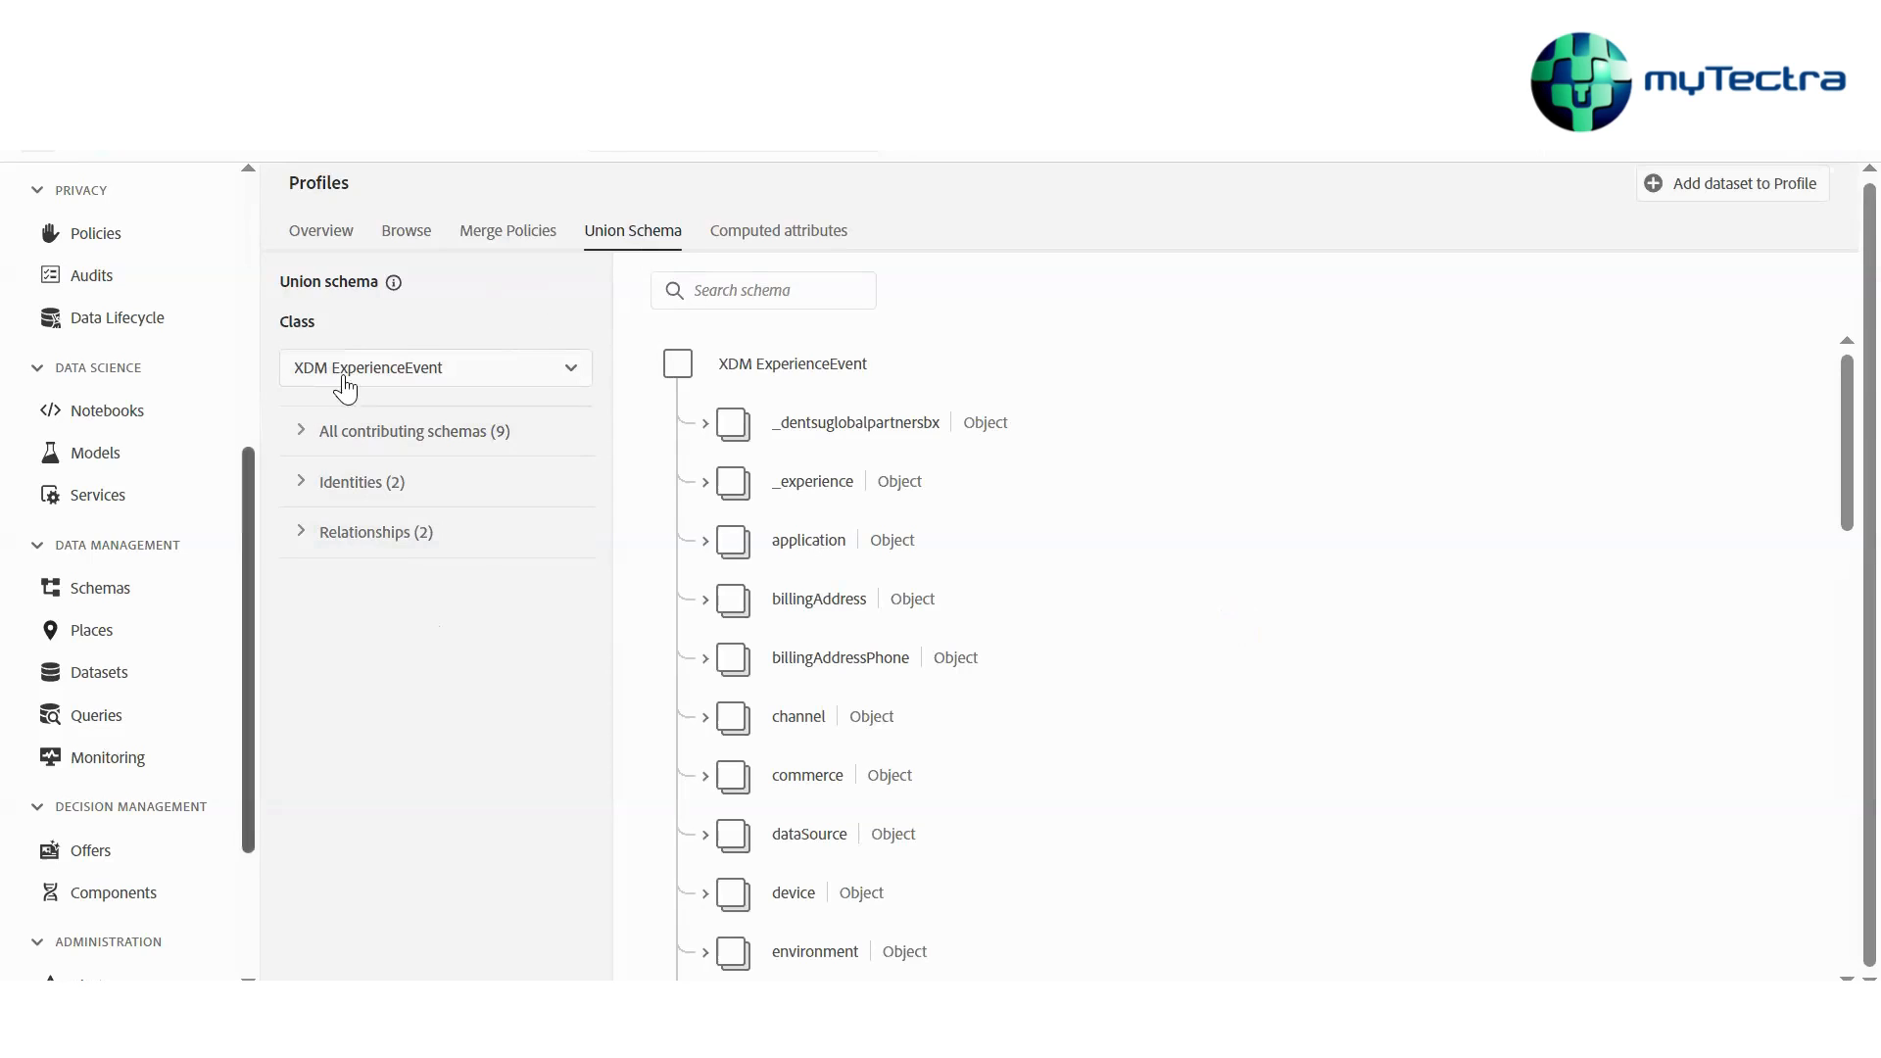
Open the Audiences browse page
{"action": "scroll", "coordinate": [138, 586], "scroll_direction": "down", "scroll_amount": 3}
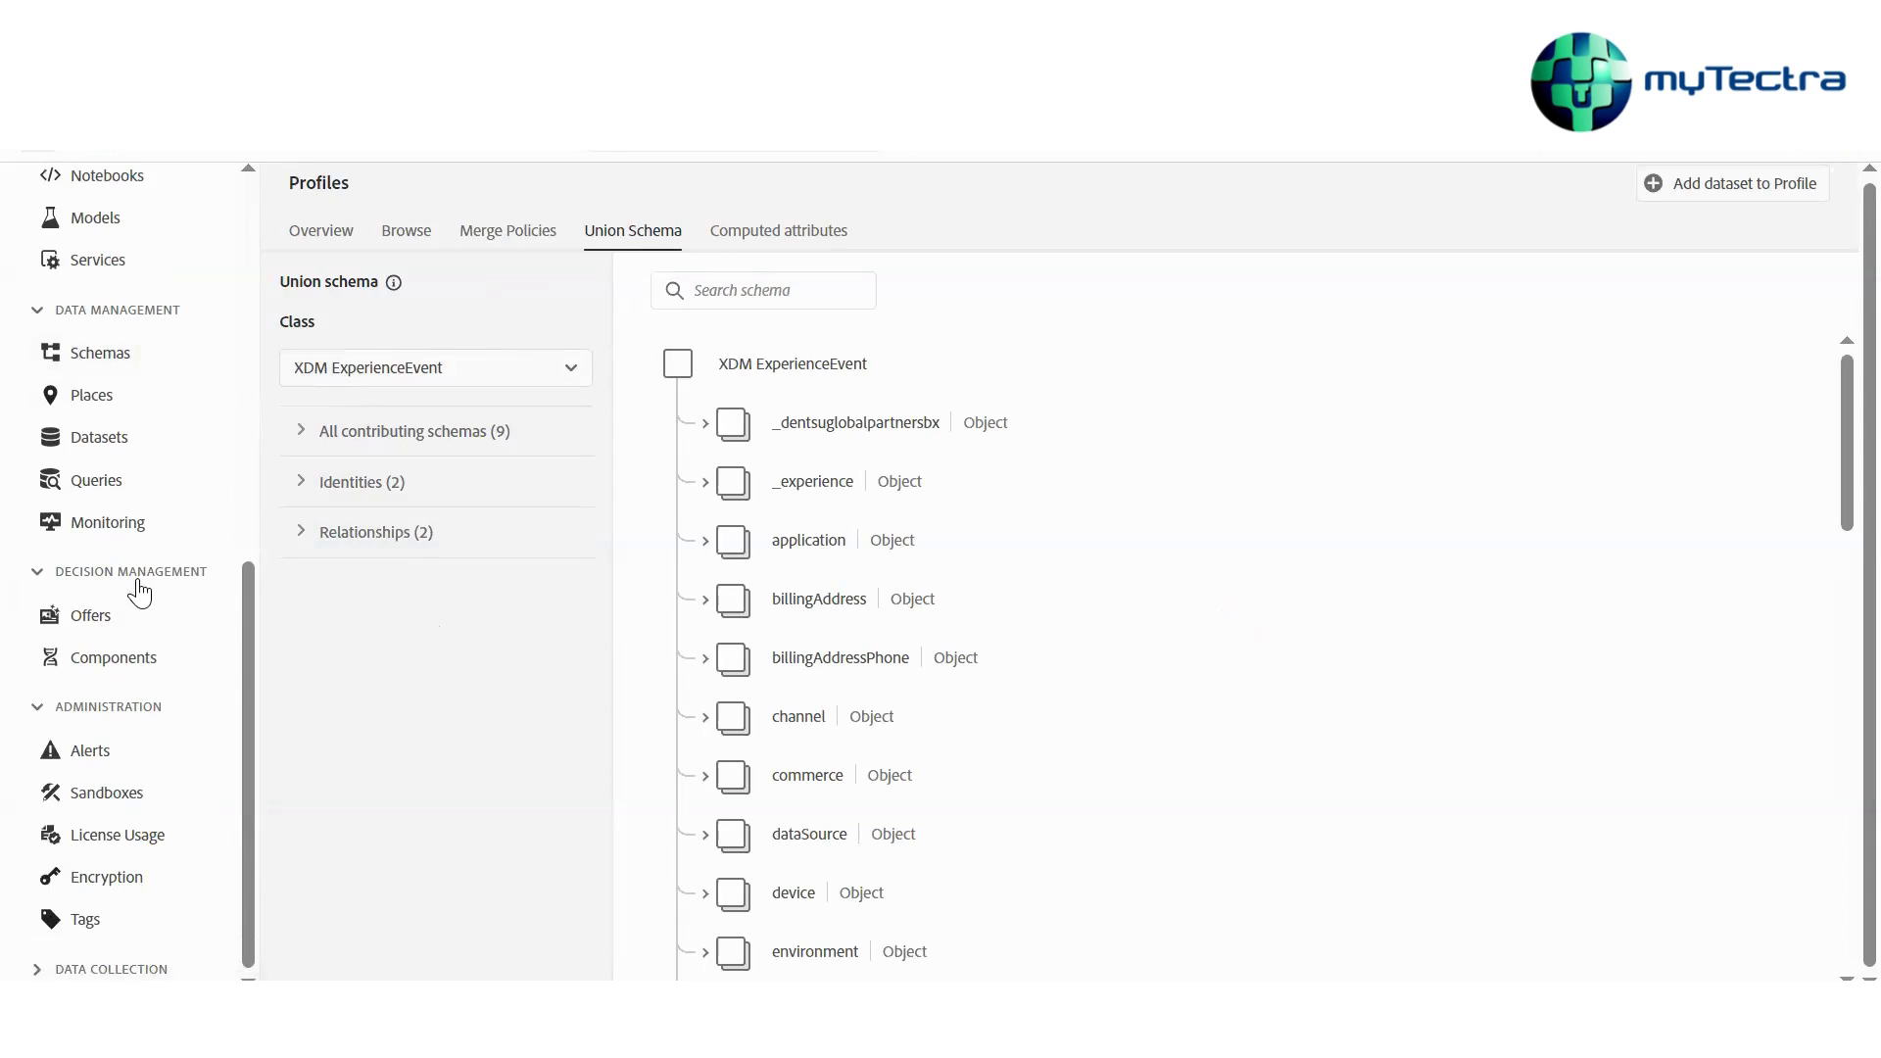
{"action": "scroll", "coordinate": [139, 591], "scroll_direction": "up", "scroll_amount": 3}
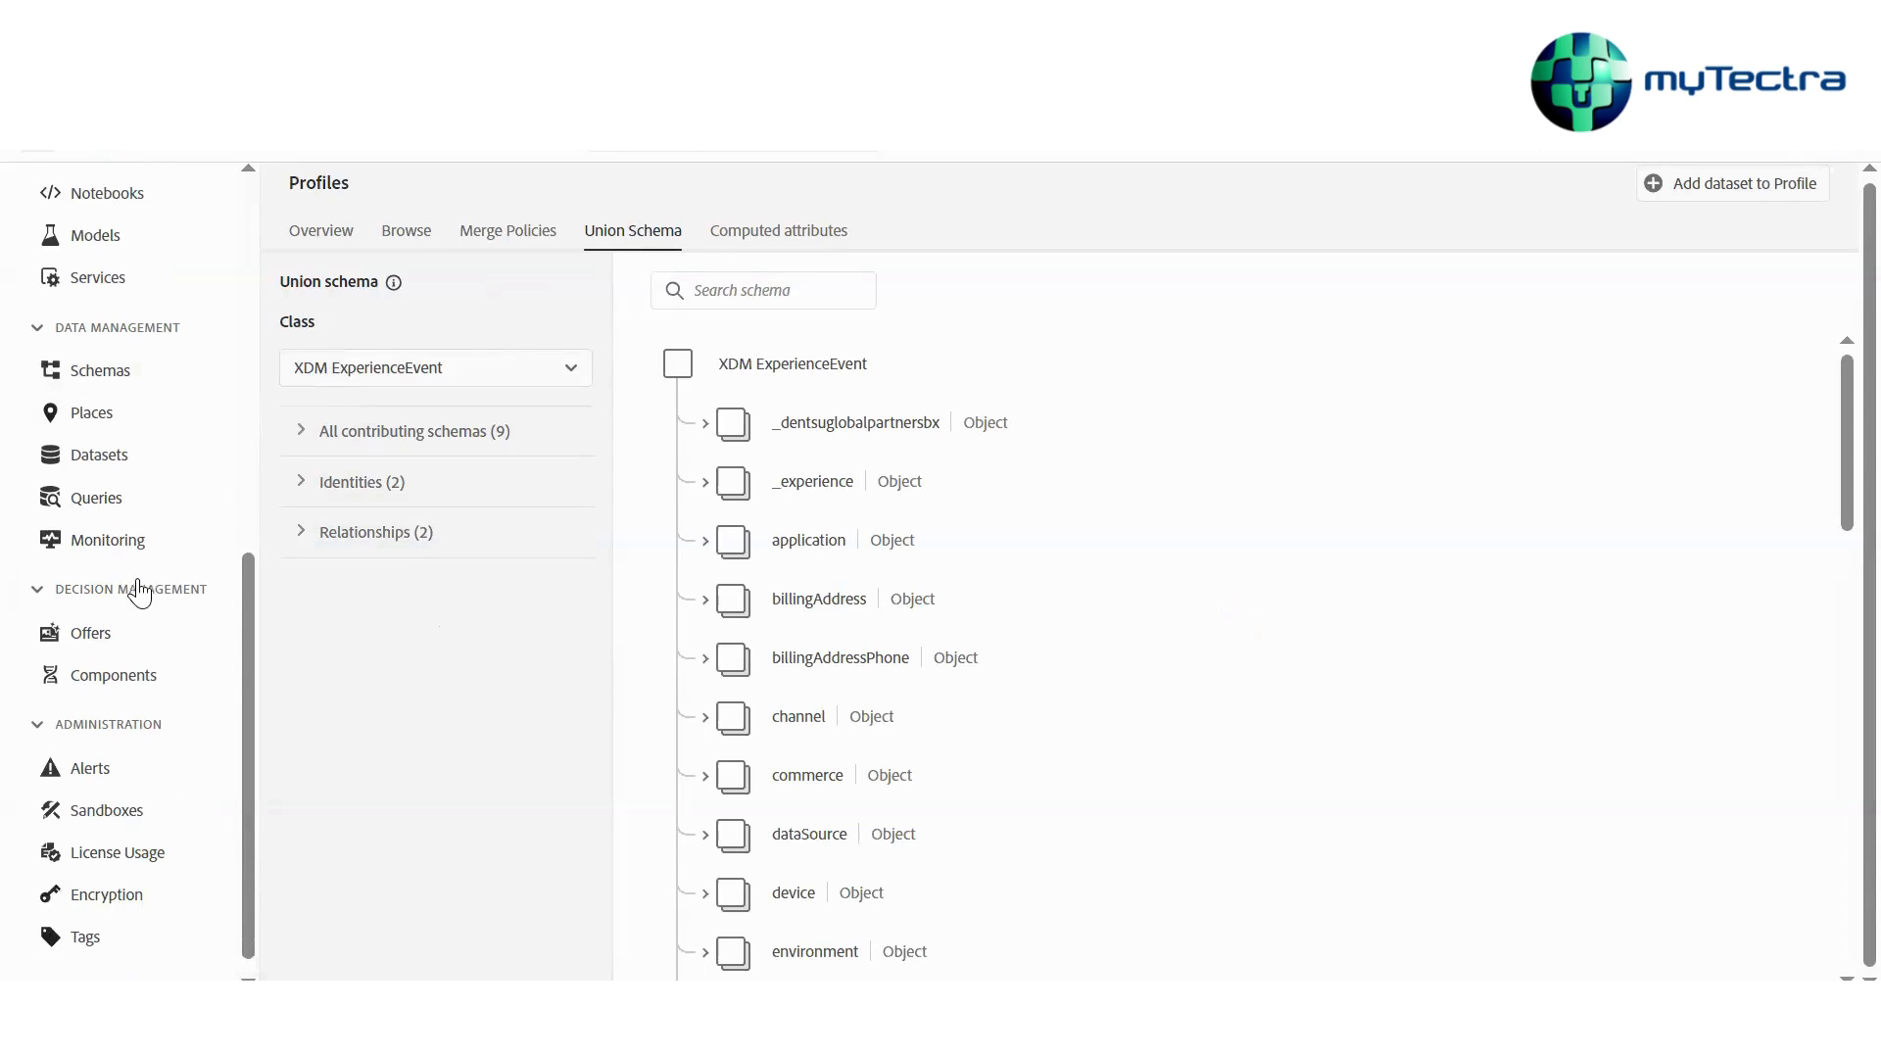
{"action": "scroll", "coordinate": [139, 590], "scroll_direction": "up", "scroll_amount": 5}
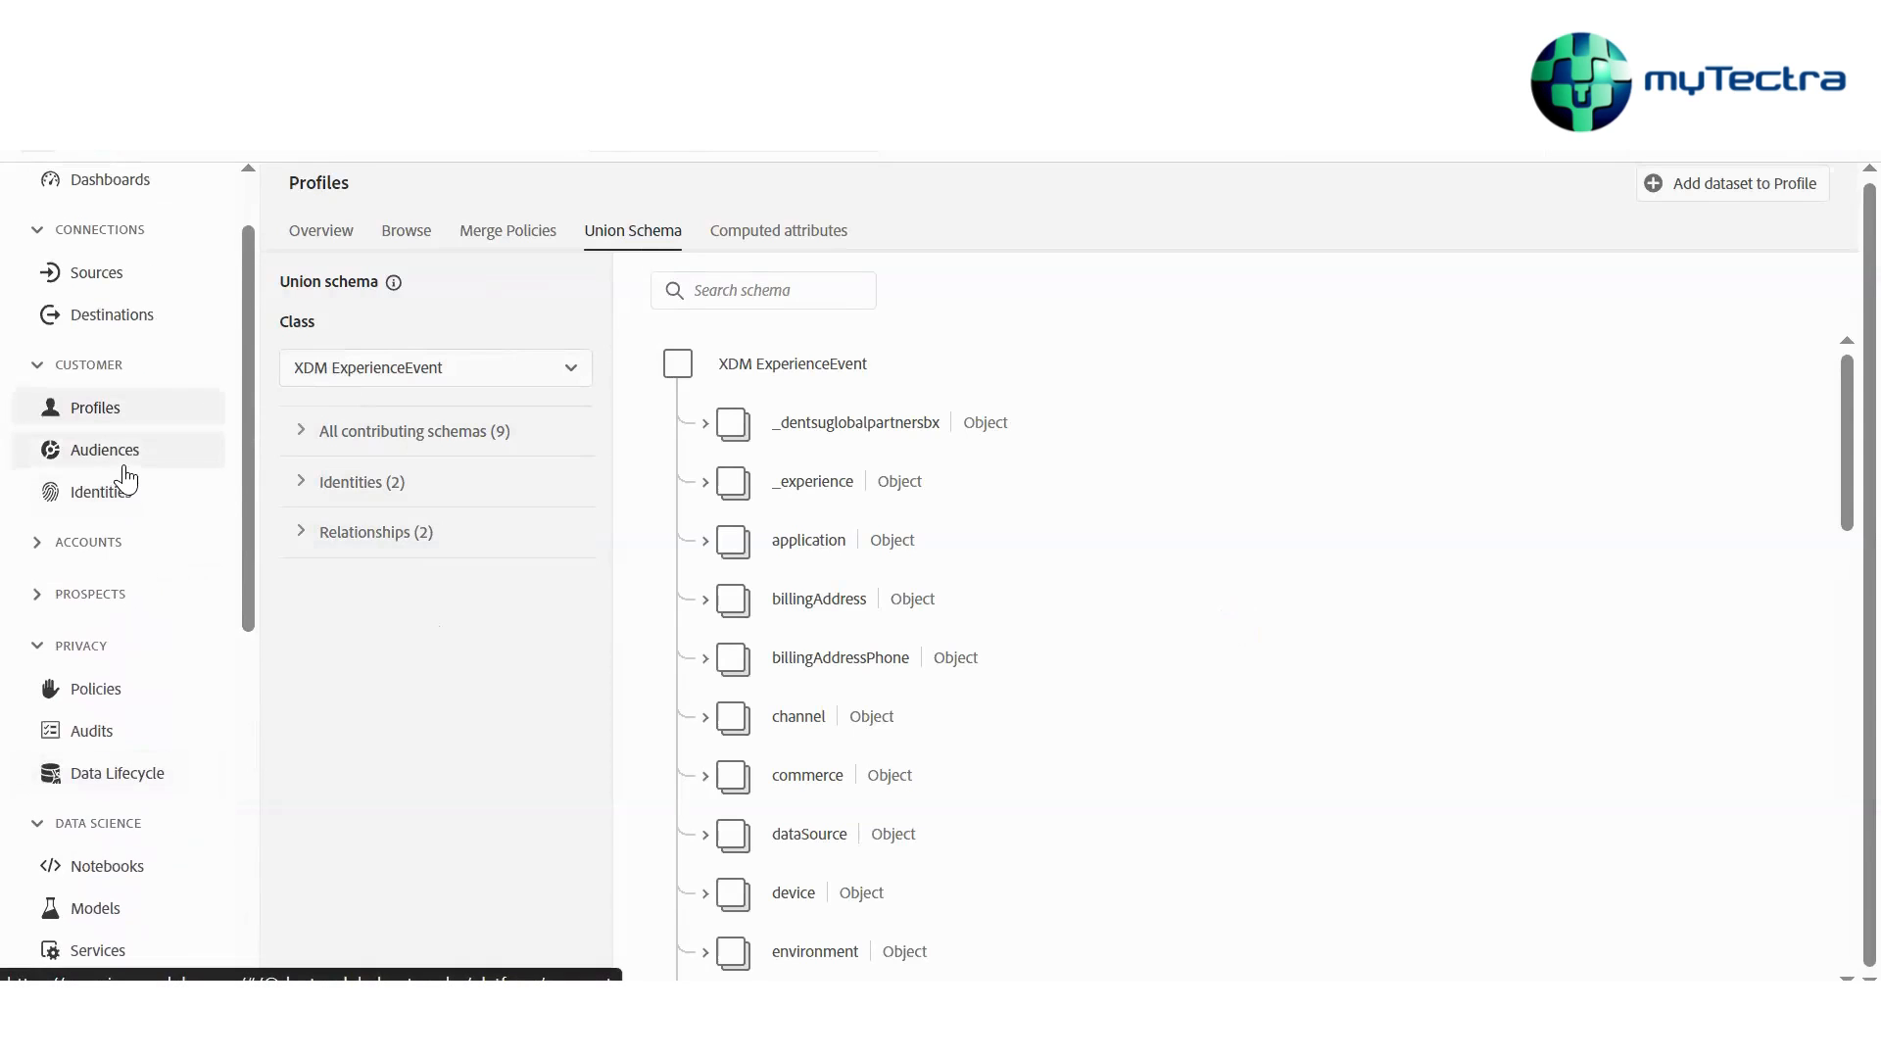
{"action": "left_click", "coordinate": [129, 468]}
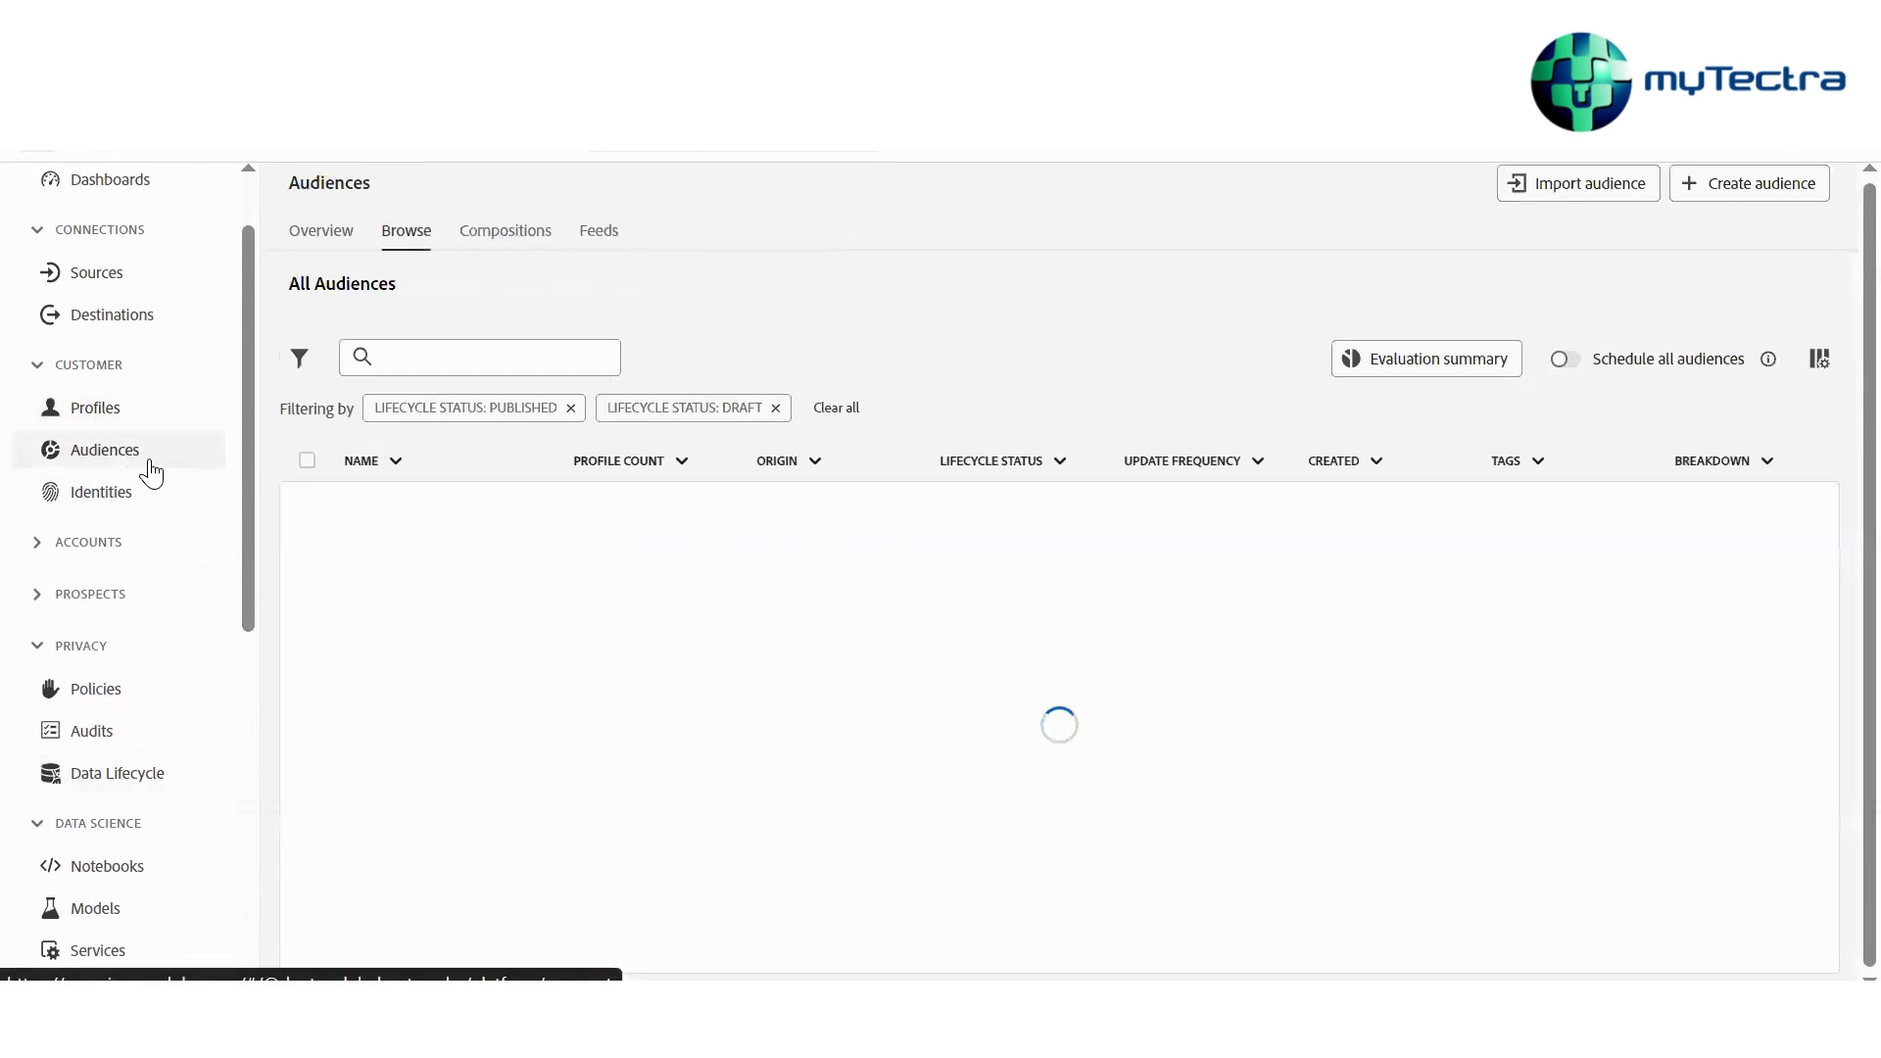
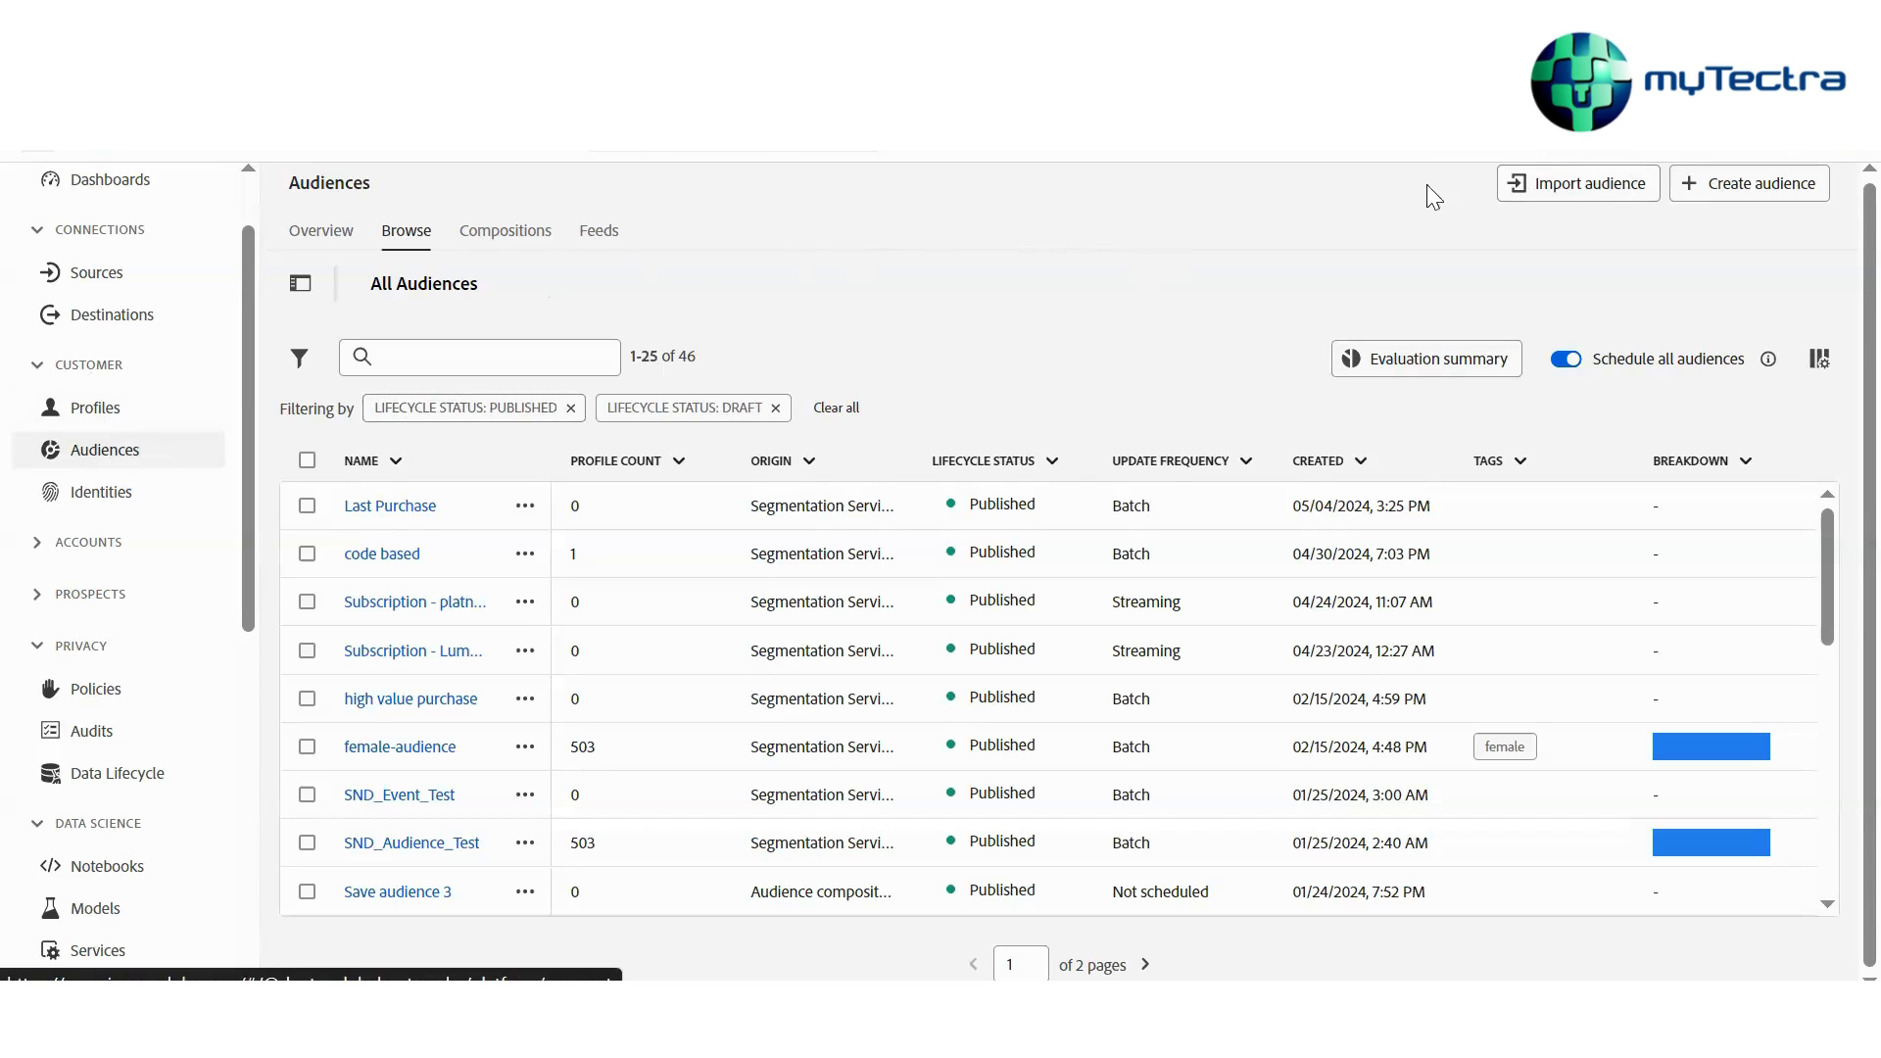
Start creating a new audience using the Build rule method
{"action": "left_click", "coordinate": [1730, 184]}
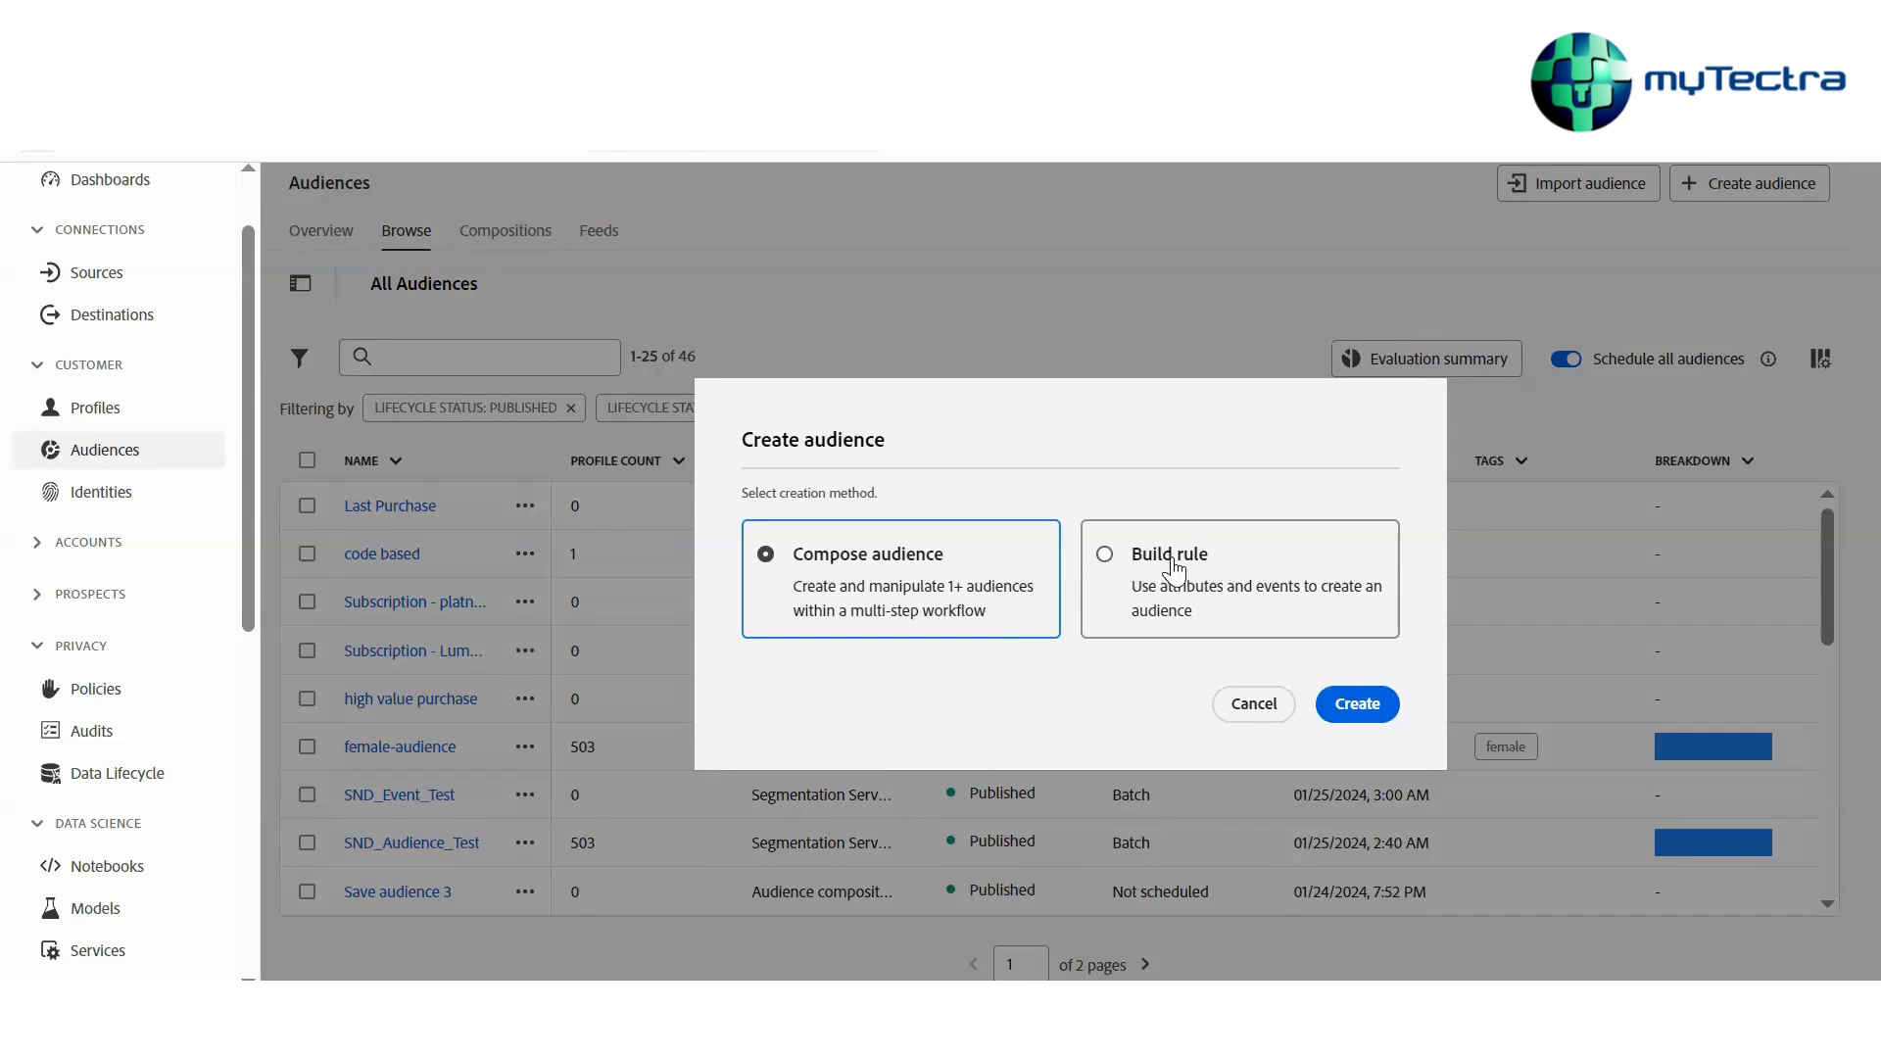
{"action": "left_click", "coordinate": [1218, 578]}
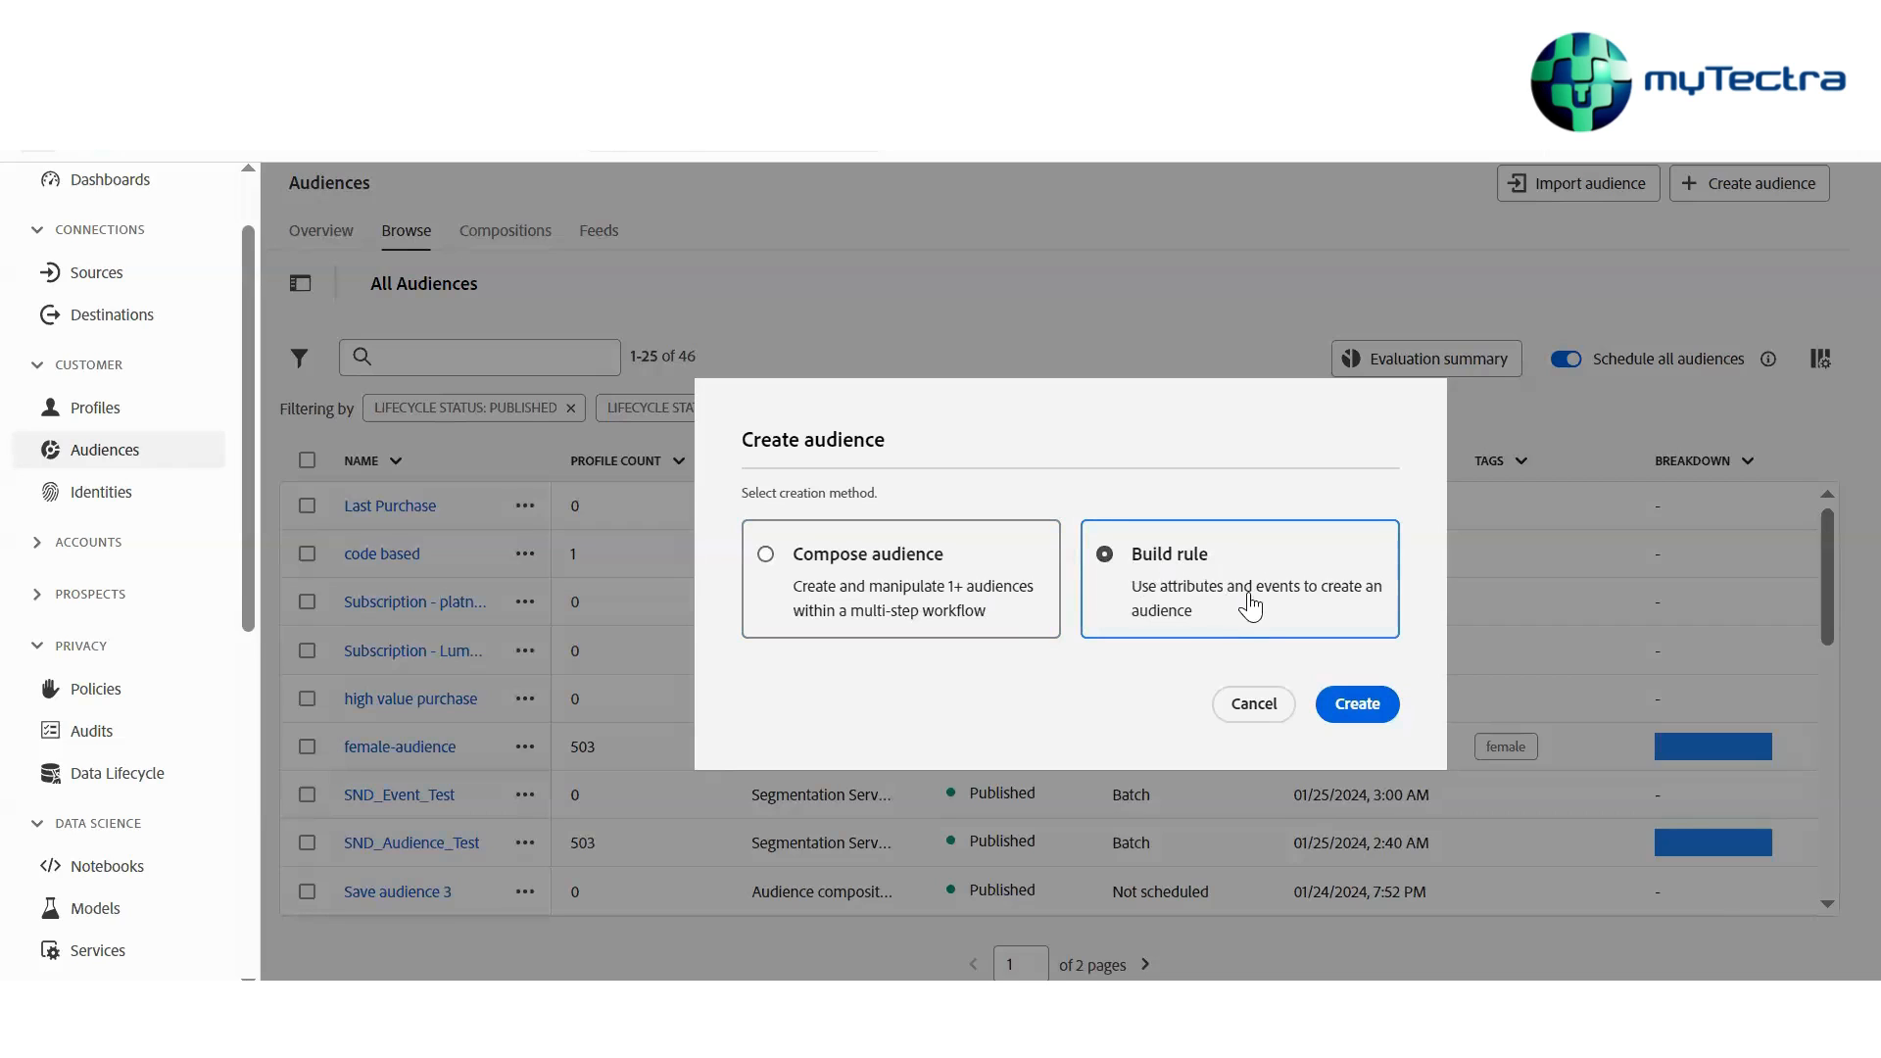
{"action": "left_click", "coordinate": [979, 605]}
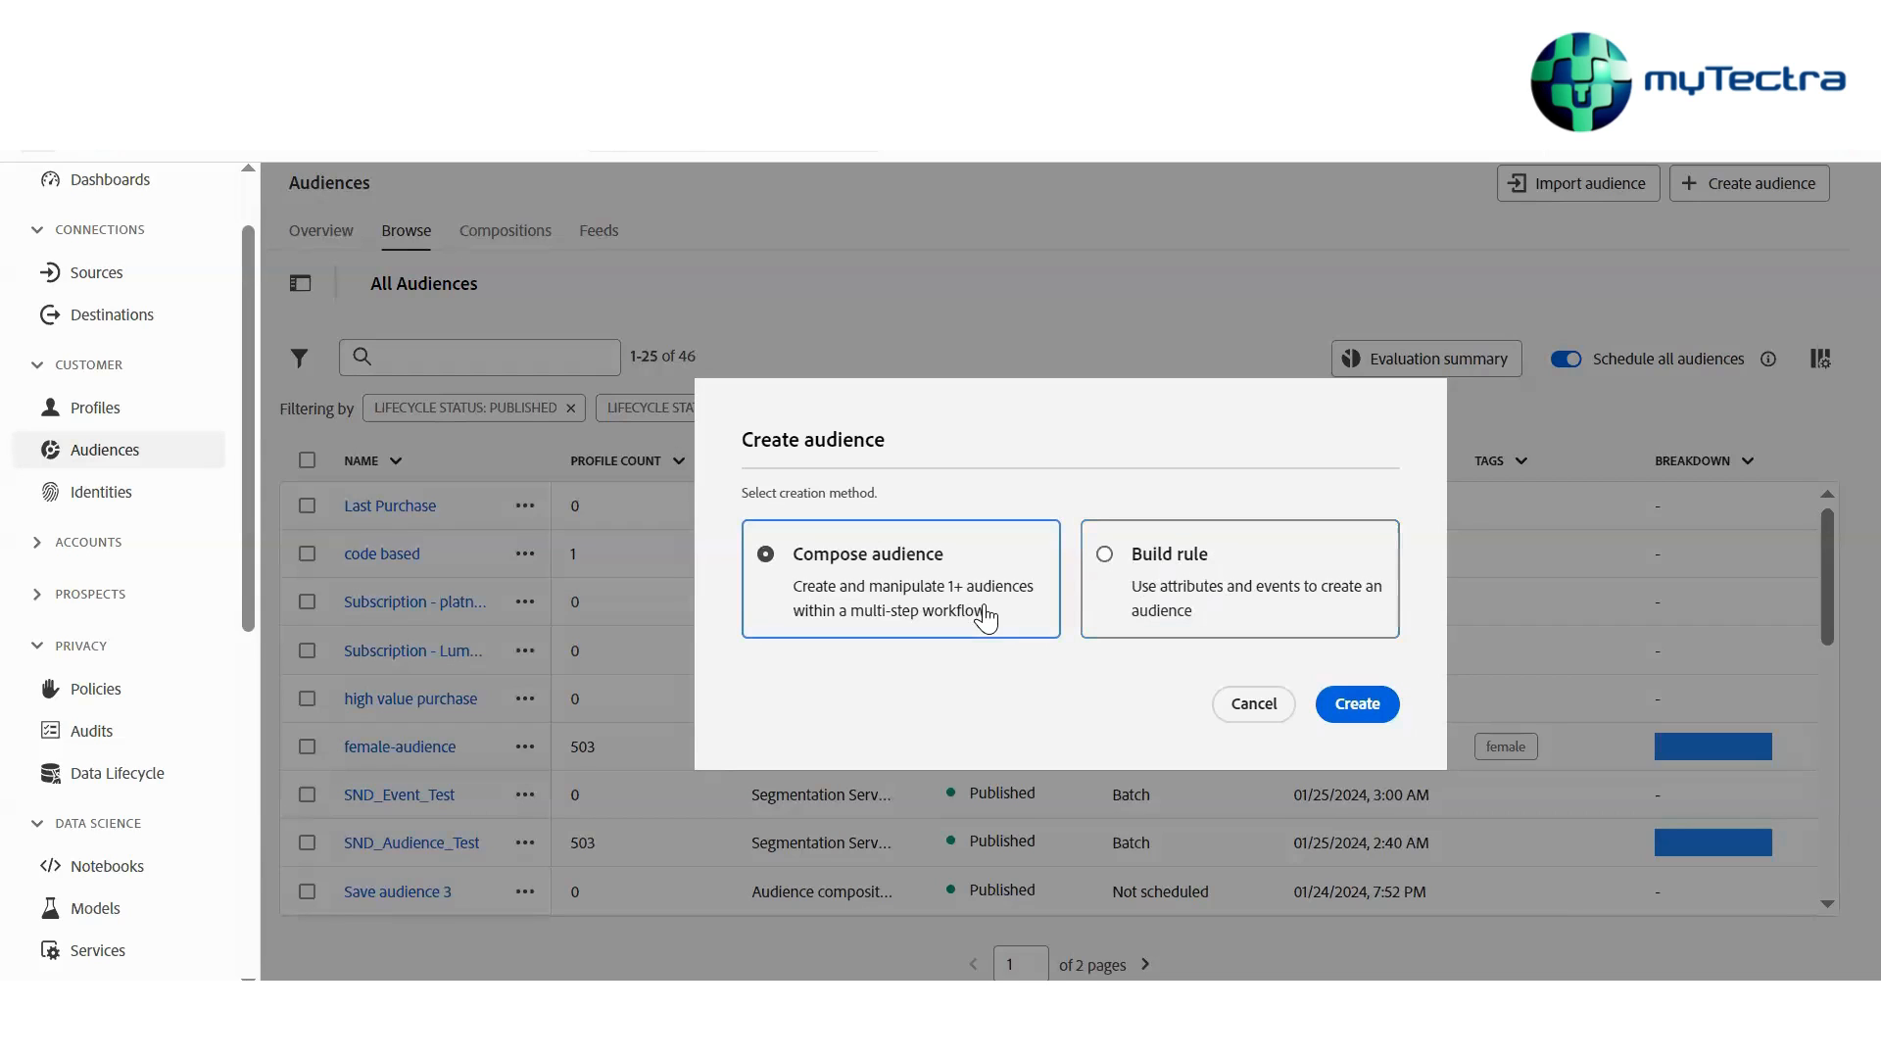
{"action": "left_click", "coordinate": [1176, 611]}
{"action": "left_click", "coordinate": [1002, 620]}
{"action": "left_click", "coordinate": [1156, 603]}
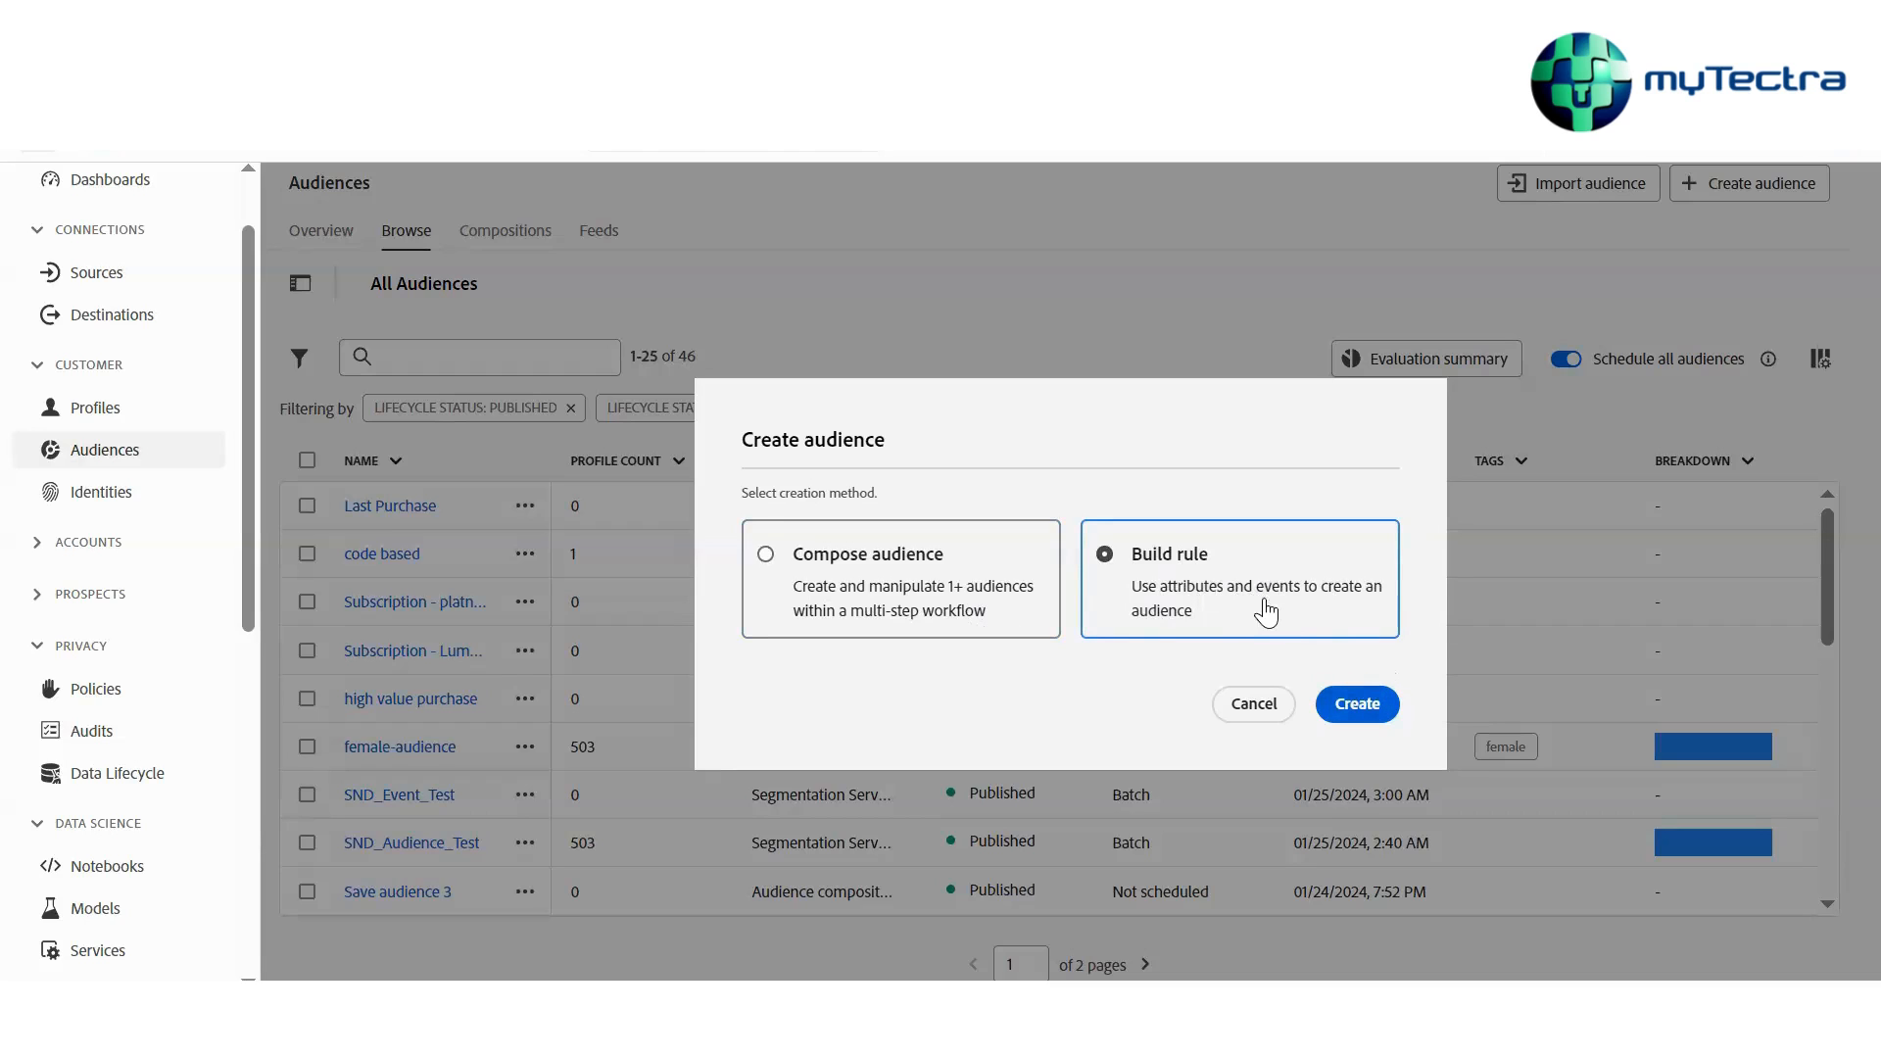
{"action": "left_click", "coordinate": [1368, 705]}
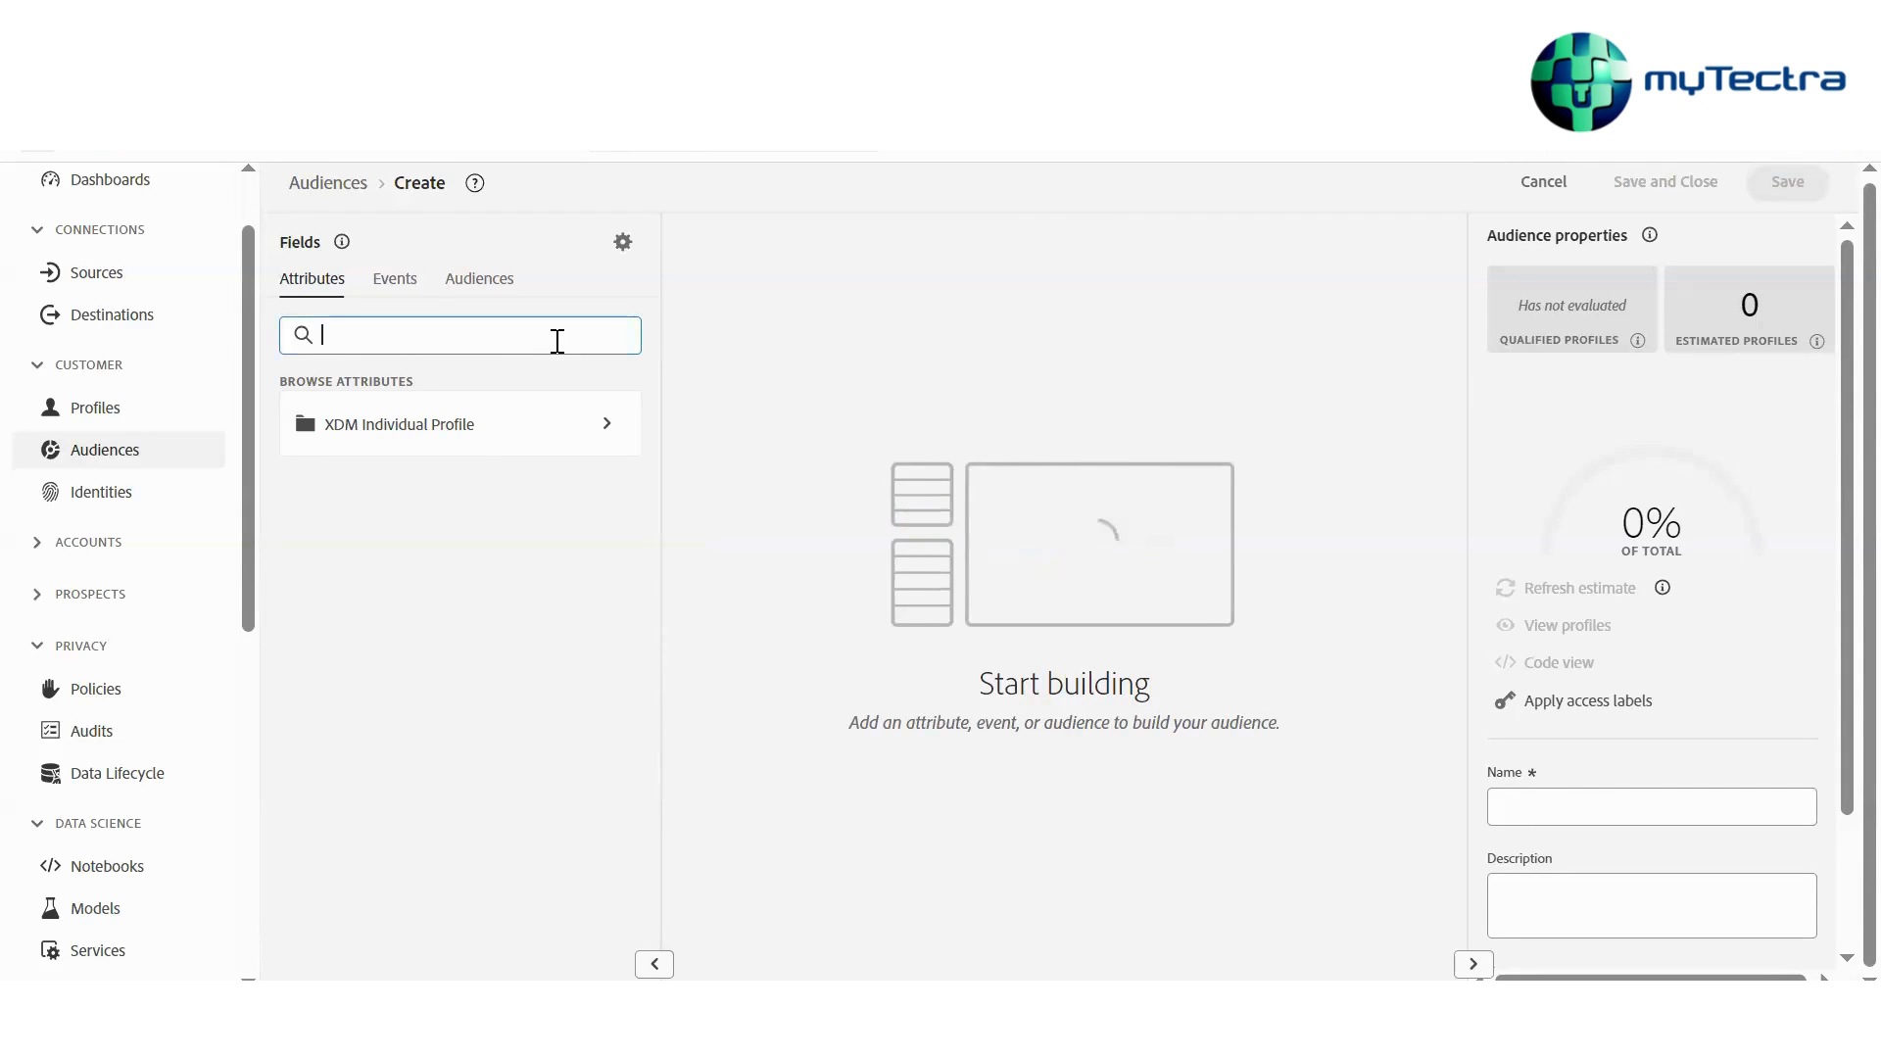
Find the Gender attribute and add it to the rule as Gender equals Female
{"action": "type", "text": "gen"}
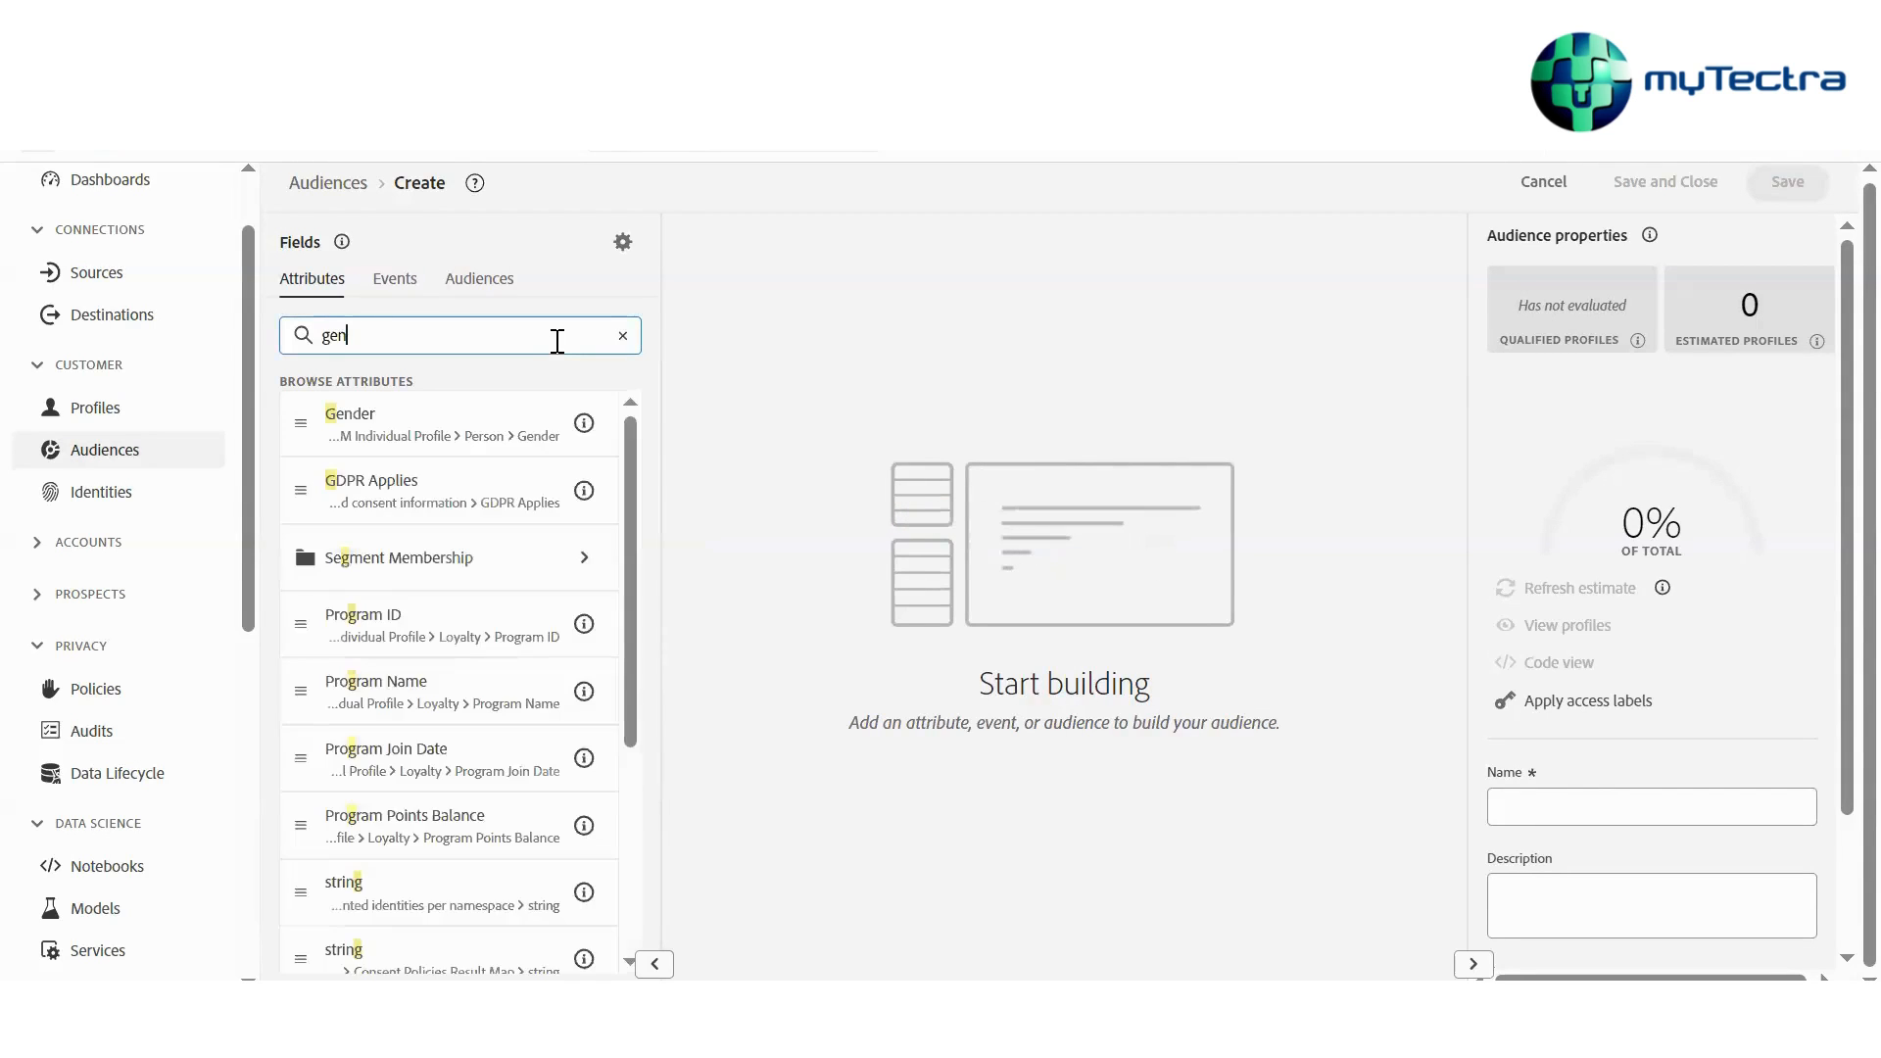
{"action": "left_click_drag", "start_coordinate": [474, 411], "coordinate": [905, 366]}
{"action": "left_click", "coordinate": [1024, 361]}
{"action": "type", "text": "Fe"}
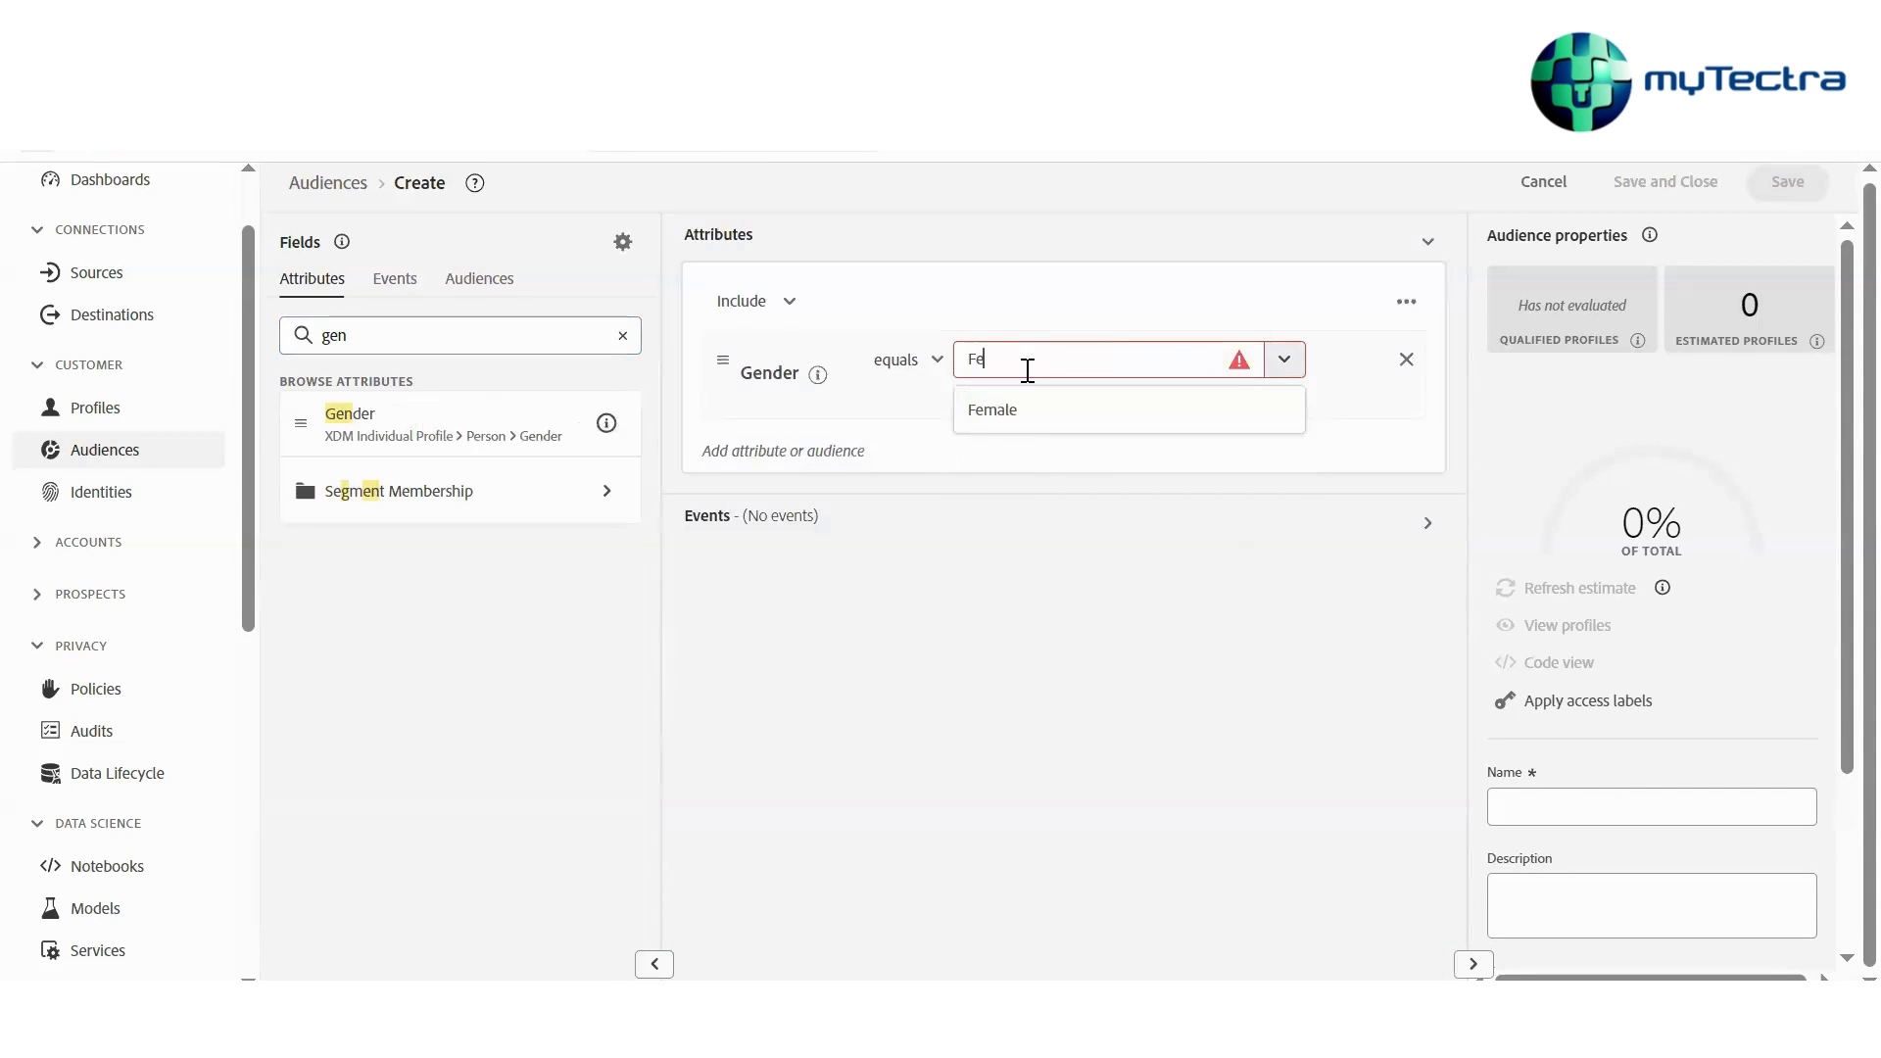
{"action": "left_click", "coordinate": [1005, 420]}
{"action": "left_click", "coordinate": [906, 371]}
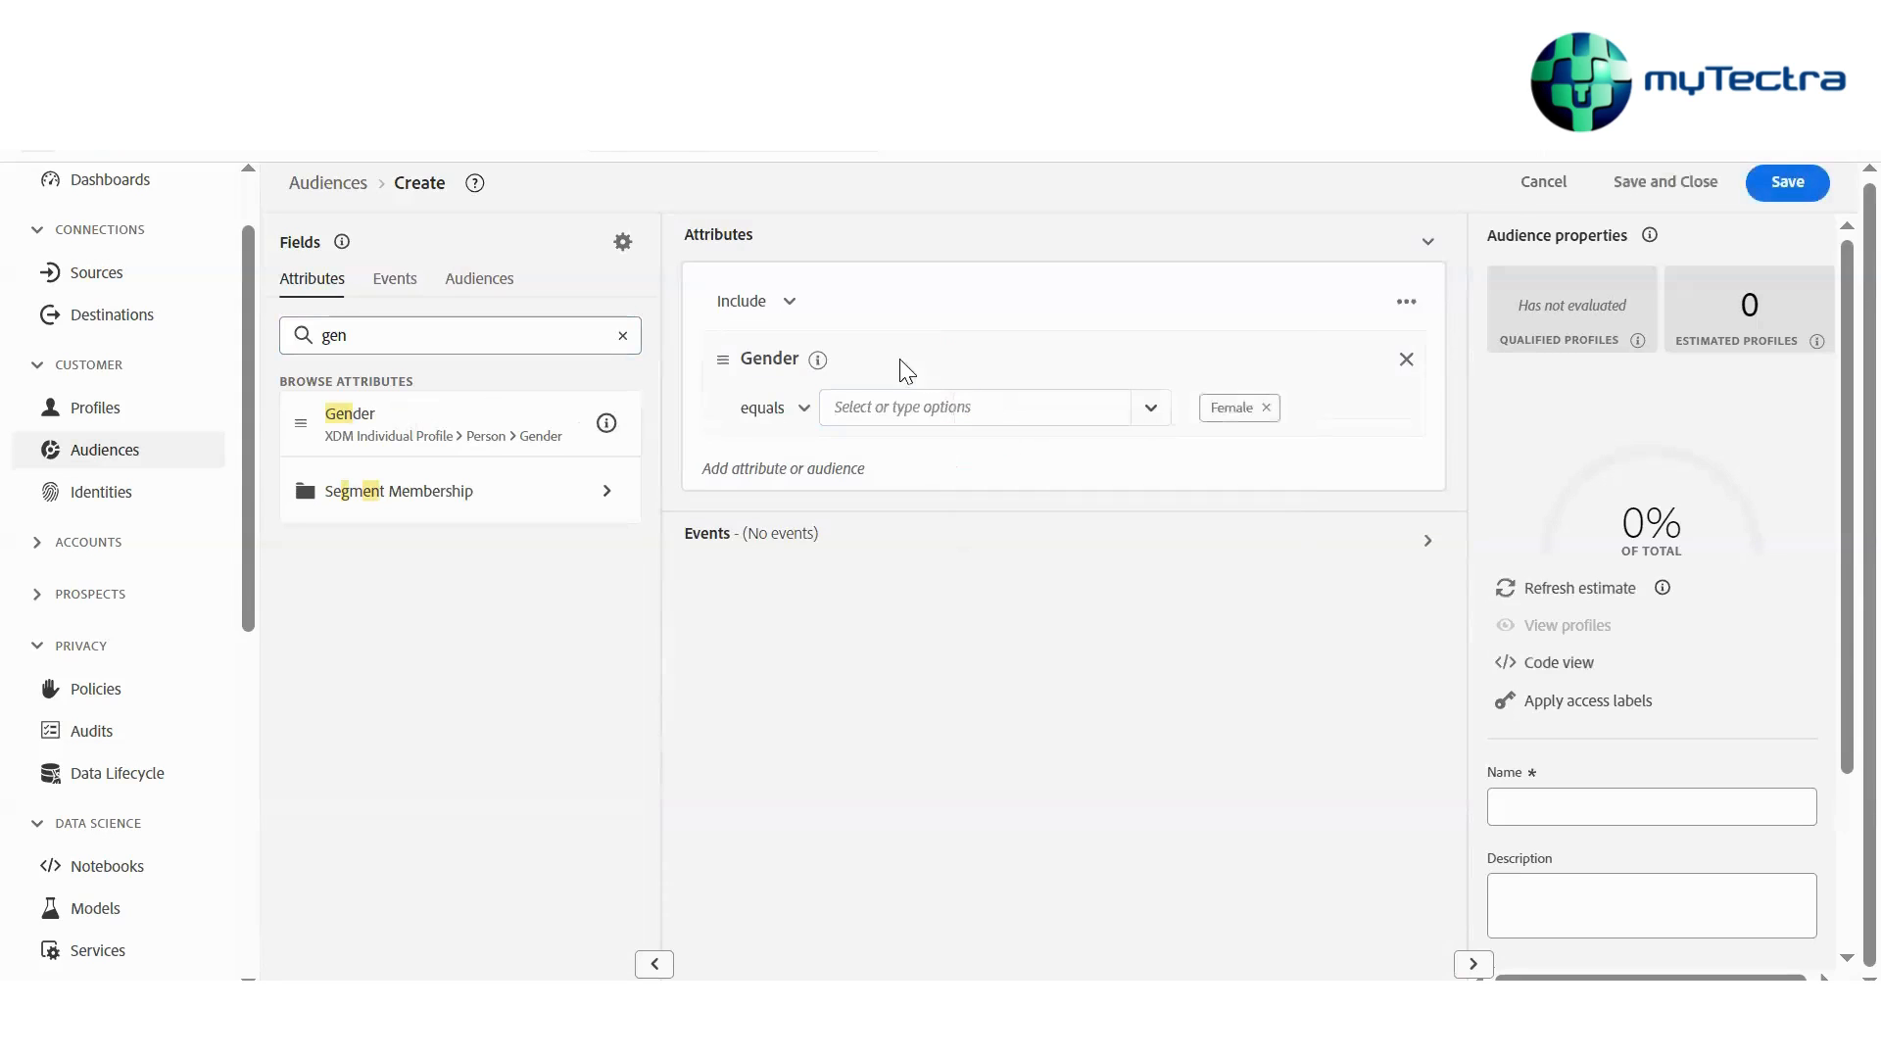
Add the Loyalty Tier attribute to the rule with the value Platinum, joined to Gender by And
{"action": "double_click", "coordinate": [420, 332]}
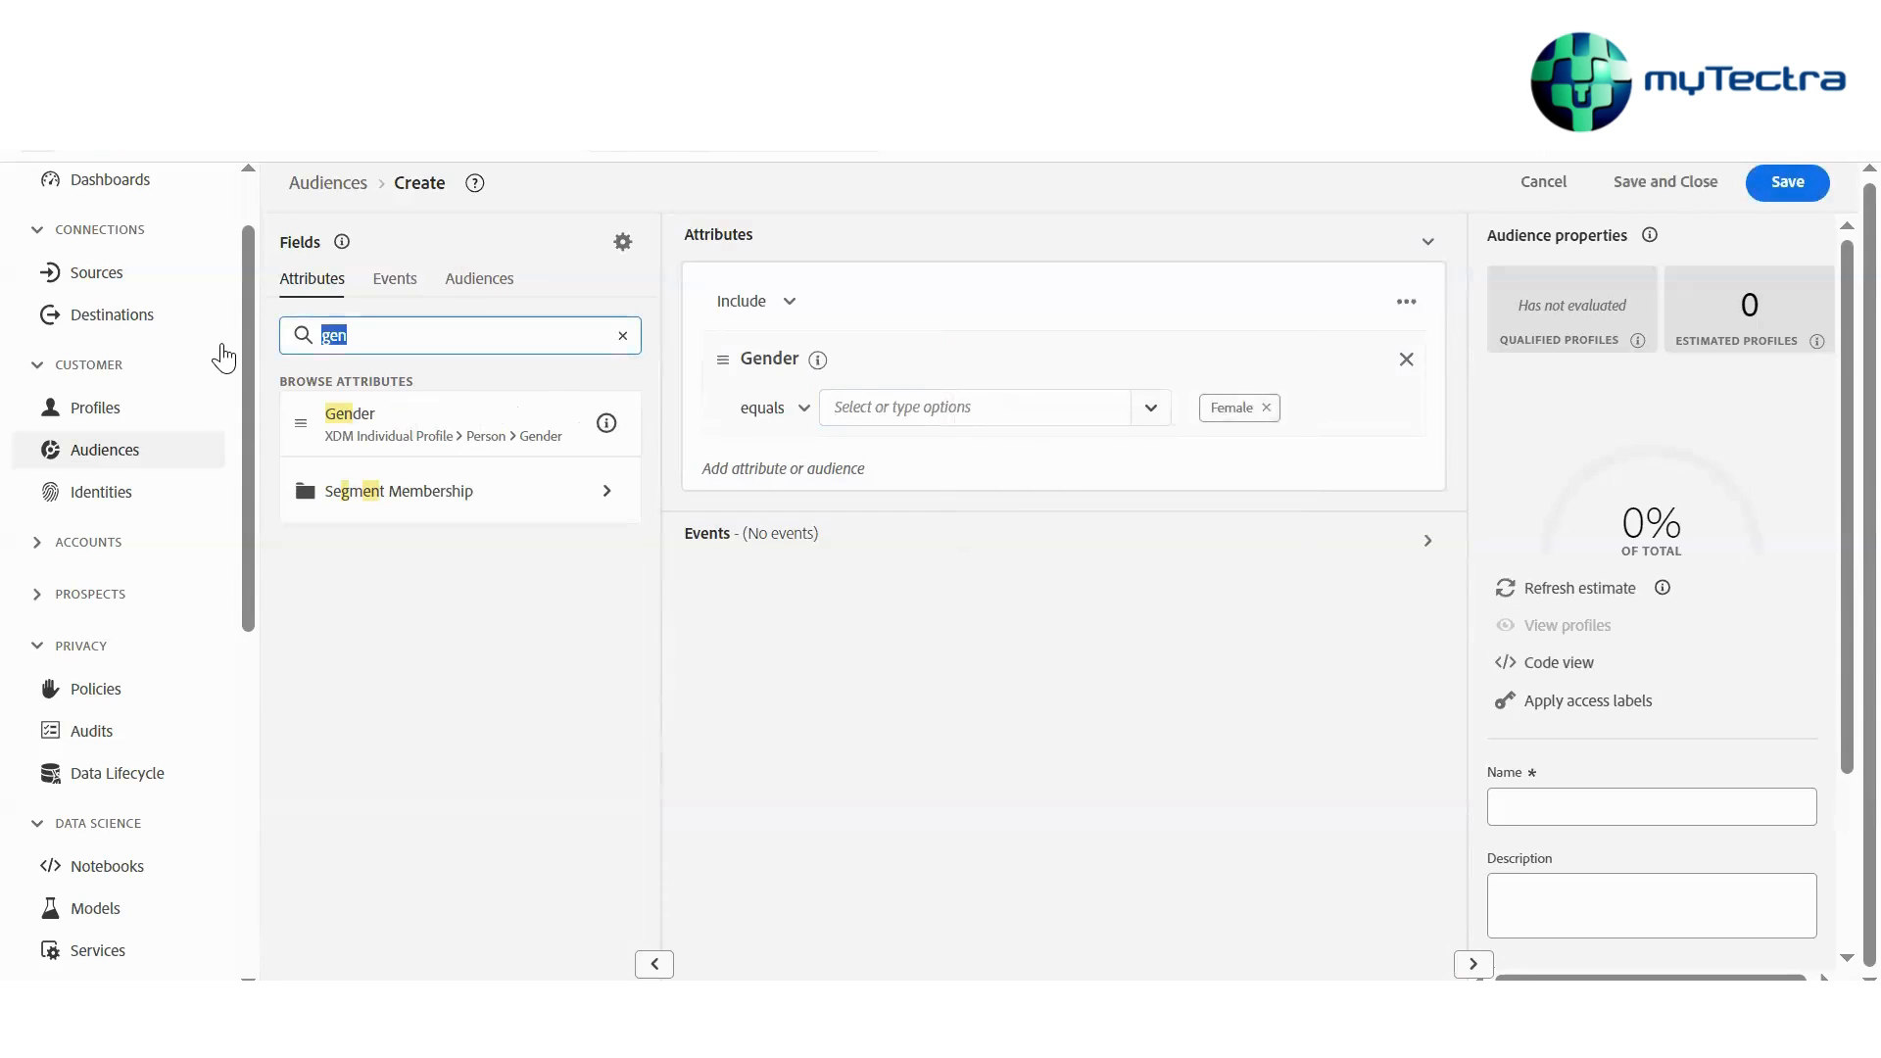
{"action": "type", "text": "loyal"}
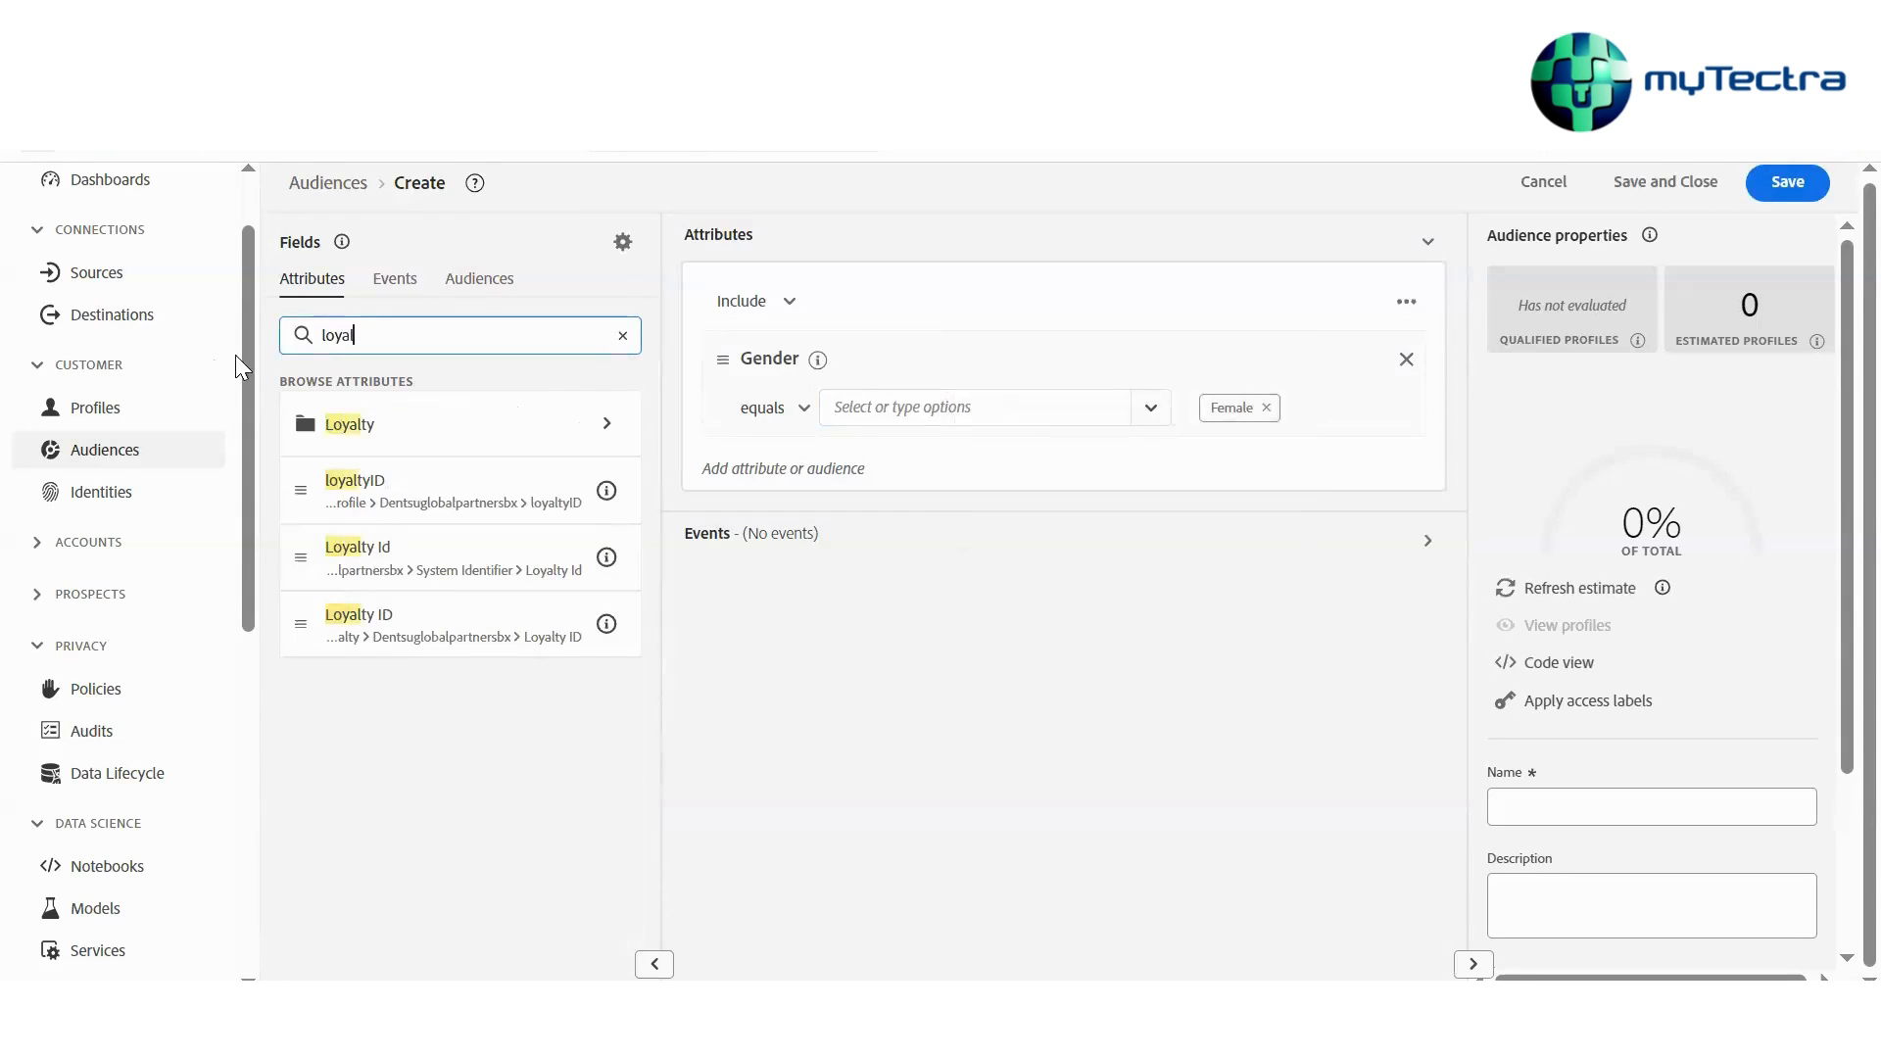
{"action": "left_click", "coordinate": [345, 423]}
{"action": "scroll", "coordinate": [413, 706], "scroll_direction": "down", "scroll_amount": 1}
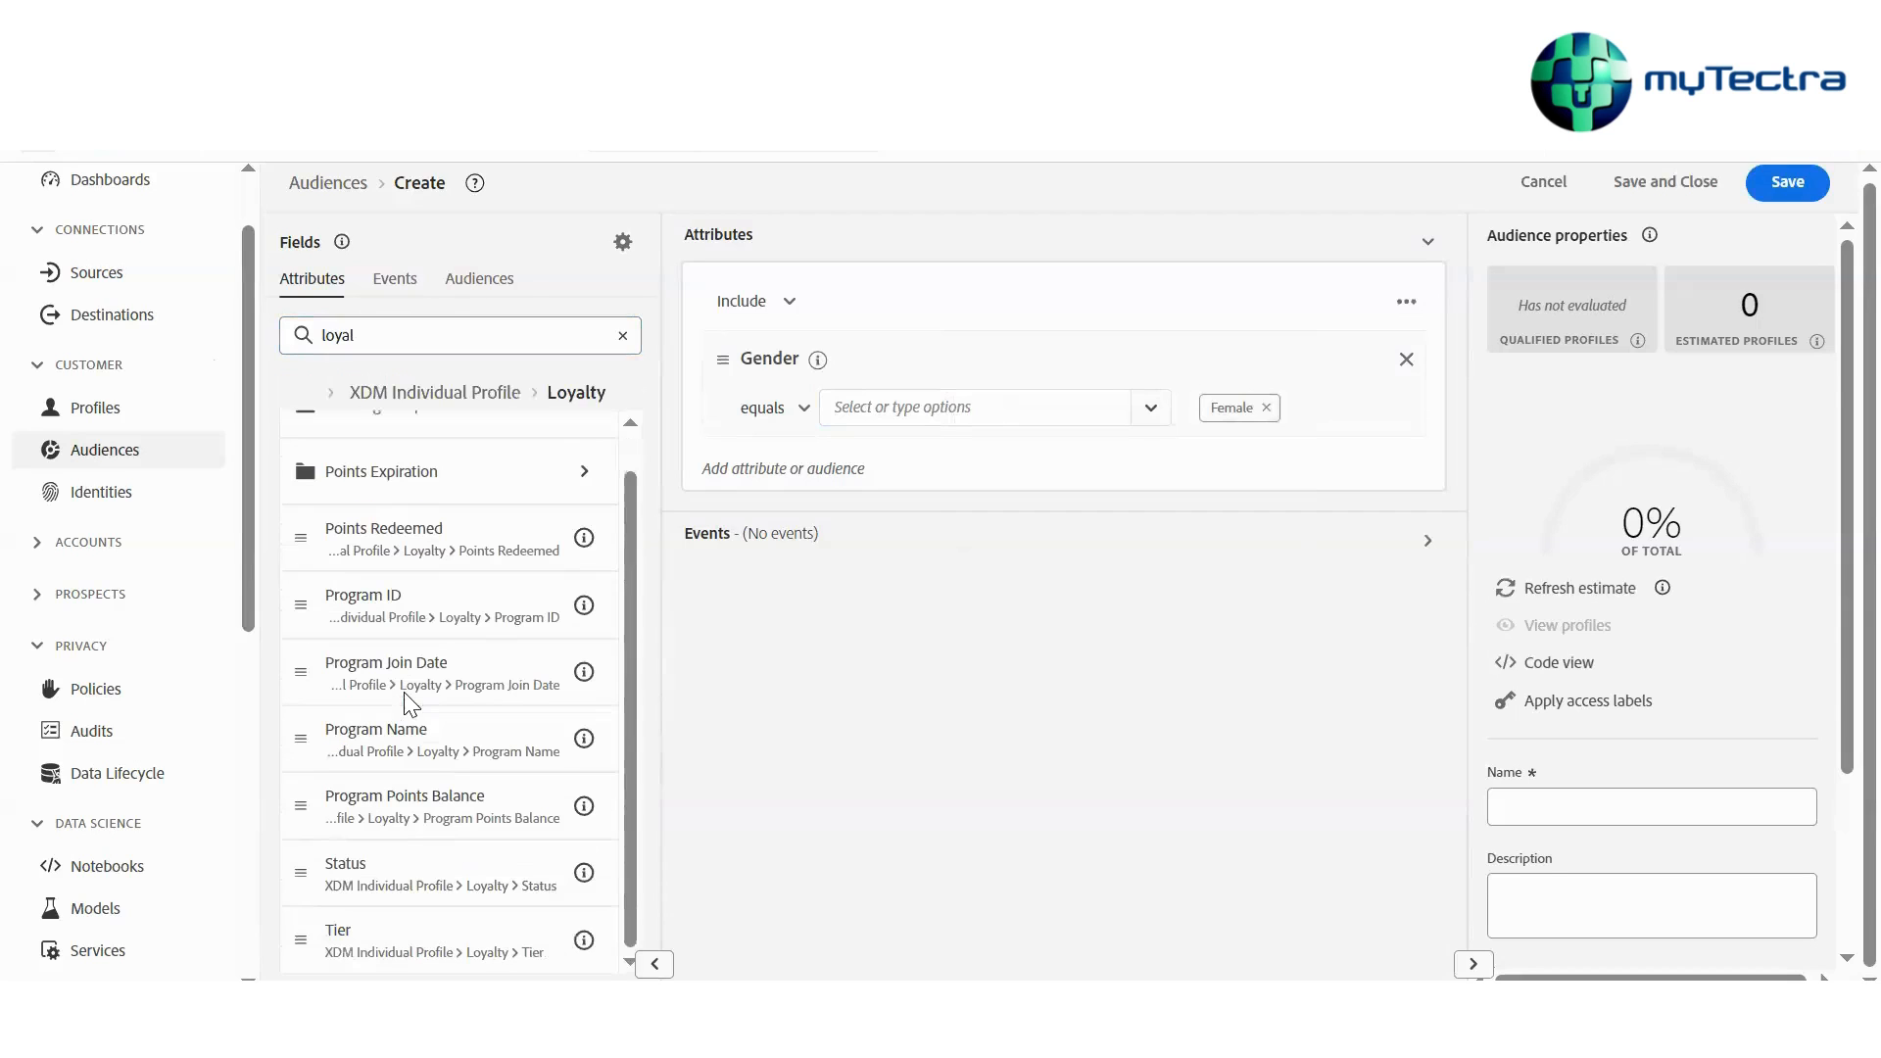
{"action": "left_click_drag", "start_coordinate": [391, 948], "coordinate": [983, 461]}
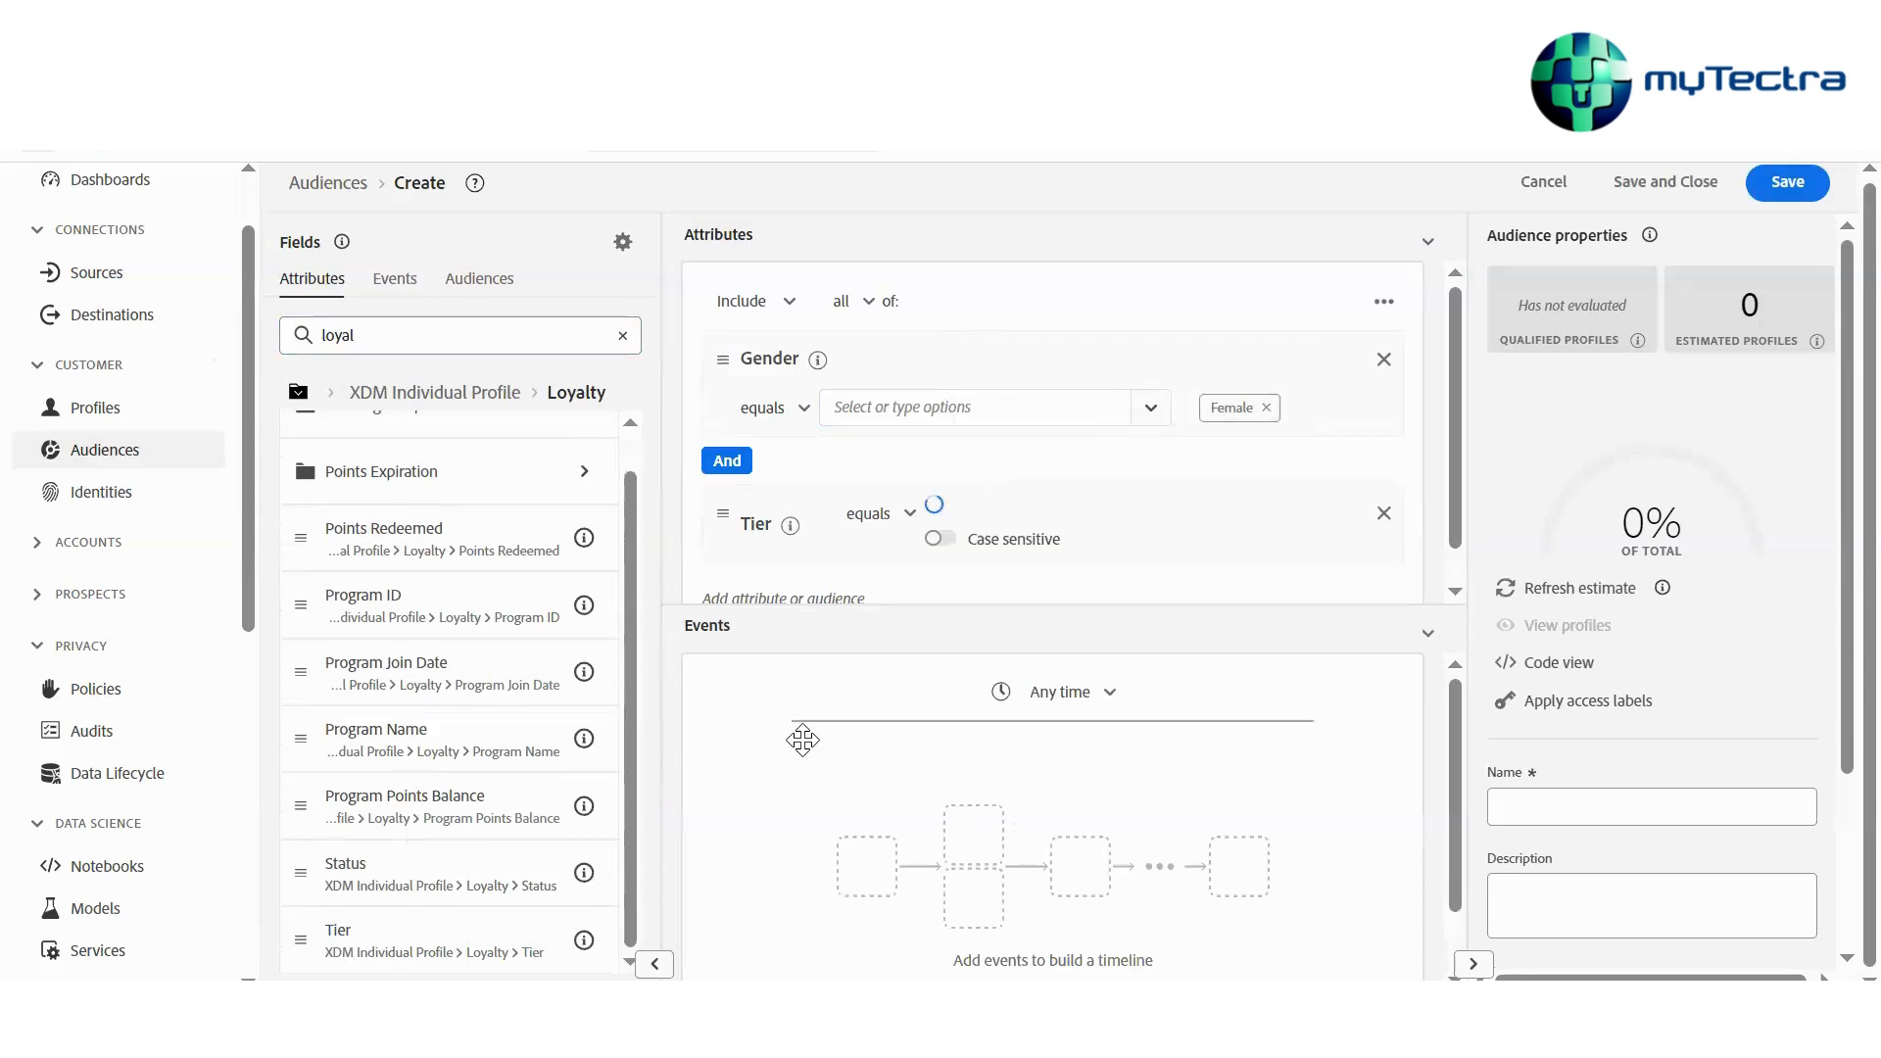
{"action": "left_click", "coordinate": [1005, 515]}
{"action": "type", "text": "Pla"}
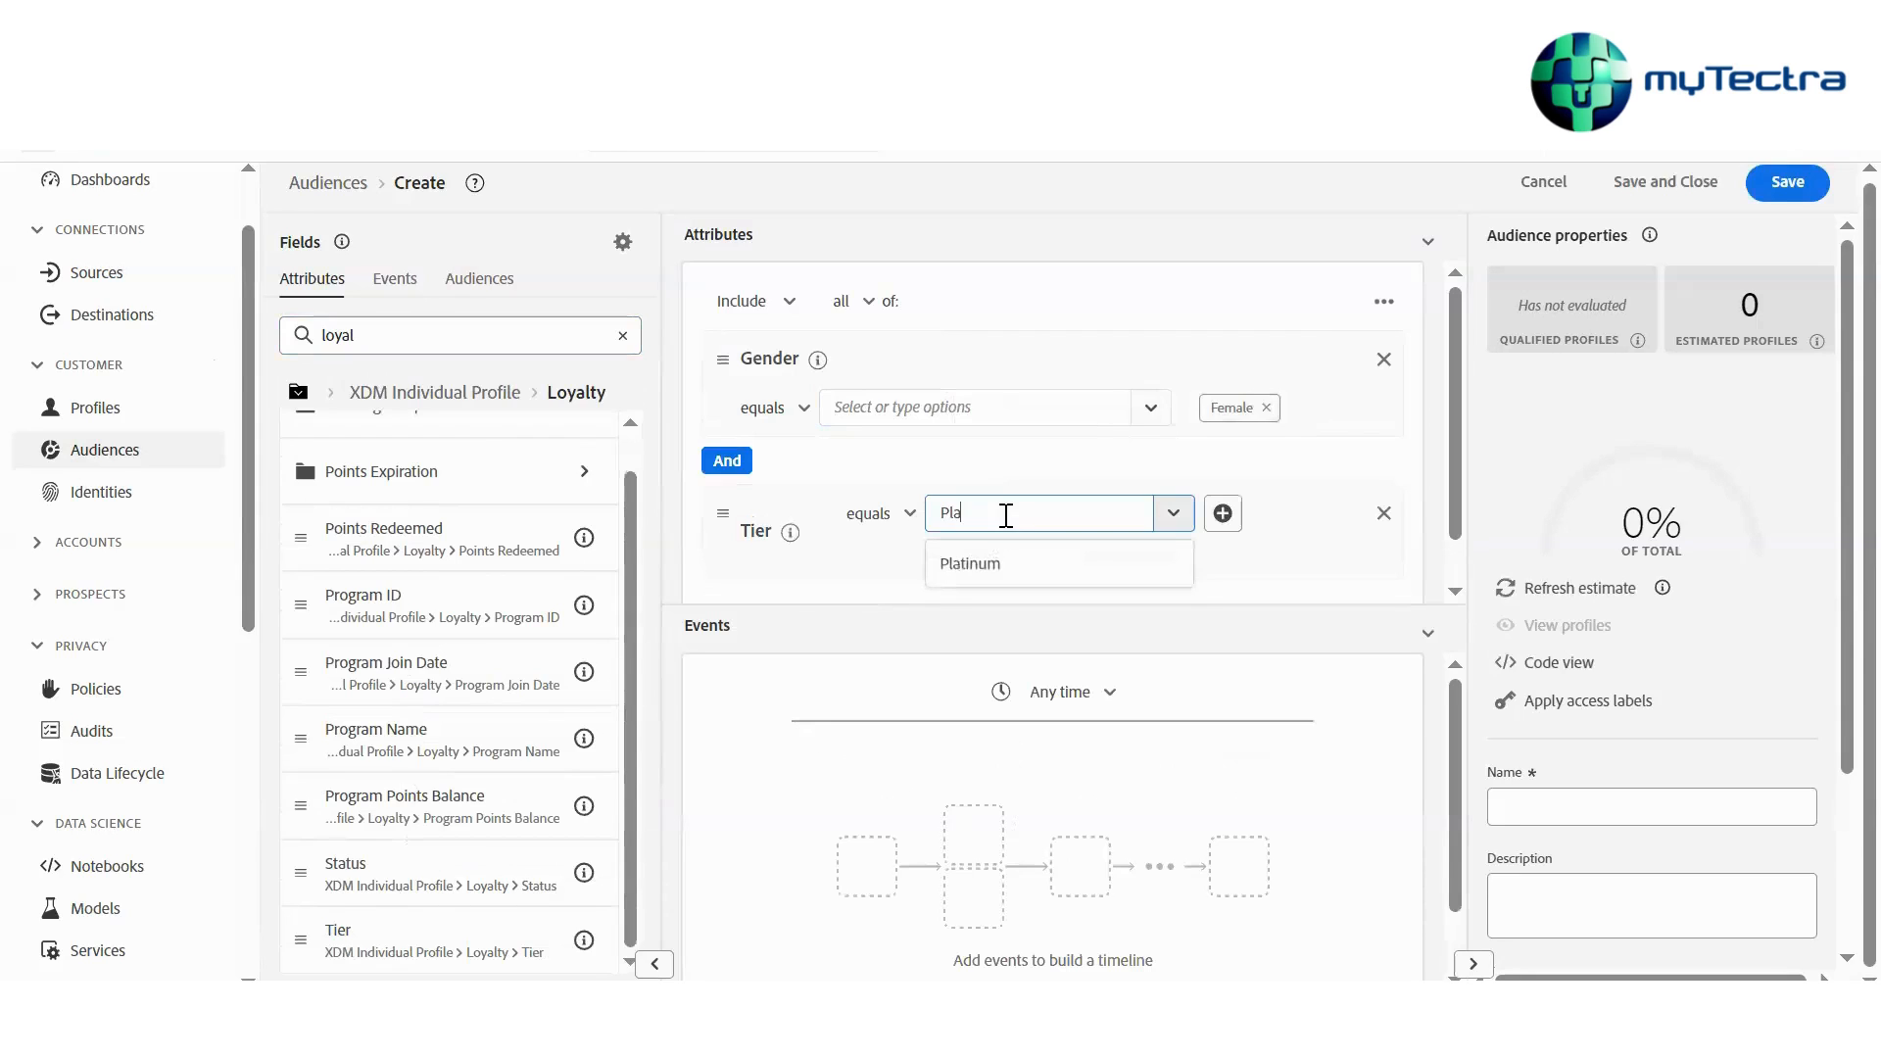
{"action": "left_click", "coordinate": [994, 566]}
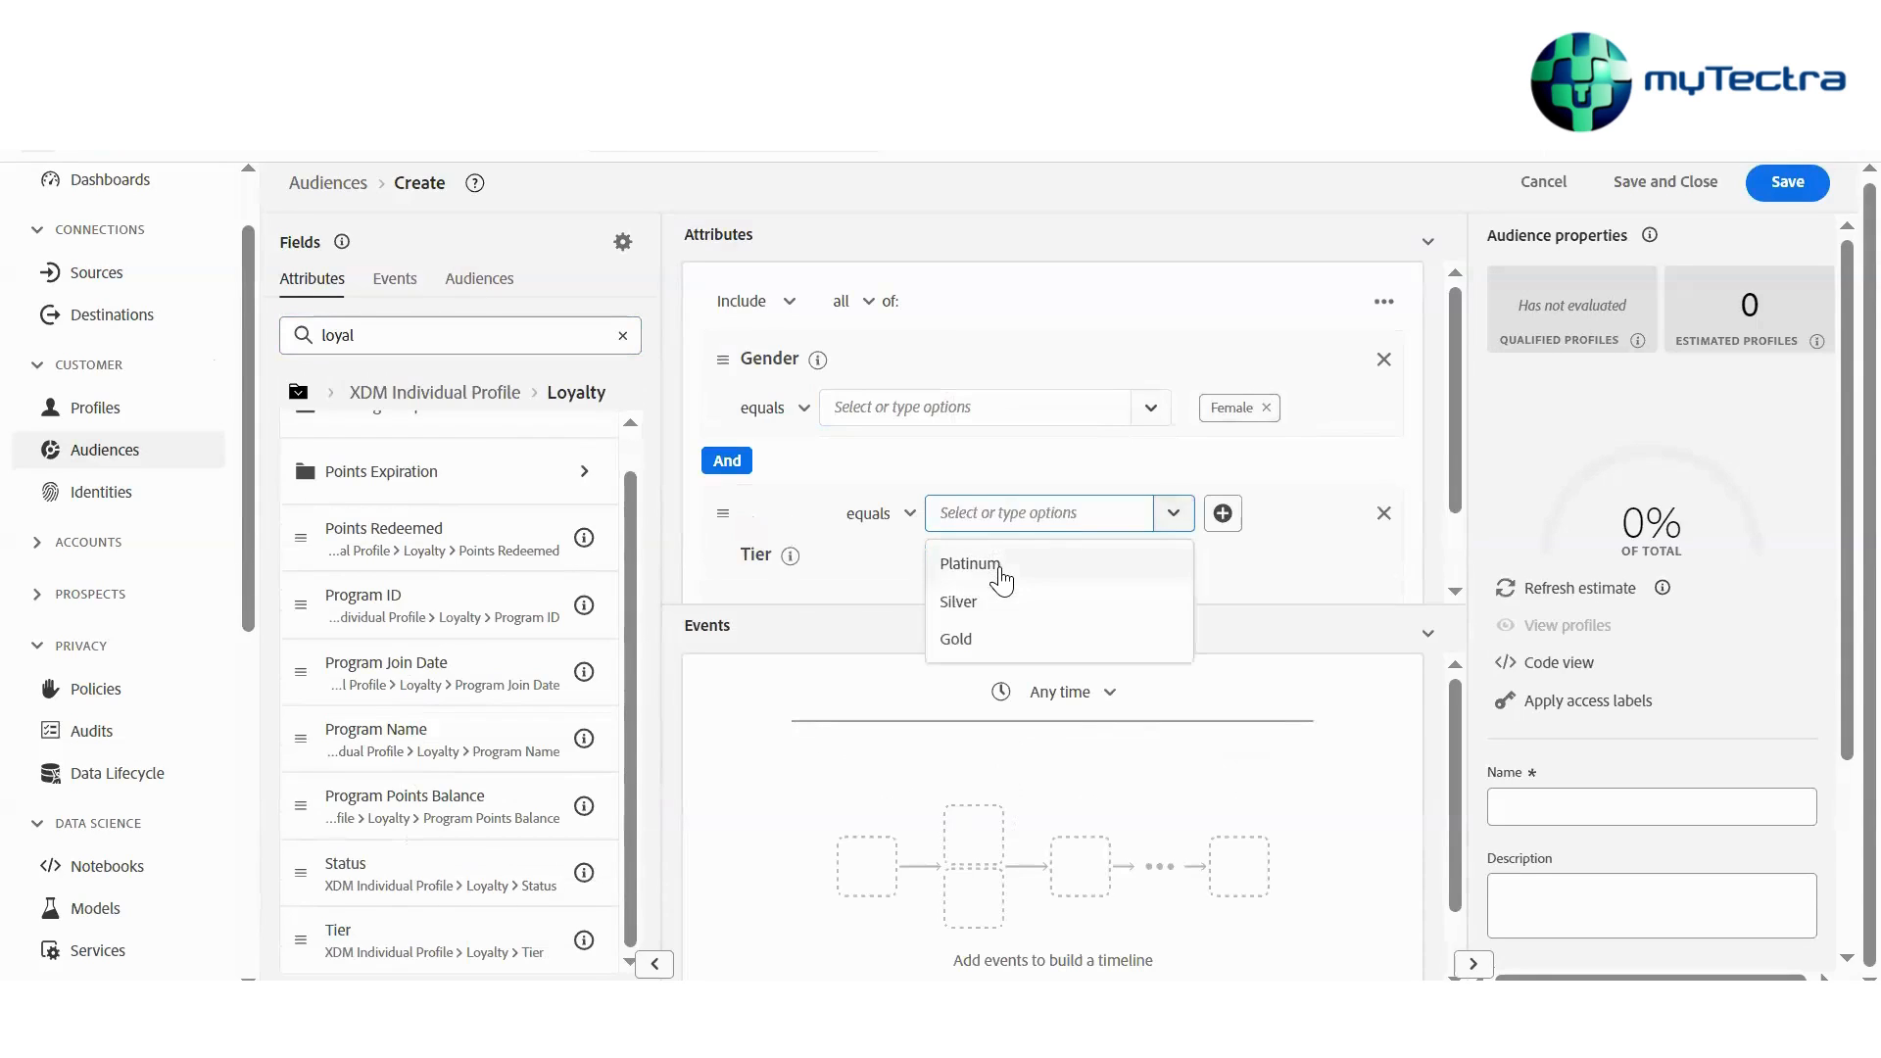
{"action": "left_click", "coordinate": [975, 477]}
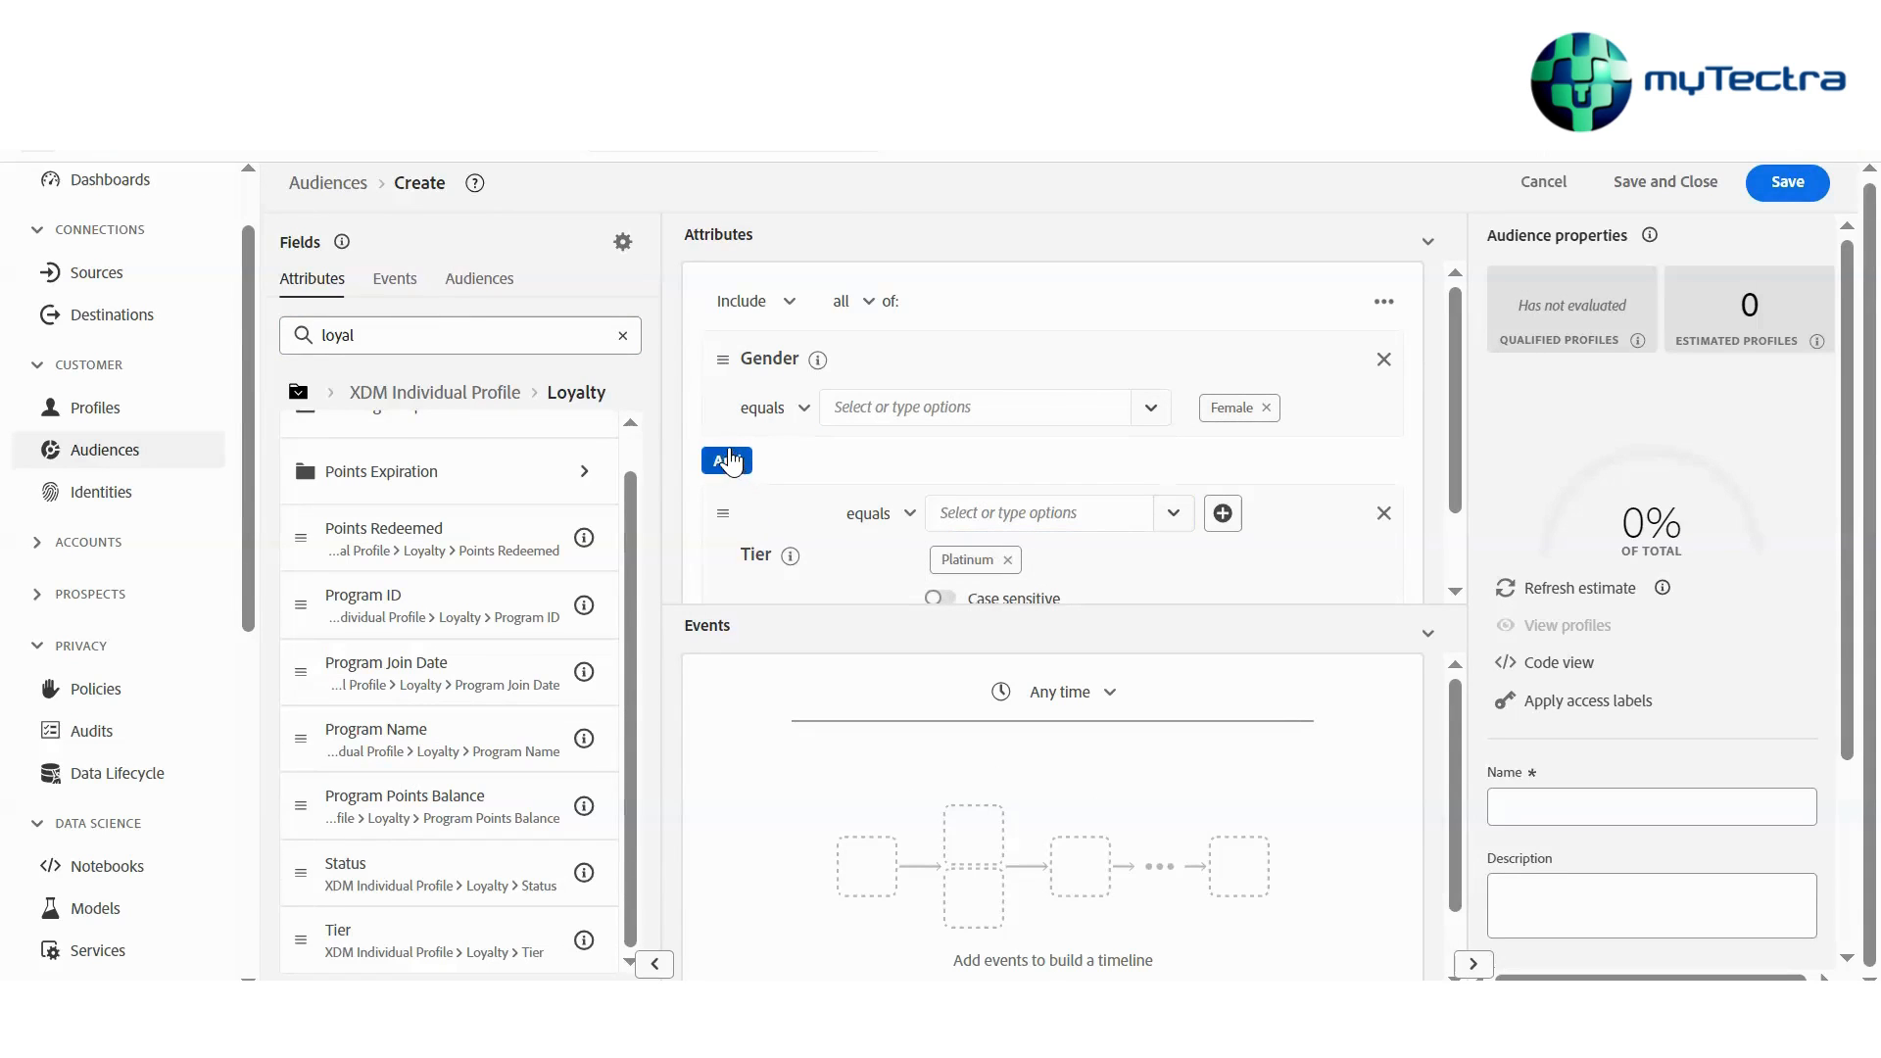
Review the operator options available for the Gender and Tier conditions
{"action": "left_click", "coordinate": [796, 411]}
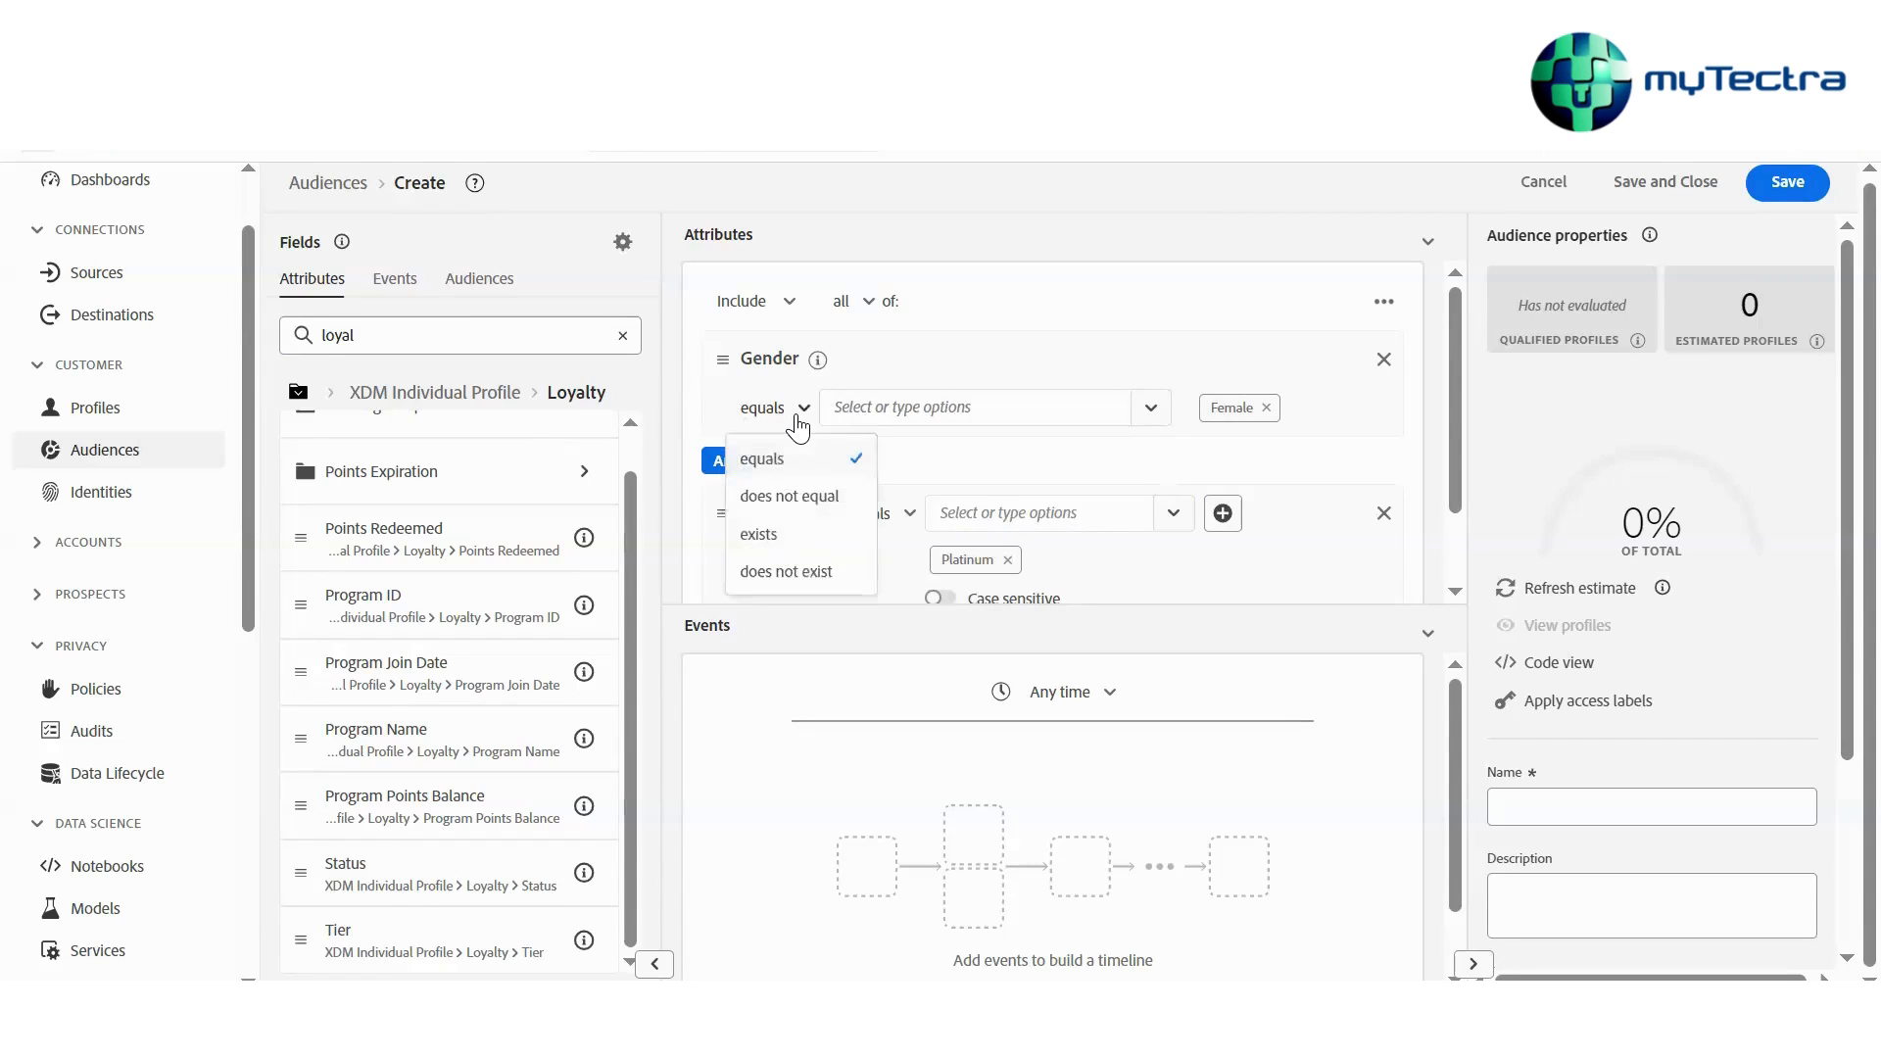
{"action": "left_click", "coordinate": [970, 469]}
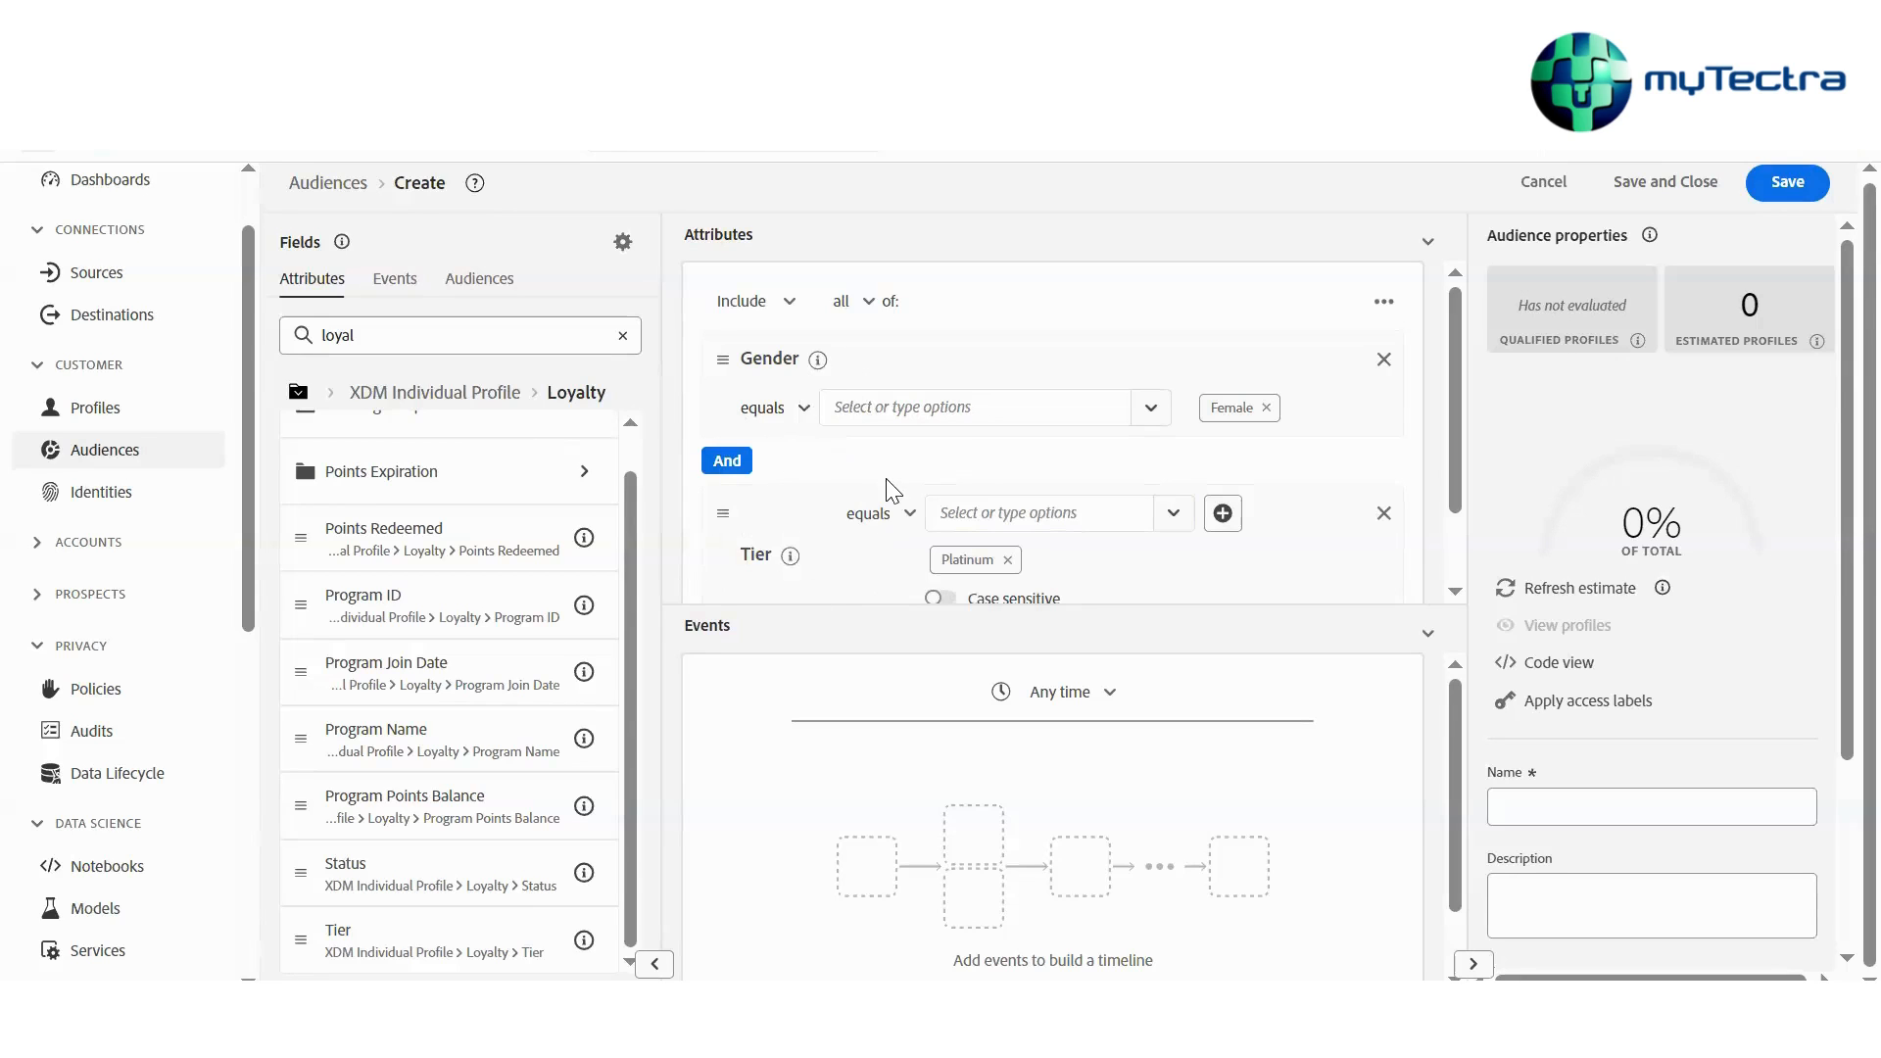
{"action": "scroll", "coordinate": [828, 470], "scroll_direction": "down", "scroll_amount": 1}
{"action": "scroll", "coordinate": [829, 461], "scroll_direction": "up", "scroll_amount": 1}
{"action": "left_click", "coordinate": [878, 513]}
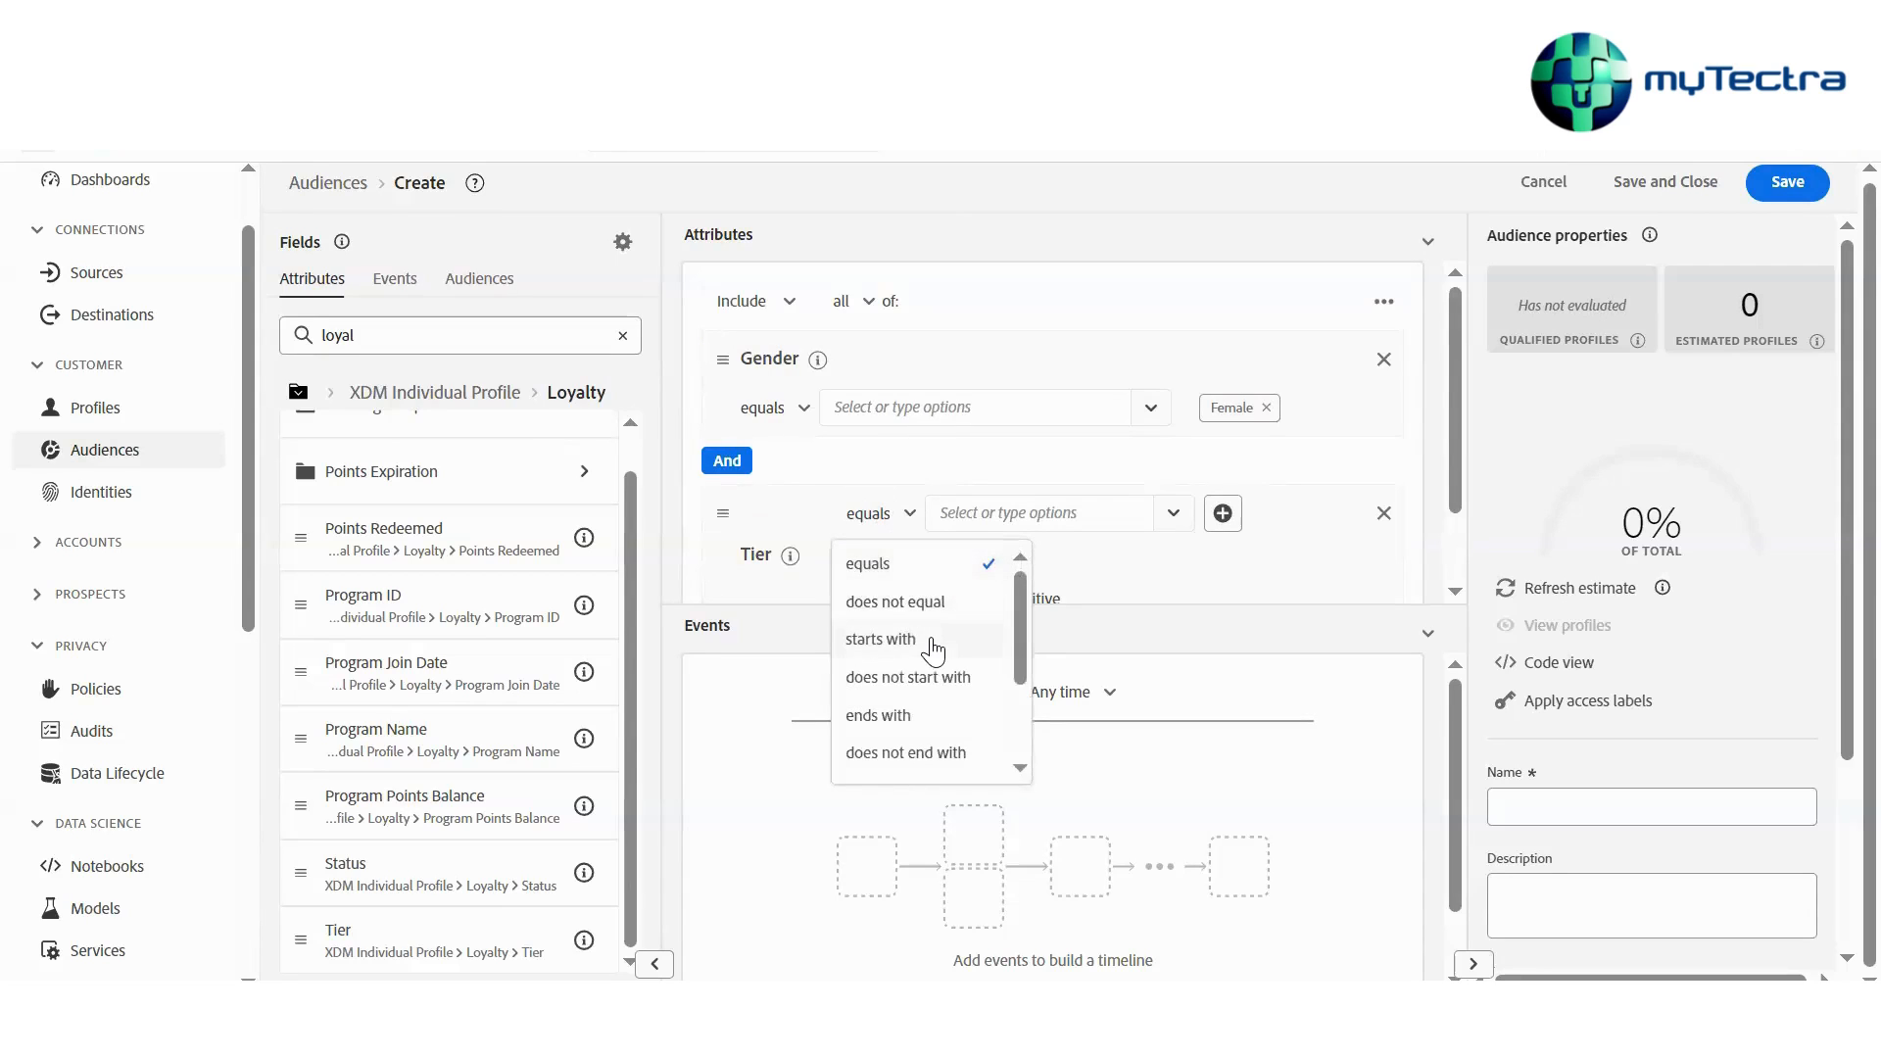
{"action": "scroll", "coordinate": [931, 649], "scroll_direction": "down", "scroll_amount": 2}
{"action": "scroll", "coordinate": [928, 648], "scroll_direction": "up", "scroll_amount": 2}
{"action": "scroll", "coordinate": [926, 666], "scroll_direction": "down", "scroll_amount": 1}
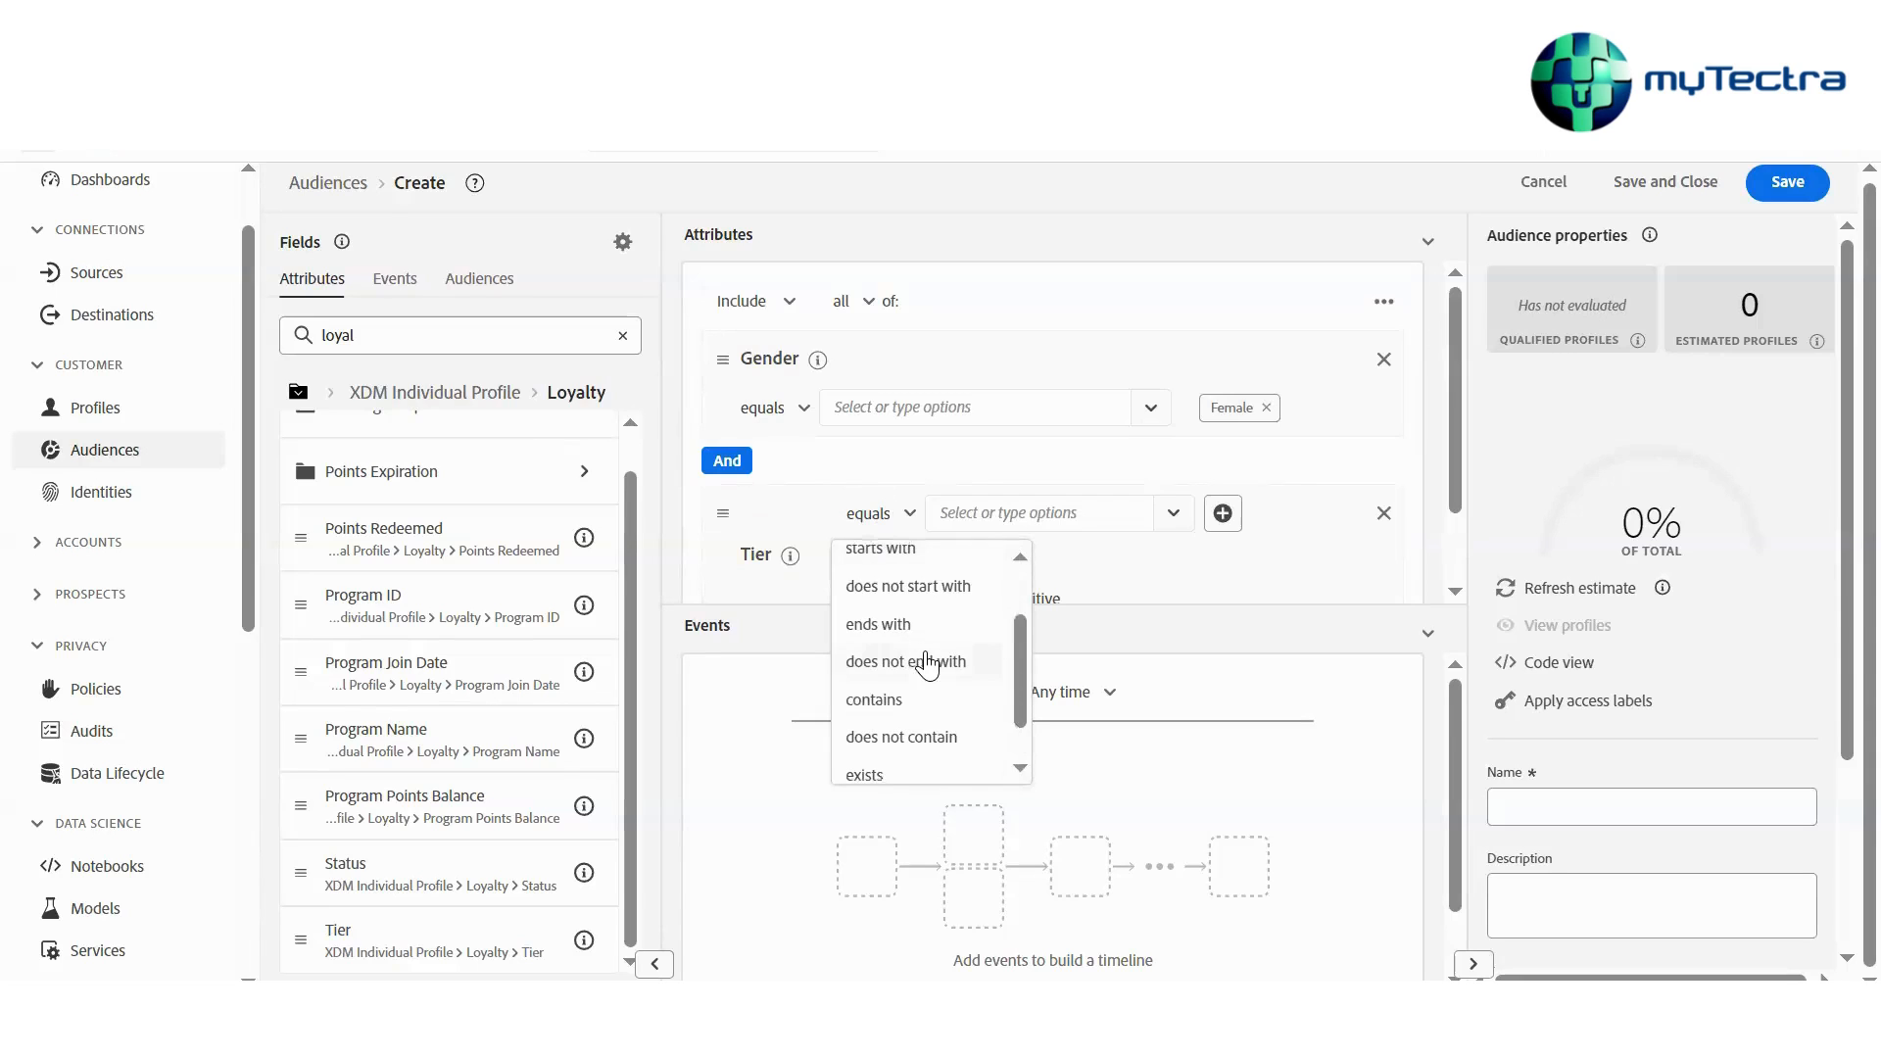
{"action": "scroll", "coordinate": [910, 662], "scroll_direction": "down", "scroll_amount": 1}
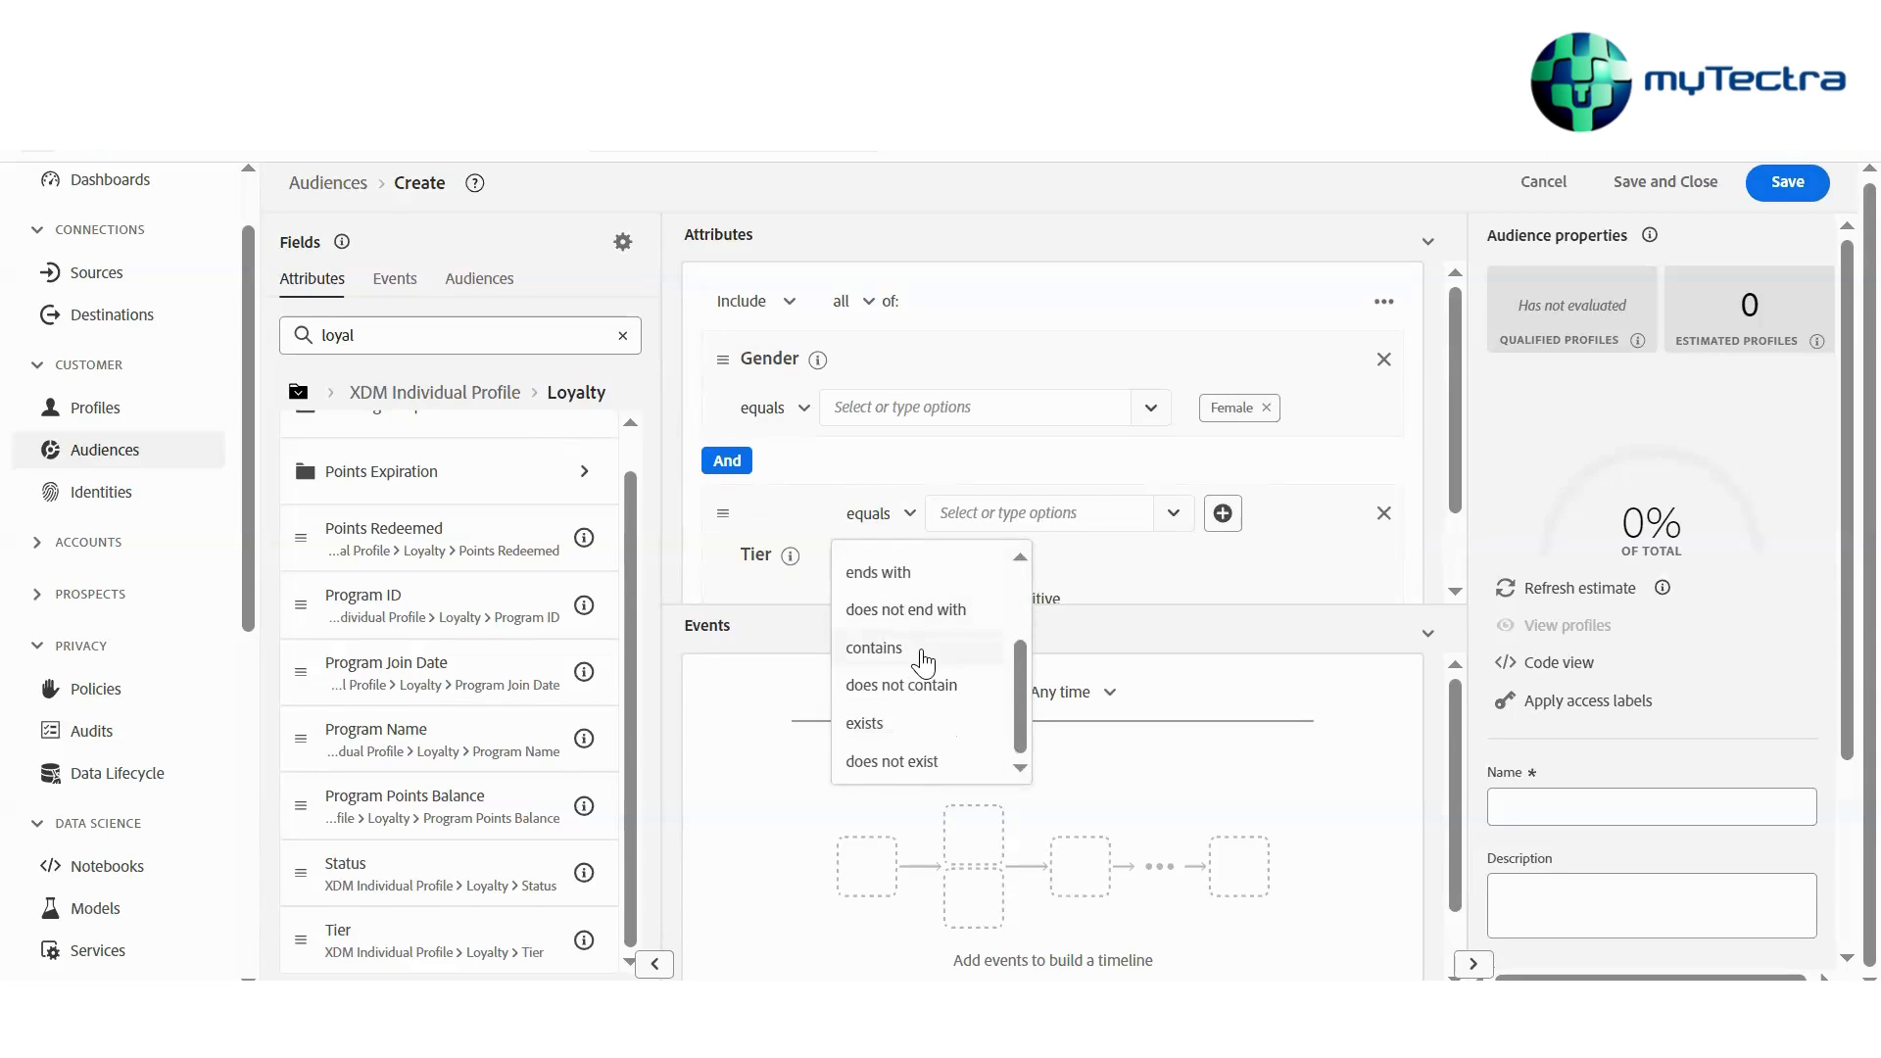
{"action": "left_click", "coordinate": [809, 651]}
Set the Tier condition to does not equal Gold
{"action": "left_click", "coordinate": [888, 517]}
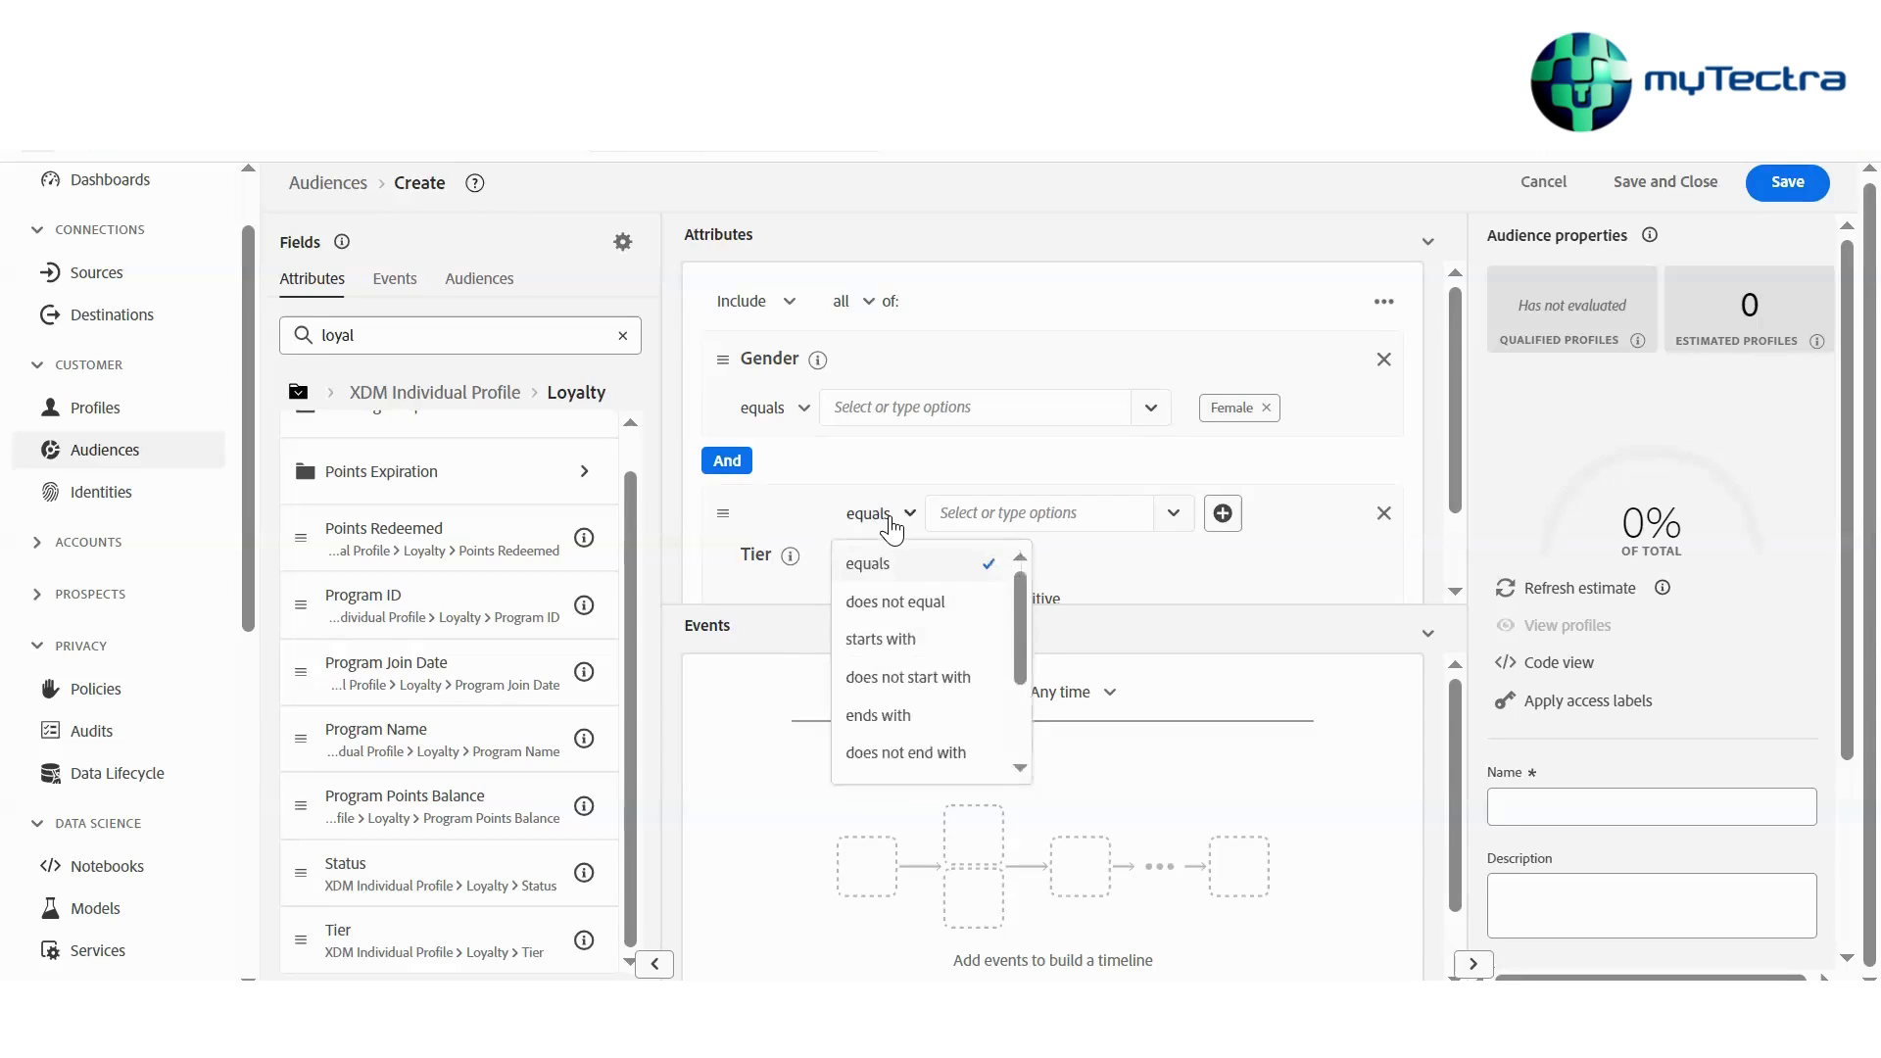
{"action": "scroll", "coordinate": [925, 661], "scroll_direction": "down", "scroll_amount": 3}
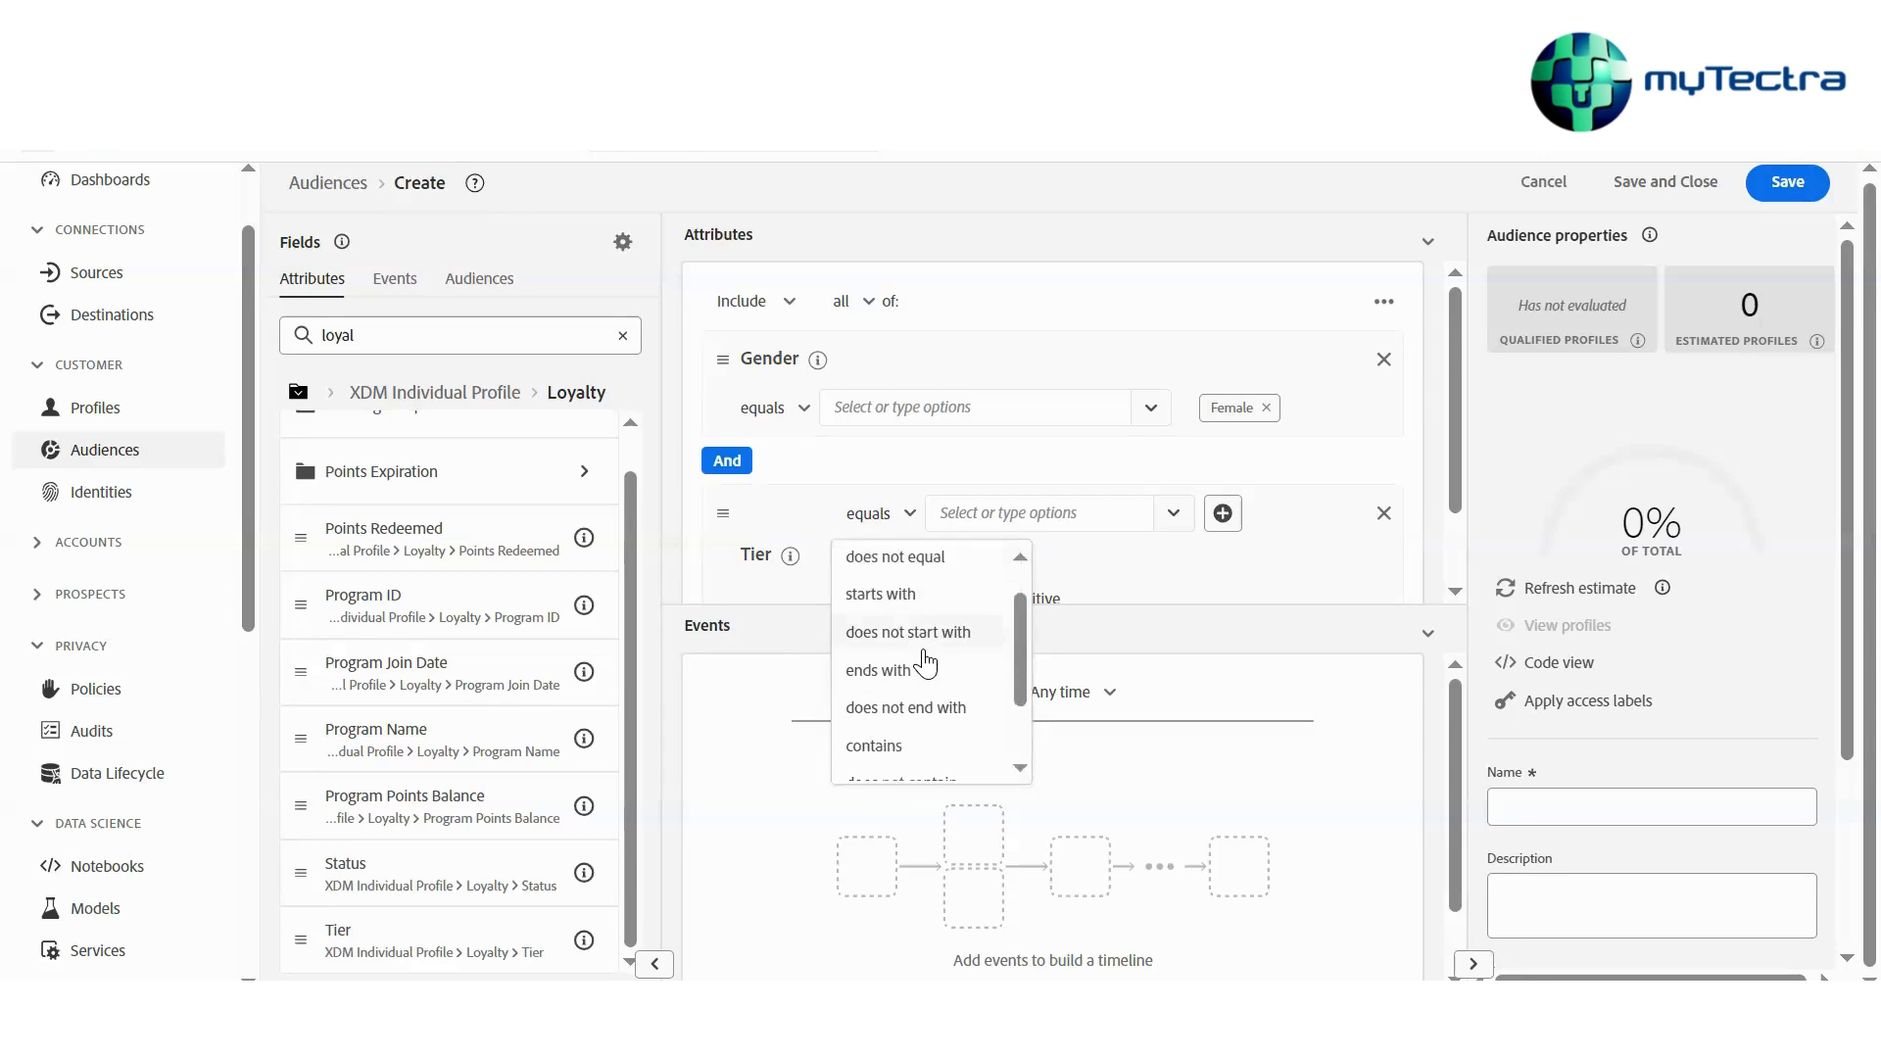
{"action": "scroll", "coordinate": [925, 661], "scroll_direction": "up", "scroll_amount": 3}
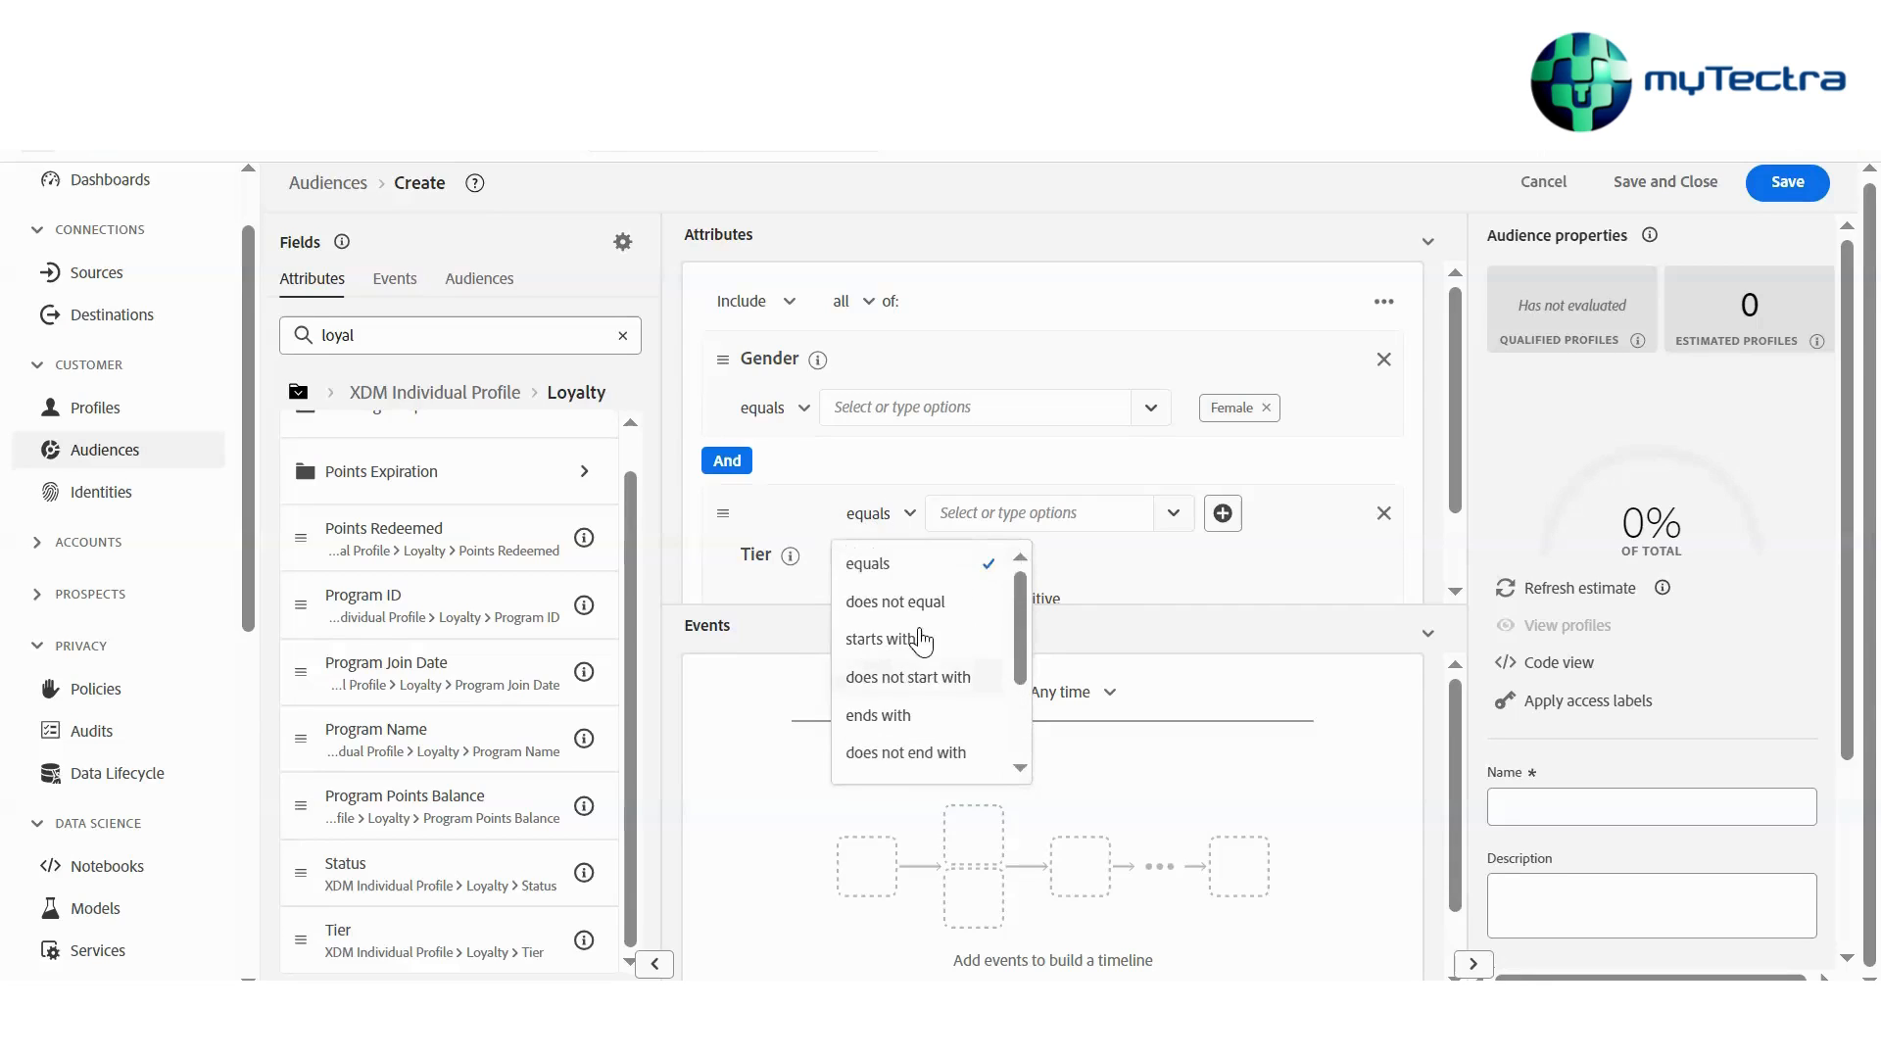
{"action": "left_click", "coordinate": [911, 605]}
{"action": "left_click", "coordinate": [1063, 564]}
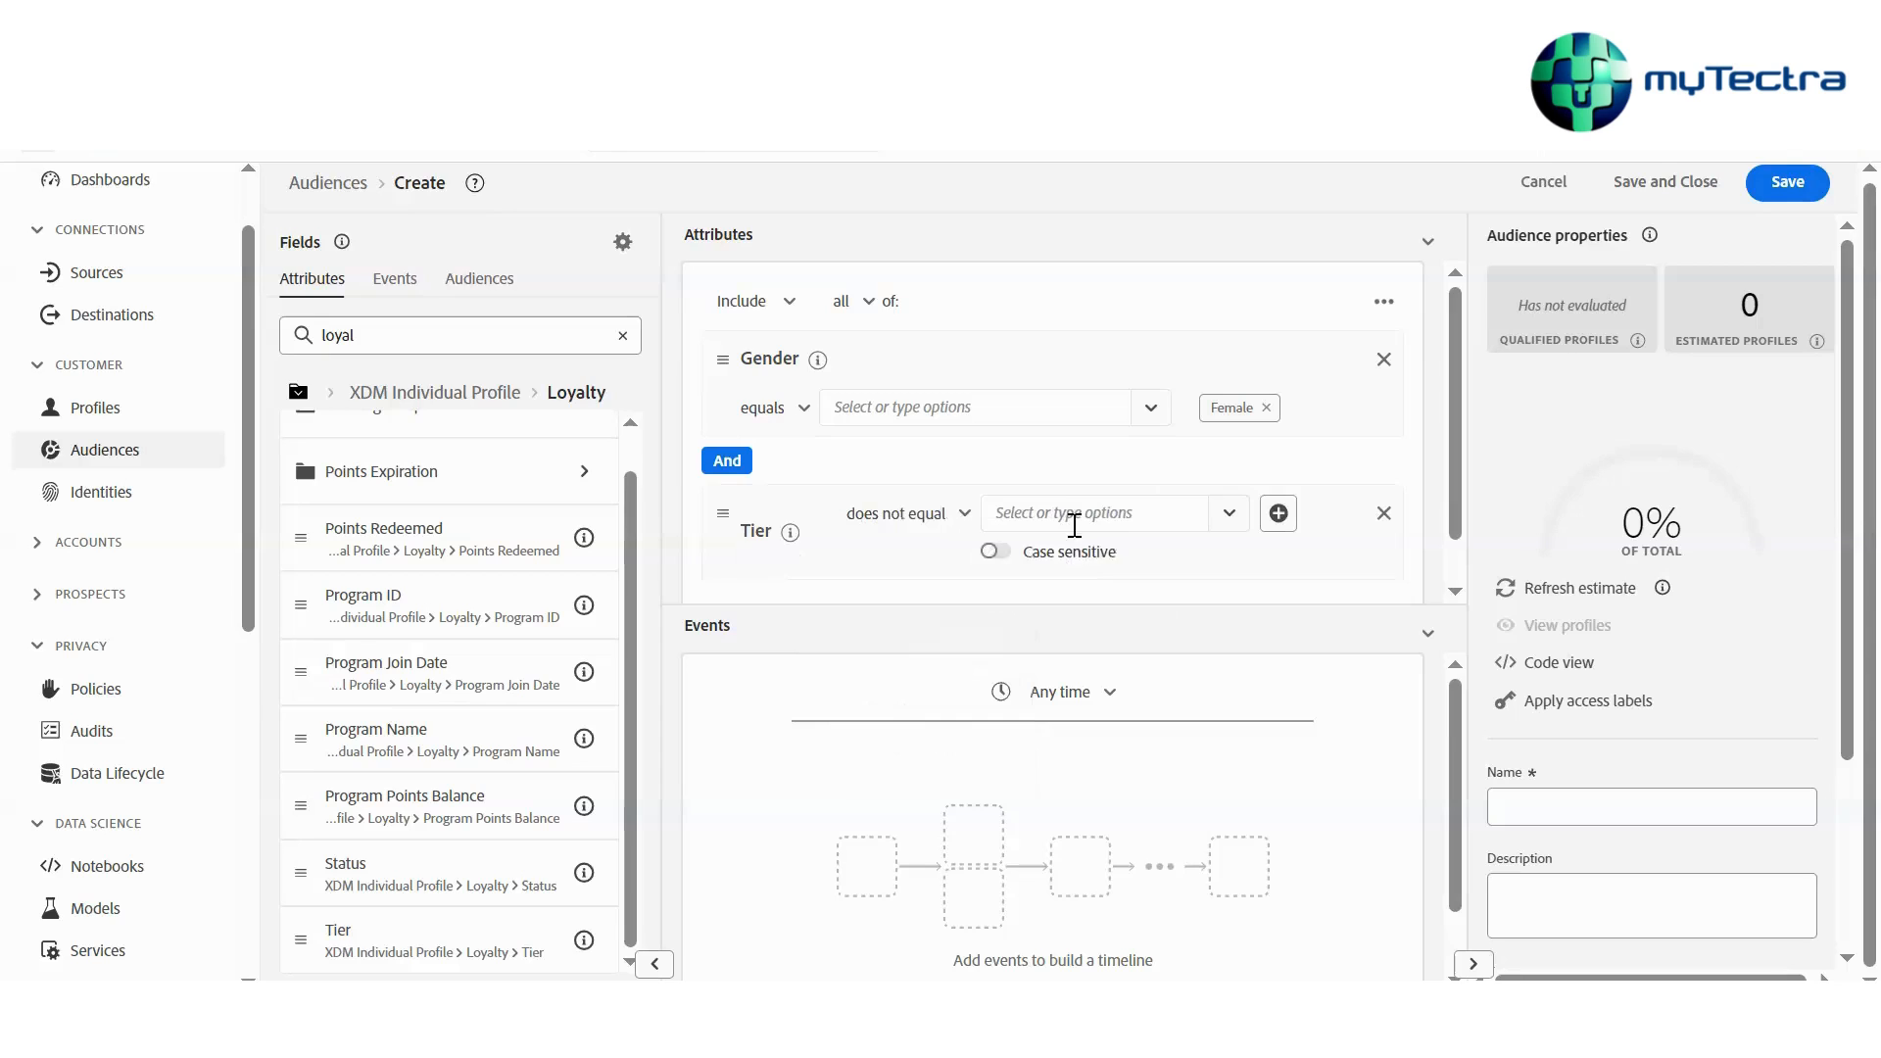
{"action": "left_click", "coordinate": [1075, 518]}
{"action": "type", "text": "Go"}
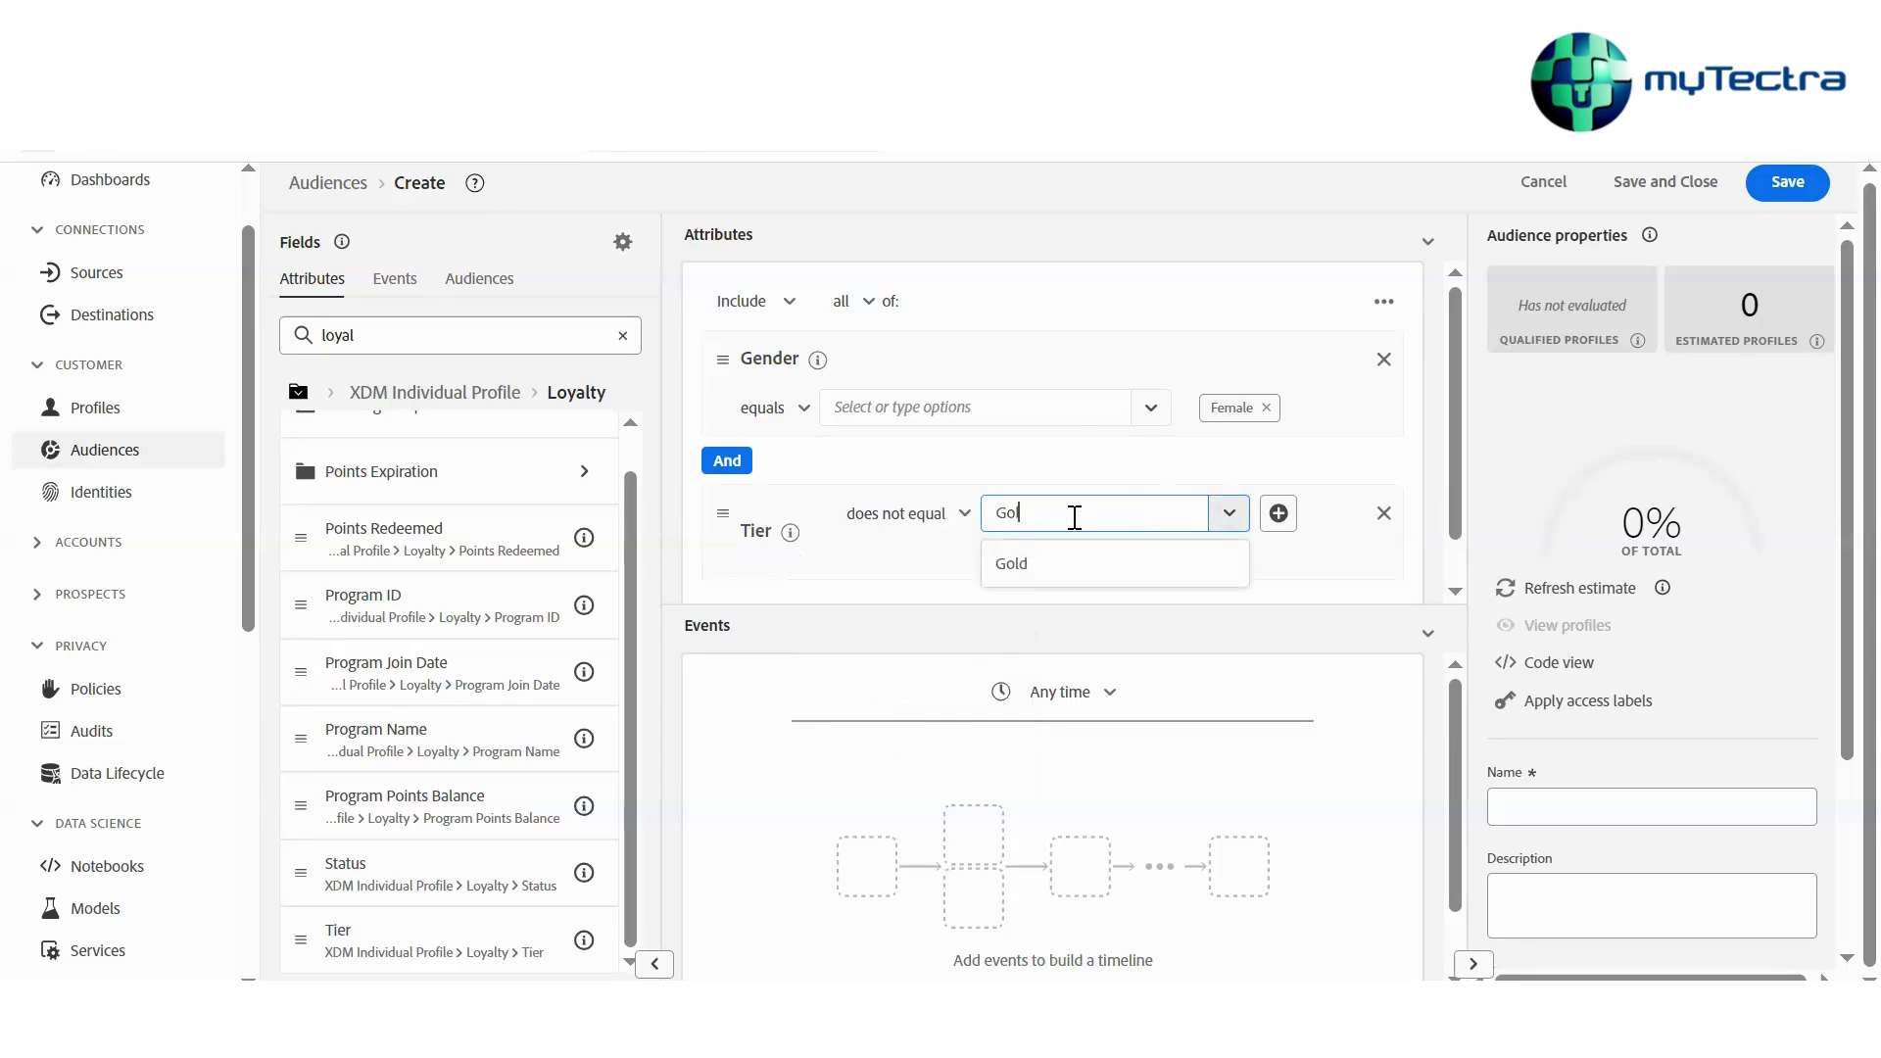
{"action": "type", "text": "l"}
{"action": "left_click", "coordinate": [1019, 565]}
{"action": "left_click", "coordinate": [948, 592]}
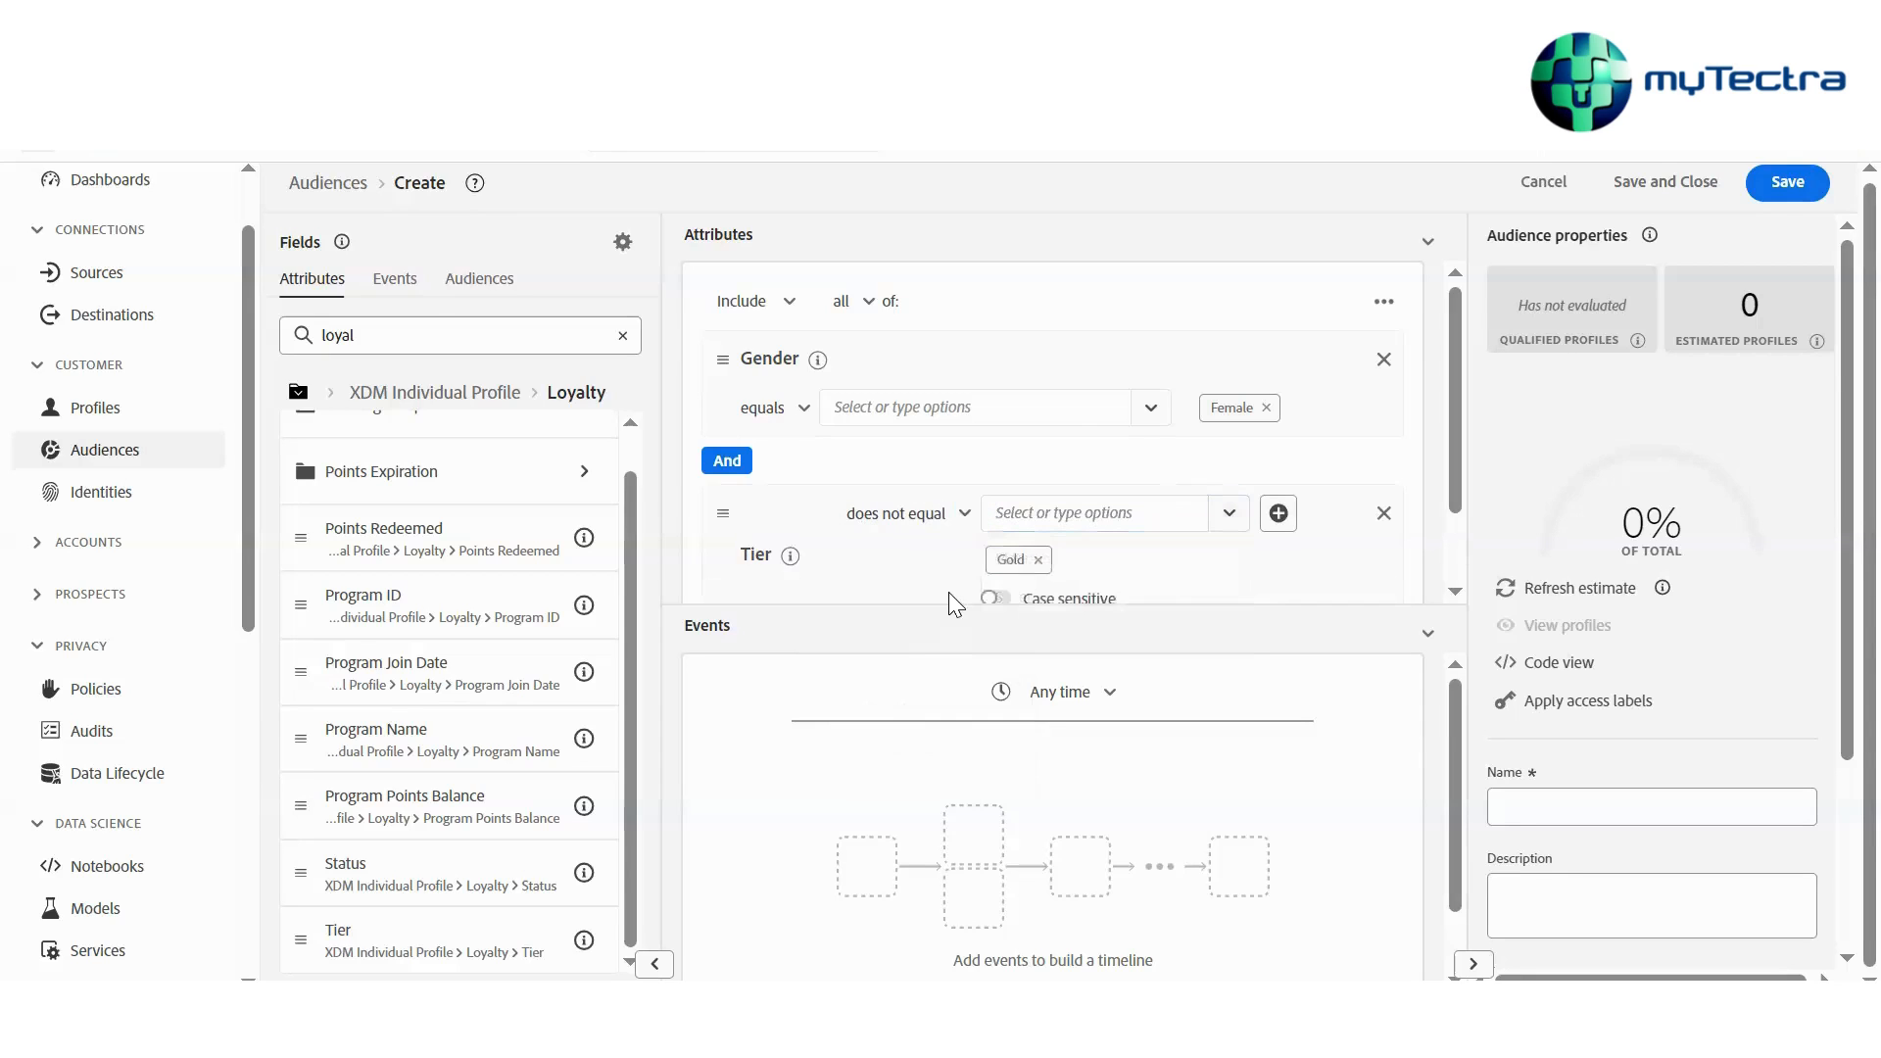
Change the Tier condition's operator to exists
{"action": "left_click", "coordinate": [921, 514]}
{"action": "scroll", "coordinate": [950, 643], "scroll_direction": "down", "scroll_amount": 2}
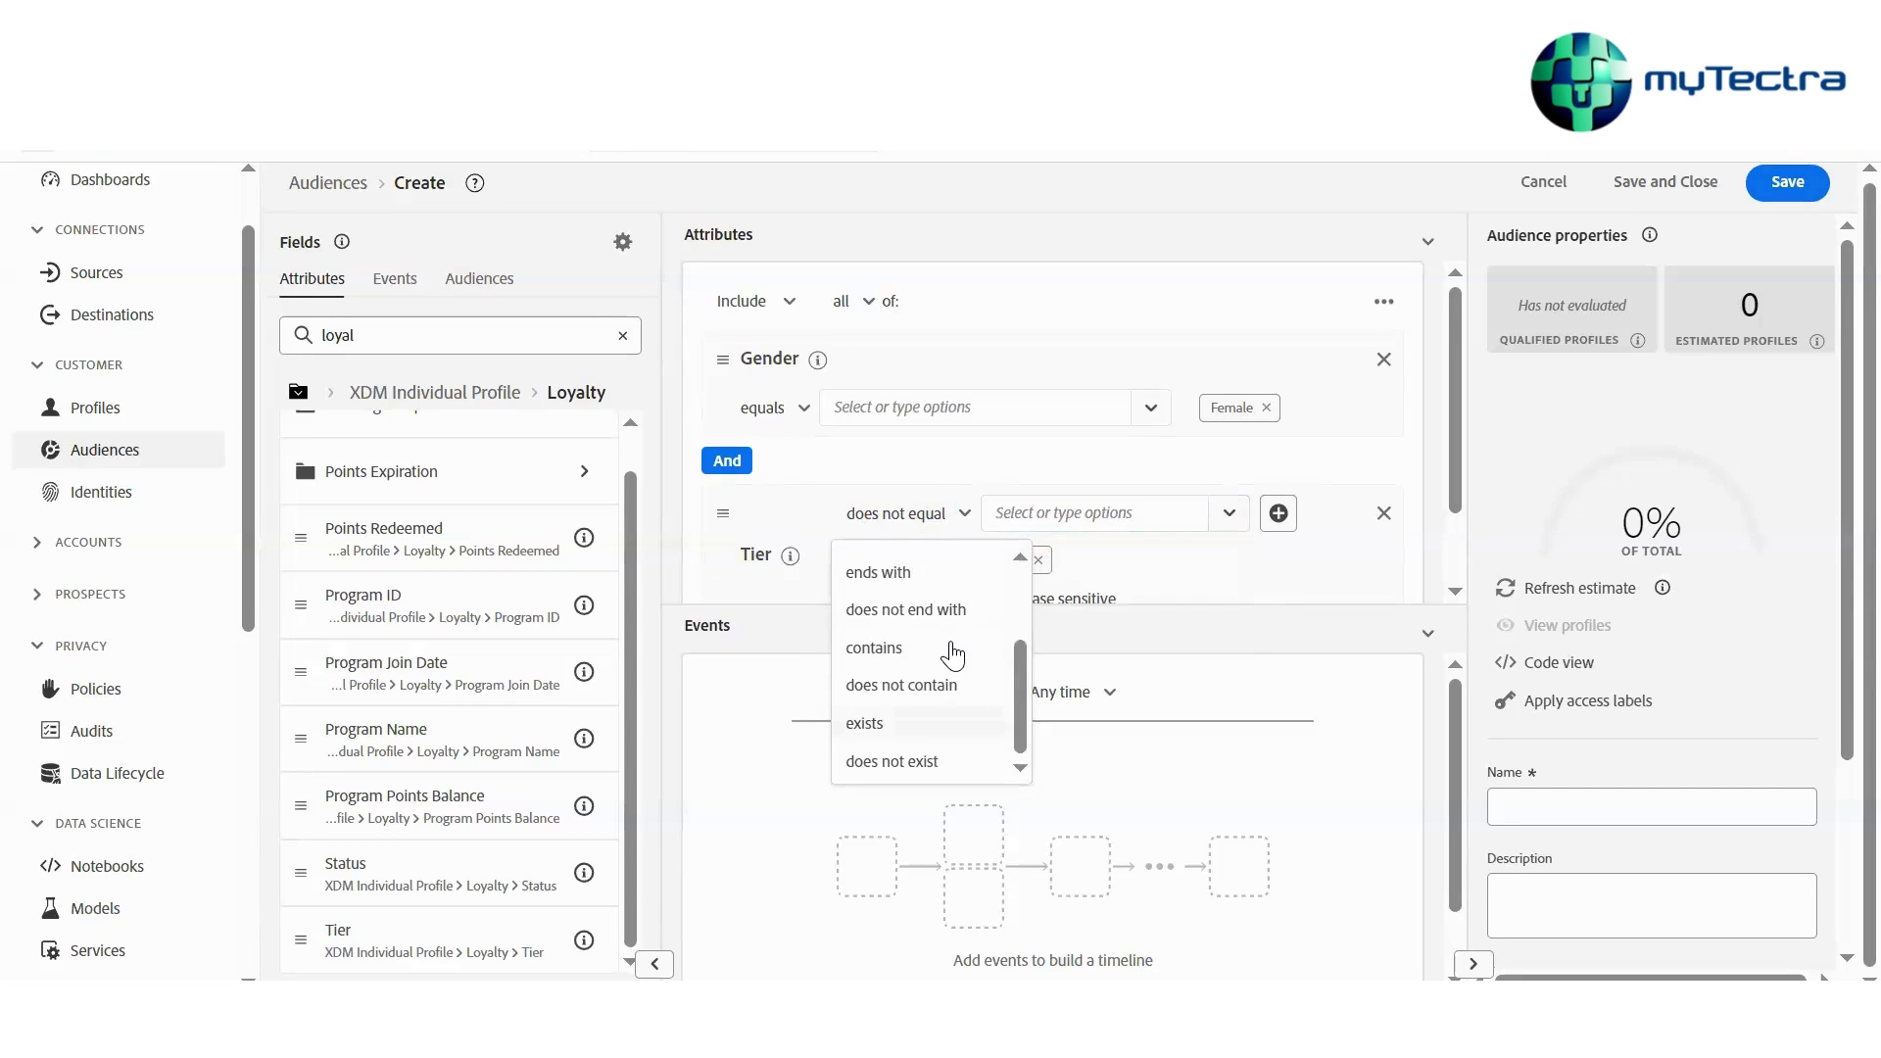
{"action": "left_click", "coordinate": [946, 723]}
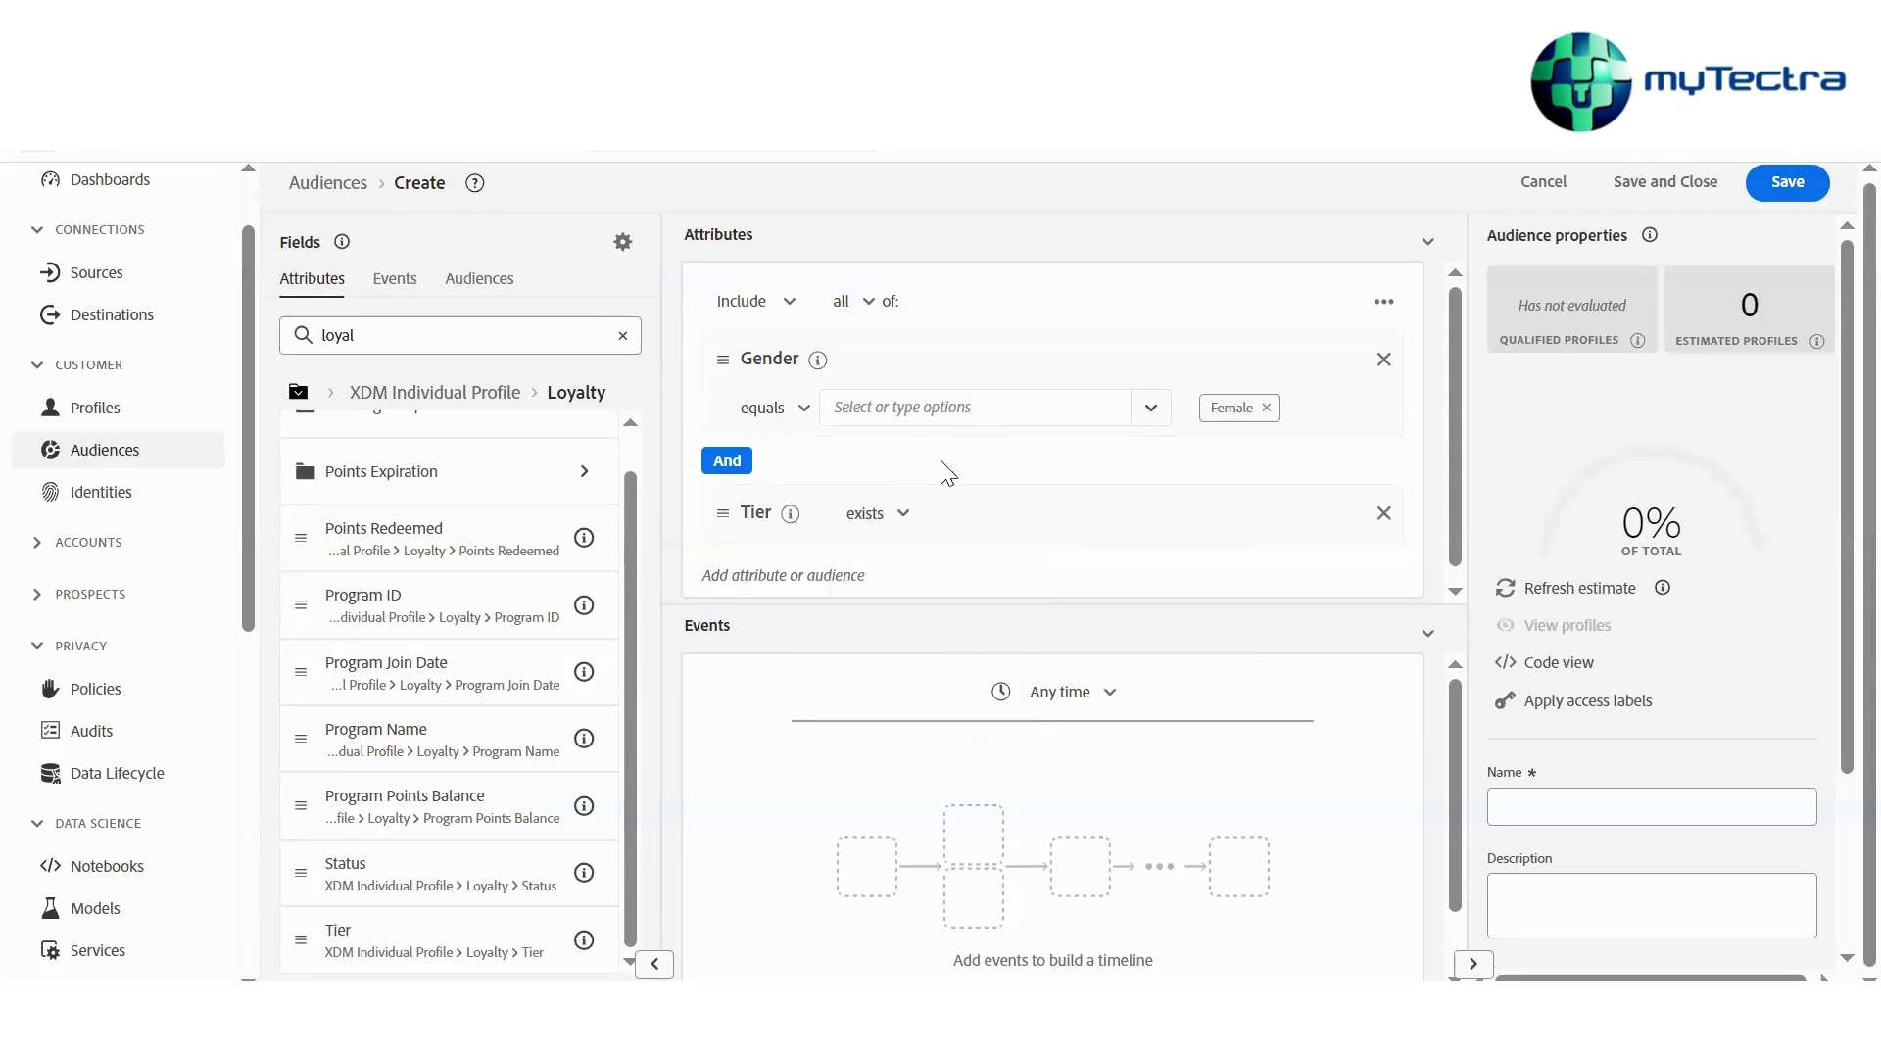
Toggle the connector between the Gender and Tier conditions to Or and back to And
{"action": "left_click", "coordinate": [891, 529]}
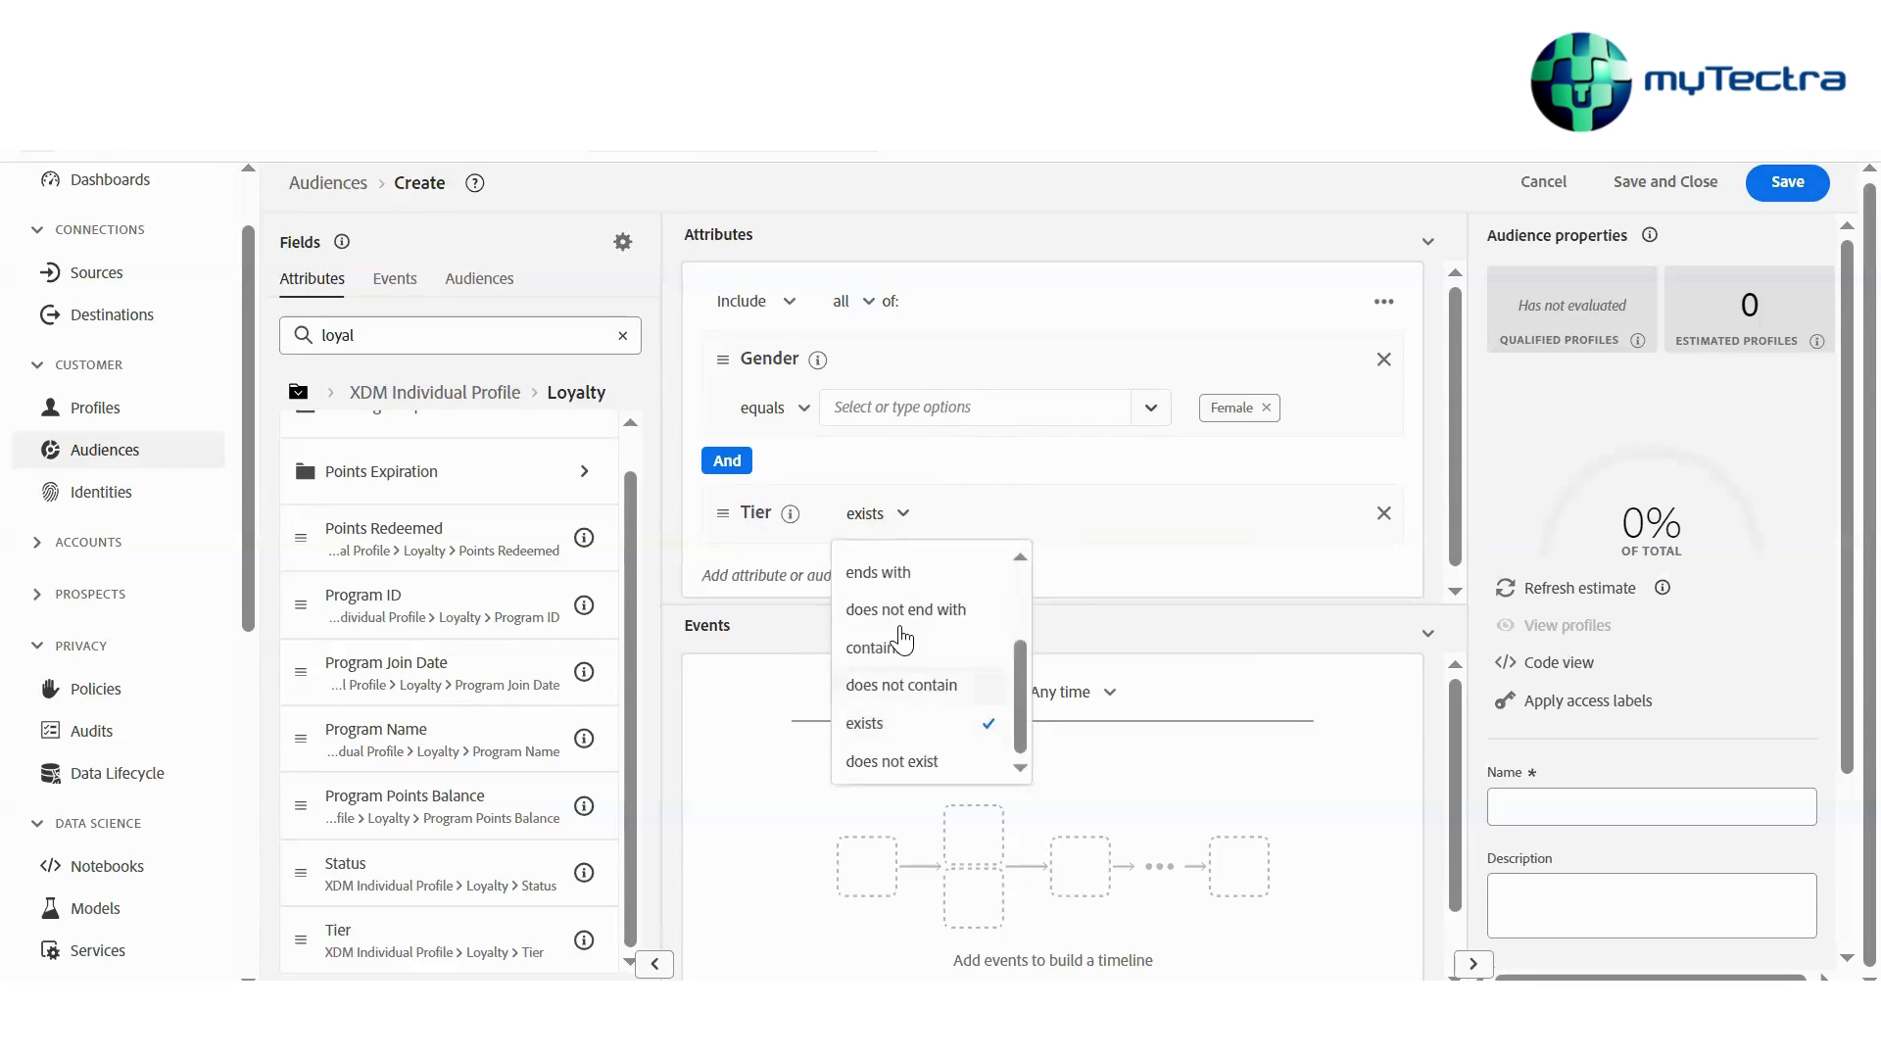
{"action": "scroll", "coordinate": [873, 547], "scroll_direction": "up", "scroll_amount": 2}
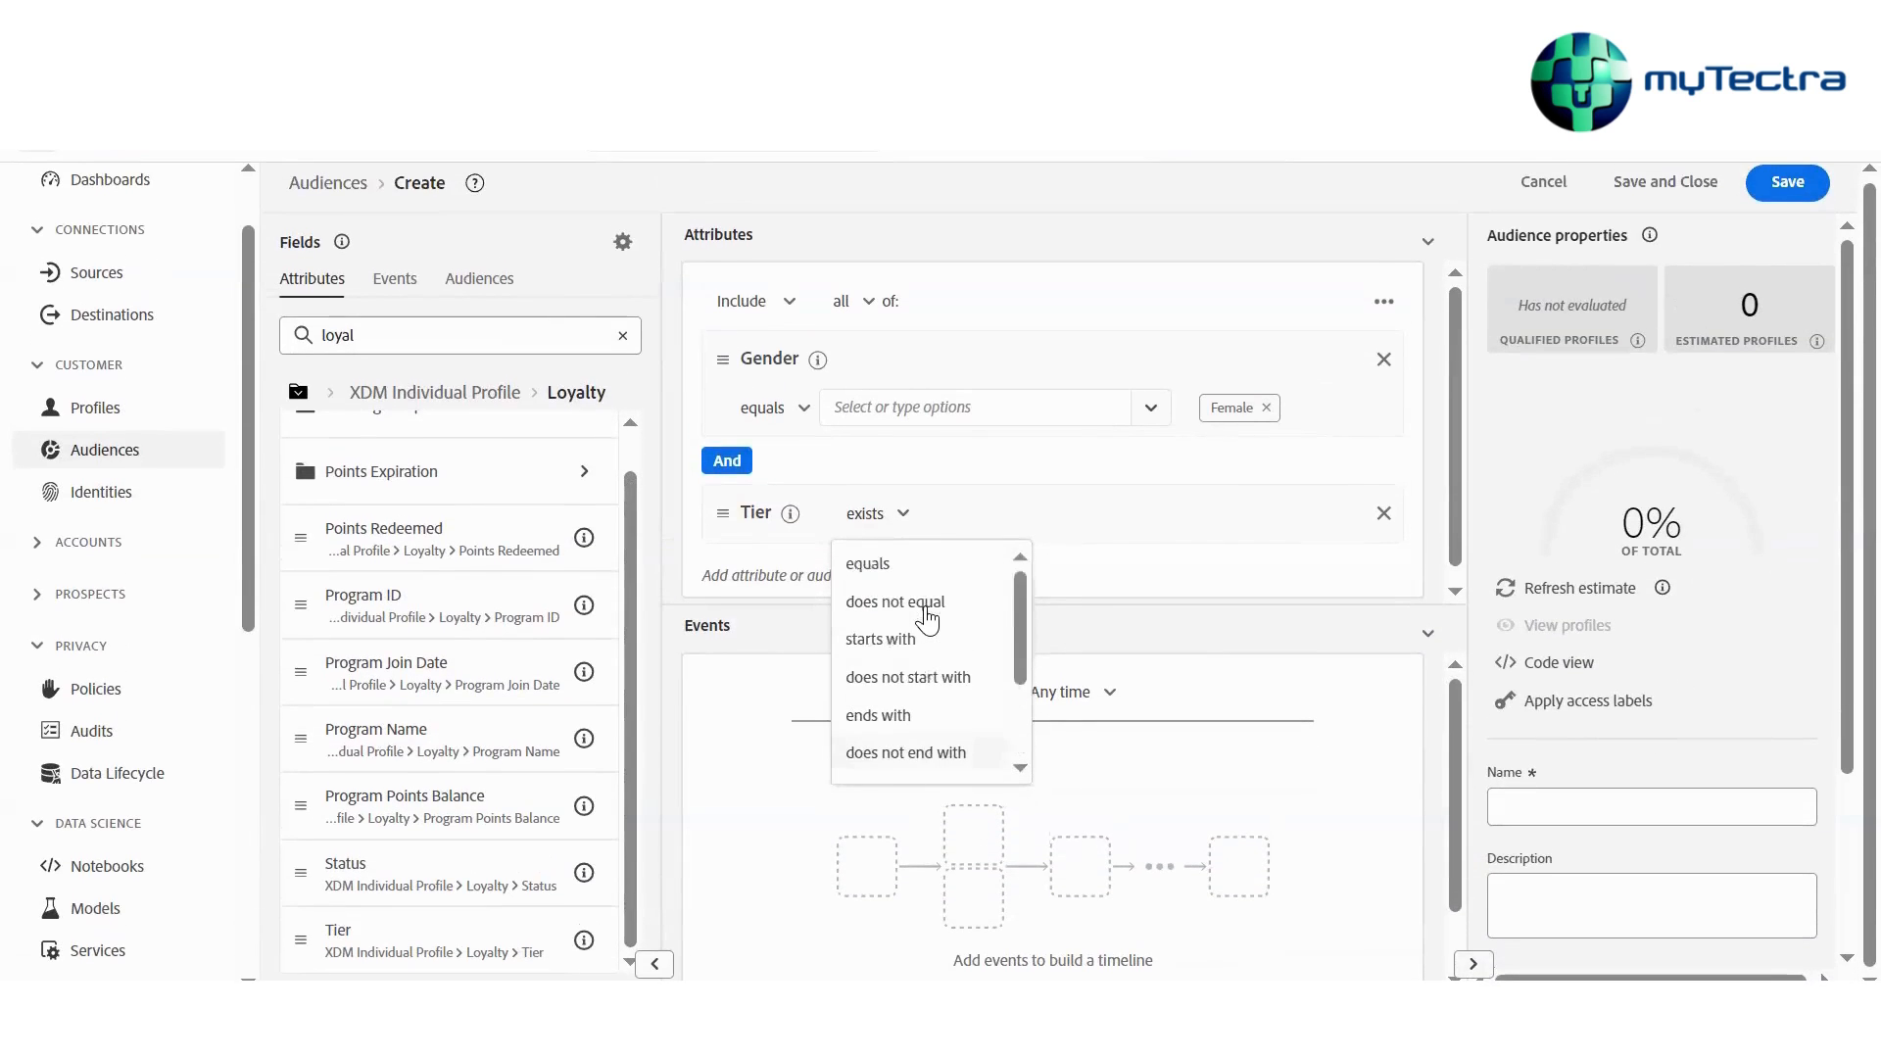
{"action": "left_click", "coordinate": [727, 468]}
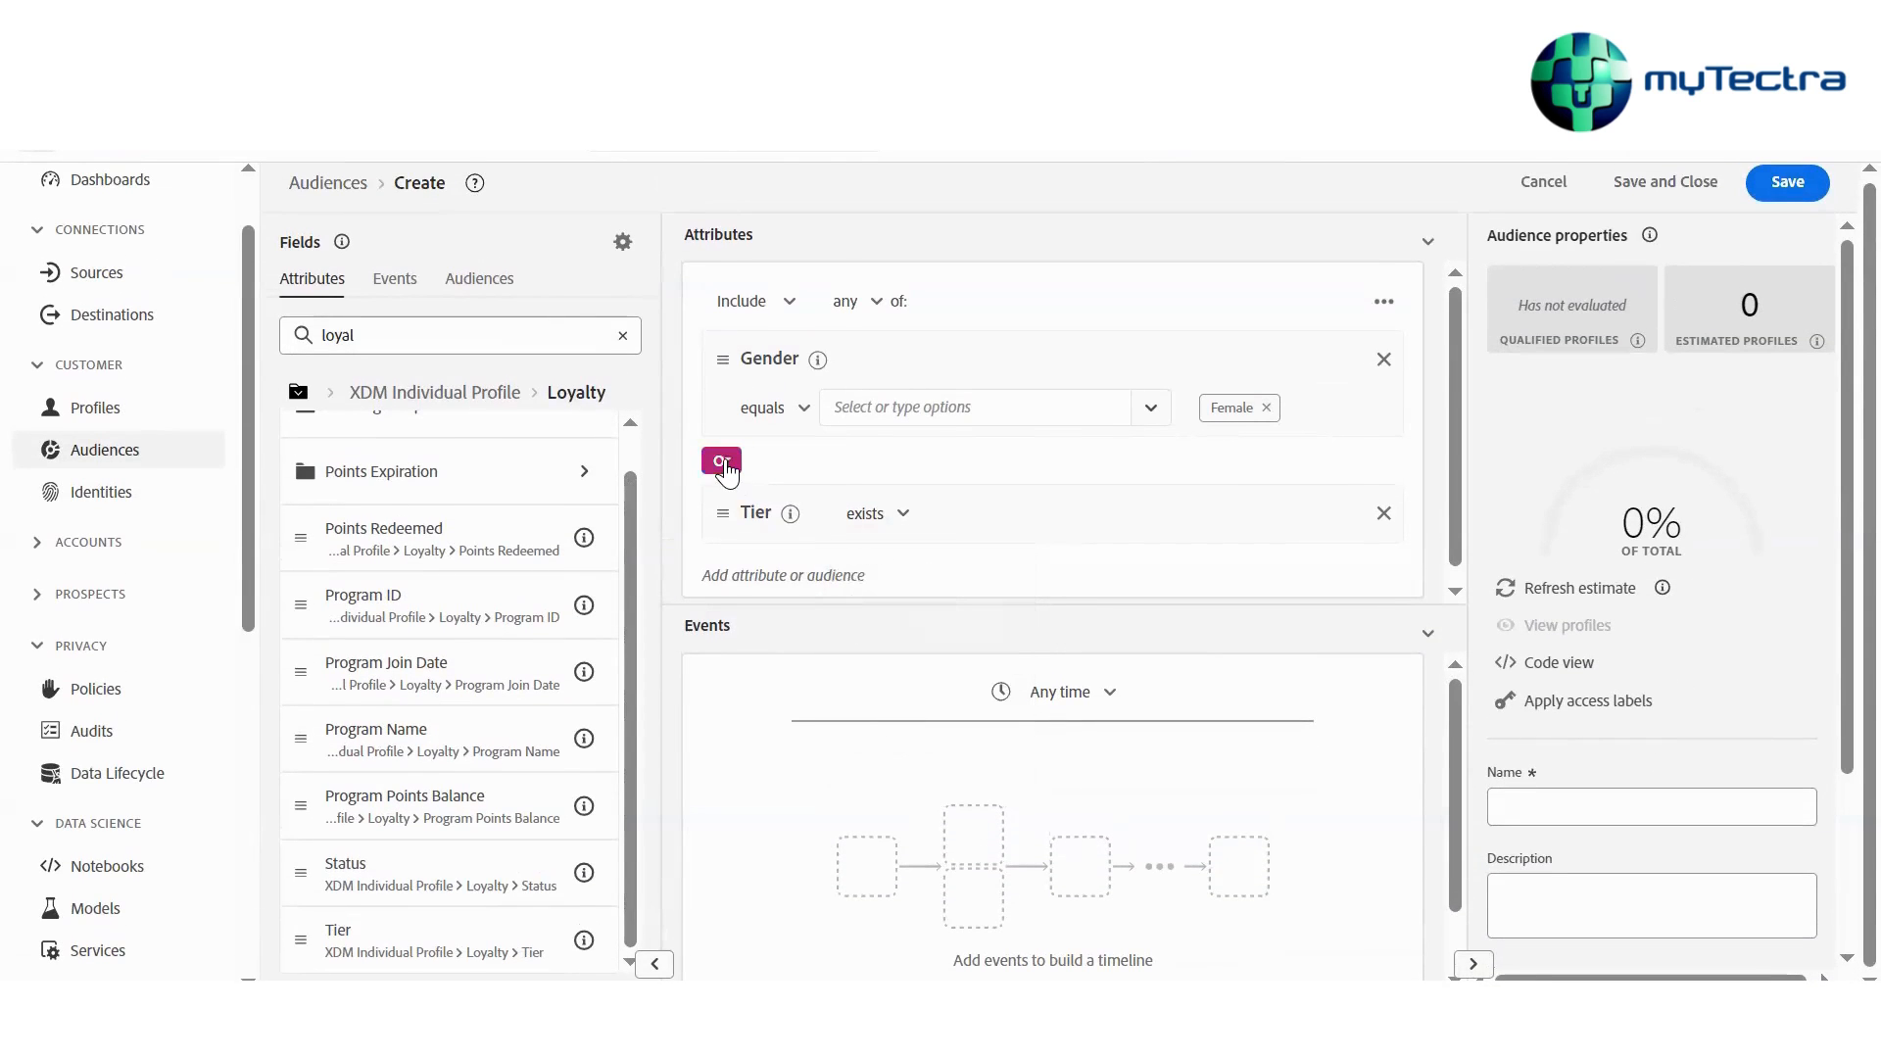
{"action": "left_click", "coordinate": [726, 467]}
{"action": "left_click", "coordinate": [726, 467]}
{"action": "left_click", "coordinate": [871, 306]}
{"action": "left_click", "coordinate": [879, 351]}
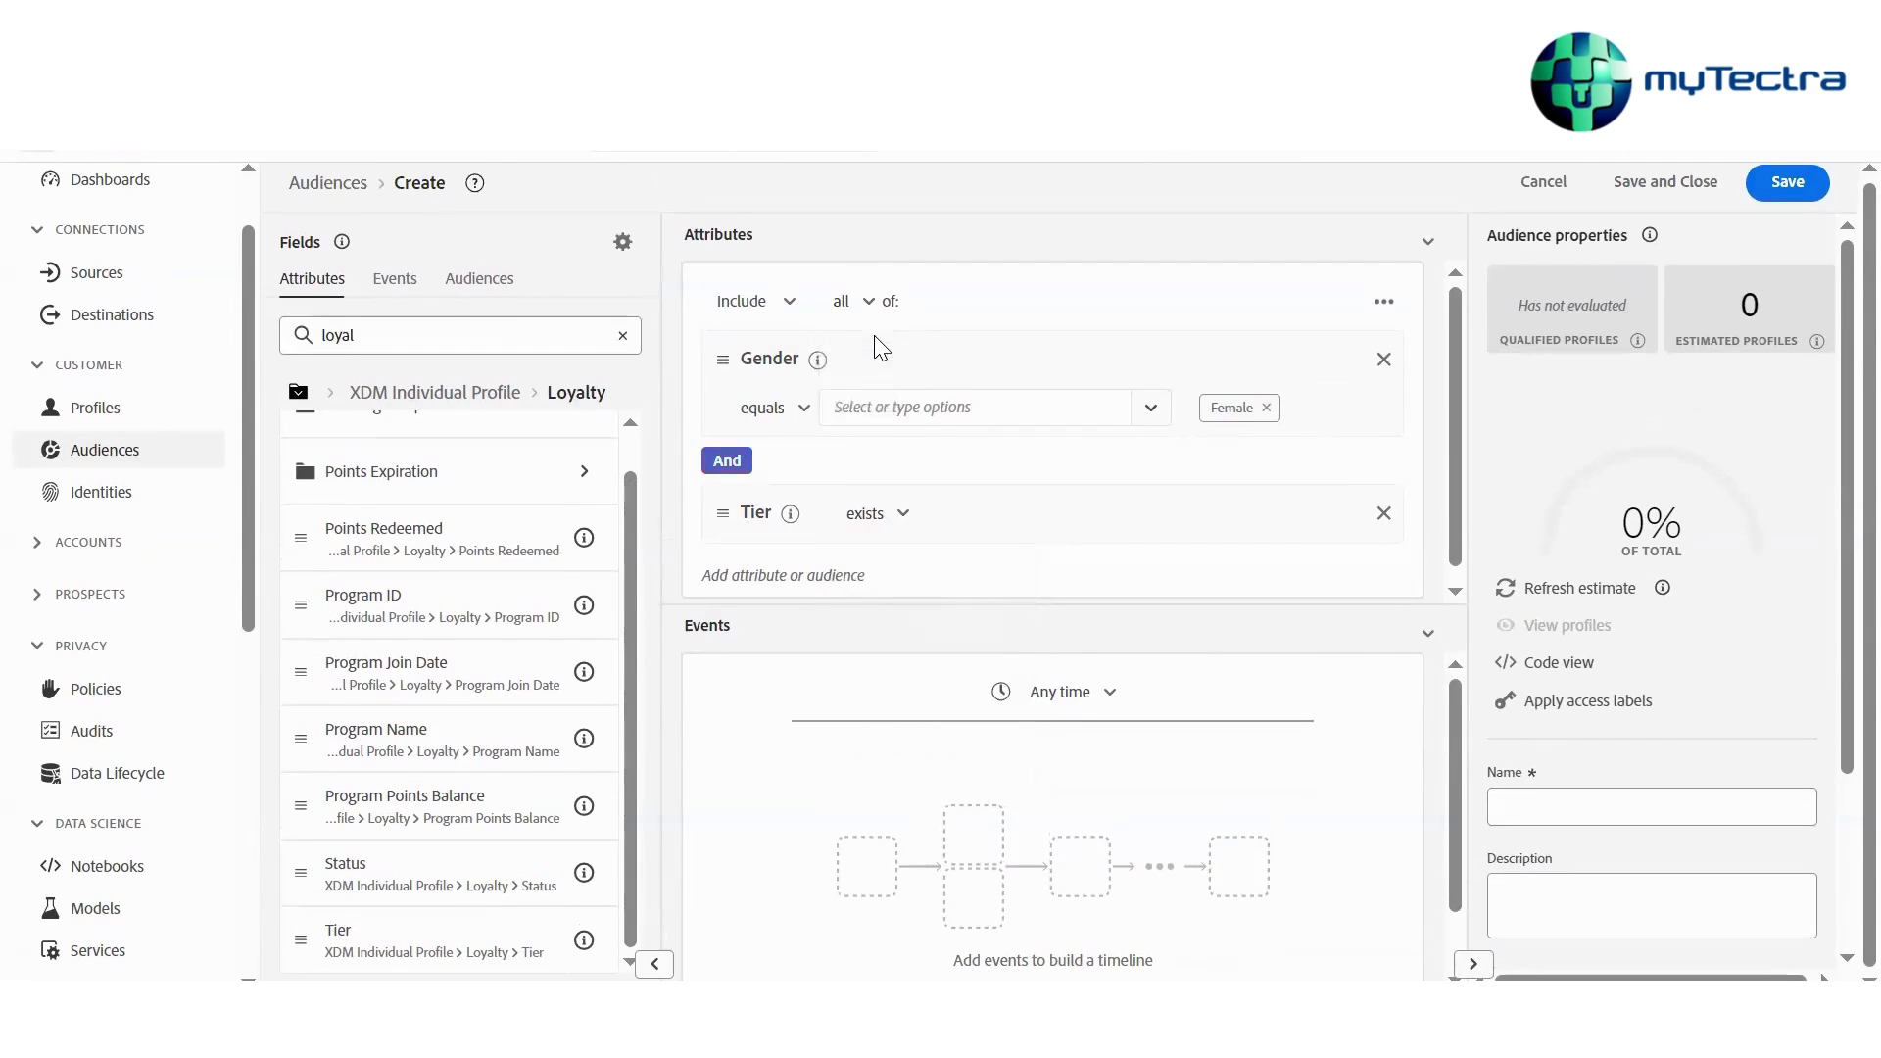
{"action": "left_click", "coordinate": [726, 467]}
{"action": "left_click", "coordinate": [725, 460]}
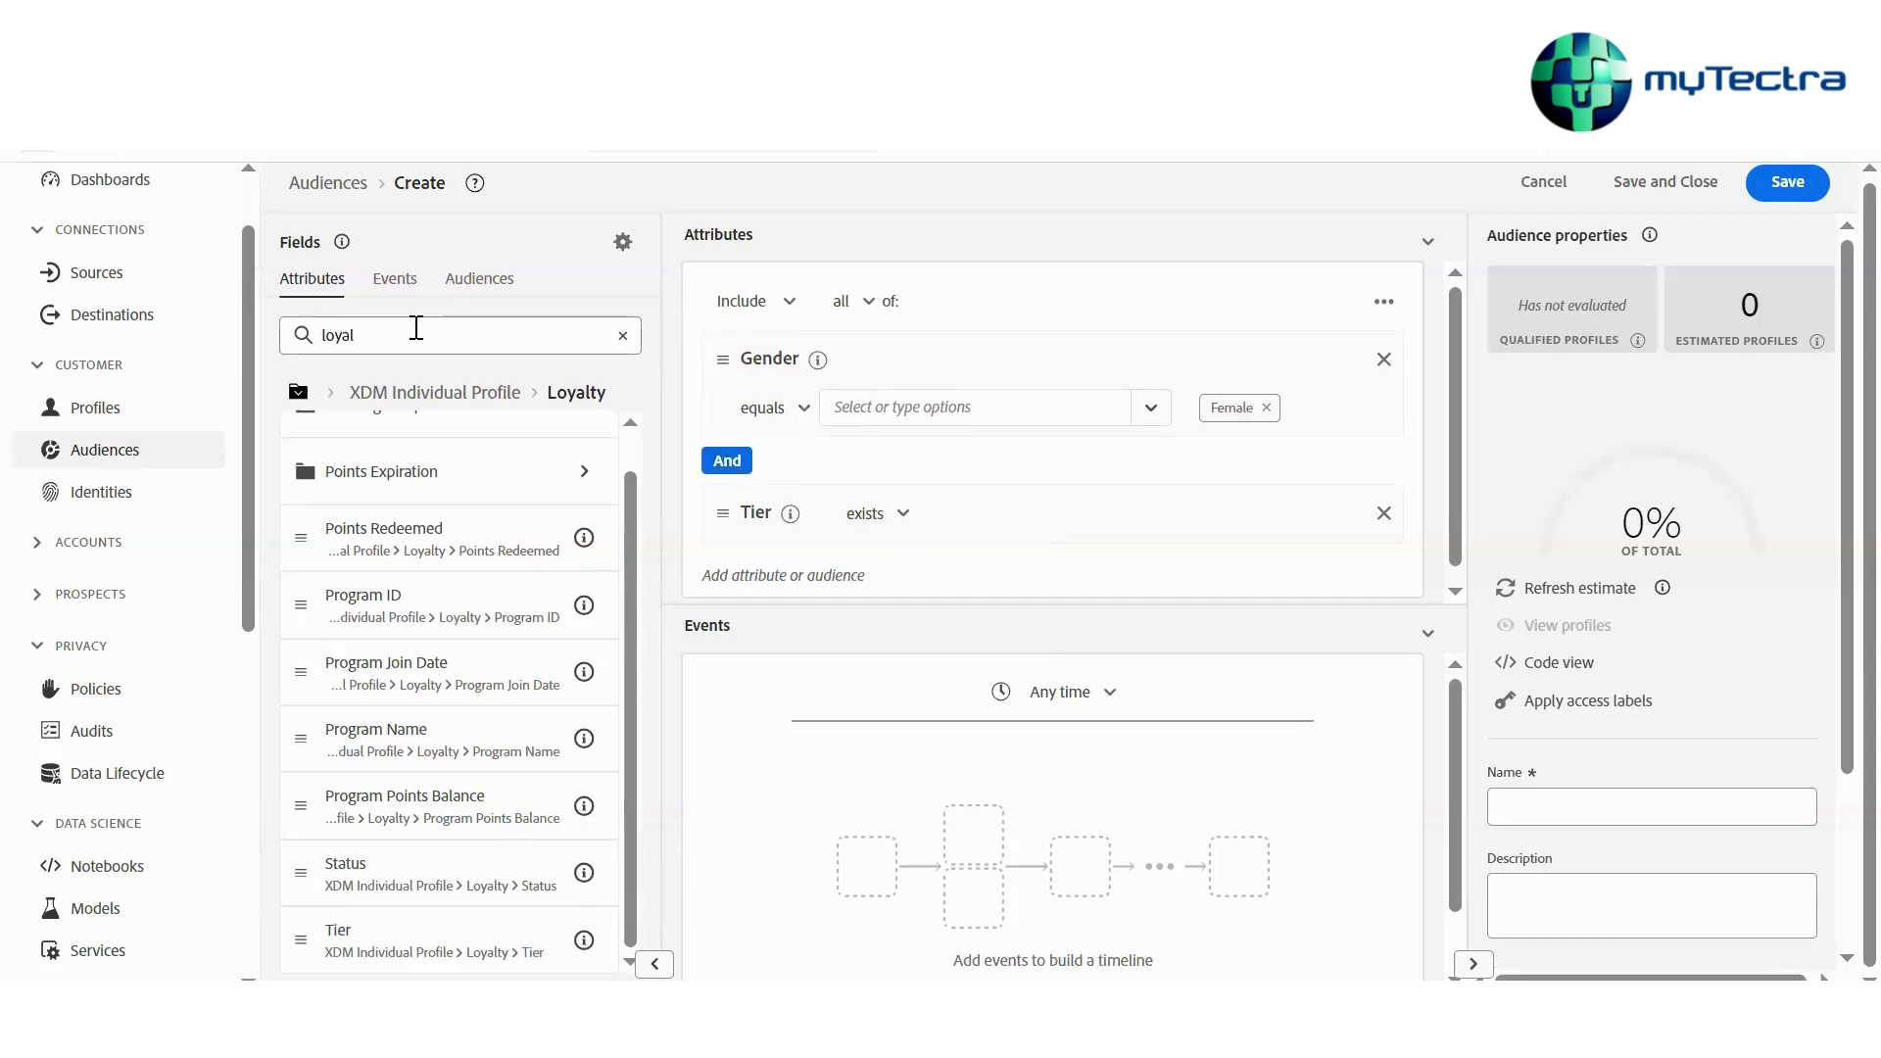
Search the profile attributes for age
{"action": "double_click", "coordinate": [337, 335]}
{"action": "type", "text": "age"}
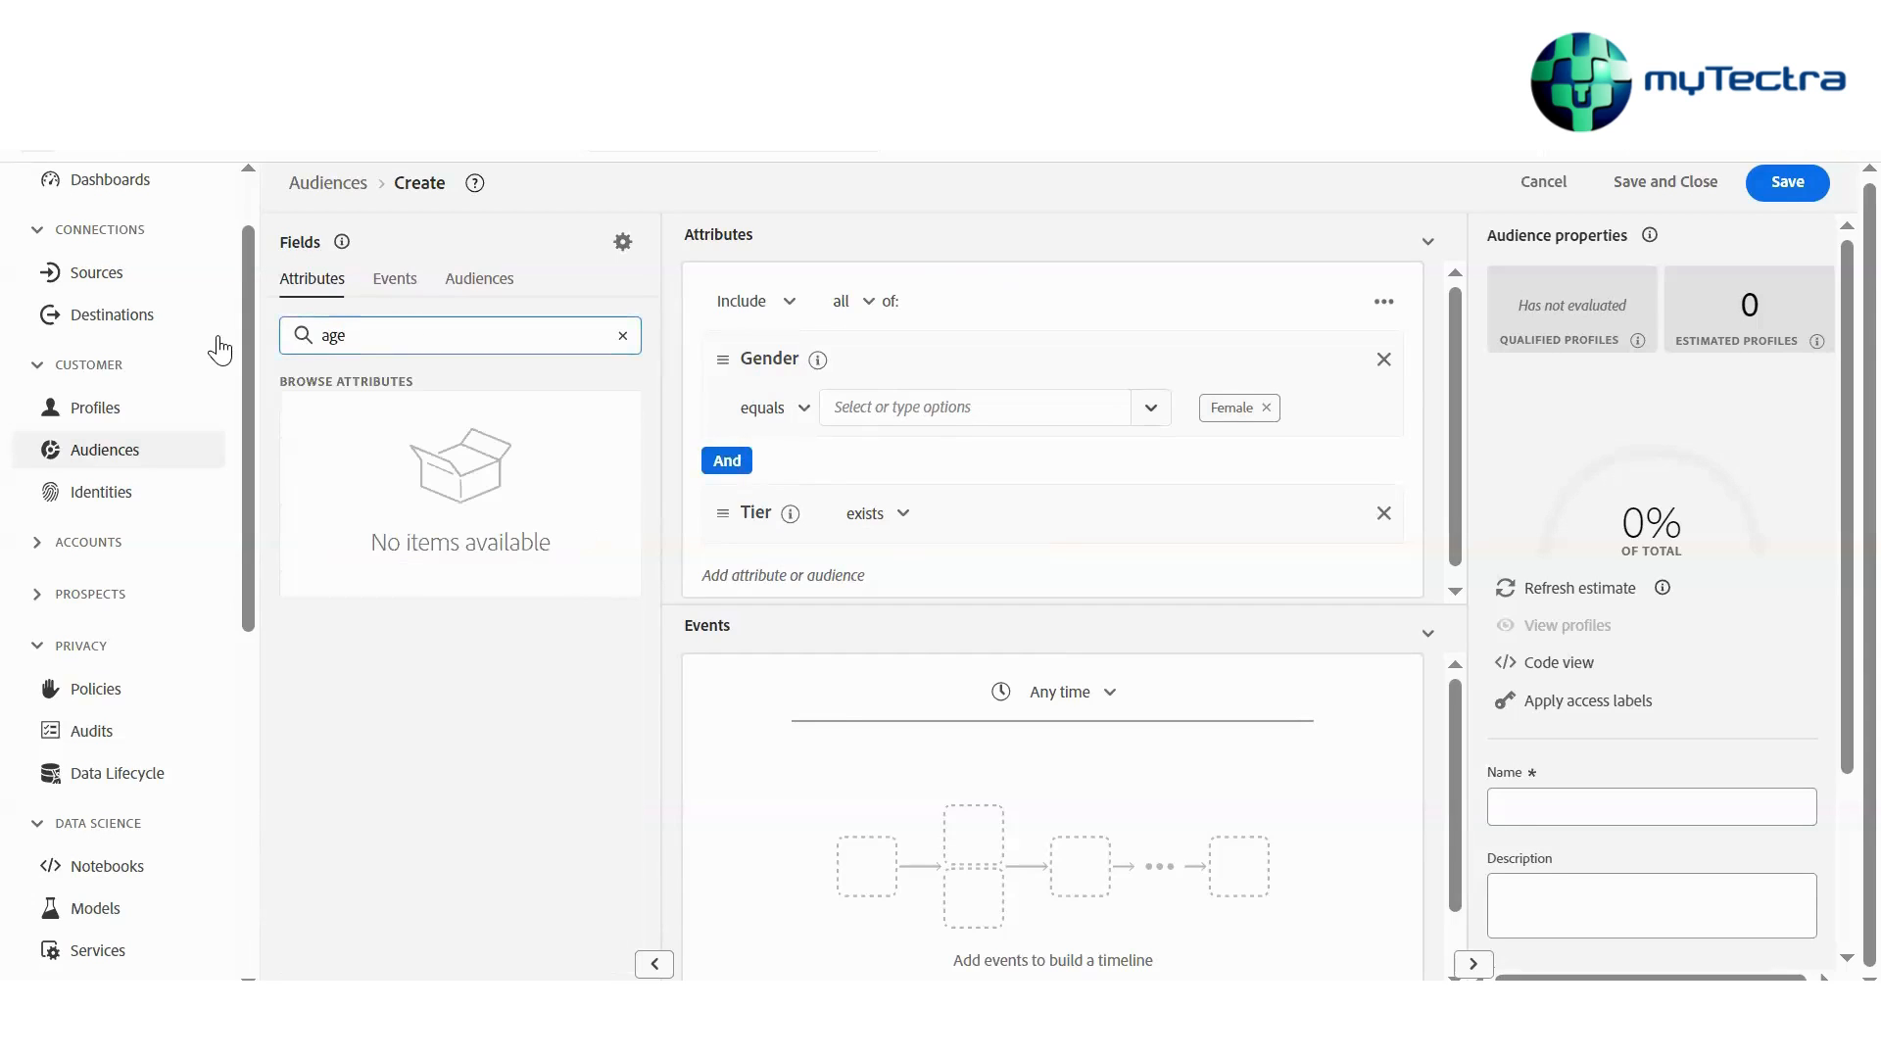
{"action": "key", "text": "BackSpace"}
{"action": "key", "text": "BackSpace"}
{"action": "key", "text": "BackSpace"}
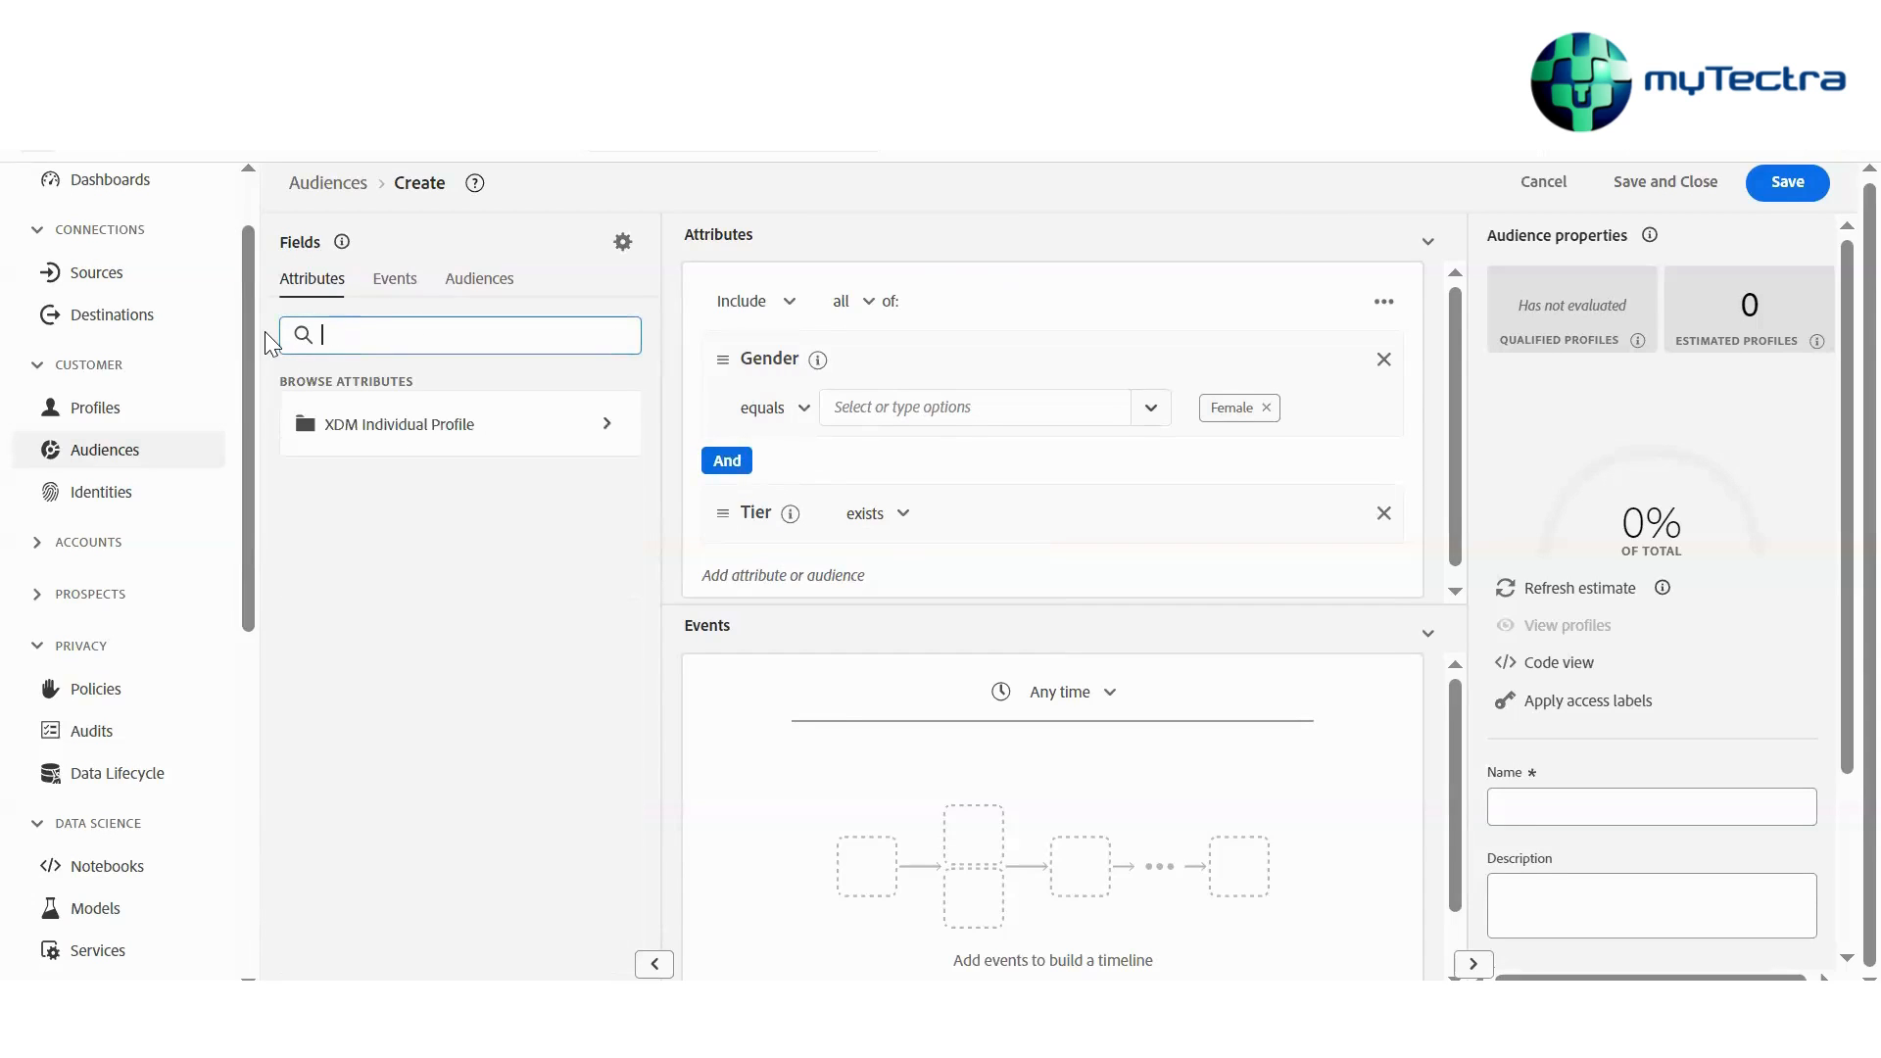
{"action": "type", "text": "age"}
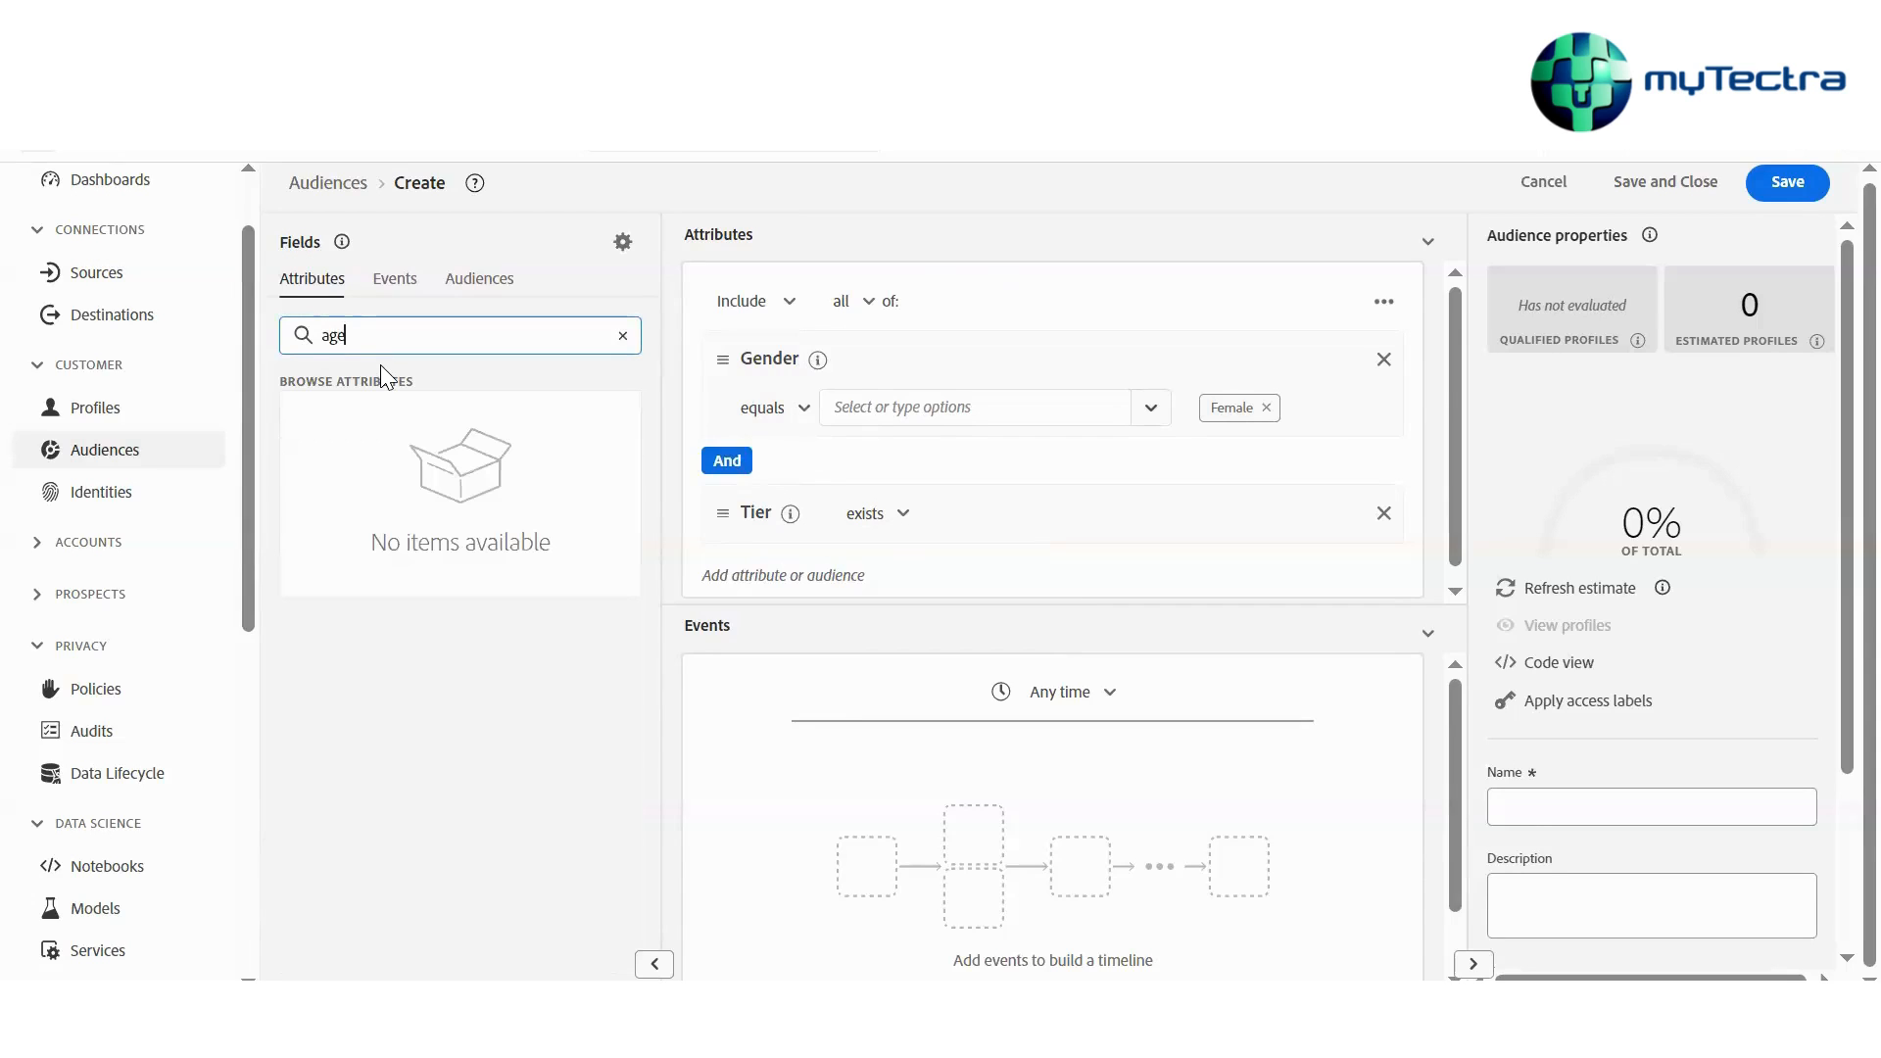
Clear the attribute search and set the field settings to show the full XDM schema
{"action": "key", "text": "BackSpace"}
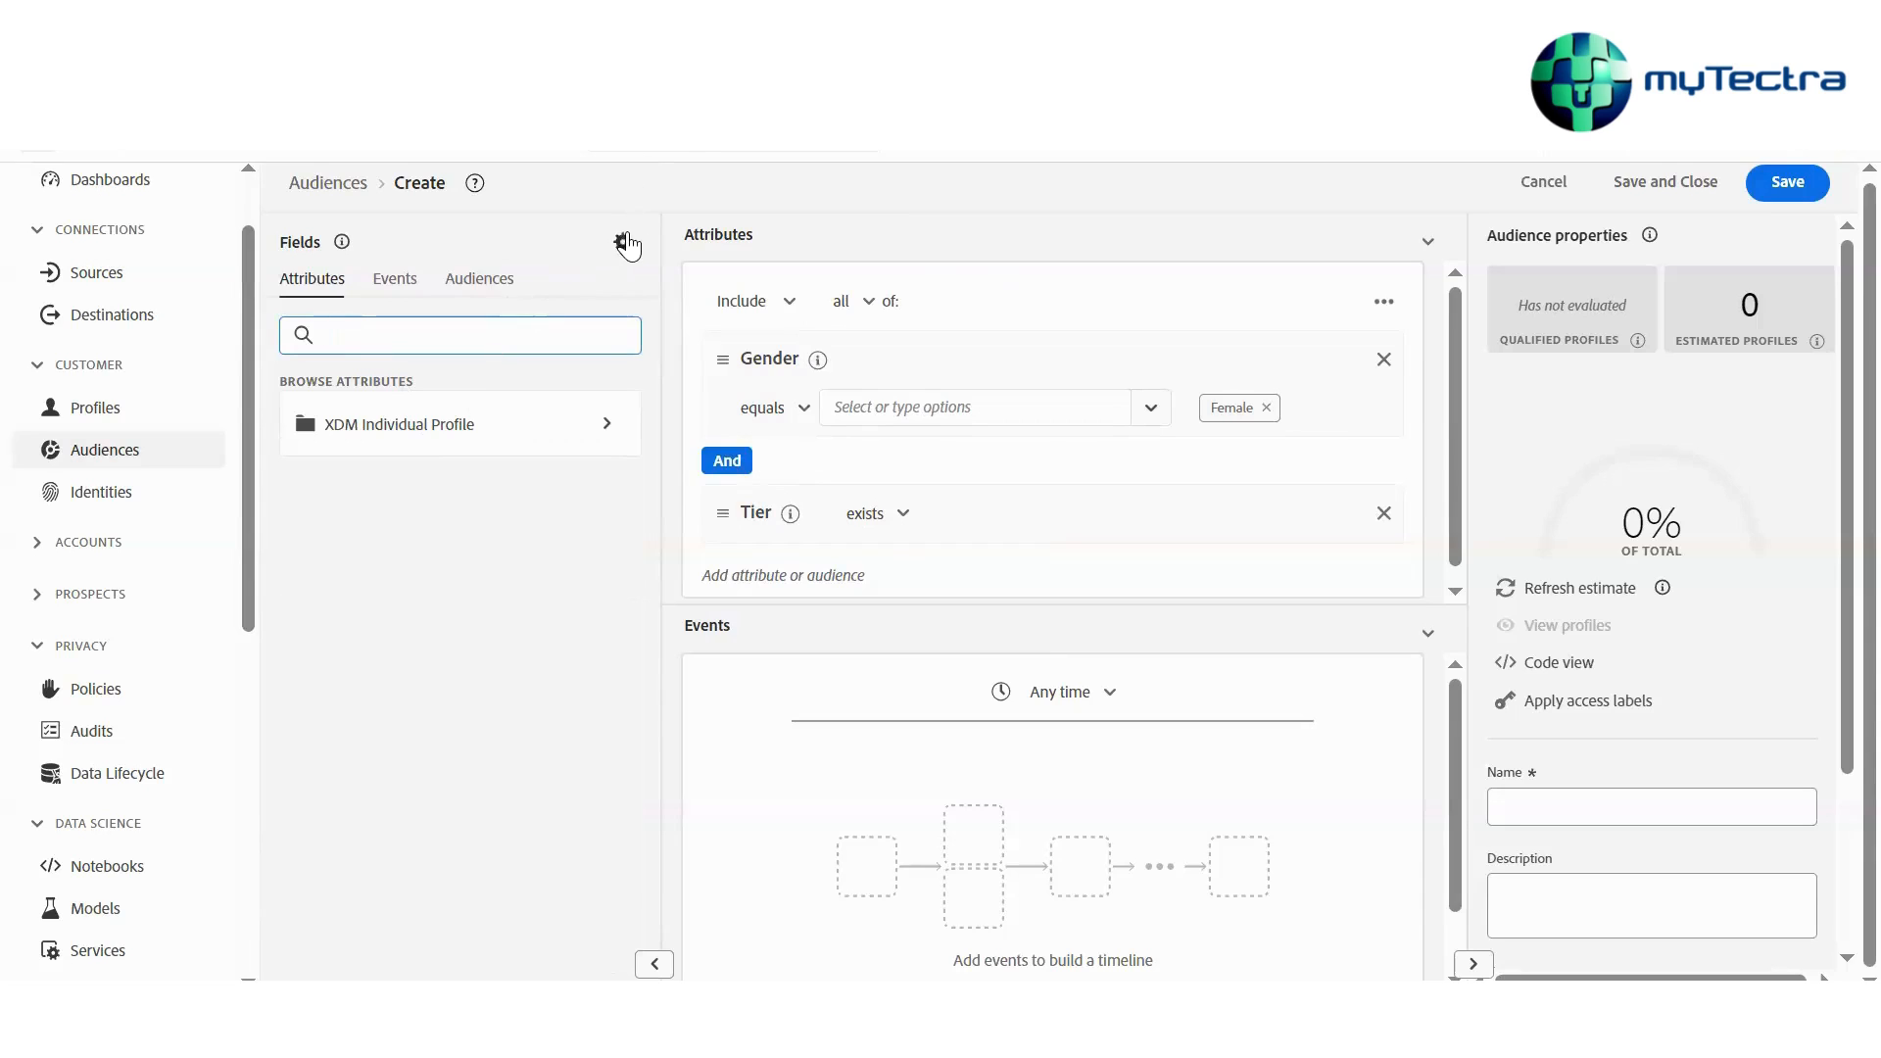
{"action": "left_click", "coordinate": [623, 242]}
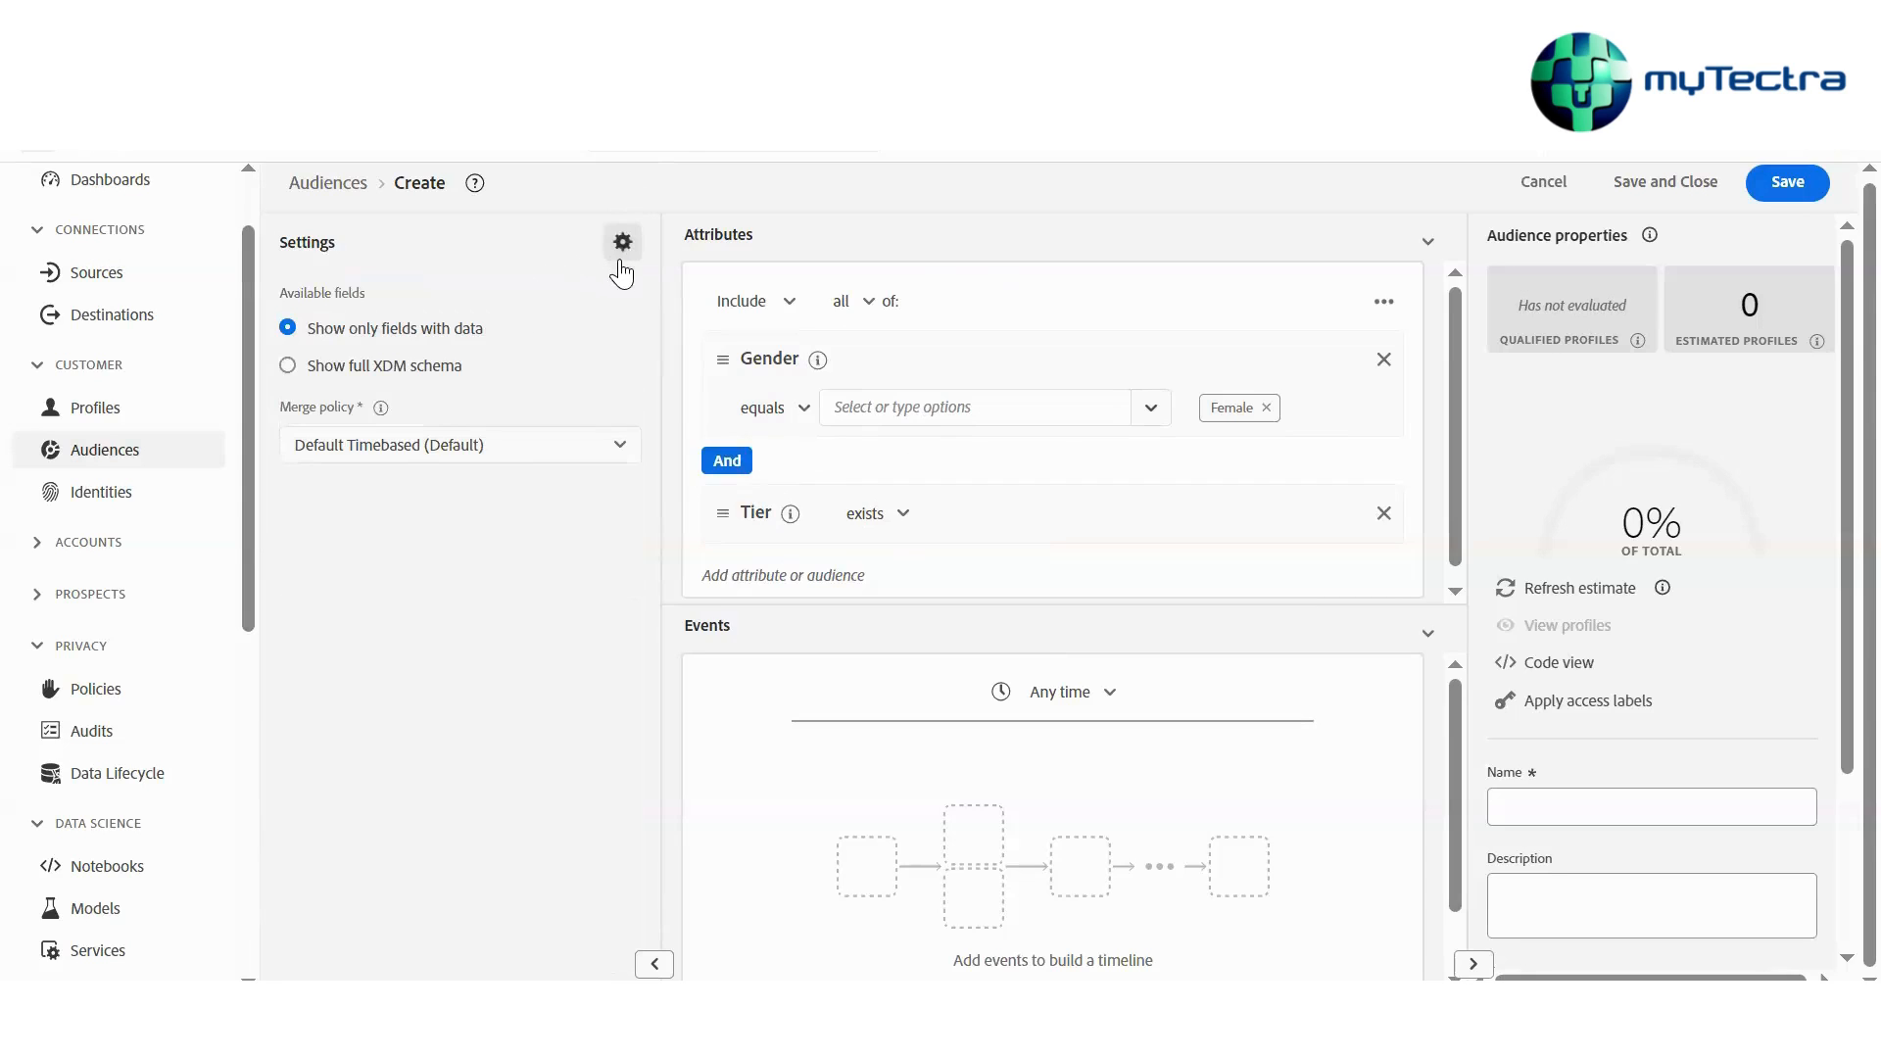
{"action": "left_click", "coordinate": [623, 243]}
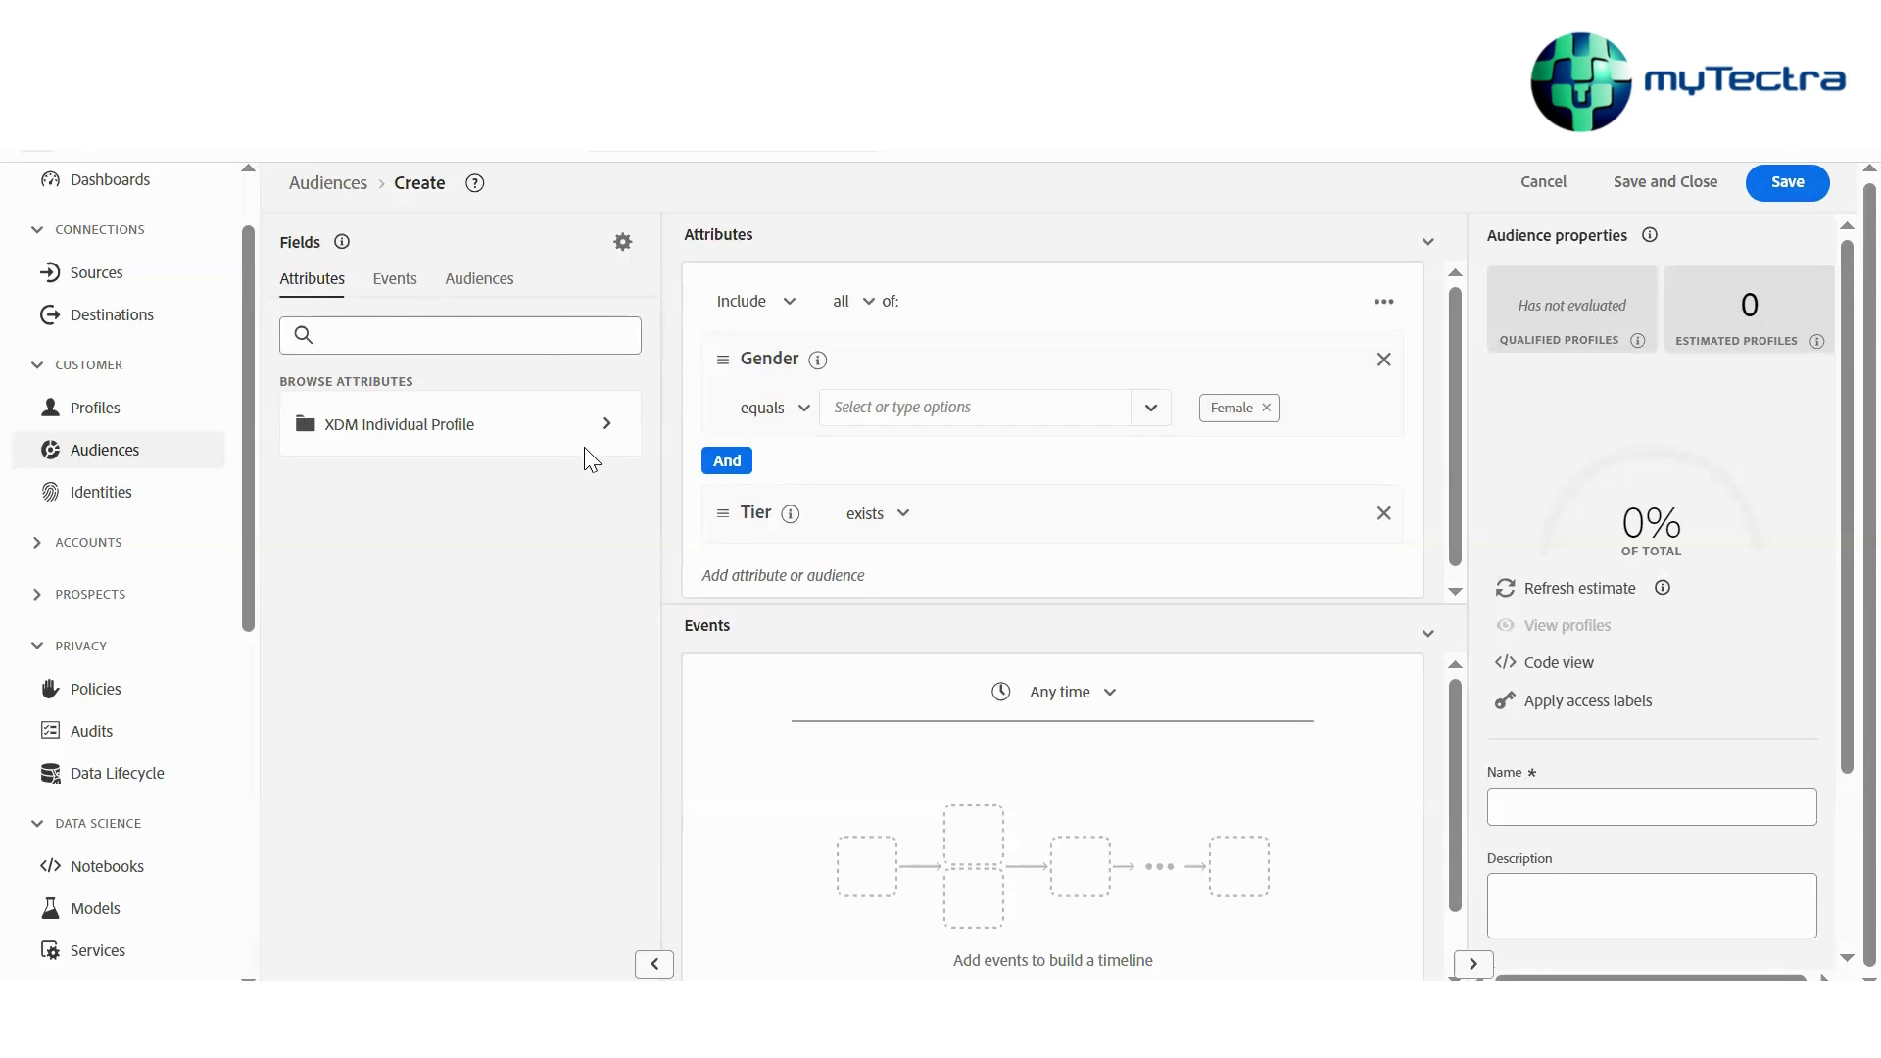
{"action": "left_click", "coordinate": [622, 242]}
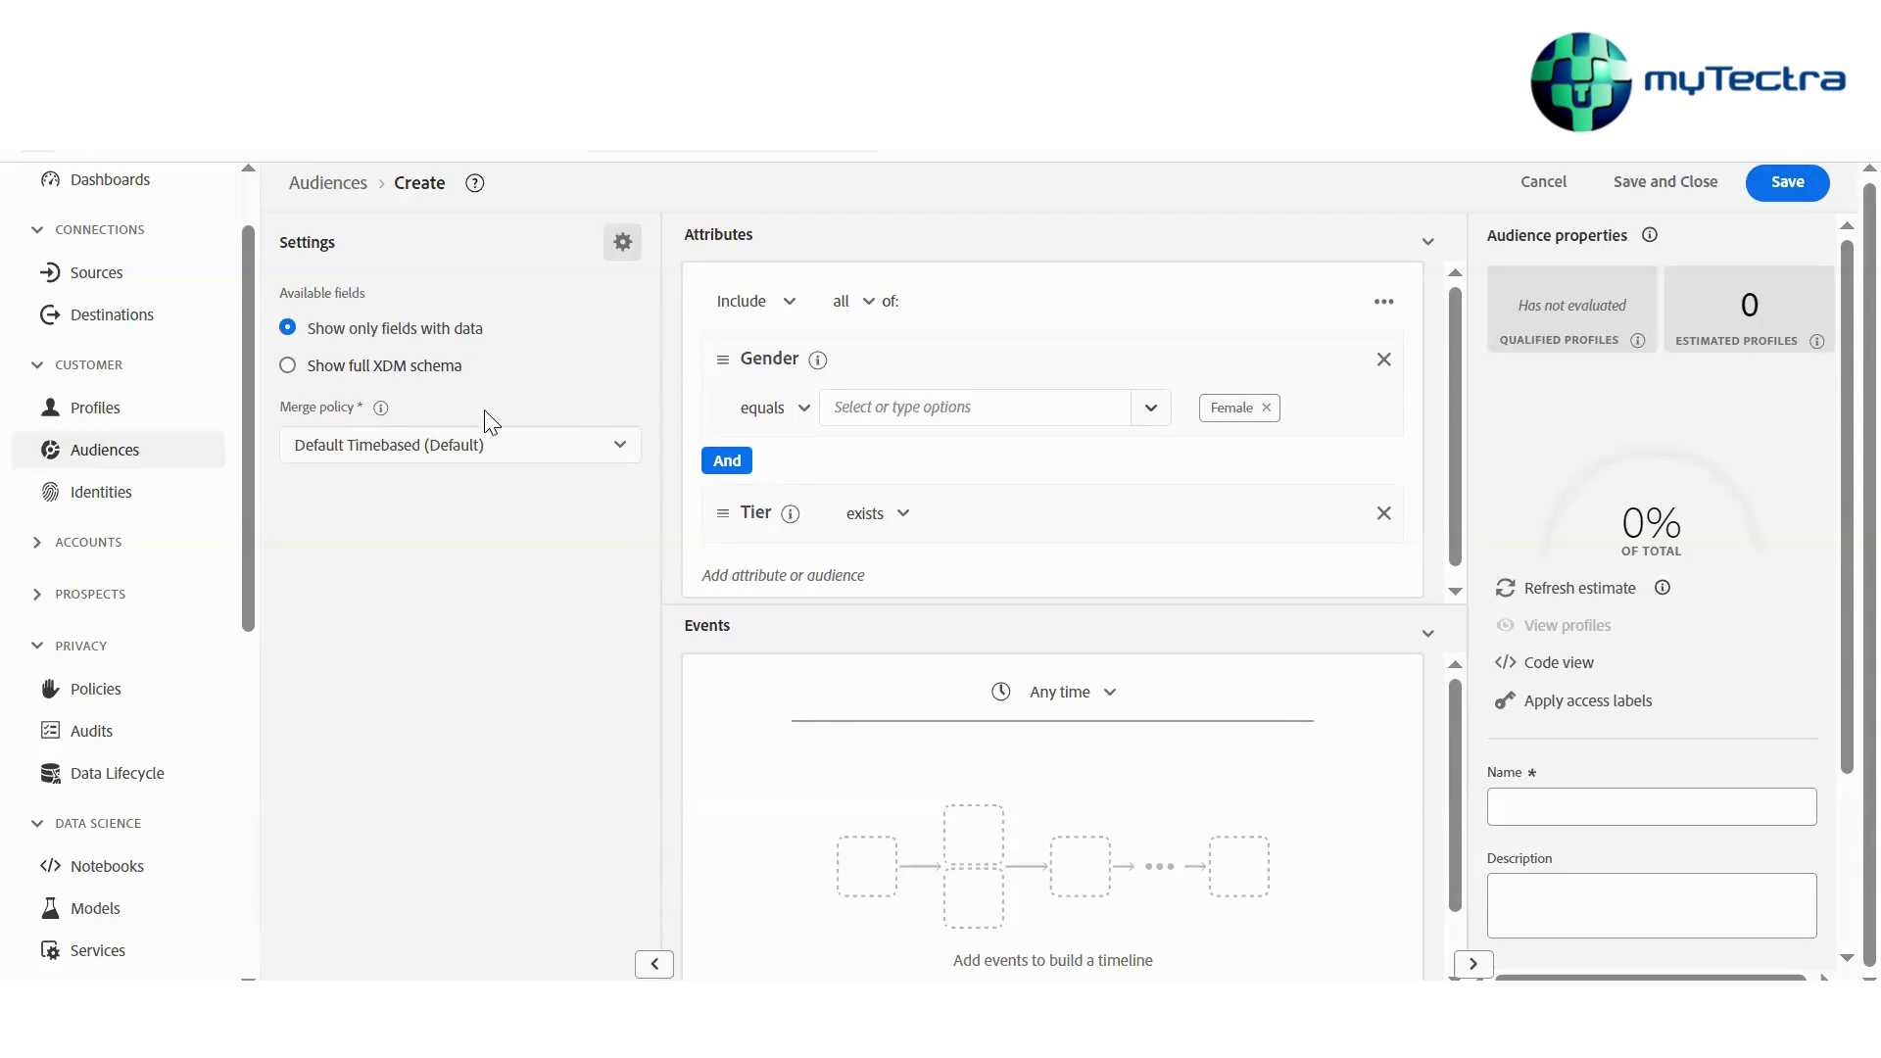
{"action": "left_click", "coordinate": [414, 459]}
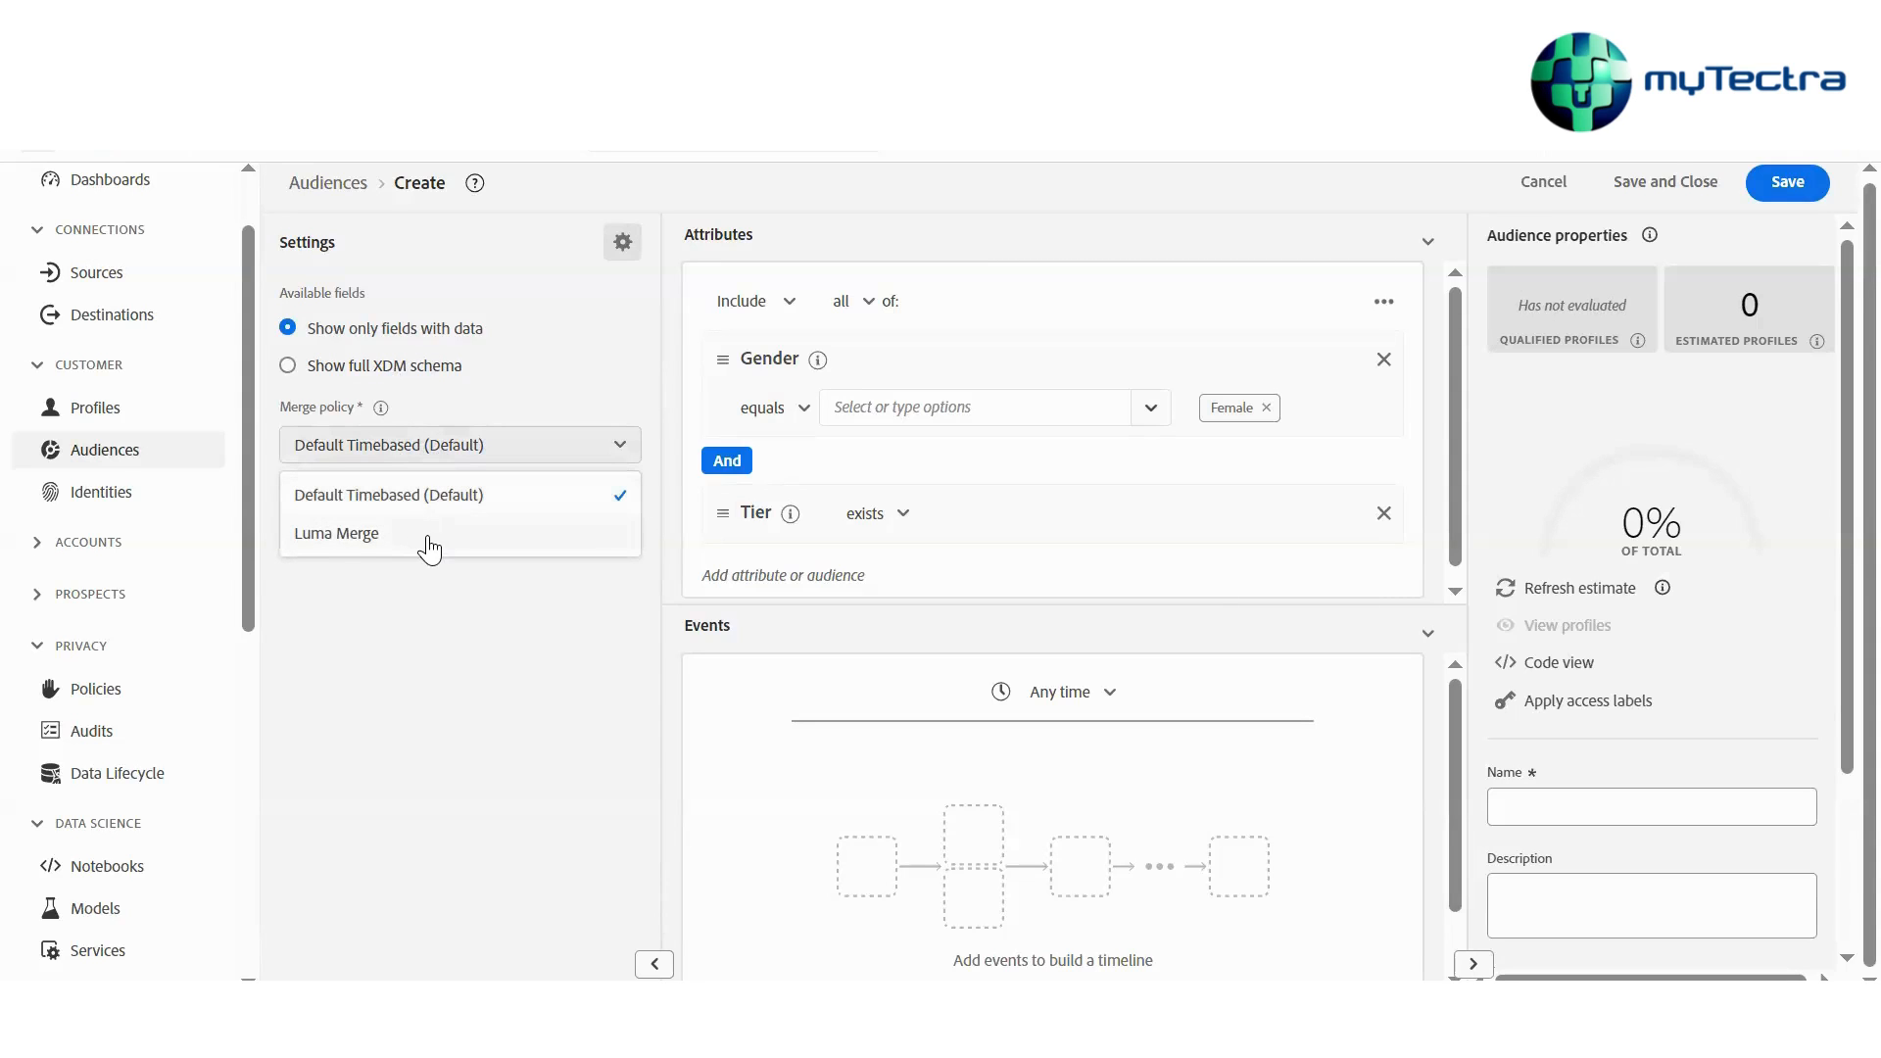
{"action": "left_click", "coordinate": [531, 323]}
{"action": "left_click", "coordinate": [409, 367]}
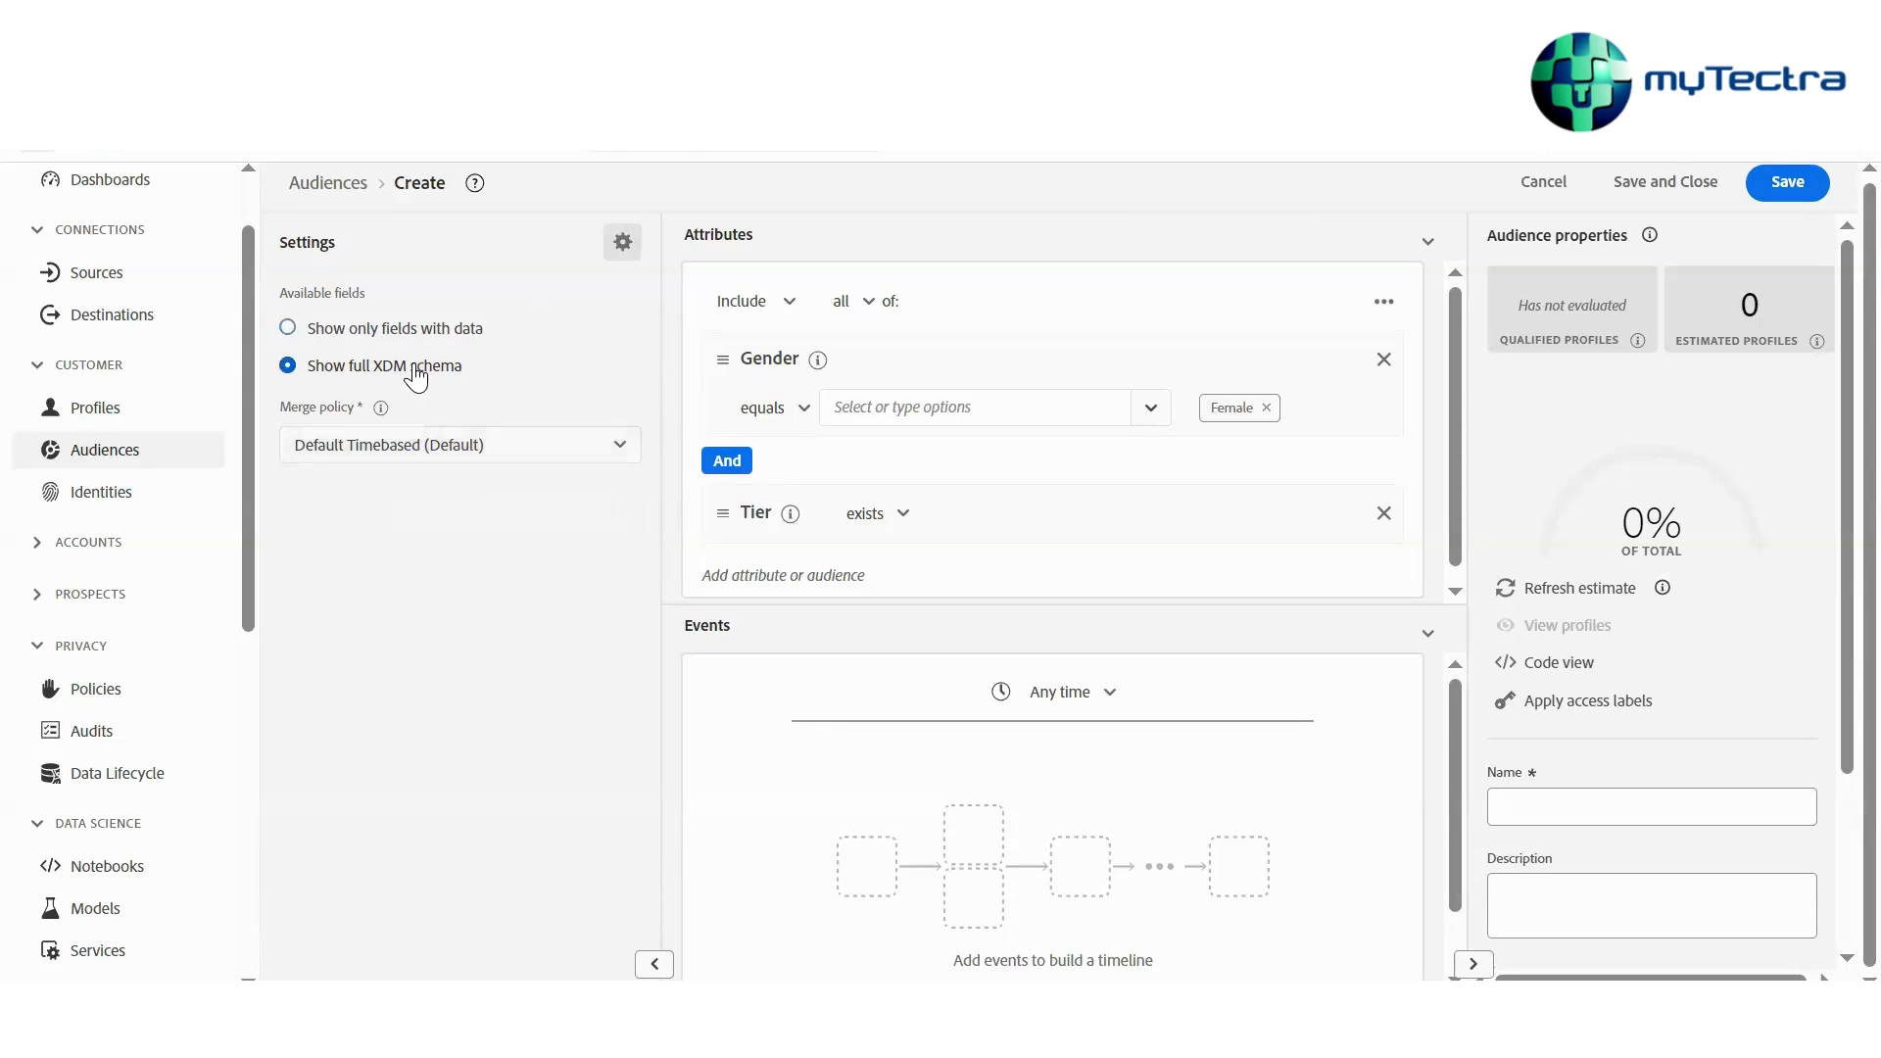
{"action": "left_click", "coordinate": [623, 245]}
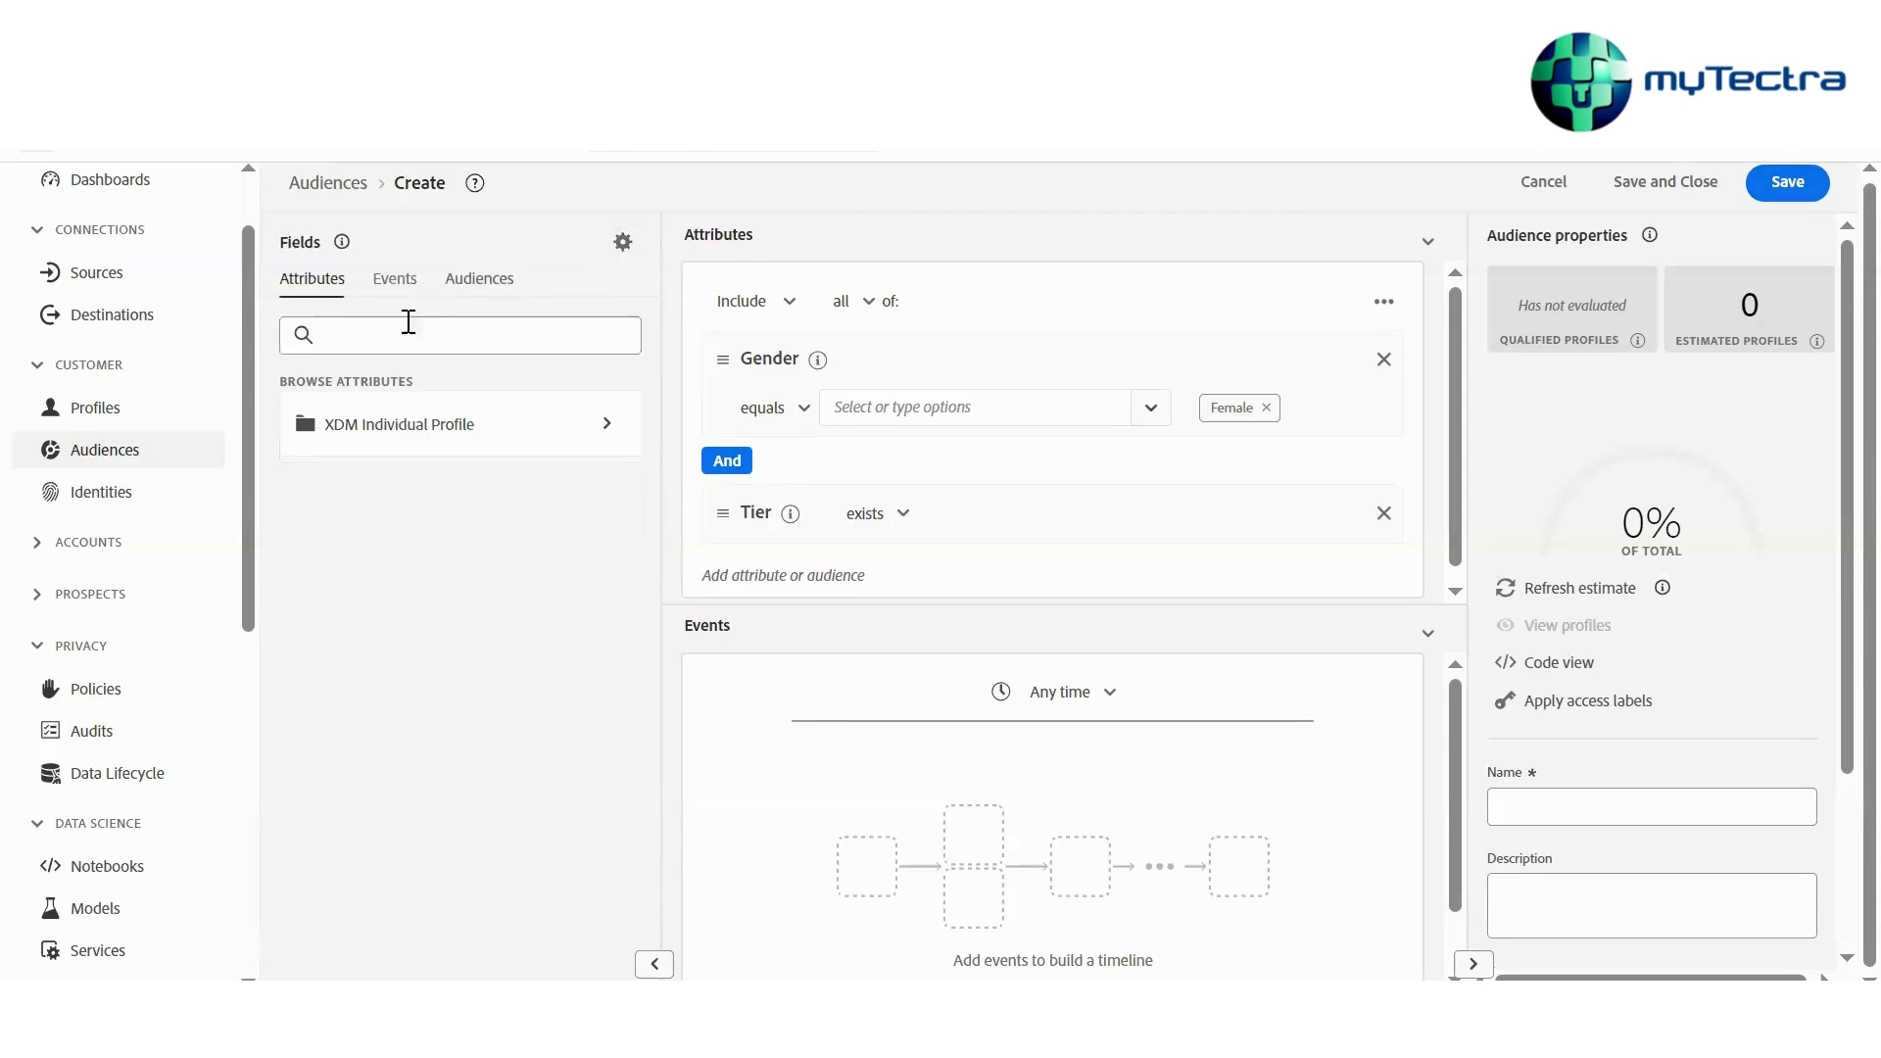
{"action": "left_click", "coordinate": [379, 343]}
{"action": "type", "text": "age"}
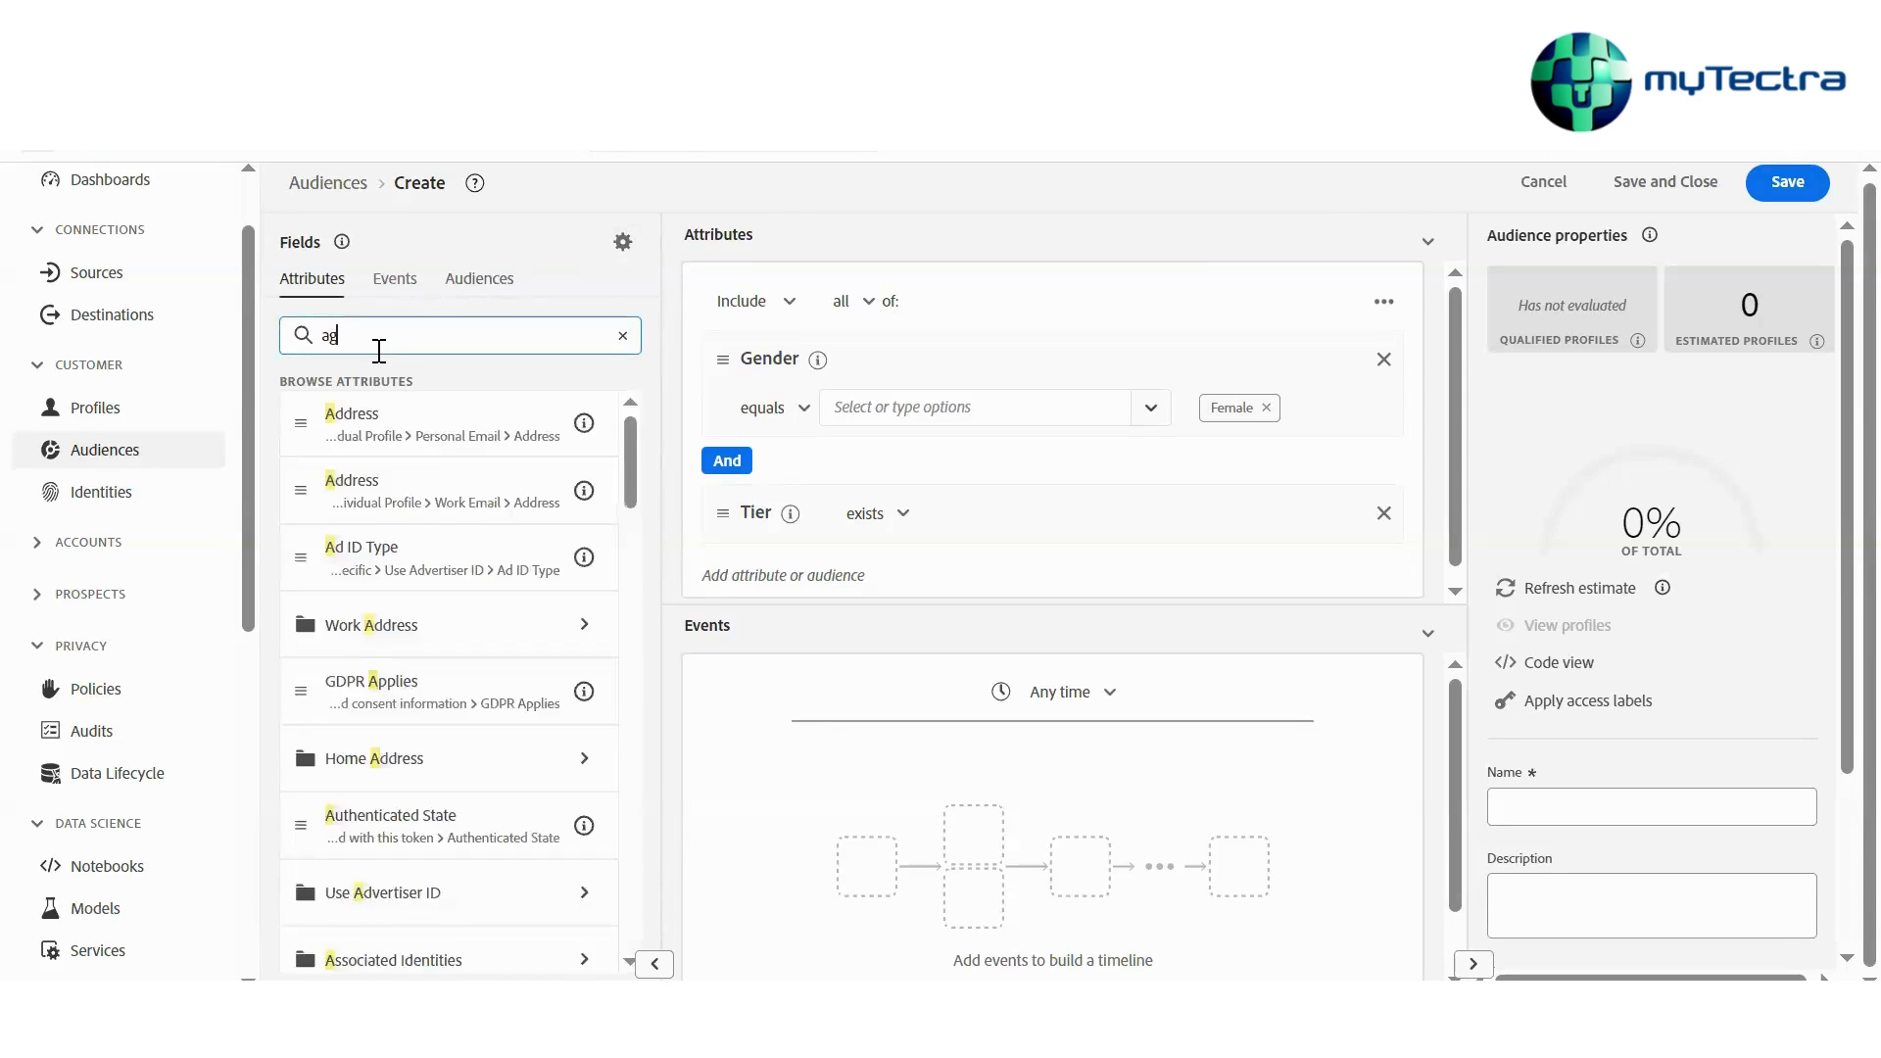
{"action": "key", "text": "BackSpace"}
{"action": "key", "text": "BackSpace"}
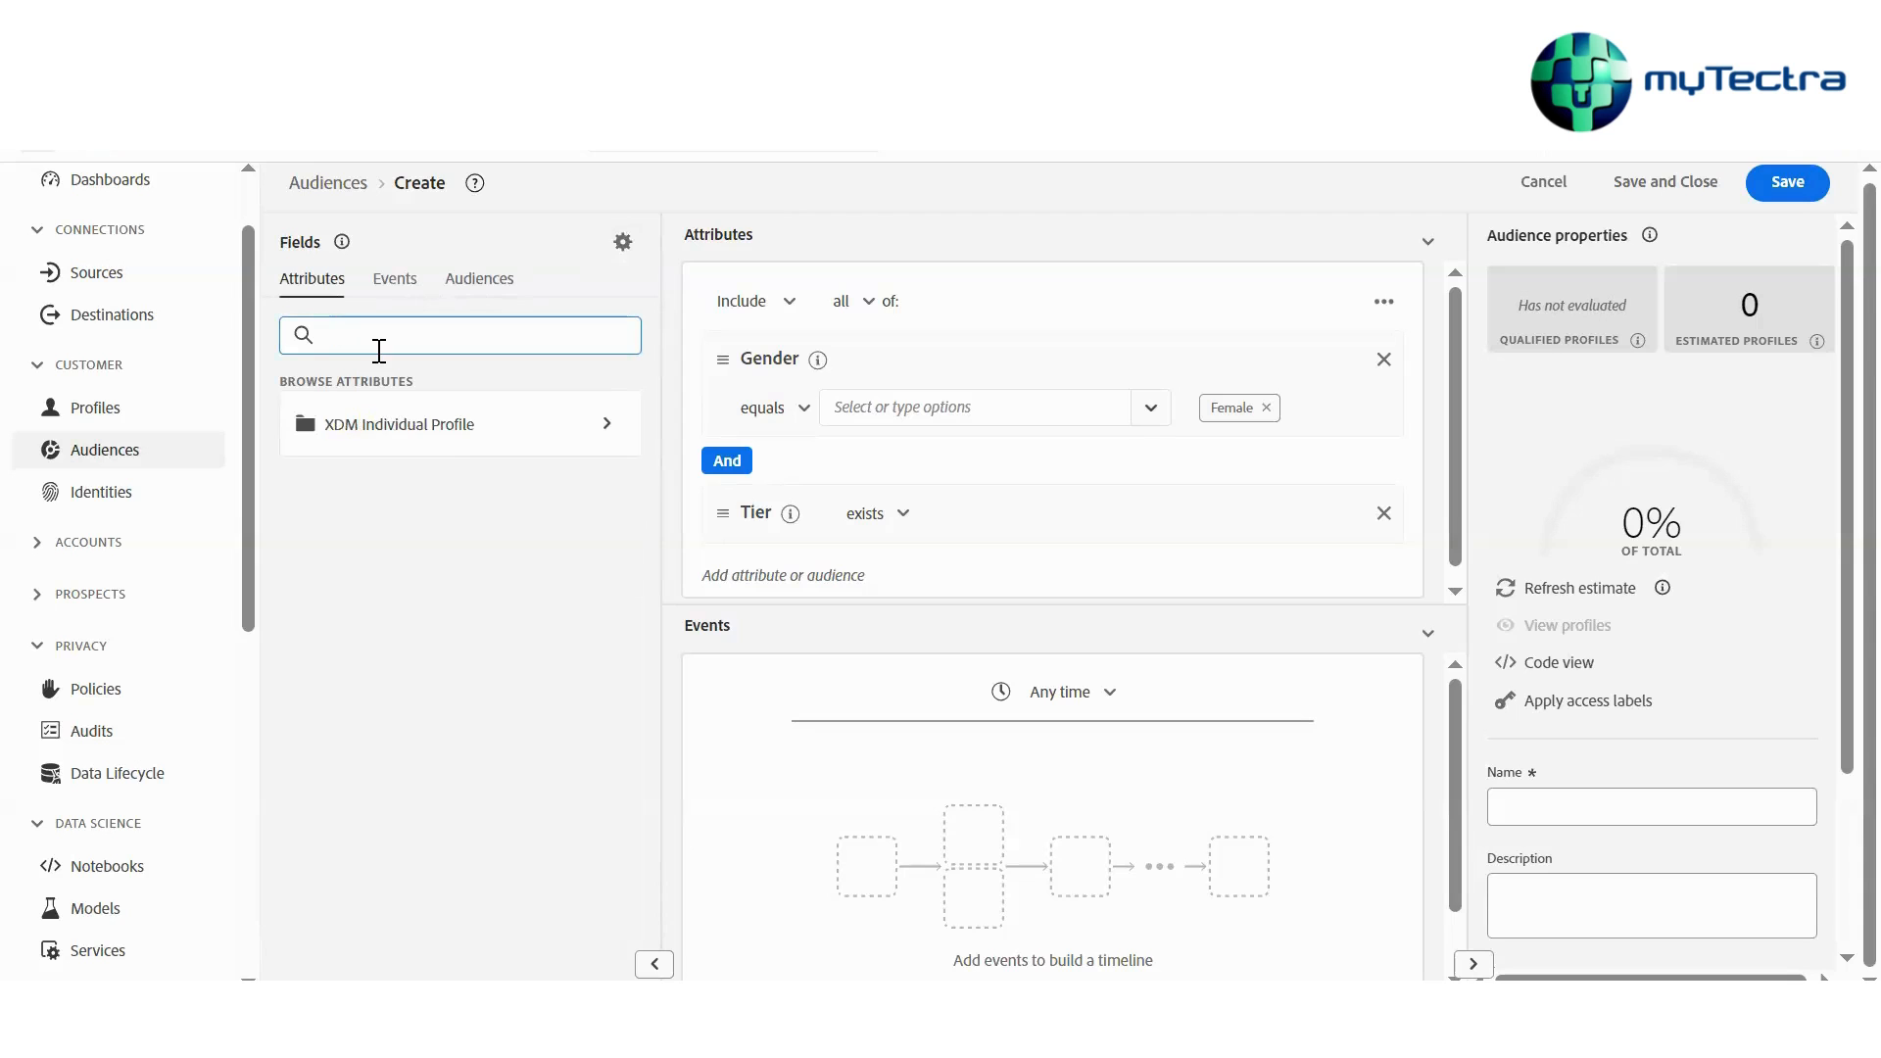
Add a Loyalty Program Name attribute condition equal to TERRAIN from the XDM Individual Profile
{"action": "left_click", "coordinate": [462, 431]}
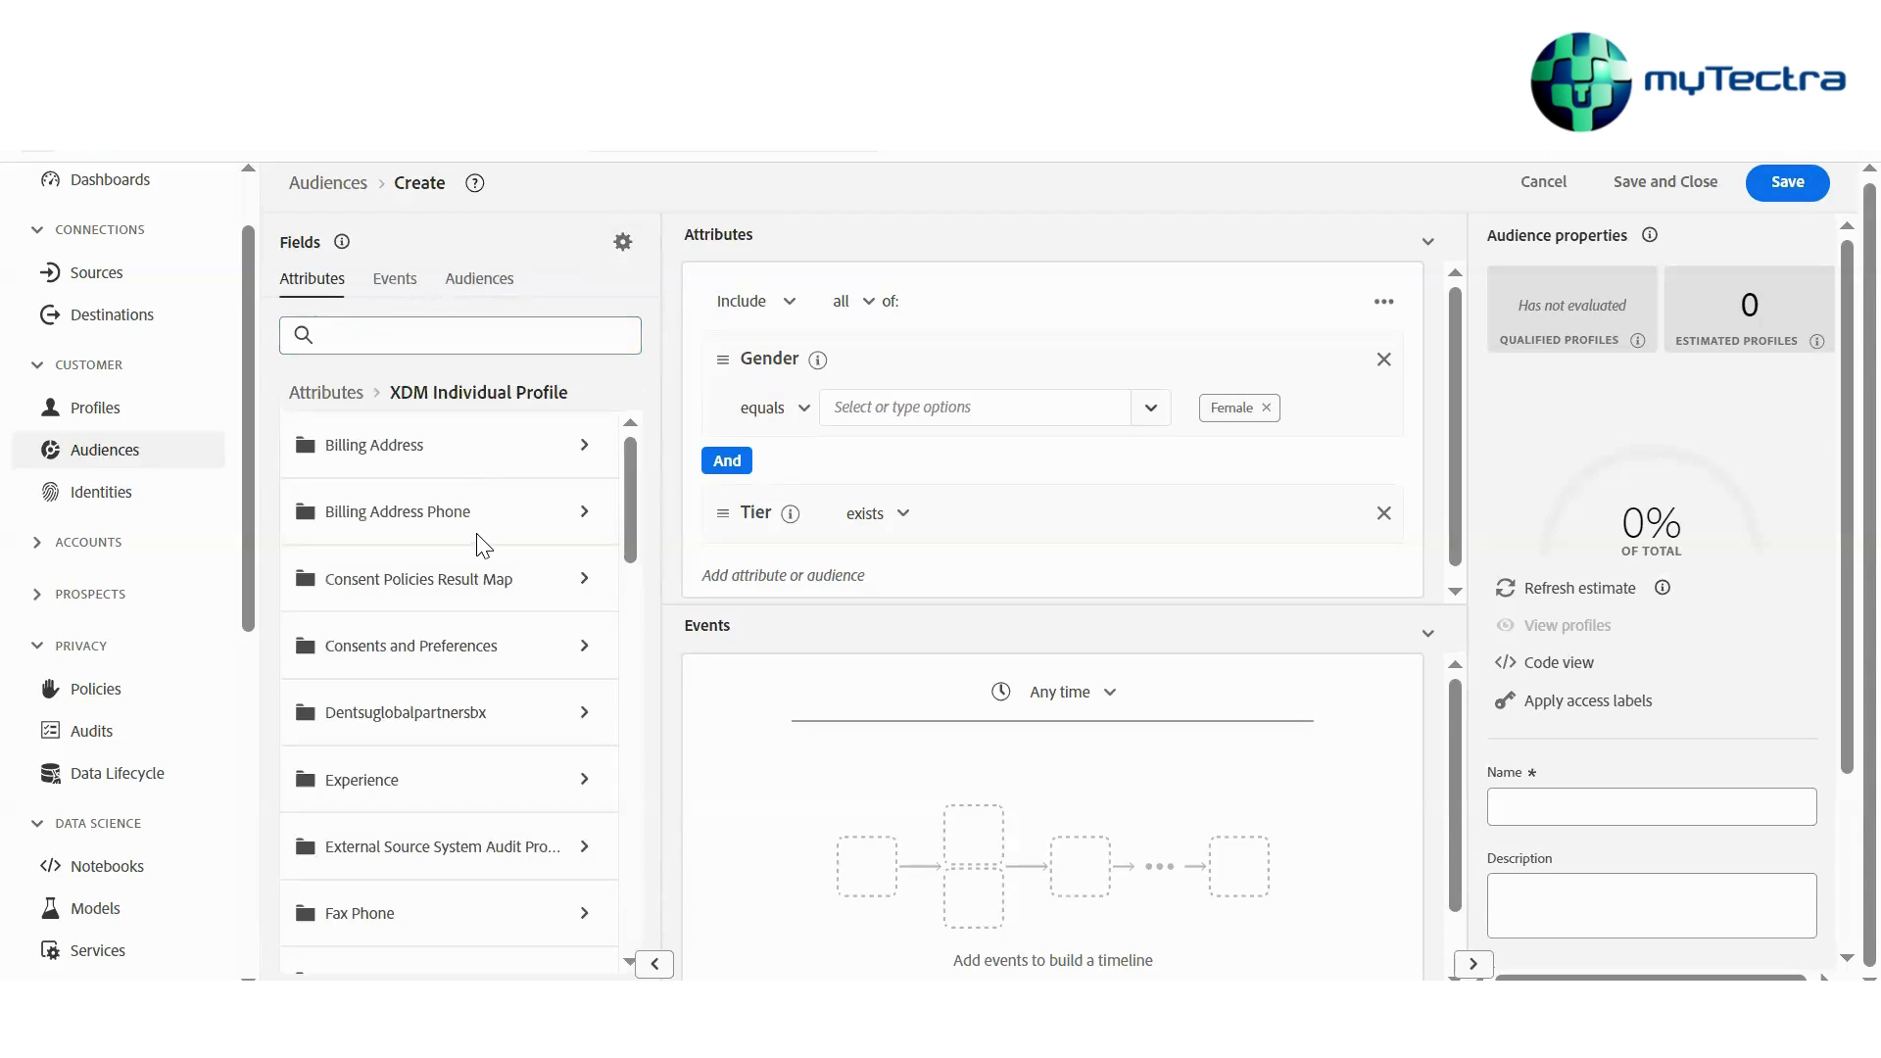
{"action": "scroll", "coordinate": [478, 541], "scroll_direction": "down", "scroll_amount": 5}
{"action": "scroll", "coordinate": [480, 546], "scroll_direction": "down", "scroll_amount": 2}
{"action": "left_click", "coordinate": [421, 615]}
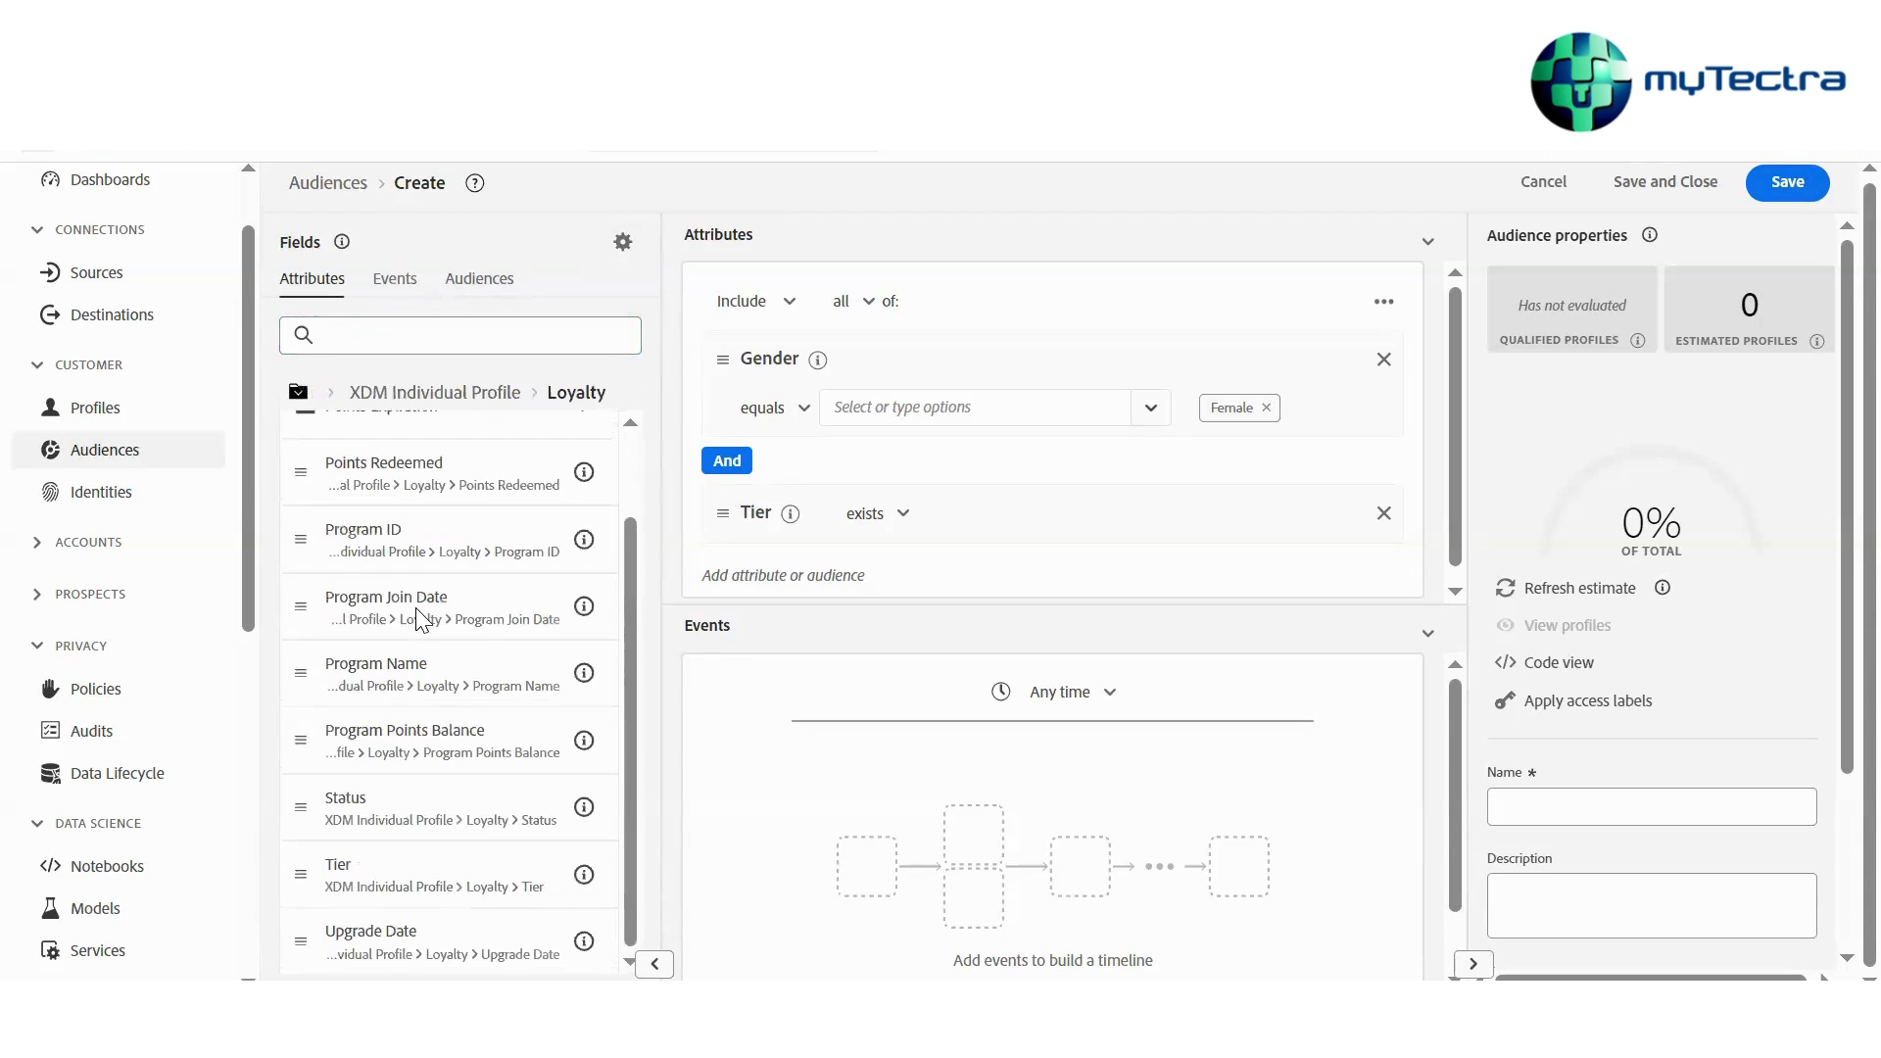
{"action": "left_click_drag", "start_coordinate": [428, 656], "coordinate": [984, 568]}
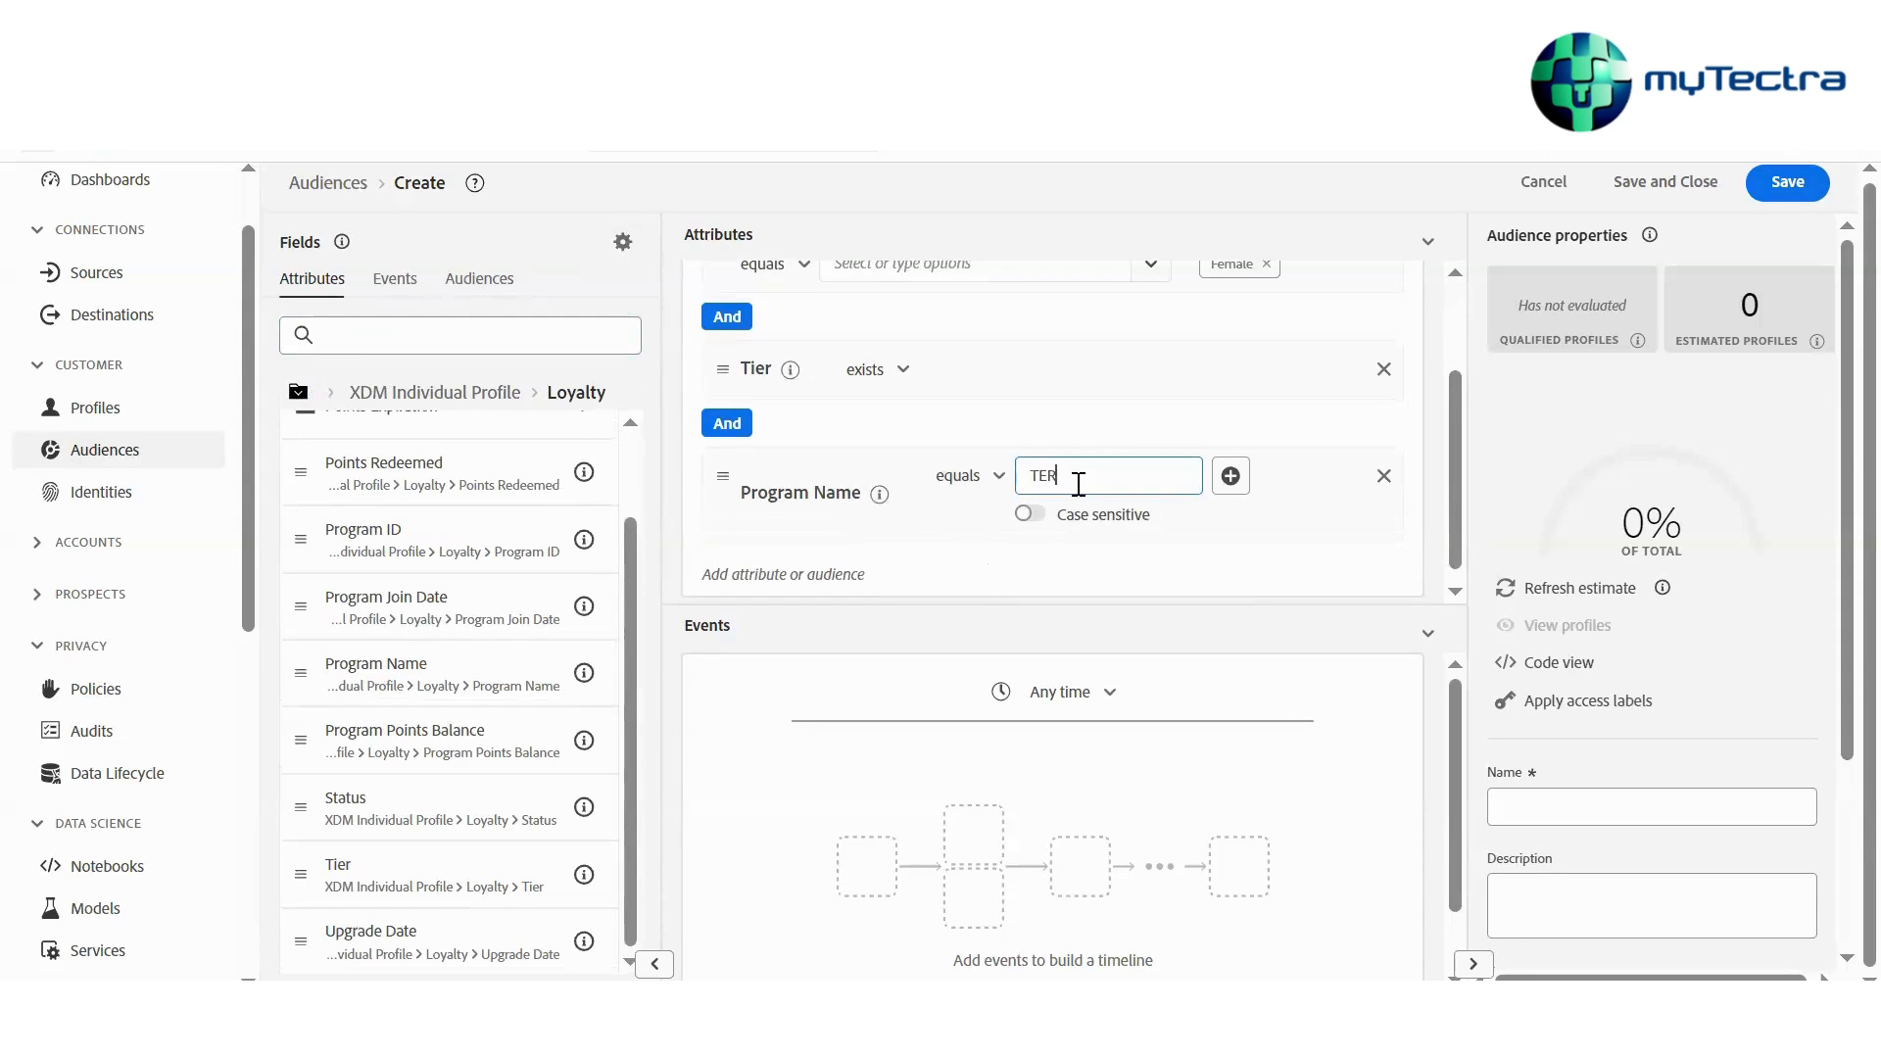
{"action": "key", "text": "Return"}
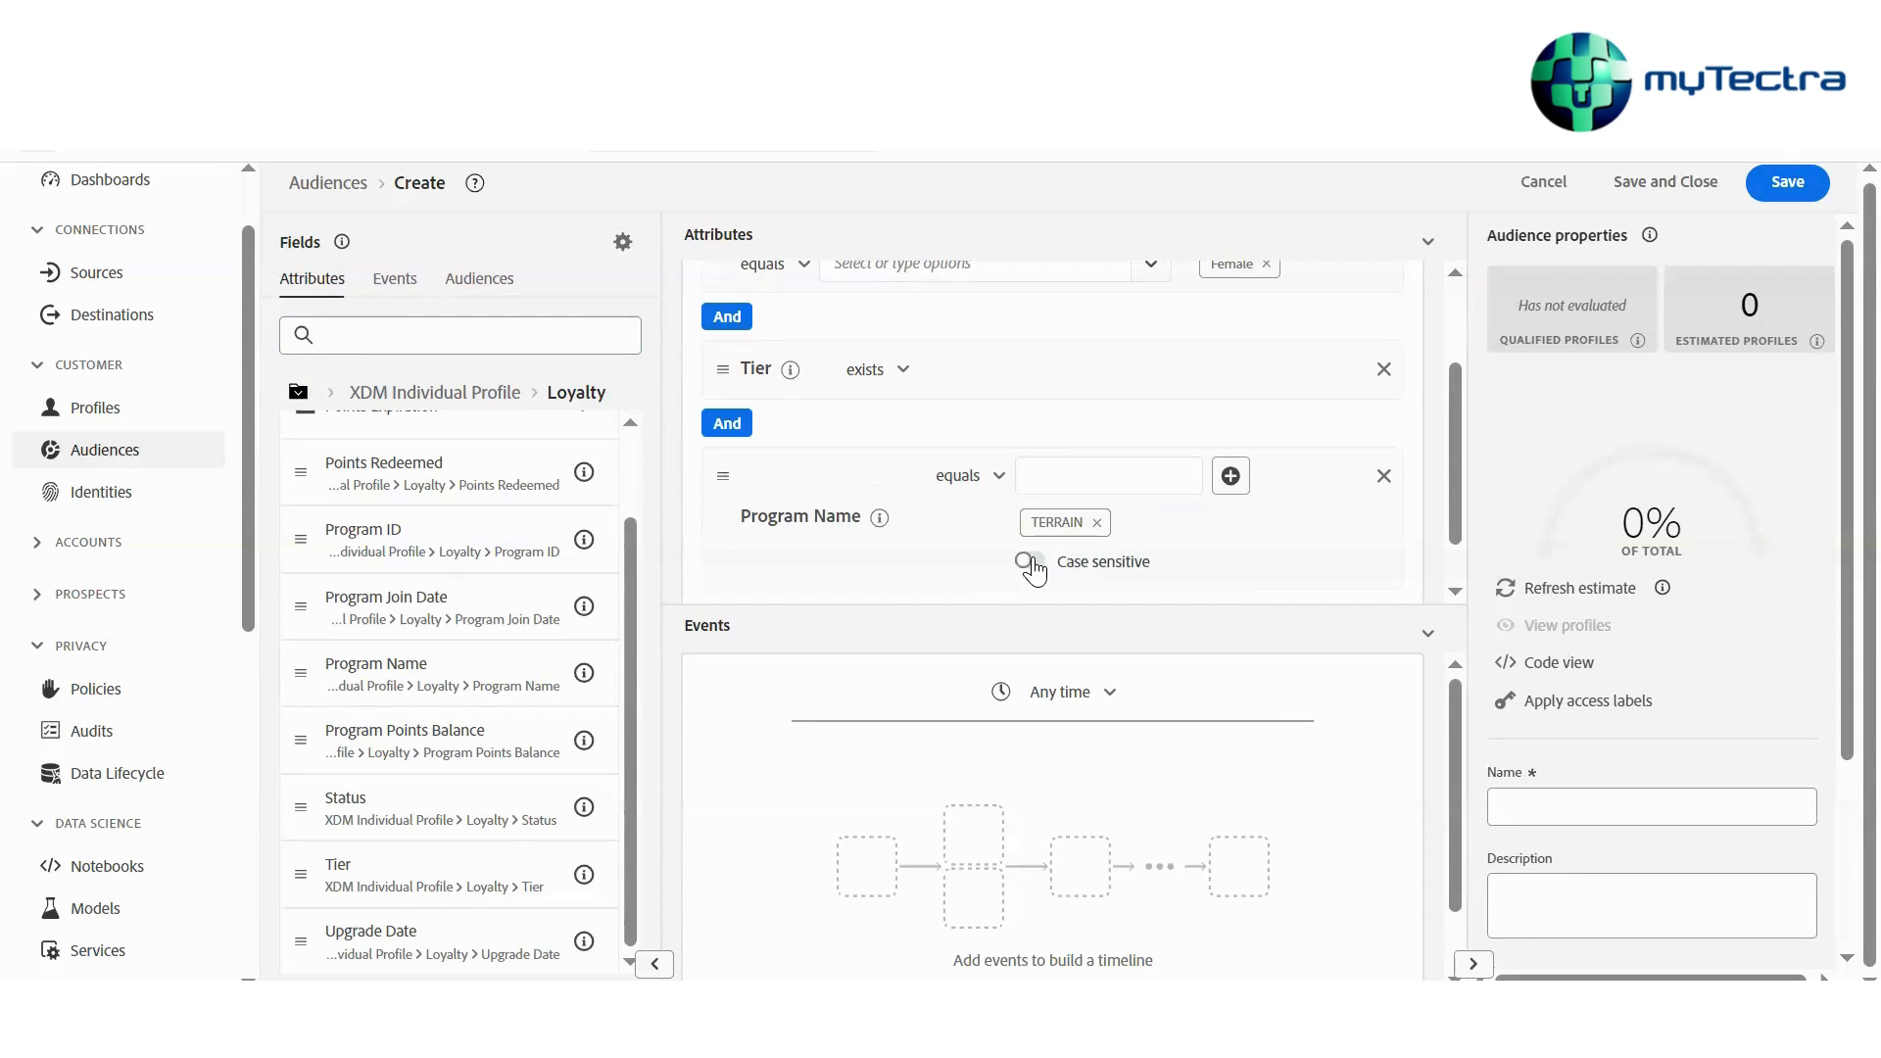
{"action": "left_click", "coordinate": [1036, 564]}
{"action": "scroll", "coordinate": [1030, 517], "scroll_direction": "up", "scroll_amount": 3}
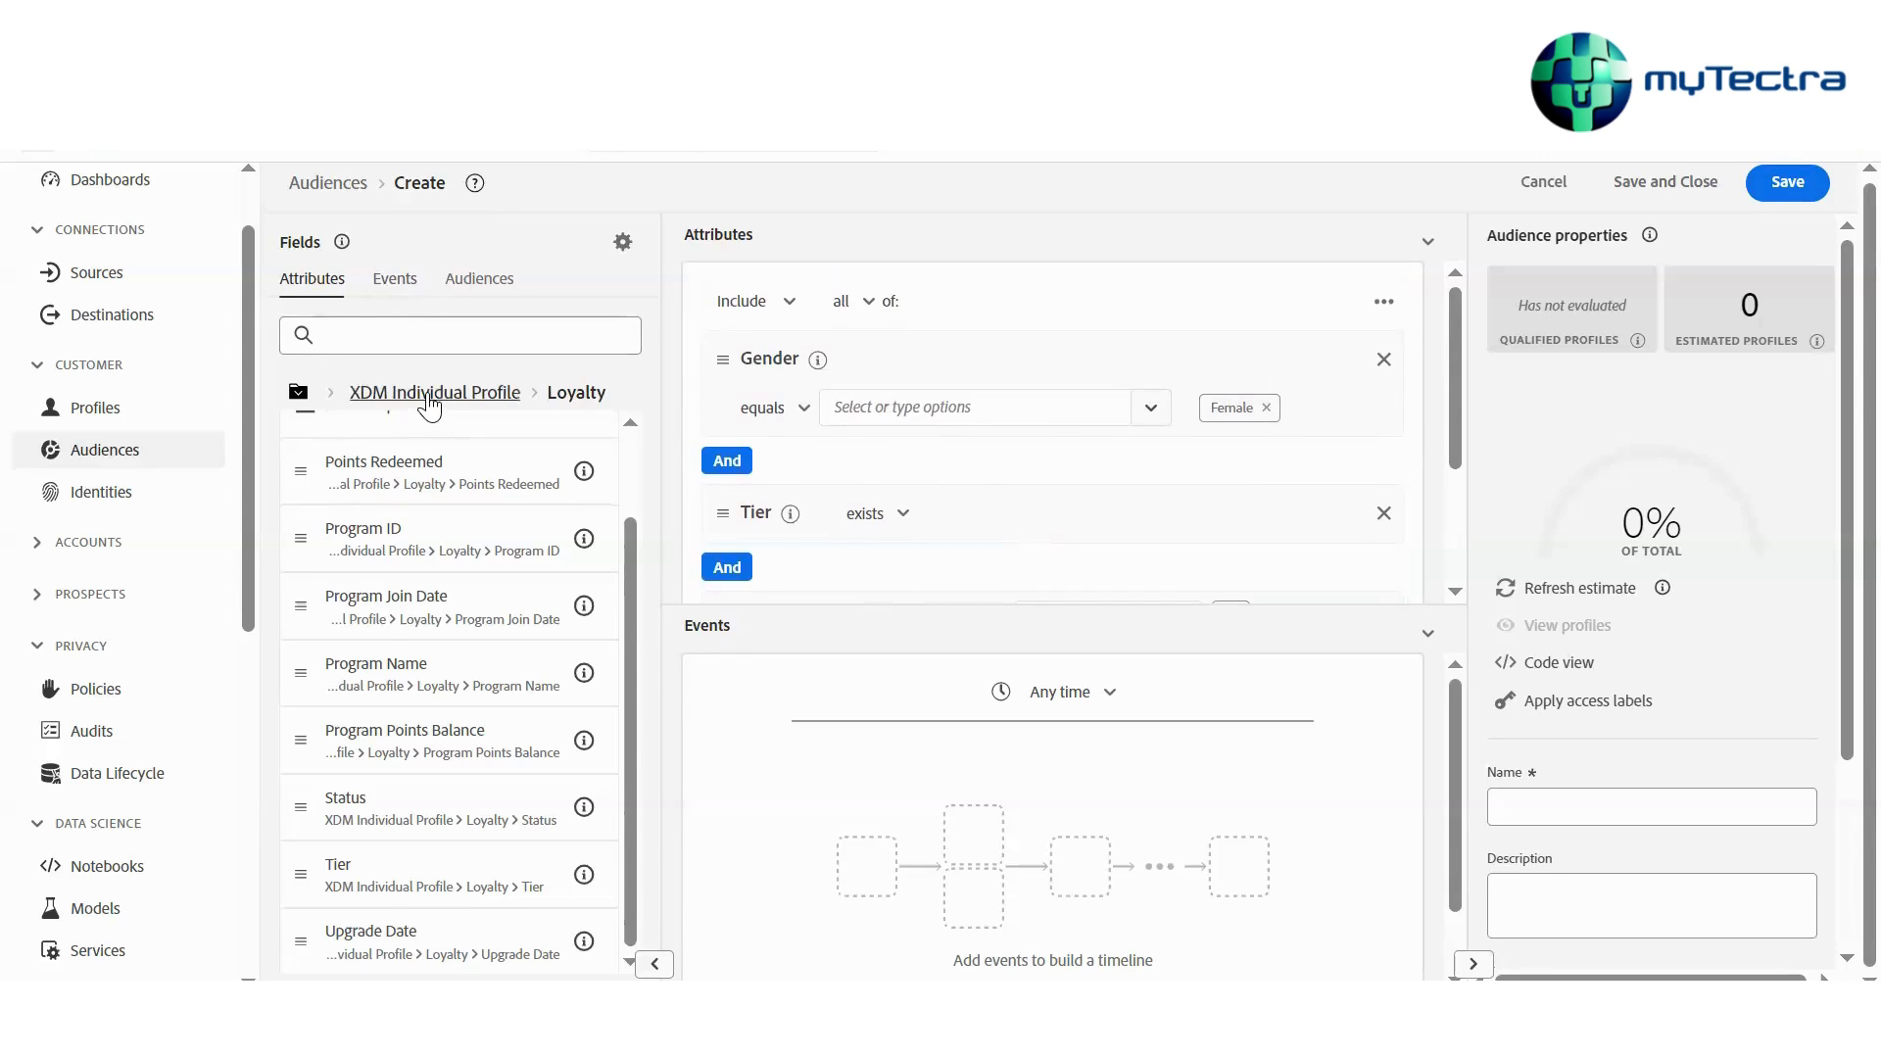
Browse the XDM ExperienceEvent fields available for event rules
{"action": "left_click", "coordinate": [391, 278]}
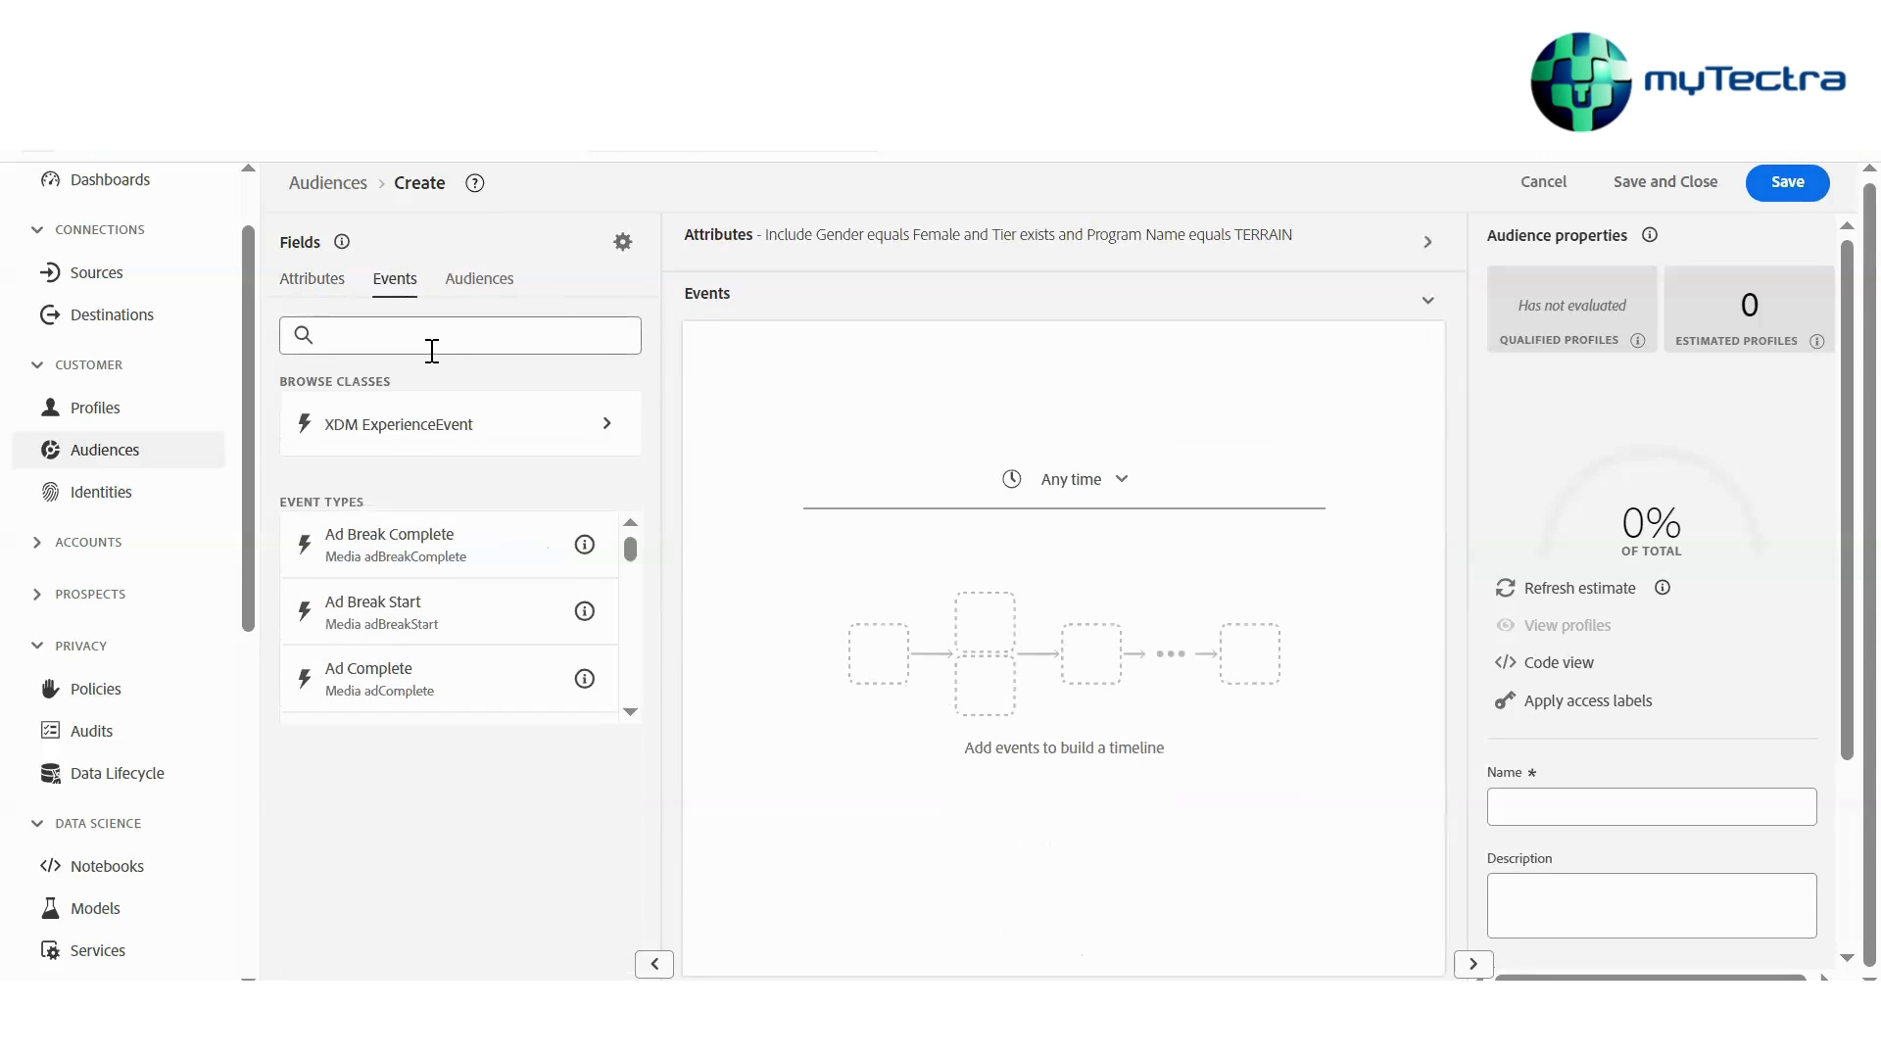
{"action": "left_click", "coordinate": [467, 444]}
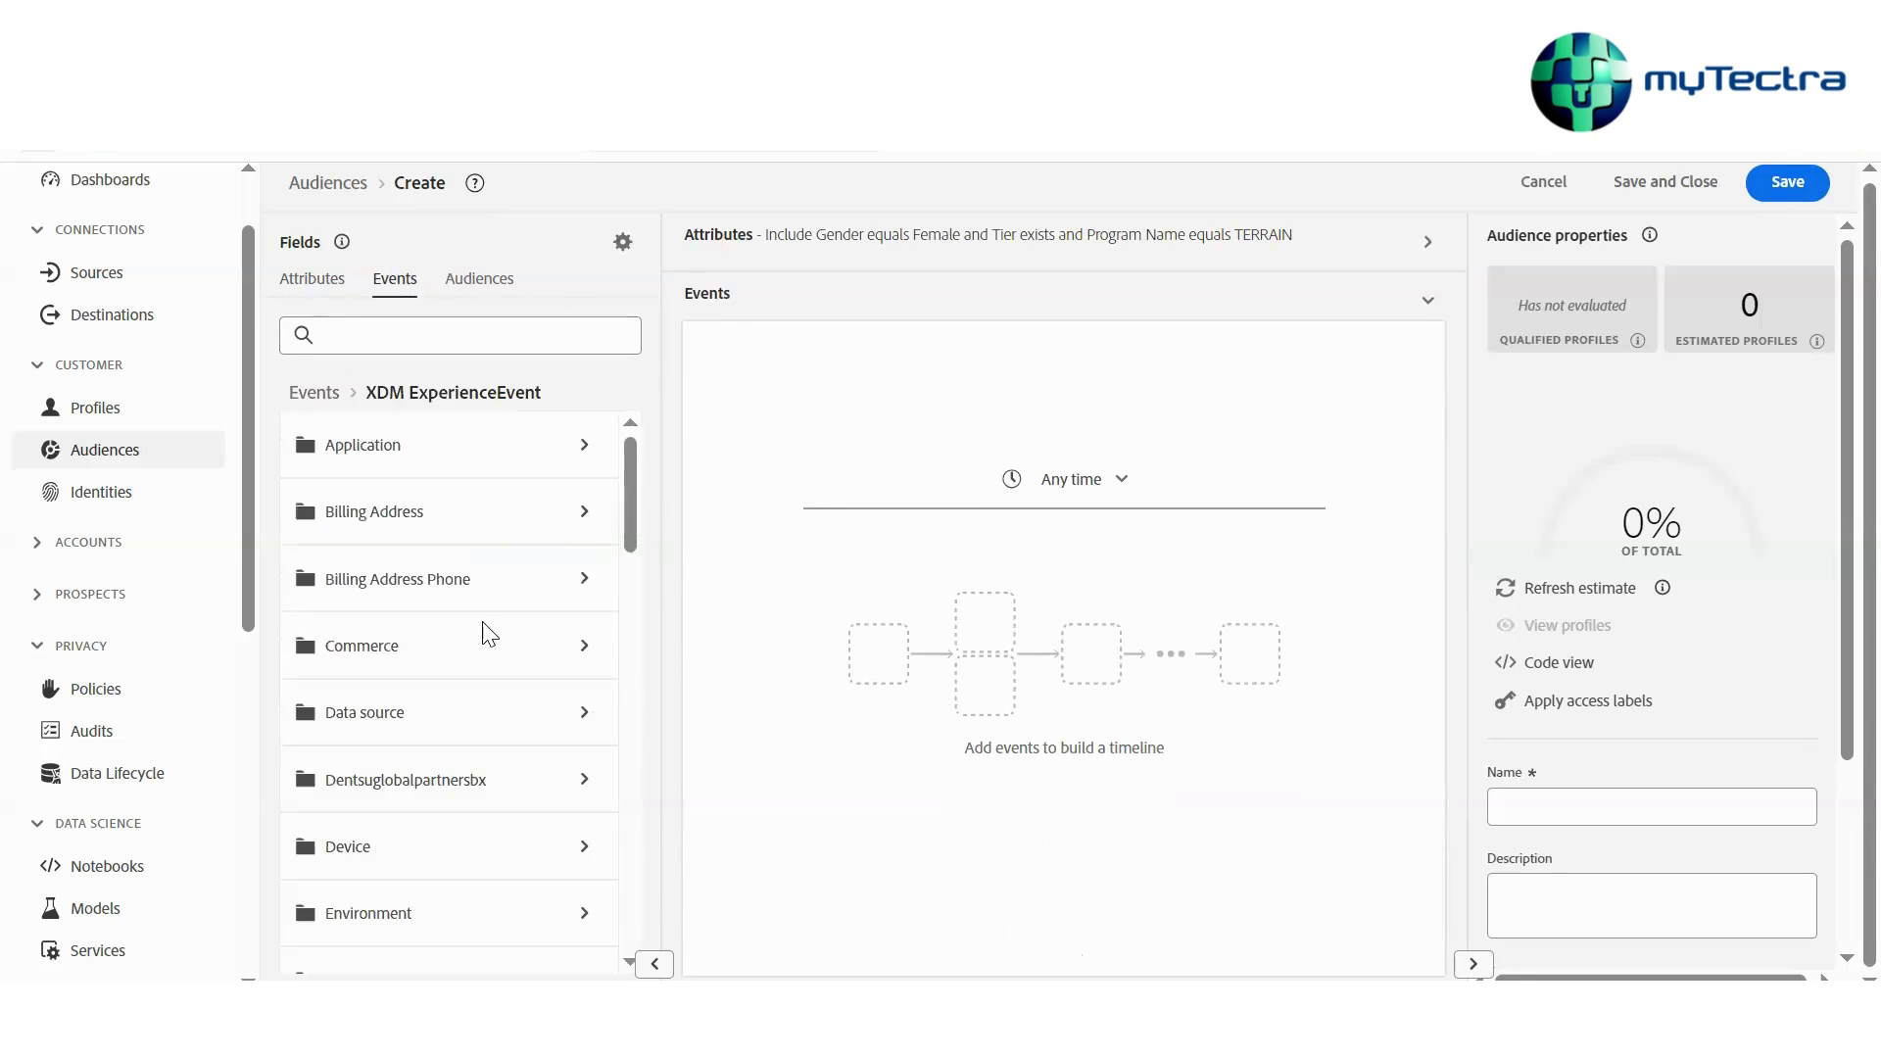
{"action": "scroll", "coordinate": [483, 634], "scroll_direction": "down", "scroll_amount": 15}
{"action": "scroll", "coordinate": [483, 633], "scroll_direction": "down", "scroll_amount": 4}
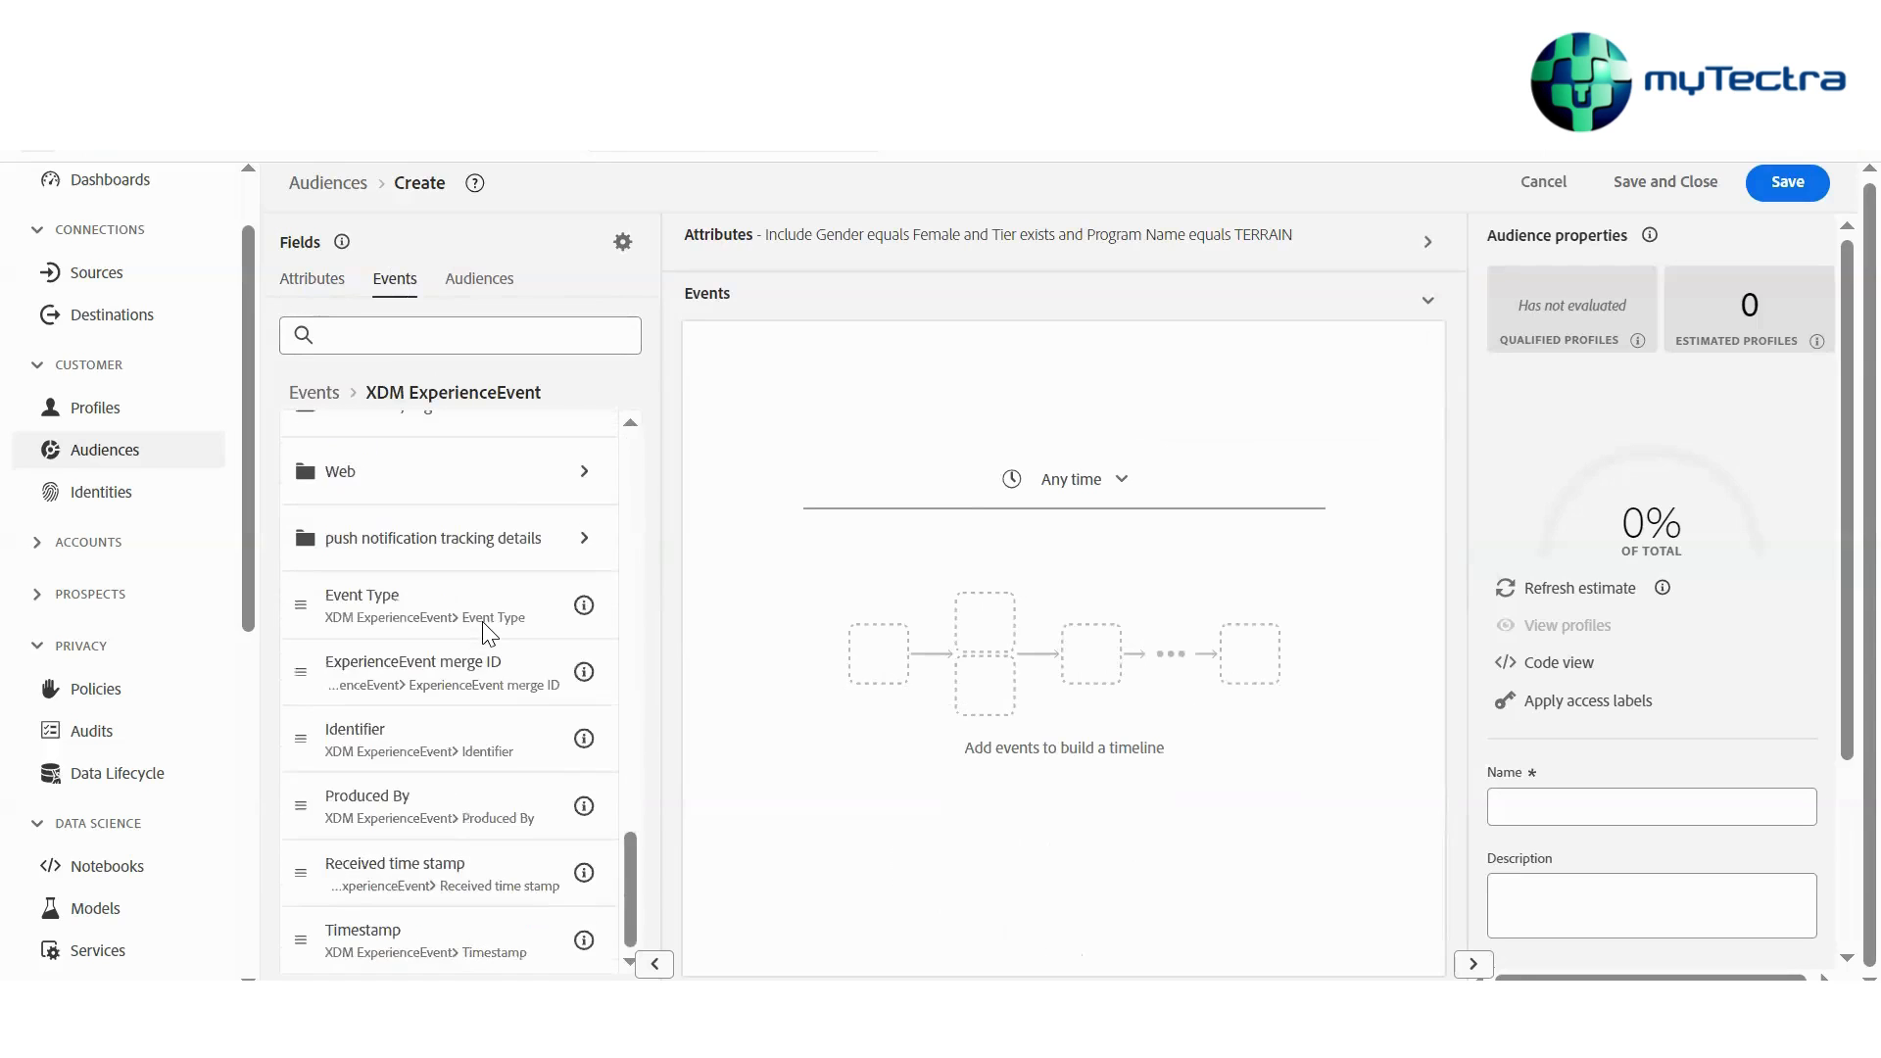
{"action": "scroll", "coordinate": [483, 634], "scroll_direction": "up", "scroll_amount": 9}
{"action": "scroll", "coordinate": [483, 634], "scroll_direction": "up", "scroll_amount": 5}
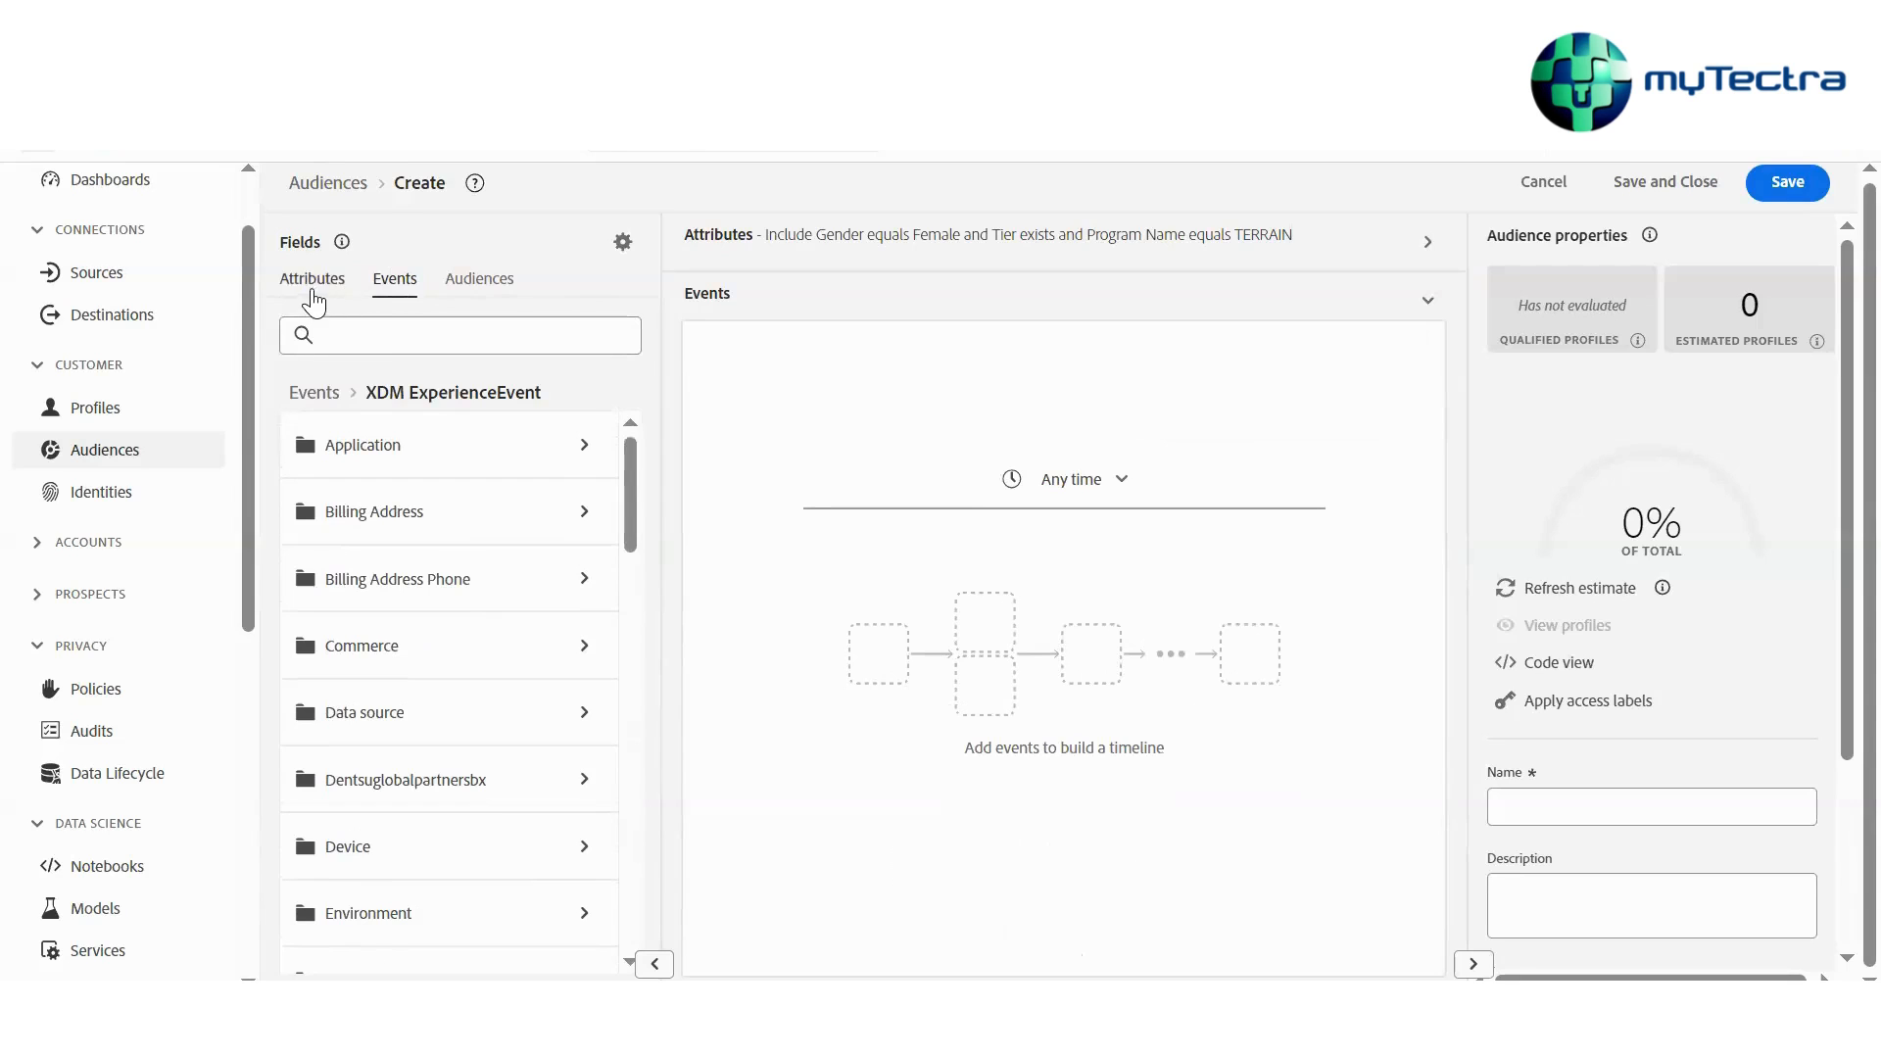
{"action": "scroll", "coordinate": [439, 504], "scroll_direction": "down", "scroll_amount": 6}
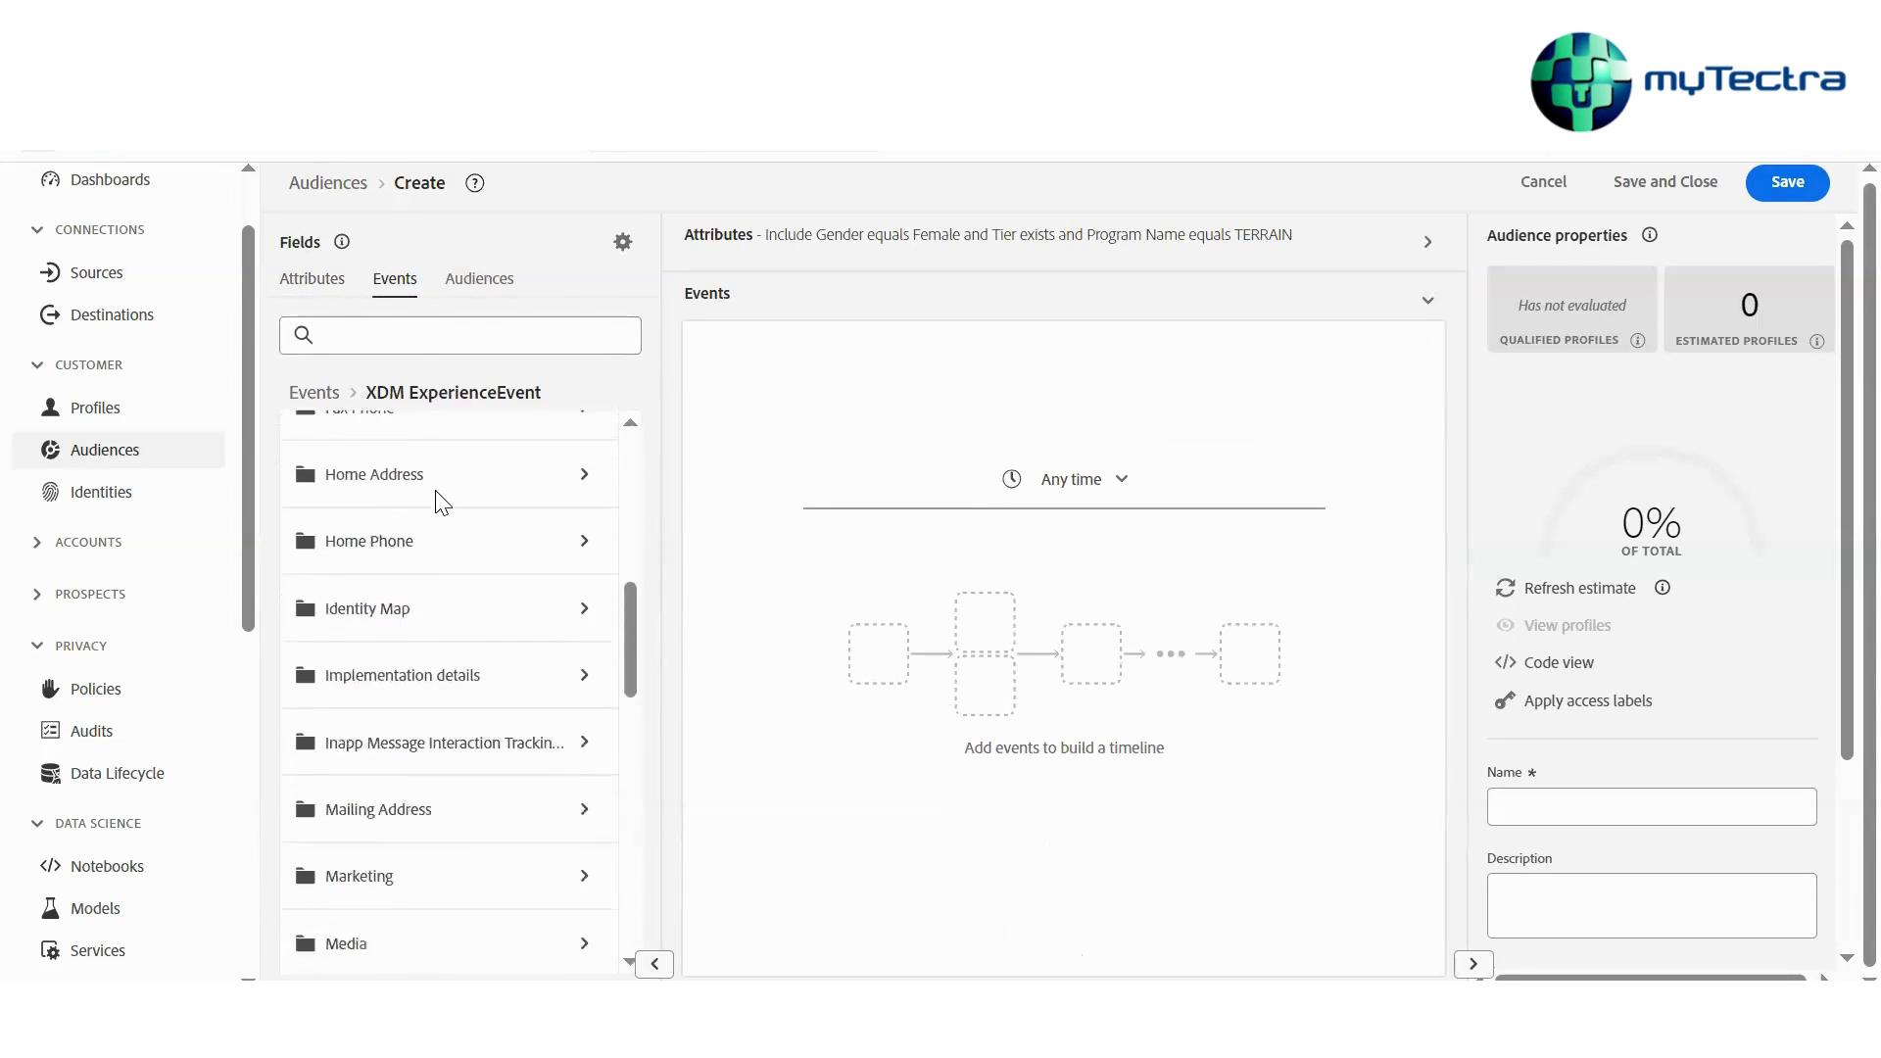
{"action": "scroll", "coordinate": [439, 504], "scroll_direction": "up", "scroll_amount": 6}
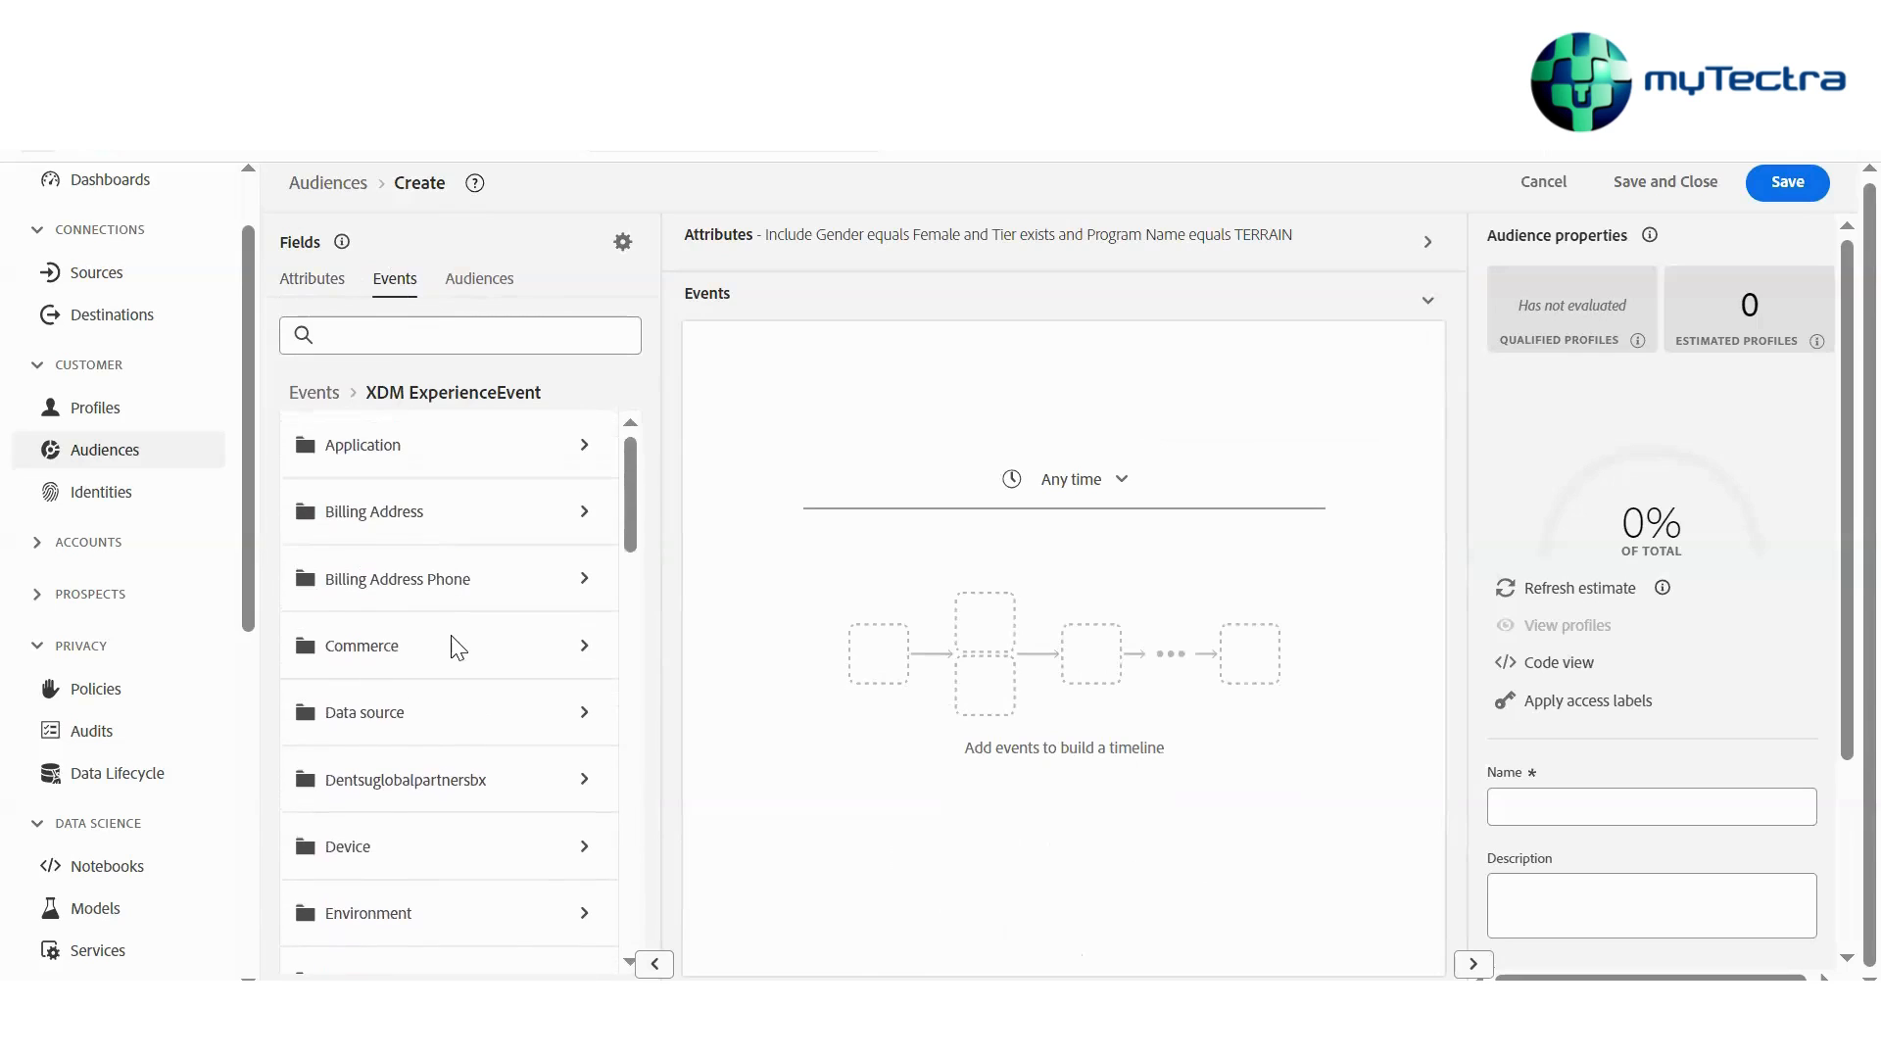
{"action": "scroll", "coordinate": [457, 649], "scroll_direction": "down", "scroll_amount": 8}
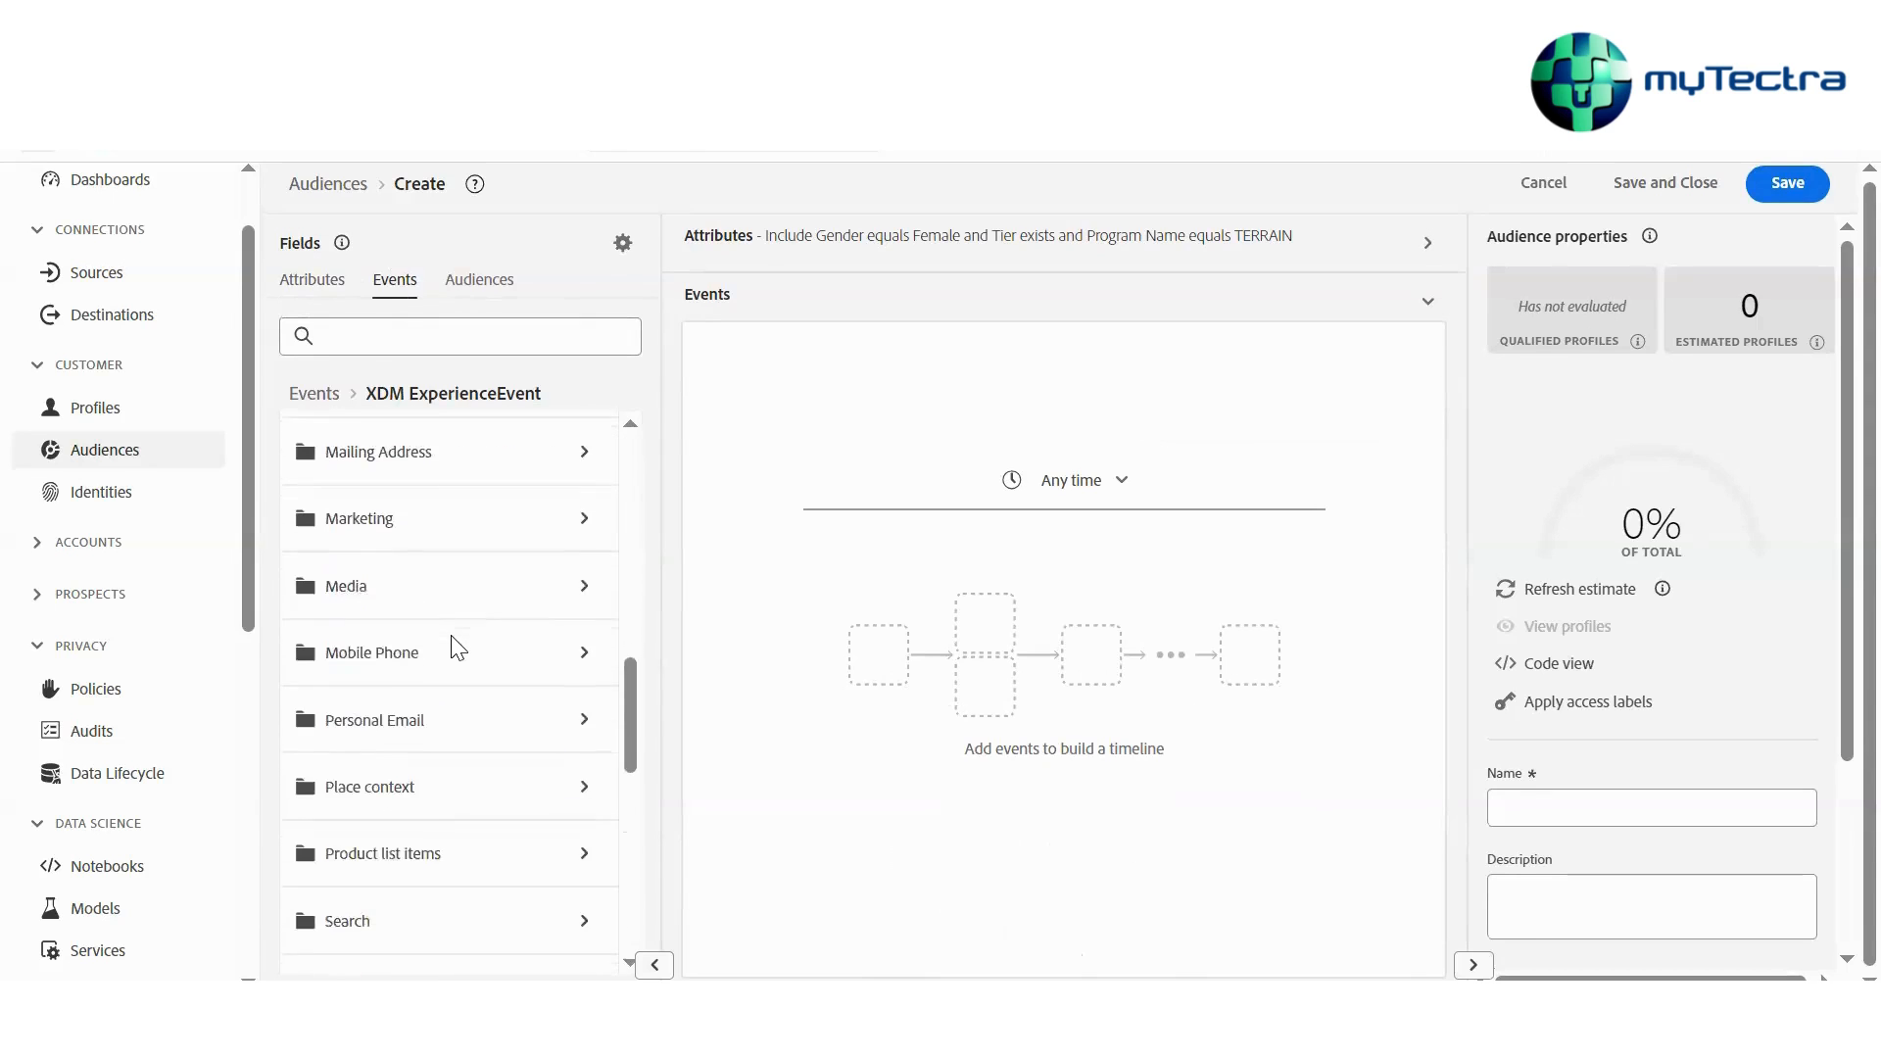
{"action": "scroll", "coordinate": [457, 648], "scroll_direction": "down", "scroll_amount": 2}
Add an Event Type event rule that equals Advertising Conversions
{"action": "left_click_drag", "start_coordinate": [378, 614], "coordinate": [868, 593]}
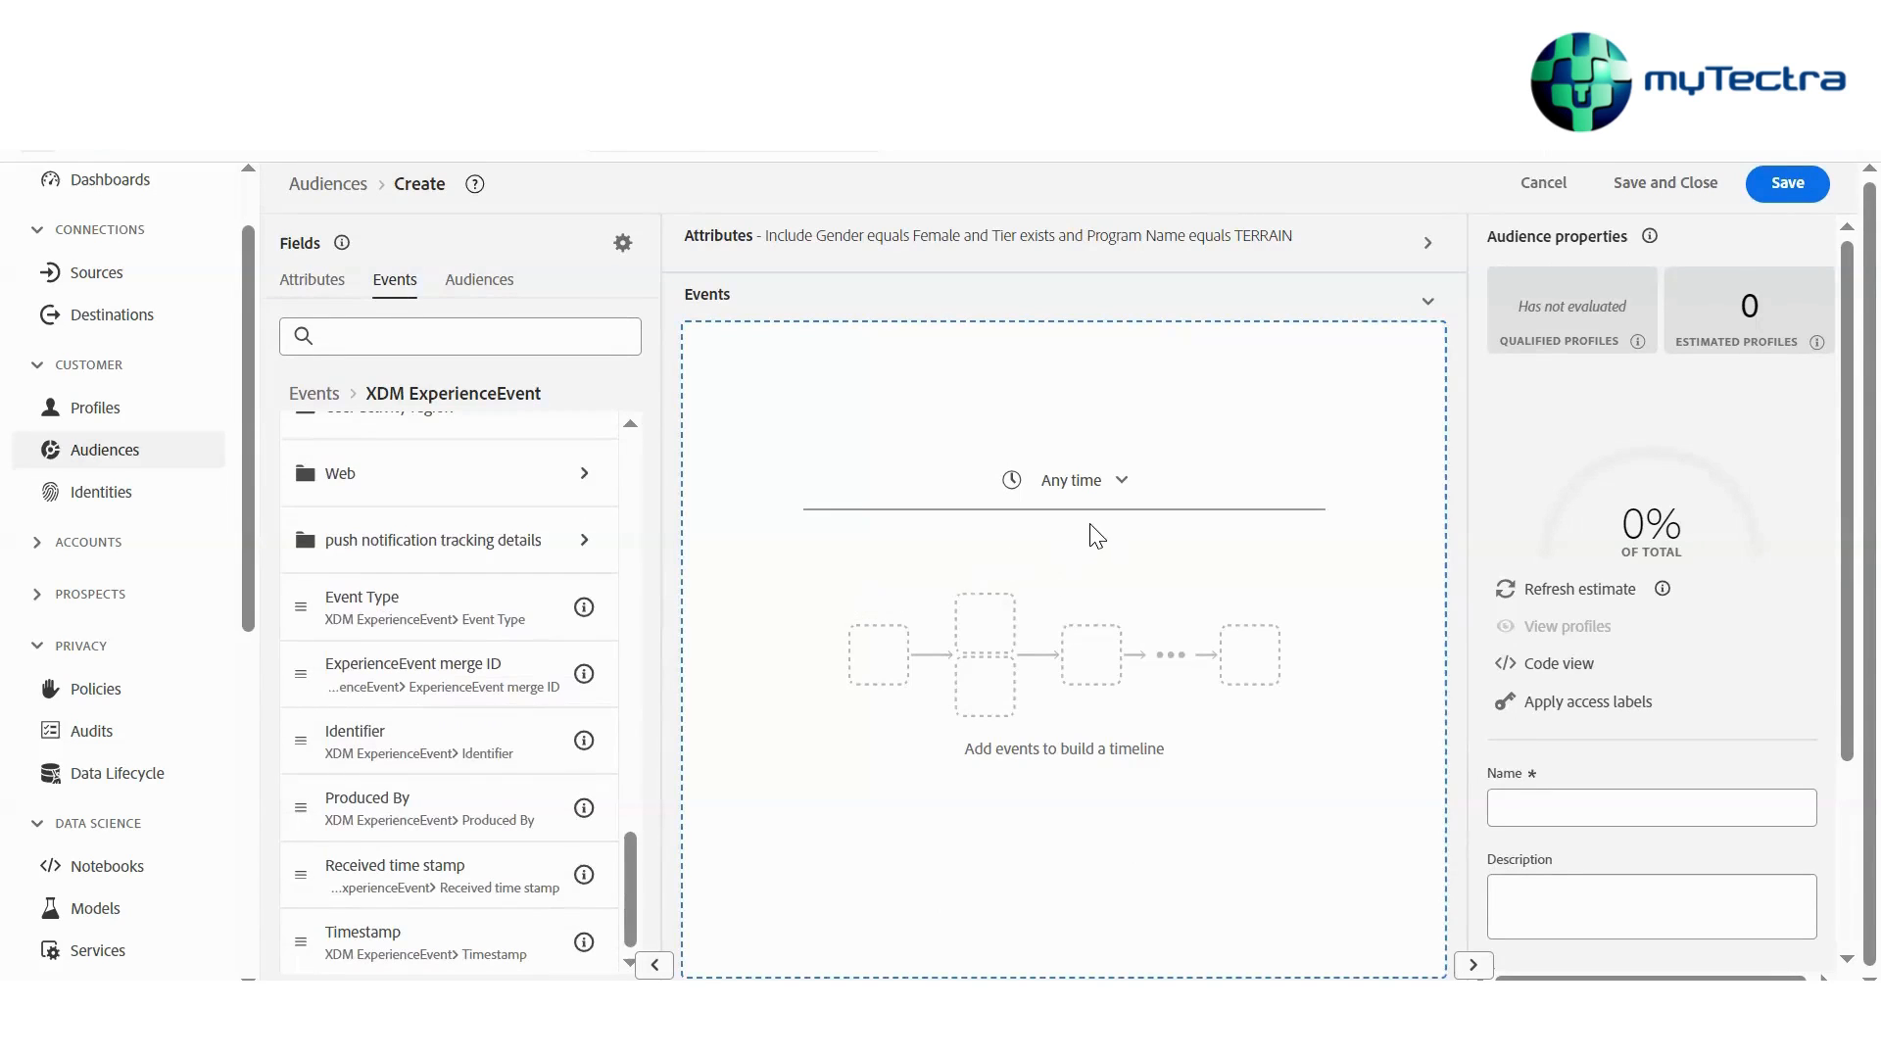
{"action": "left_click", "coordinate": [1170, 829]}
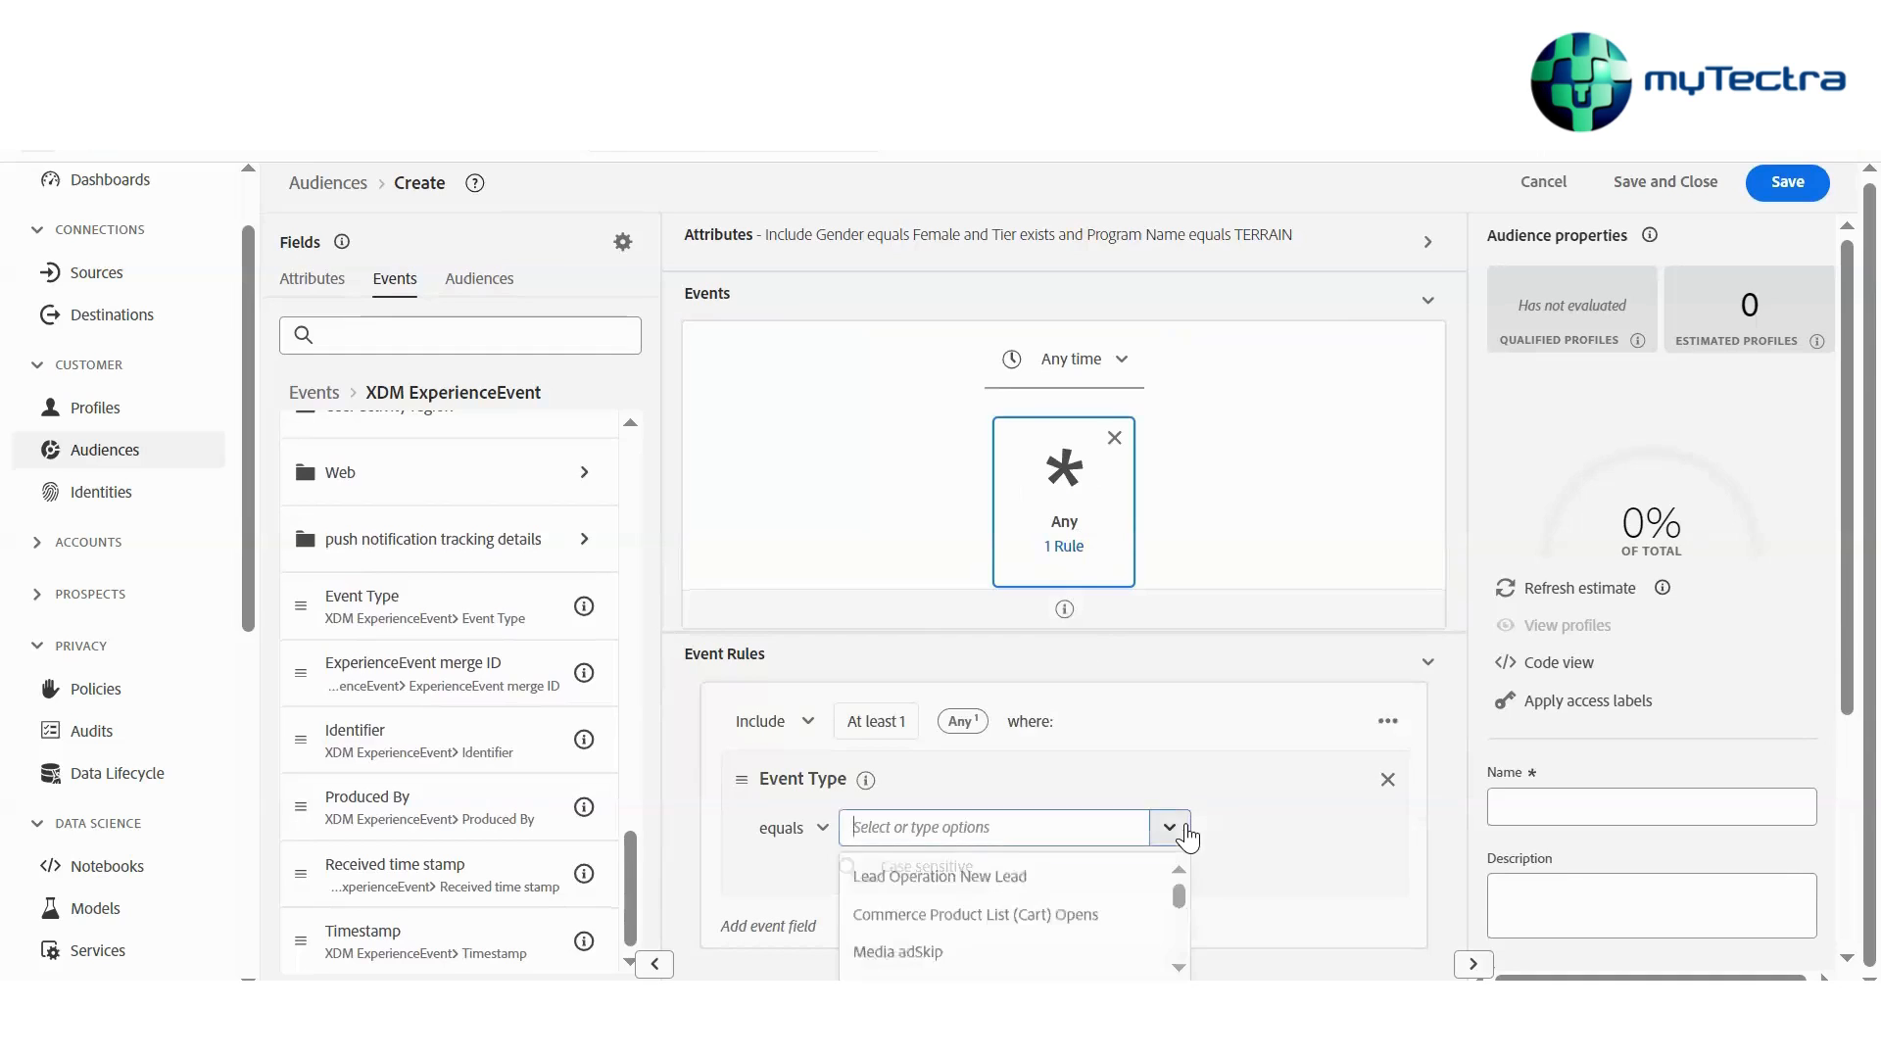
{"action": "scroll", "coordinate": [1059, 921], "scroll_direction": "down", "scroll_amount": 5}
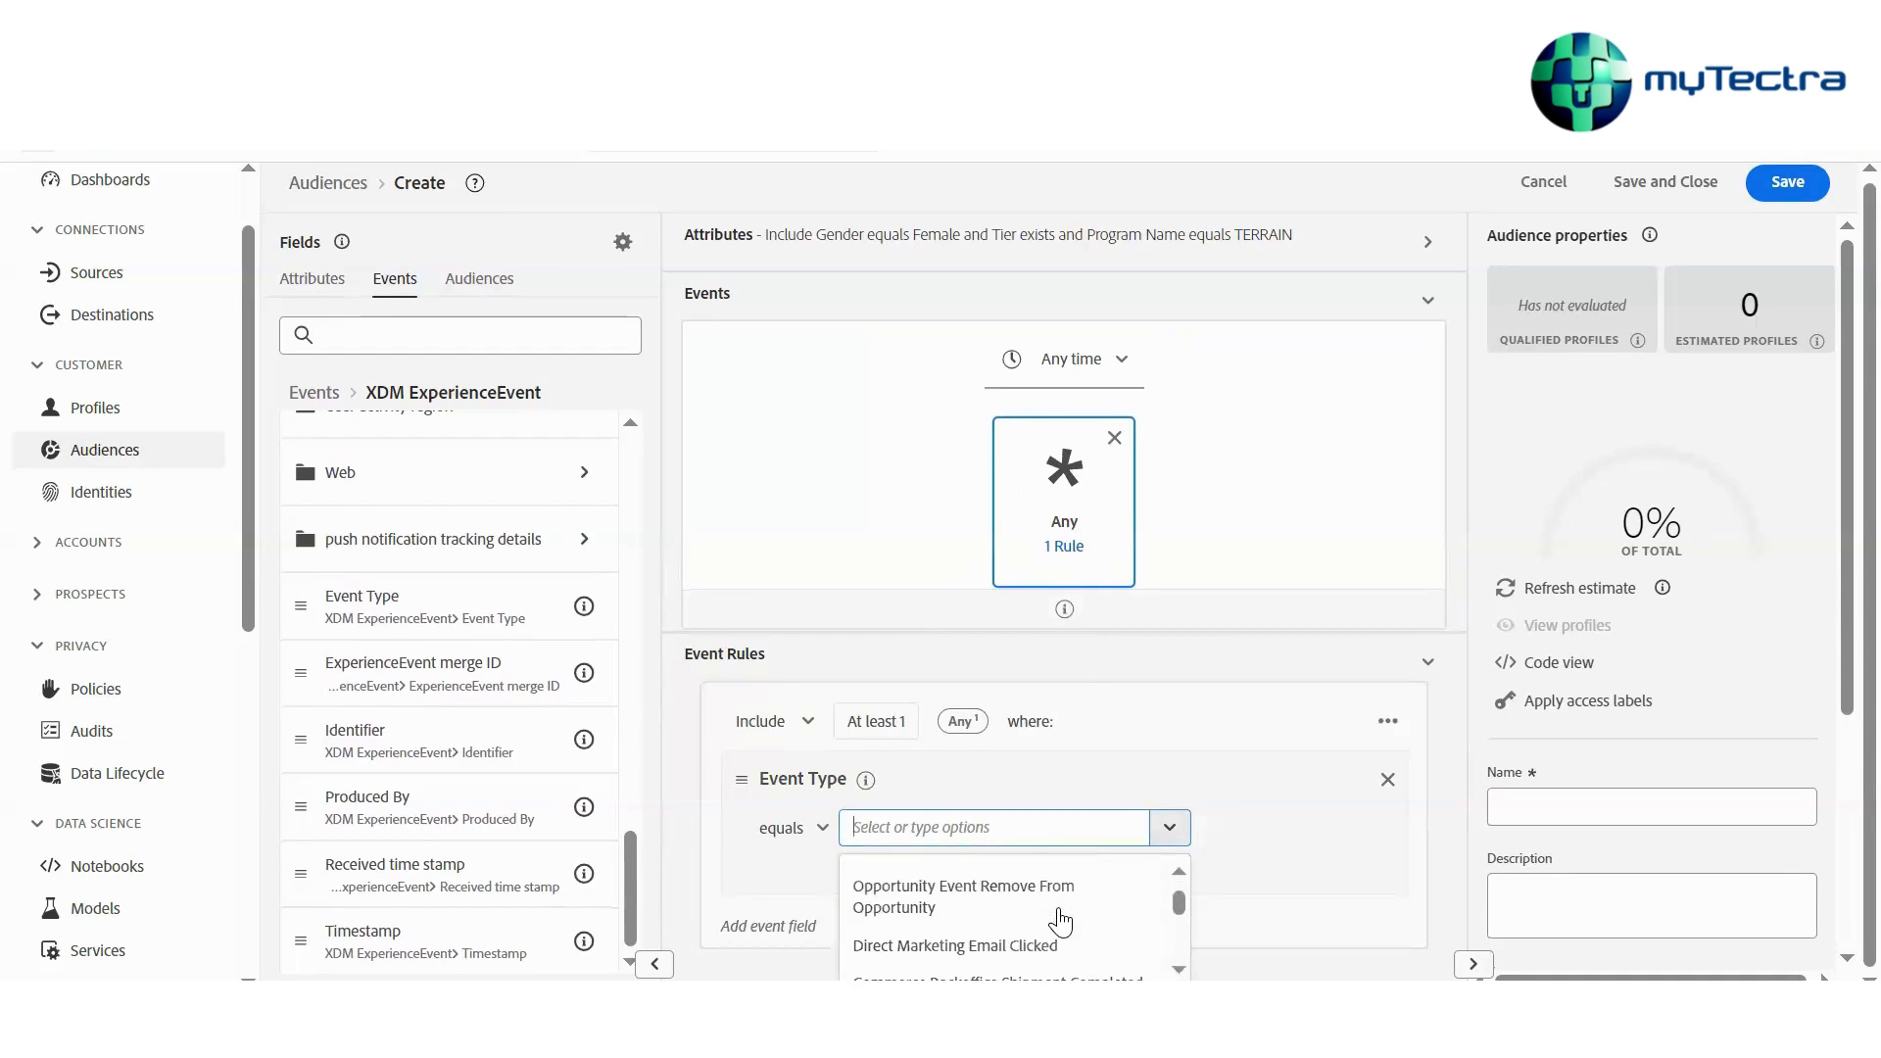
{"action": "scroll", "coordinate": [1059, 921], "scroll_direction": "down", "scroll_amount": 4}
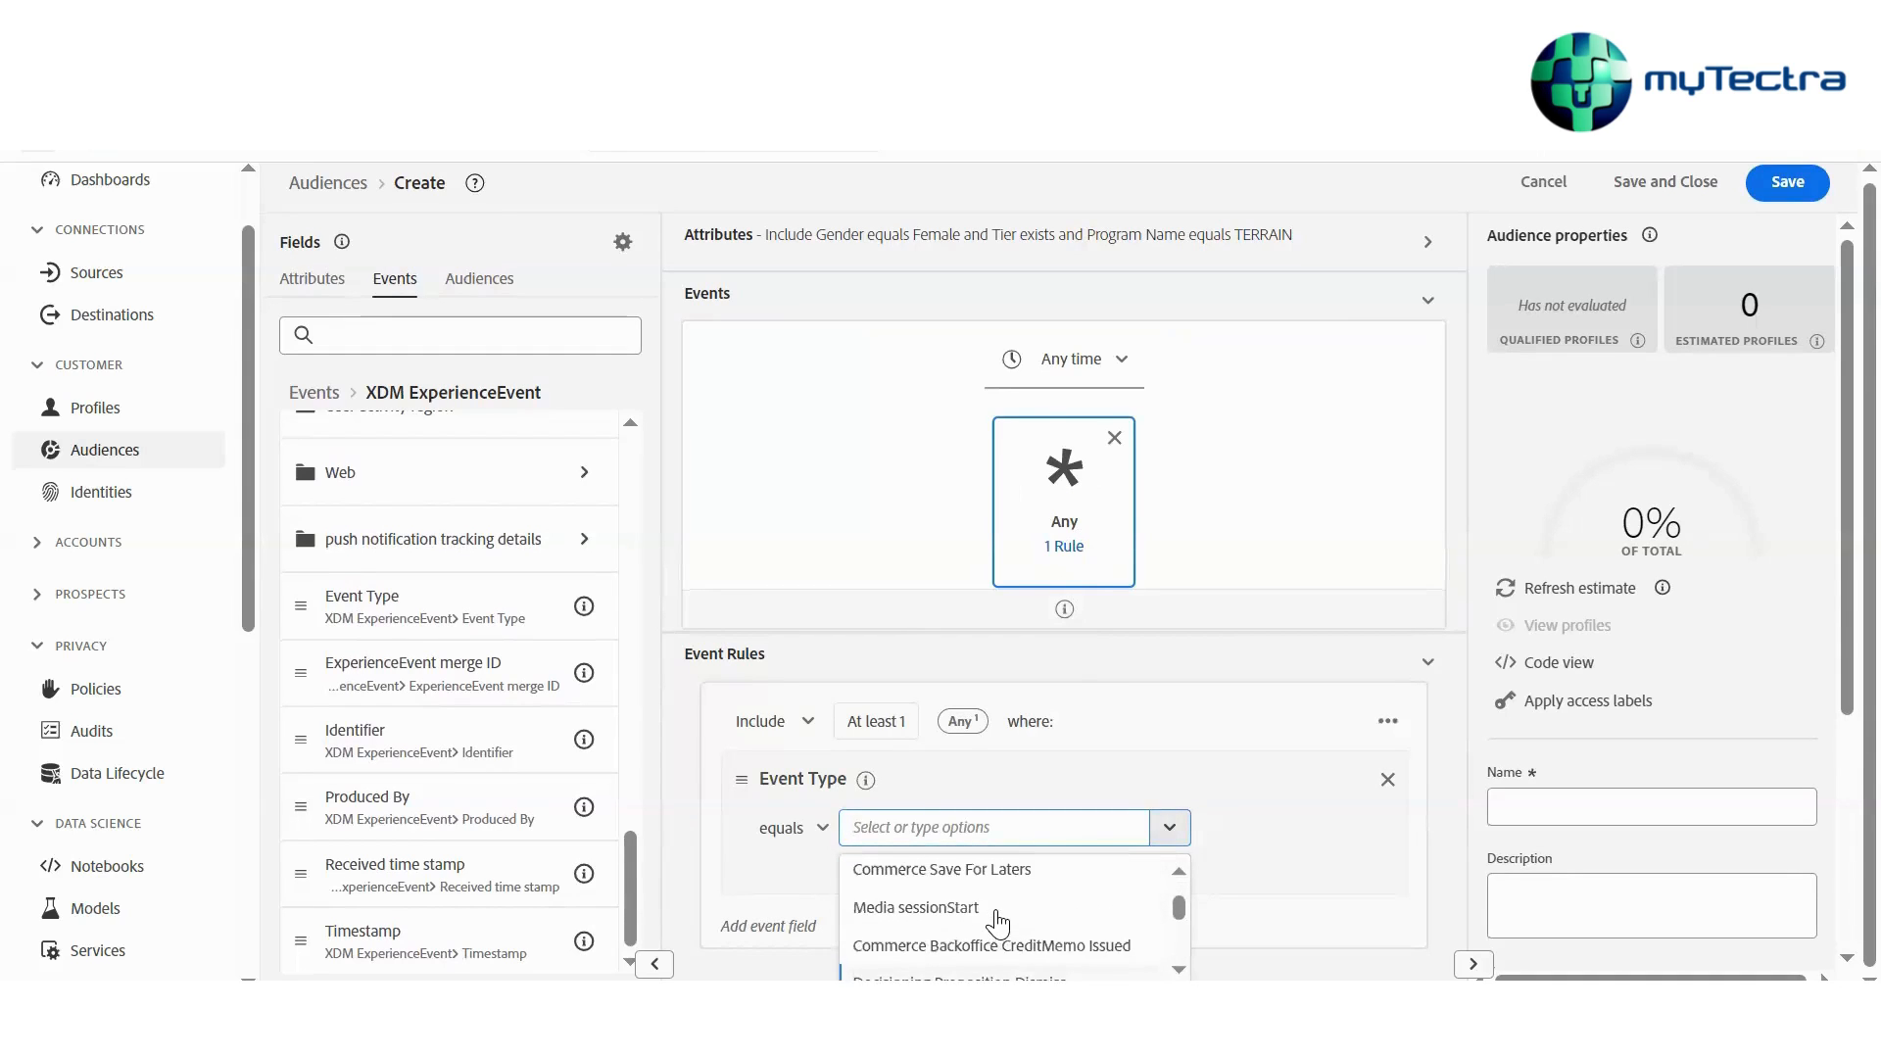
{"action": "scroll", "coordinate": [998, 921], "scroll_direction": "down", "scroll_amount": 6}
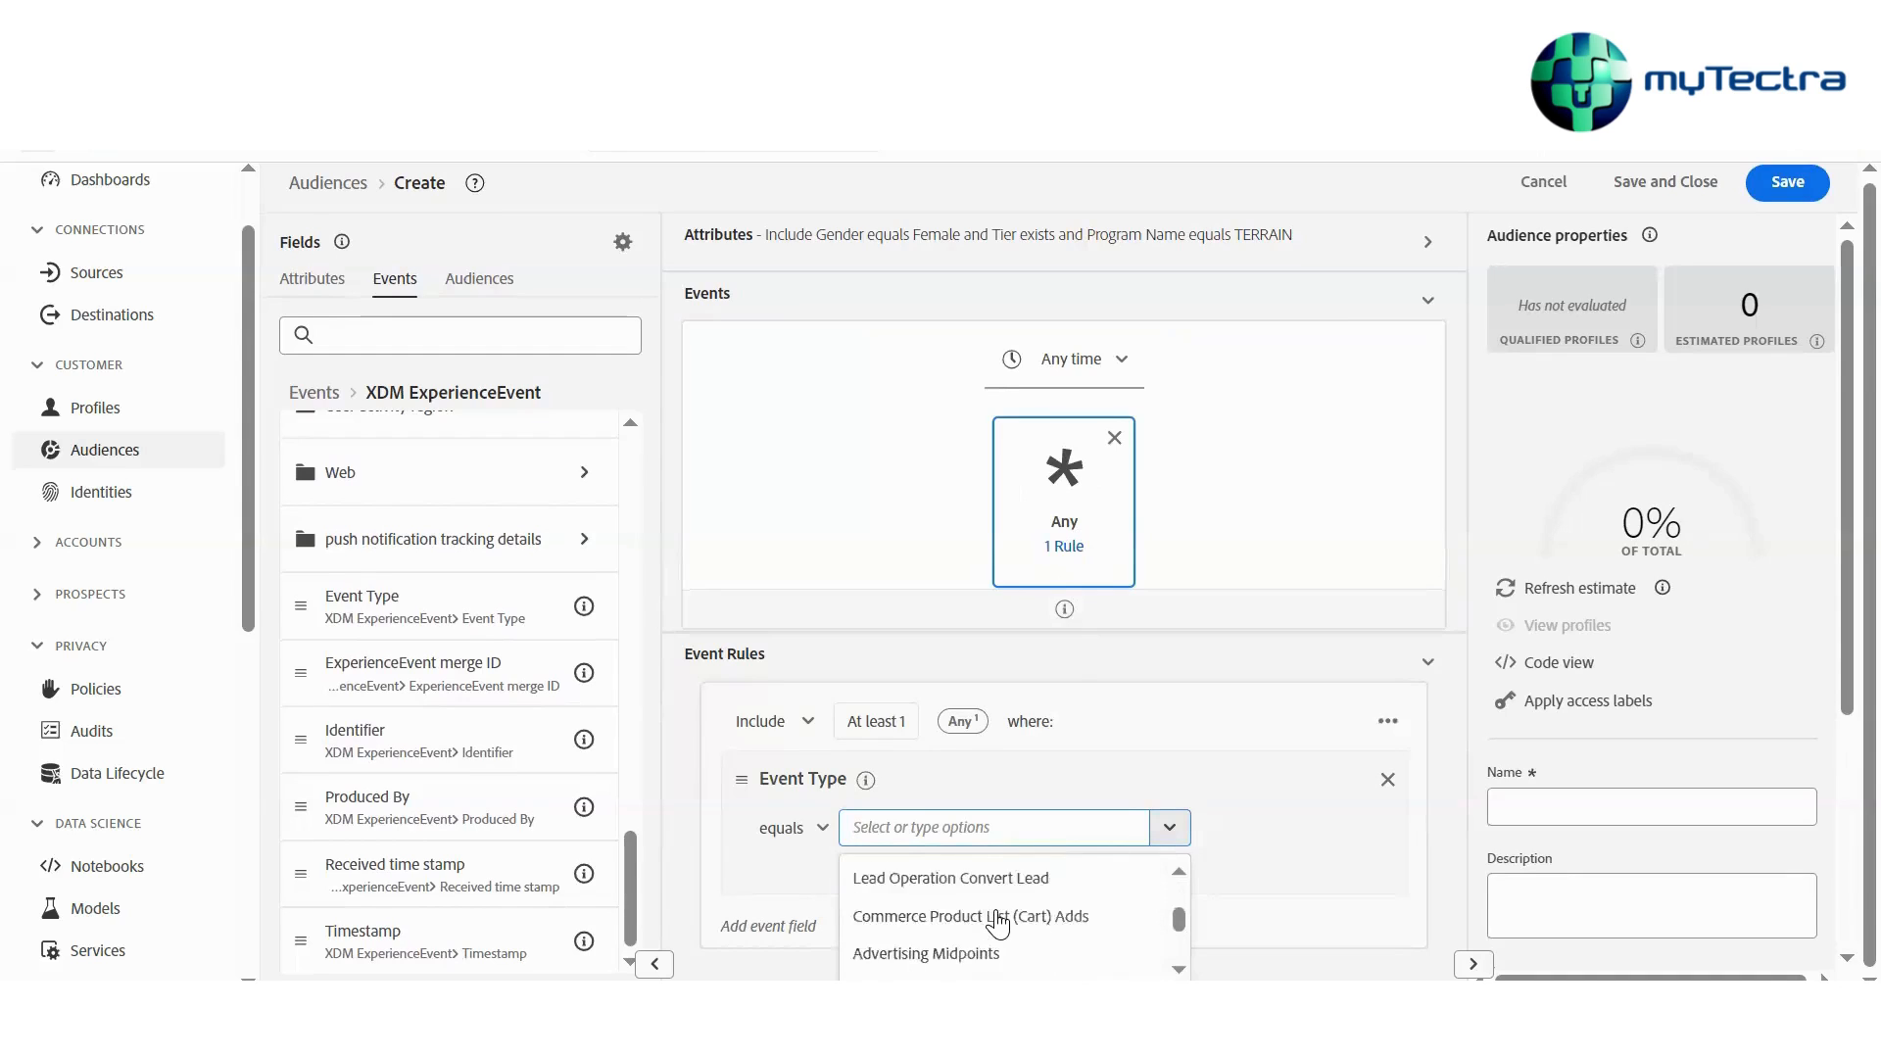
{"action": "scroll", "coordinate": [989, 941], "scroll_direction": "up", "scroll_amount": 1}
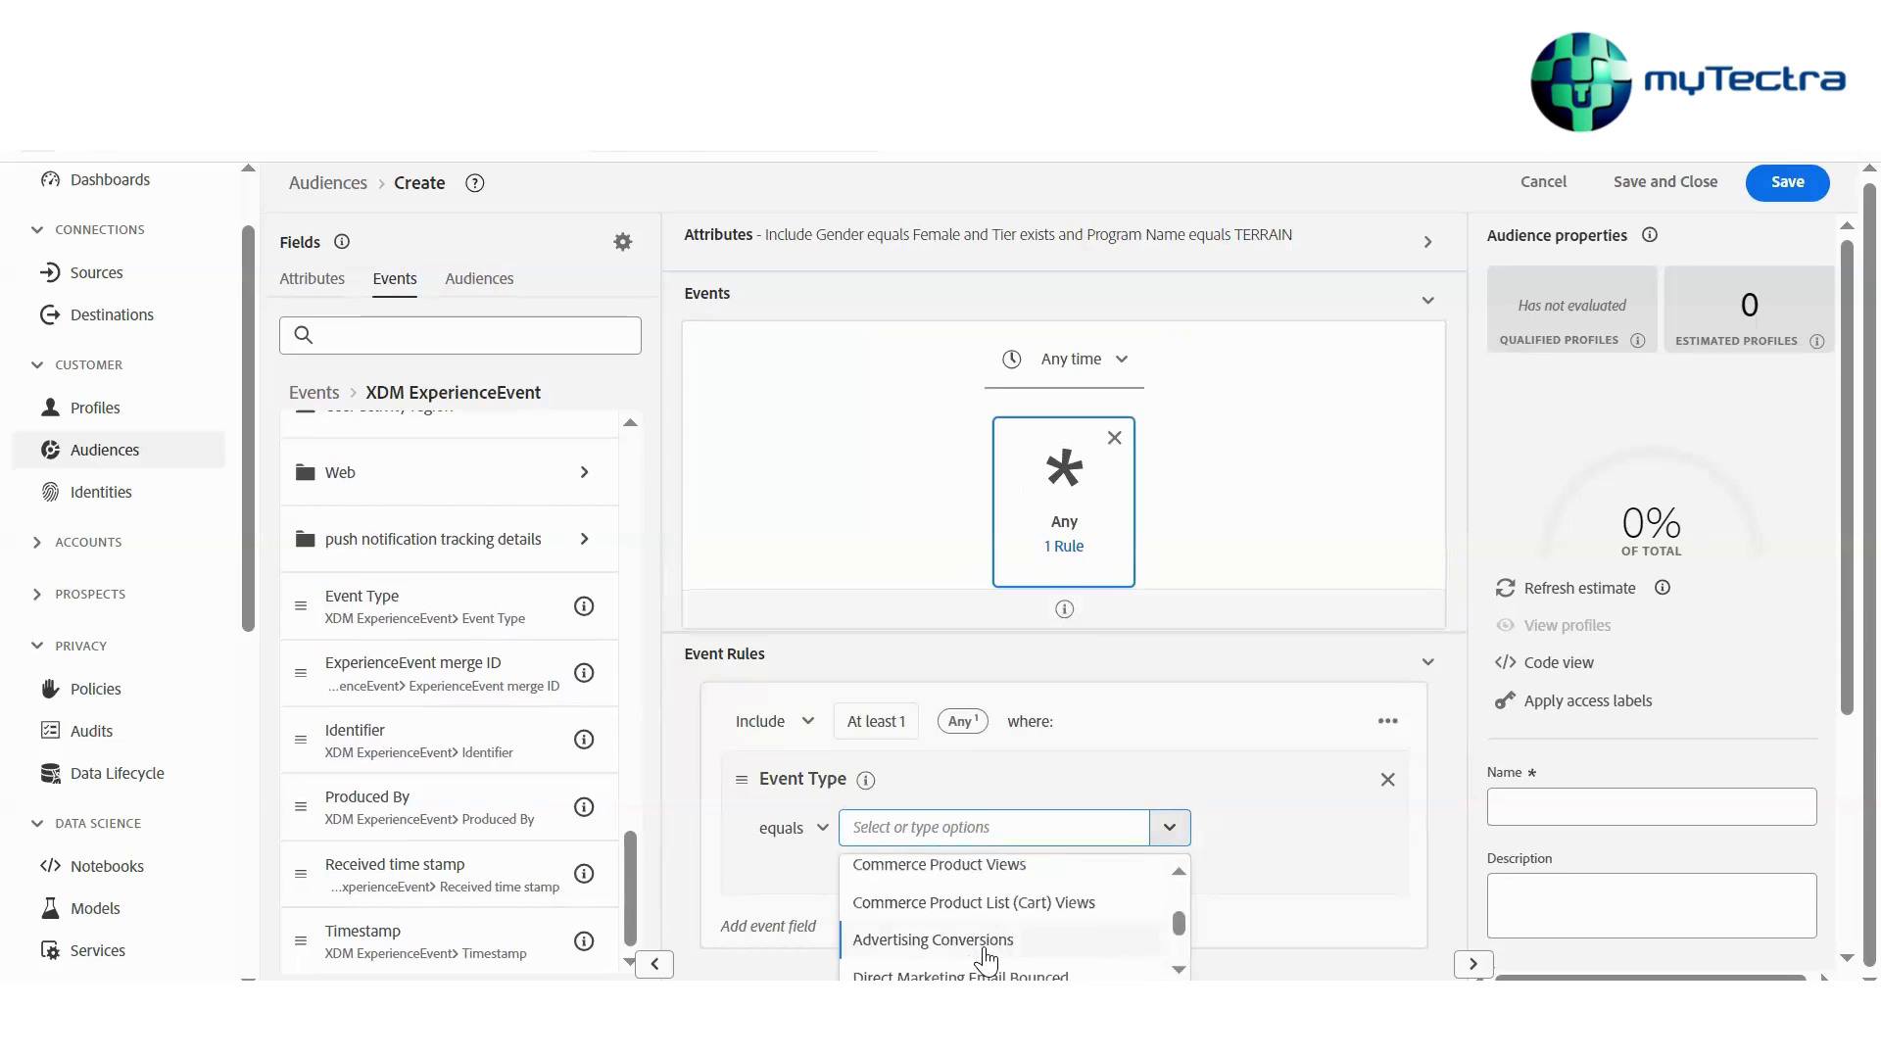
{"action": "left_click", "coordinate": [984, 946]}
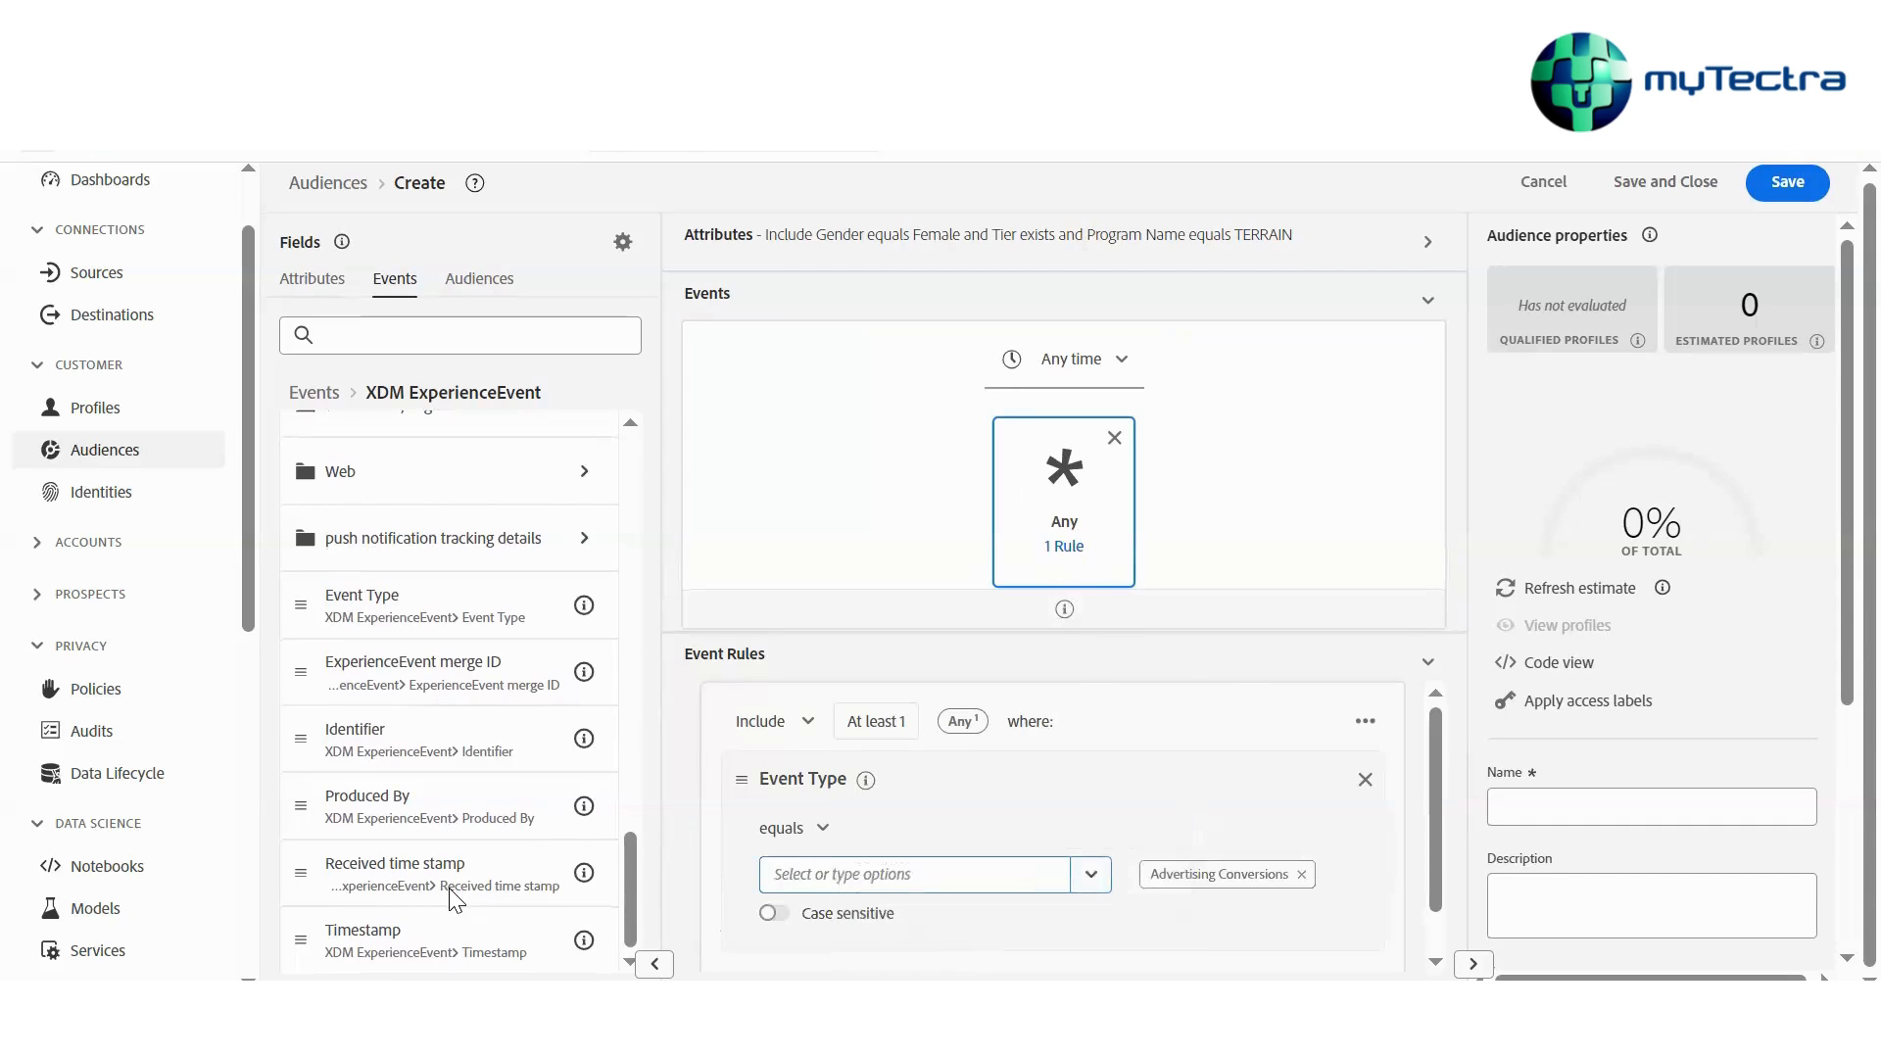
Add a Timestamp event rule and require at least 3 matching events
{"action": "left_click_drag", "start_coordinate": [382, 955], "coordinate": [803, 931]}
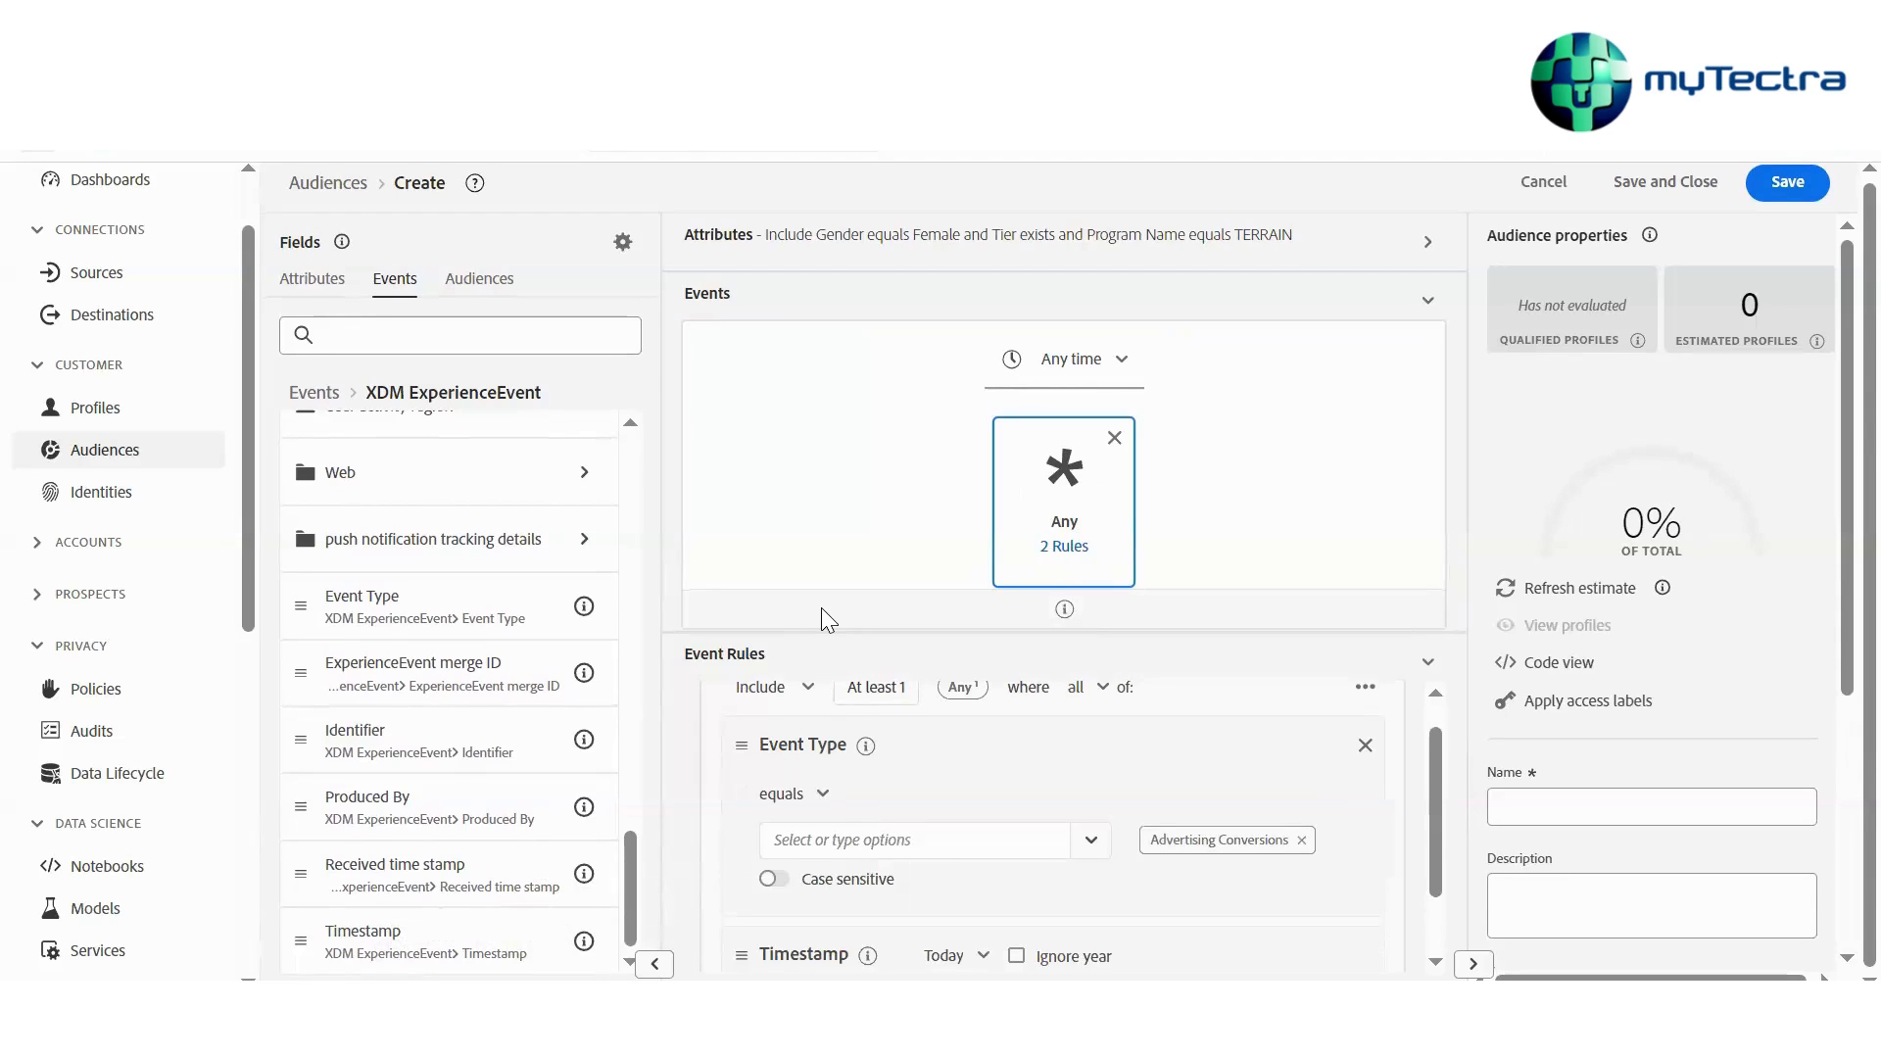
{"action": "left_click", "coordinate": [875, 687]}
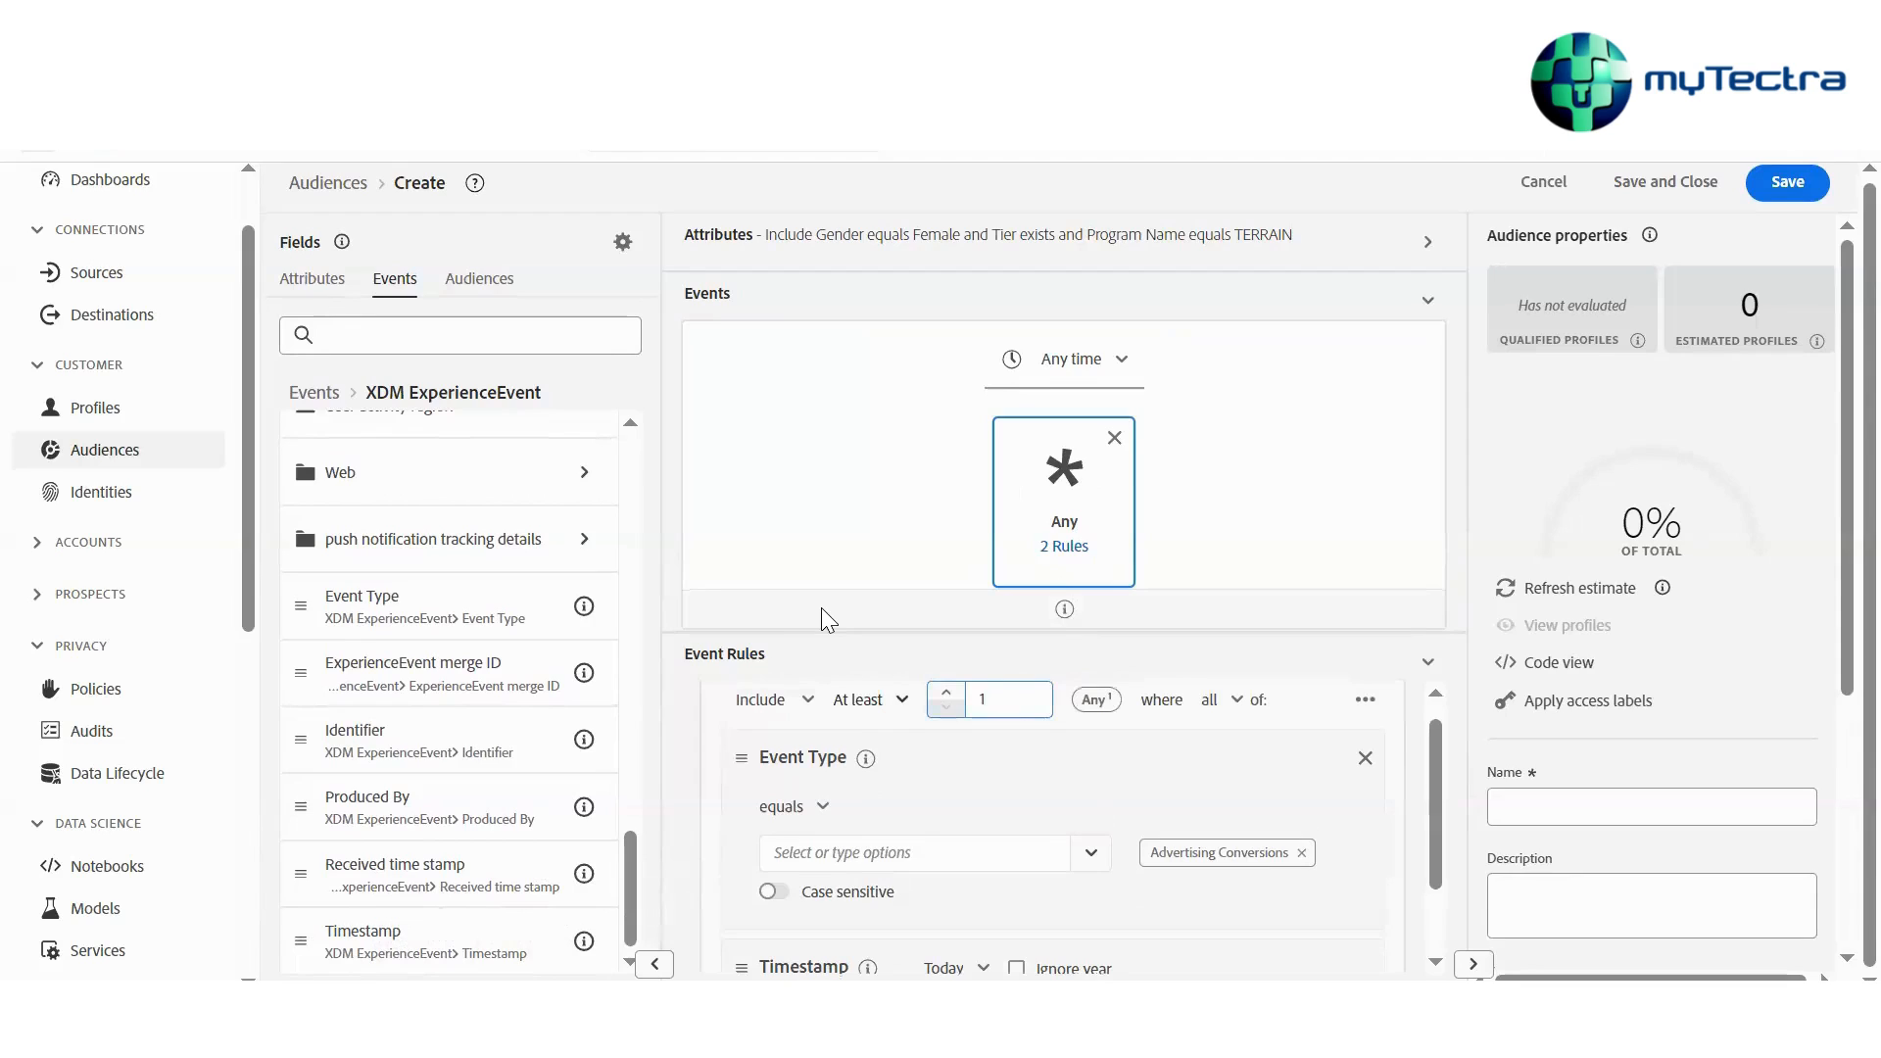
{"action": "key", "text": "BackSpace"}
{"action": "type", "text": "3"}
{"action": "left_click", "coordinate": [821, 607]}
Set the Timestamp condition to in last 1 day(s)
{"action": "scroll", "coordinate": [1122, 813], "scroll_direction": "down", "scroll_amount": 1}
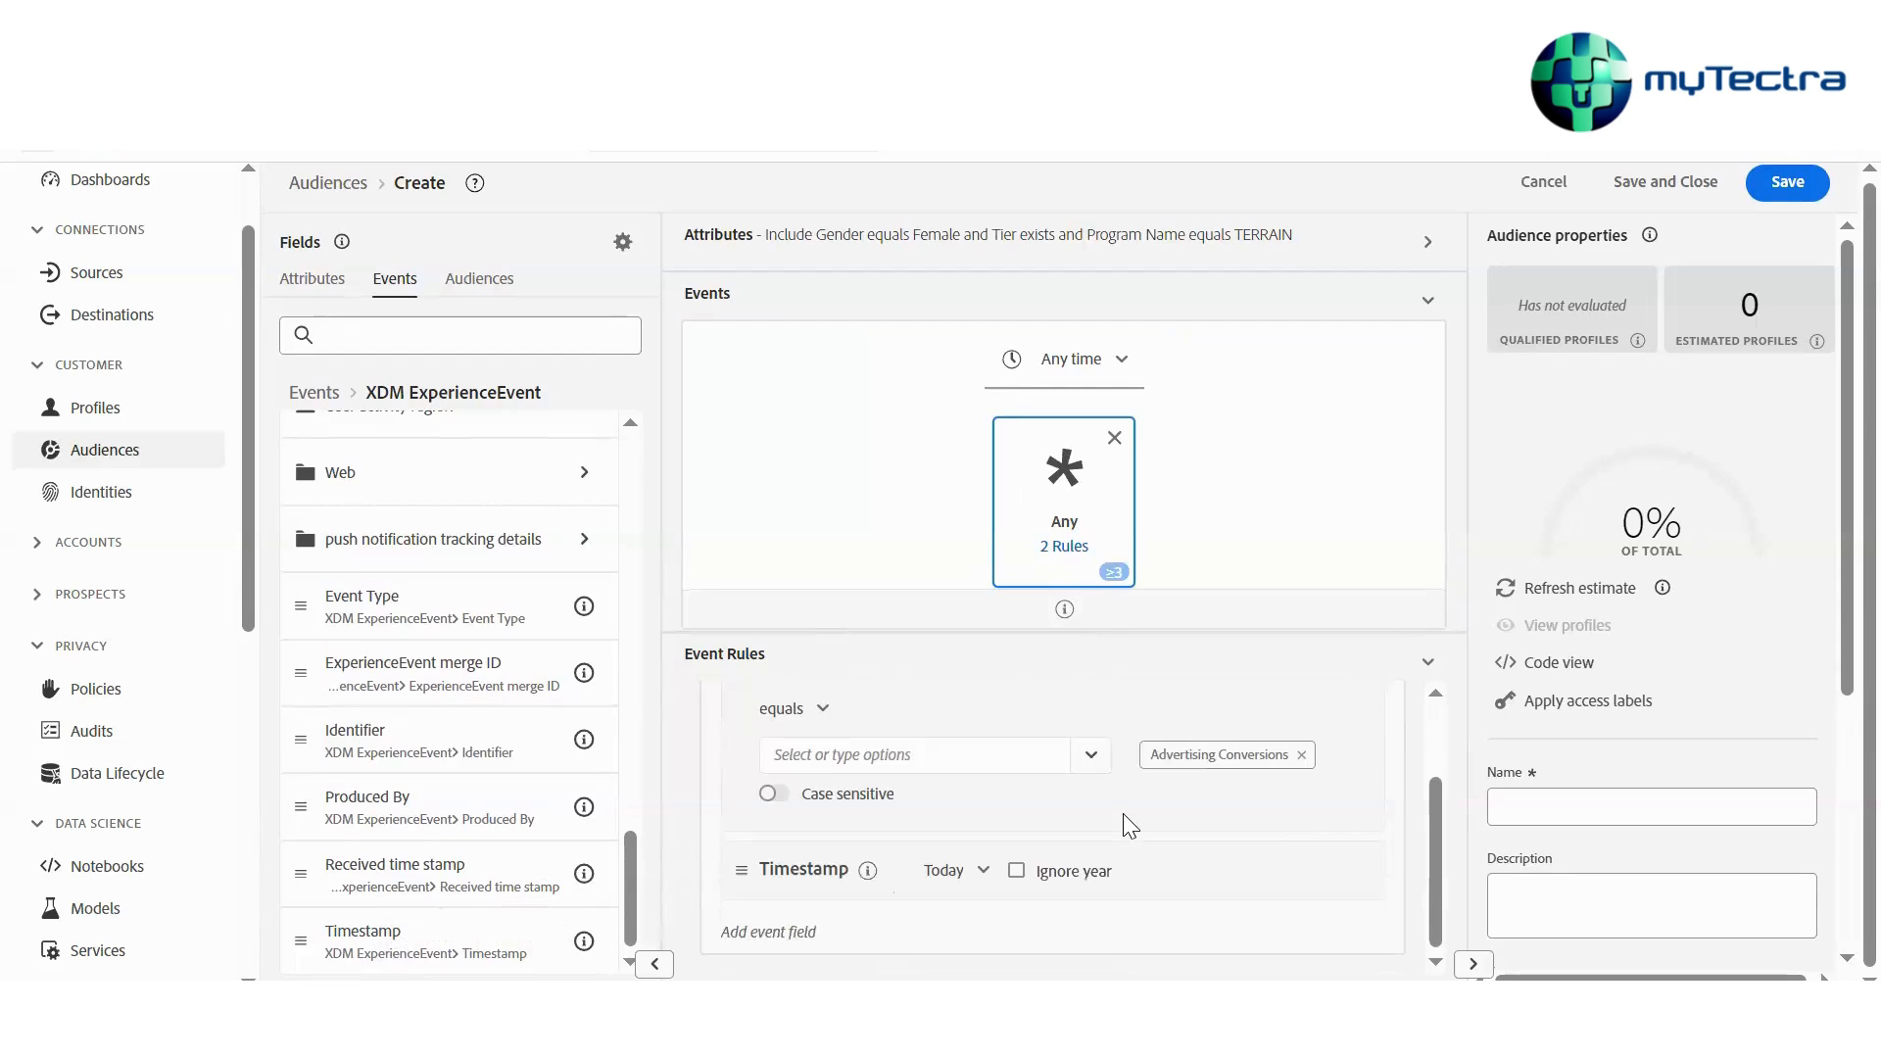
{"action": "scroll", "coordinate": [1122, 813], "scroll_direction": "up", "scroll_amount": 2}
{"action": "scroll", "coordinate": [1072, 809], "scroll_direction": "down", "scroll_amount": 1}
{"action": "left_click", "coordinate": [955, 871]}
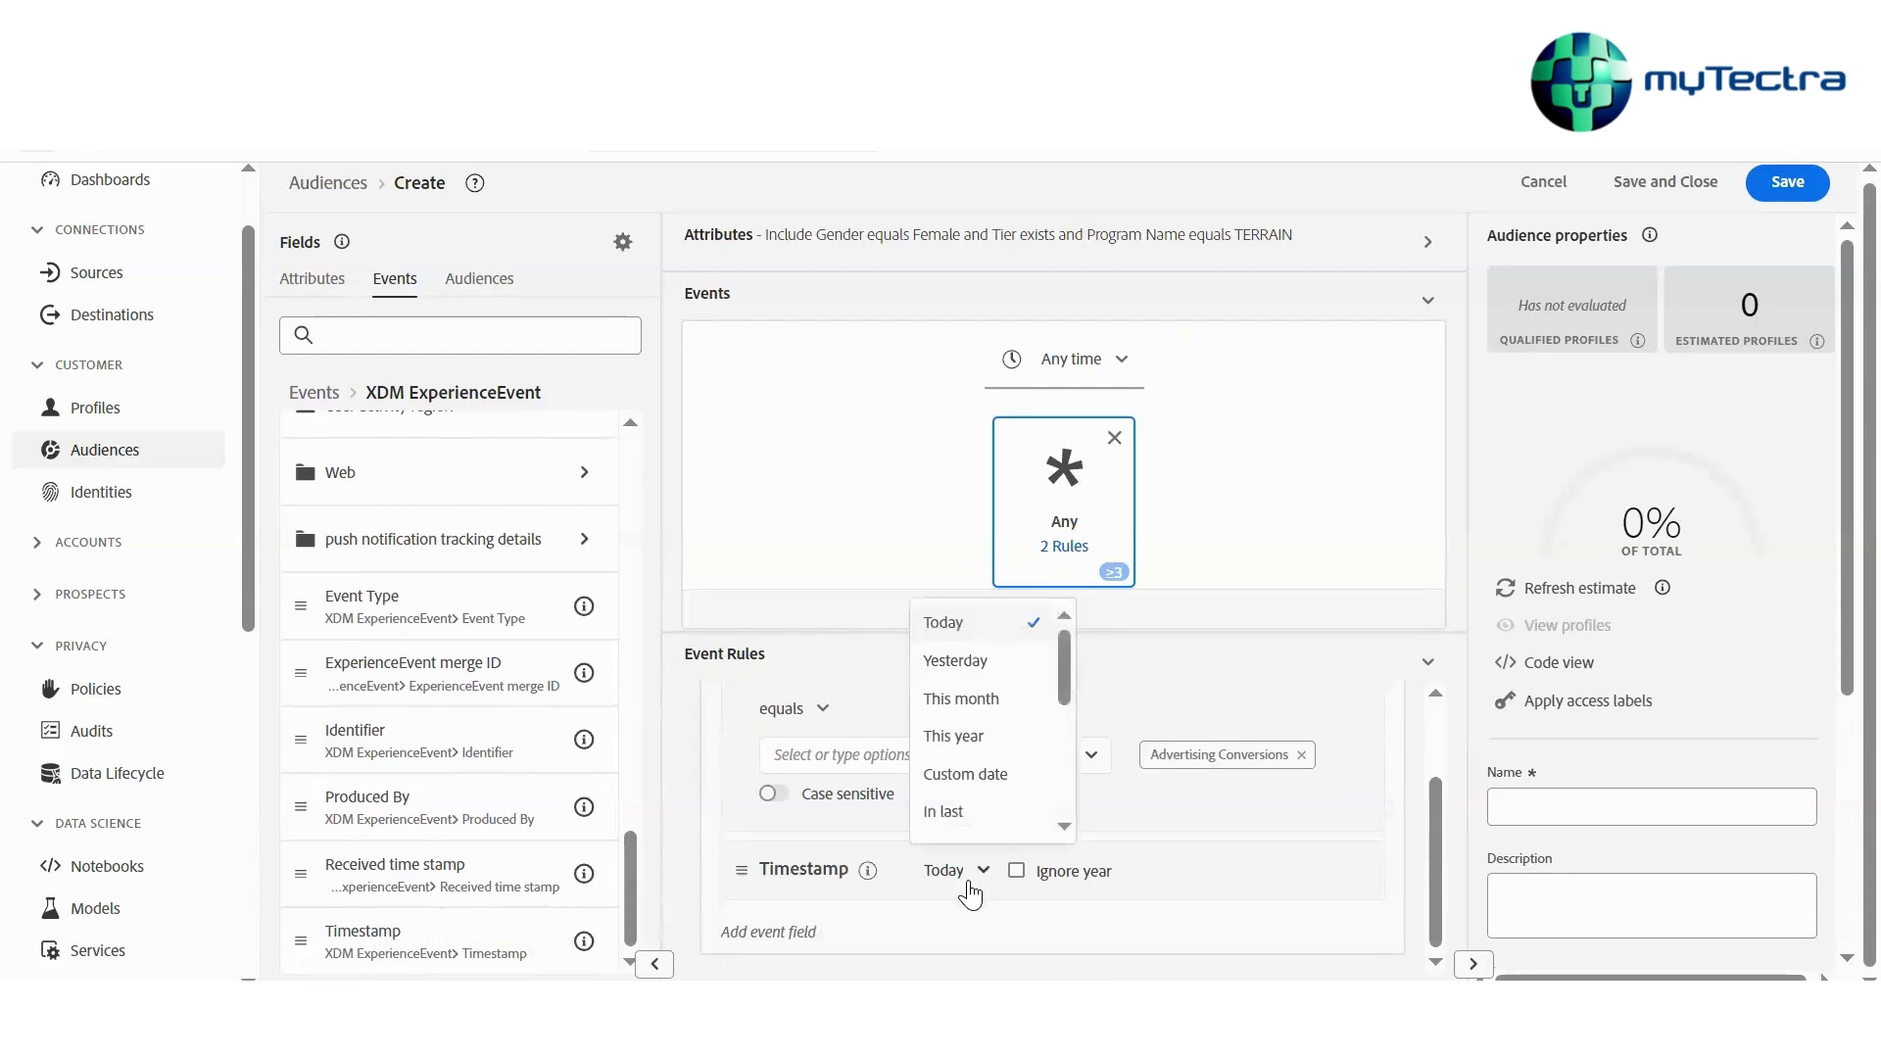
{"action": "left_click", "coordinate": [995, 811]}
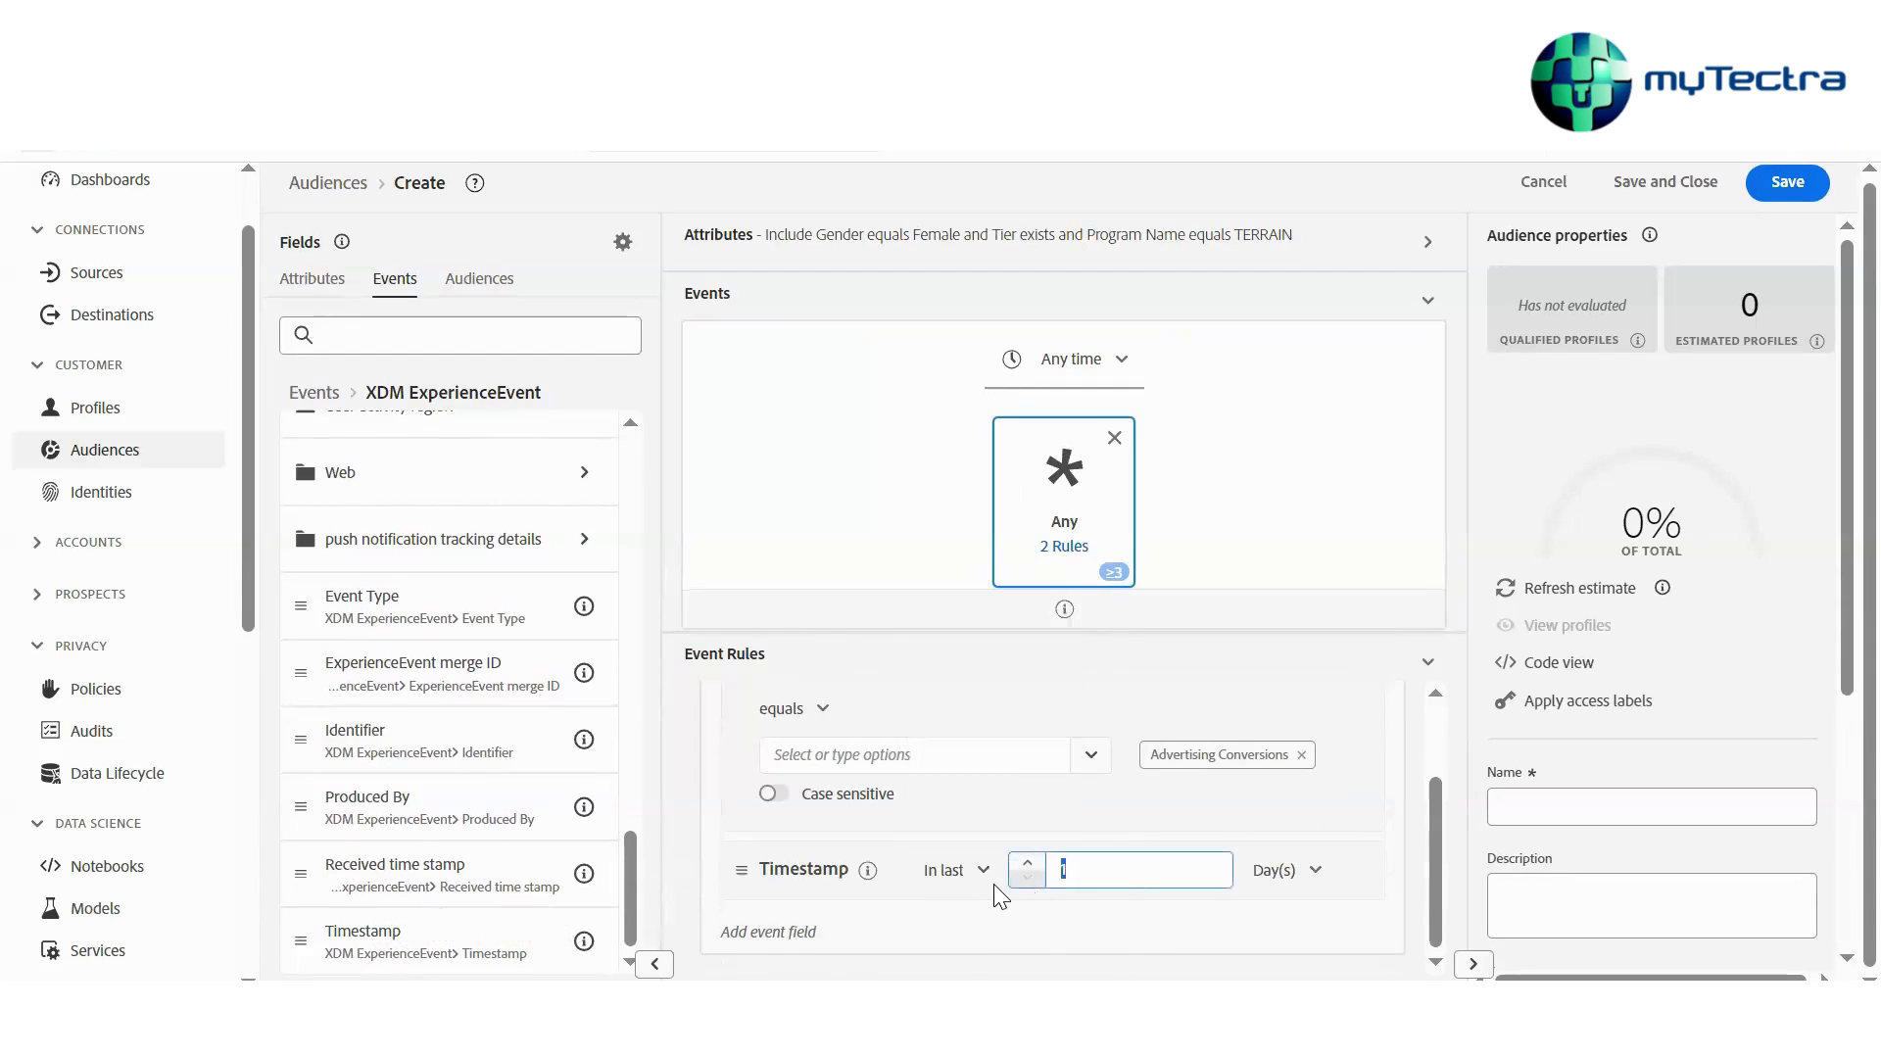
{"action": "scroll", "coordinate": [993, 884], "scroll_direction": "up", "scroll_amount": 1}
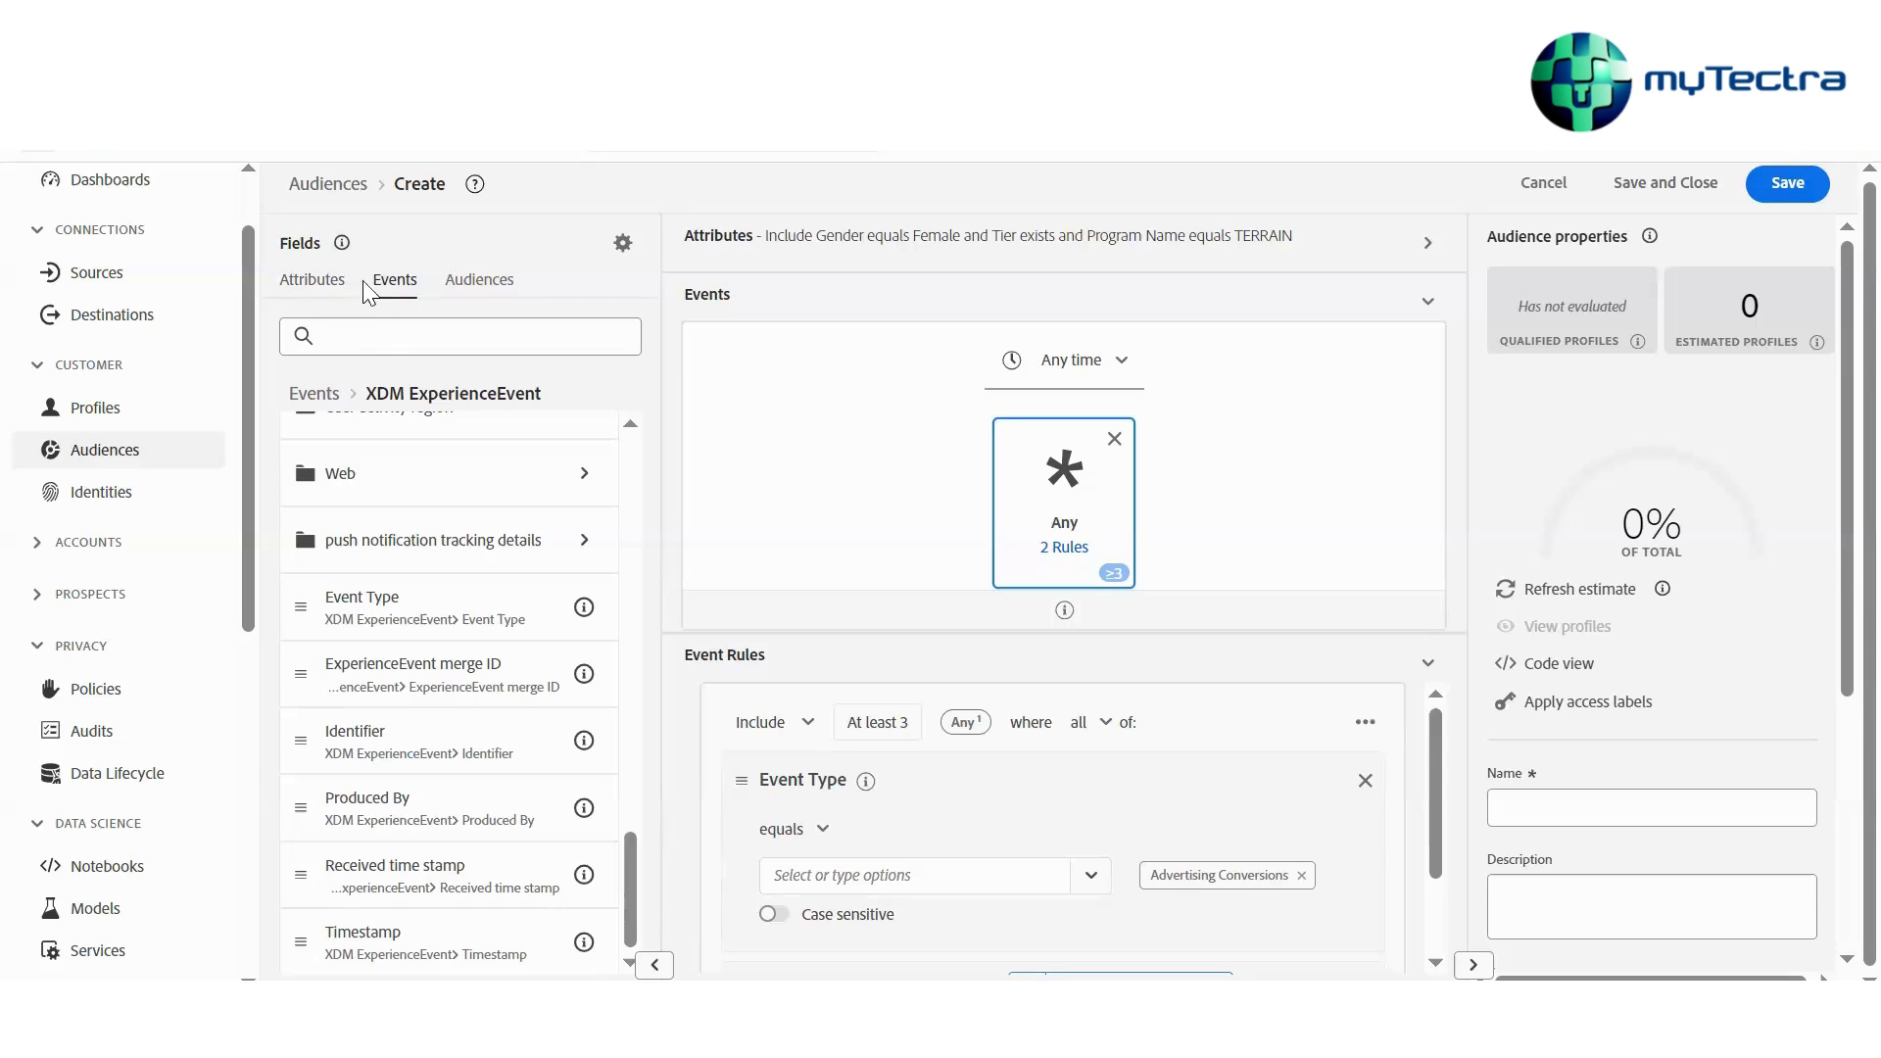
{"action": "left_click", "coordinate": [325, 294]}
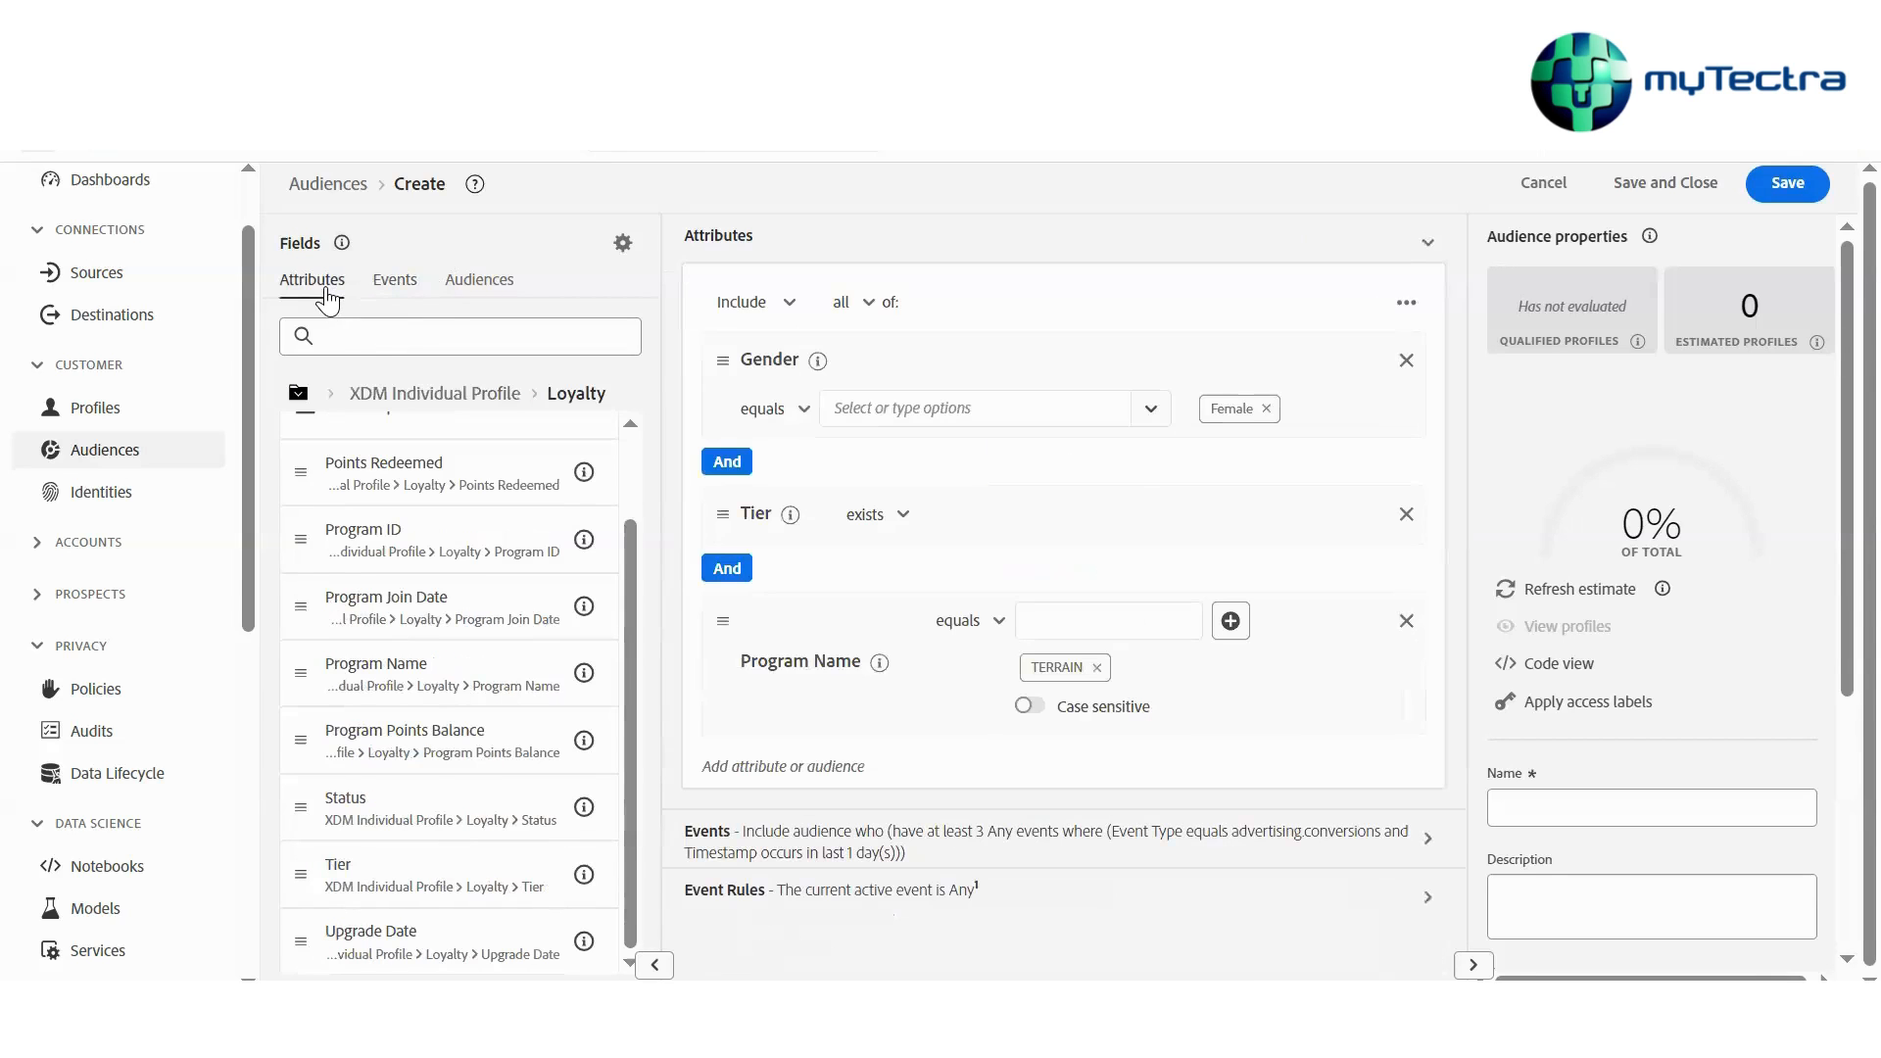
Add the Last Purchase audience from the Experience Platform audiences to the attribute conditions
{"action": "left_click", "coordinate": [404, 294]}
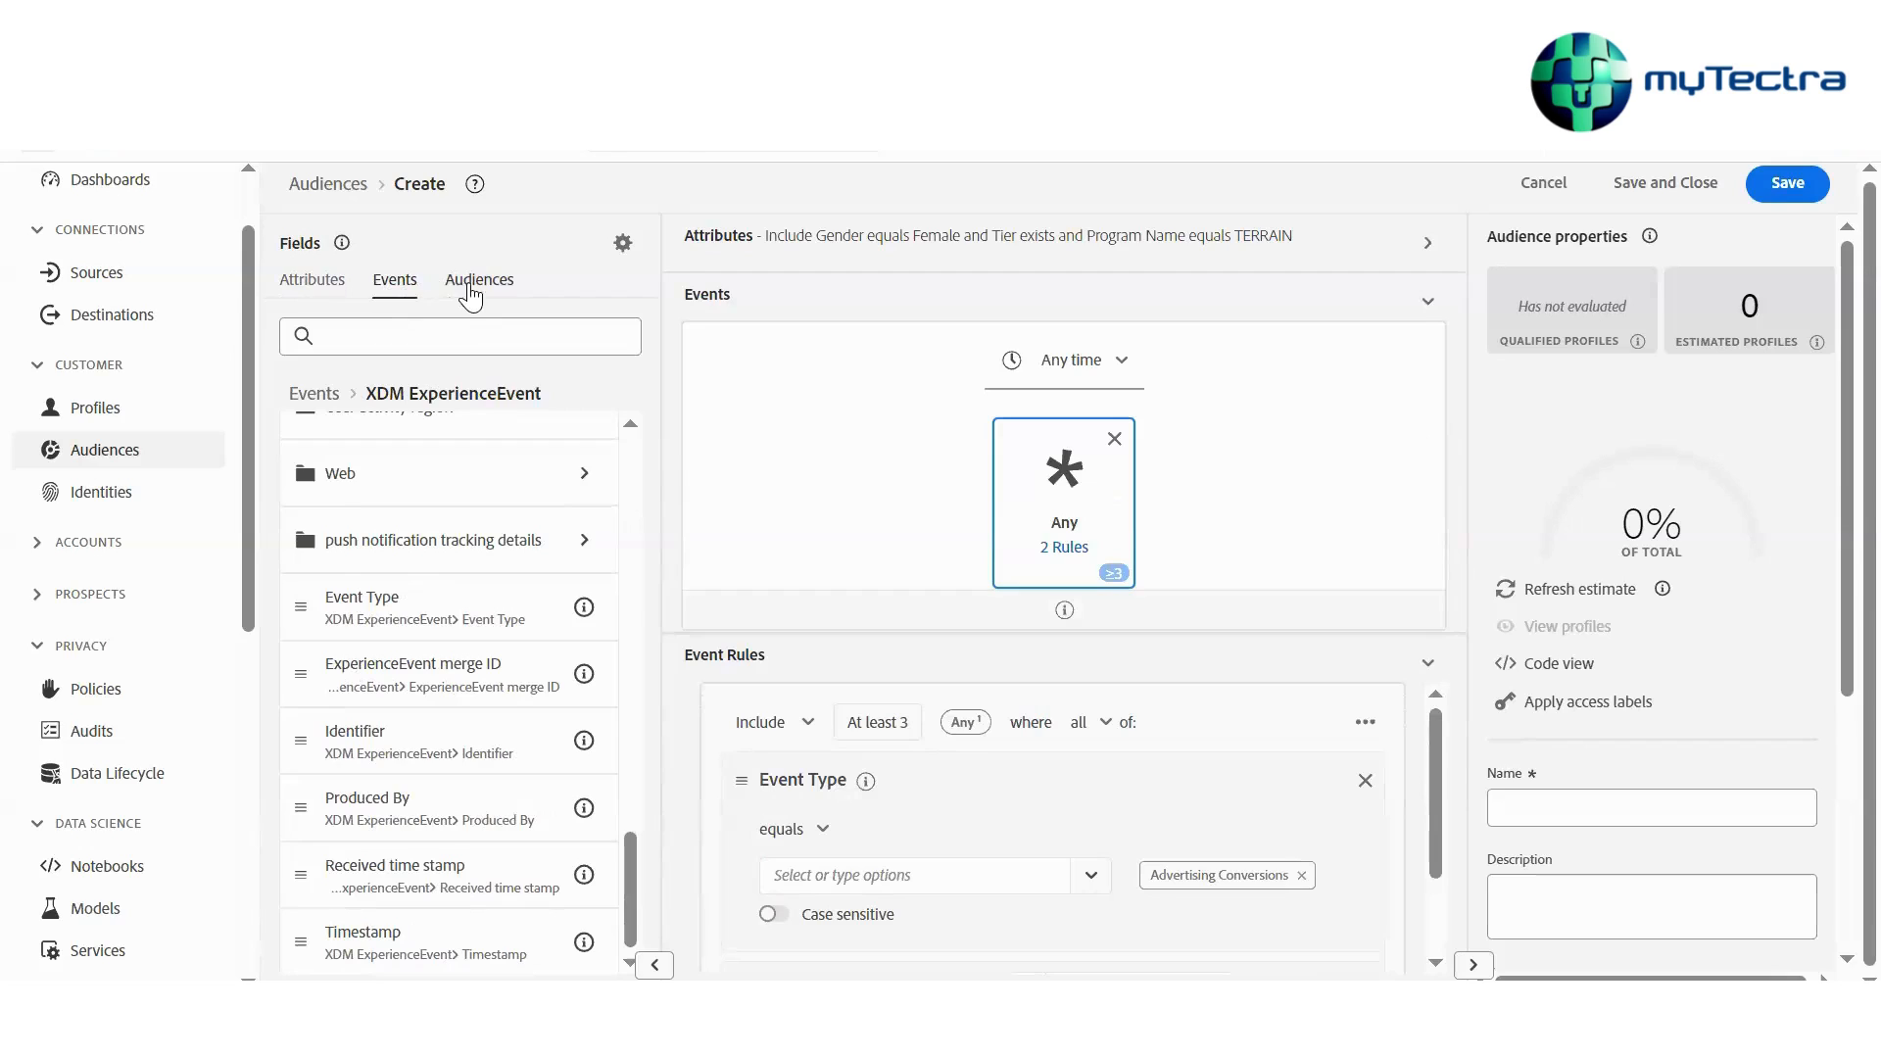
{"action": "left_click", "coordinate": [485, 300]}
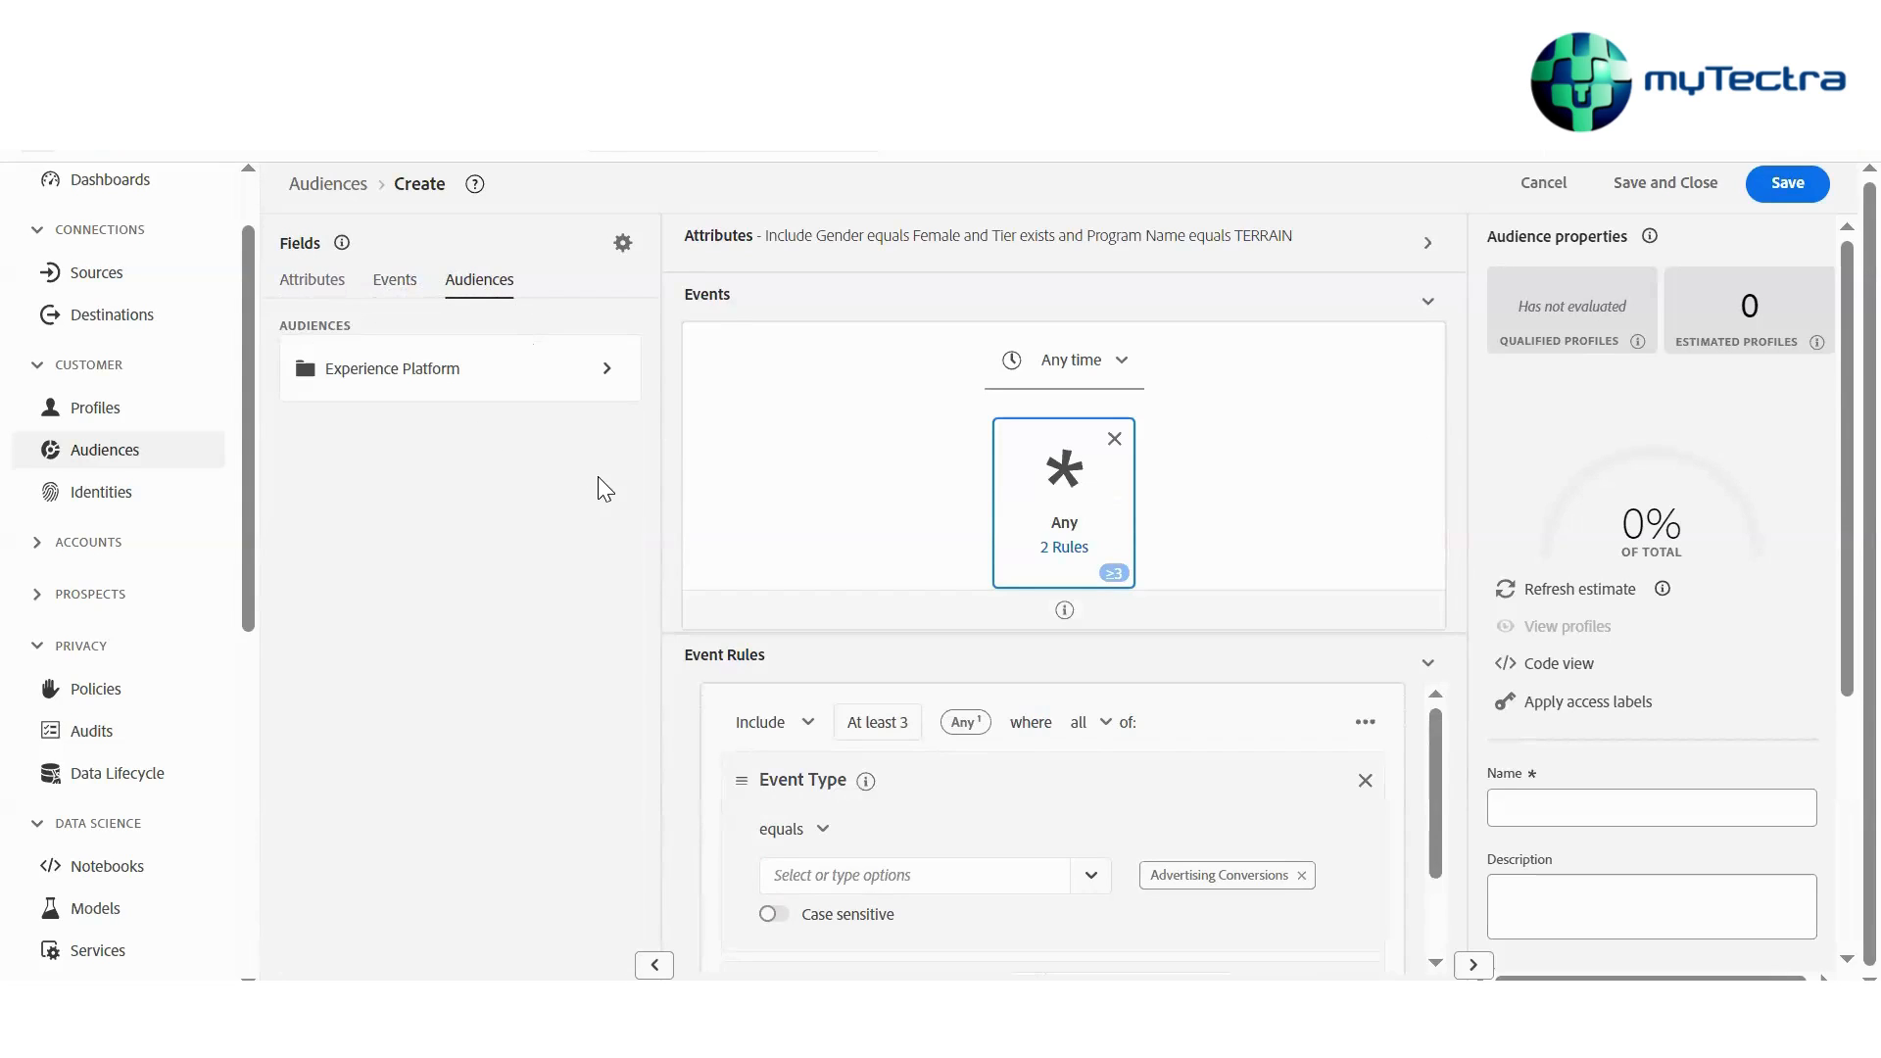
{"action": "left_click", "coordinate": [486, 388]}
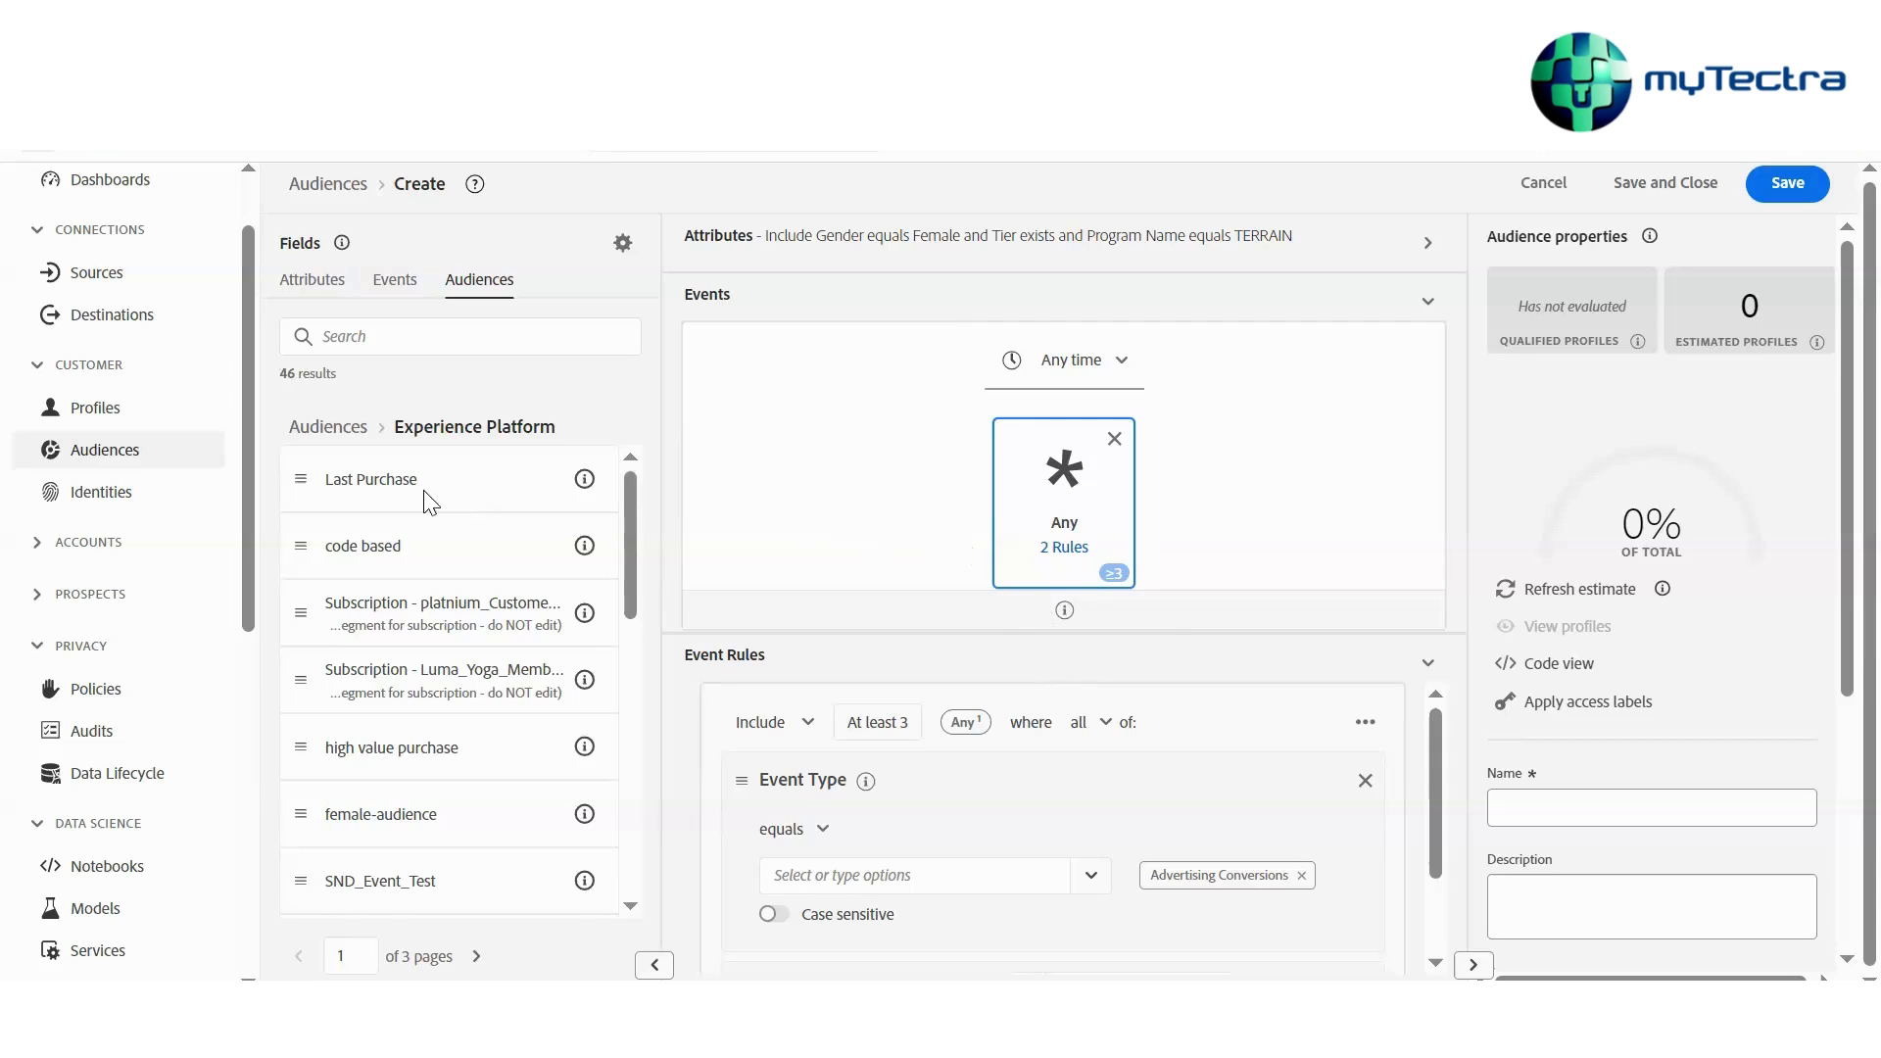
{"action": "left_click_drag", "start_coordinate": [416, 490], "coordinate": [668, 425]}
{"action": "left_click_drag", "start_coordinate": [390, 492], "coordinate": [1001, 327]}
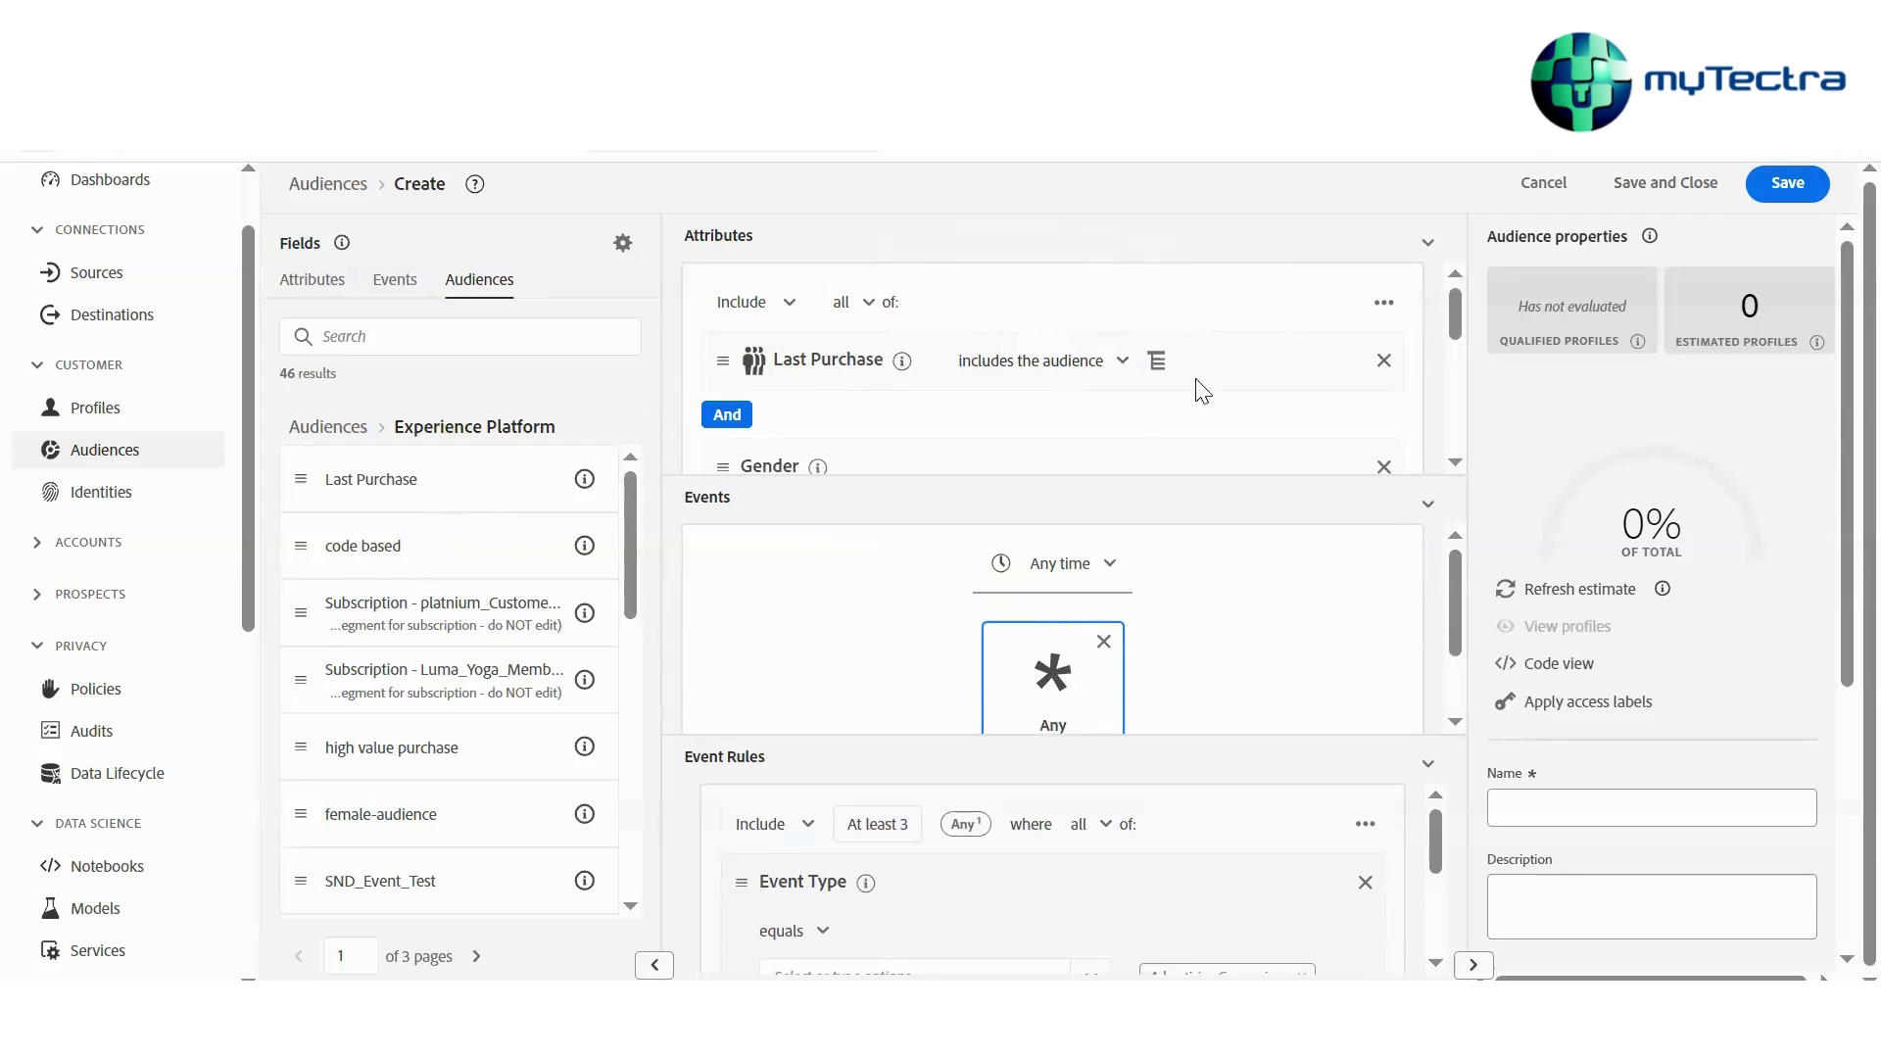
Set the Last Purchase condition to does not include the audience
{"action": "left_click", "coordinate": [1056, 371]}
{"action": "left_click", "coordinate": [1072, 453]}
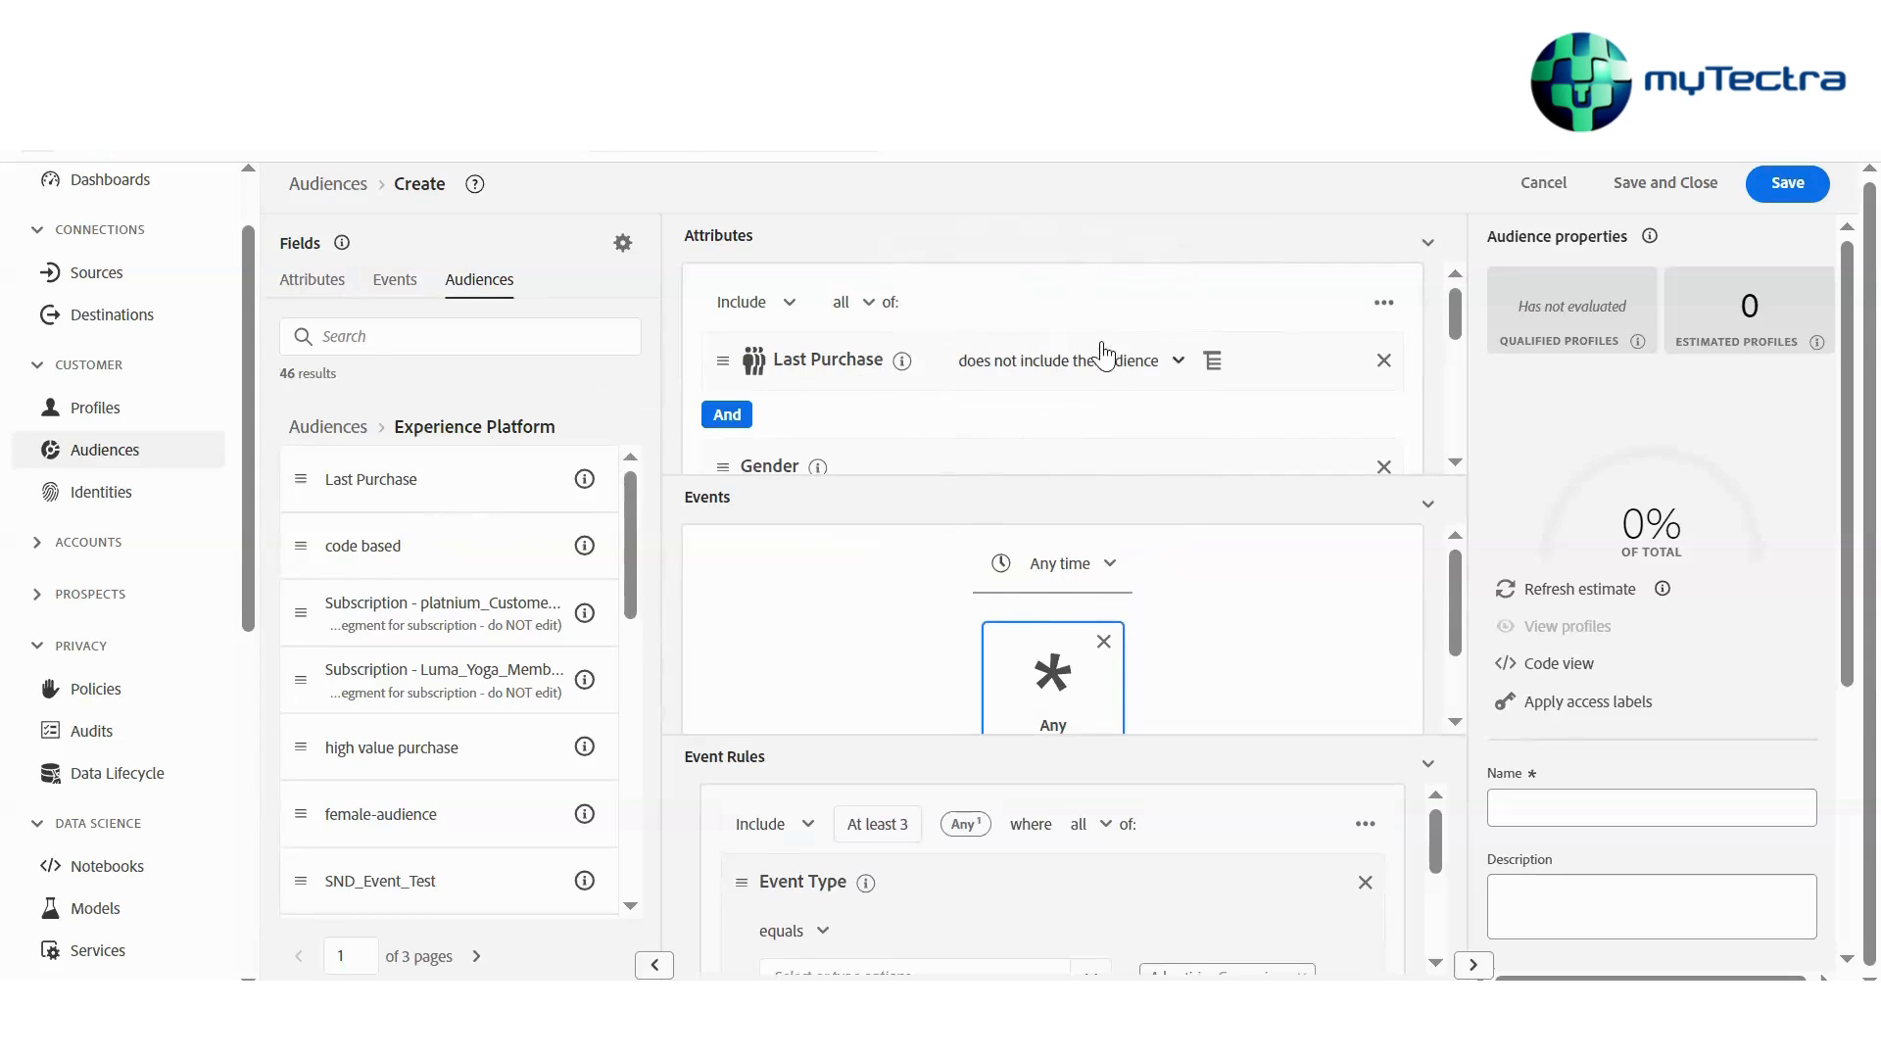
{"action": "left_click", "coordinate": [1104, 372]}
{"action": "left_click", "coordinate": [1104, 370]}
{"action": "left_click", "coordinate": [787, 305]}
{"action": "left_click", "coordinate": [787, 311]}
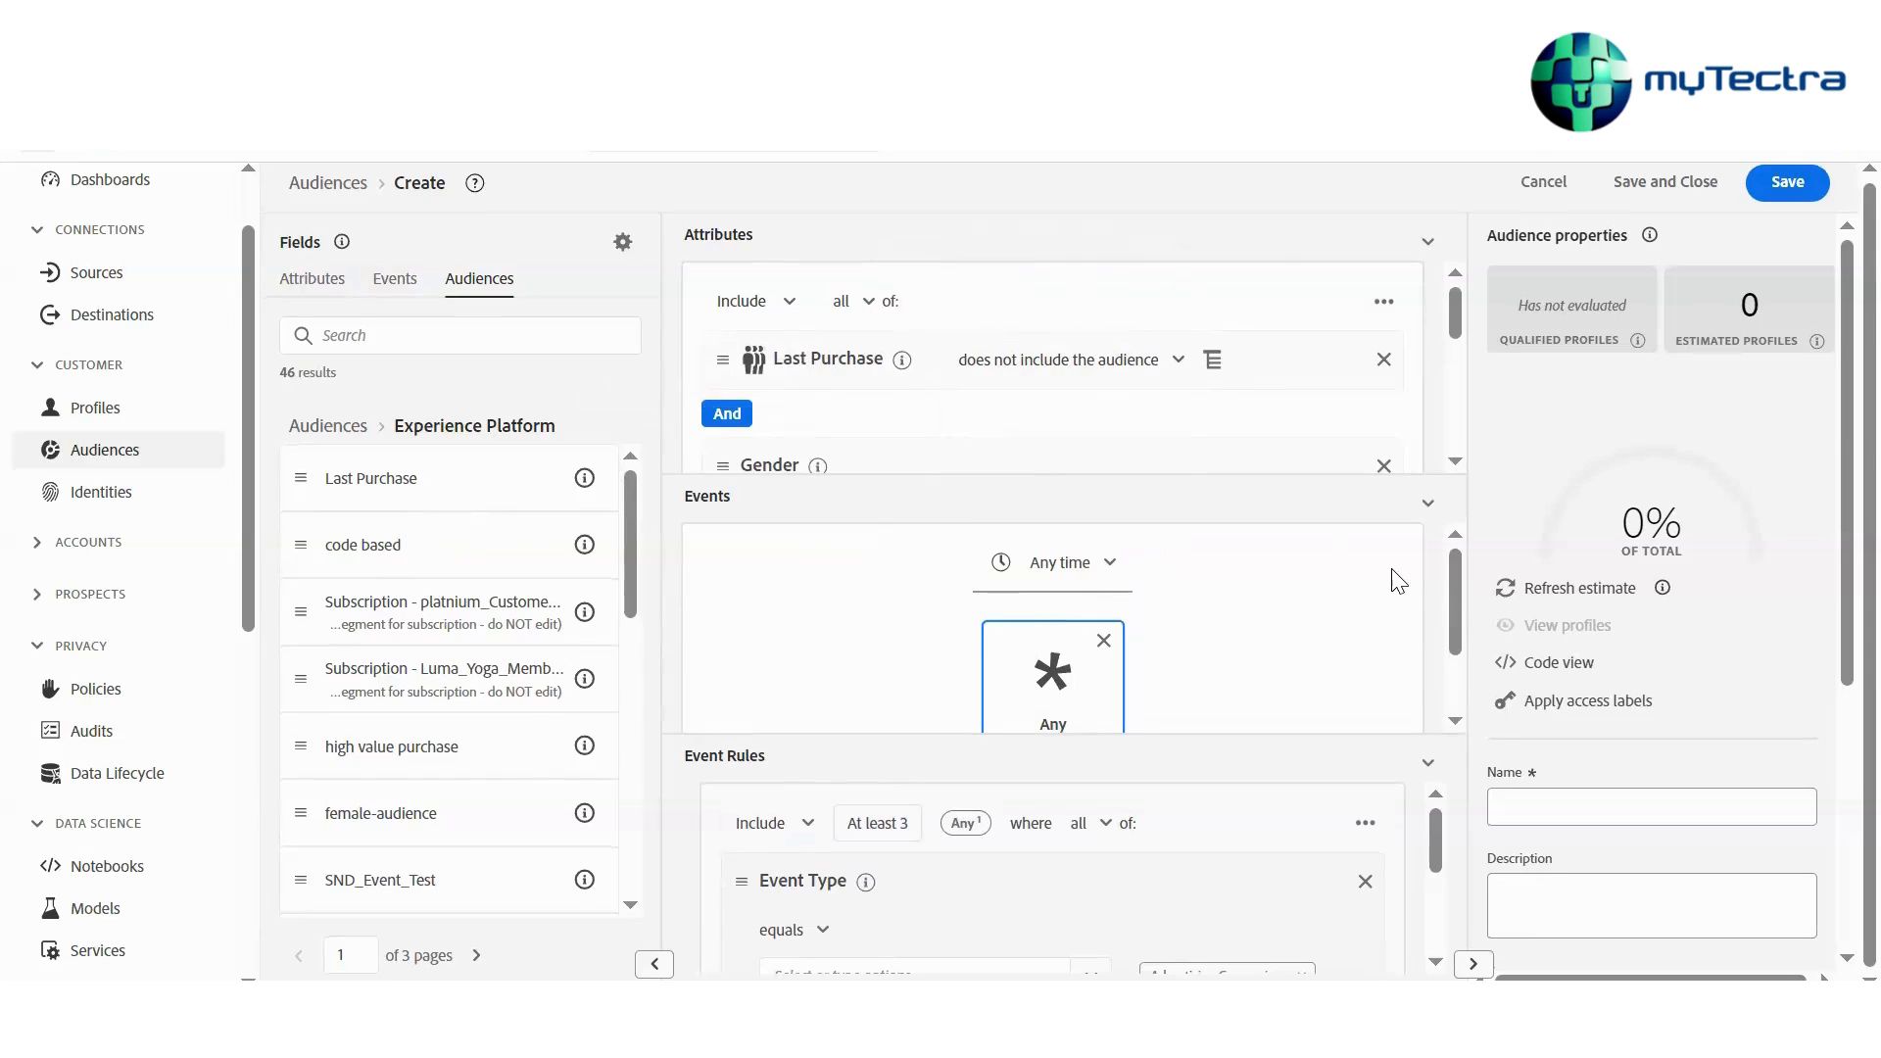
Review the attribute and event summary in the audience properties
{"action": "scroll", "coordinate": [1623, 437], "scroll_direction": "down", "scroll_amount": 5}
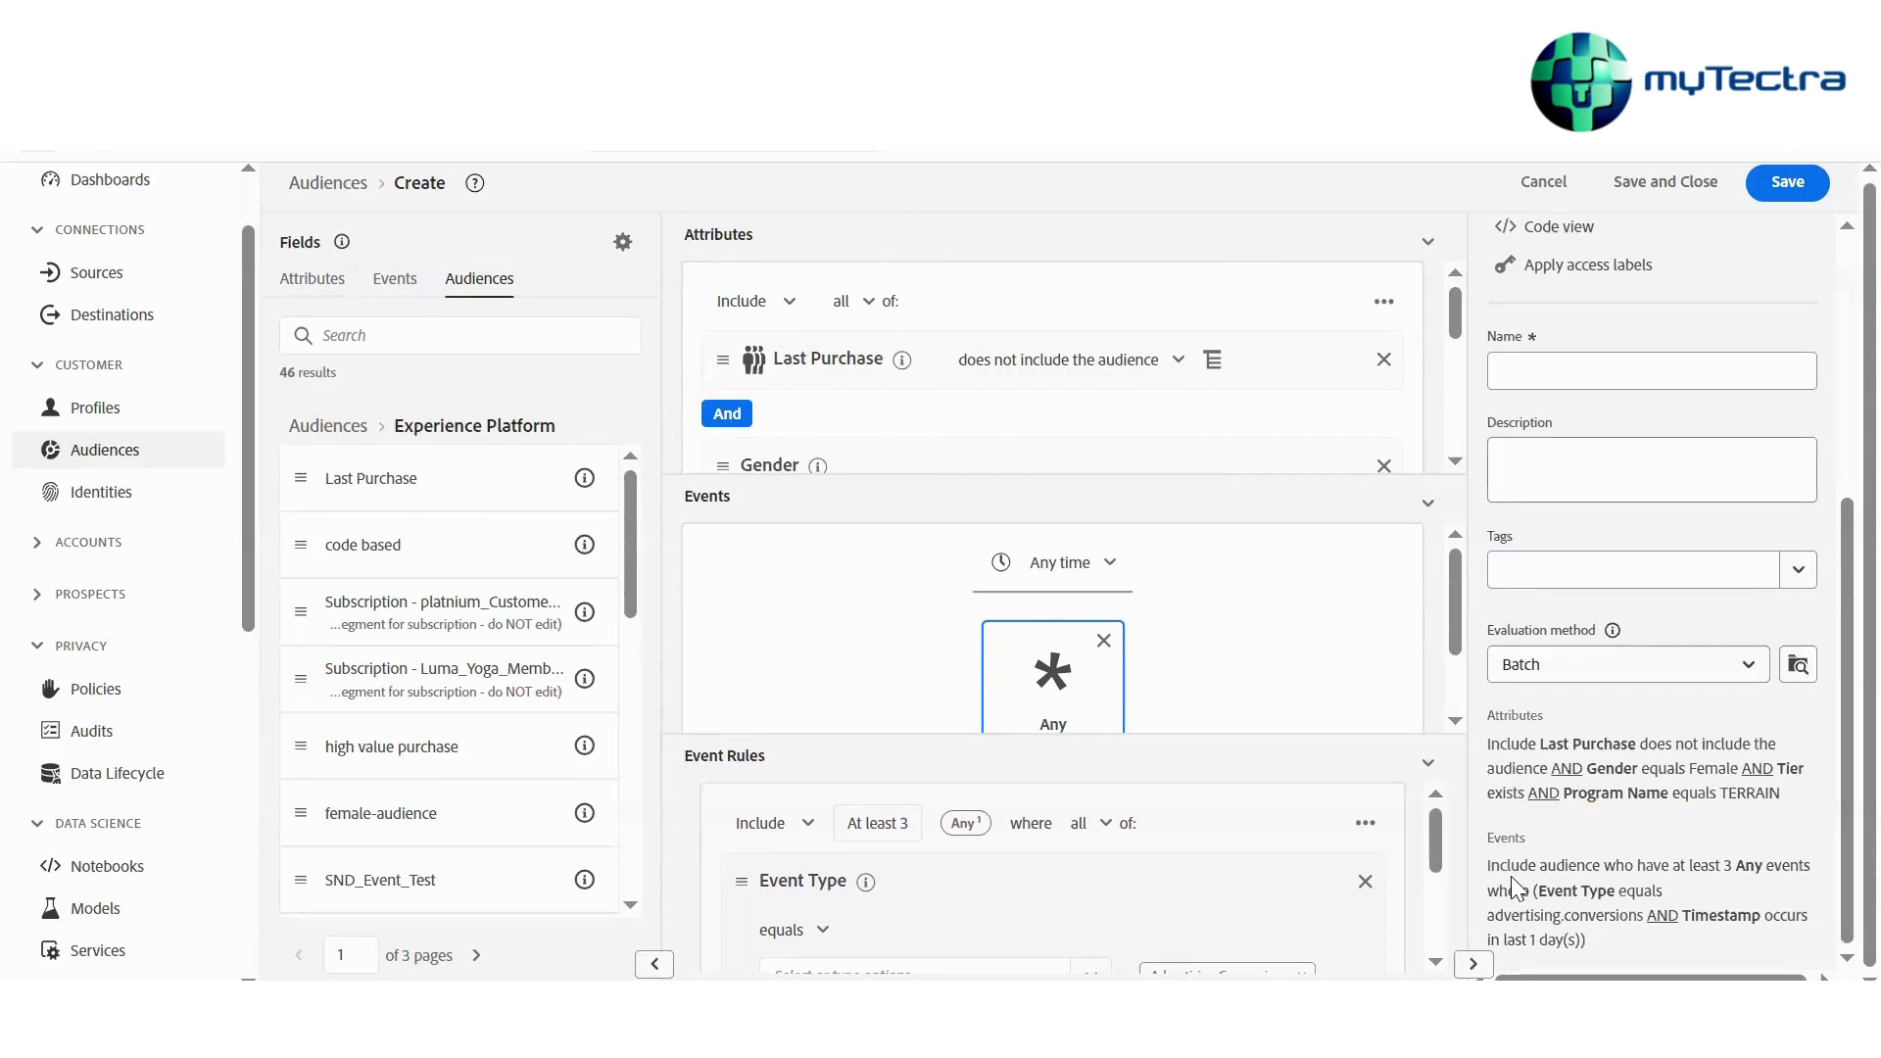
{"action": "left_click_drag", "start_coordinate": [1487, 866], "coordinate": [1693, 864]}
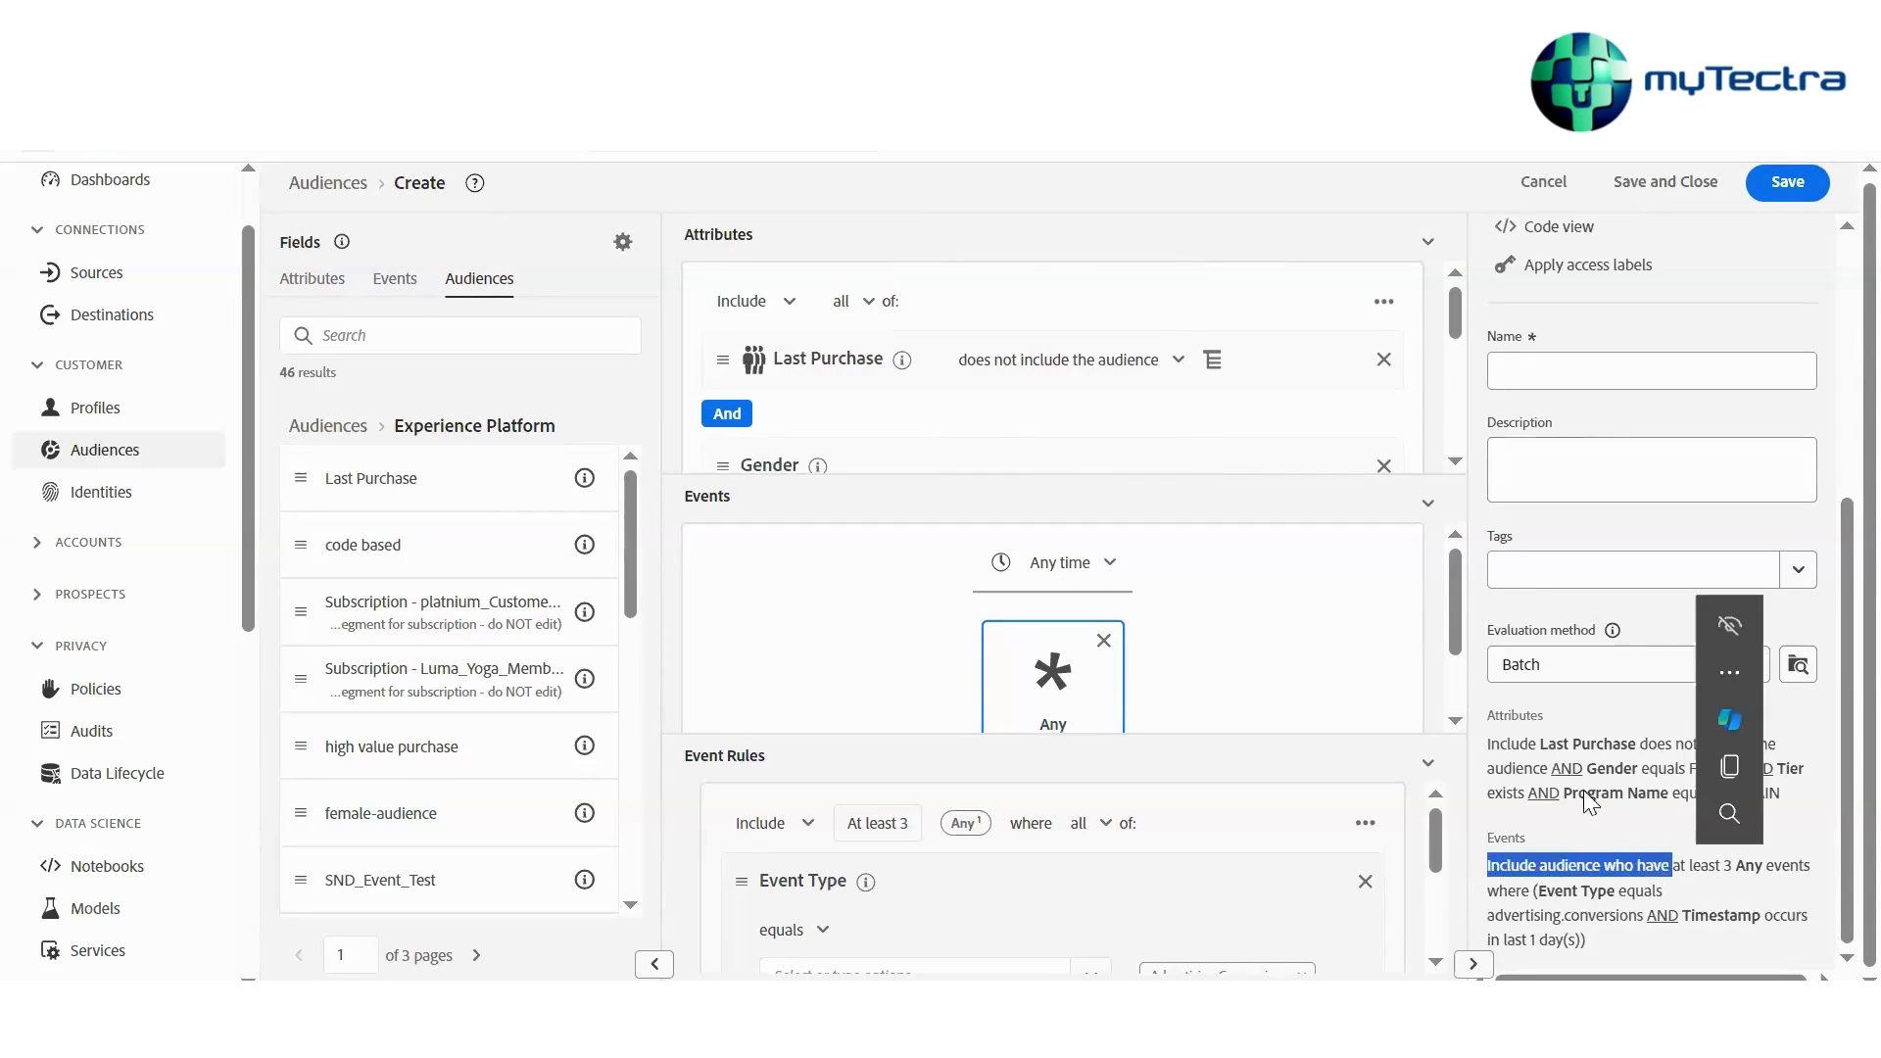
{"action": "left_click_drag", "start_coordinate": [1488, 744], "coordinate": [1610, 768]}
{"action": "left_click_drag", "start_coordinate": [1486, 866], "coordinate": [1616, 940]}
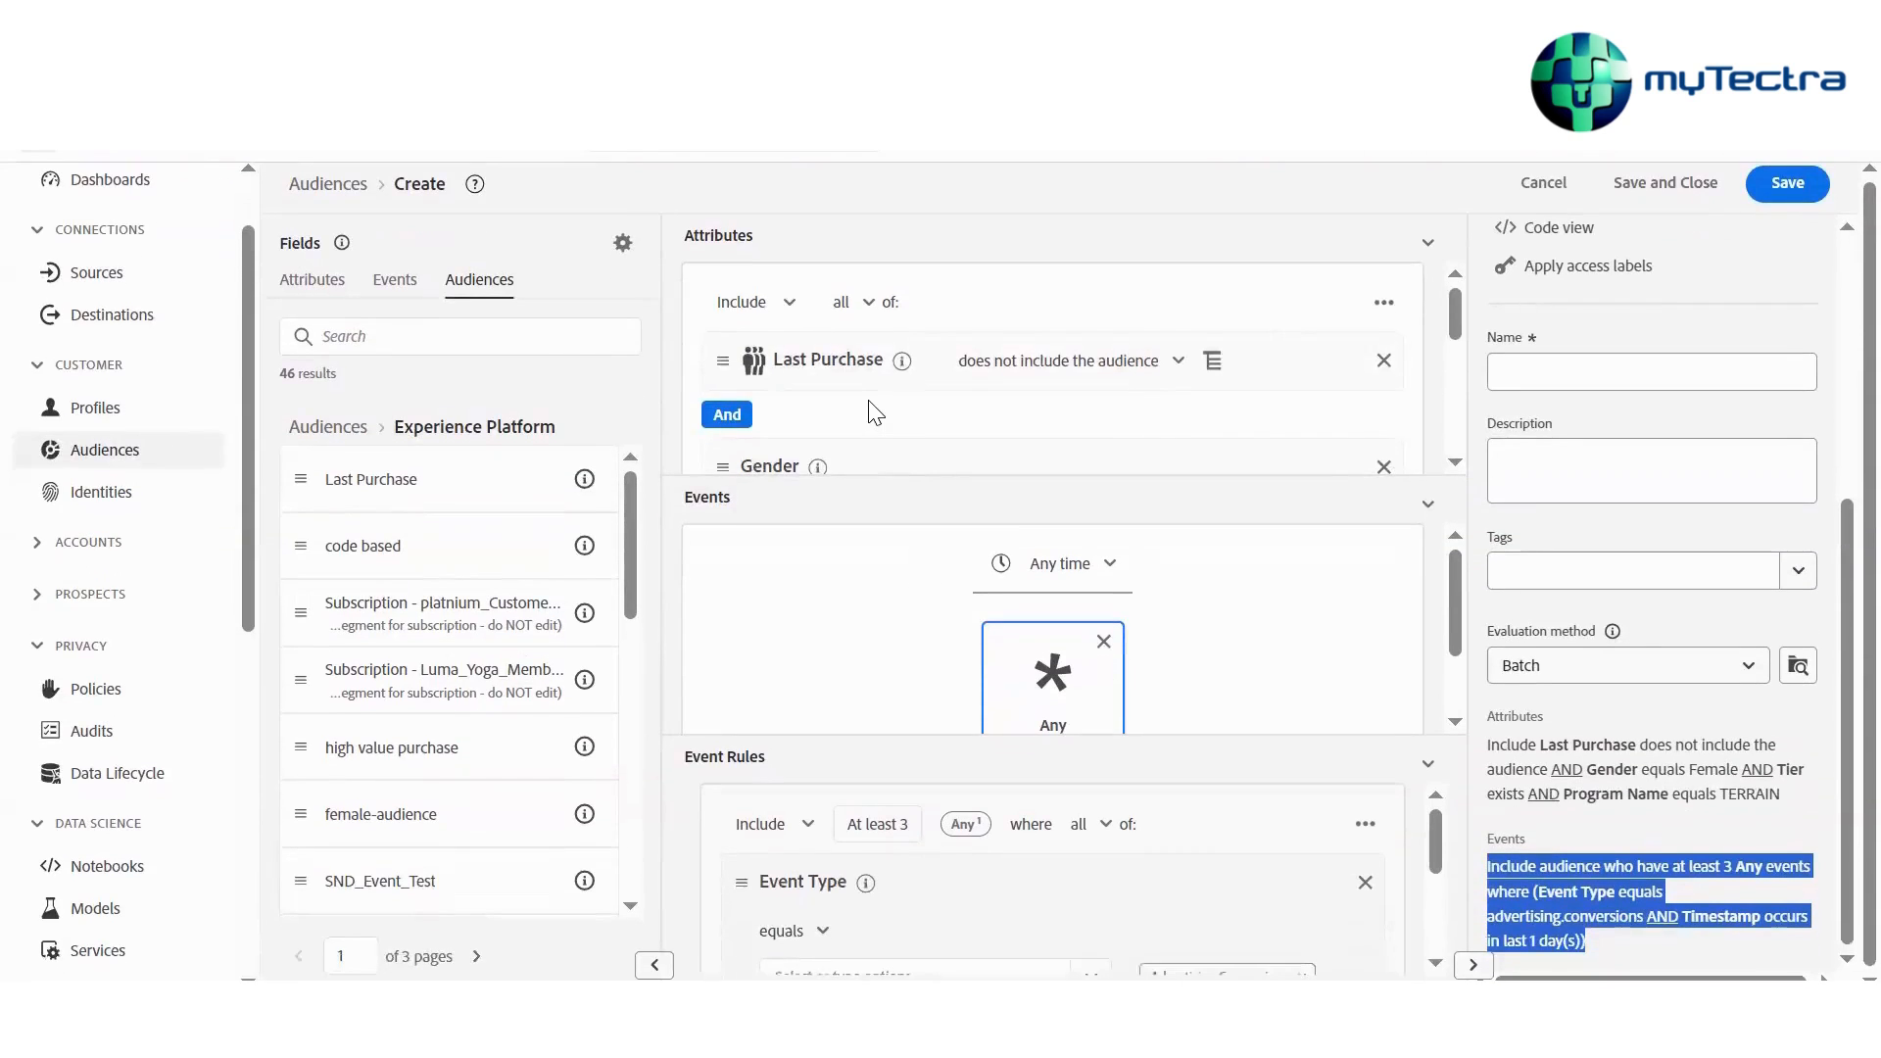
{"action": "scroll", "coordinate": [875, 411], "scroll_direction": "down", "scroll_amount": 5}
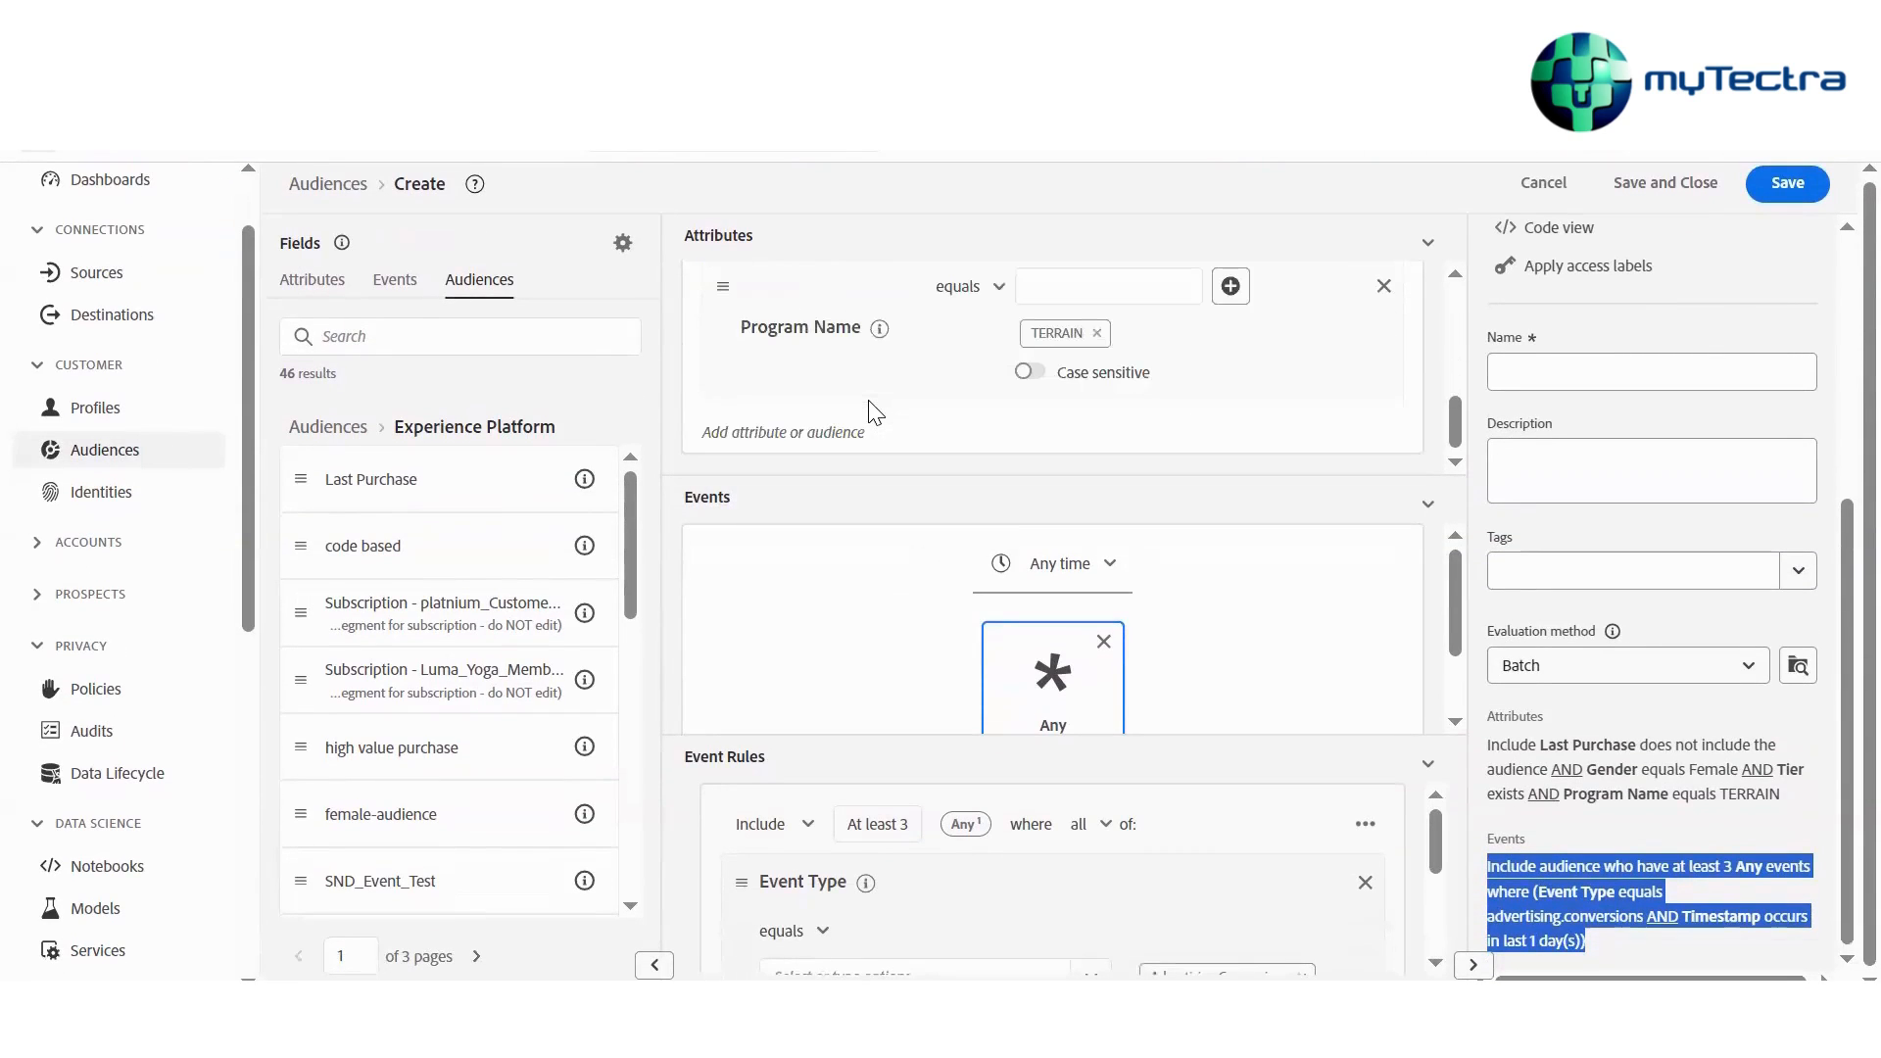
{"action": "scroll", "coordinate": [875, 411], "scroll_direction": "up", "scroll_amount": 6}
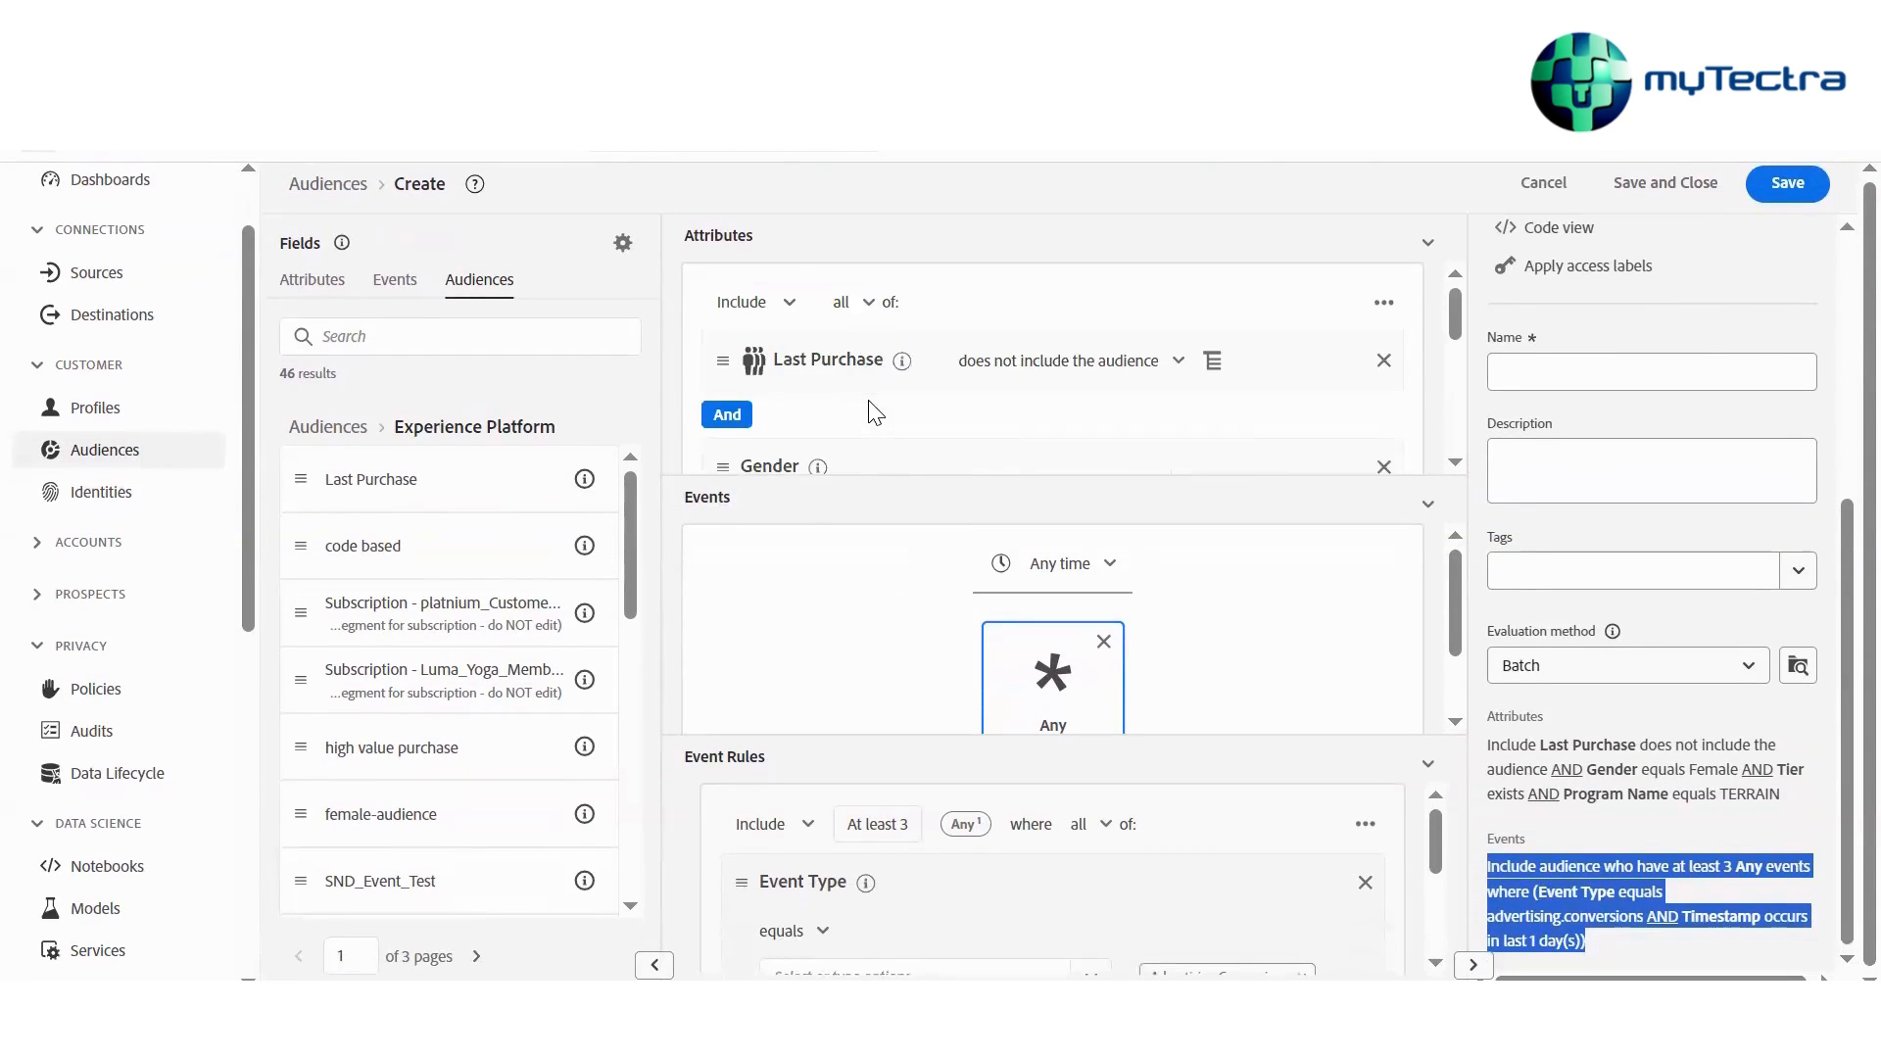
{"action": "scroll", "coordinate": [874, 411], "scroll_direction": "down", "scroll_amount": 5}
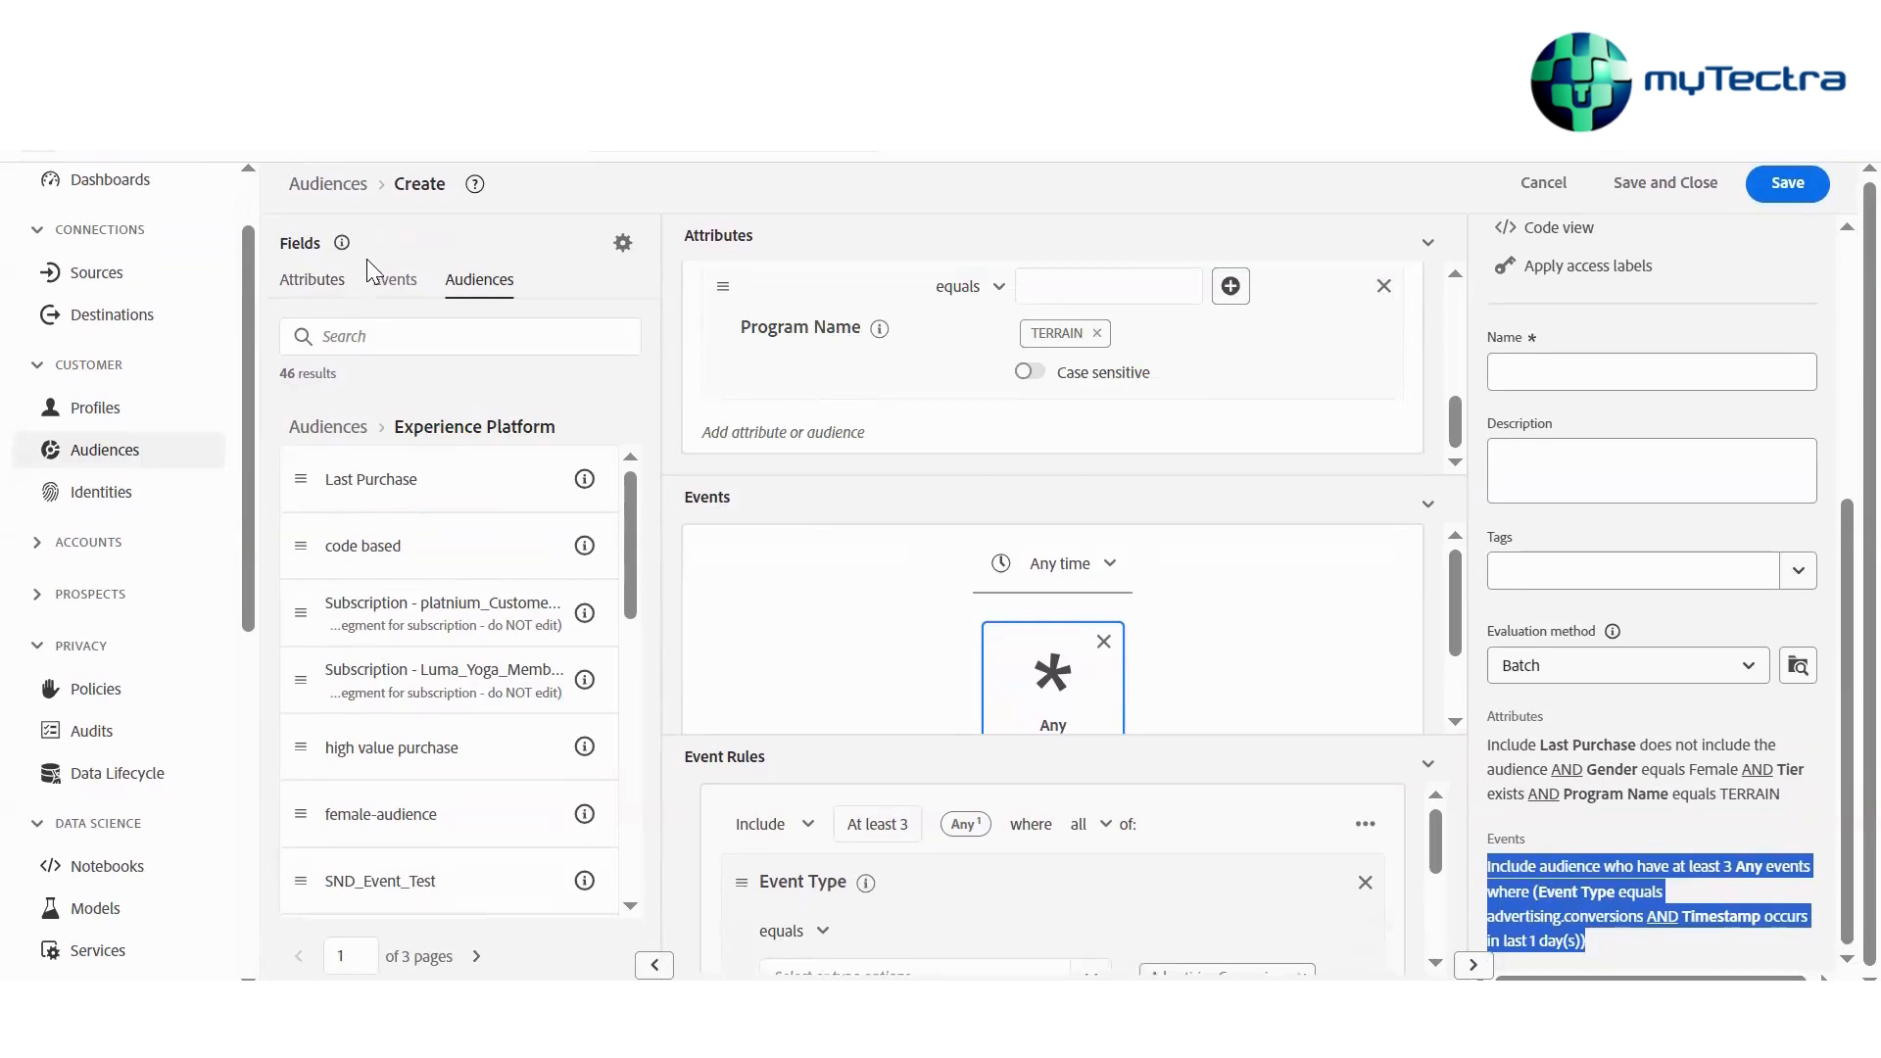
Browse the XDM ExperienceEvent field folders available for event rules
{"action": "left_click", "coordinate": [372, 289]}
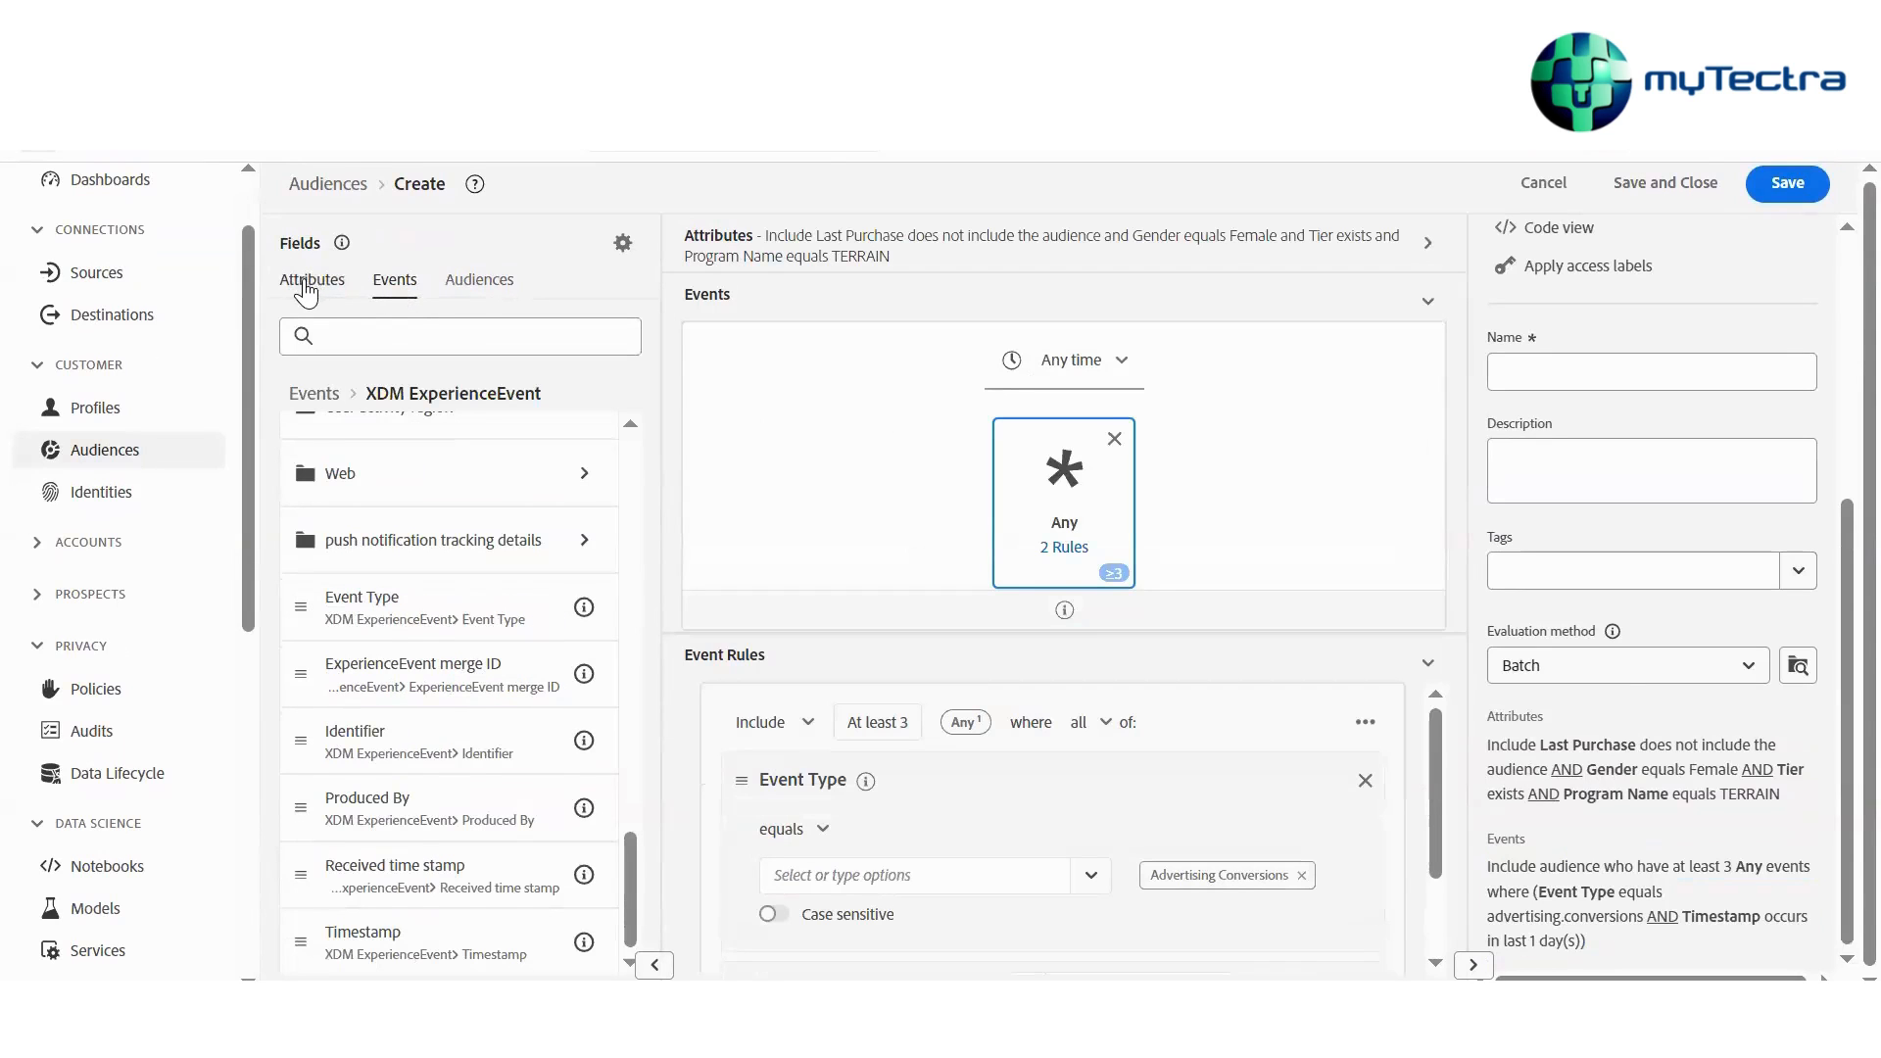
{"action": "left_click", "coordinate": [312, 284]}
{"action": "left_click", "coordinate": [391, 286]}
{"action": "scroll", "coordinate": [395, 502], "scroll_direction": "up", "scroll_amount": 5}
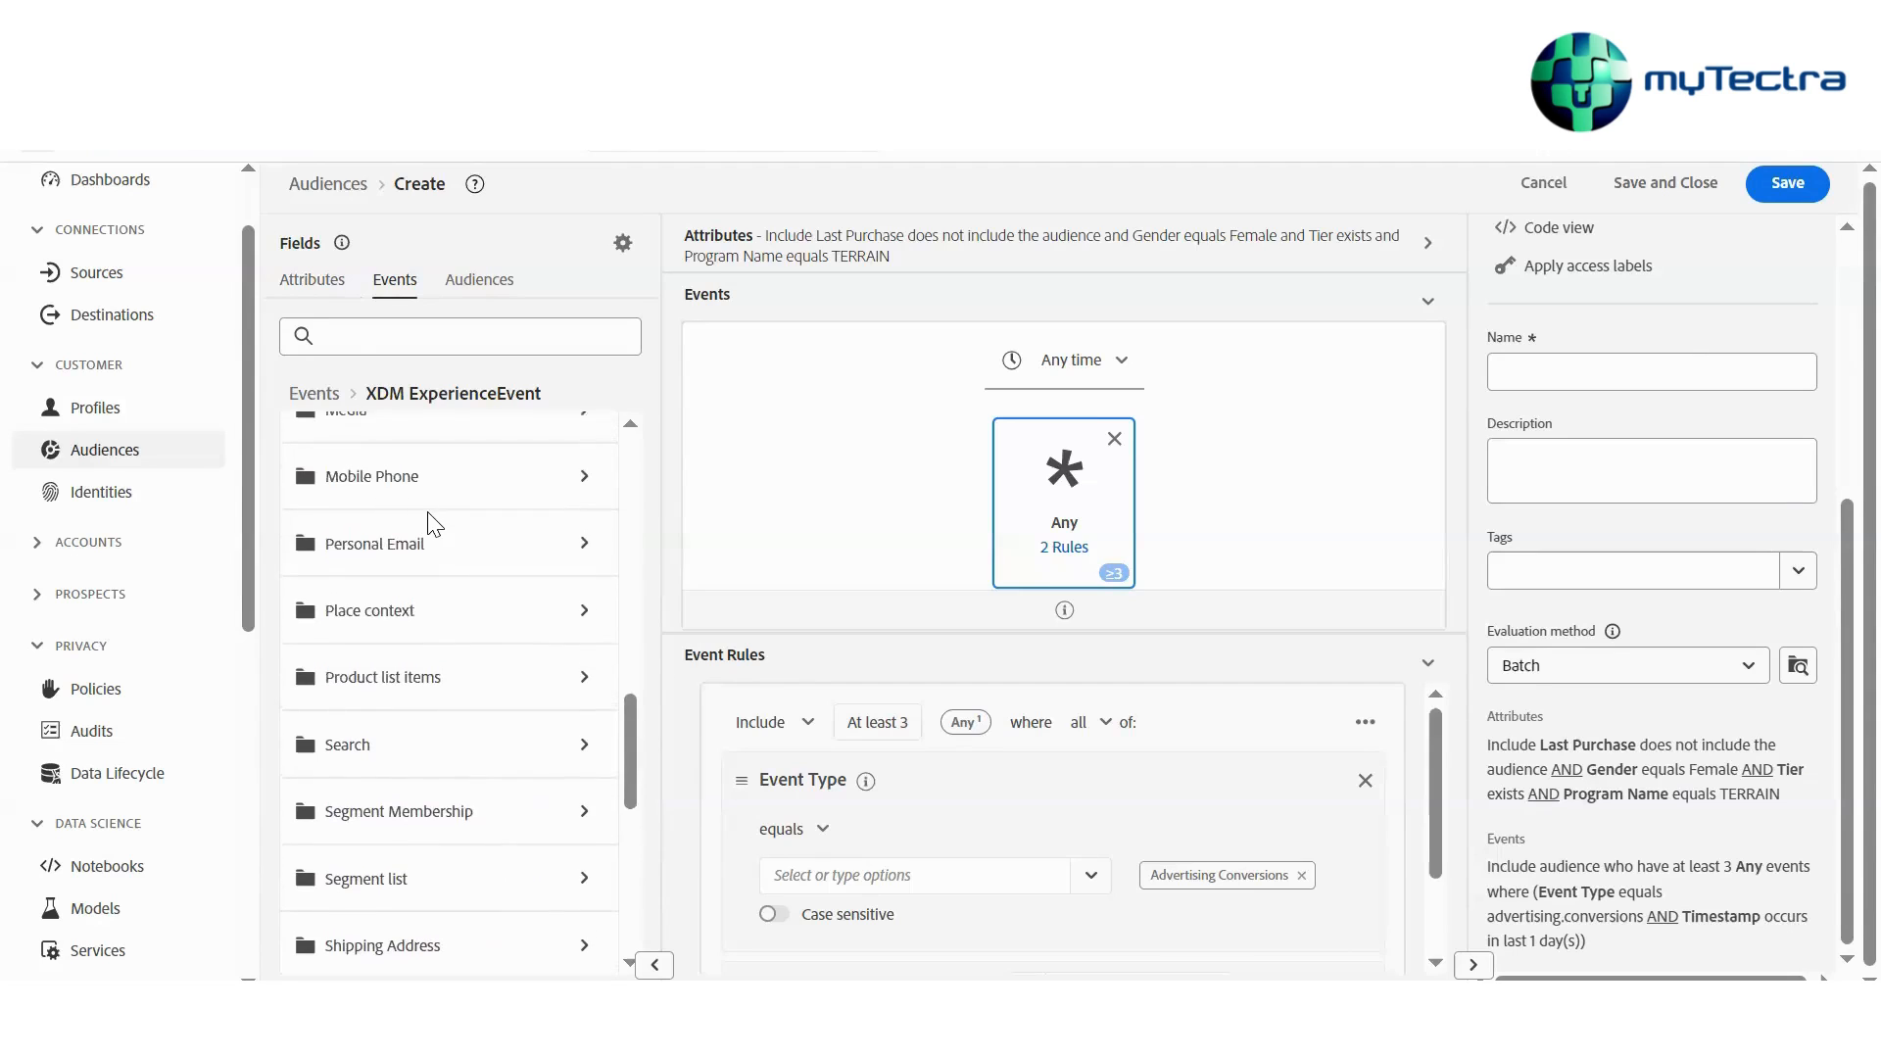
{"action": "scroll", "coordinate": [402, 510], "scroll_direction": "up", "scroll_amount": 3}
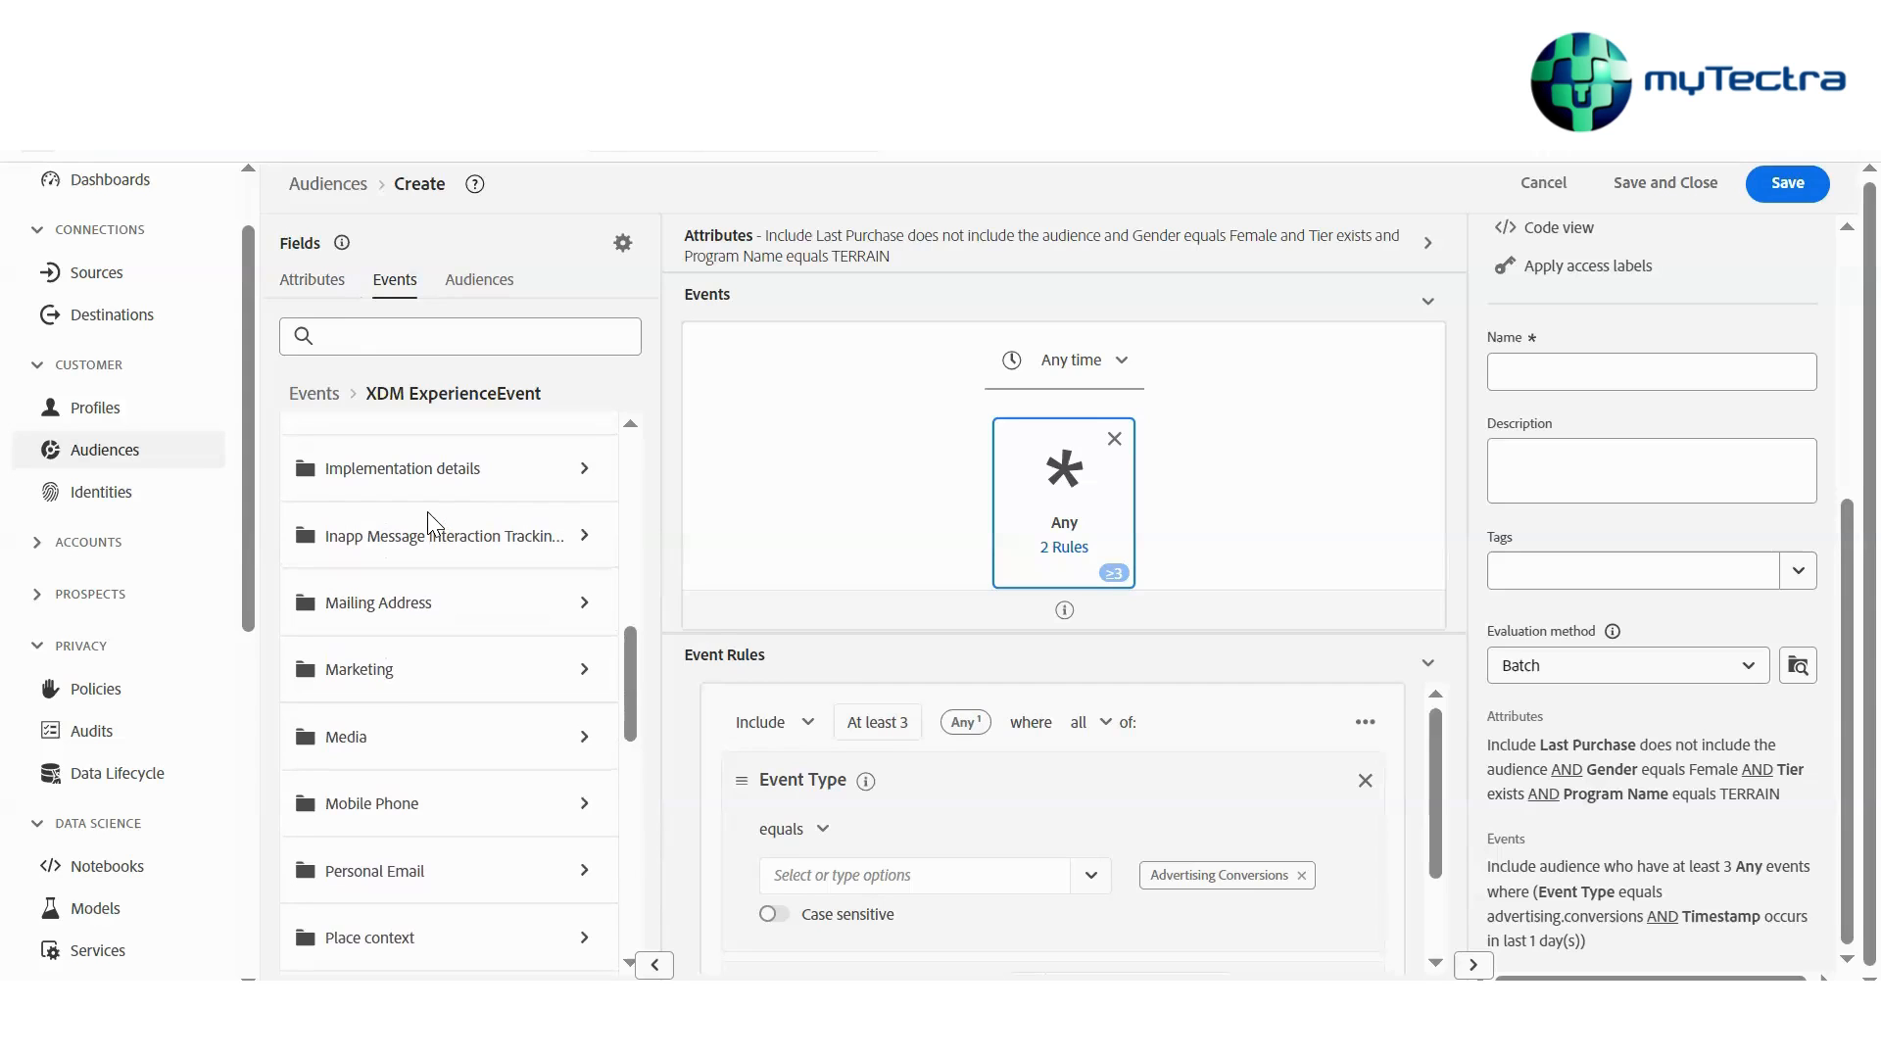
{"action": "left_click", "coordinate": [312, 280]}
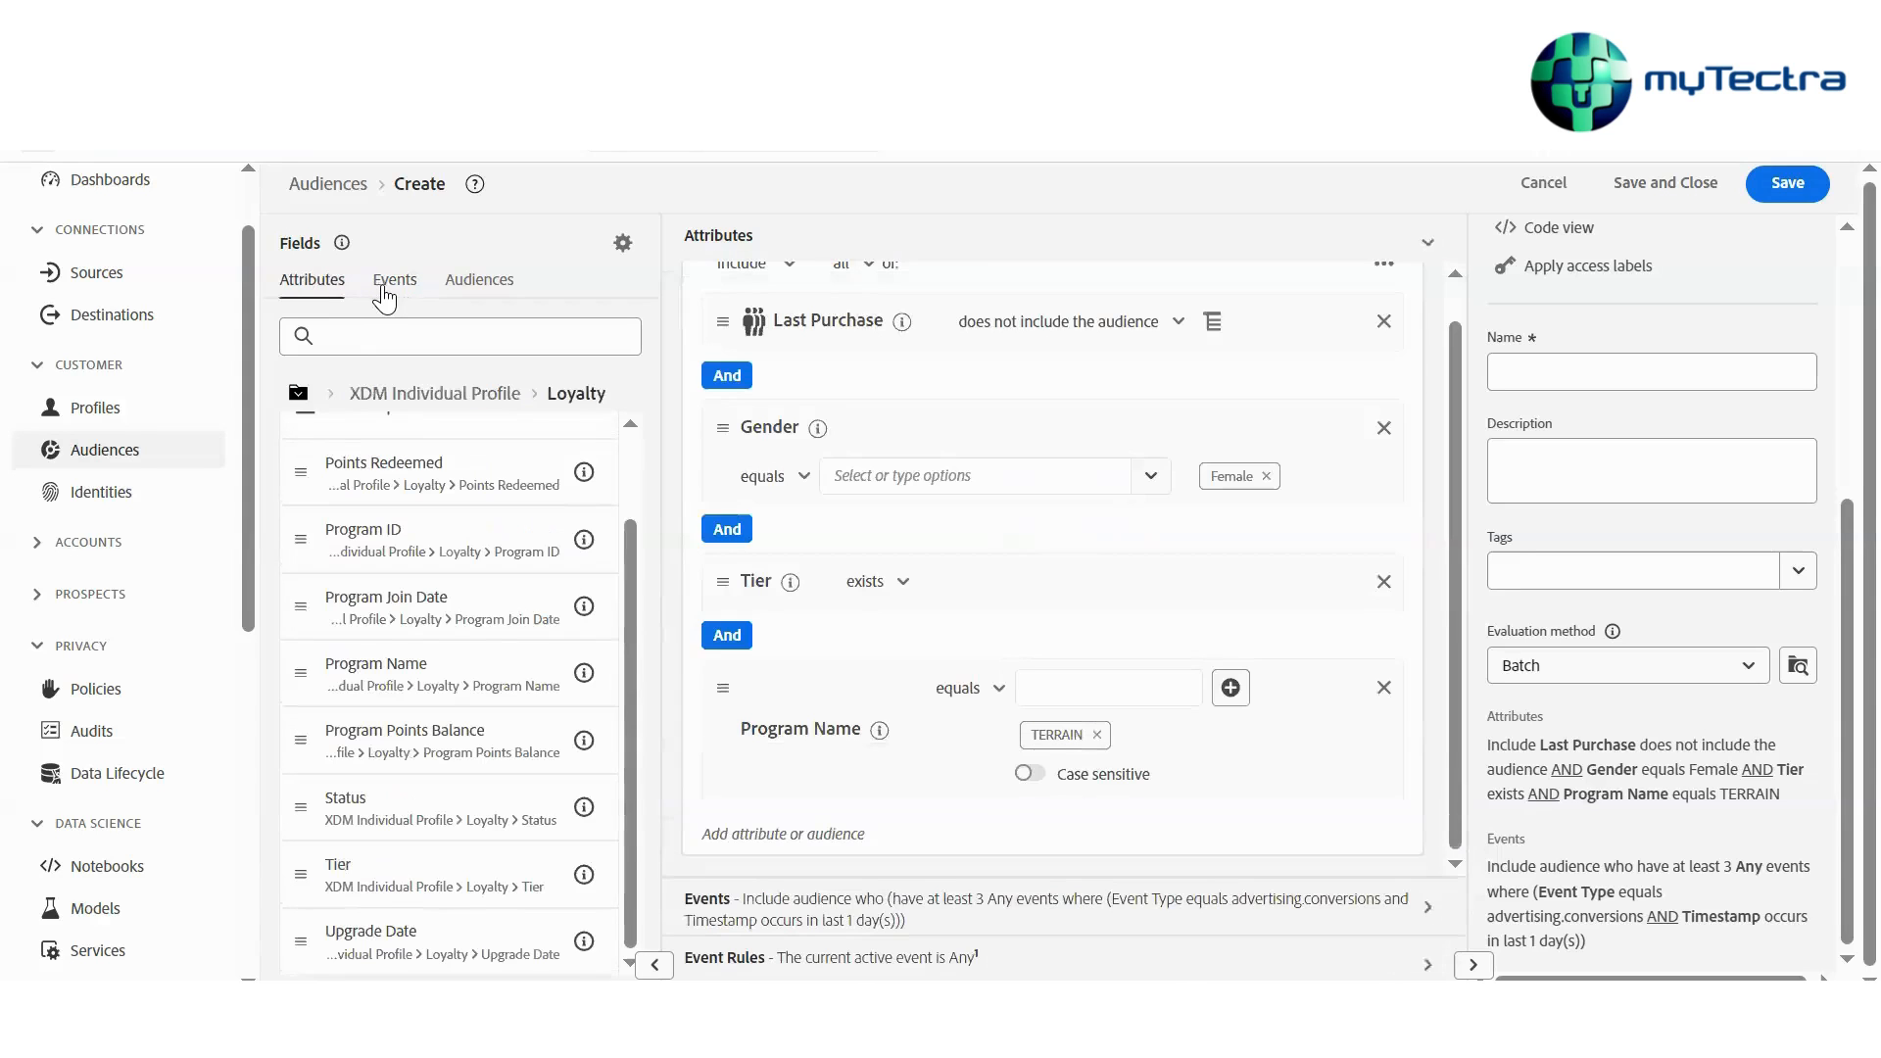
{"action": "left_click", "coordinate": [394, 284]}
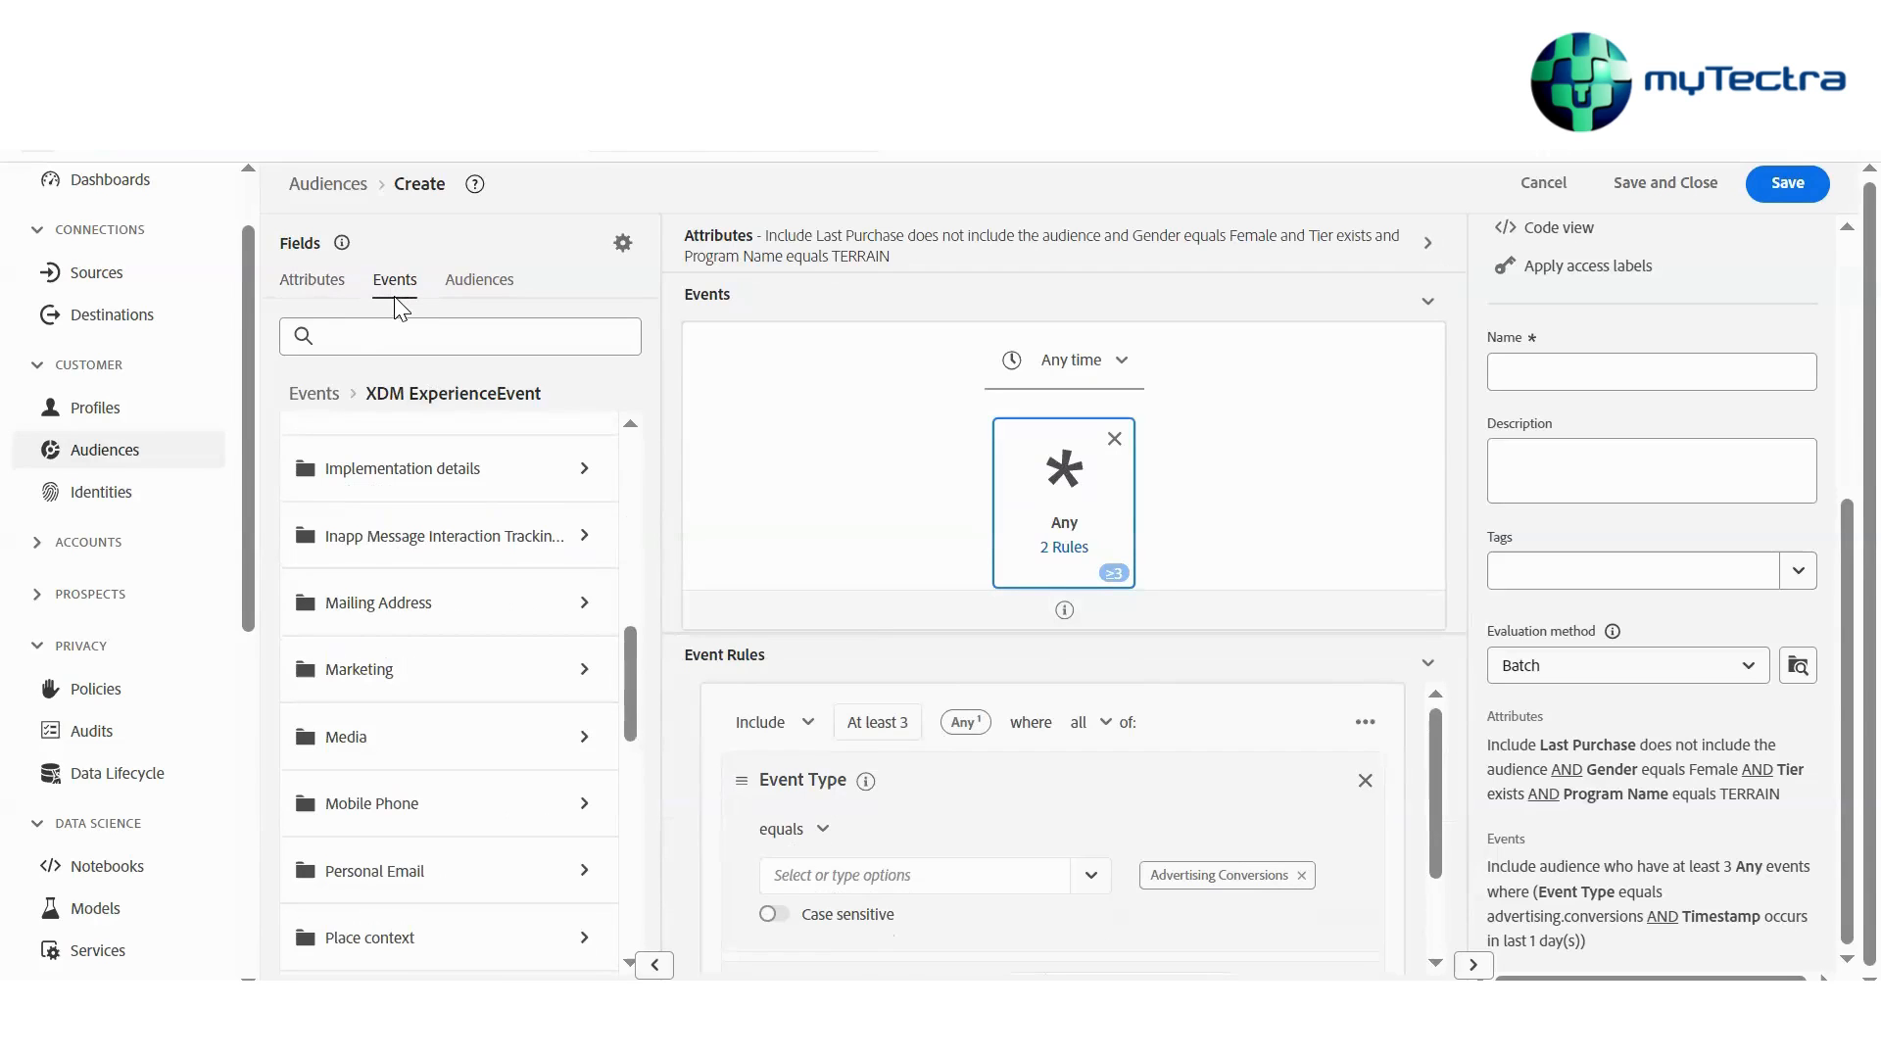
{"action": "scroll", "coordinate": [376, 558], "scroll_direction": "down", "scroll_amount": 3}
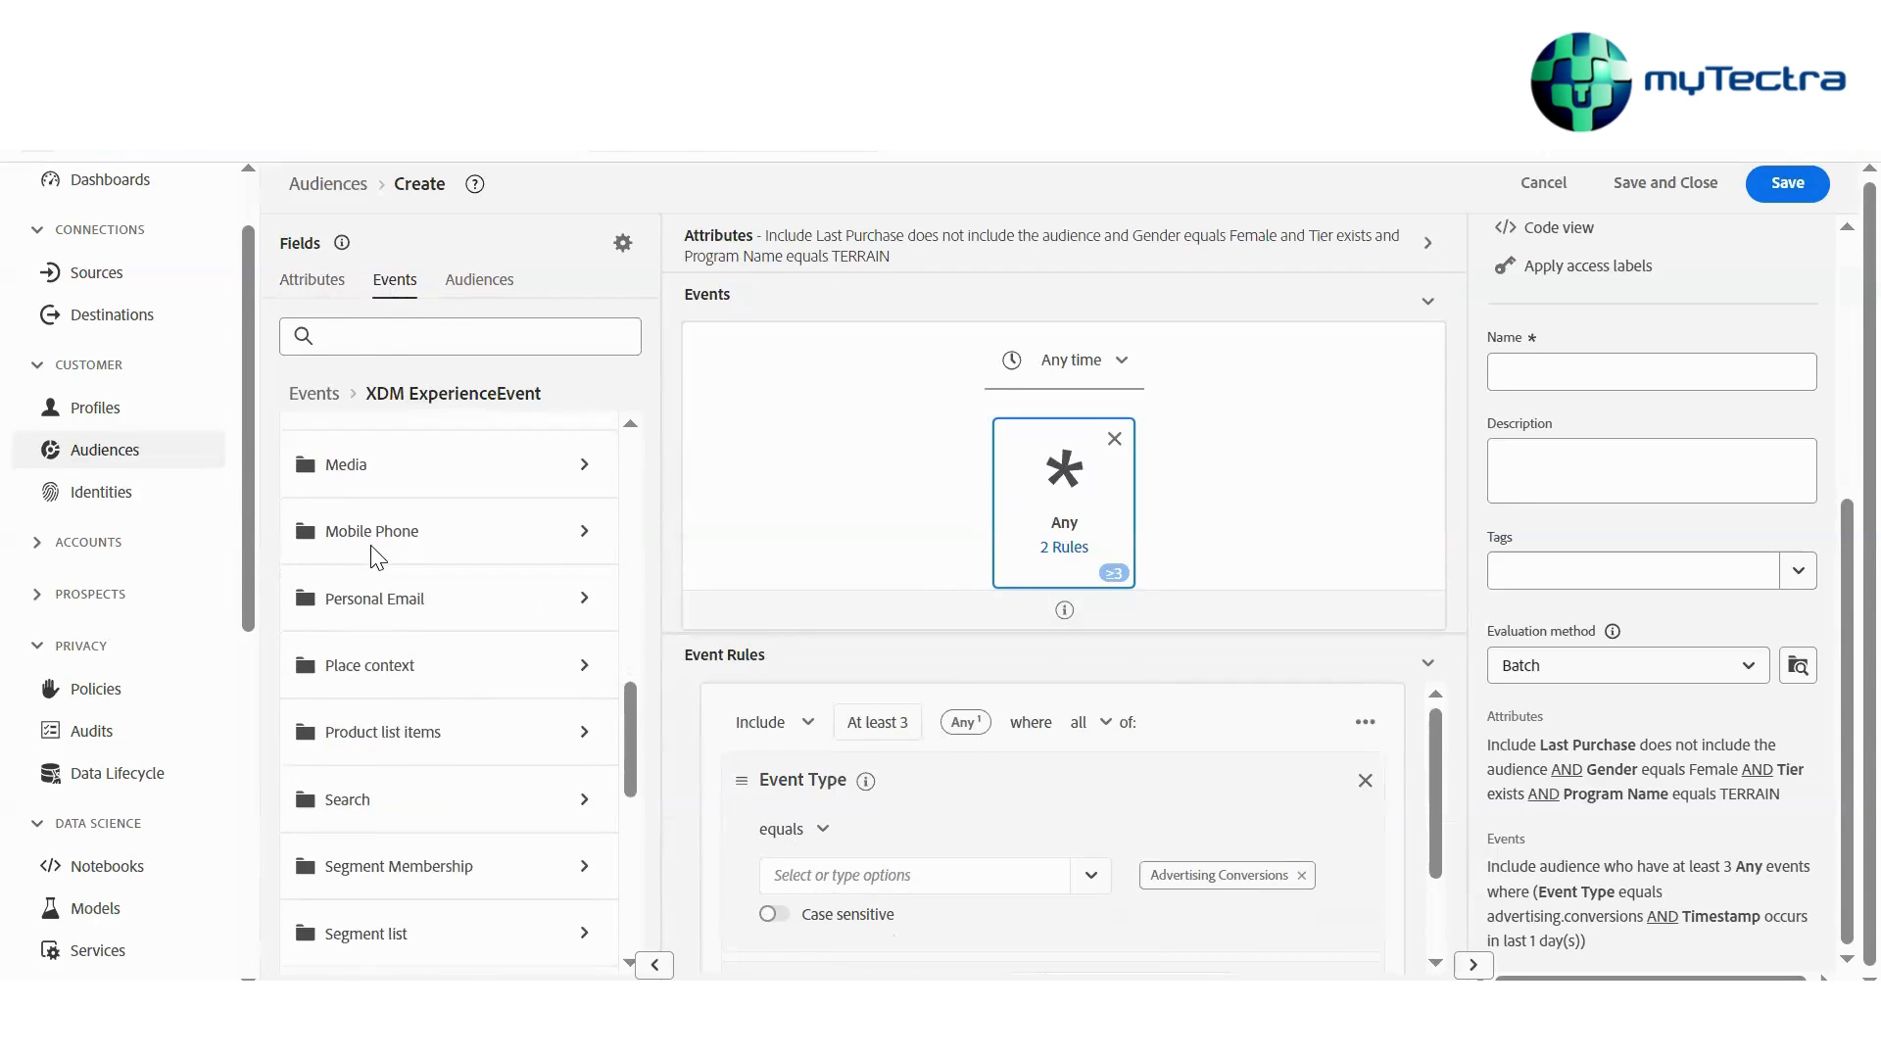
{"action": "scroll", "coordinate": [376, 557], "scroll_direction": "up", "scroll_amount": 12}
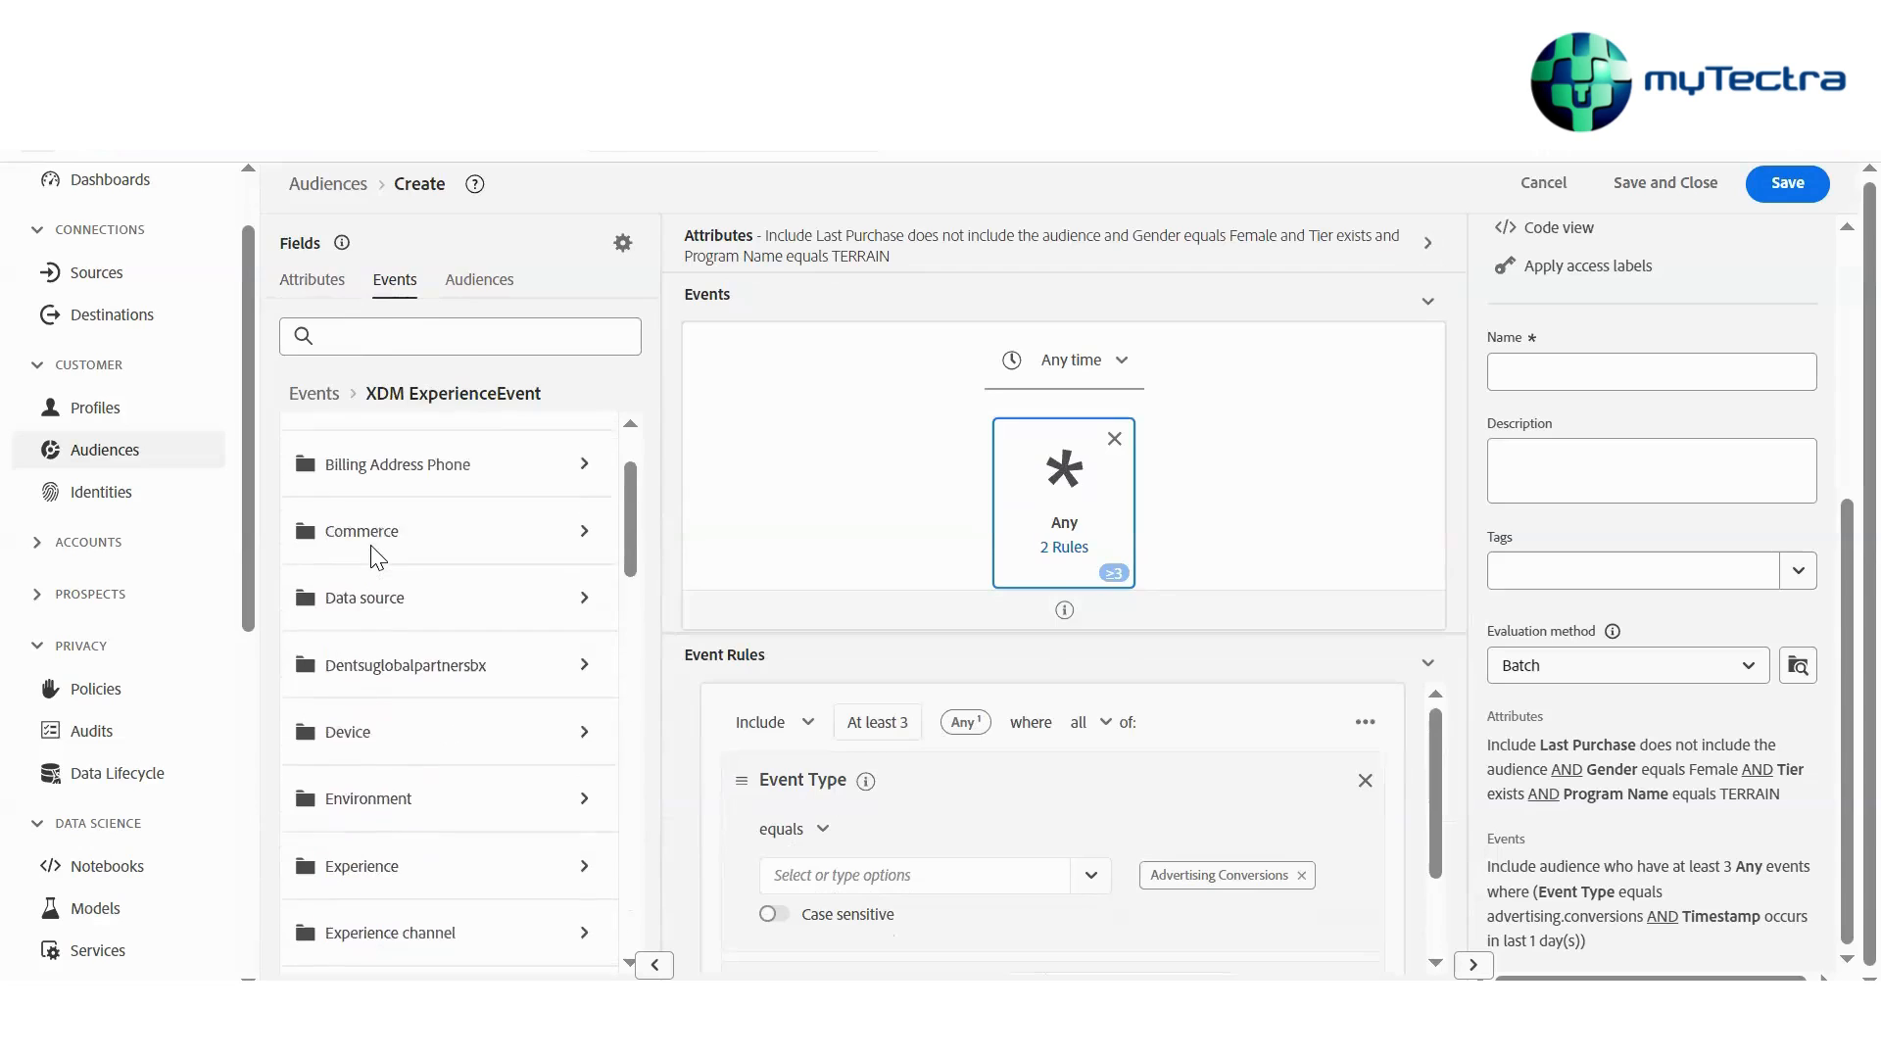
{"action": "scroll", "coordinate": [376, 557], "scroll_direction": "up", "scroll_amount": 2}
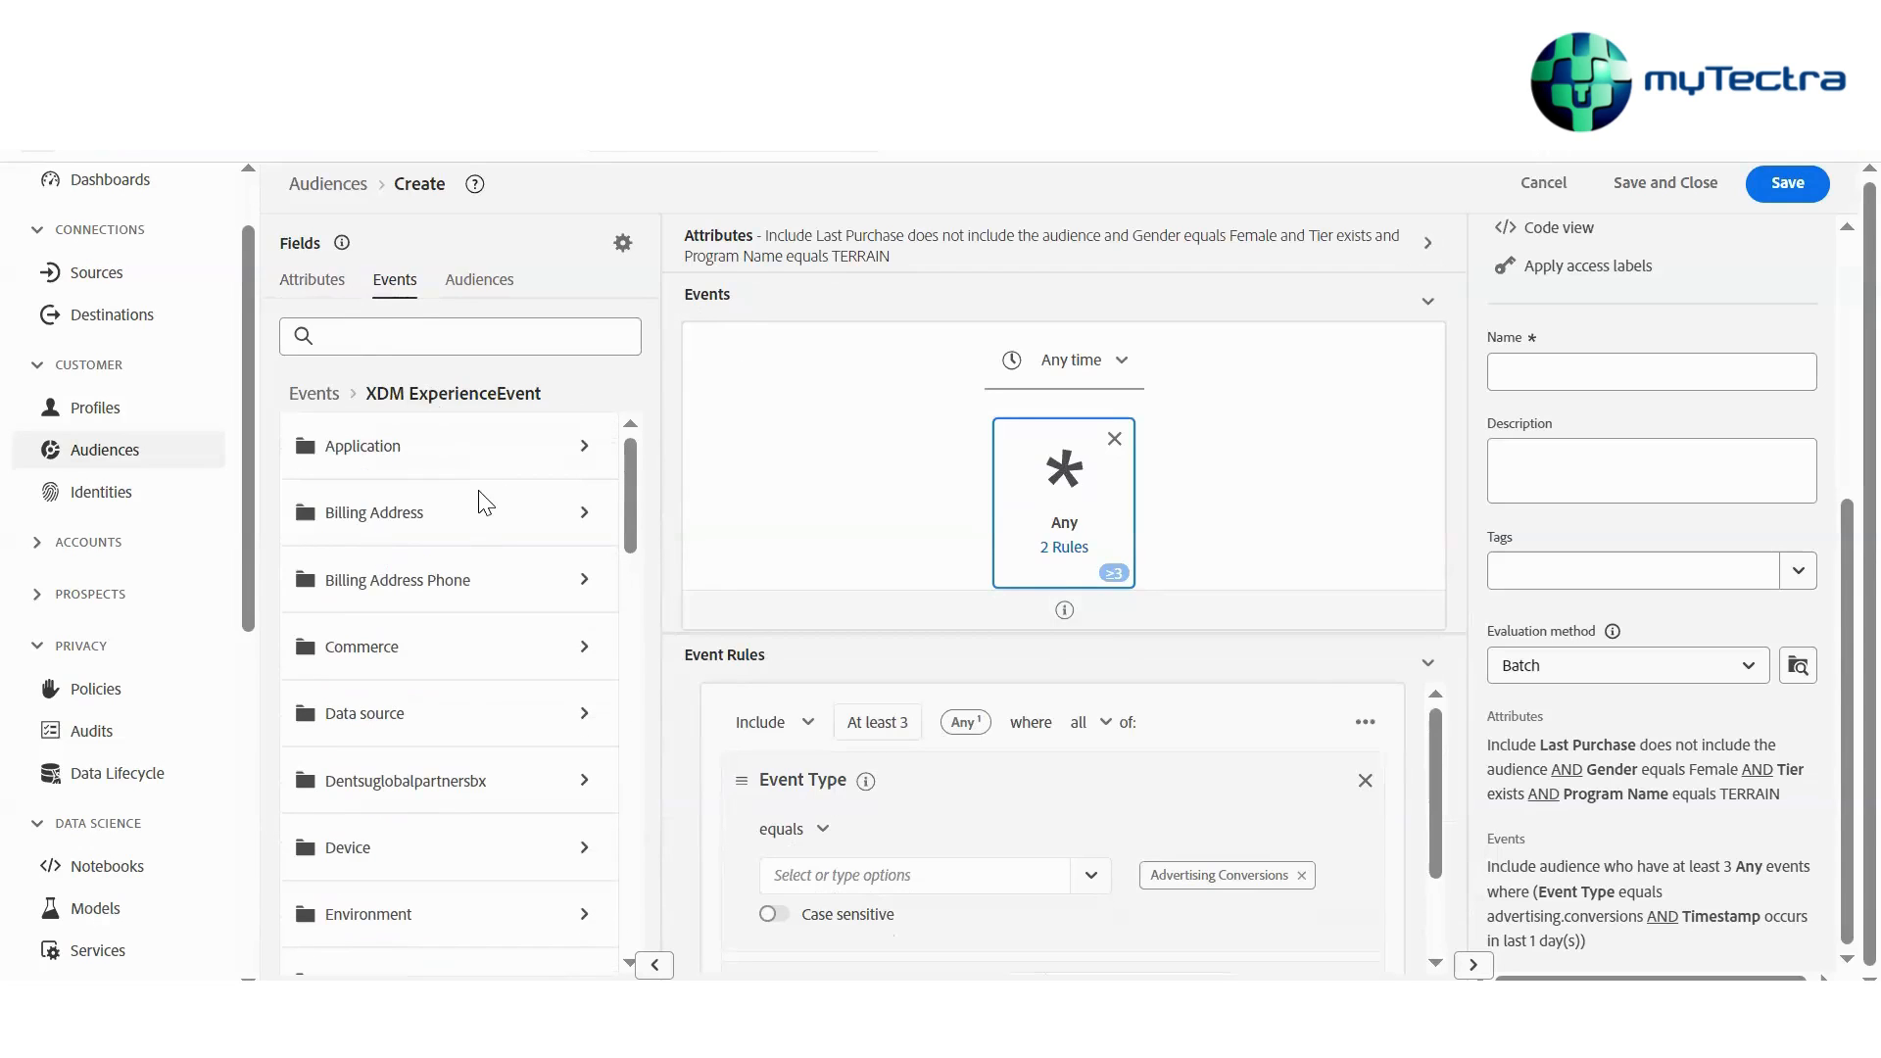
{"action": "scroll", "coordinate": [485, 503], "scroll_direction": "down", "scroll_amount": 2}
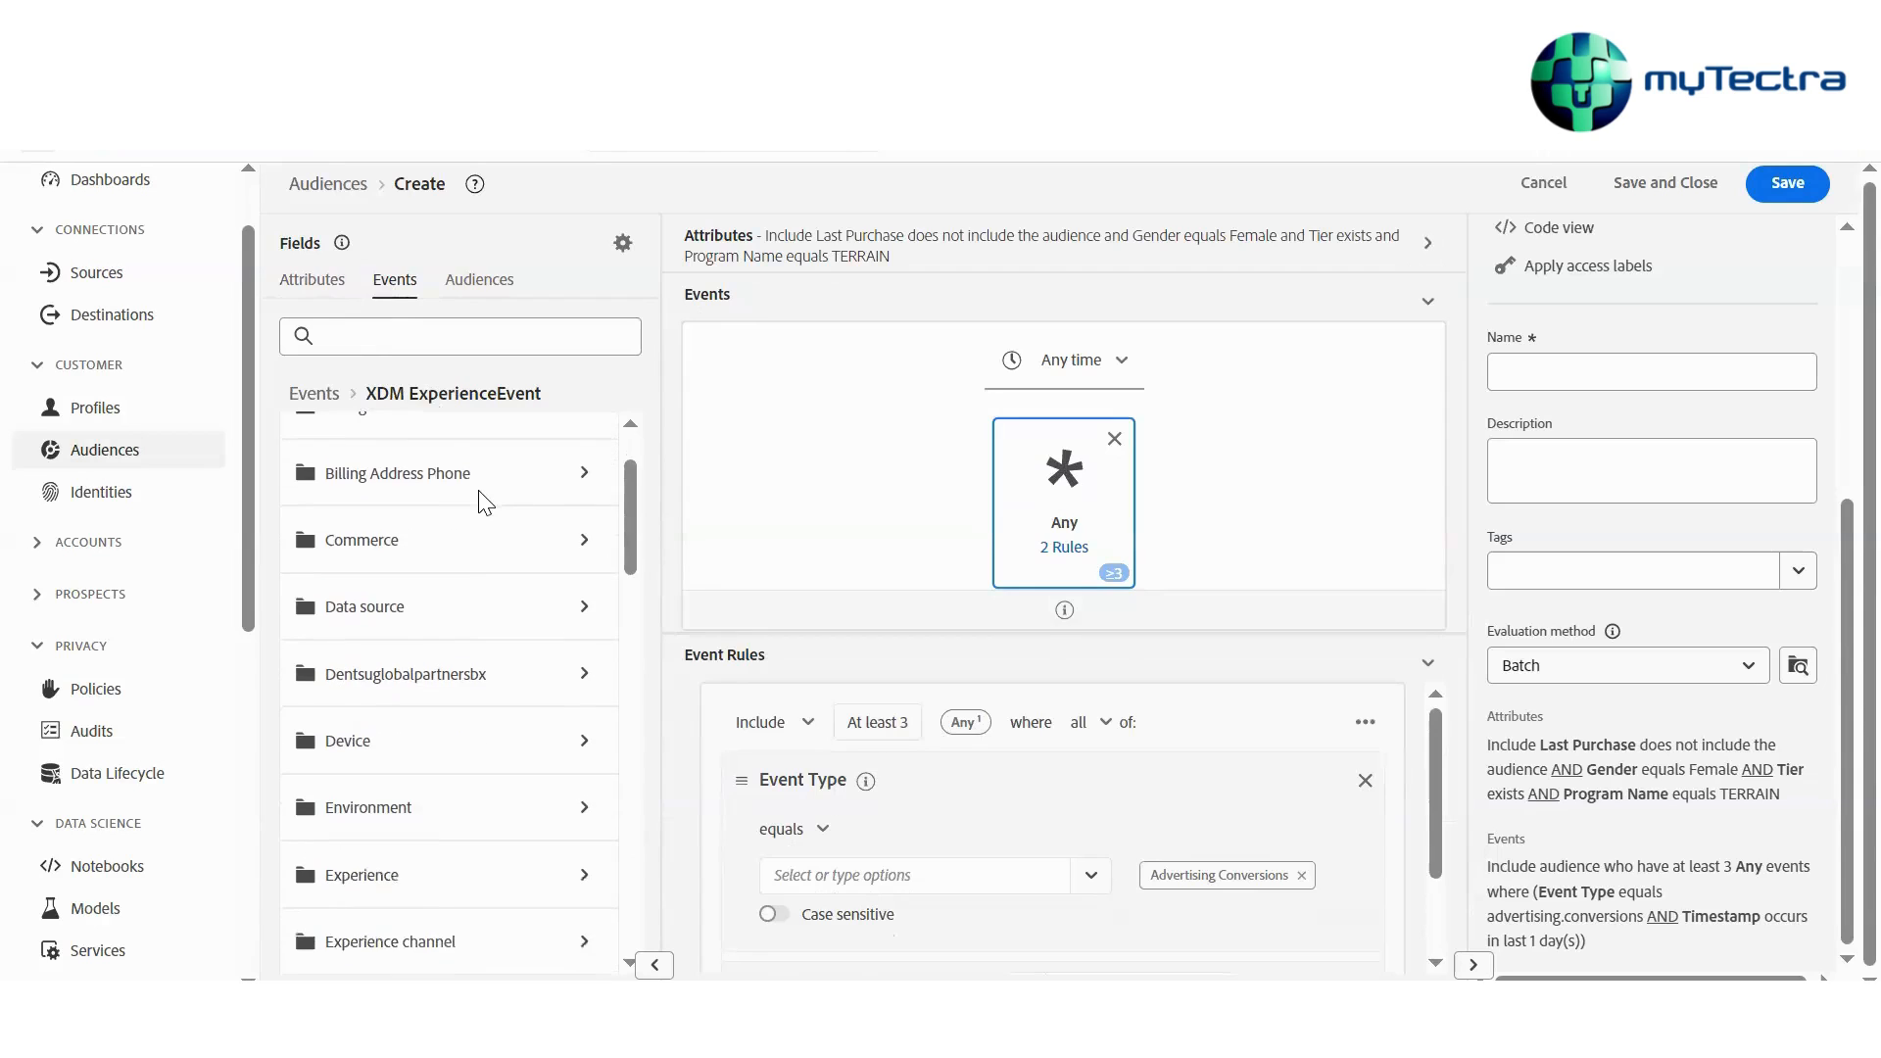
Search the event fields for PRODUC and scroll through the matching fields
{"action": "left_click", "coordinate": [432, 648]}
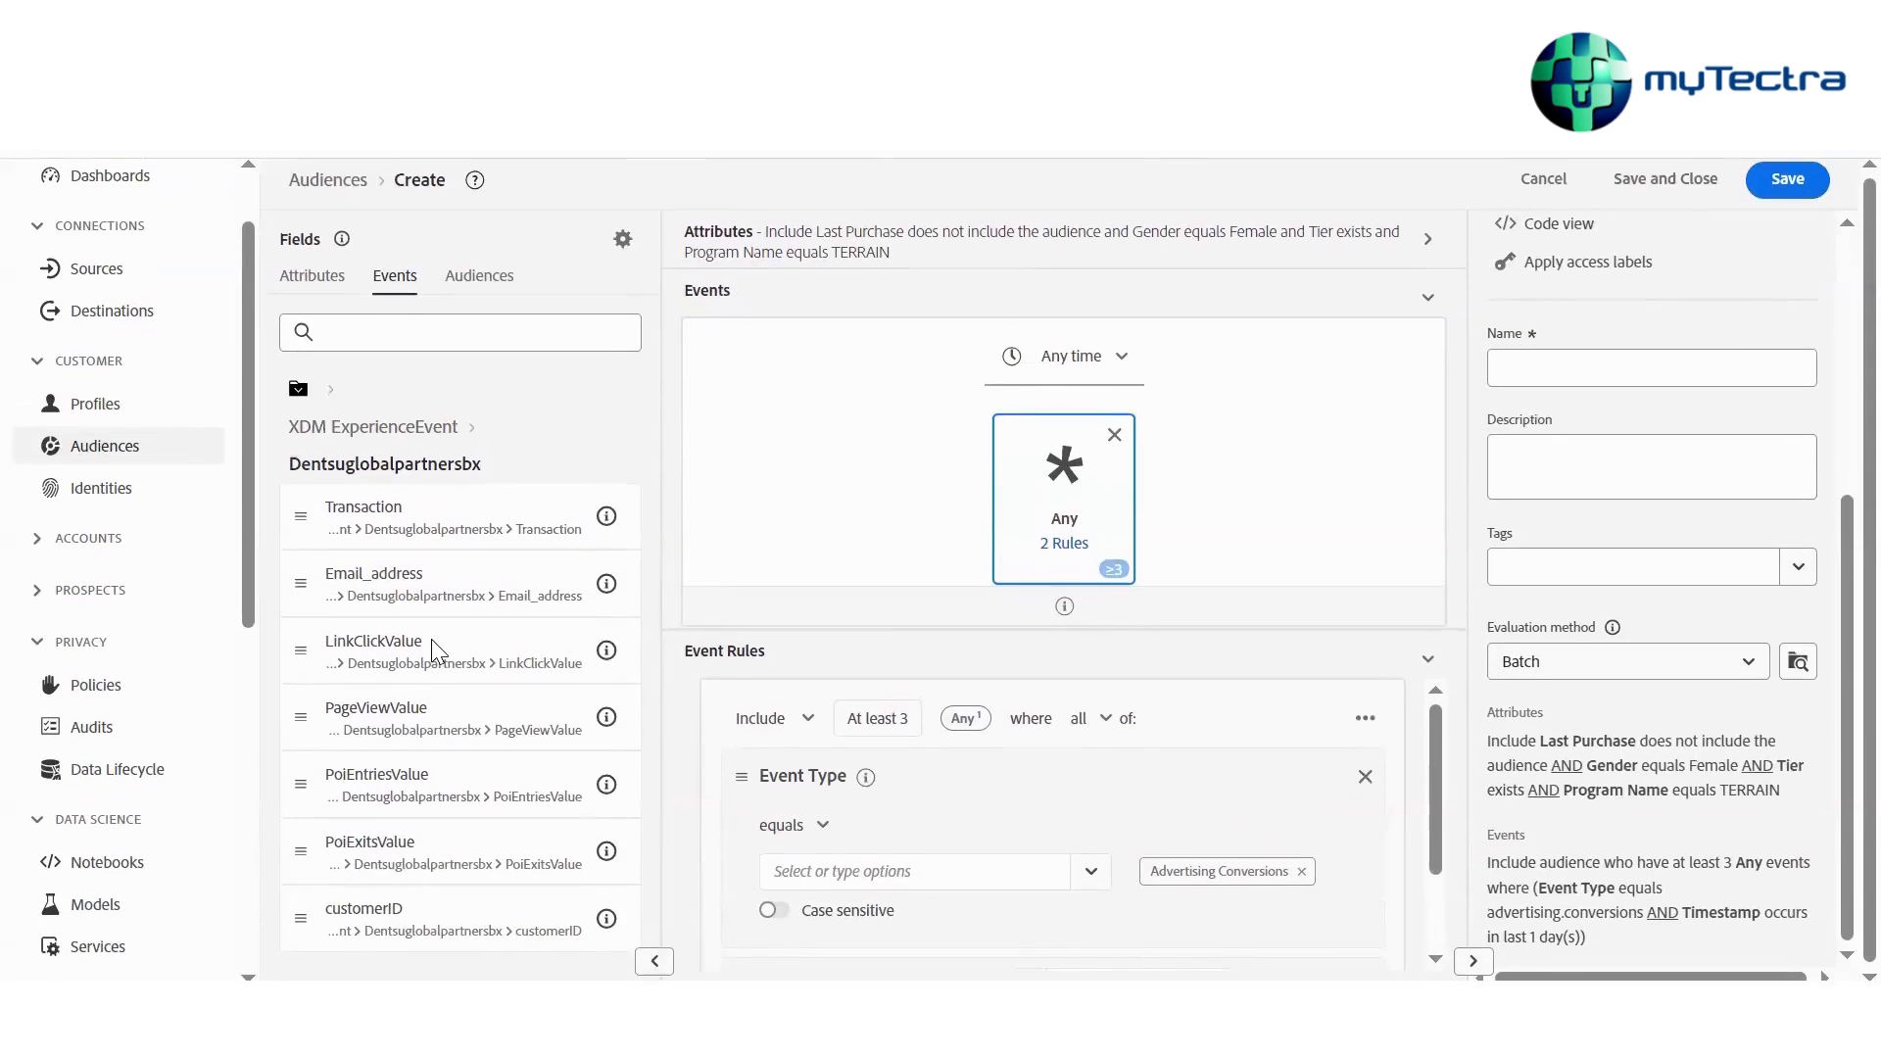
{"action": "left_click", "coordinate": [406, 334]}
{"action": "type", "text": "PR"}
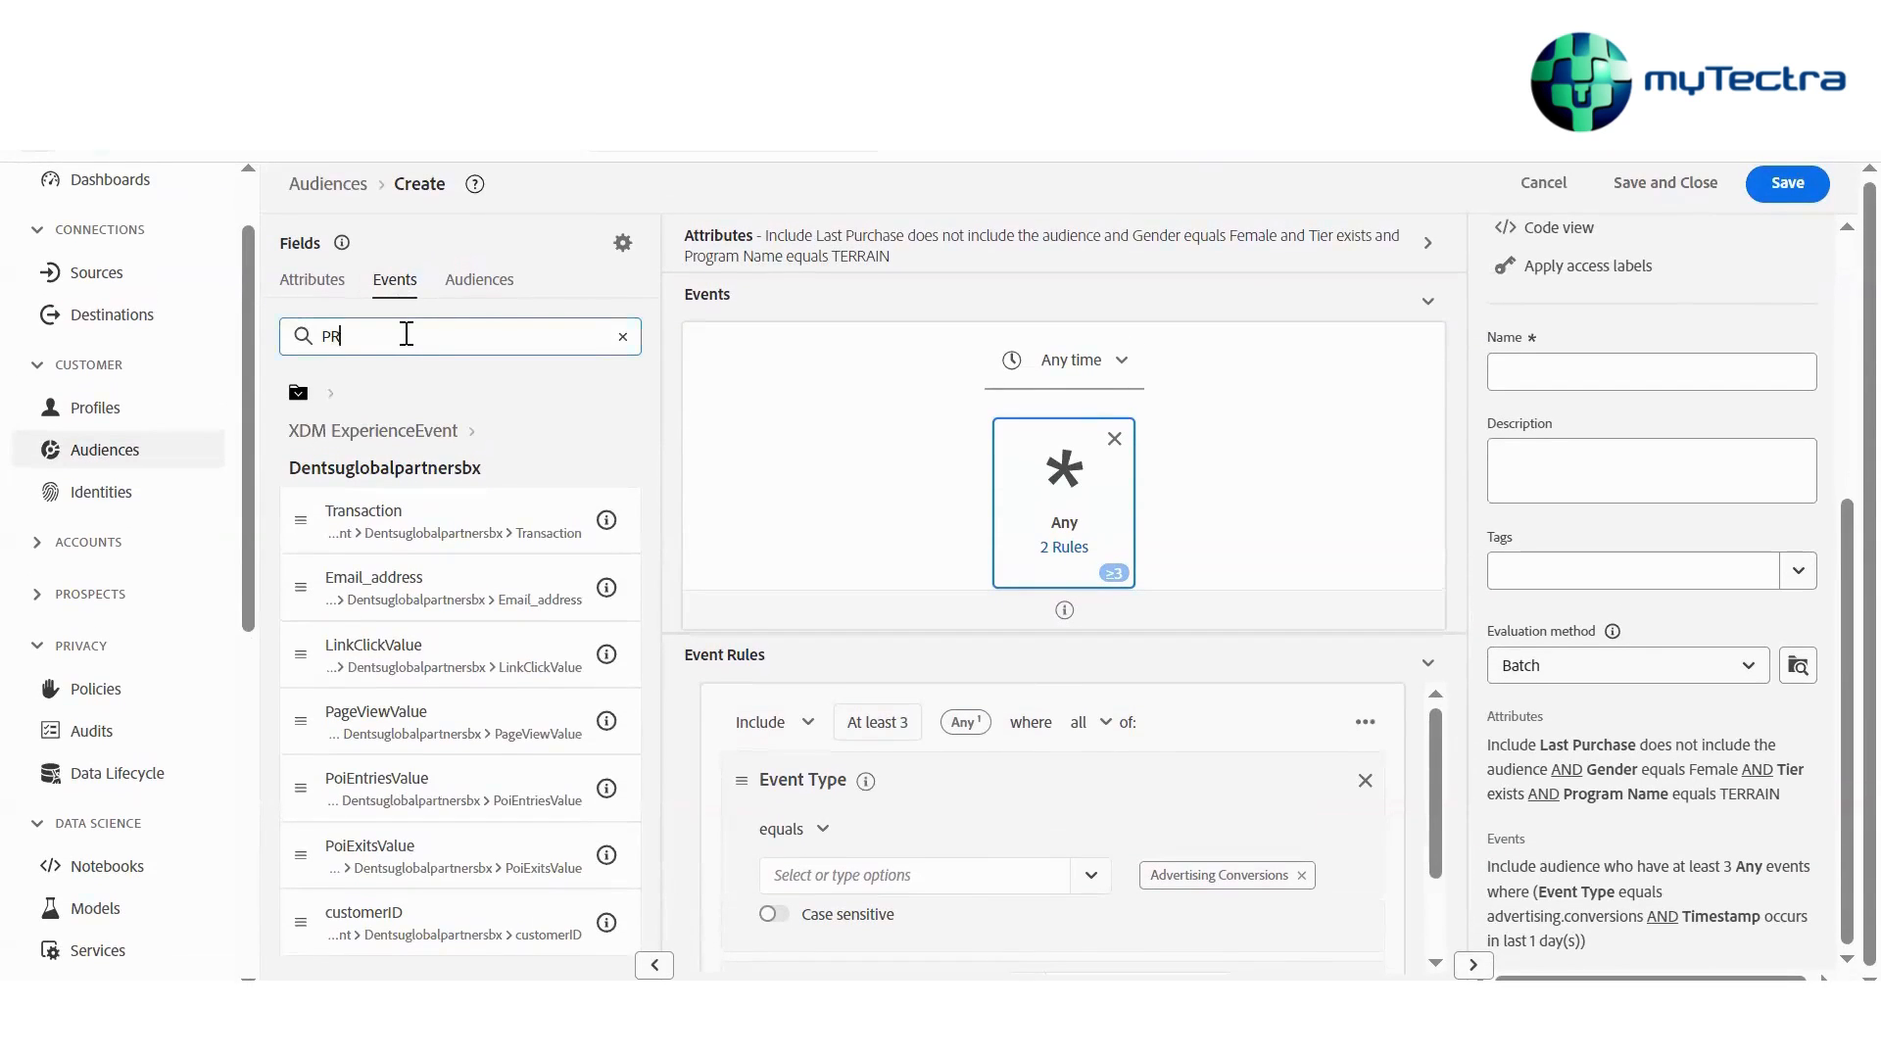
{"action": "type", "text": "ODUC"}
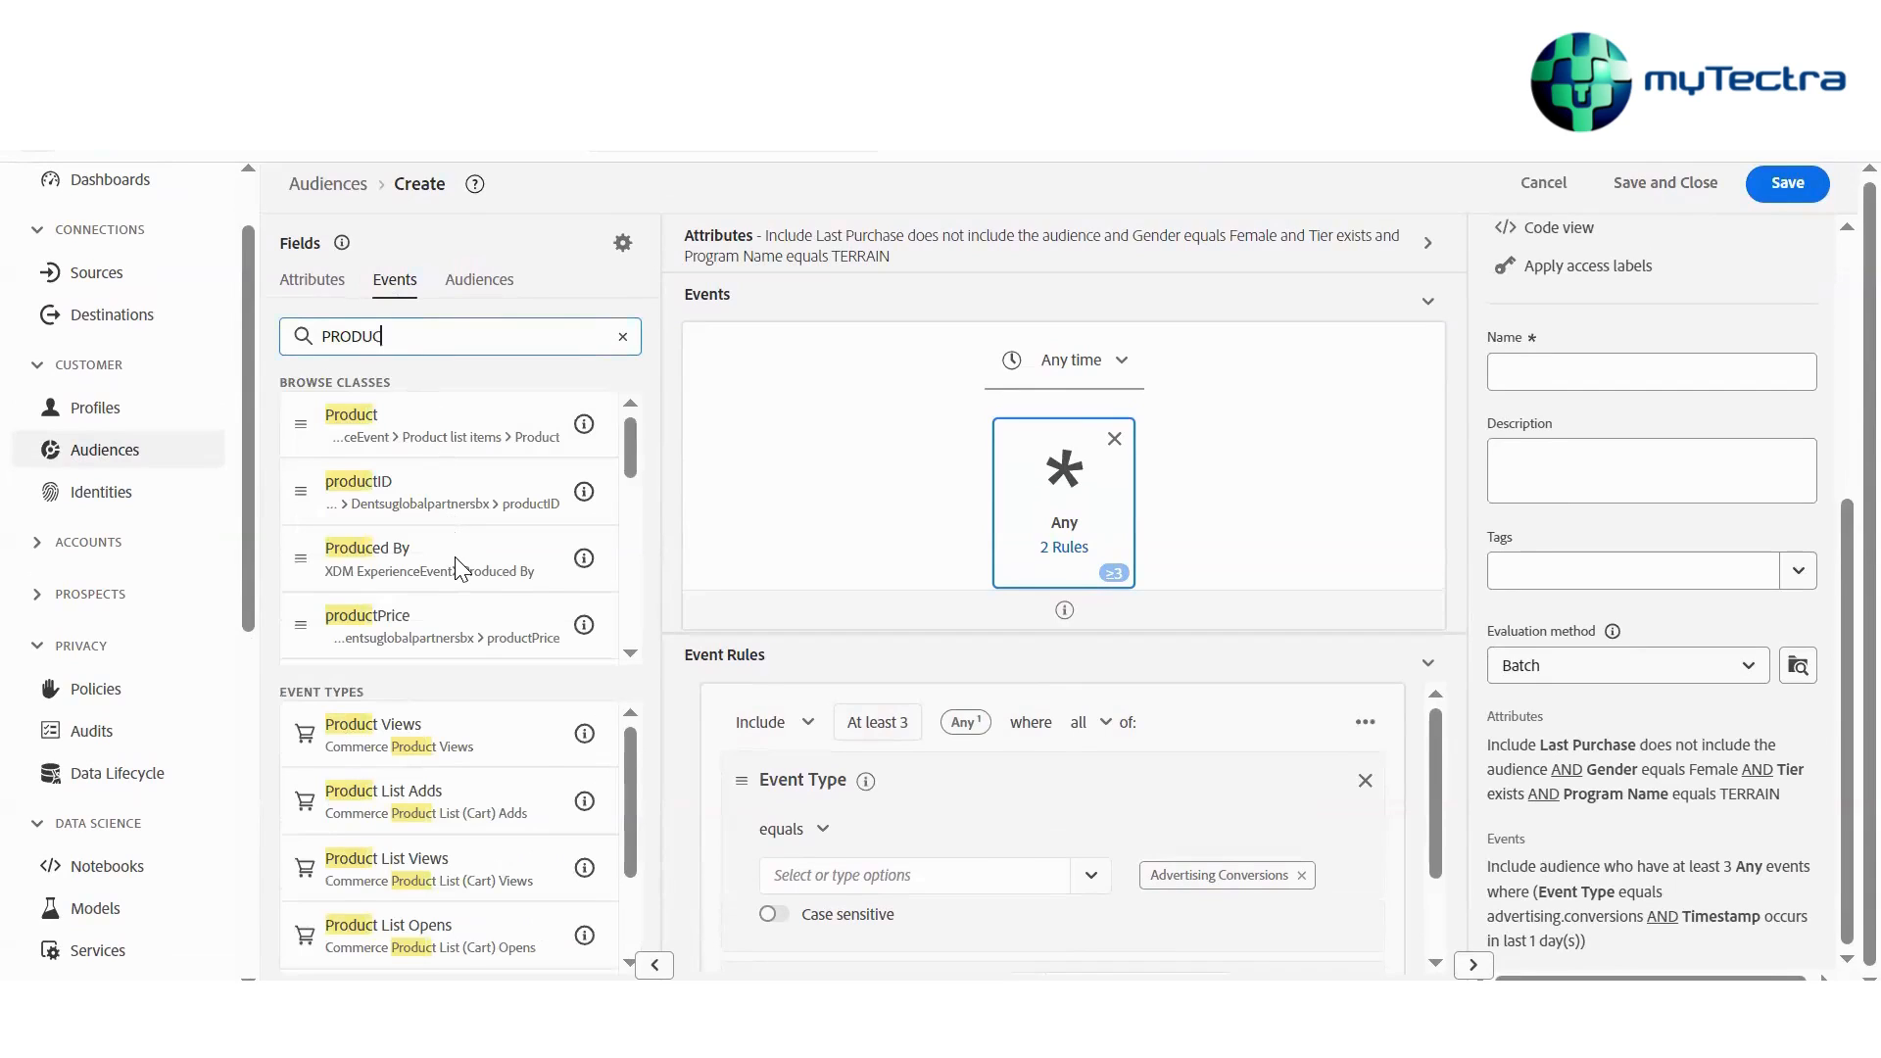
{"action": "scroll", "coordinate": [454, 556], "scroll_direction": "down", "scroll_amount": 5}
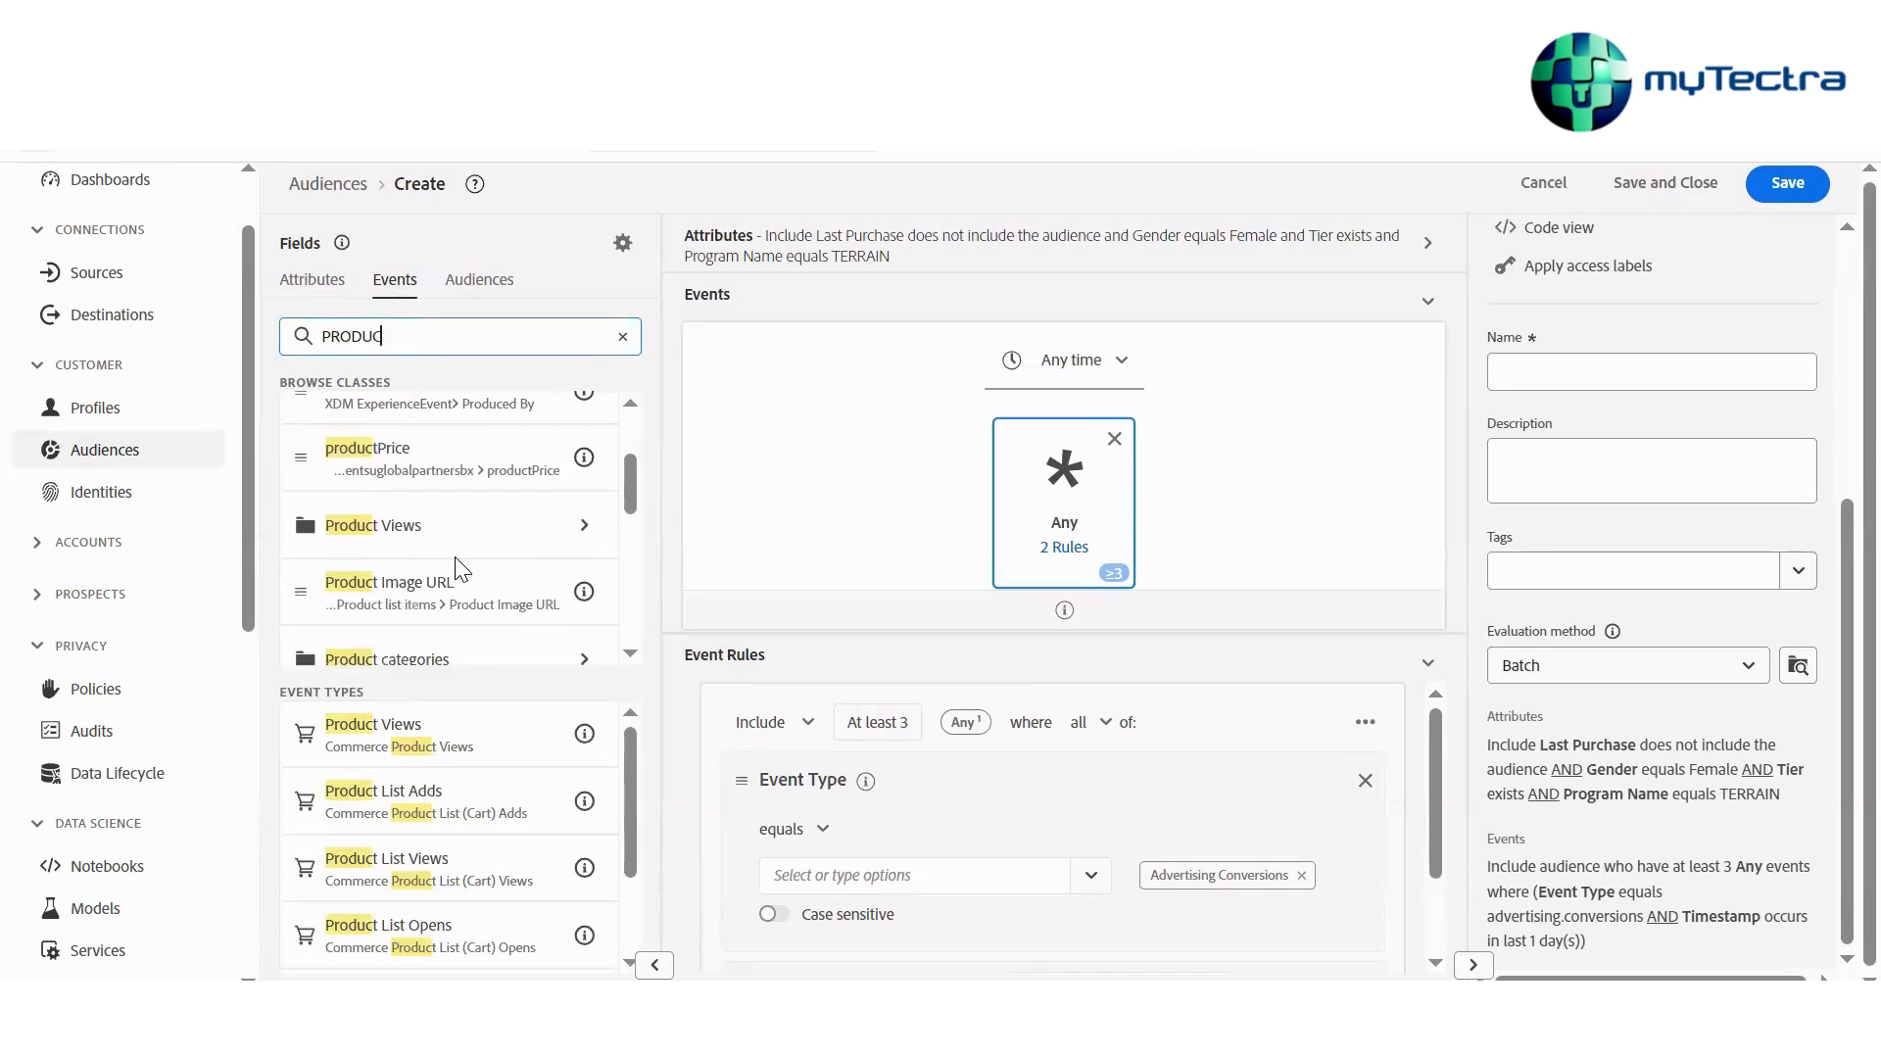
{"action": "scroll", "coordinate": [460, 568], "scroll_direction": "down", "scroll_amount": 4}
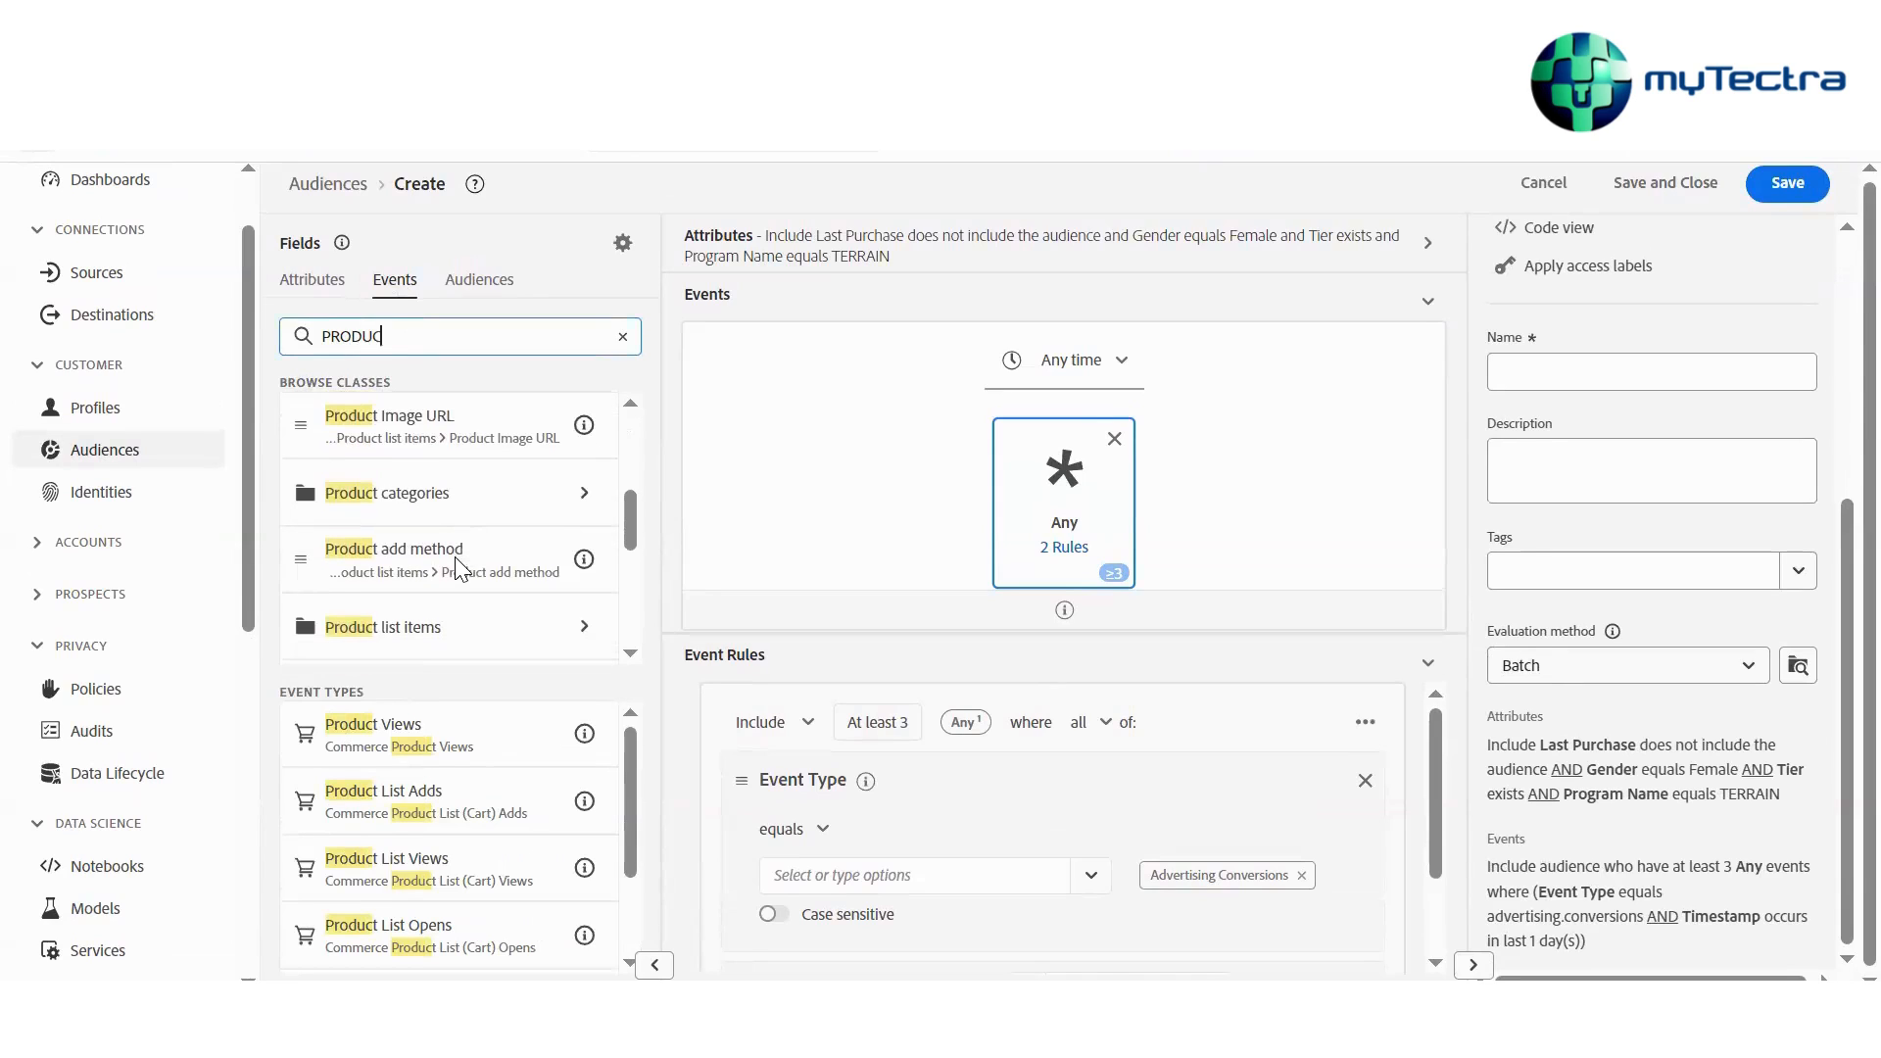
{"action": "scroll", "coordinate": [463, 568], "scroll_direction": "down", "scroll_amount": 3}
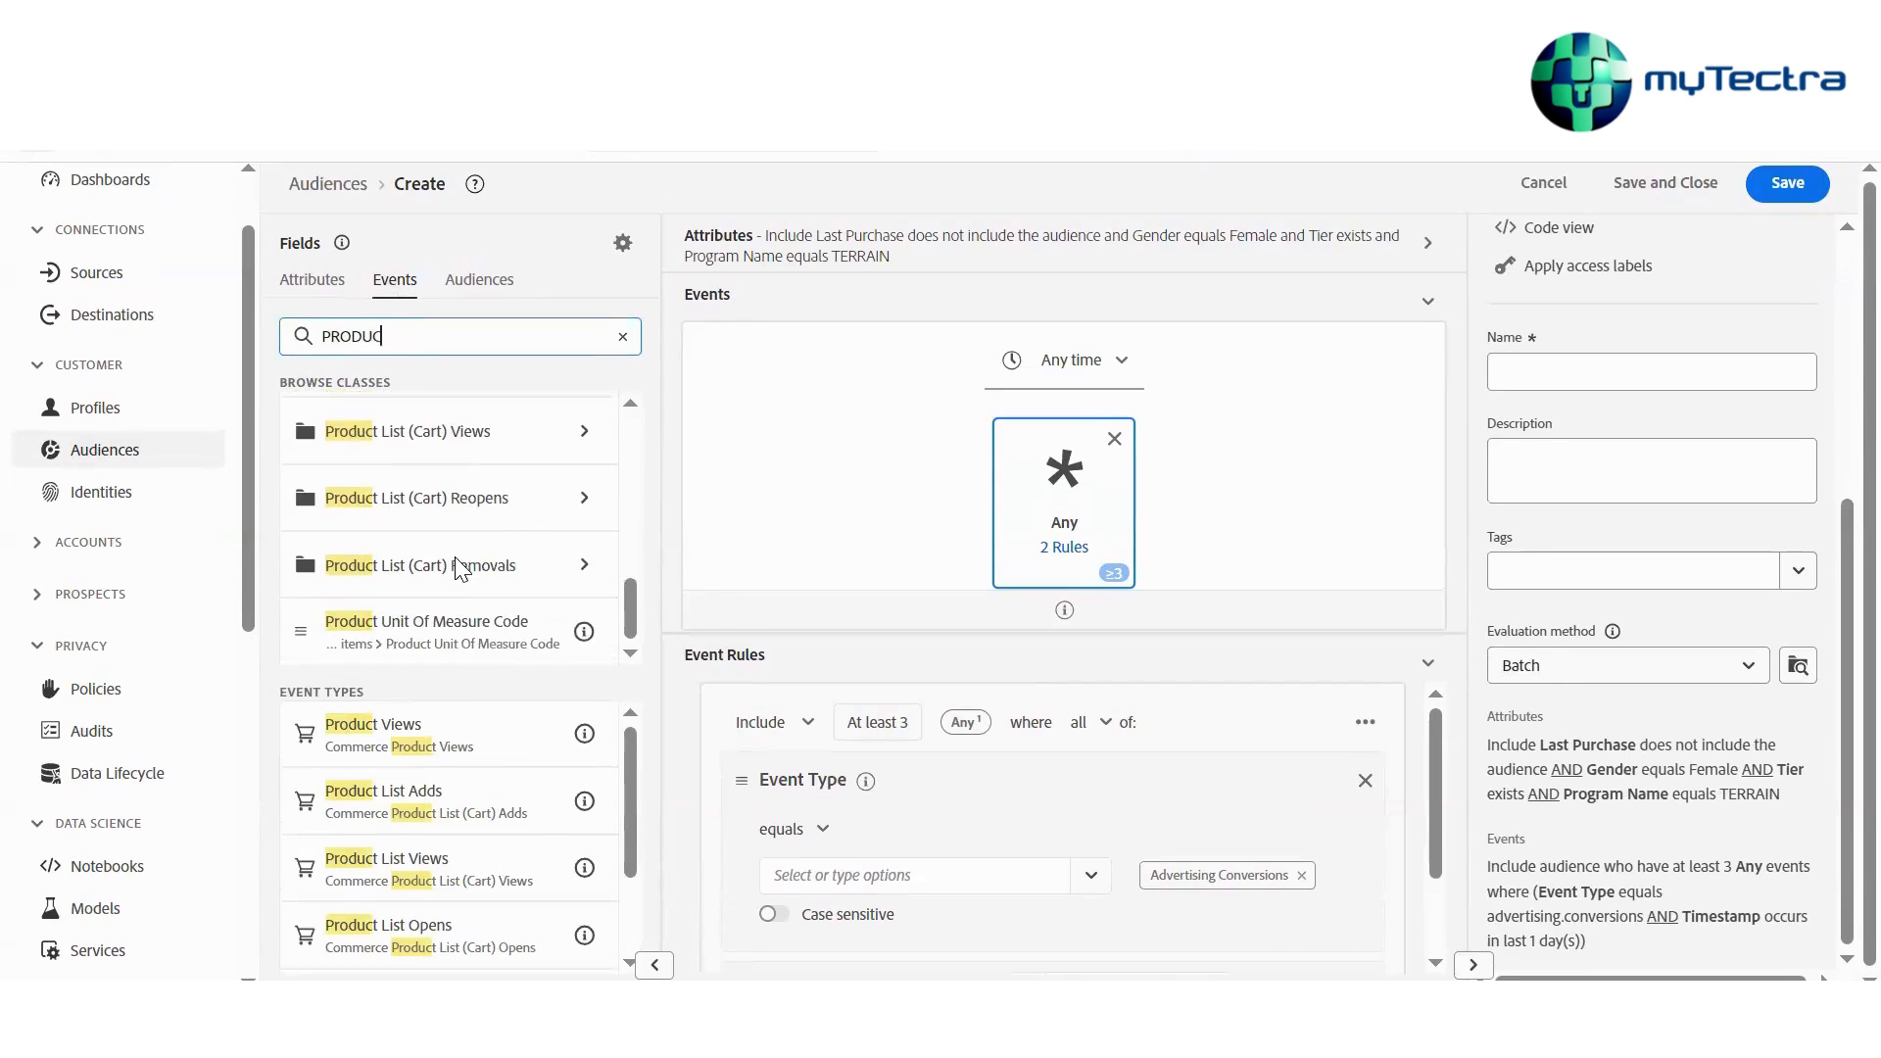
{"action": "scroll", "coordinate": [461, 568], "scroll_direction": "up", "scroll_amount": 10}
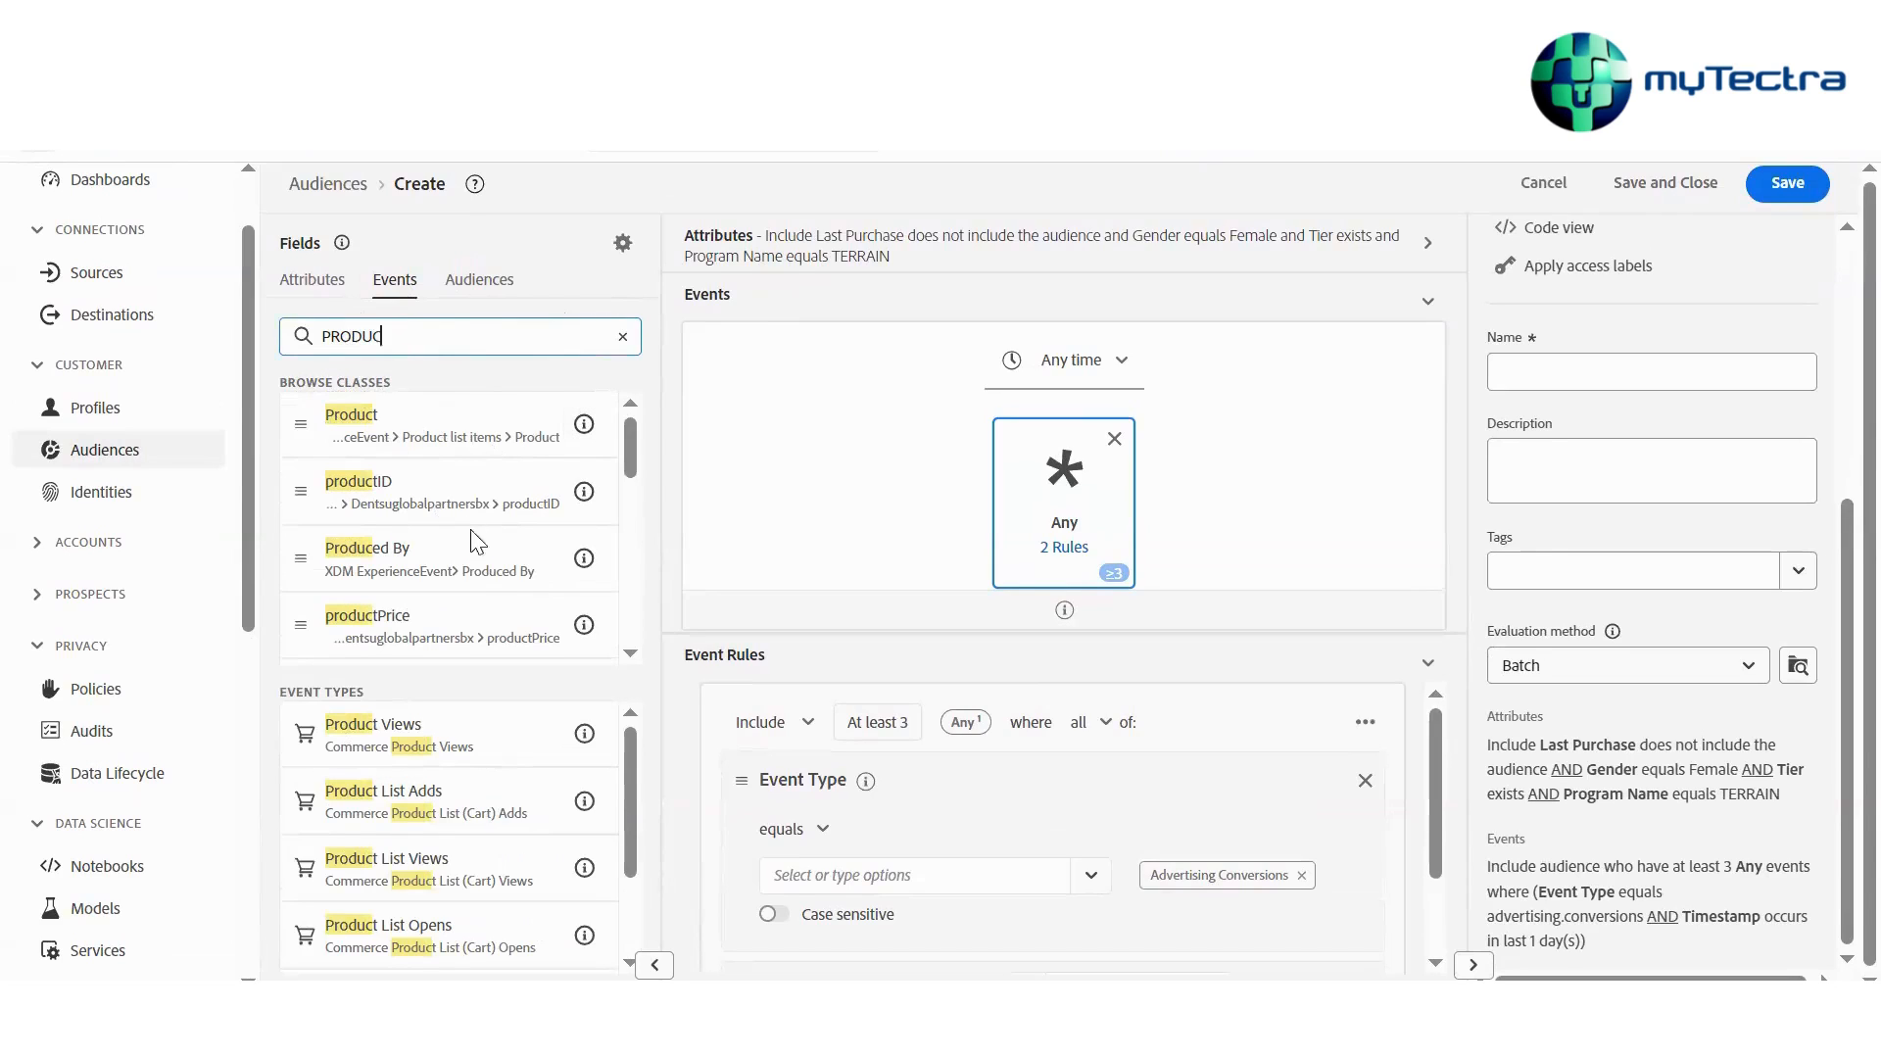
Add the Category name field from Product list items > Product categories as an event rule
{"action": "left_click_drag", "start_coordinate": [419, 494], "coordinate": [725, 889]}
{"action": "scroll", "coordinate": [942, 872], "scroll_direction": "down", "scroll_amount": 2}
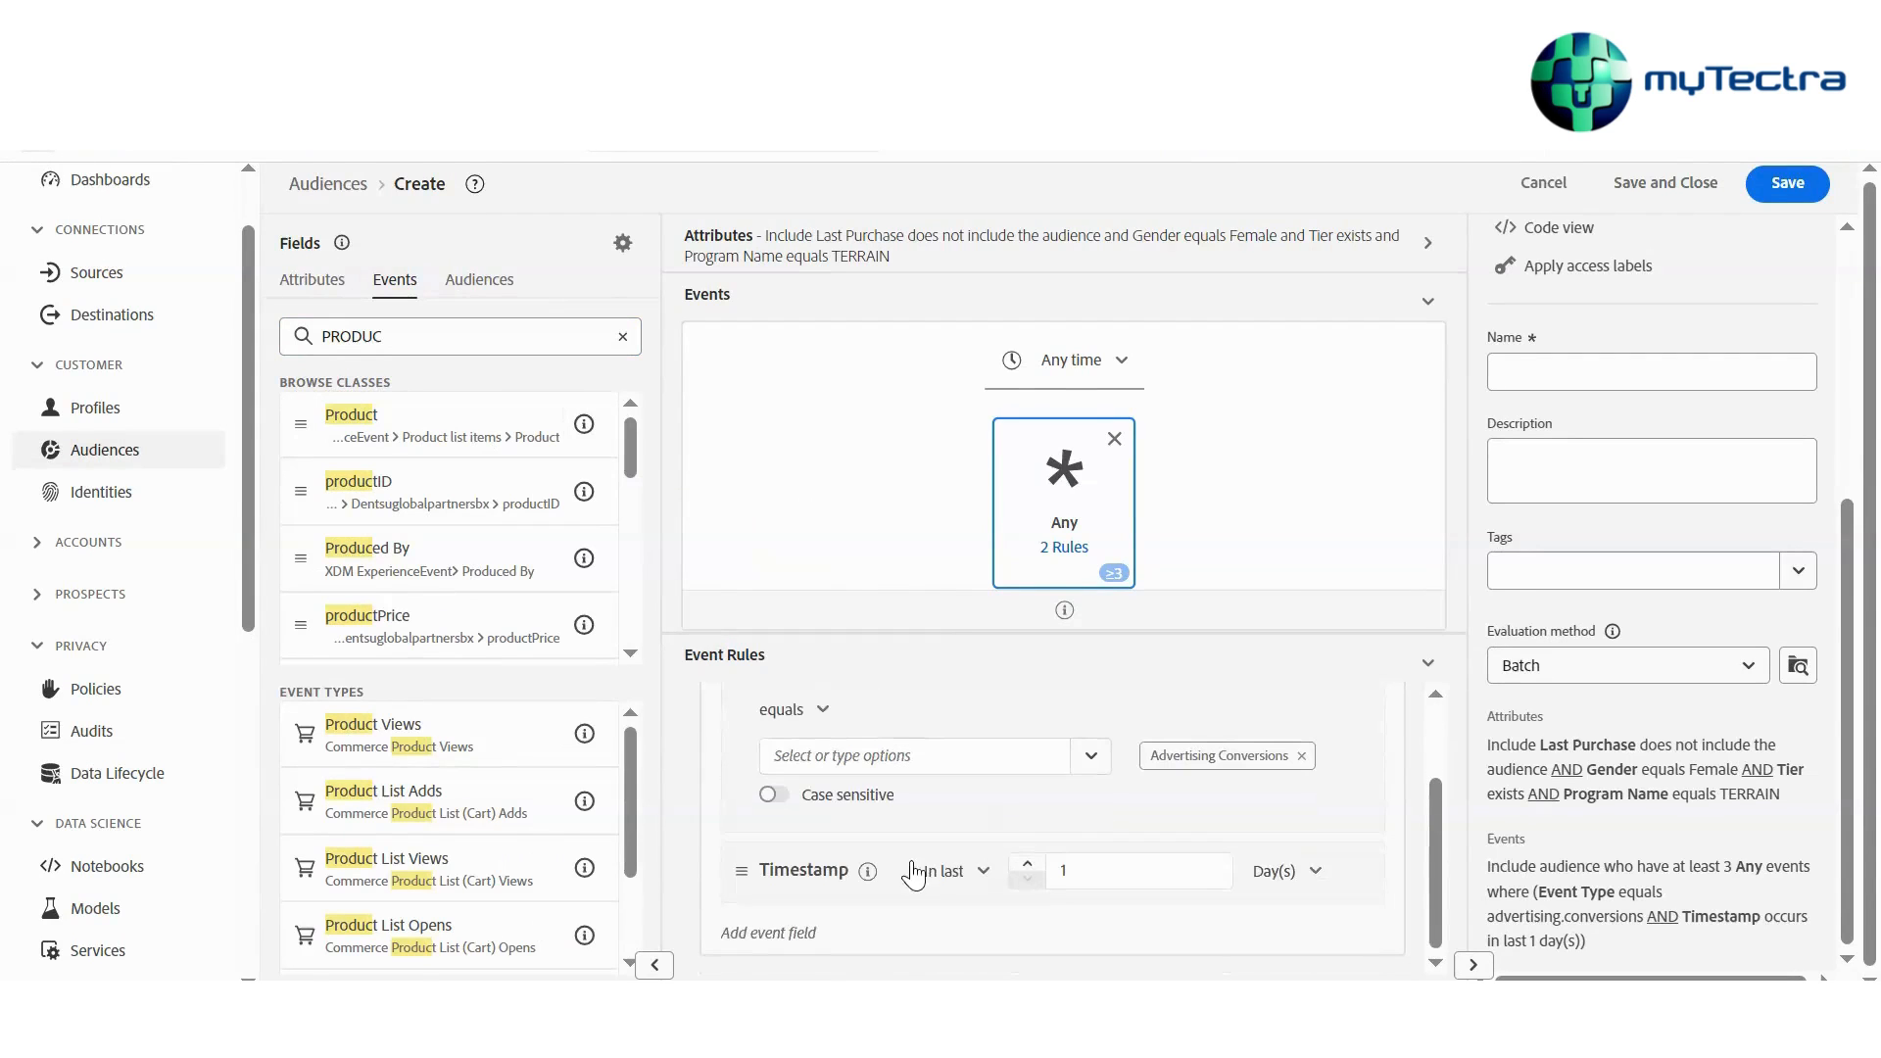
{"action": "scroll", "coordinate": [202, 454], "scroll_direction": "down", "scroll_amount": 1}
{"action": "scroll", "coordinate": [453, 496], "scroll_direction": "down", "scroll_amount": 3}
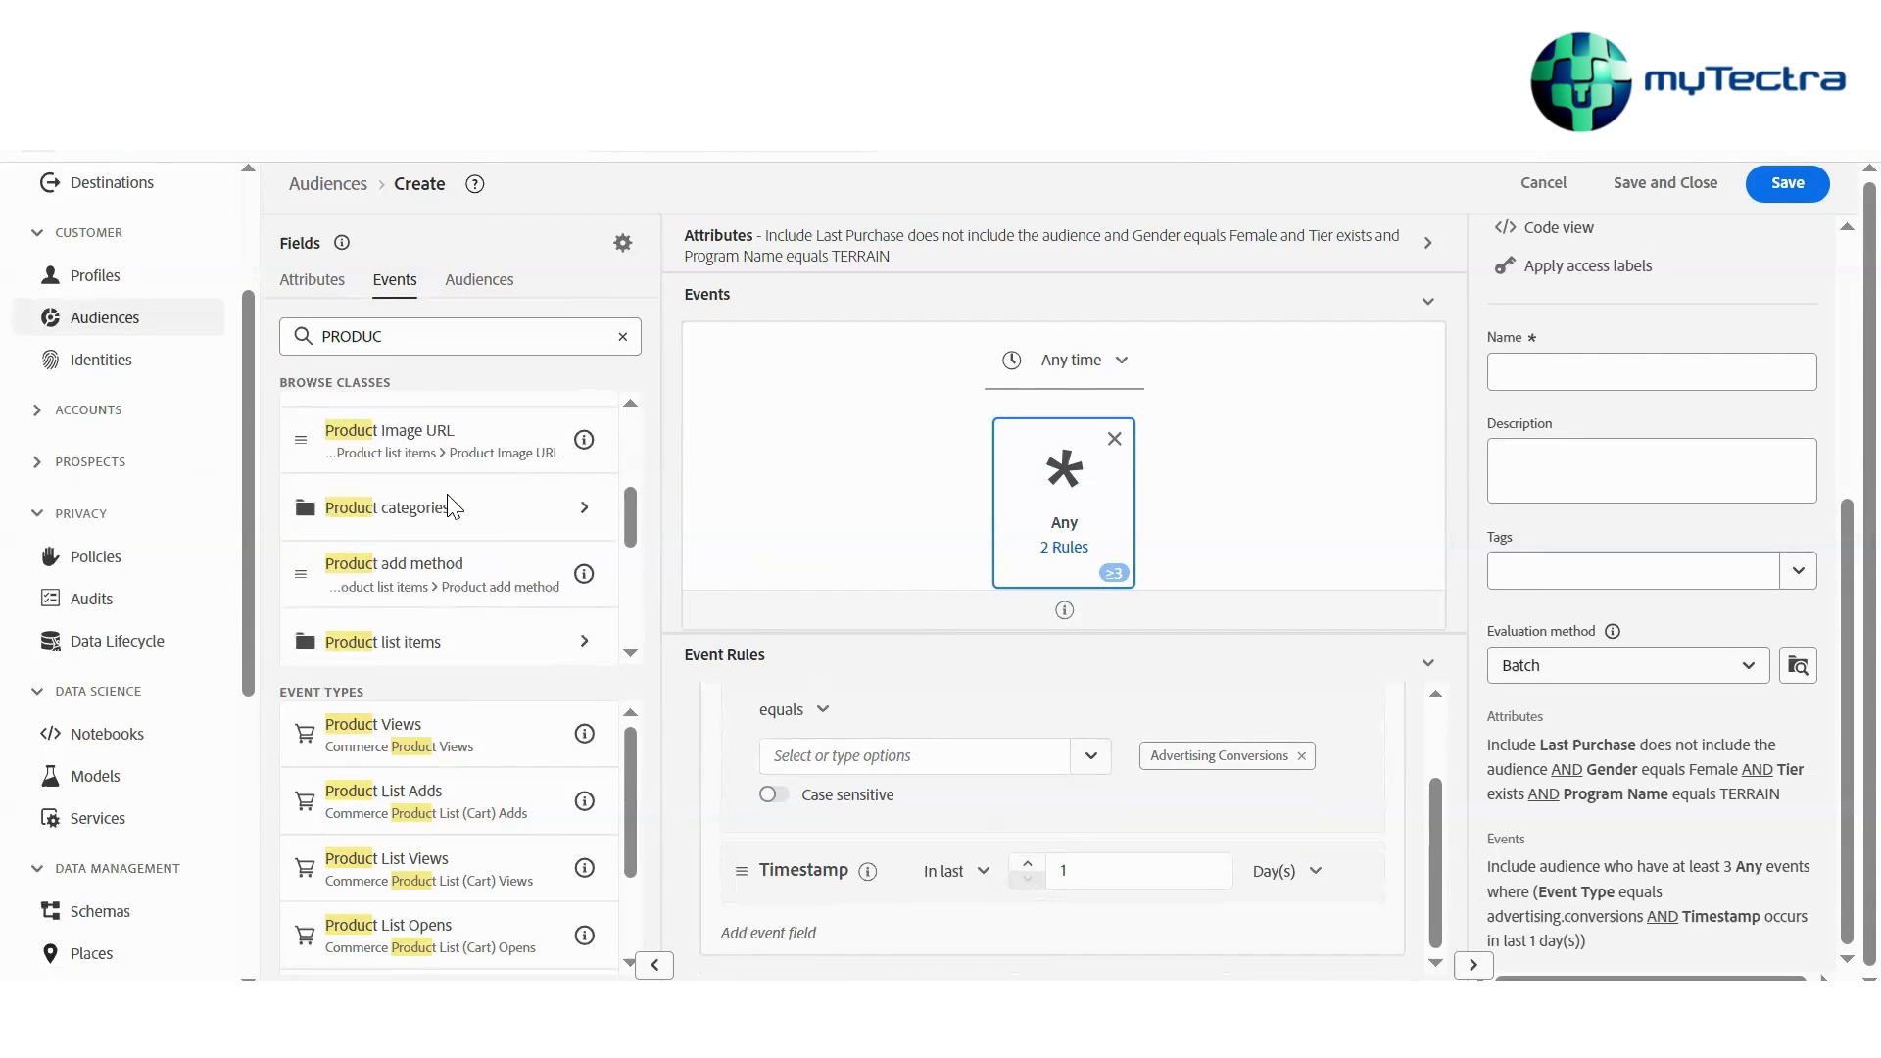
{"action": "scroll", "coordinate": [454, 505], "scroll_direction": "up", "scroll_amount": 2}
{"action": "left_click", "coordinate": [443, 549]}
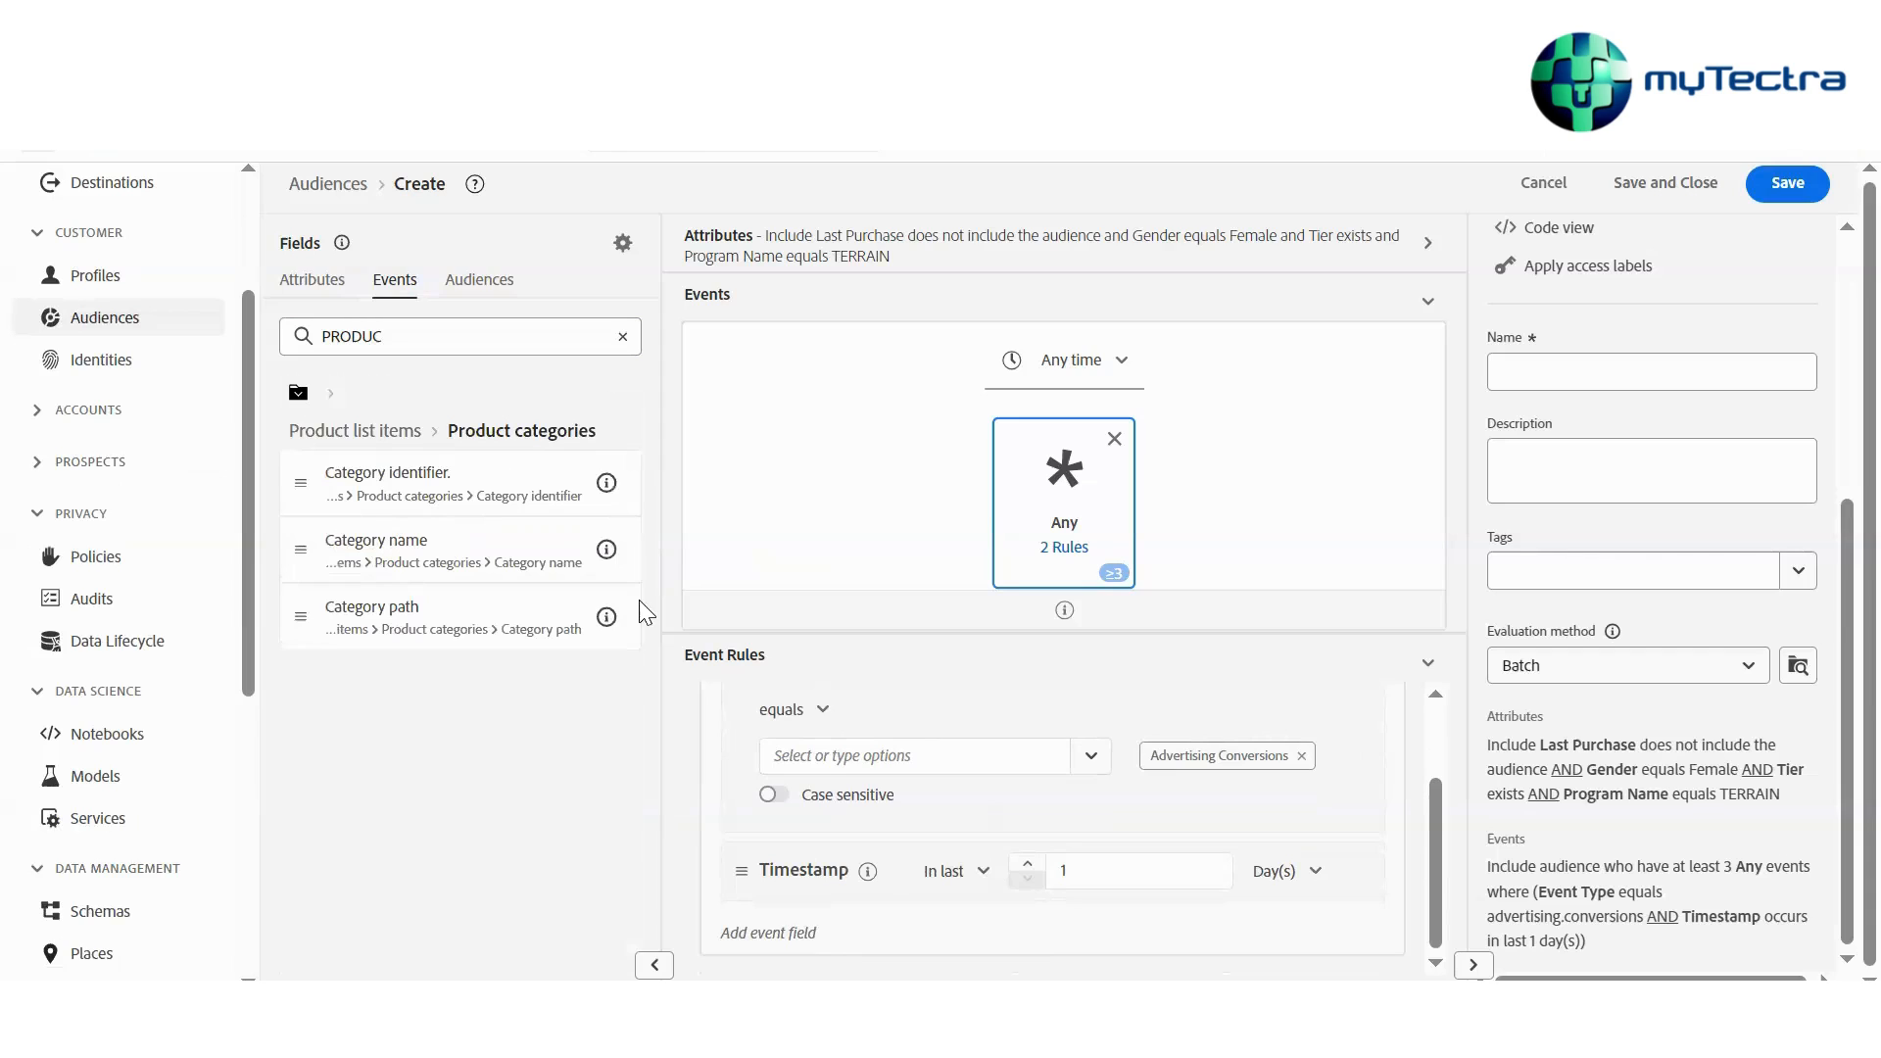
{"action": "left_click_drag", "start_coordinate": [391, 549], "coordinate": [742, 921]}
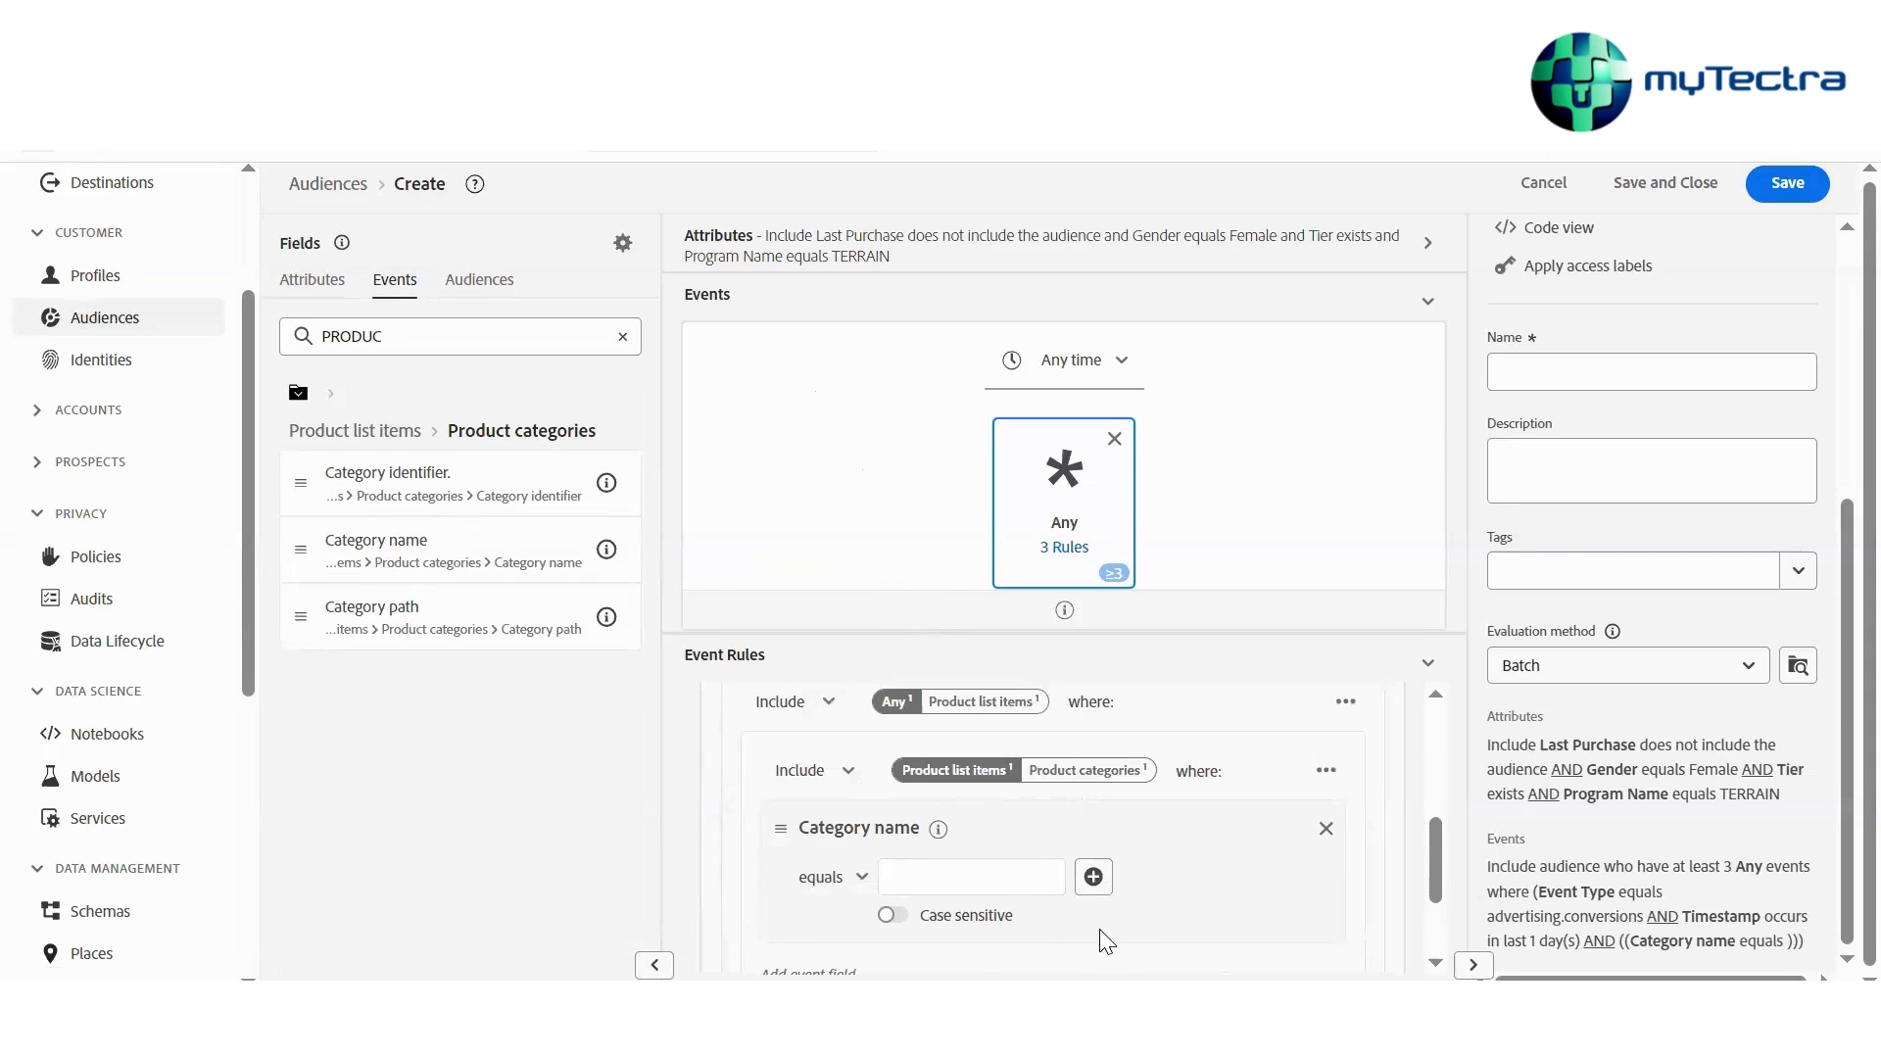
Set the Category name condition to equals cOSM
{"action": "left_click", "coordinate": [938, 875]}
{"action": "type", "text": "cOSM"}
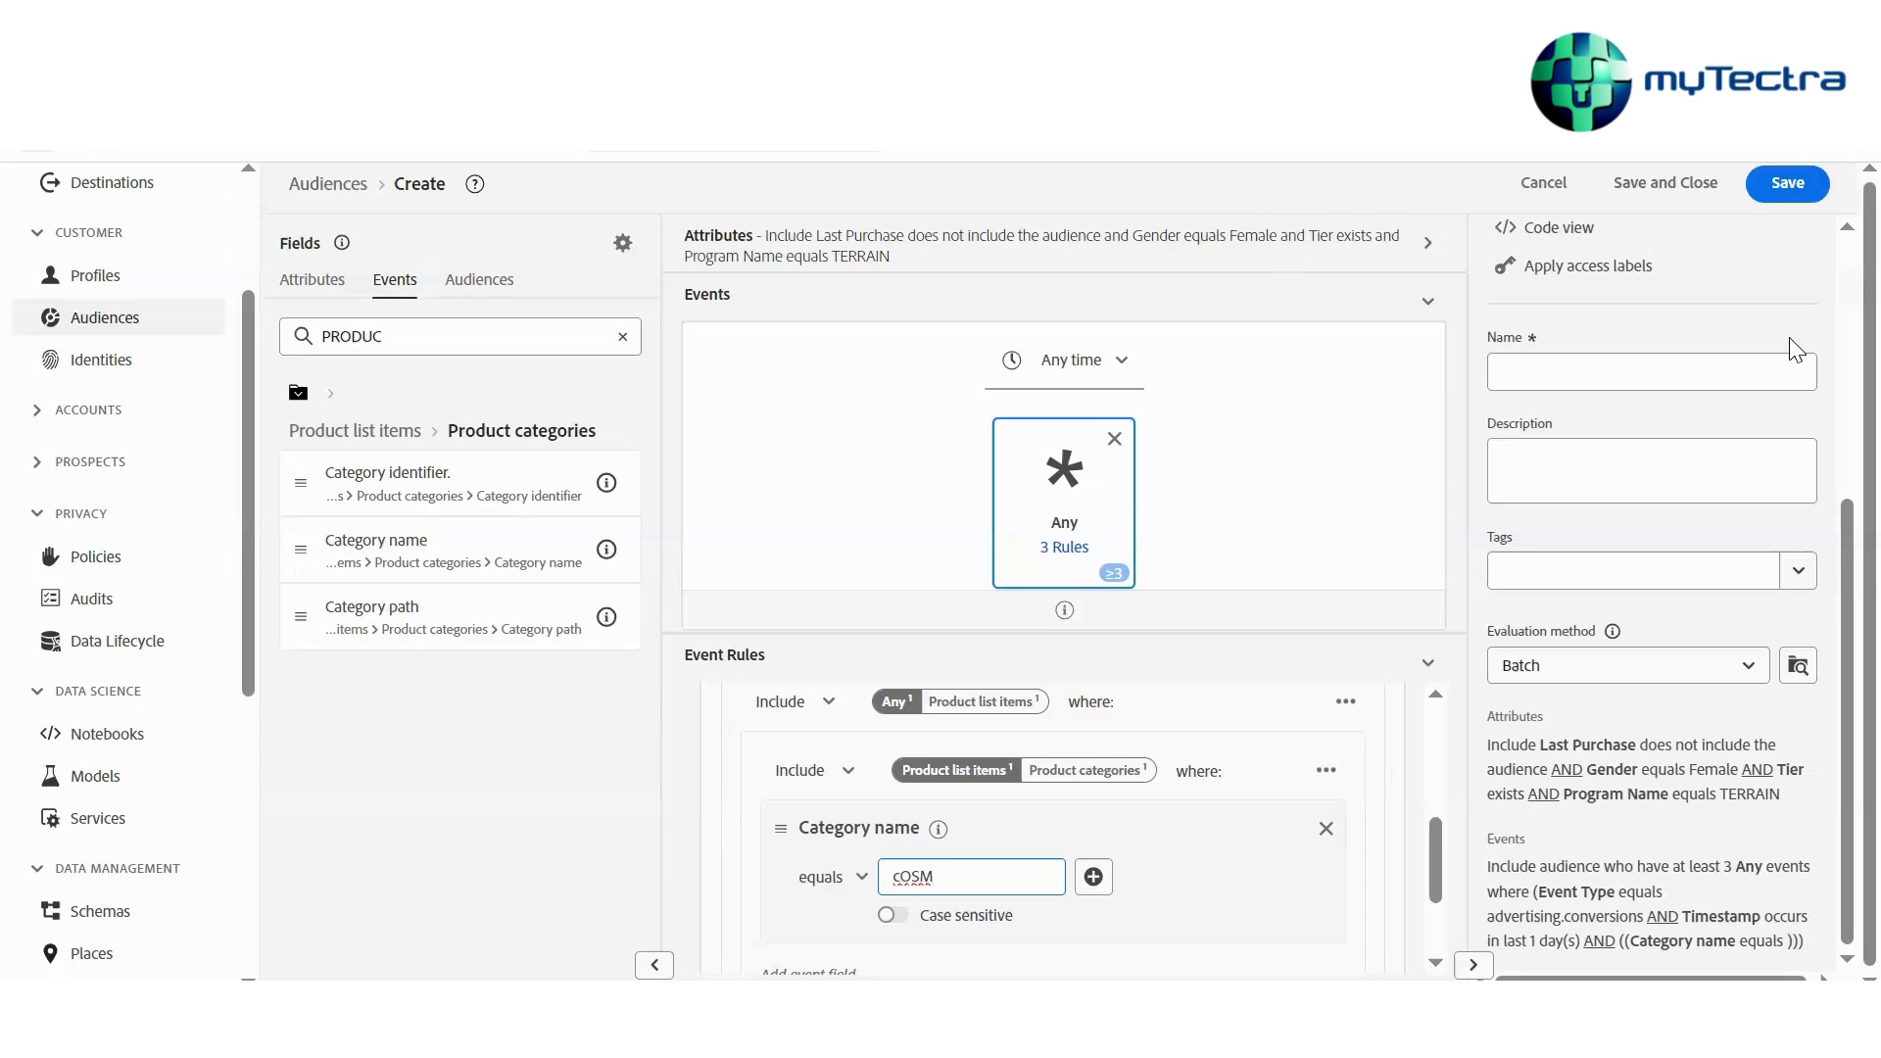
{"action": "scroll", "coordinate": [1817, 490], "scroll_direction": "up", "scroll_amount": 3}
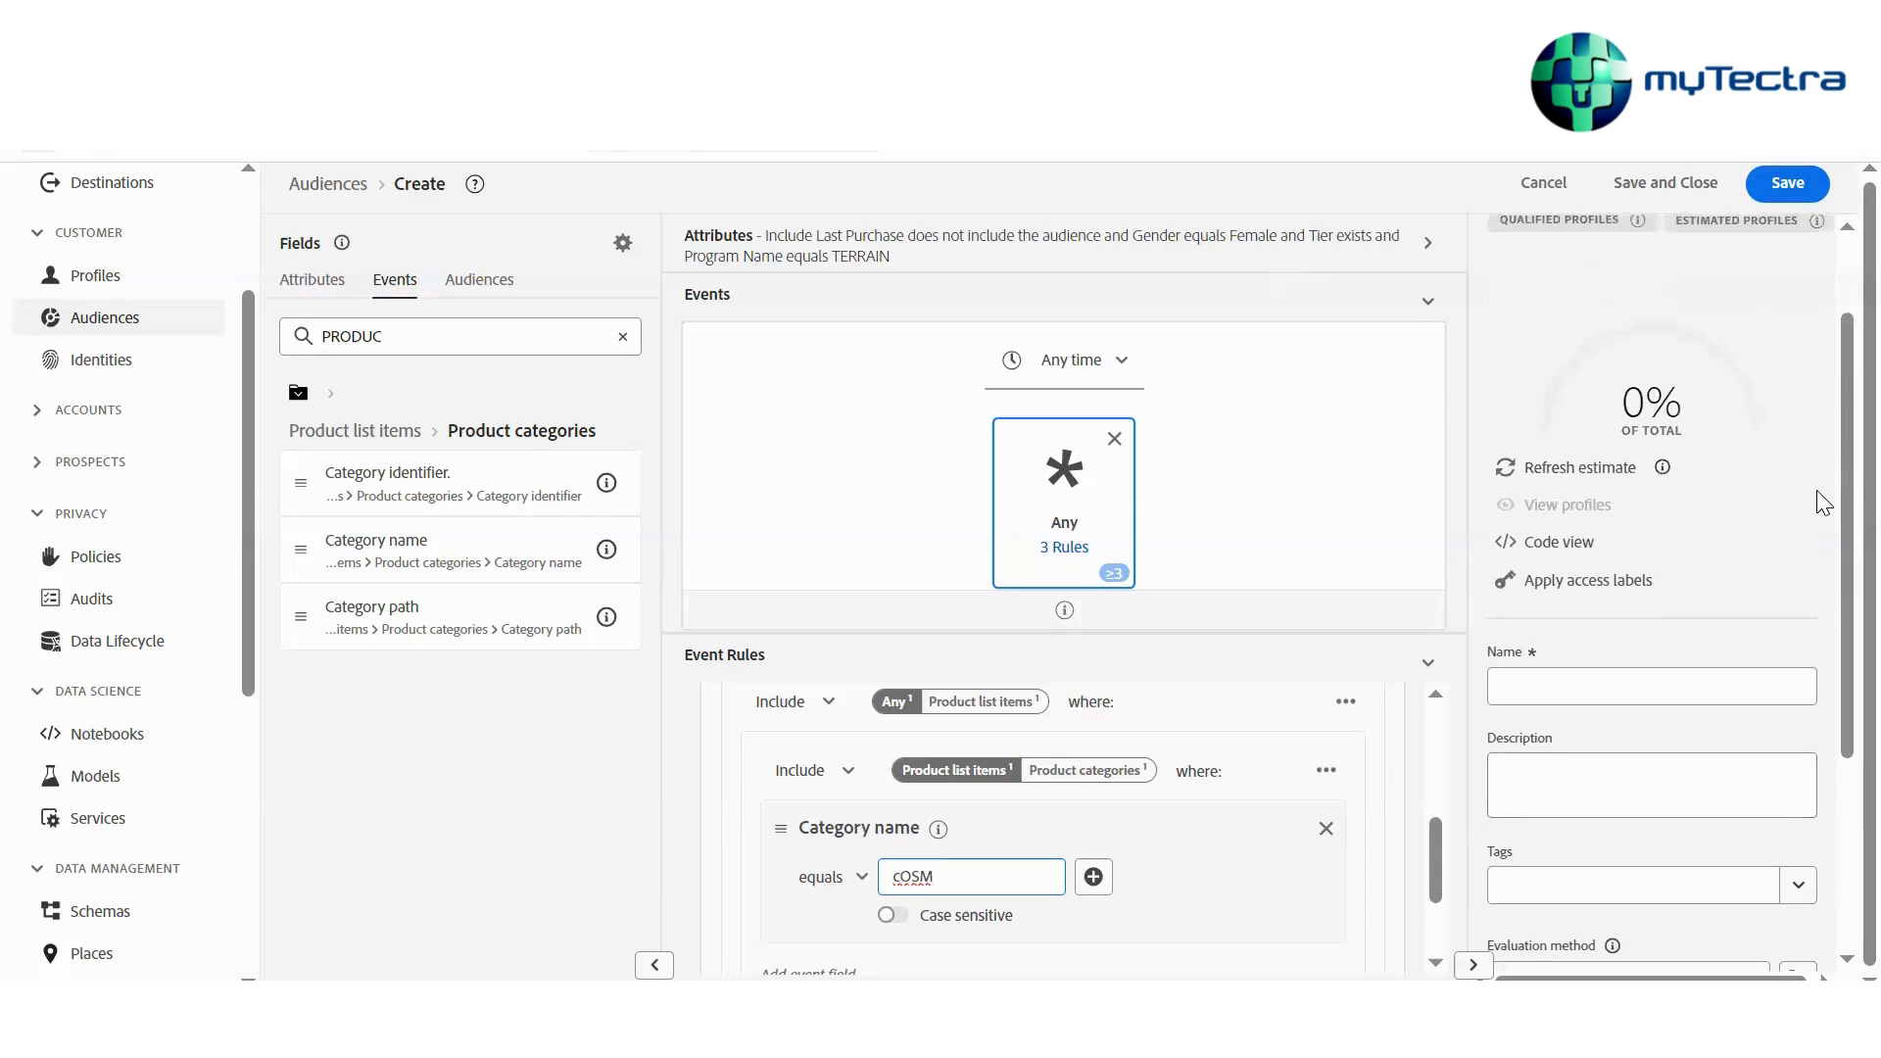
{"action": "scroll", "coordinate": [1817, 490], "scroll_direction": "down", "scroll_amount": 2}
{"action": "left_click", "coordinate": [1570, 490]}
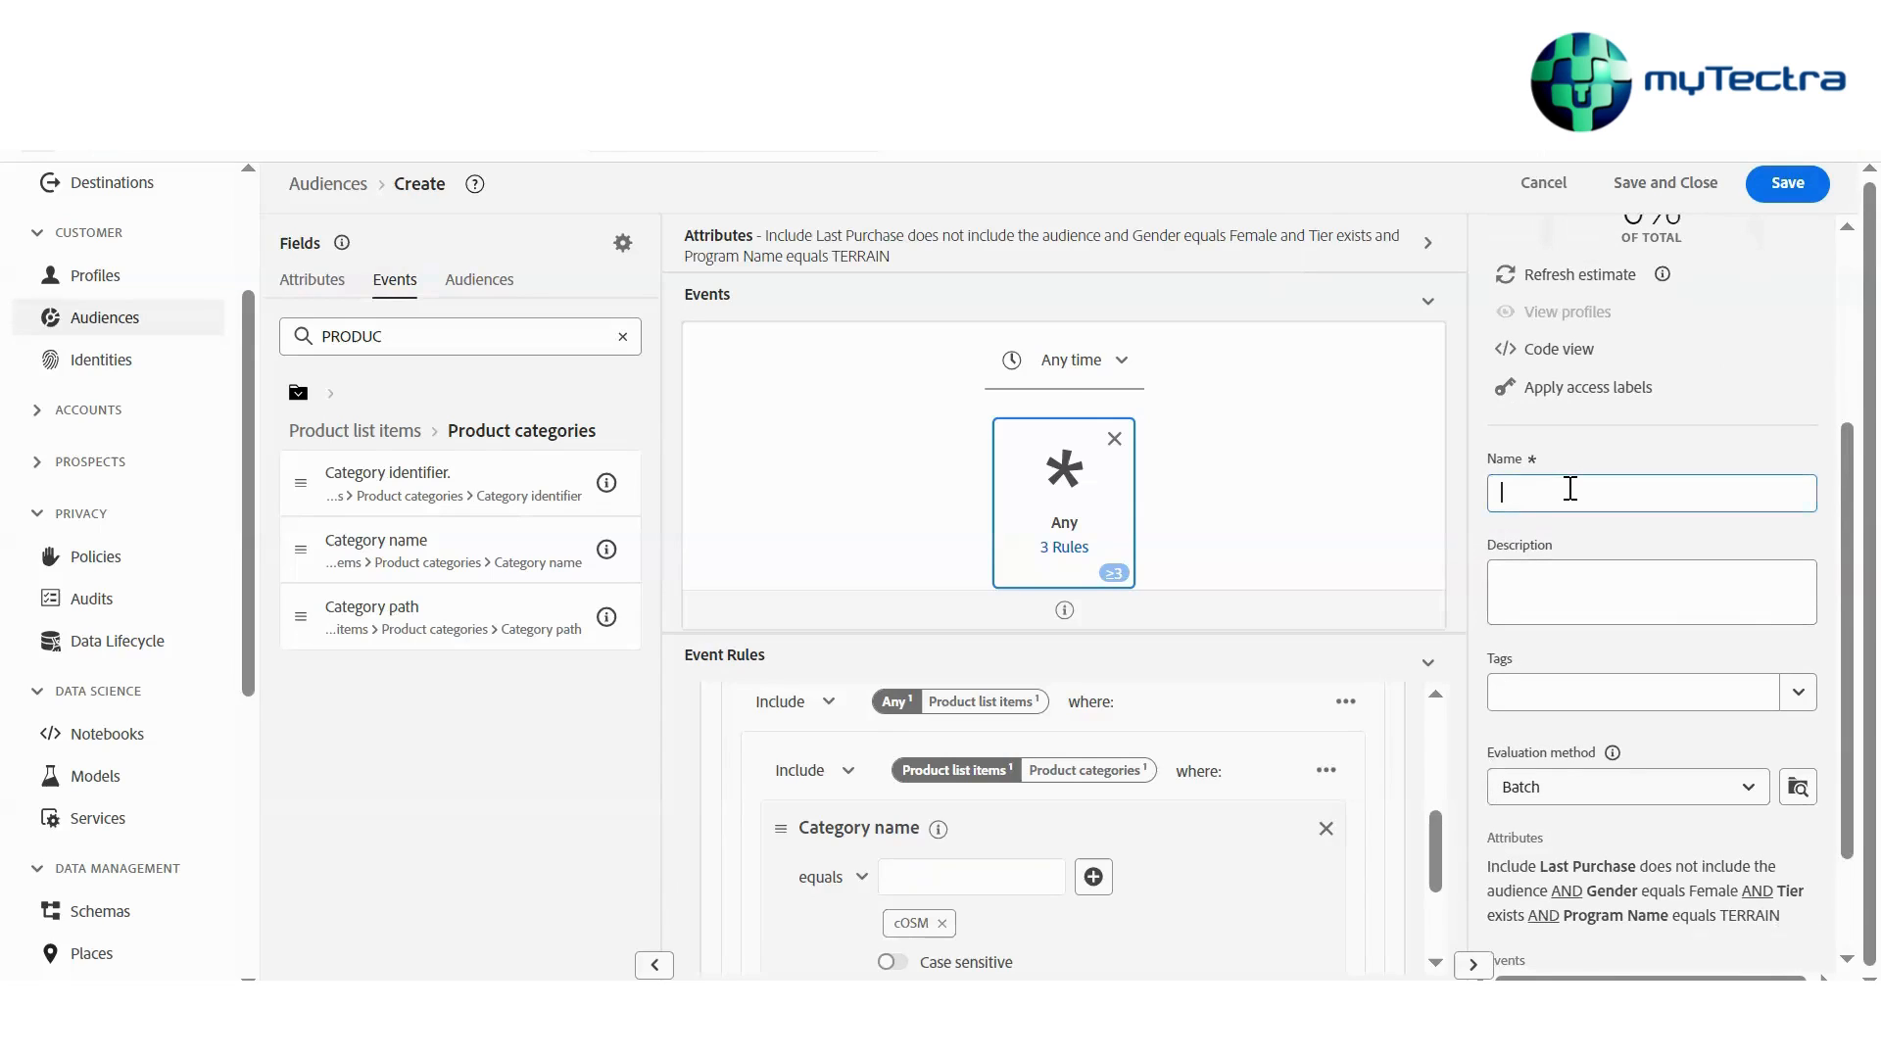
Name the audience PALT
{"action": "type", "text": "PALT"}
{"action": "scroll", "coordinate": [1592, 583], "scroll_direction": "down", "scroll_amount": 2}
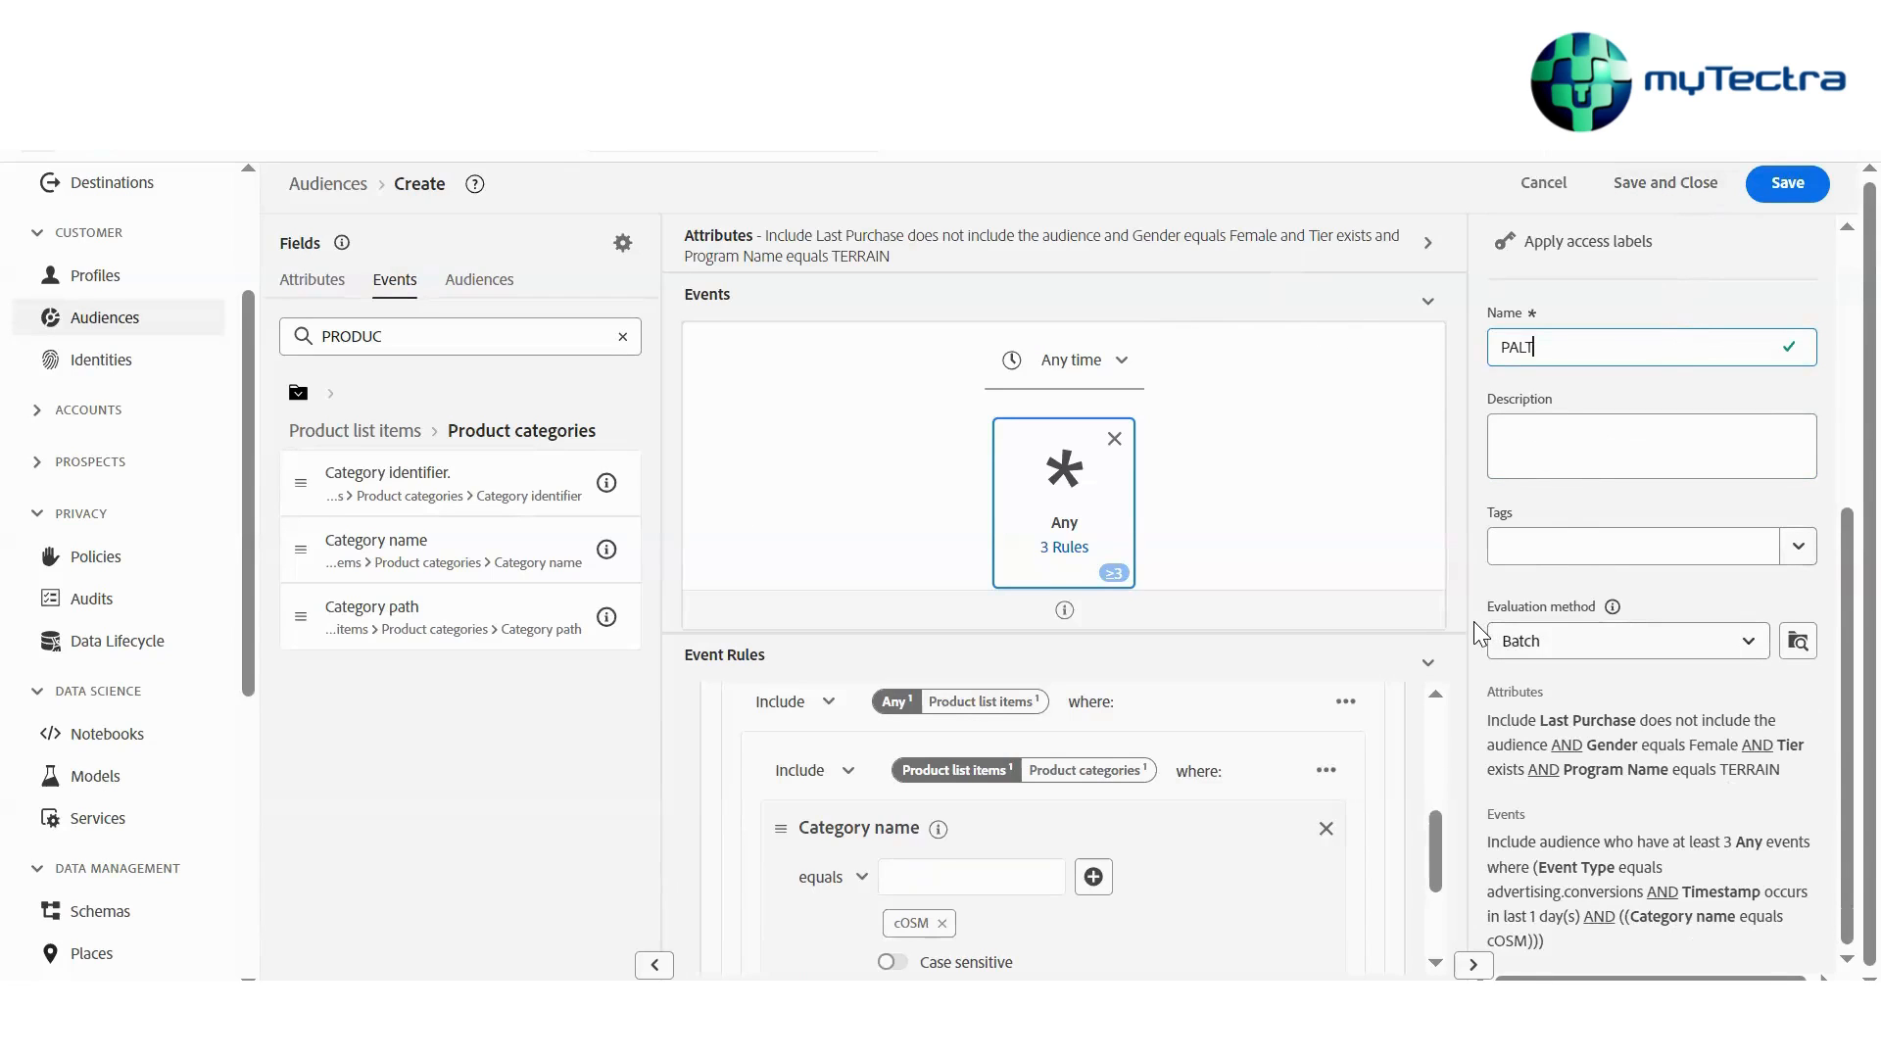
Switch the audience's evaluation method between Streaming and Batch, finishing with Batch
{"action": "left_click_drag", "start_coordinate": [1493, 608], "coordinate": [1596, 610]}
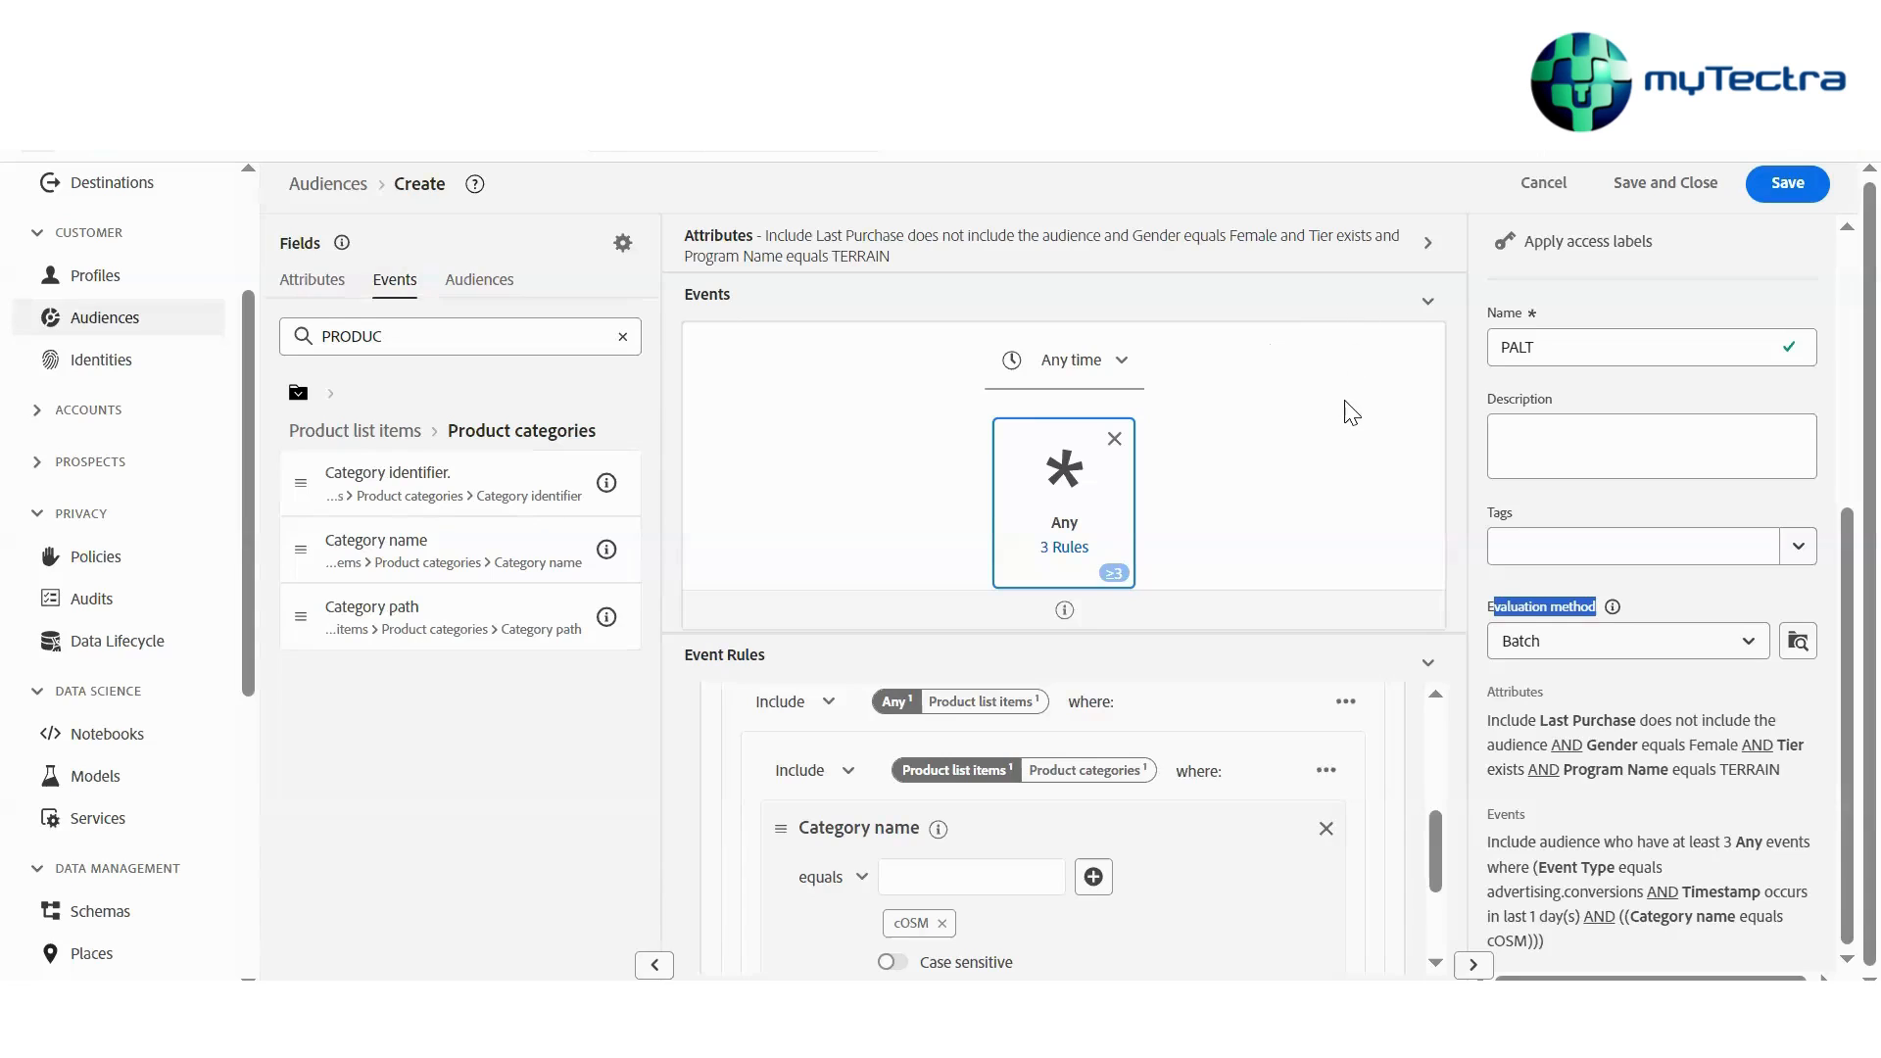
{"action": "left_click", "coordinate": [1568, 653]}
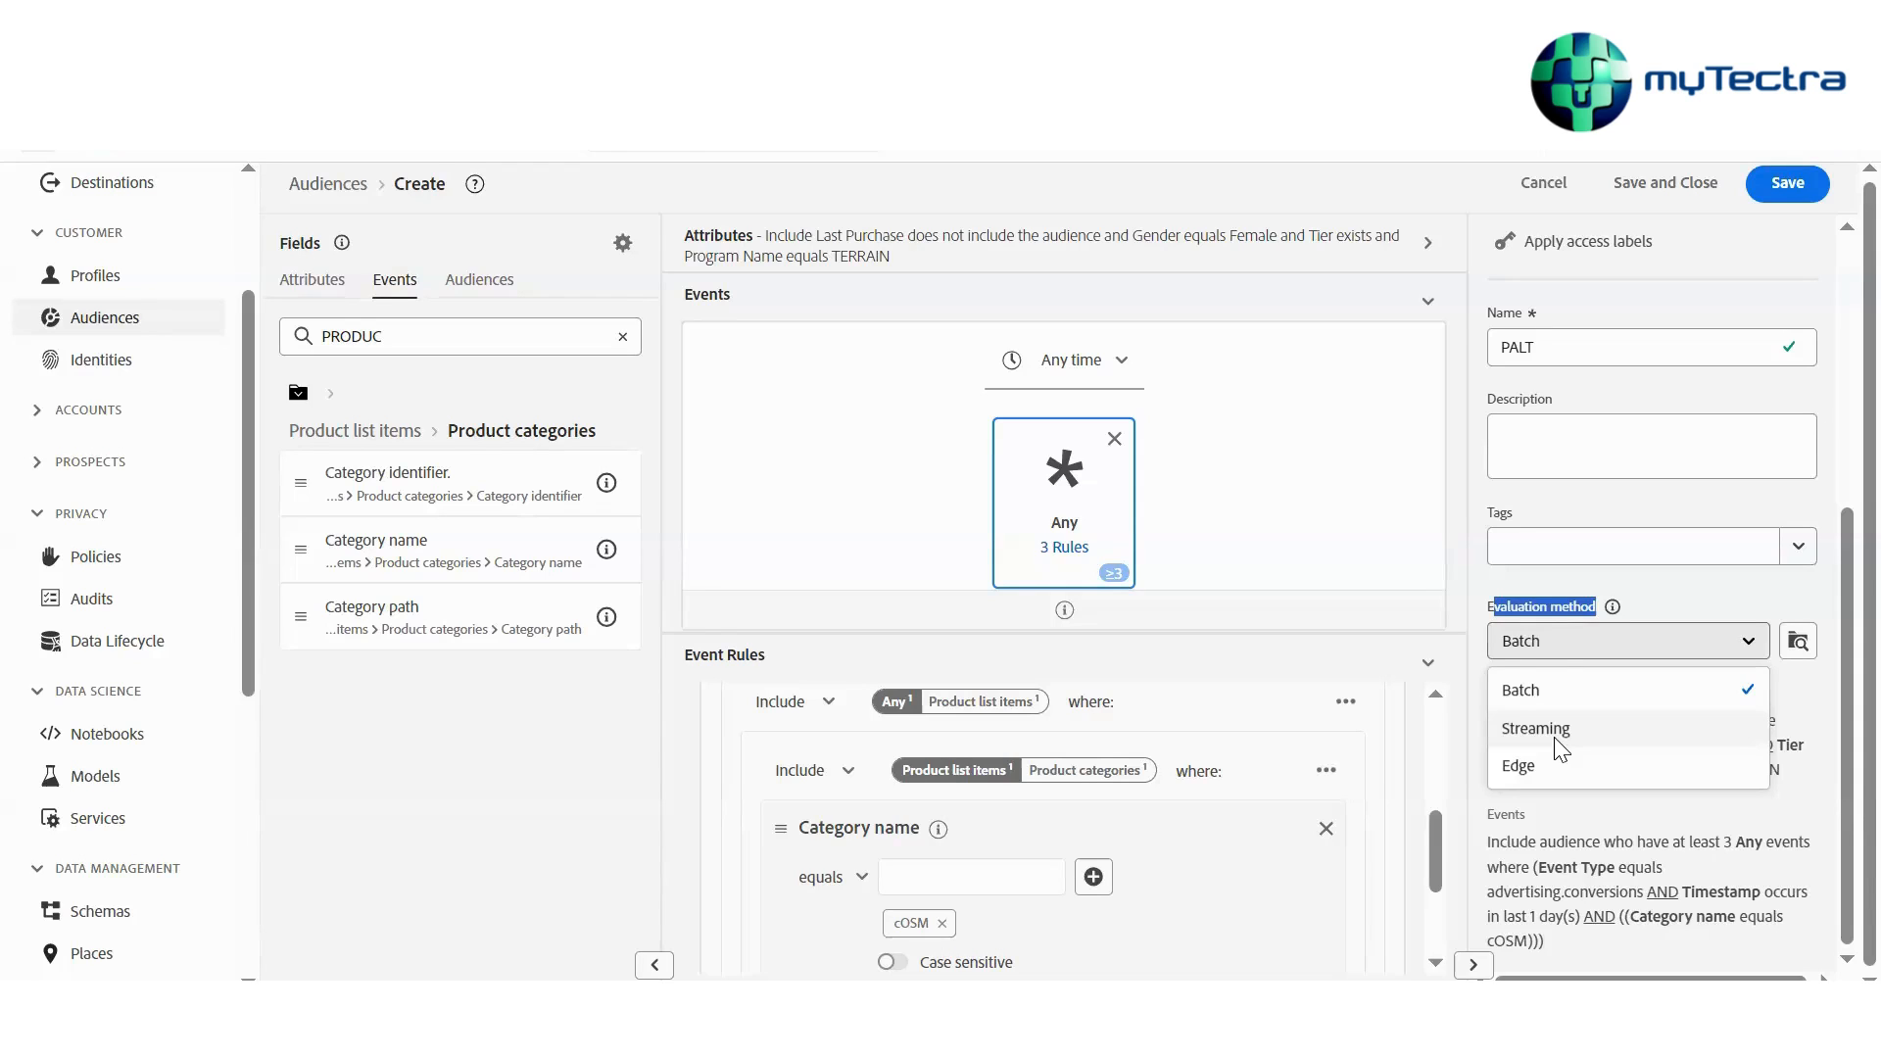
{"action": "right_click", "coordinate": [1559, 749]}
{"action": "right_click", "coordinate": [1634, 741]}
{"action": "left_click", "coordinate": [1707, 741]}
{"action": "left_click", "coordinate": [1710, 742]}
{"action": "left_click", "coordinate": [1649, 646]}
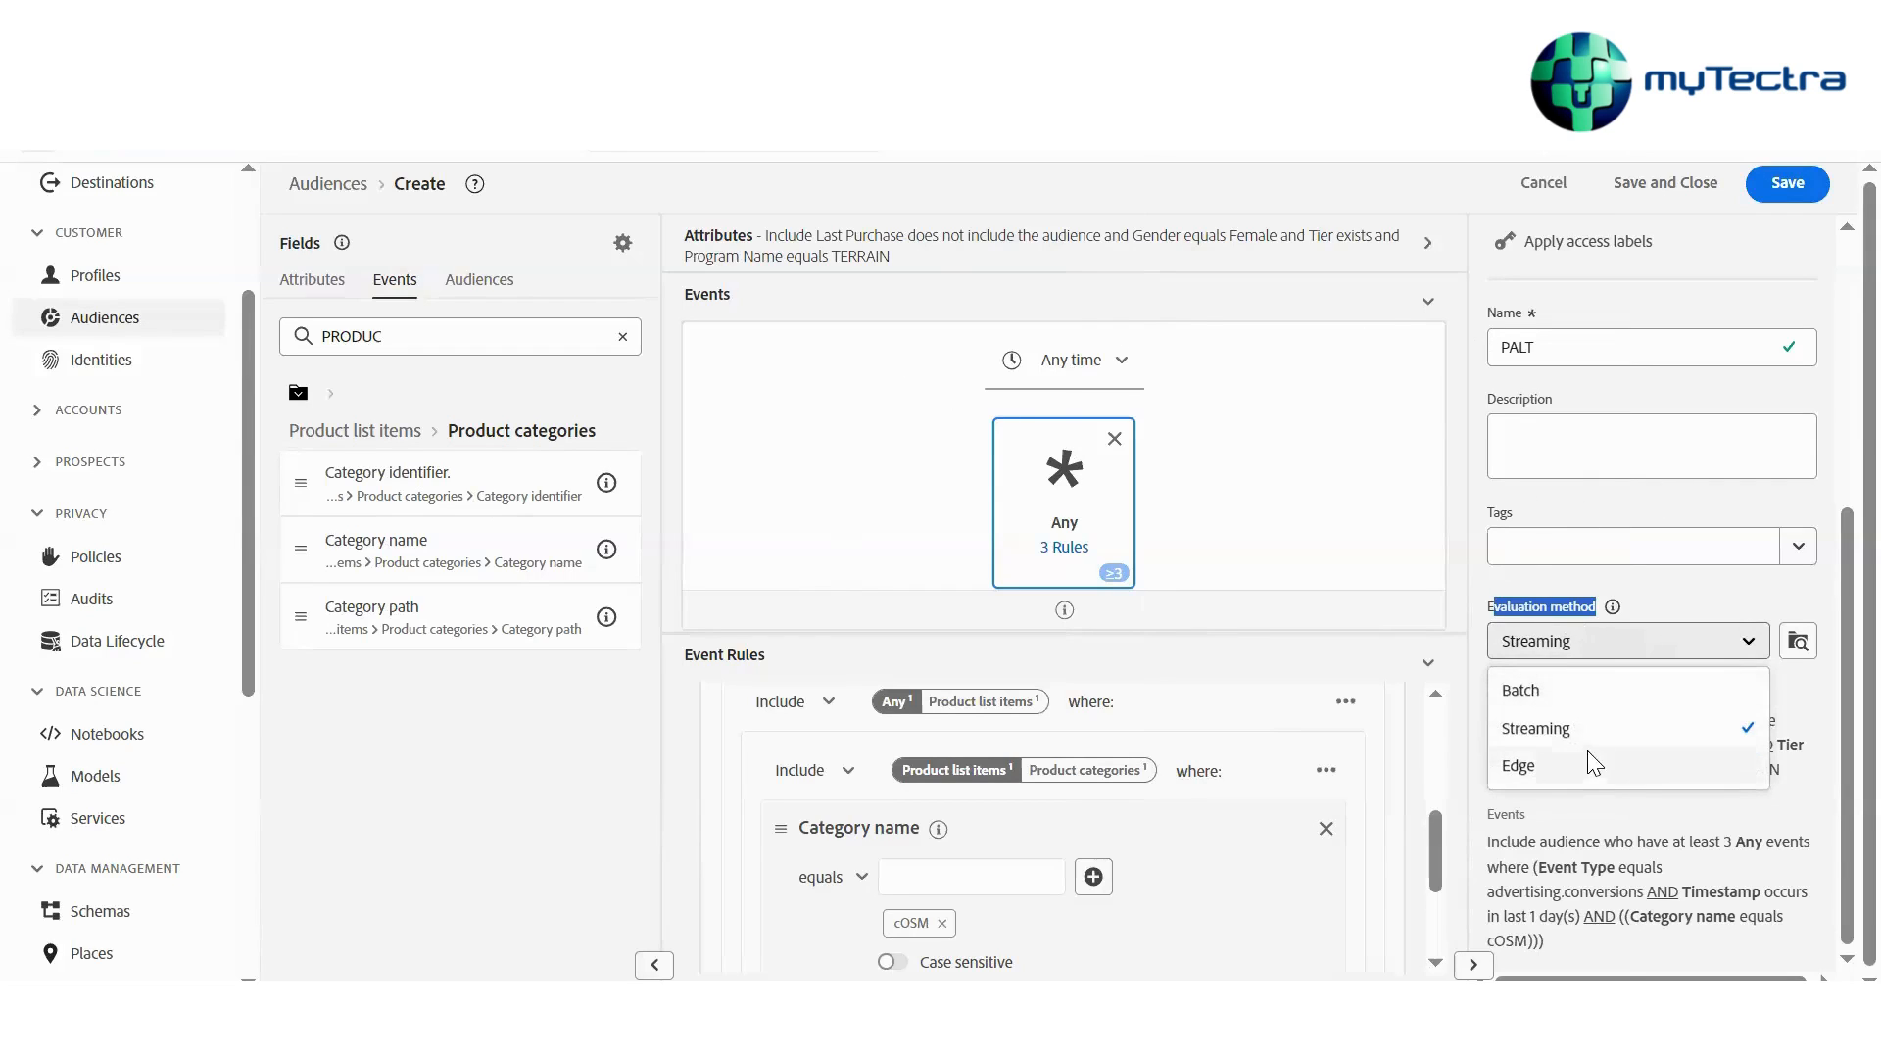
{"action": "left_click", "coordinate": [1557, 627]}
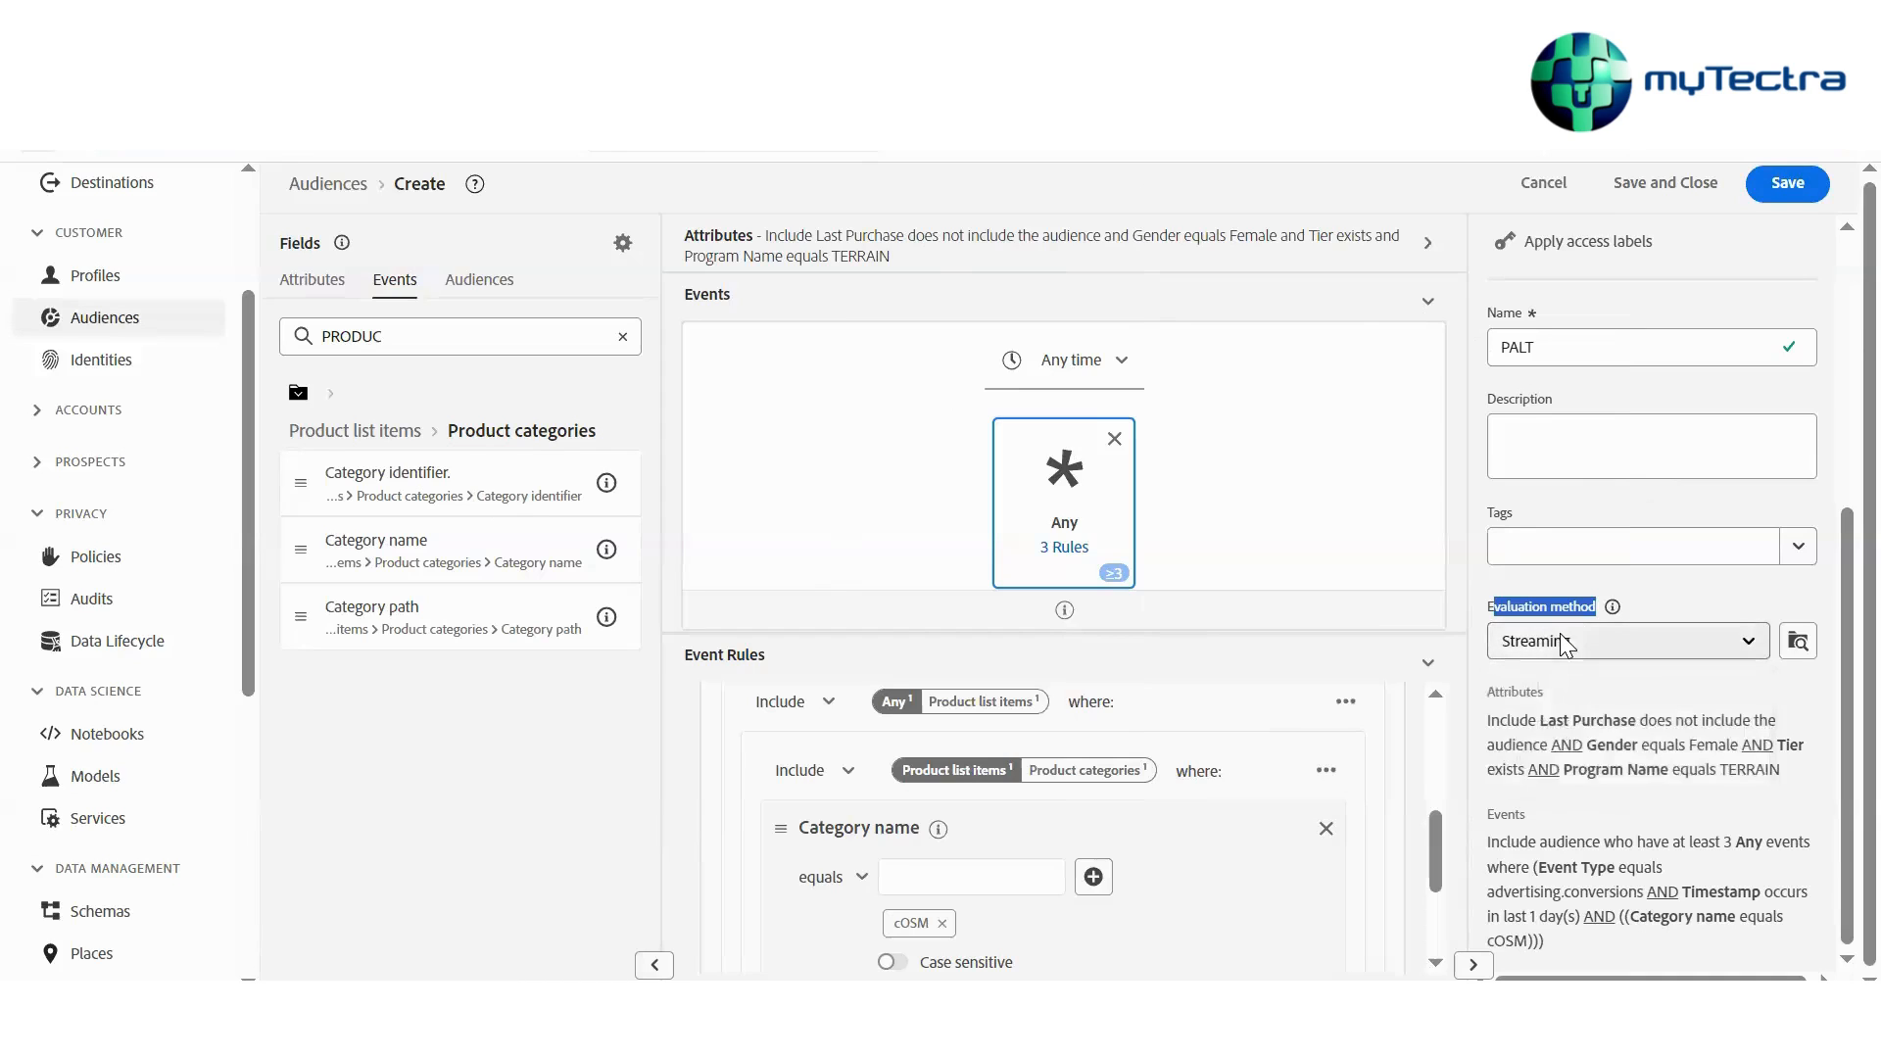
{"action": "left_click", "coordinate": [1558, 641]}
{"action": "left_click", "coordinate": [1559, 699]}
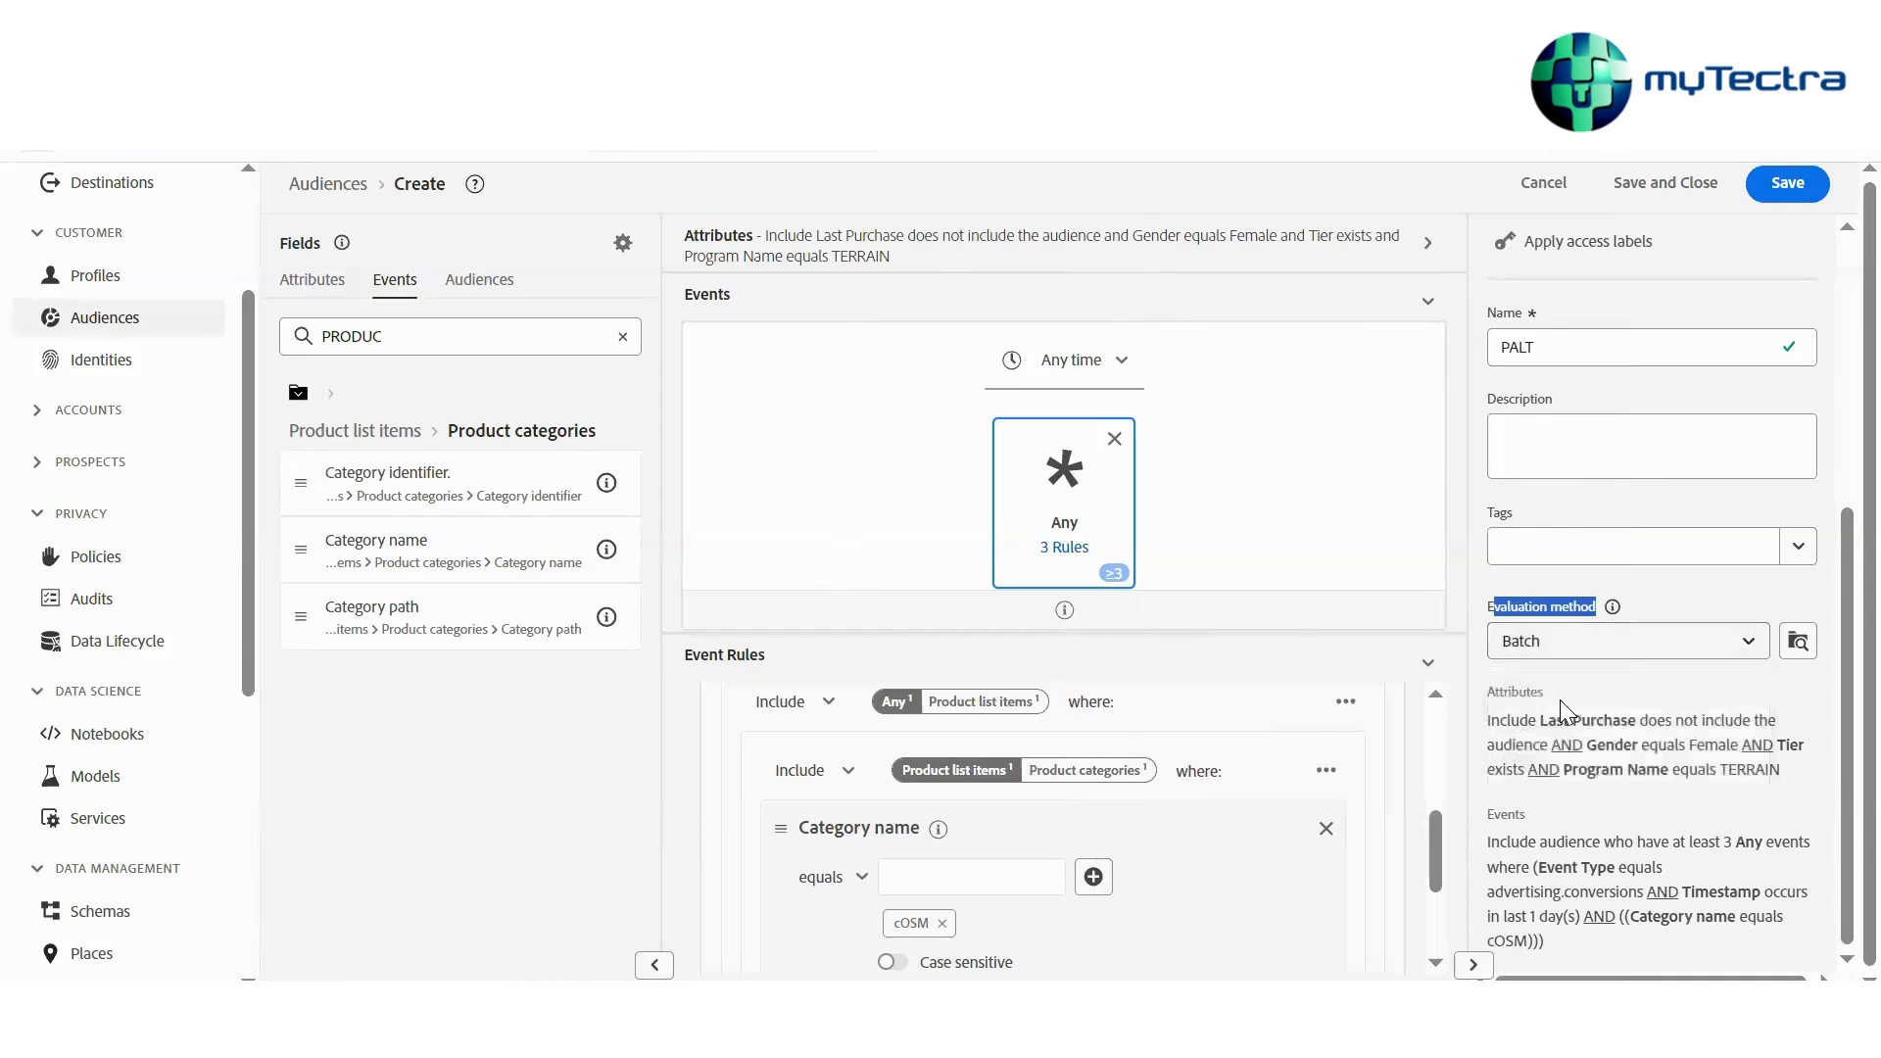
{"action": "left_click", "coordinate": [1646, 646]}
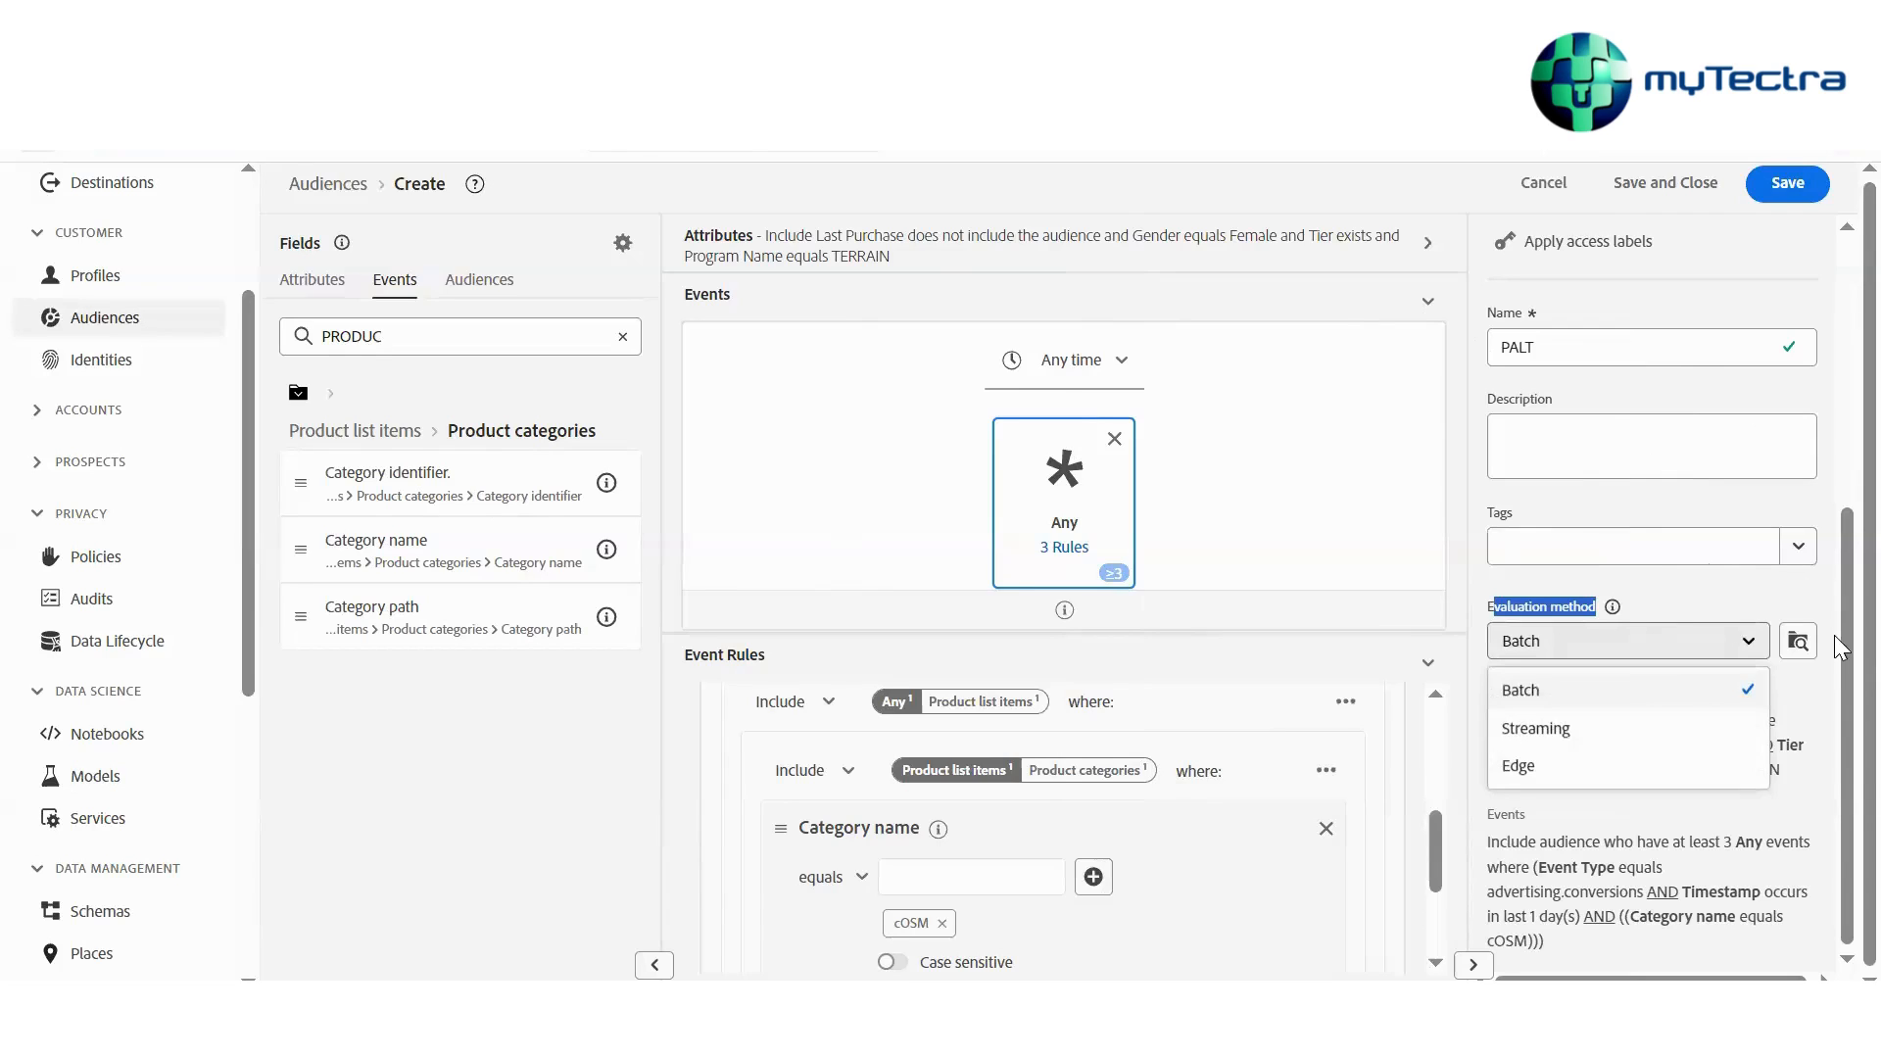
{"action": "left_click", "coordinate": [1652, 735]}
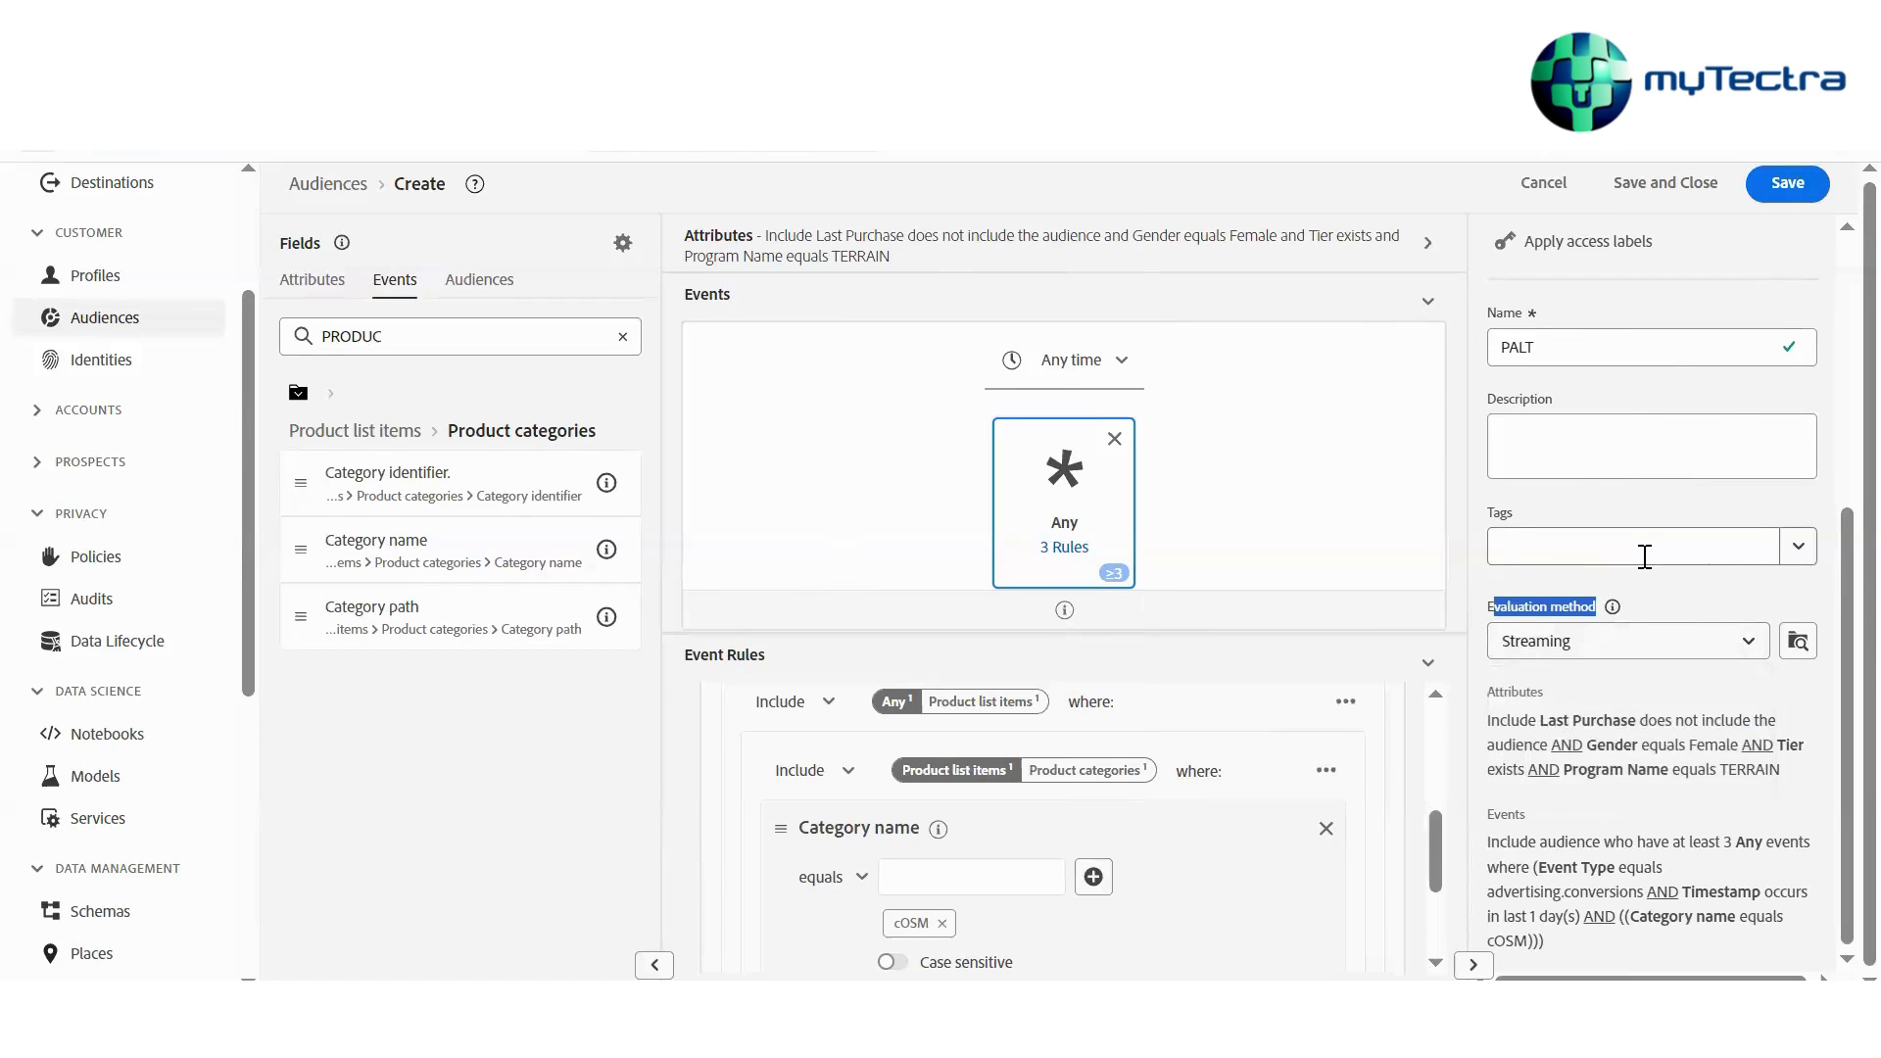
{"action": "left_click", "coordinate": [1736, 646]}
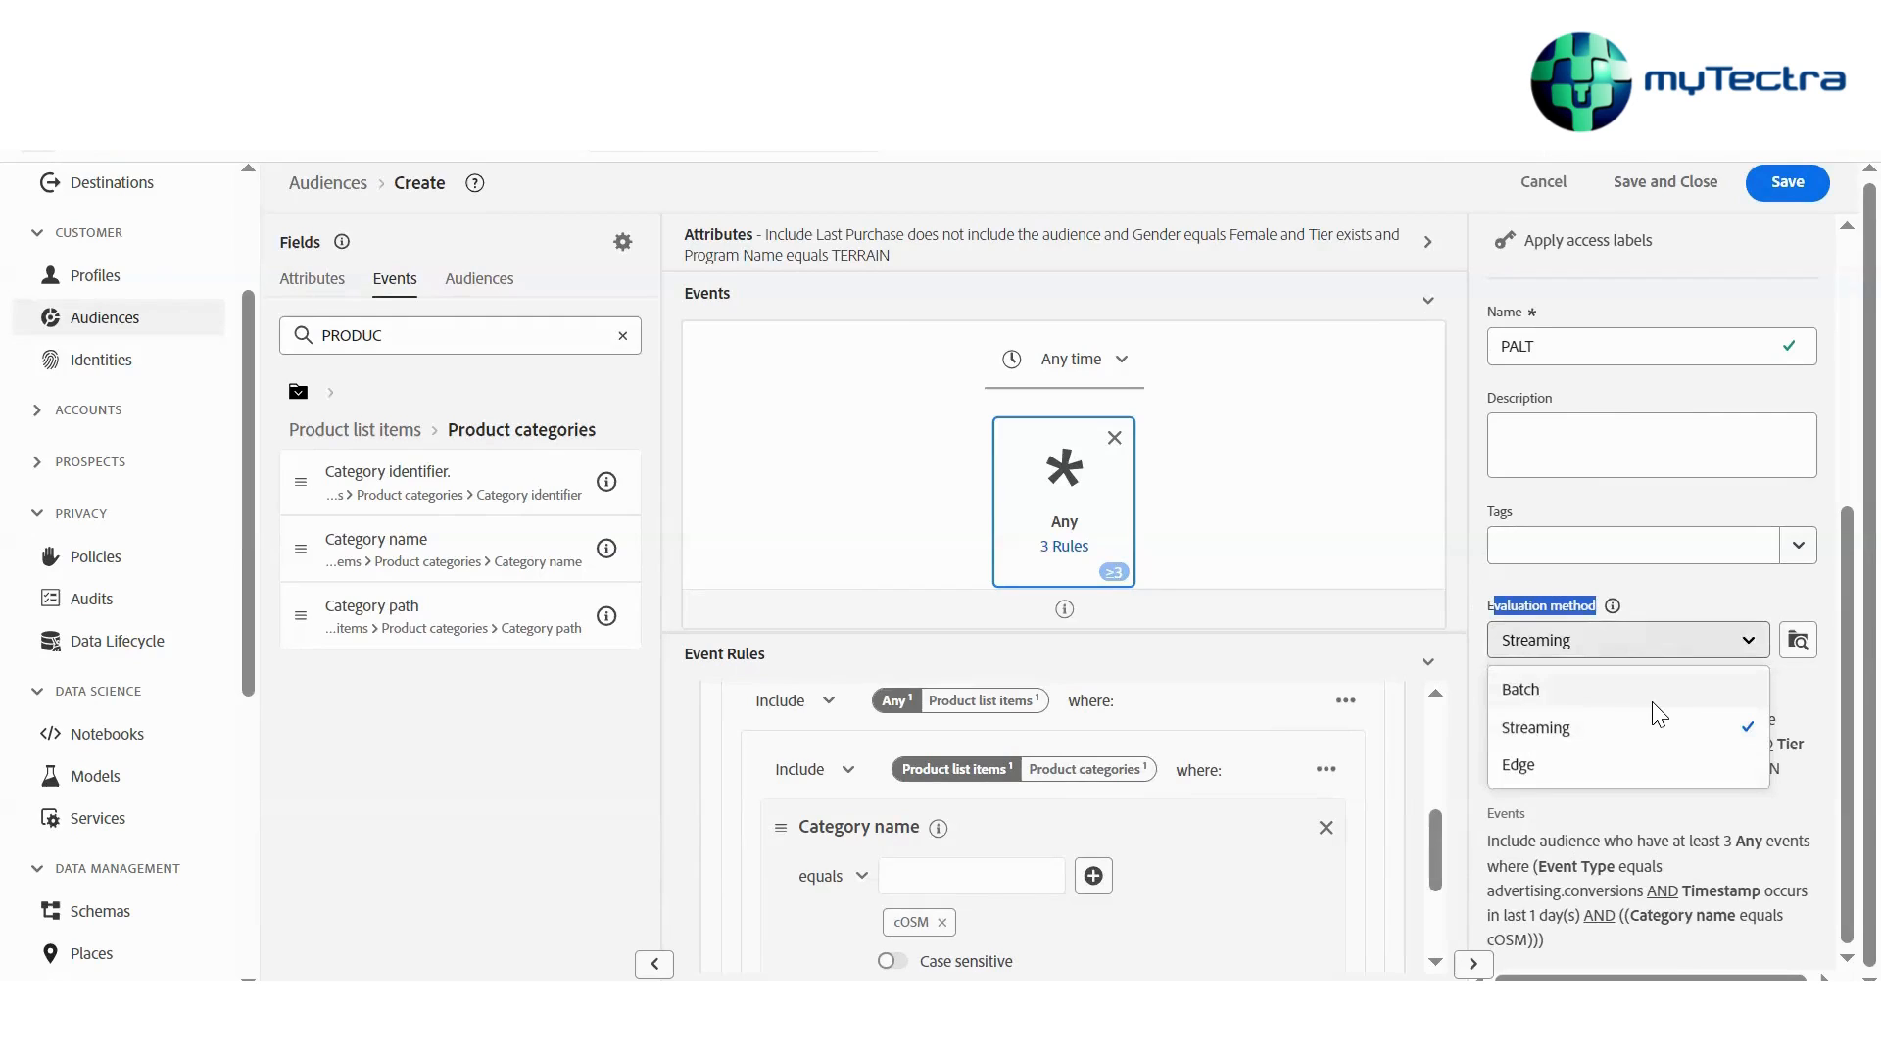
{"action": "left_click", "coordinate": [1651, 694]}
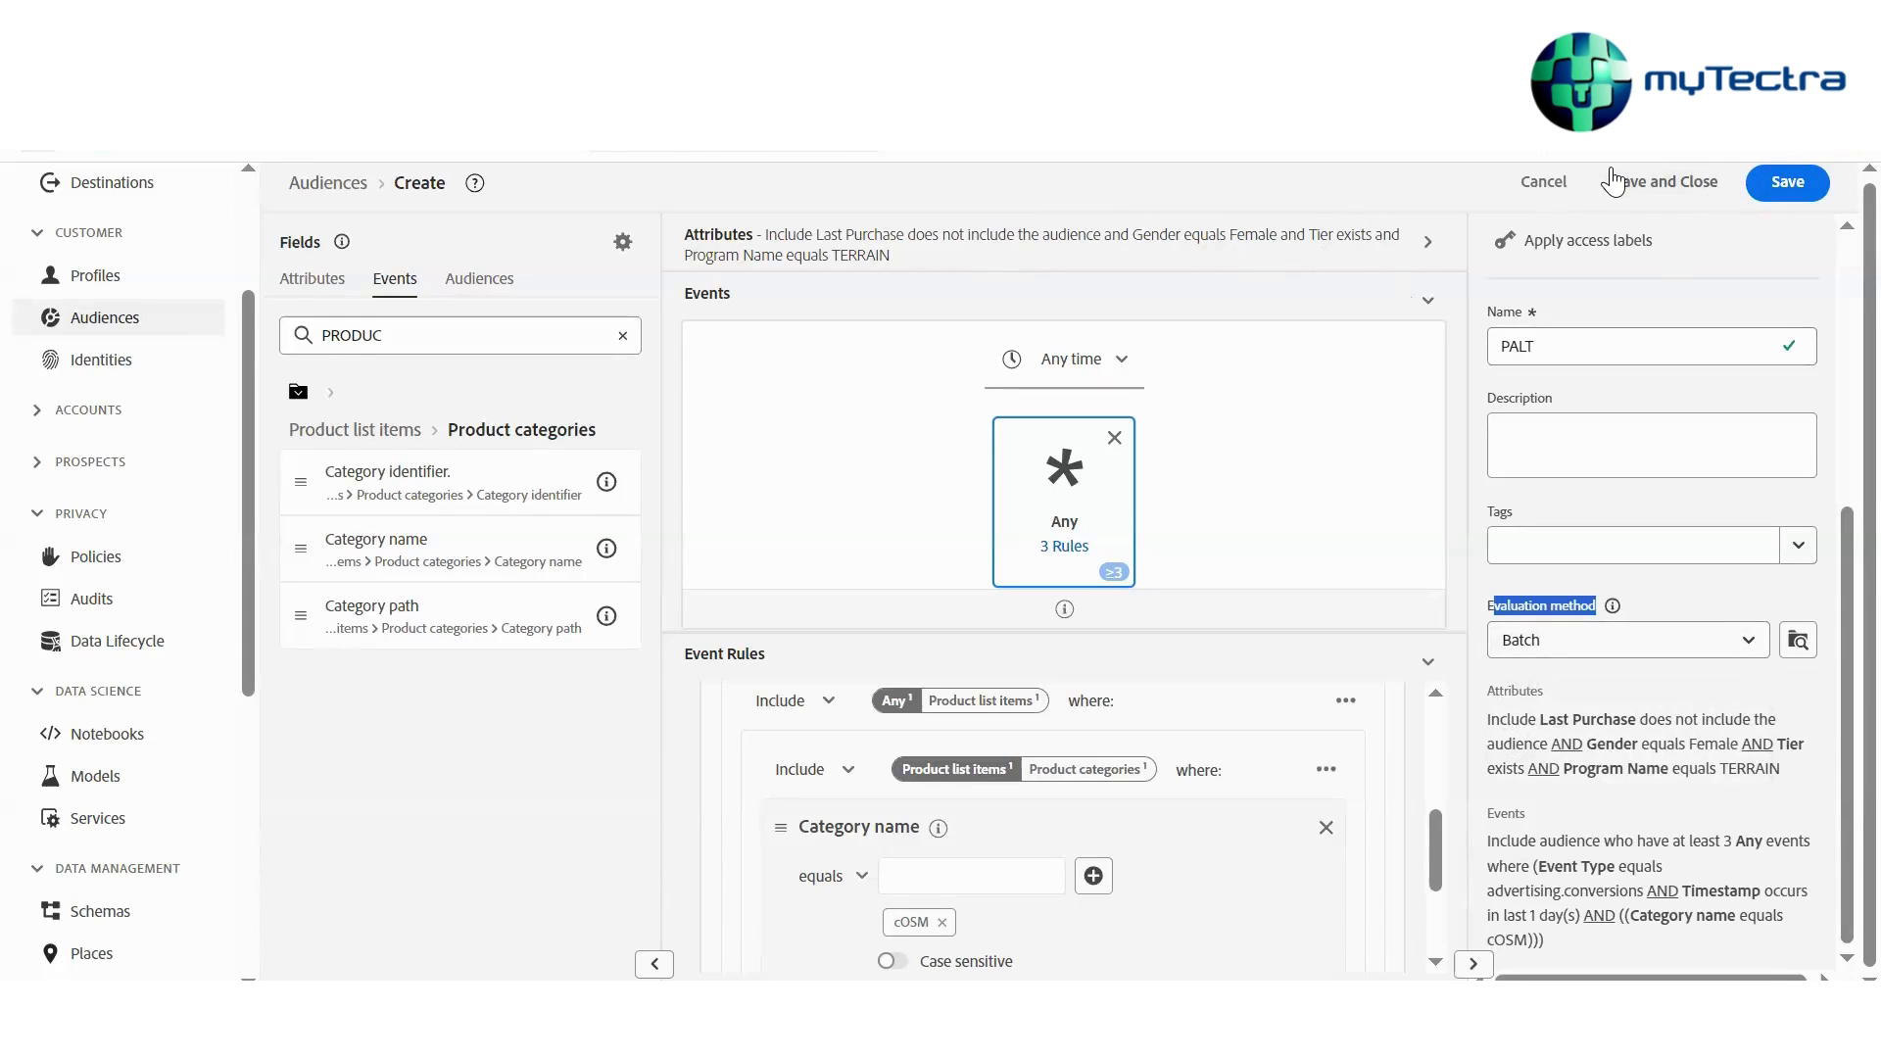
Leave the audience editor for the Audiences list, dismiss the error messages and reload the page
{"action": "left_click", "coordinate": [329, 184]}
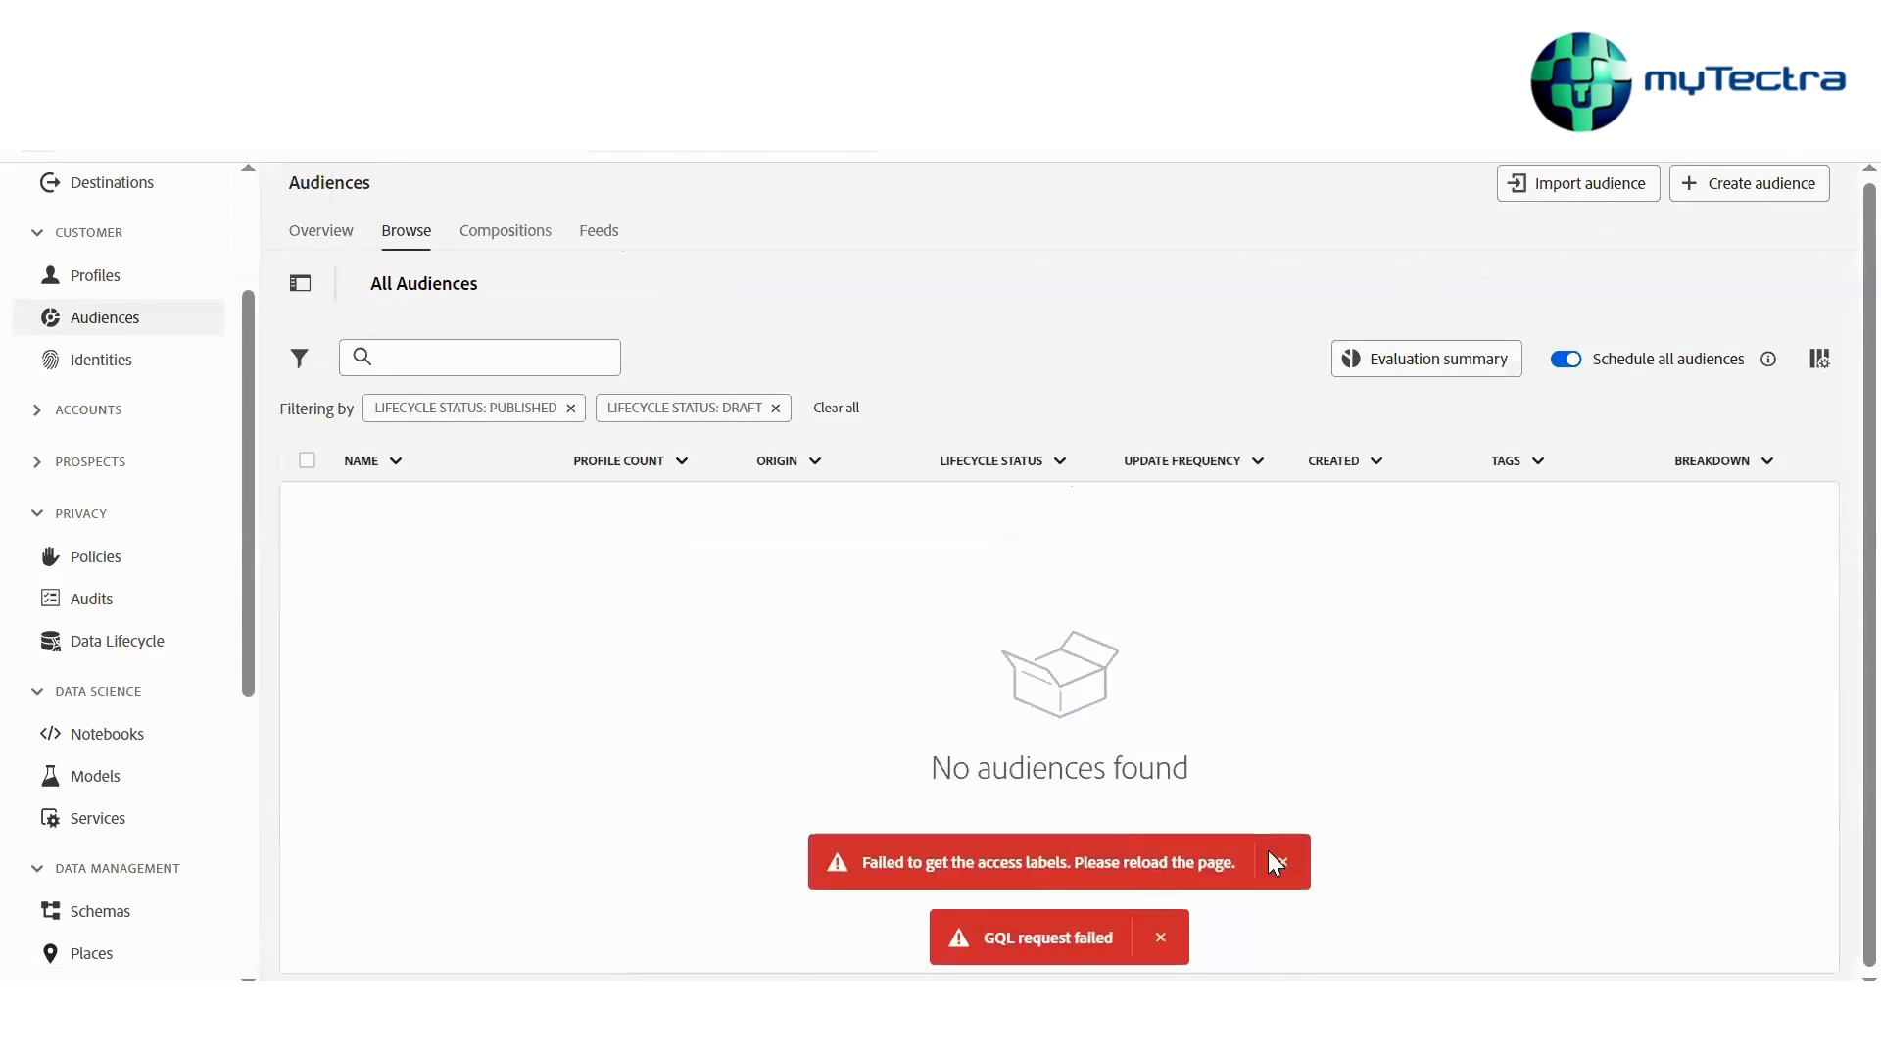
{"action": "left_click", "coordinate": [1278, 859]}
{"action": "left_click", "coordinate": [1162, 939]}
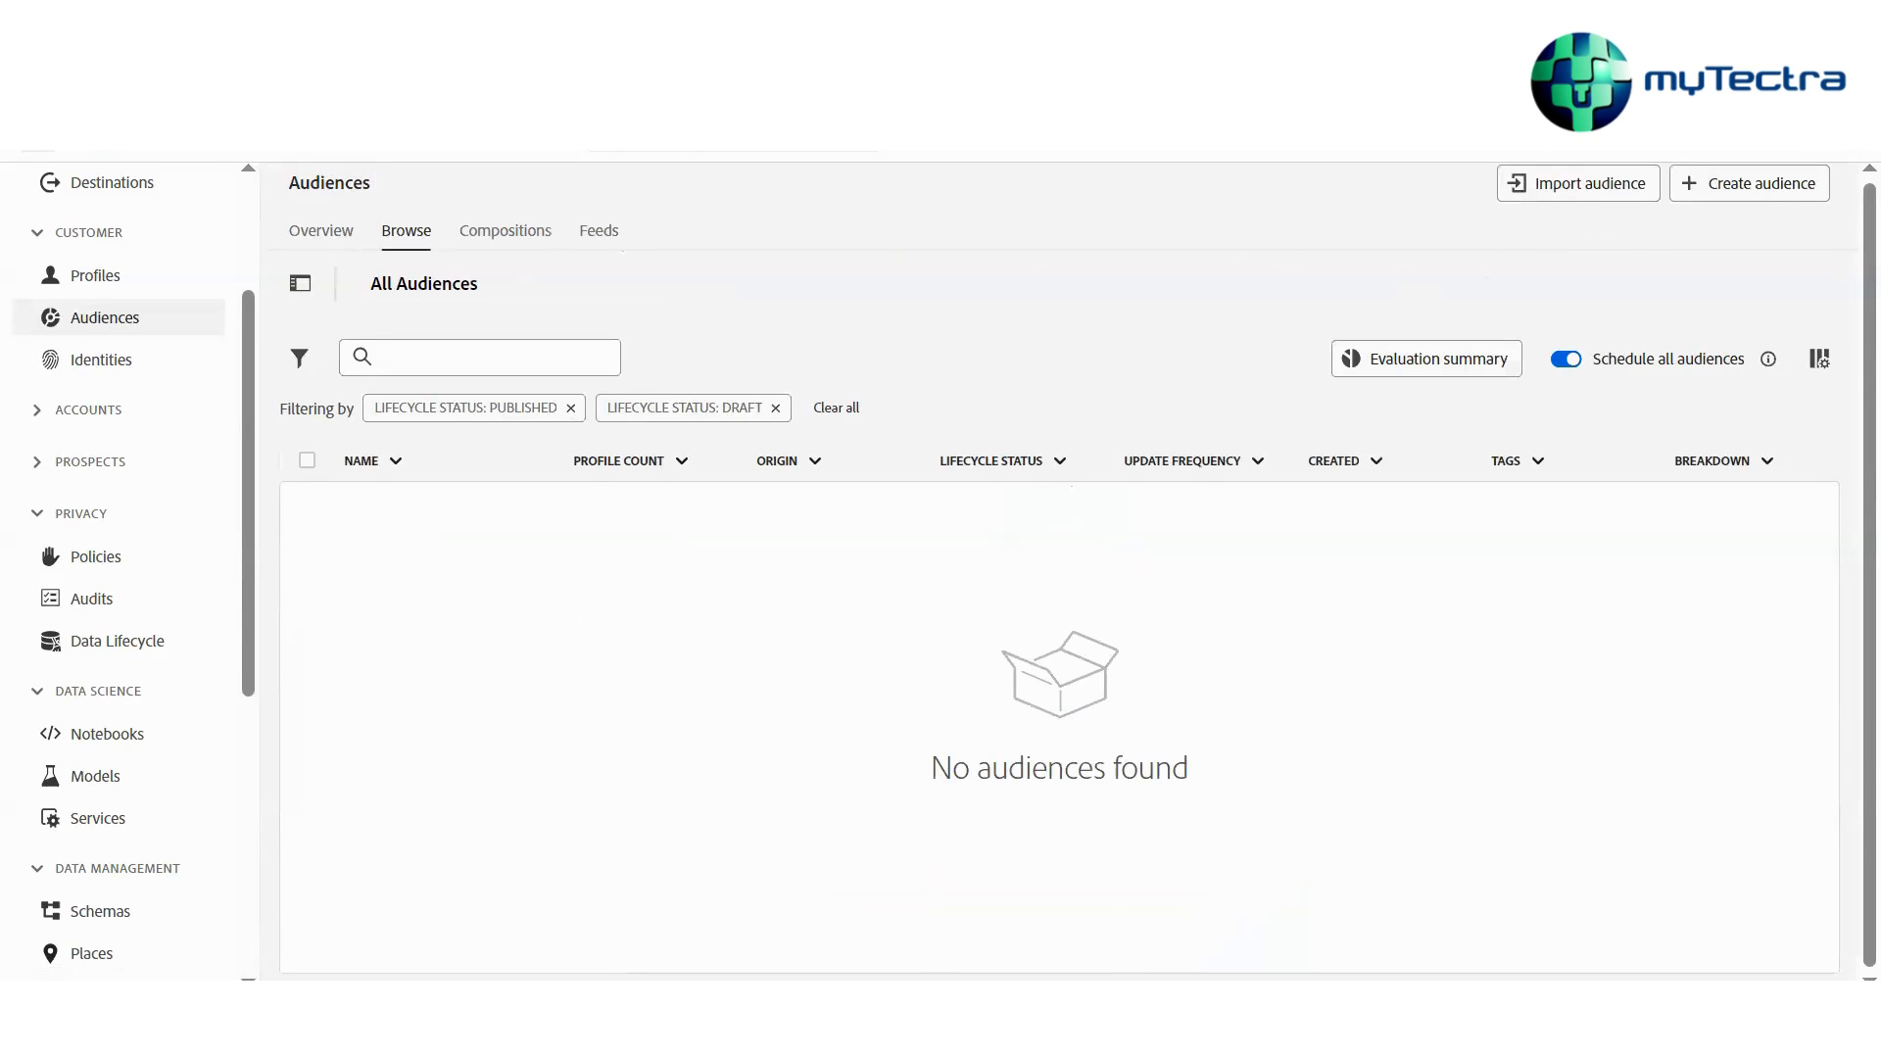
{"action": "key", "text": "F5"}
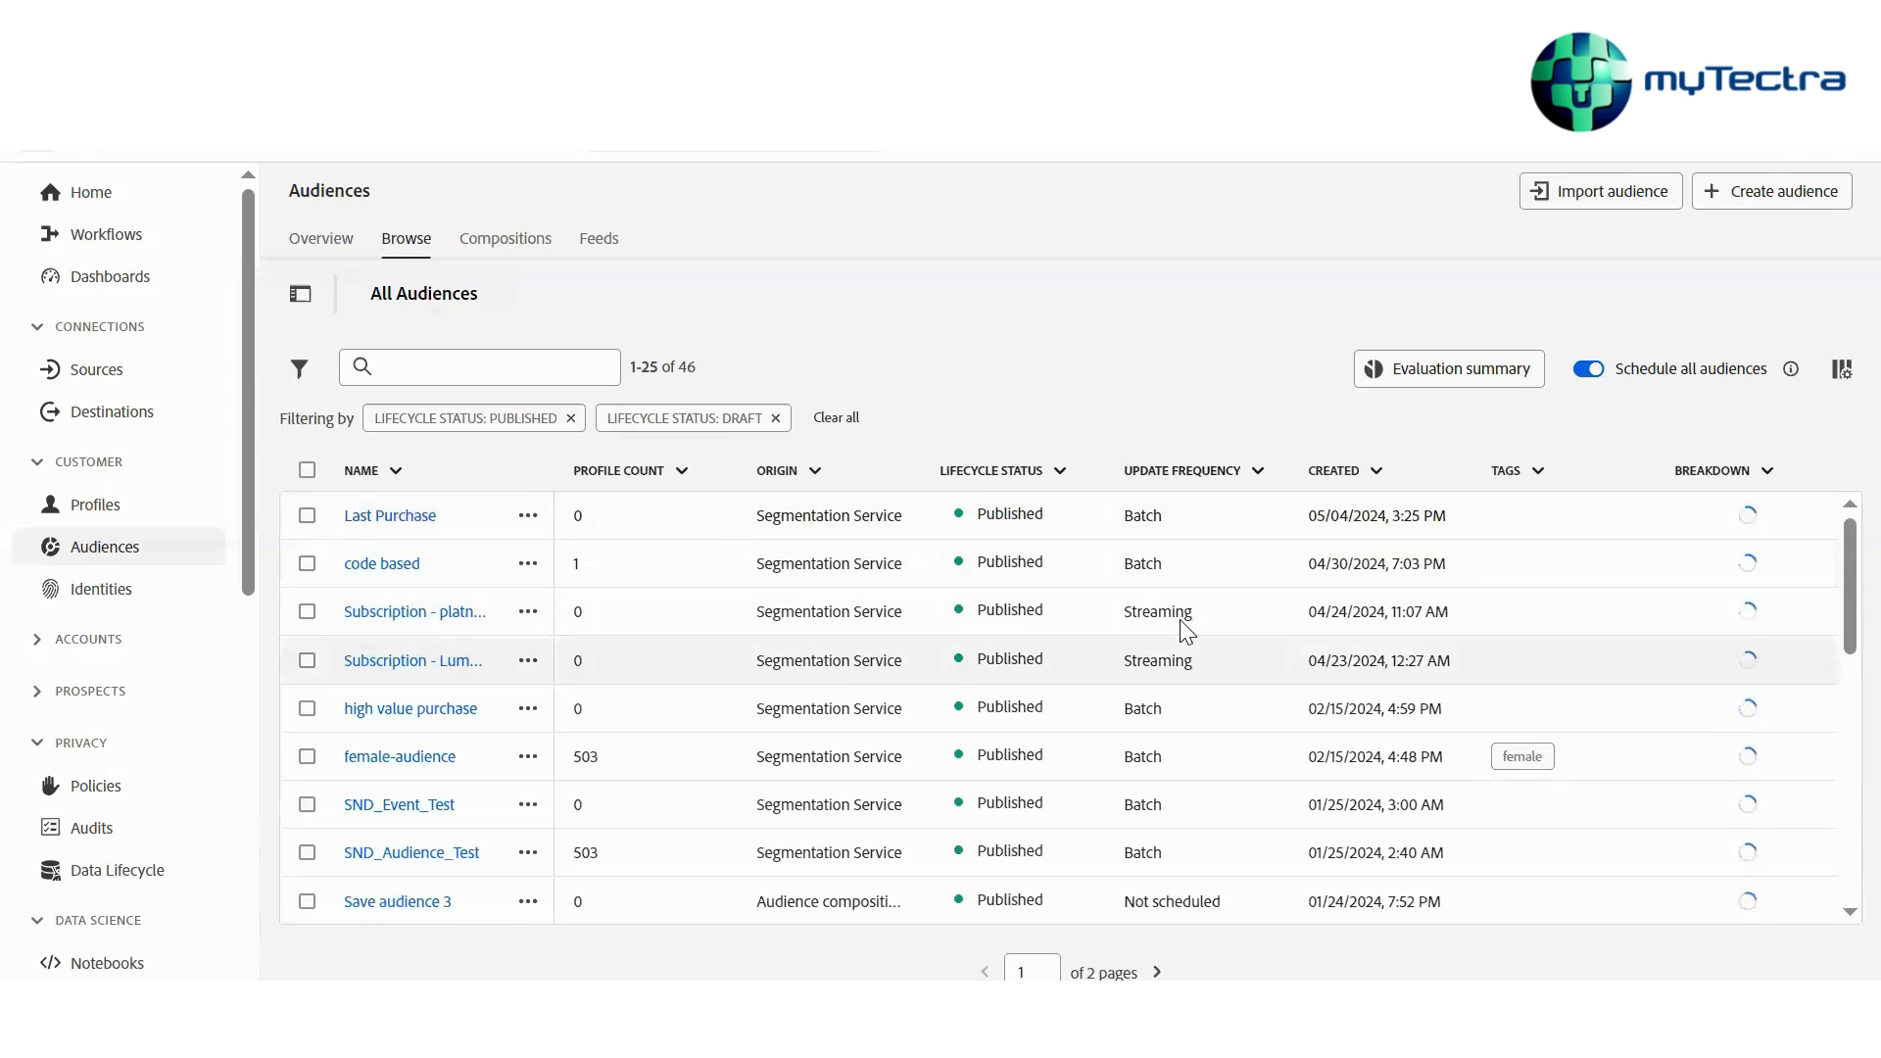
Scroll through the list of all audiences to review their update frequencies
{"action": "scroll", "coordinate": [1185, 631], "scroll_direction": "down", "scroll_amount": 1}
{"action": "scroll", "coordinate": [1185, 632], "scroll_direction": "down", "scroll_amount": 8}
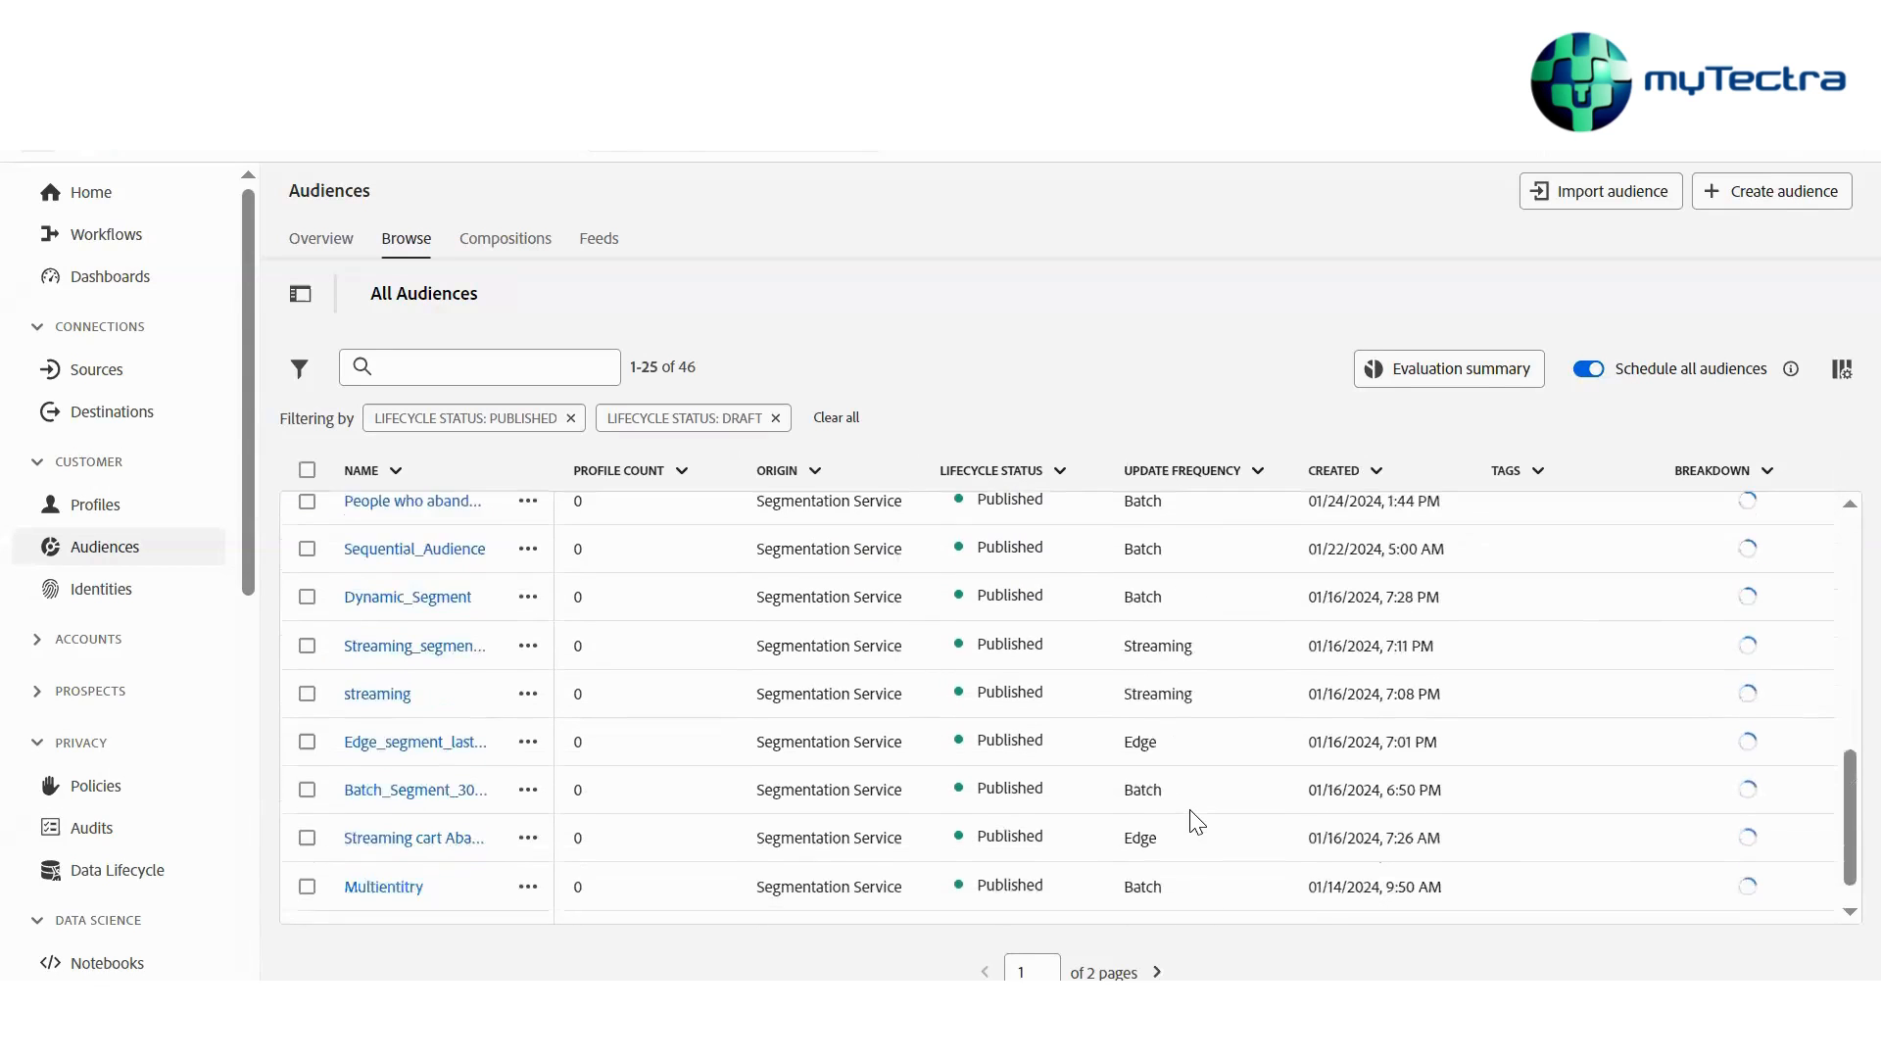
{"action": "scroll", "coordinate": [629, 627], "scroll_direction": "up", "scroll_amount": 9}
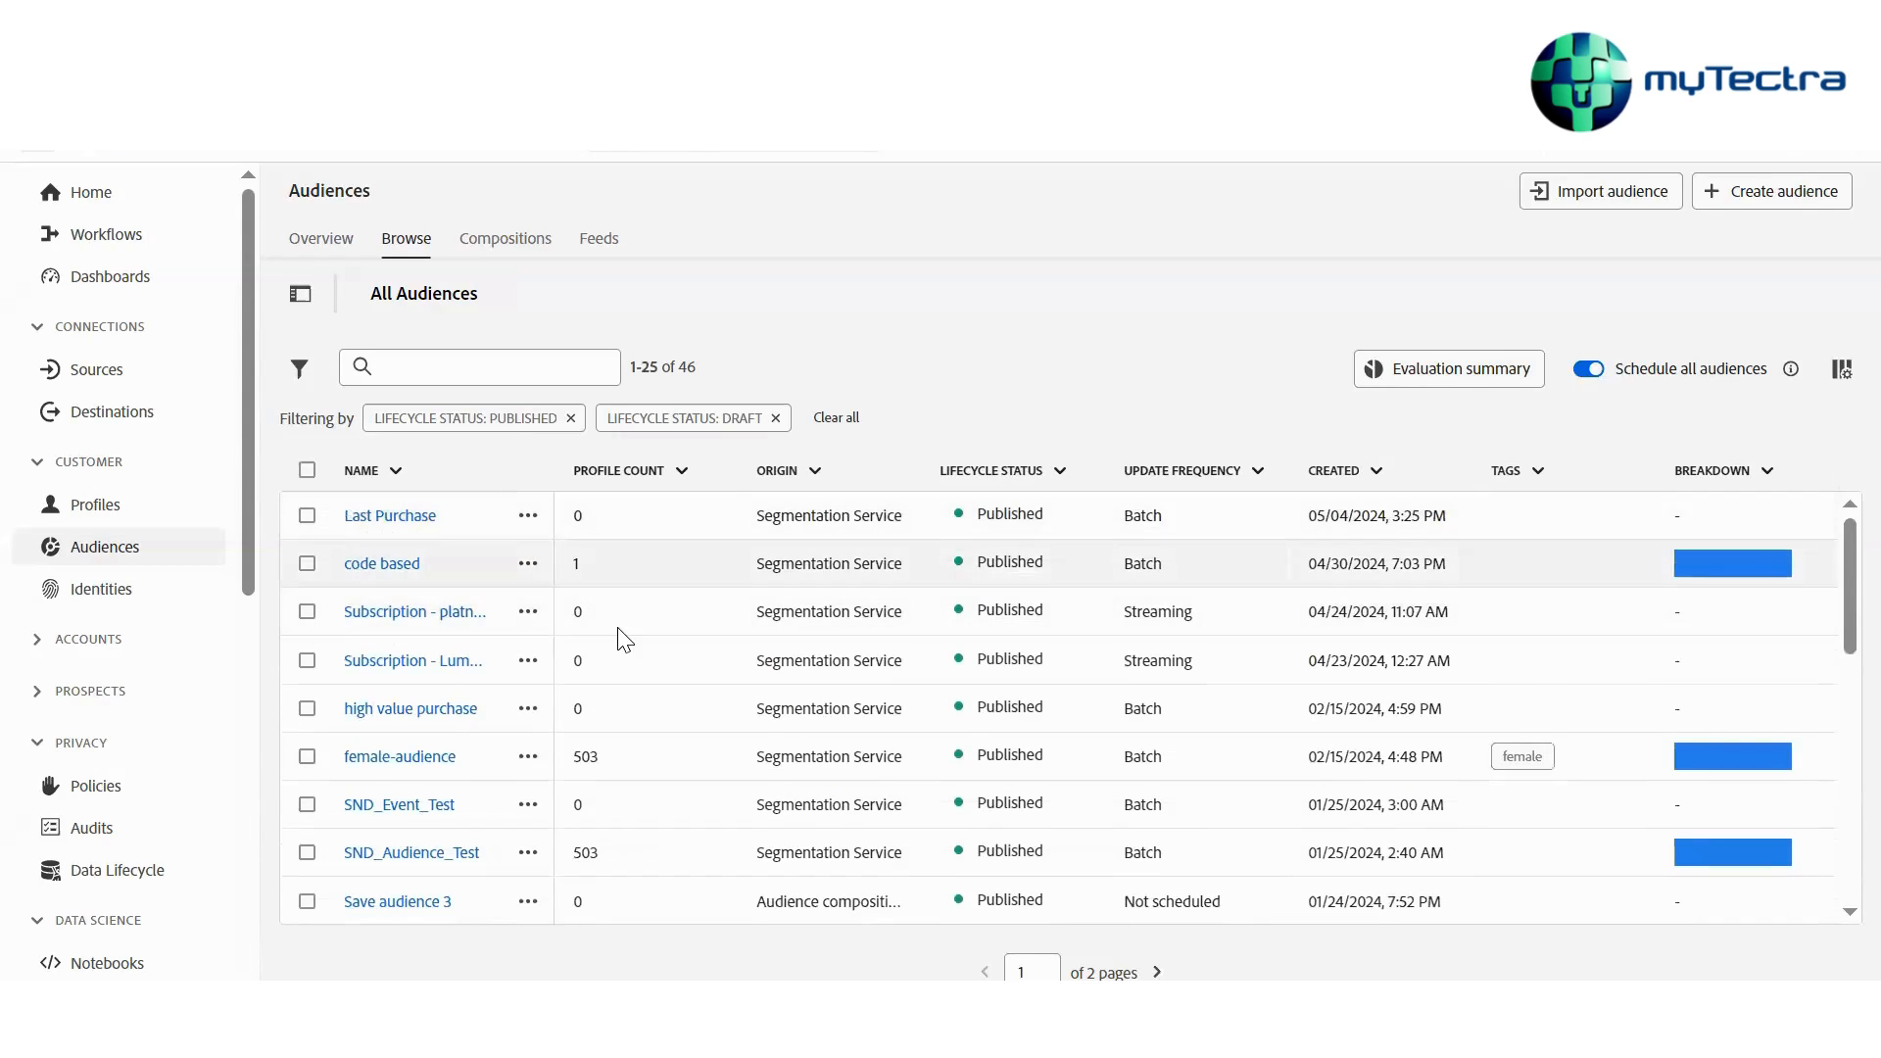
{"action": "scroll", "coordinate": [615, 617], "scroll_direction": "down", "scroll_amount": 3}
{"action": "scroll", "coordinate": [622, 638], "scroll_direction": "down", "scroll_amount": 2}
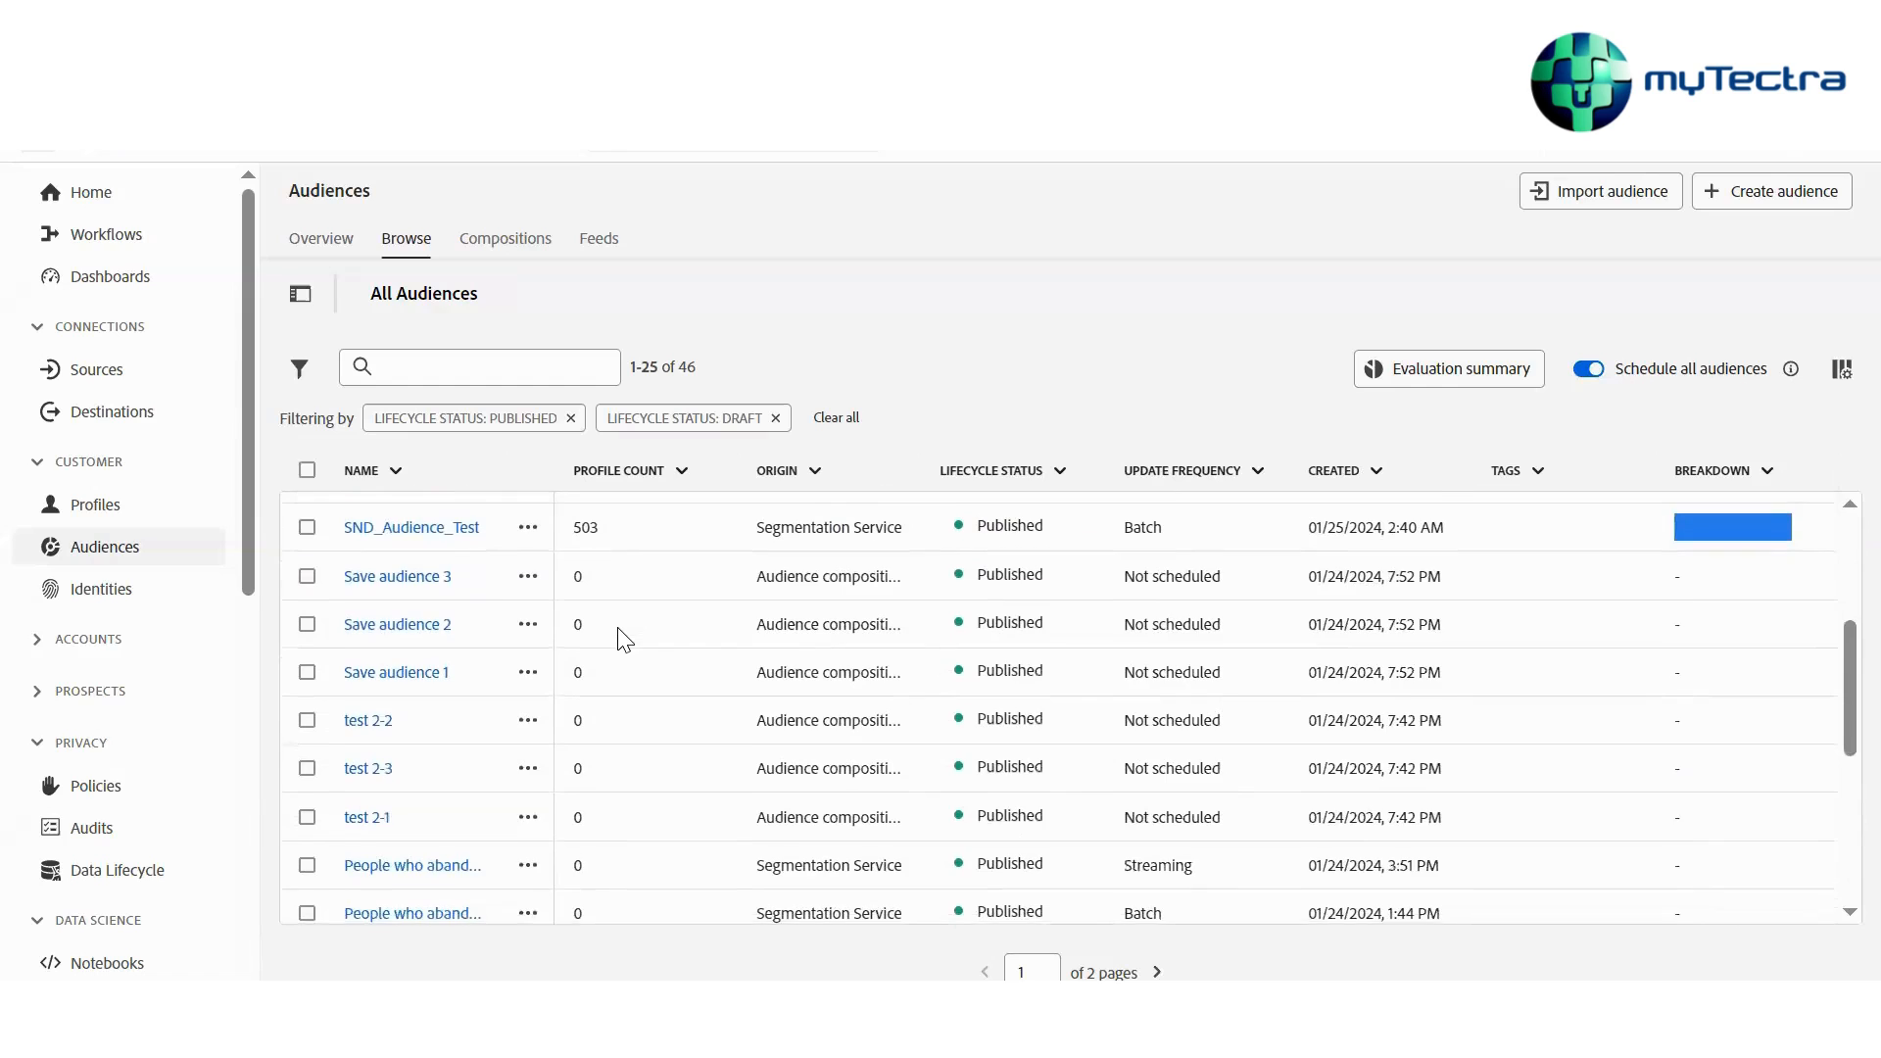
{"action": "scroll", "coordinate": [619, 509], "scroll_direction": "up", "scroll_amount": 3}
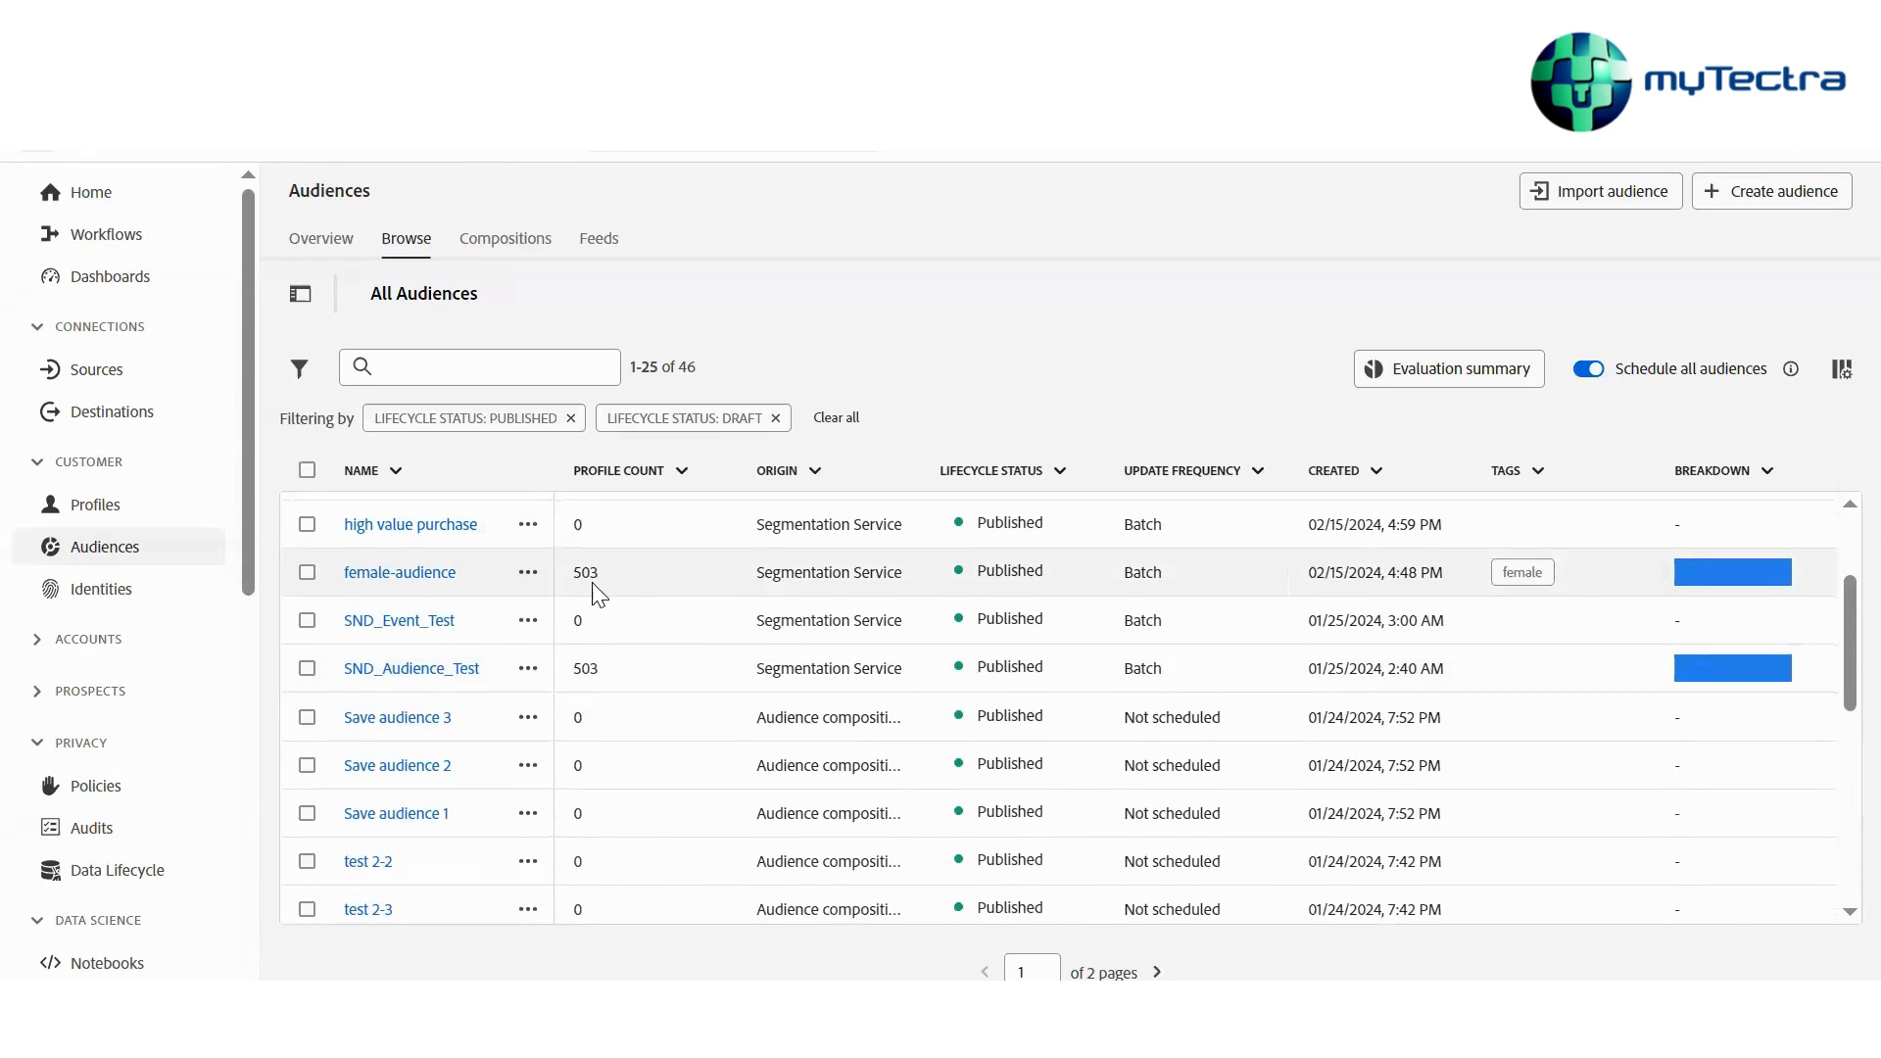
{"action": "scroll", "coordinate": [689, 587], "scroll_direction": "down", "scroll_amount": 2}
{"action": "scroll", "coordinate": [694, 644], "scroll_direction": "down", "scroll_amount": 3}
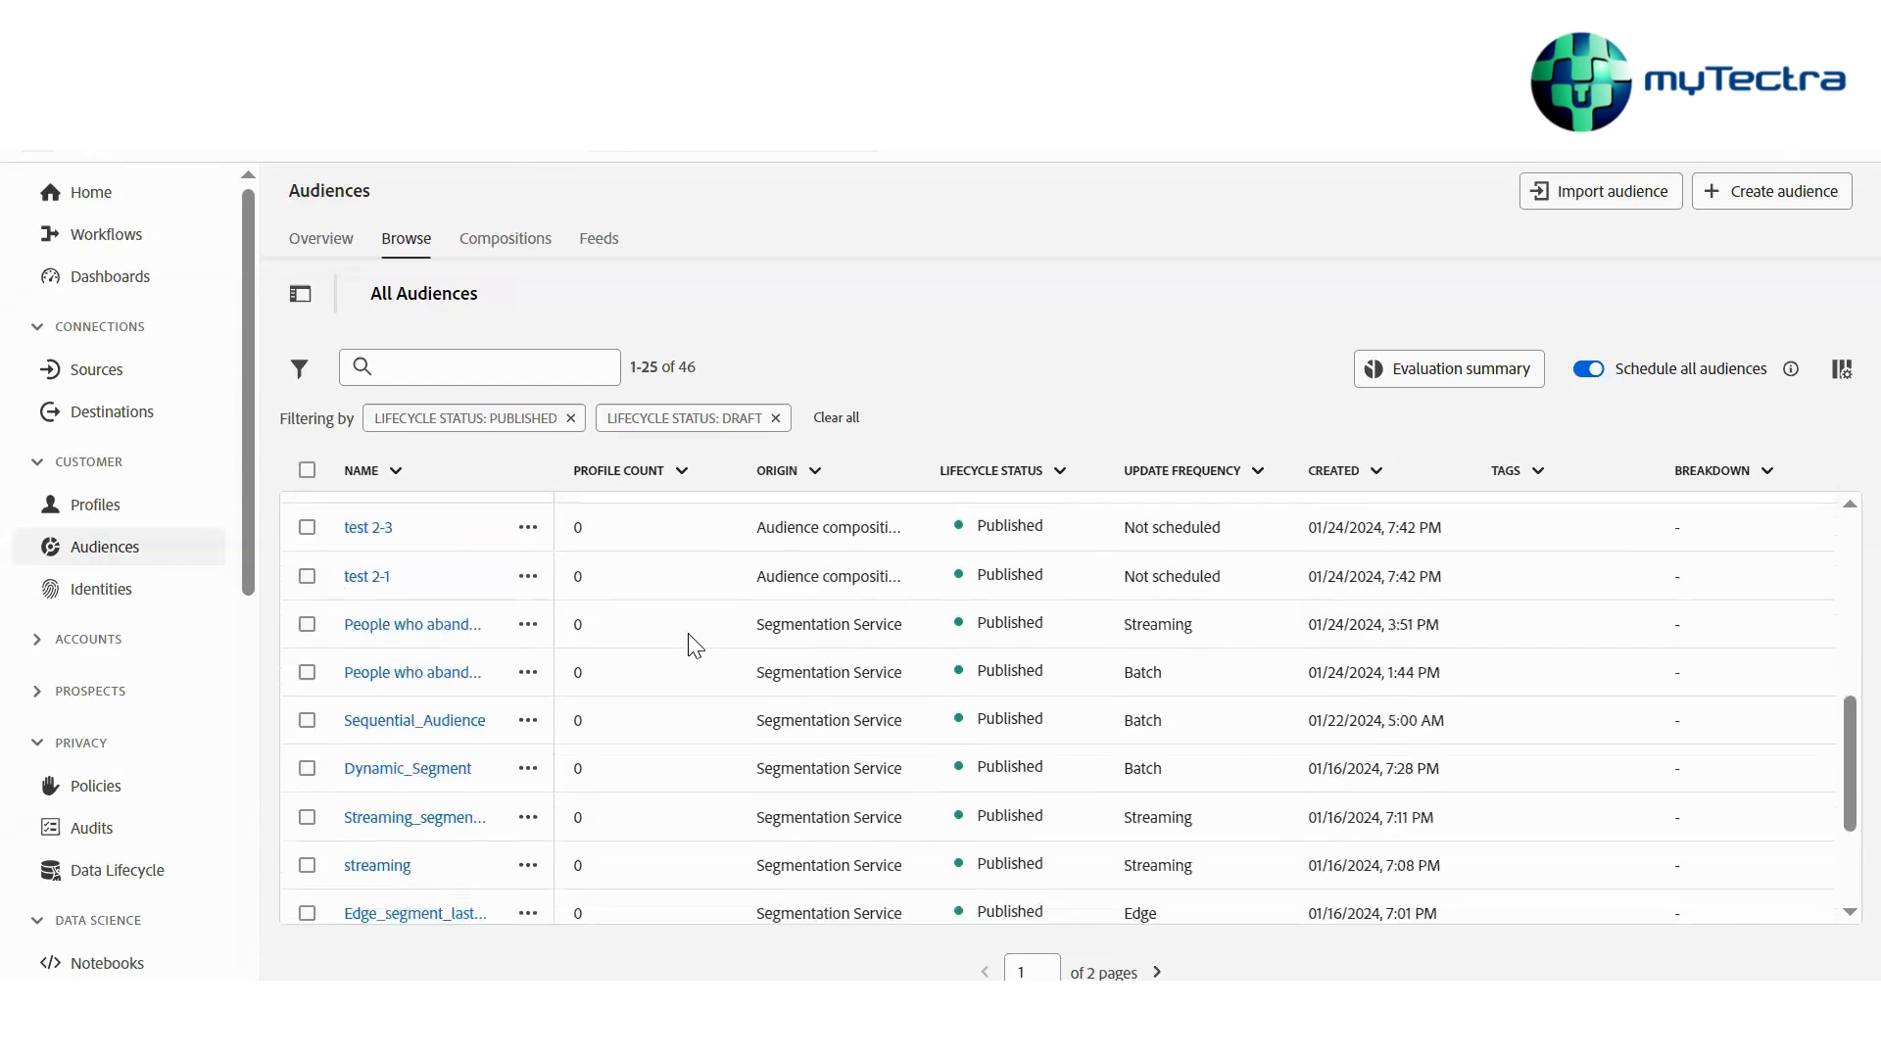
{"action": "scroll", "coordinate": [694, 588], "scroll_direction": "up", "scroll_amount": 5}
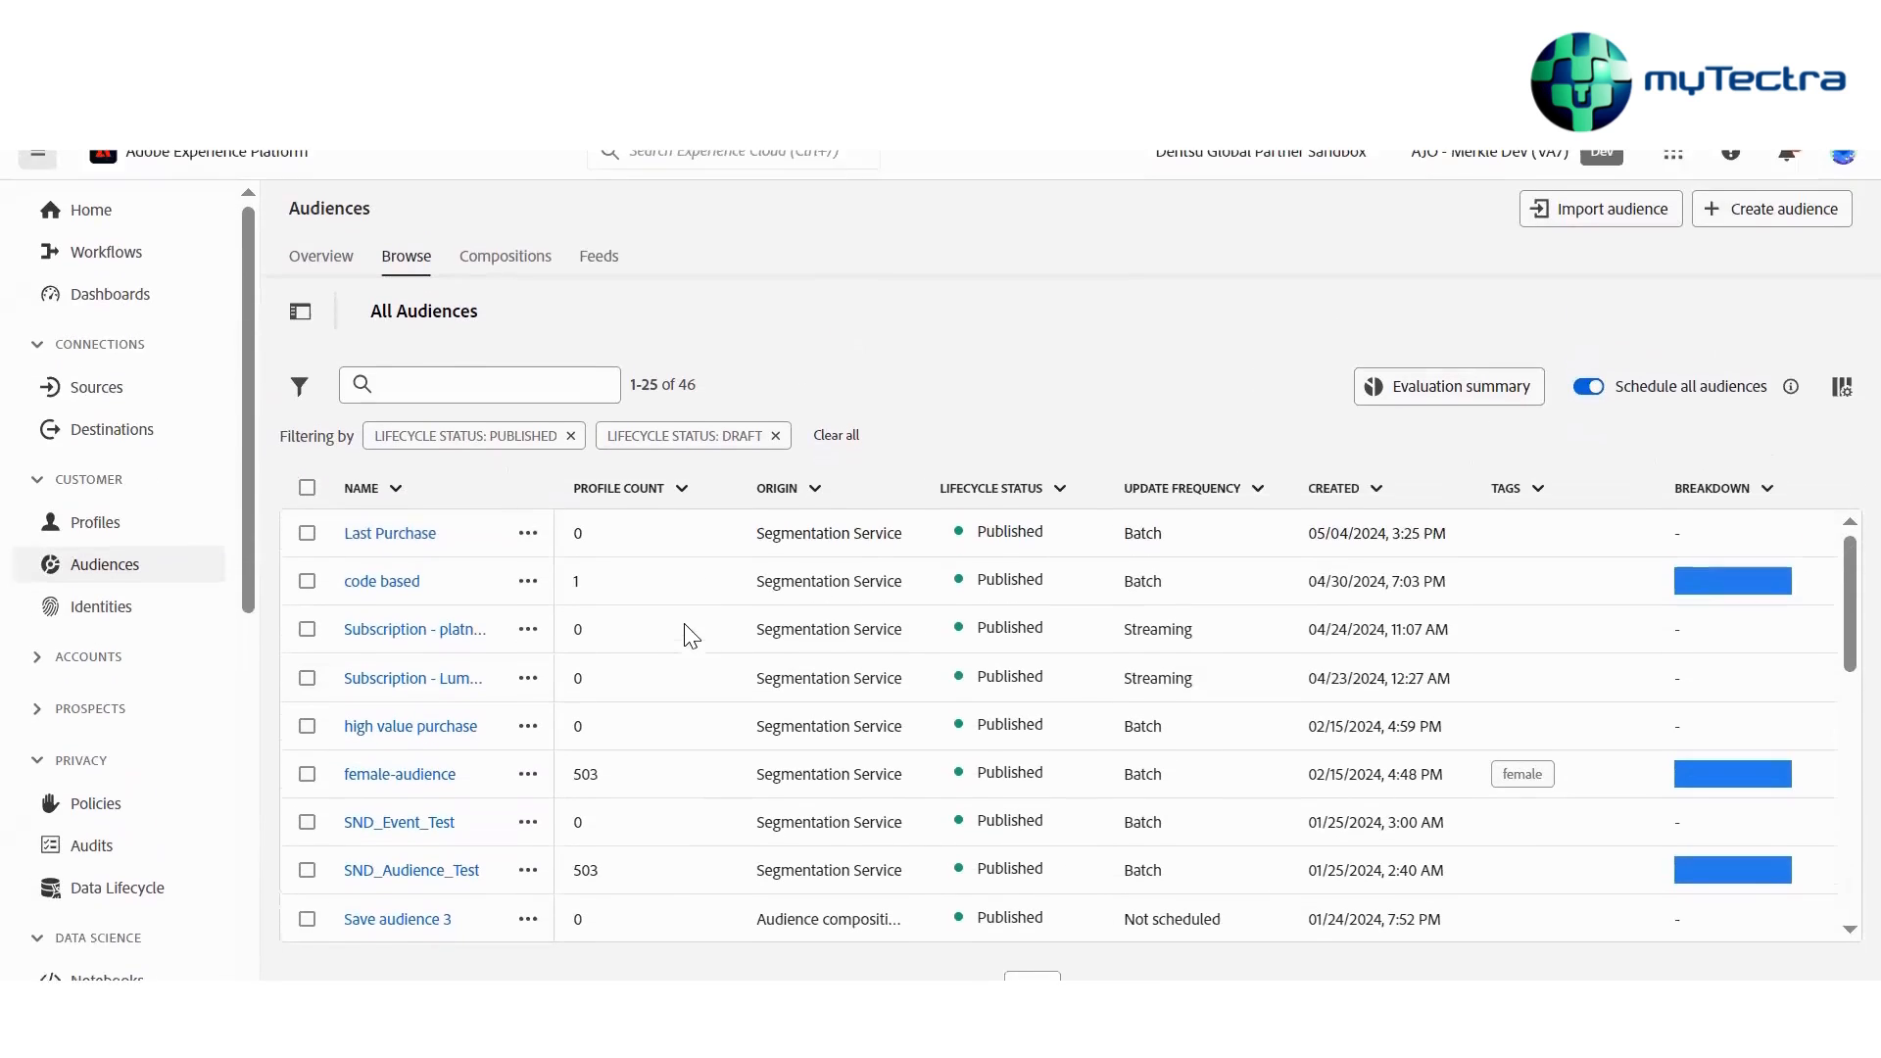